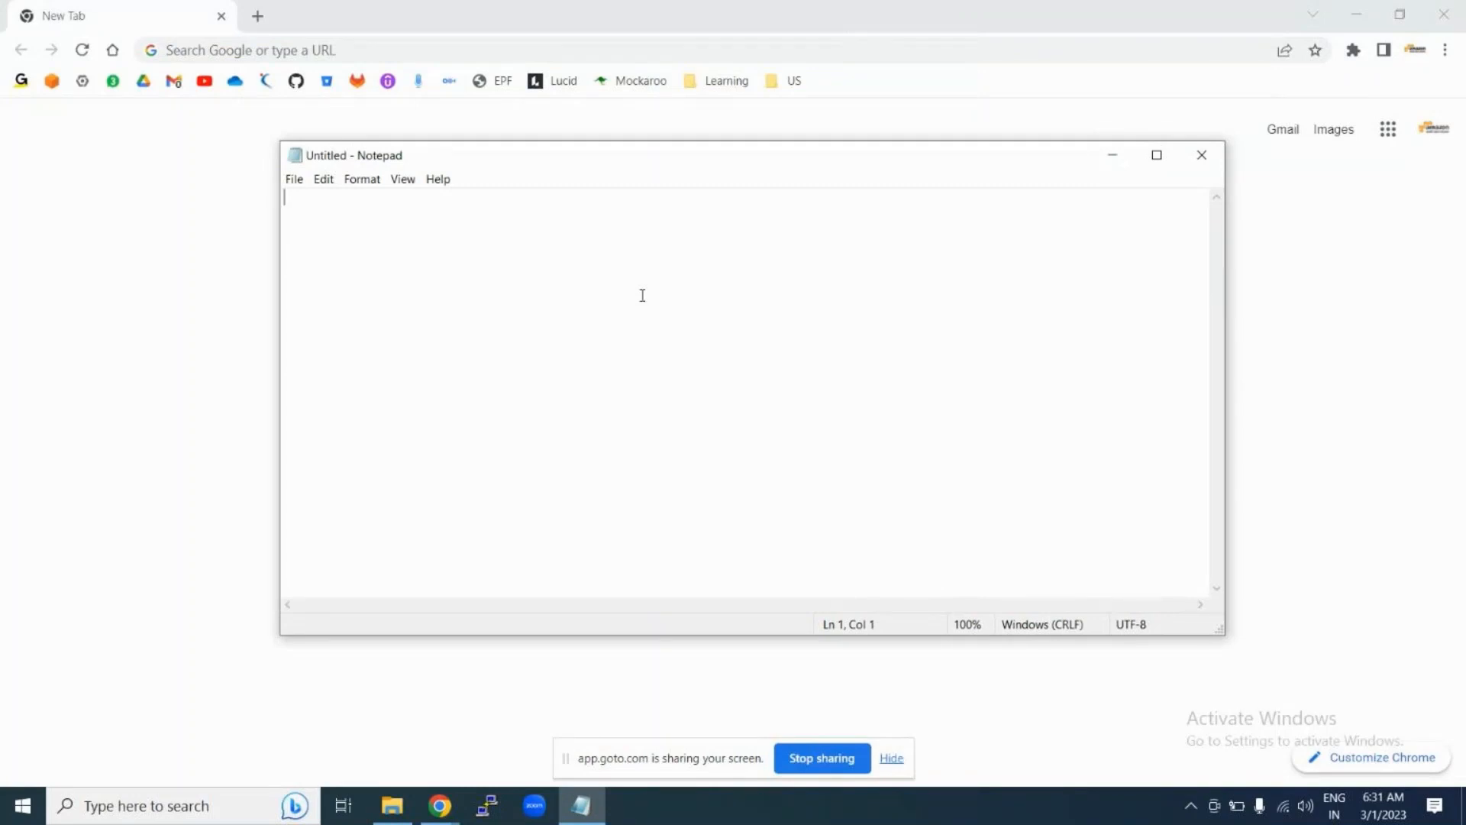
Step: Type the 'Jenkins' heading with a dashed underline beneath it
text(Jenkins)
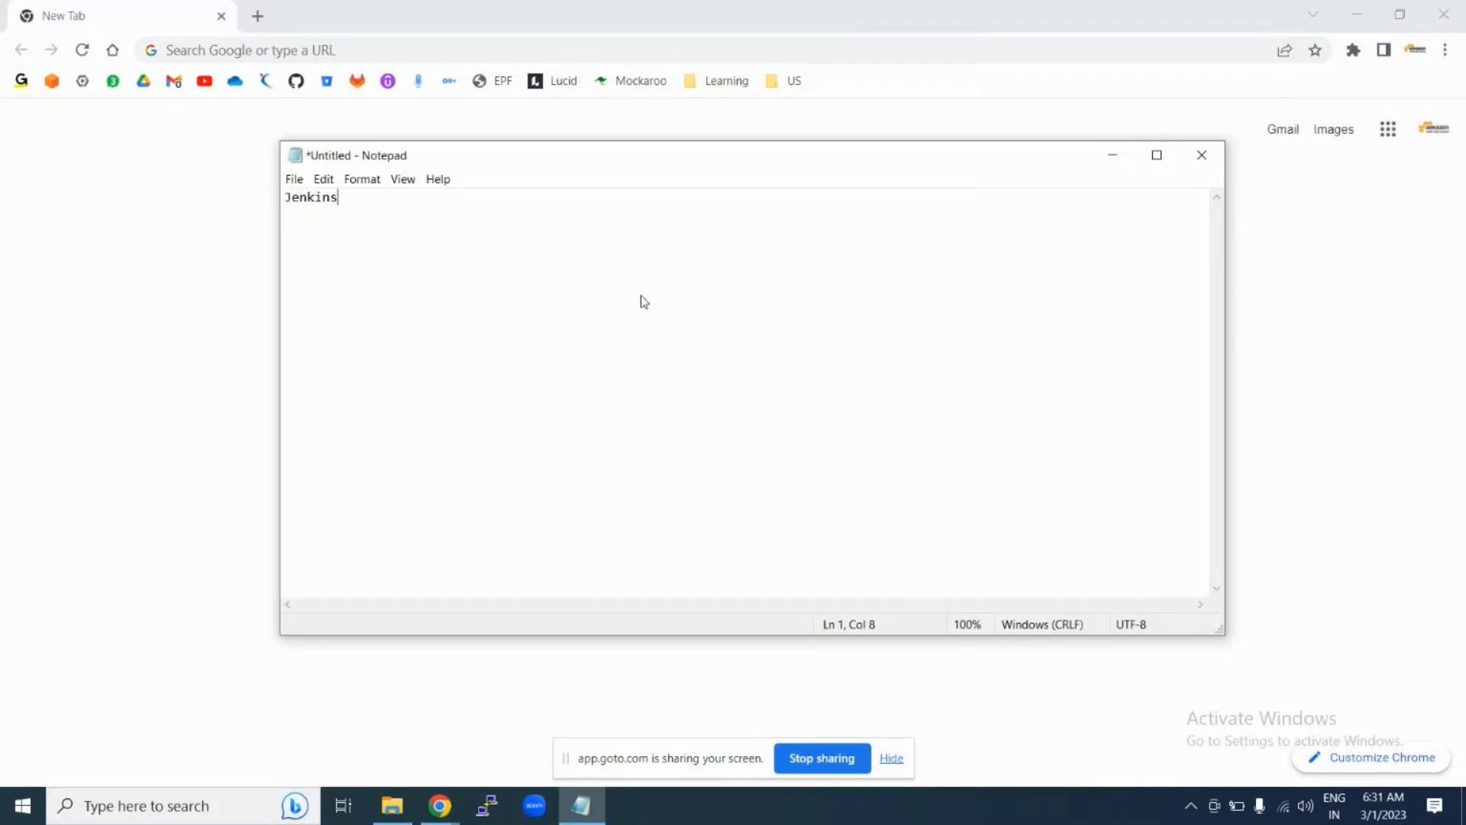
key(Return)
text(-------)
key(Return)
Step: Add the line 'Installation of Jenkins on Windows'
text(Installation og)
key(BackSpace)
text(f J)
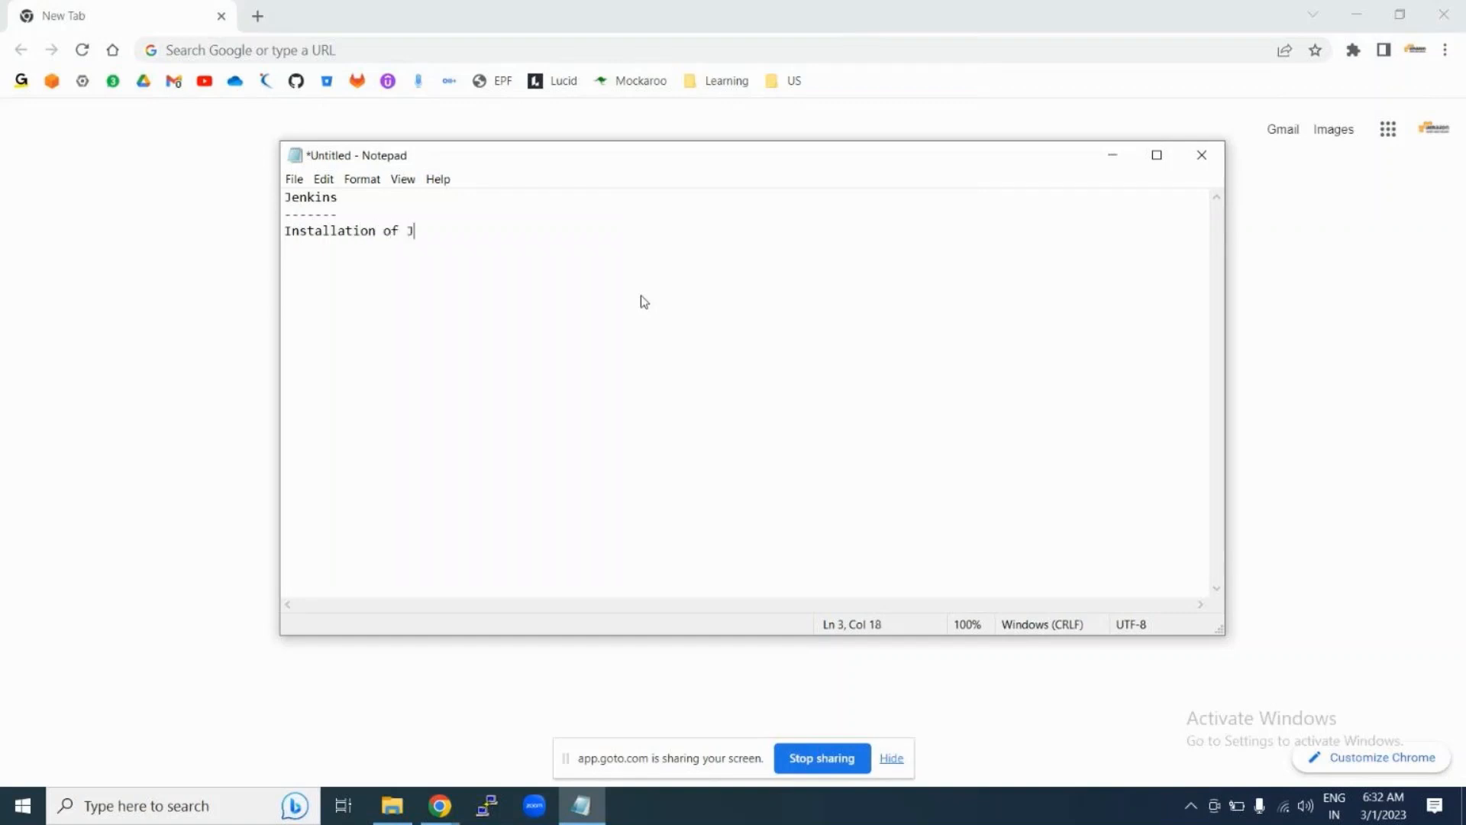
text(enkins on Windows)
key(Return)
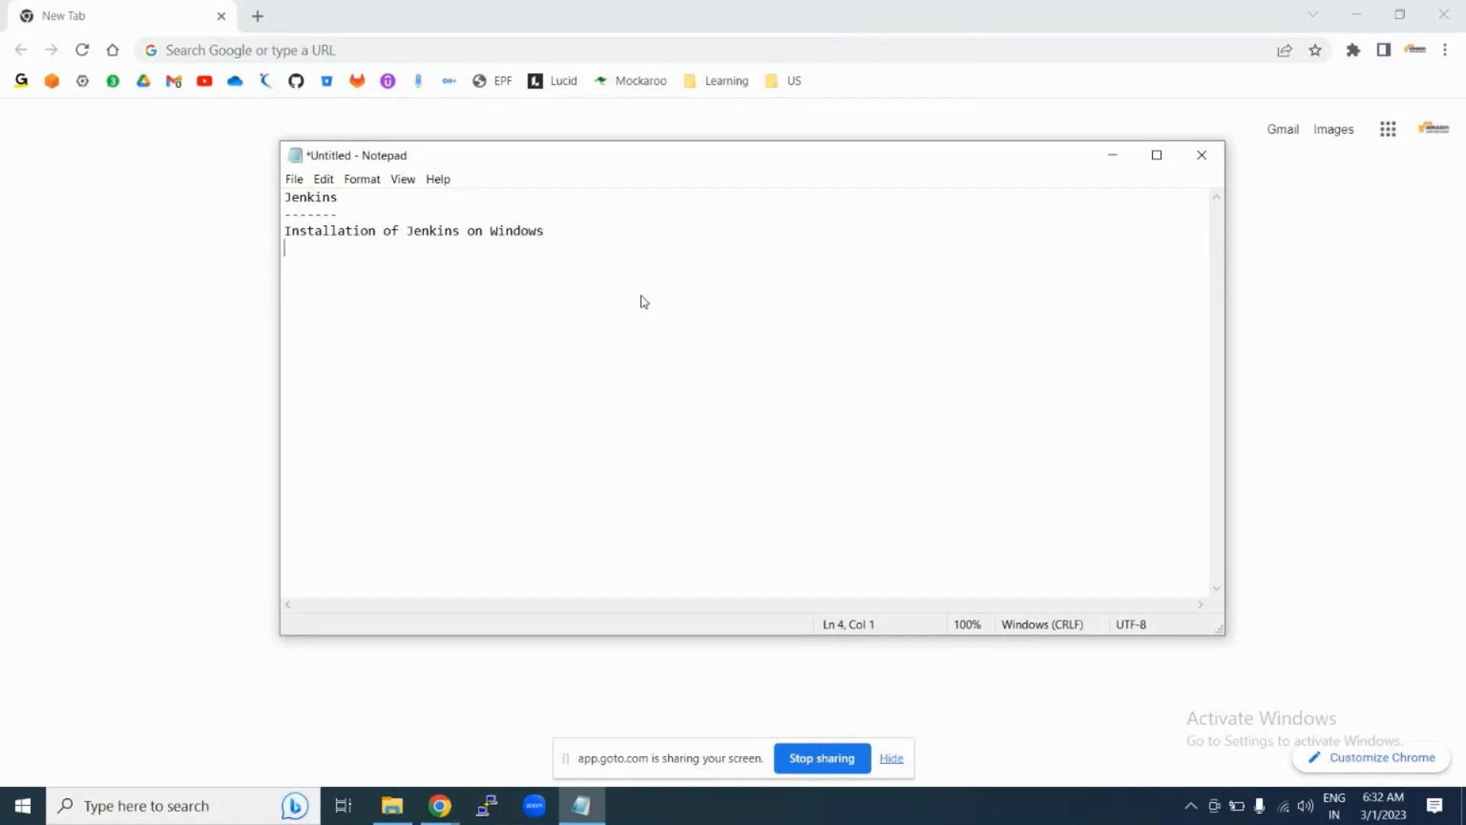
Step: Add the line 'Installation of Jenkins on Linux' and start a new line
text(I)
text(nstal)
text(lat)
key(BackSpace)
text(tion of Jen)
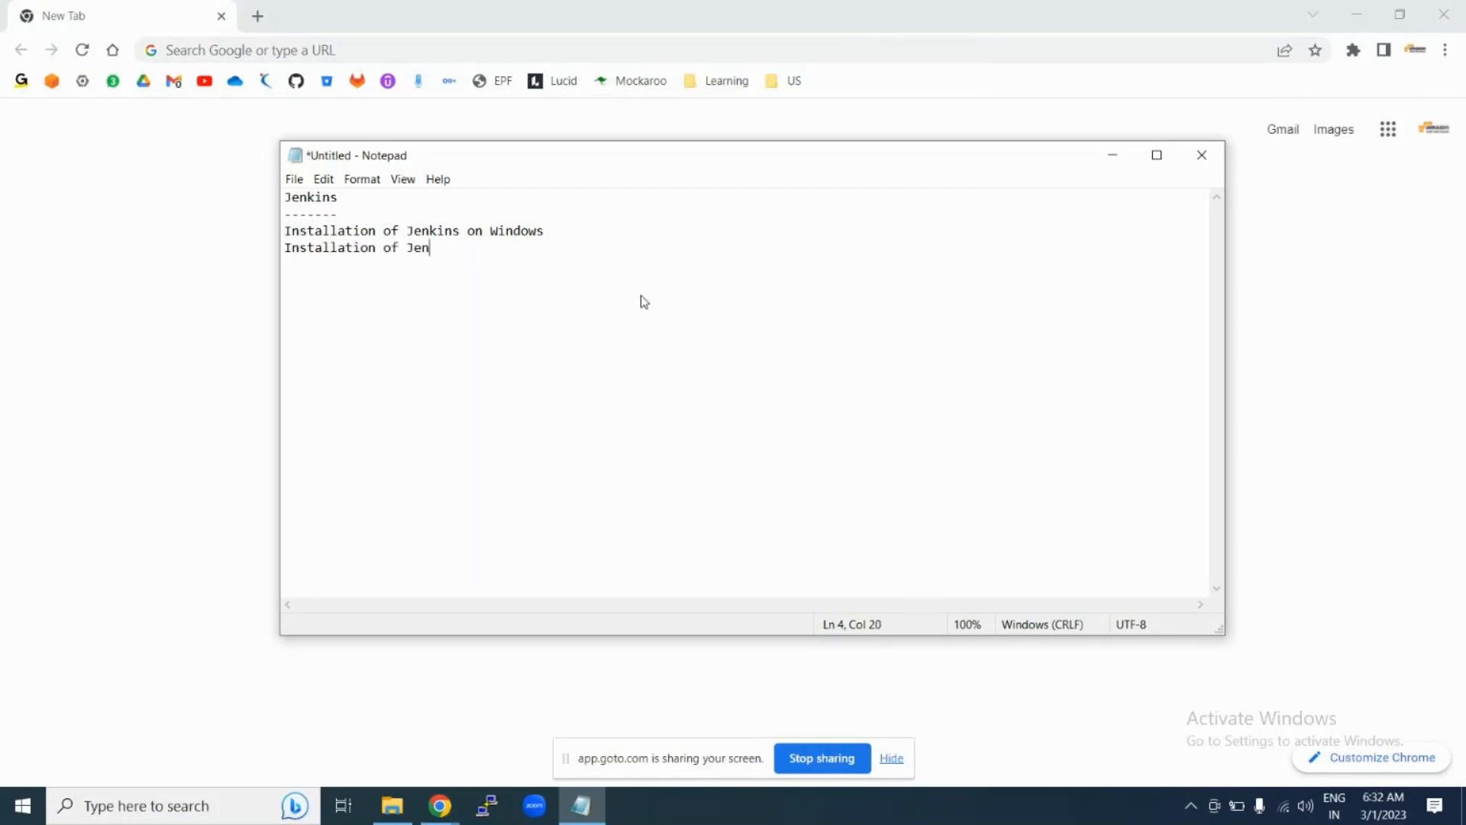
text(kins on)
key(BackSpace)
key(BackSpace)
key(BackSpace)
text(s on )
text(Lu=)
key(BackSpace)
key(BackSpace)
text(inux)
key(Return)
key(Return)
key(Return)
key(Return)
Step: Write 'Manage Jenkins(Manage Users, Manage Plugins)', then 'Create a free style job' on line 5
text(Ma)
text(ge)
key(BackSpace)
key(BackSpace)
text(nage Jen)
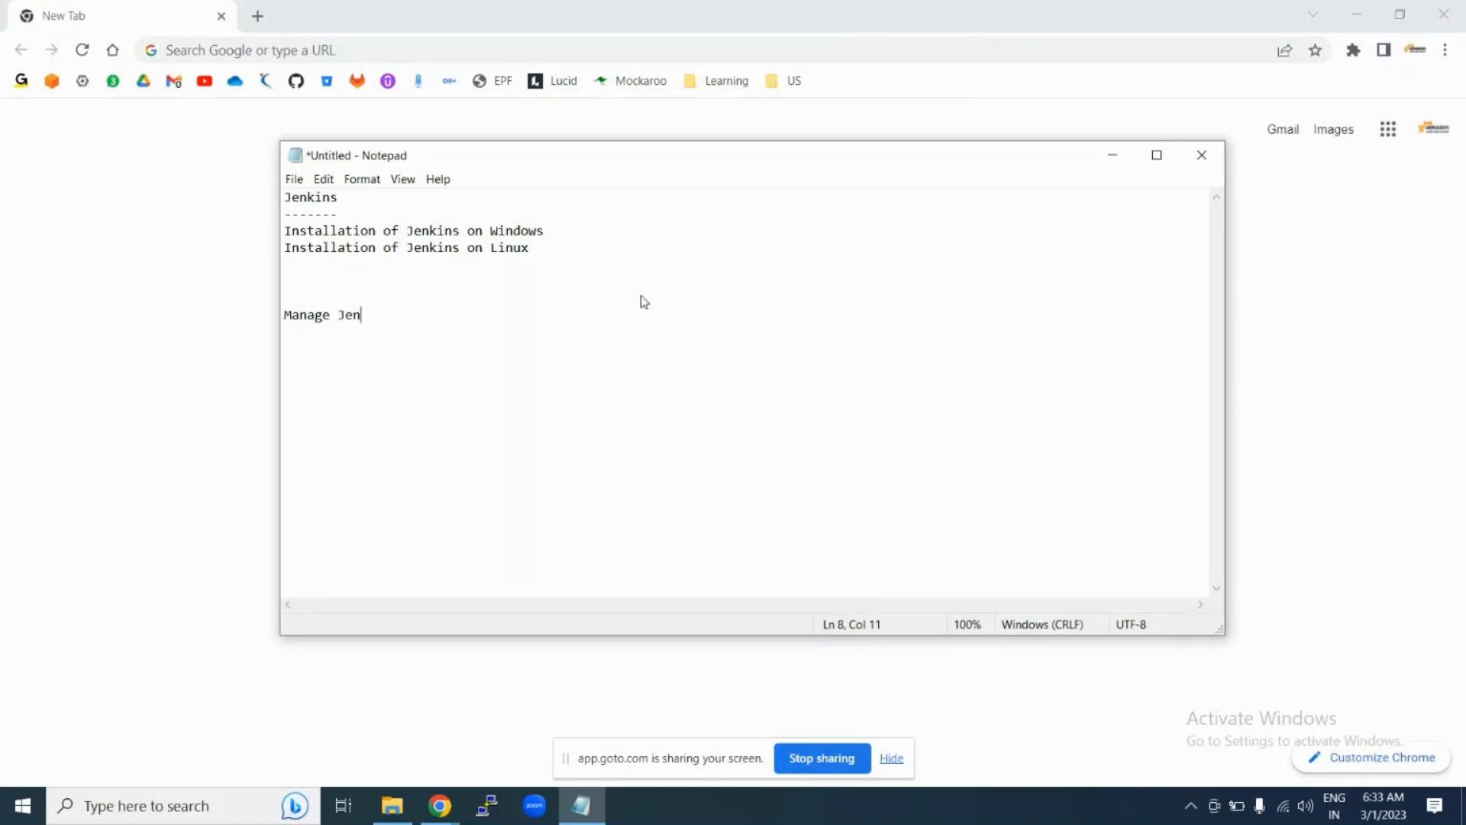
text(kins())
key(Left)
text(Mange)
key(BackSpace)
key(BackSpace)
text(age Users,)
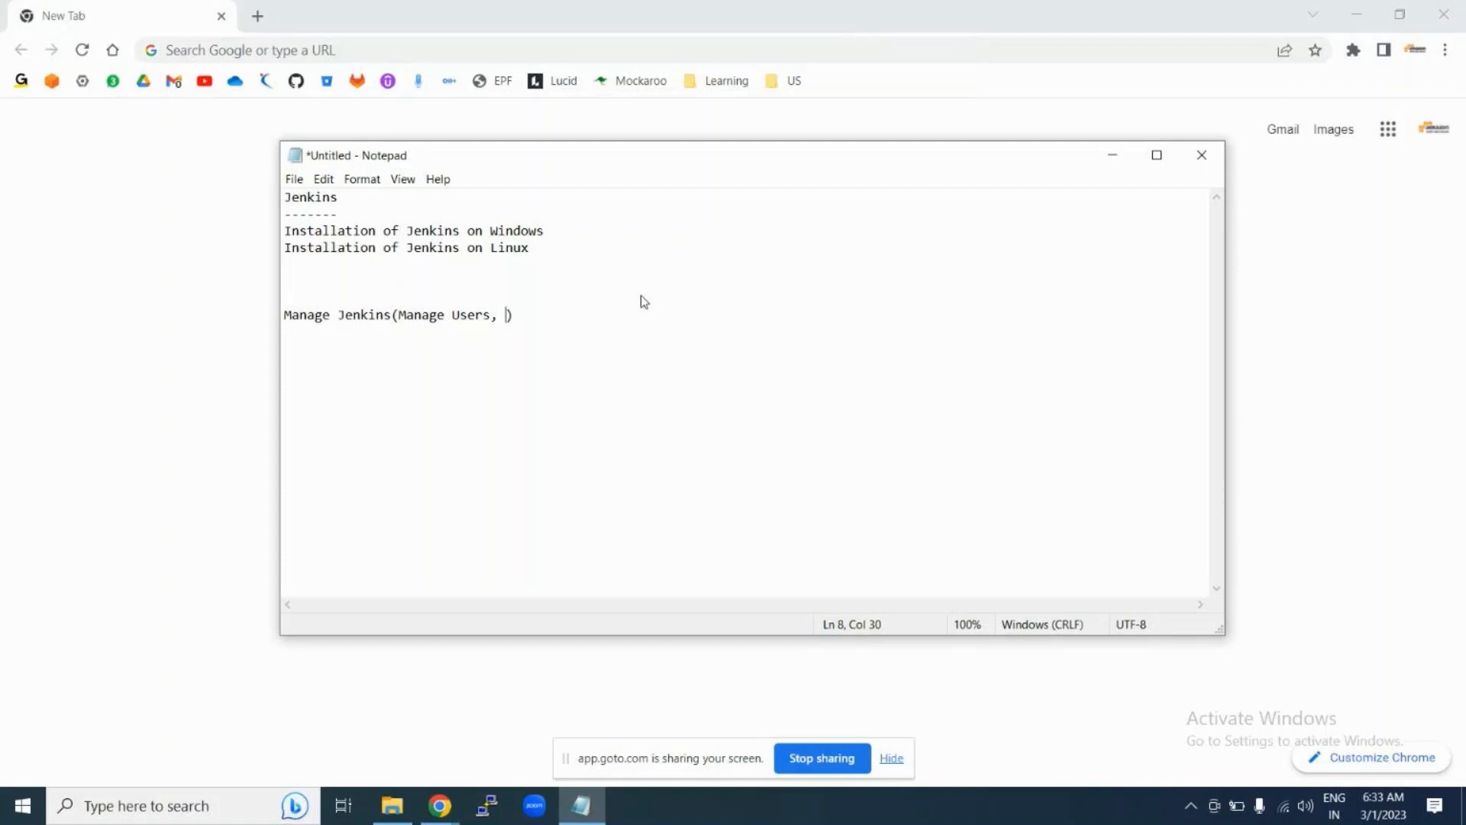
text(C)
key(BackSpace)
text(Manage Plugins)
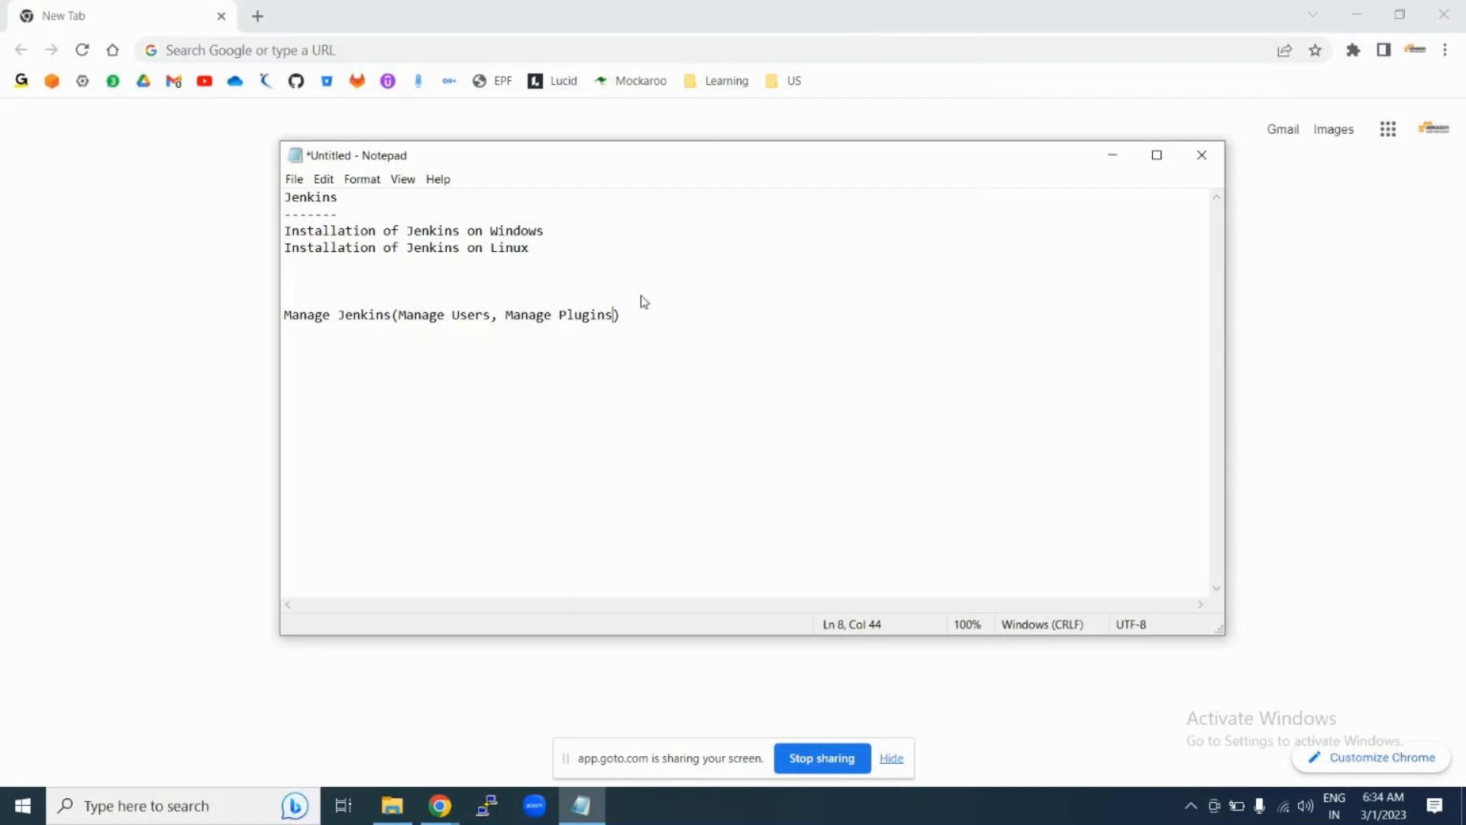
click(348, 270)
text(Create a free style )
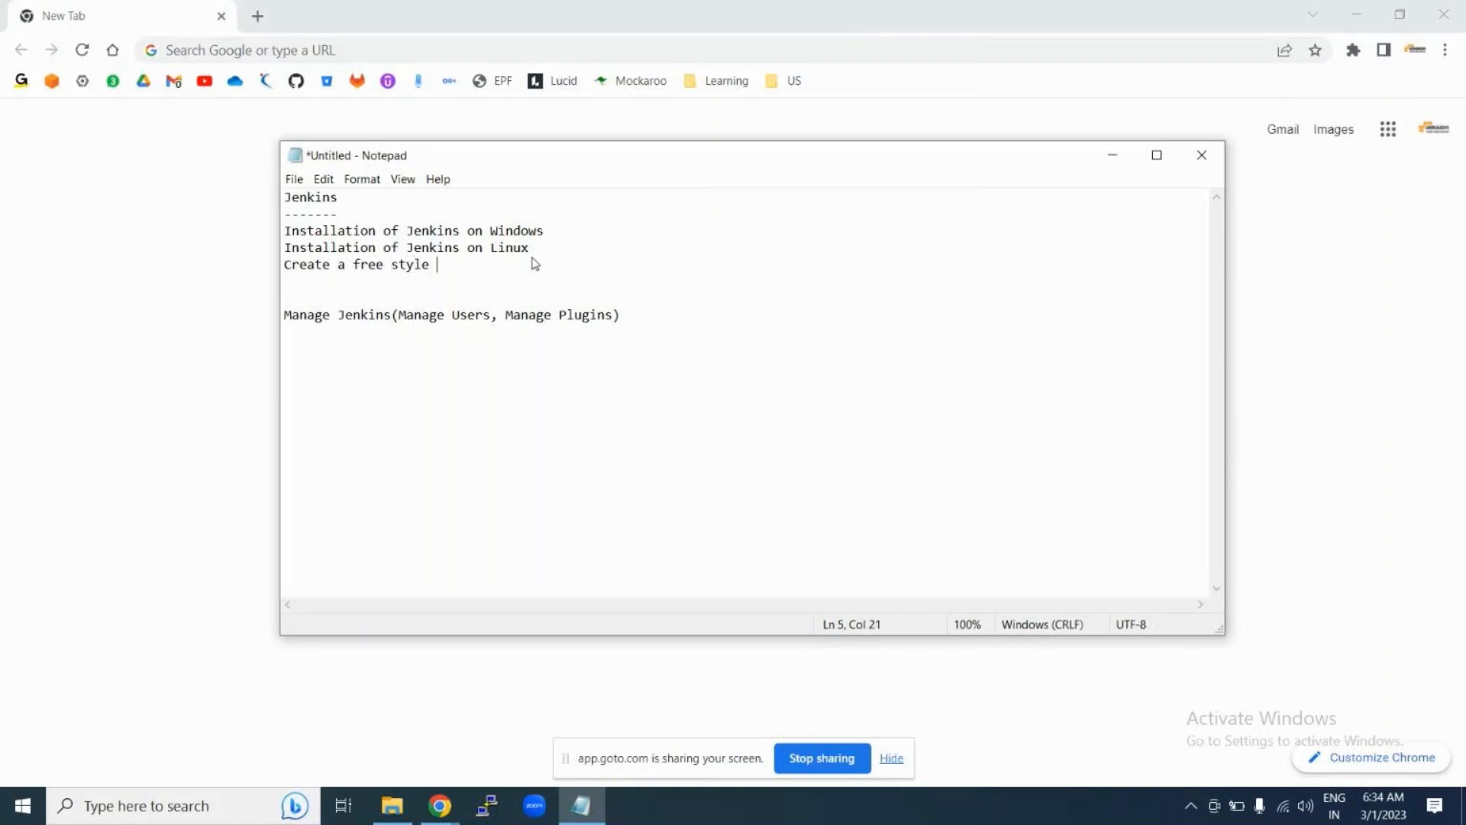
text(job)
Step: Add 'Integrate Jenkins with codebase(github, bitbukcet, gitlab)' below the free style job line
key(Return)
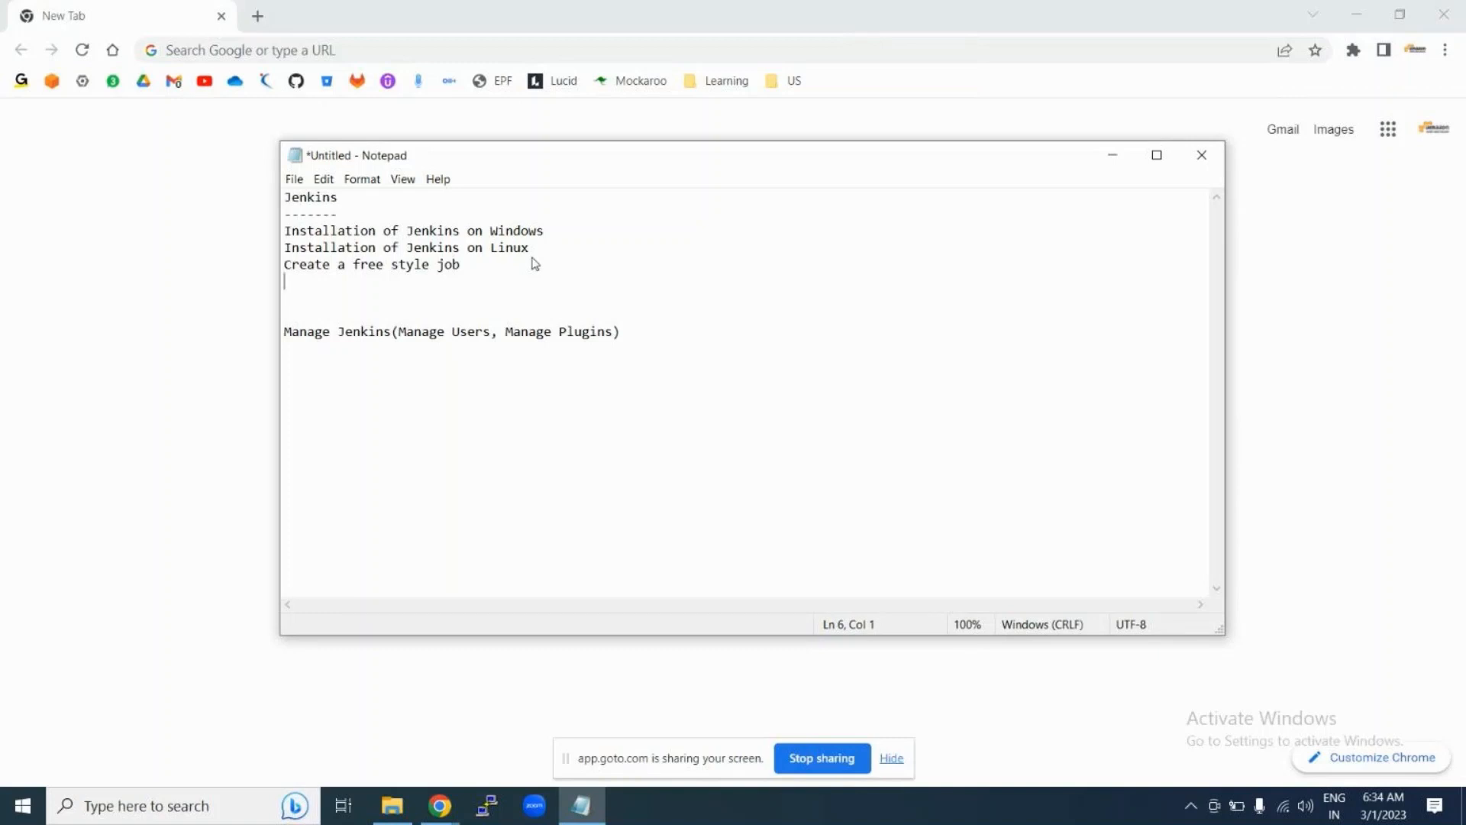
text(Integrate Jenkins )
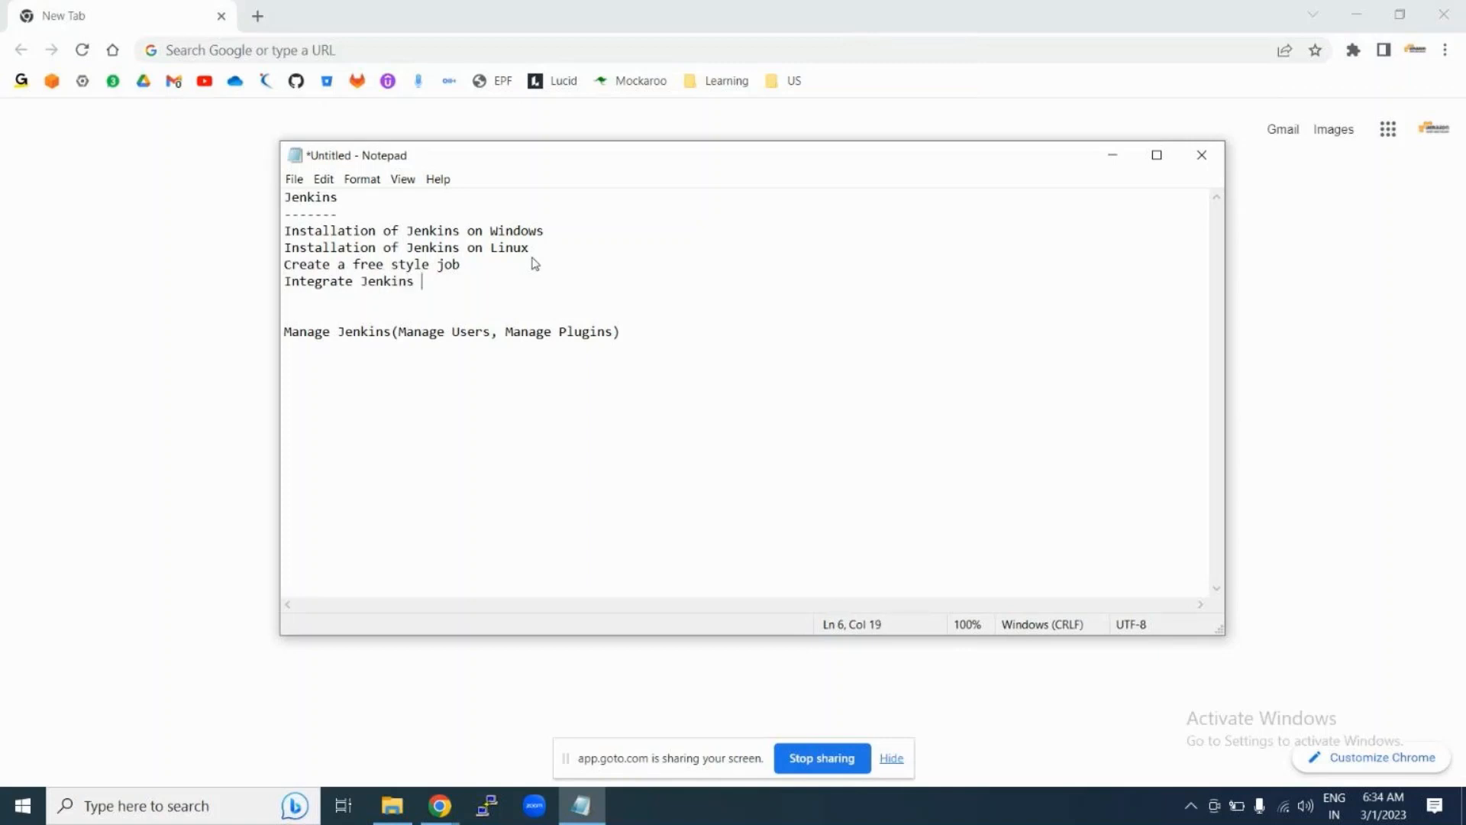
text(with codebase(github, but==)
key(BackSpace)
key(BackSpace)
key(BackSpace)
key(BackSpace)
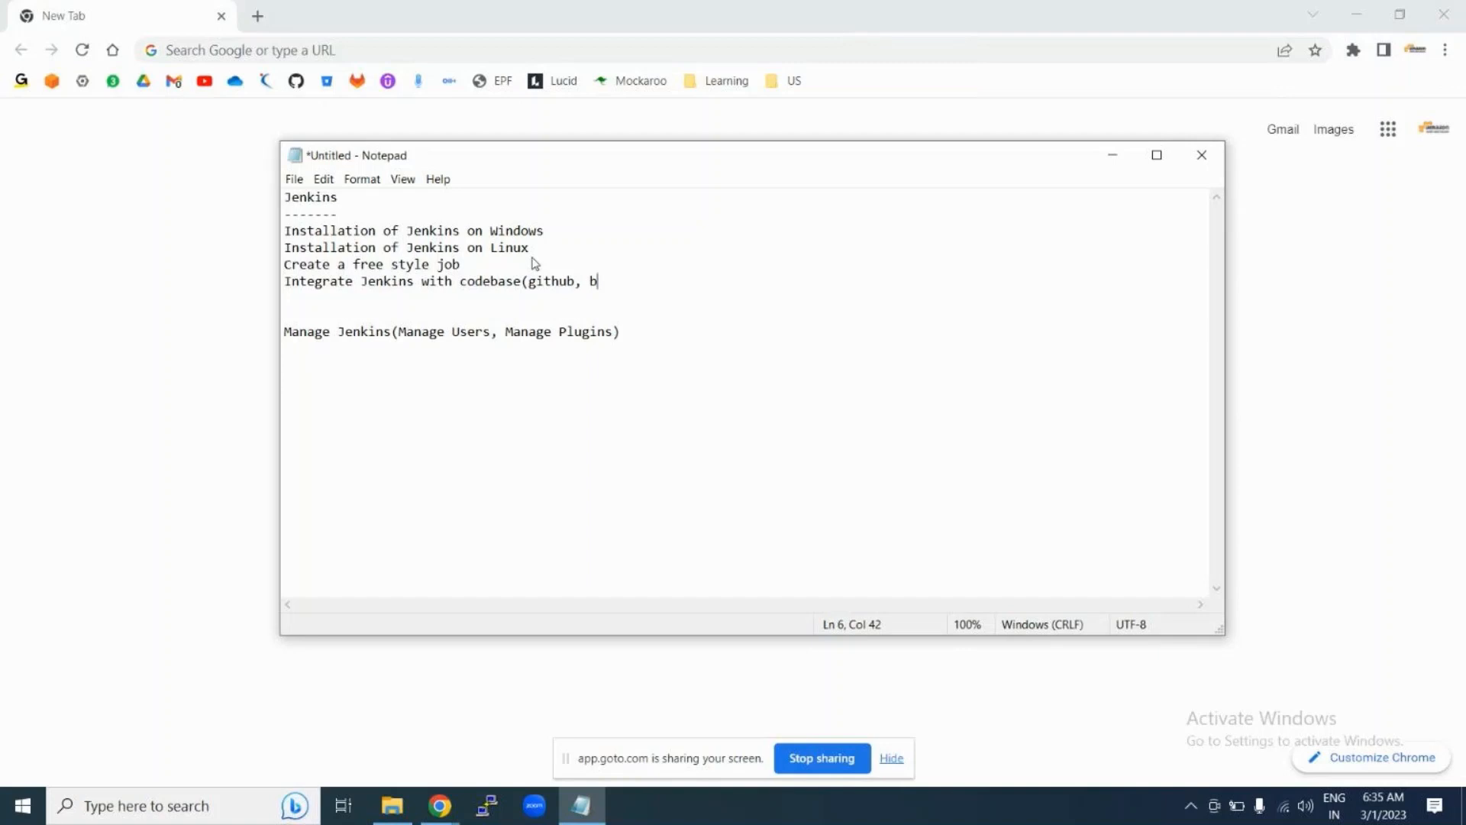
text(itbukcet, gitlab))
click(435, 808)
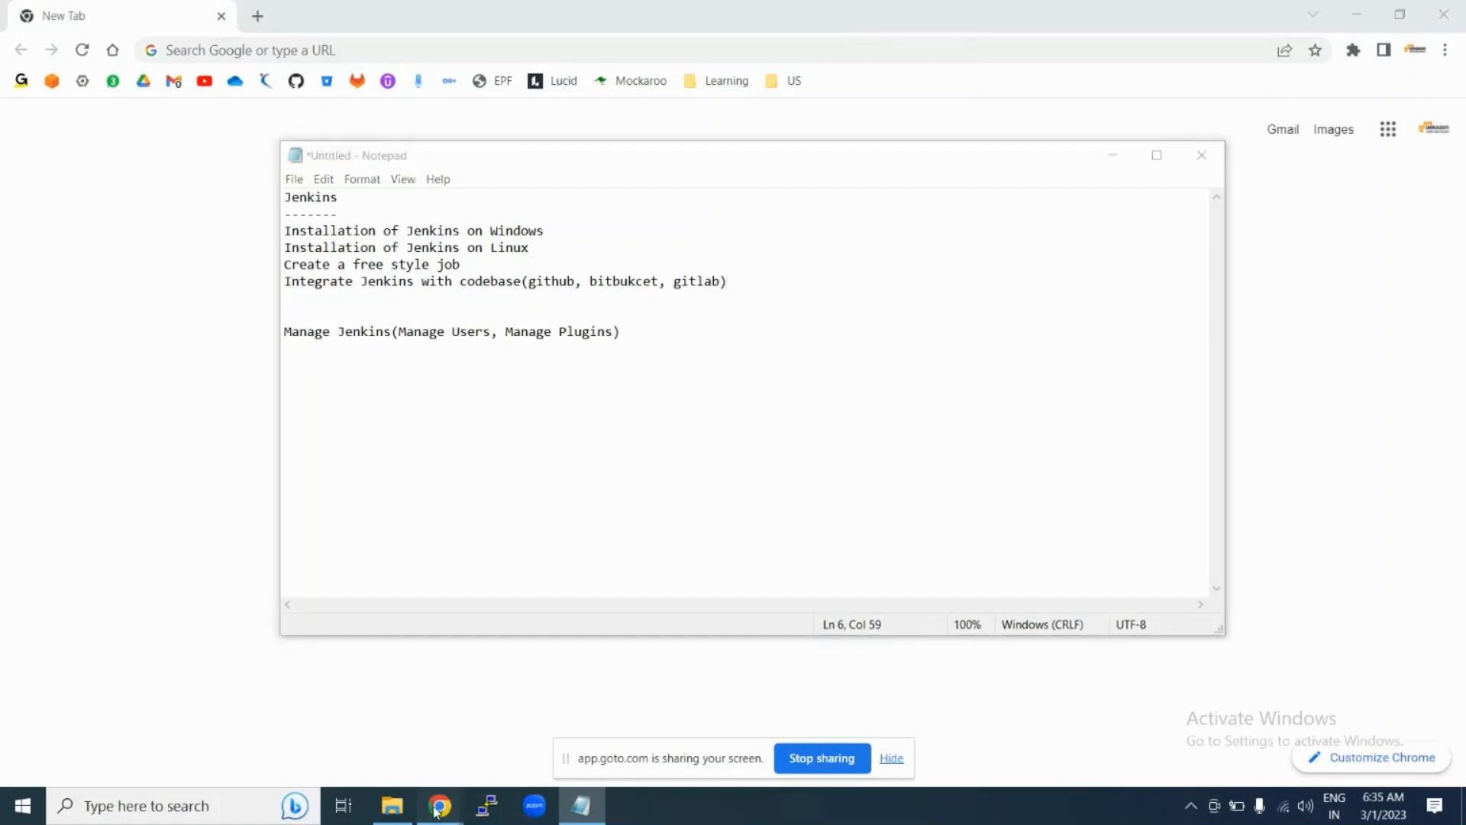
Step: Check GoTo Meeting's Share options and participant list, then minimize it behind Notepad
click(490, 739)
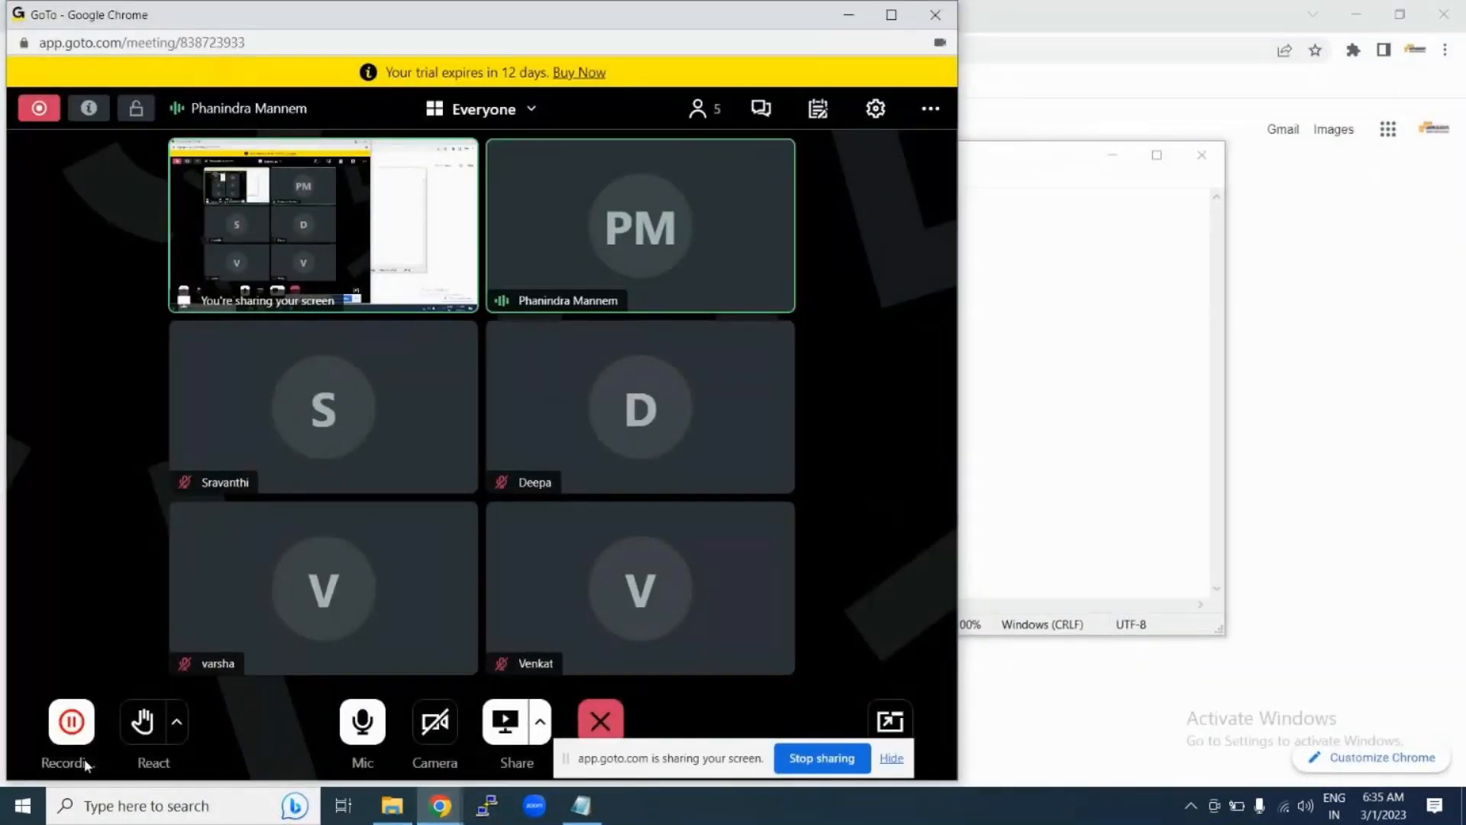
click(540, 725)
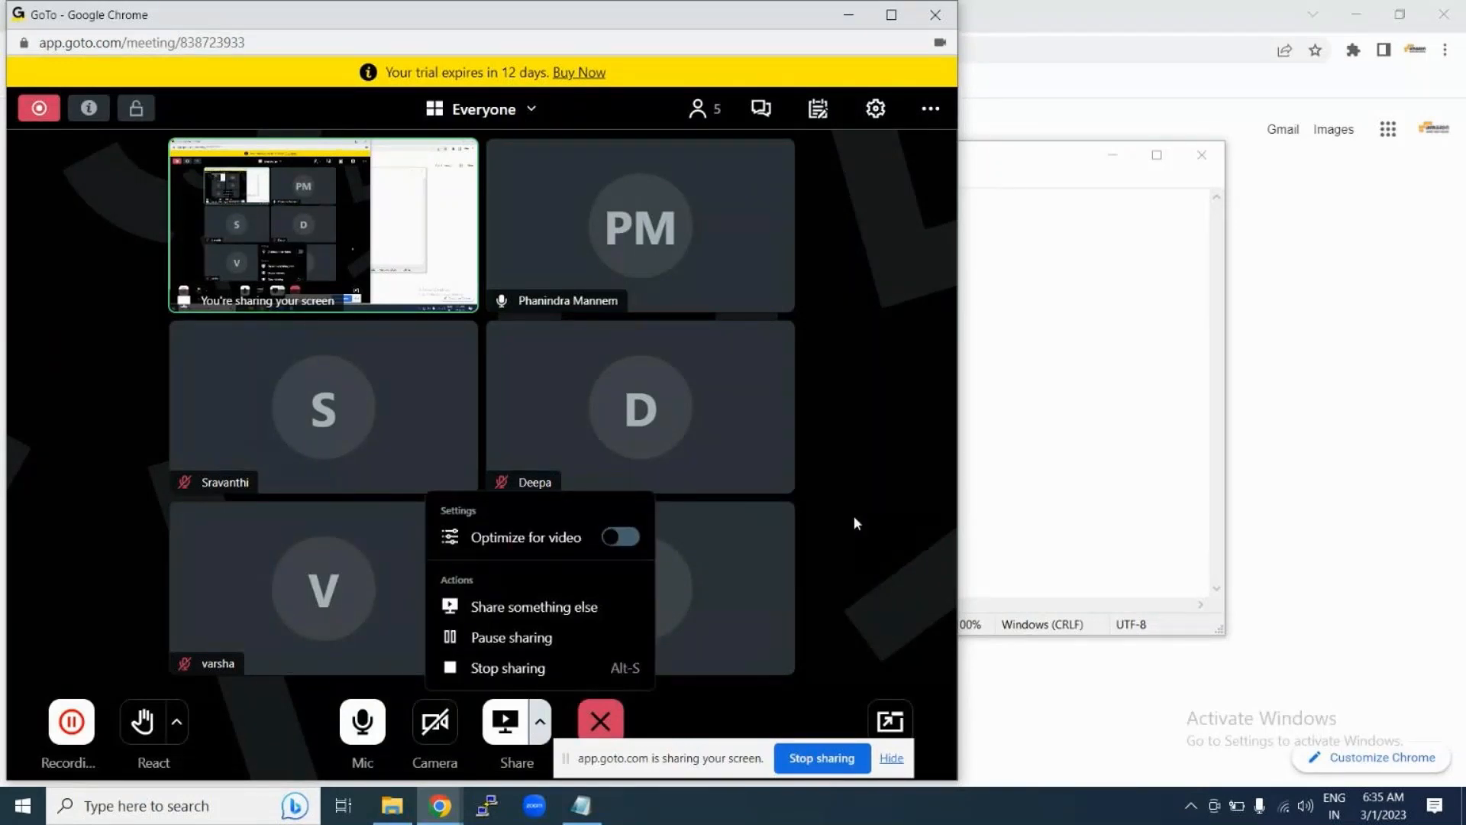
click(855, 522)
click(542, 714)
click(875, 440)
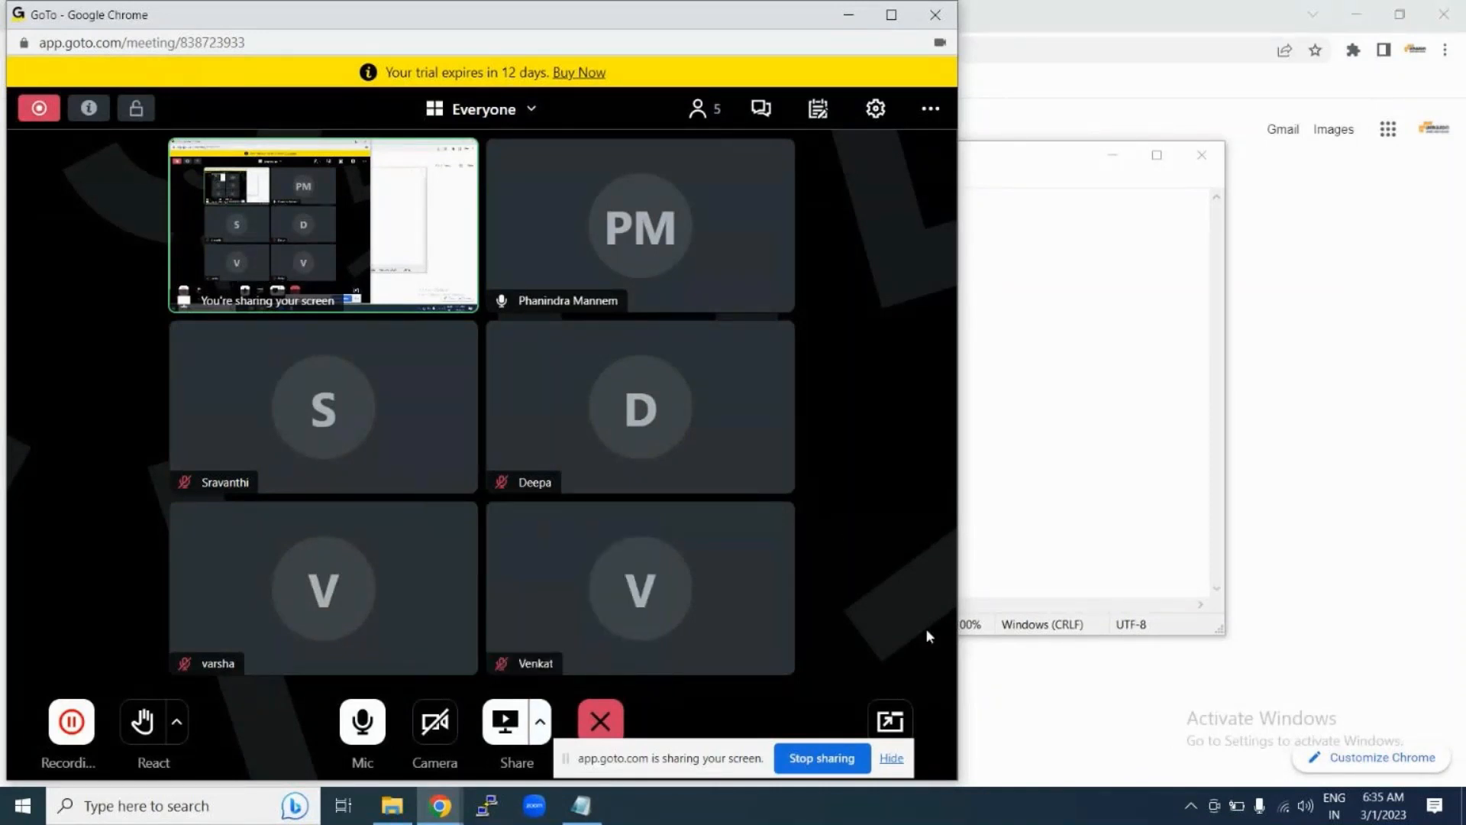
click(697, 114)
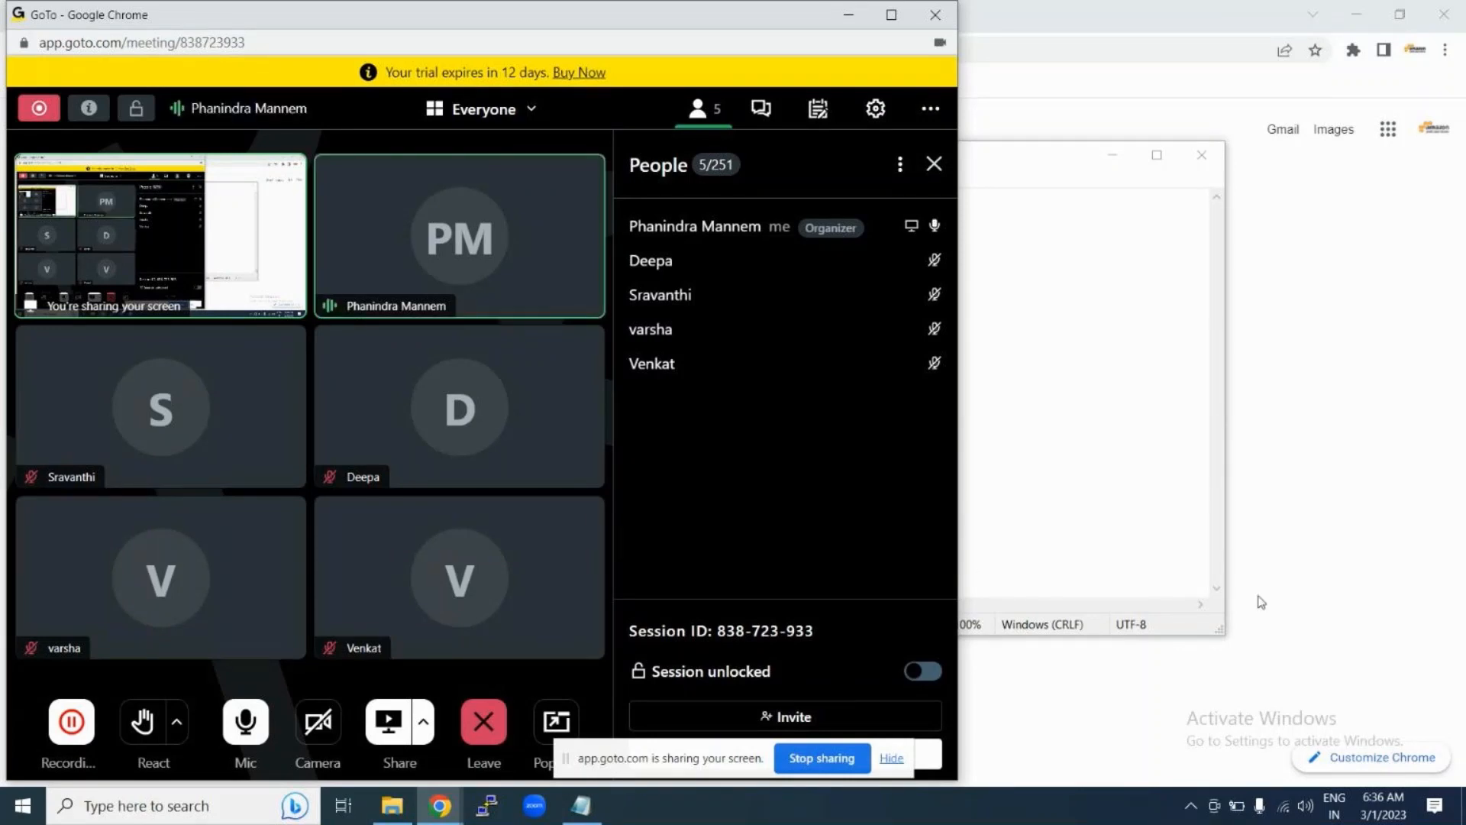
click(1188, 339)
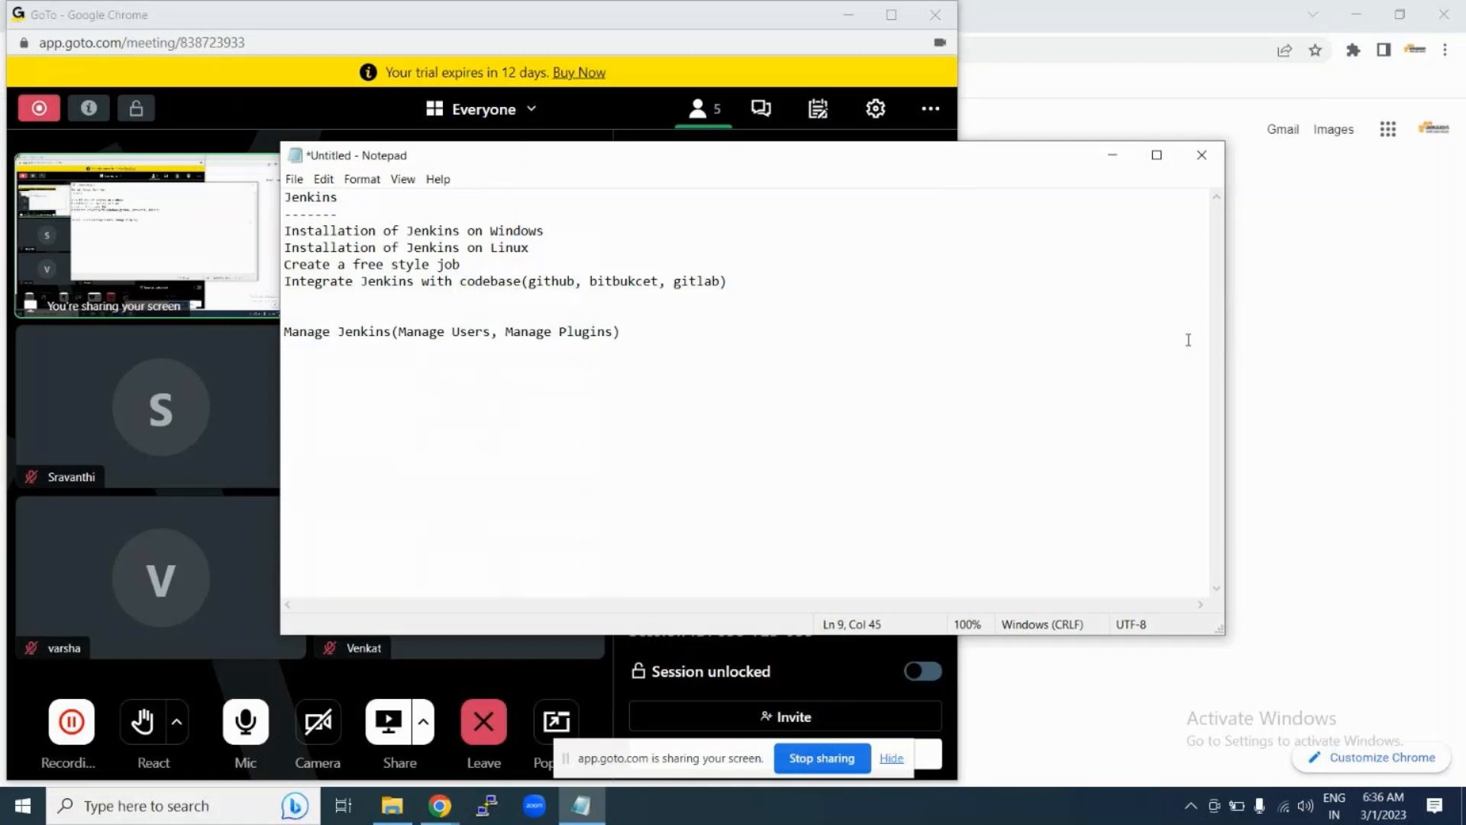
click(847, 15)
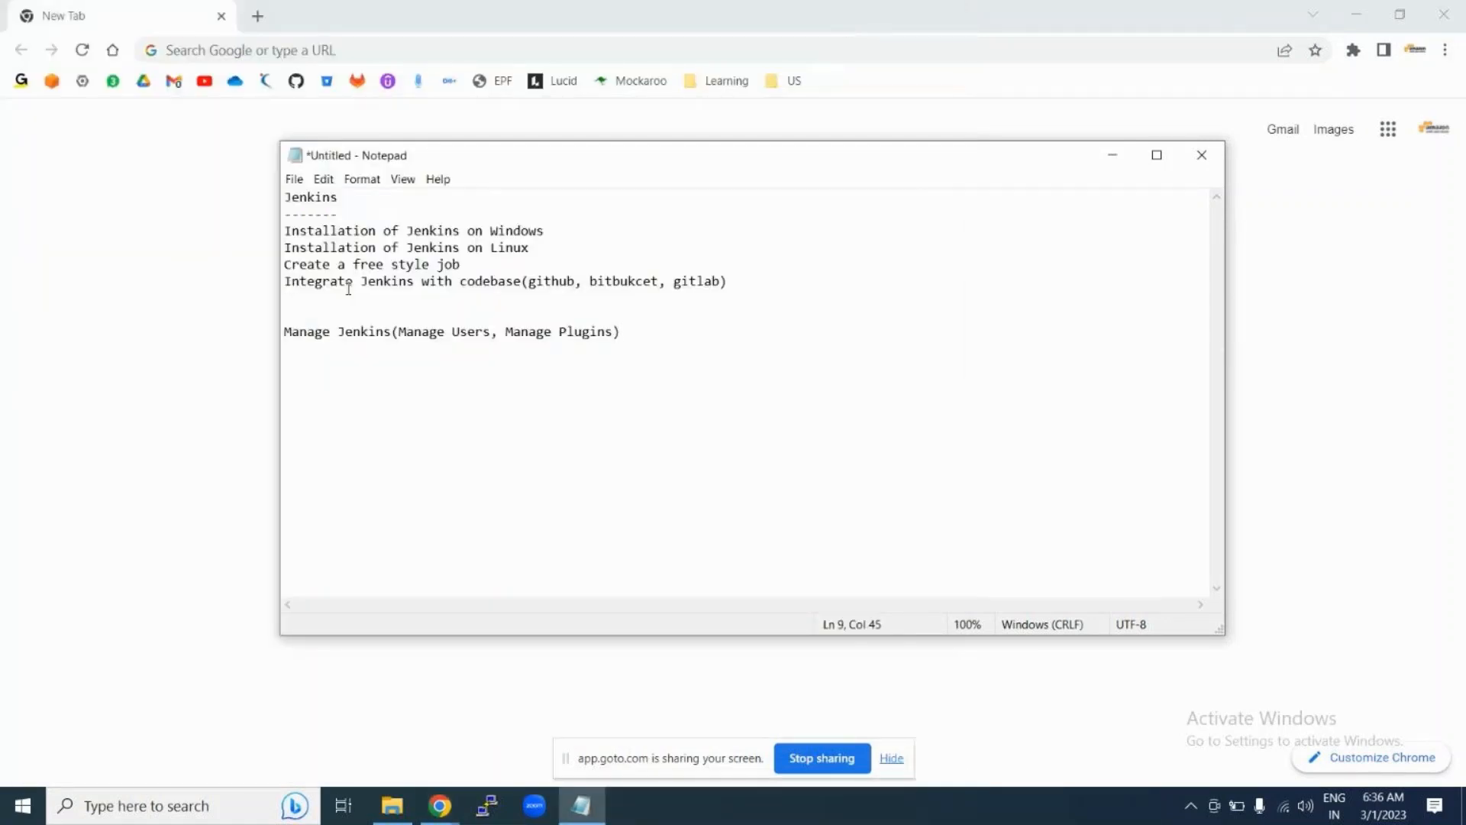
Step: Change the job line to 'Create a free style jobs' and add a blank line above Manage Jenkins
click(322, 307)
click(464, 266)
text(s)
click(320, 319)
key(Return)
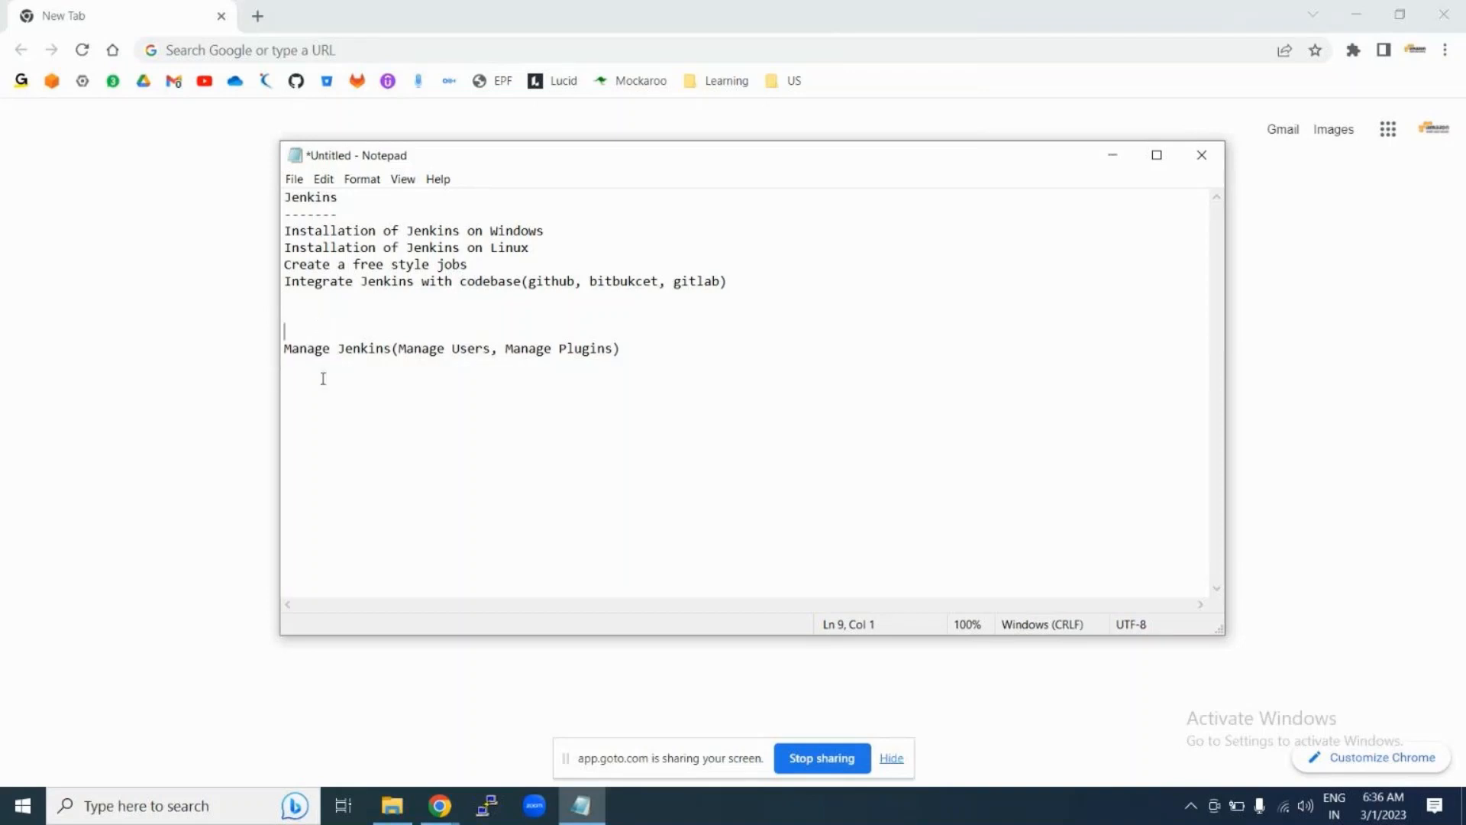
Step: Extend the Linux line to 'Installation of Jenkins on Linux in aws cloud'
click(311, 296)
click(547, 246)
text(in aws cloud)
key(alt+Tab)
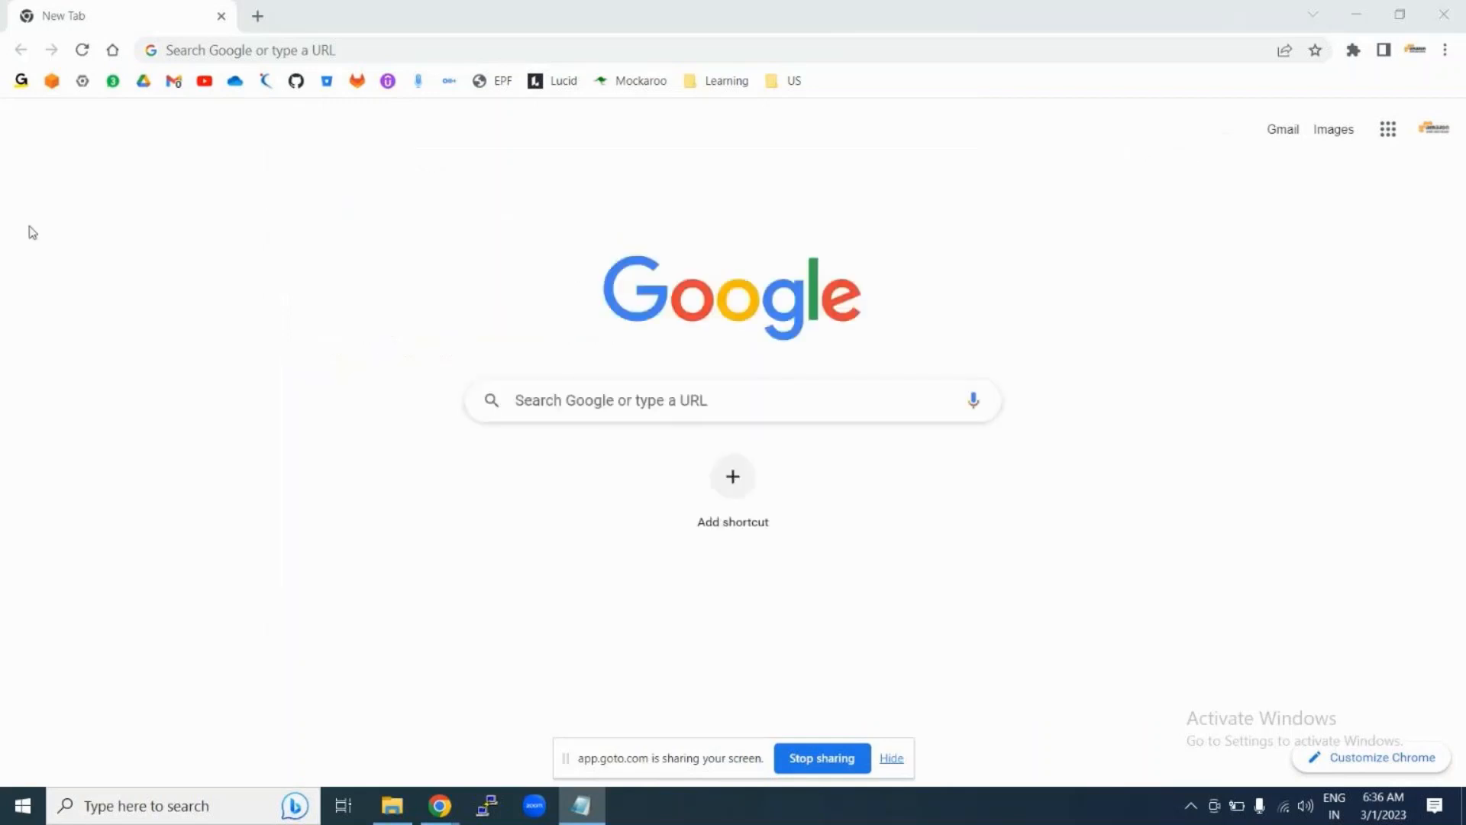
Step: Sign in to the AWS Management Console as root user with the saved password
click(52, 85)
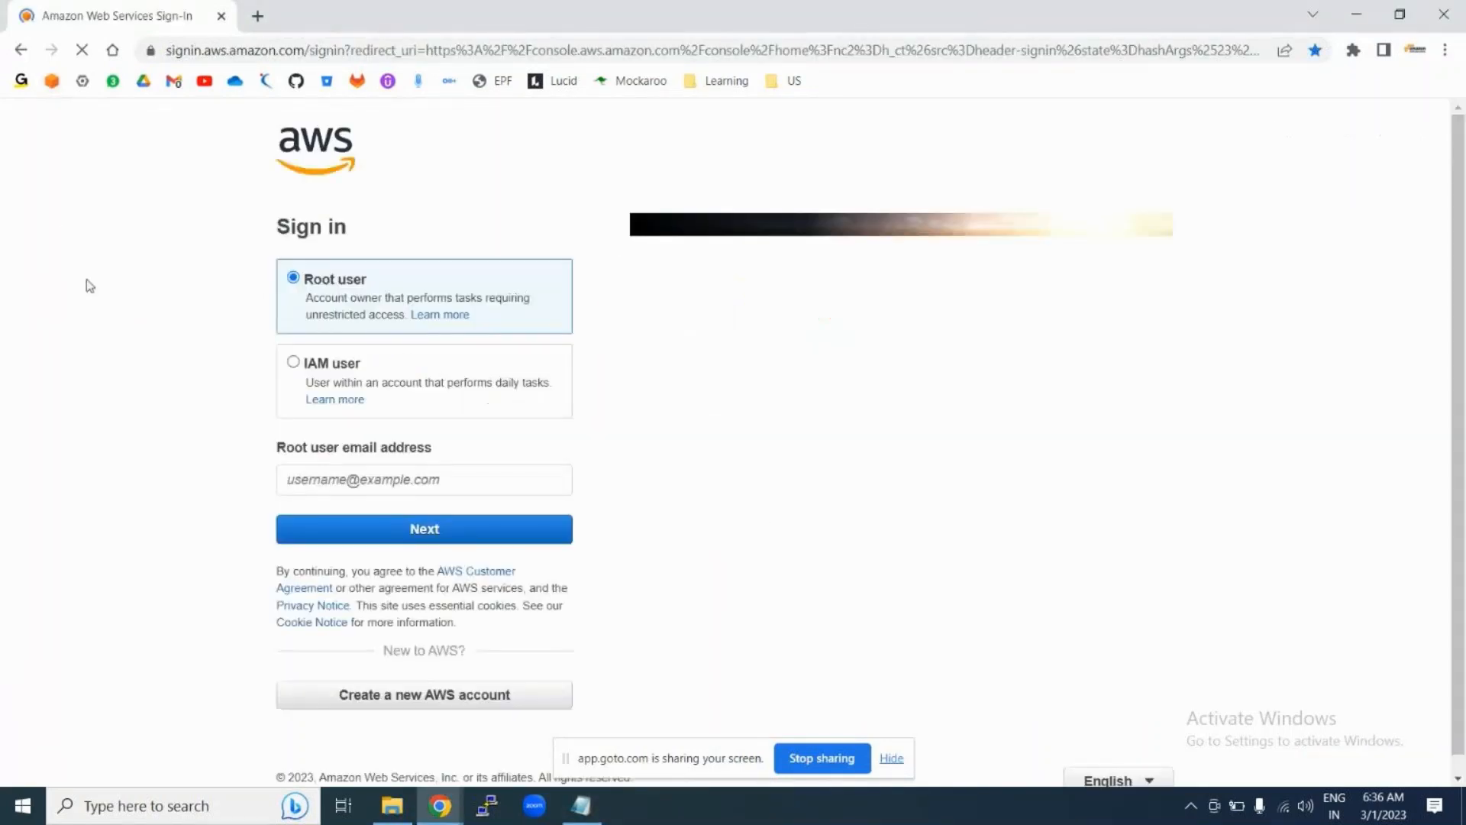
click(353, 535)
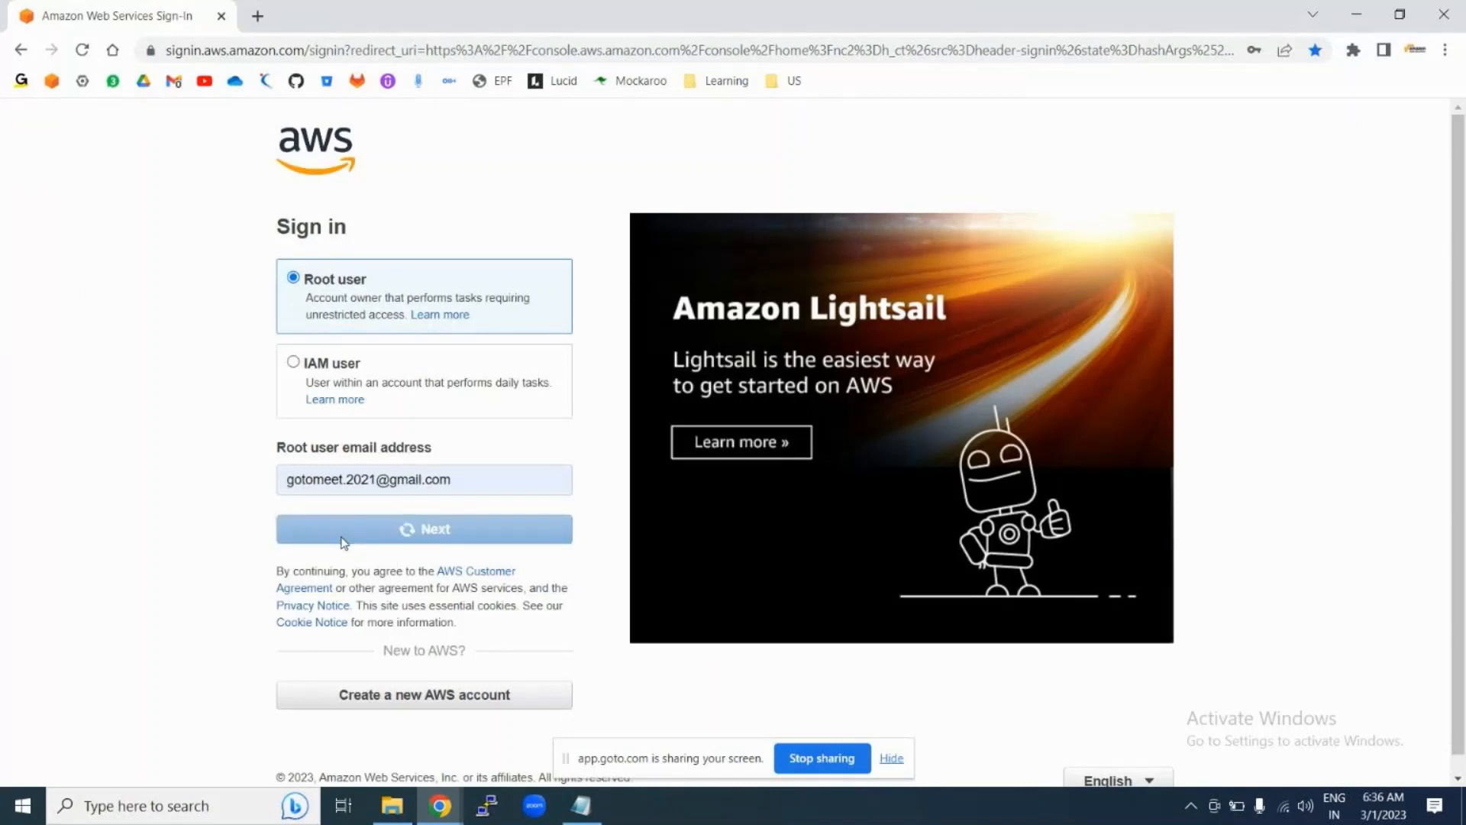
click(345, 348)
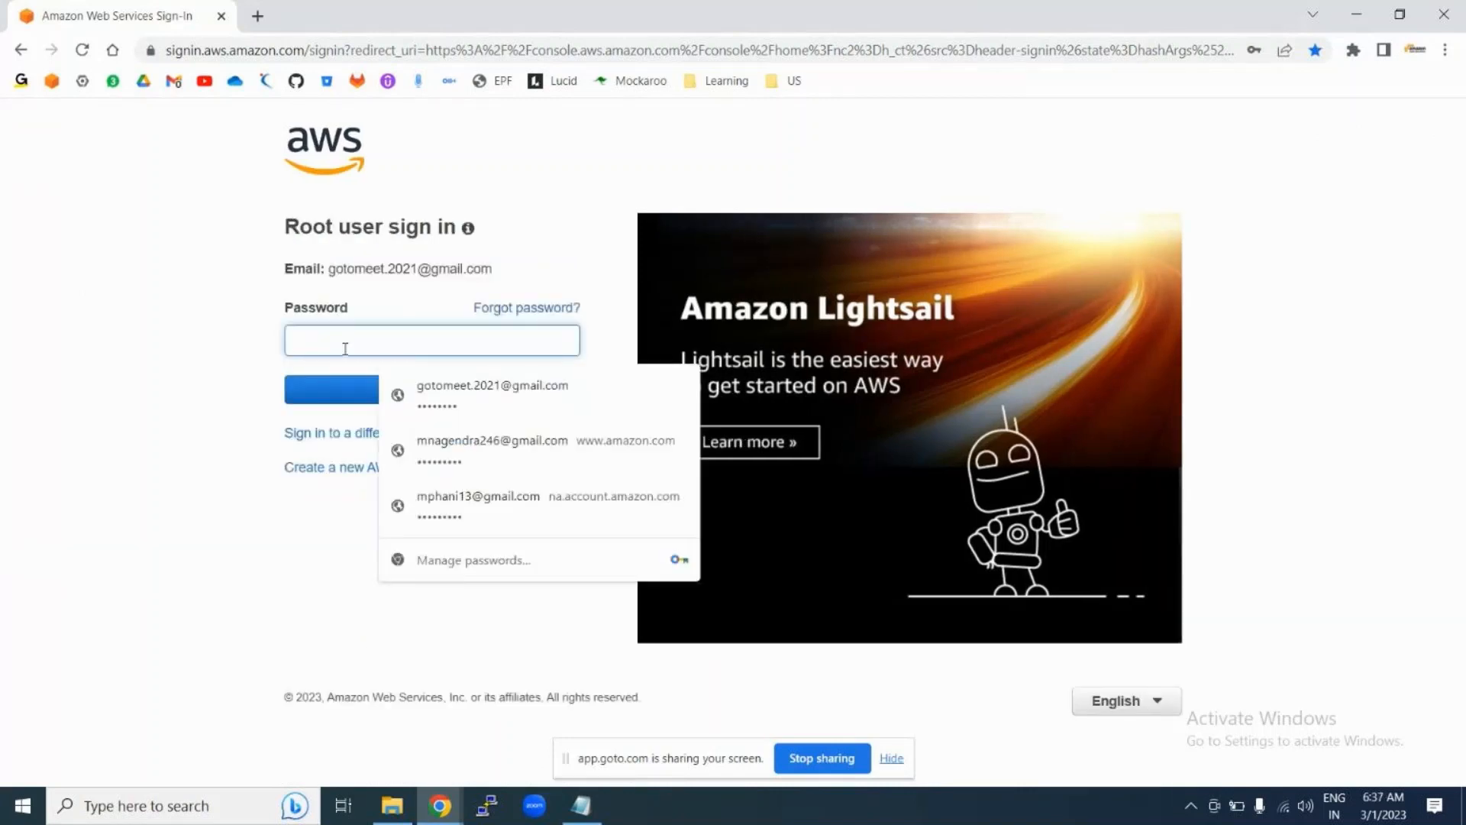
click(420, 392)
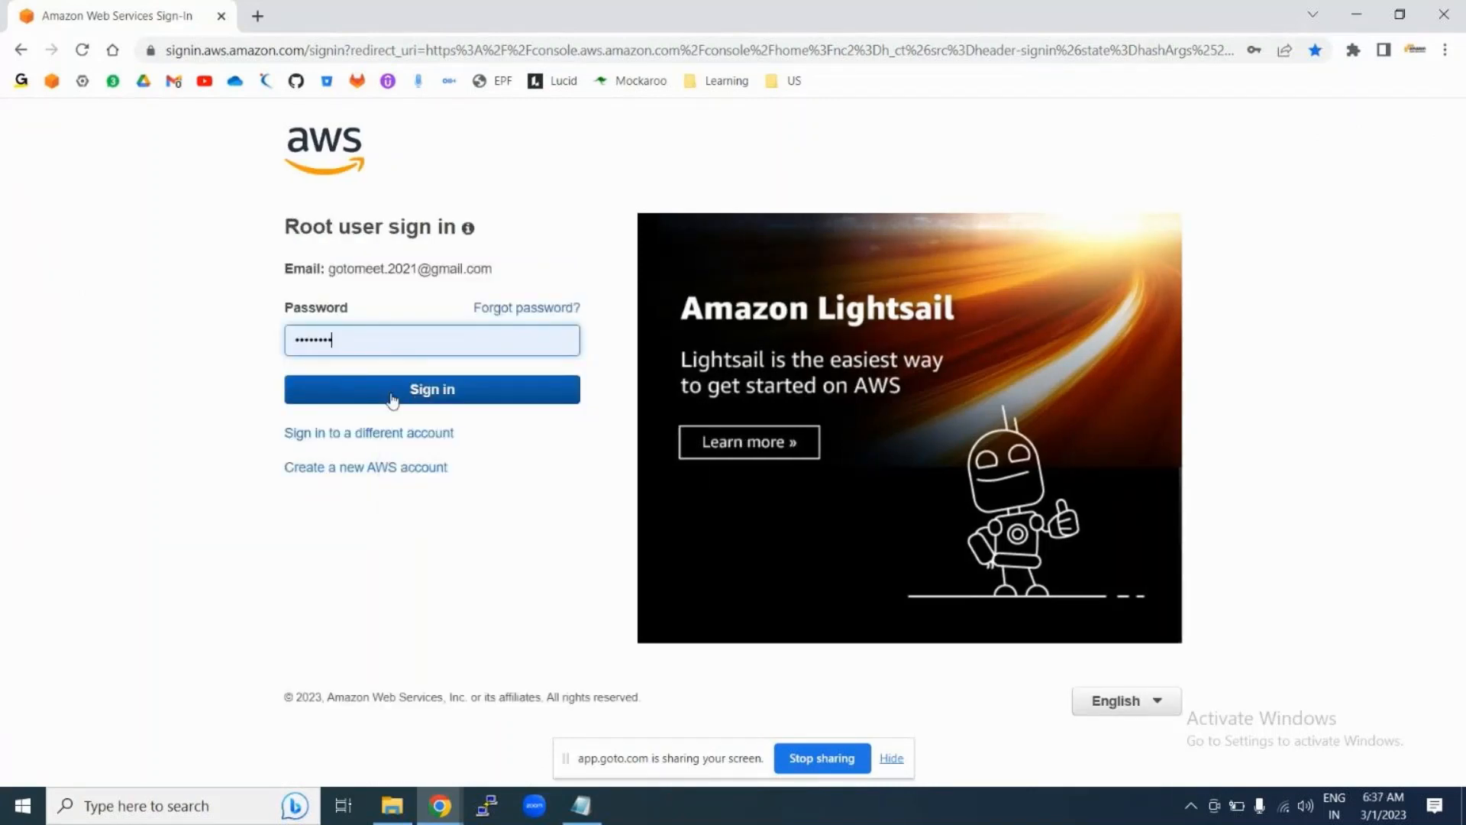
click(391, 399)
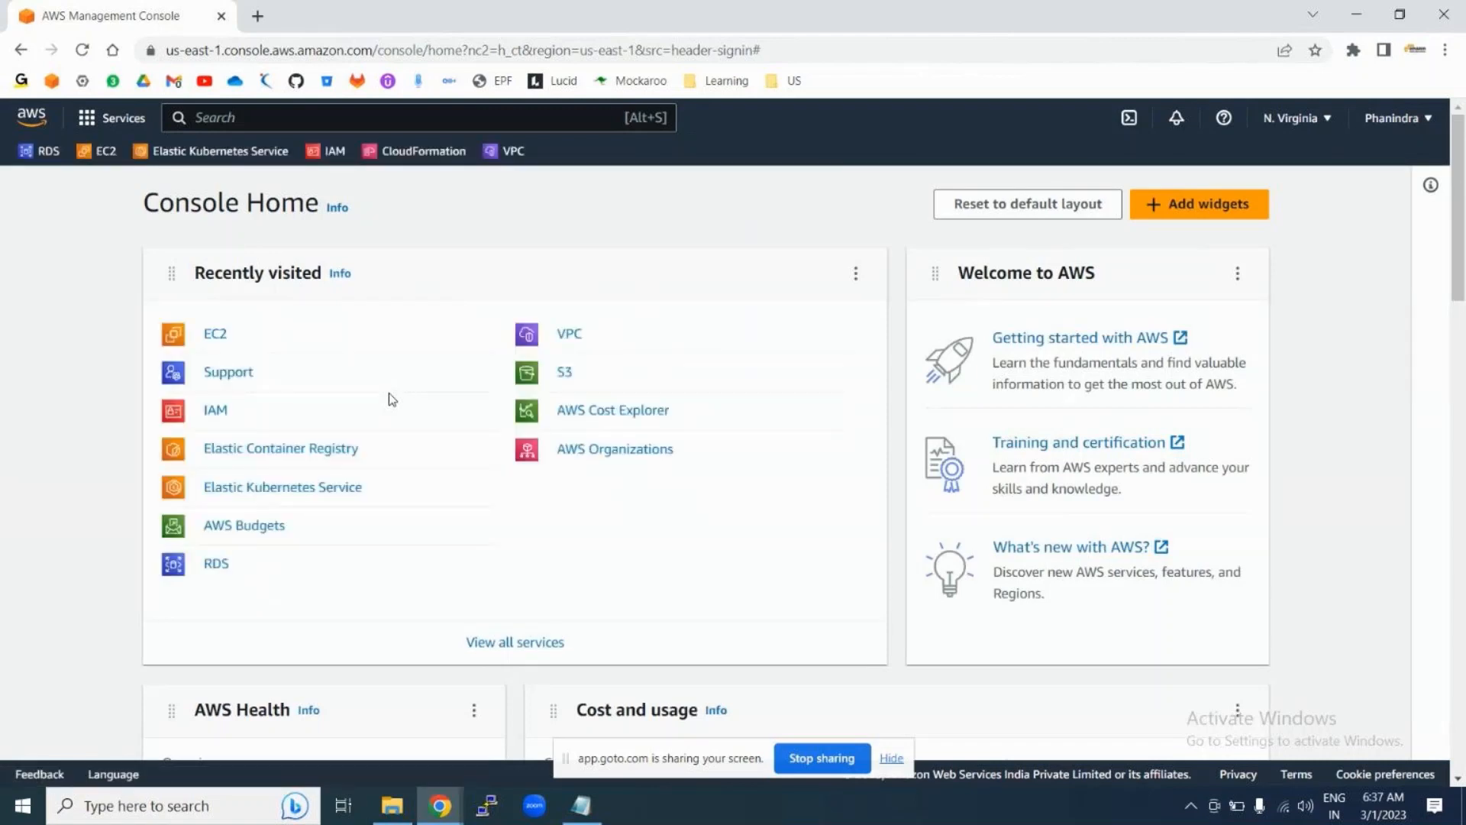
Step: Open the EC2 instances list and start the stopped Jenkins instance
click(222, 342)
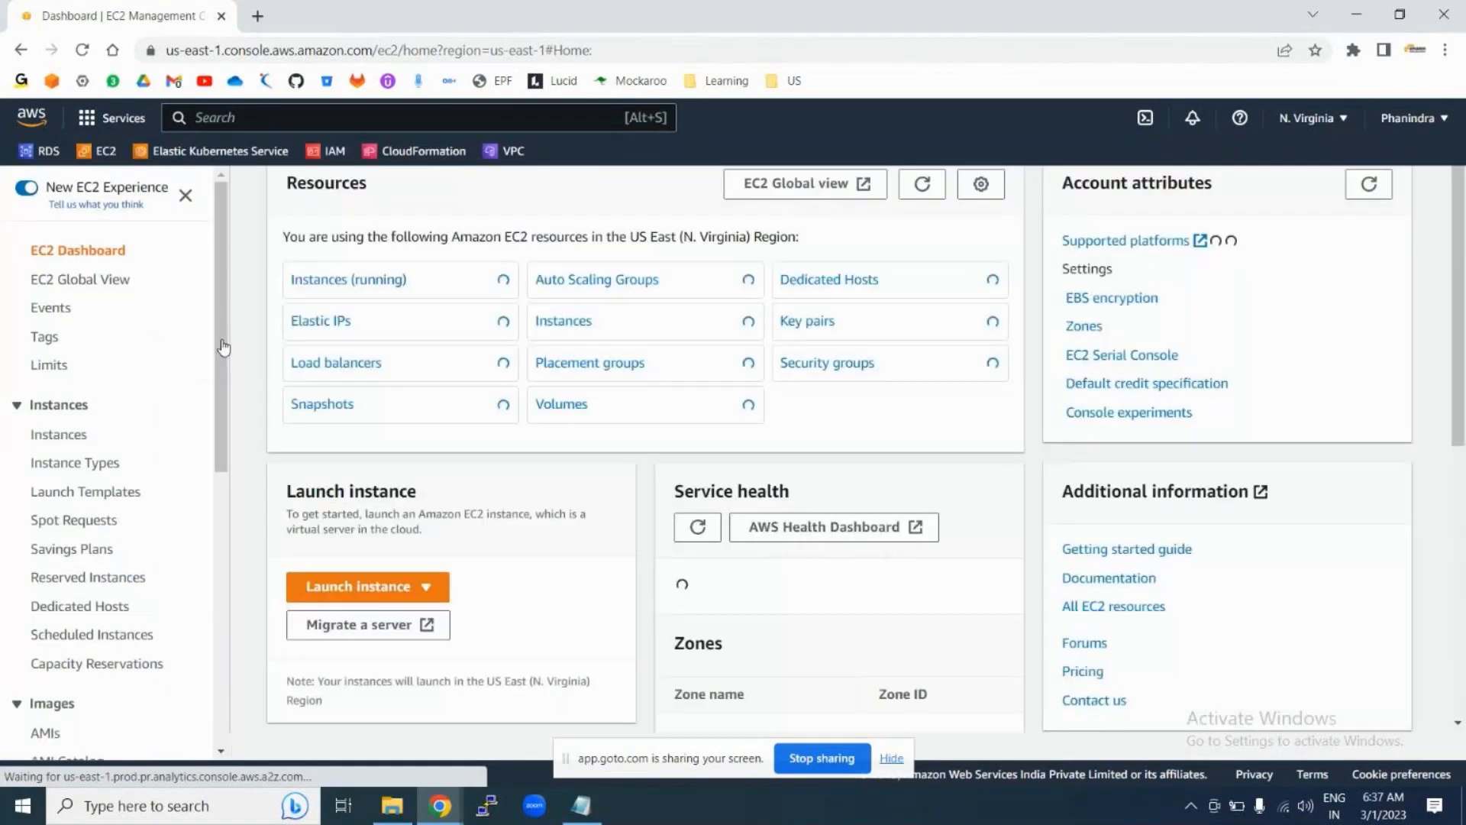
click(57, 437)
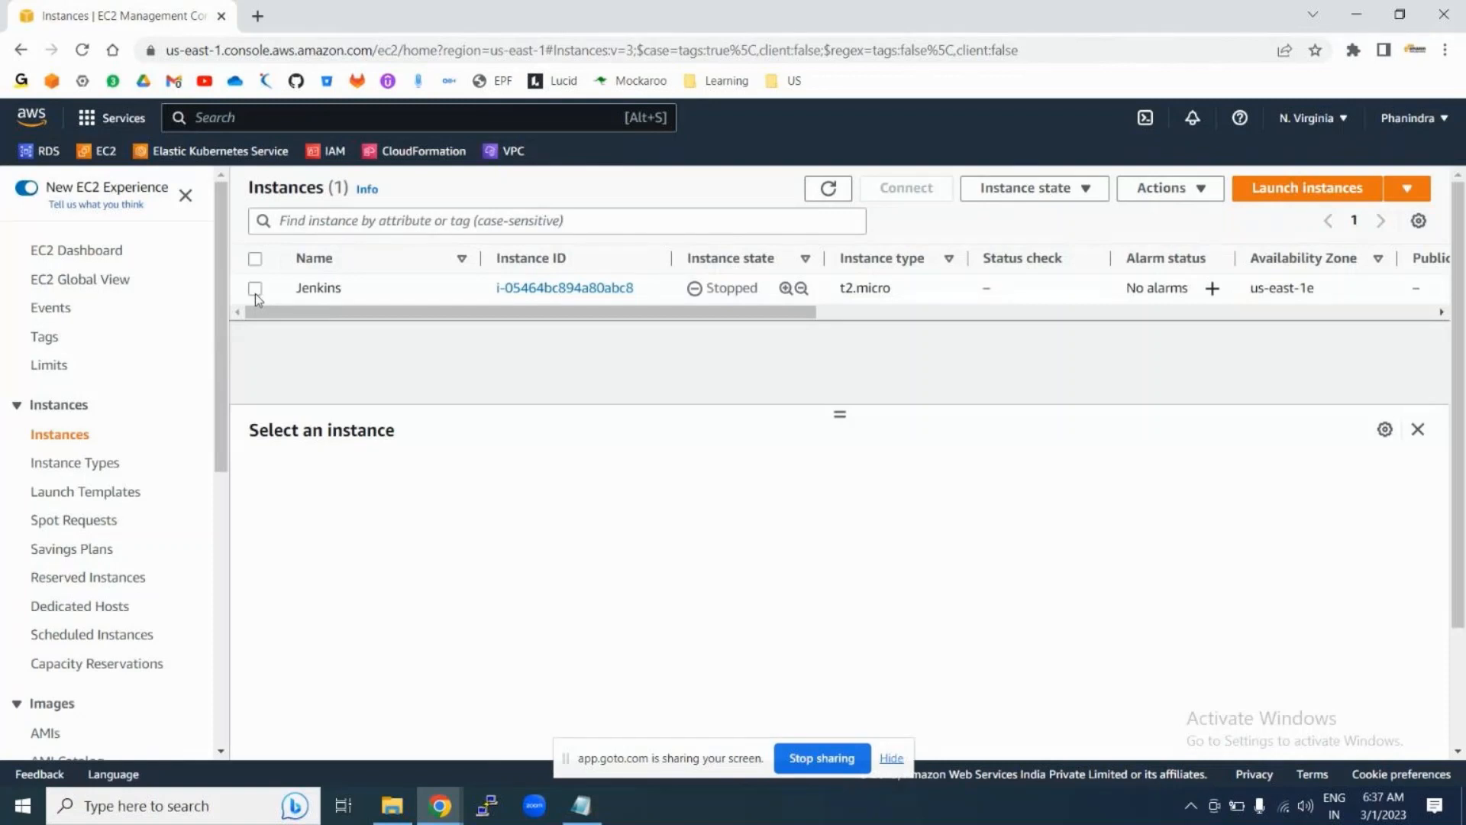
click(255, 288)
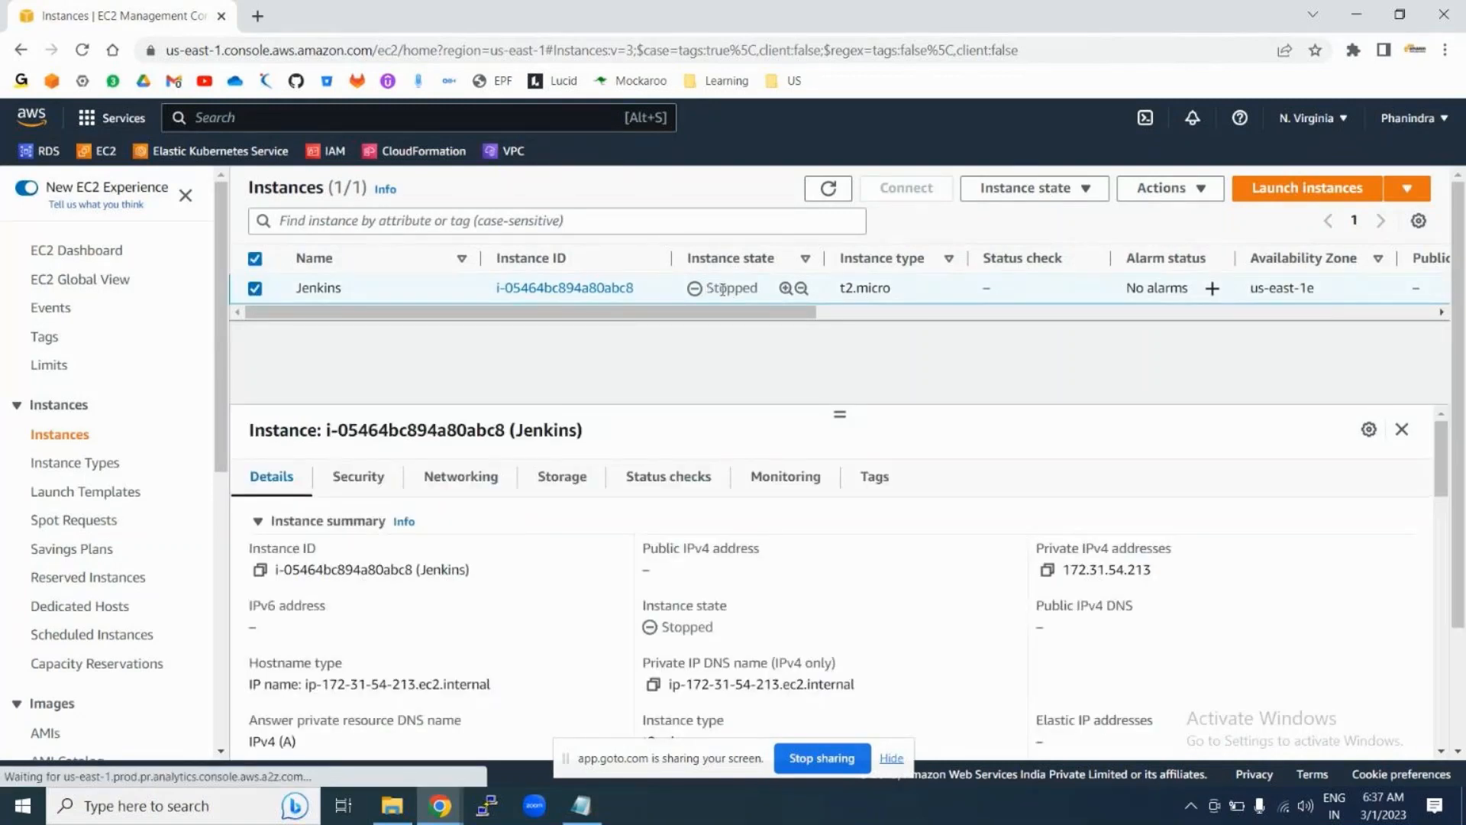
double_click(732, 288)
click(1068, 189)
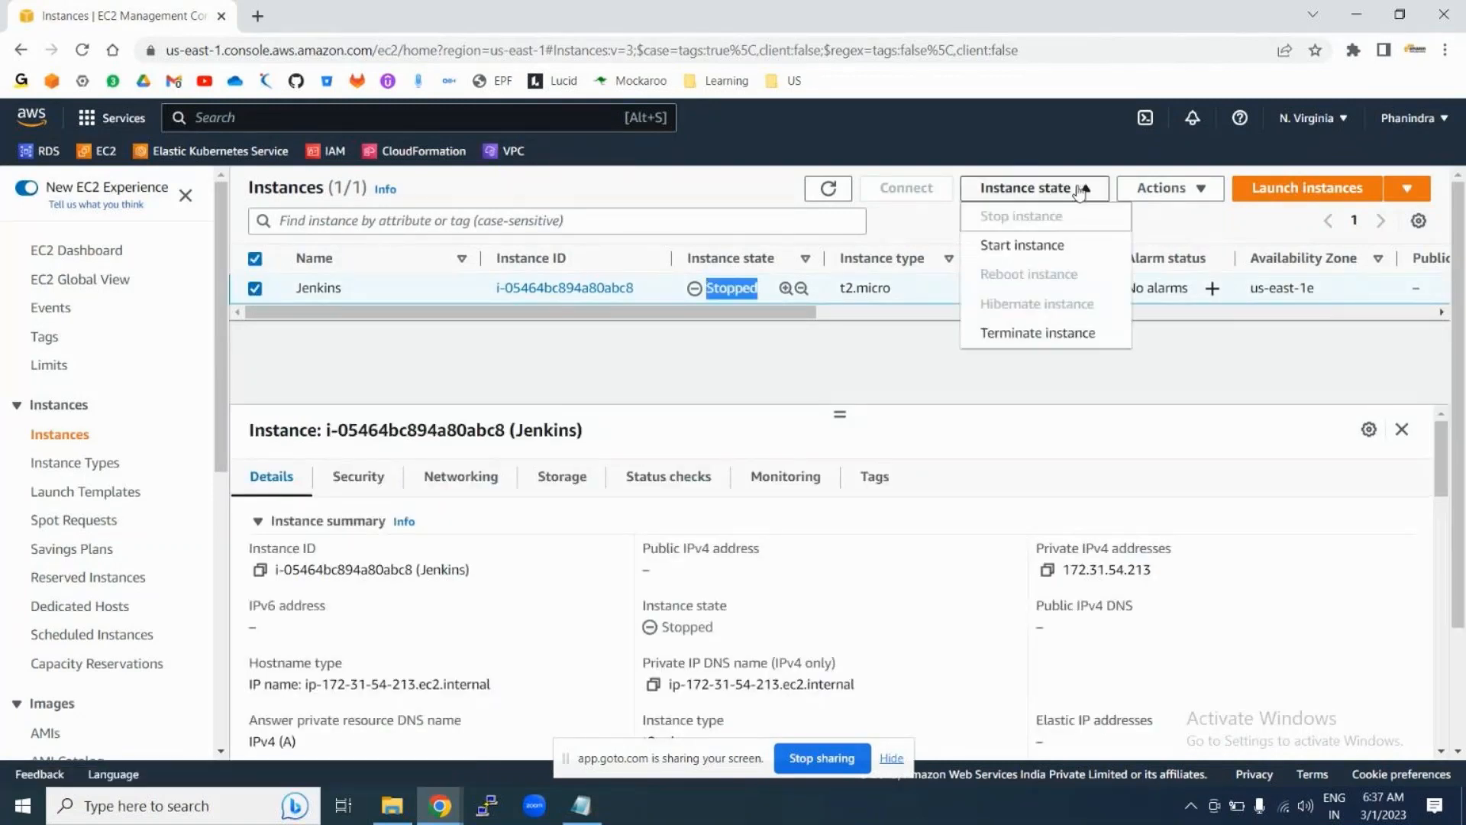
click(1031, 244)
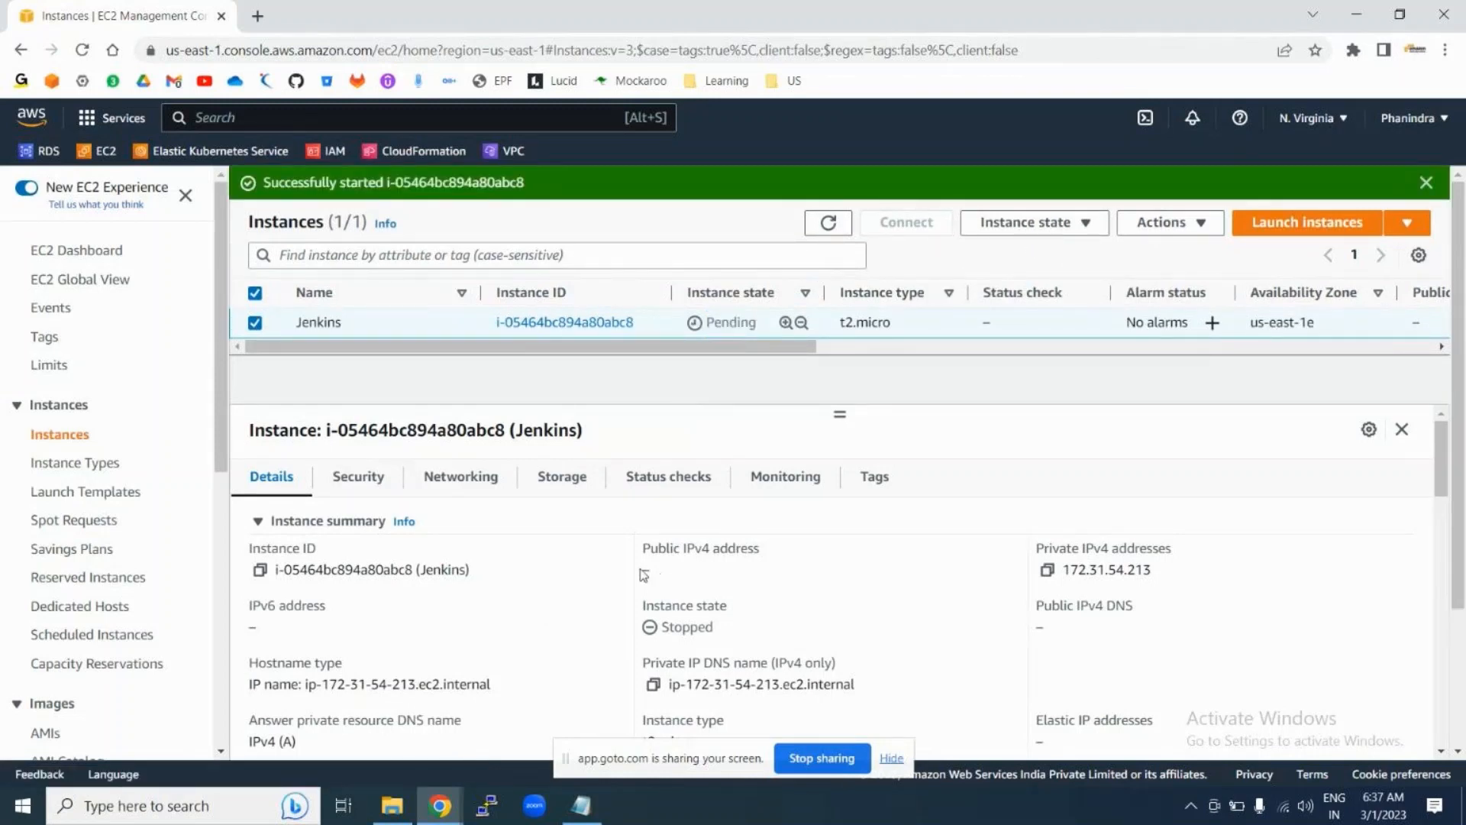
Step: Refresh the instance list until Jenkins is Running with a public IPv4 address
drag(642, 571, 709, 580)
click(710, 580)
drag(643, 544, 710, 578)
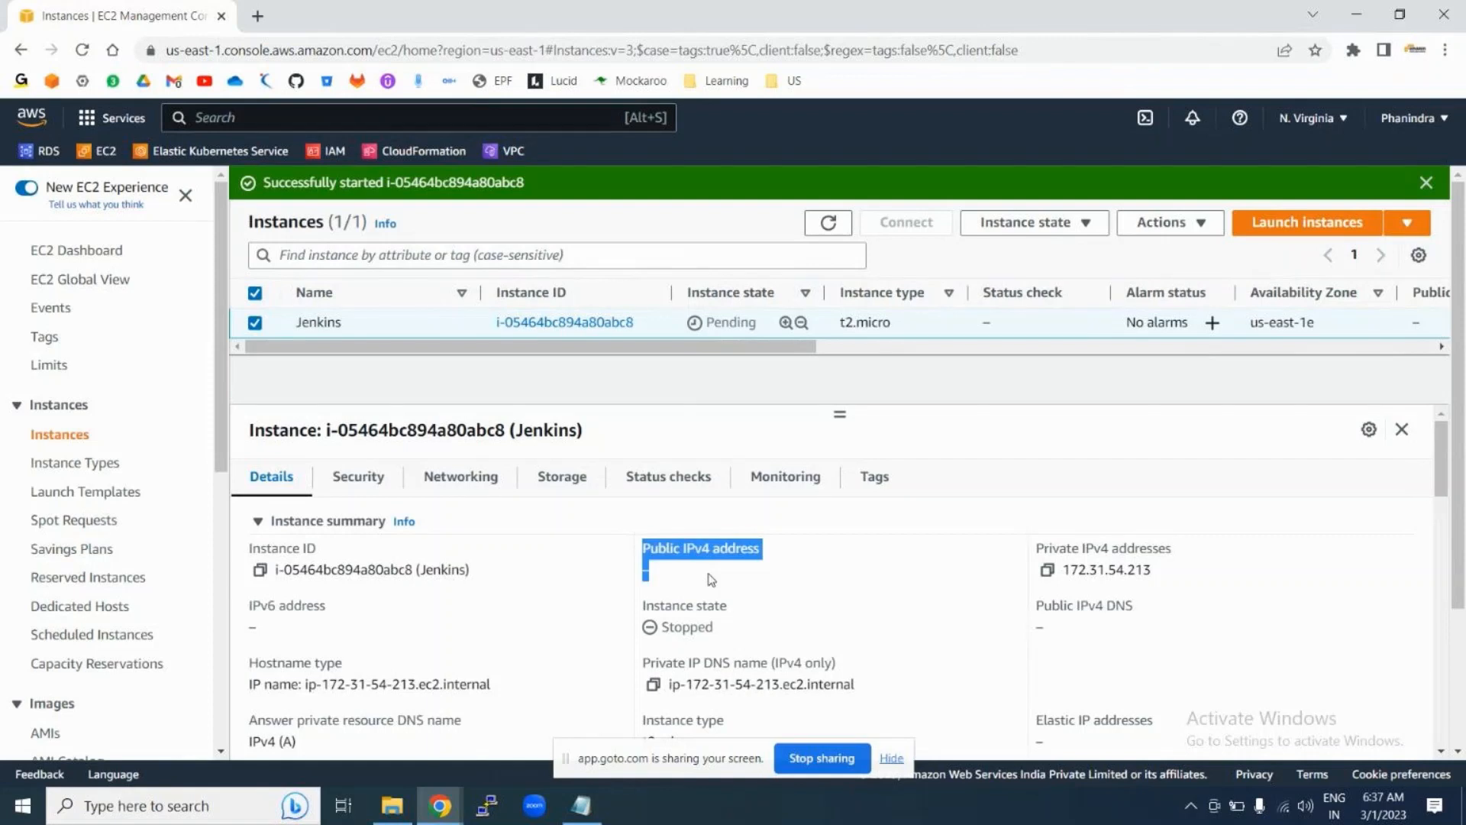
click(815, 562)
drag(643, 545, 738, 580)
click(862, 566)
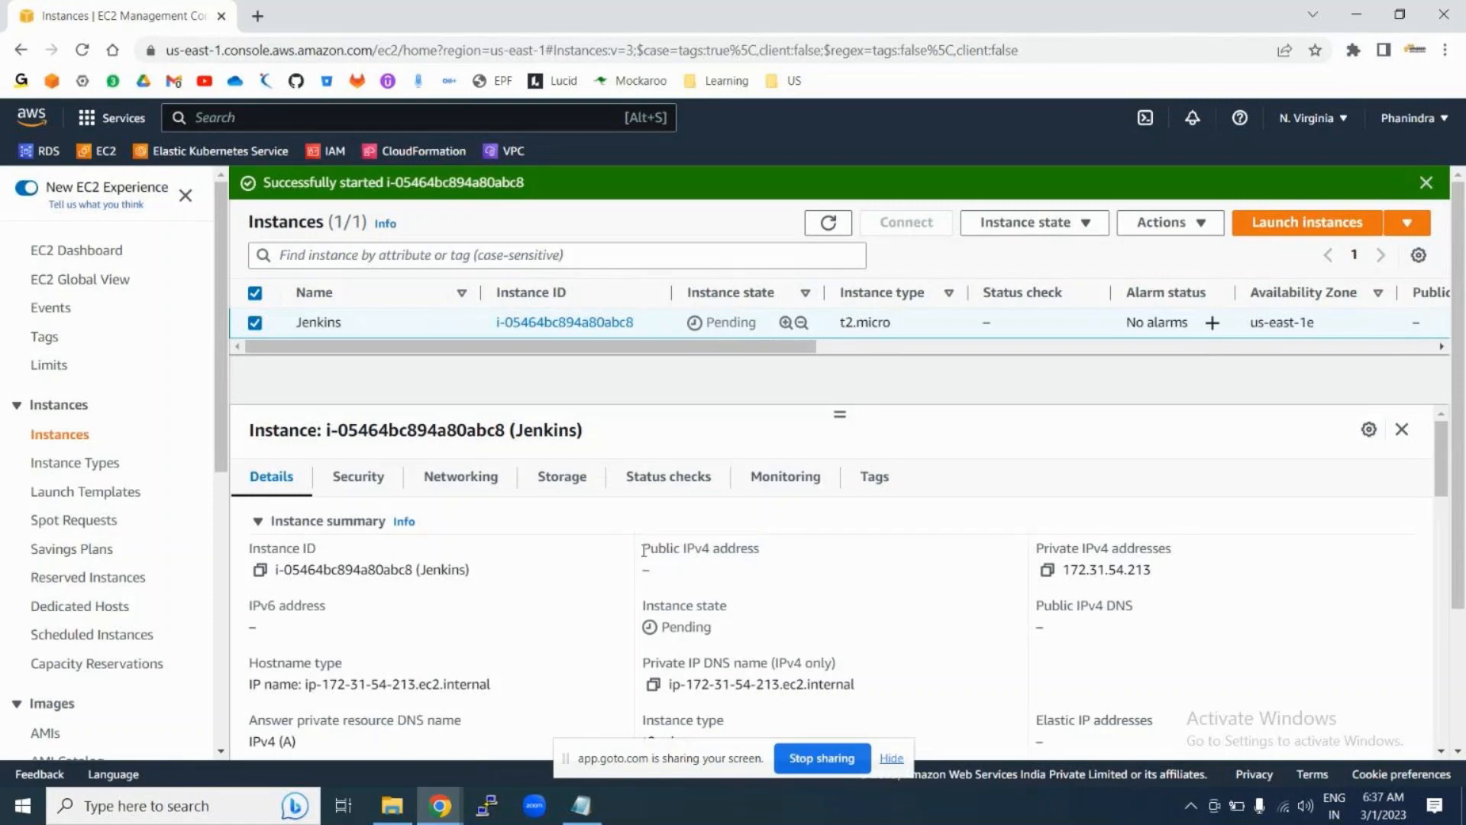
drag(644, 547, 681, 582)
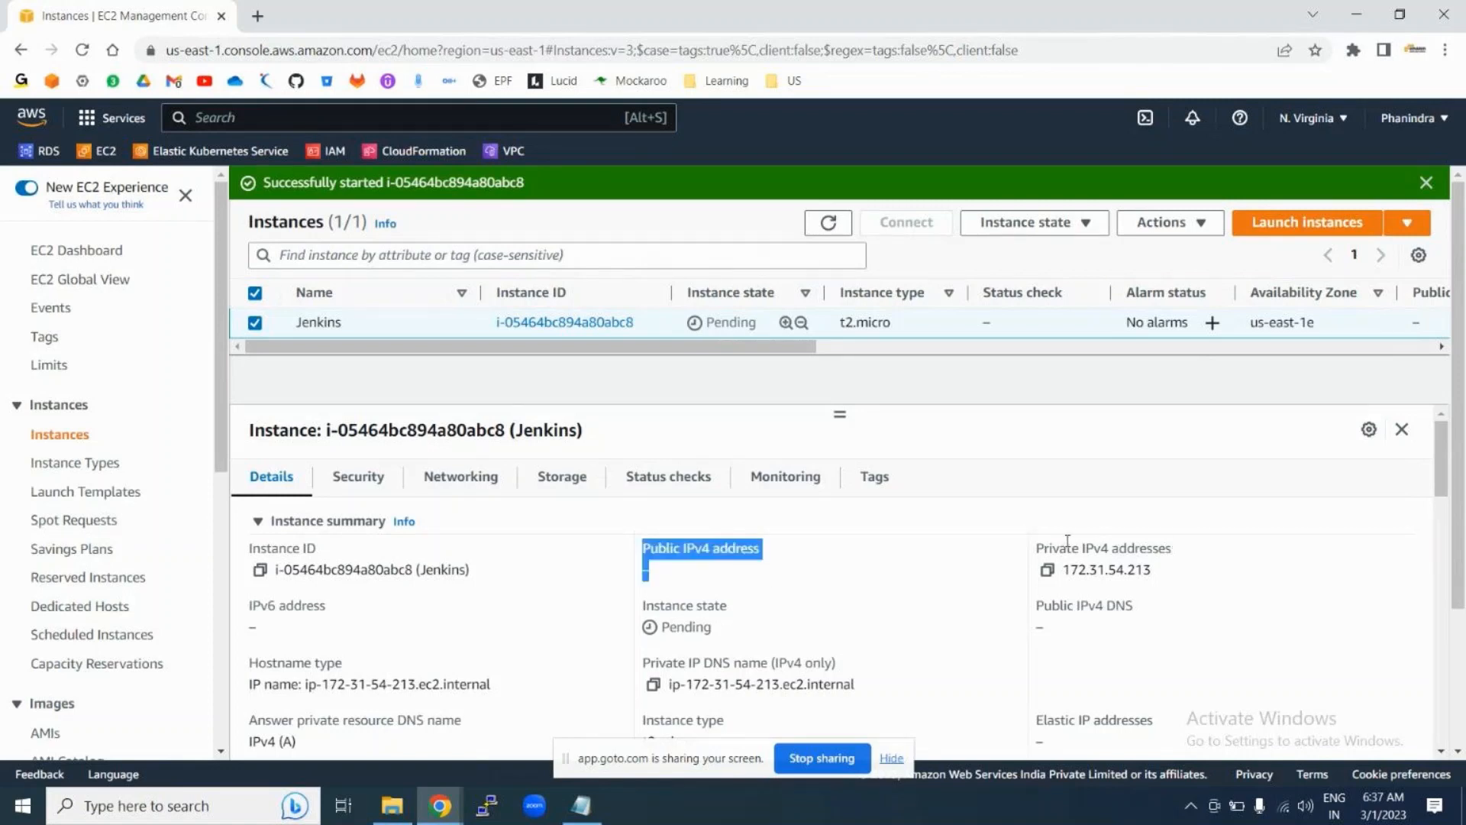
drag(1037, 547, 1155, 573)
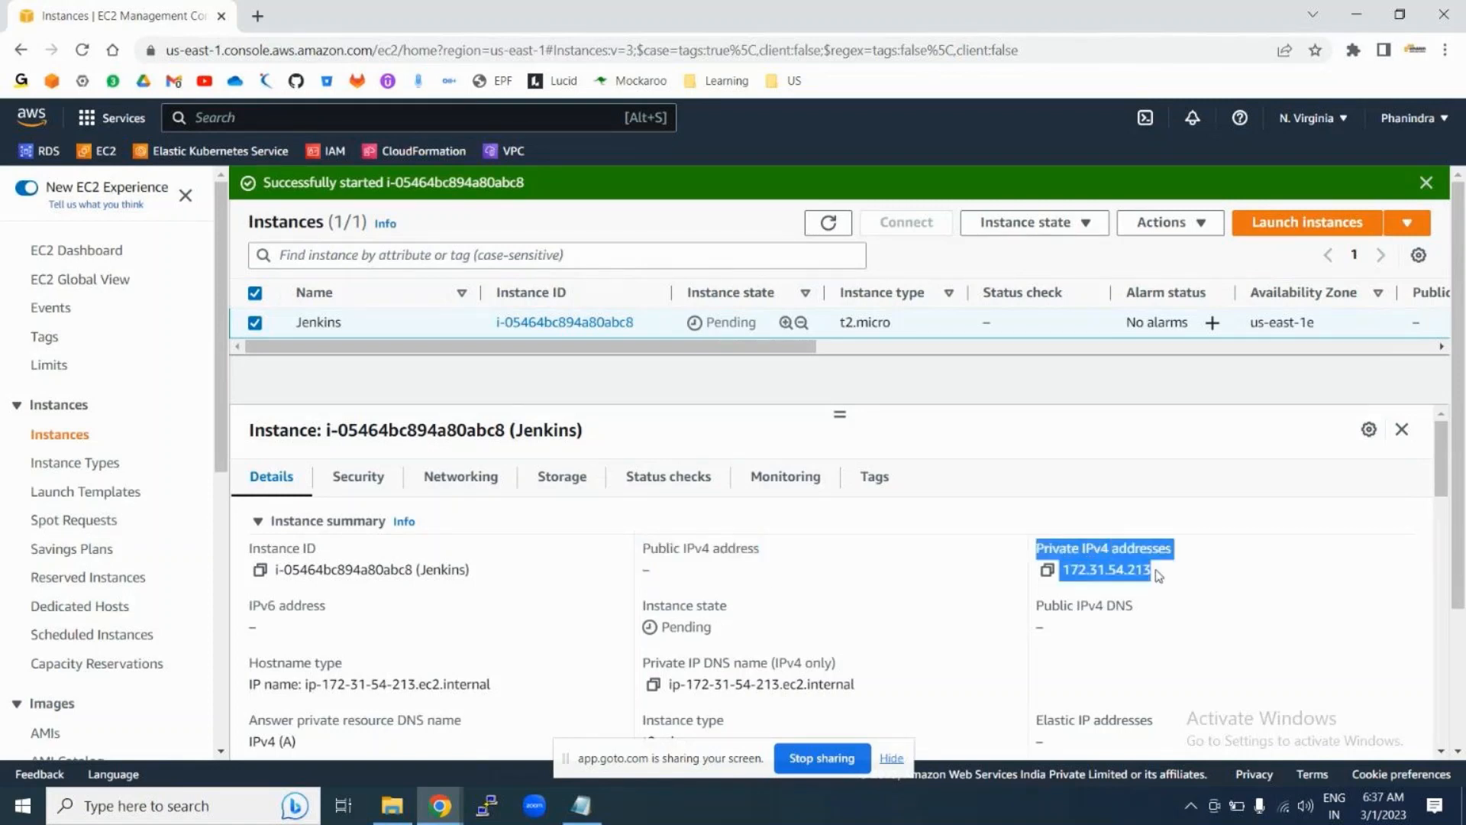
click(821, 567)
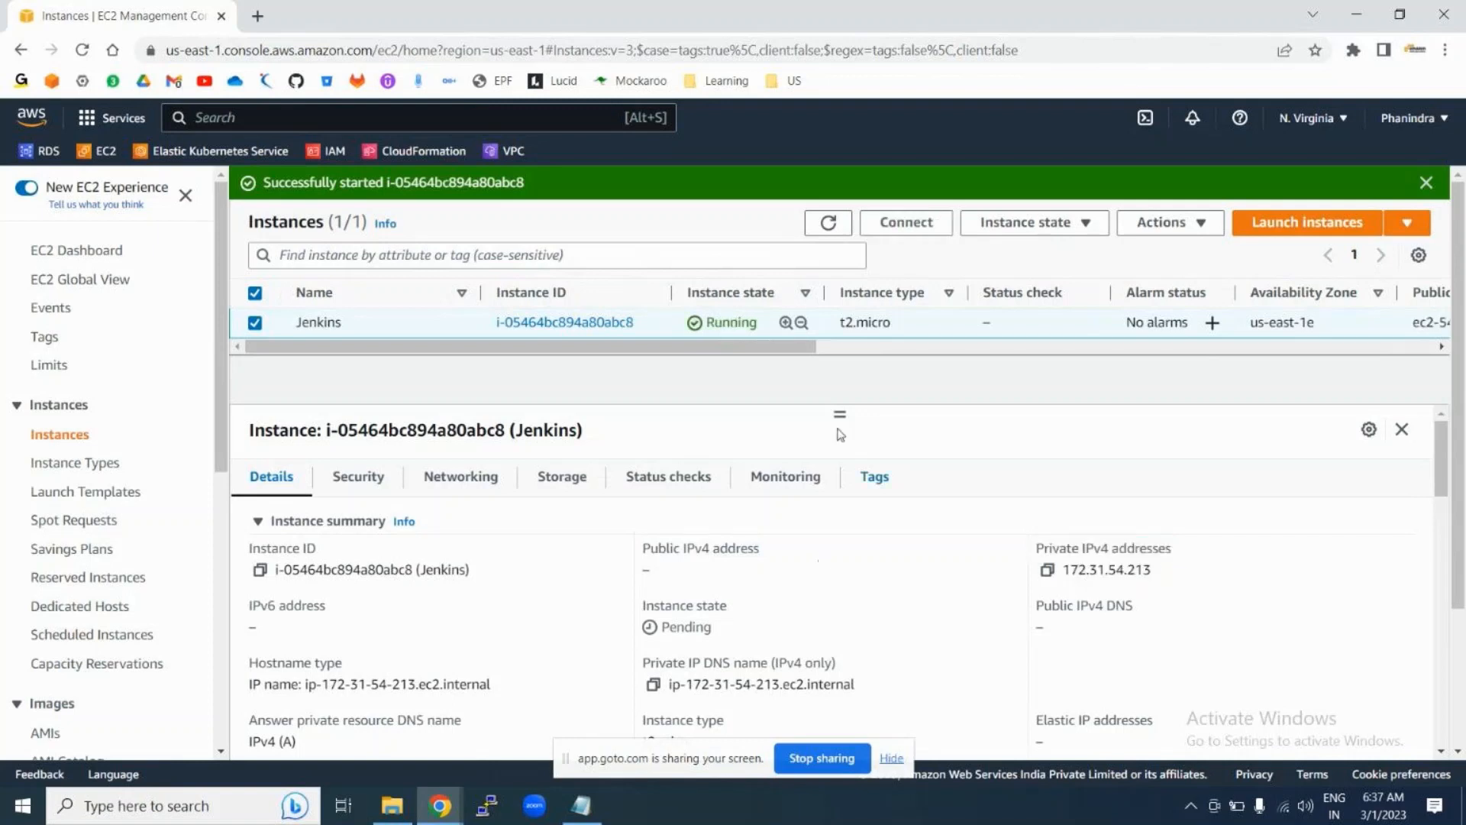
click(828, 223)
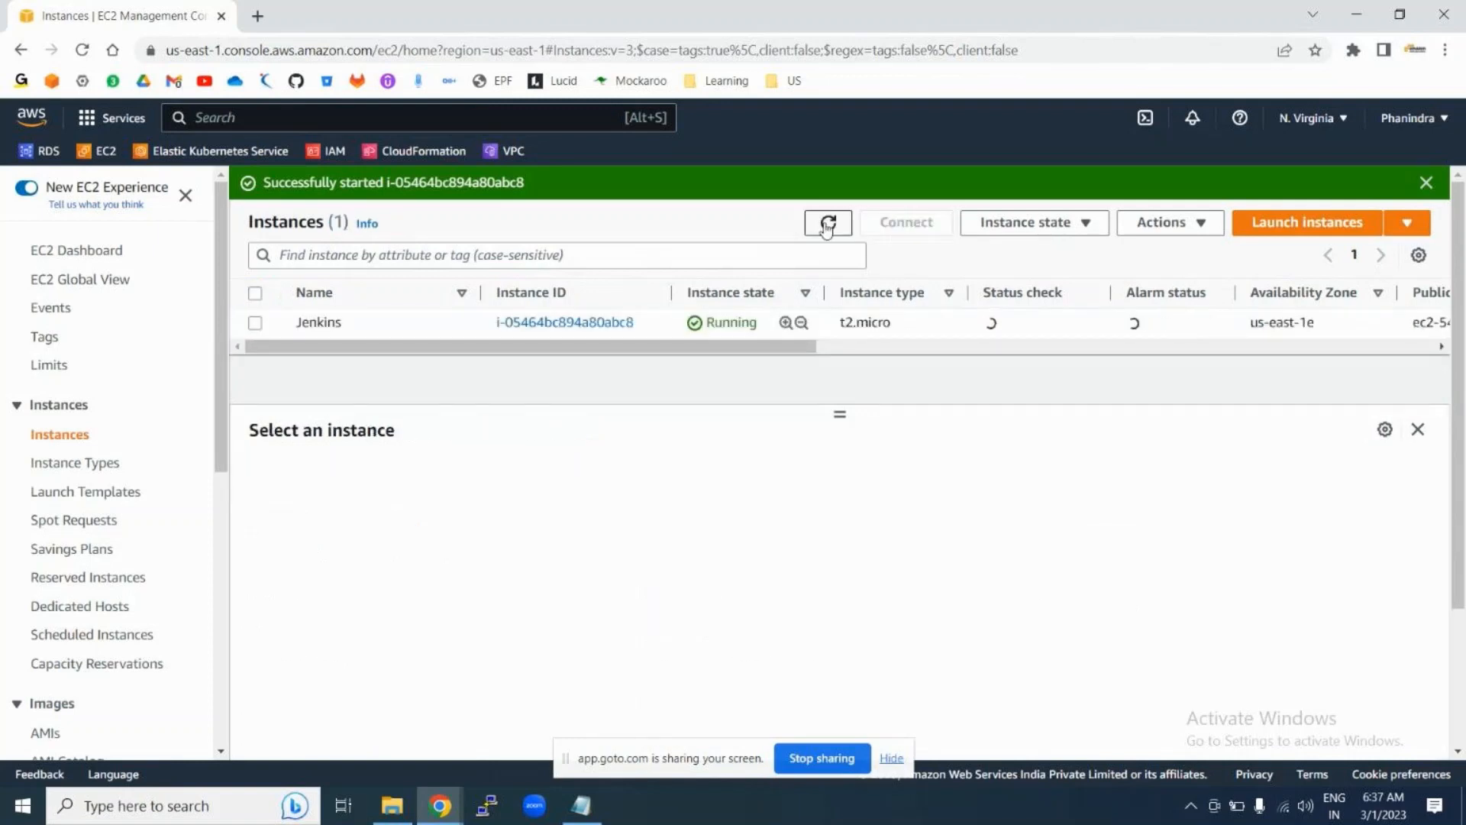
Step: Copy the Jenkins instance's public IPv4 address 54.209.25.220
click(256, 330)
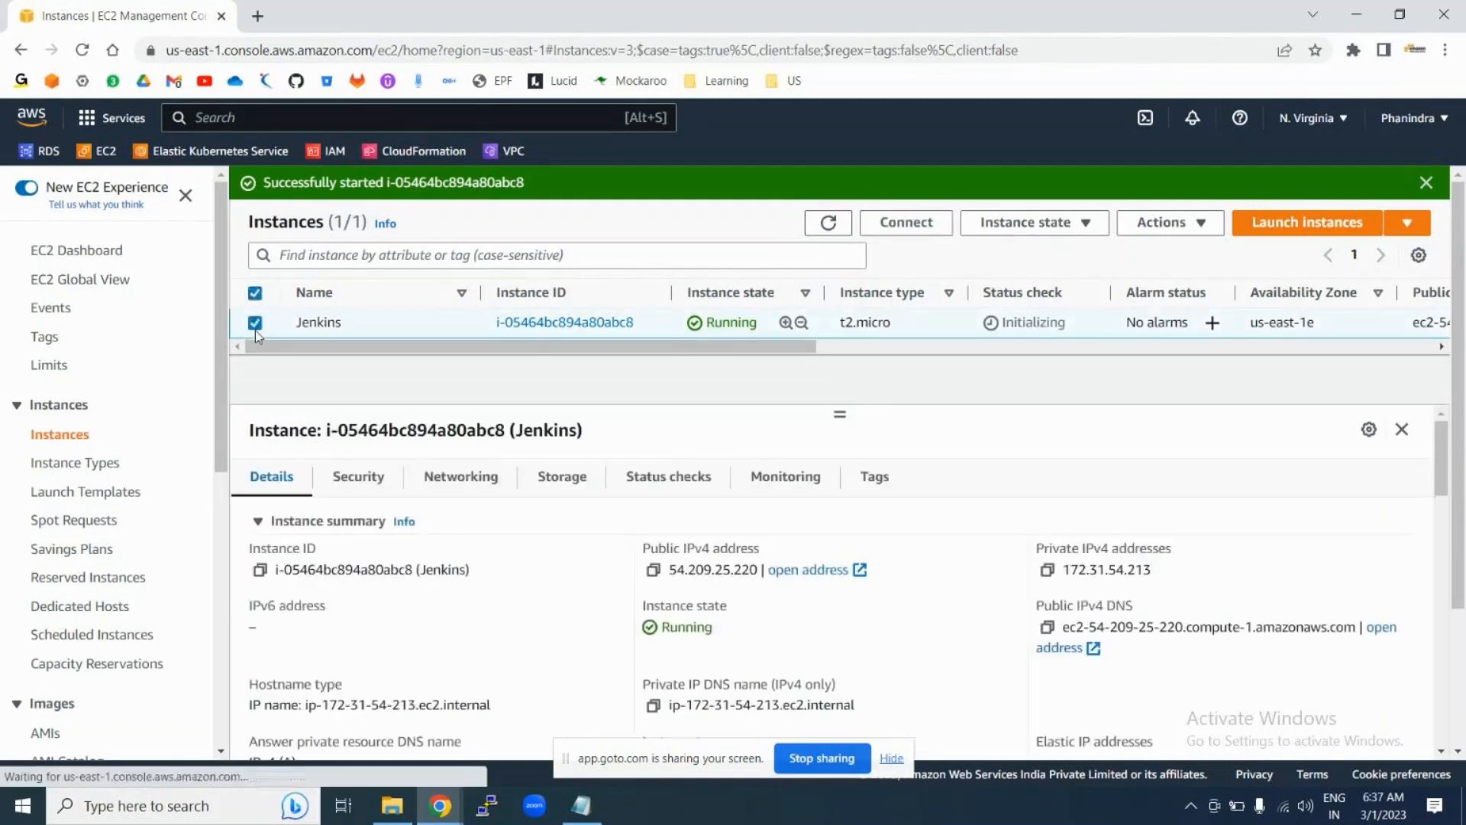
click(653, 574)
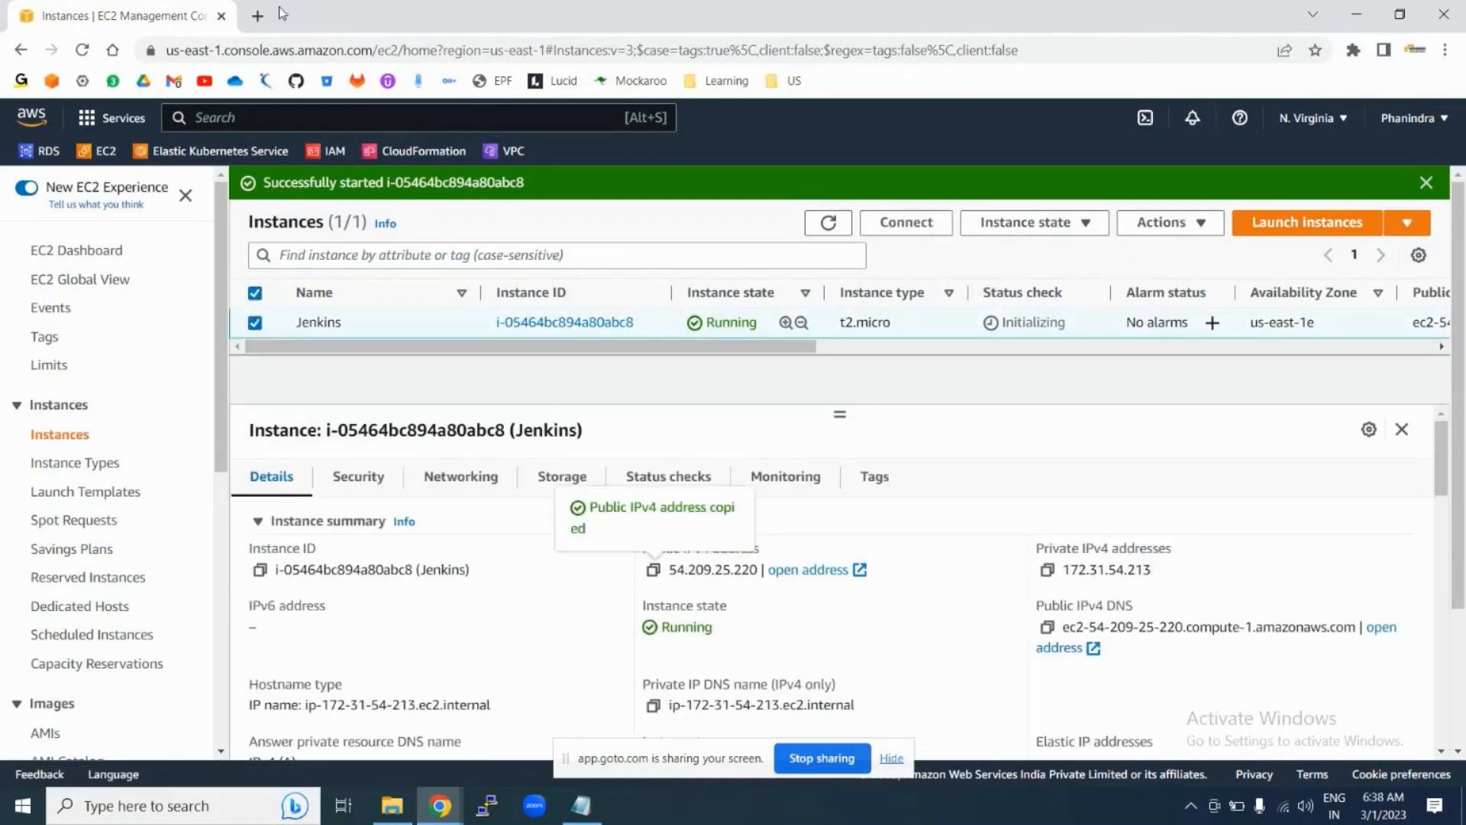
click(258, 16)
Step: Browse to 54.209.25.220:8080 in the new tab, then return to the EC2 Instances page
key(ctrl+v)
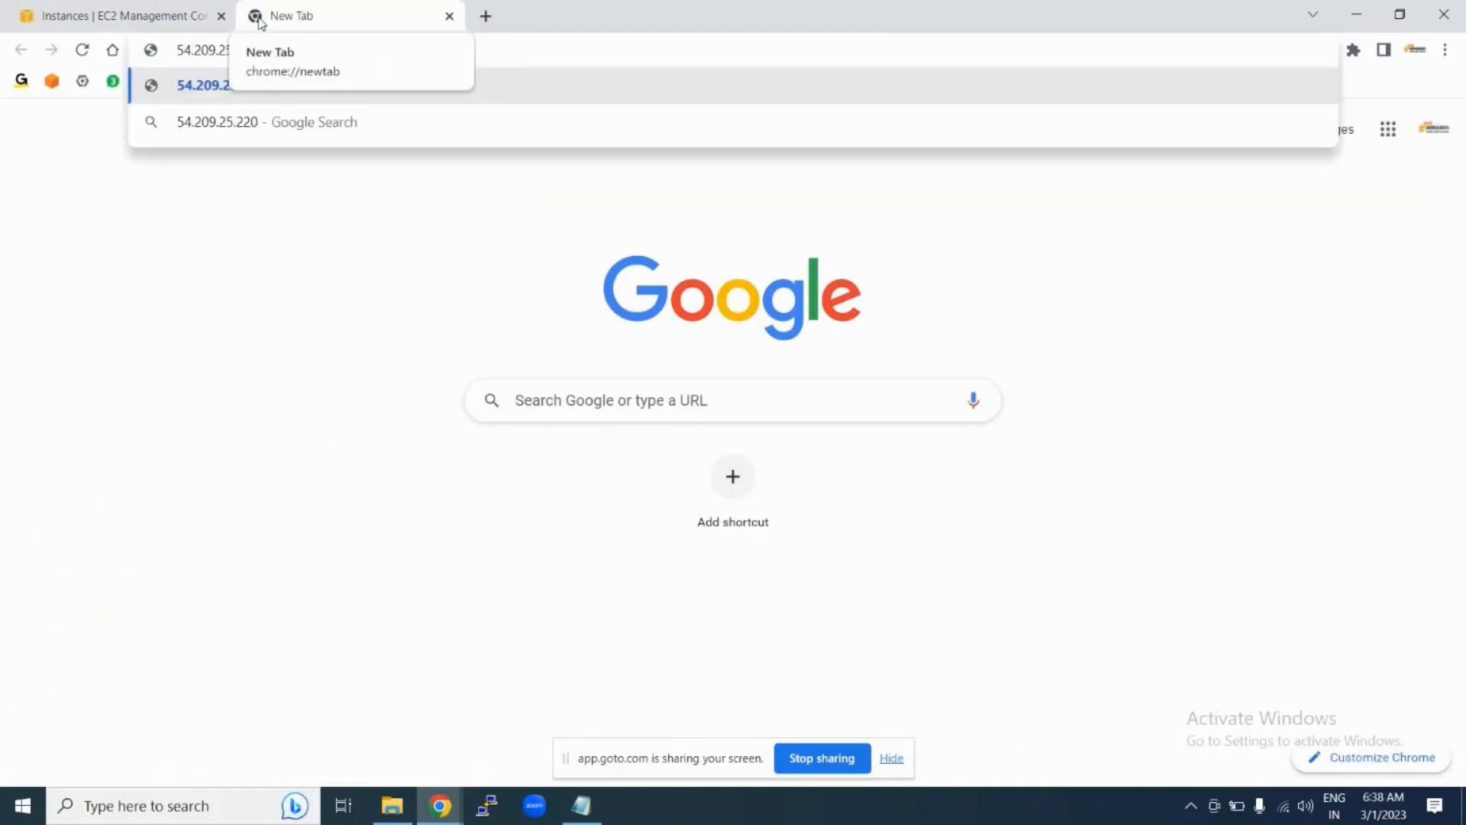
text(:8080)
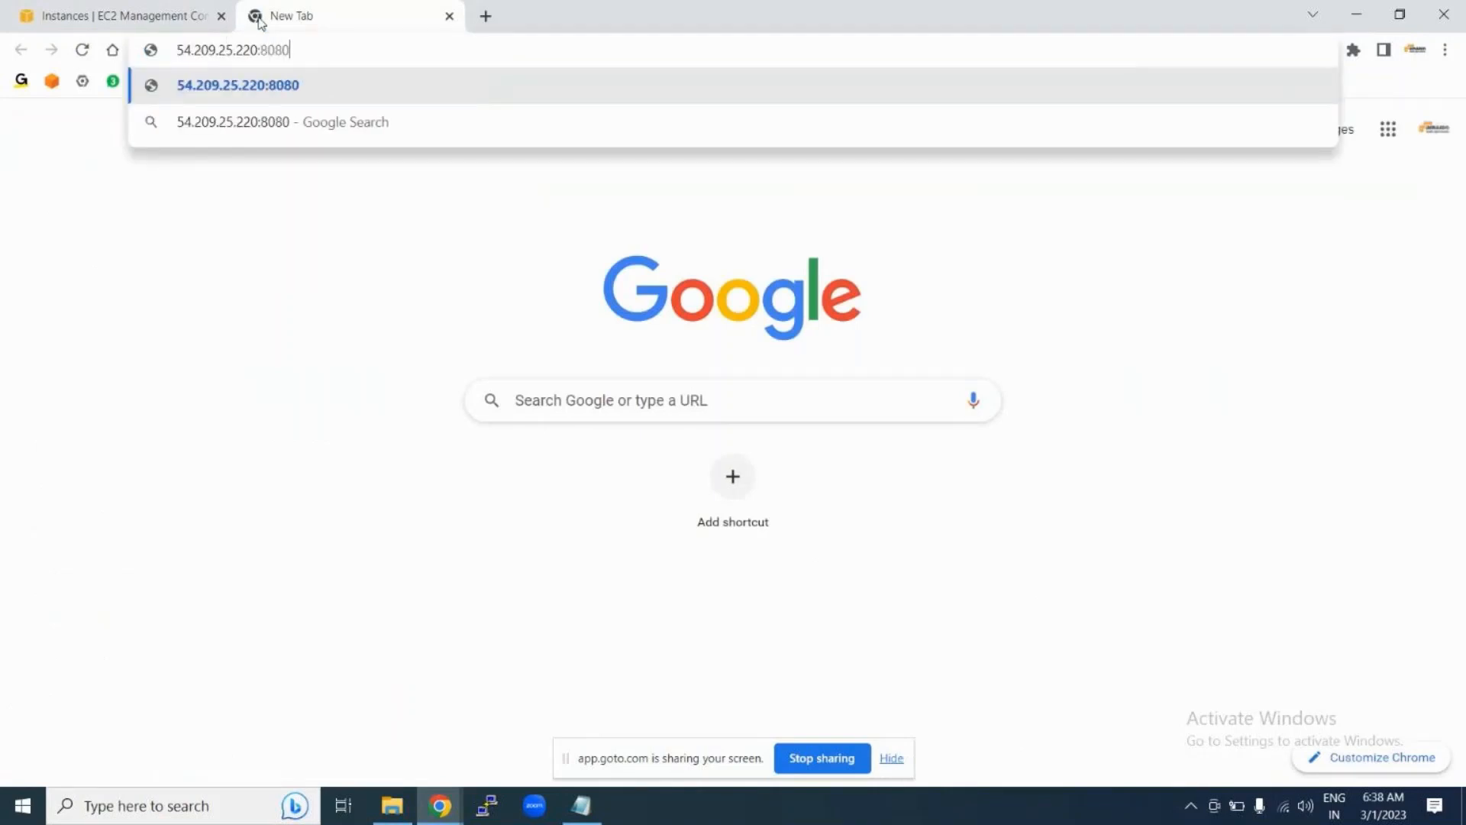
key(Return)
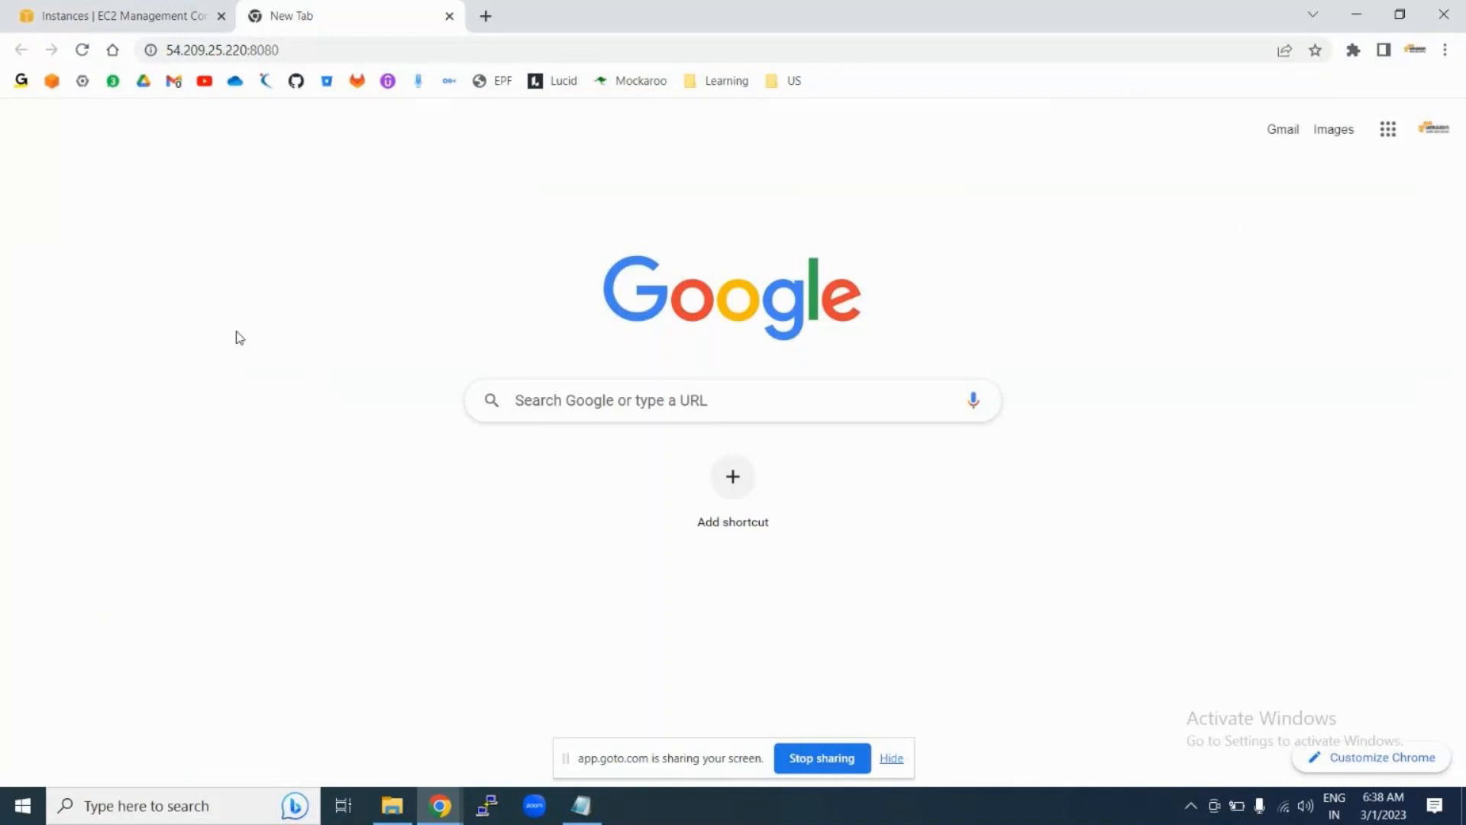
click(106, 18)
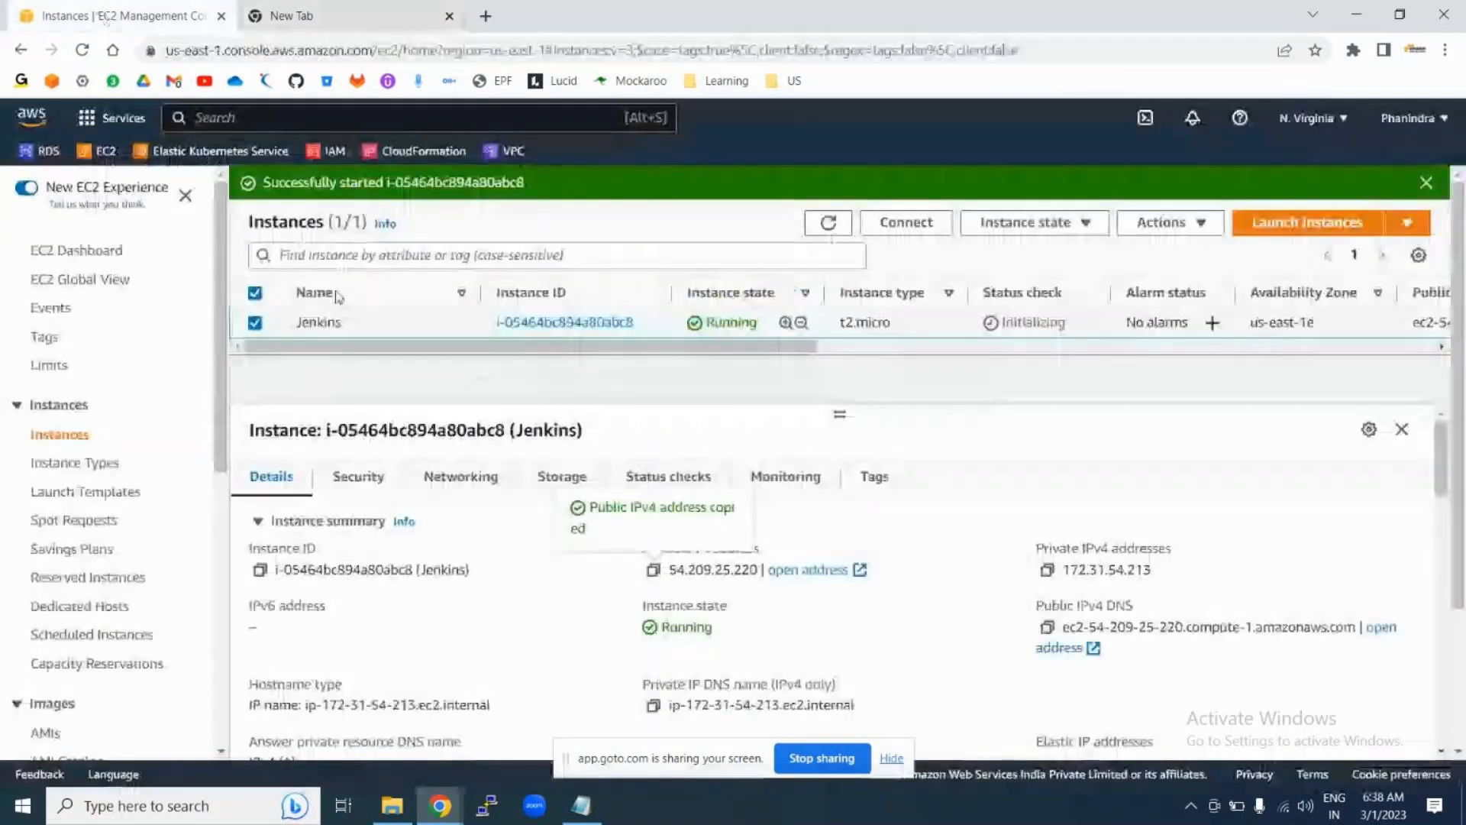
Step: Open the instance's launch-wizard-35 security group and inspect the port 8080 rule's source
click(356, 476)
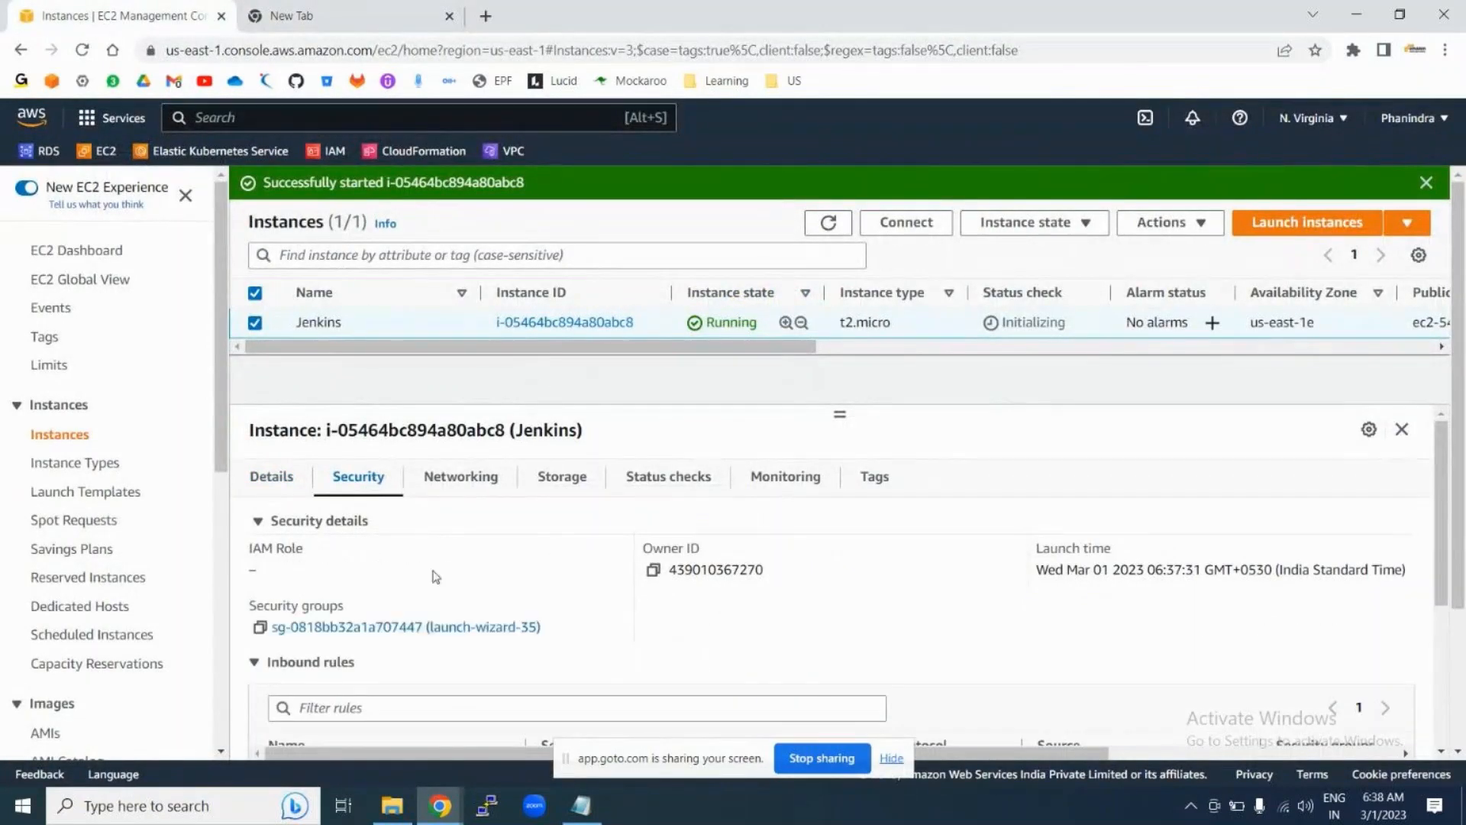
click(400, 631)
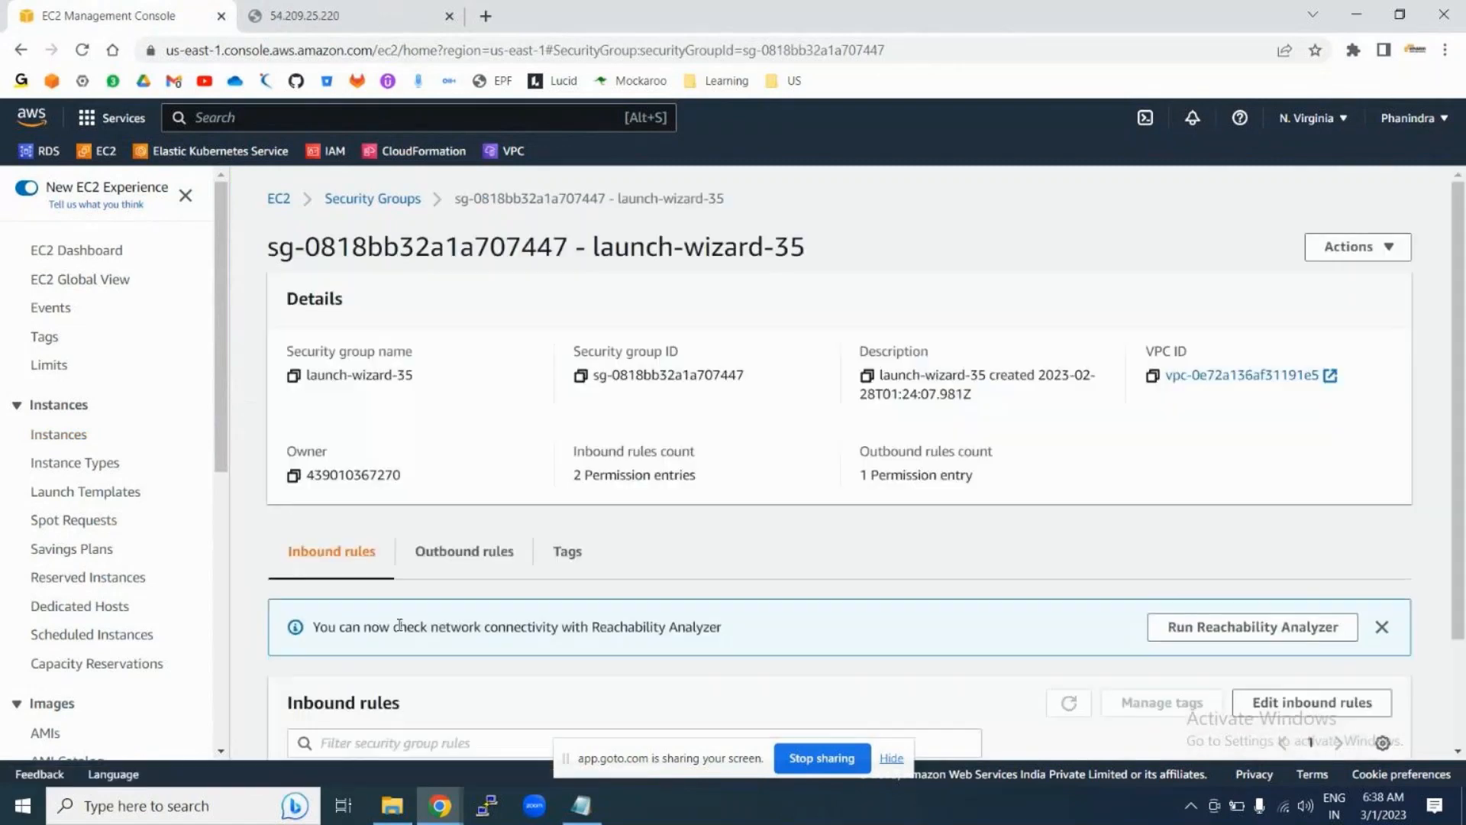
scroll(560, 628, down, 2)
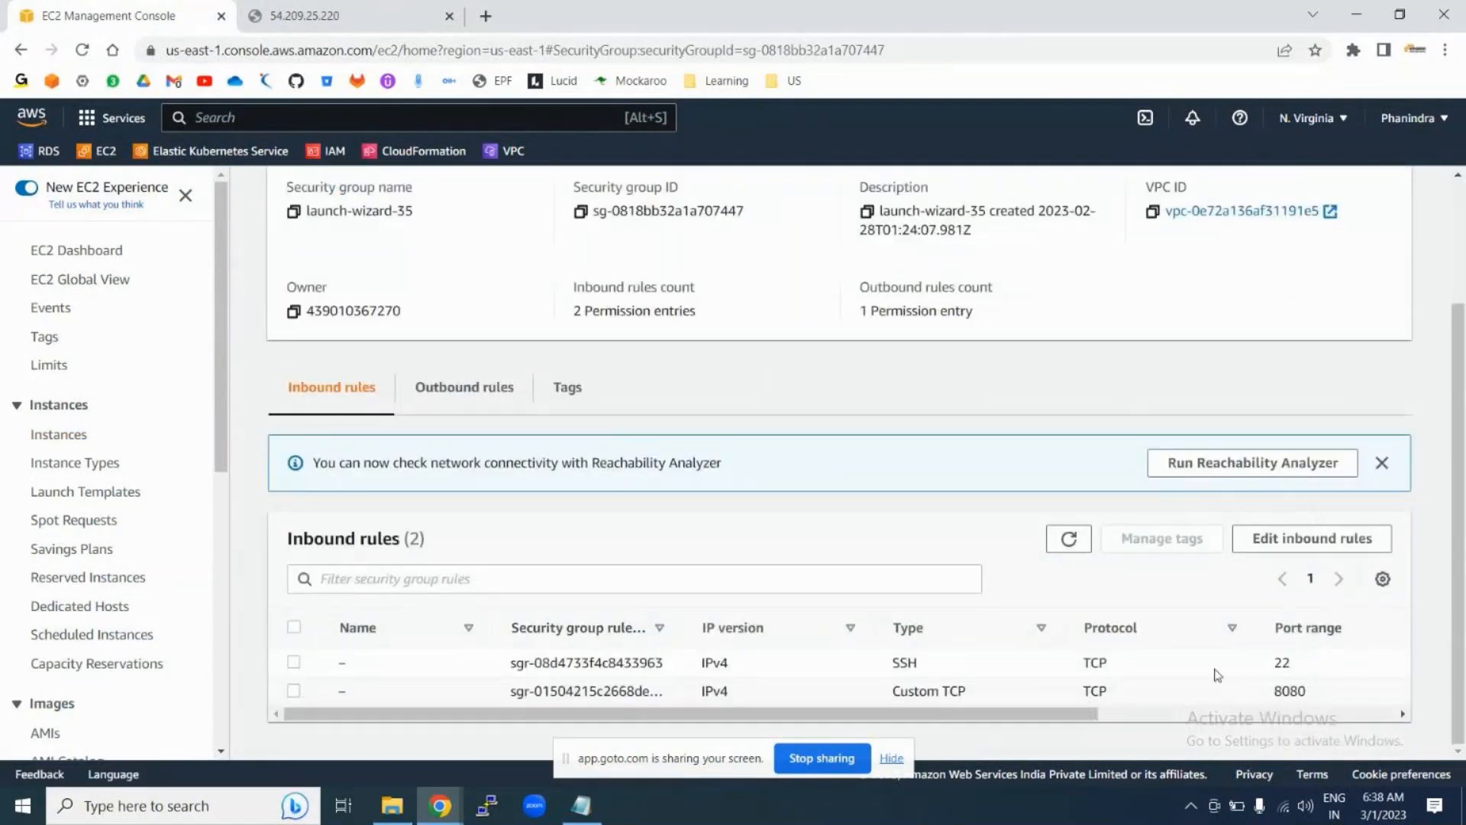
scroll(805, 668, right, 5)
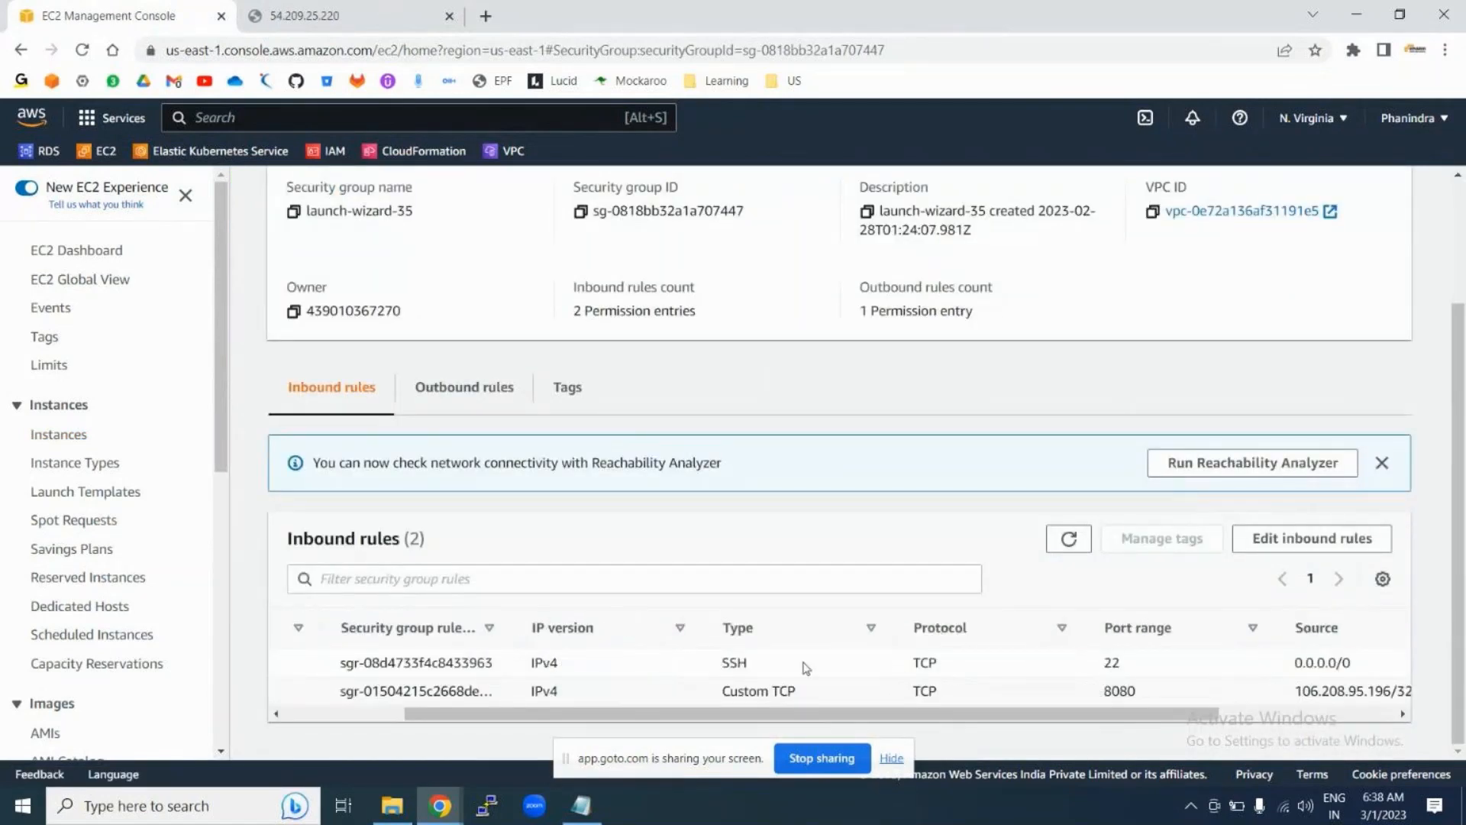
double_click(1108, 691)
click(1107, 692)
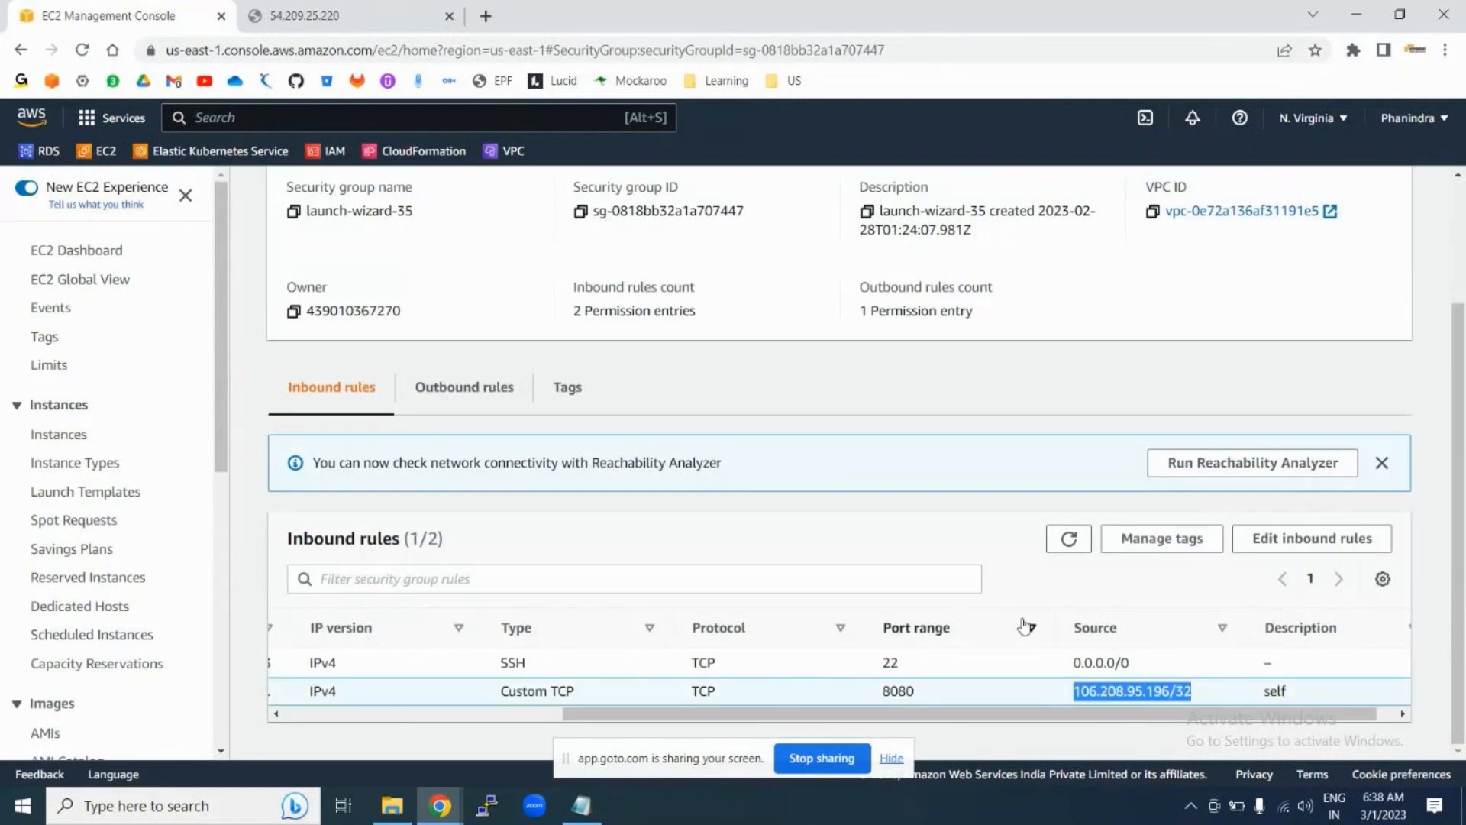
Step: Set the port 8080 inbound rule's source to Anywhere-IPv4 (0.0.0.0/0) and save
click(1303, 541)
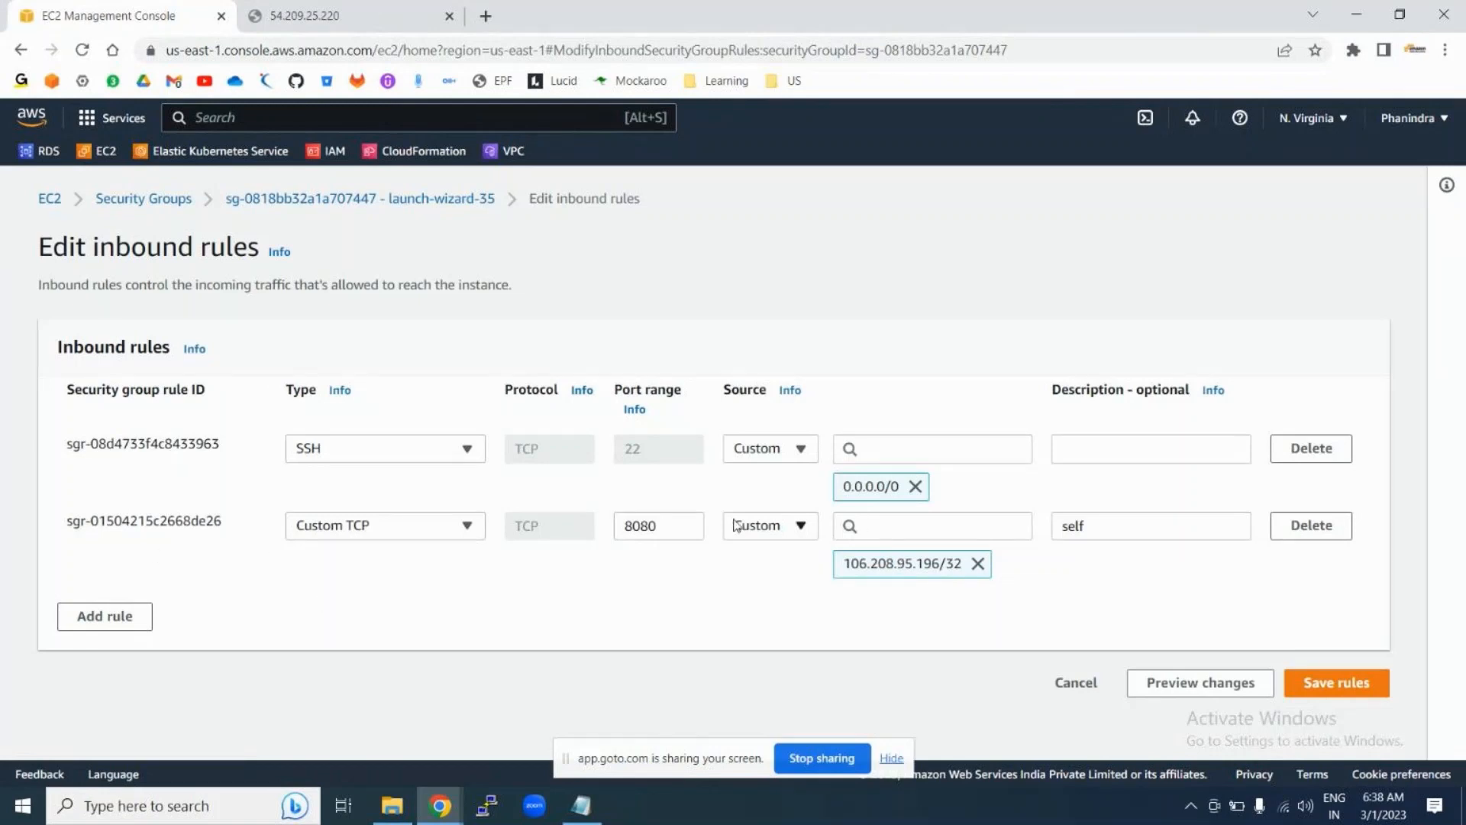
click(776, 535)
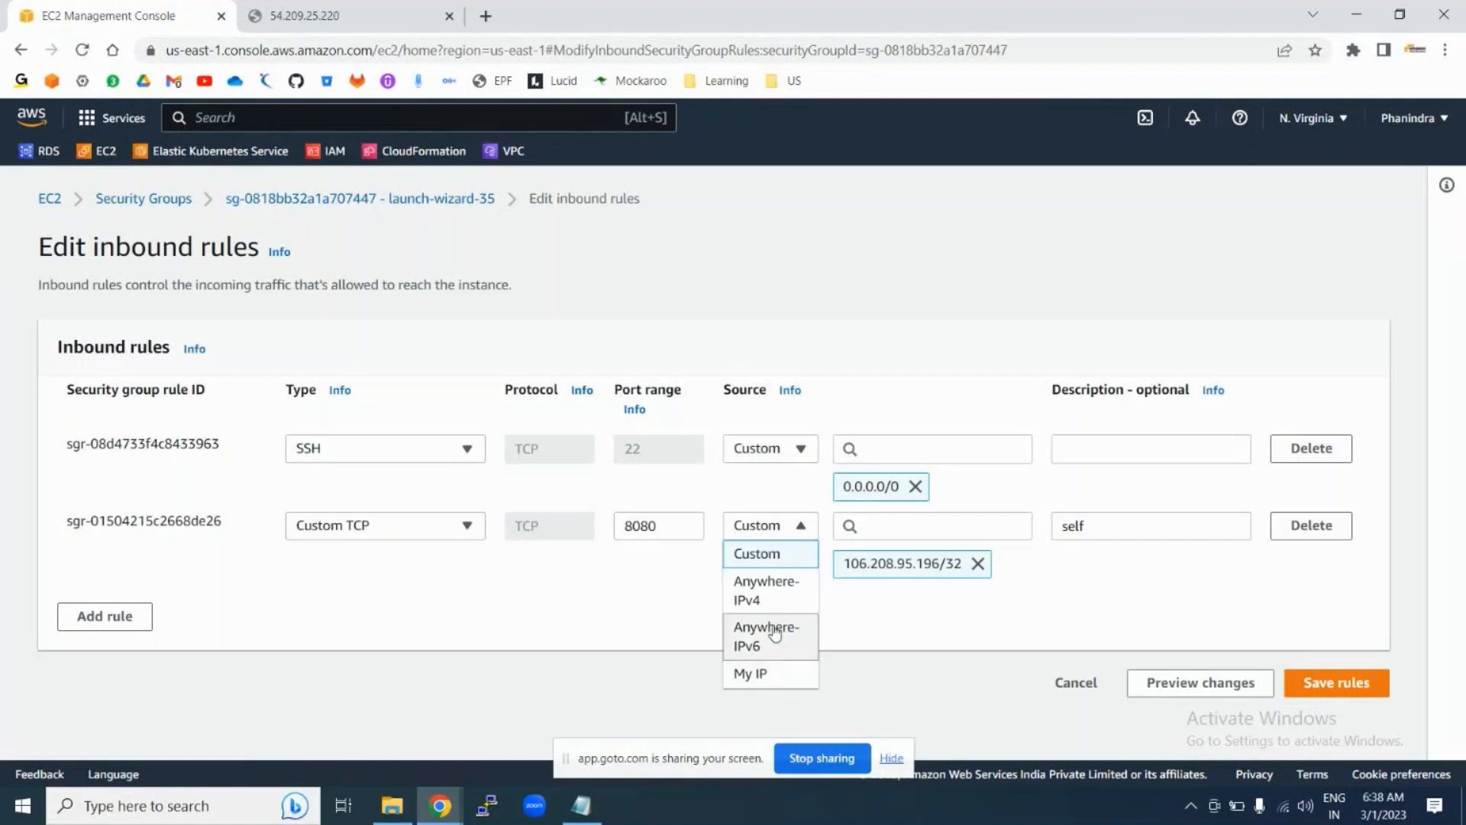
click(769, 592)
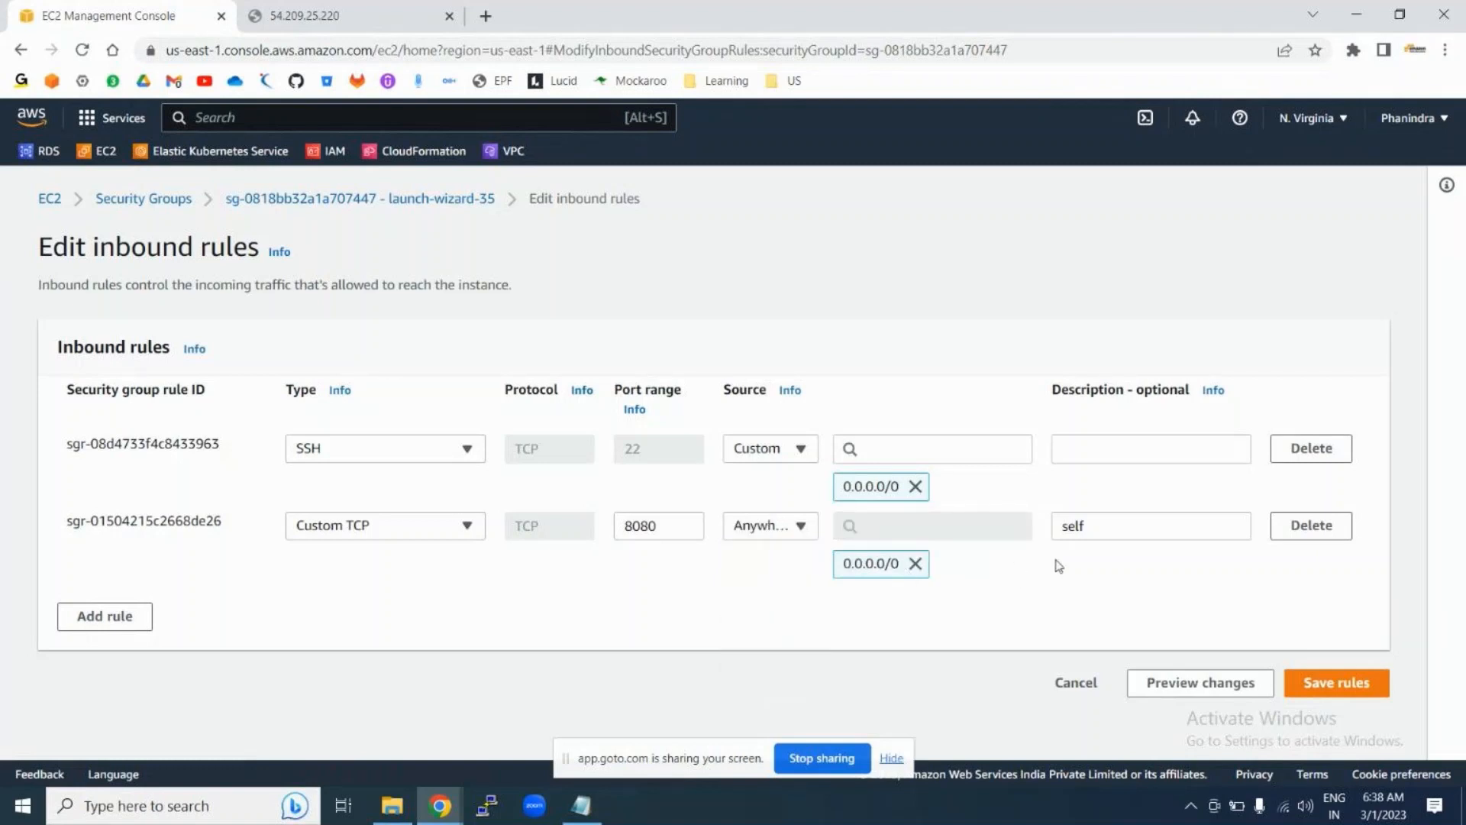
click(1331, 684)
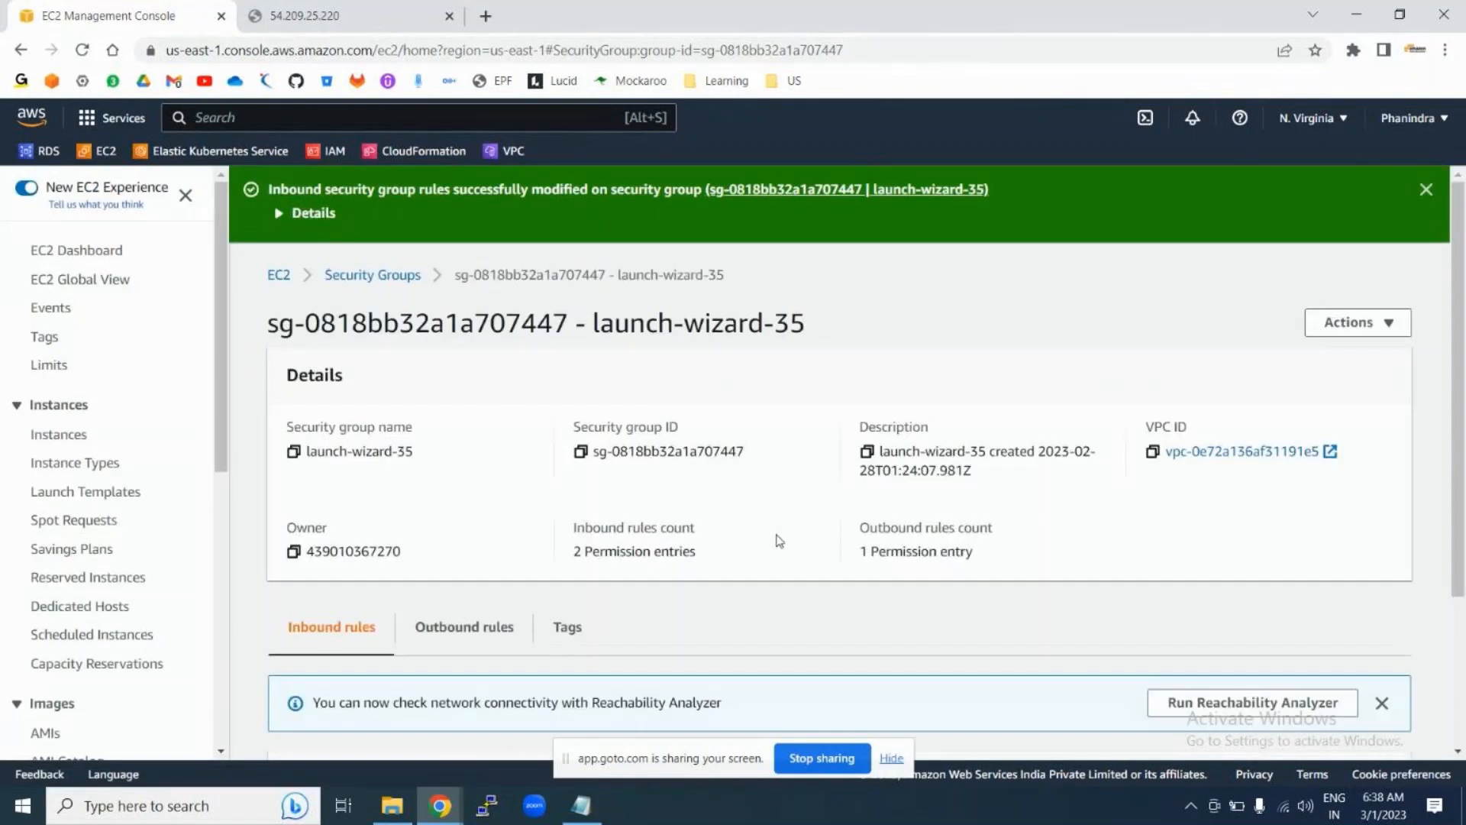
scroll(795, 481, down, 3)
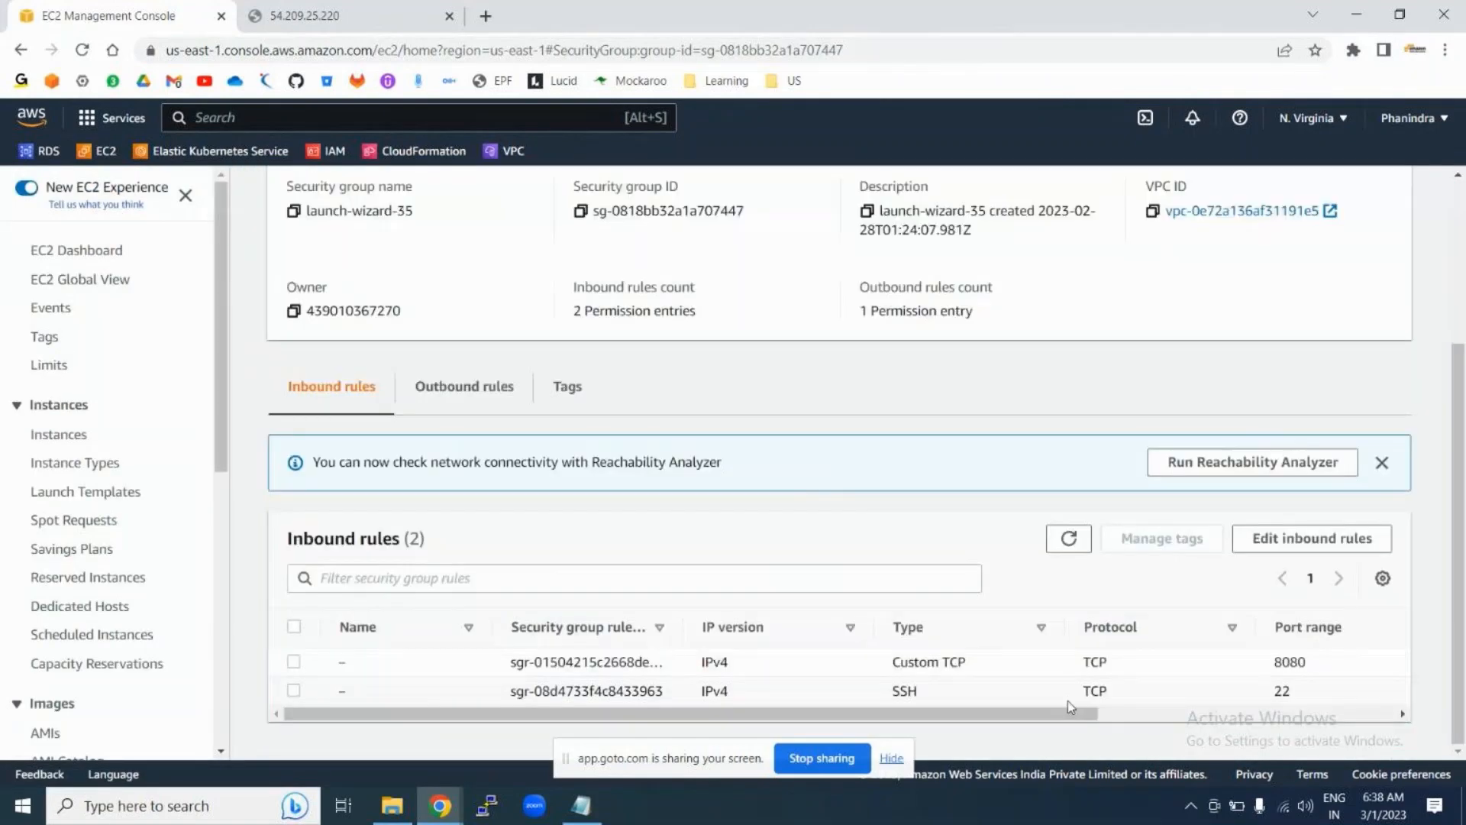
Step: Load the Jenkins sign-in page at 54.209.25.220:8080 in a new tab
click(328, 15)
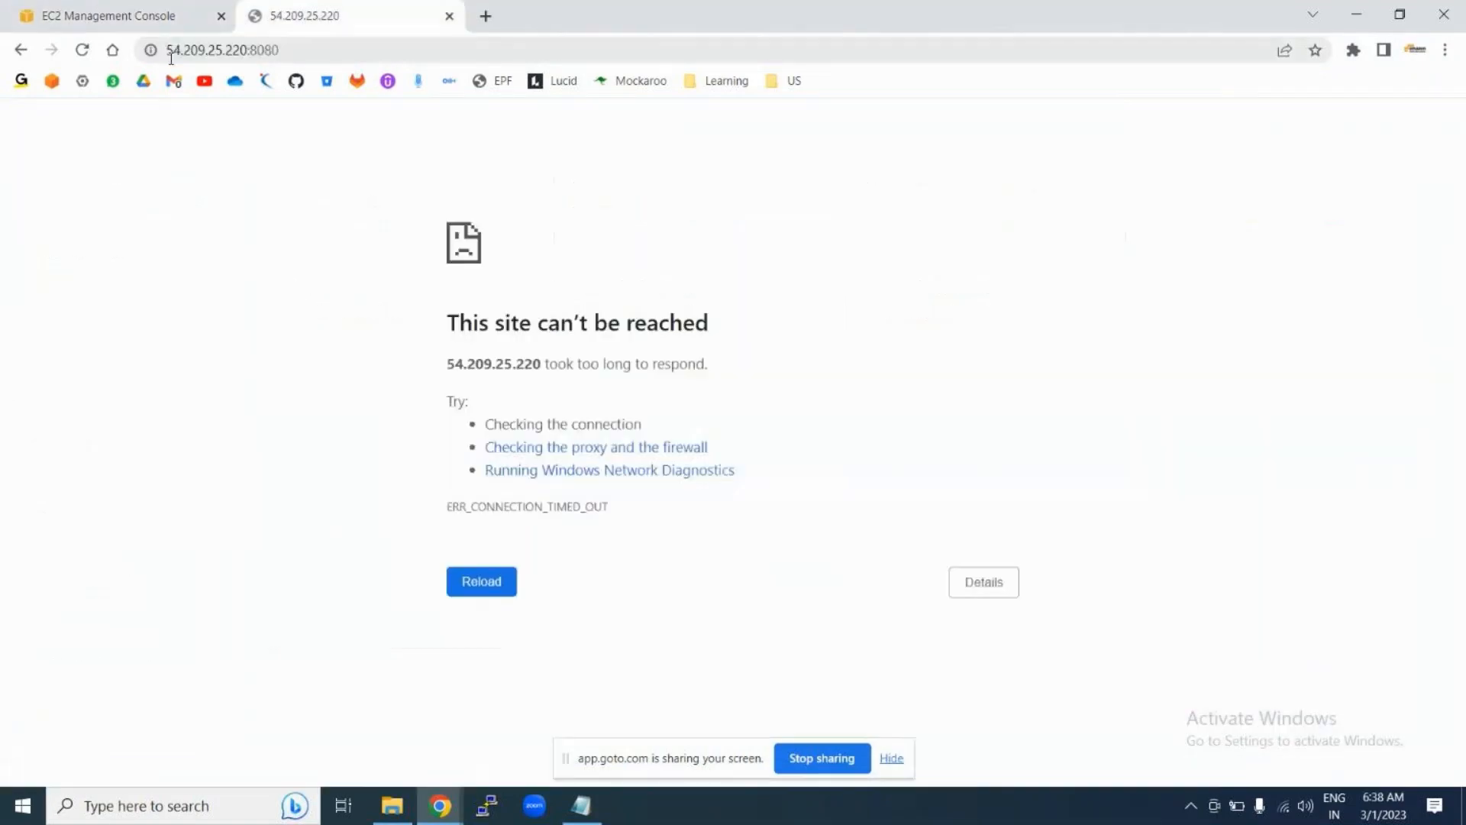
click(174, 50)
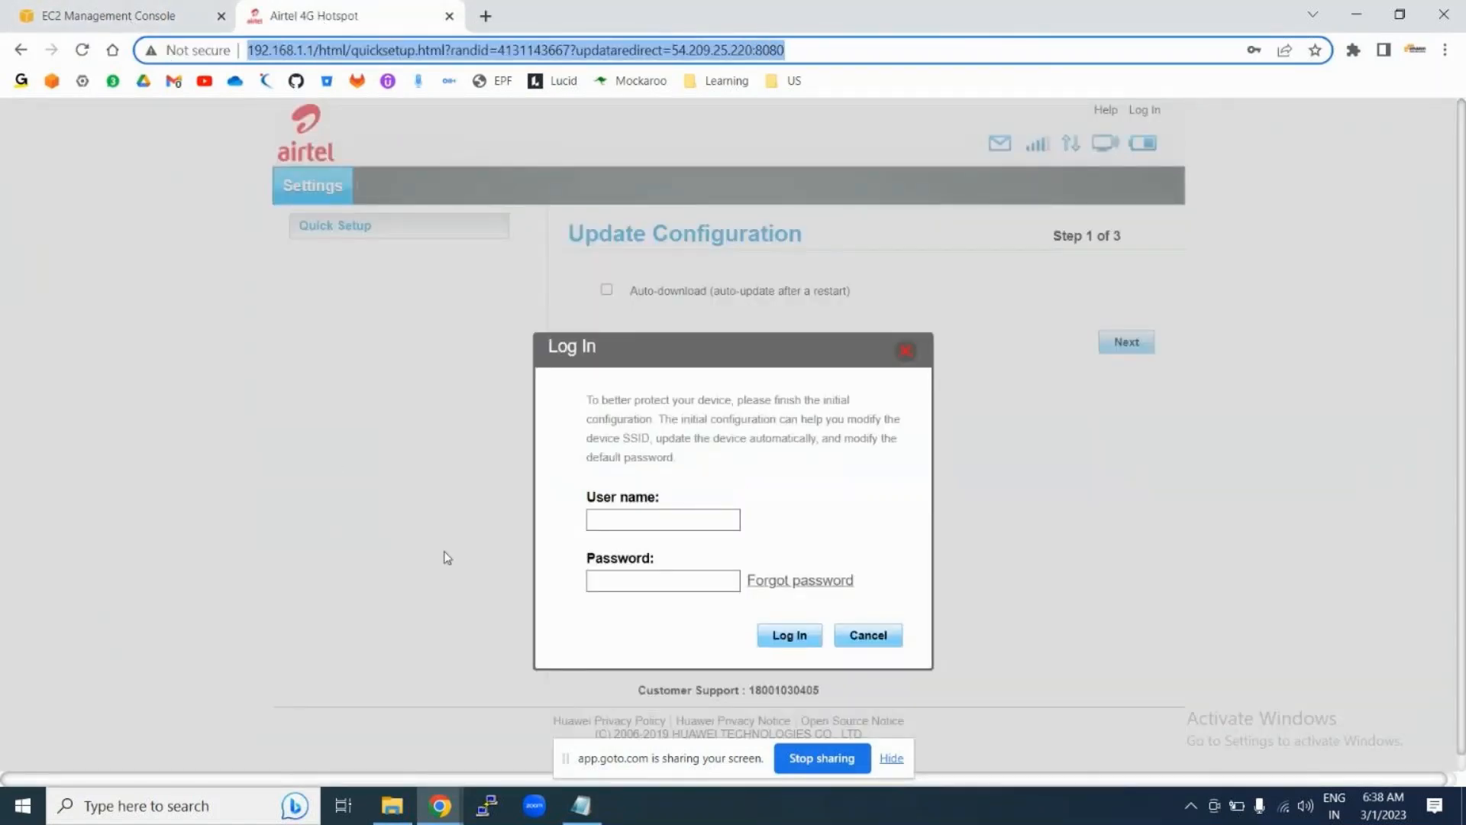
click(486, 15)
click(345, 53)
text(54.209.25.220)
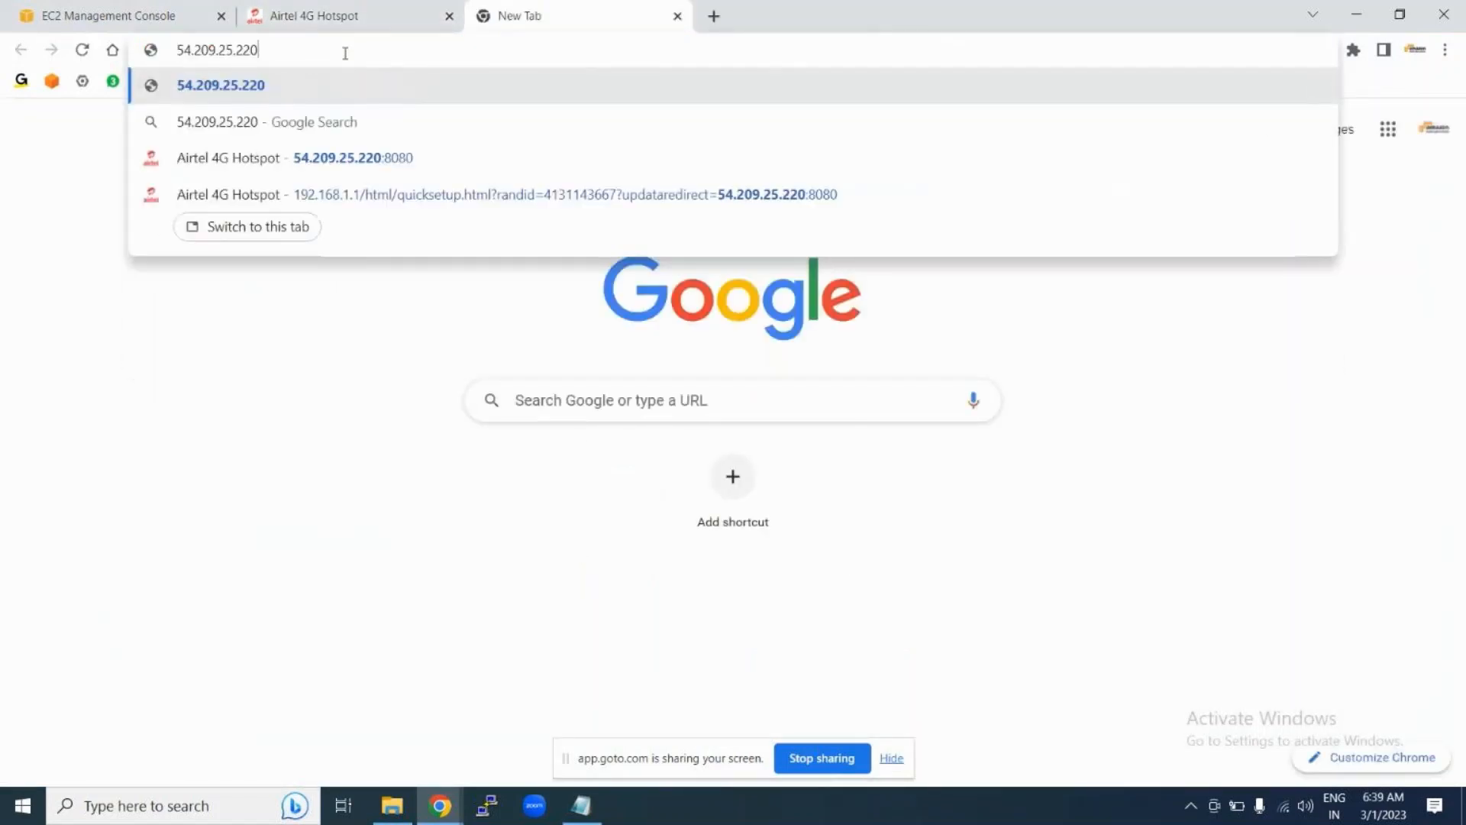
key(Return)
click(289, 51)
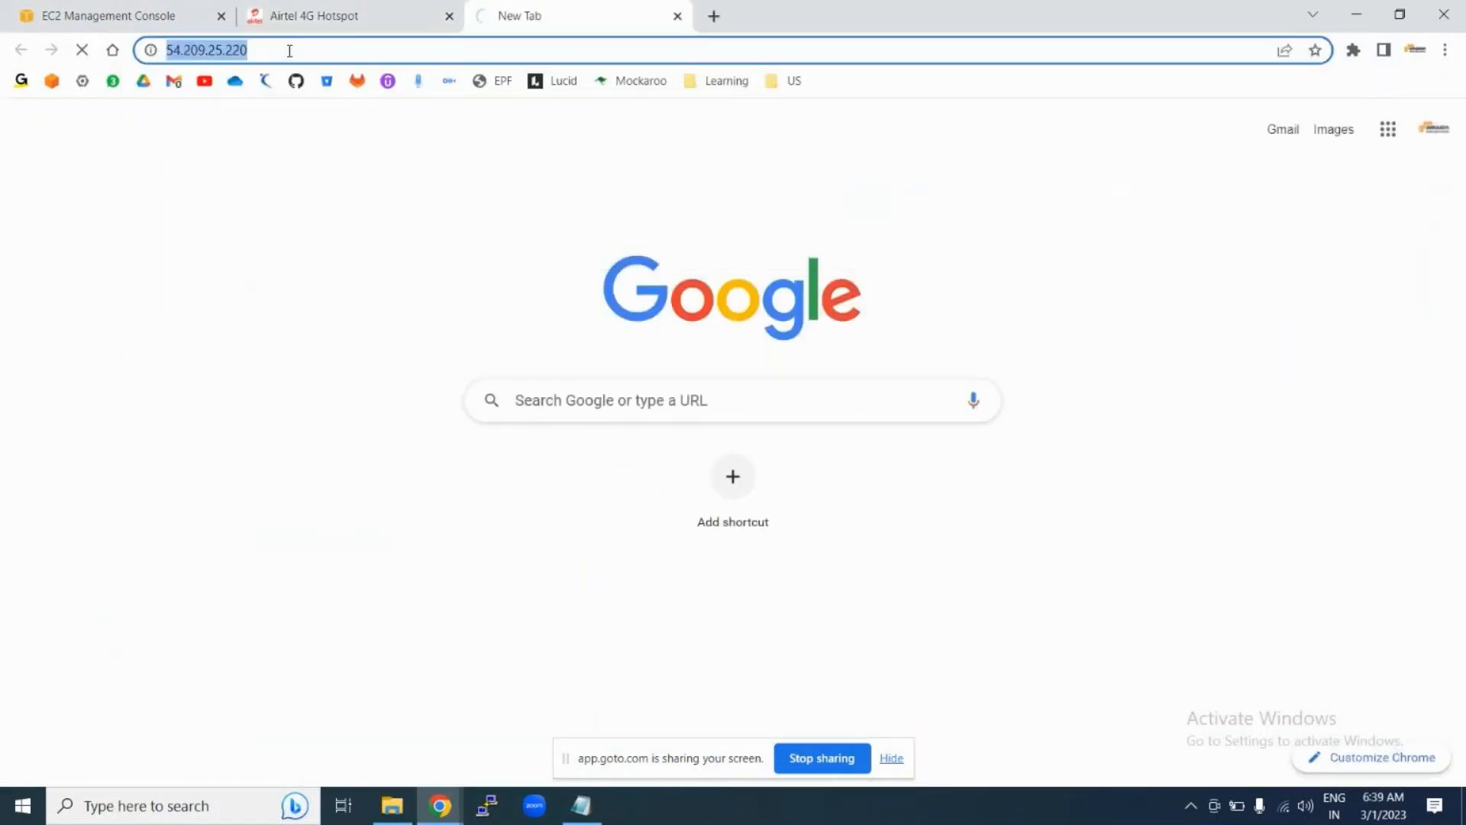
click(289, 51)
text(:8080)
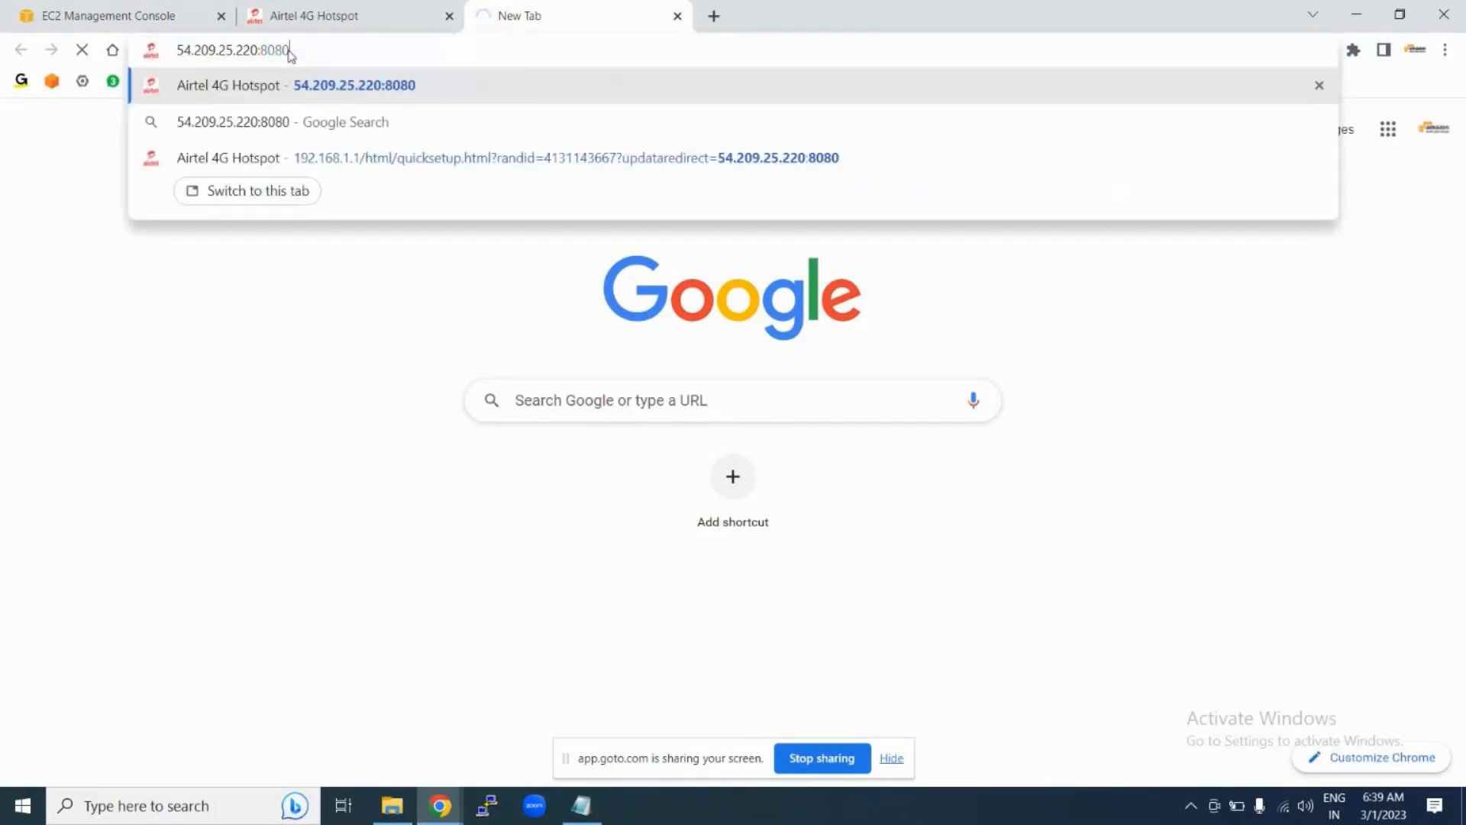
key(Return)
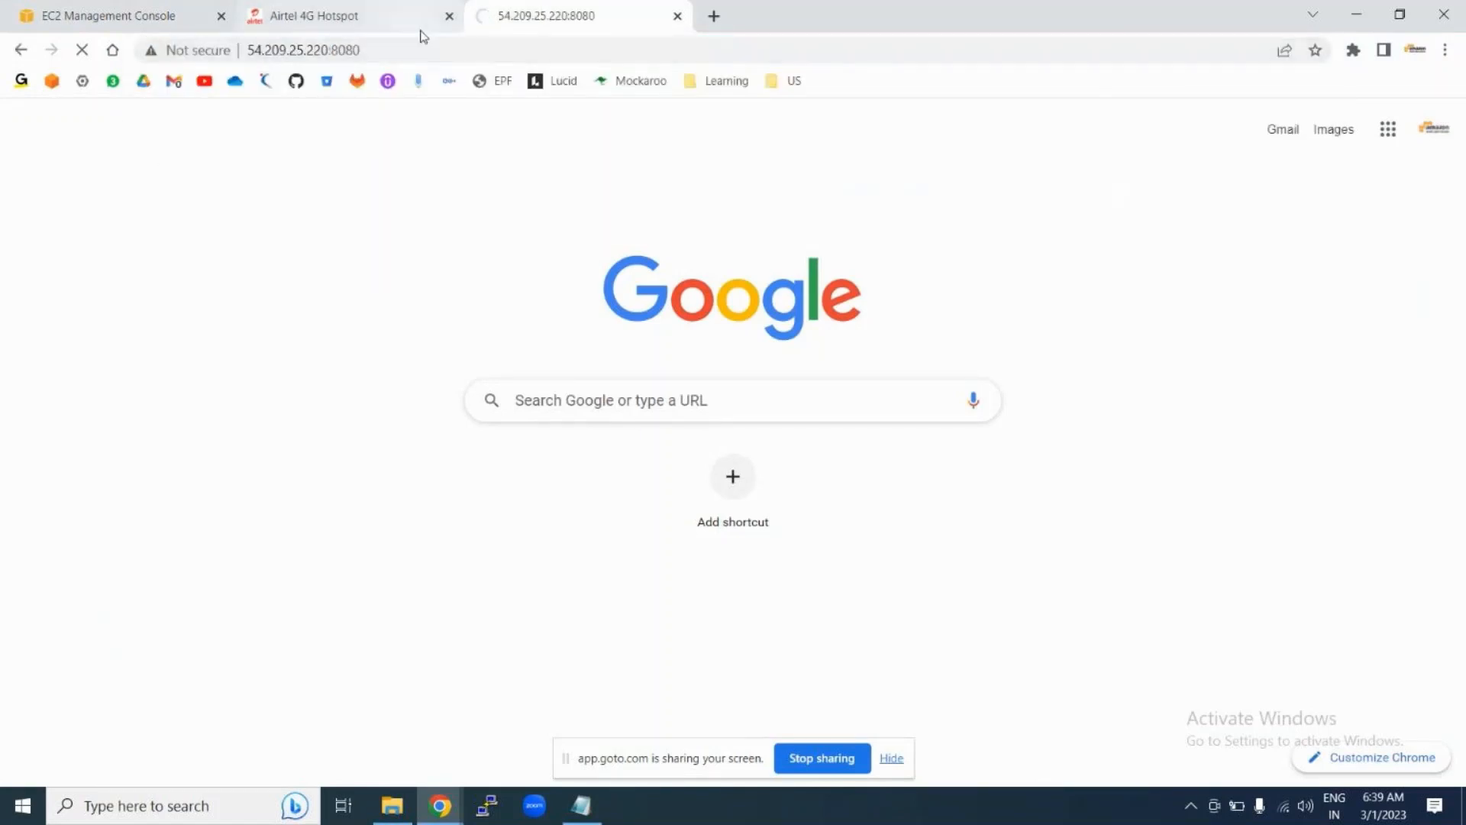
Step: Close the Airtel 4G Hotspot tab and return to the EC2 console tab
click(368, 21)
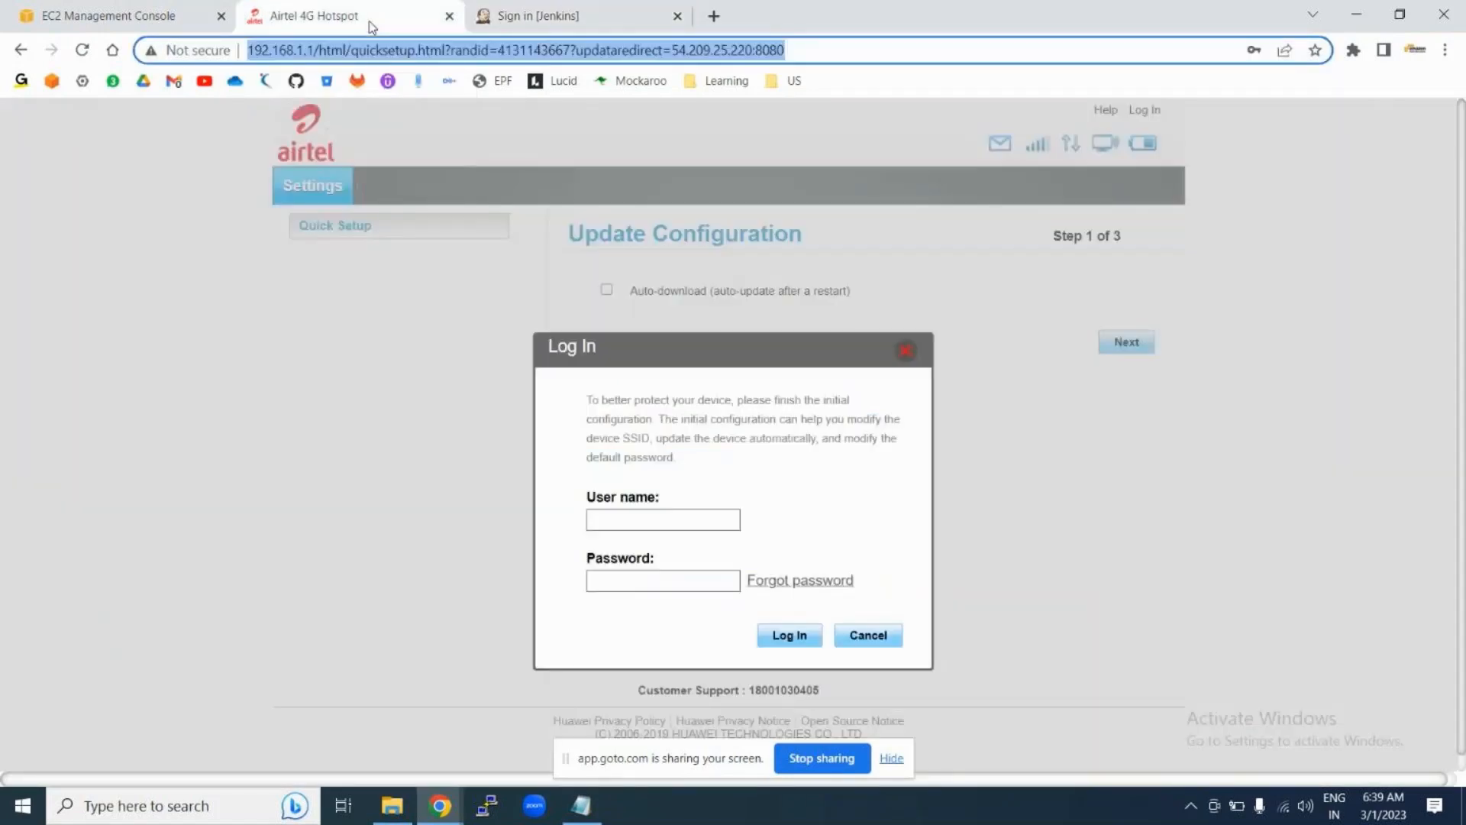
click(449, 16)
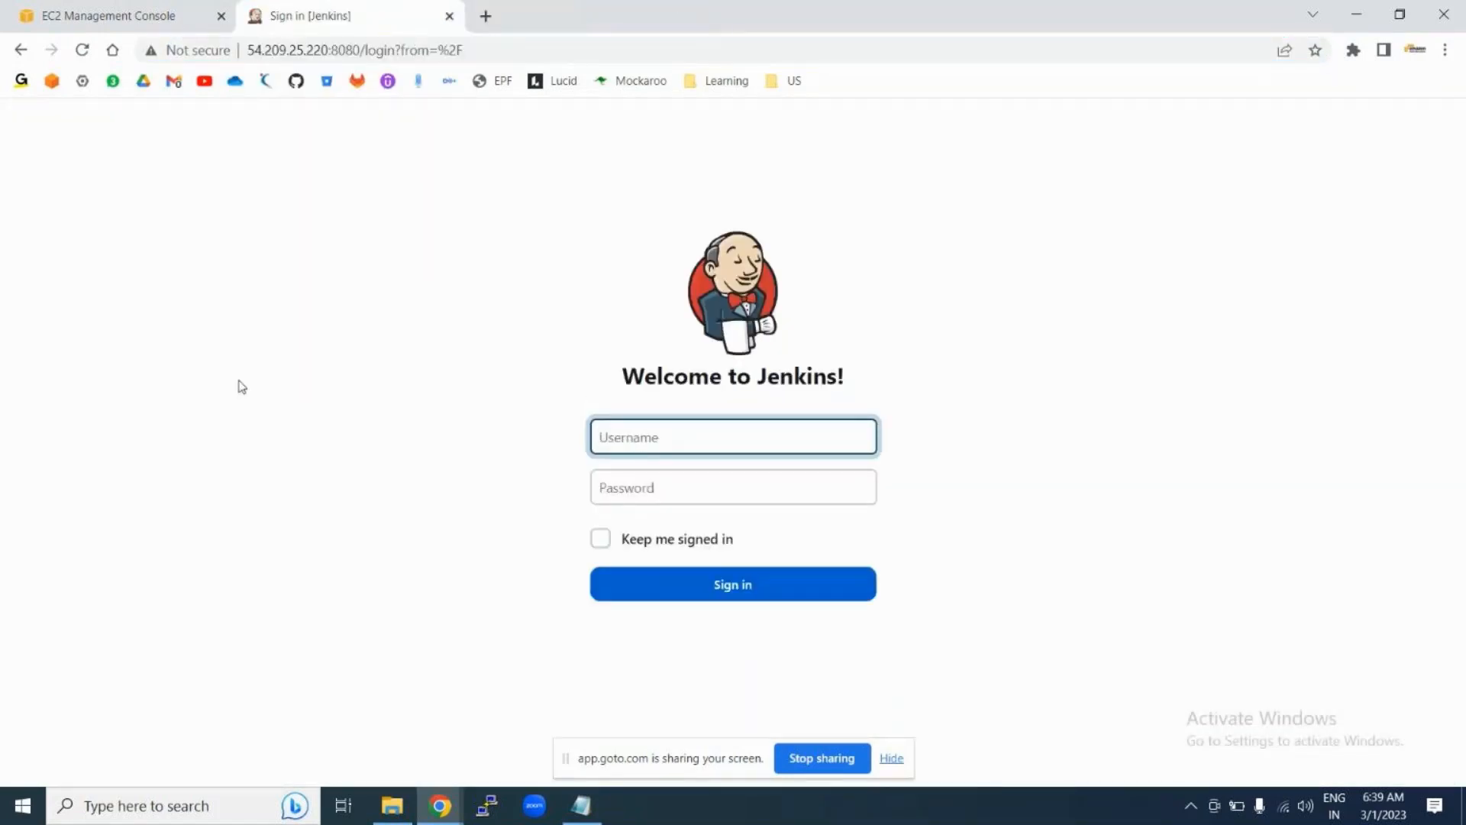
click(100, 16)
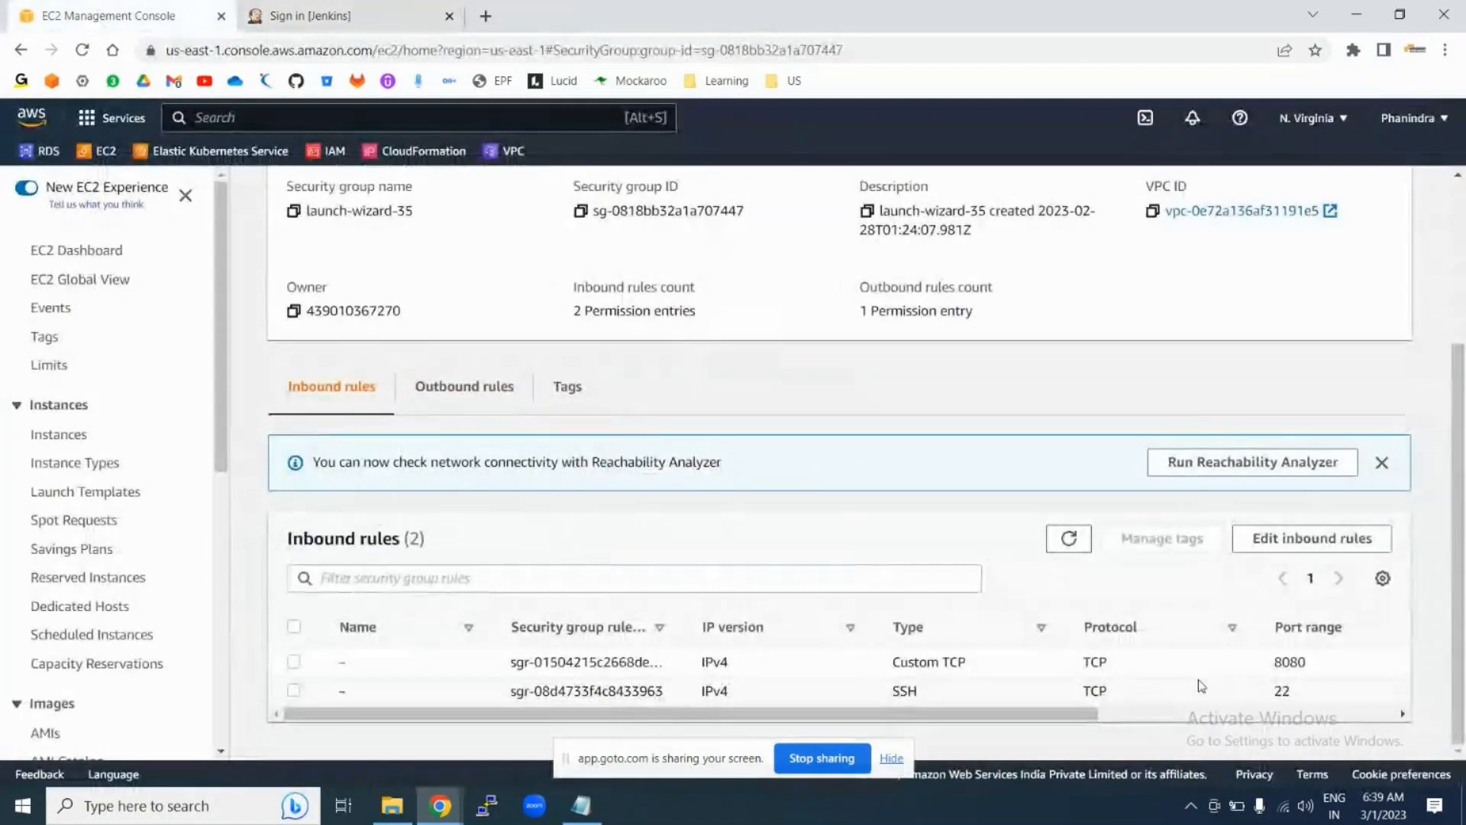
scroll(1248, 672, right, 1)
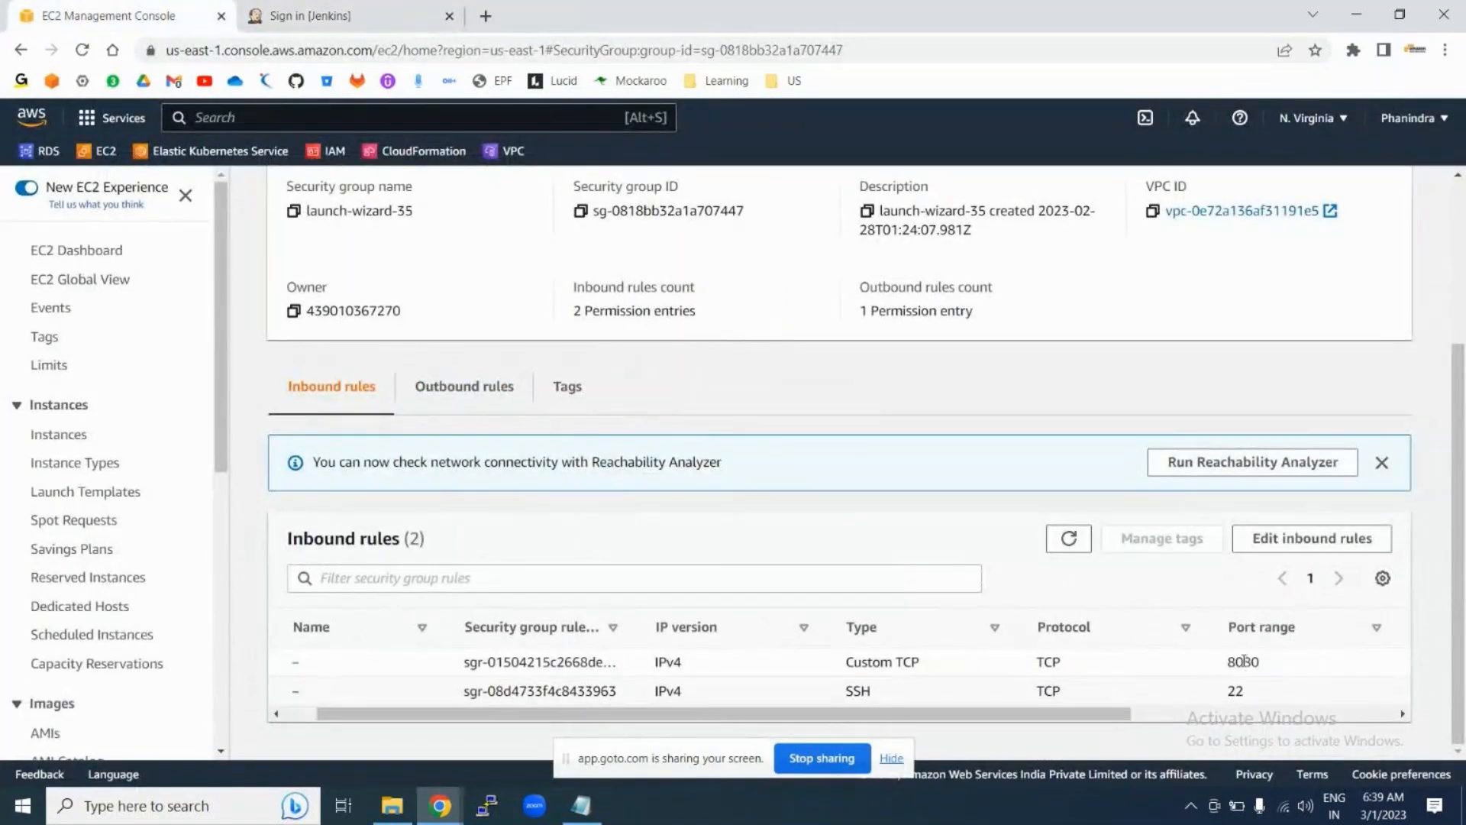
double_click(1245, 661)
scroll(1135, 664, right, 5)
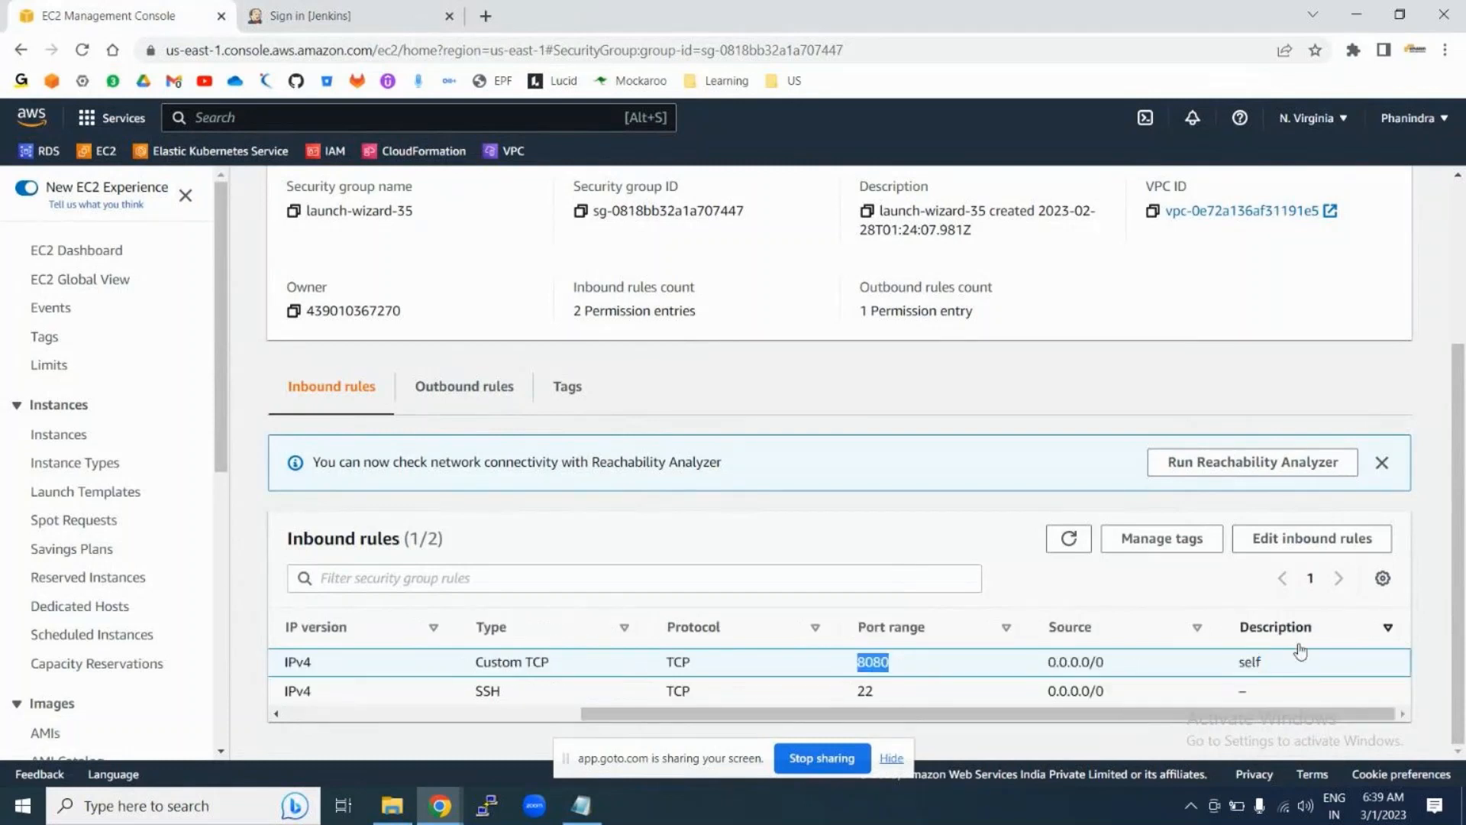
drag(1044, 669, 1114, 671)
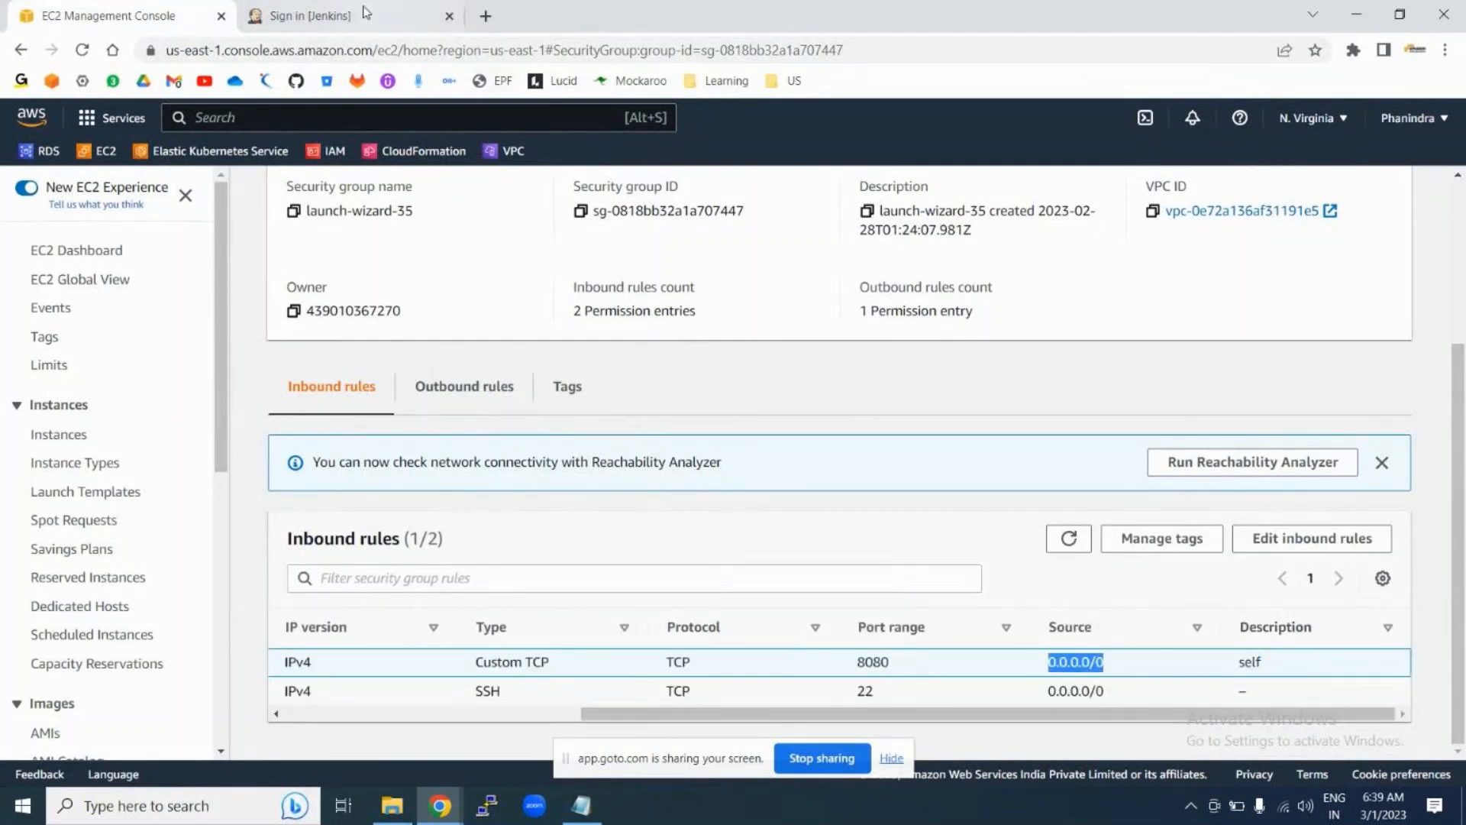
click(328, 15)
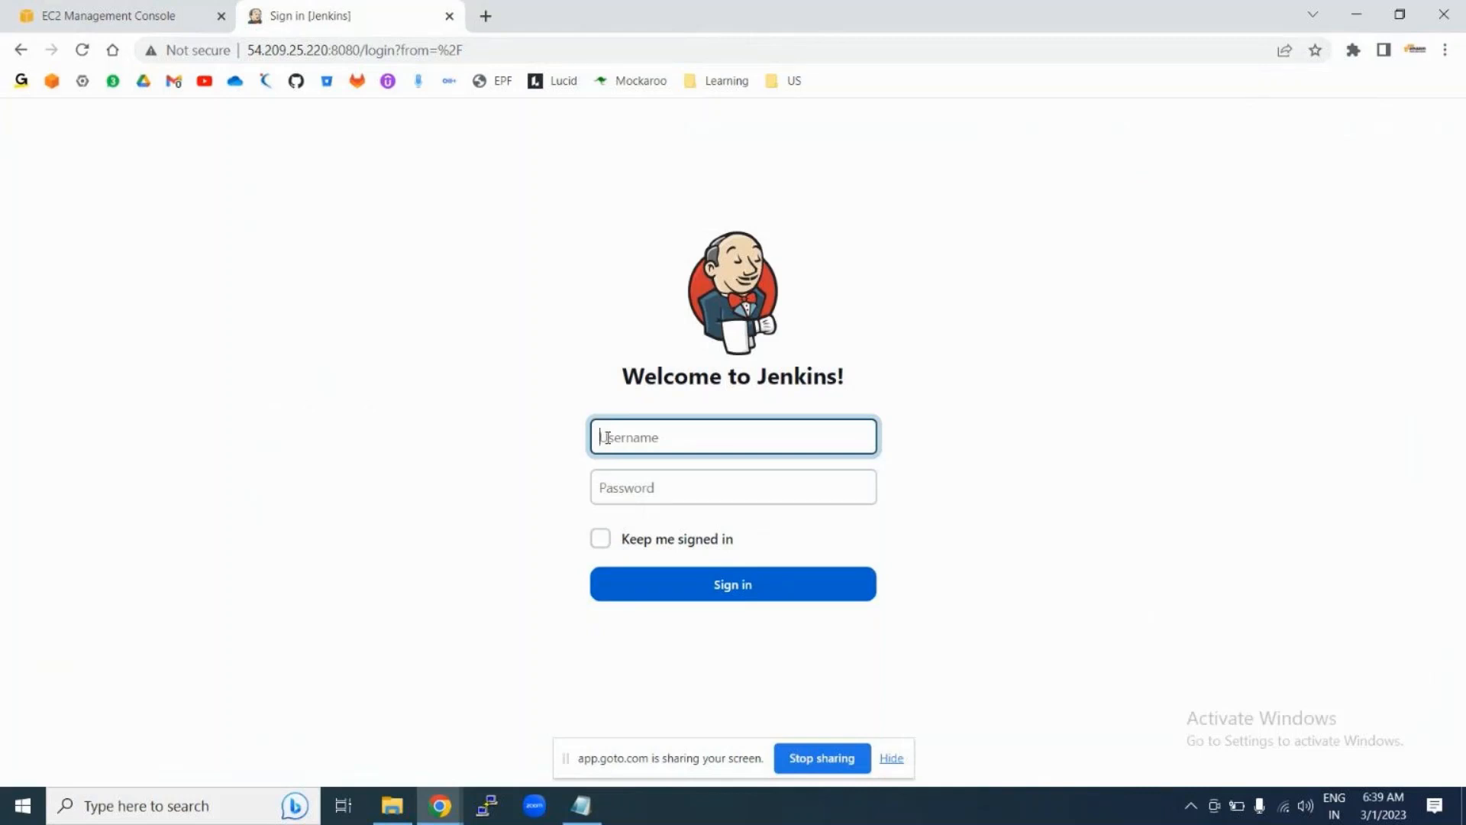
click(76, 13)
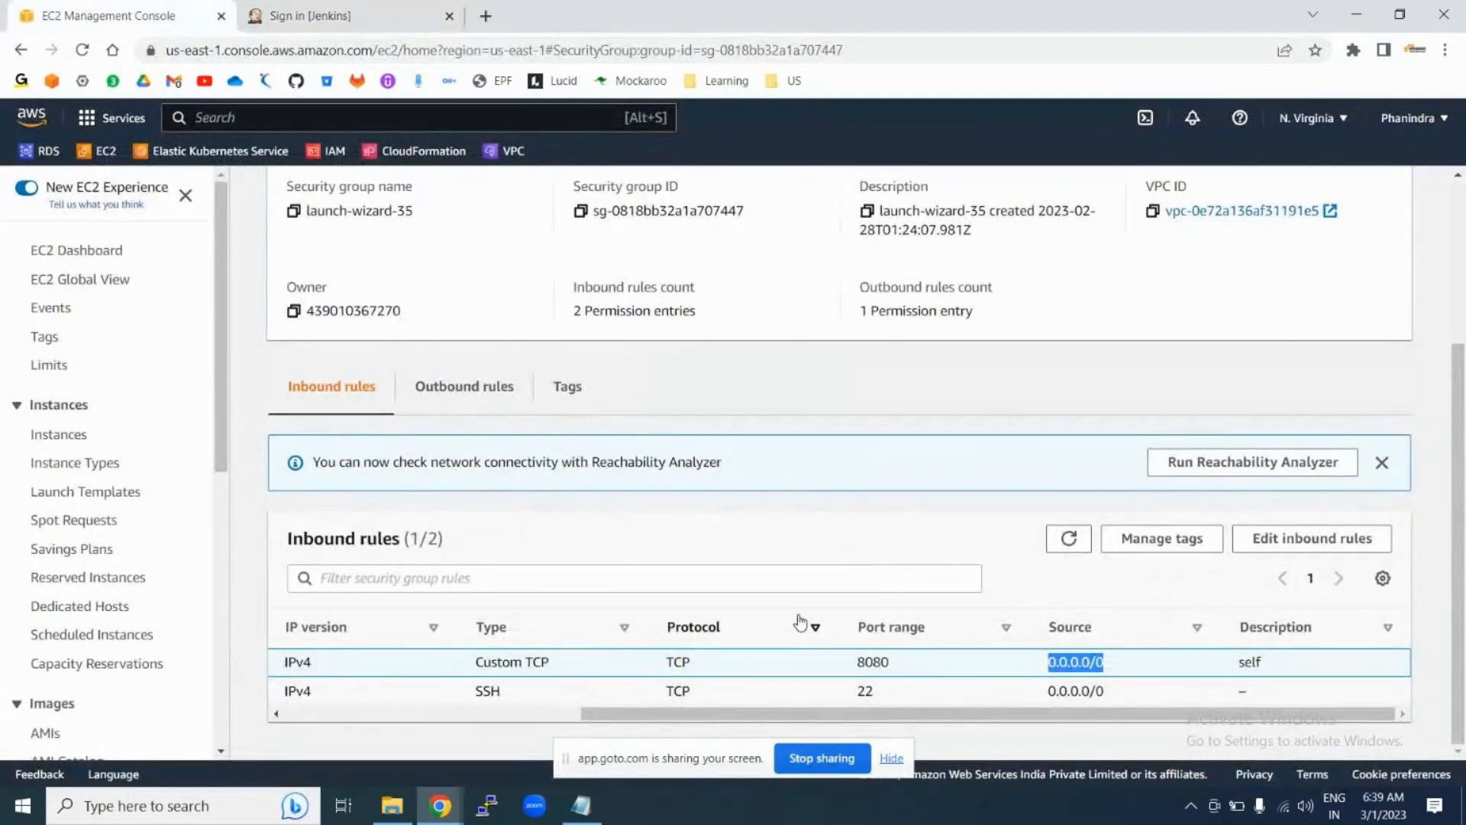
click(581, 805)
Step: Add 'default password: /var/lib/jenkins/secrets/initialadminpassword' to the notes, then enter username admin in Jenkins
click(343, 327)
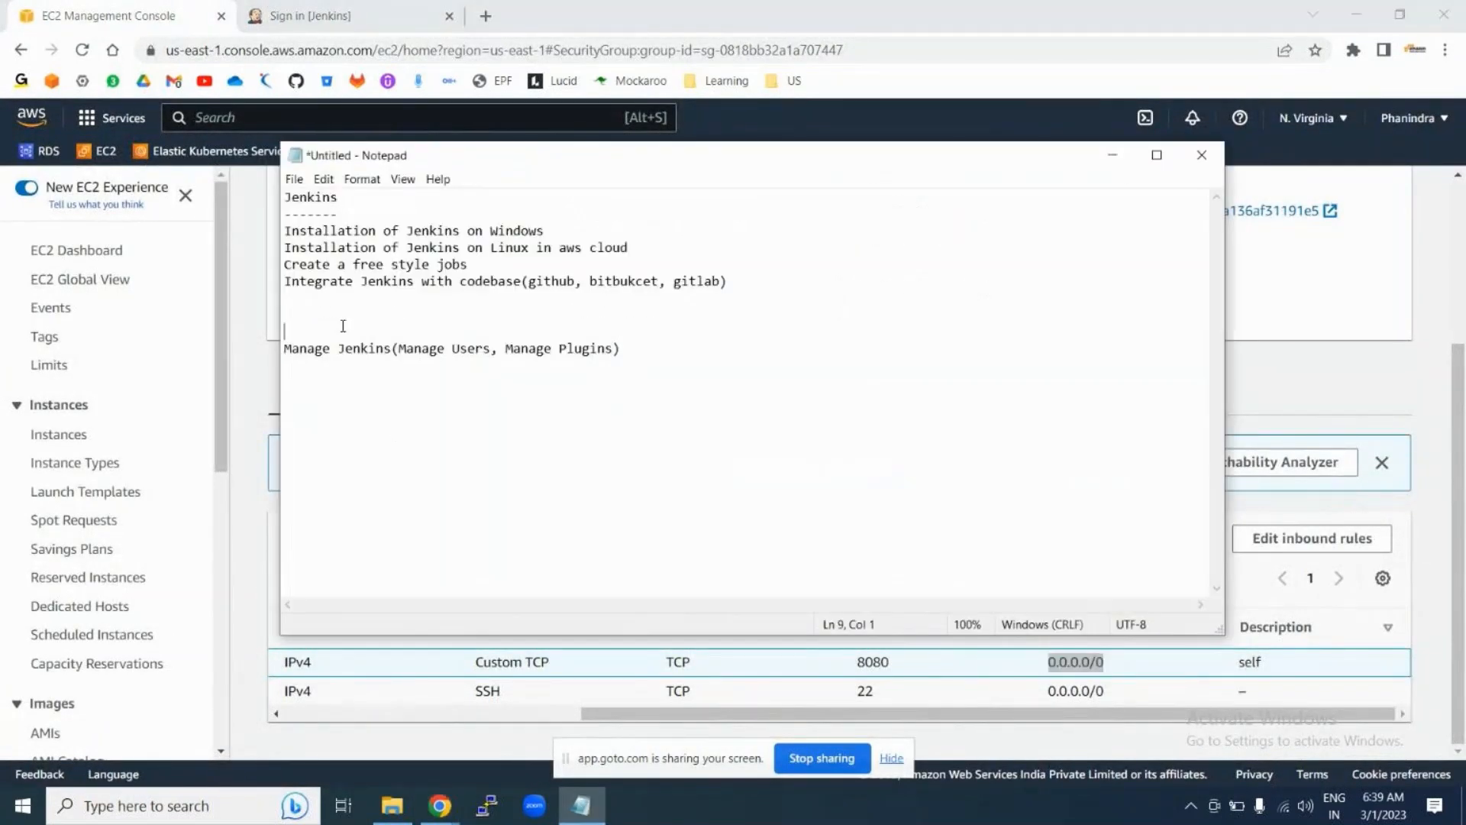
click(316, 303)
key(Return)
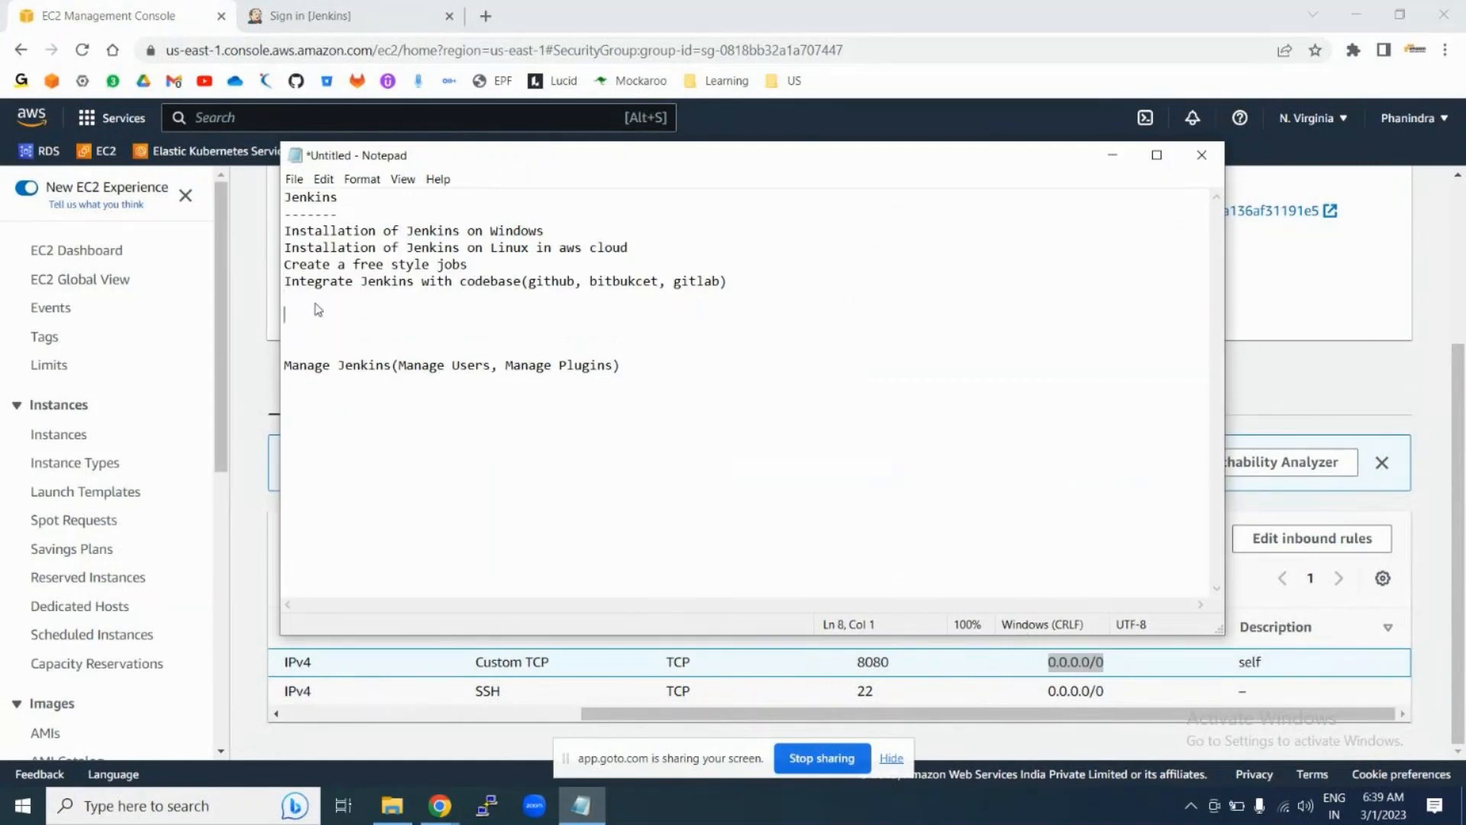
text(default password:)
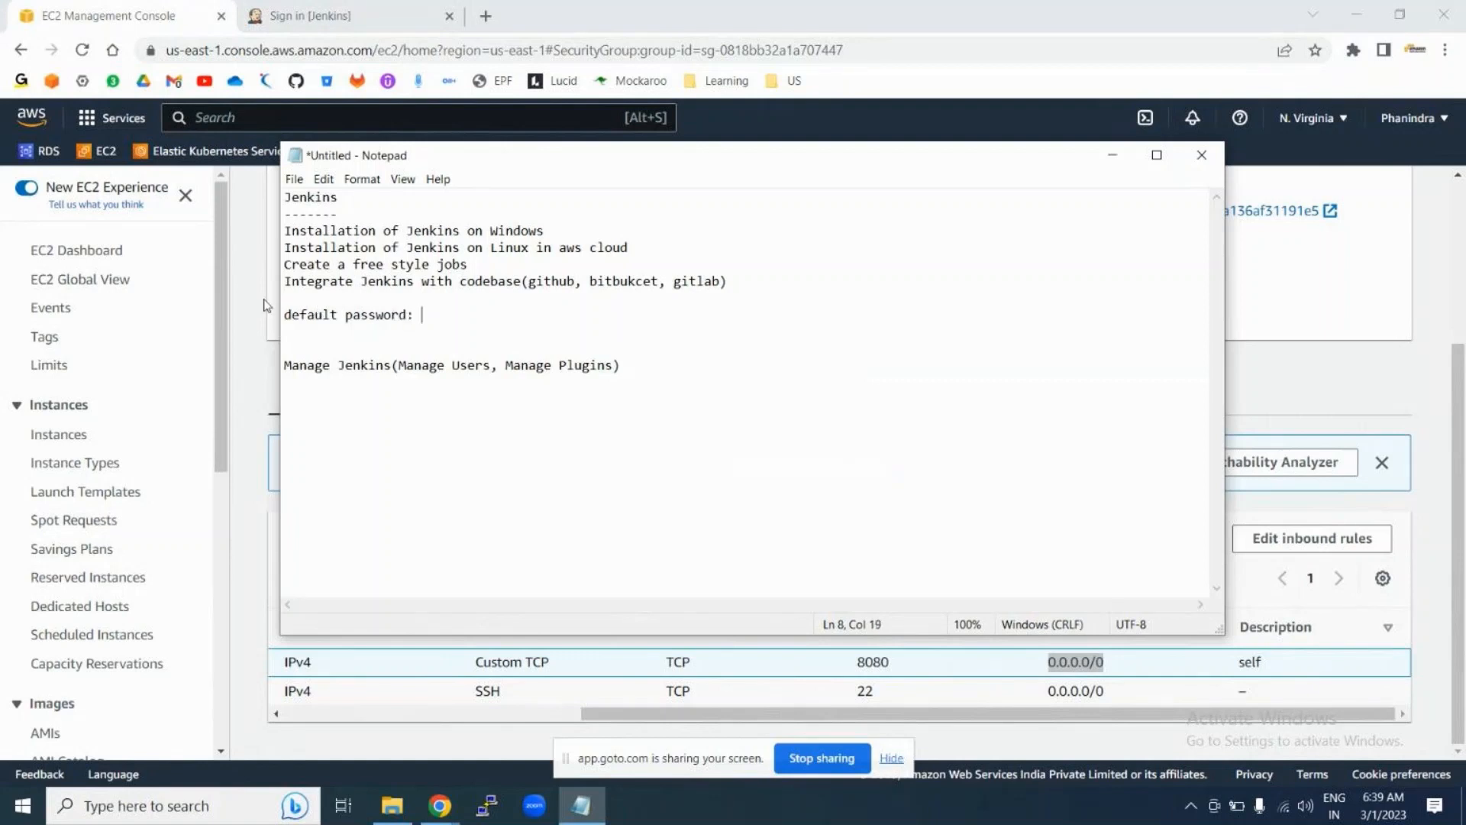
drag(287, 315, 410, 316)
click(419, 317)
text(/var/lib/jenkins)
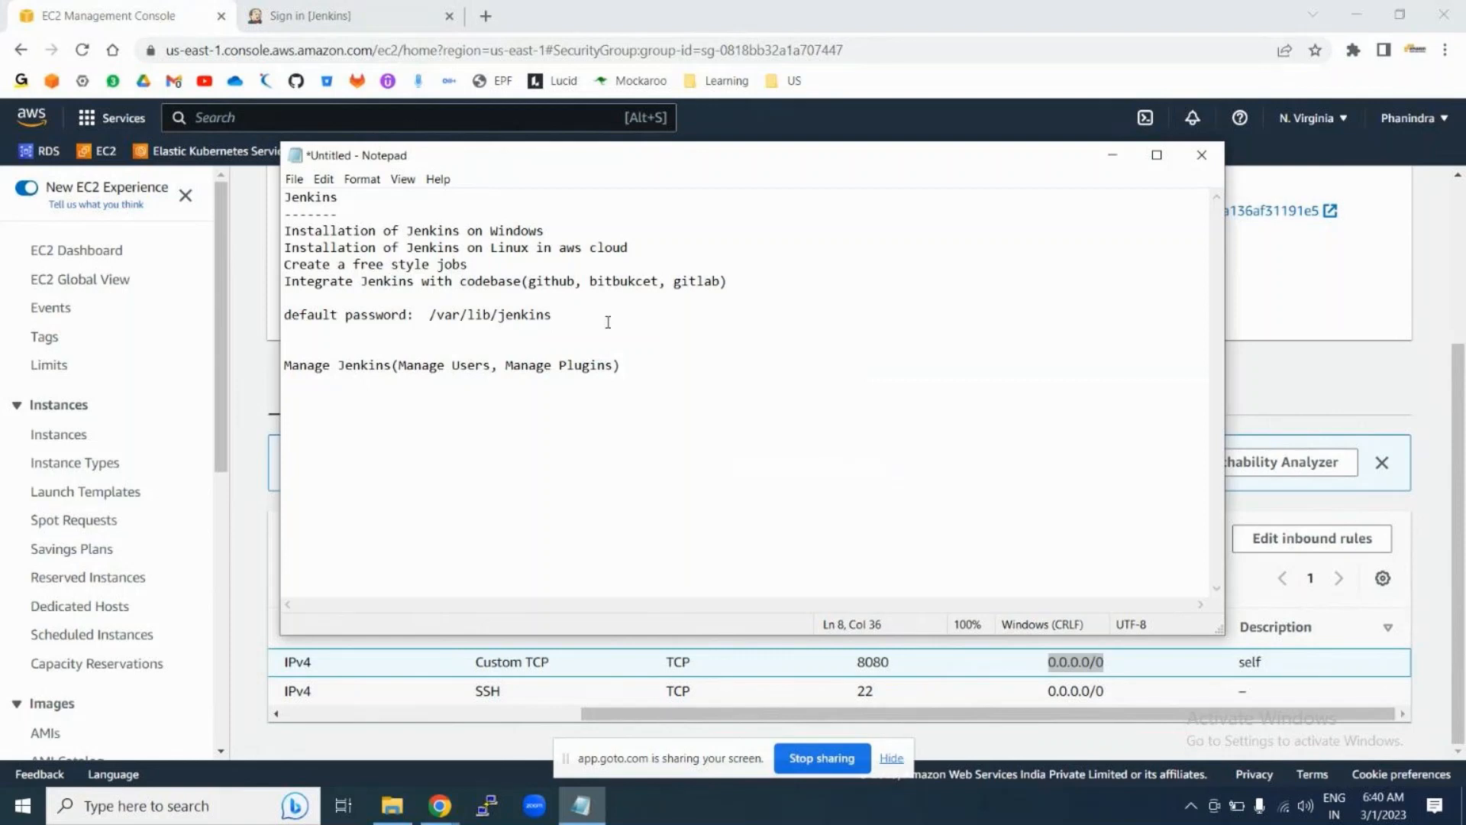
text(/secrets/initialadminpassword)
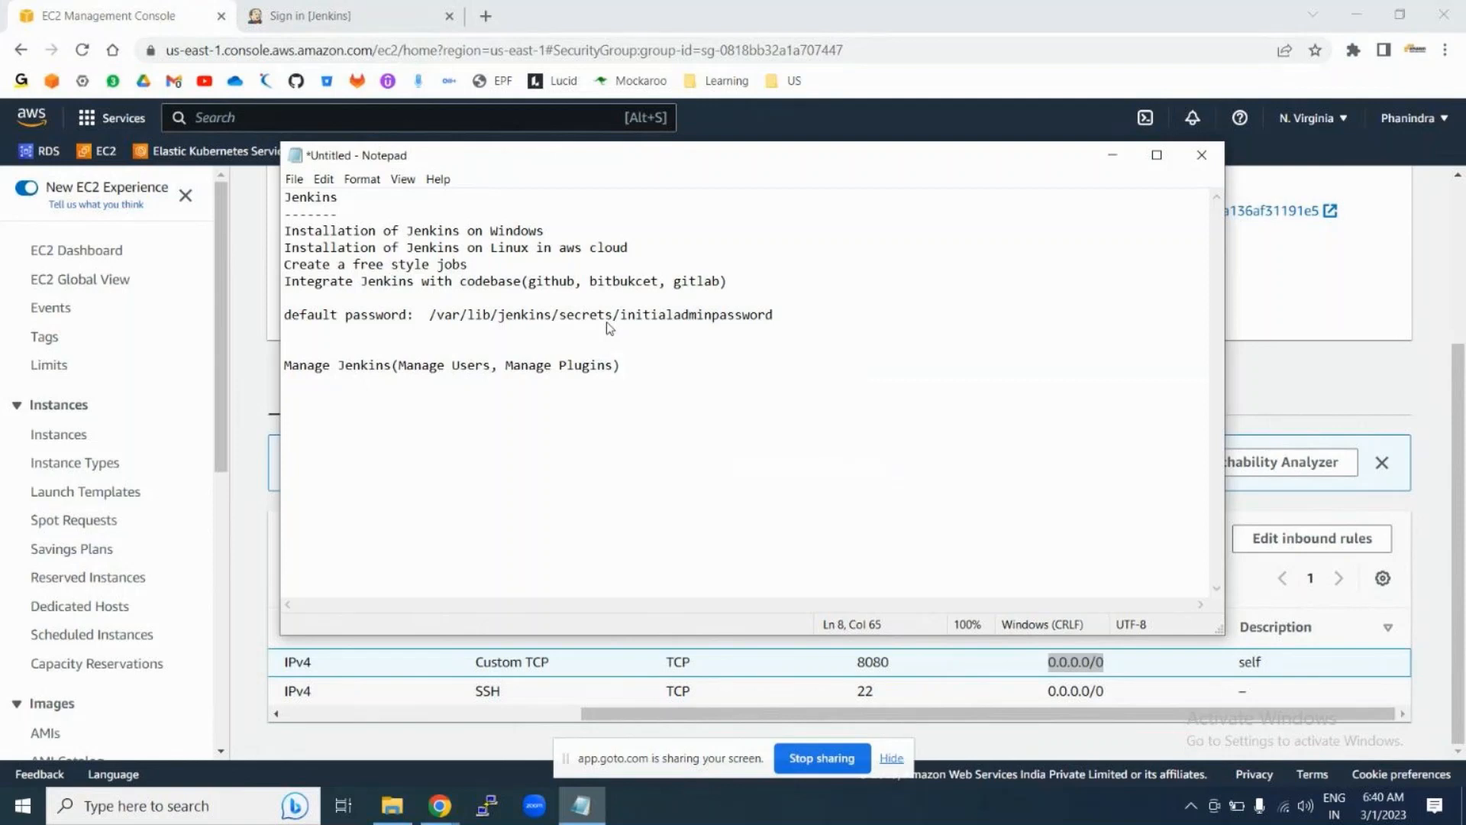
click(362, 6)
text(admin)
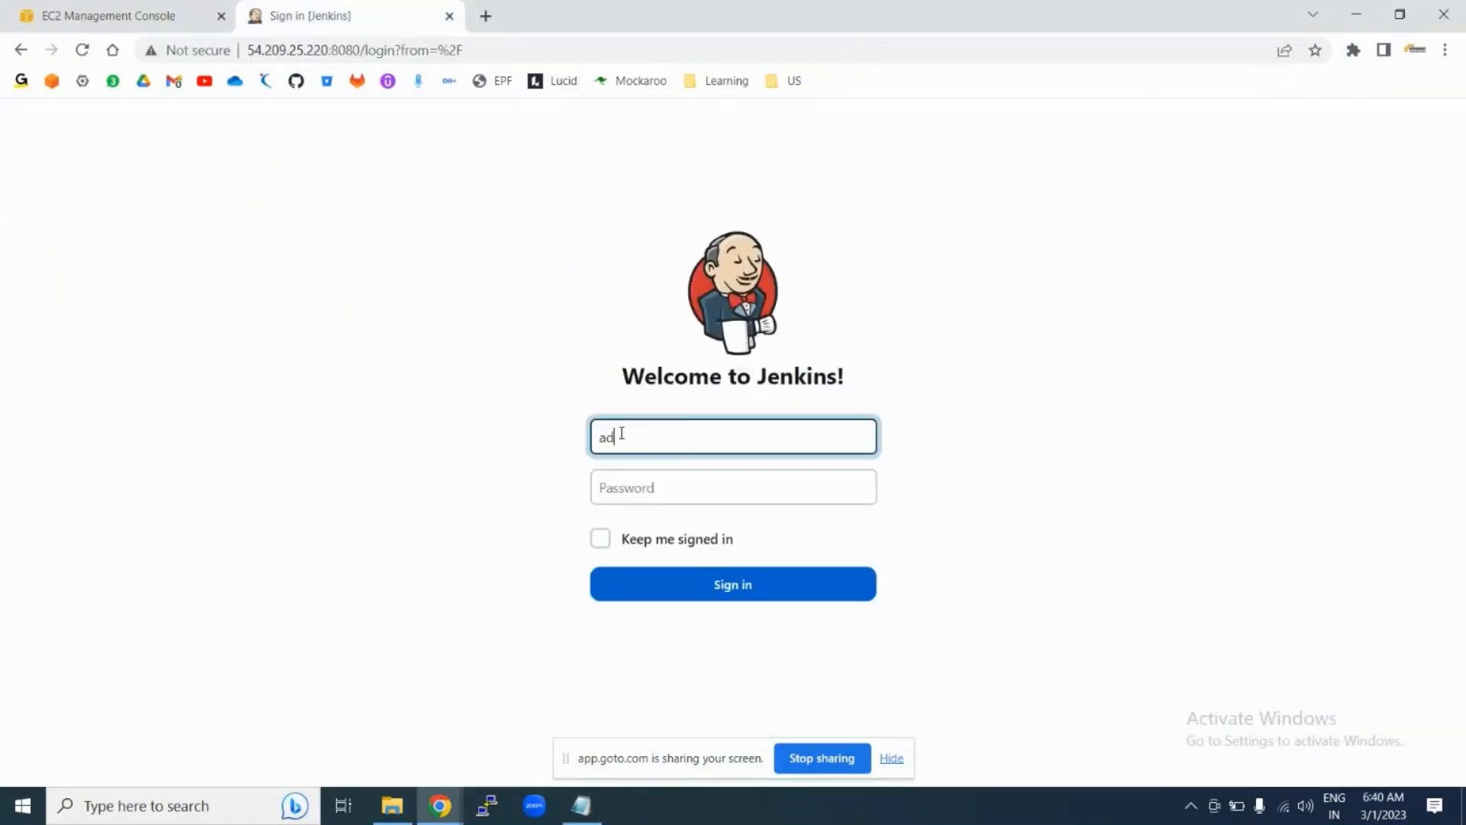
Step: Sign in as admin with the account password and Keep me signed in ticked
click(624, 488)
text(a)
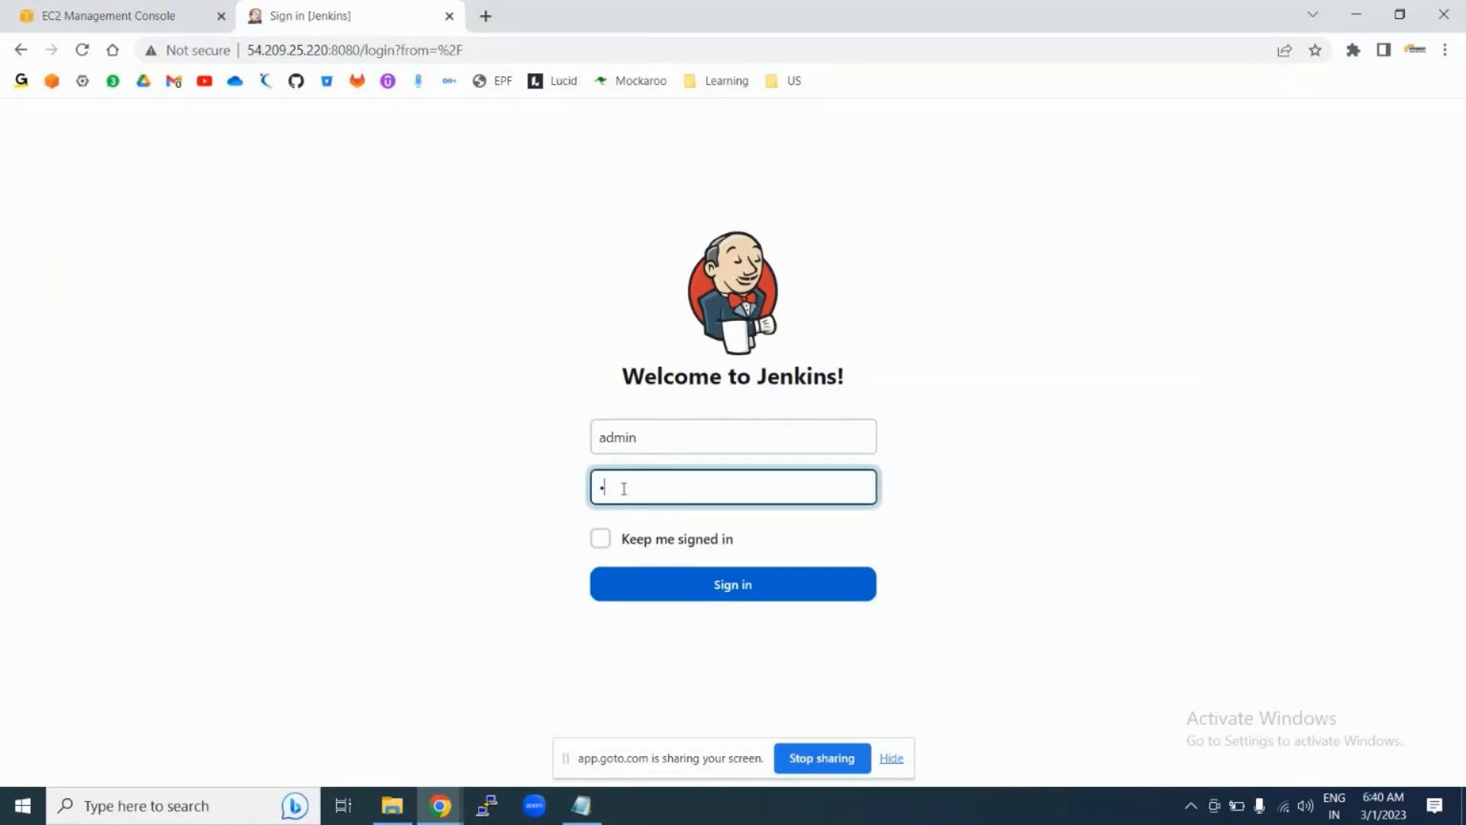
text(dmin123)
click(601, 539)
click(655, 591)
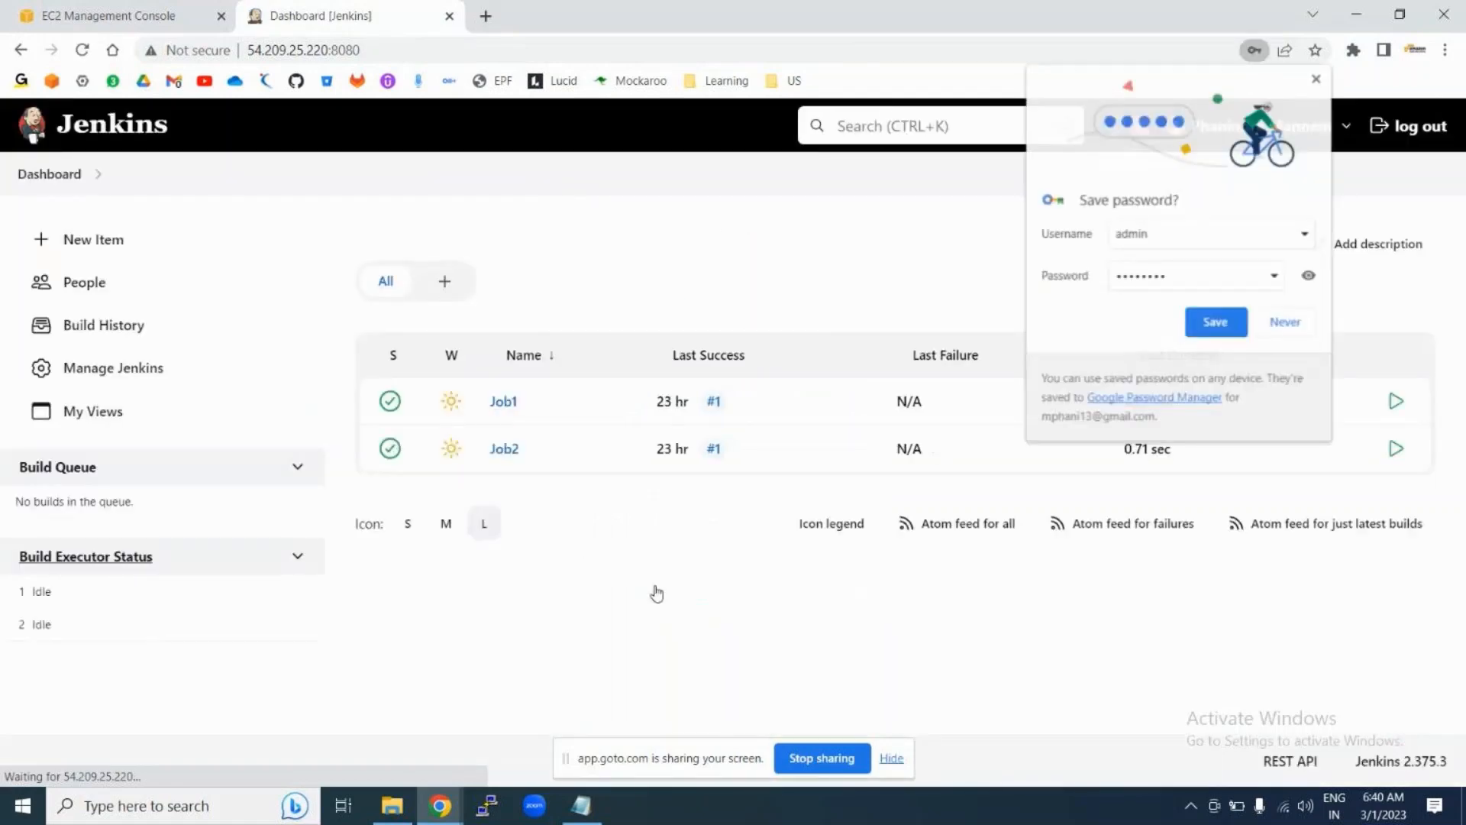
Step: Save the Jenkins login credentials in Chrome's password prompt
click(1214, 324)
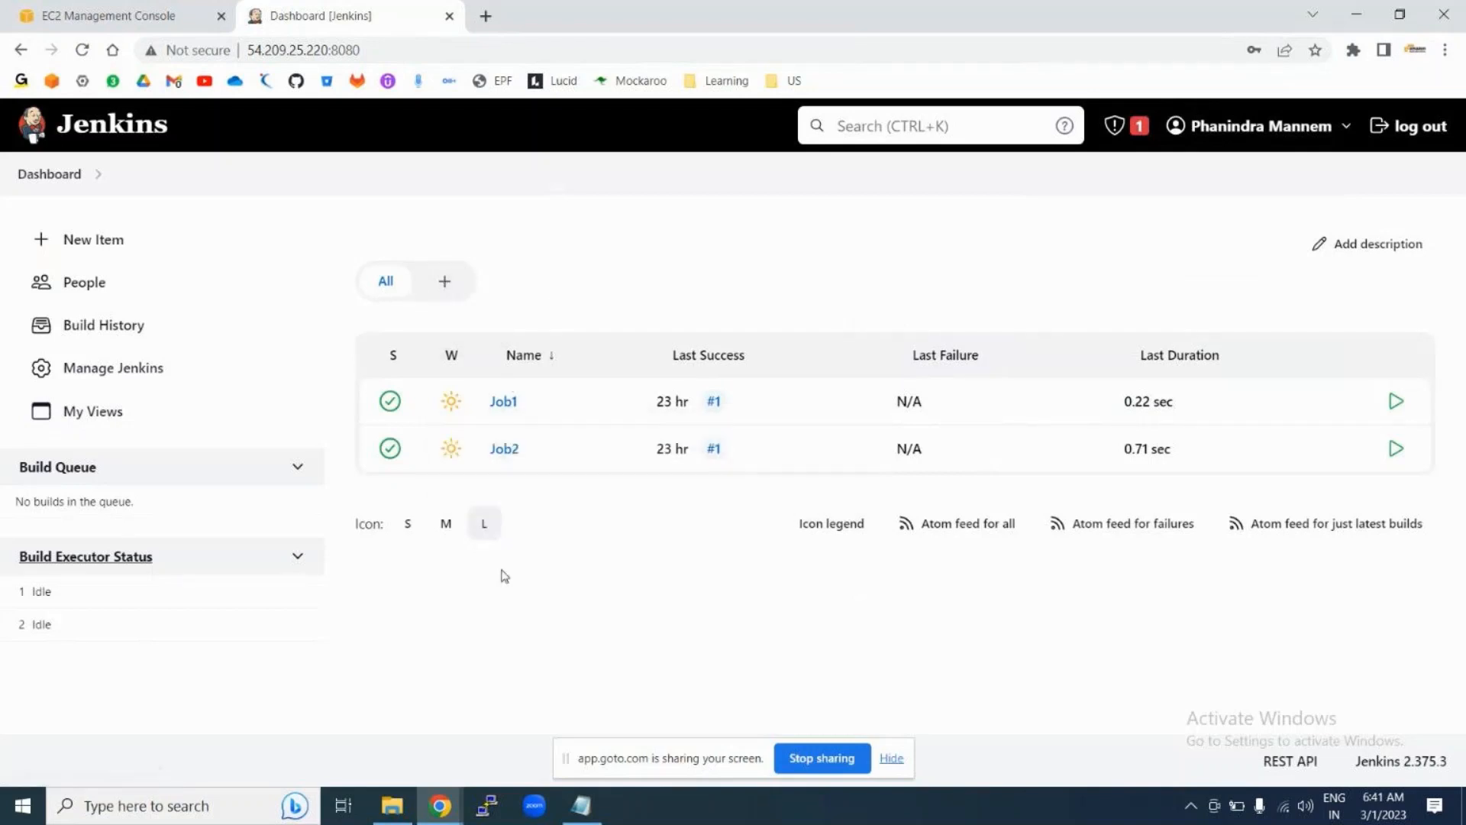
Step: Create a new List View named Team-A
click(448, 287)
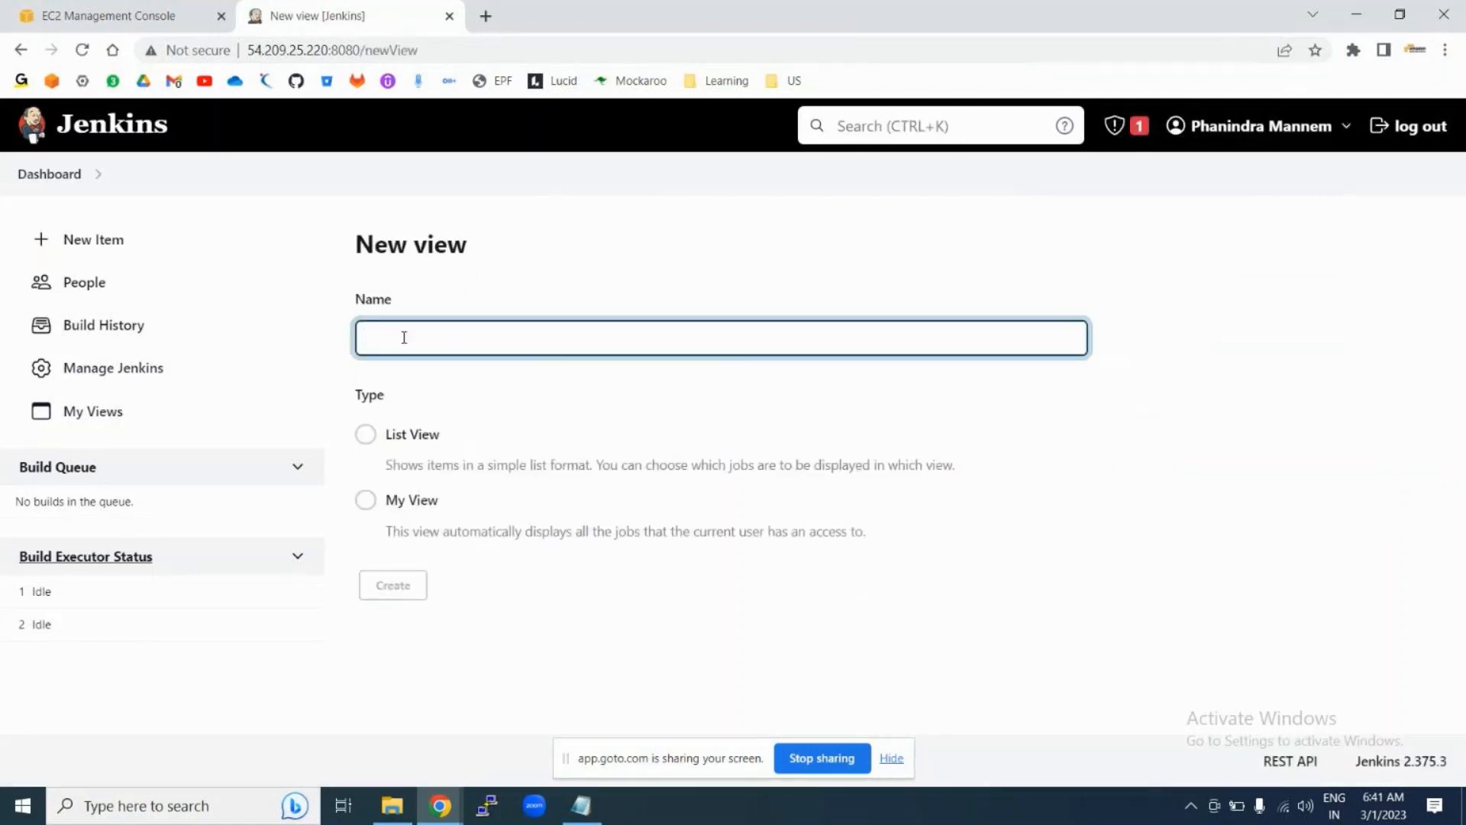
text(View)
key(BackSpace)
key(BackSpace)
key(BackSpace)
key(BackSpace)
text(Tea)
text(A)
click(367, 437)
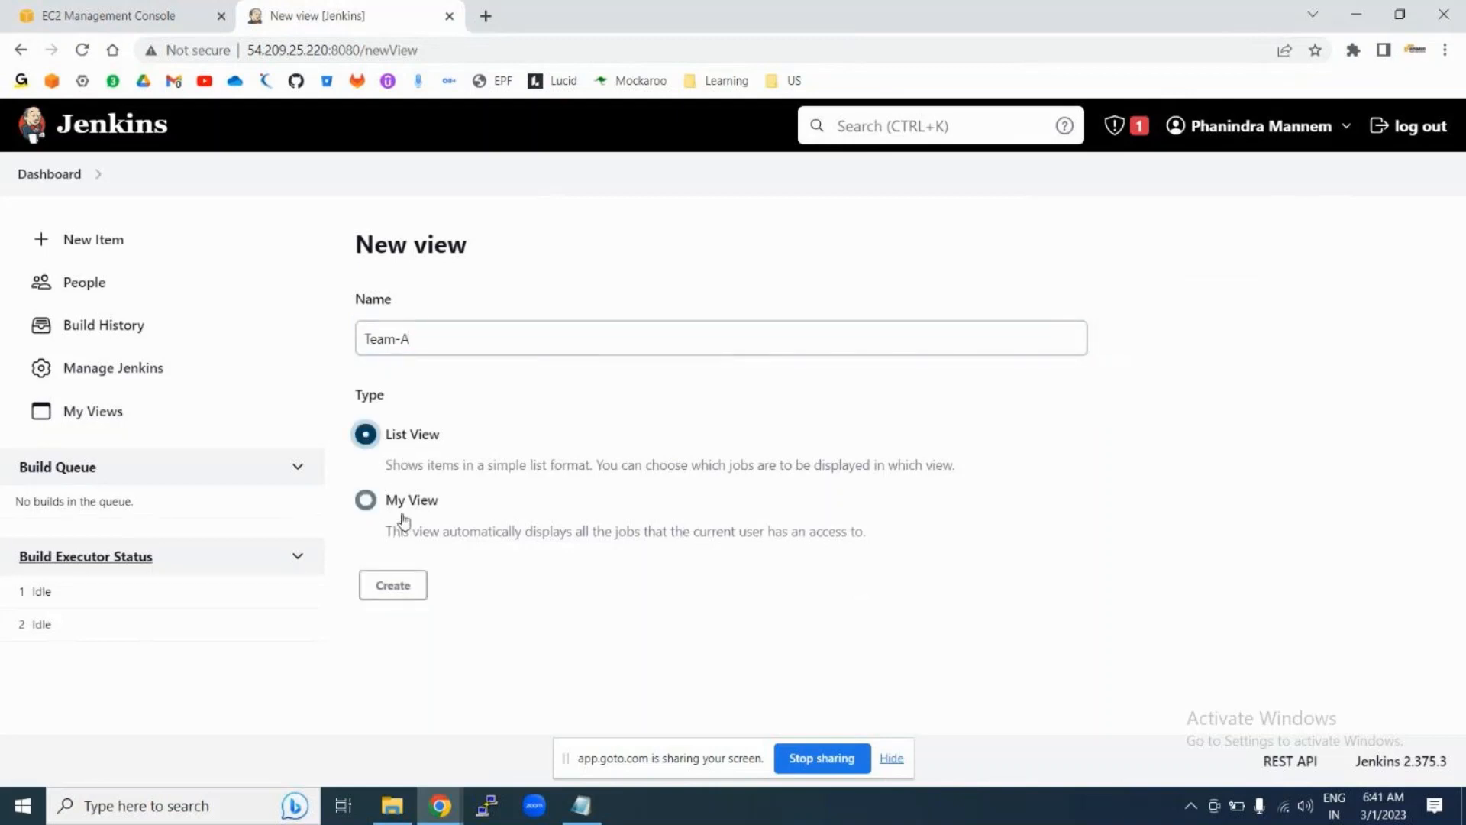
click(365, 507)
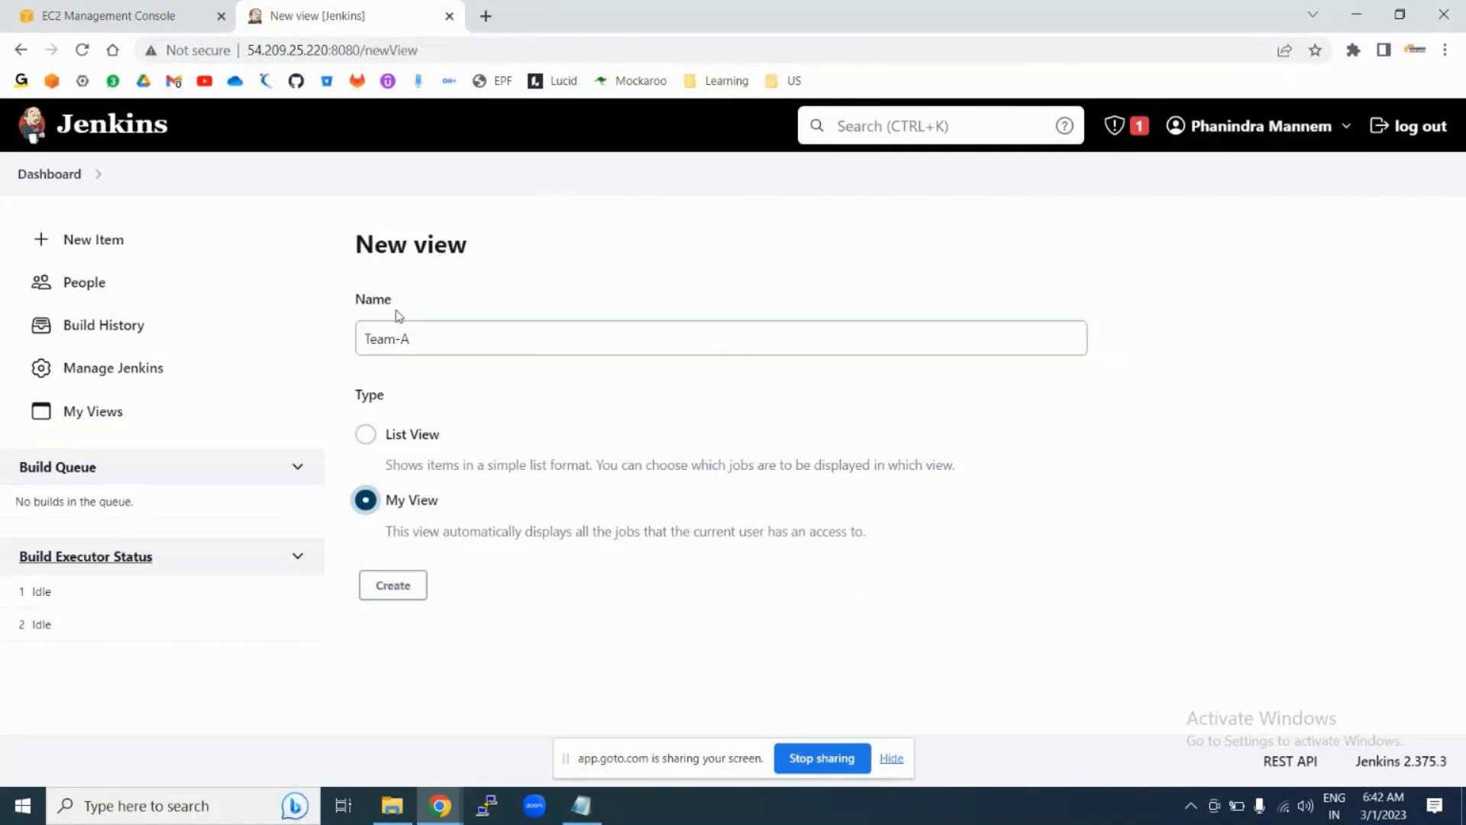
click(368, 436)
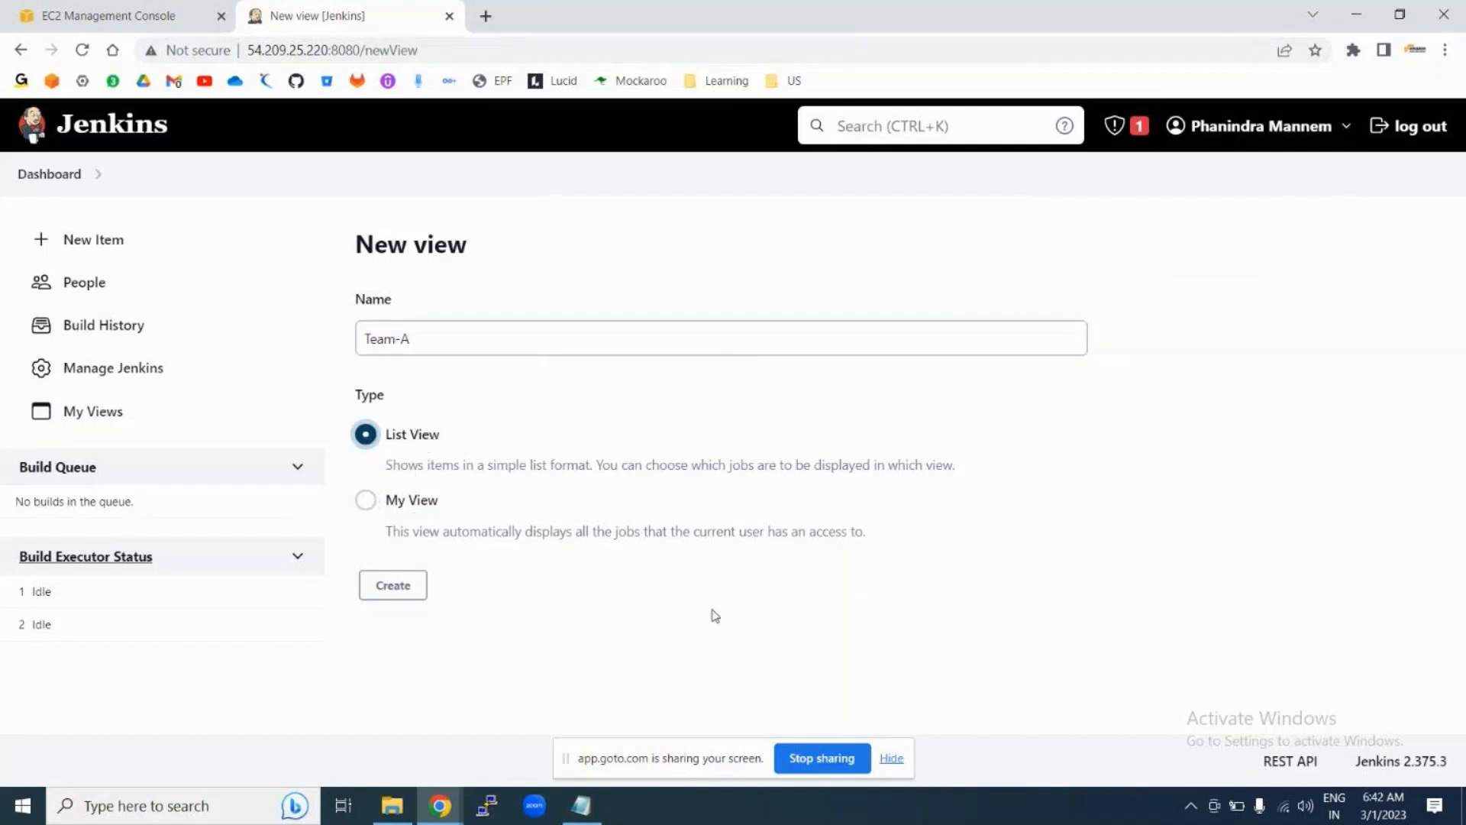
click(394, 586)
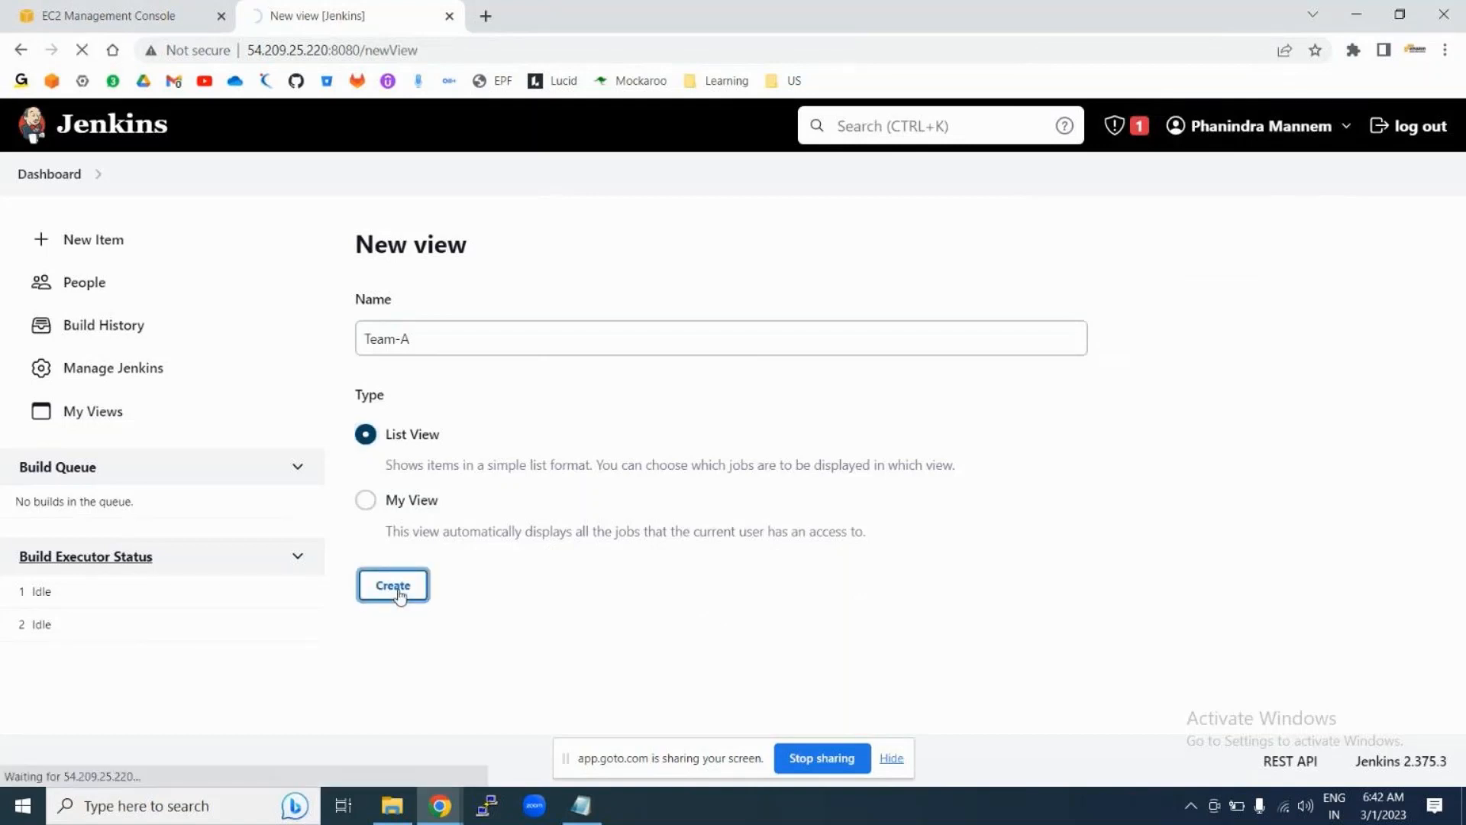
Step: Include only Job1 in Team-A, apply, and open the Team-A view from the Dashboard
scroll(637, 541, down, 2)
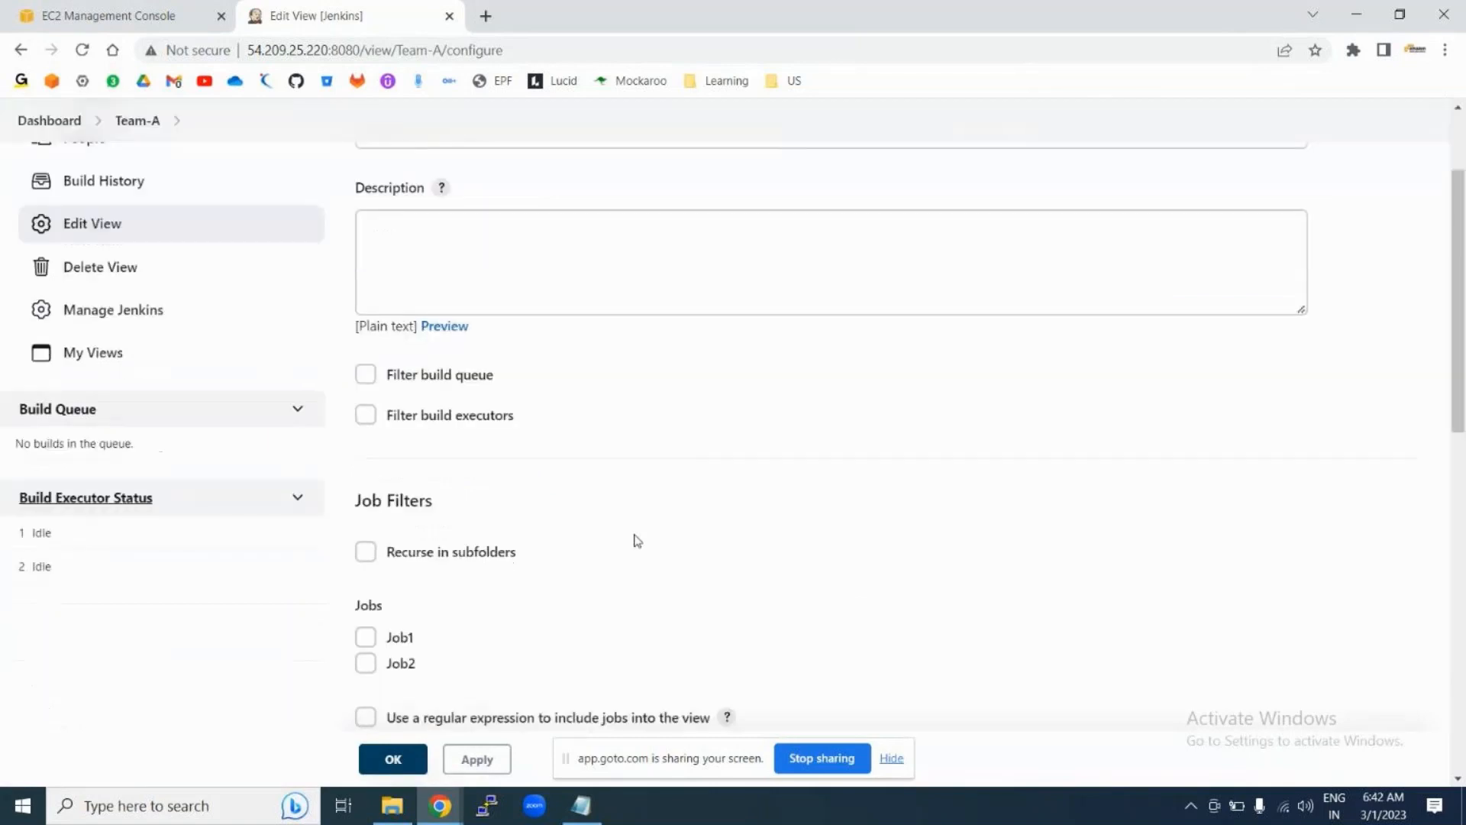
scroll(636, 540, down, 3)
scroll(635, 534, up, 3)
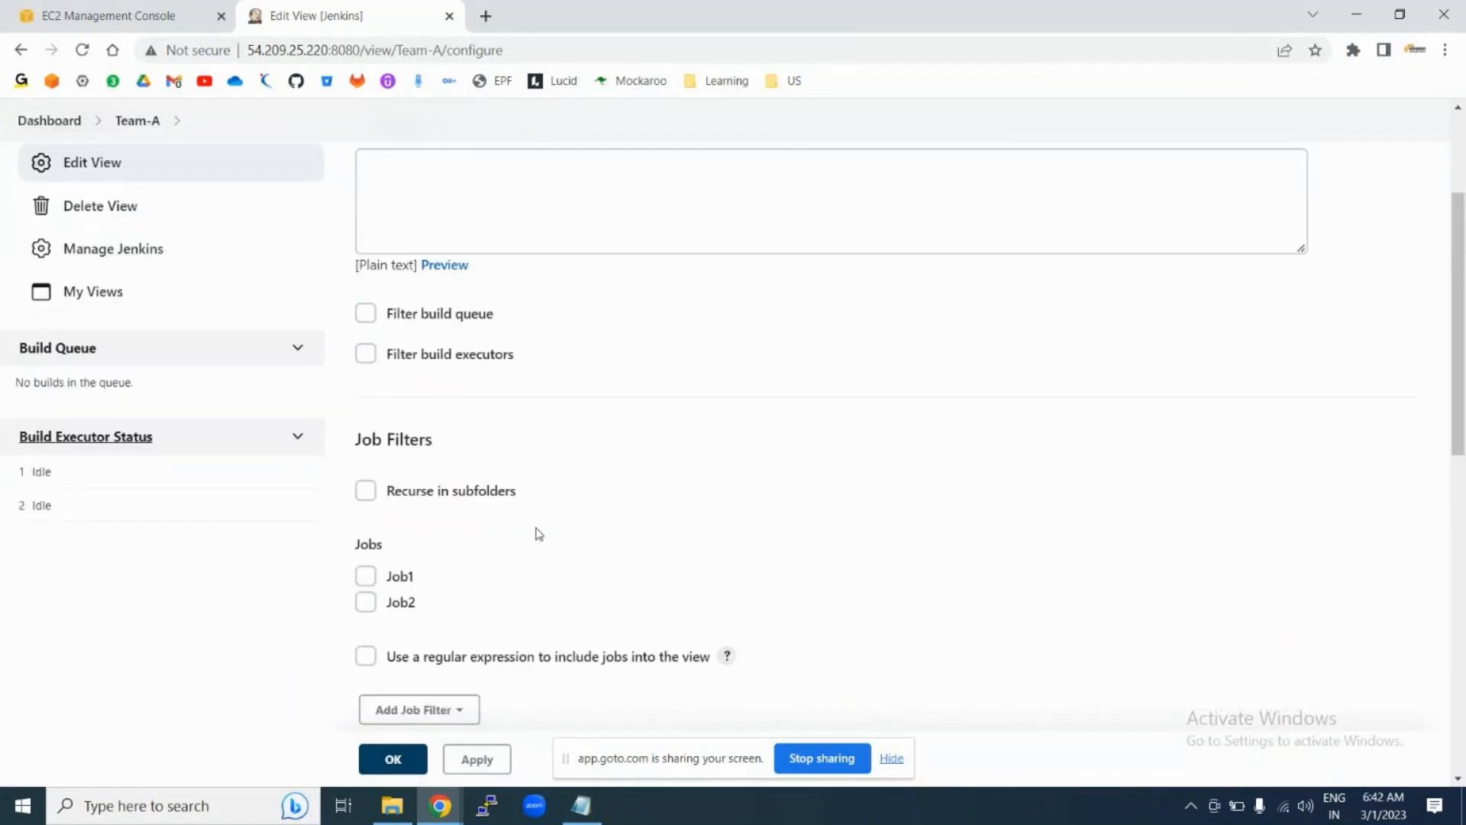
scroll(539, 534, down, 3)
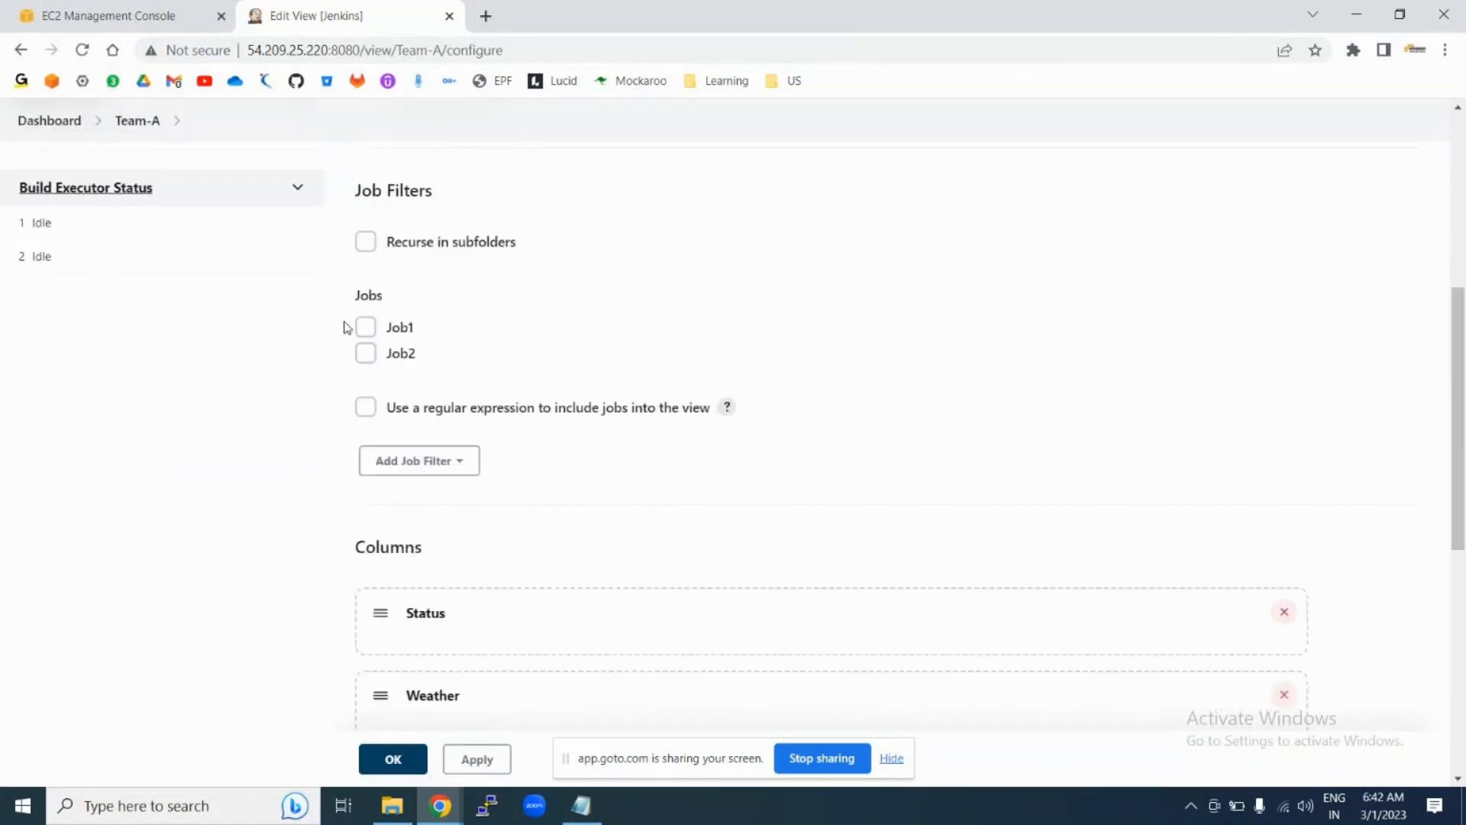
click(365, 327)
scroll(508, 321, up, 5)
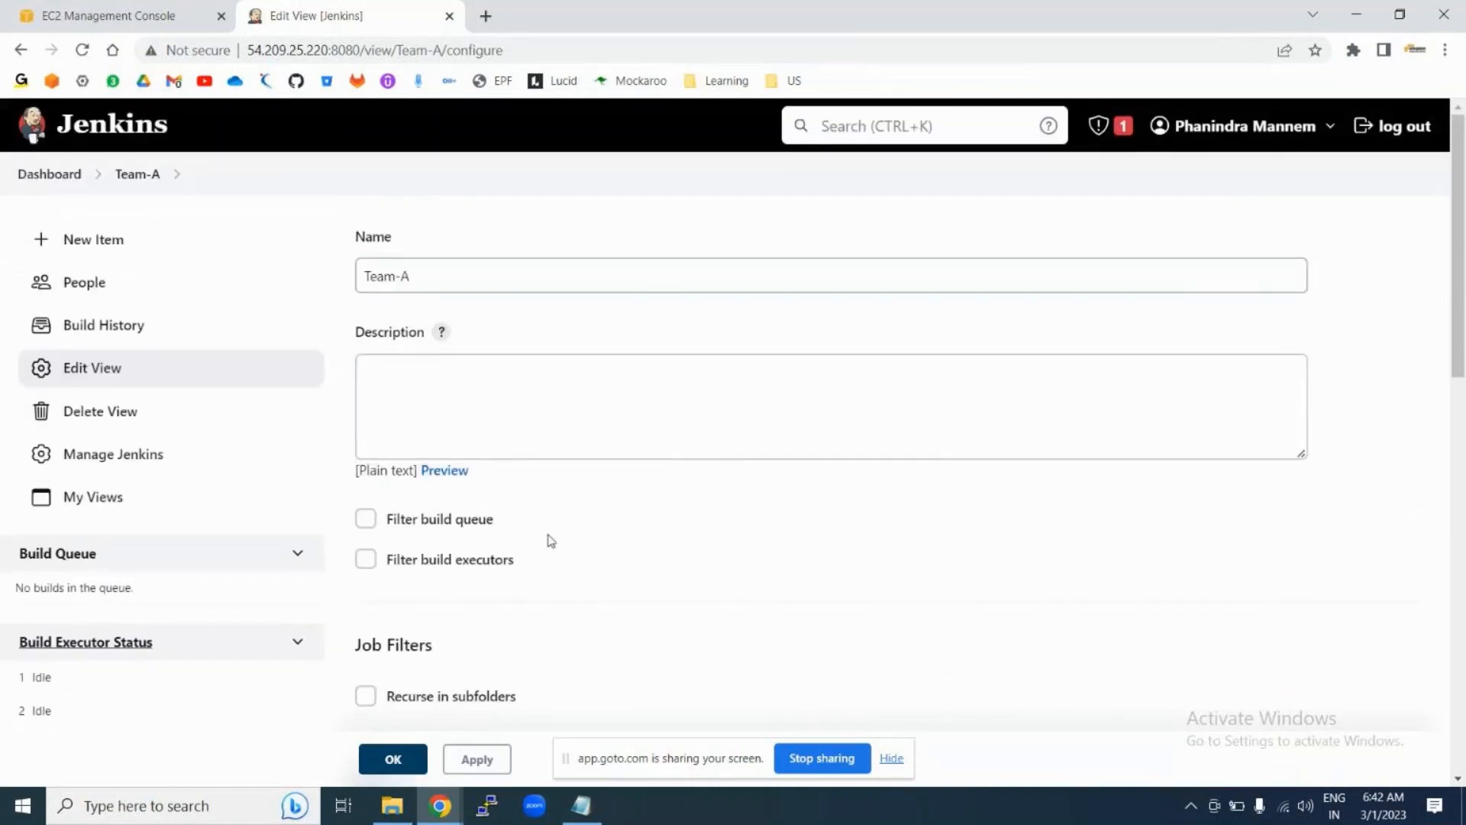
scroll(547, 540, down, 9)
click(474, 759)
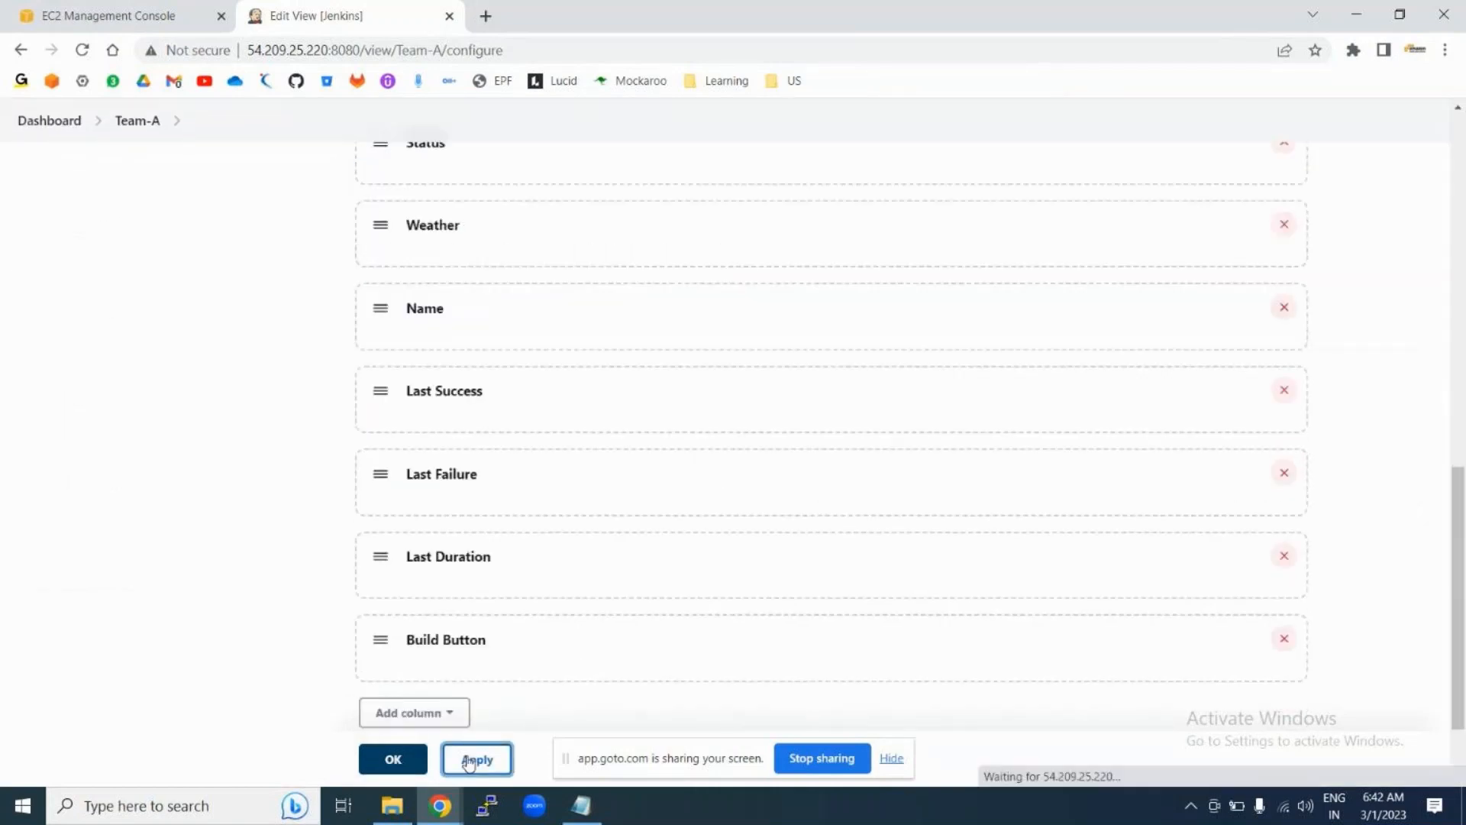
click(32, 126)
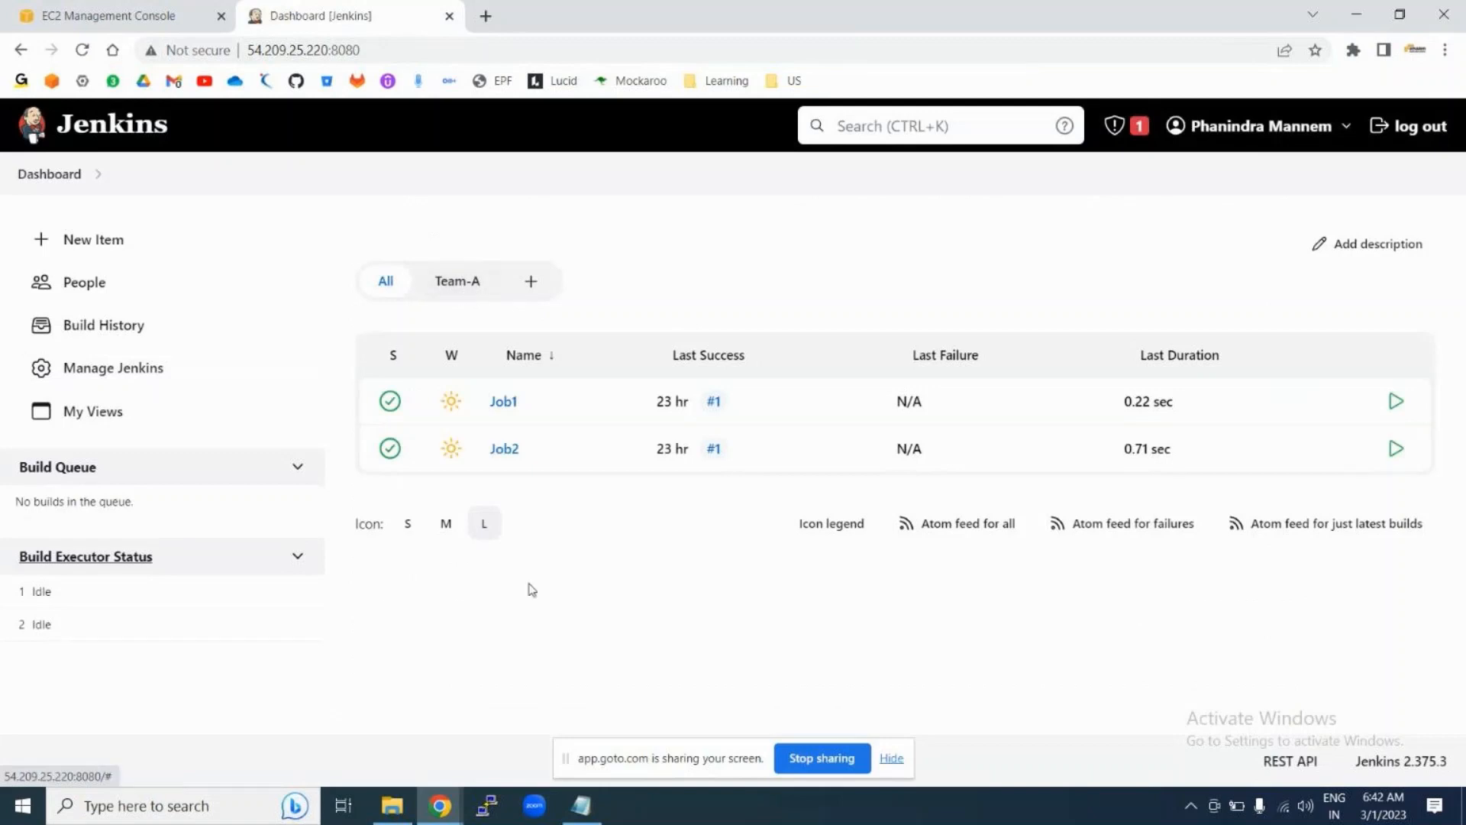
click(450, 290)
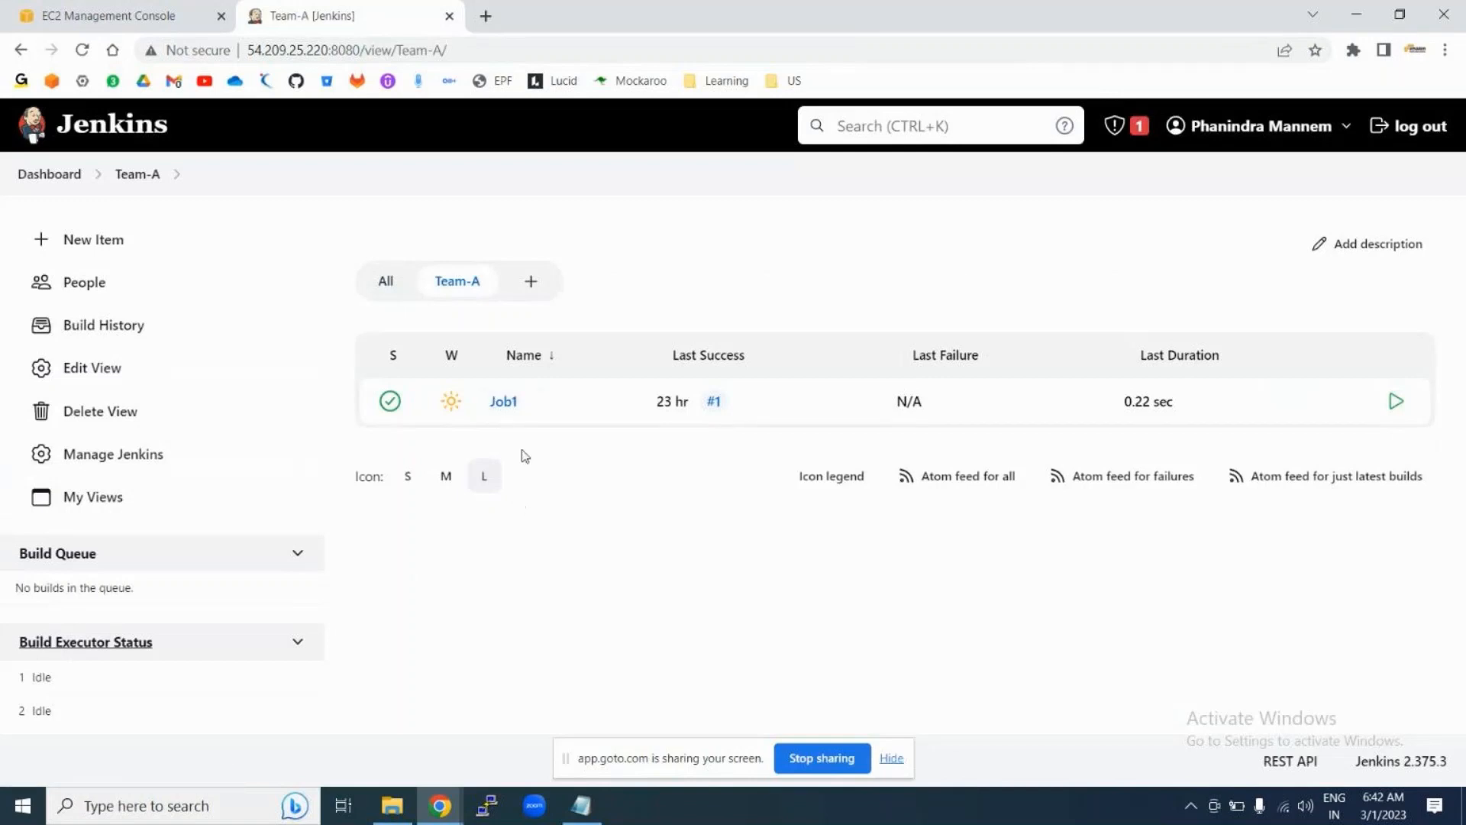
Step: Create a My View named Team-B, which shows Job1 and Job2
click(532, 284)
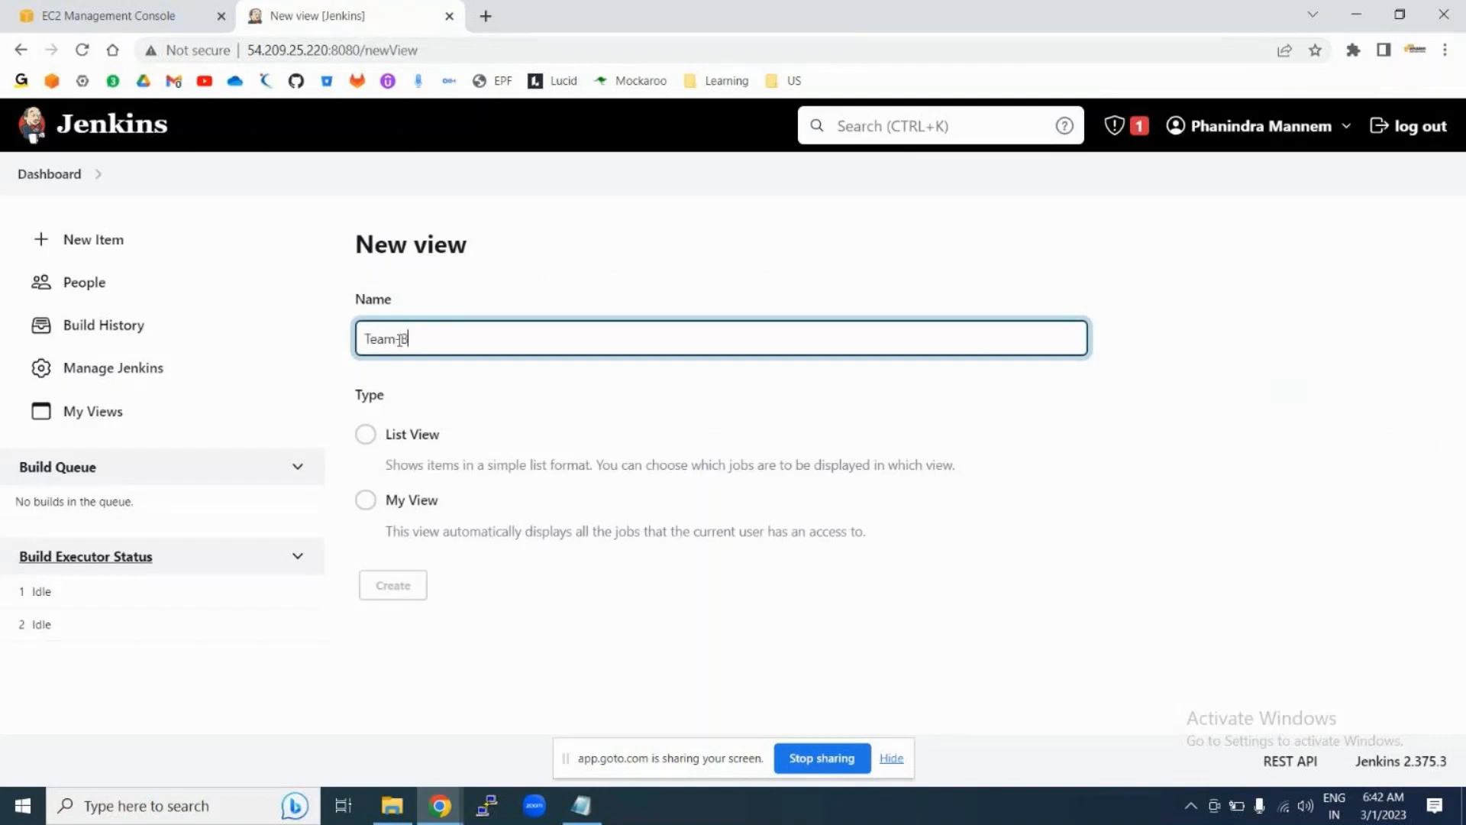
text(Team-B)
click(365, 500)
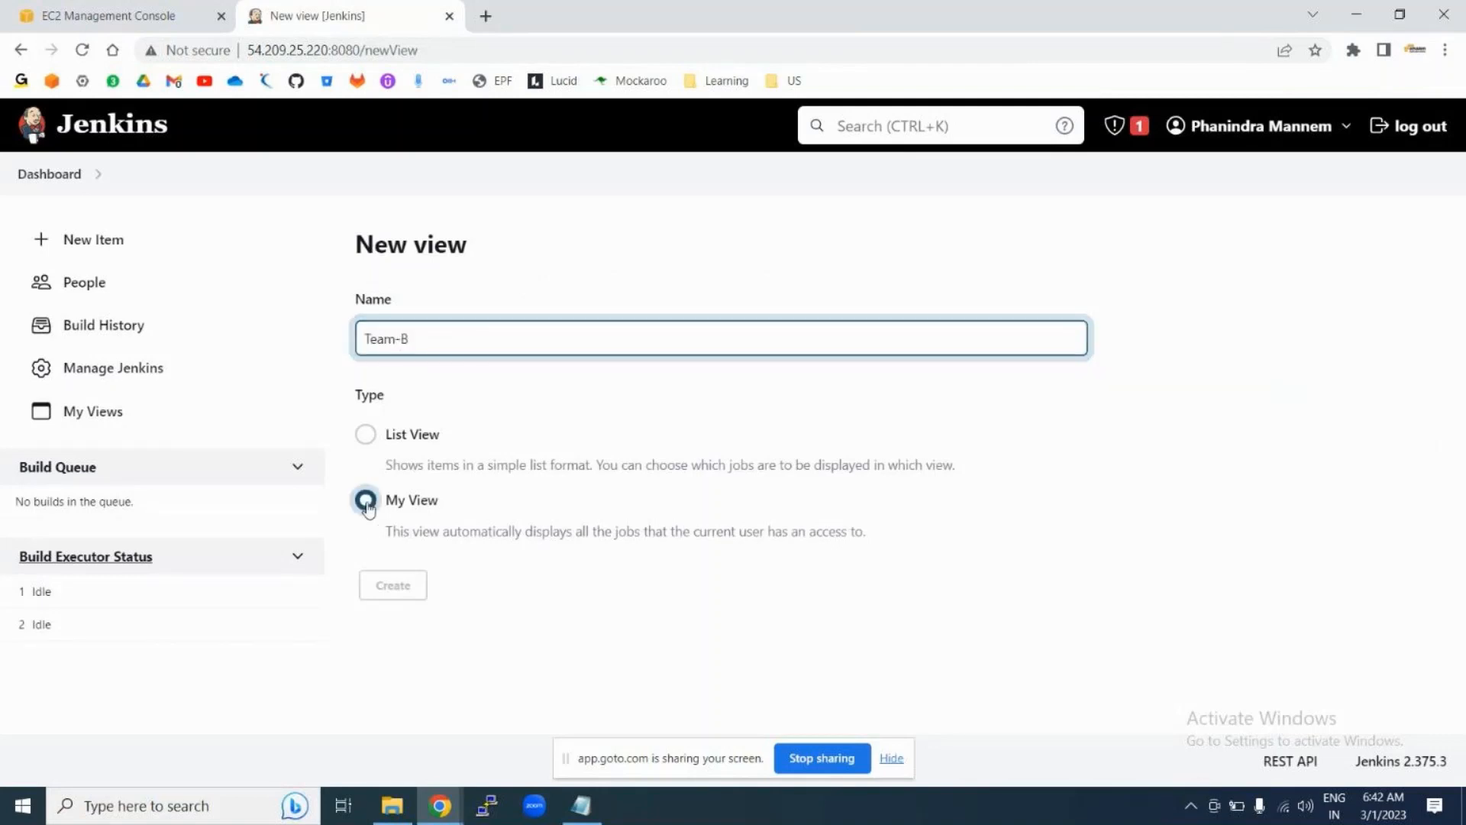
click(392, 592)
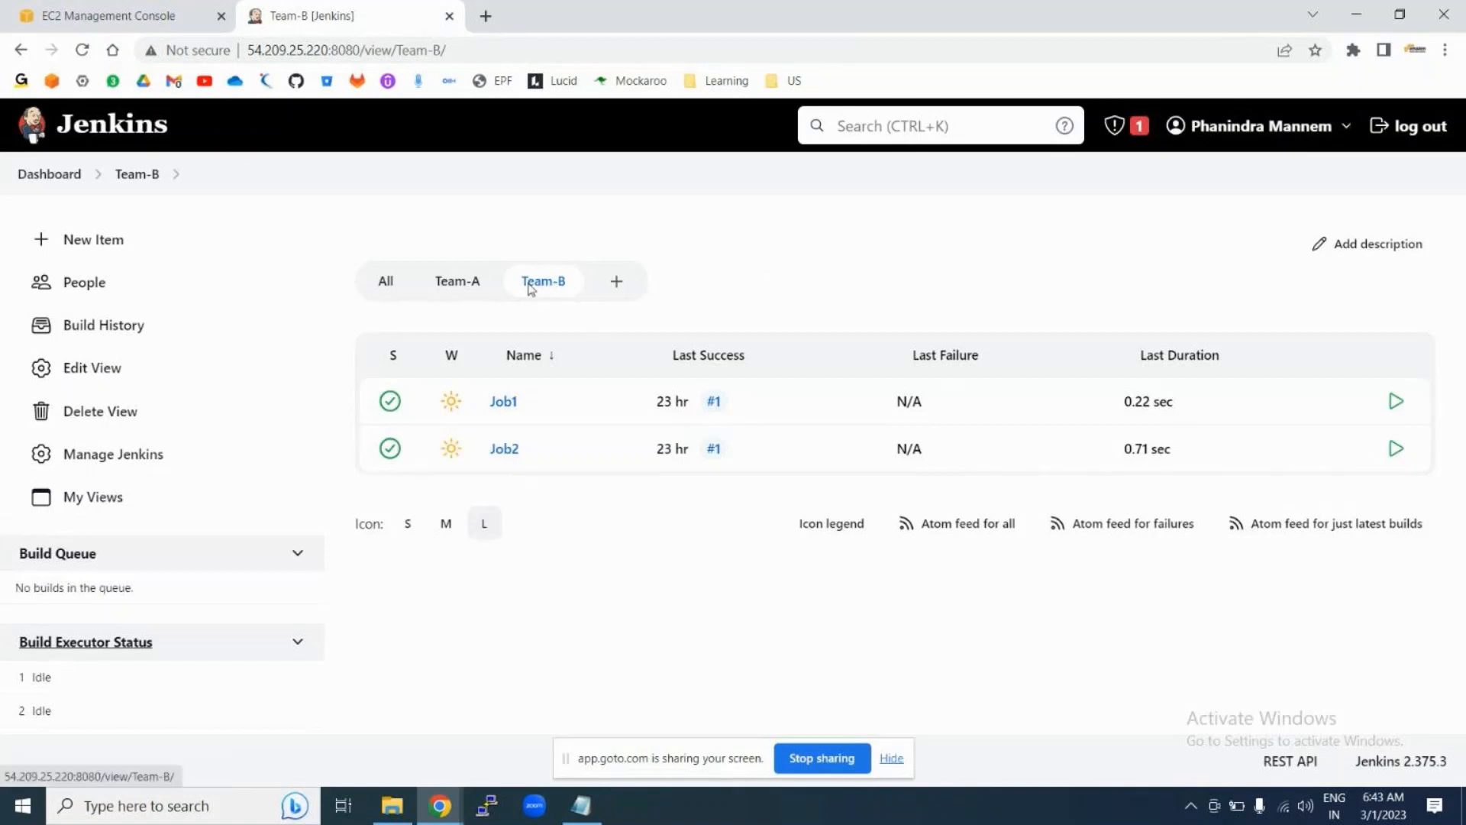
click(386, 287)
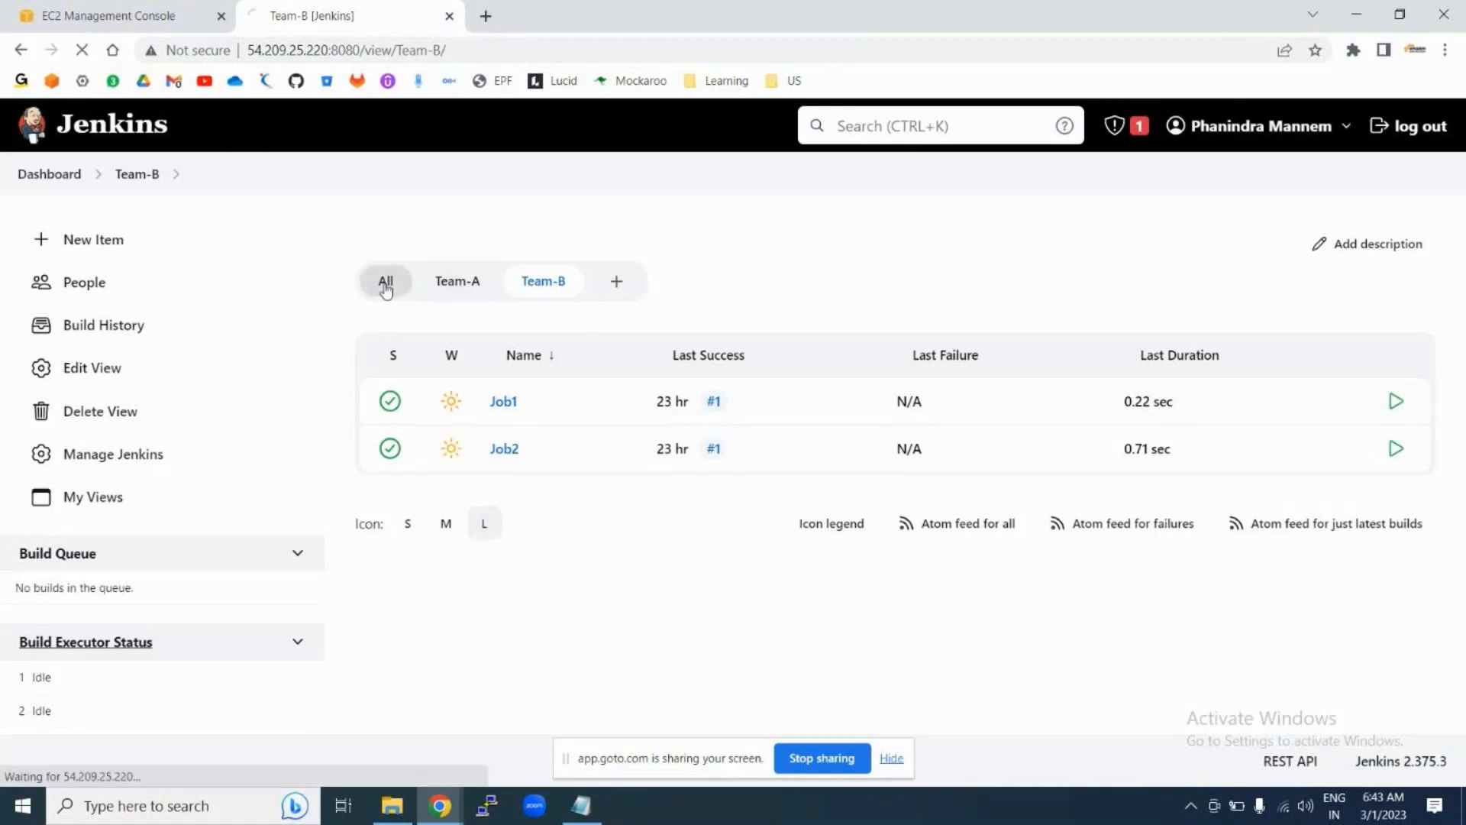
click(450, 284)
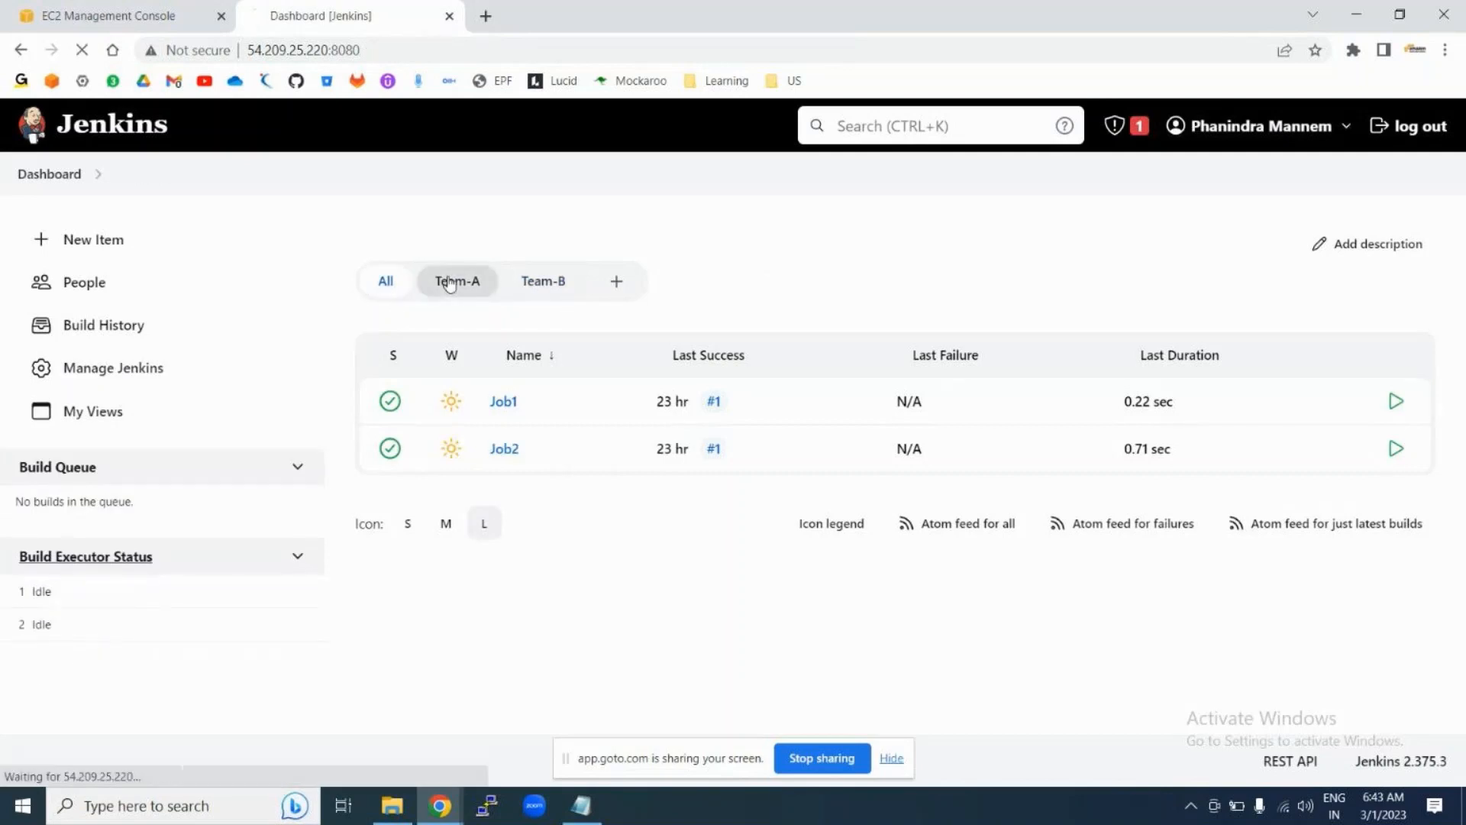
click(550, 288)
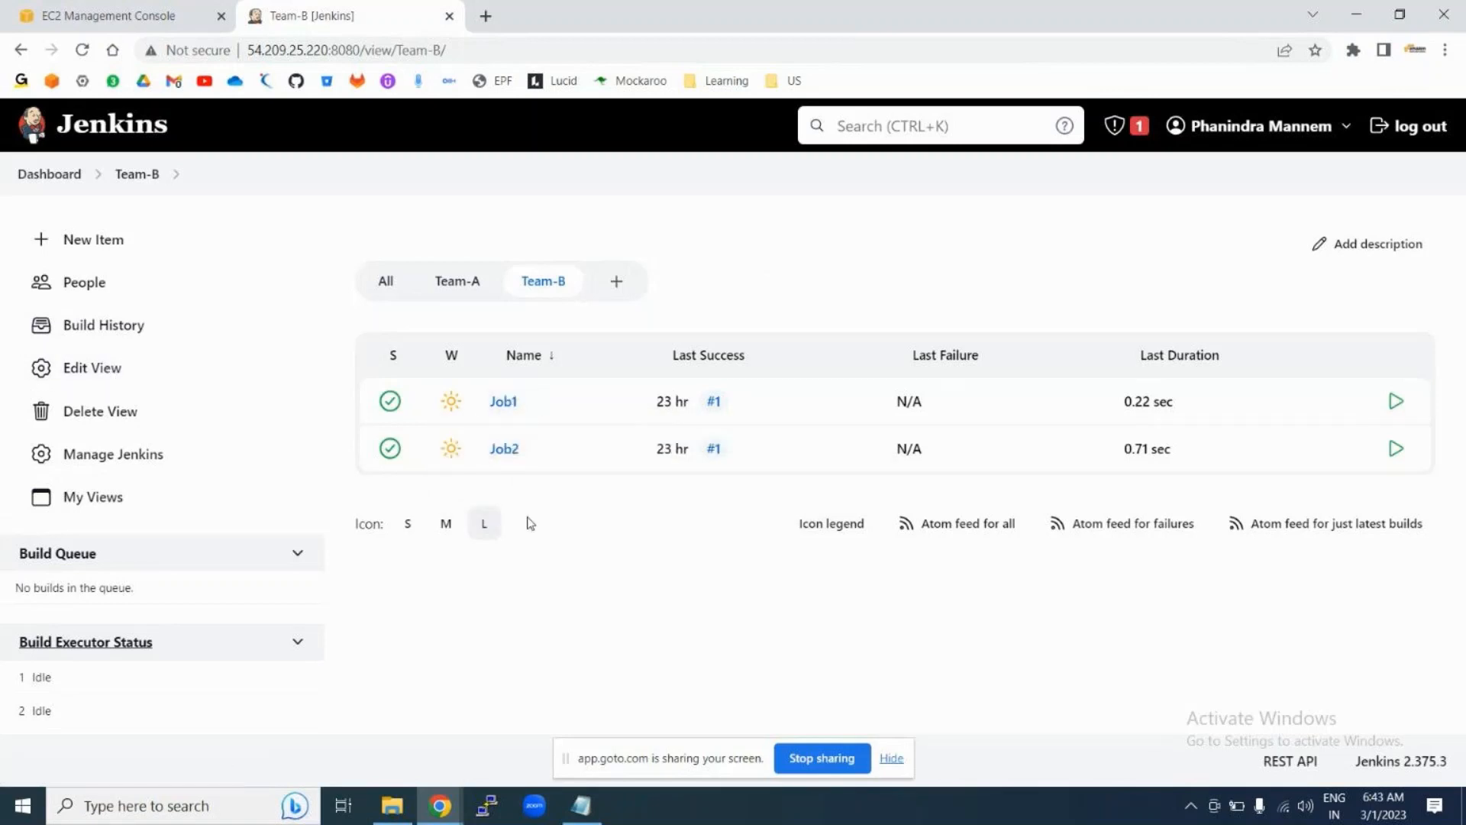
Step: Look over Team-B's Edit View settings without changing anything, then return to the Team-A view
click(105, 369)
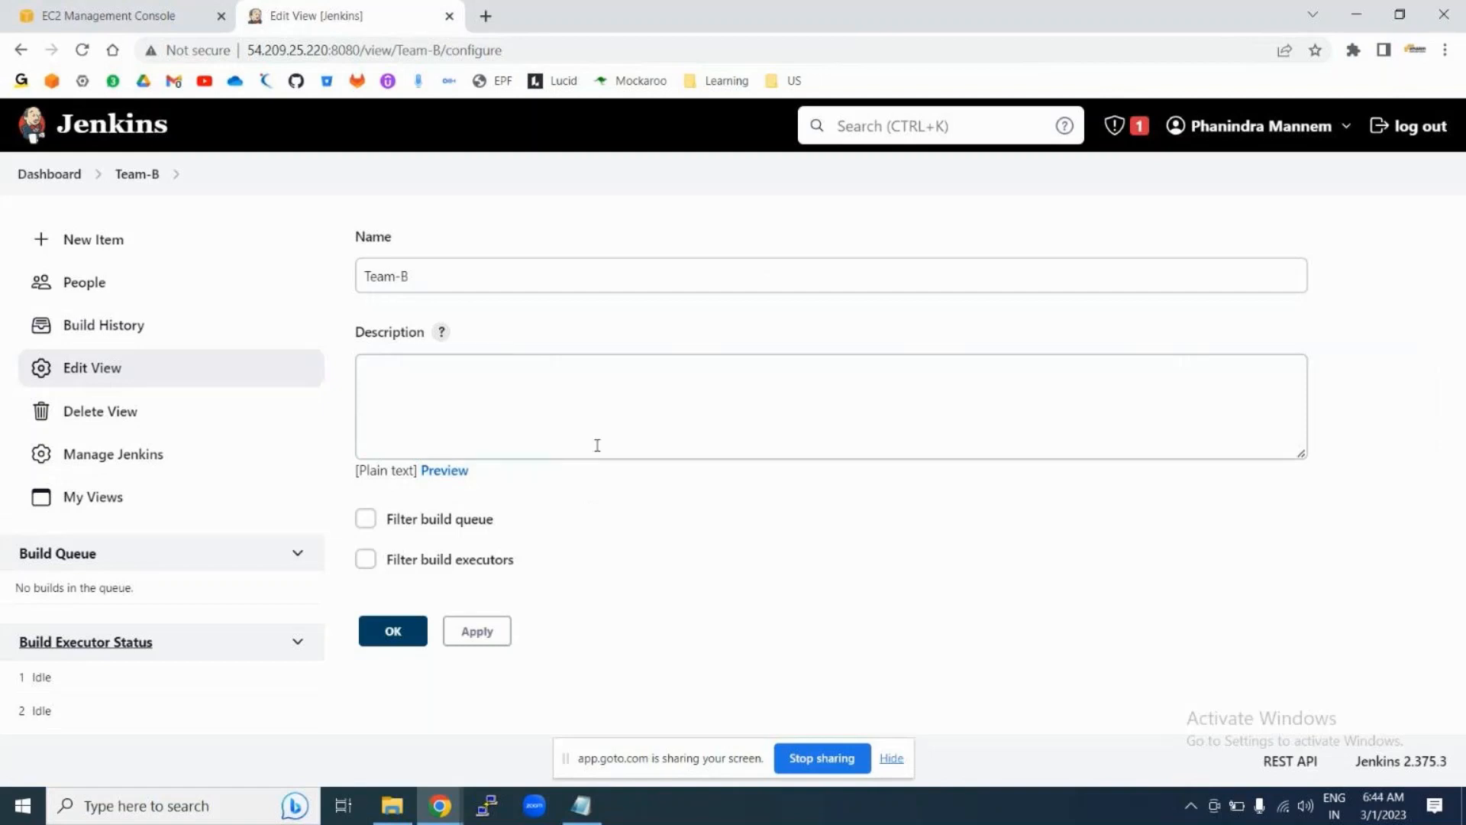
click(531, 422)
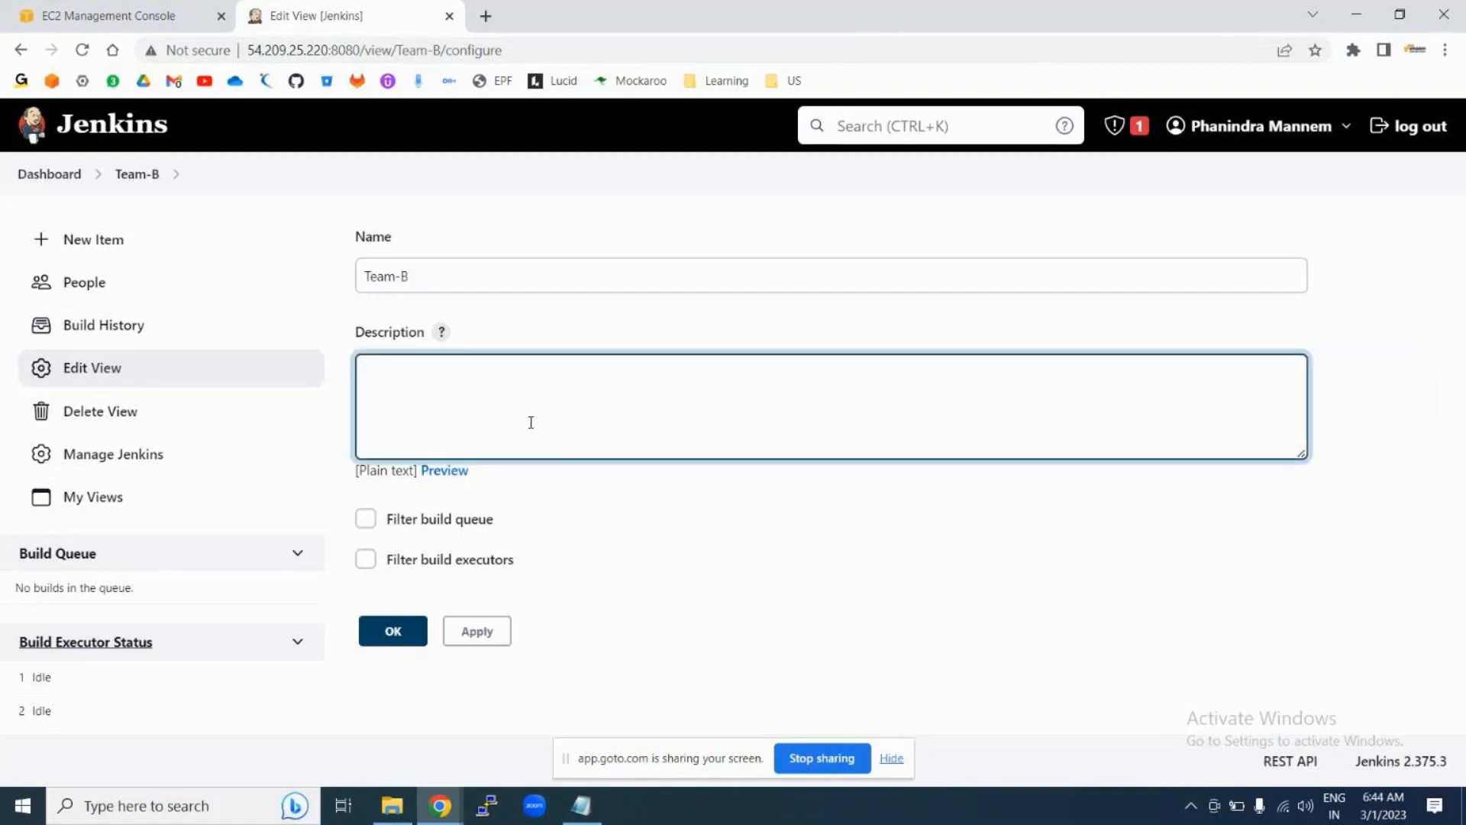
click(435, 275)
click(475, 451)
click(42, 177)
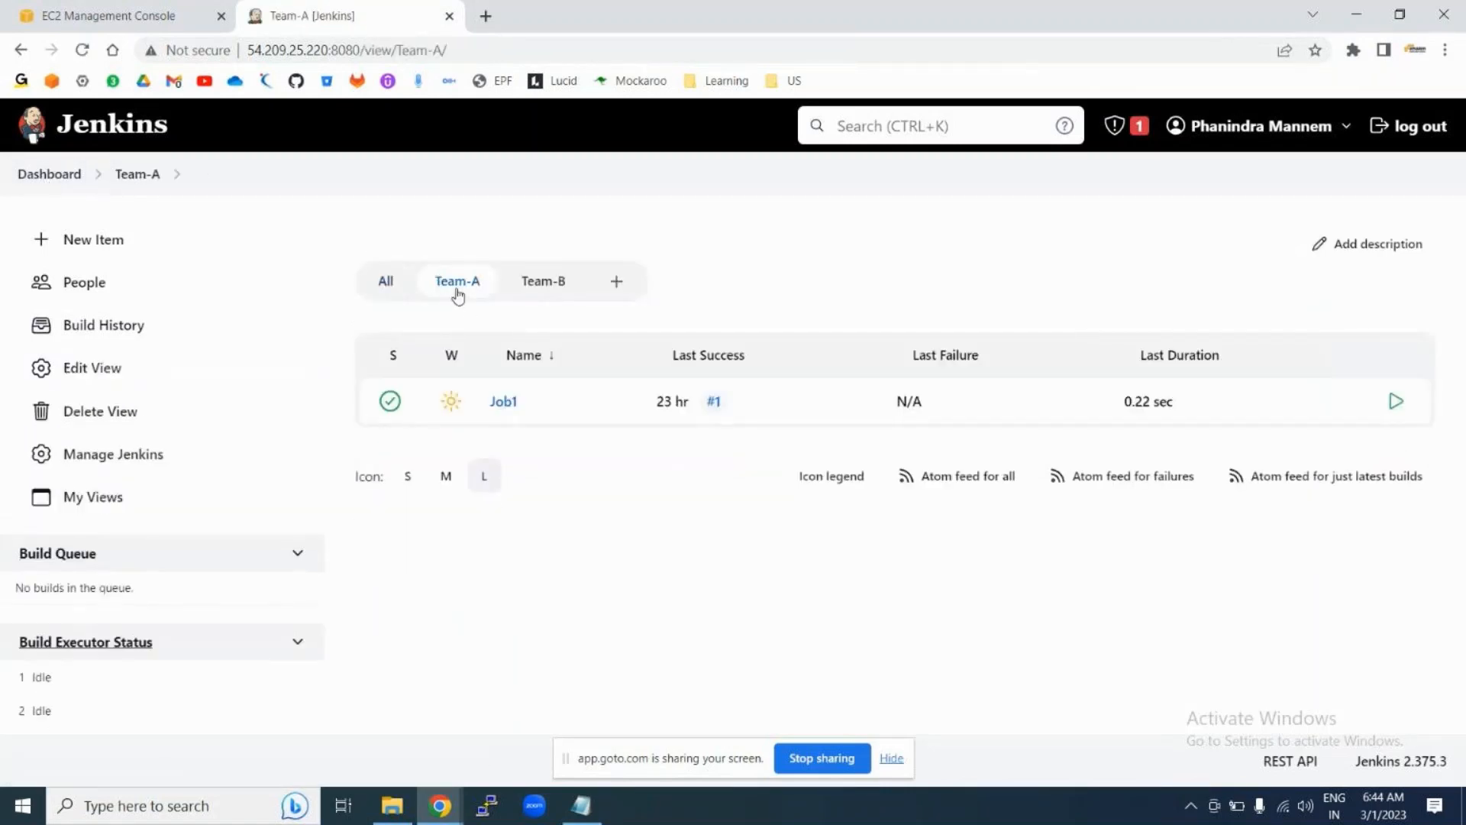
Step: Untick Job1 in Team-A's settings, apply, and reopen the now-empty Team-A view
click(111, 369)
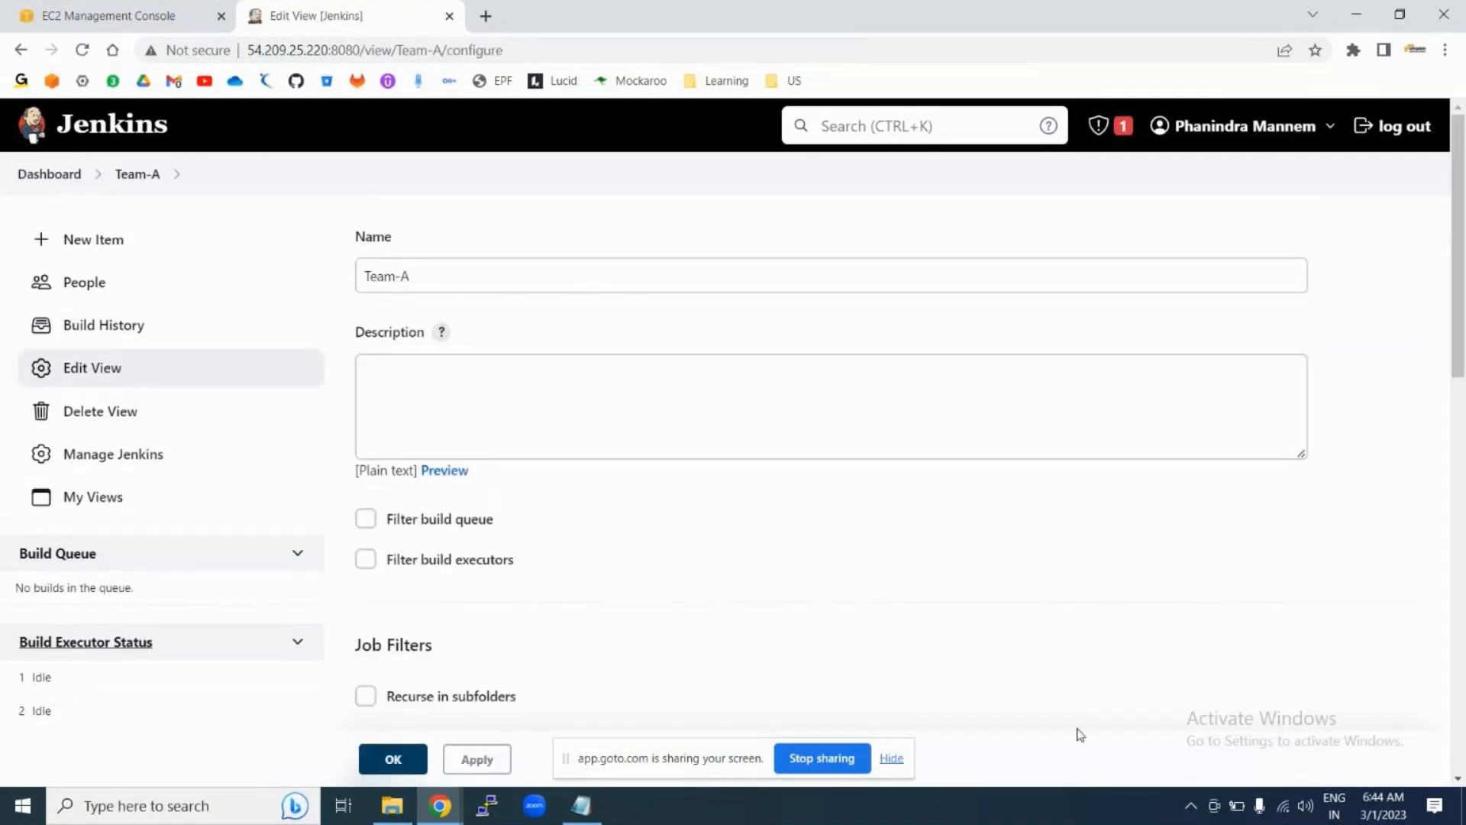
scroll(824, 500, down, 5)
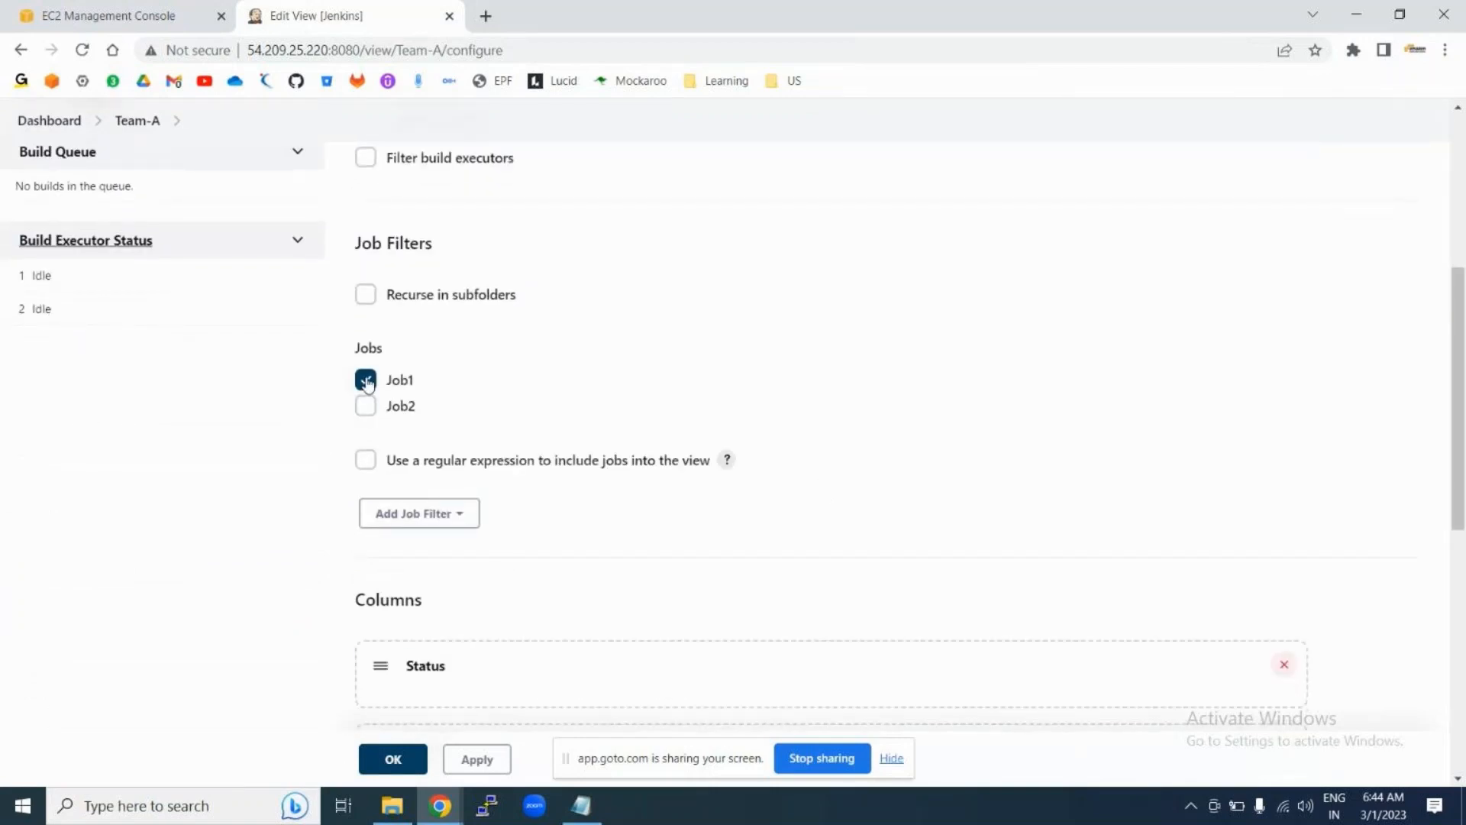
click(367, 383)
click(489, 760)
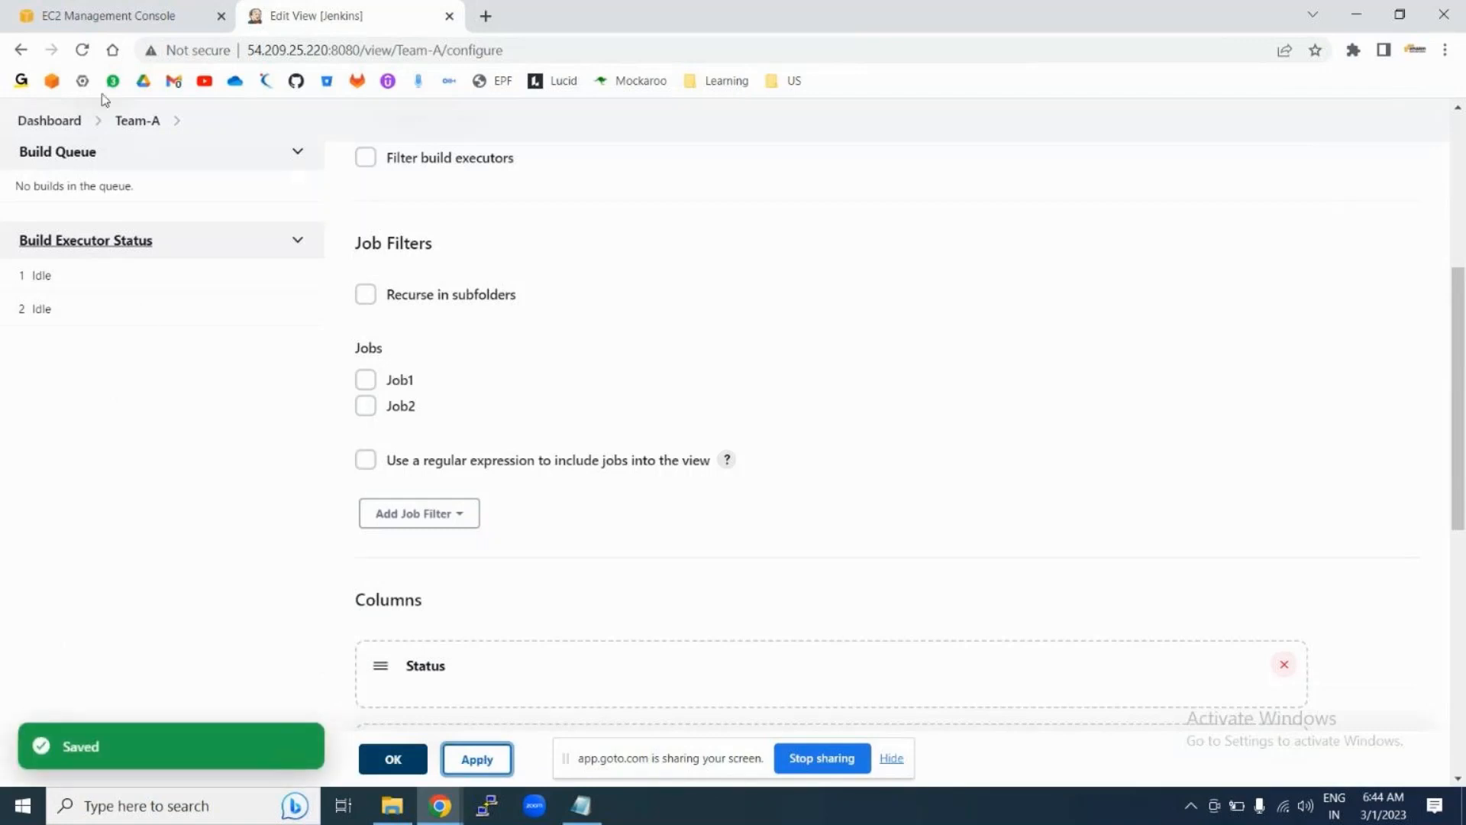
click(47, 119)
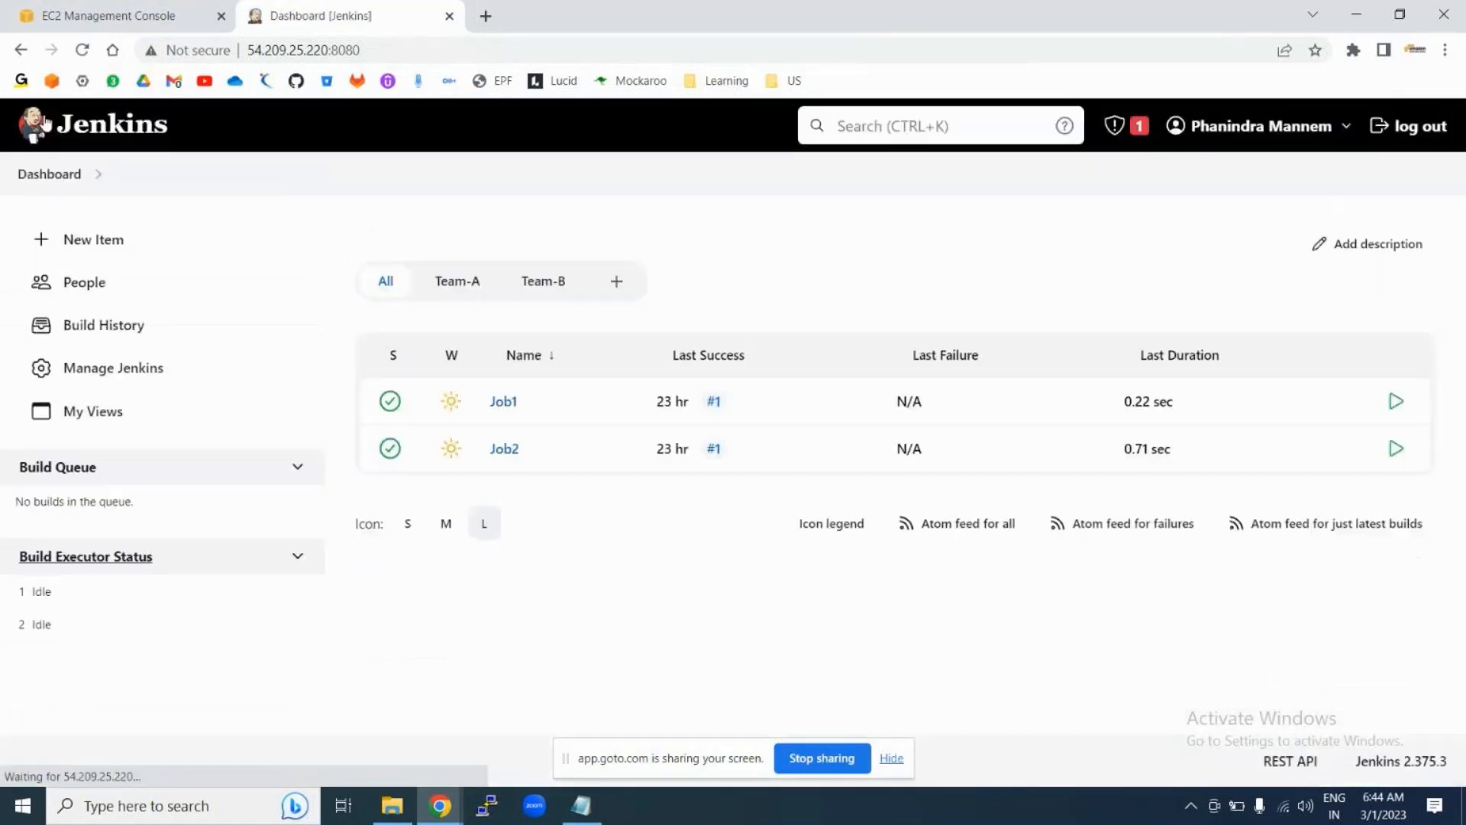
click(448, 294)
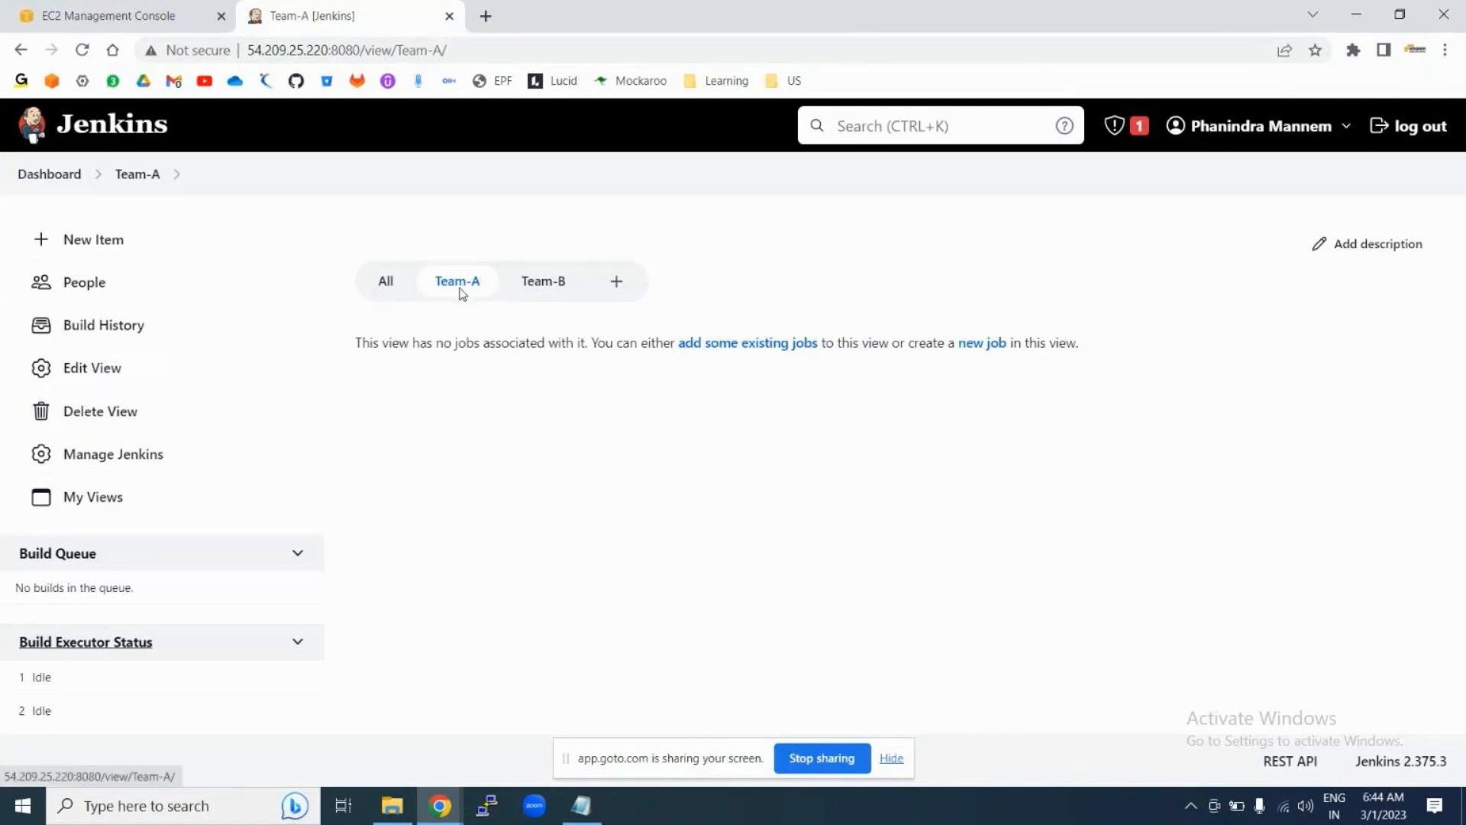
Step: Delete the Team-A view, confirming with Yes
click(112, 418)
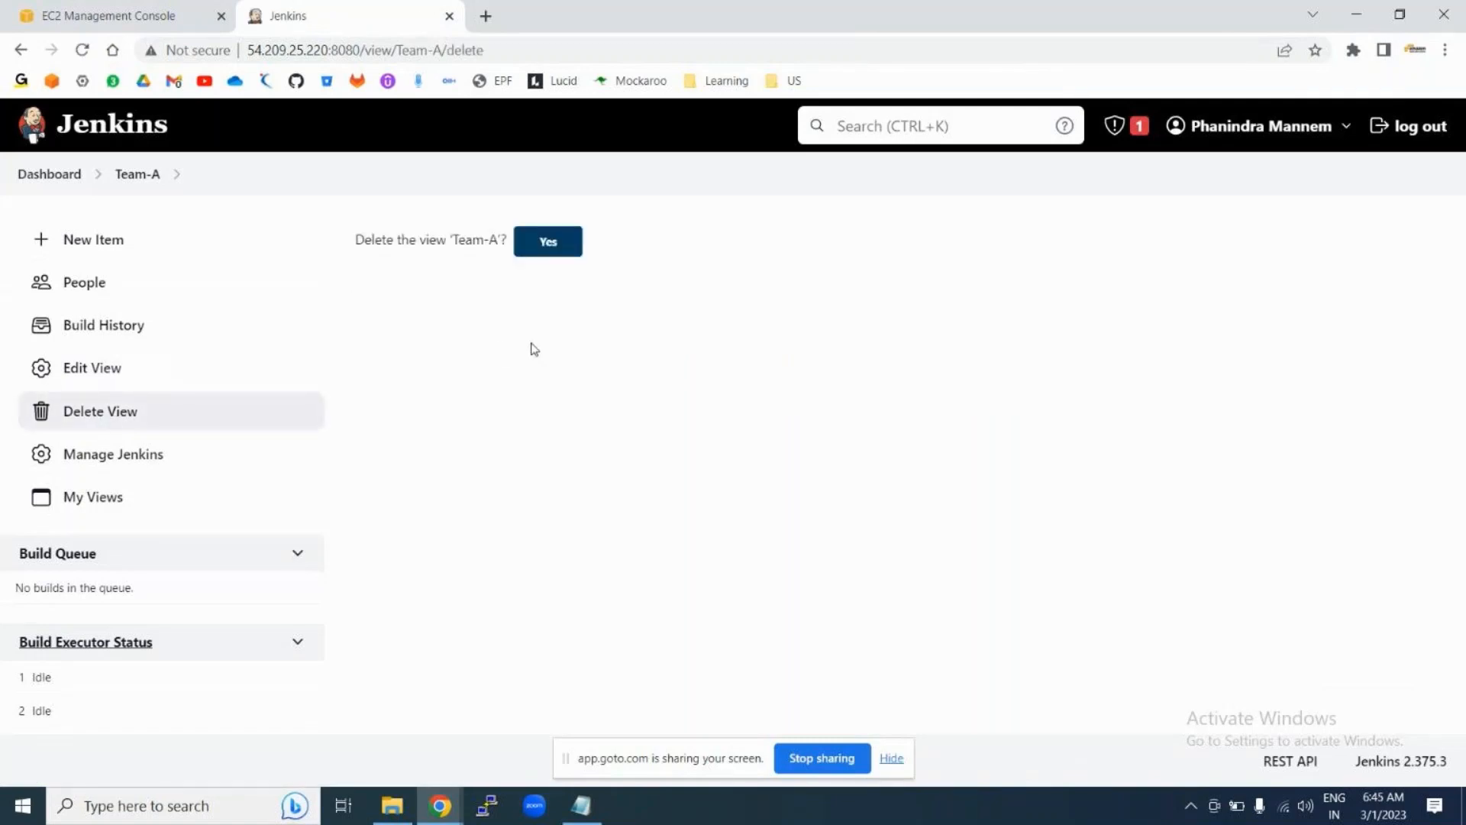
drag(363, 244, 508, 231)
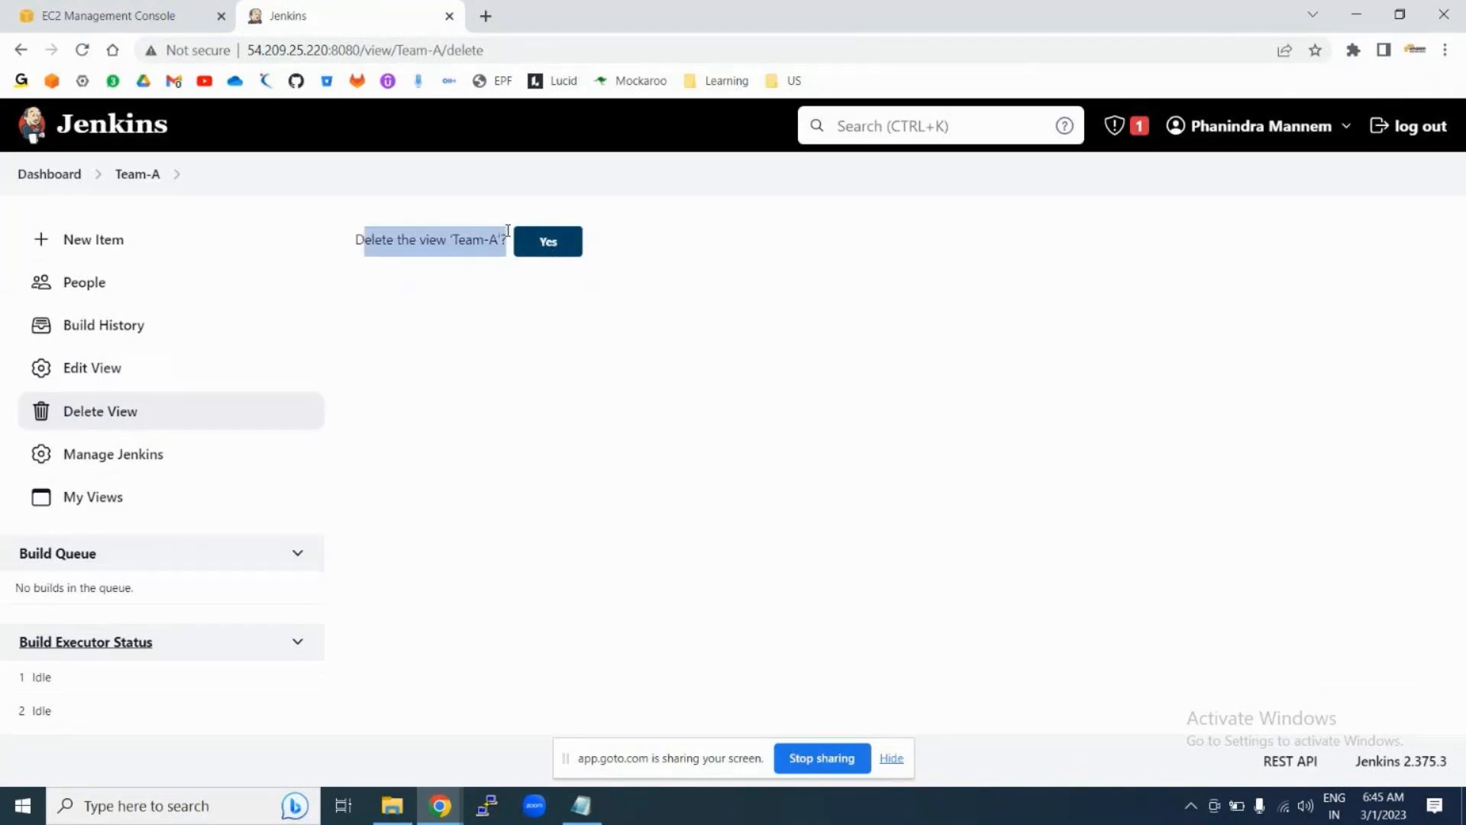
click(495, 339)
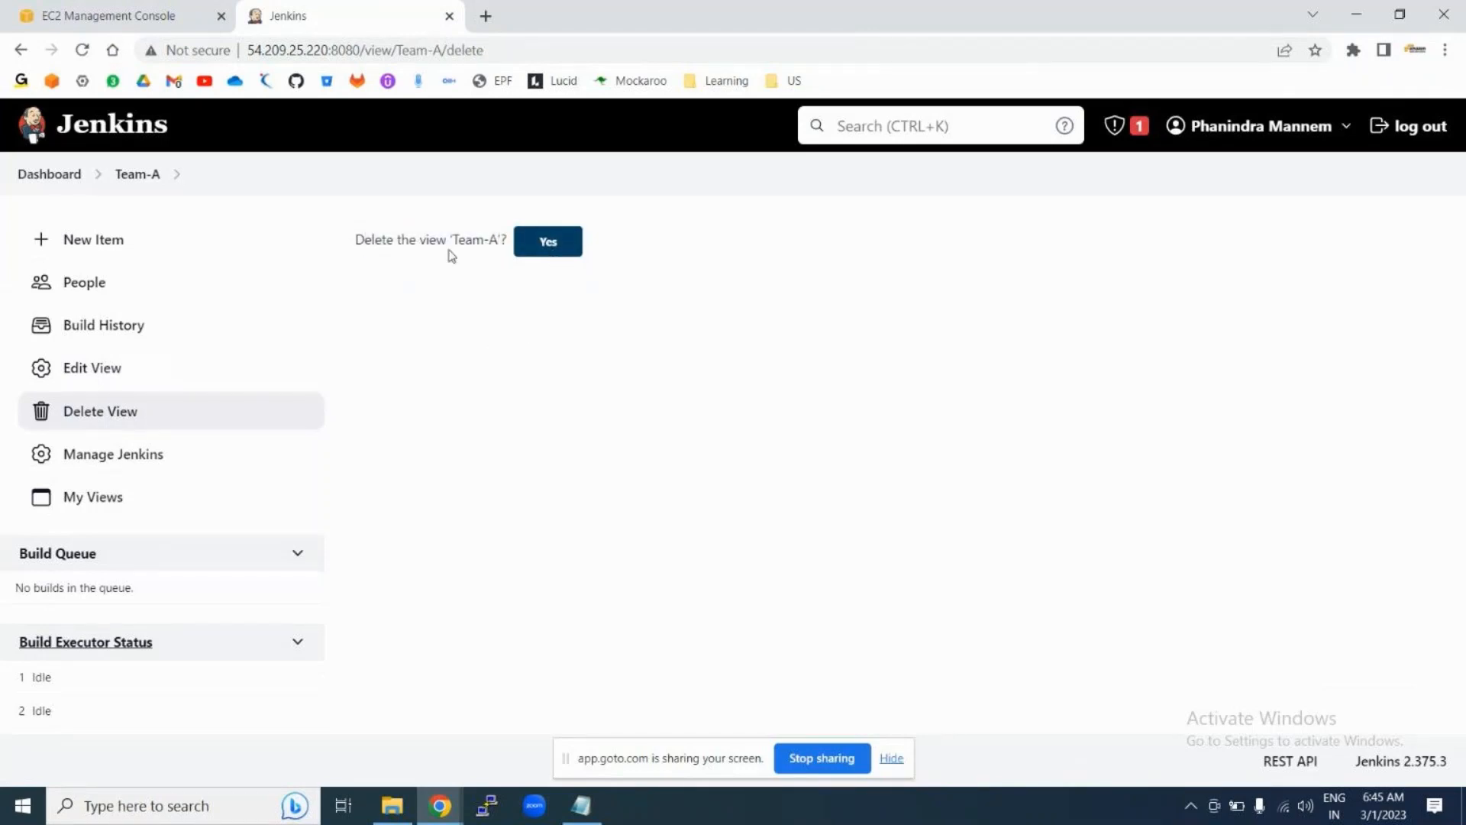
click(550, 243)
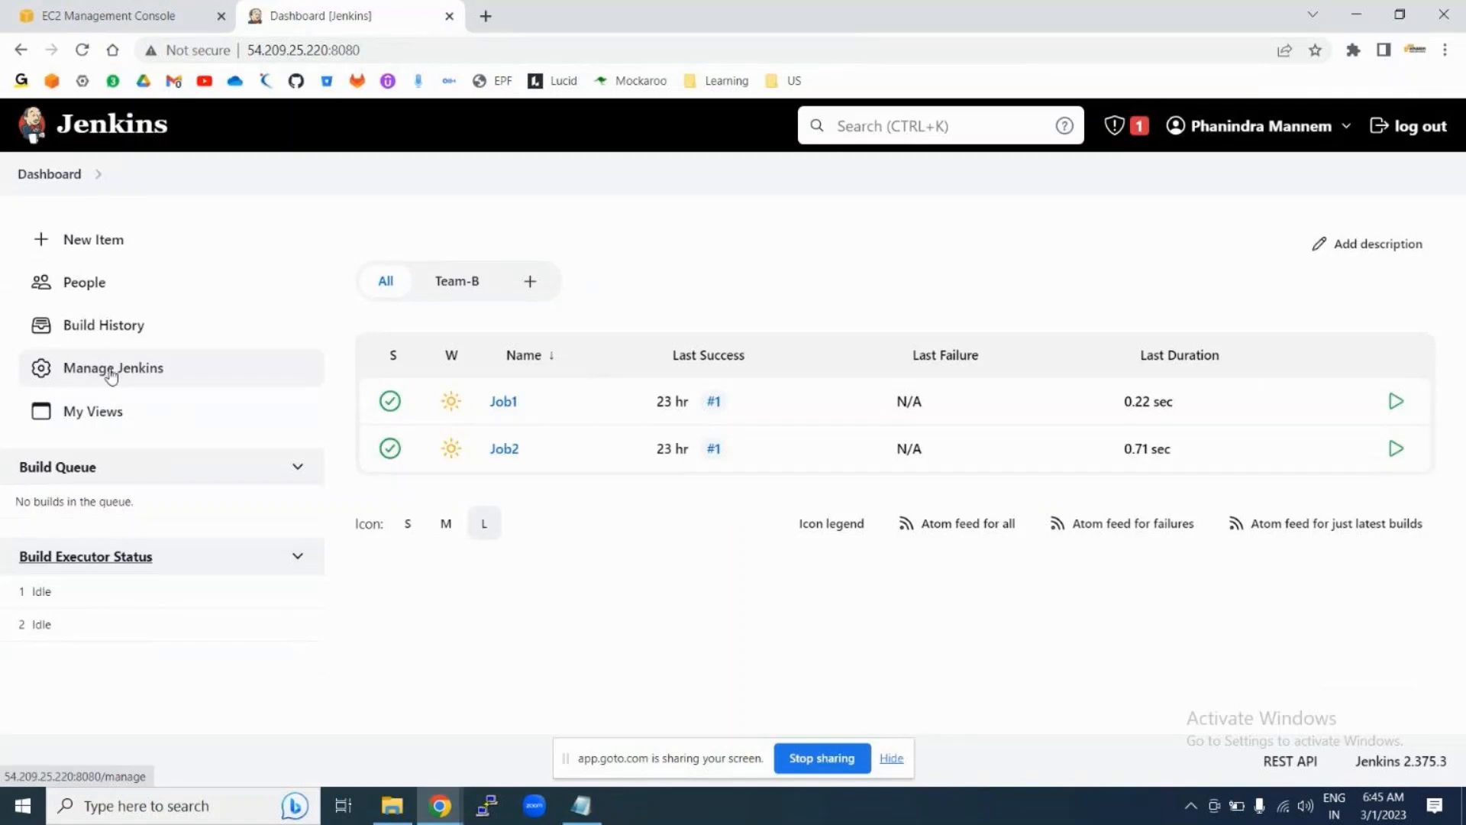
Step: Go to Manage Jenkins and open Manage Plugins, which shows no updates available
click(126, 372)
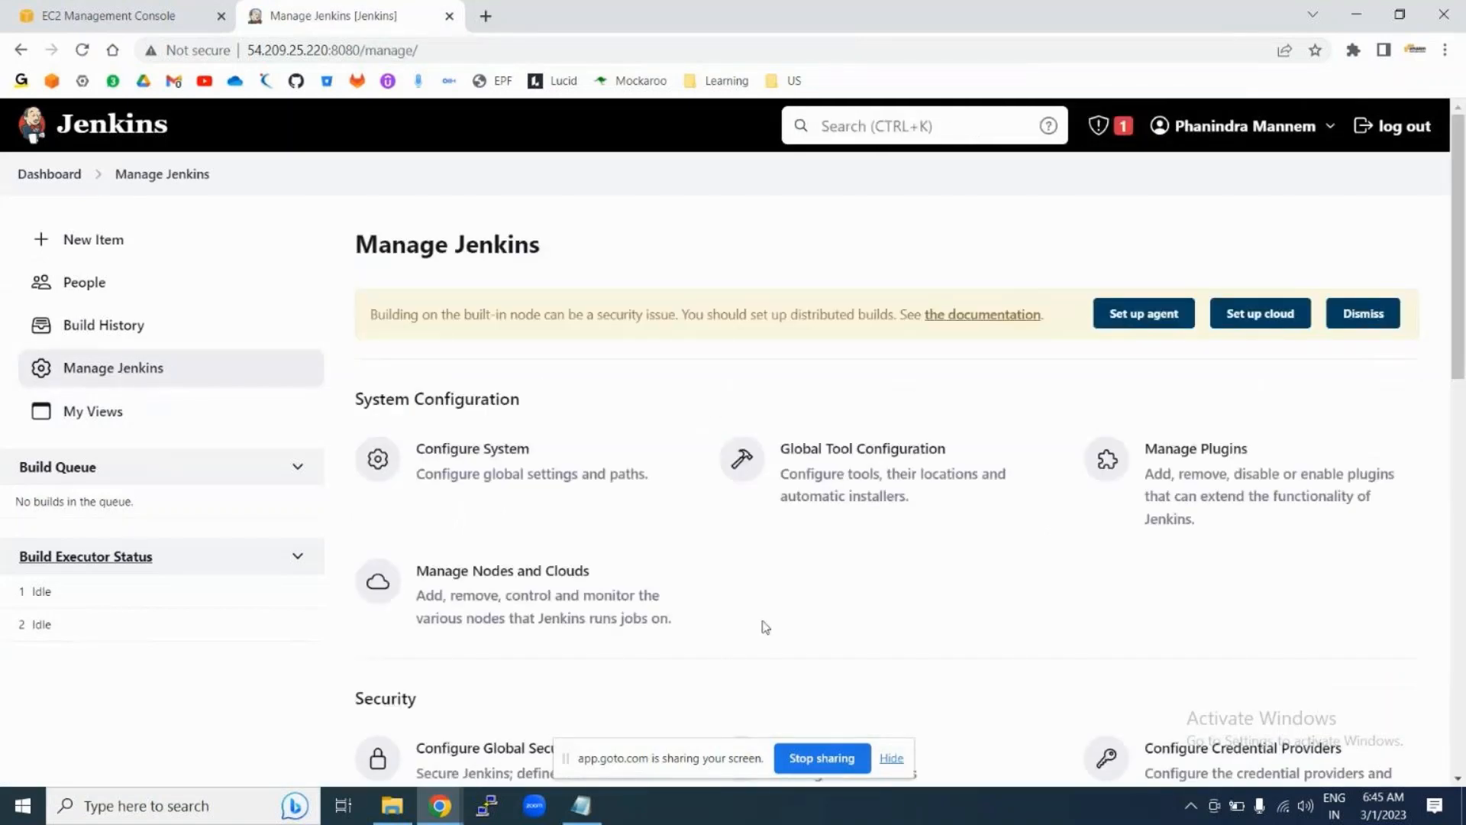
scroll(870, 612, down, 12)
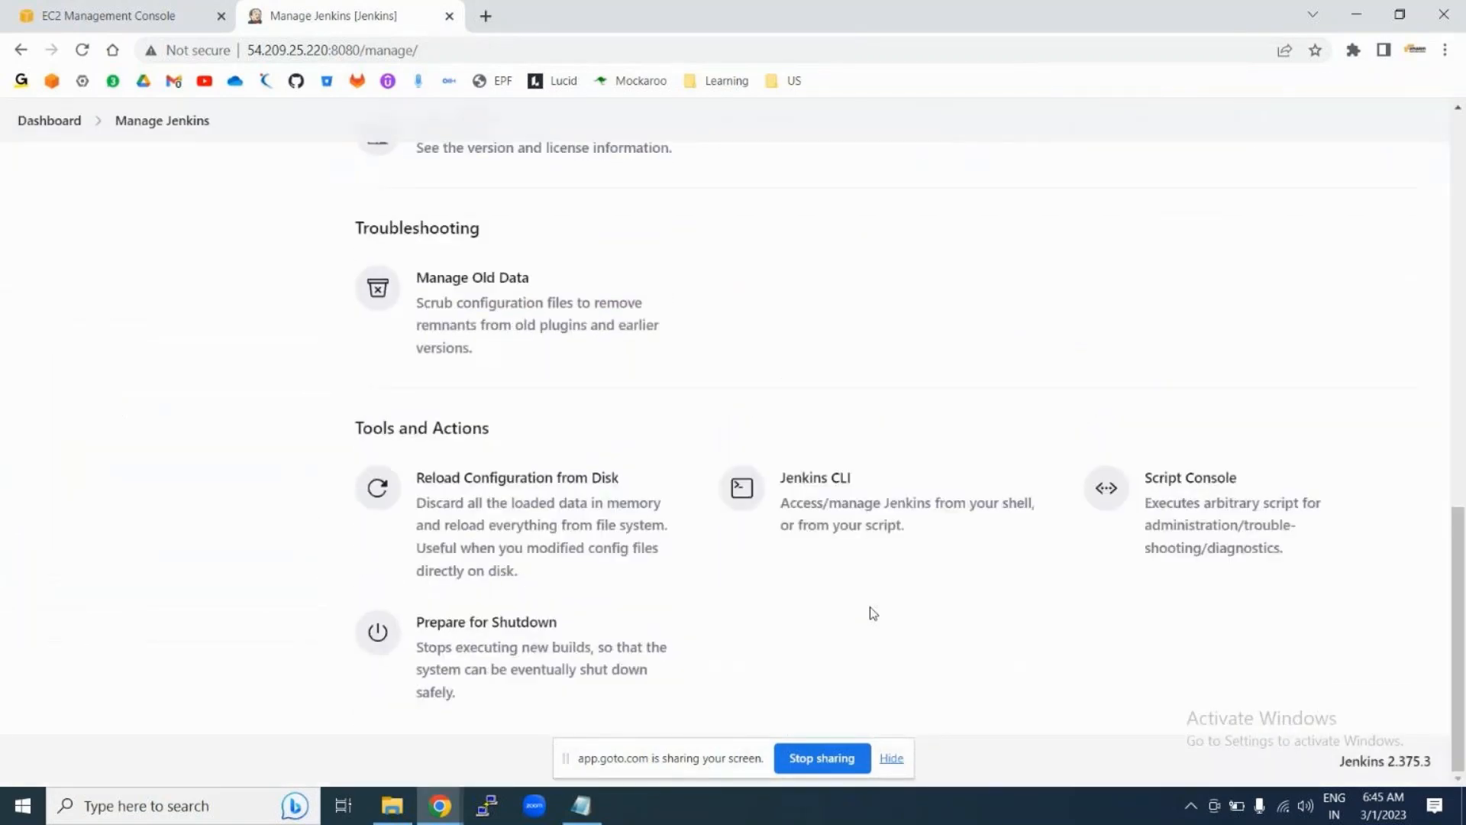
scroll(873, 613, up, 12)
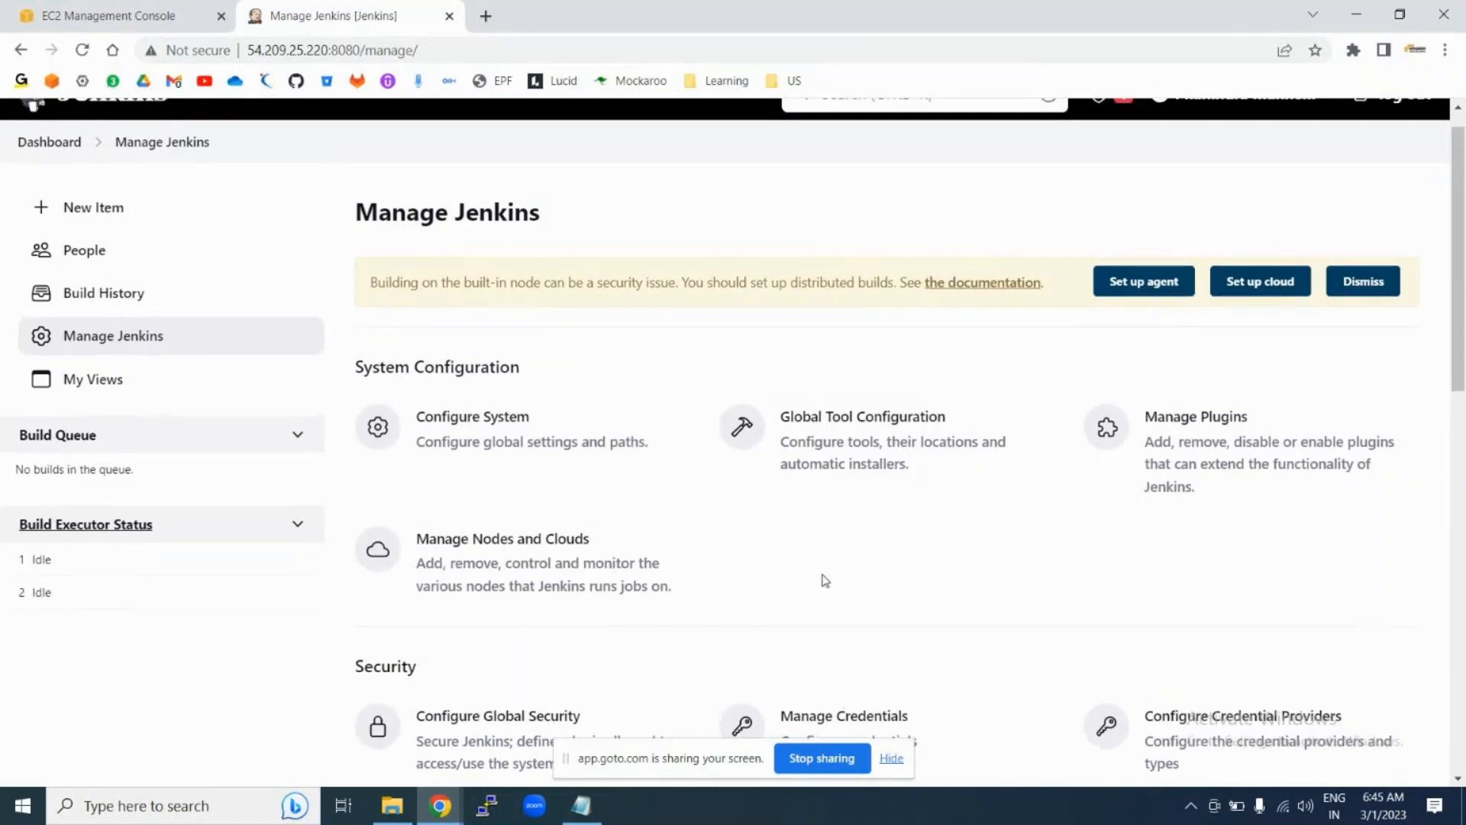
scroll(824, 581, up, 1)
scroll(825, 580, down, 2)
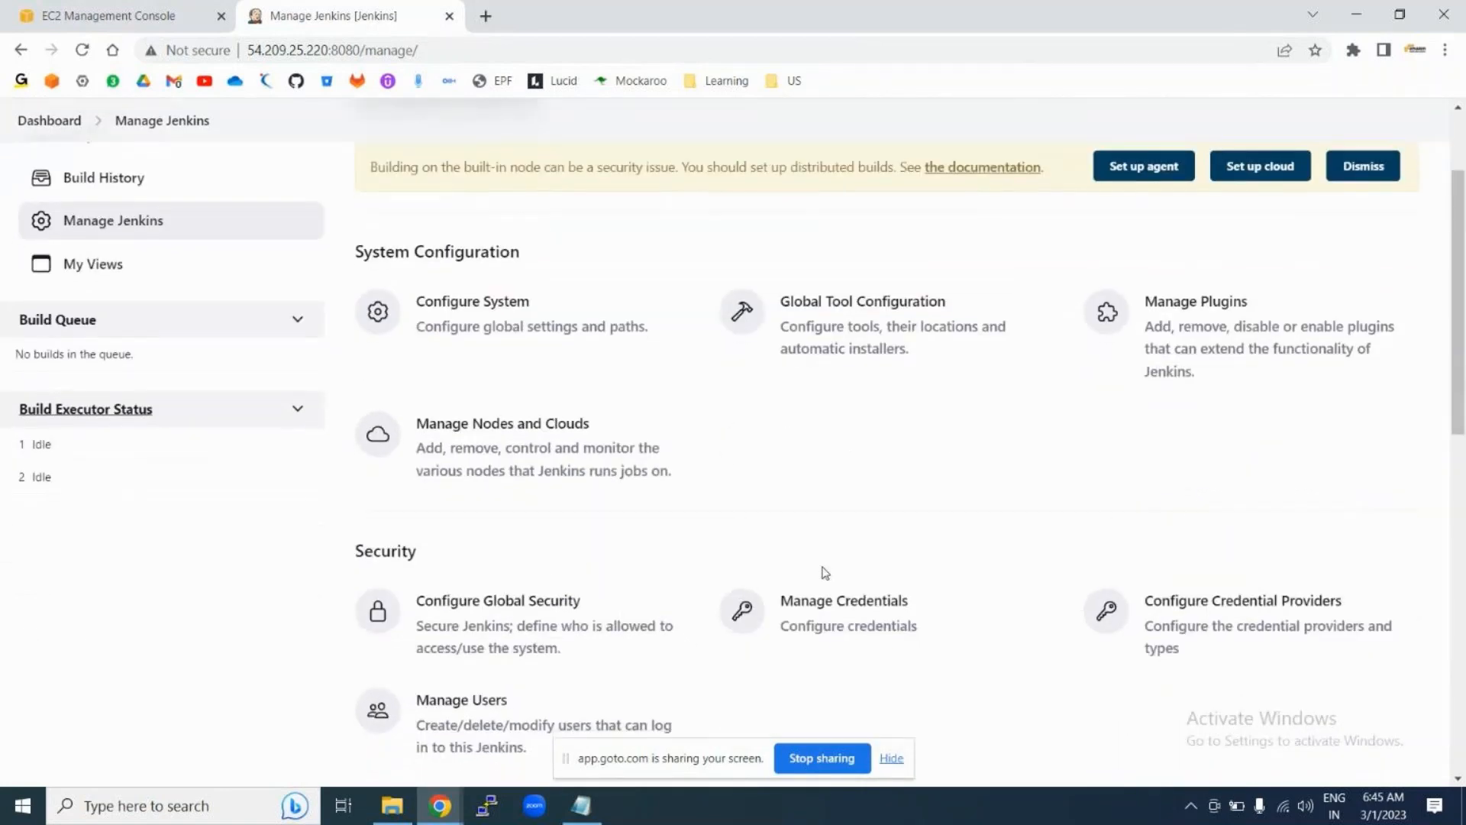
click(1266, 342)
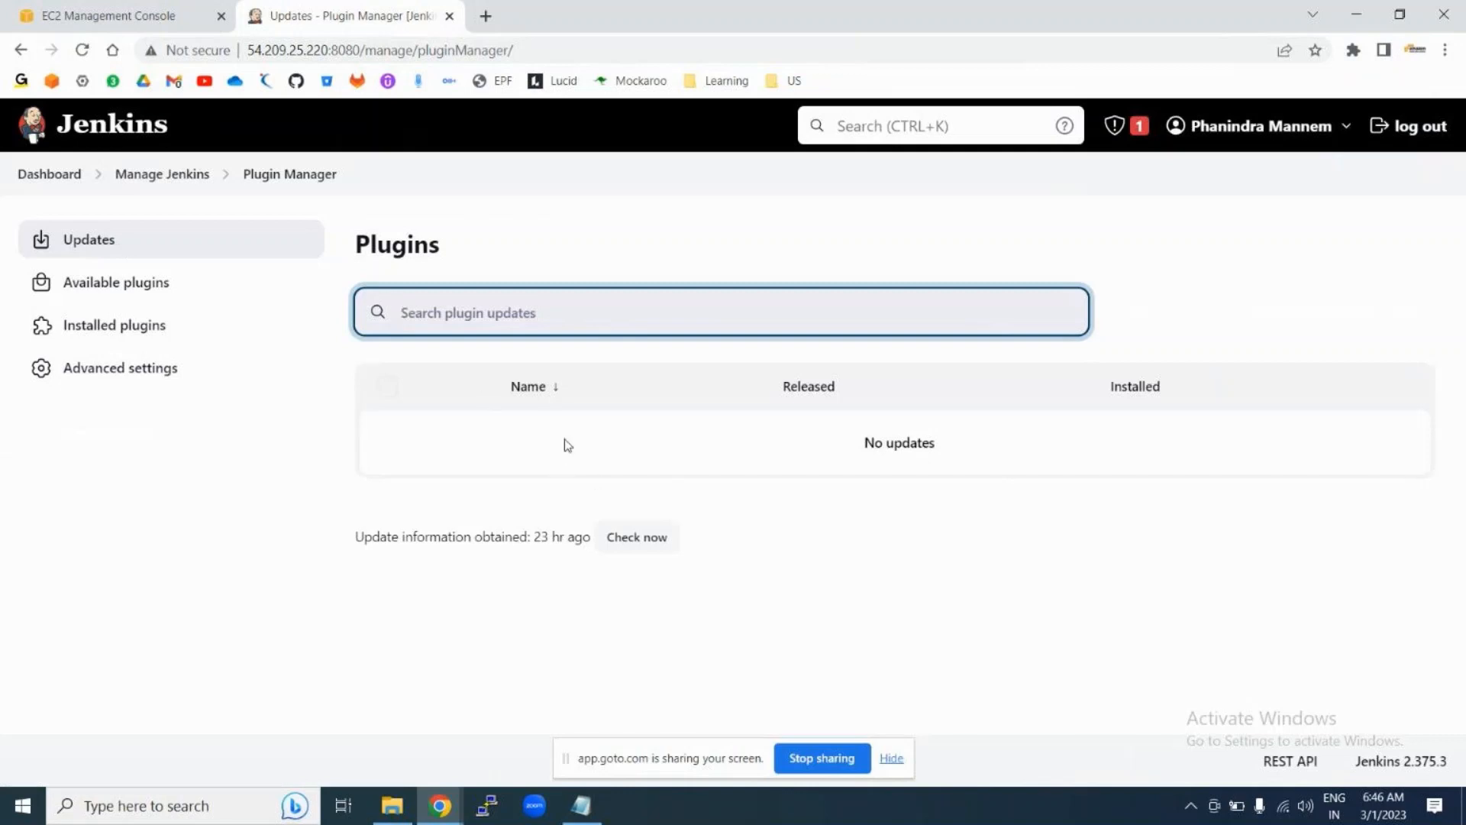
Step: Select the 'No updates' message, then browse the Available plugins list, including Maven Integration
drag(863, 443, 948, 451)
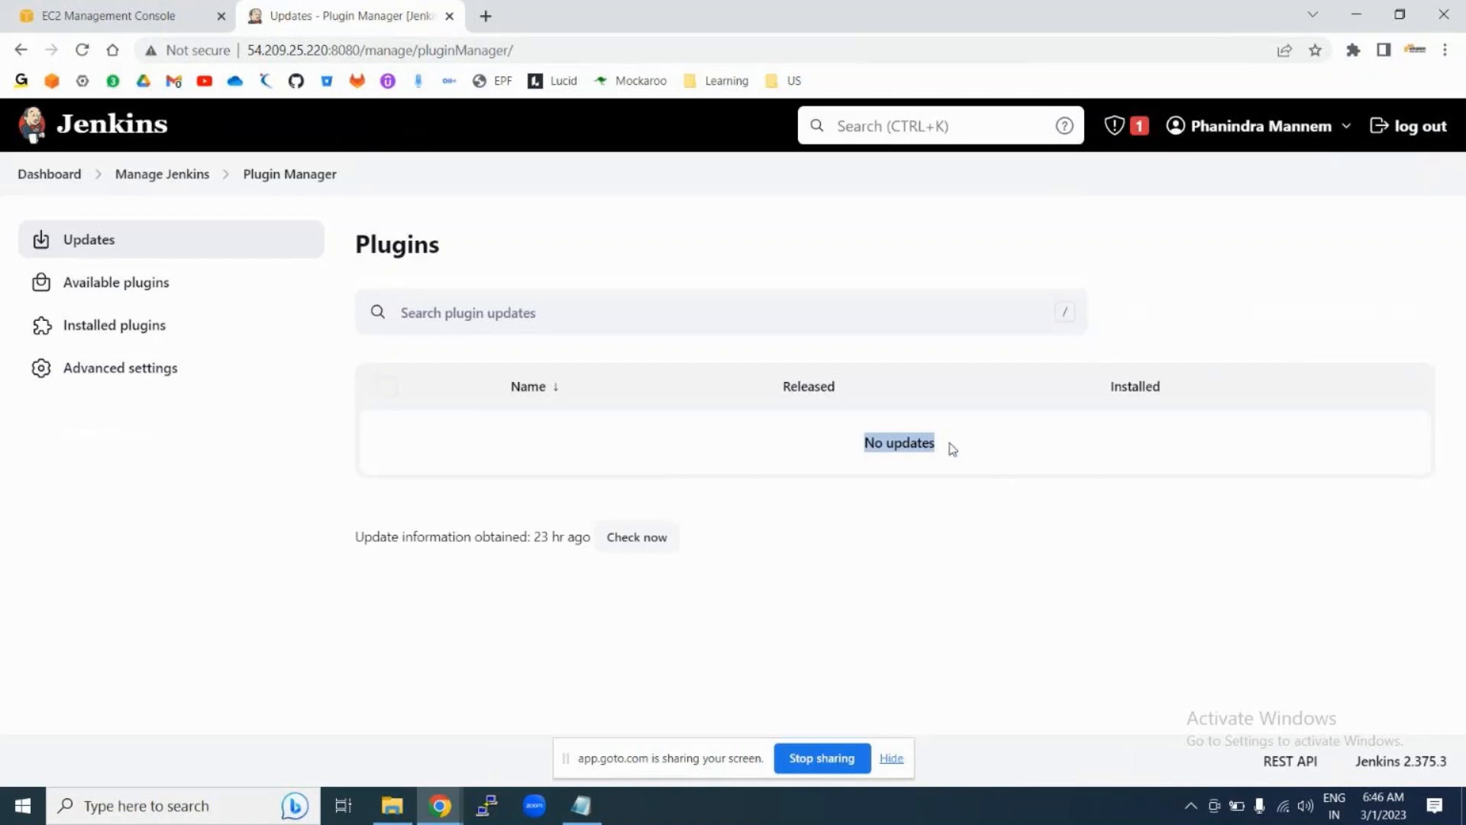
triple_click(894, 449)
click(104, 289)
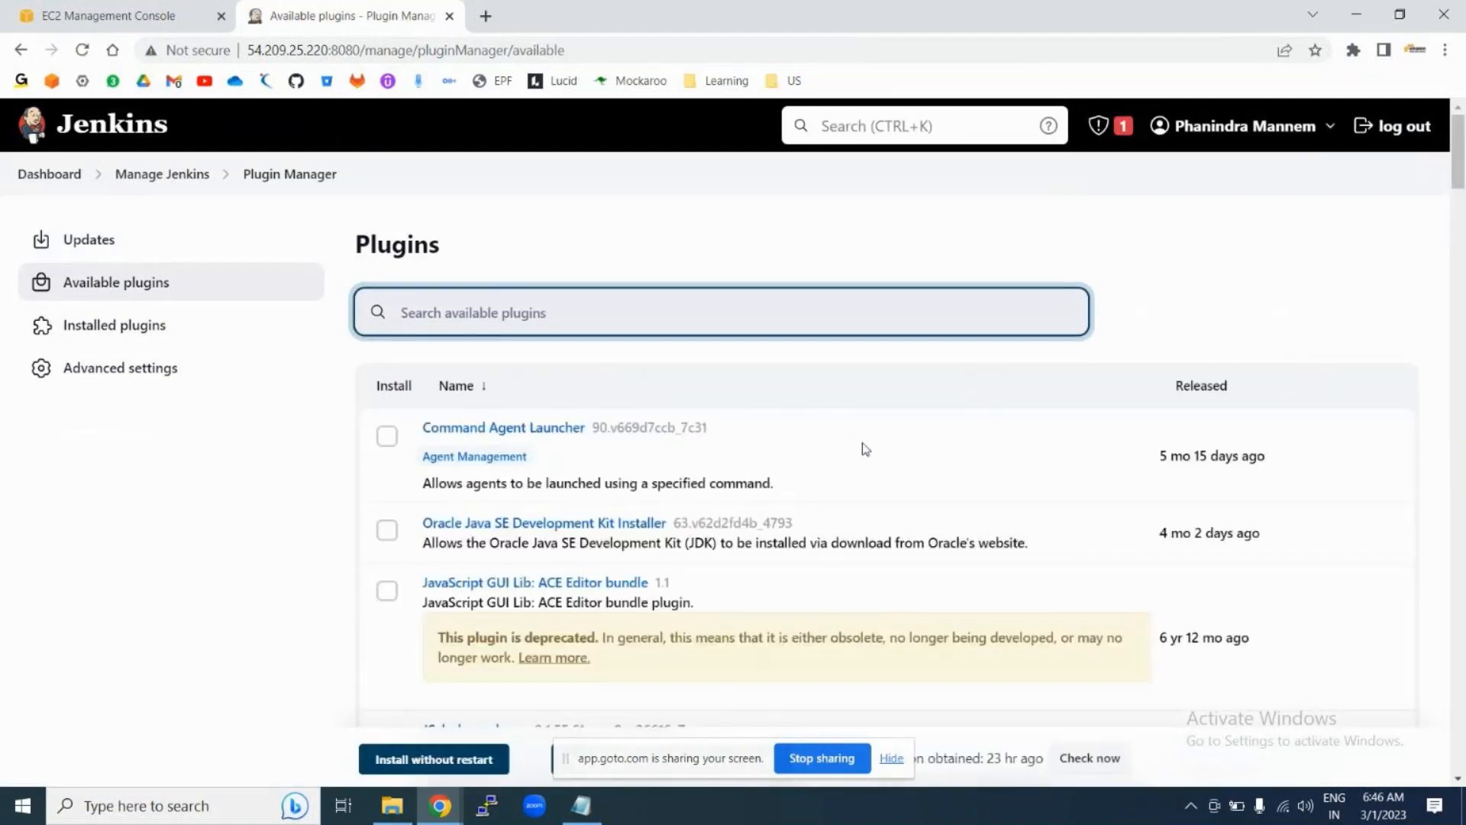
scroll(865, 449, down, 15)
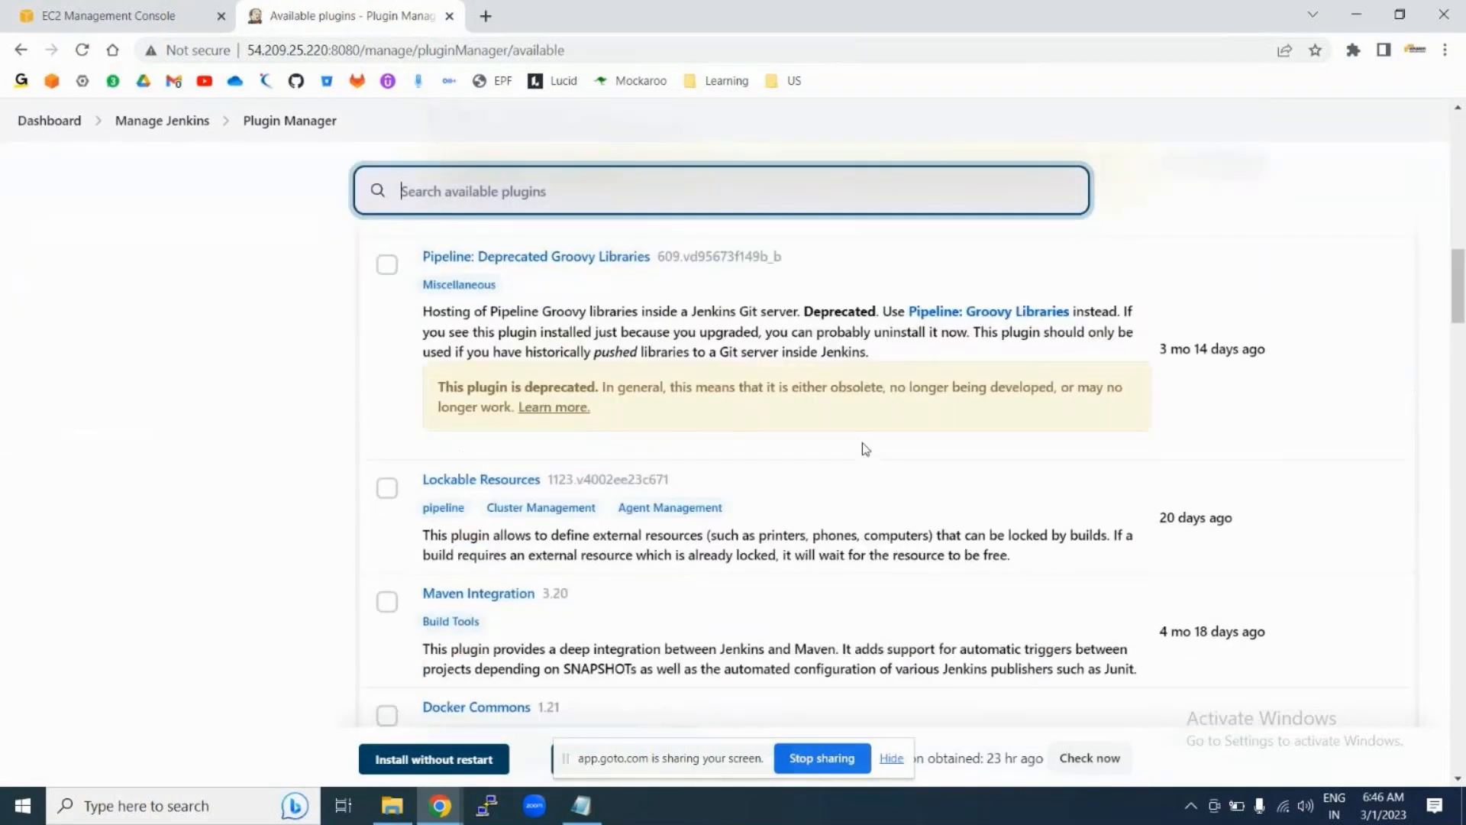
scroll(865, 449, down, 20)
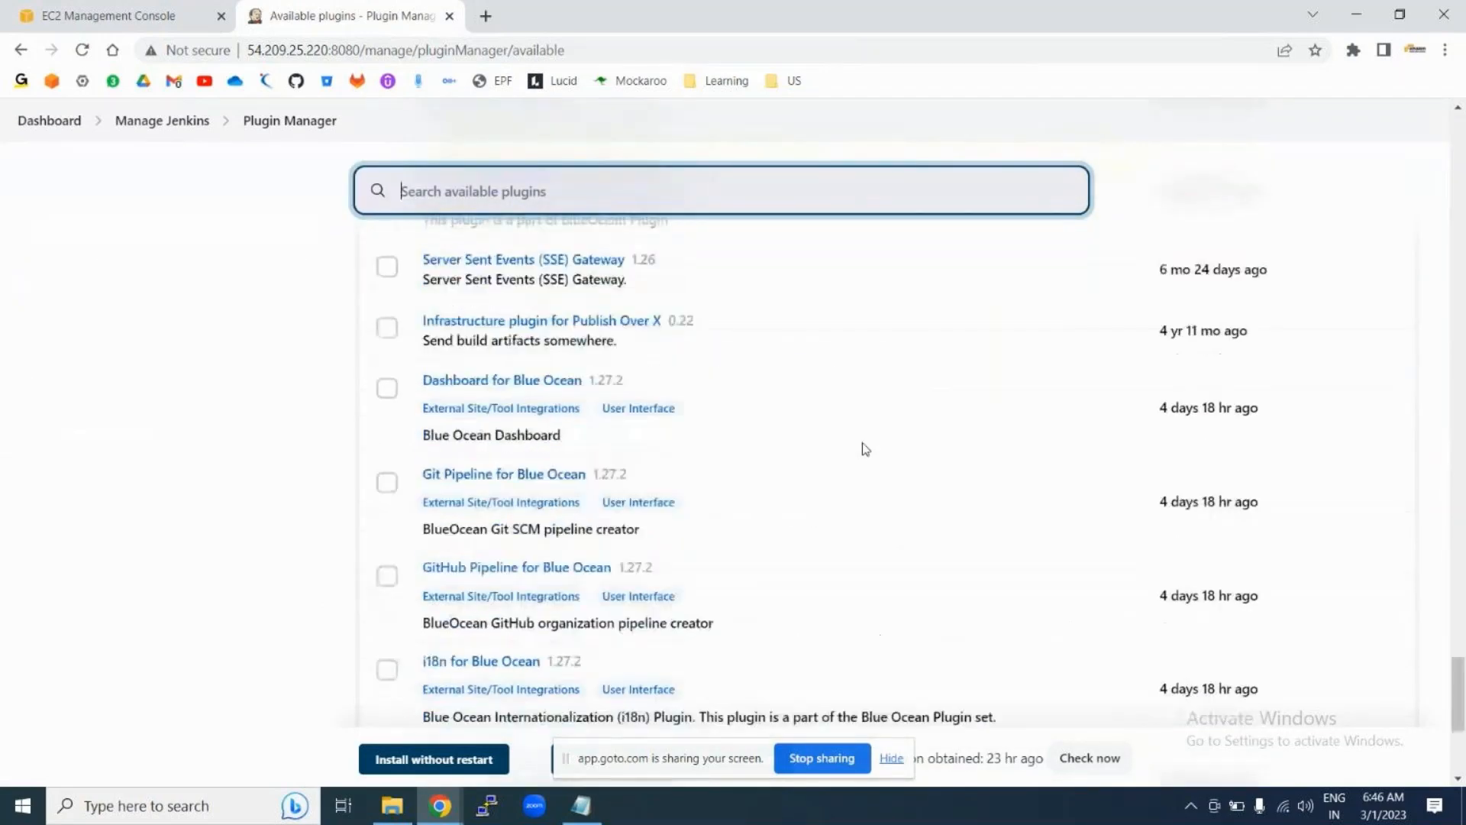
scroll(865, 449, down, 20)
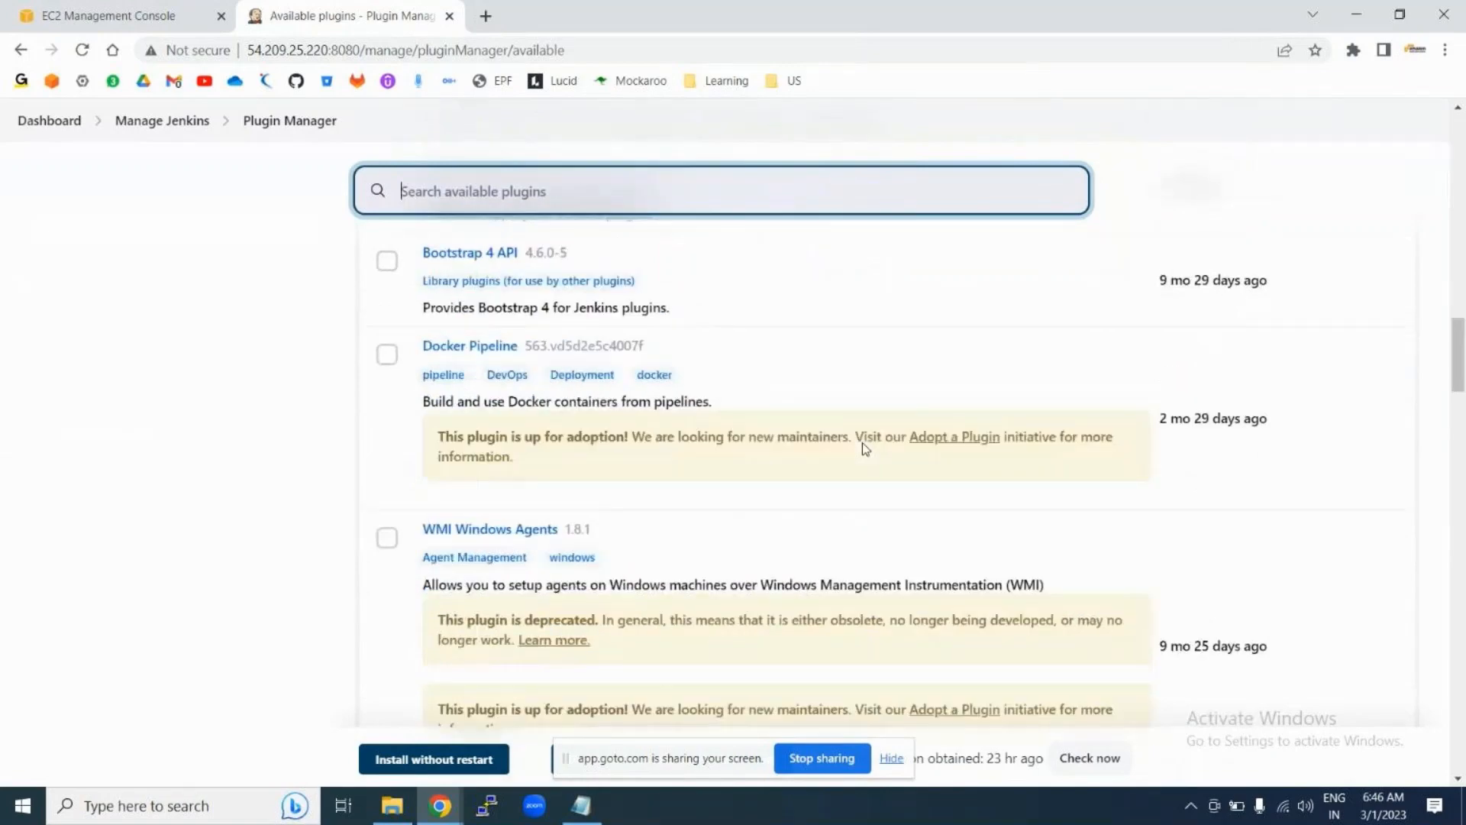
scroll(863, 446, up, 20)
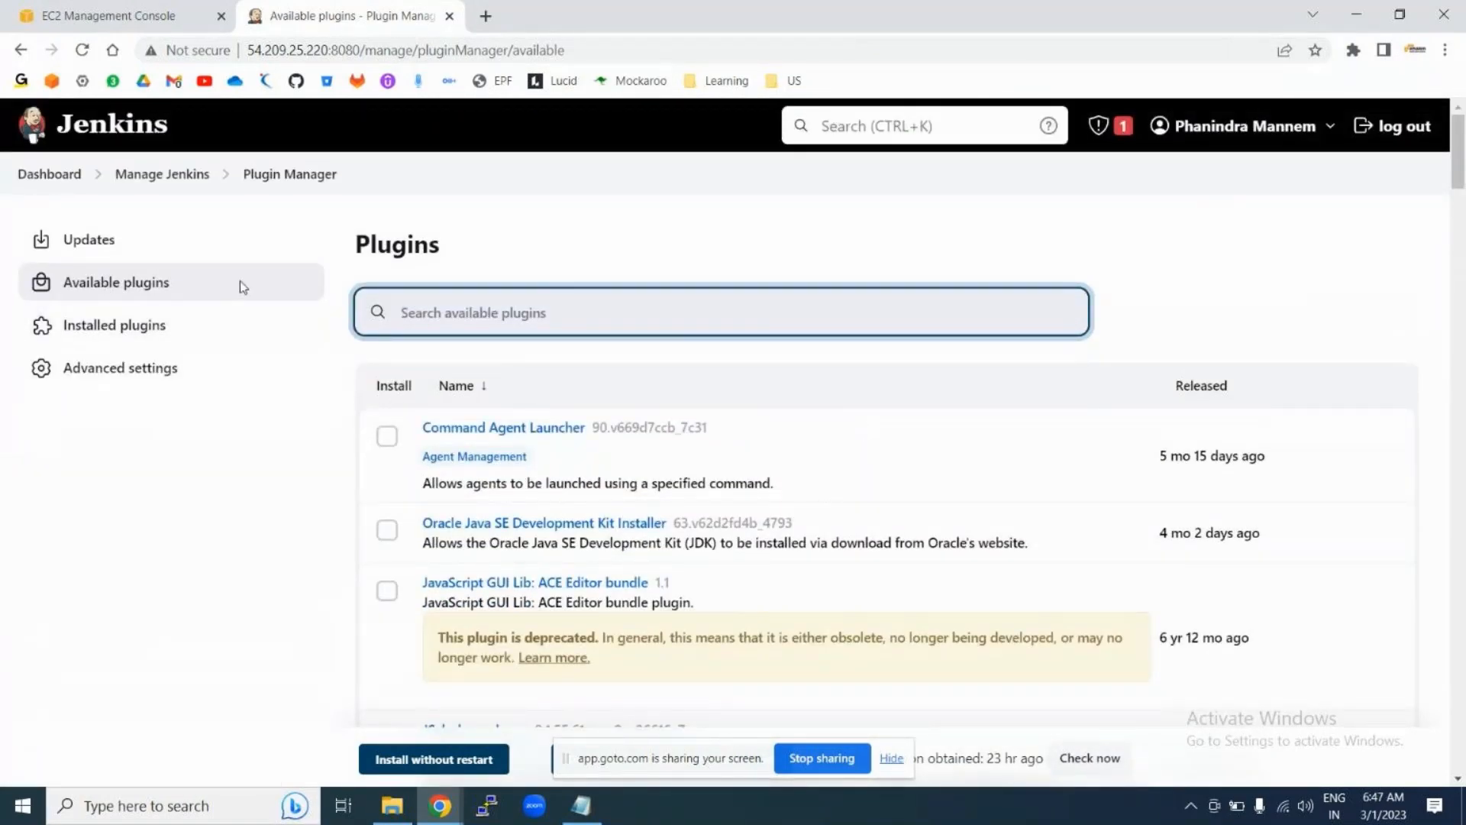
Step: List the installed plugins and browse entries such as Ant Plugin, Build Timeout and Credentials Binding
click(109, 340)
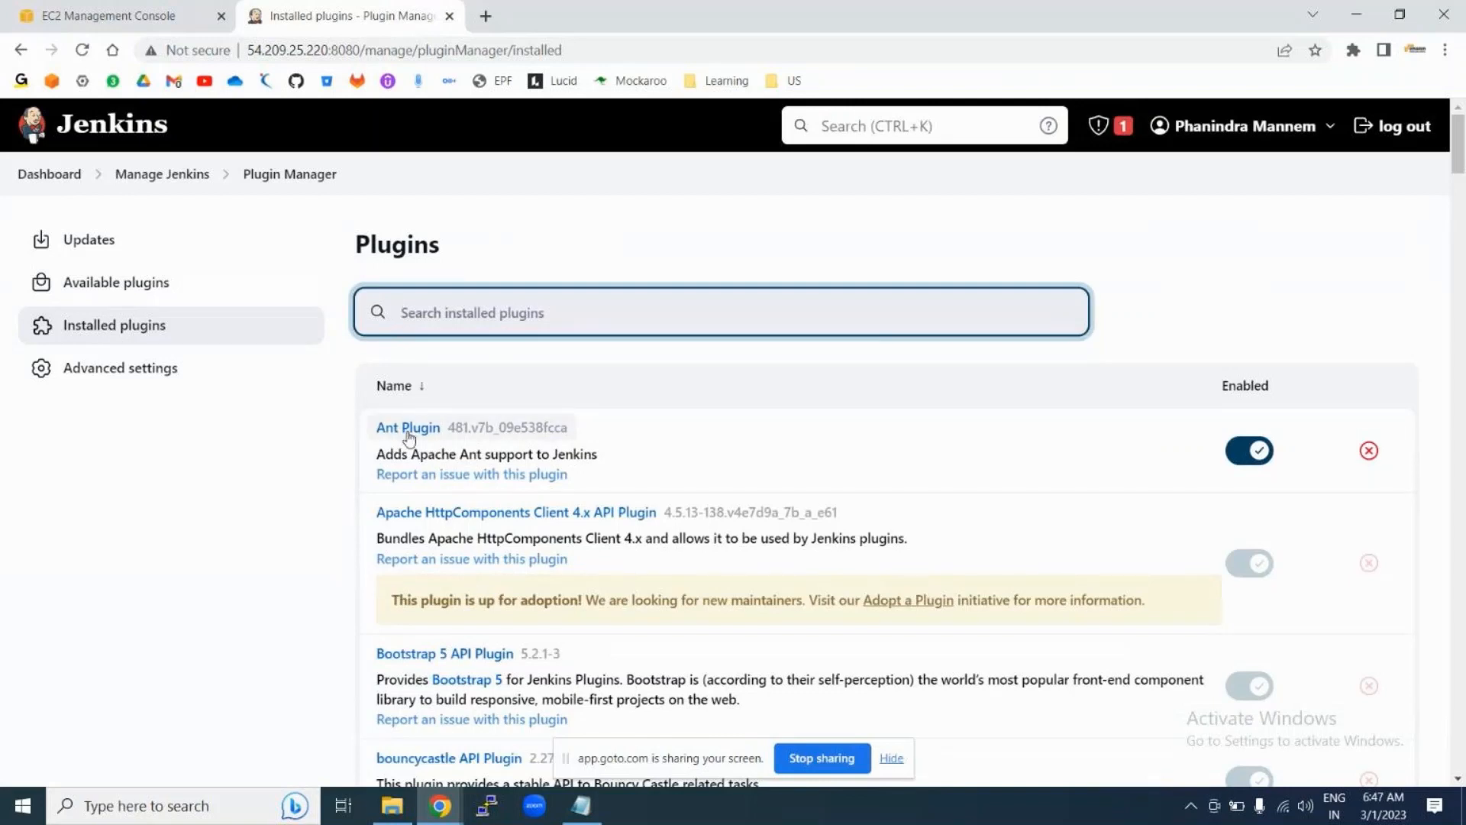
scroll(286, 549, down, 2)
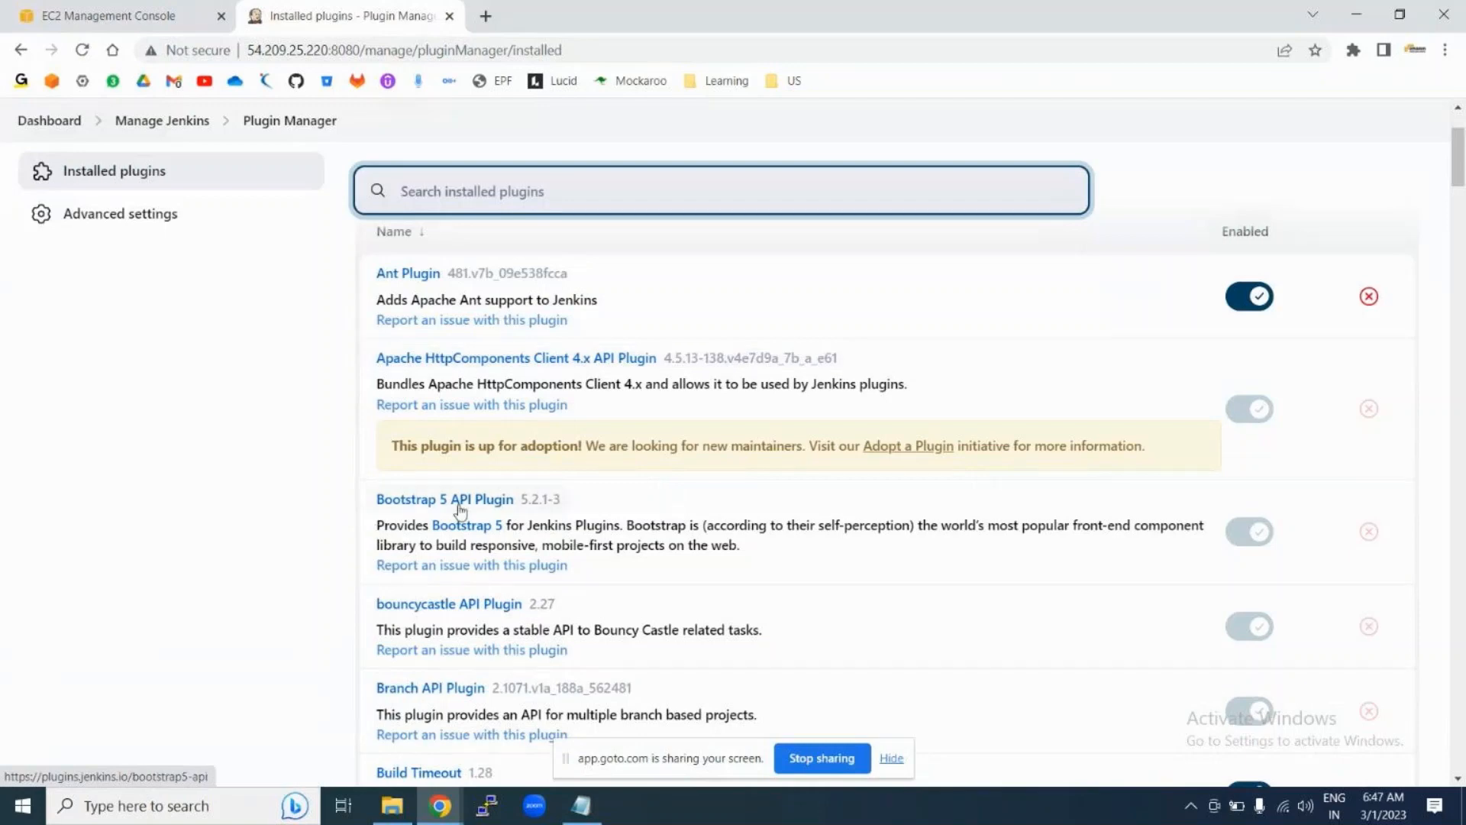
scroll(509, 649, down, 3)
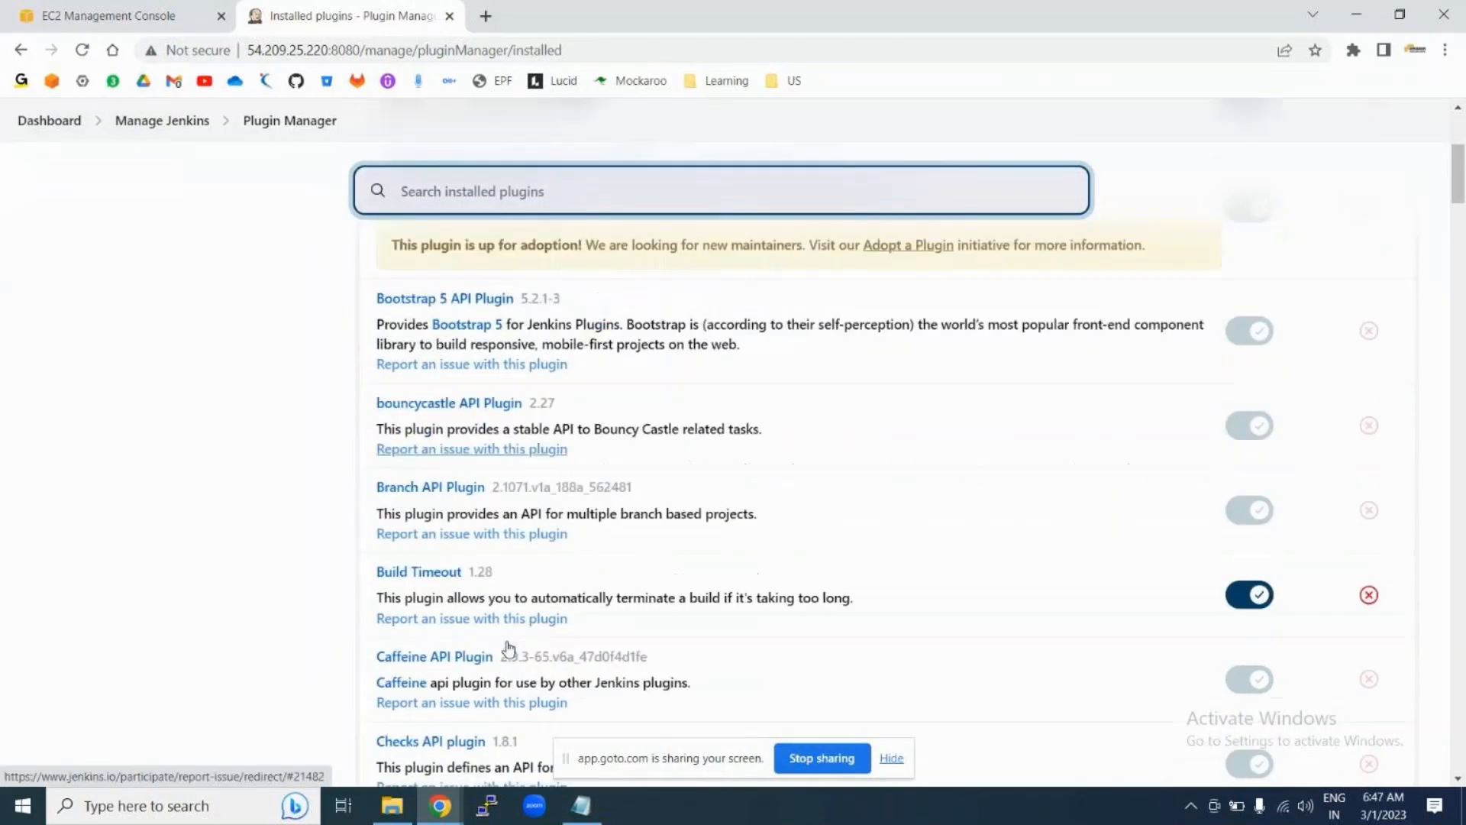
scroll(682, 690, down, 5)
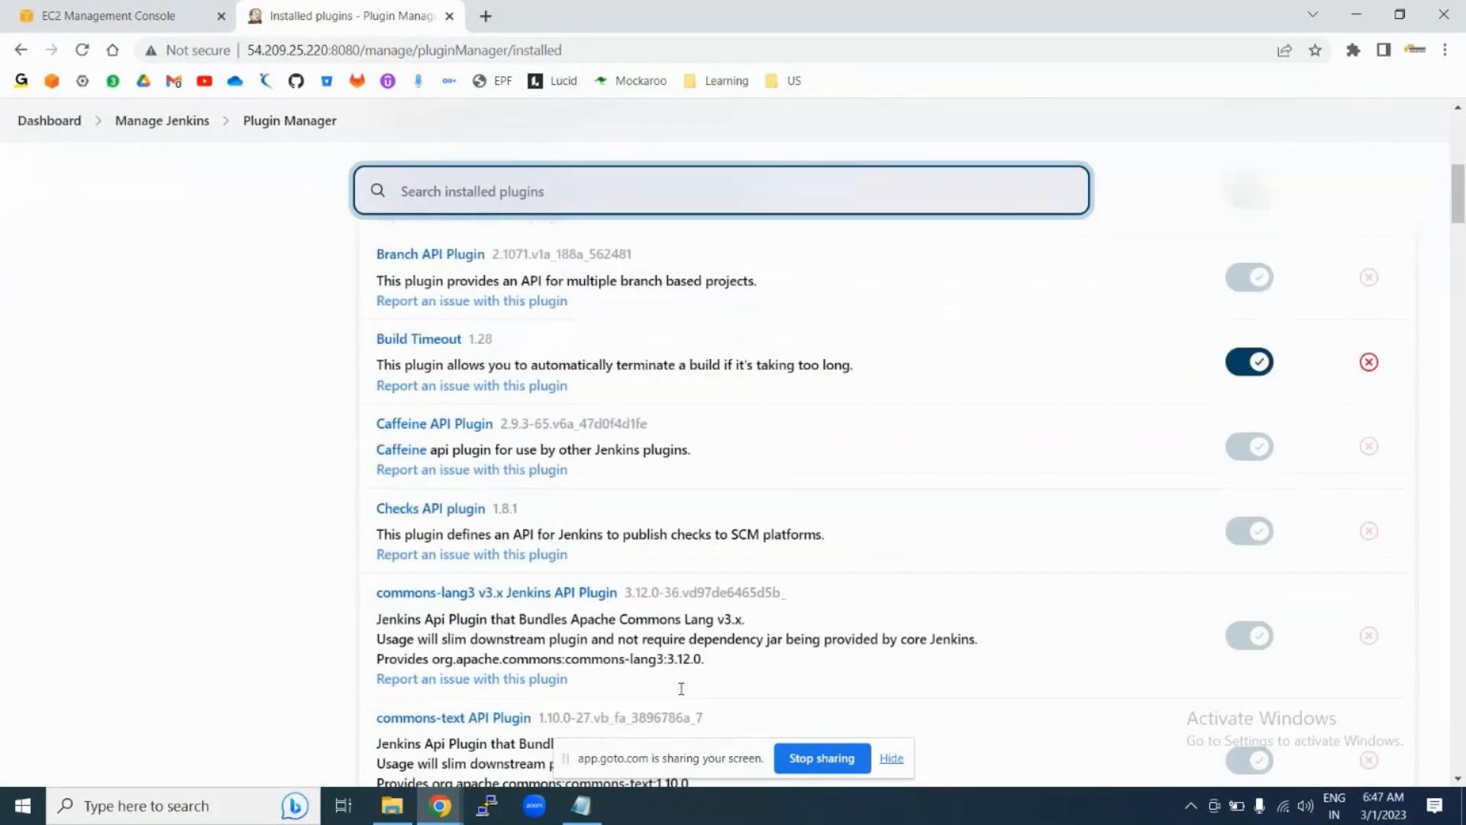
scroll(681, 695, down, 1)
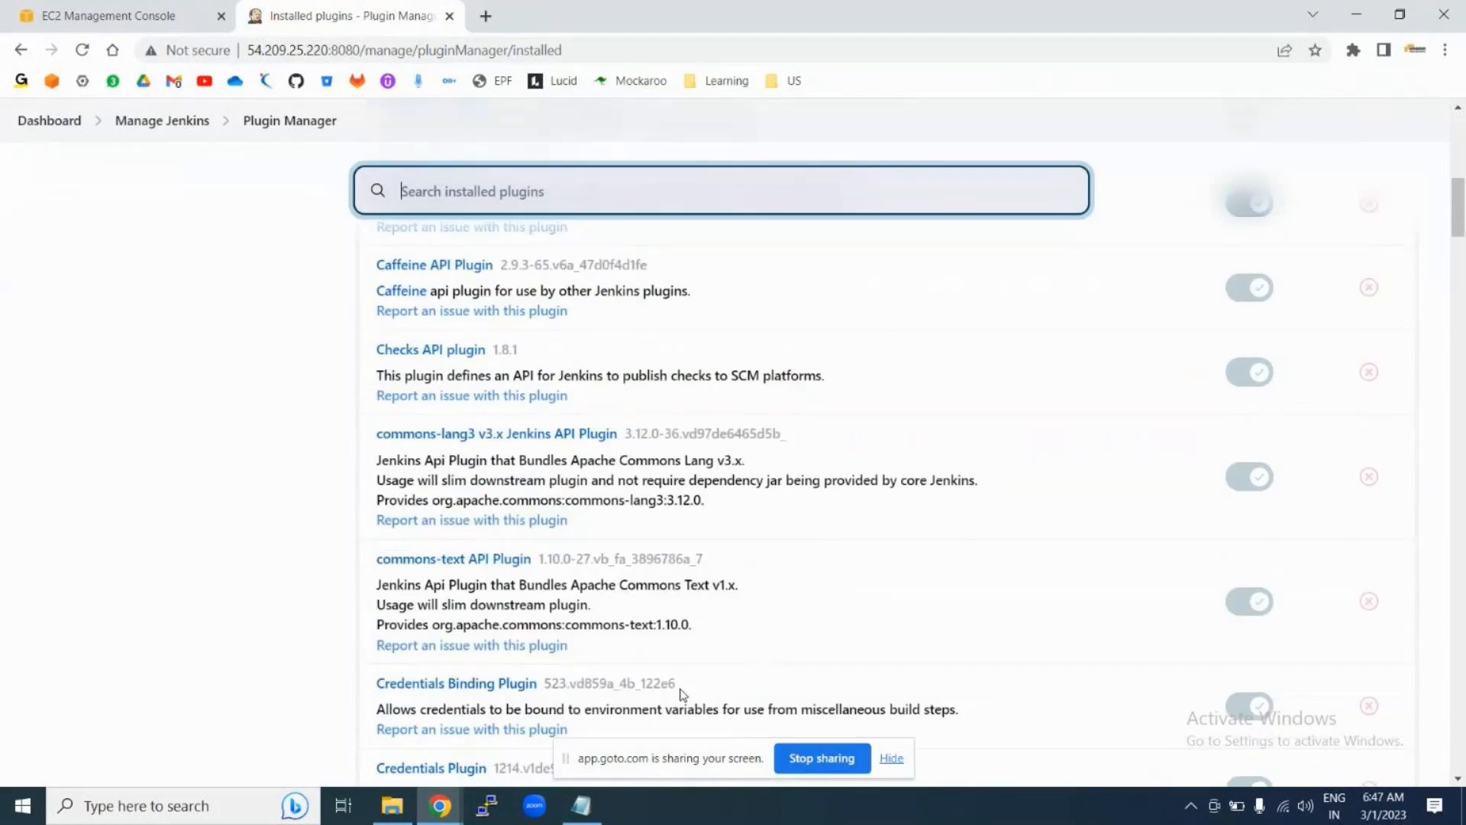
scroll(682, 693, up, 8)
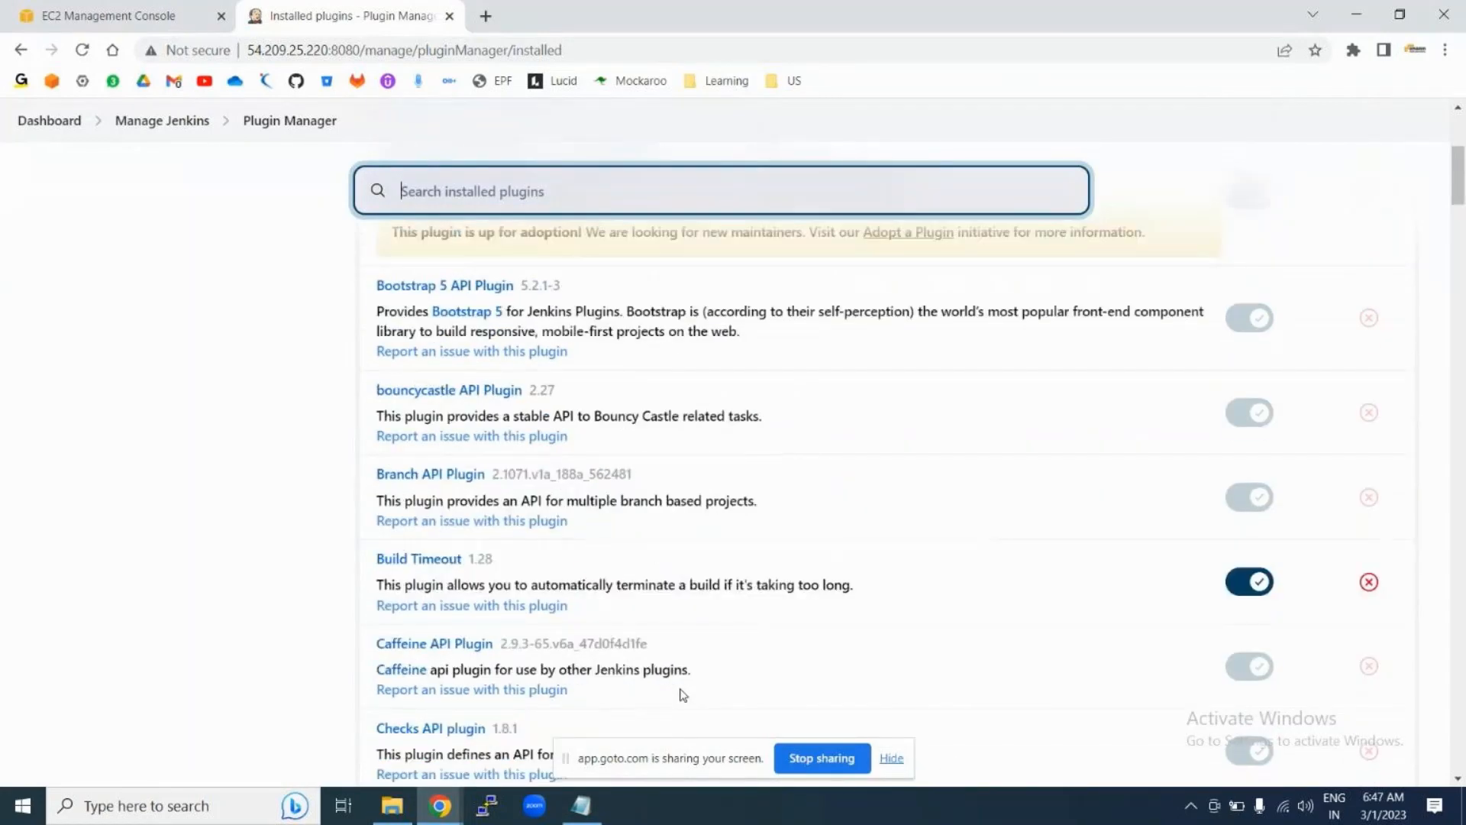
Step: Open Advanced settings and review the empty HTTP proxy fields, Deploy Plugin section and update site URL
scroll(683, 695, up, 1)
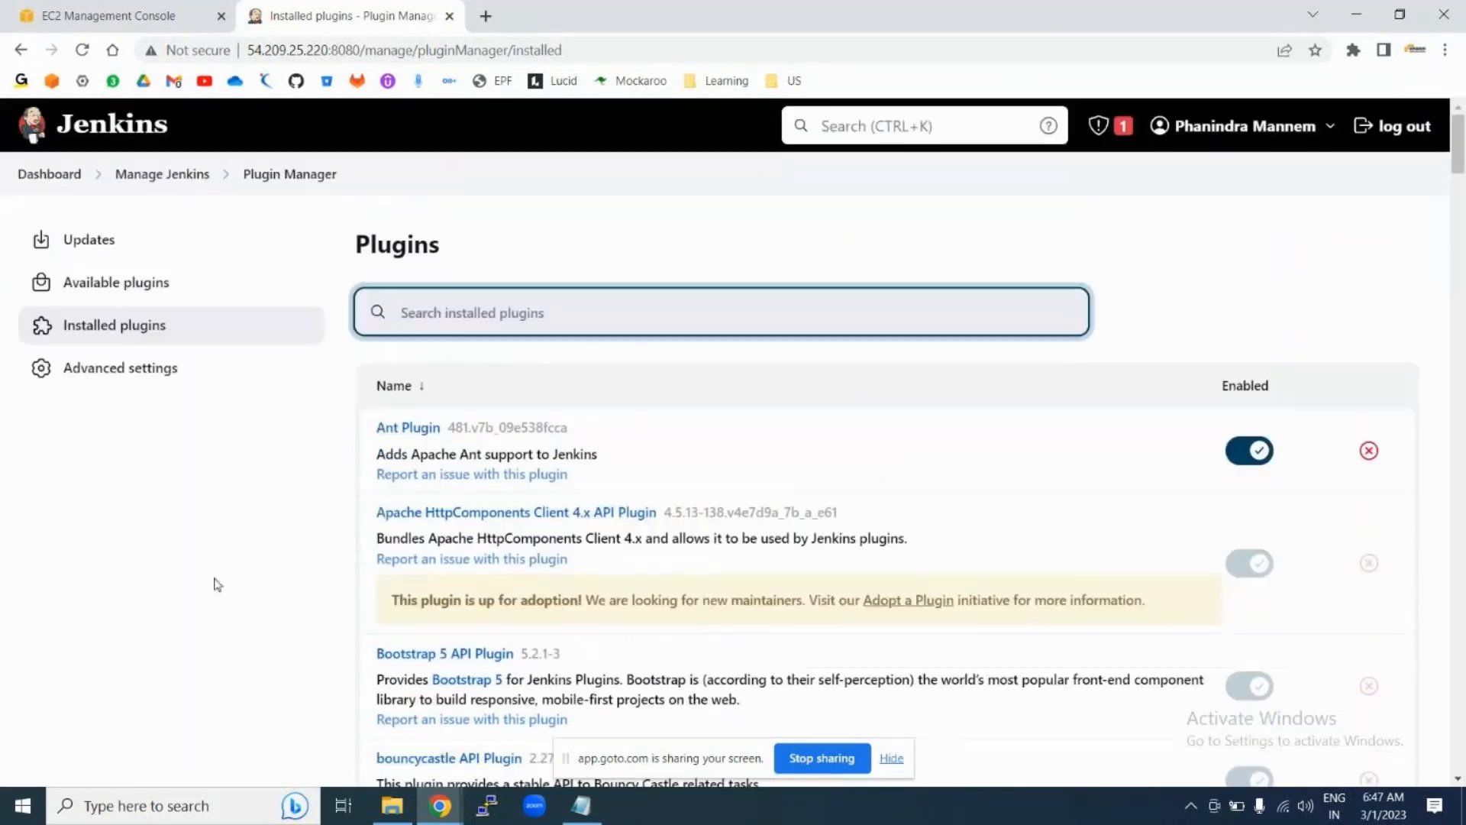
scroll(810, 485, down, 1)
scroll(810, 485, down, 15)
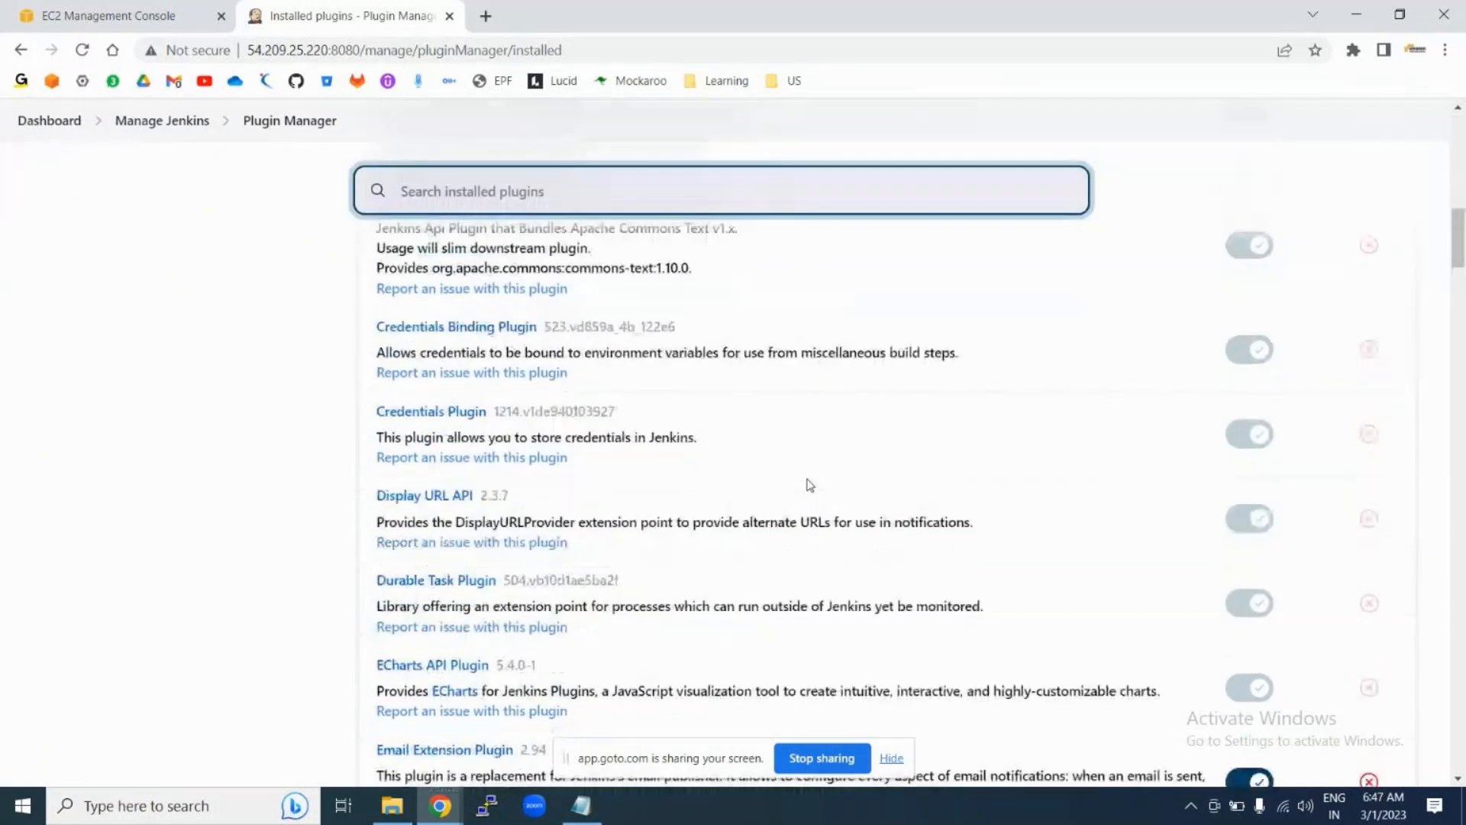
scroll(810, 485, up, 8)
scroll(808, 483, up, 7)
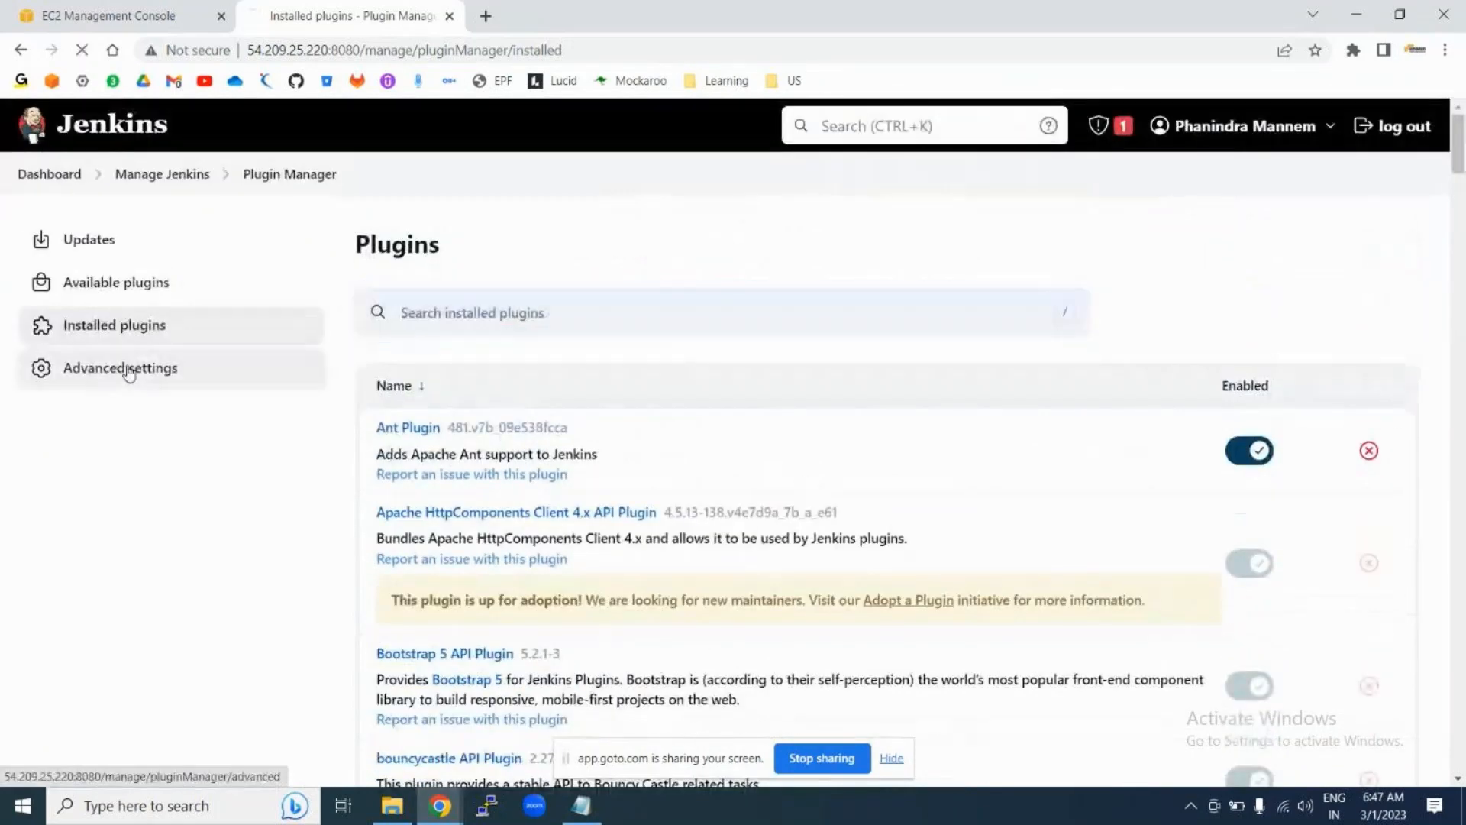
click(124, 368)
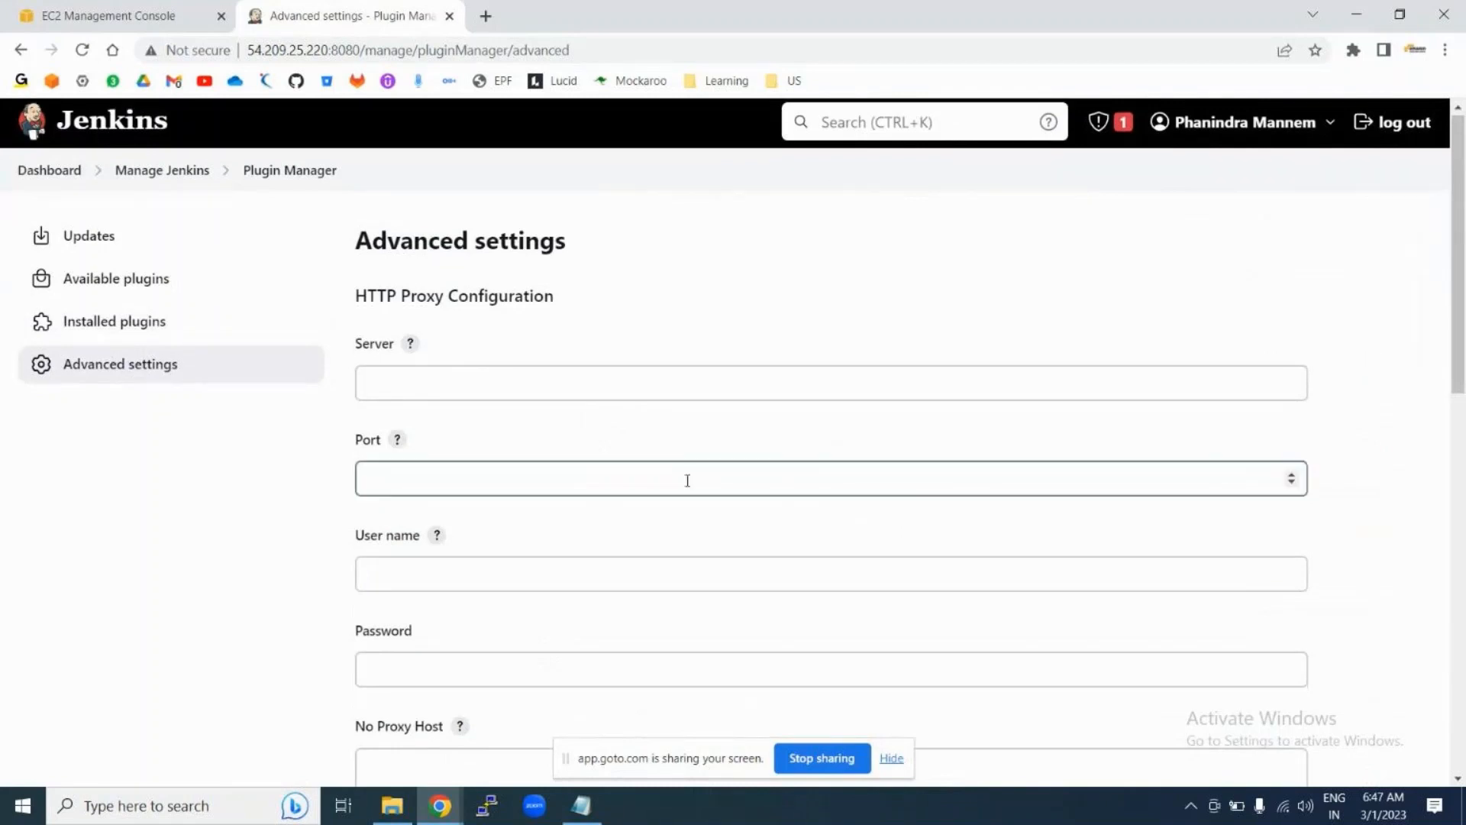
scroll(687, 478, down, 12)
scroll(690, 487, up, 12)
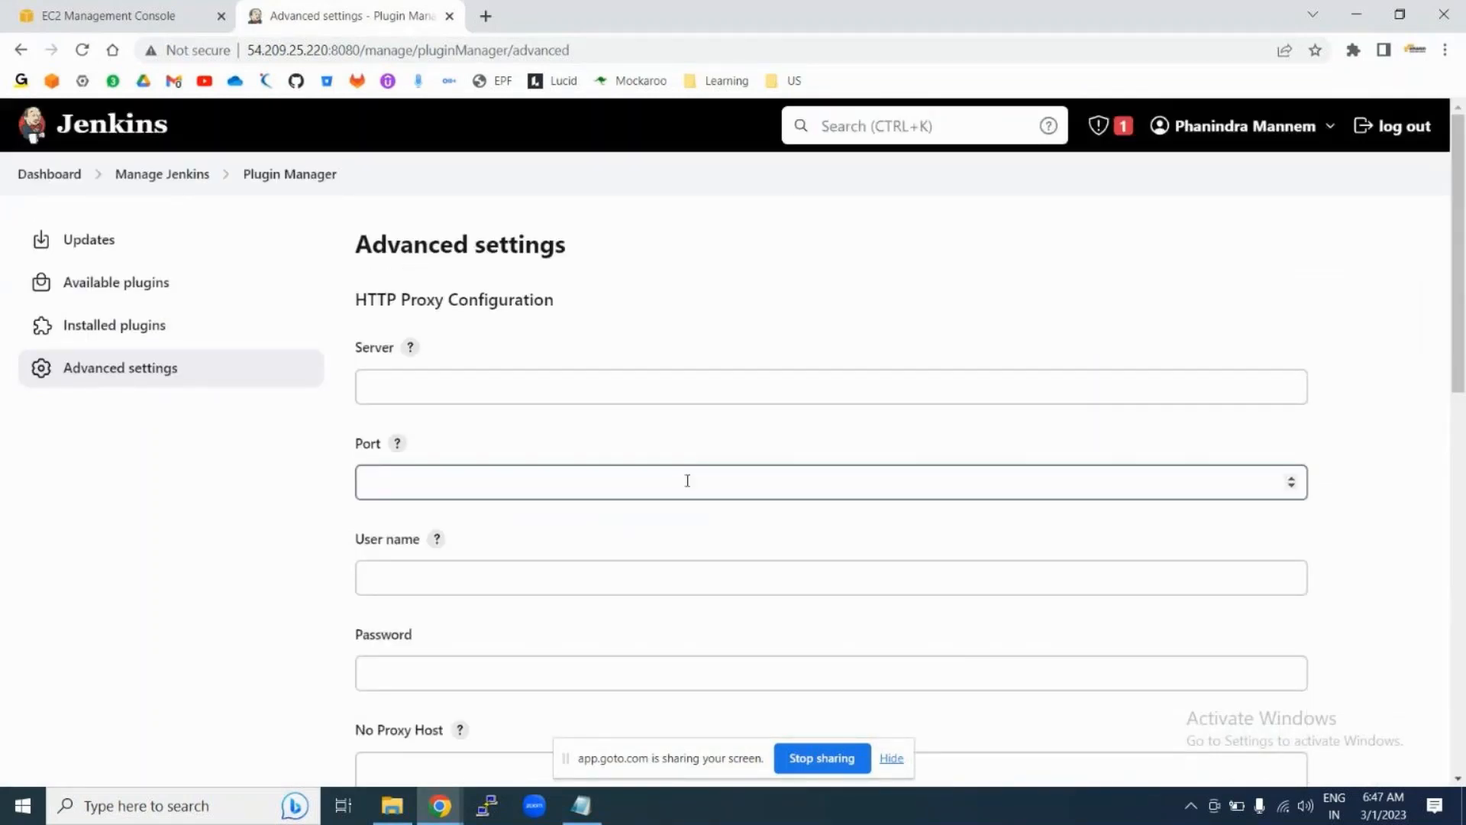
scroll(690, 486, down, 10)
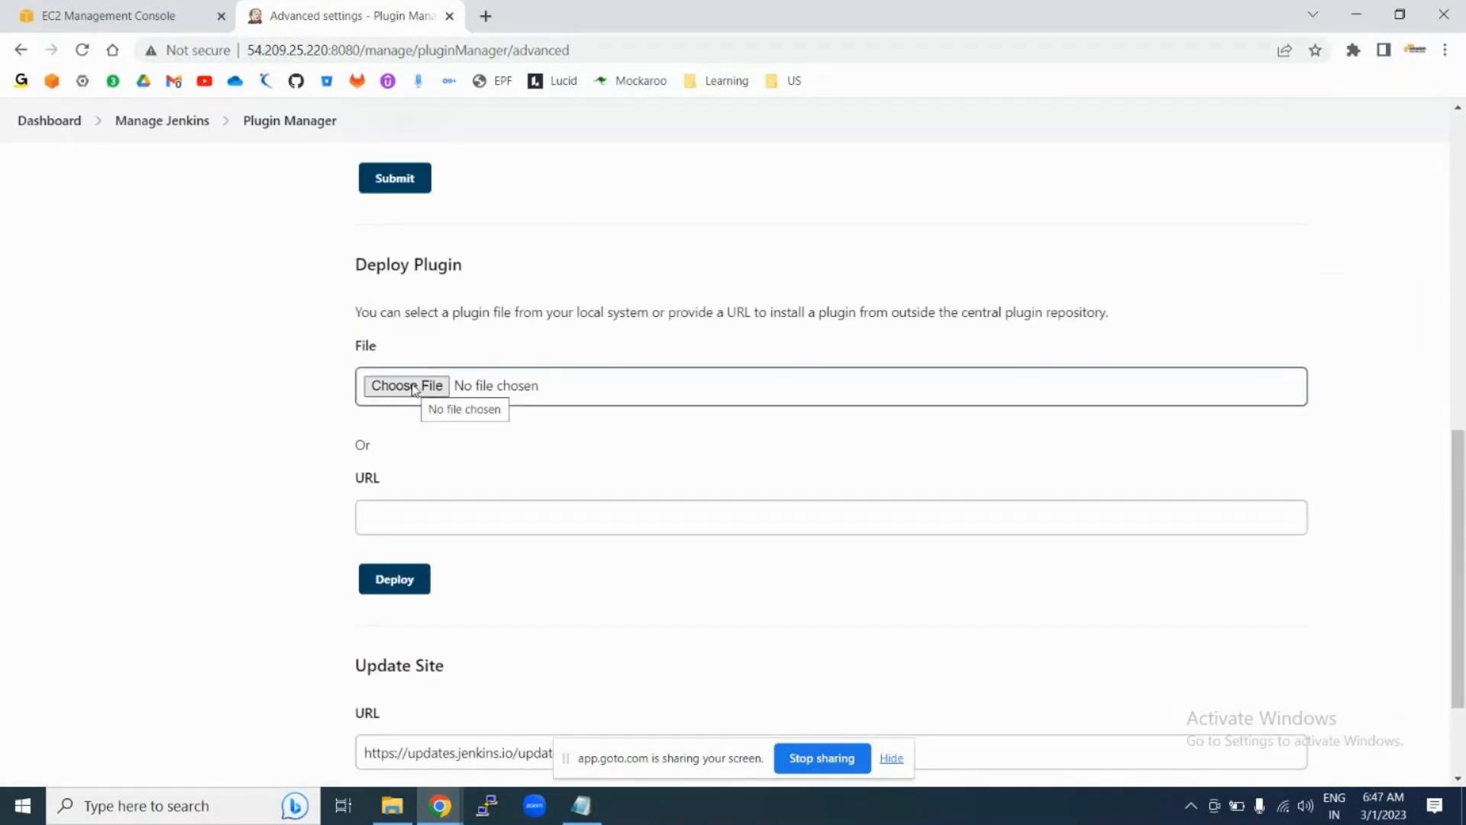
scroll(644, 437, up, 10)
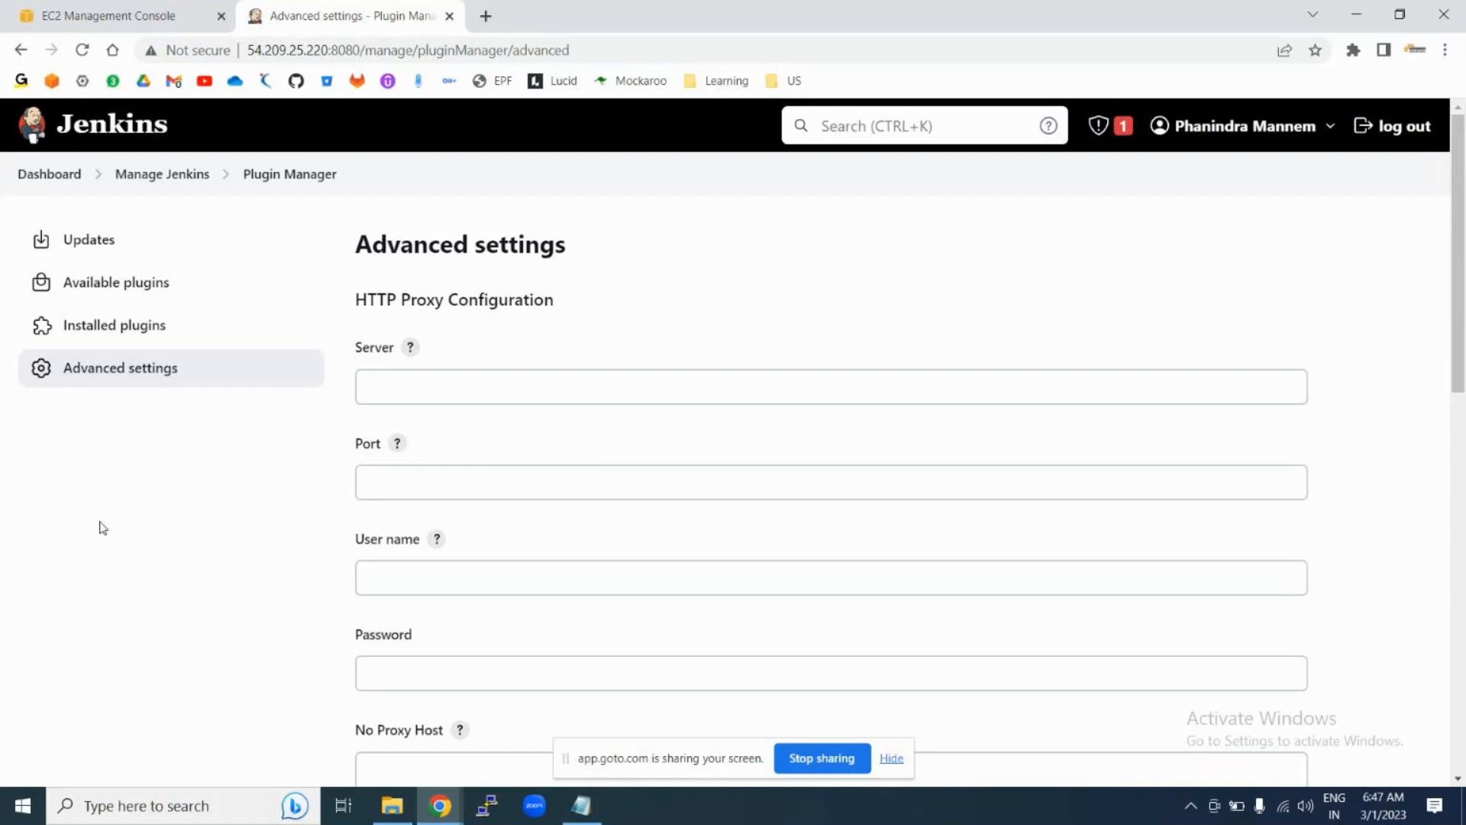
Step: Scan the New Item types, find no Maven project, and head back to the dashboard
click(136, 293)
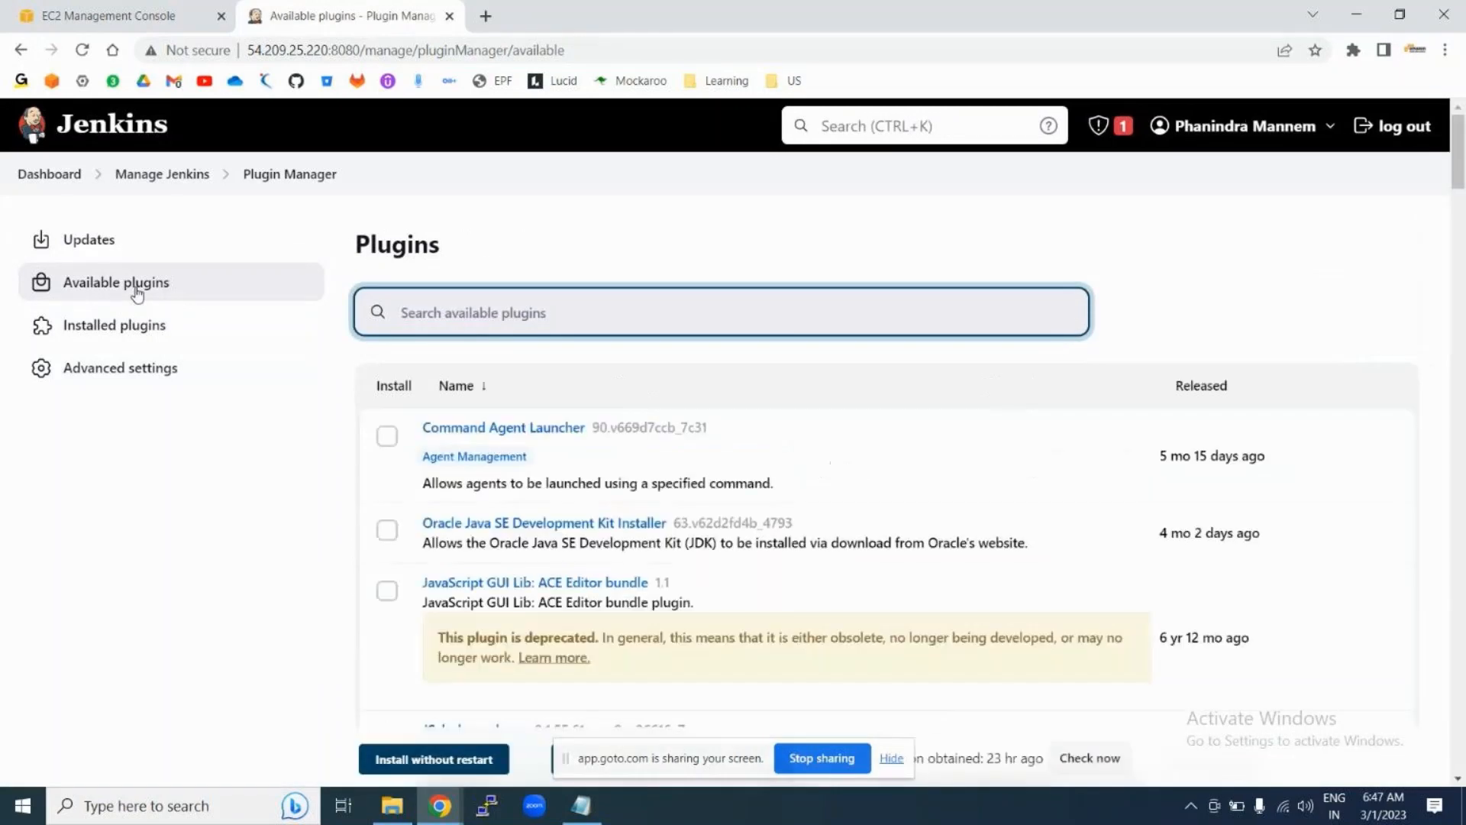
click(35, 183)
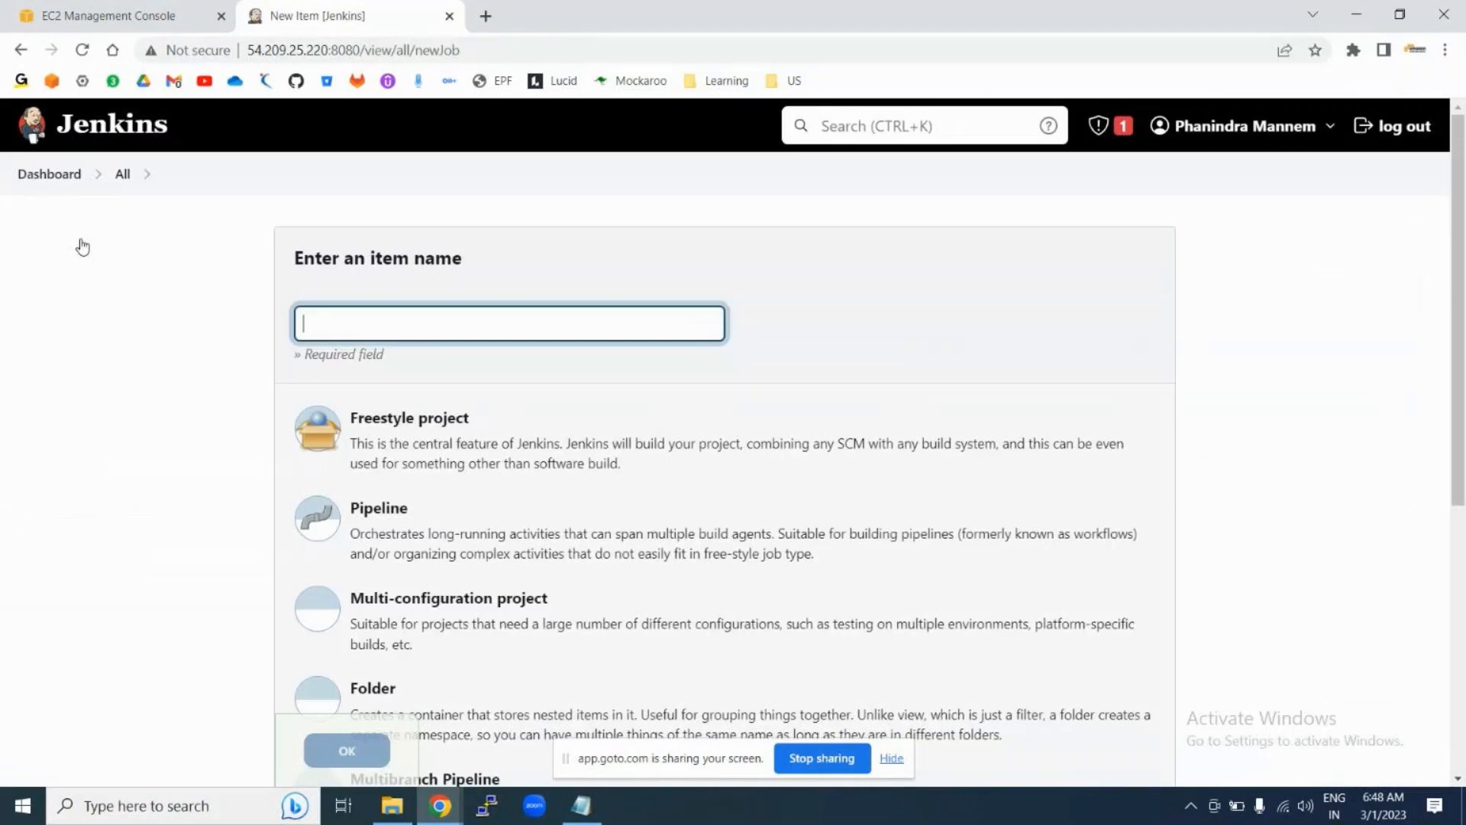
scroll(769, 432, down, 4)
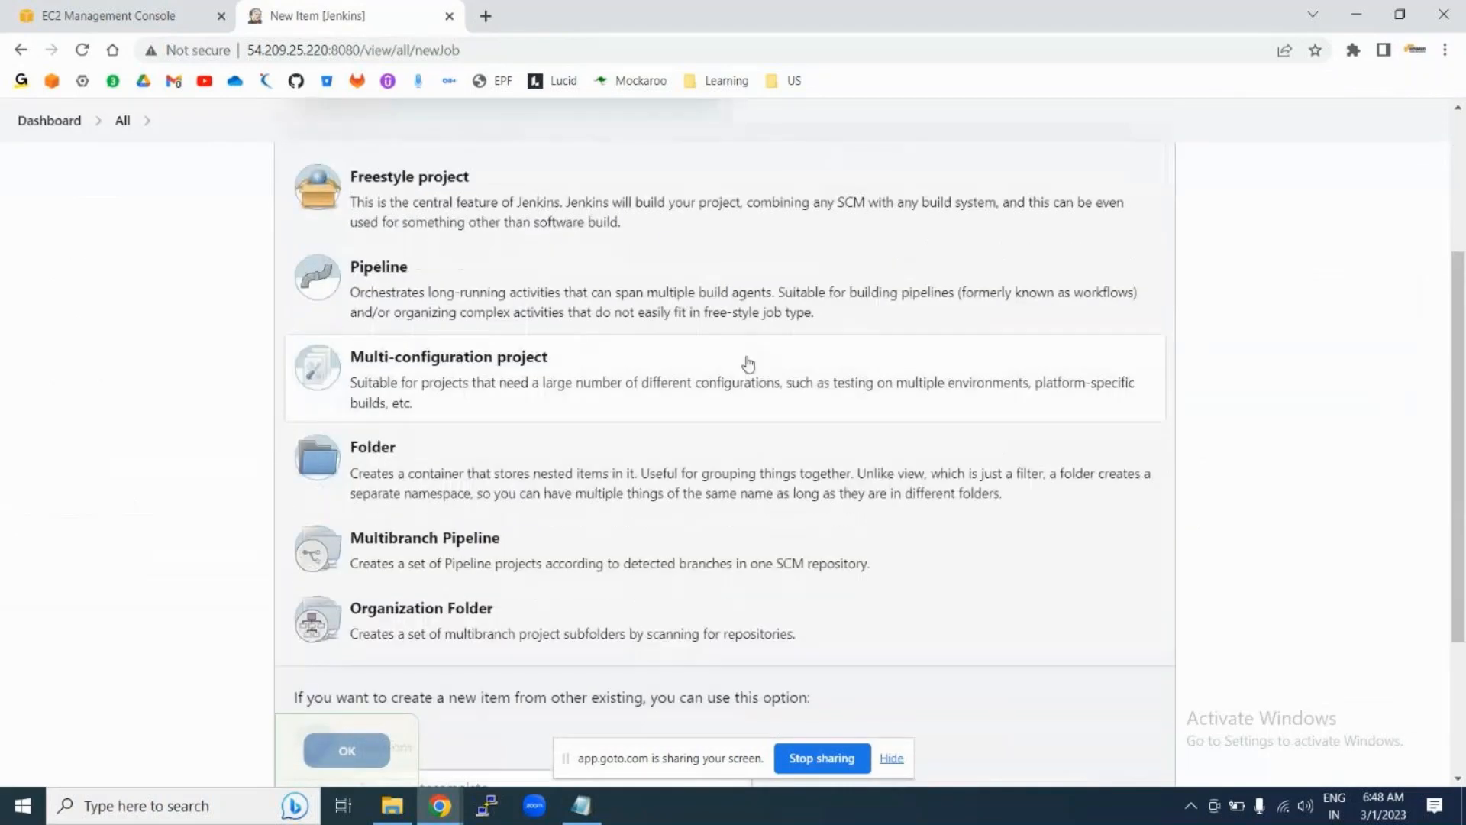
scroll(748, 363, up, 2)
scroll(531, 457, down, 1)
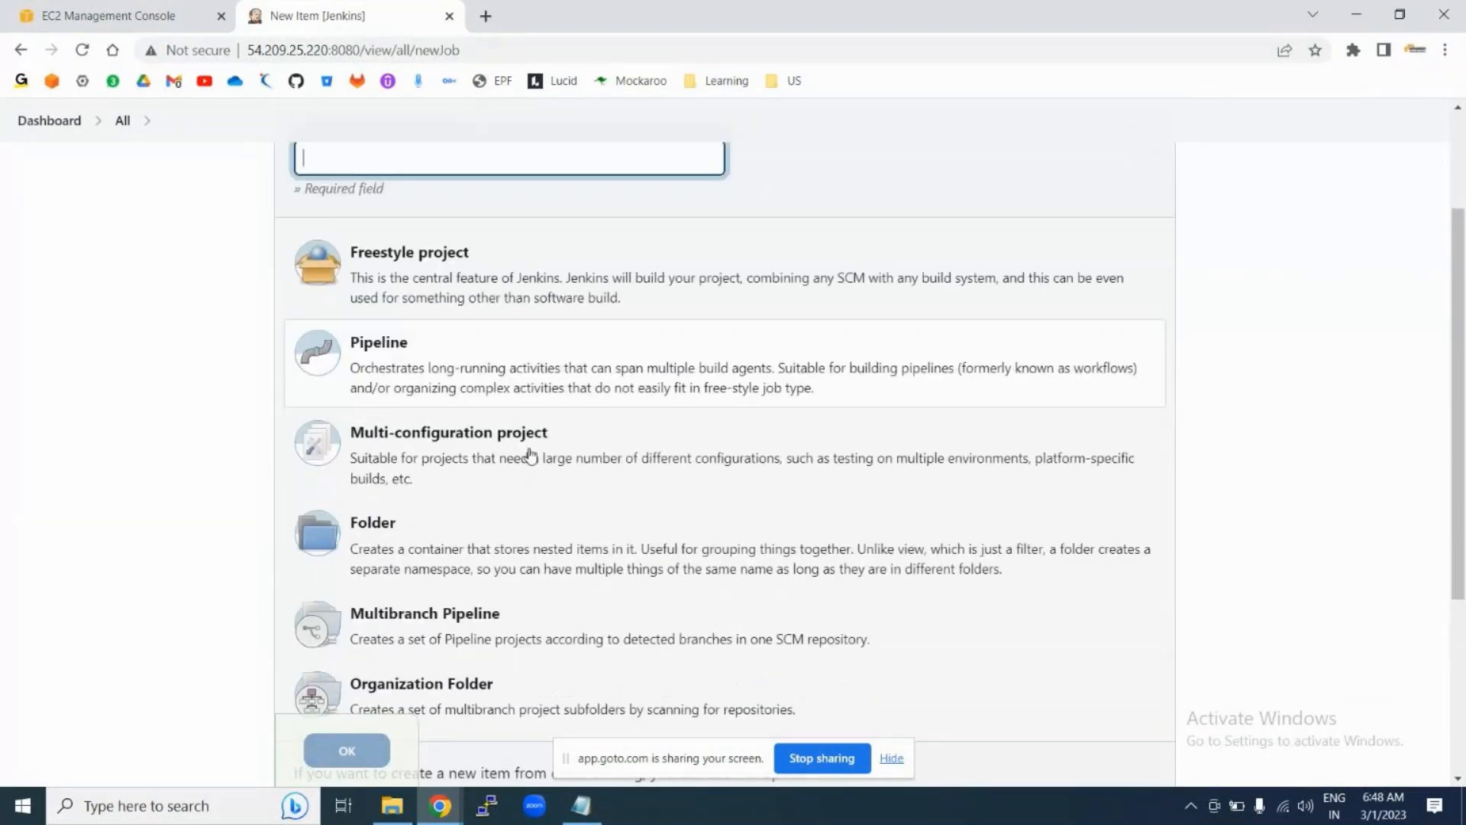
scroll(531, 457, down, 3)
scroll(698, 409, up, 1)
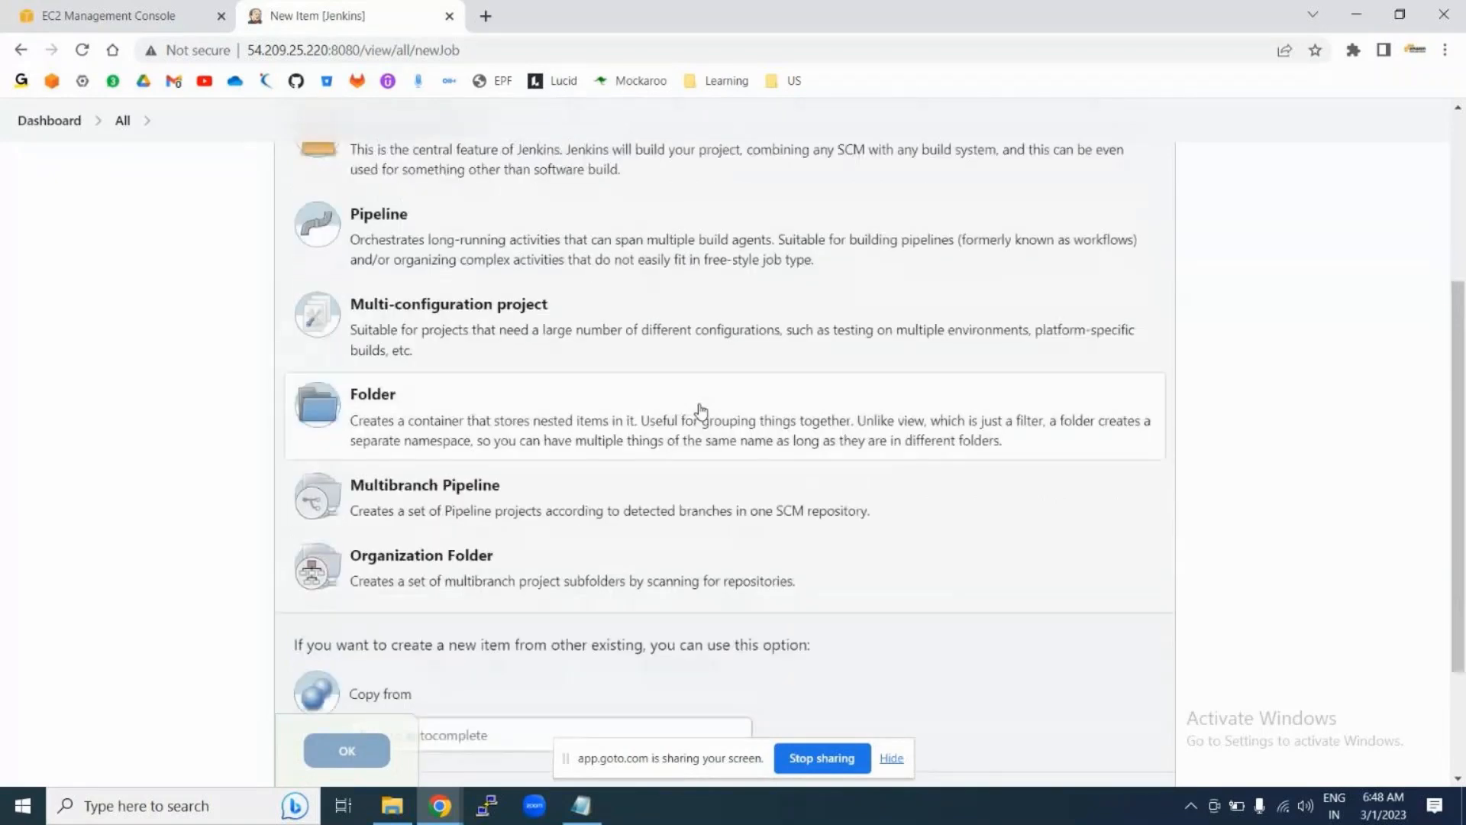
scroll(701, 410, up, 1)
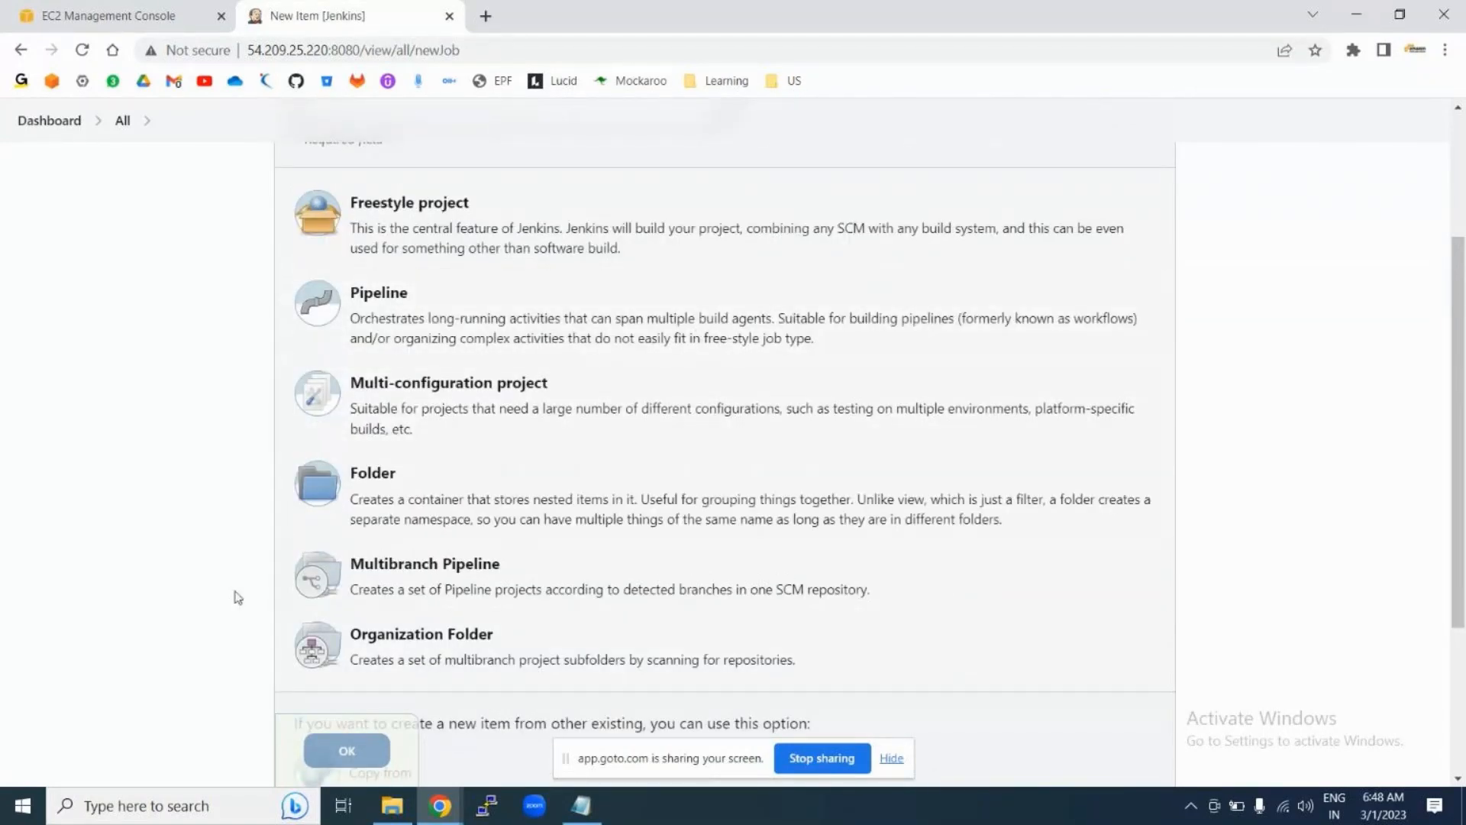
scroll(875, 353, up, 1)
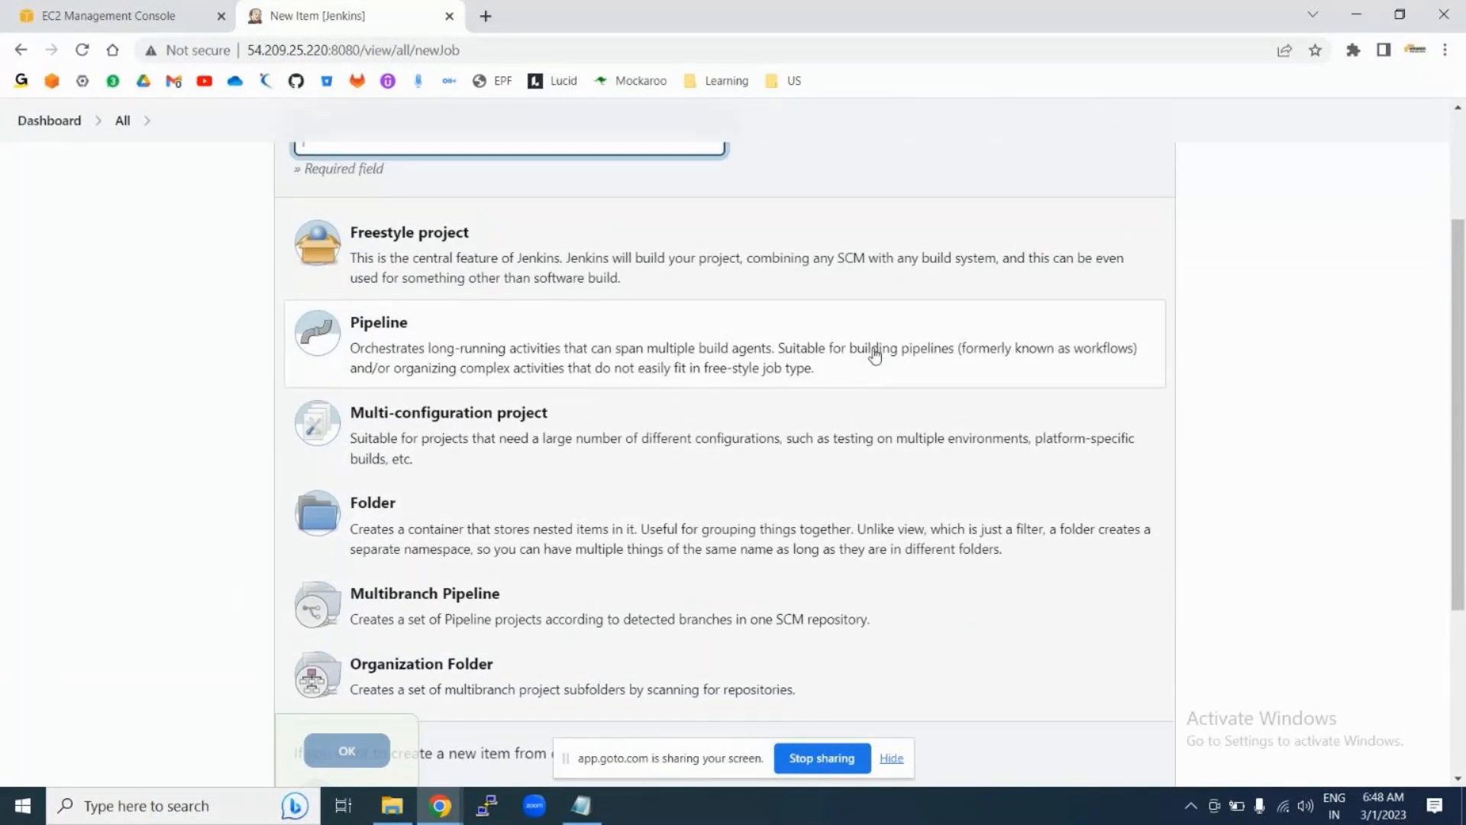
scroll(876, 355, up, 1)
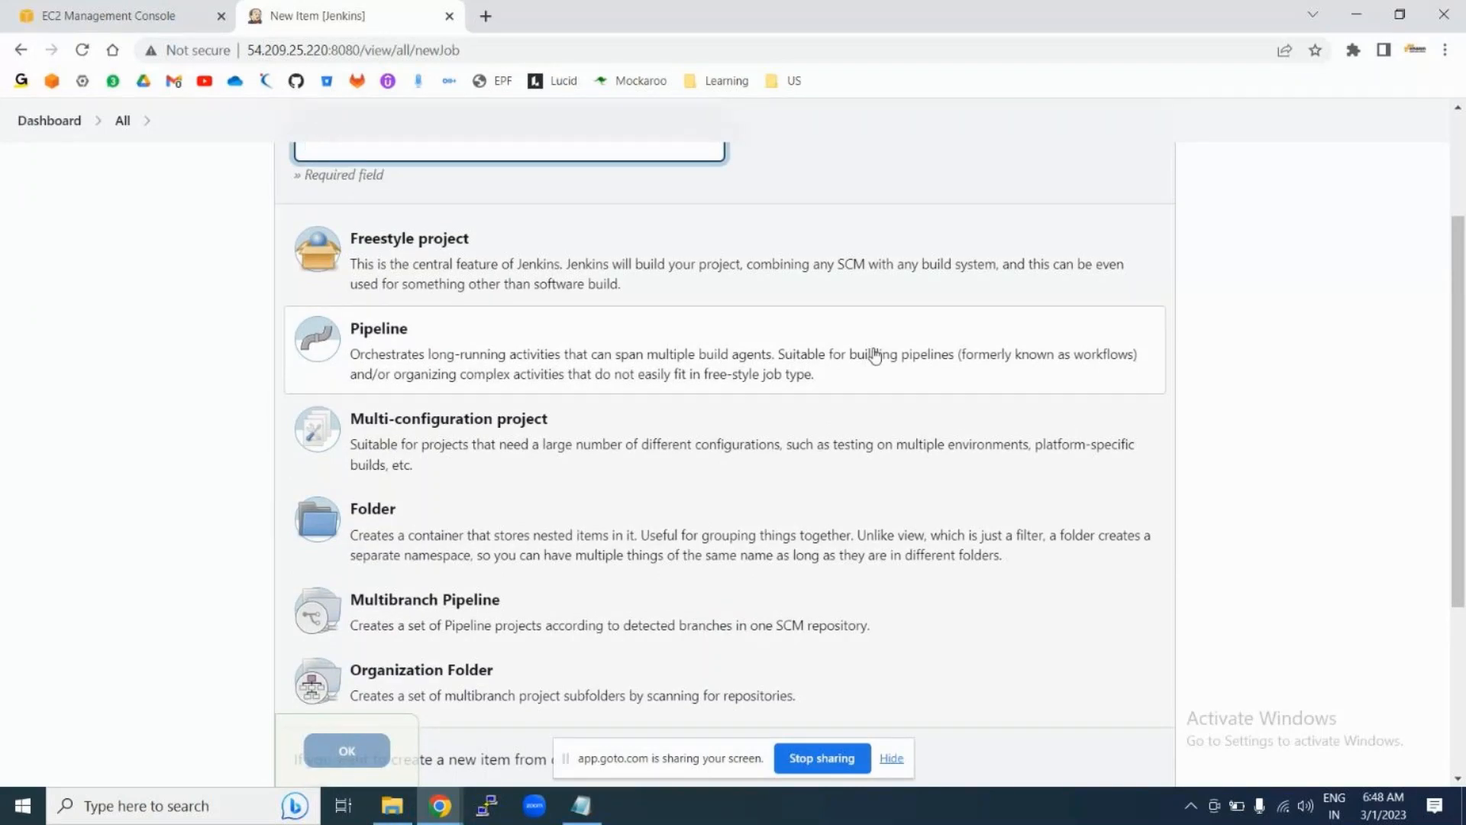
scroll(875, 354, up, 1)
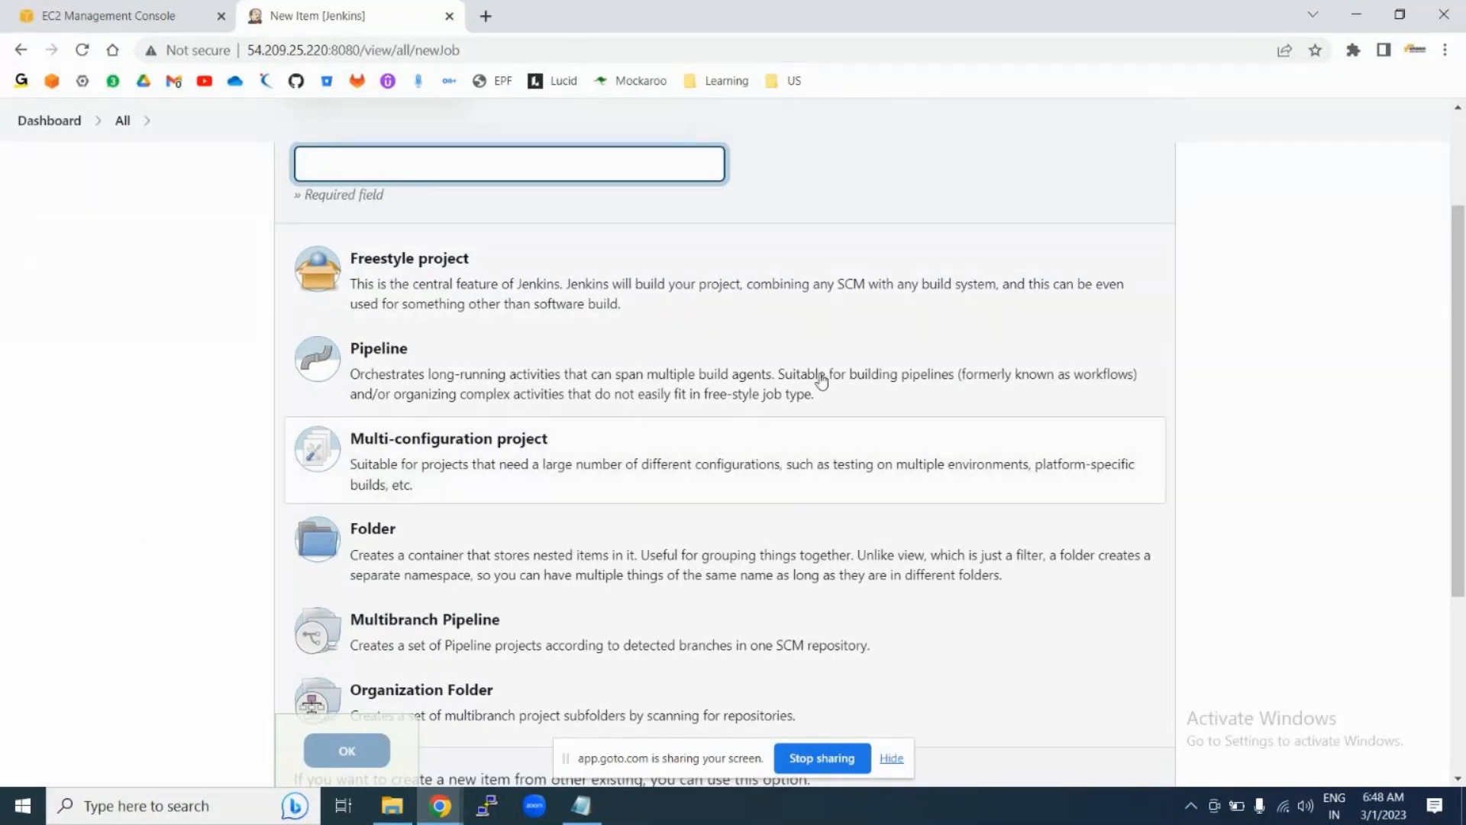
scroll(619, 352, up, 3)
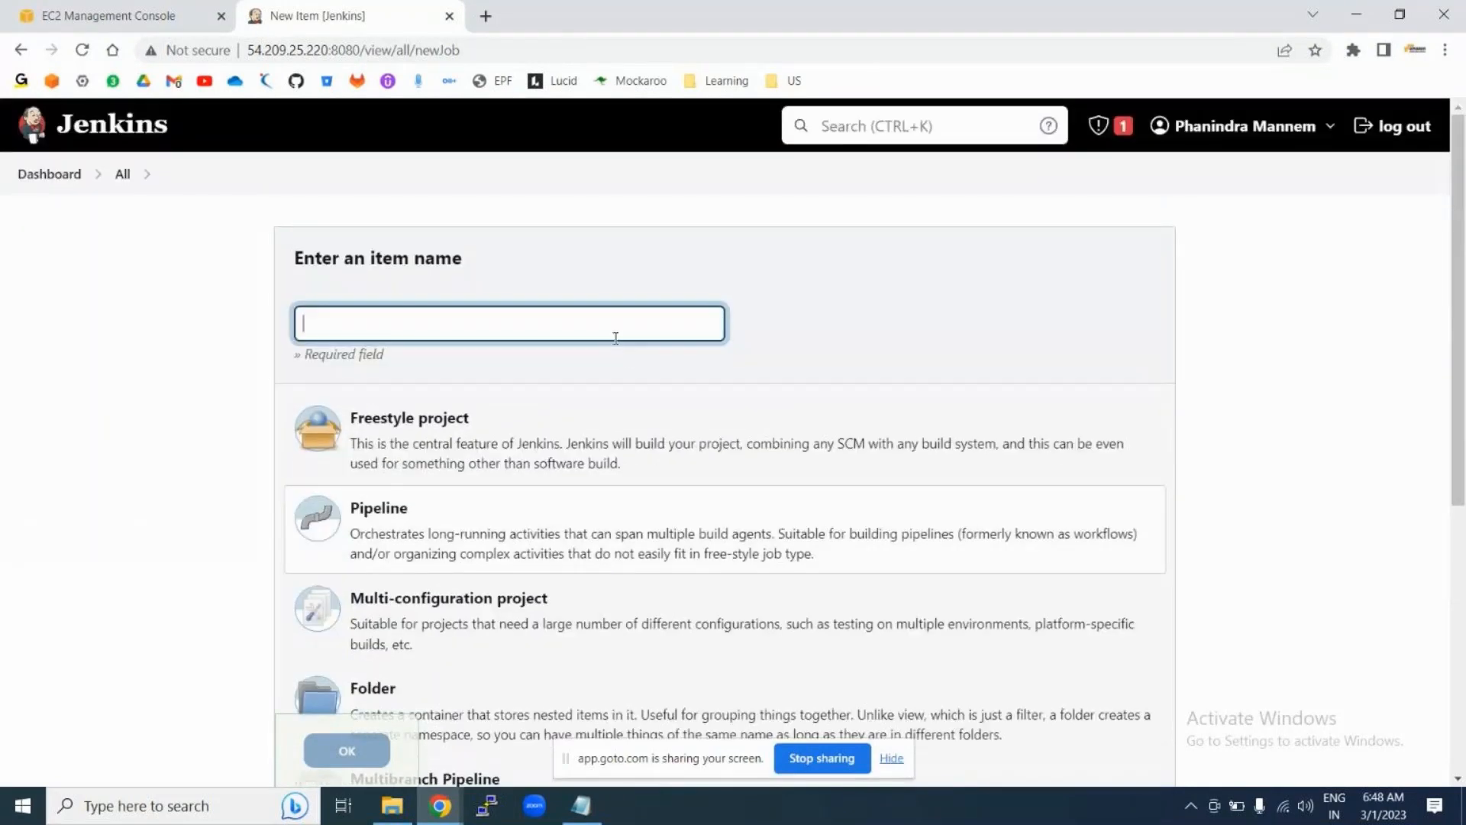
click(44, 180)
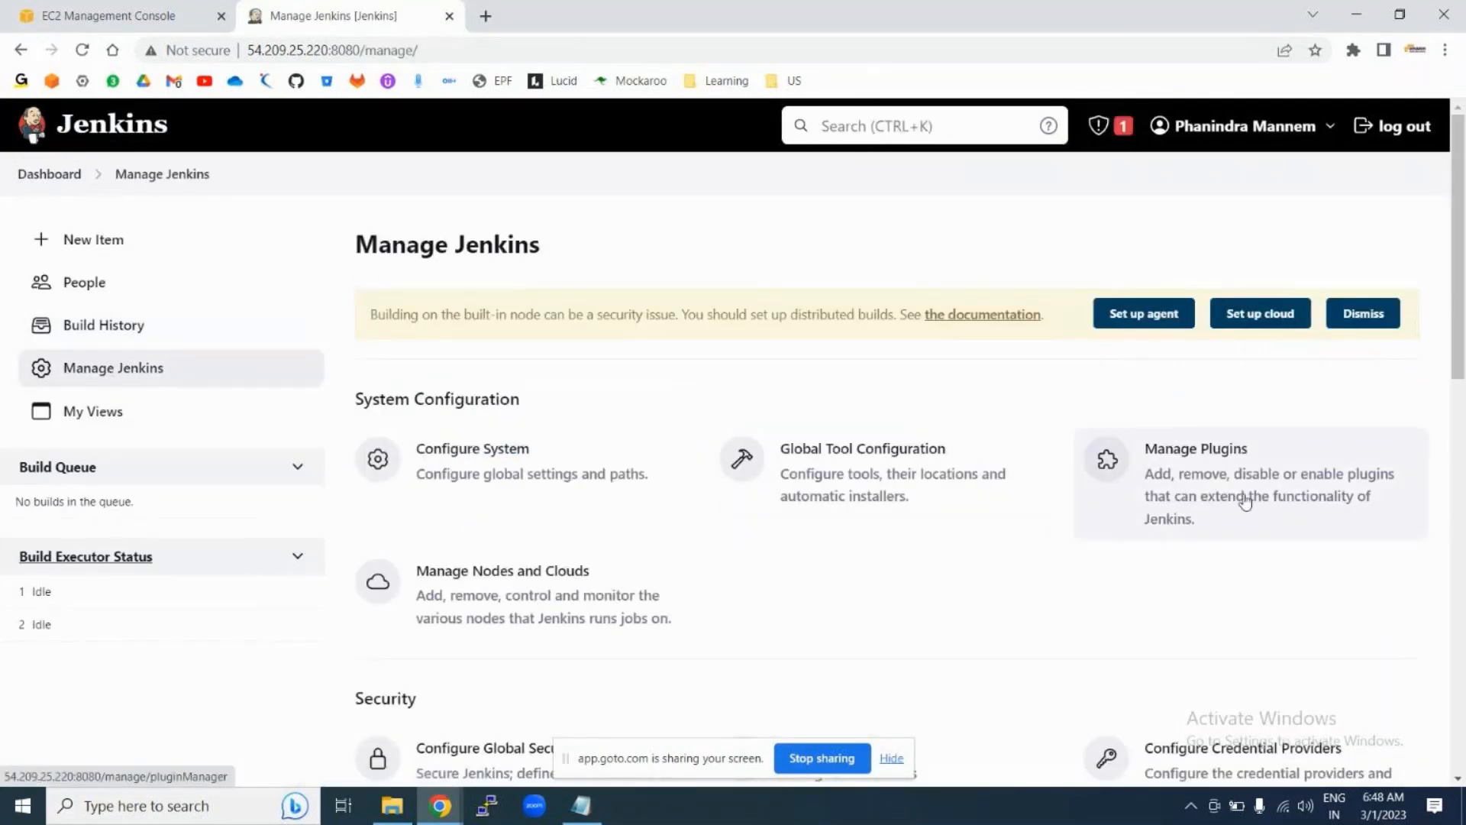
Step: Open the plugin manager's Available plugins and filter them by 'maven'
click(1245, 502)
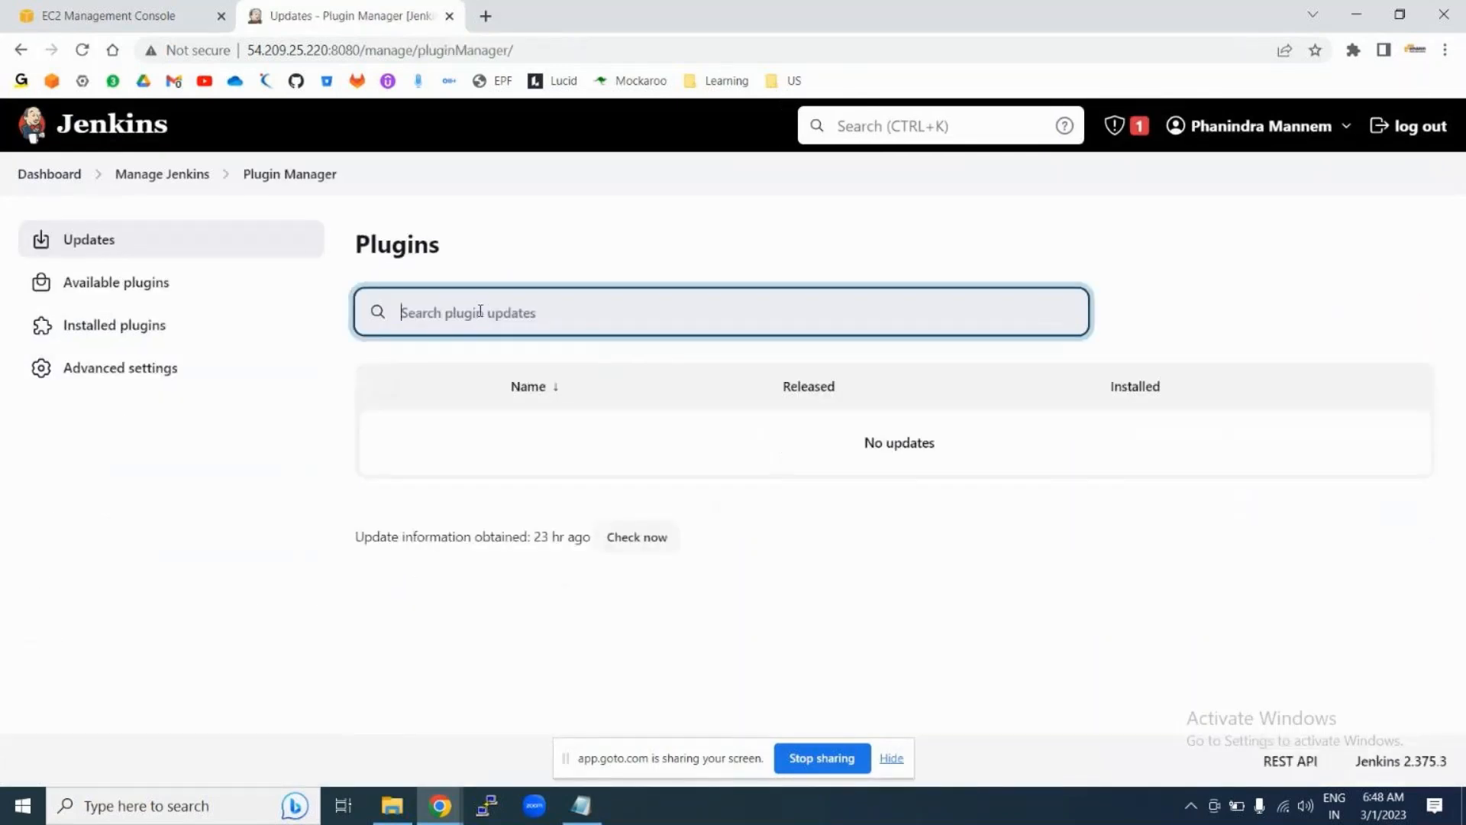
text(maven)
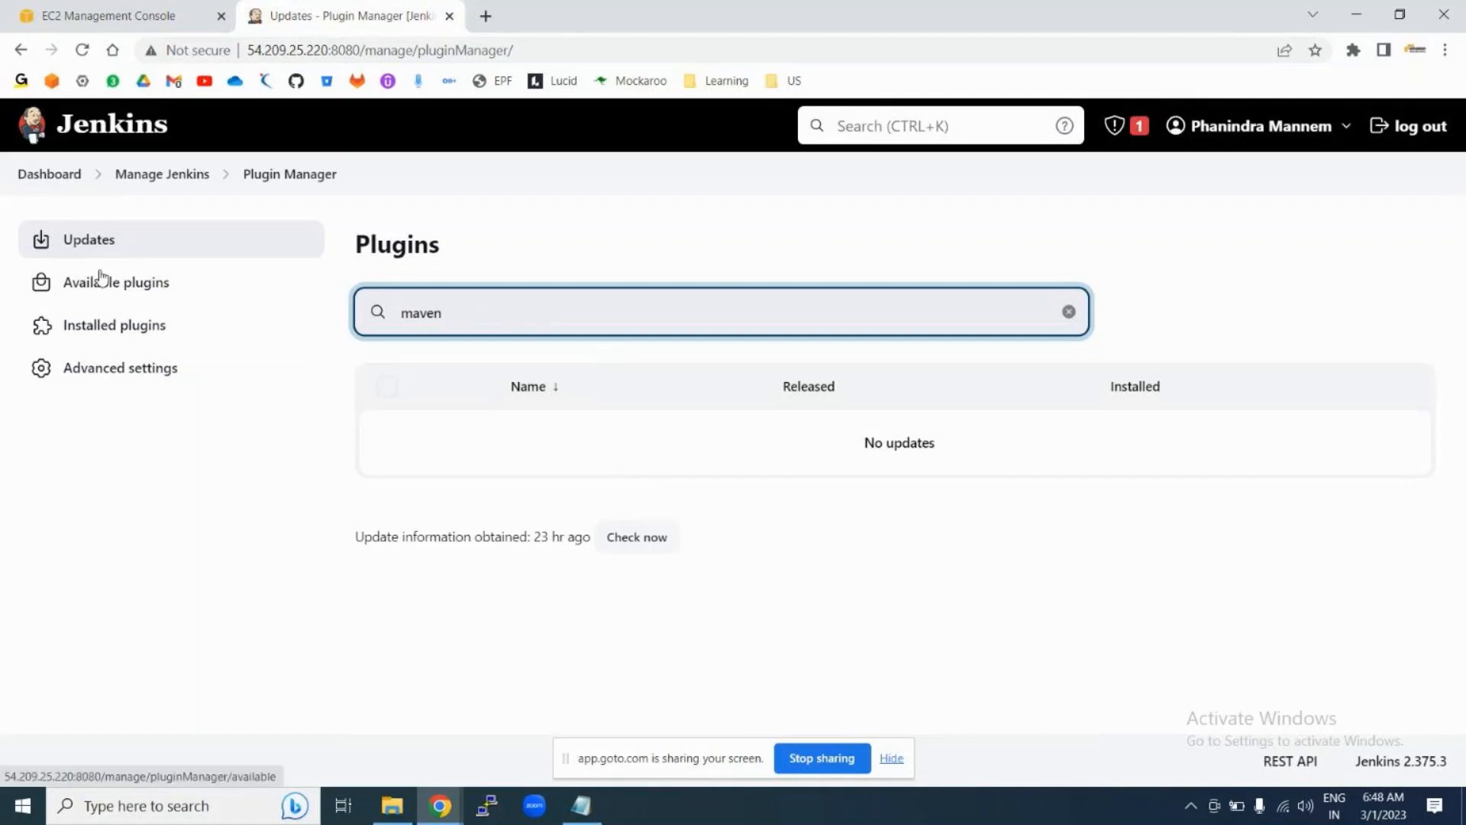
click(74, 289)
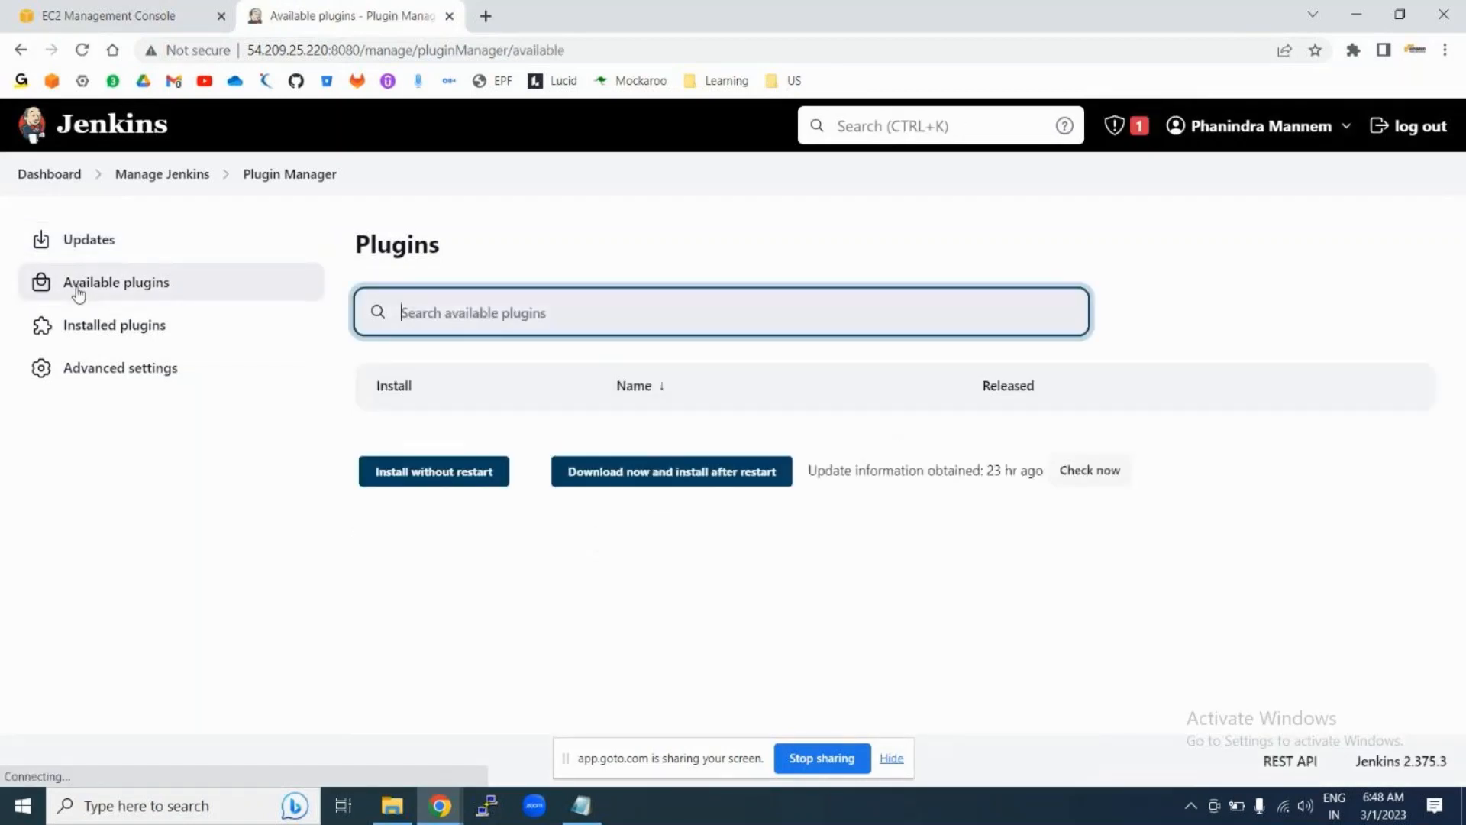
text(maven)
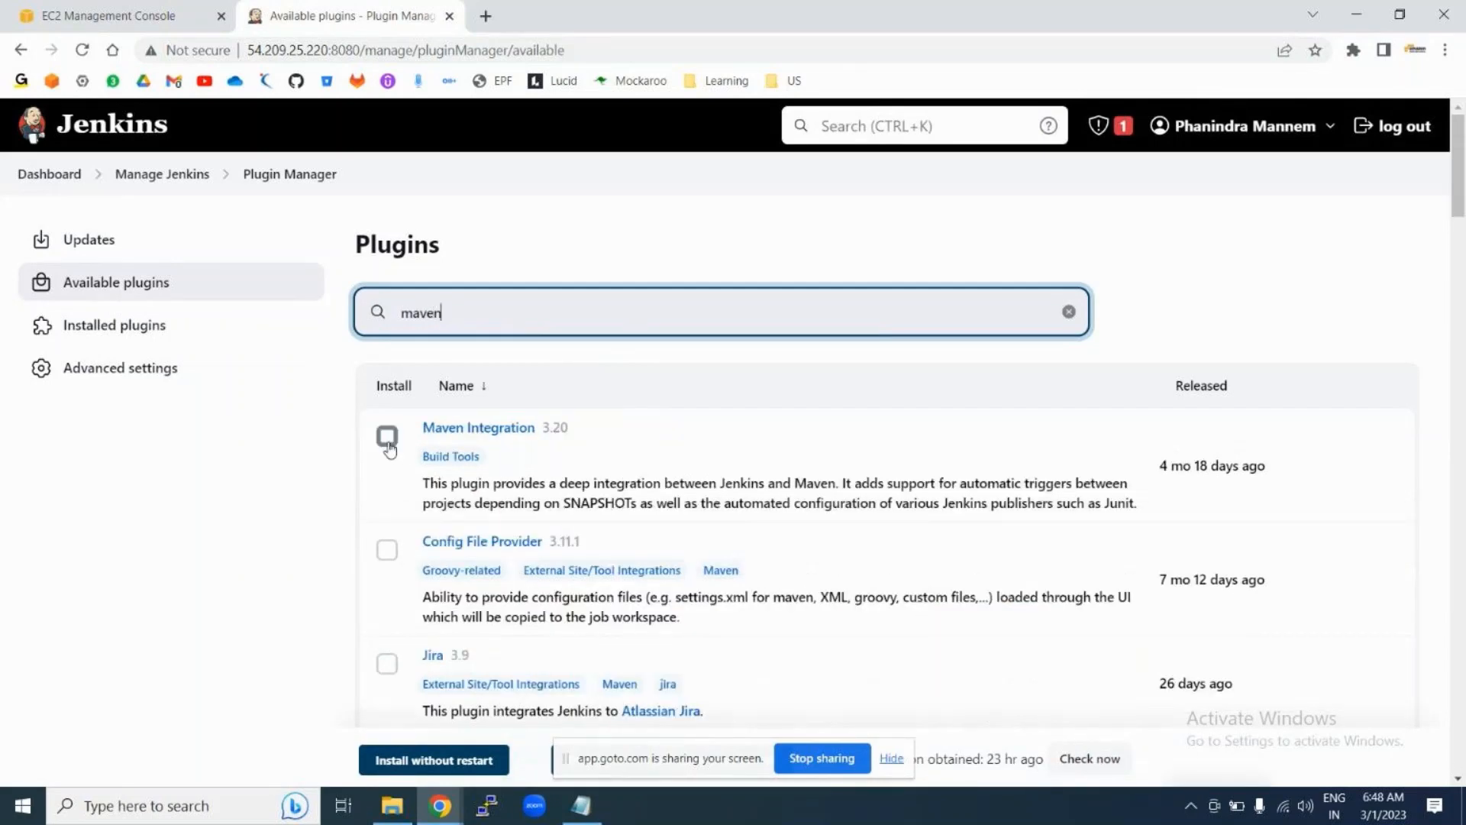
Step: Tick Maven Integration and Pipeline Maven Integration for installation
scroll(658, 501, down, 1)
scroll(659, 501, down, 10)
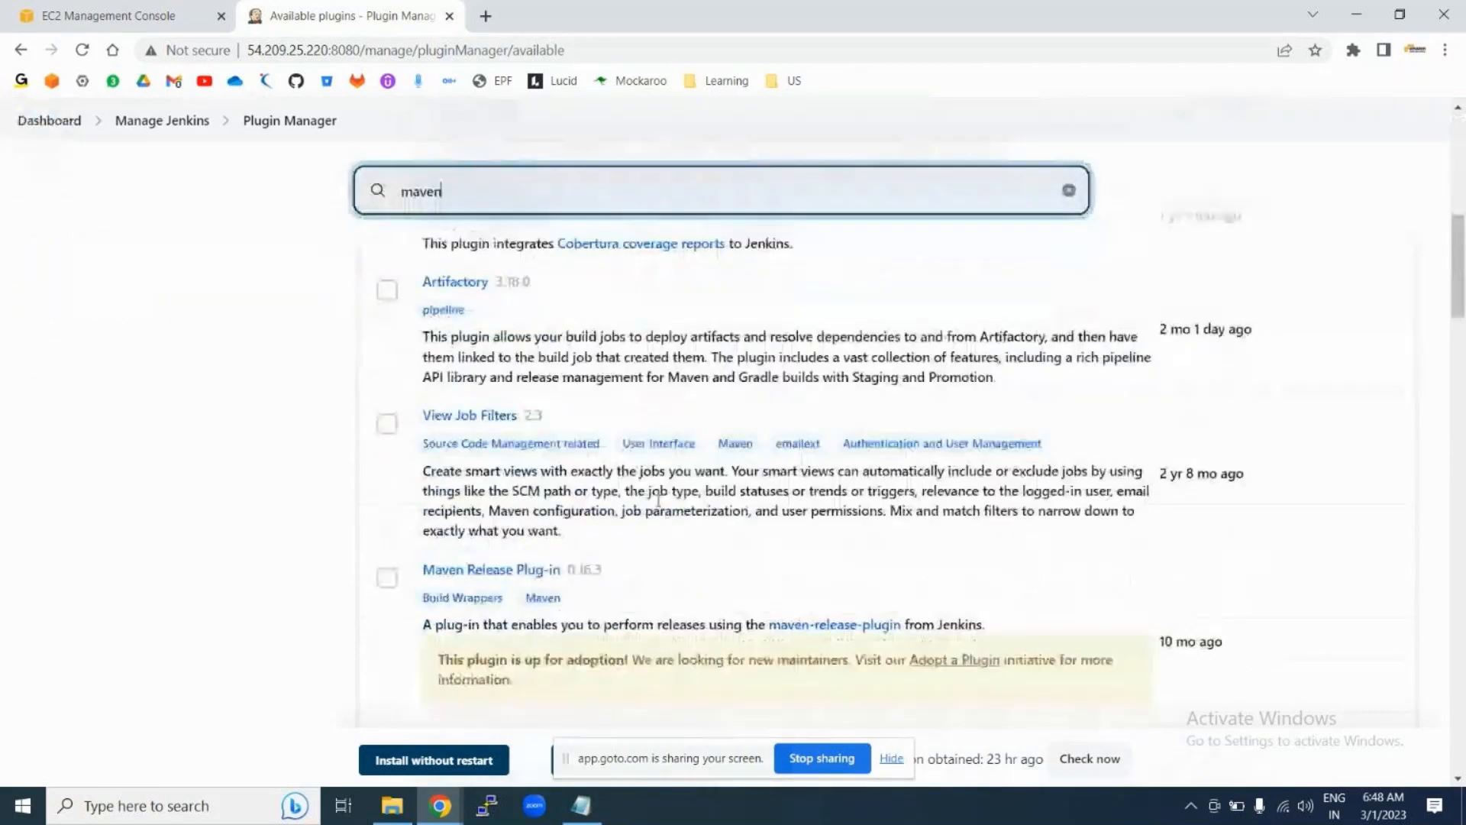
scroll(658, 501, up, 12)
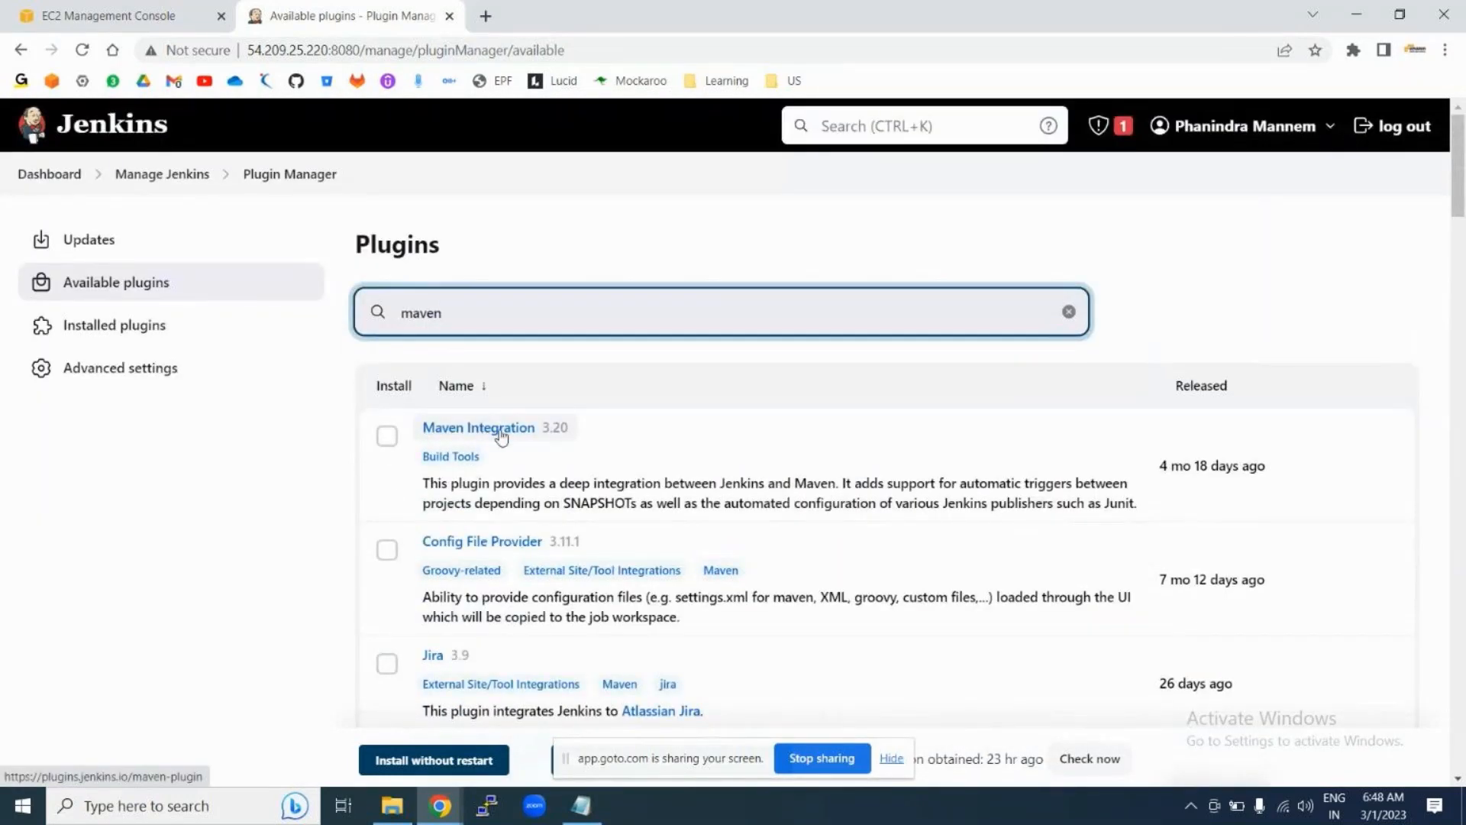
click(389, 441)
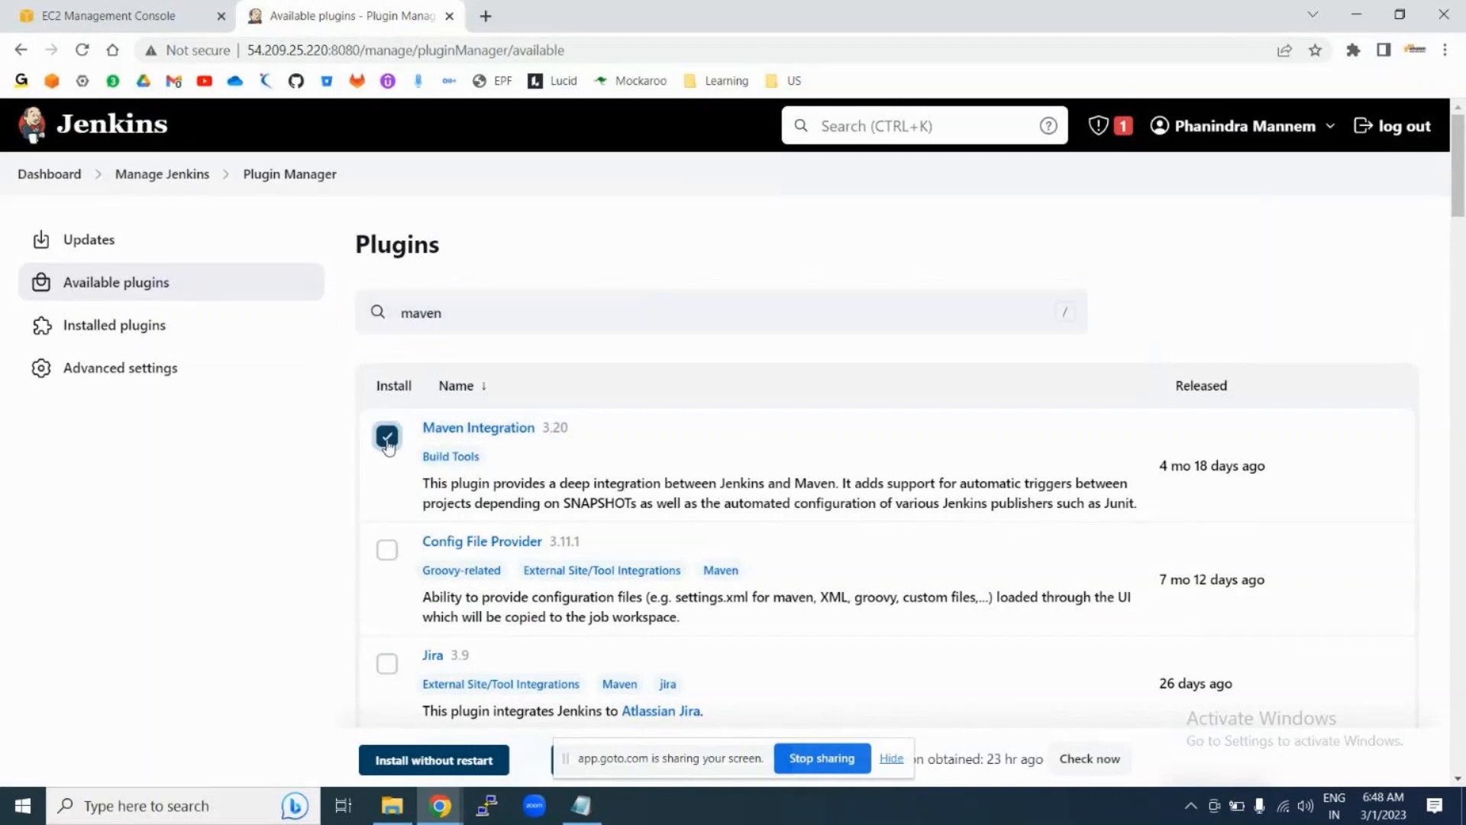
scroll(710, 462, down, 2)
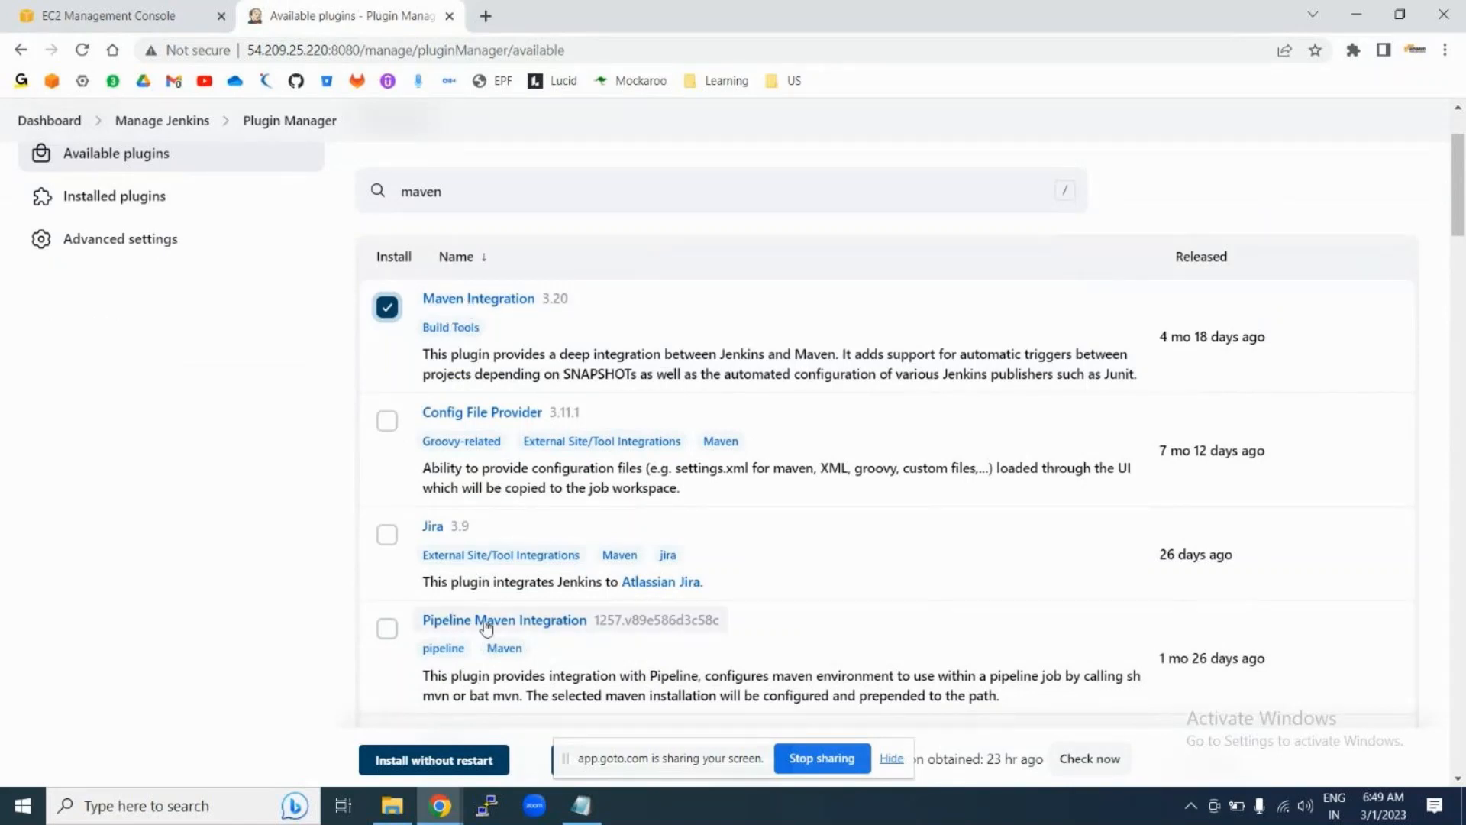
click(388, 630)
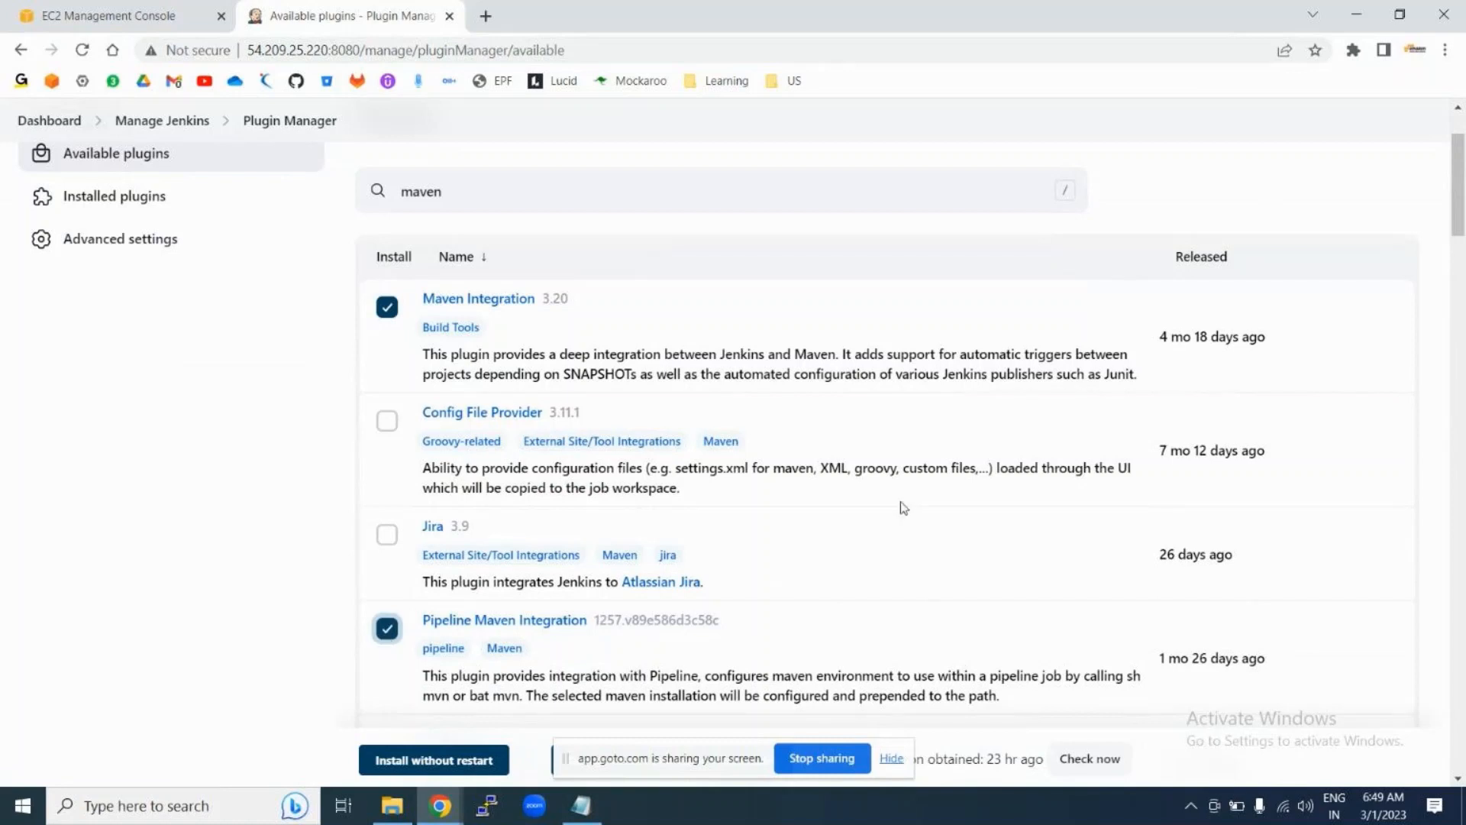
scroll(920, 516, down, 1)
scroll(920, 516, down, 2)
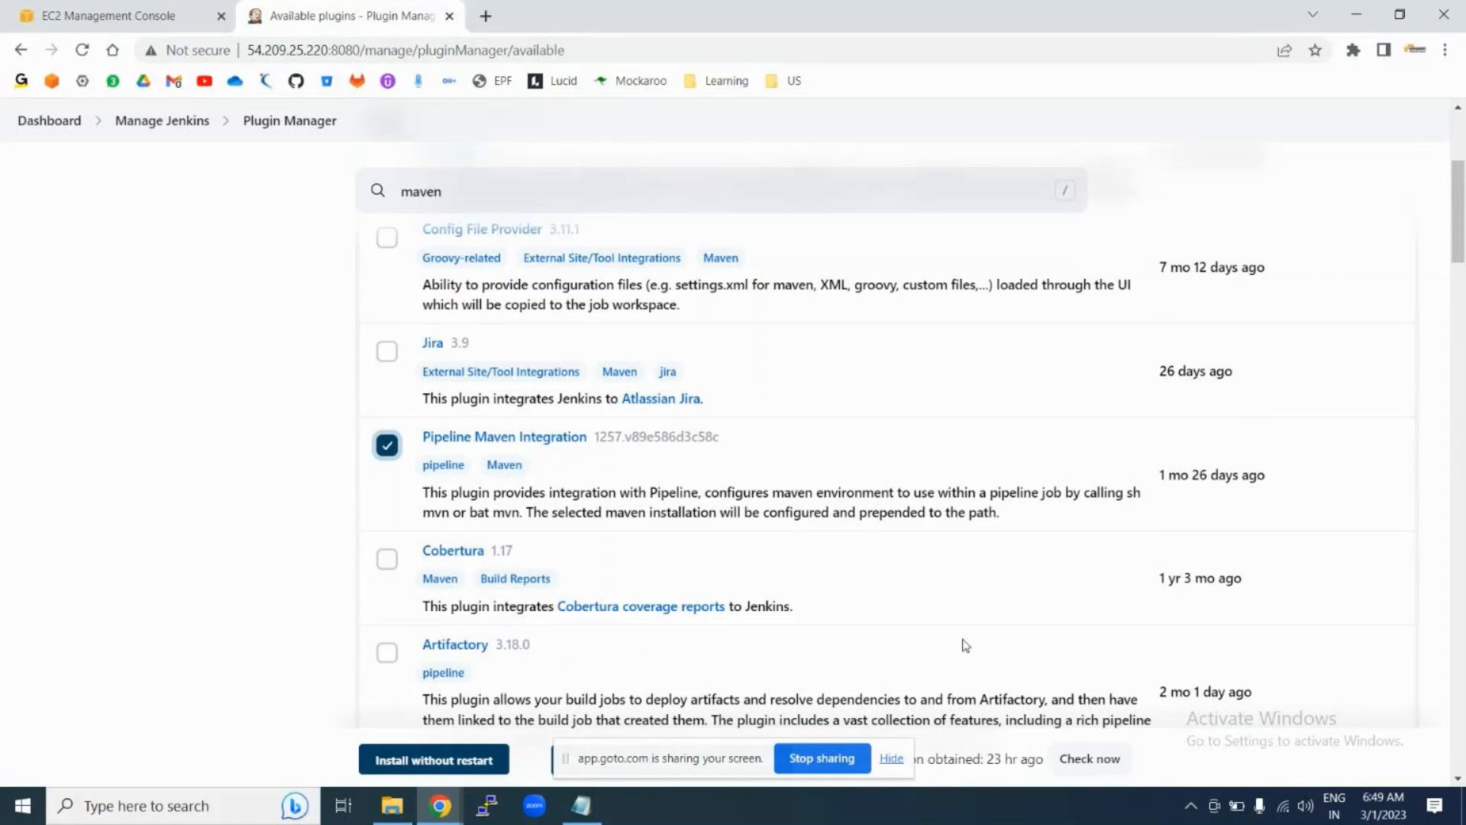
click(892, 760)
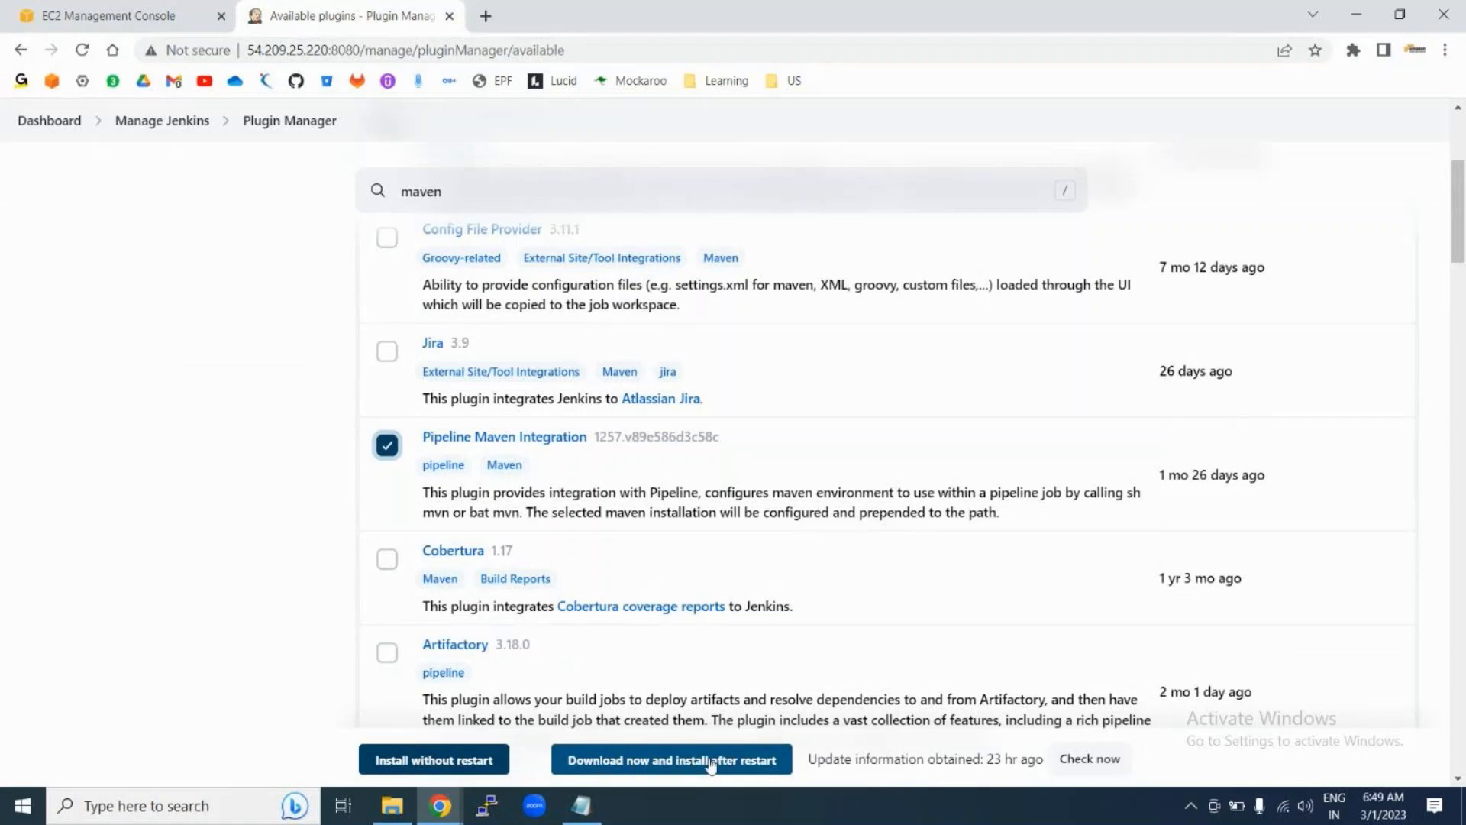
Step: Install the Maven plugins without restart and confirm every download entry, dependencies included, shows Success
click(422, 762)
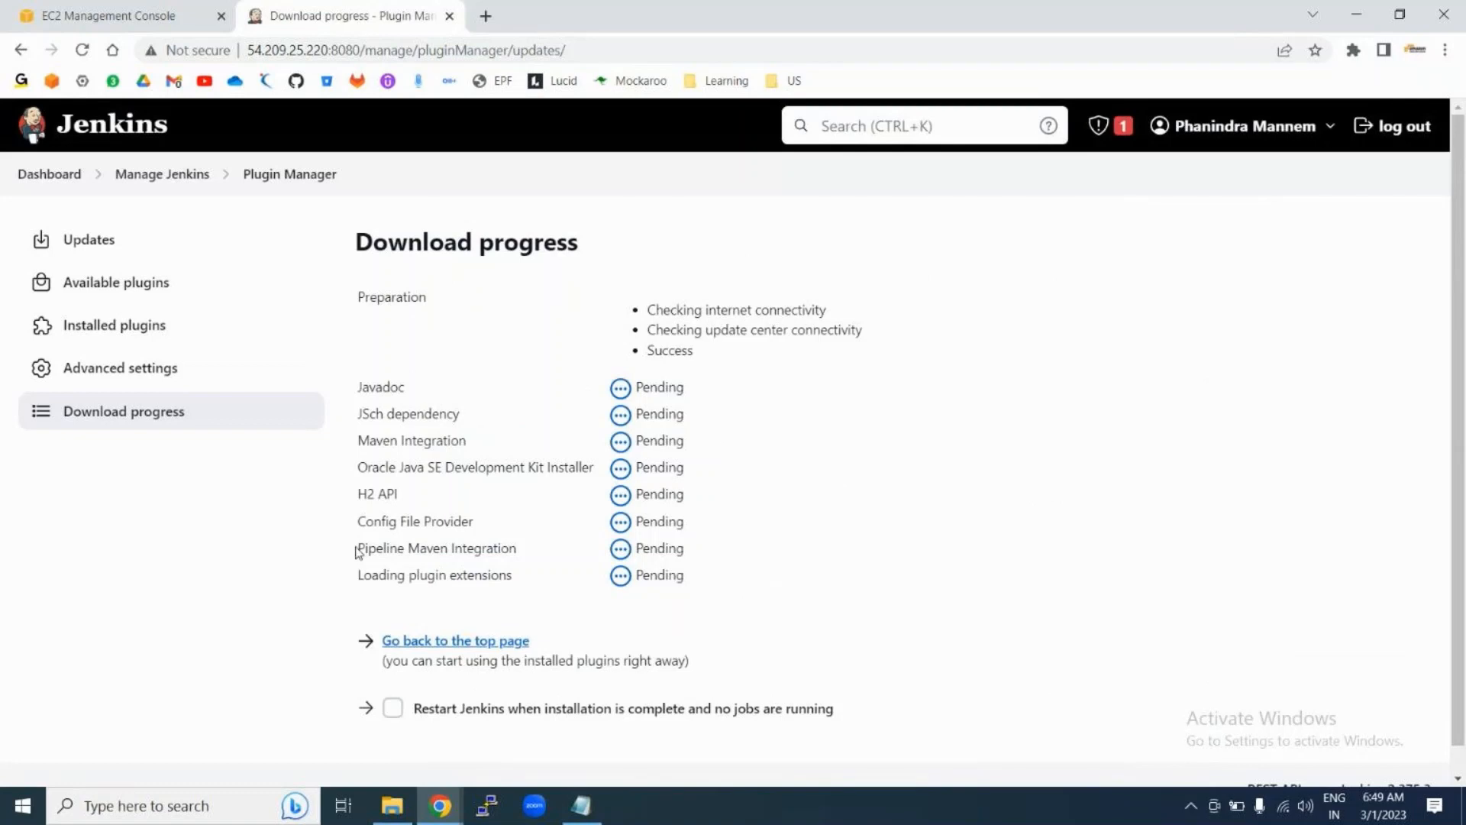
drag(358, 549, 519, 548)
drag(358, 440, 475, 448)
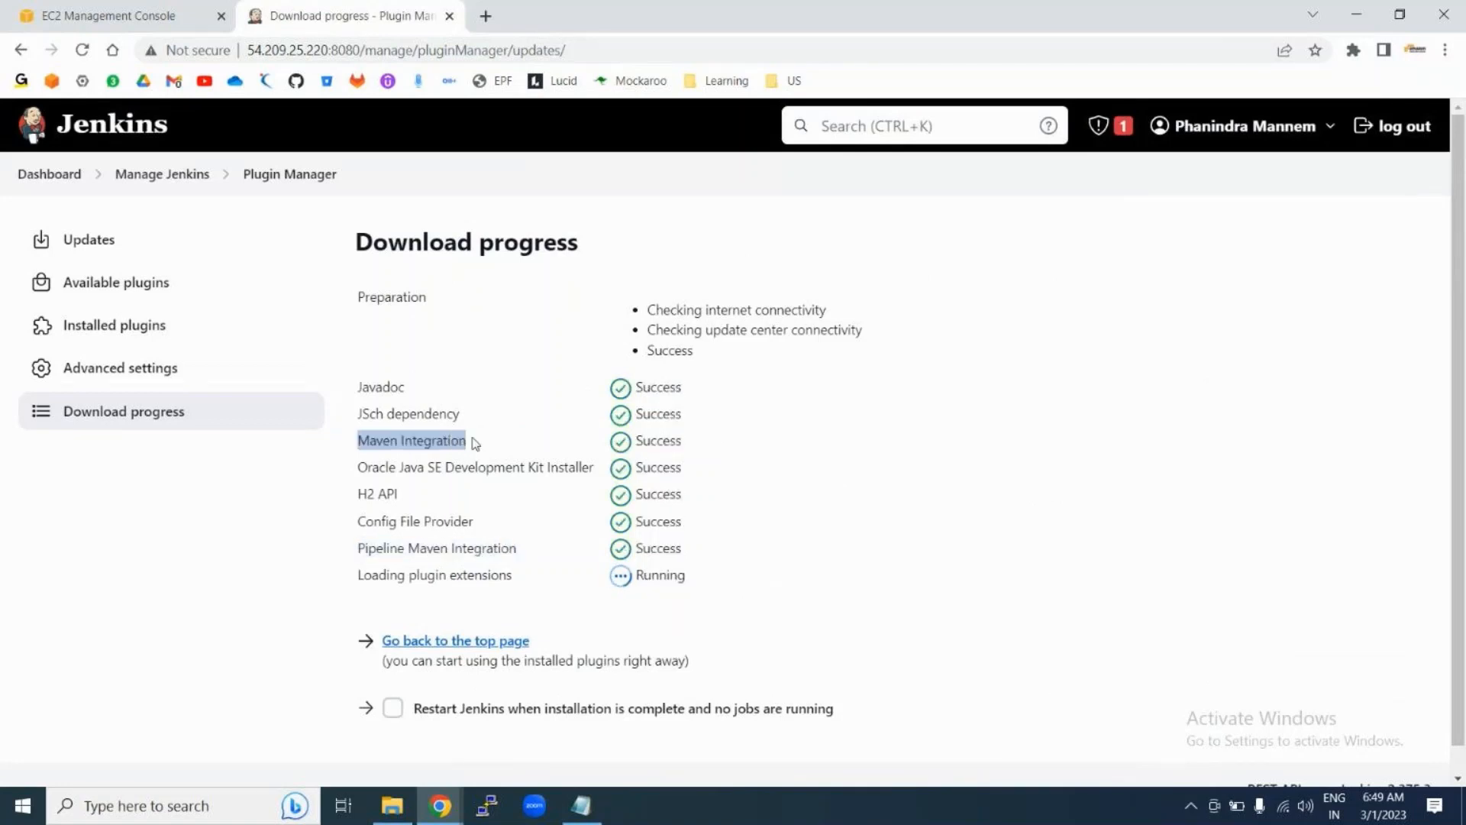
drag(358, 387, 468, 429)
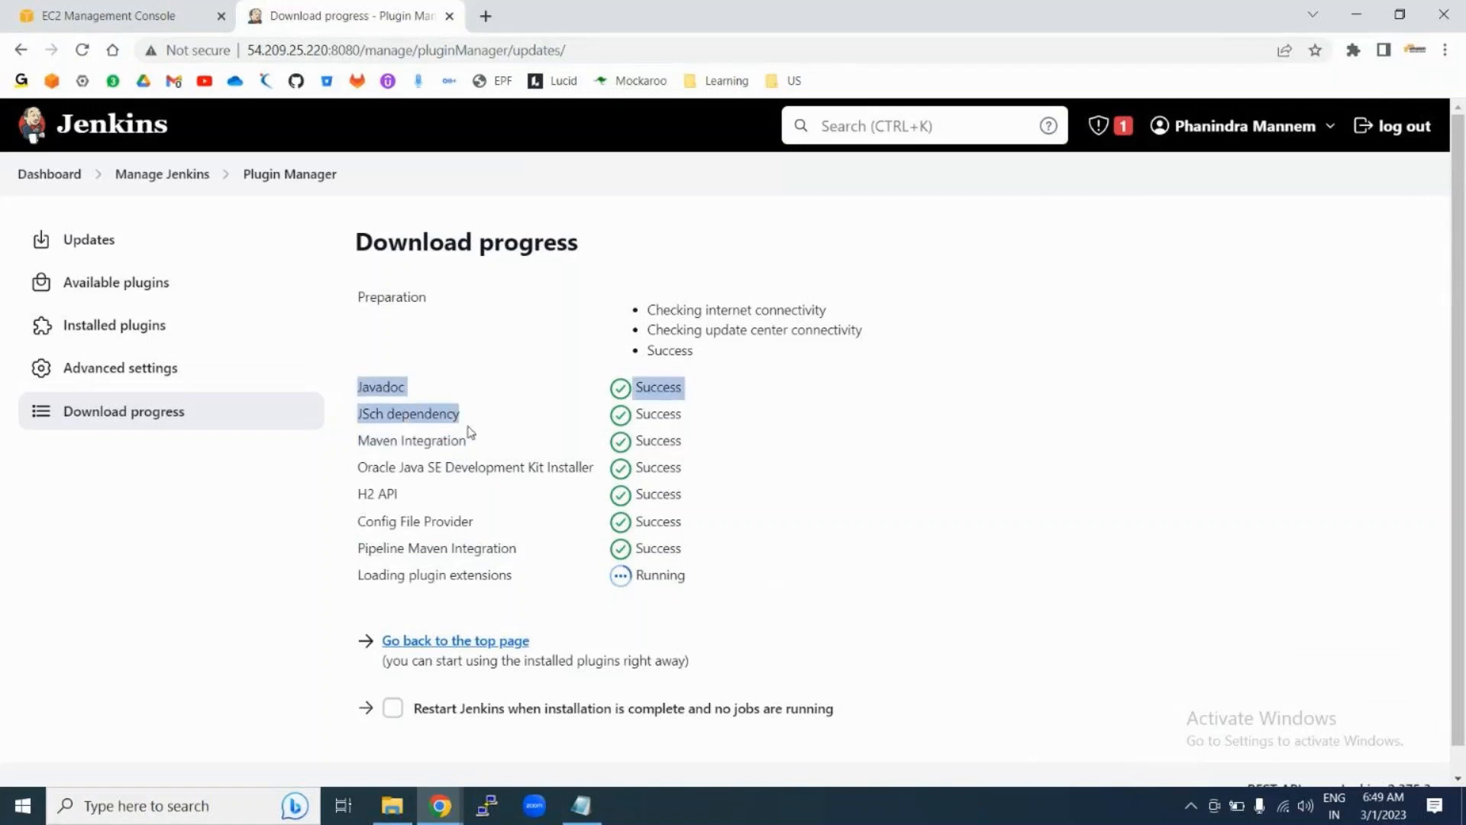
click(831, 458)
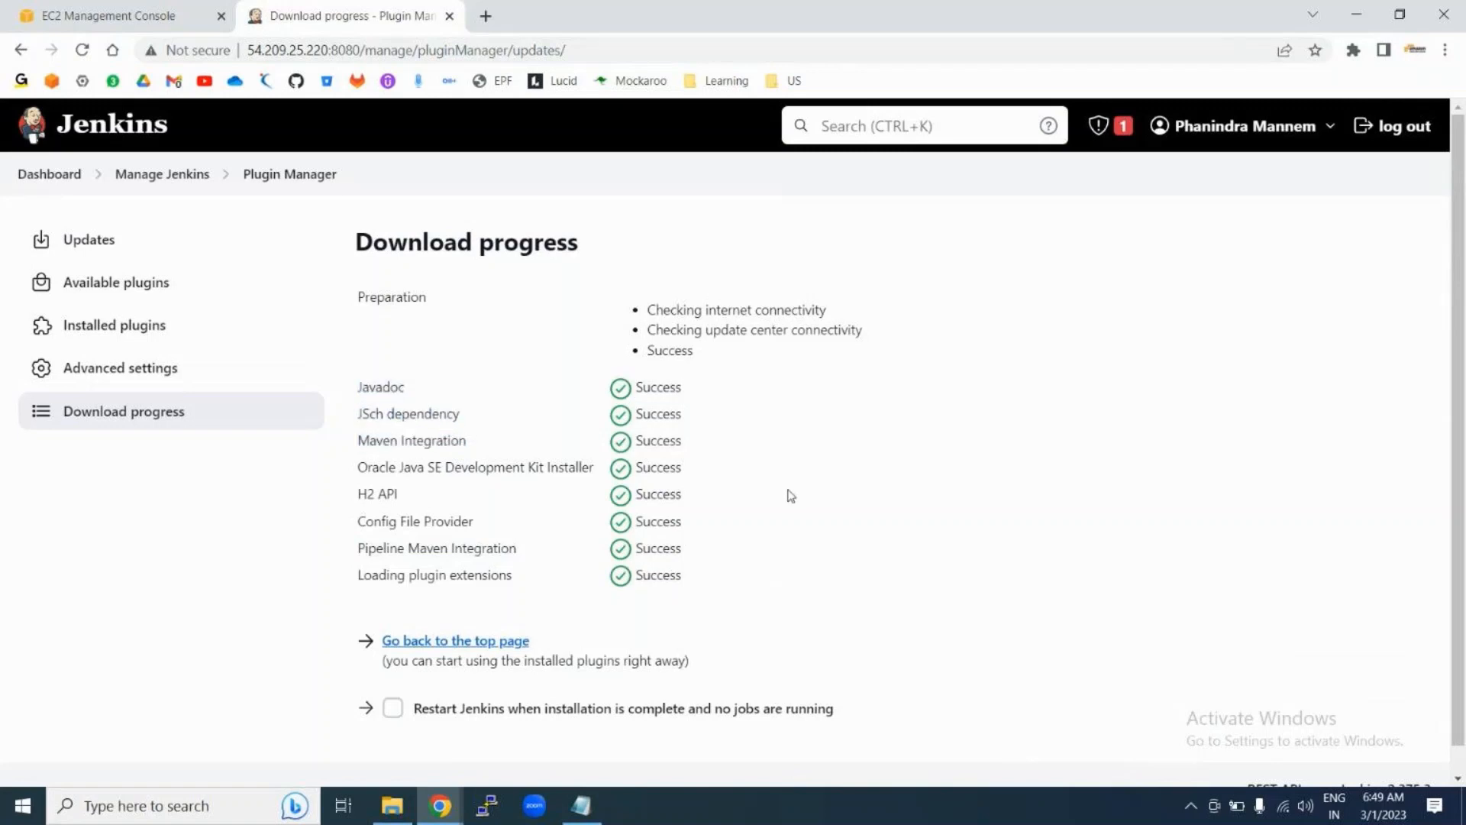
scroll(791, 495, down, 1)
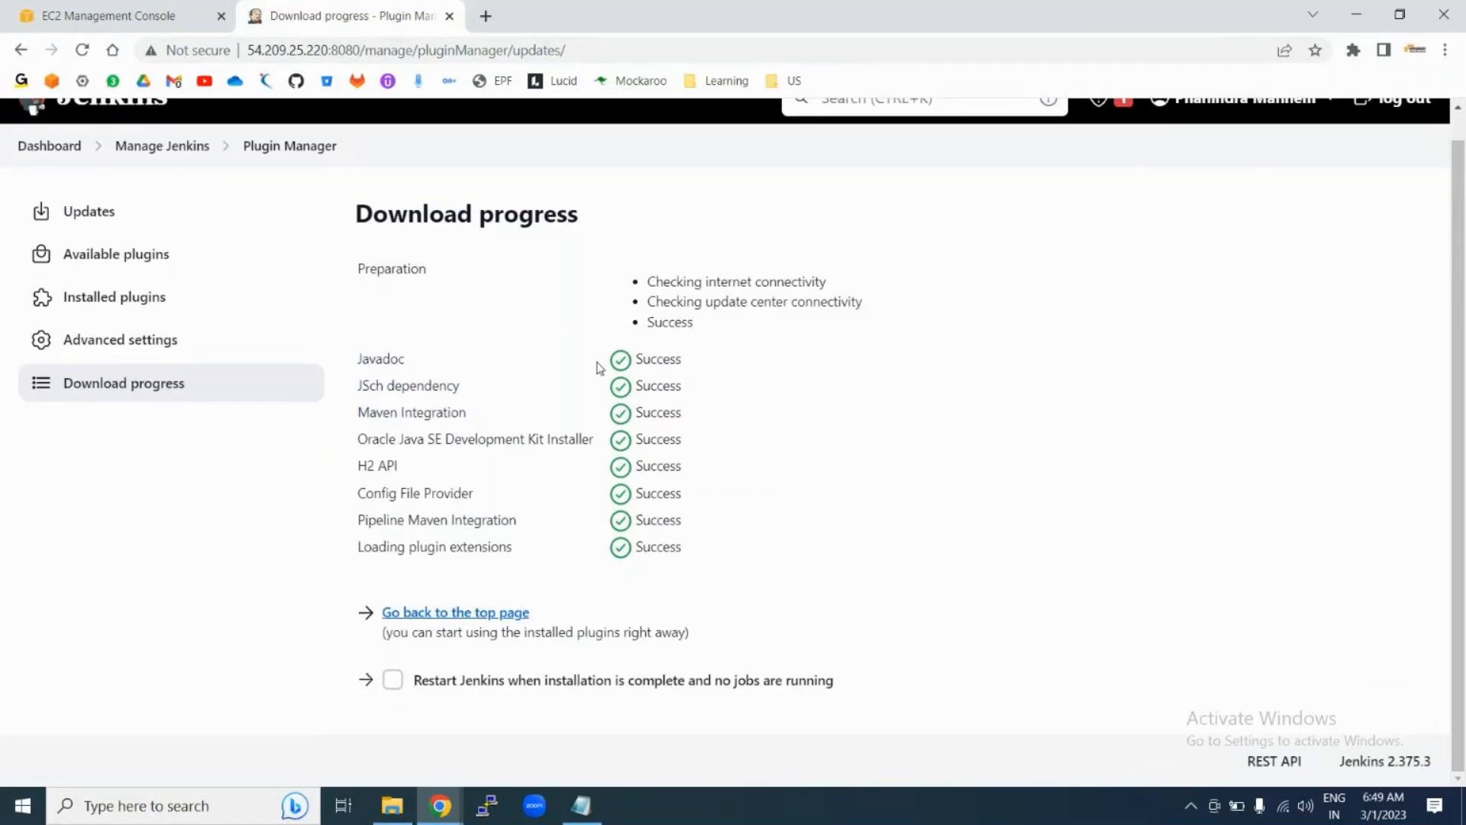
drag(599, 364, 729, 547)
click(730, 548)
Step: Go from the dashboard to New Item and confirm Maven project now appears beside Freestyle and Pipeline
click(27, 150)
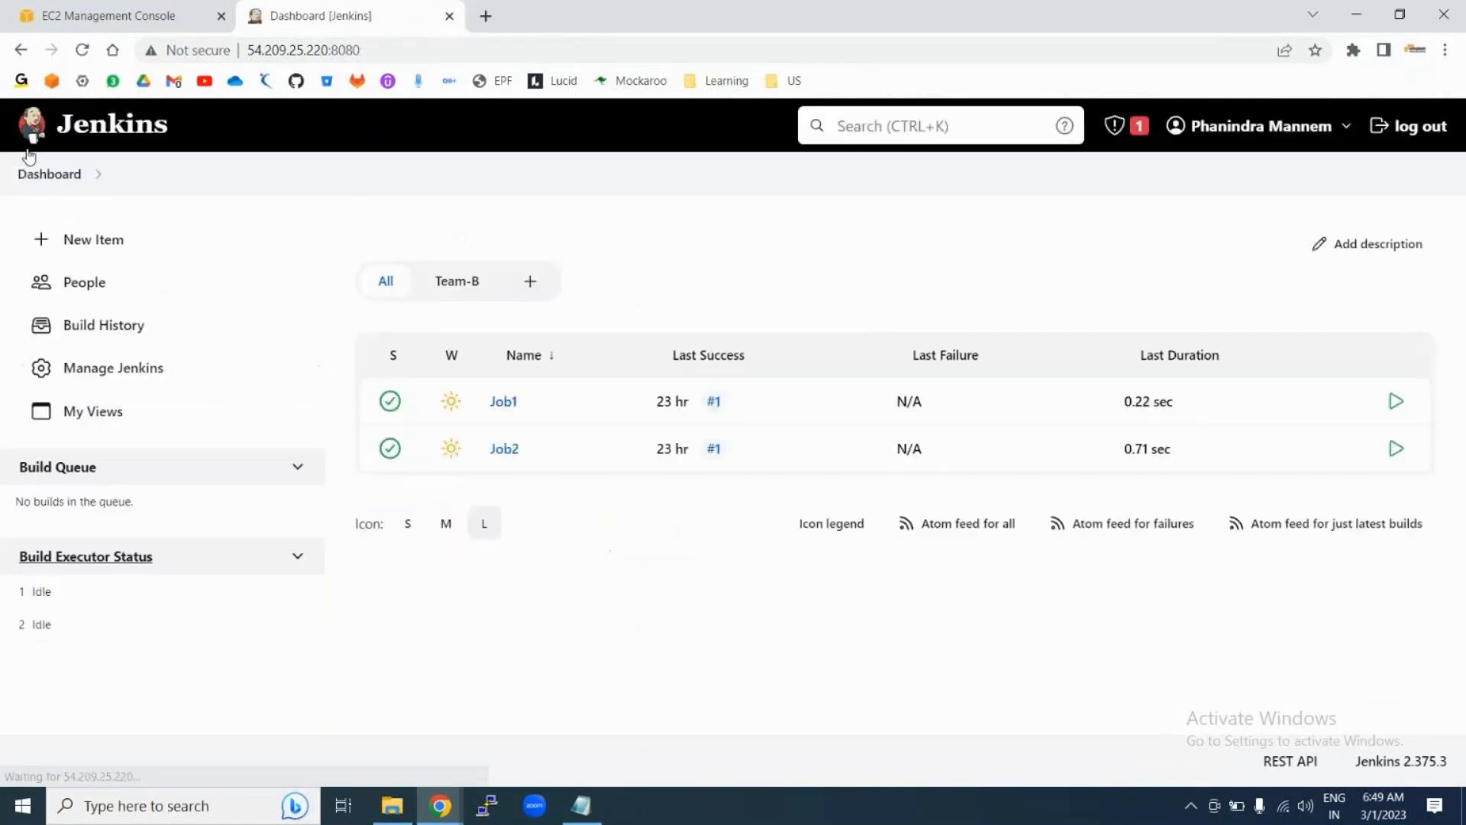
click(88, 248)
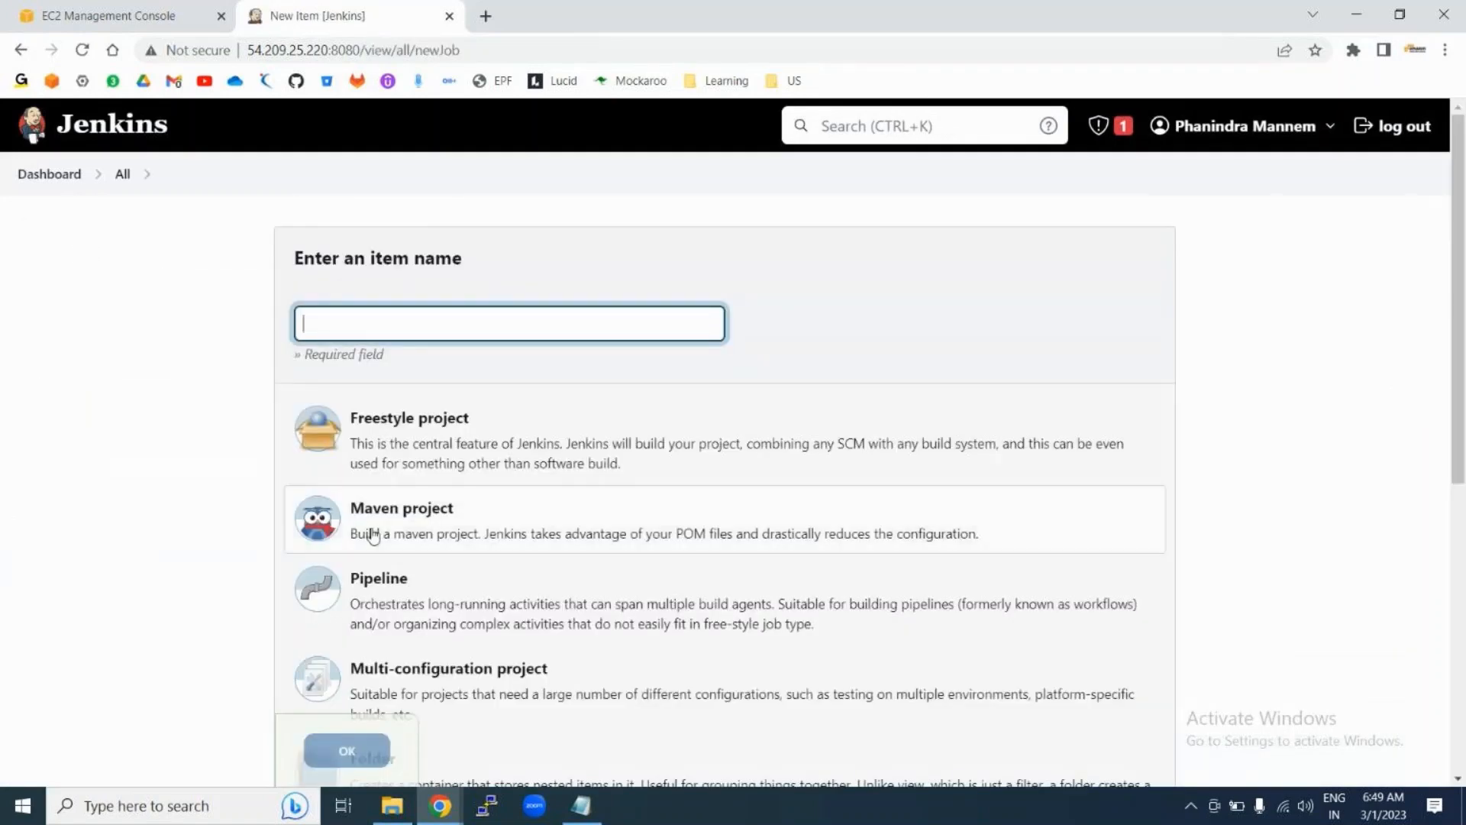
scroll(558, 530, down, 2)
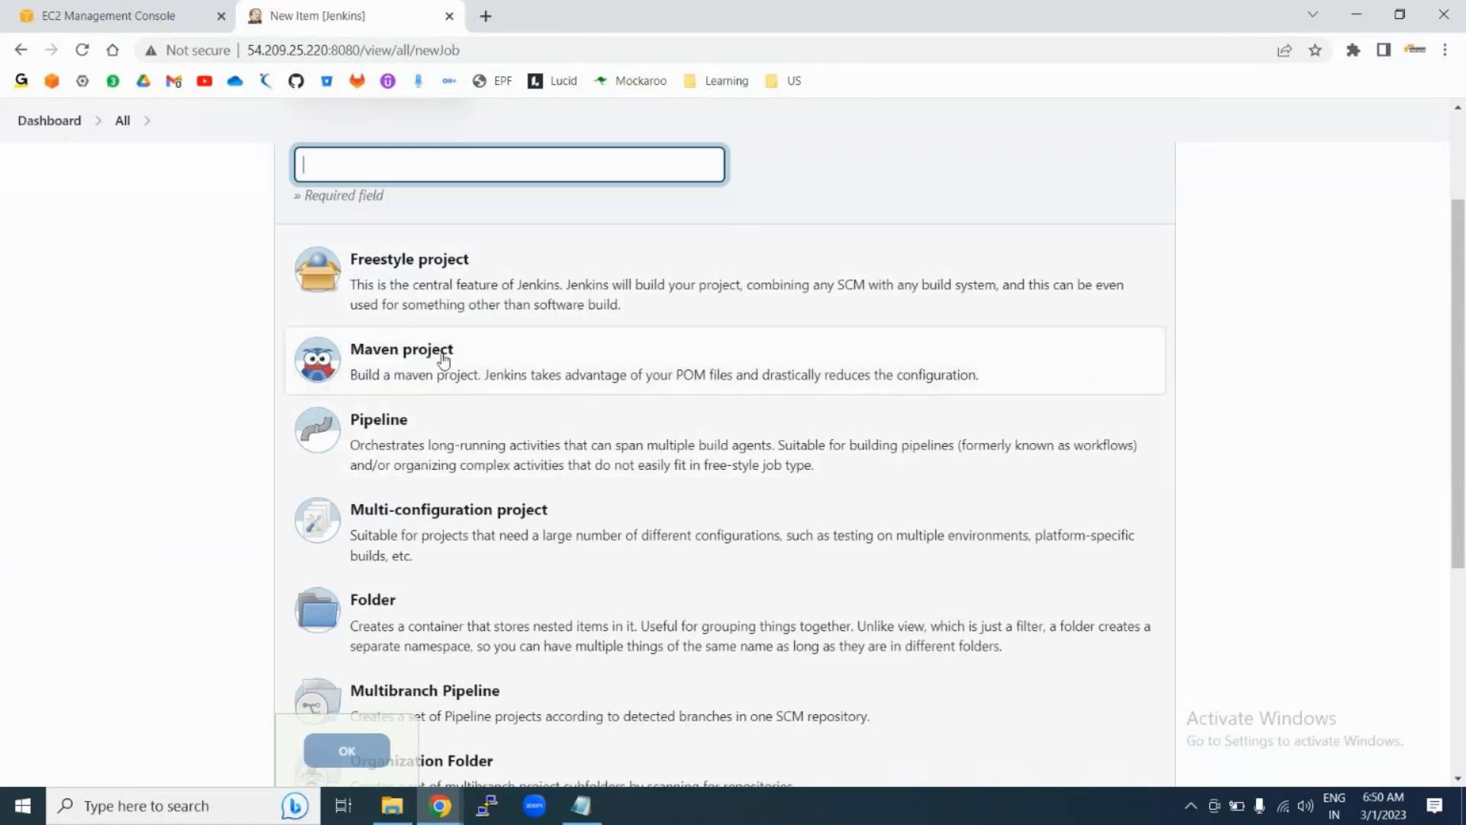
scroll(443, 359, up, 2)
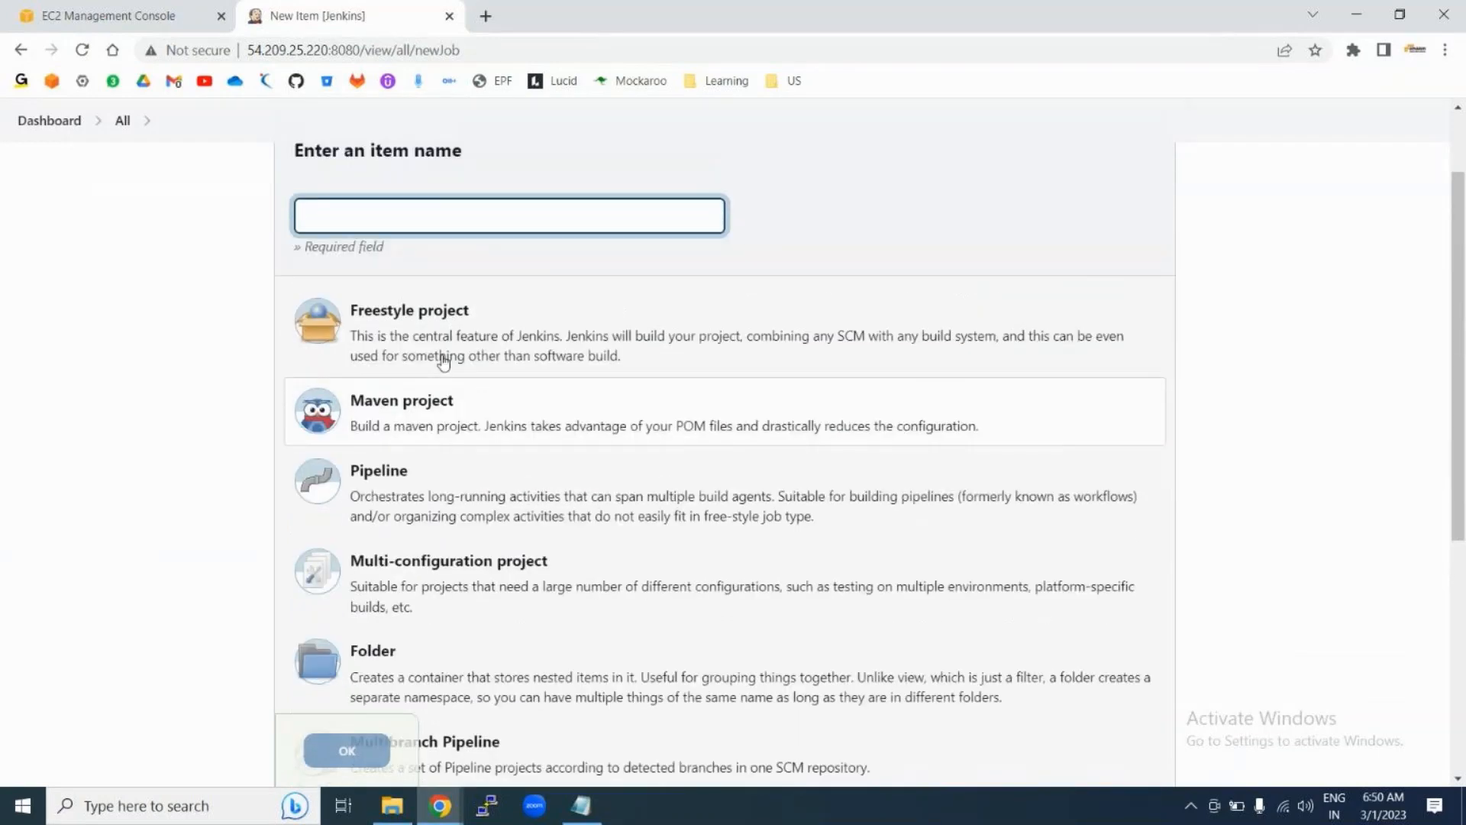
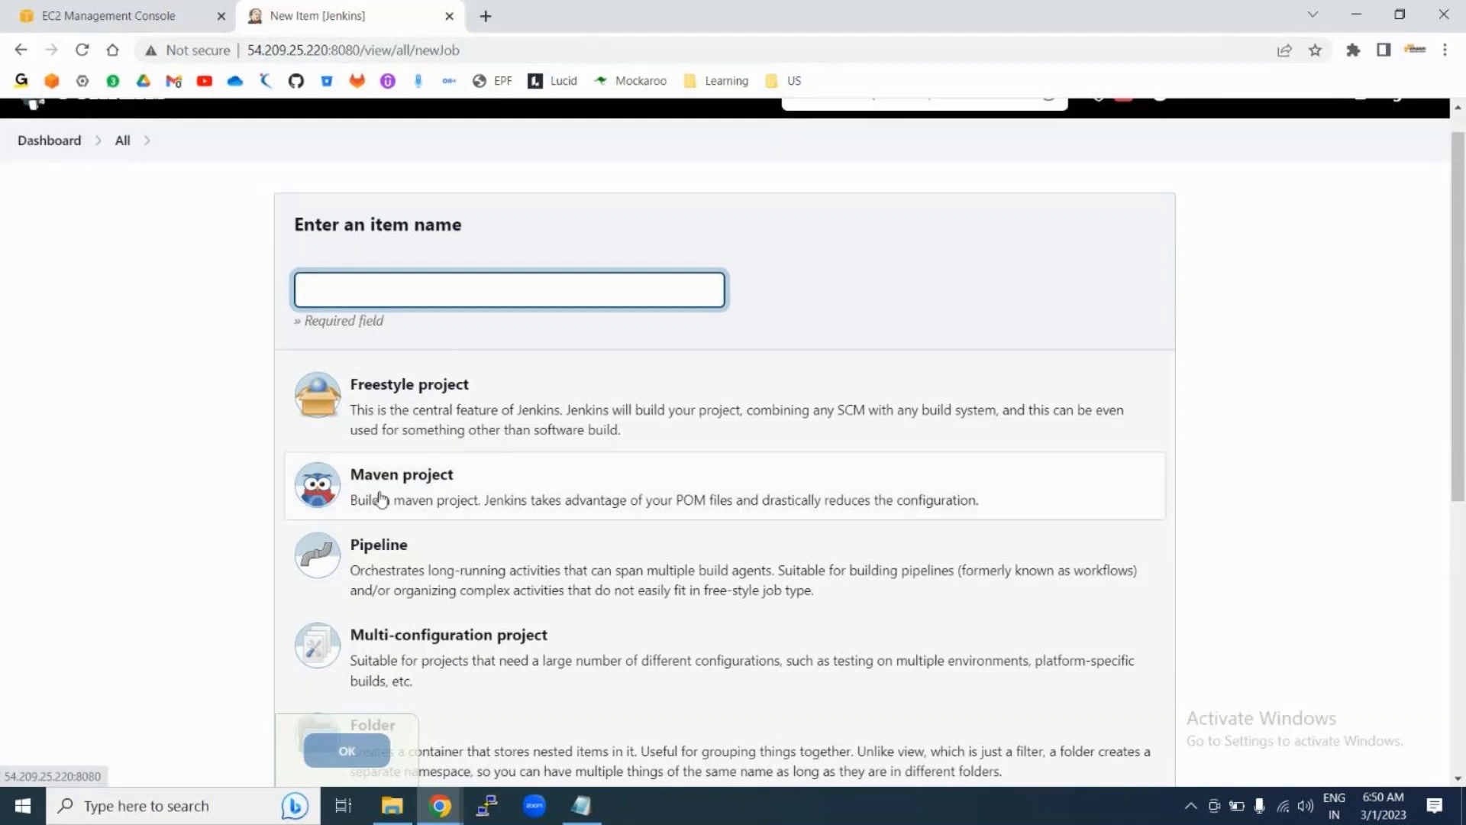
Step: Leave the new-item form for Manage Jenkins and bring its Security section into view
click(42, 147)
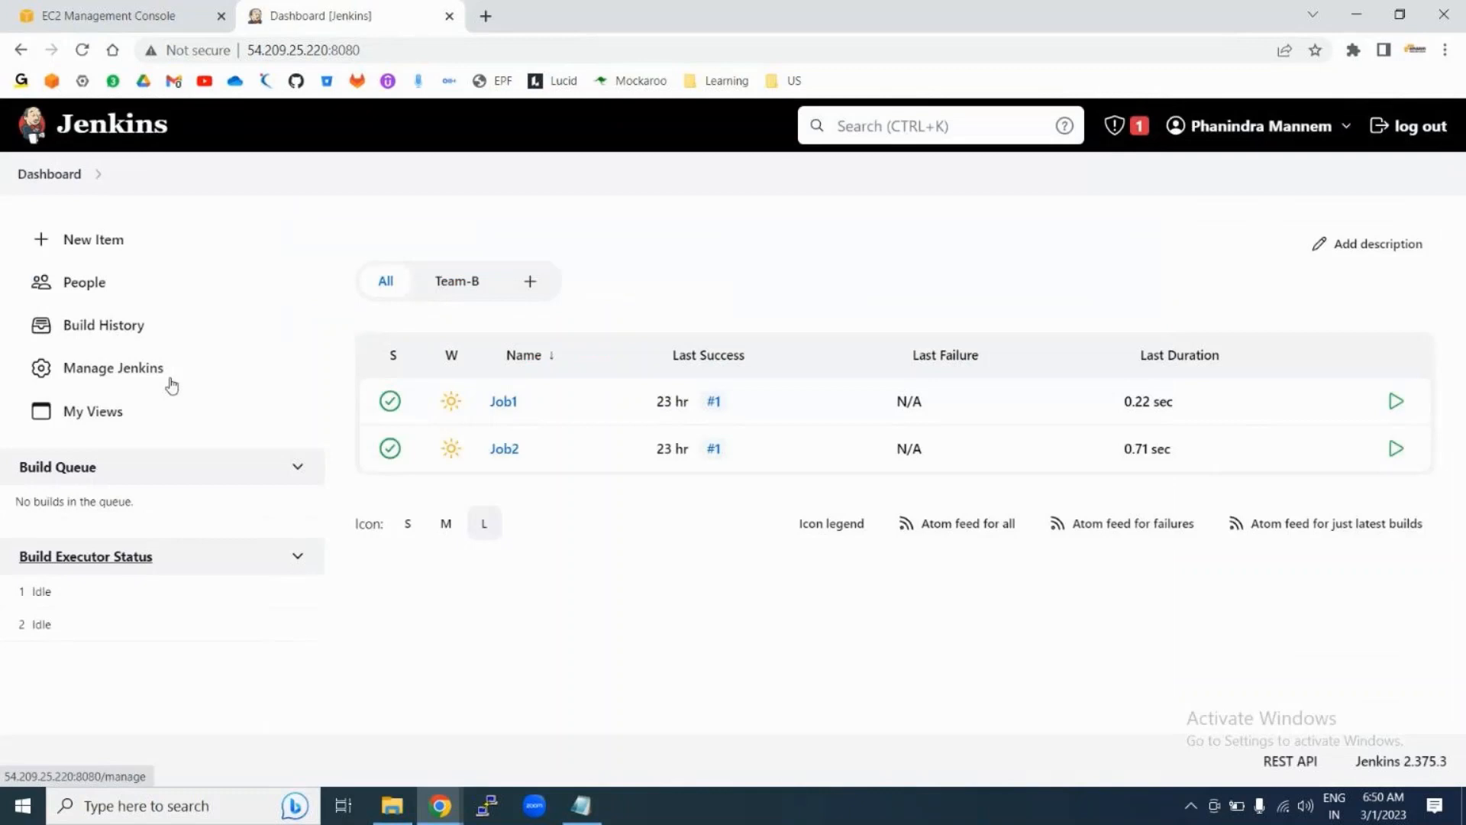
click(122, 371)
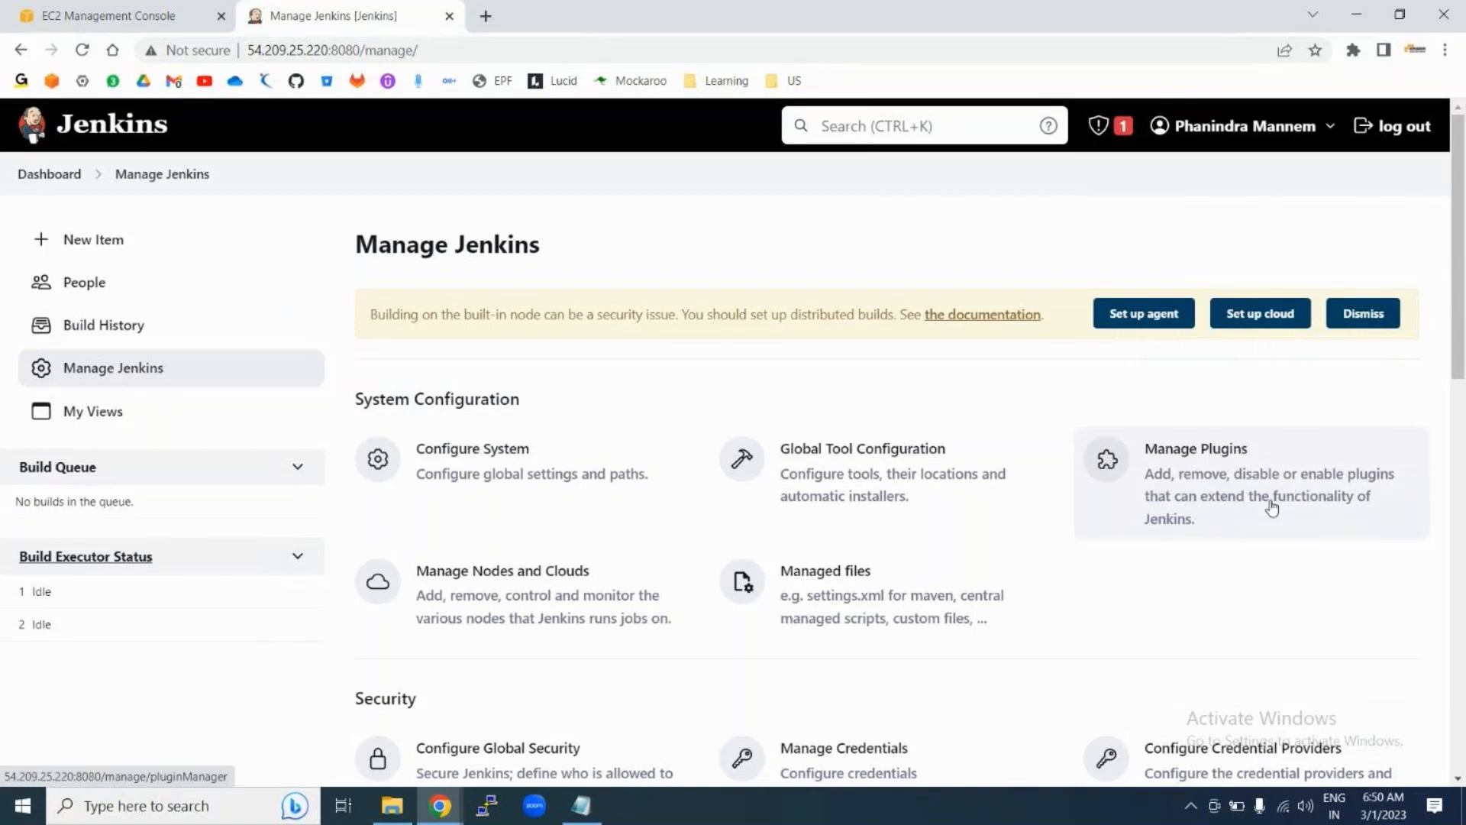
scroll(698, 526, down, 2)
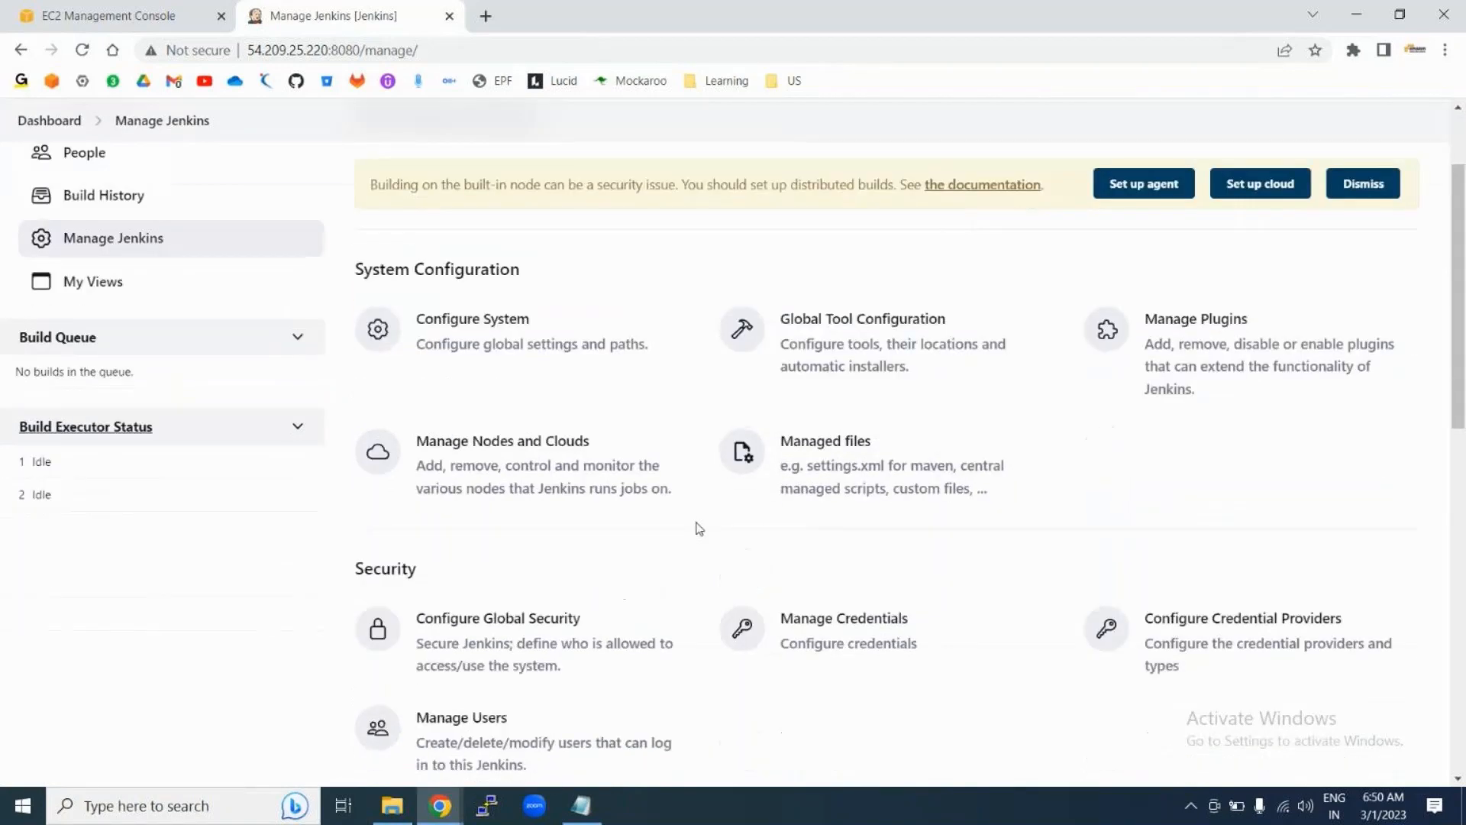
scroll(697, 611, down, 4)
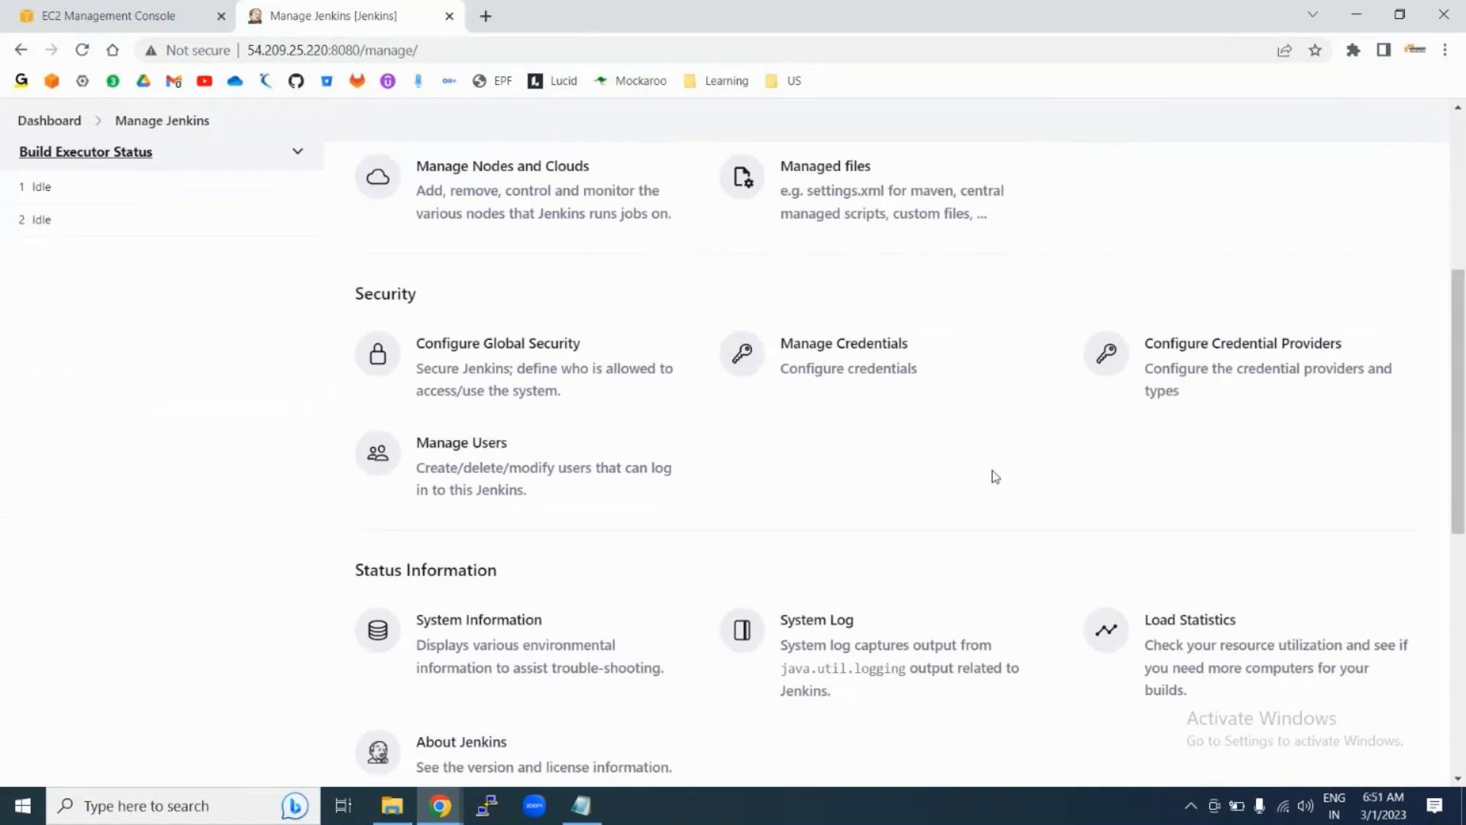
Step: Start adding a Username with password credential to the System store's global domain
click(871, 362)
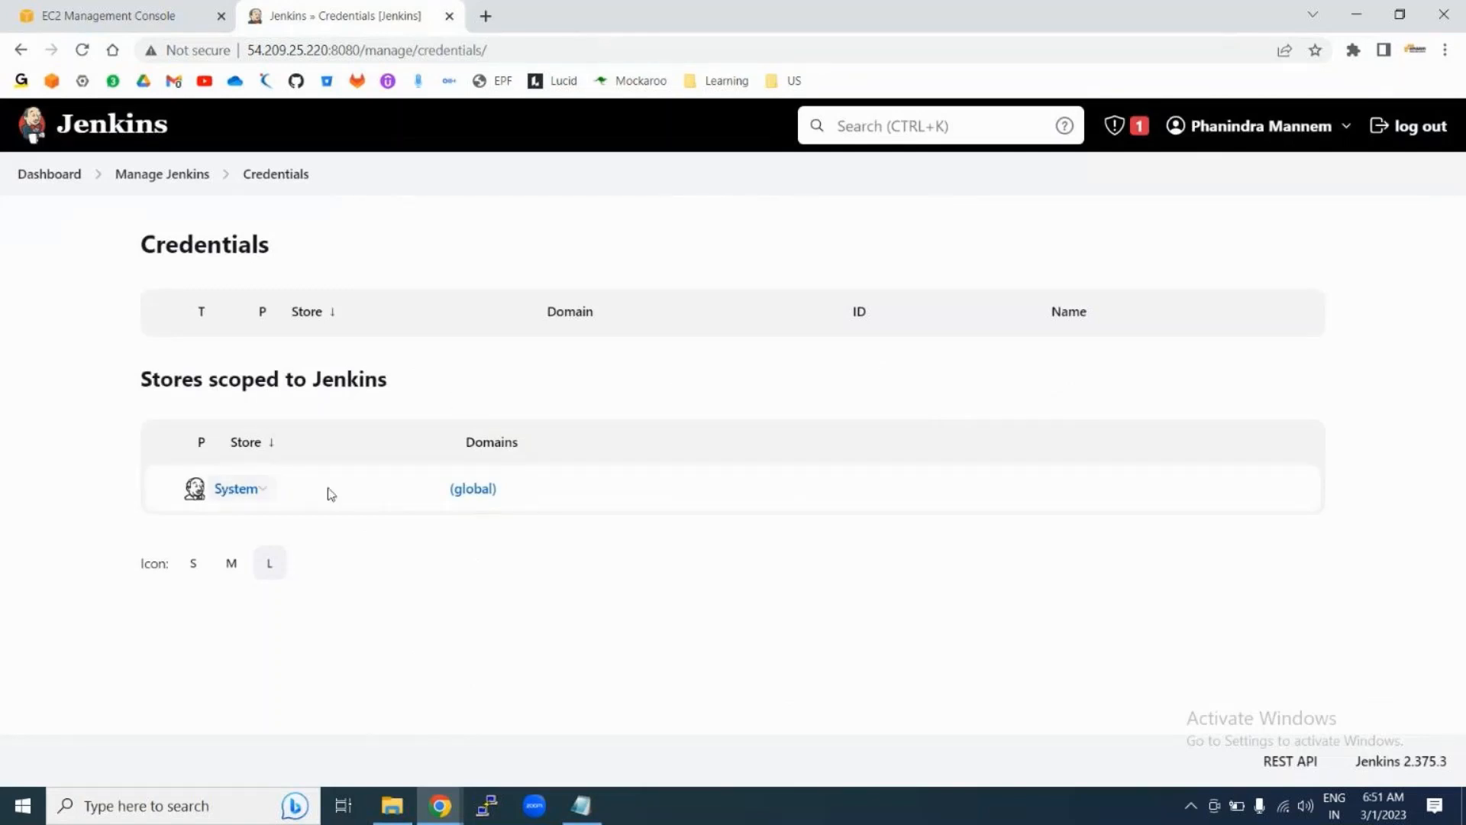
click(273, 495)
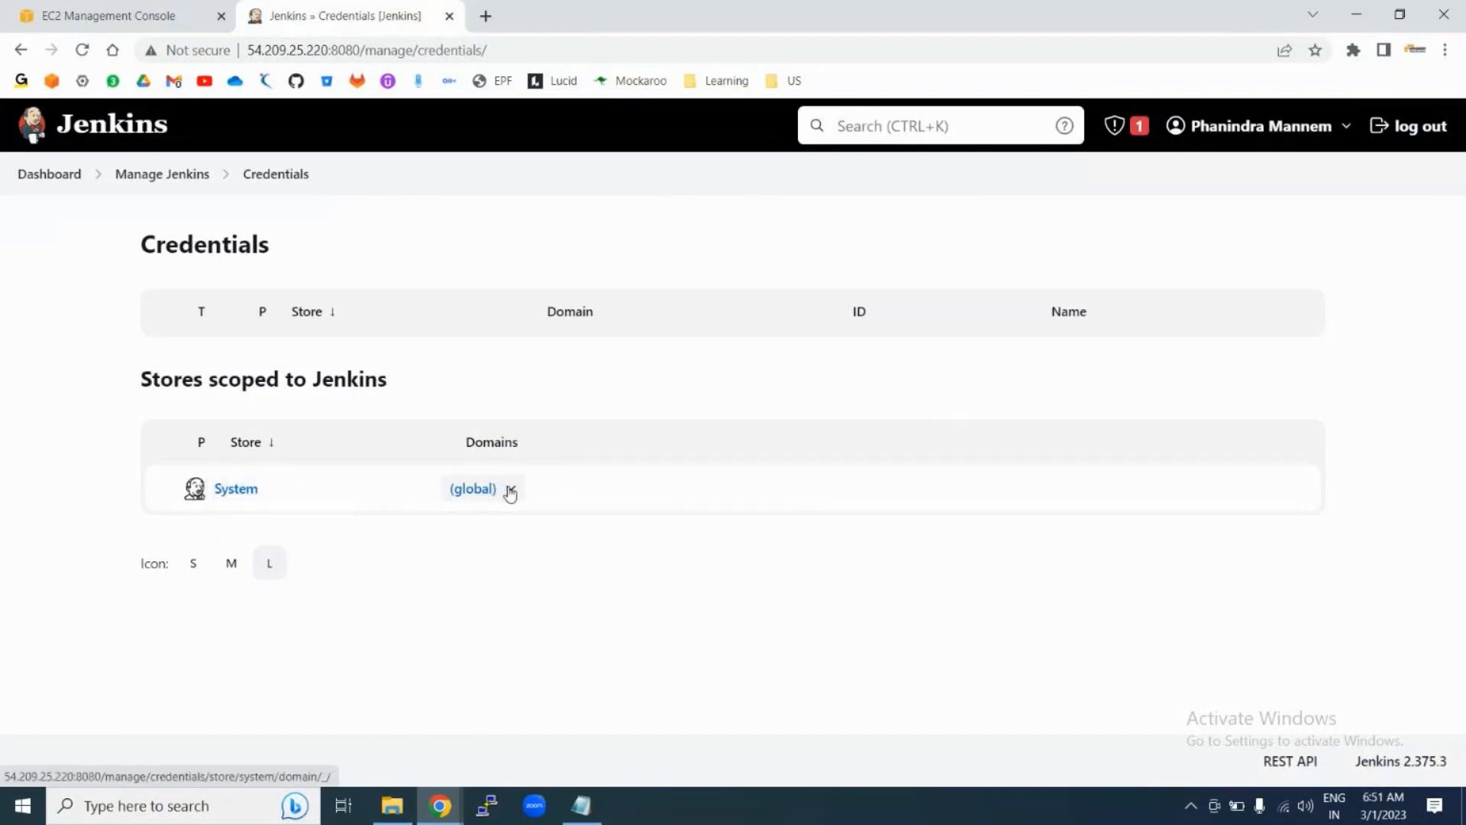
click(511, 491)
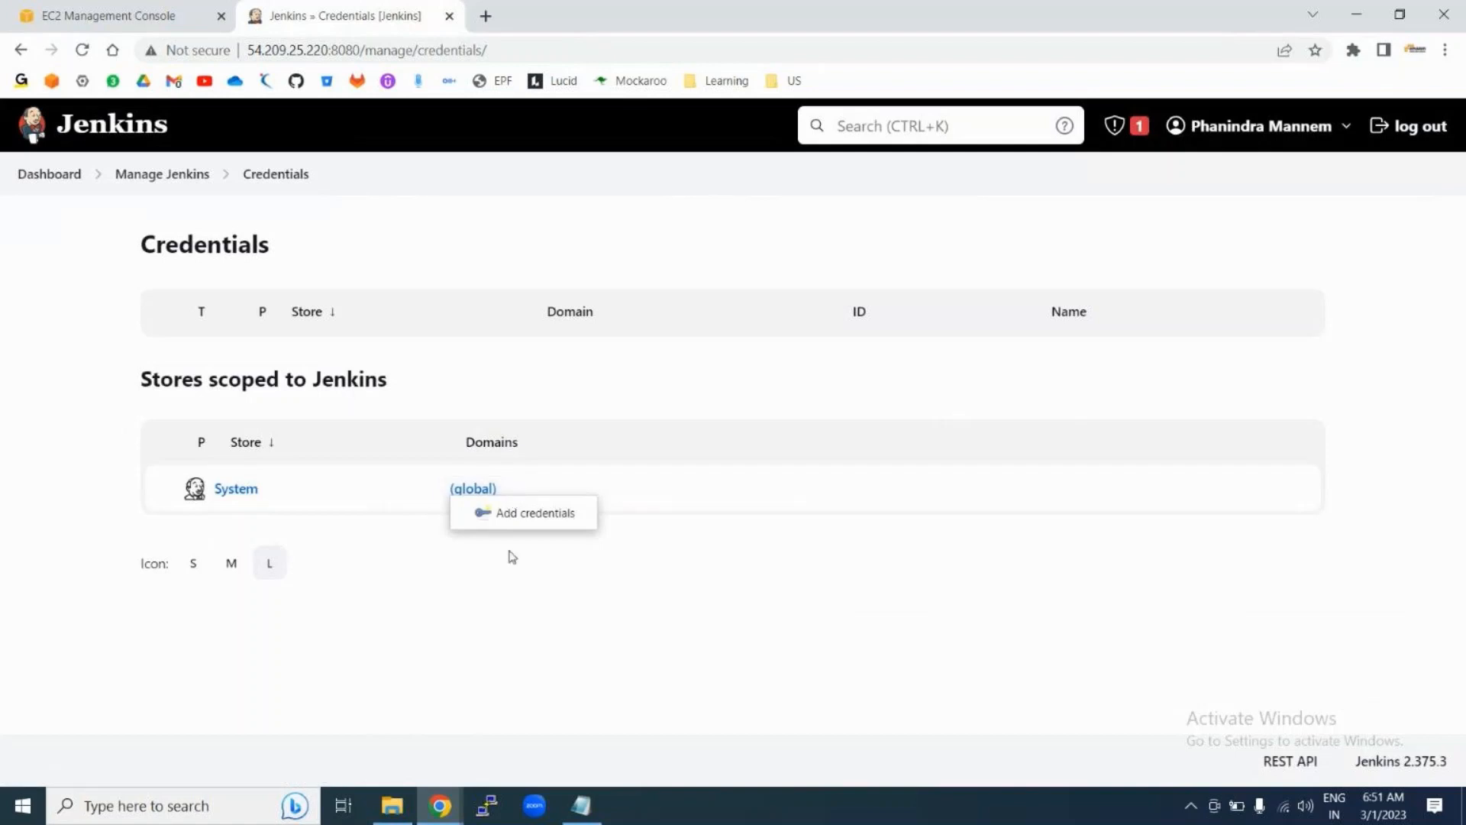
mouse_move(489, 491)
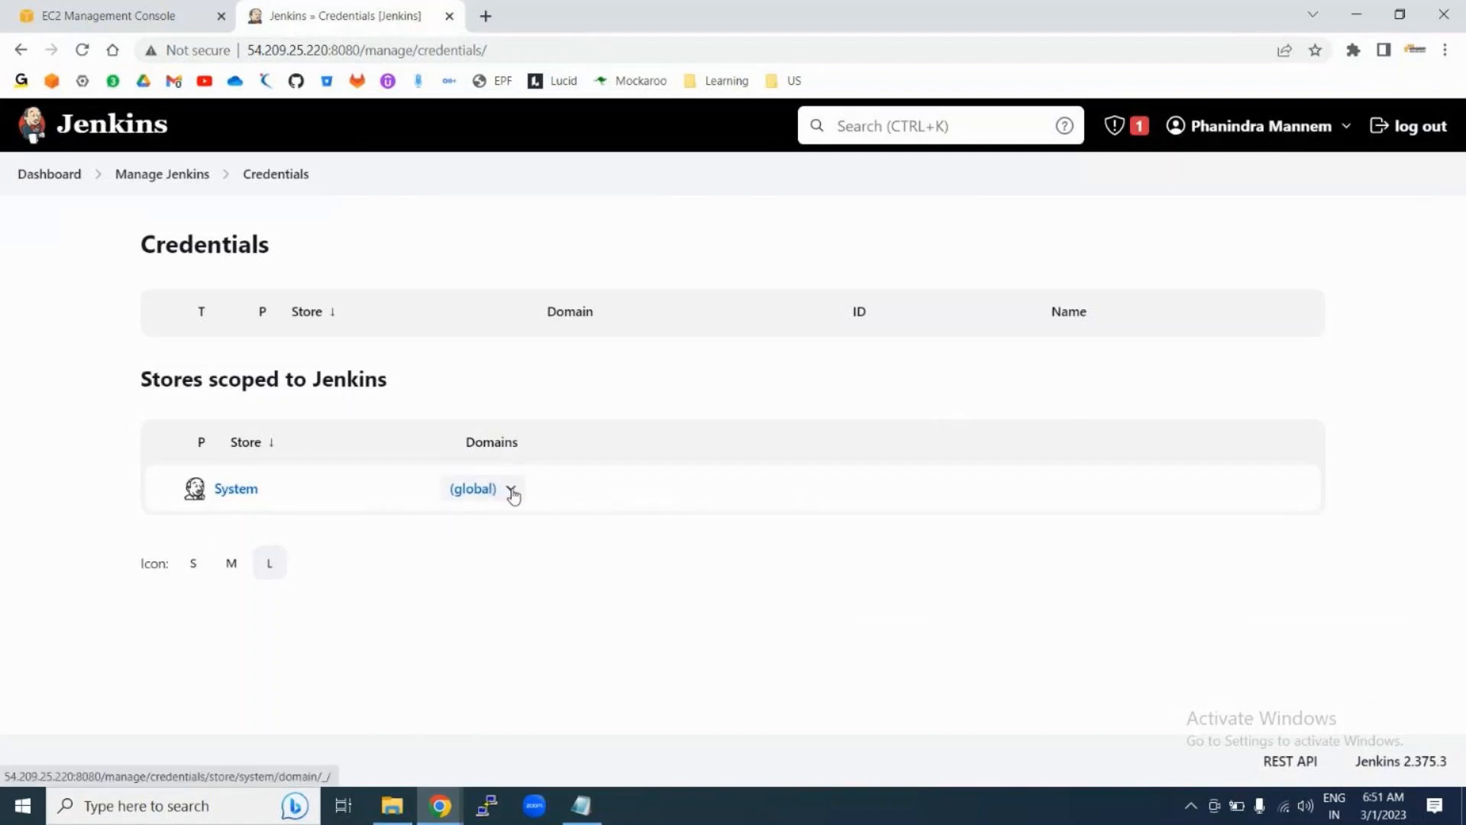
click(511, 491)
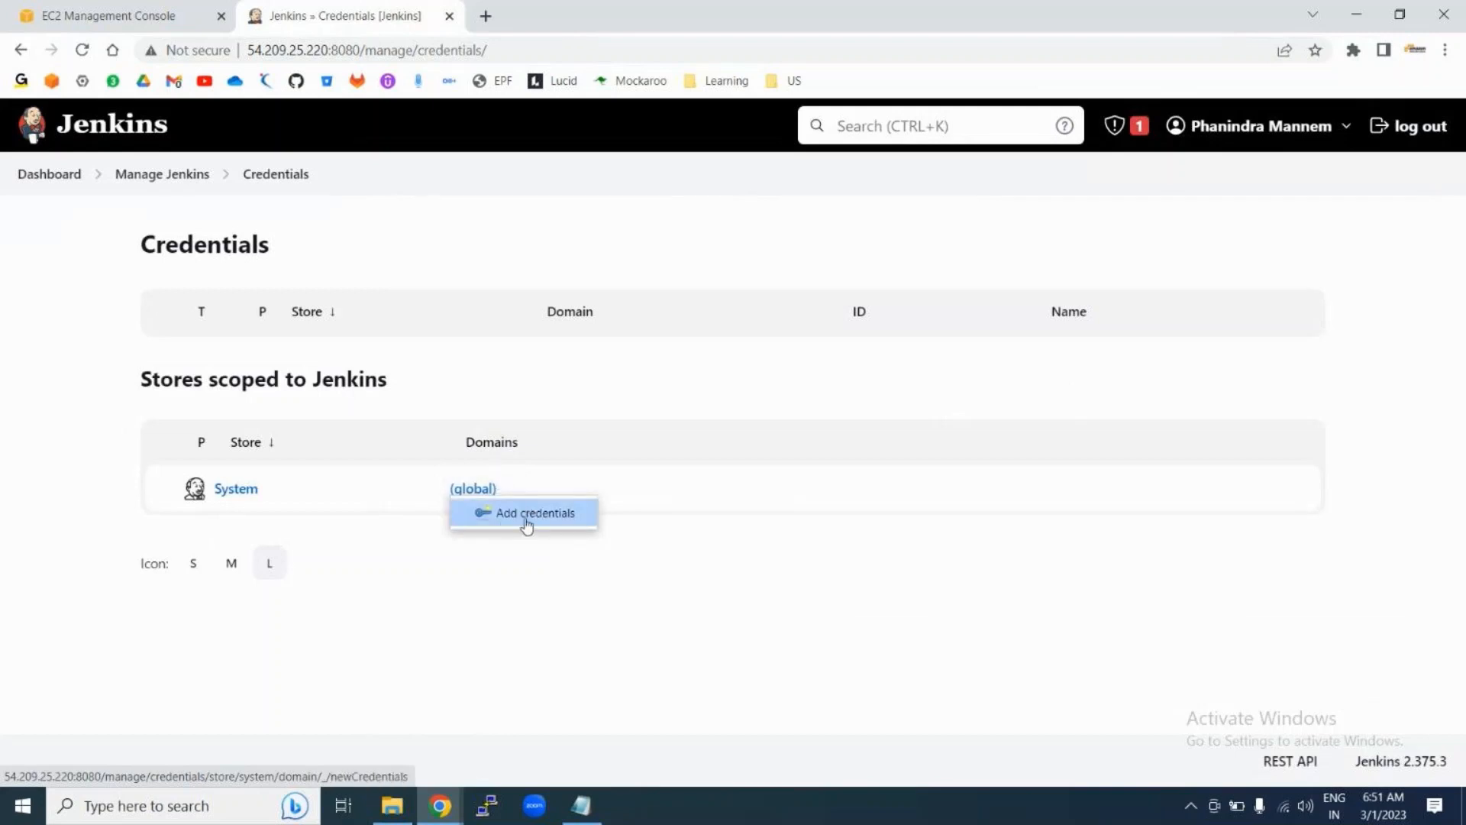
click(524, 516)
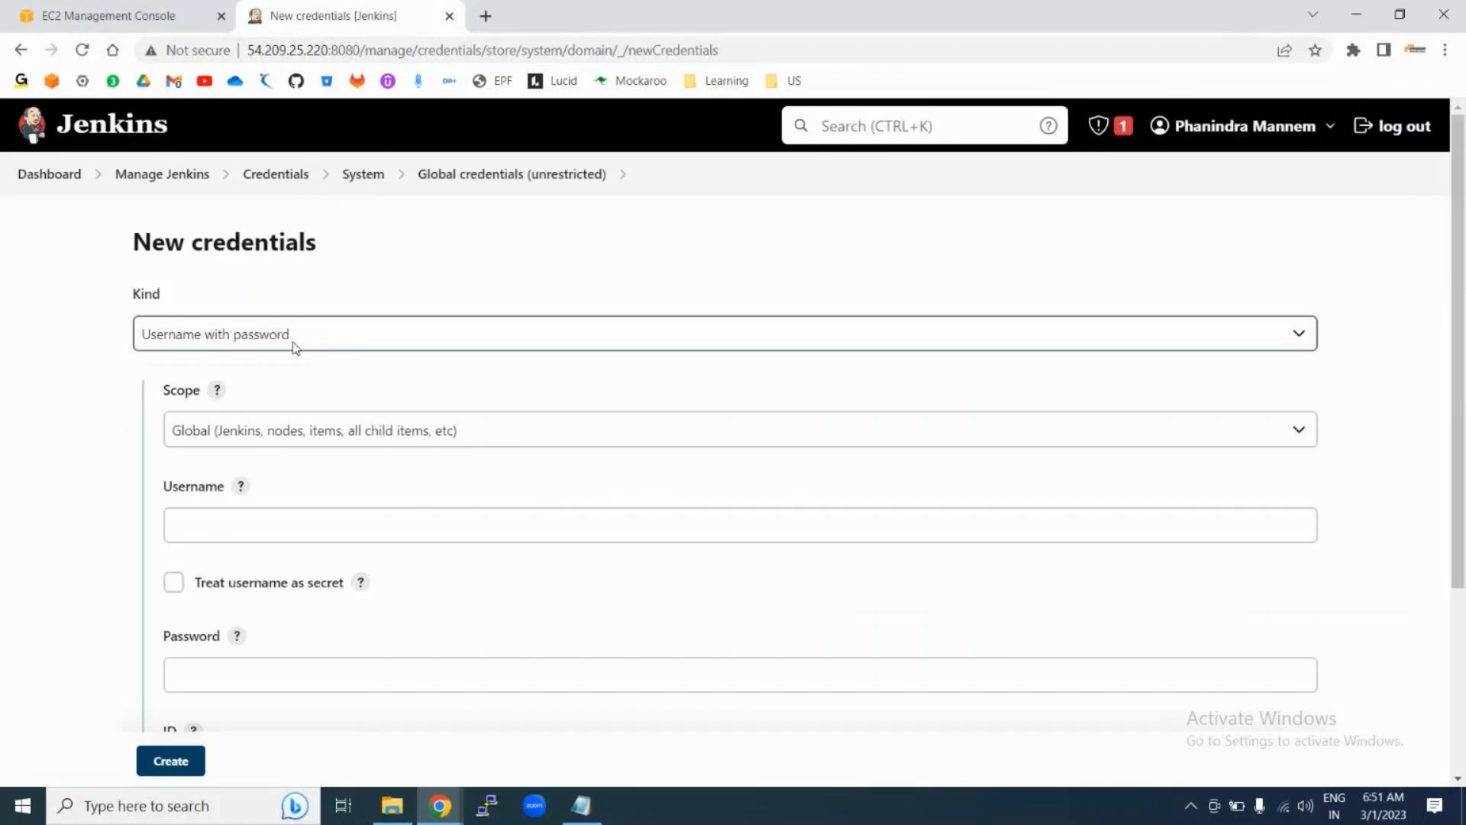
Step: Enter the credential's username (an e-mail address) and its password
click(250, 519)
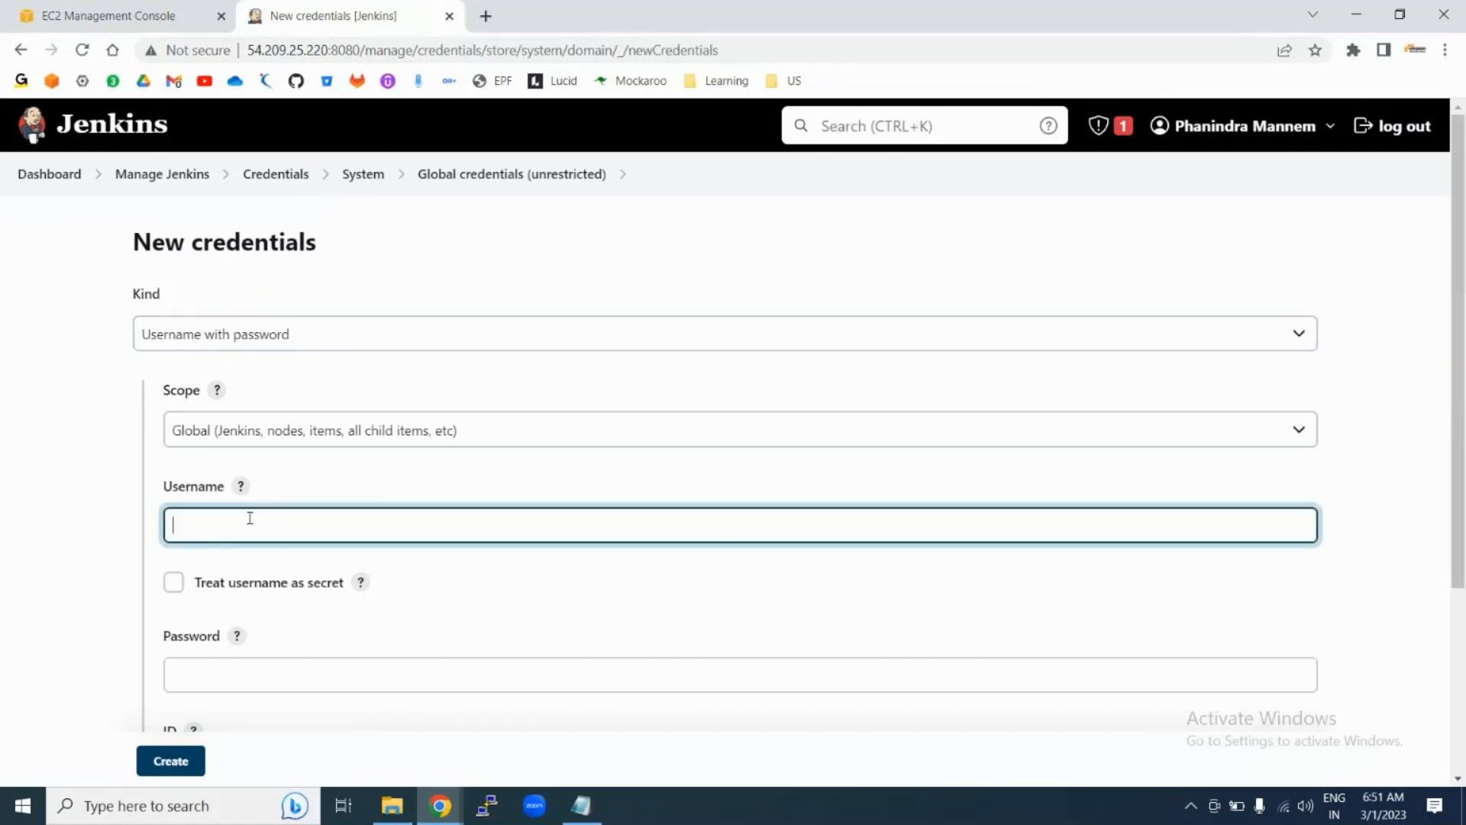
scroll(511, 582, down, 2)
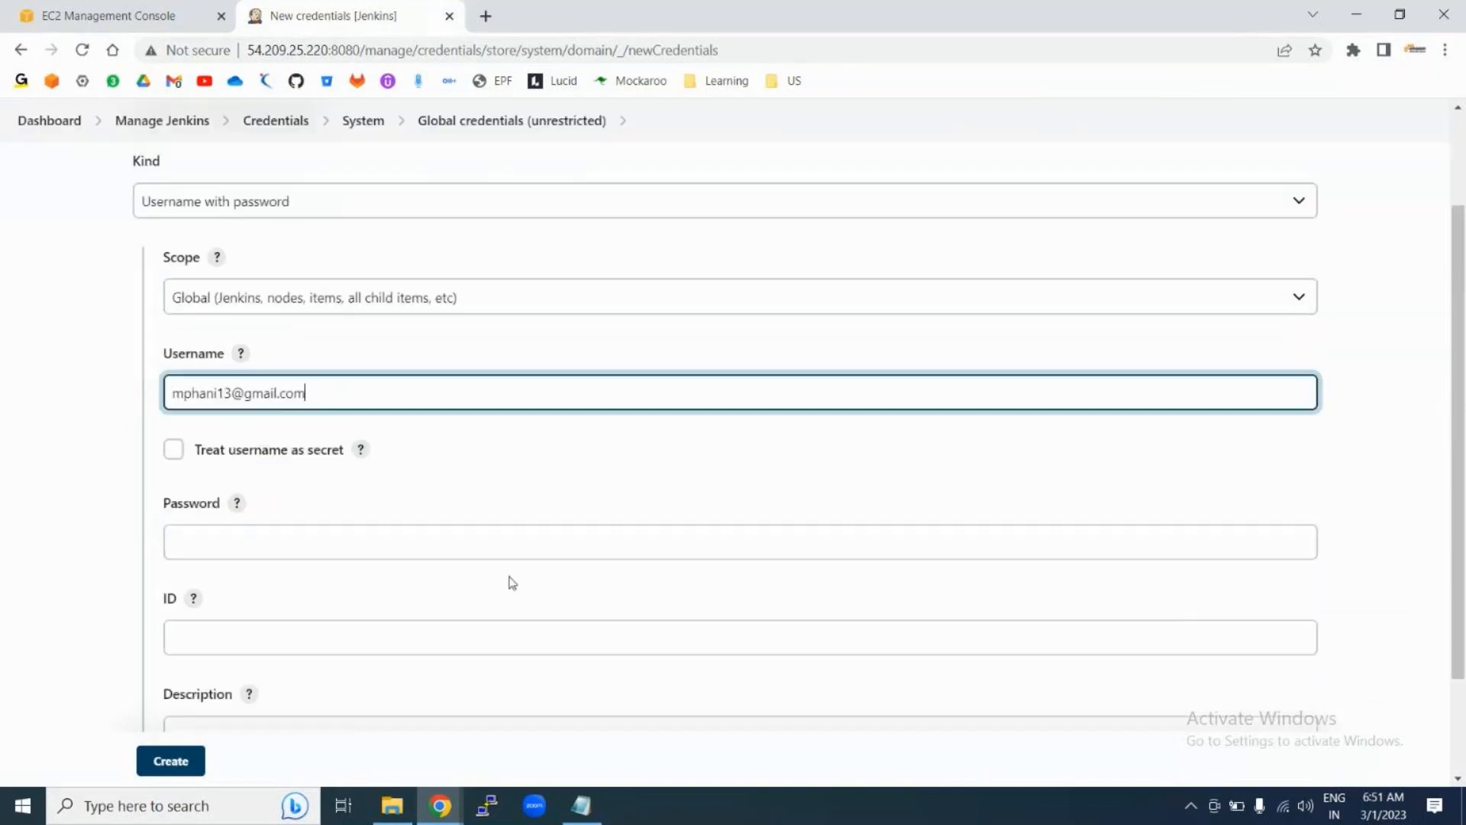
scroll(511, 580, down, 1)
click(230, 486)
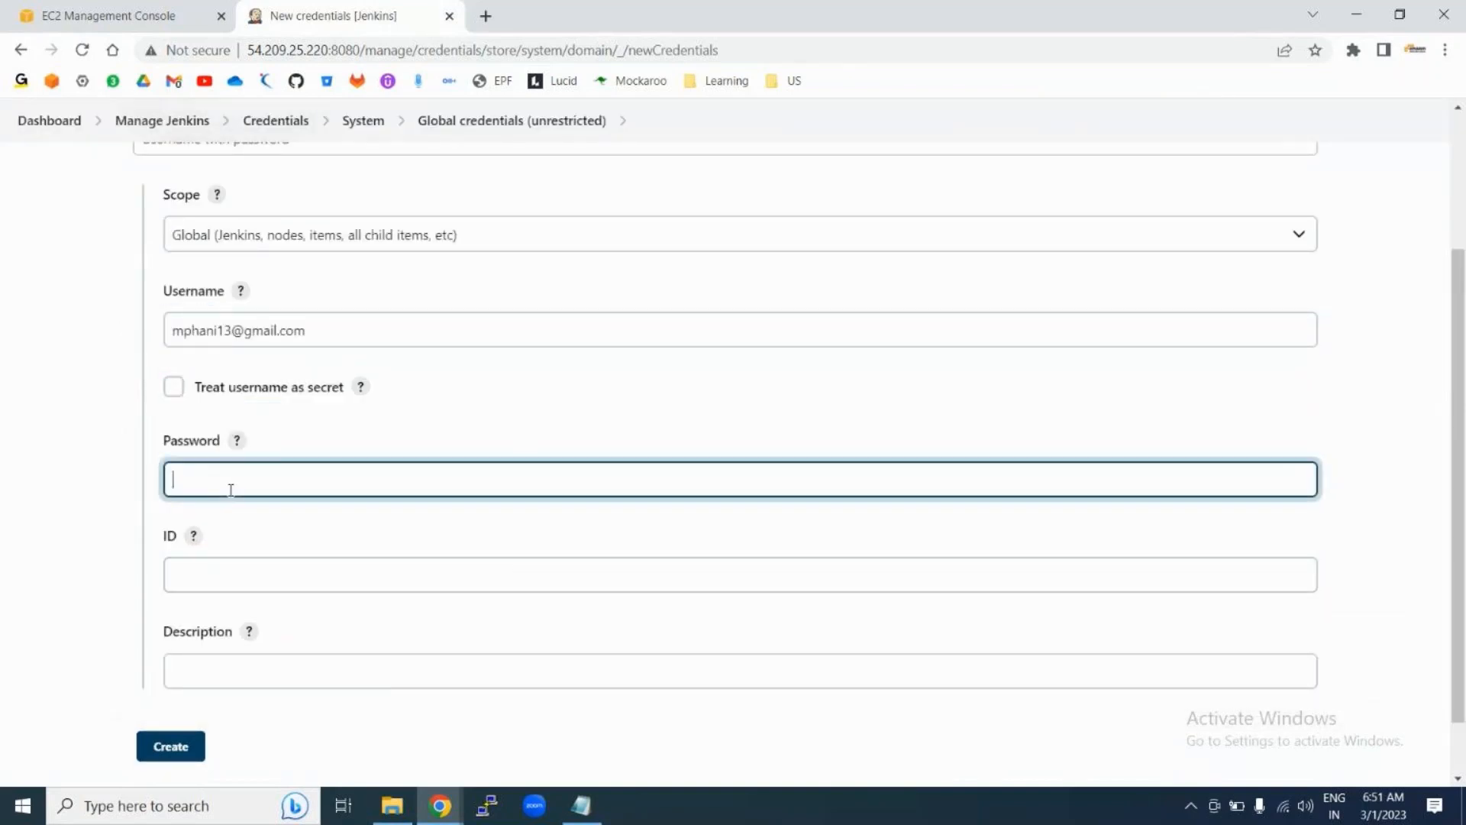
text(abcde)
text(12)
Step: Add the description 'GitHub Credentials' and create the credential
click(245, 671)
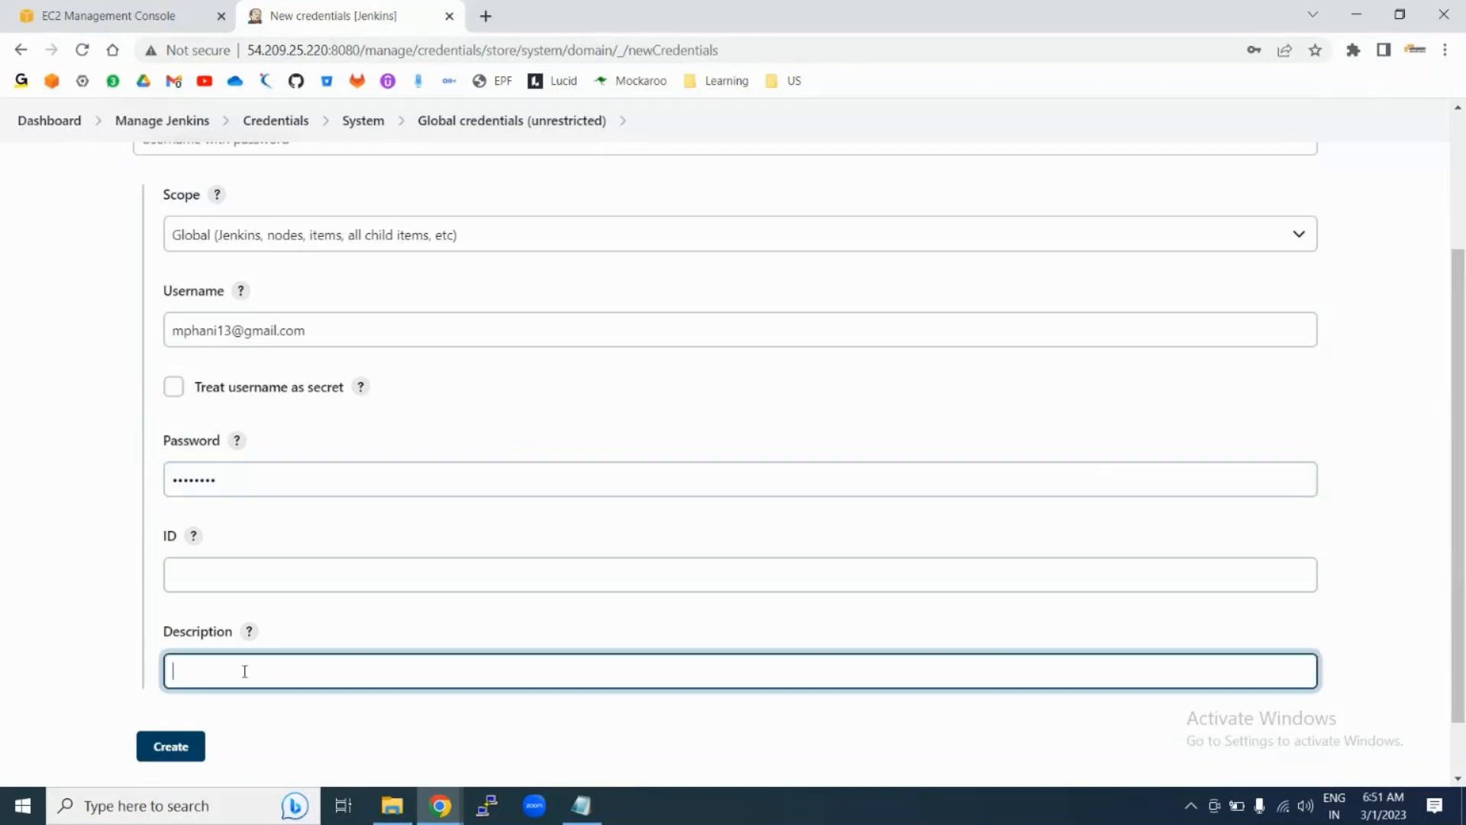
text(GitHub Credentiasl)
key(BackSpace)
text(ls)
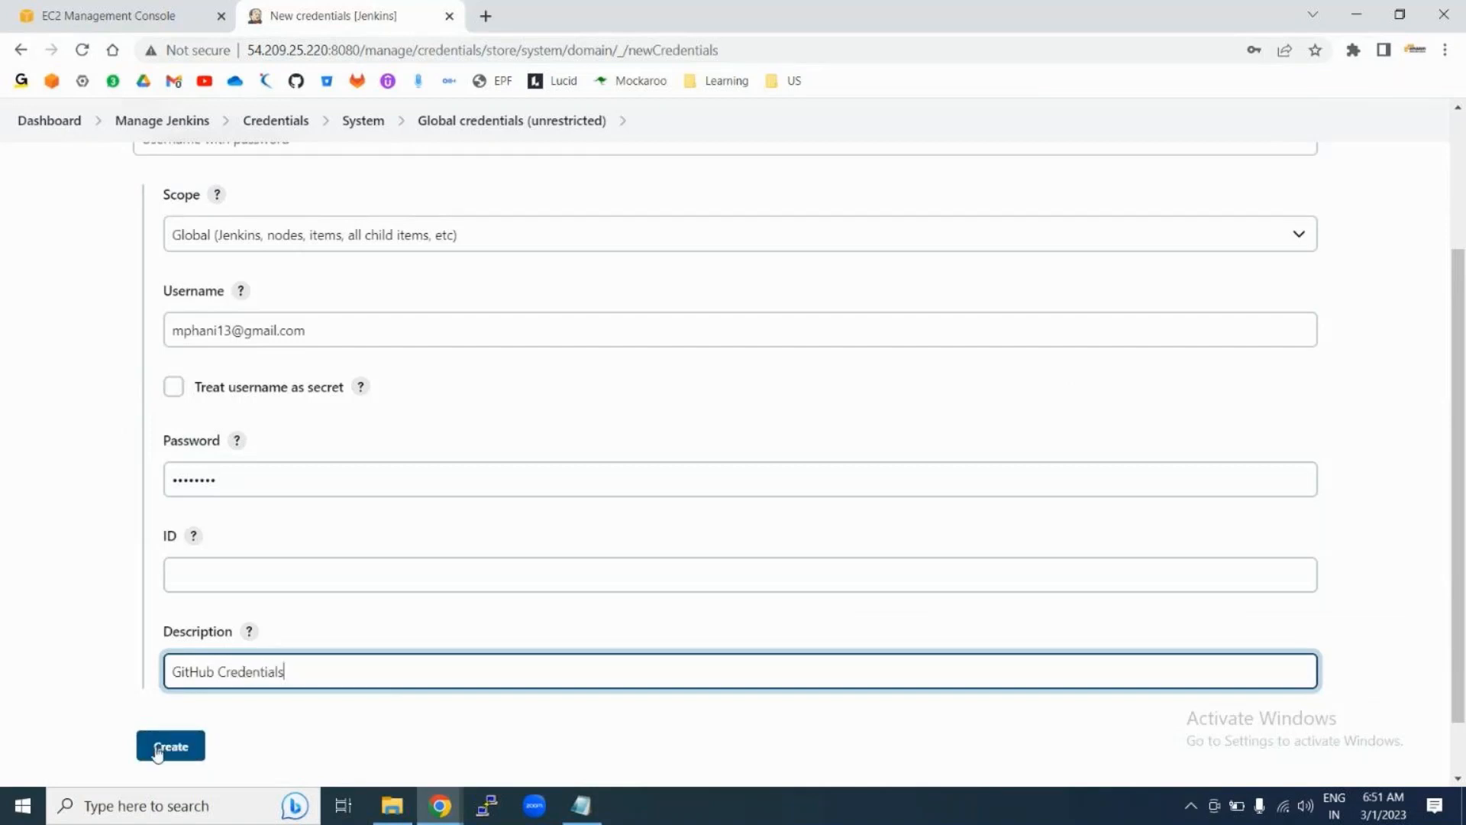
click(156, 750)
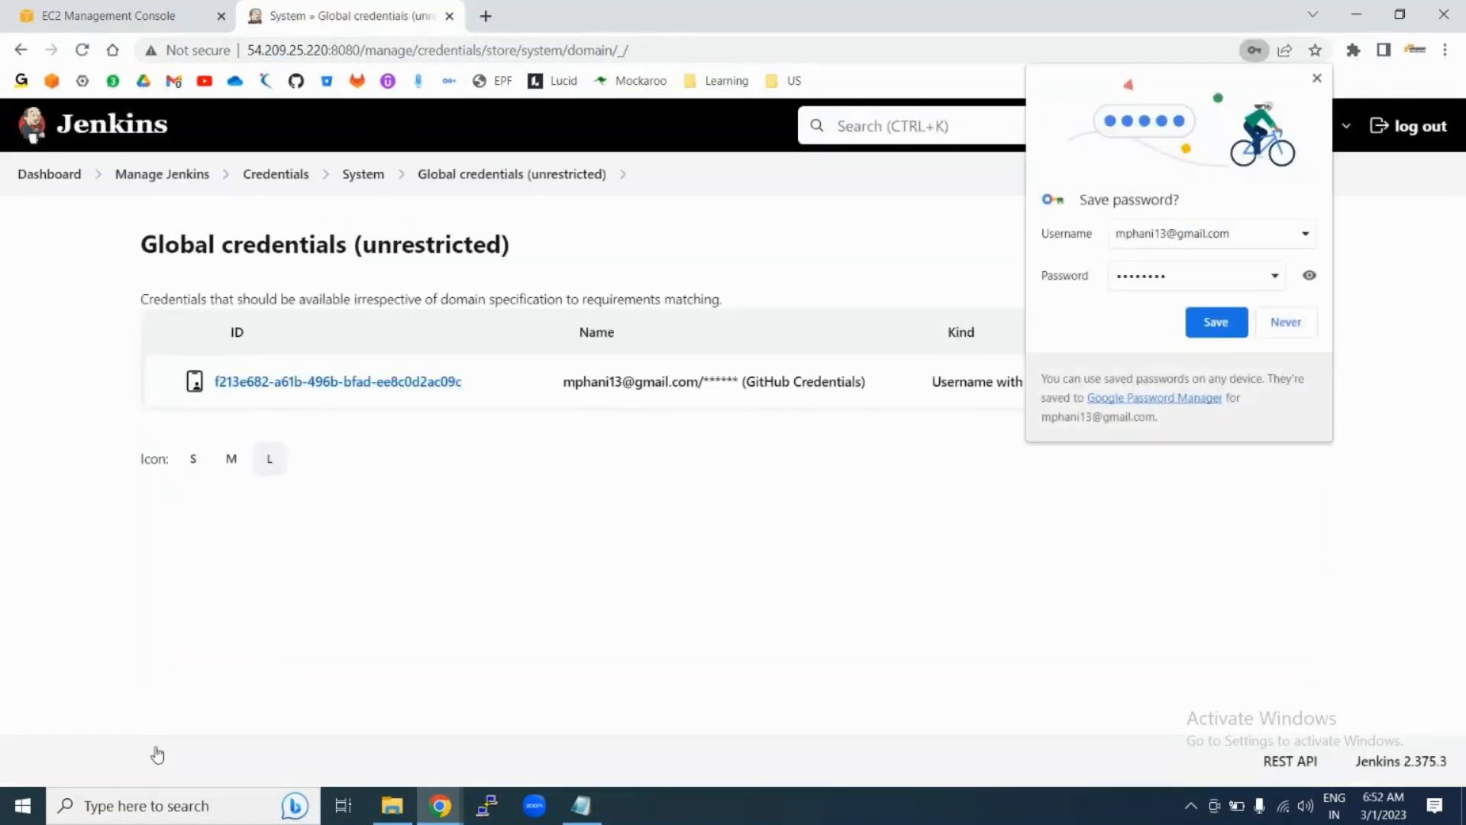
Step: Decline the browser's save-password prompt, review the credential's name, then list kinds for another credential
click(1286, 322)
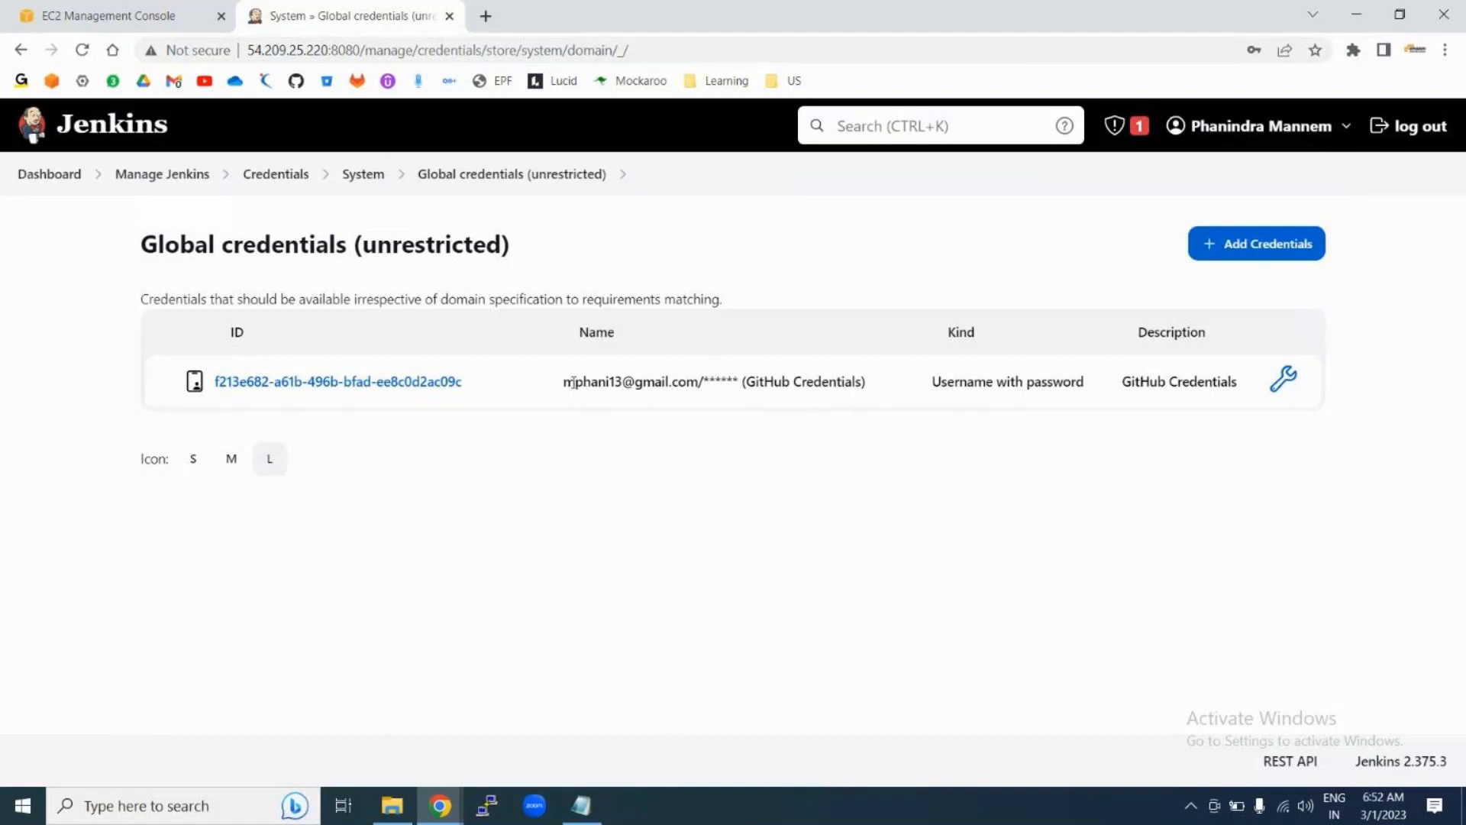
drag(564, 381, 736, 386)
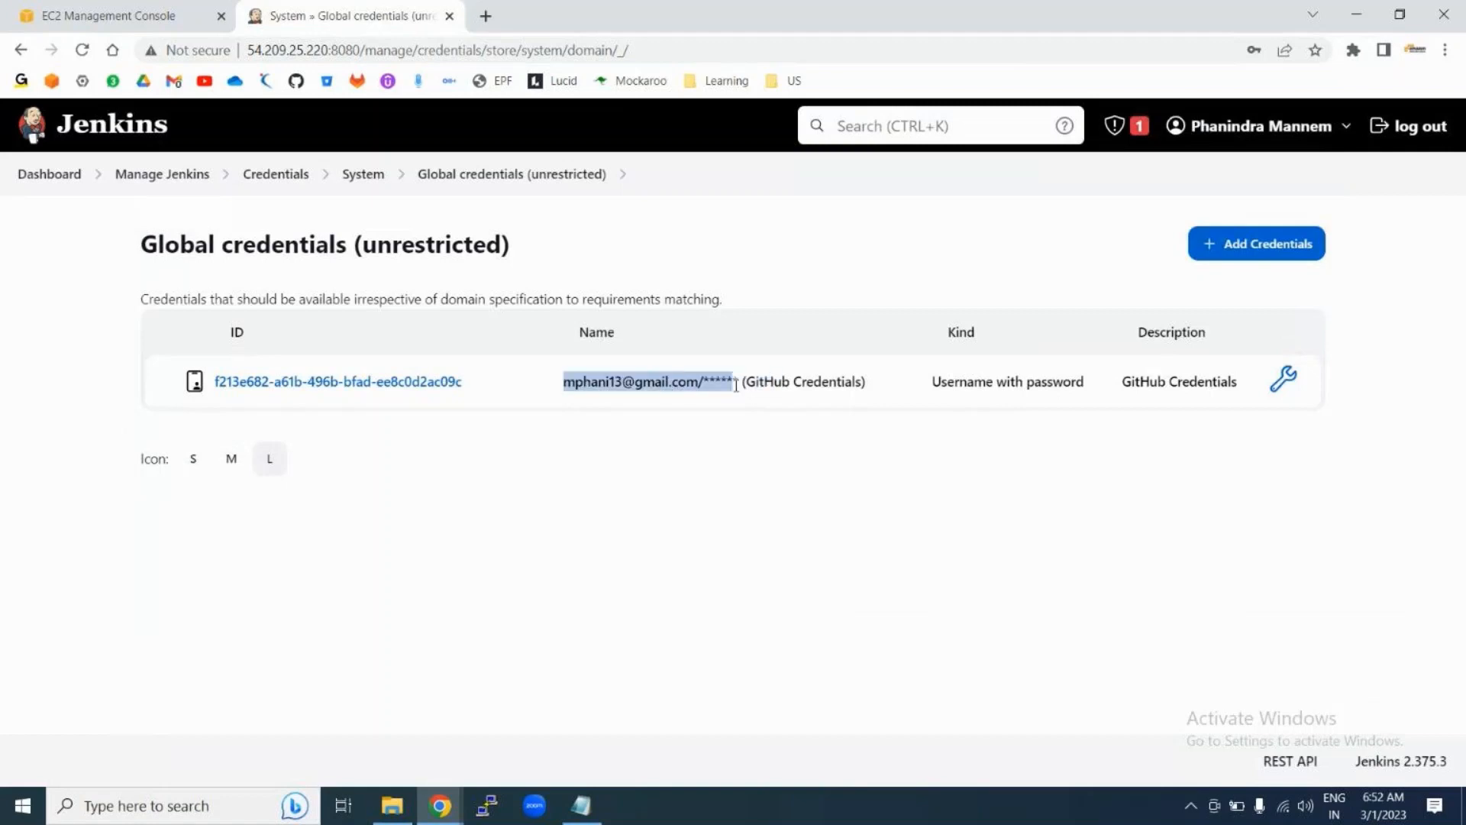
click(714, 474)
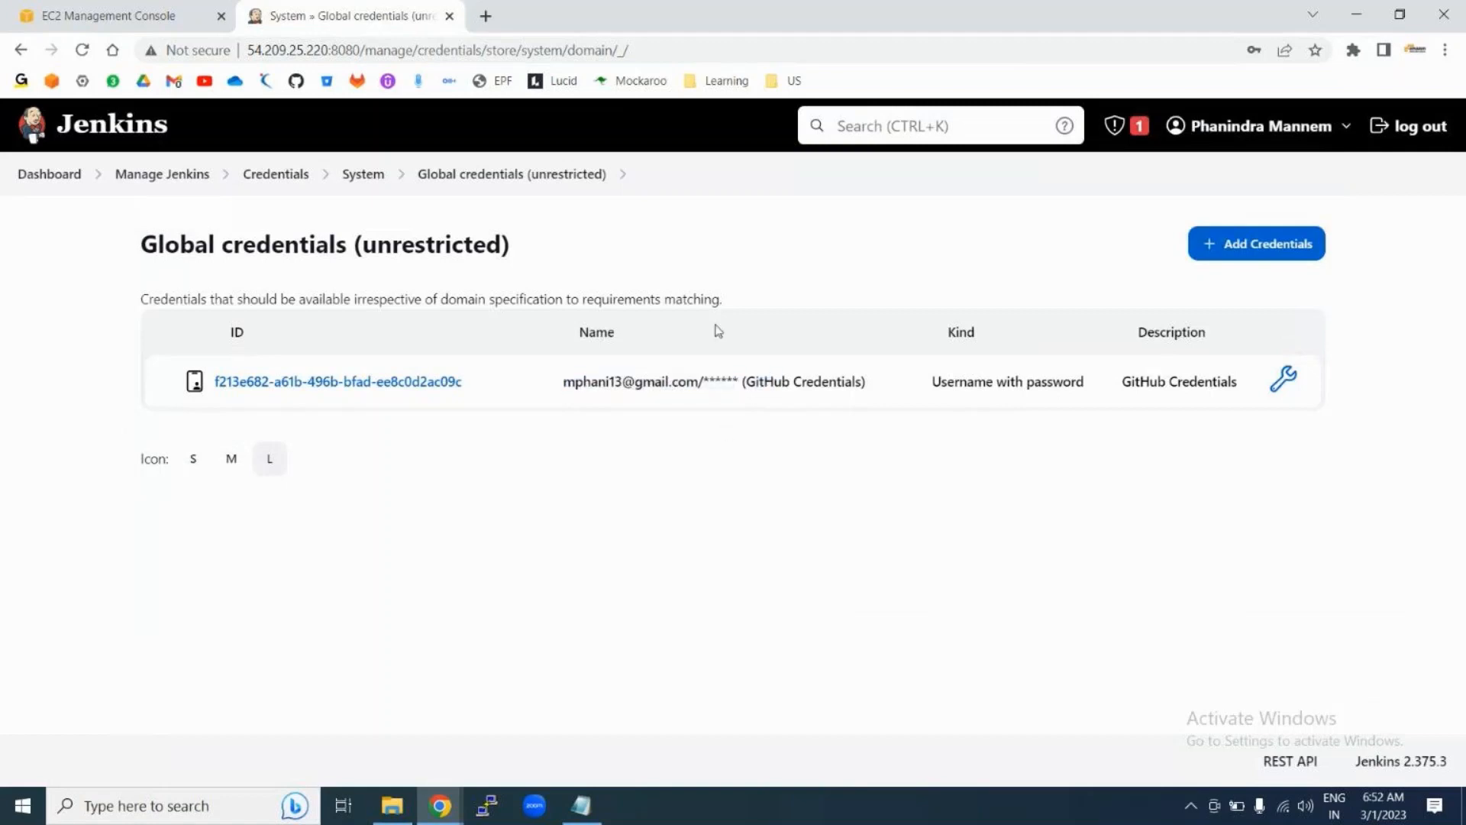
double_click(625, 377)
click(718, 377)
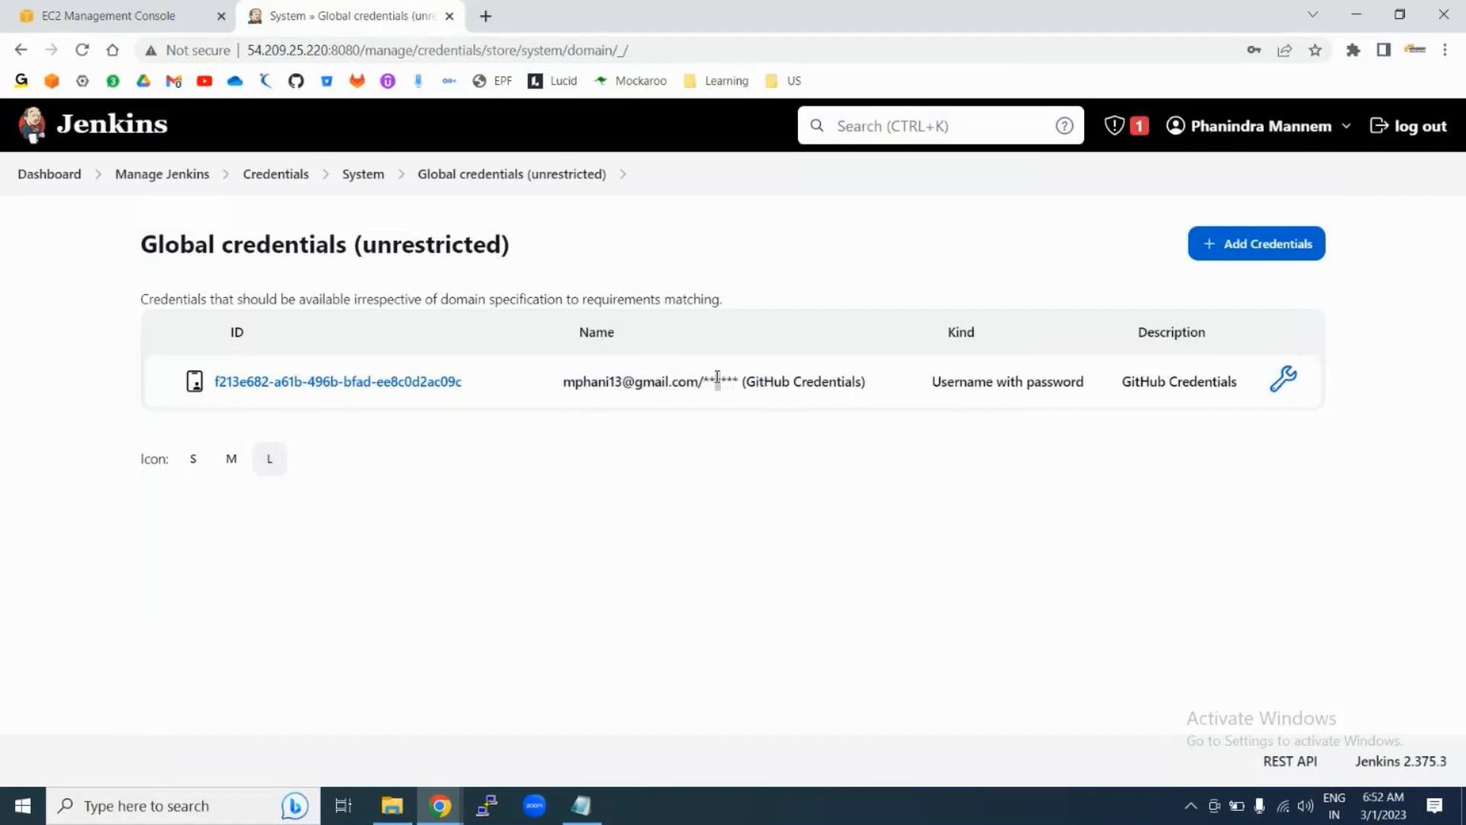
click(1264, 243)
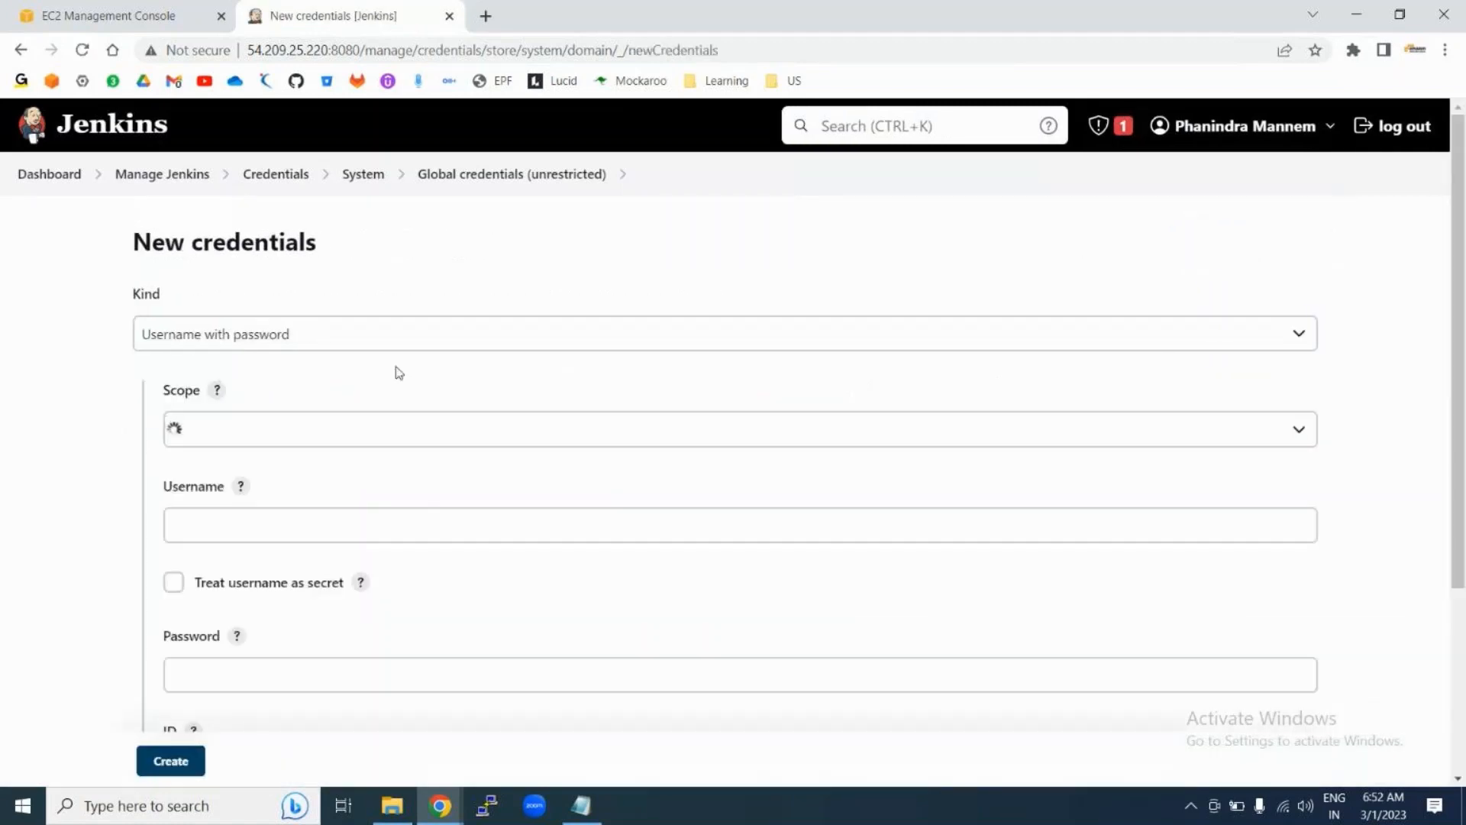
click(249, 348)
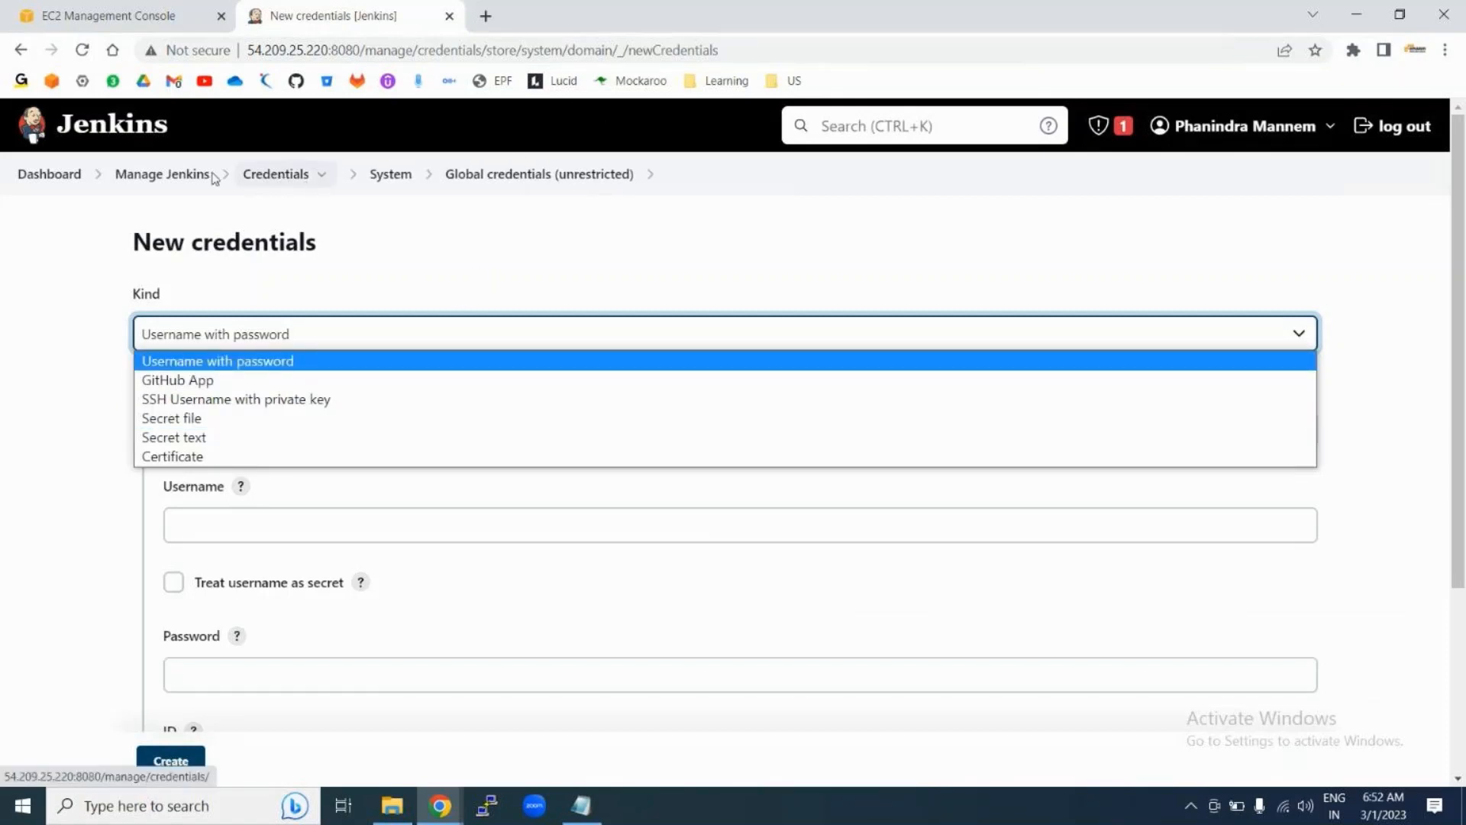
Step: Return to Manage Jenkins and open Manage Users from the Security section
click(167, 174)
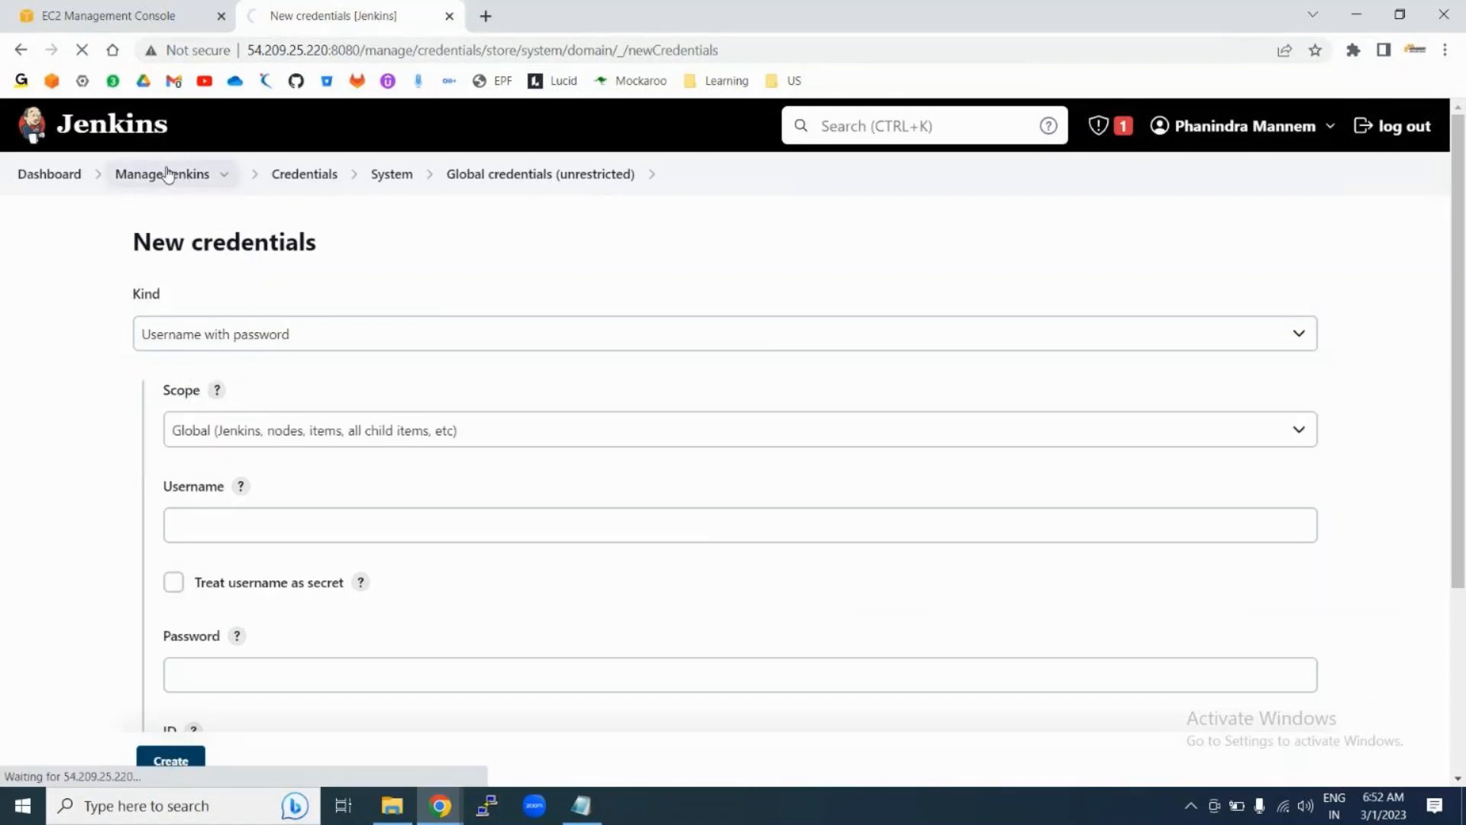
scroll(1051, 423, down, 4)
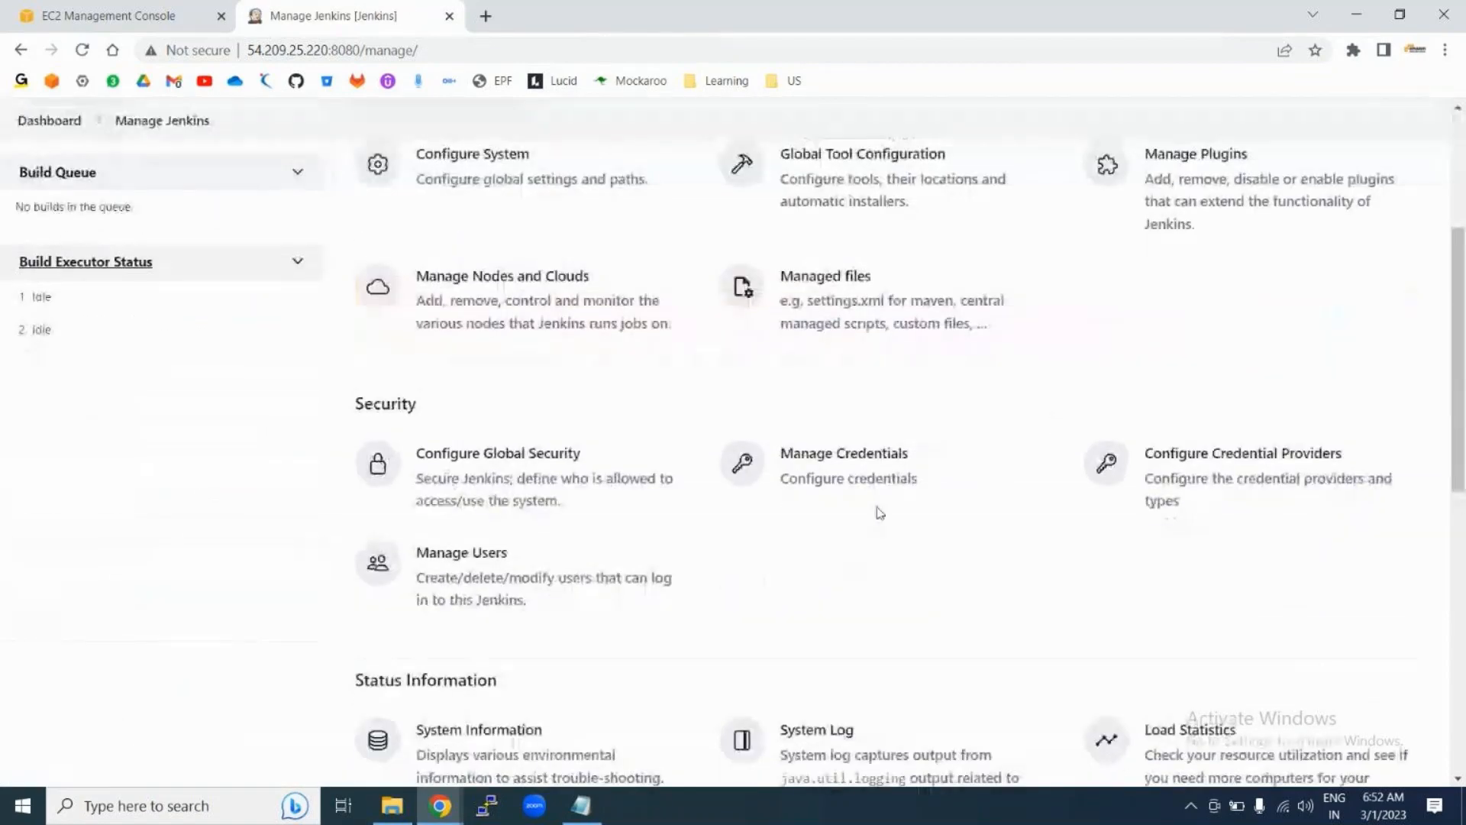
scroll(828, 553, down, 2)
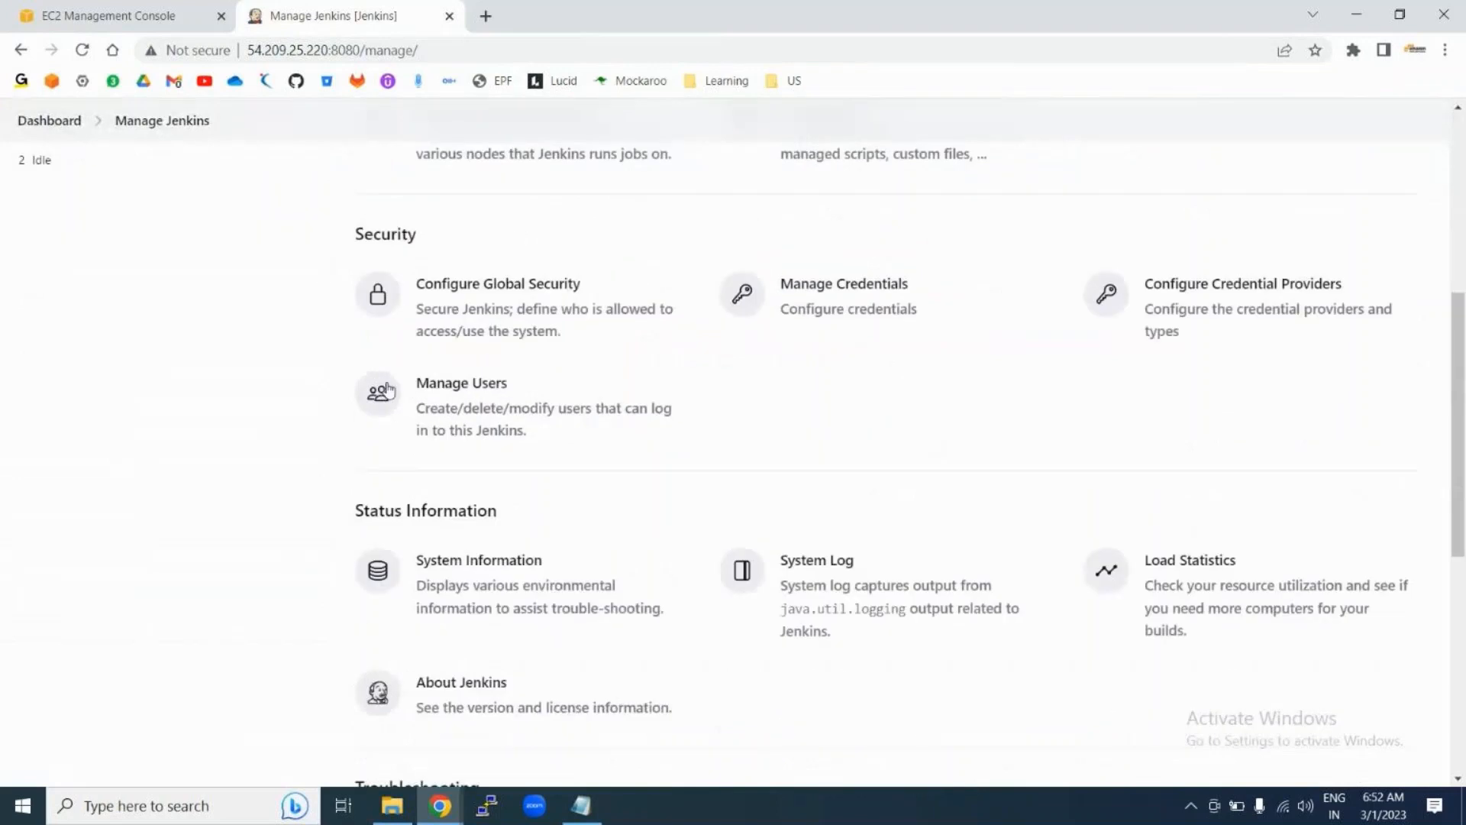
click(505, 409)
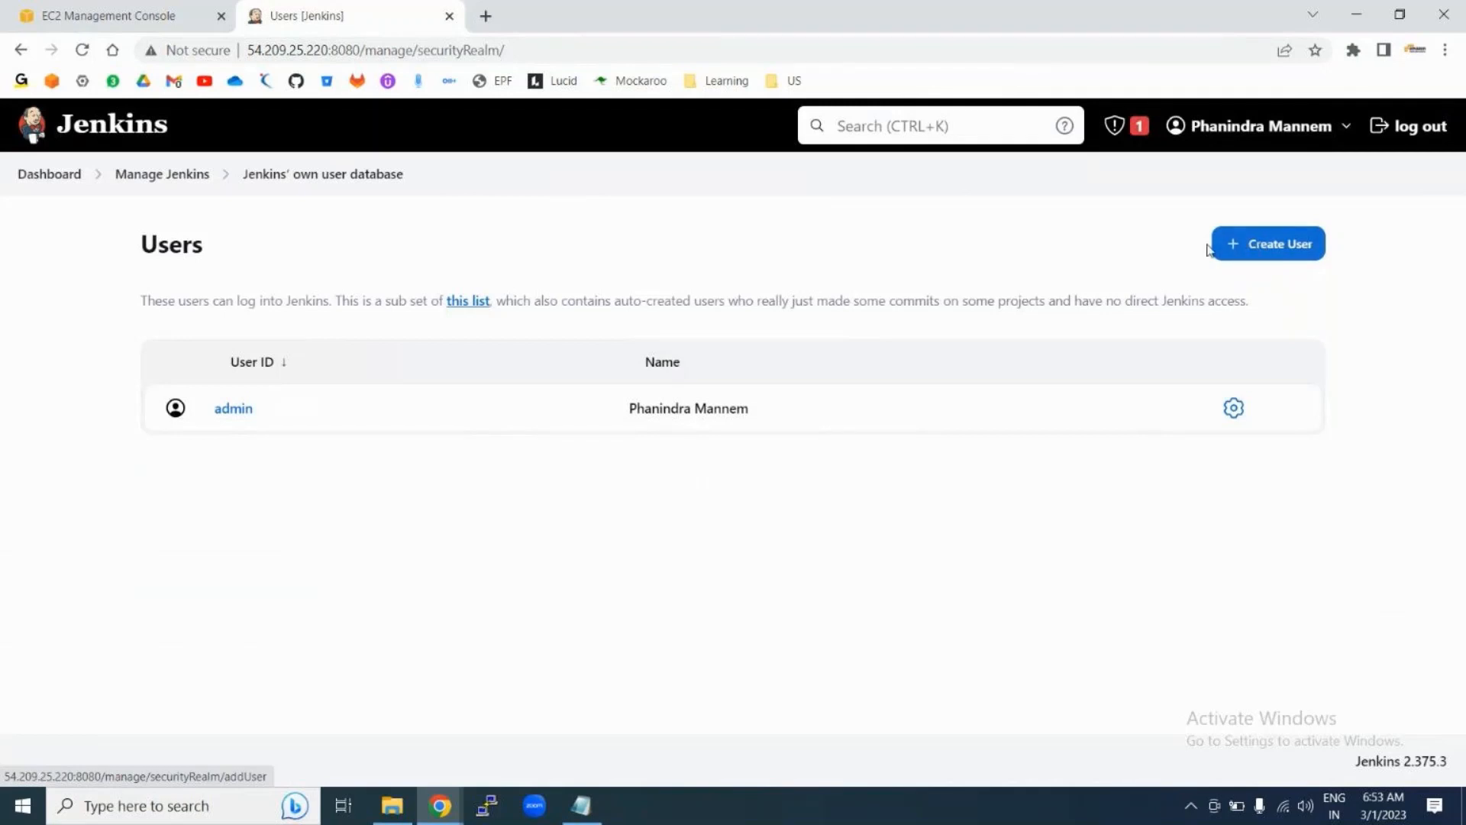
Step: Start a new user with username user1, entering and confirming its password
click(1245, 251)
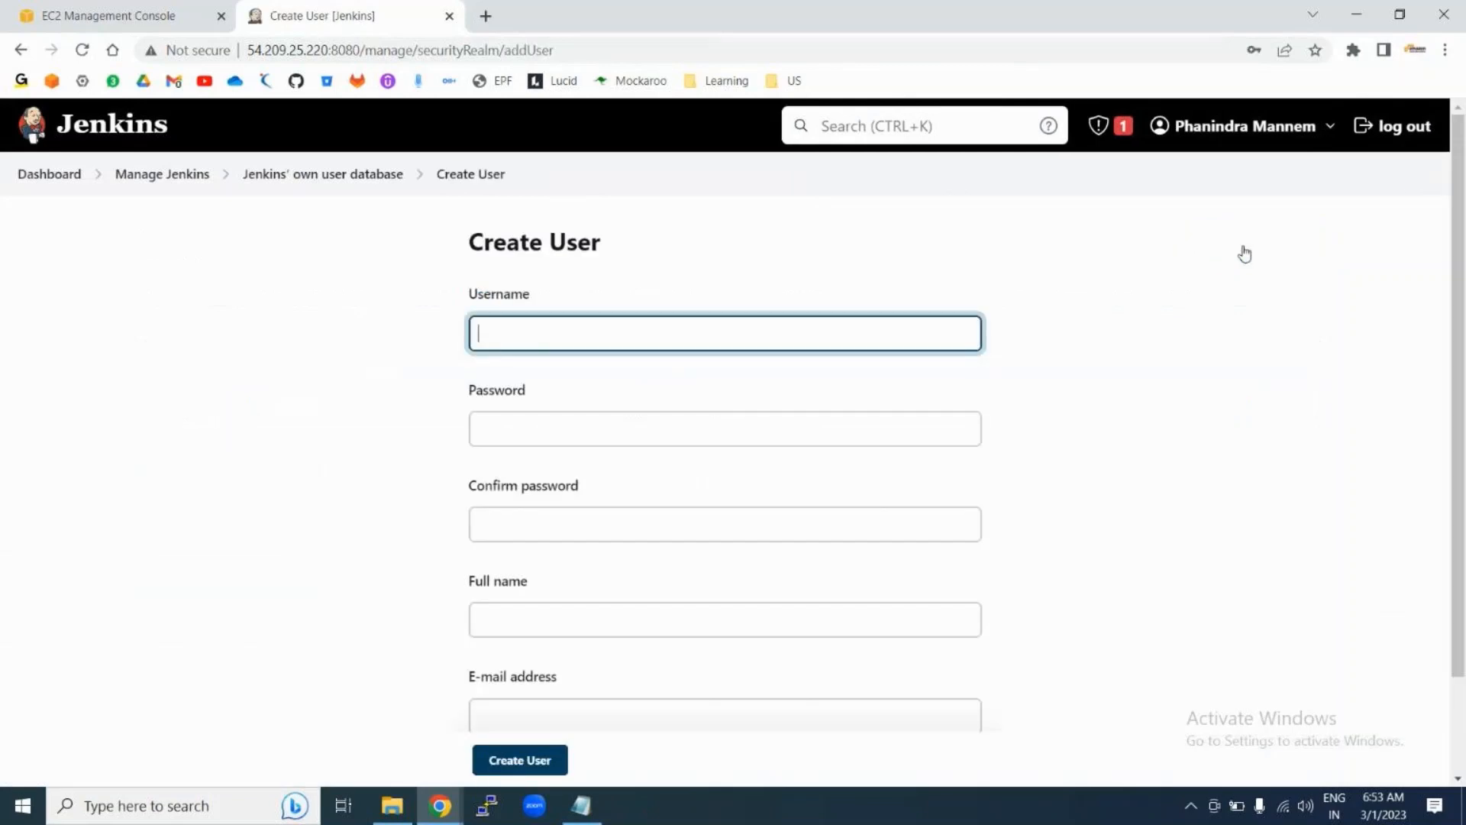
click(654, 335)
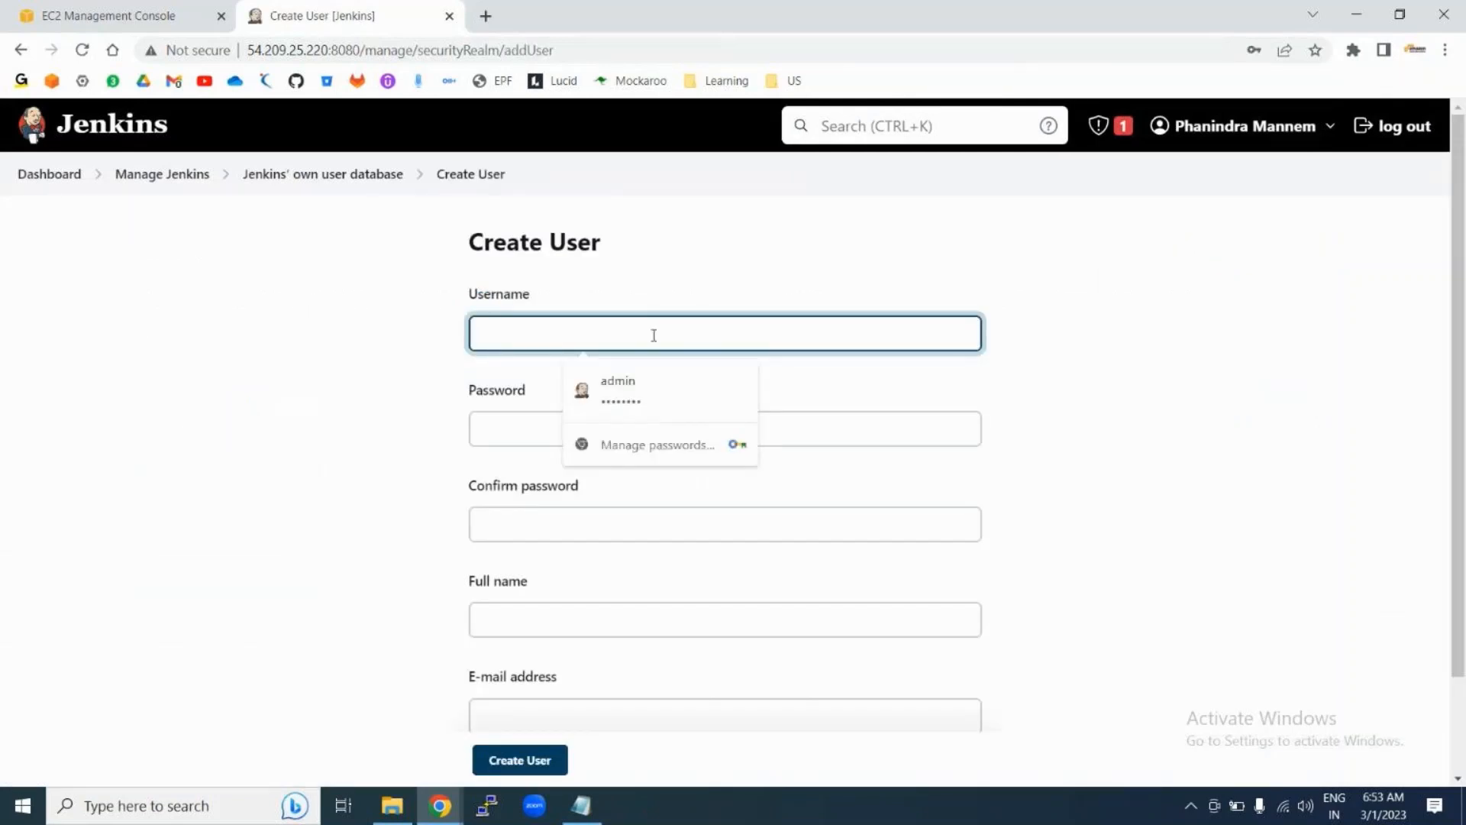
text(test1)
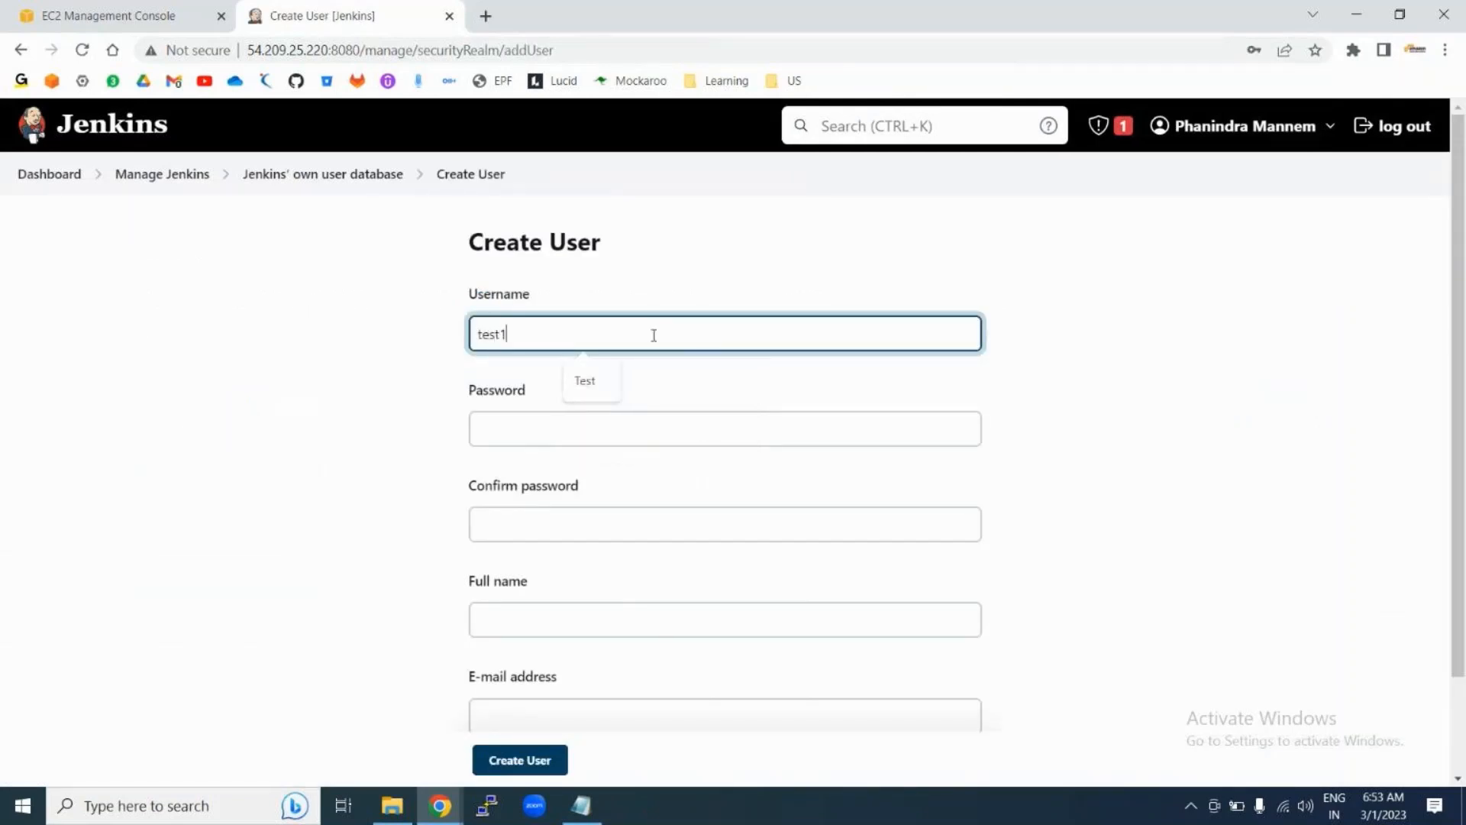
double_click(540, 335)
text(user1)
click(489, 431)
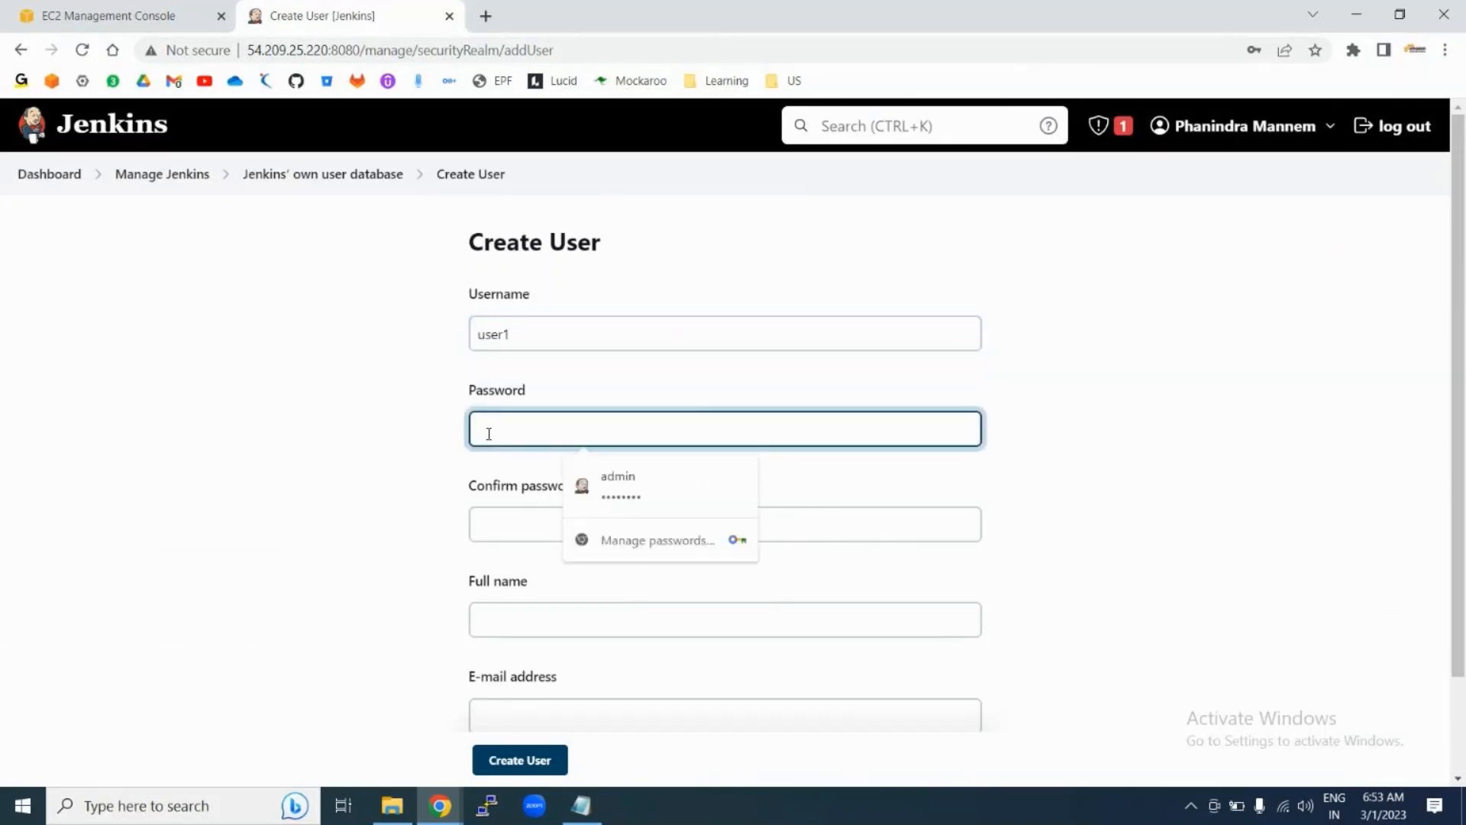
text(us)
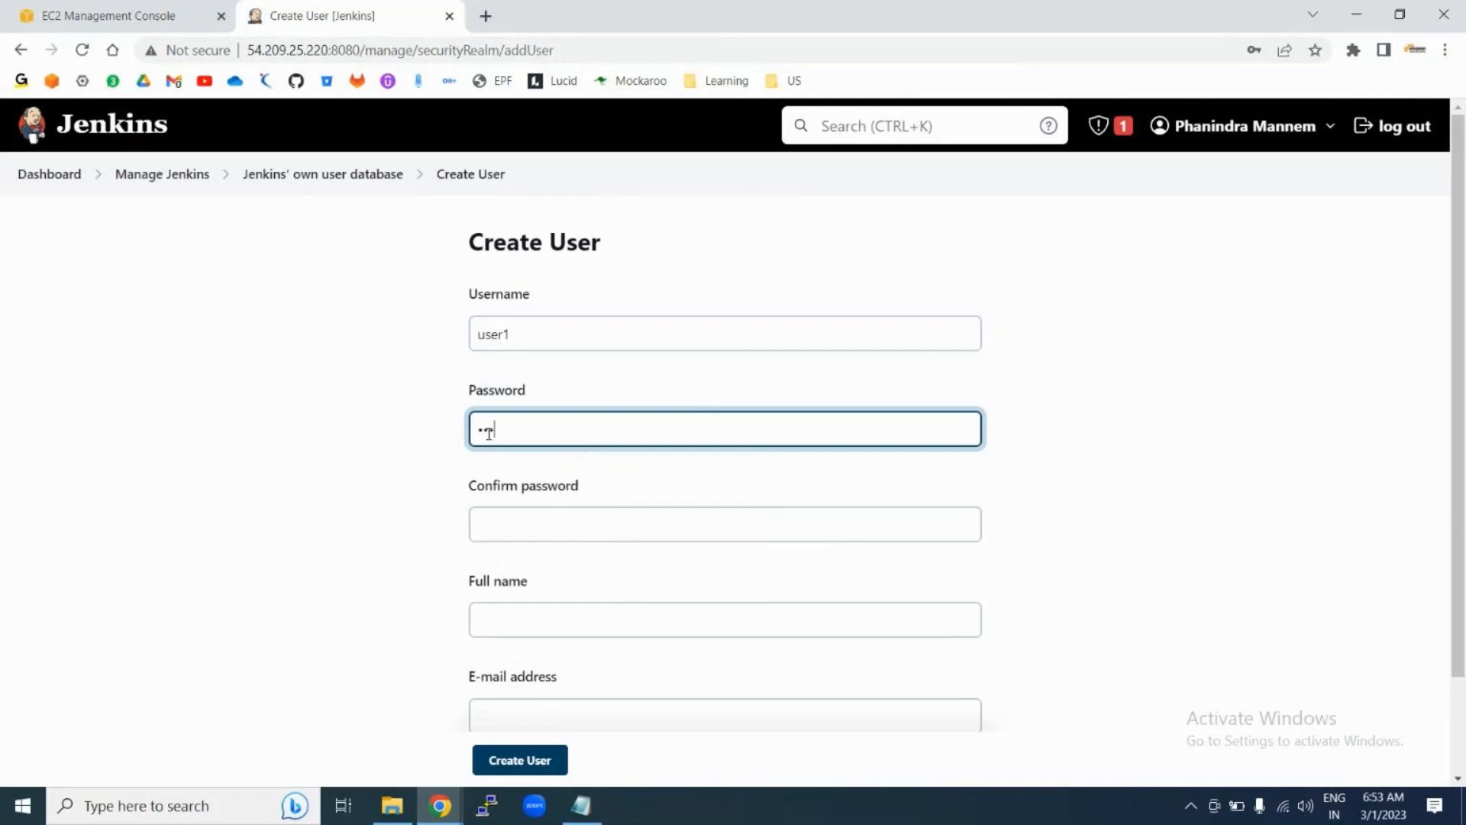
text(e•••••)
click(495, 520)
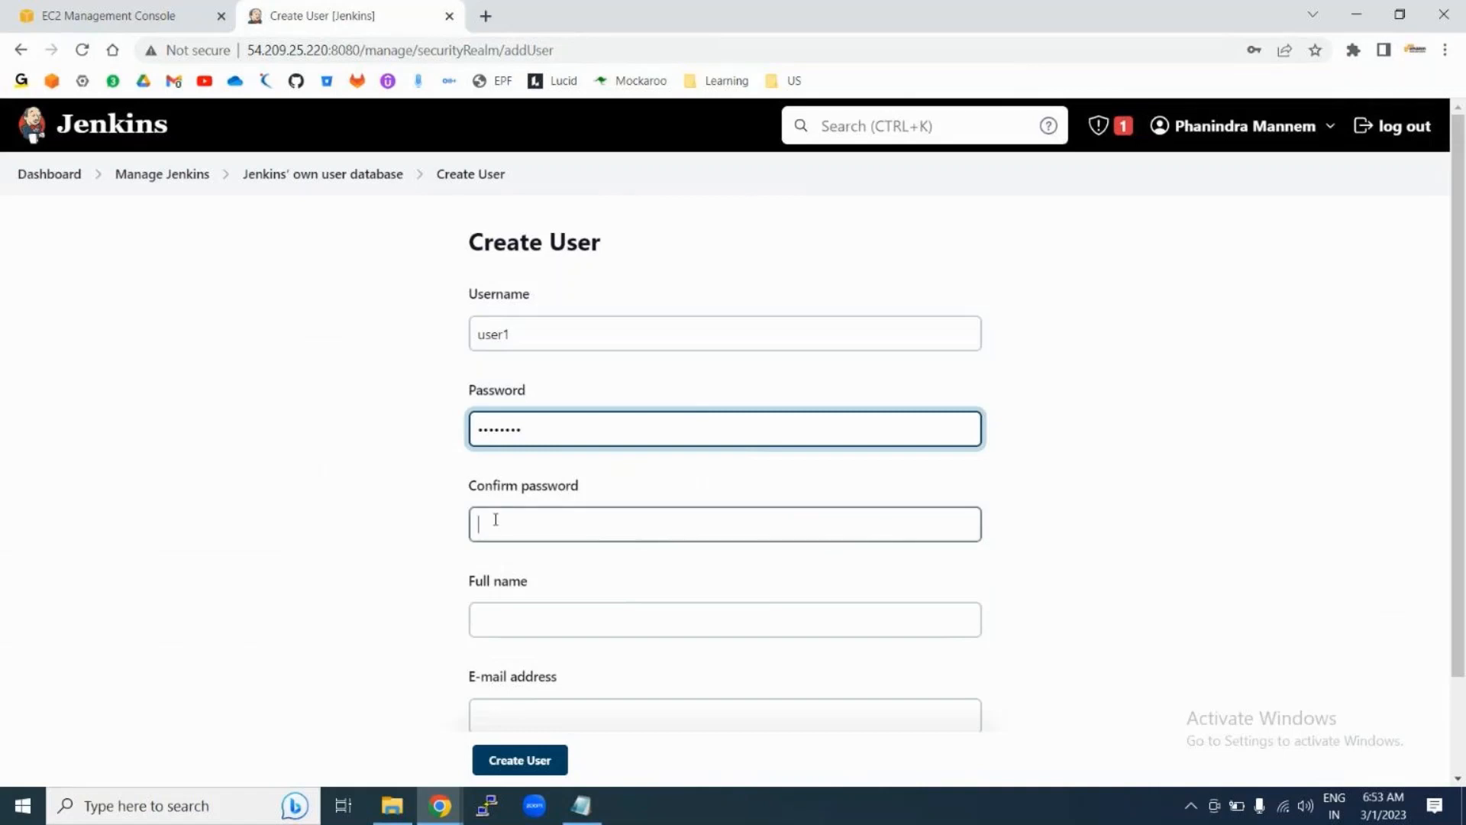
text(use)
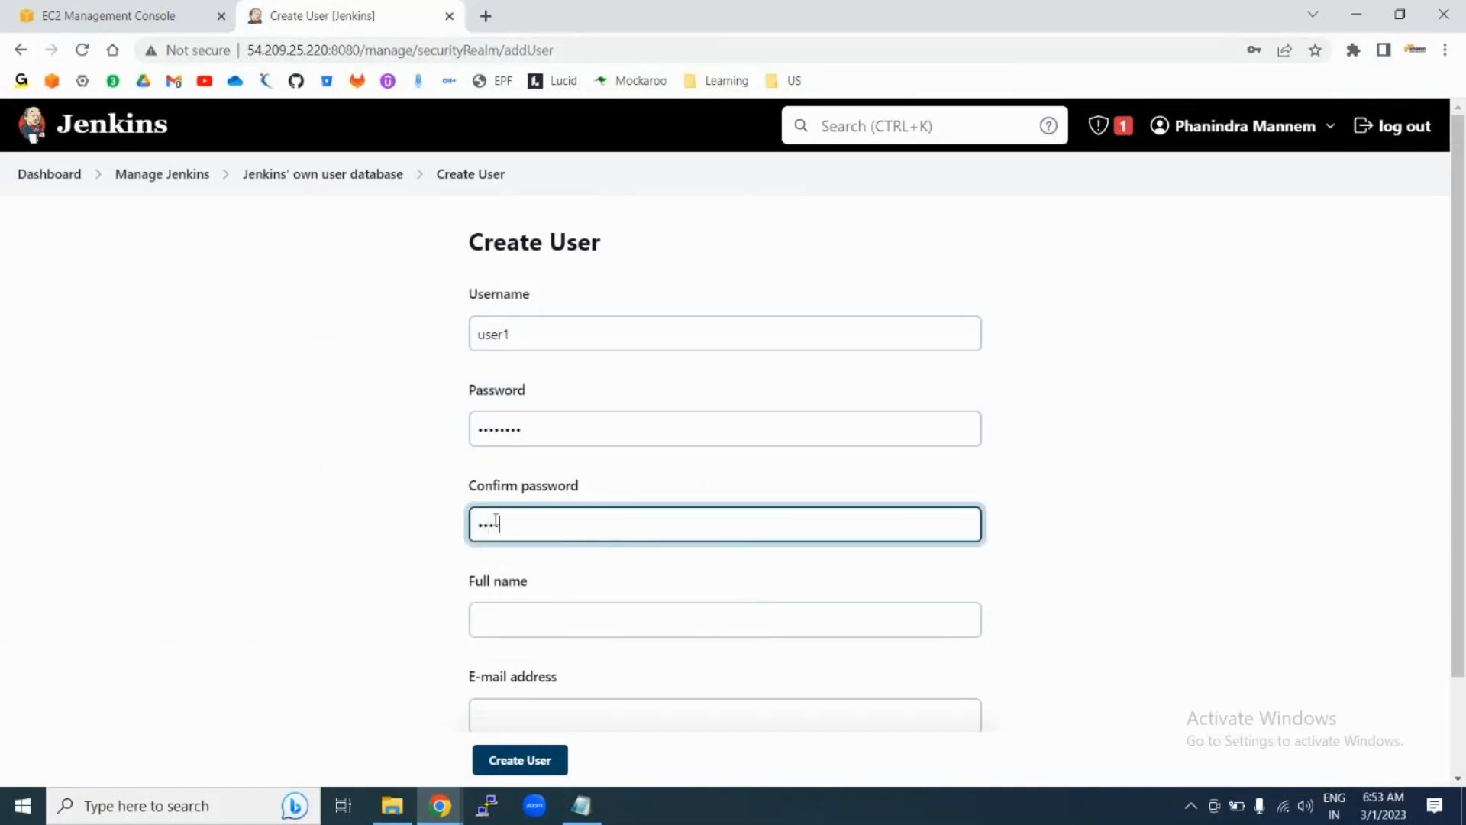
text(•••••)
Step: Give user1 the full name user1 and an e-mail address, then create the account
click(487, 631)
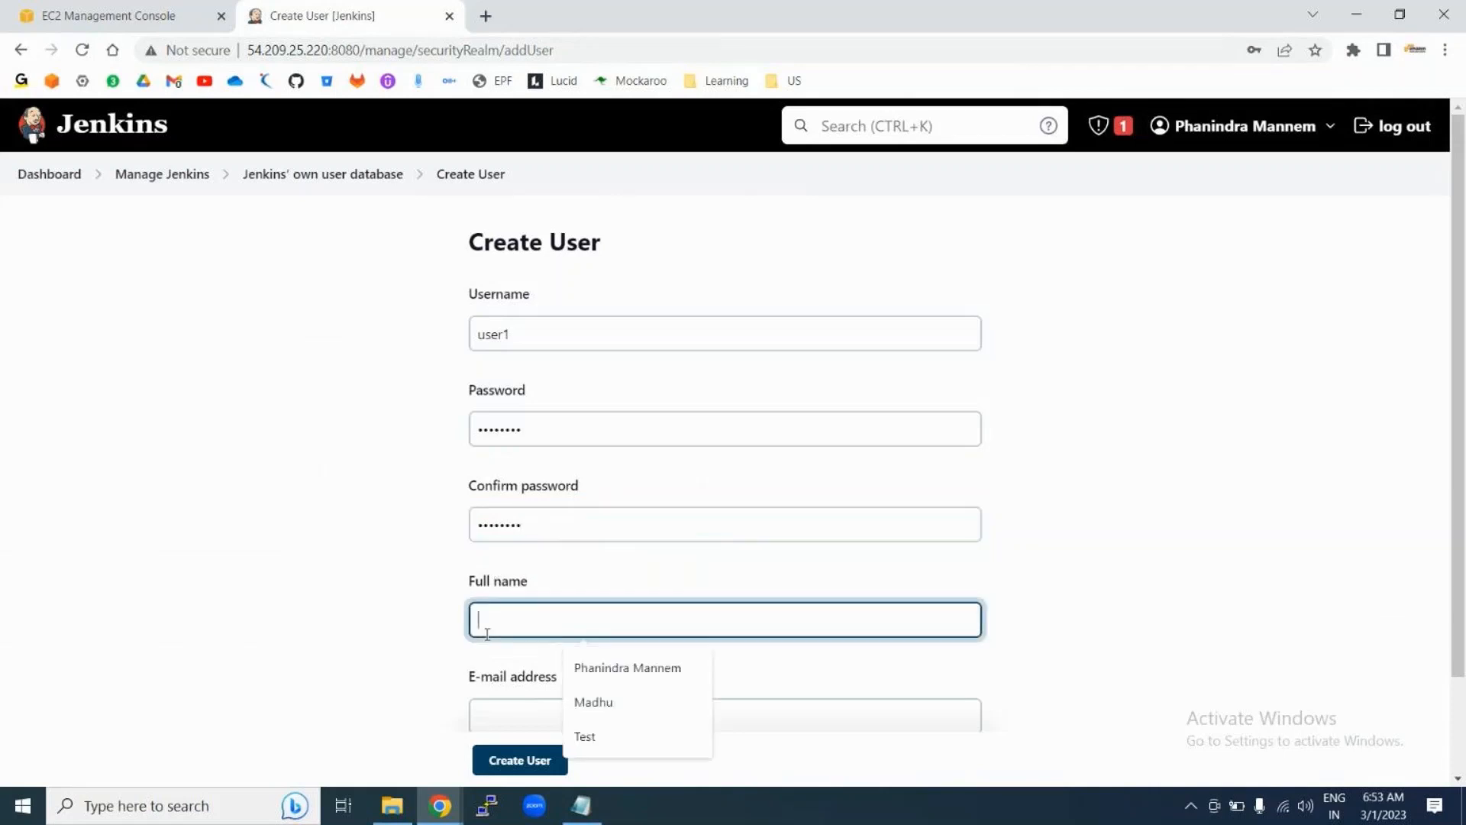
text(user1)
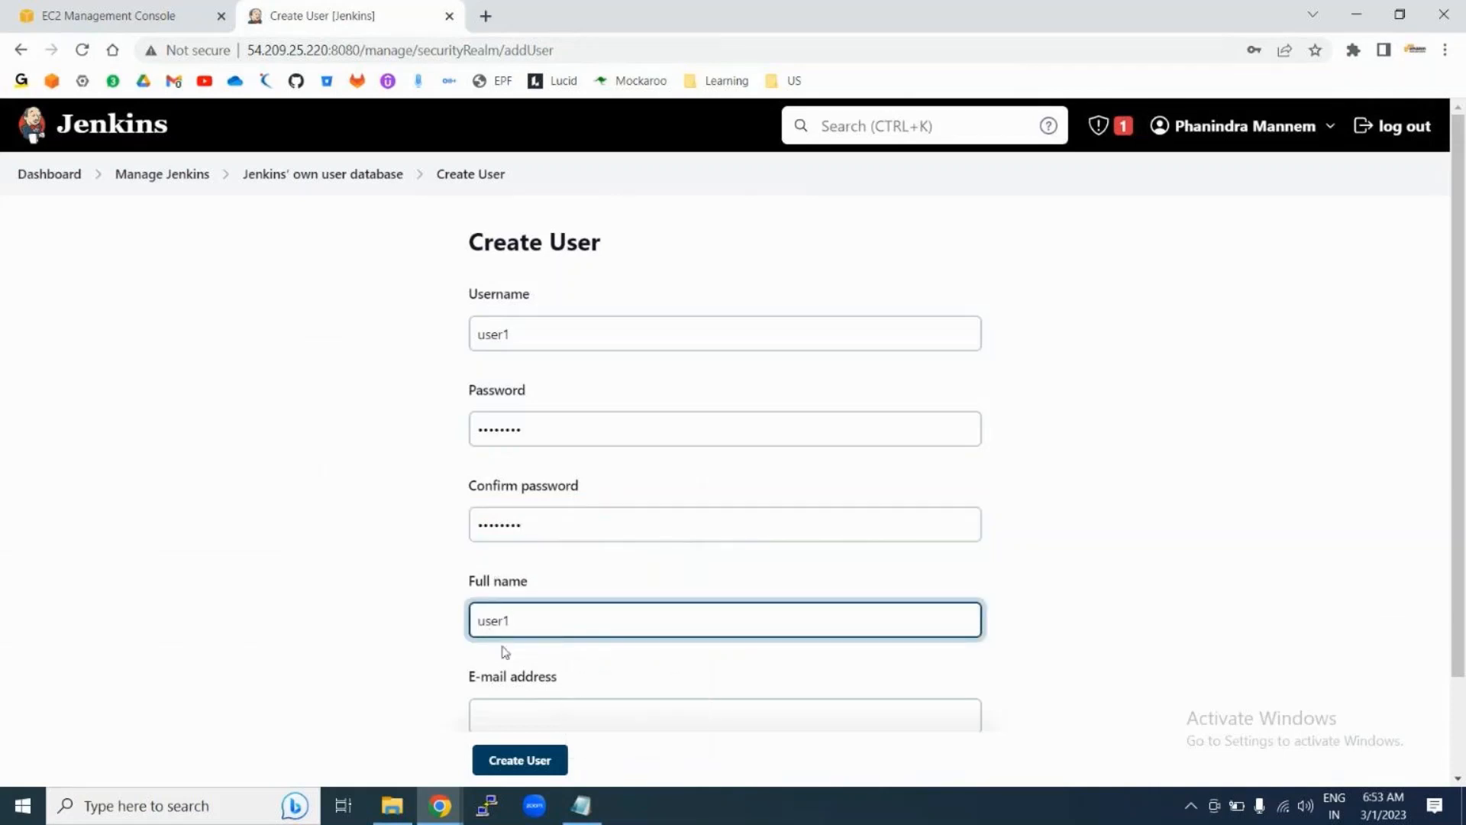
scroll(504, 651, down, 2)
click(505, 603)
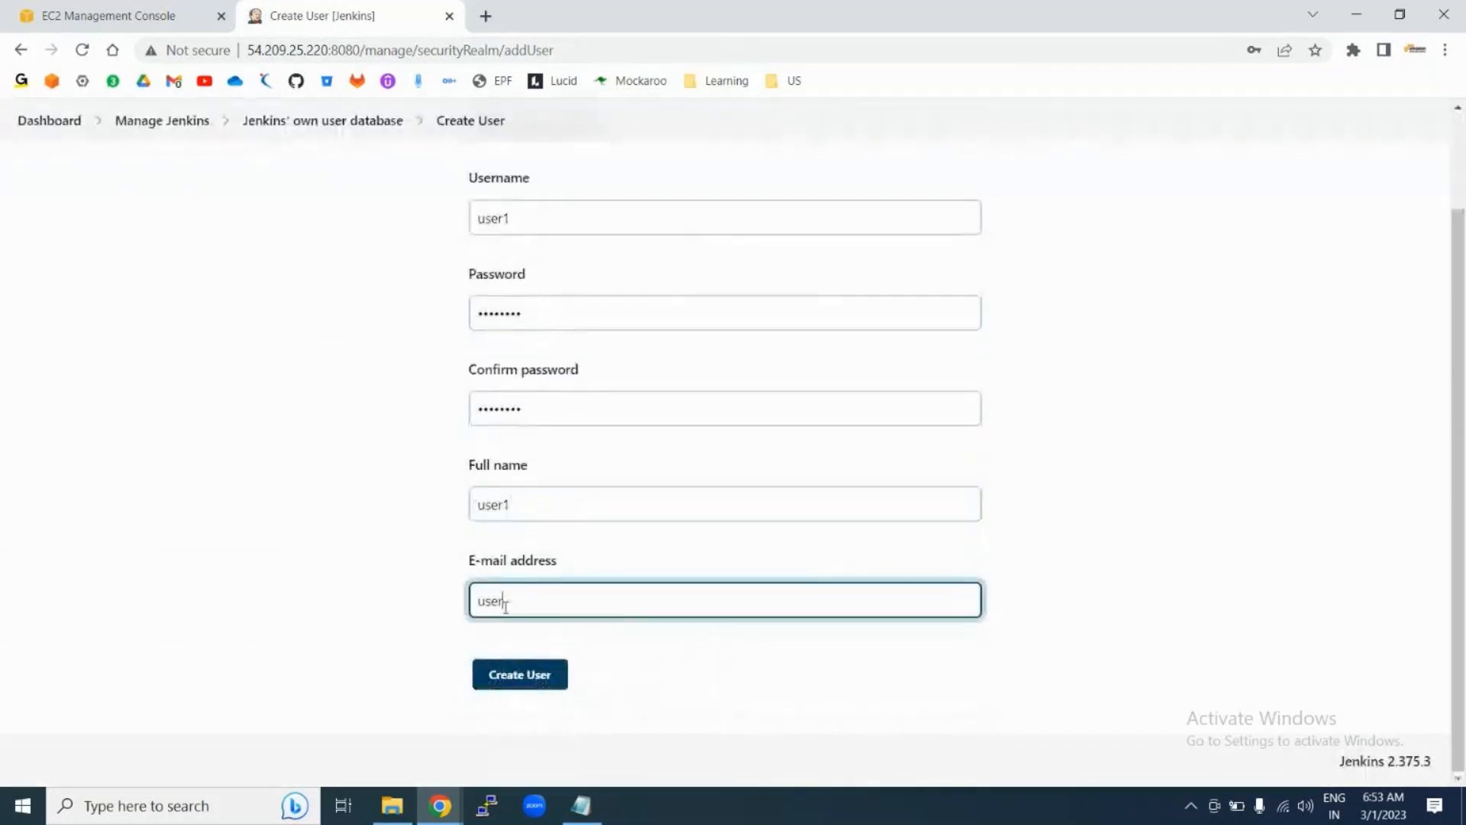
click(501, 681)
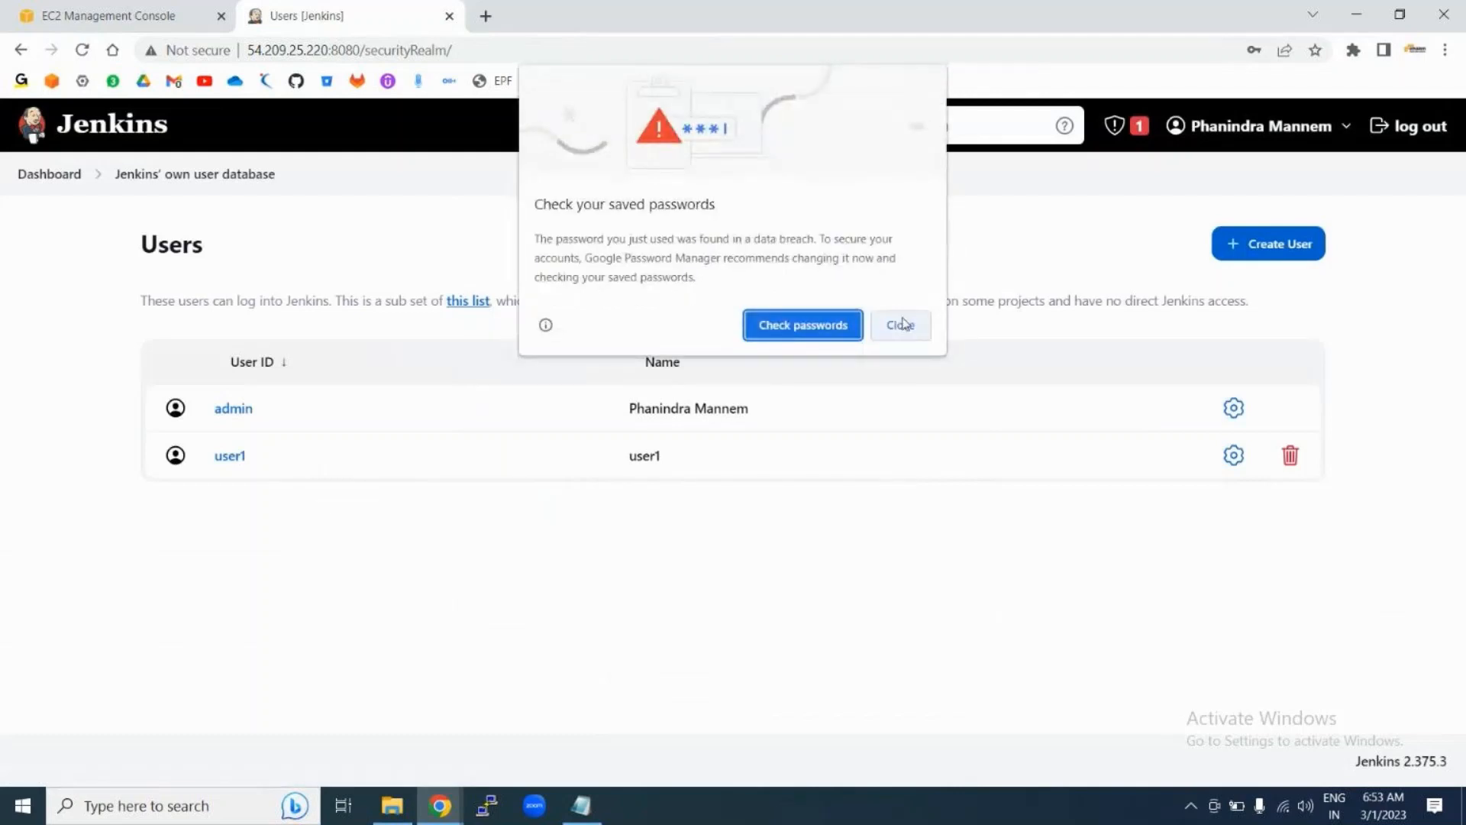
Step: Dismiss the browser's password popups and go via the dashboard to Manage Jenkins
click(904, 324)
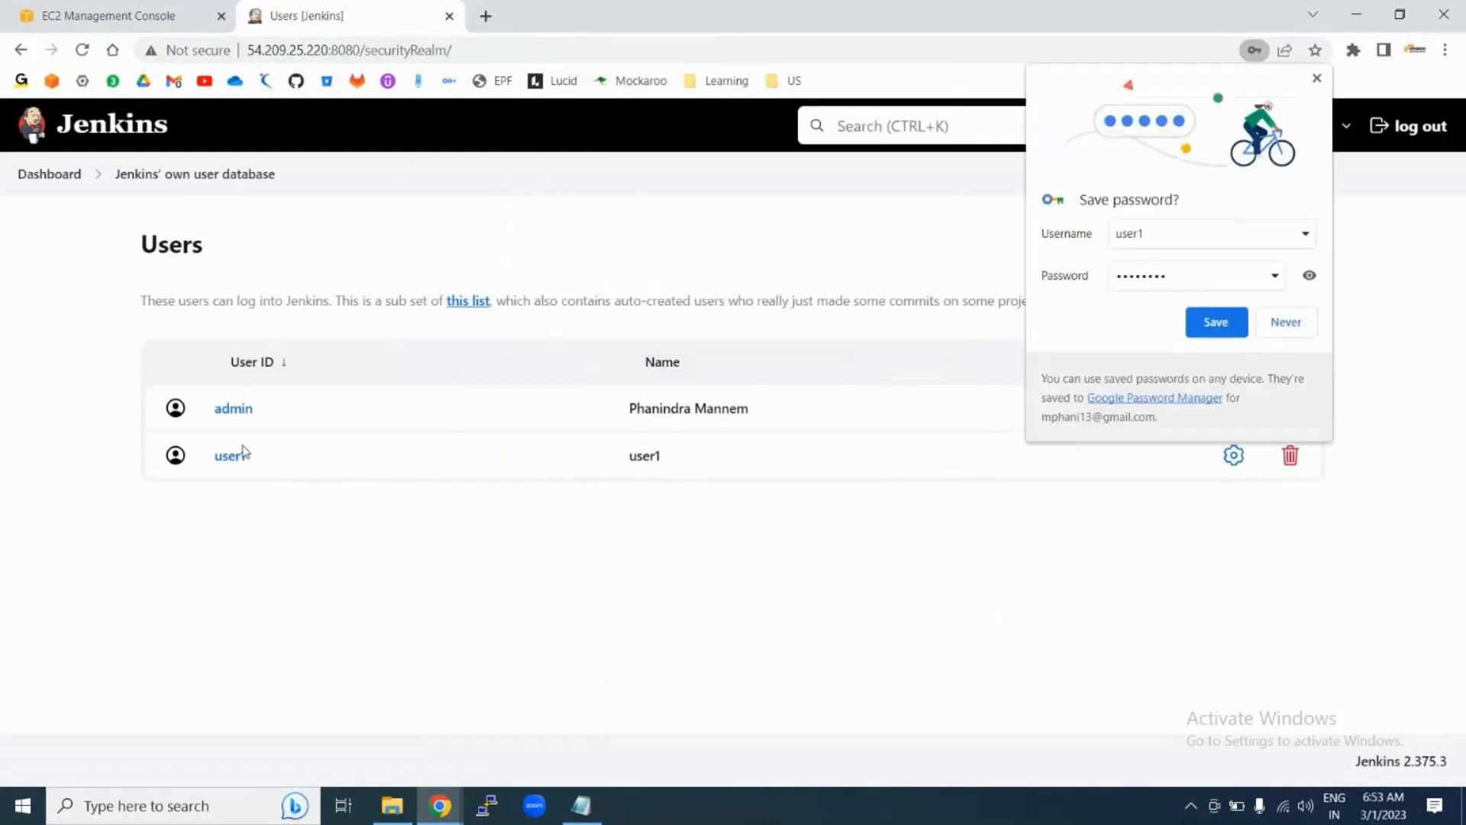
click(1299, 322)
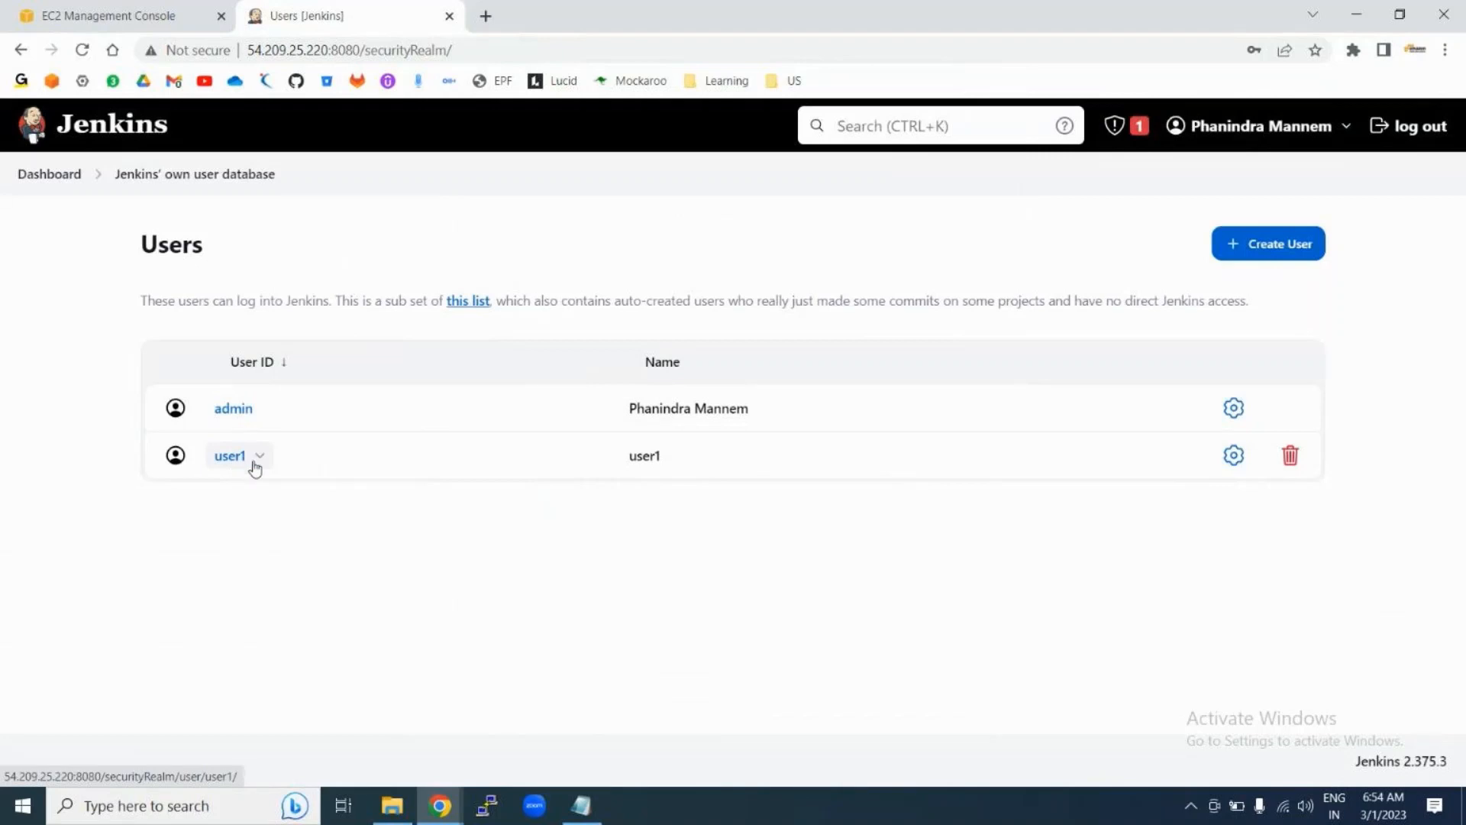
click(40, 173)
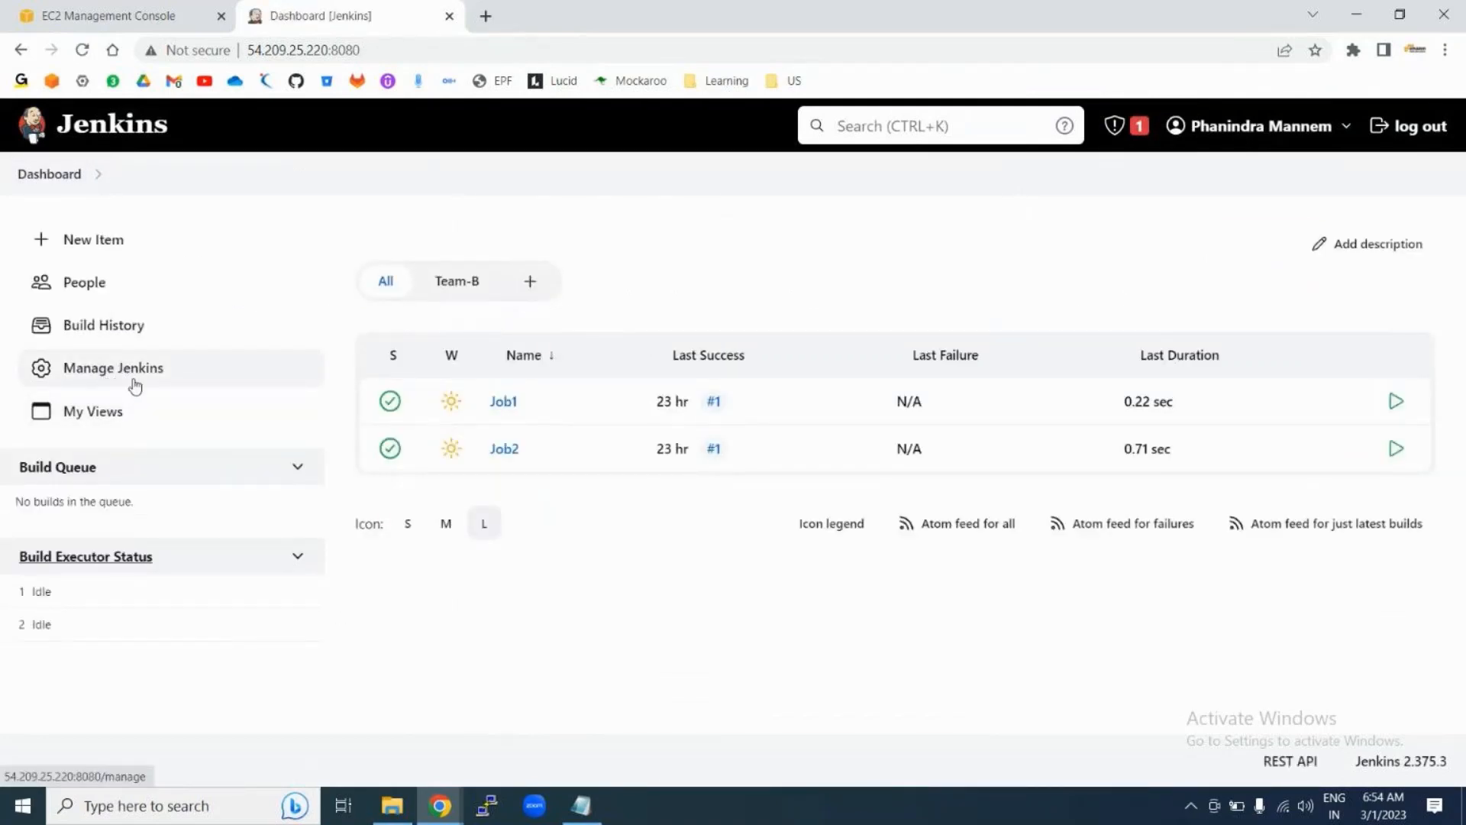
click(30, 180)
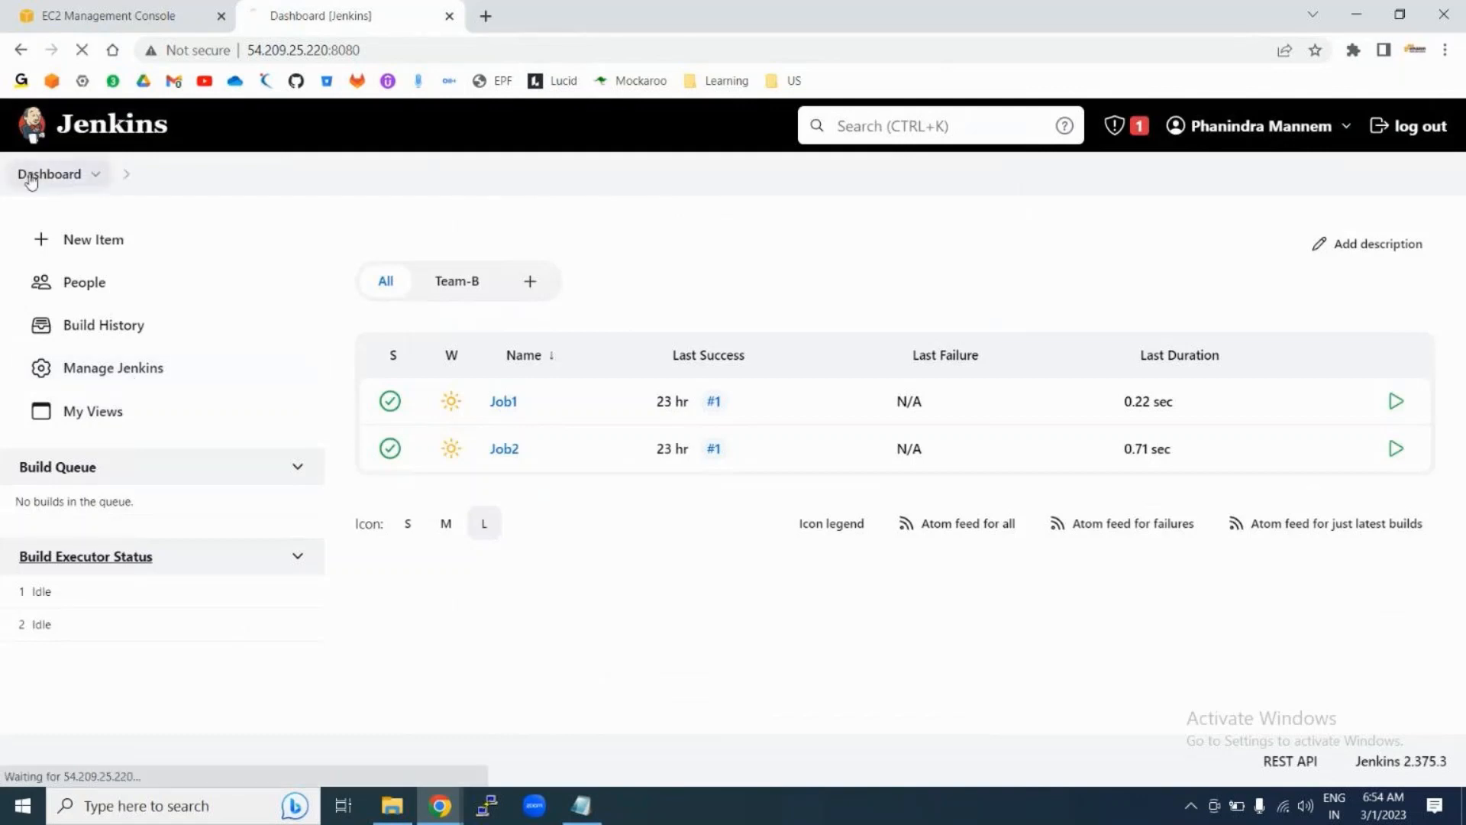
click(97, 371)
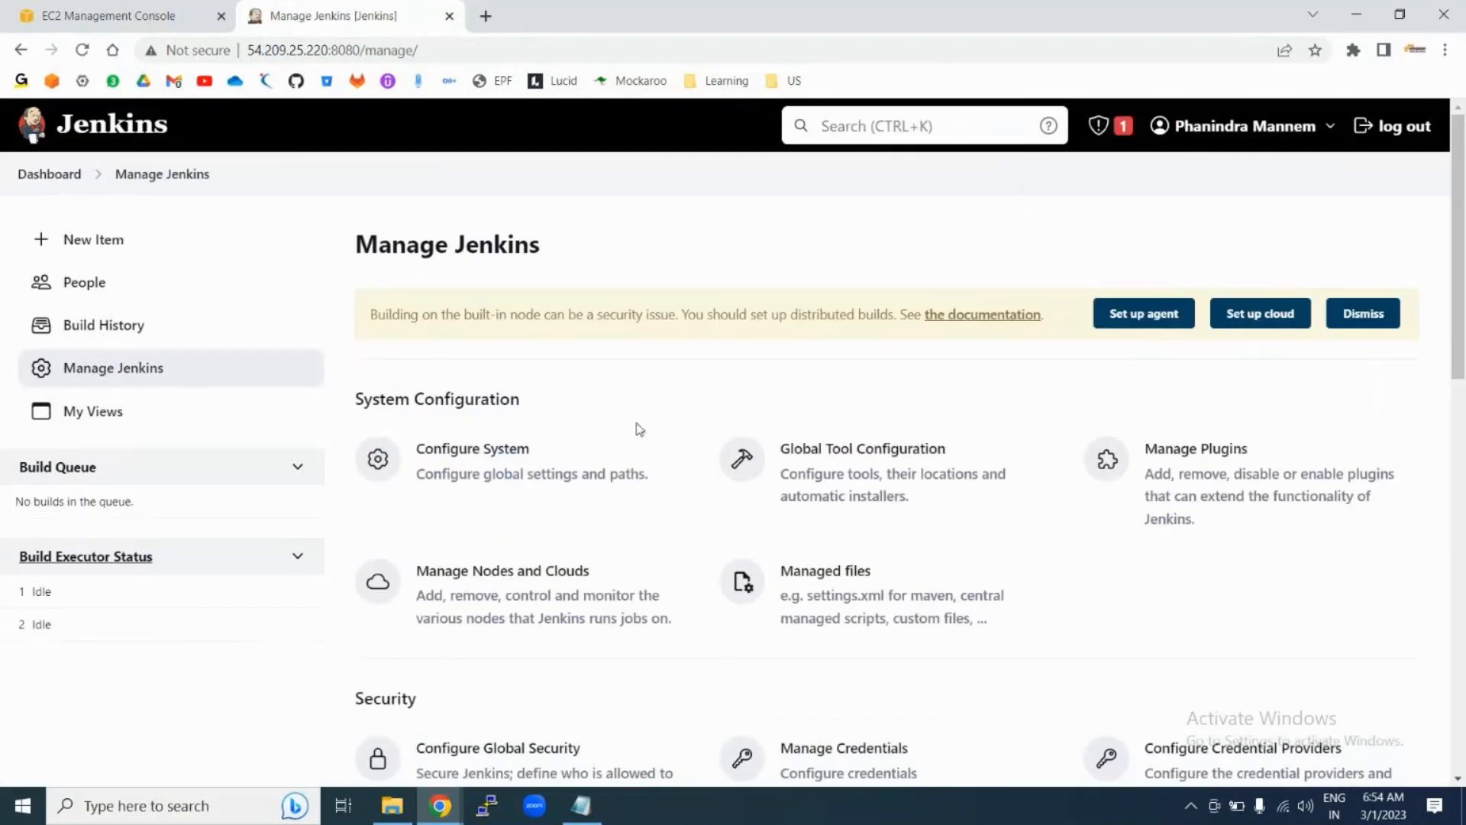
Step: Open Configure Global Security and keep Jenkins' own user database as the security realm
scroll(920, 511, down, 2)
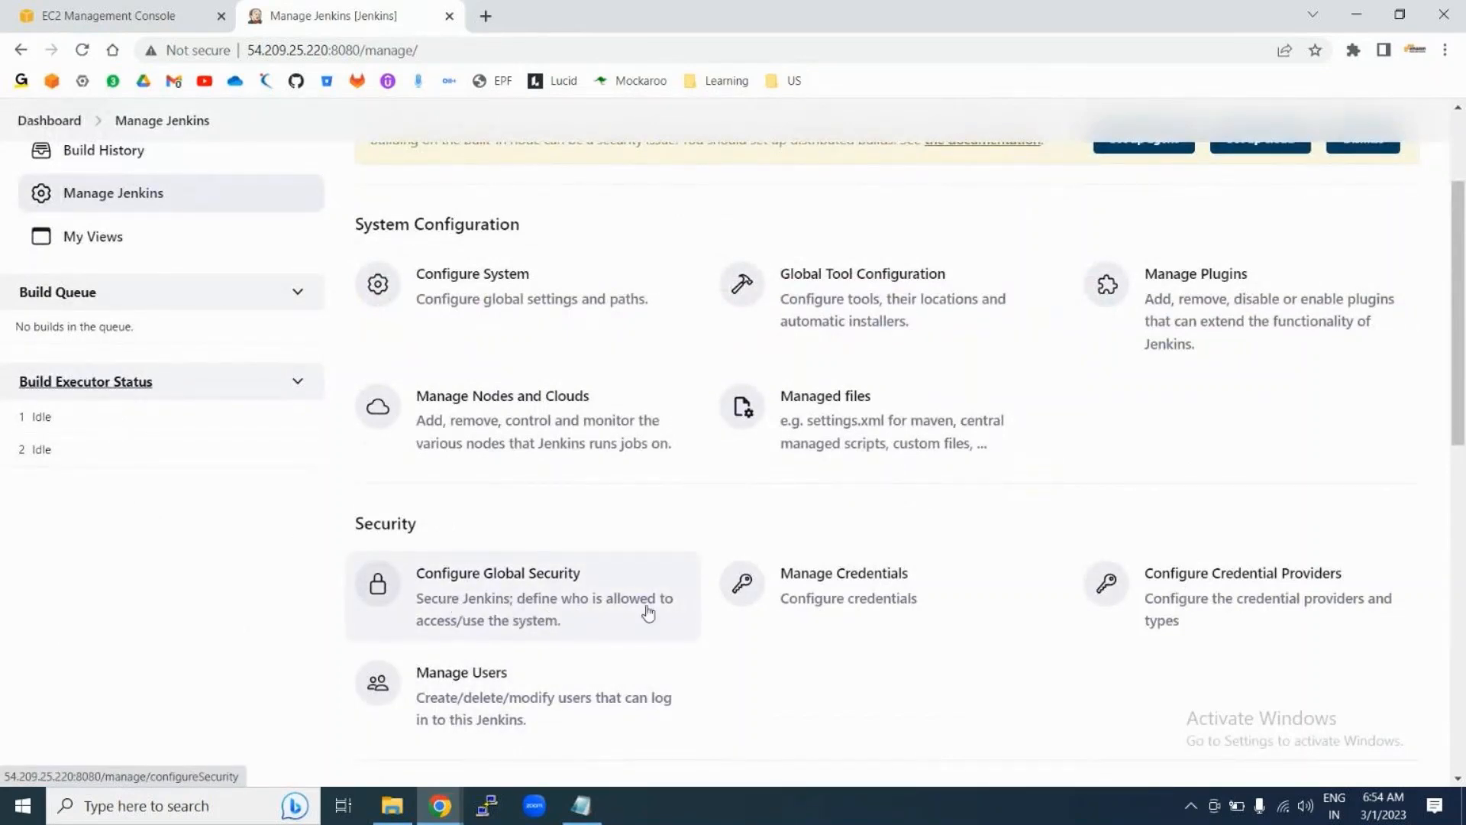
click(512, 604)
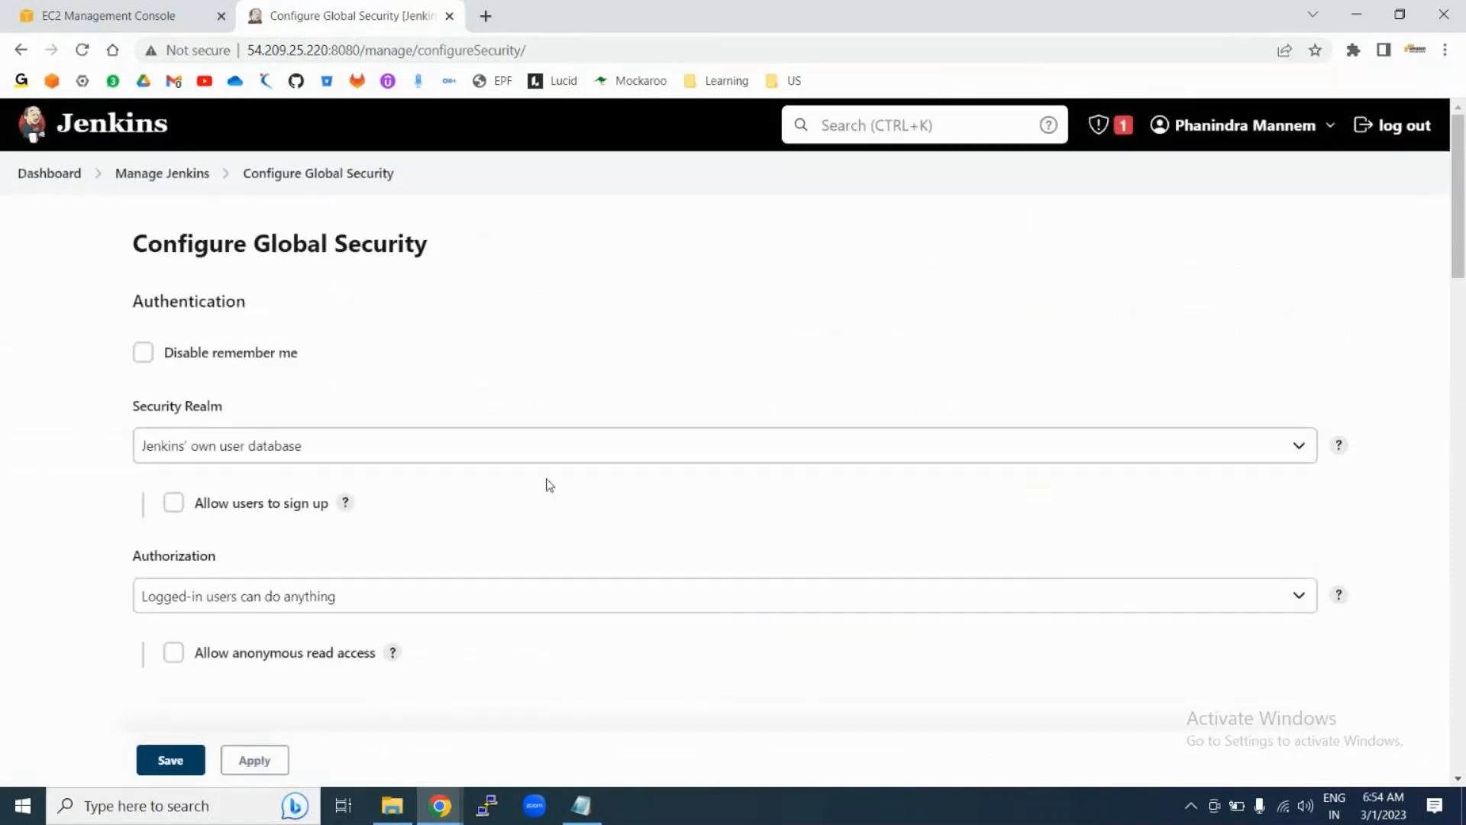
scroll(547, 485, down, 3)
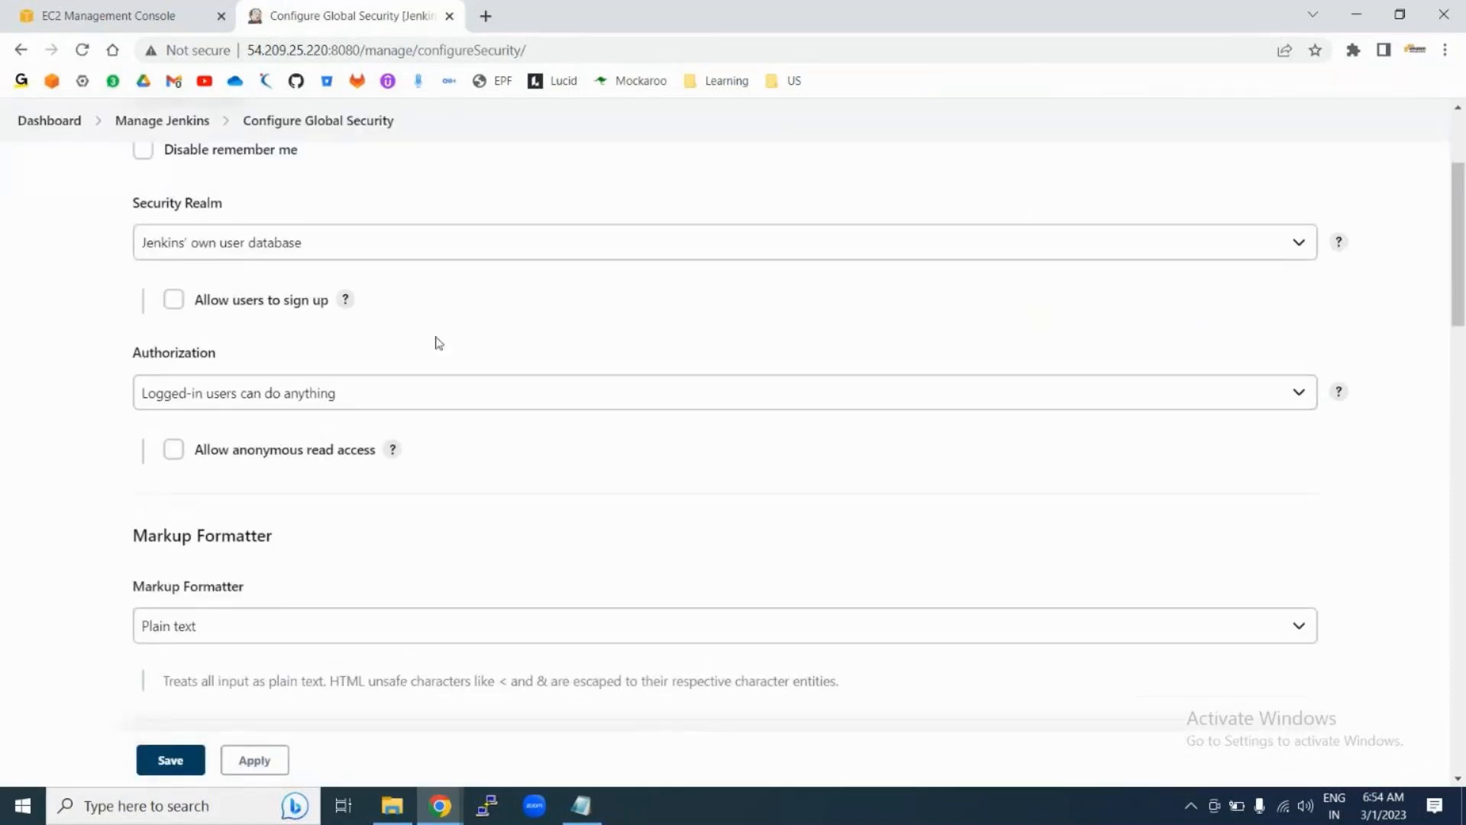
scroll(436, 340, up, 3)
scroll(387, 367, down, 2)
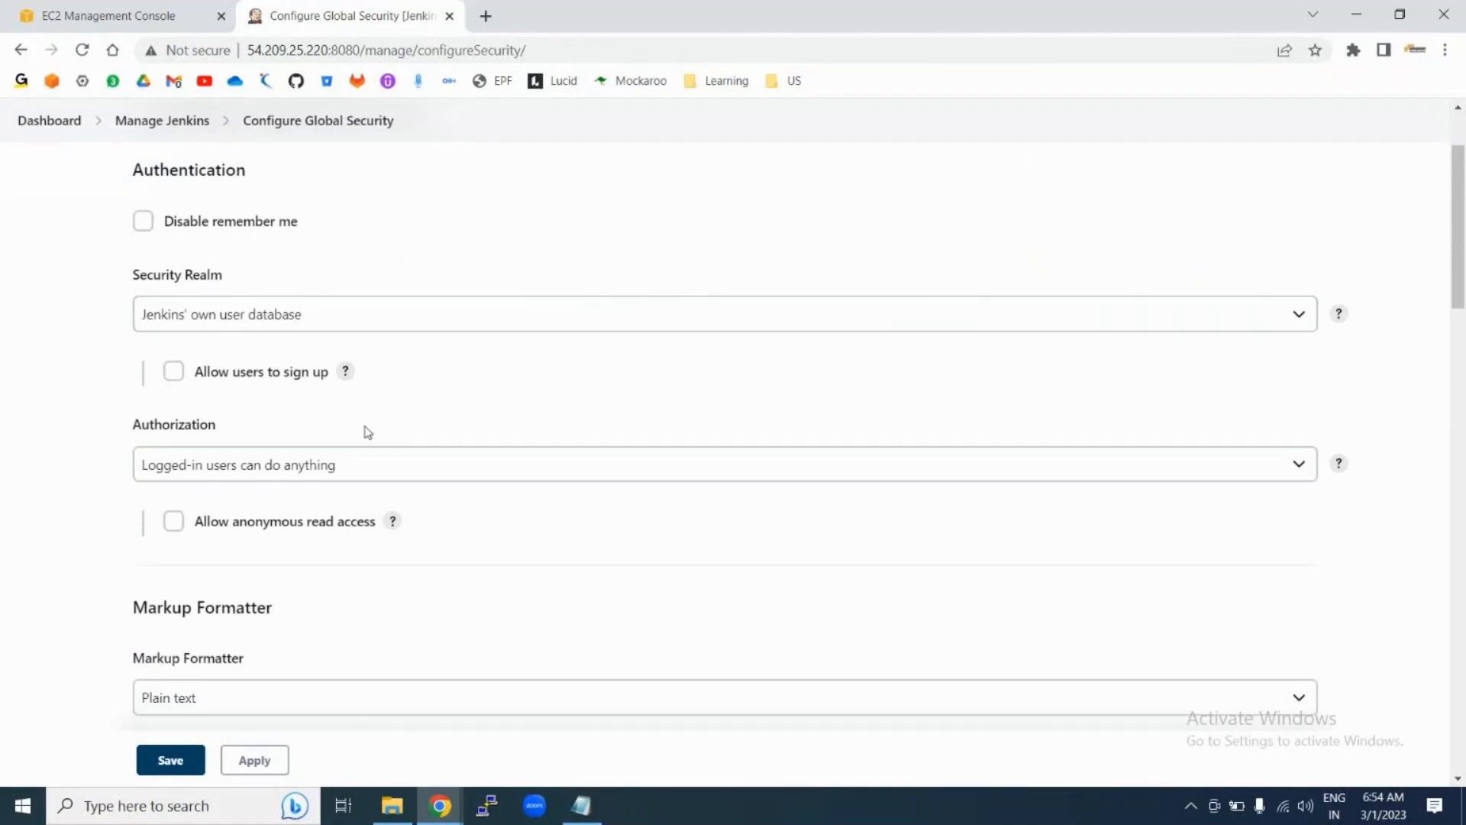
scroll(367, 429, down, 2)
click(334, 213)
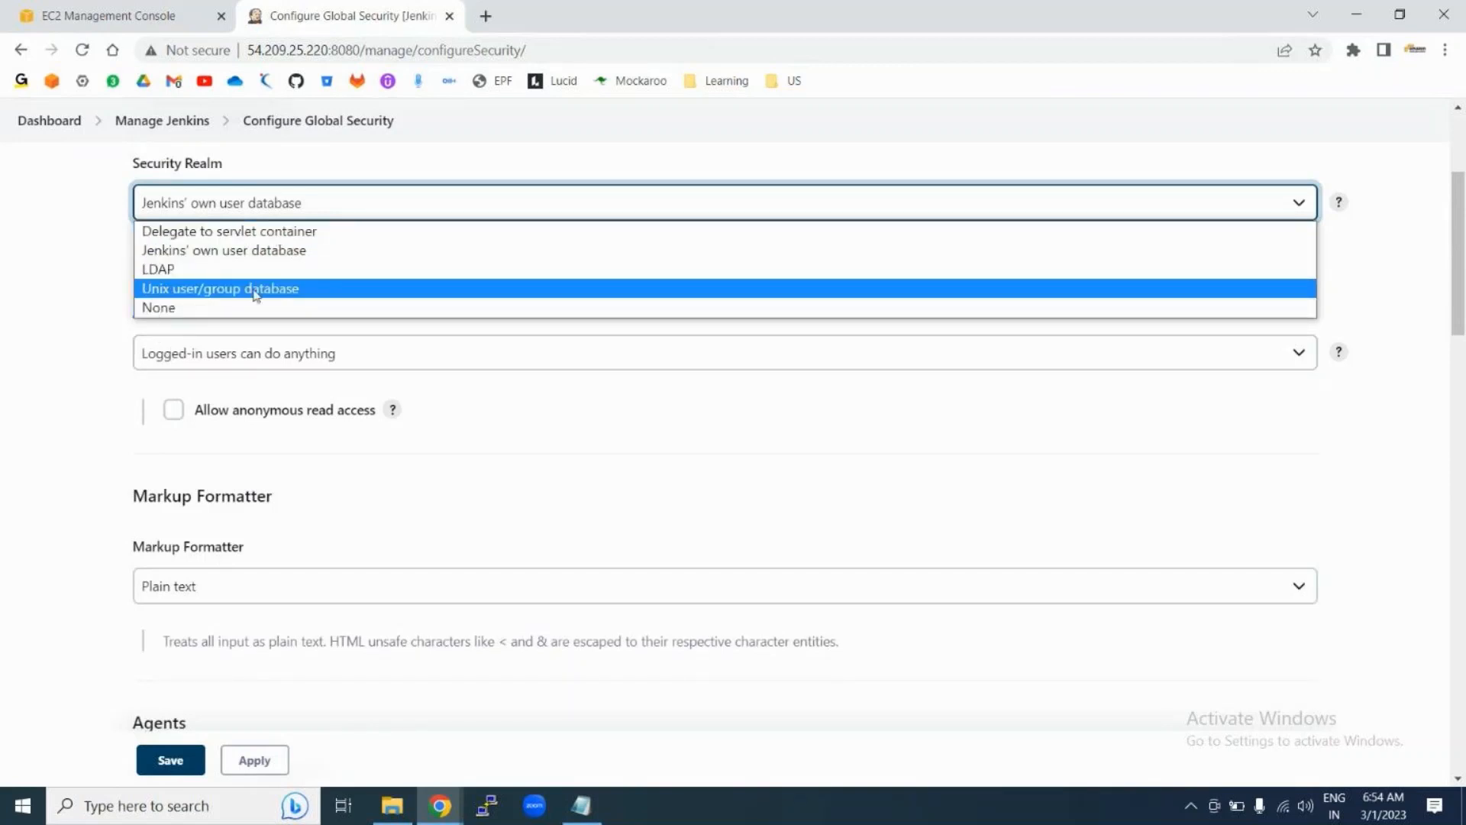
click(72, 290)
scroll(72, 290, up, 1)
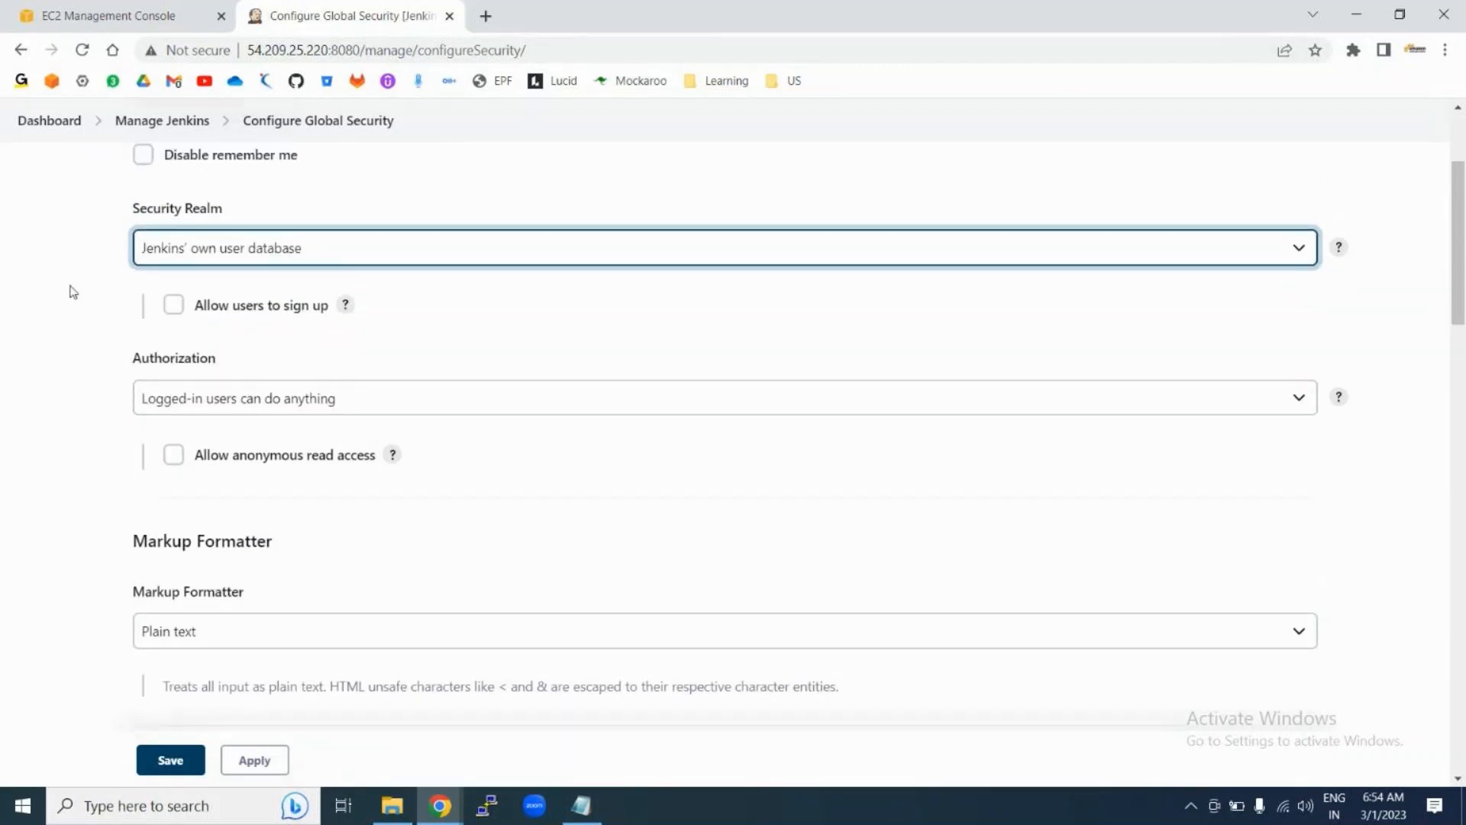
click(195, 253)
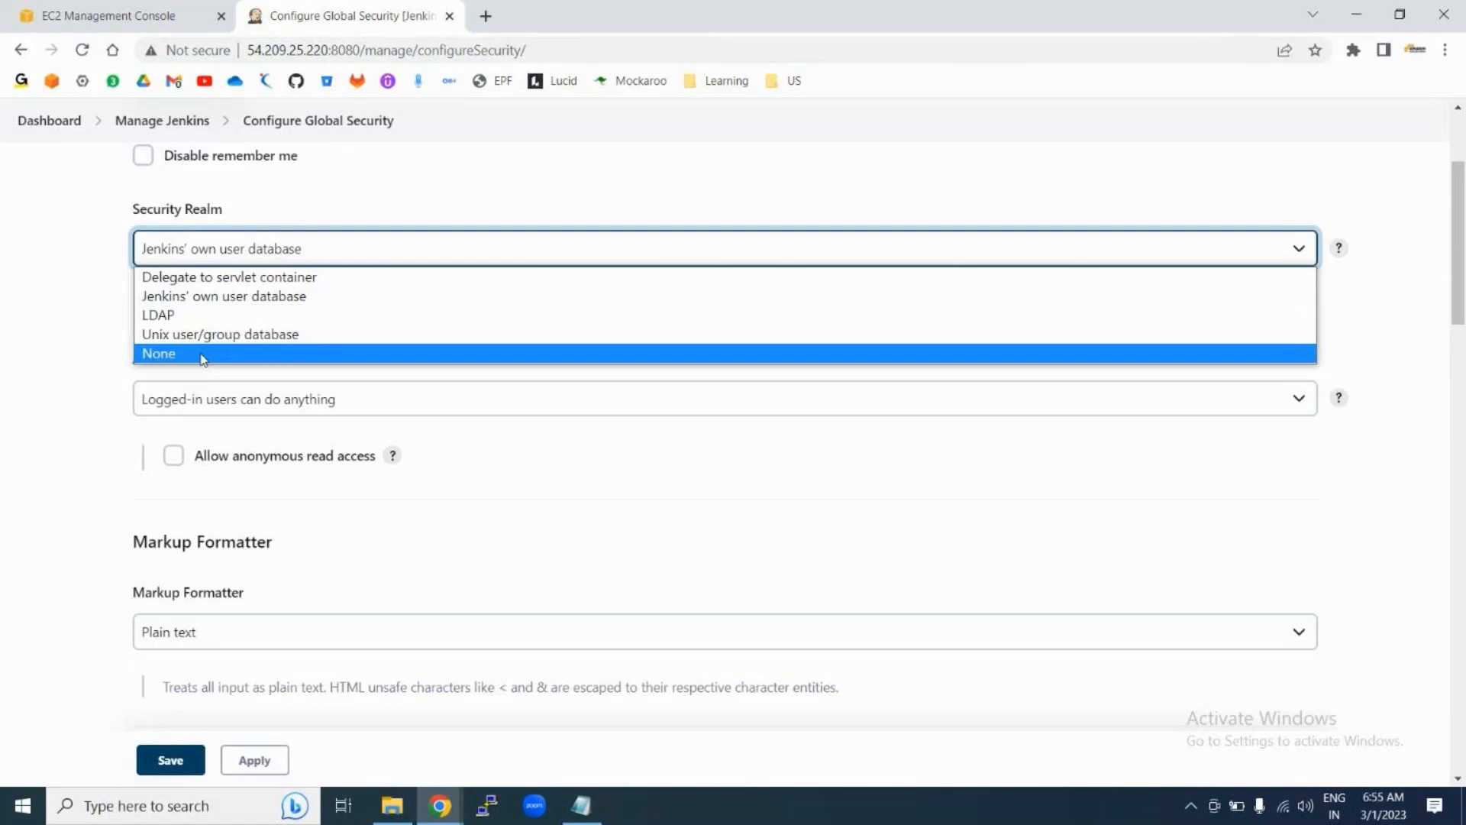
click(197, 297)
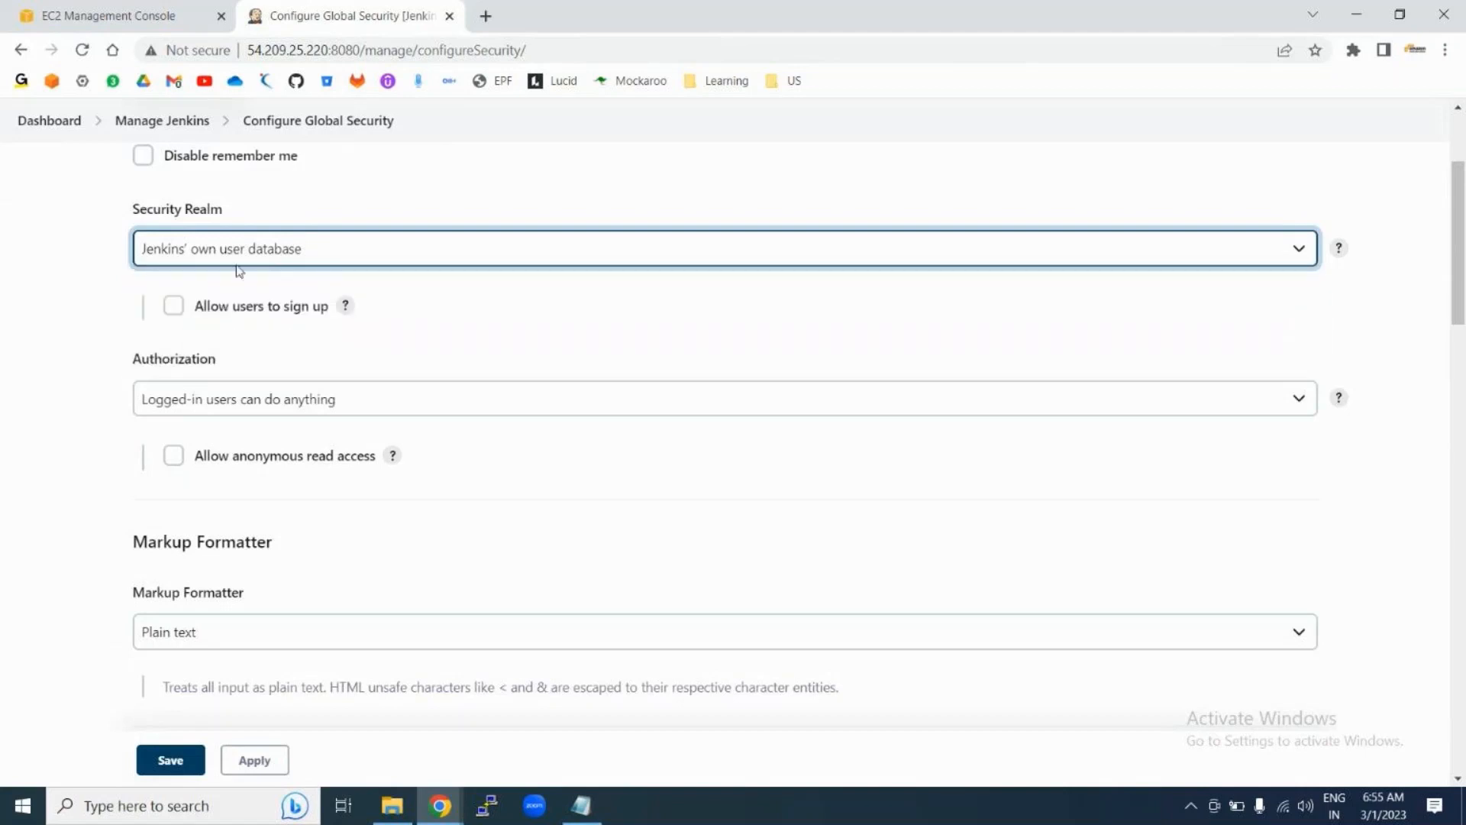
Step: Allow users to sign up, then apply and save the security settings
scroll(445, 382, down, 1)
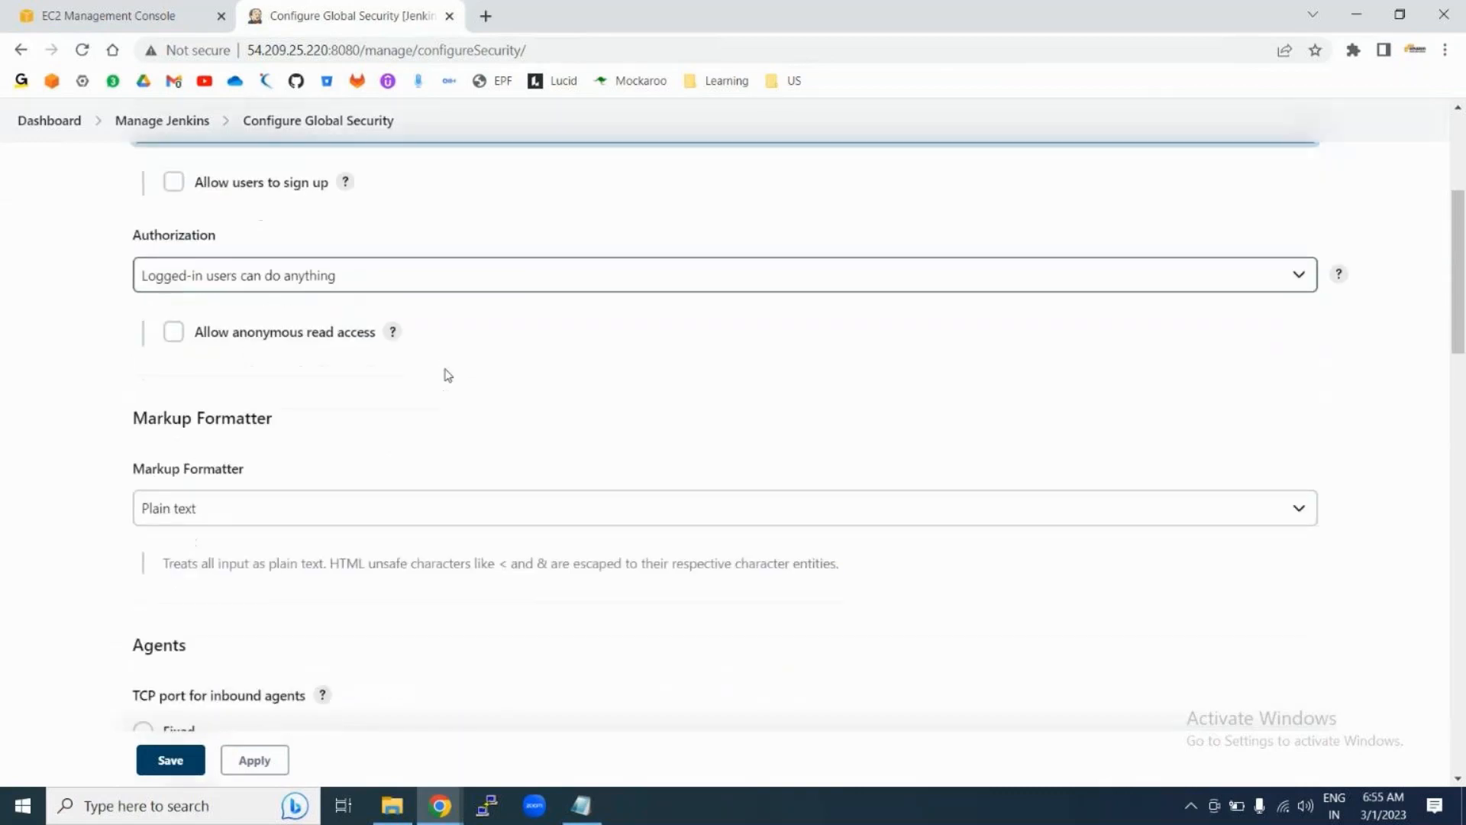
scroll(319, 303, up, 1)
click(174, 304)
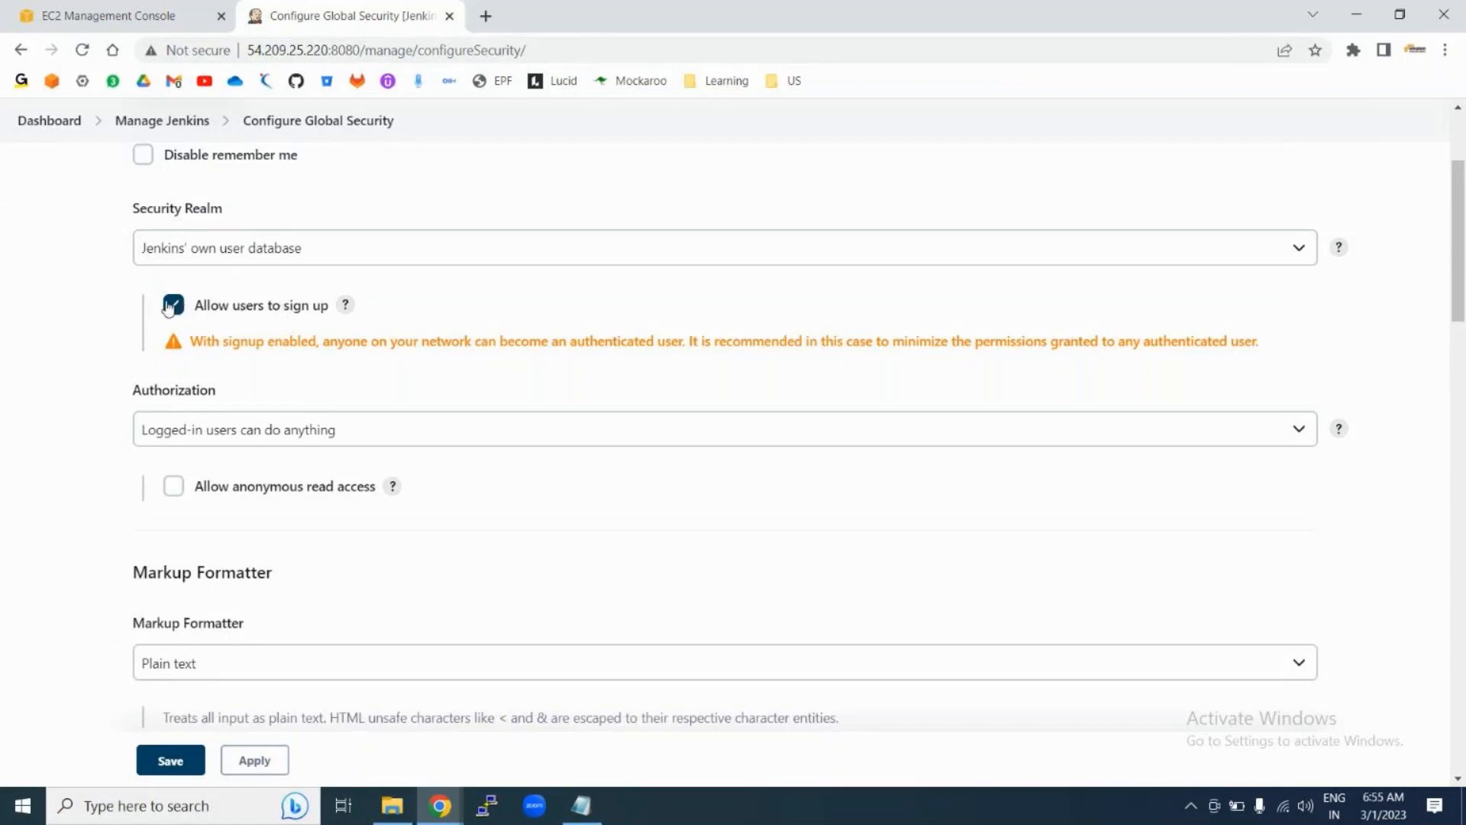
click(171, 764)
click(258, 766)
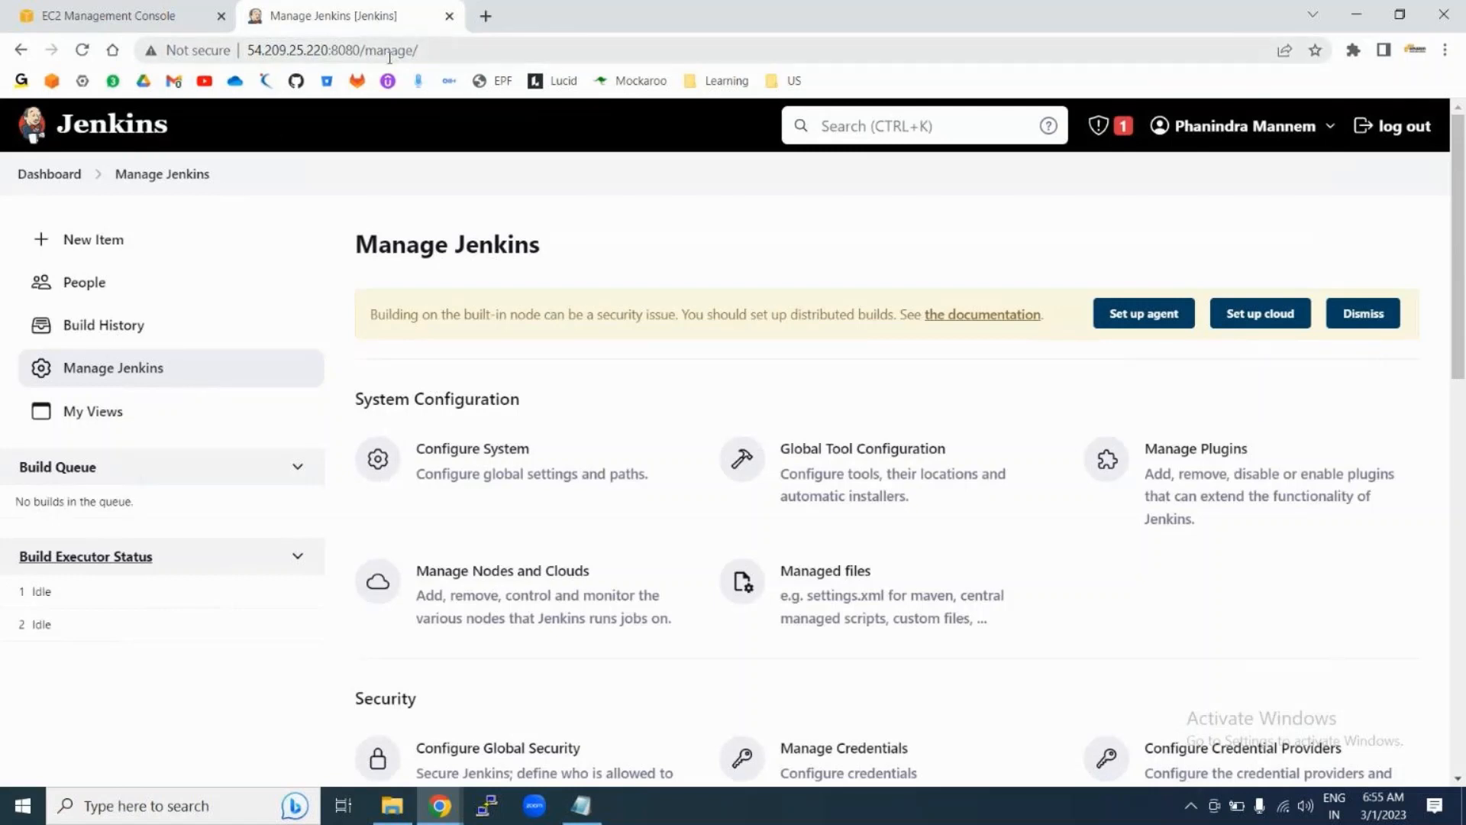
Step: Load the Jenkins /signup page in a new browser tab
click(331, 53)
key(ctrl+c)
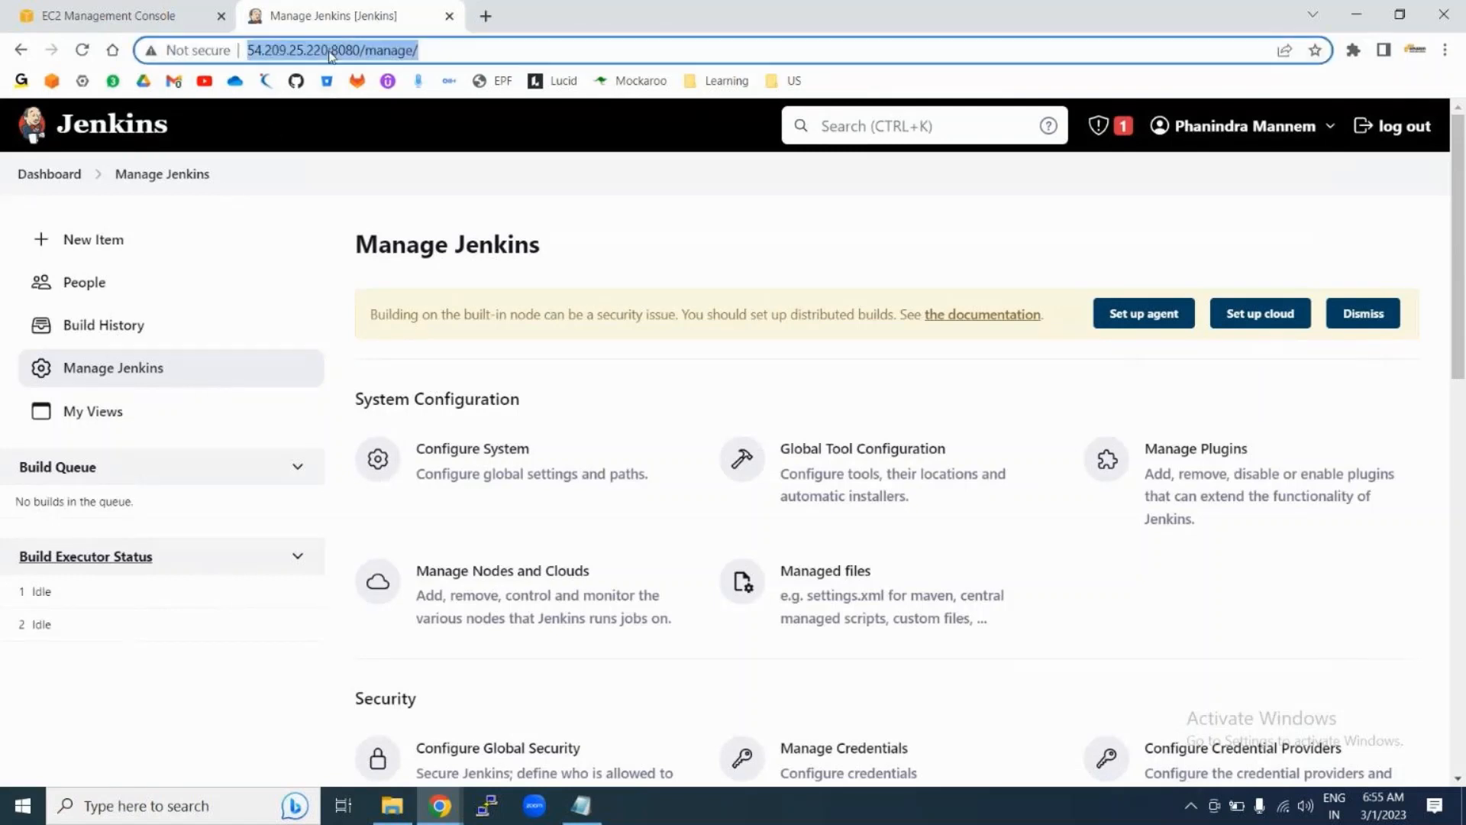
click(476, 20)
click(420, 52)
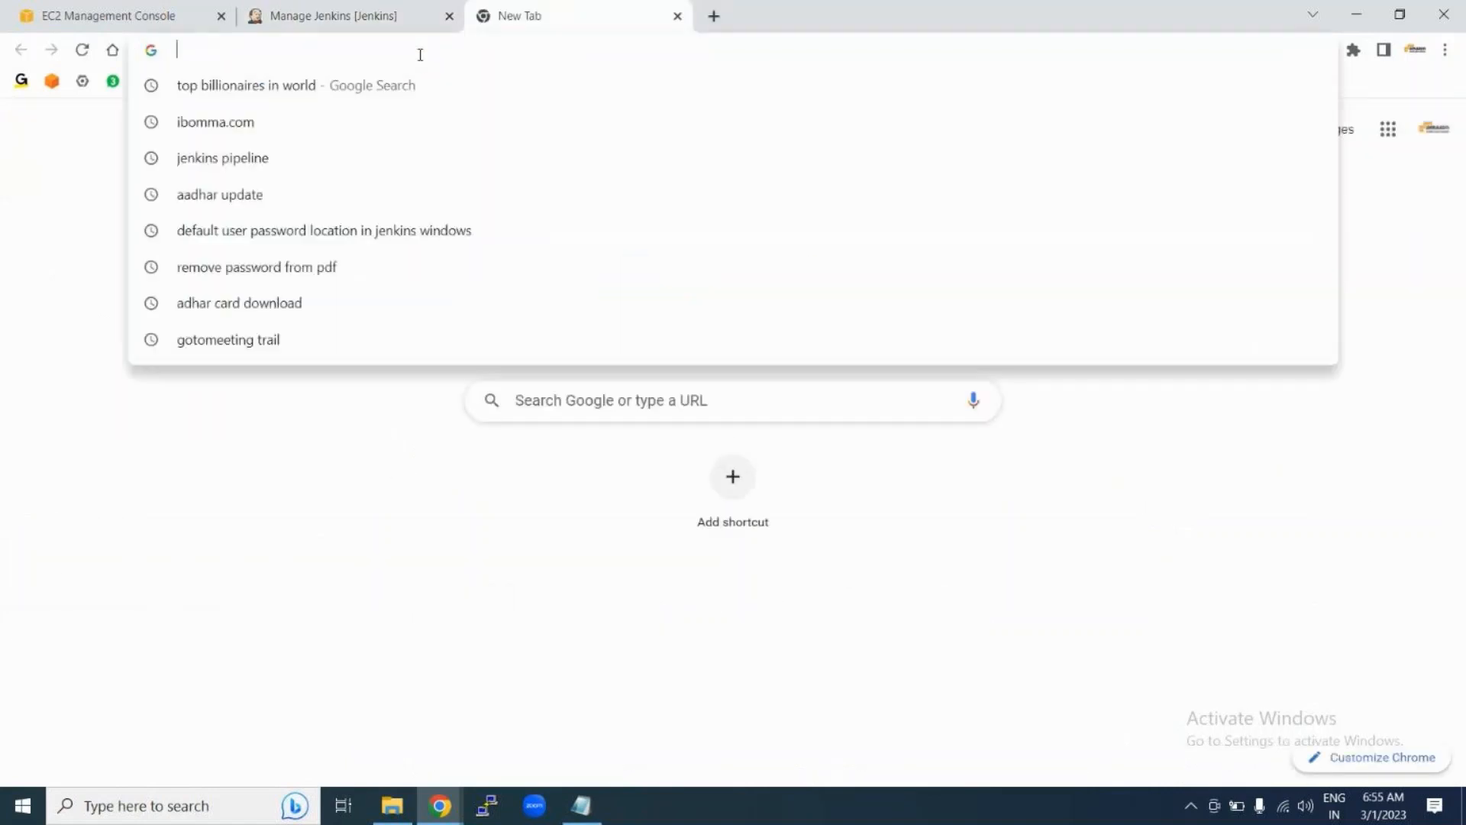
key(ctrl+v)
key(BackSpace)
key(BackSpace)
key(BackSpace)
key(BackSpace)
key(BackSpace)
key(BackSpace)
key(BackSpace)
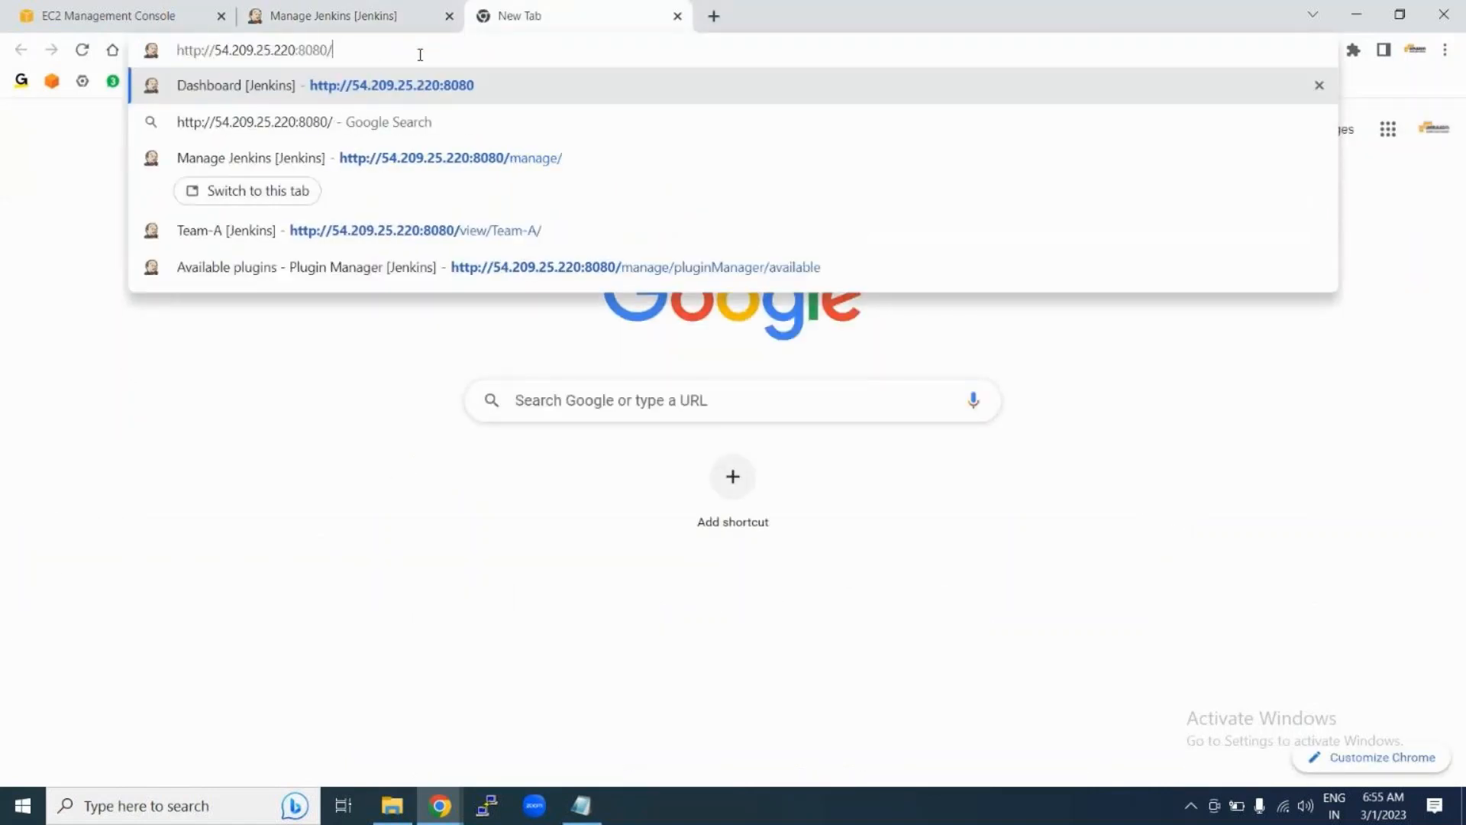
text(sign)
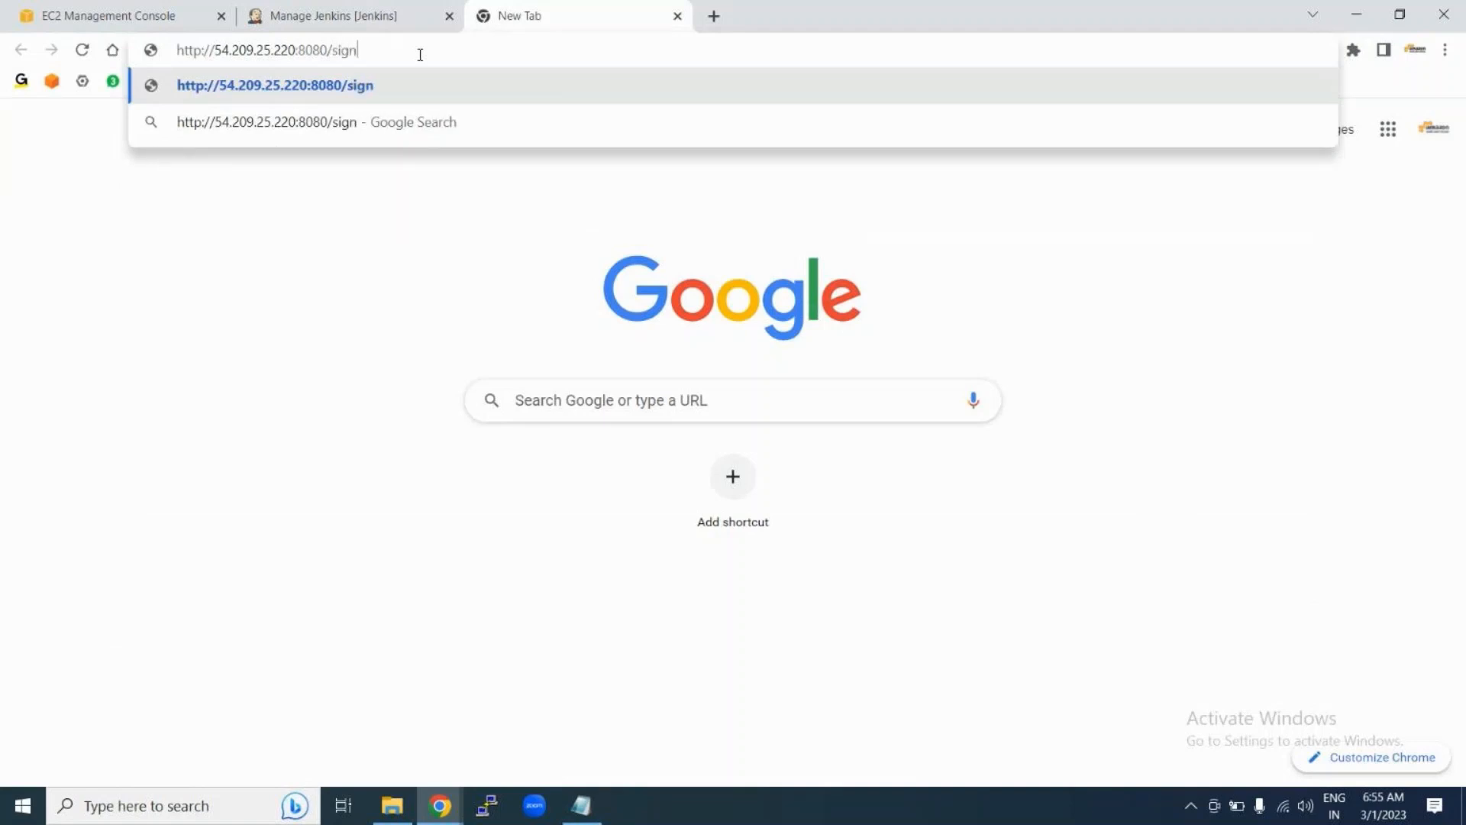
text(up)
key(Return)
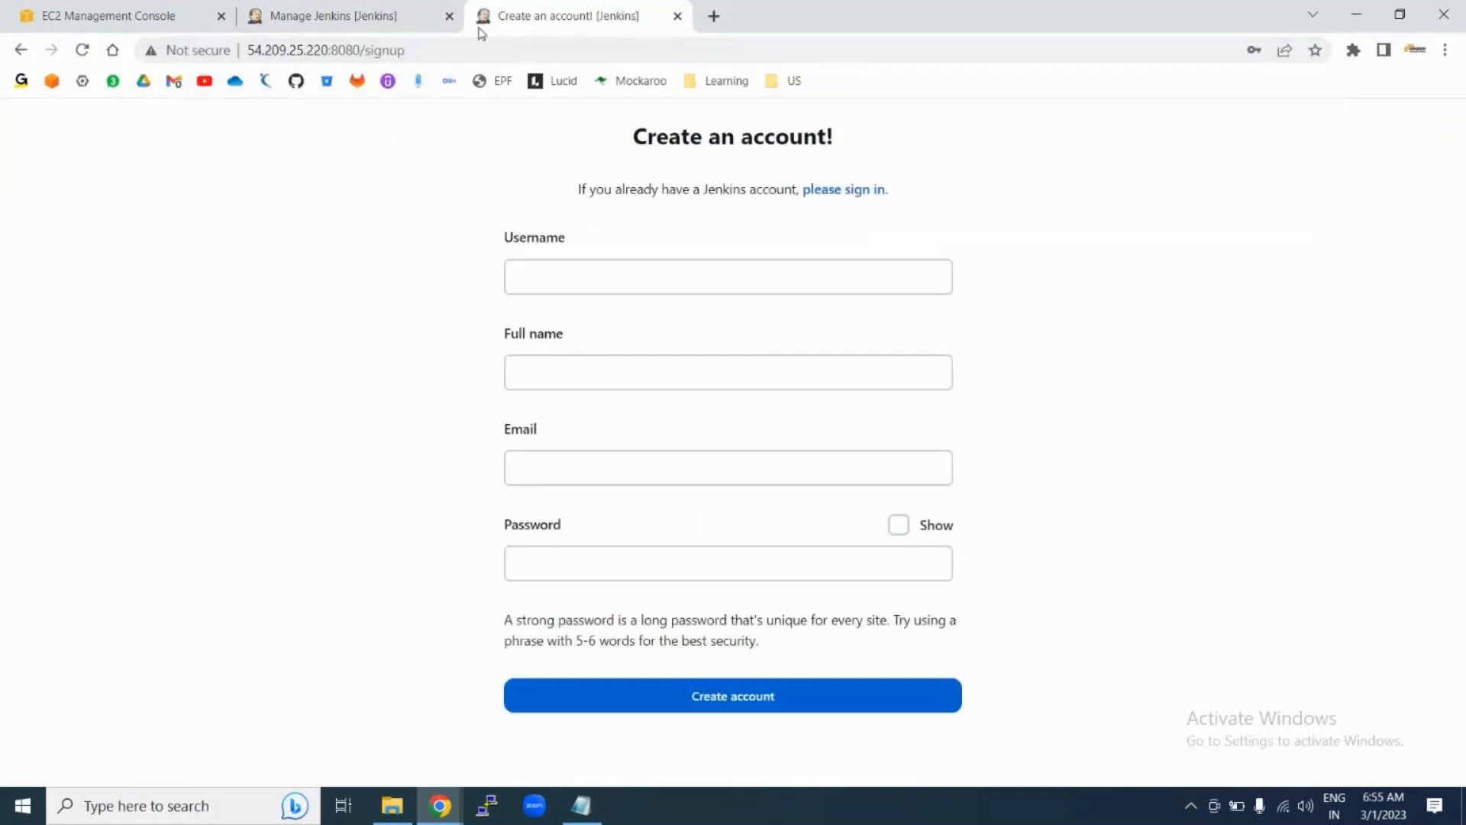
click(430, 47)
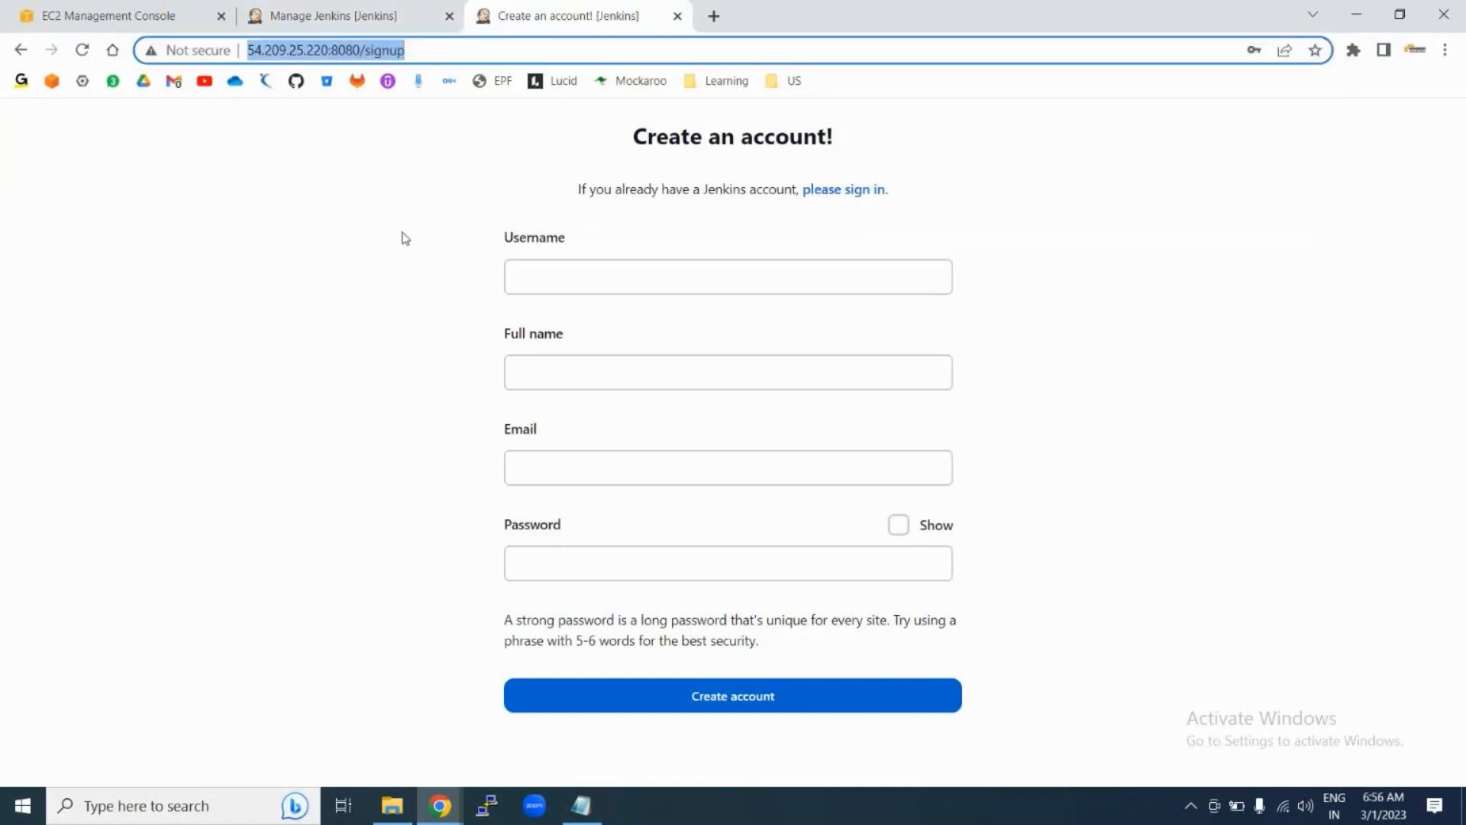
click(302, 278)
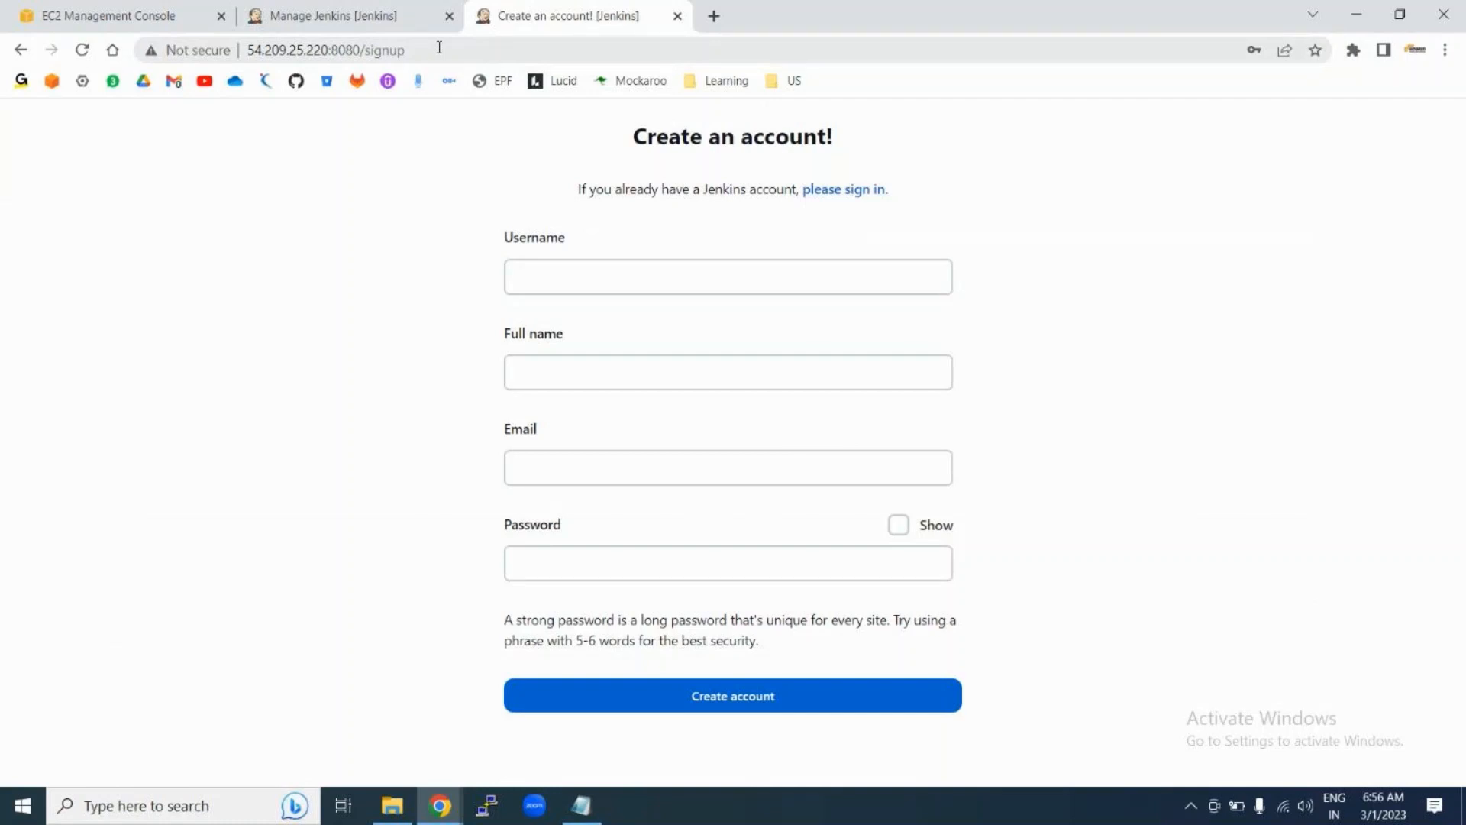
Step: Walk through the empty Username, Full name, Email and Password fields without submitting
click(535, 267)
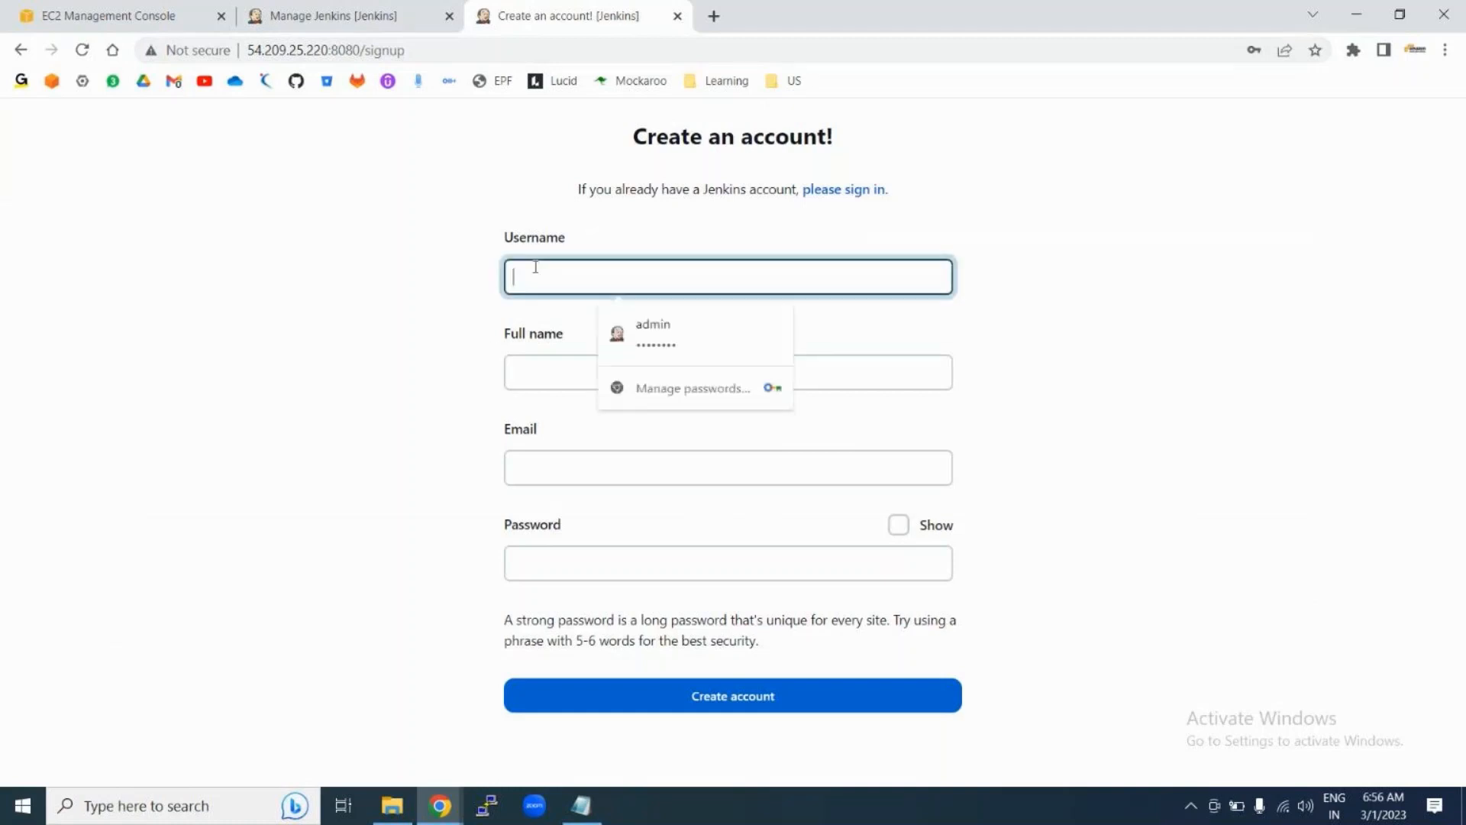
click(551, 367)
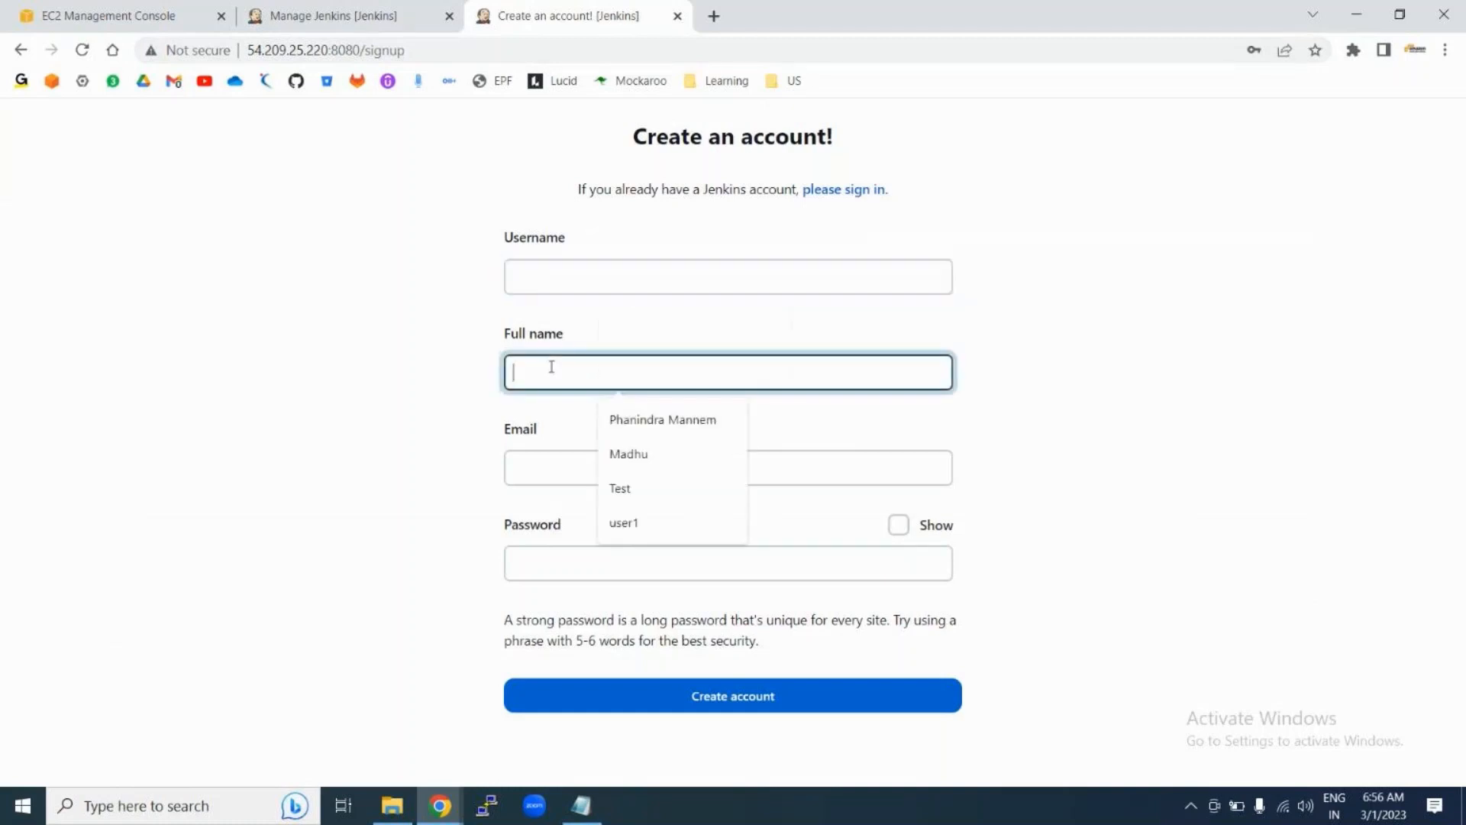
click(534, 465)
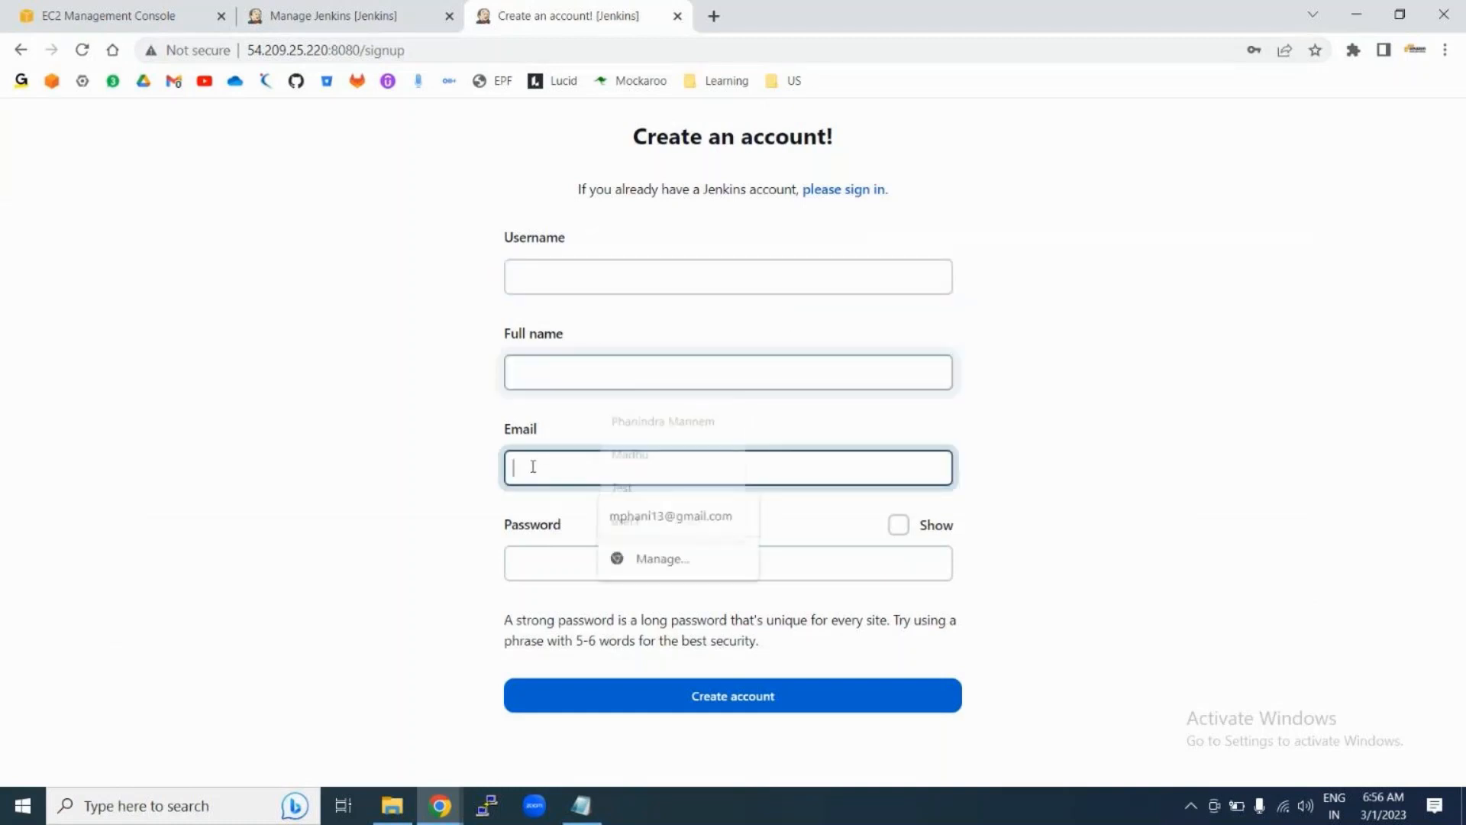
click(522, 563)
click(426, 582)
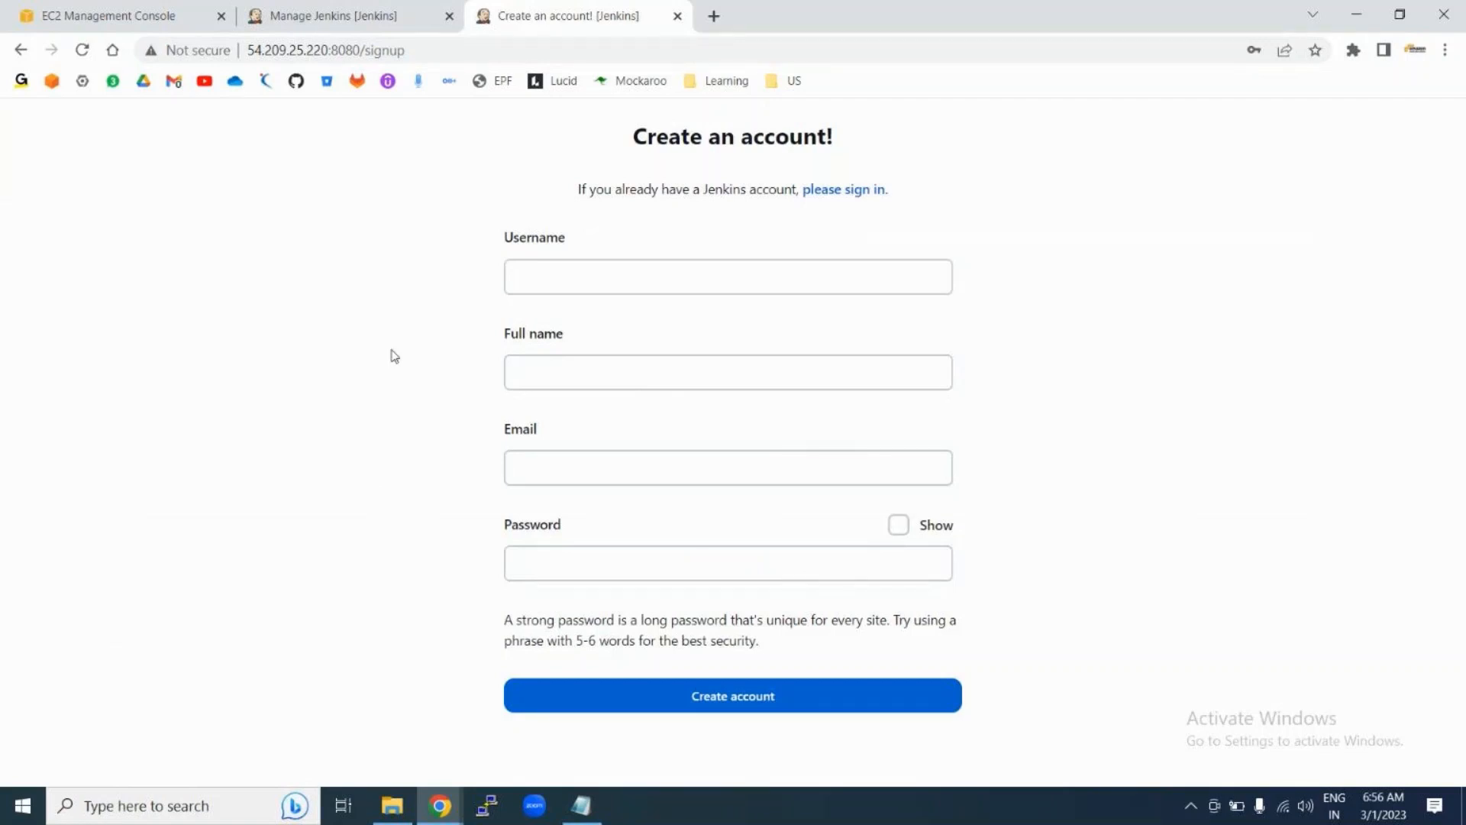
Step: Open Configure Global Security in the Manage Jenkins tab to show sign-up allowed
click(331, 15)
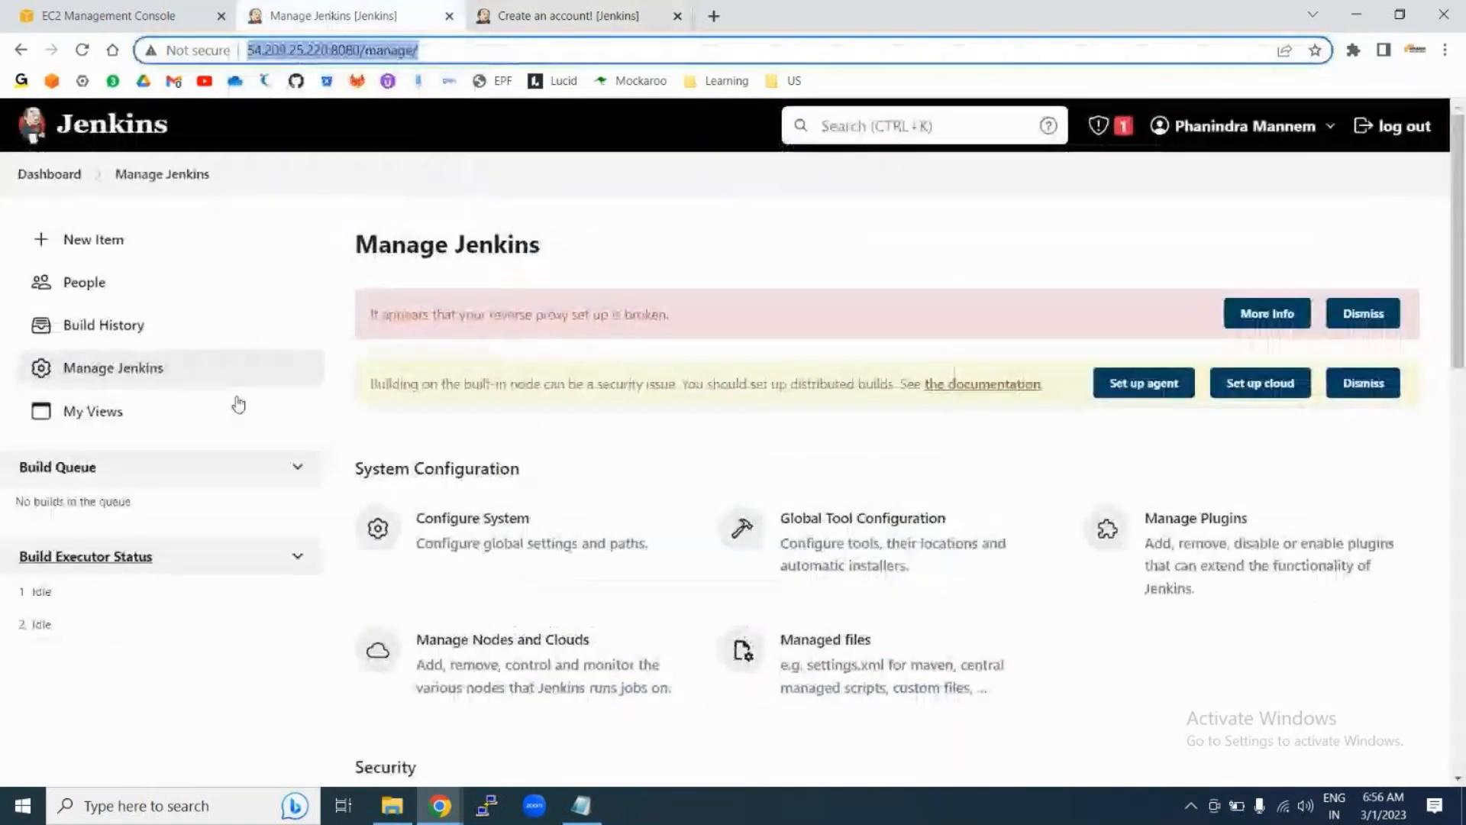
scroll(588, 527, down, 4)
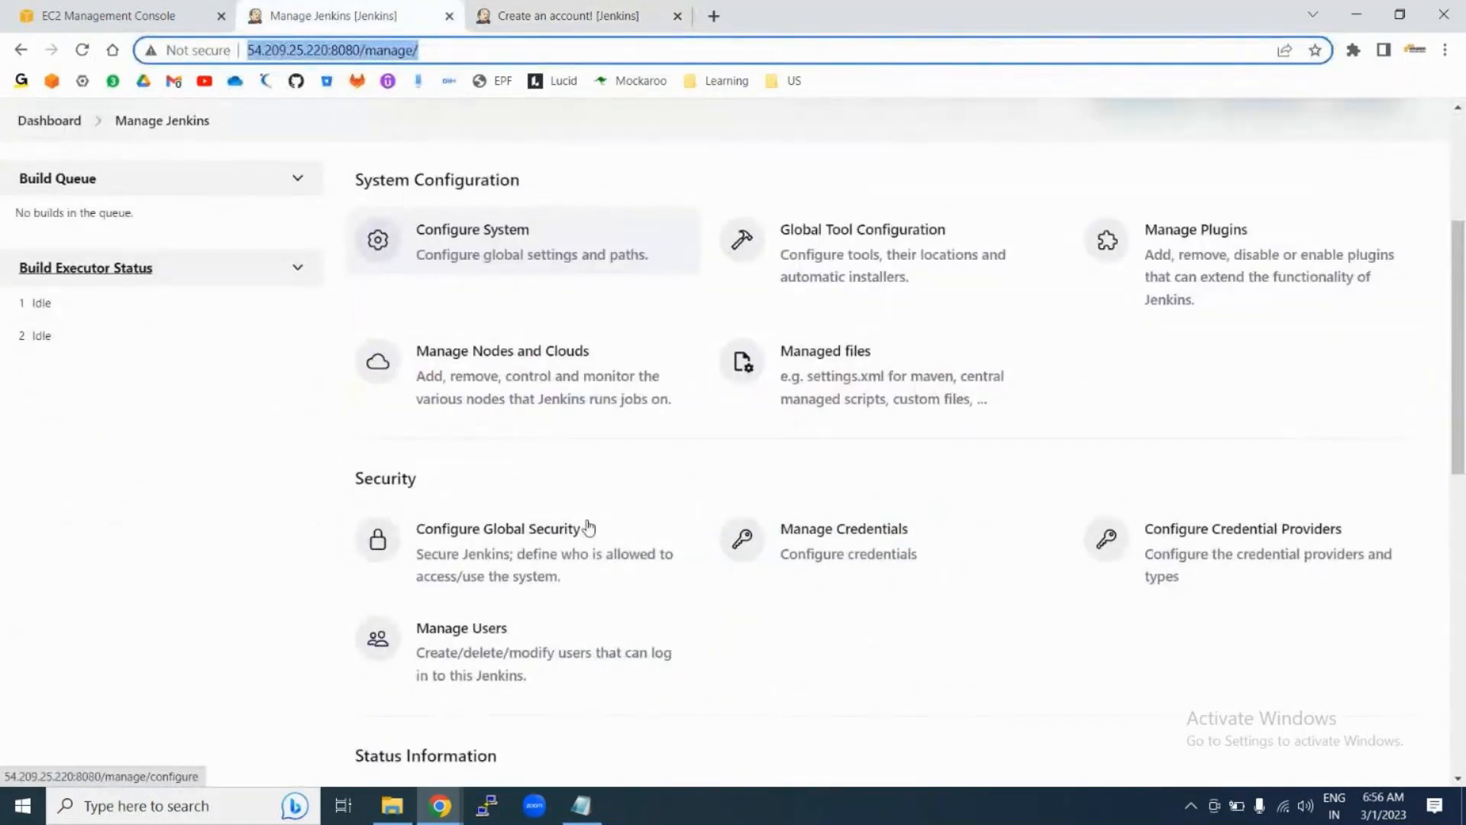
scroll(588, 527, up, 4)
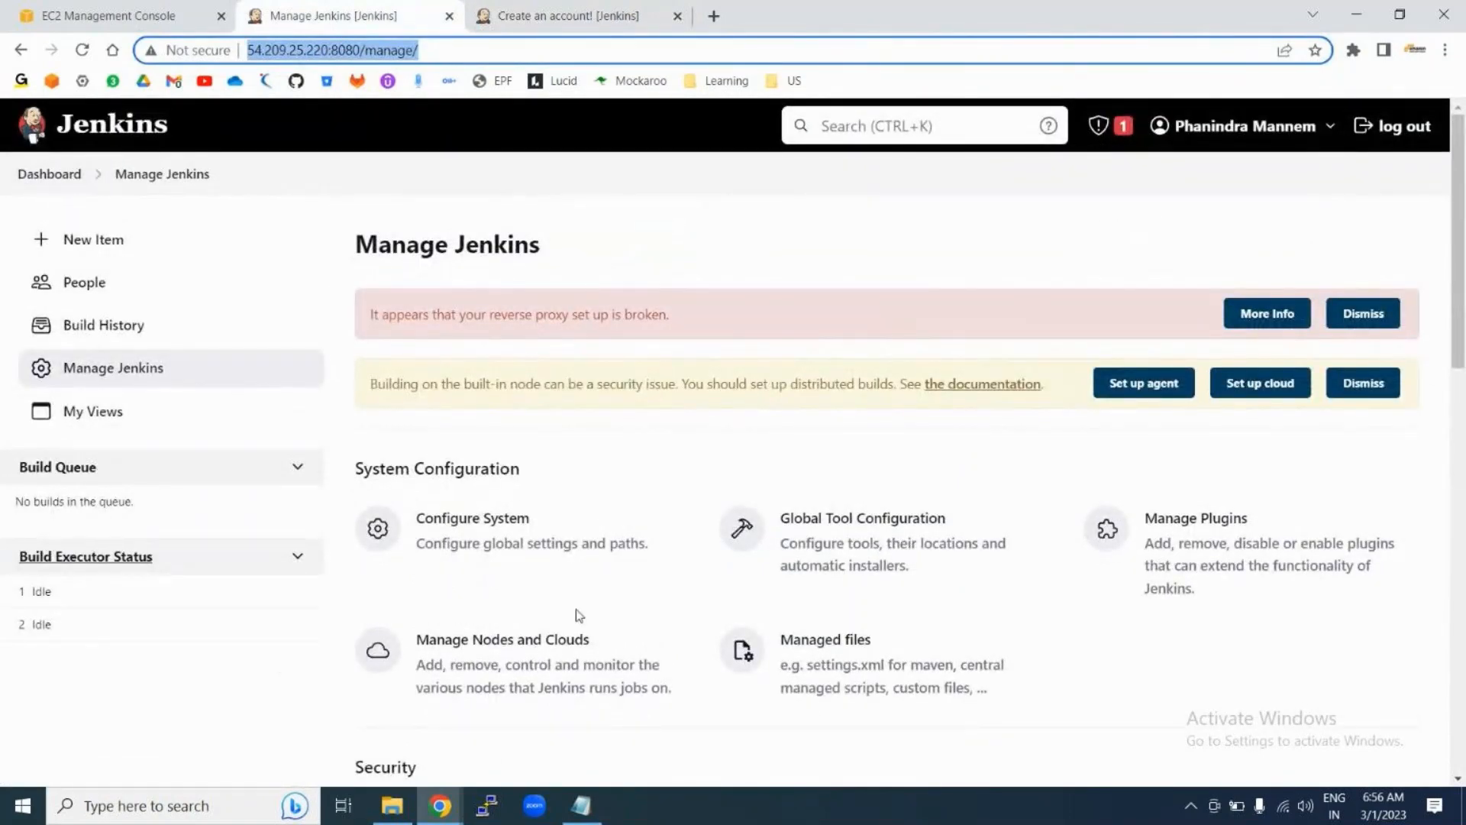
scroll(578, 615, down, 3)
click(468, 623)
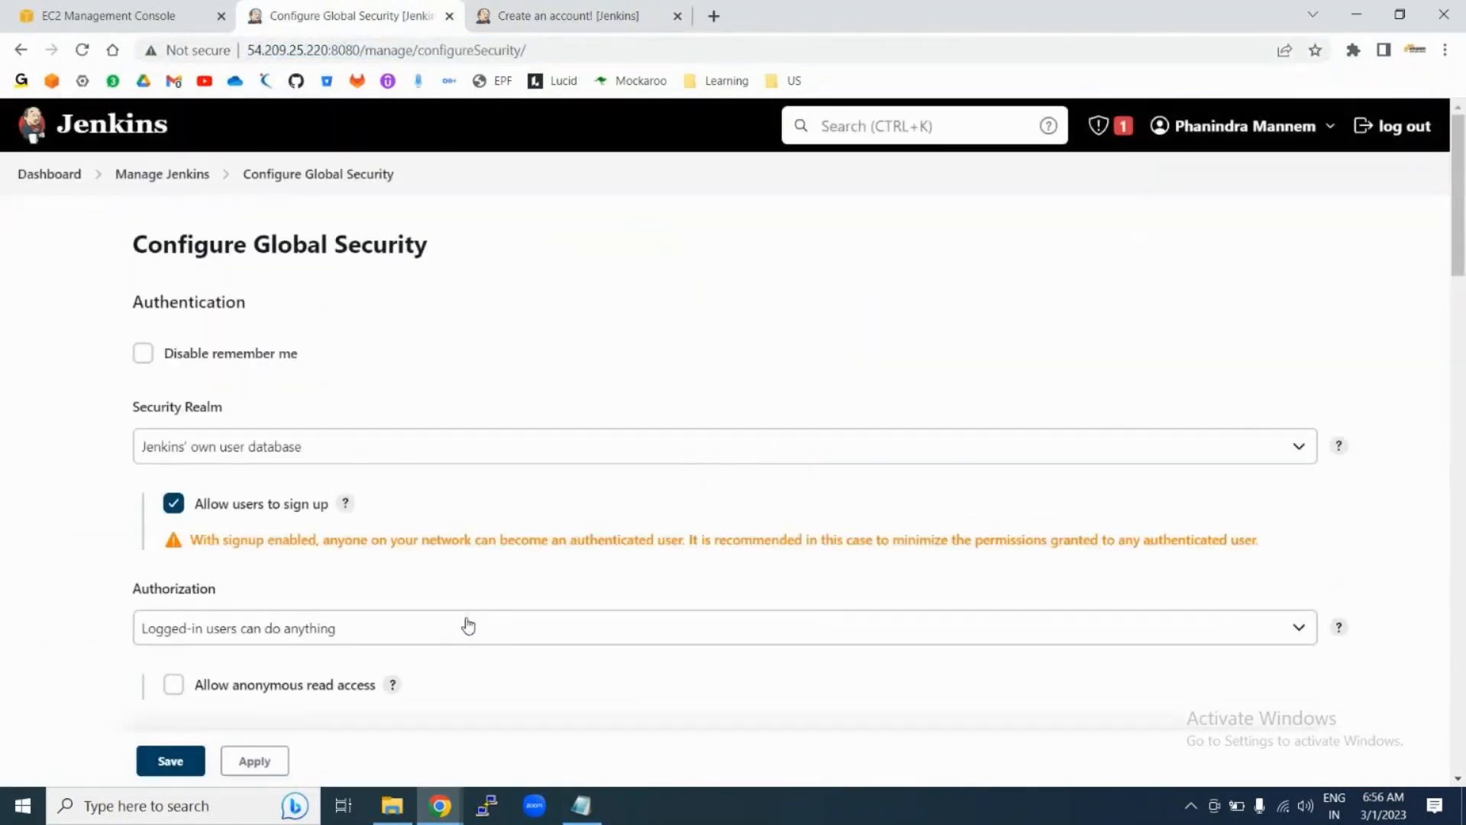
scroll(465, 622, down, 3)
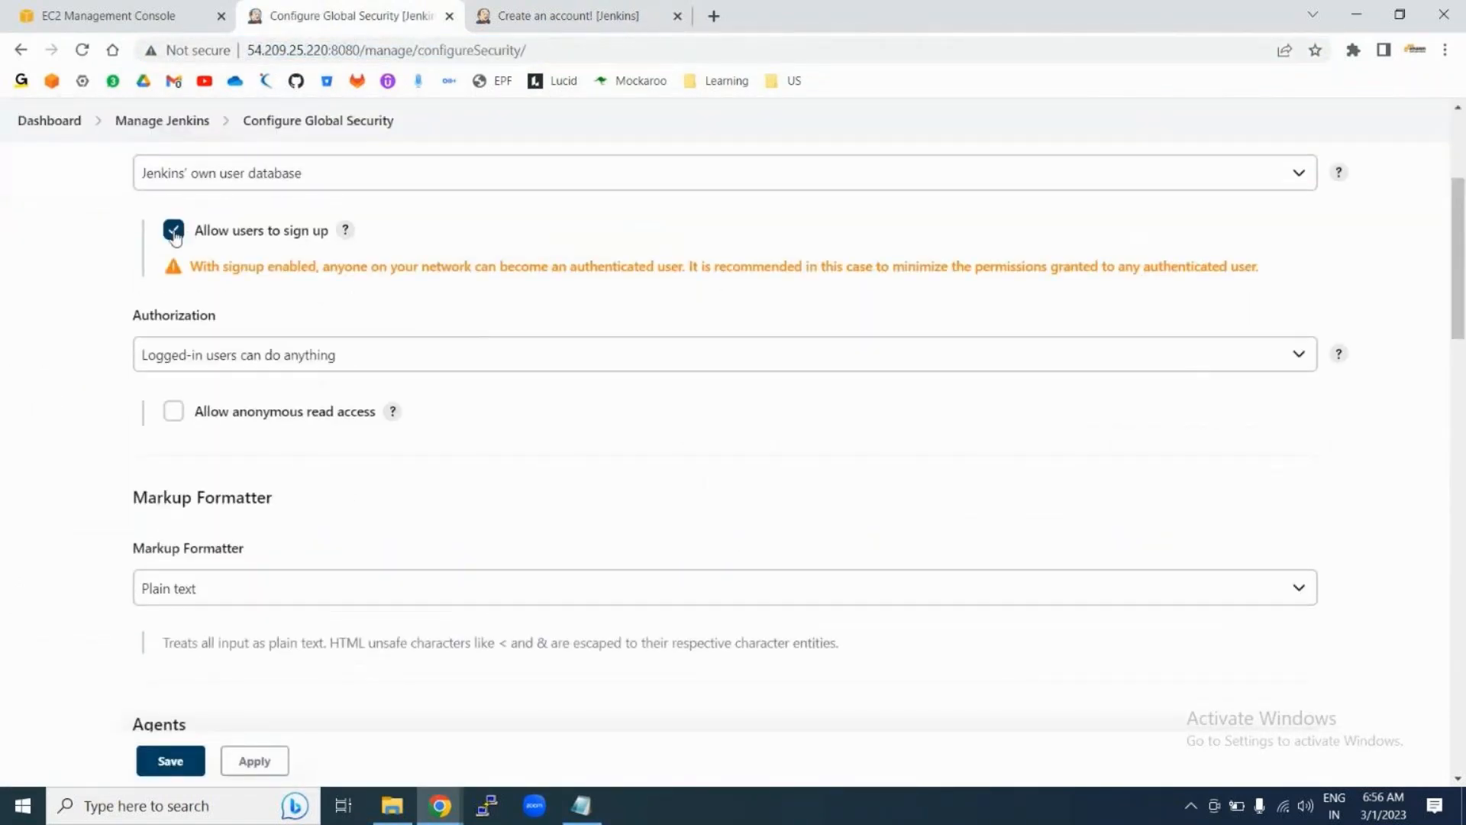
Step: Compare the security settings against the signup page across tabs, ending on signup
click(568, 15)
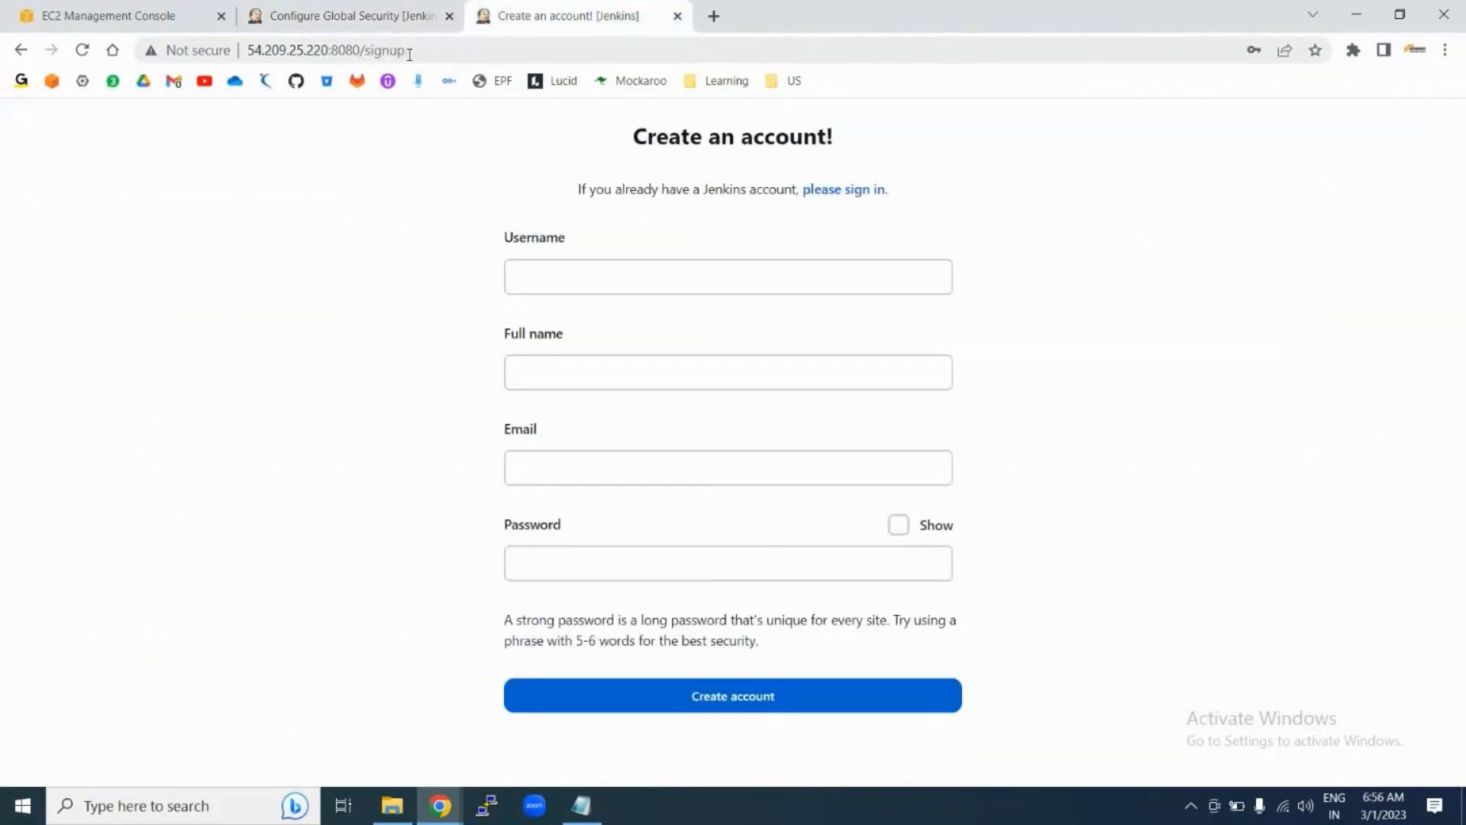
click(438, 51)
key(ctrl+c)
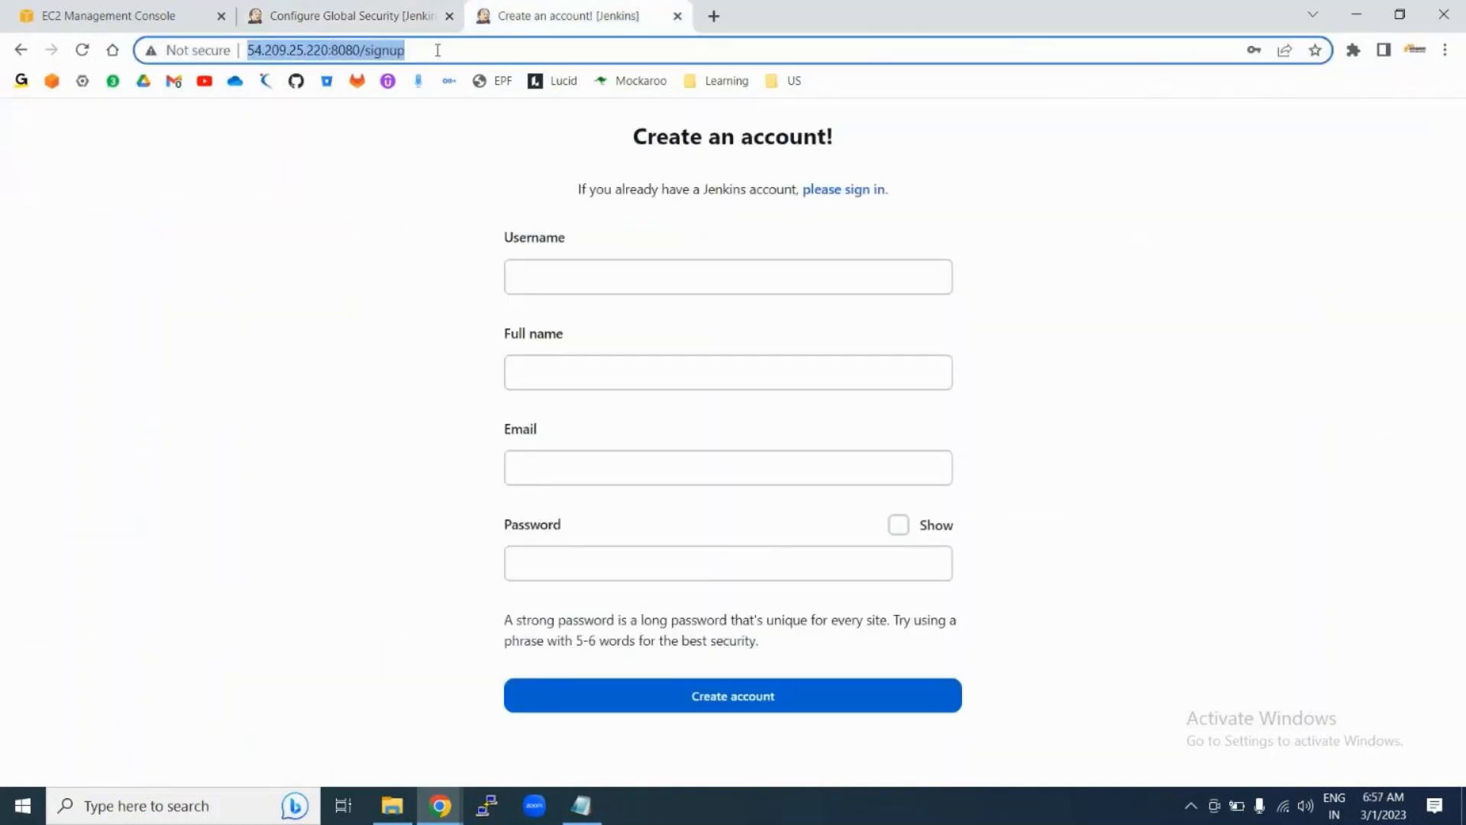
click(341, 15)
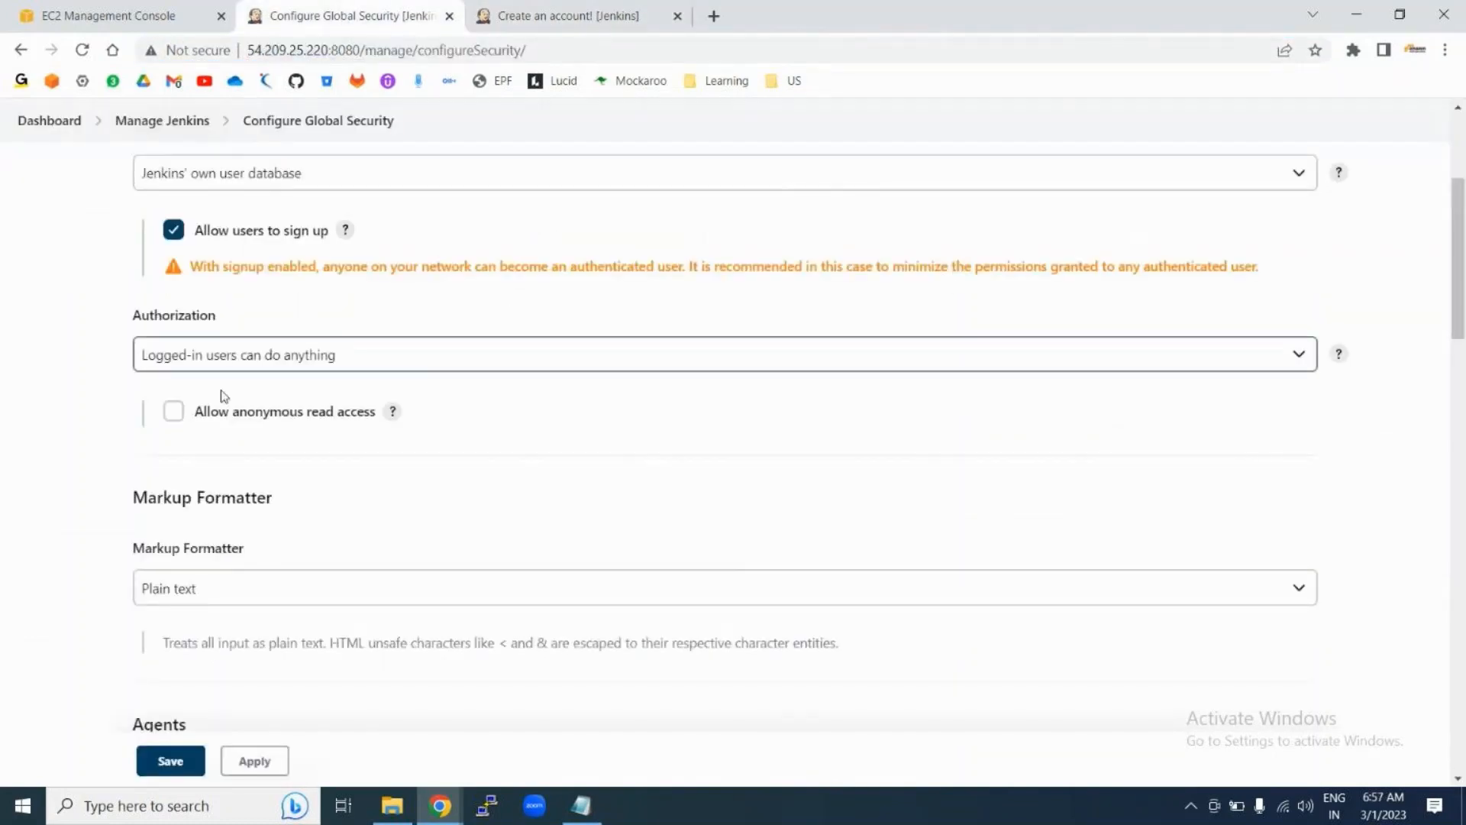
click(546, 16)
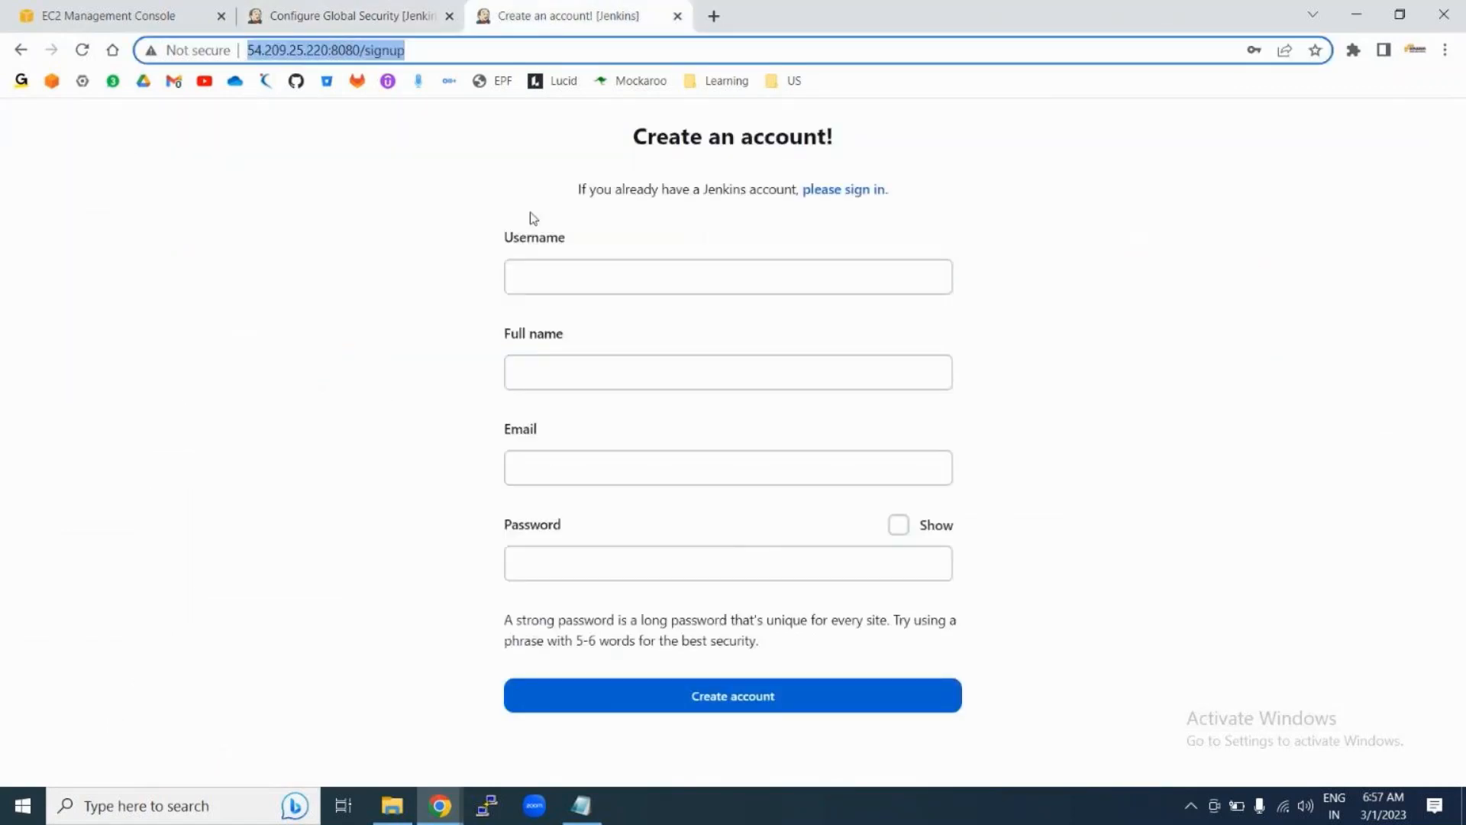
click(359, 16)
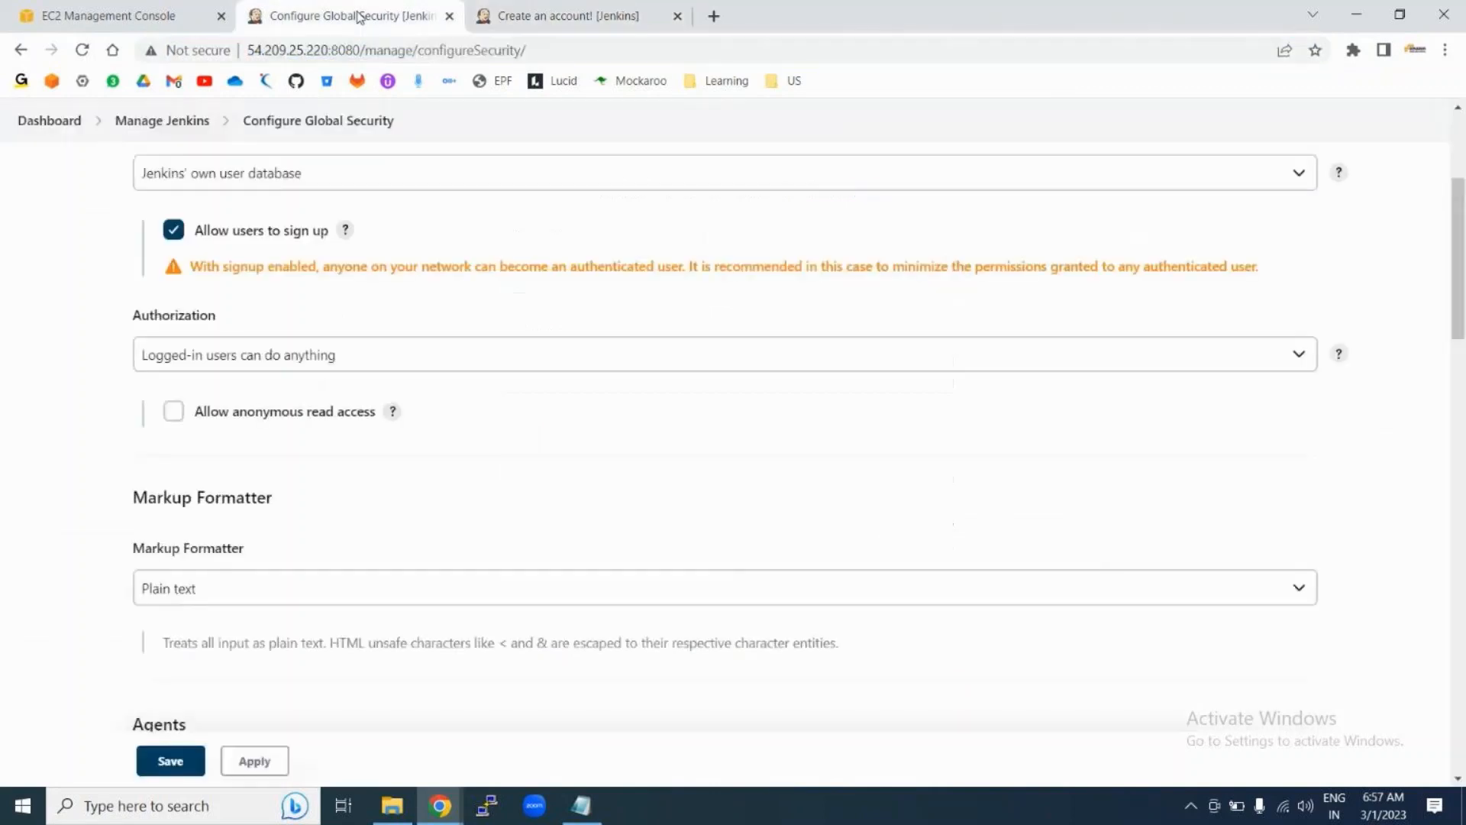
scroll(304, 519, up, 2)
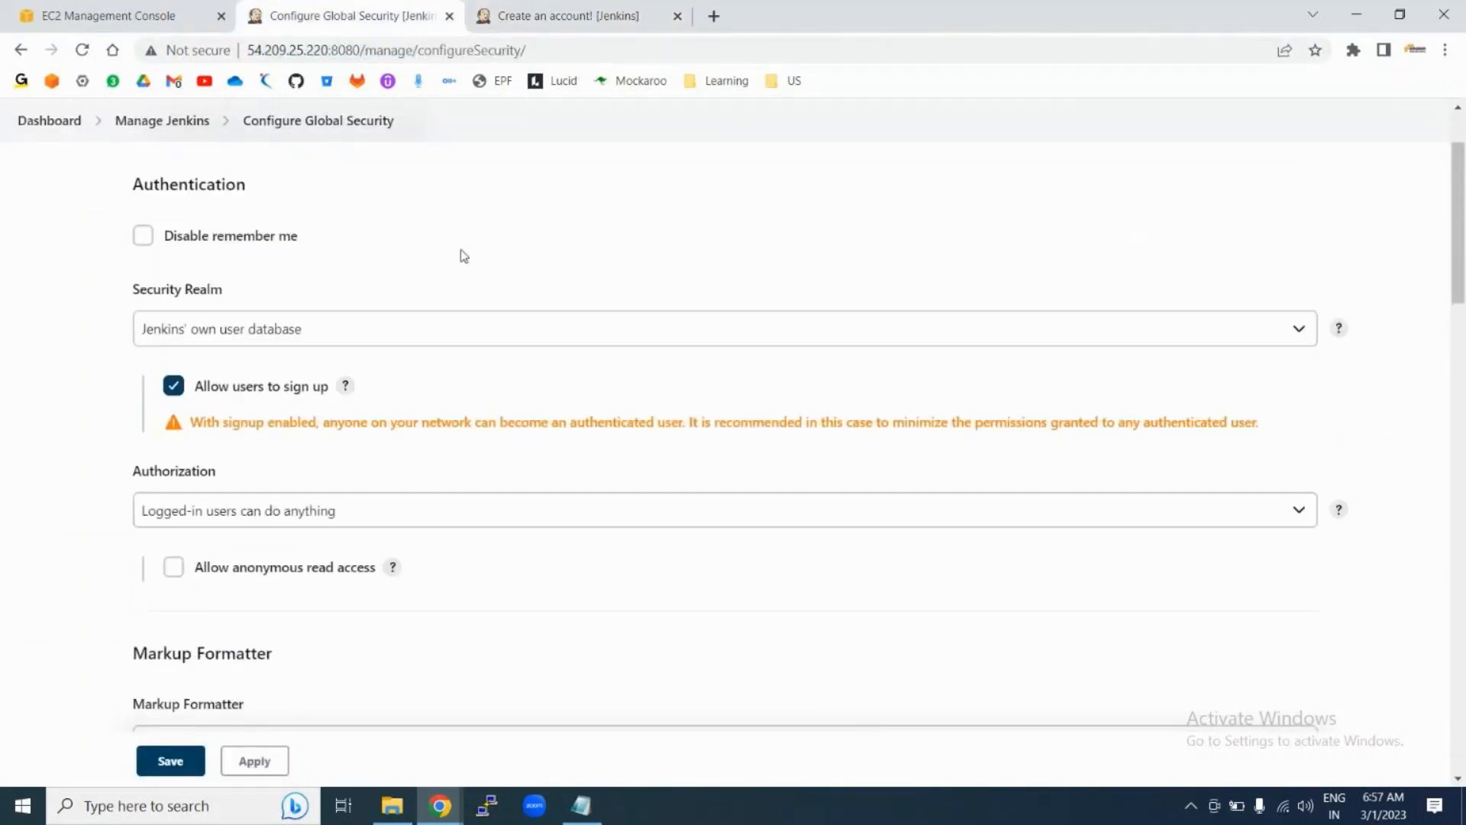
click(561, 13)
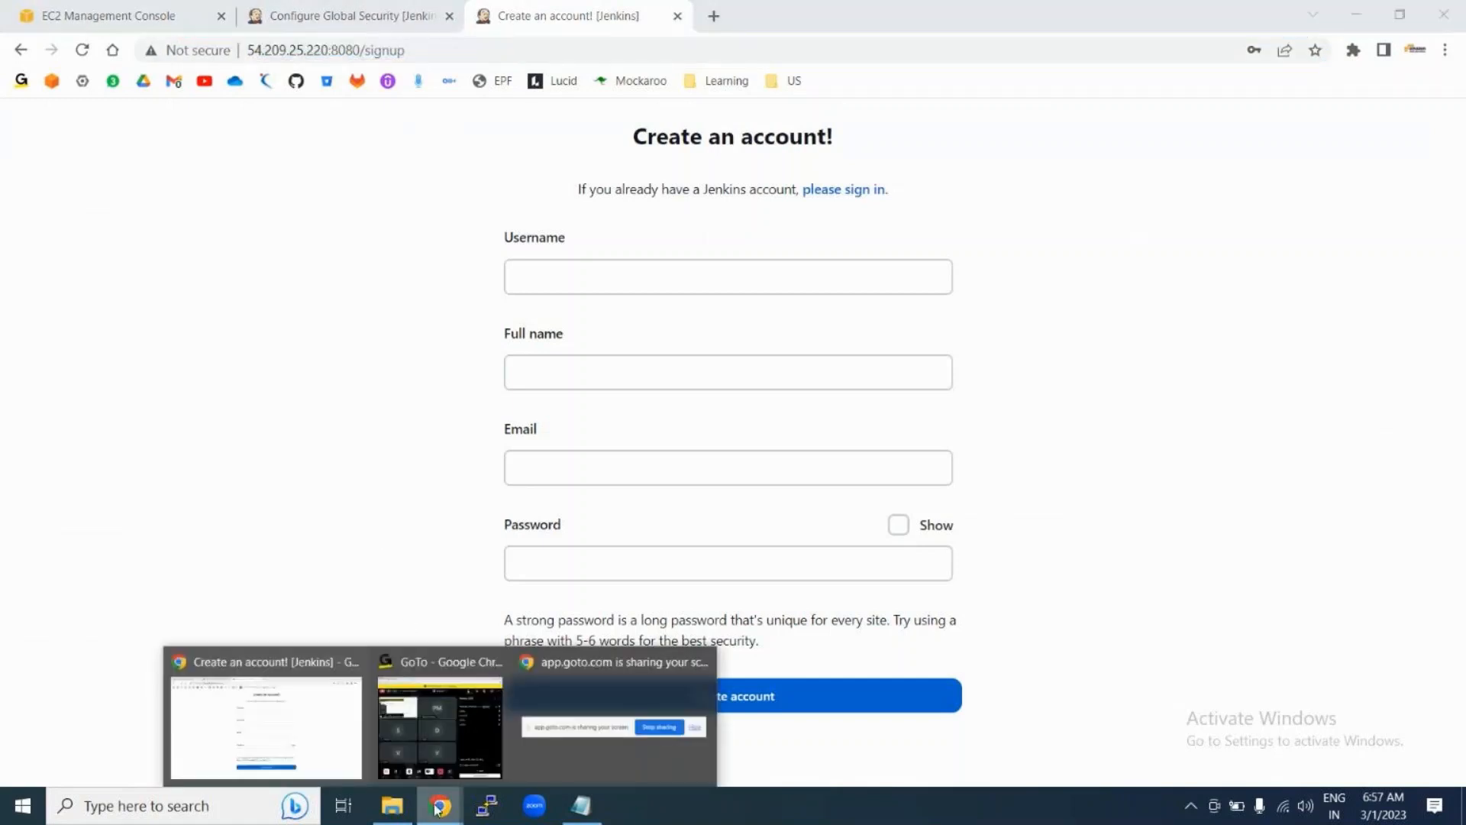
click(475, 728)
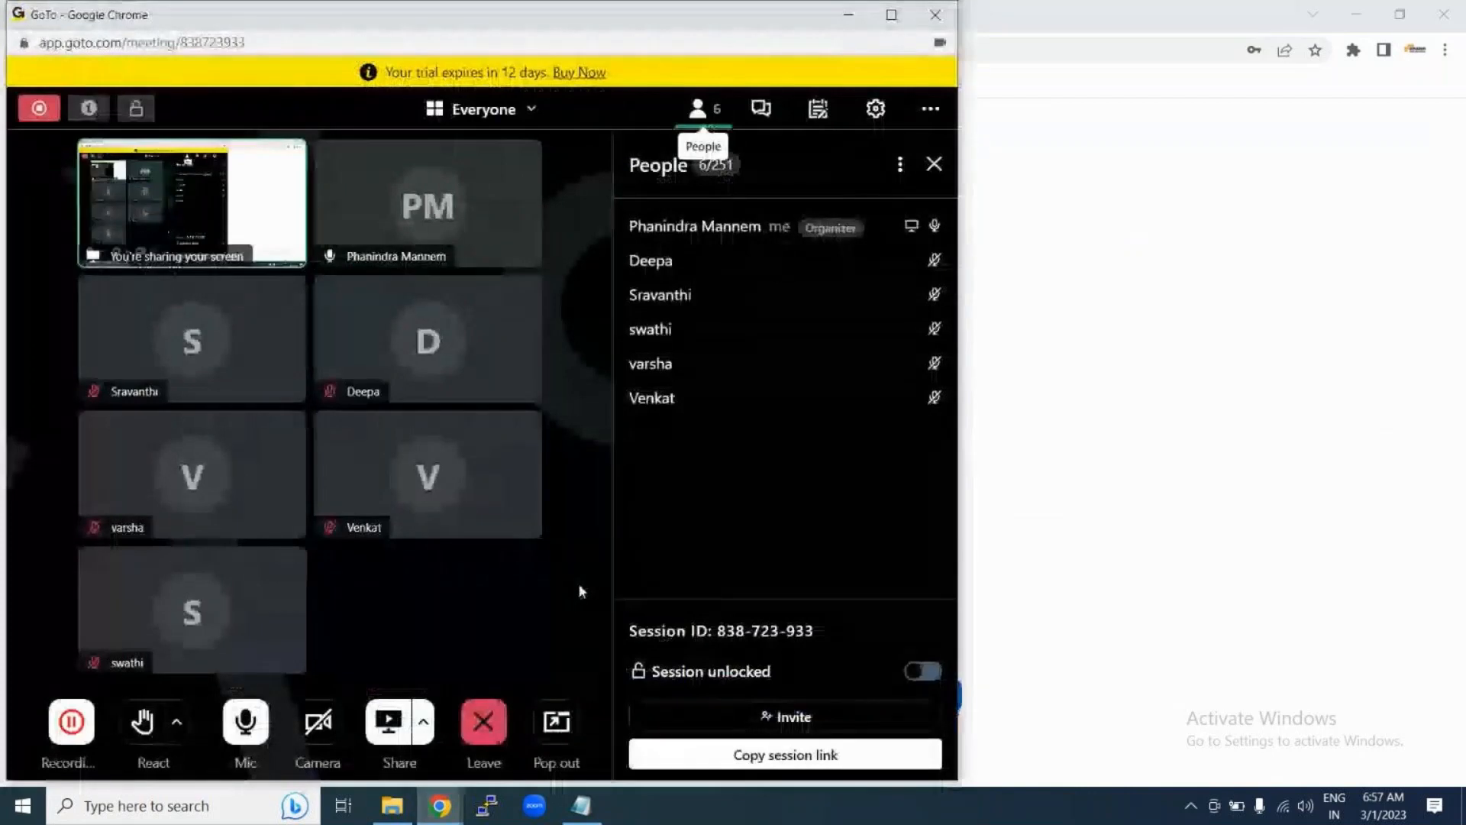
click(761, 109)
click(664, 661)
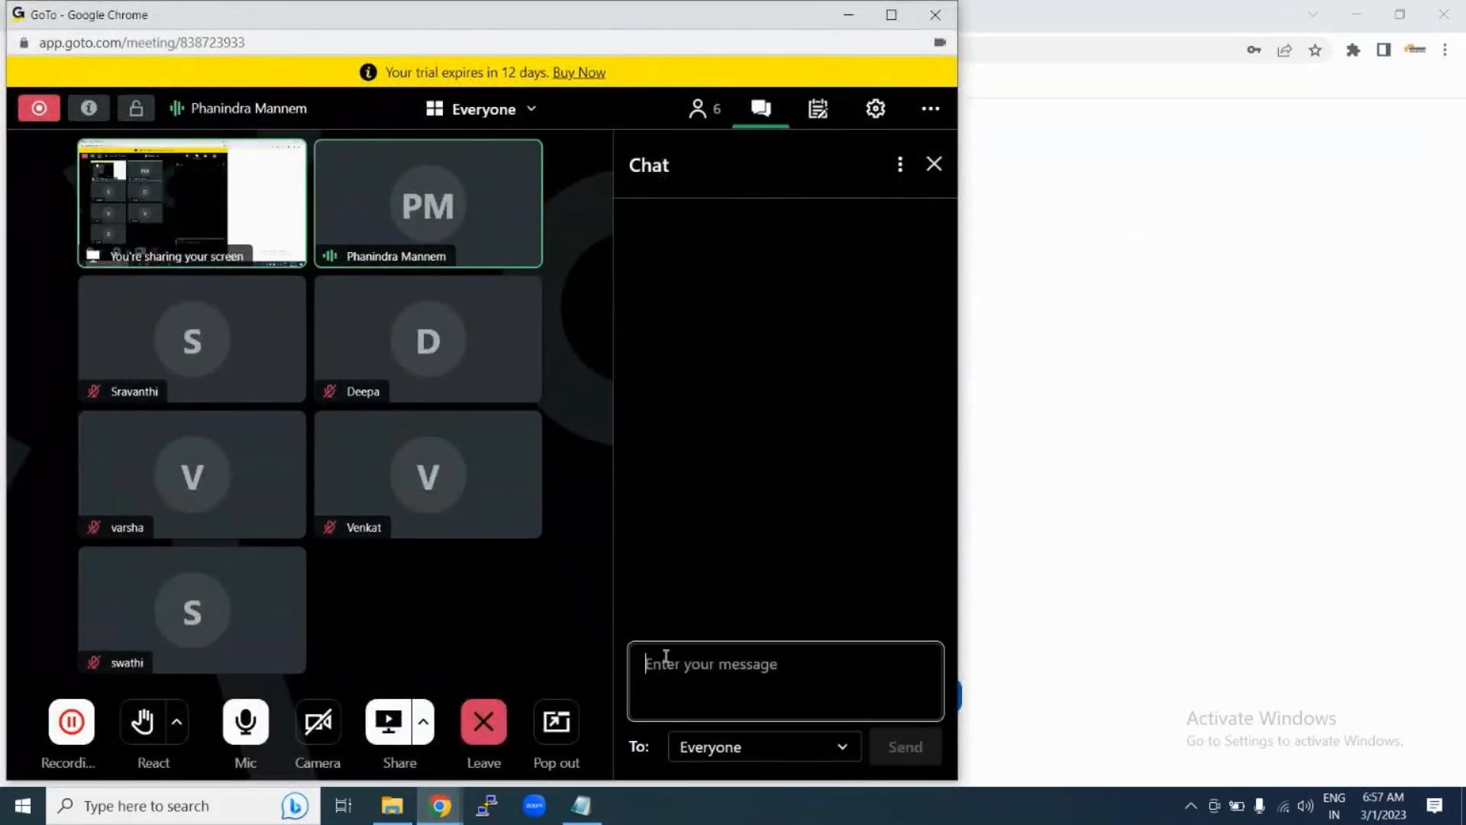
key(ctrl+v)
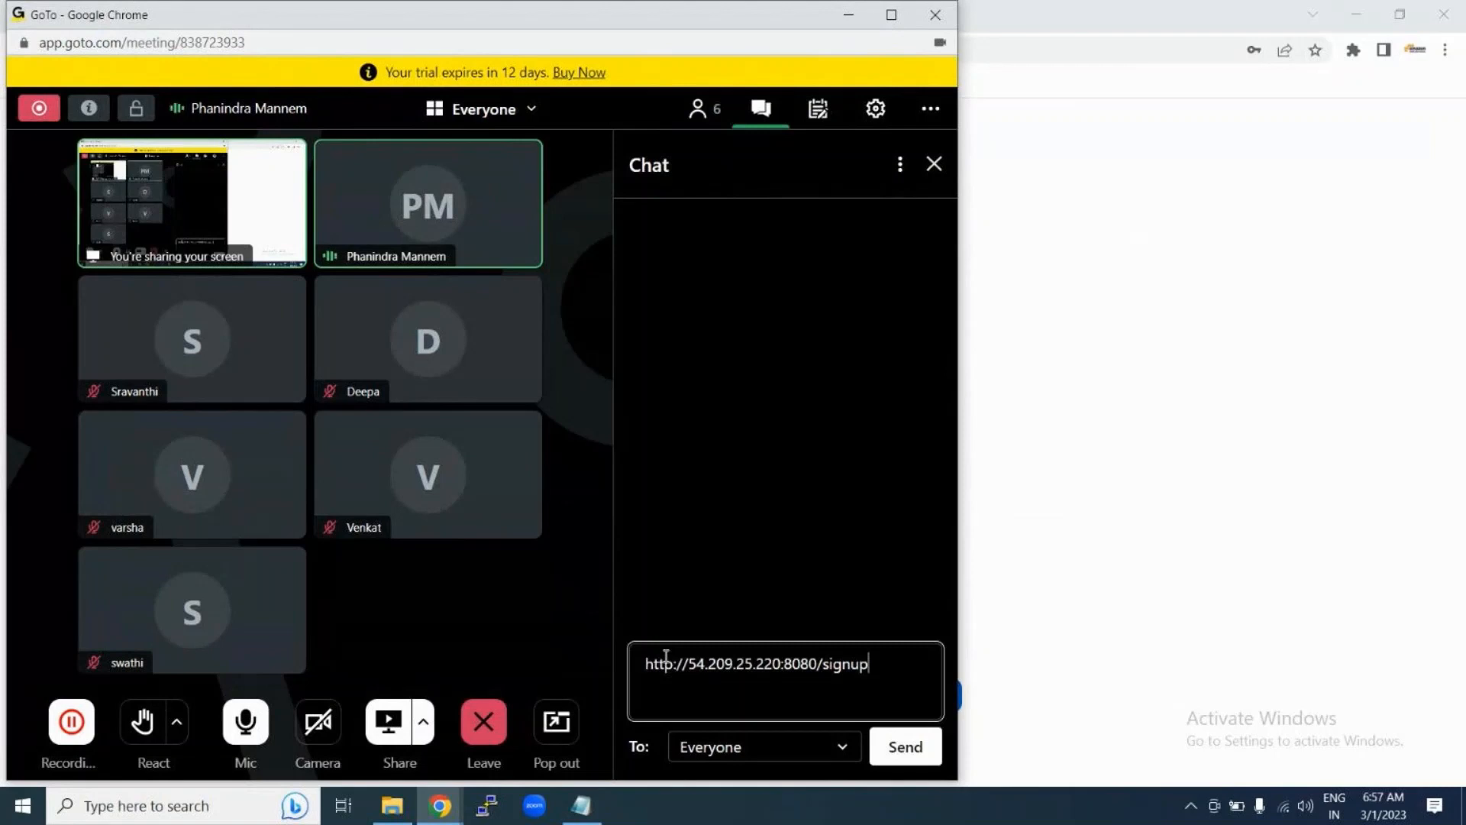
click(918, 748)
click(1111, 365)
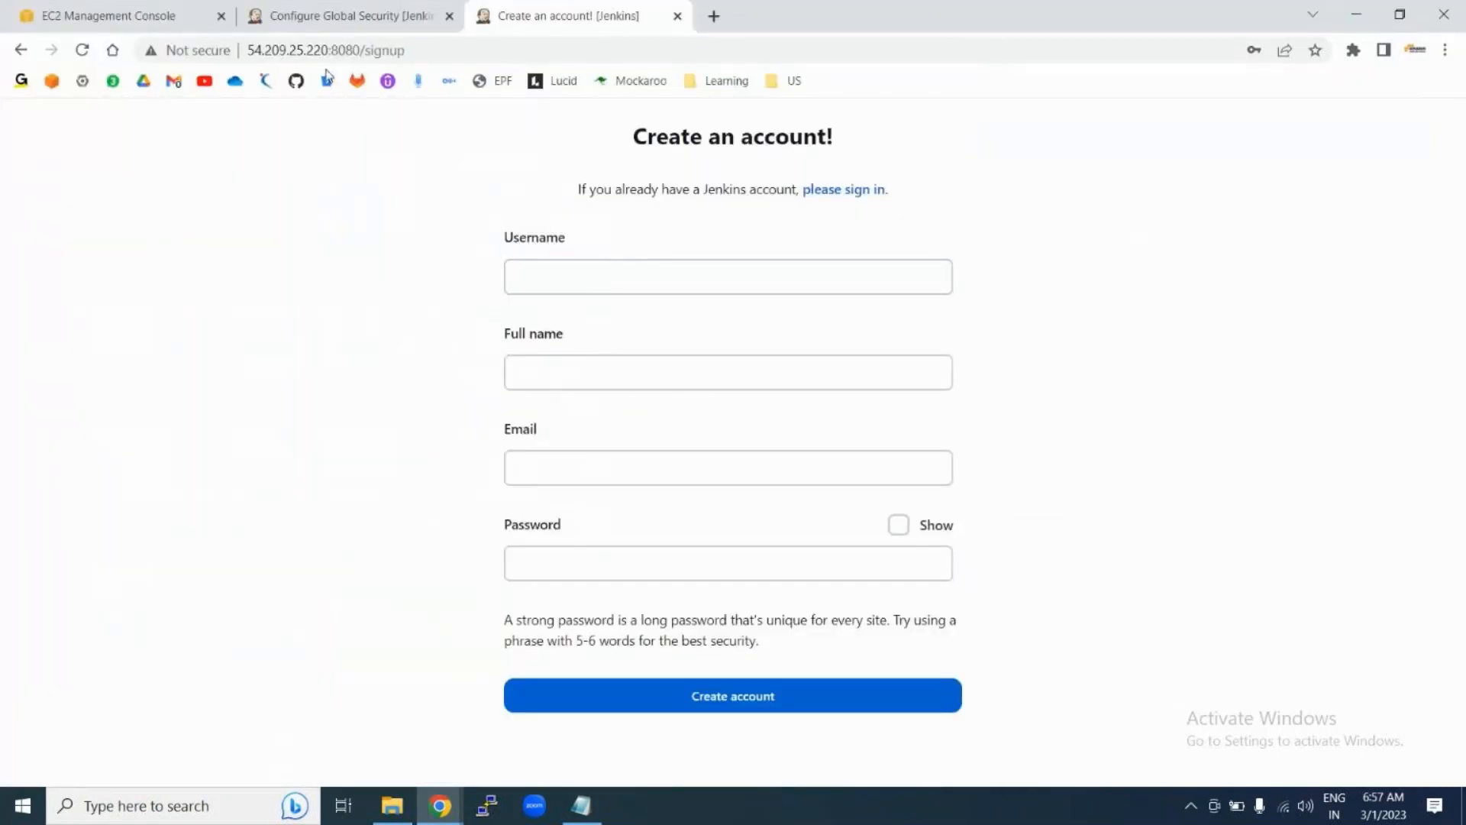
Step: In Configure Global Security, change the Authorization strategy to Matrix-based security
click(336, 14)
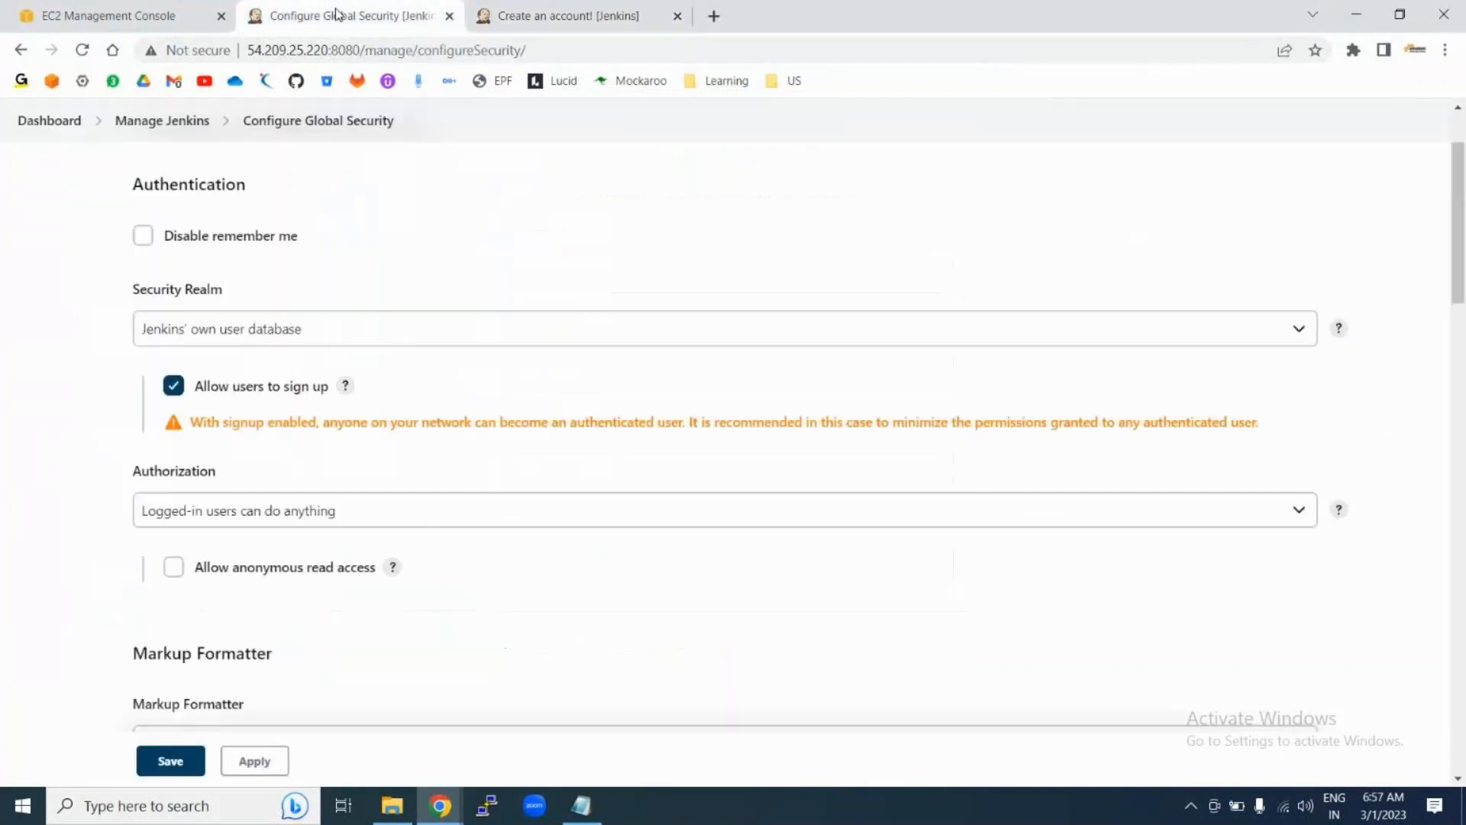
scroll(419, 481, down, 2)
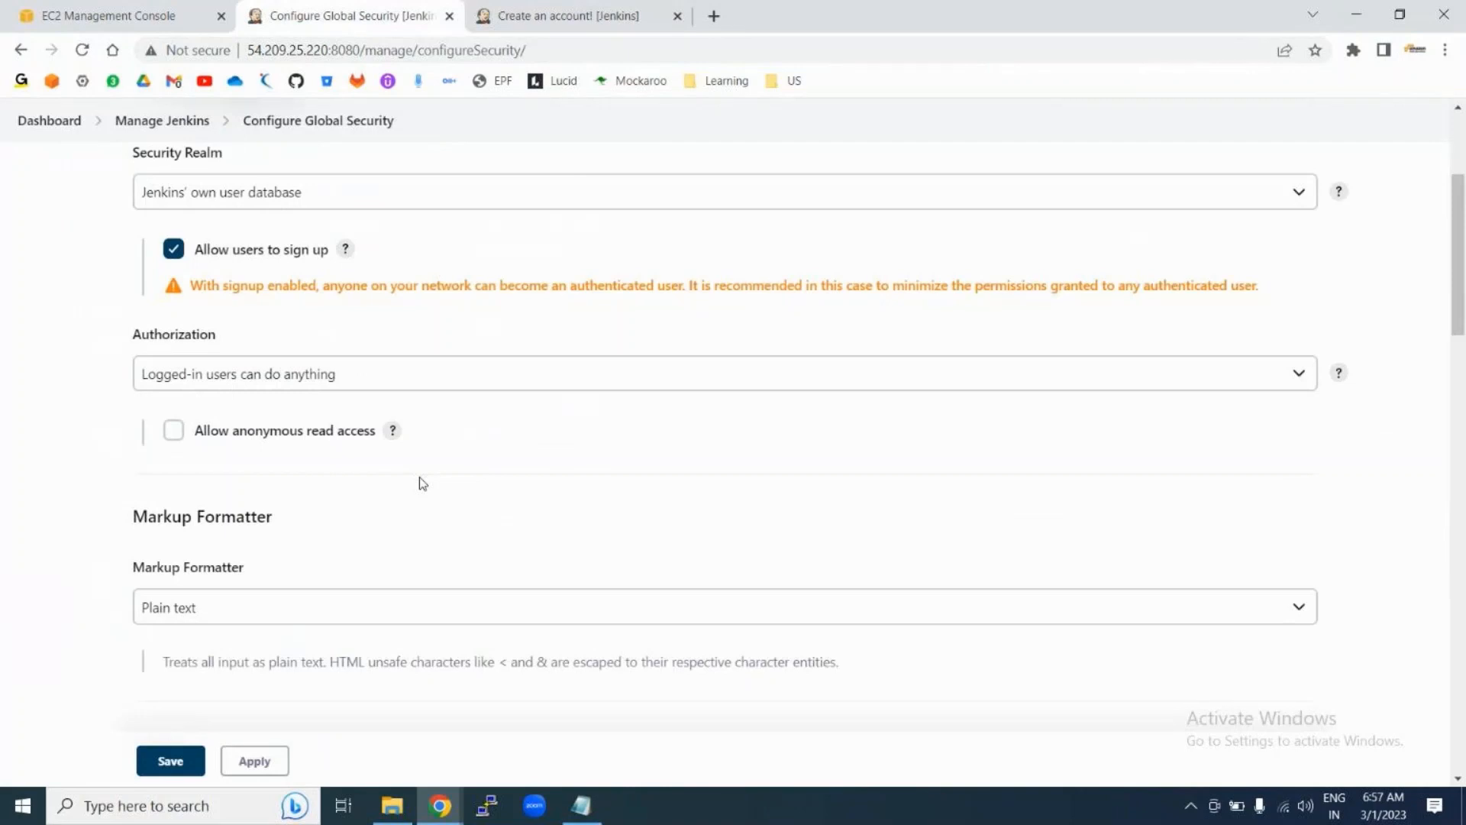
scroll(423, 483, down, 3)
scroll(422, 483, up, 5)
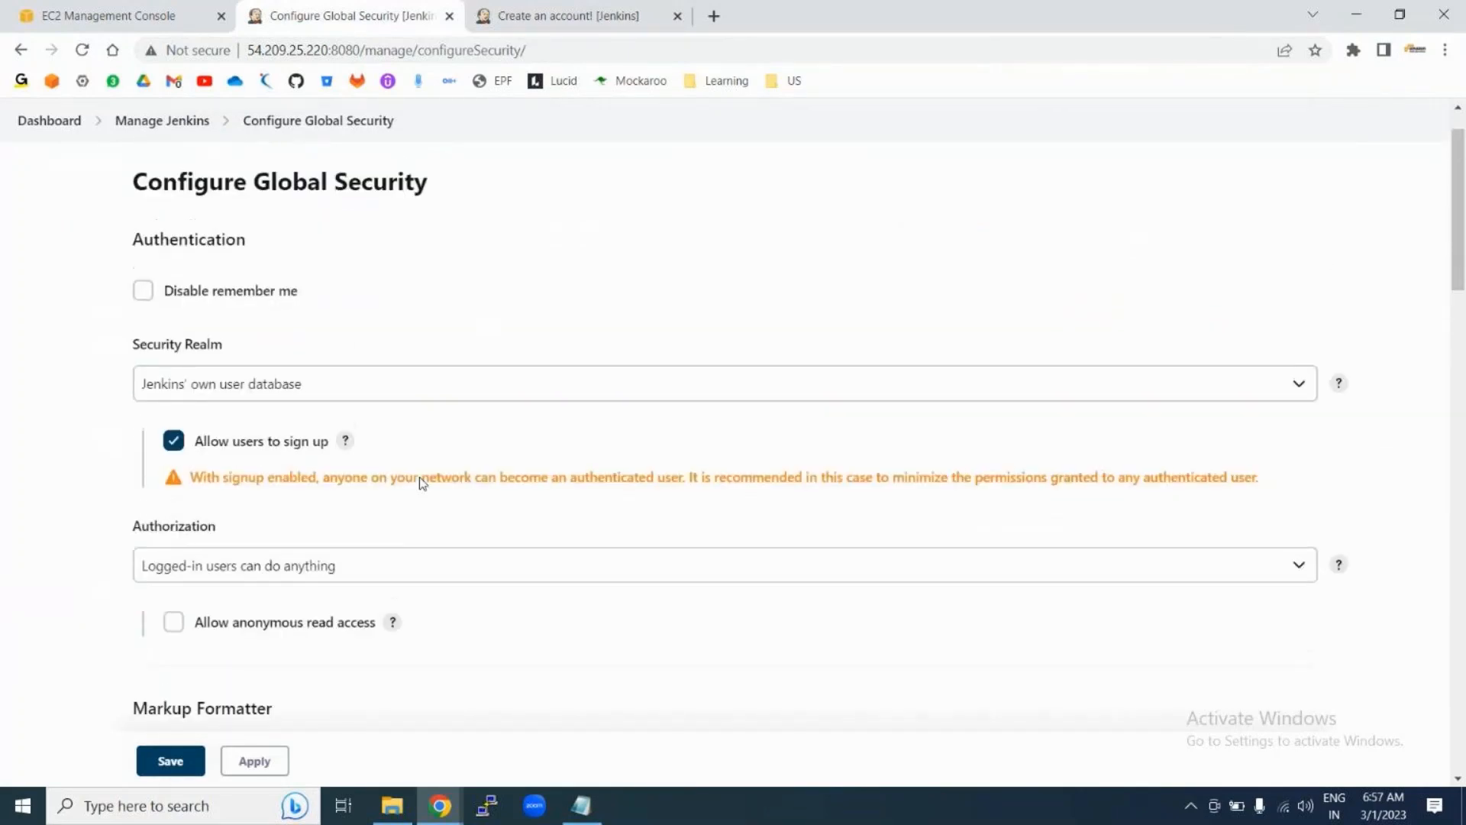
scroll(422, 482, down, 3)
double_click(169, 347)
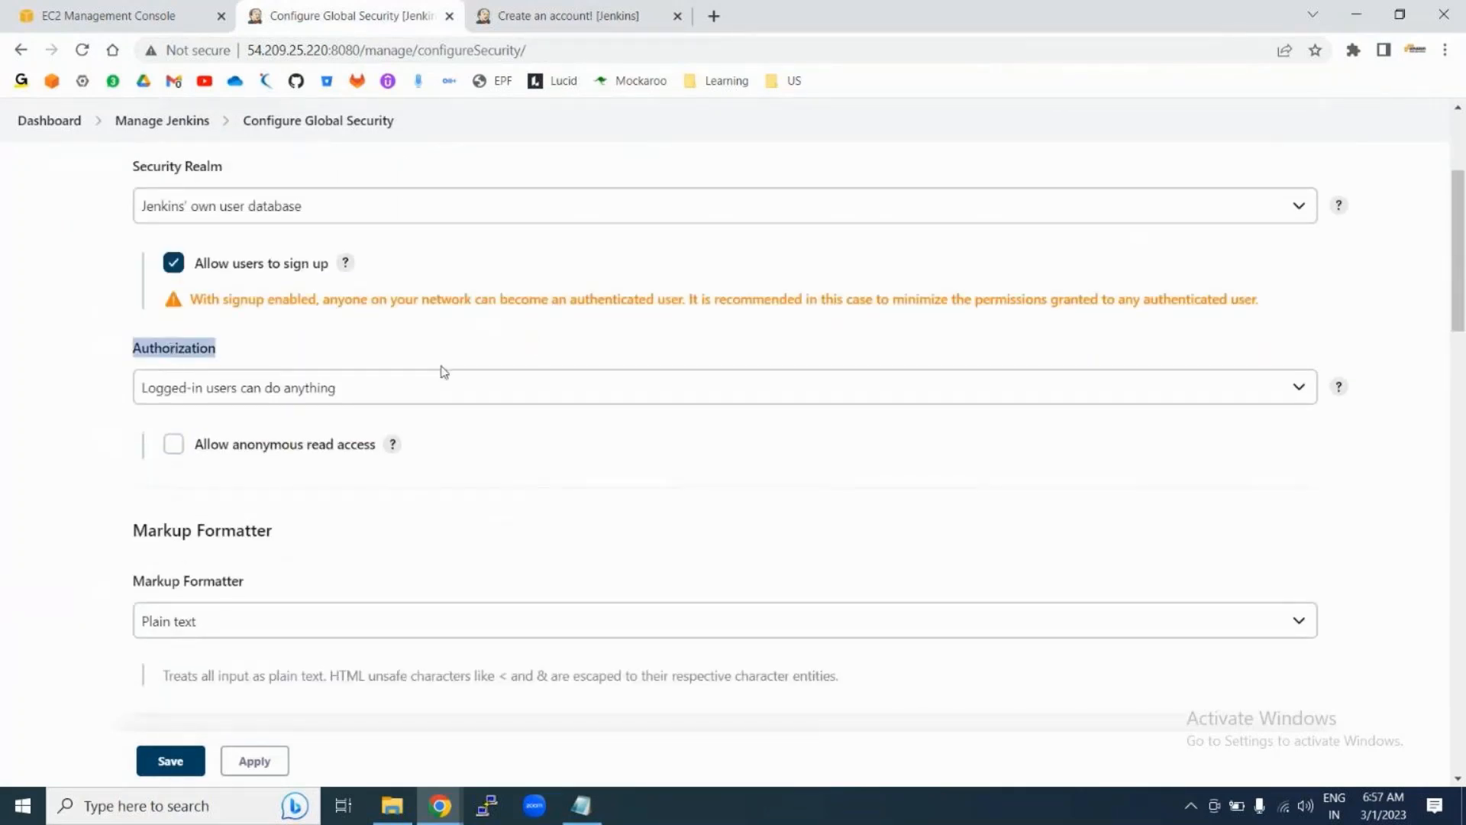
click(409, 387)
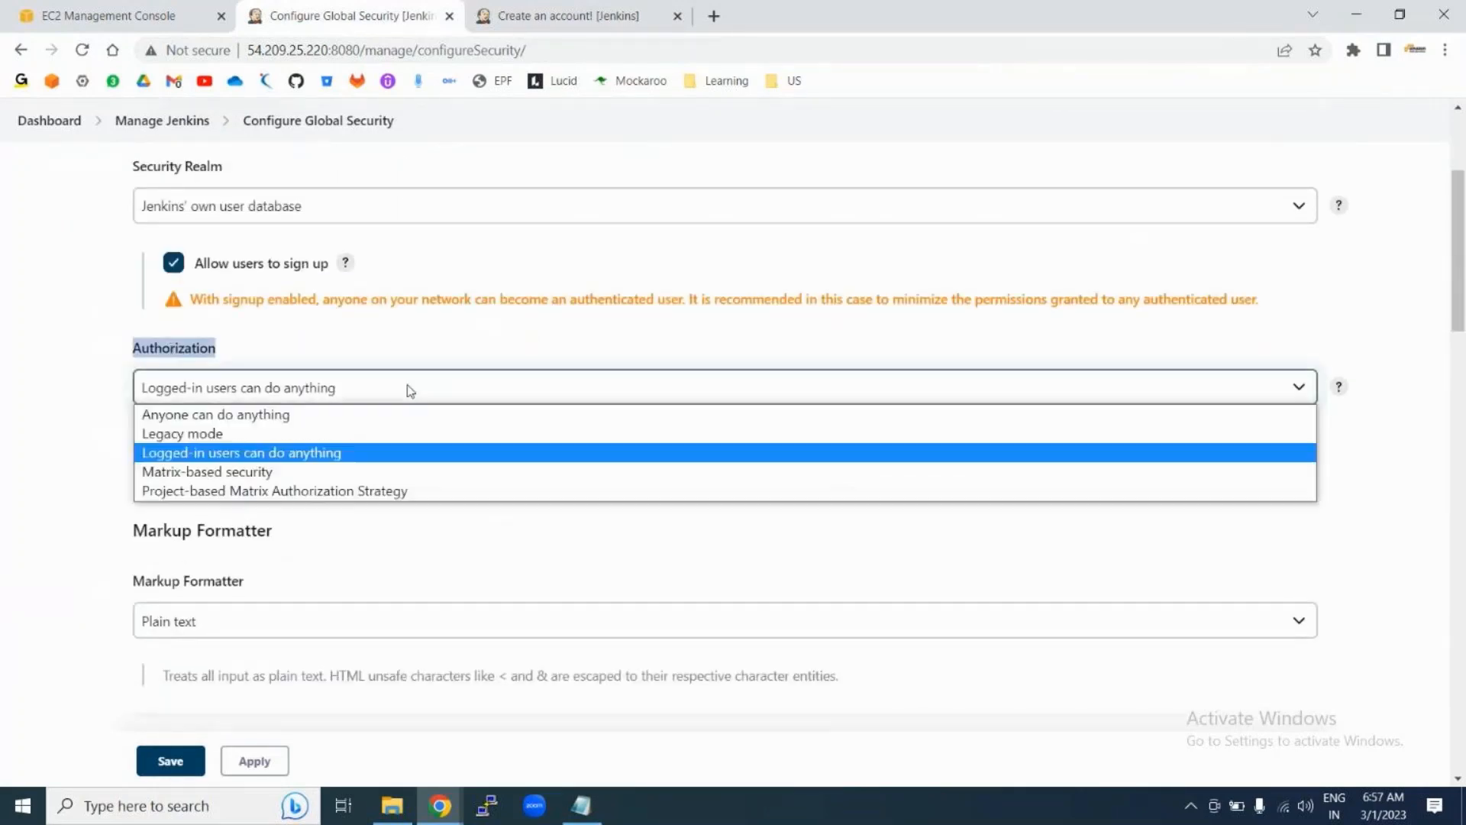
click(232, 474)
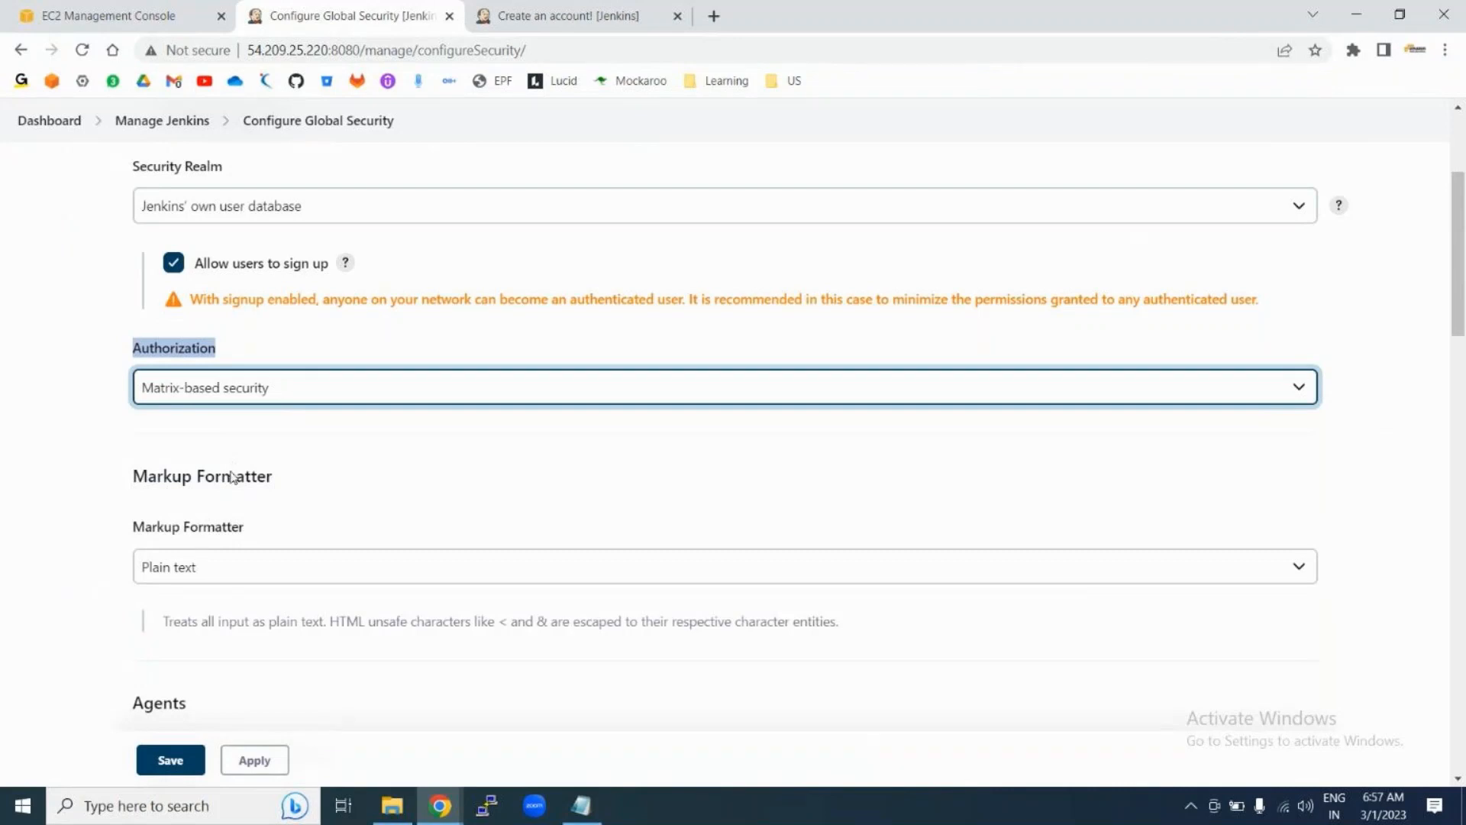
scroll(821, 466, down, 1)
scroll(821, 465, down, 1)
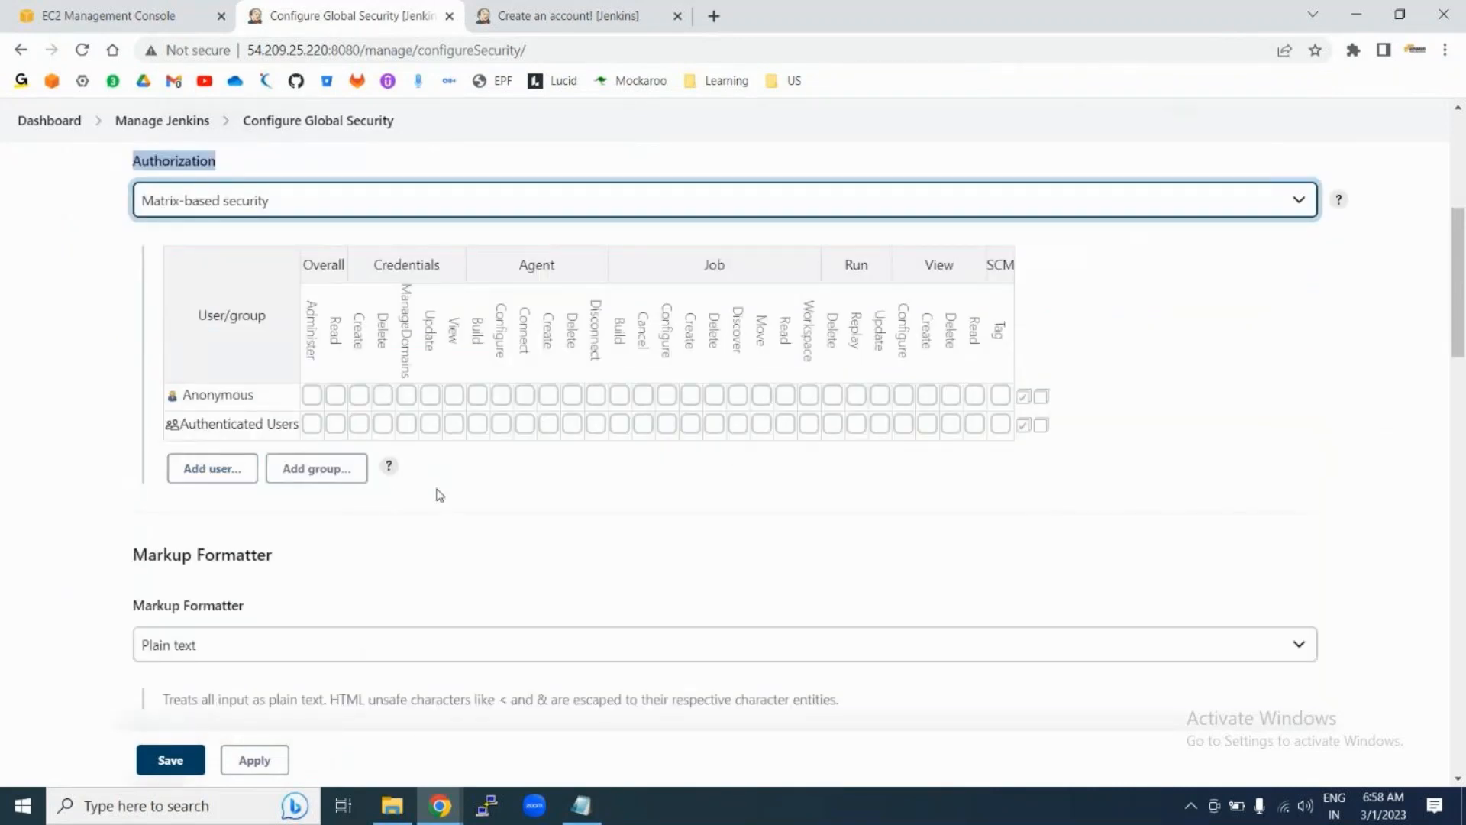
Step: Add user1 as a new row in the permission matrix
click(194, 478)
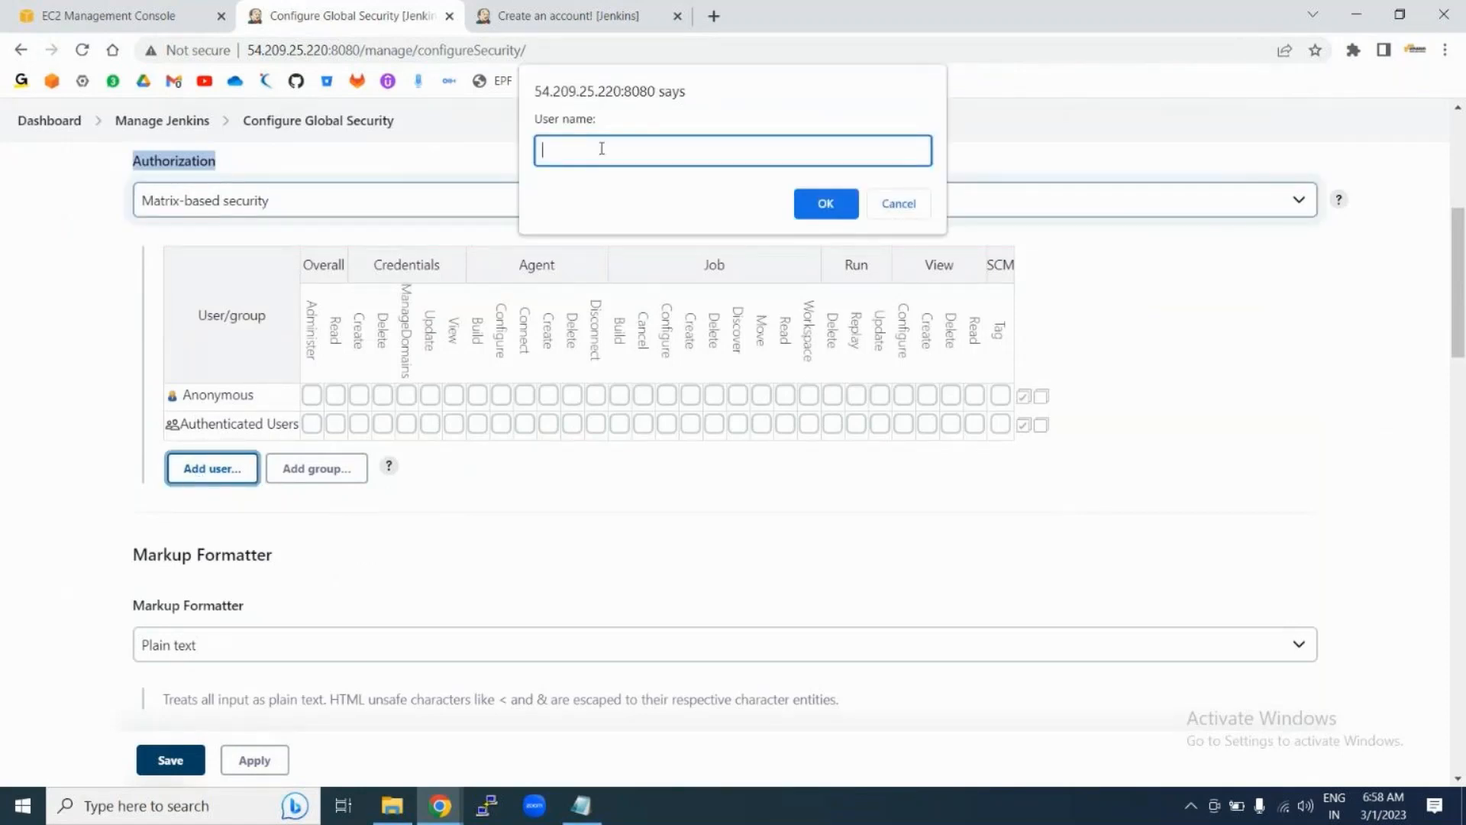
text(user1)
click(820, 203)
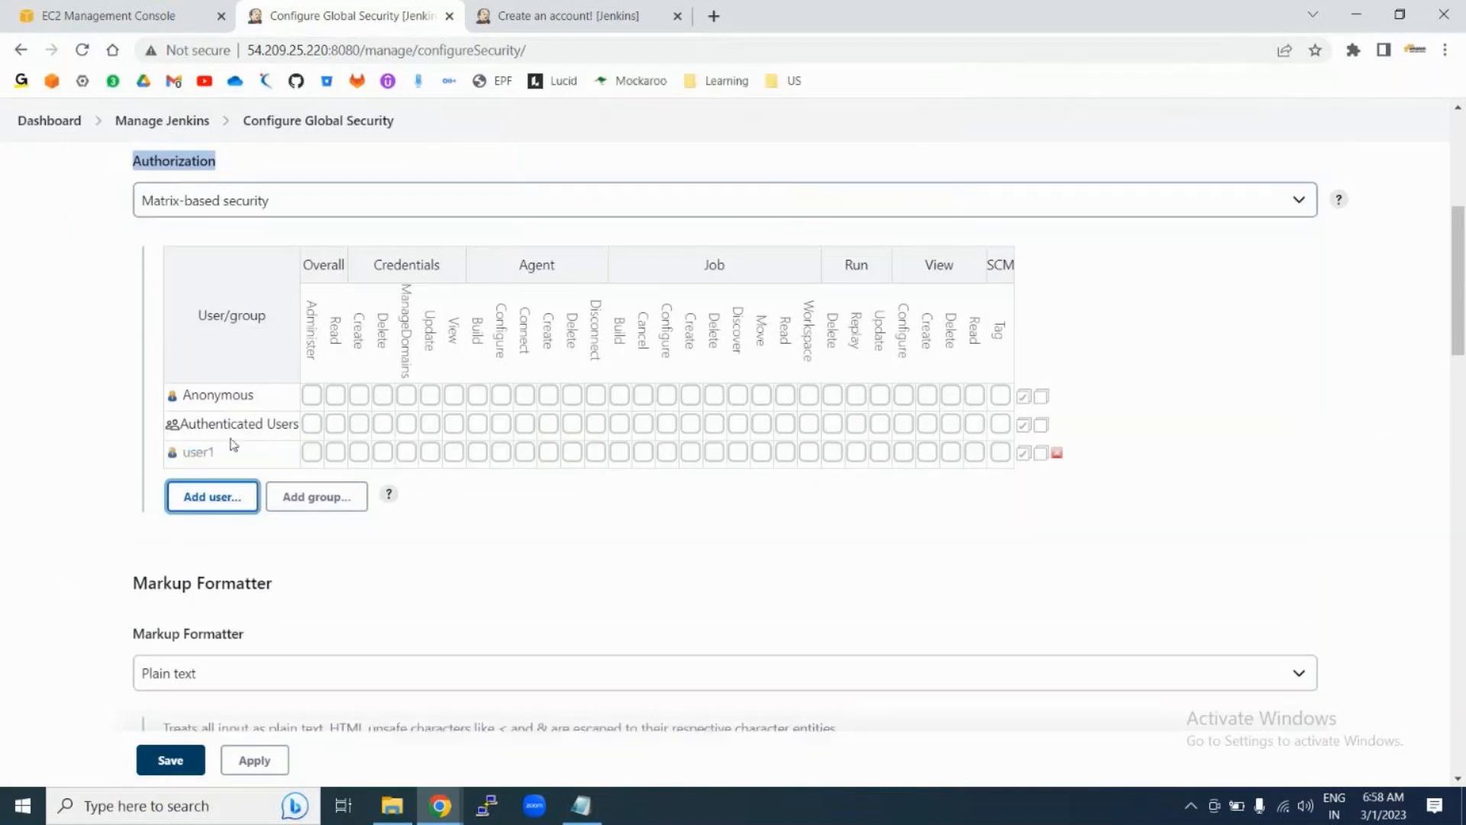
Step: Leave user1 with only Overall Read, with Administer unchecked, and apply the matrix
double_click(323, 265)
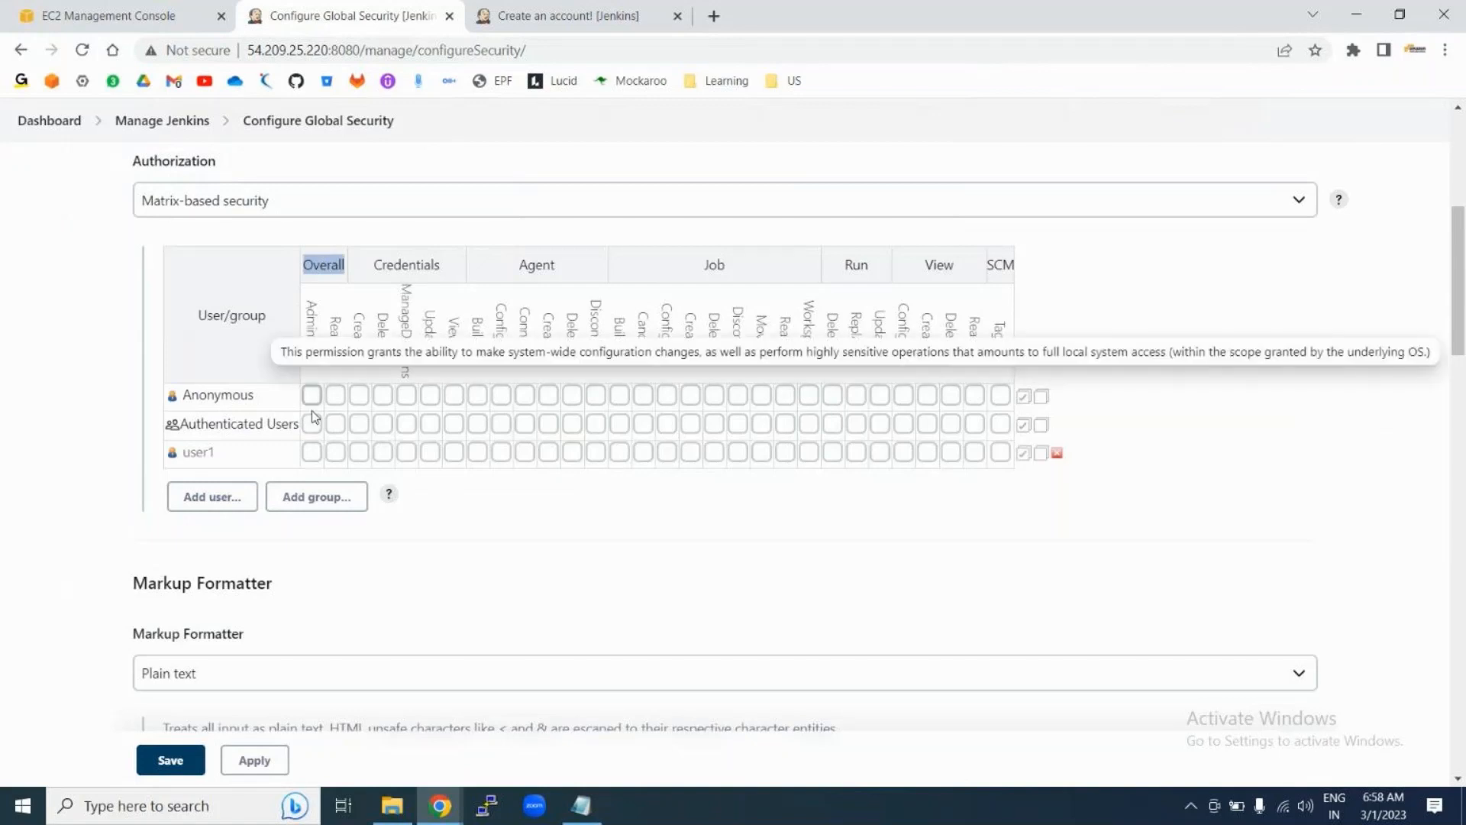
click(311, 452)
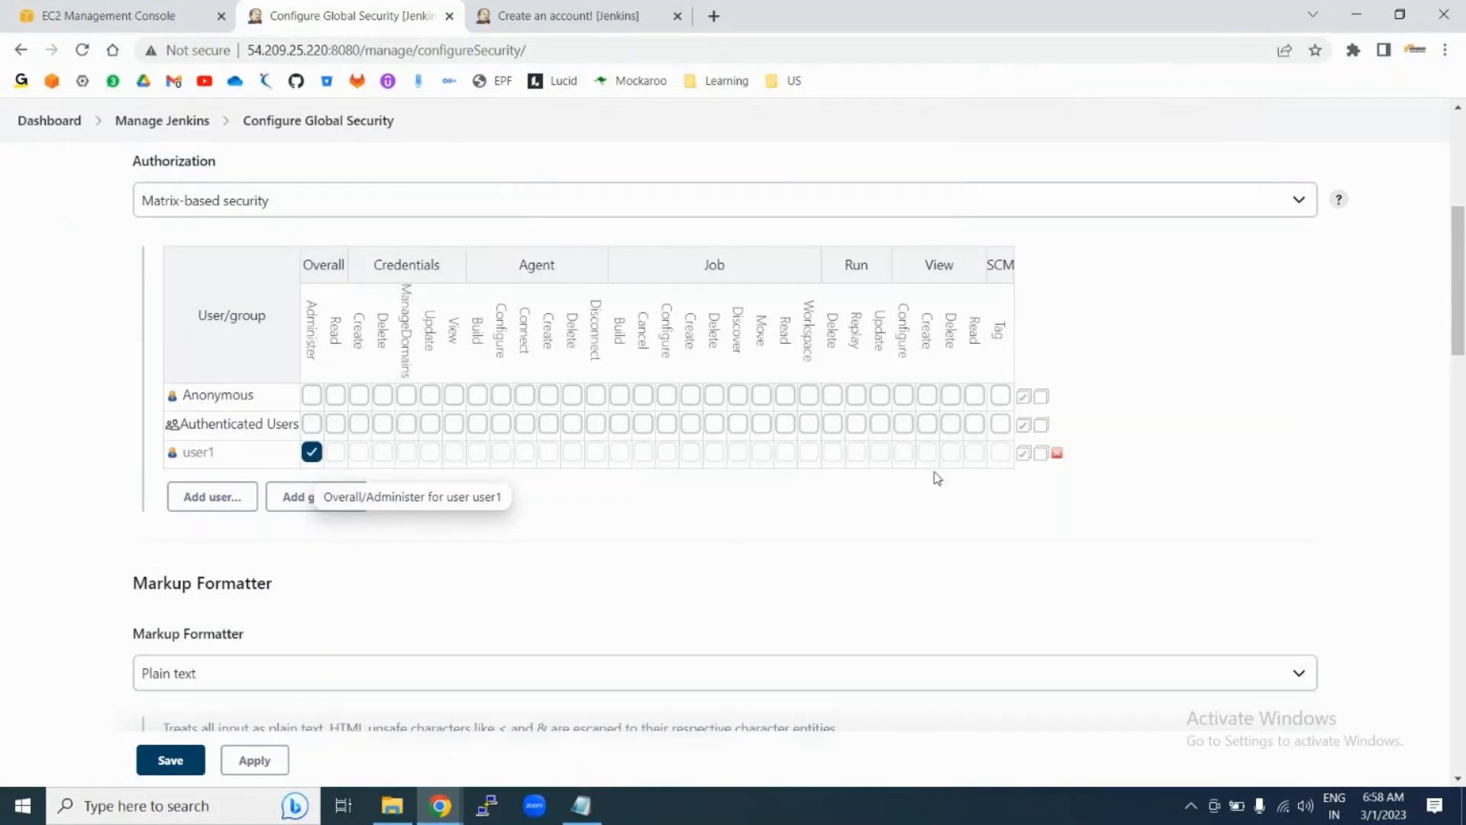
double_click(306, 314)
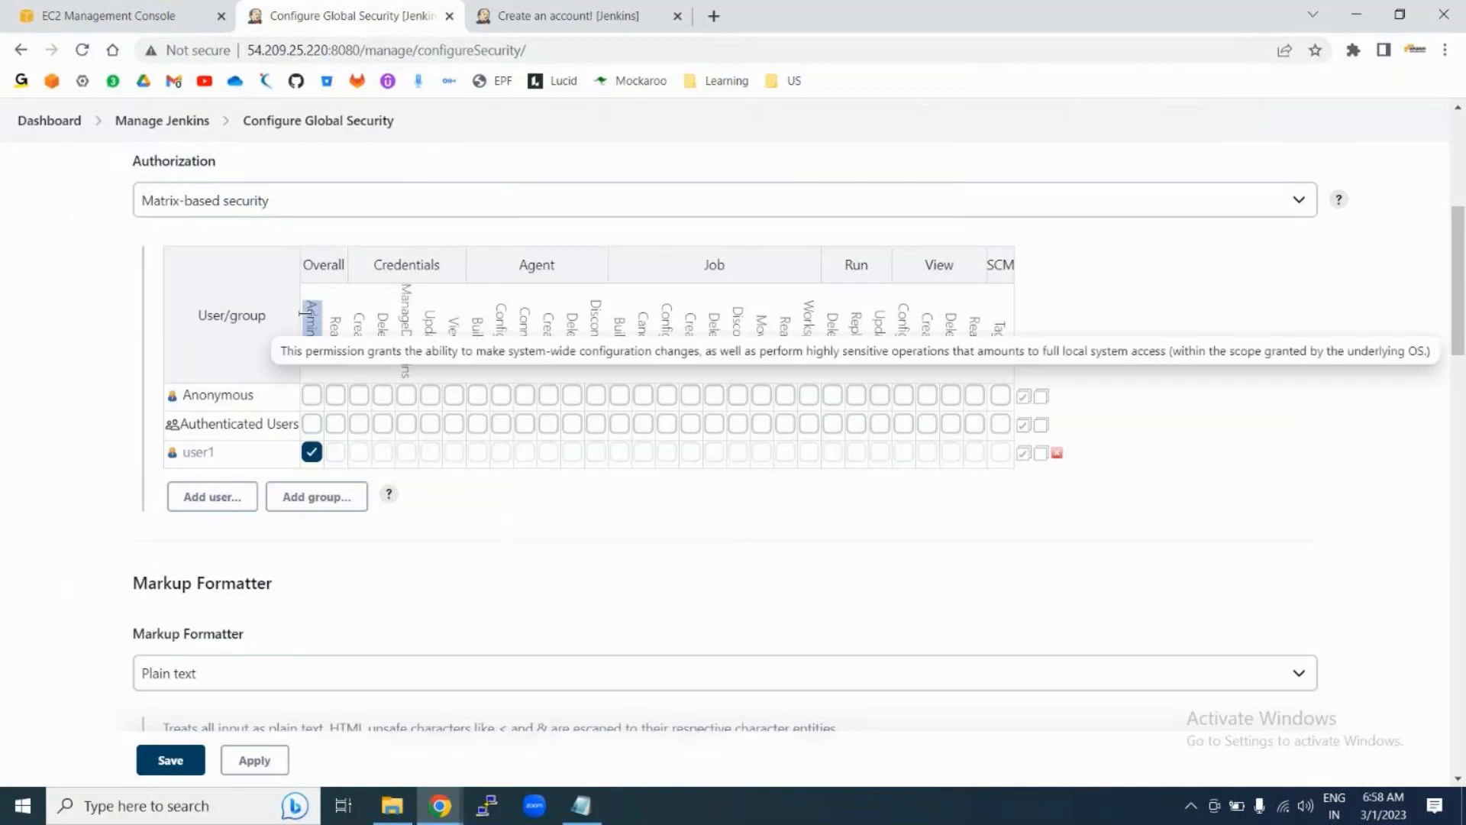
click(312, 451)
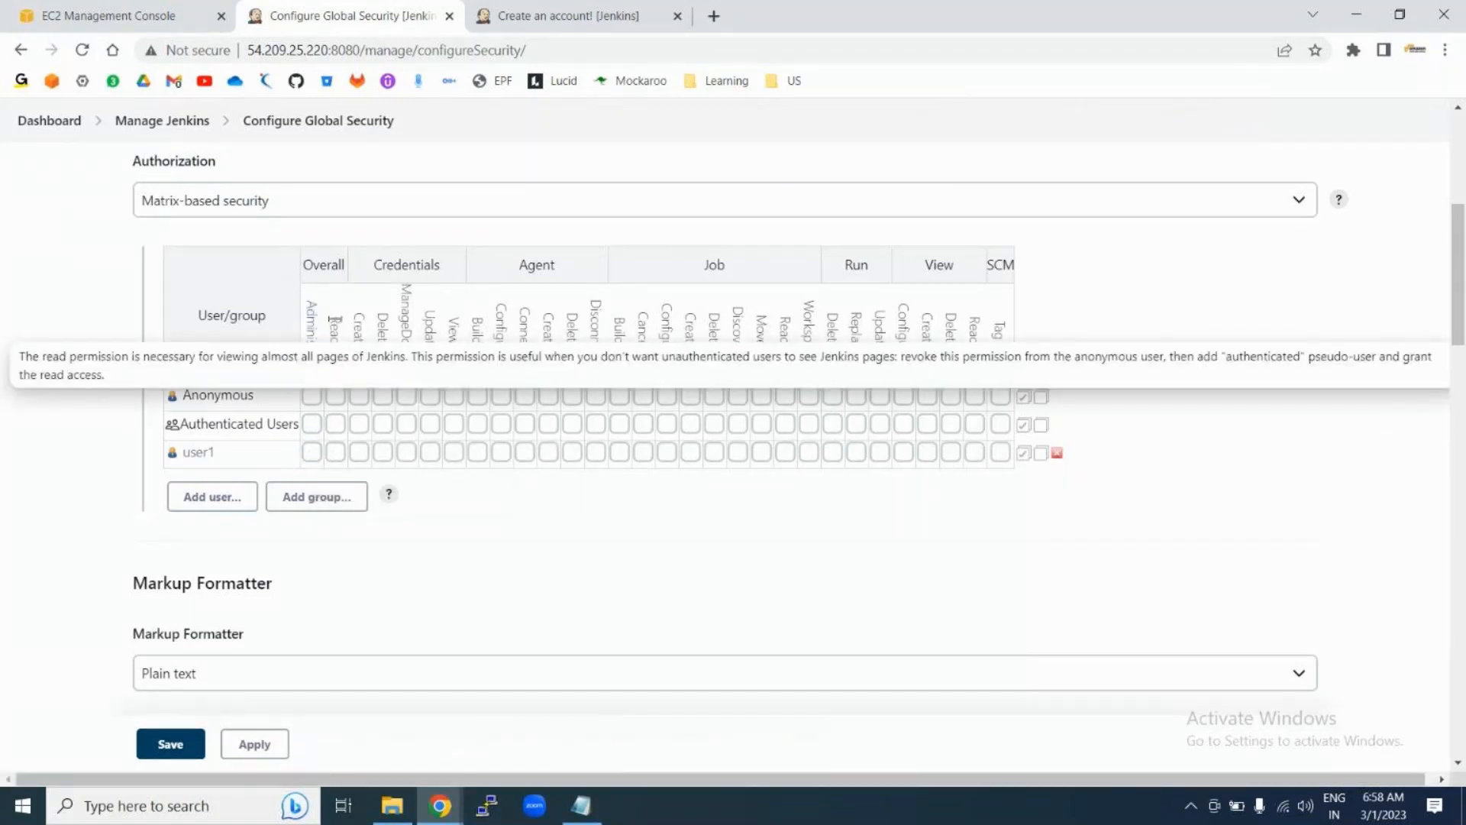
drag(334, 322, 336, 345)
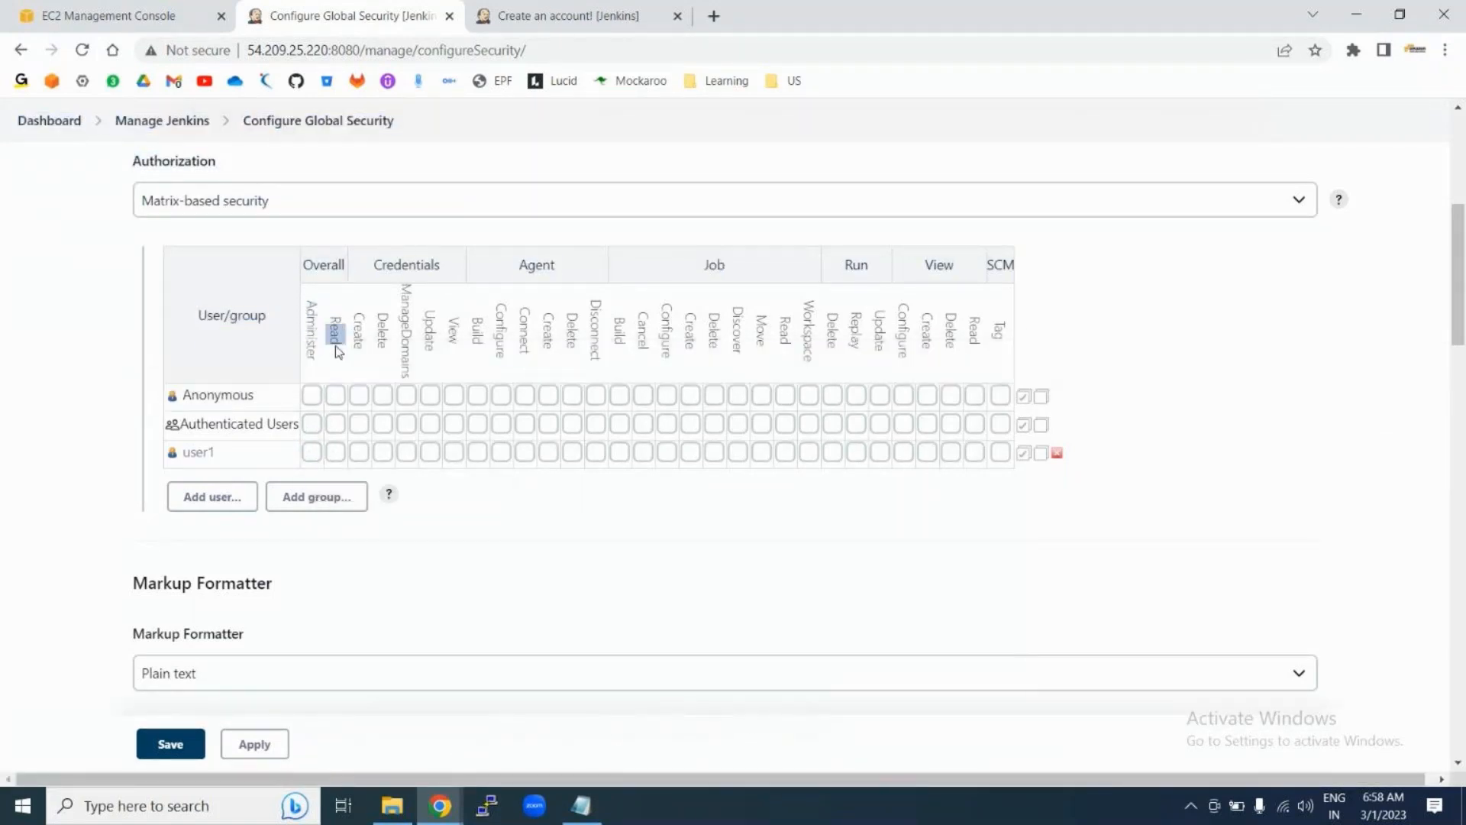
click(335, 452)
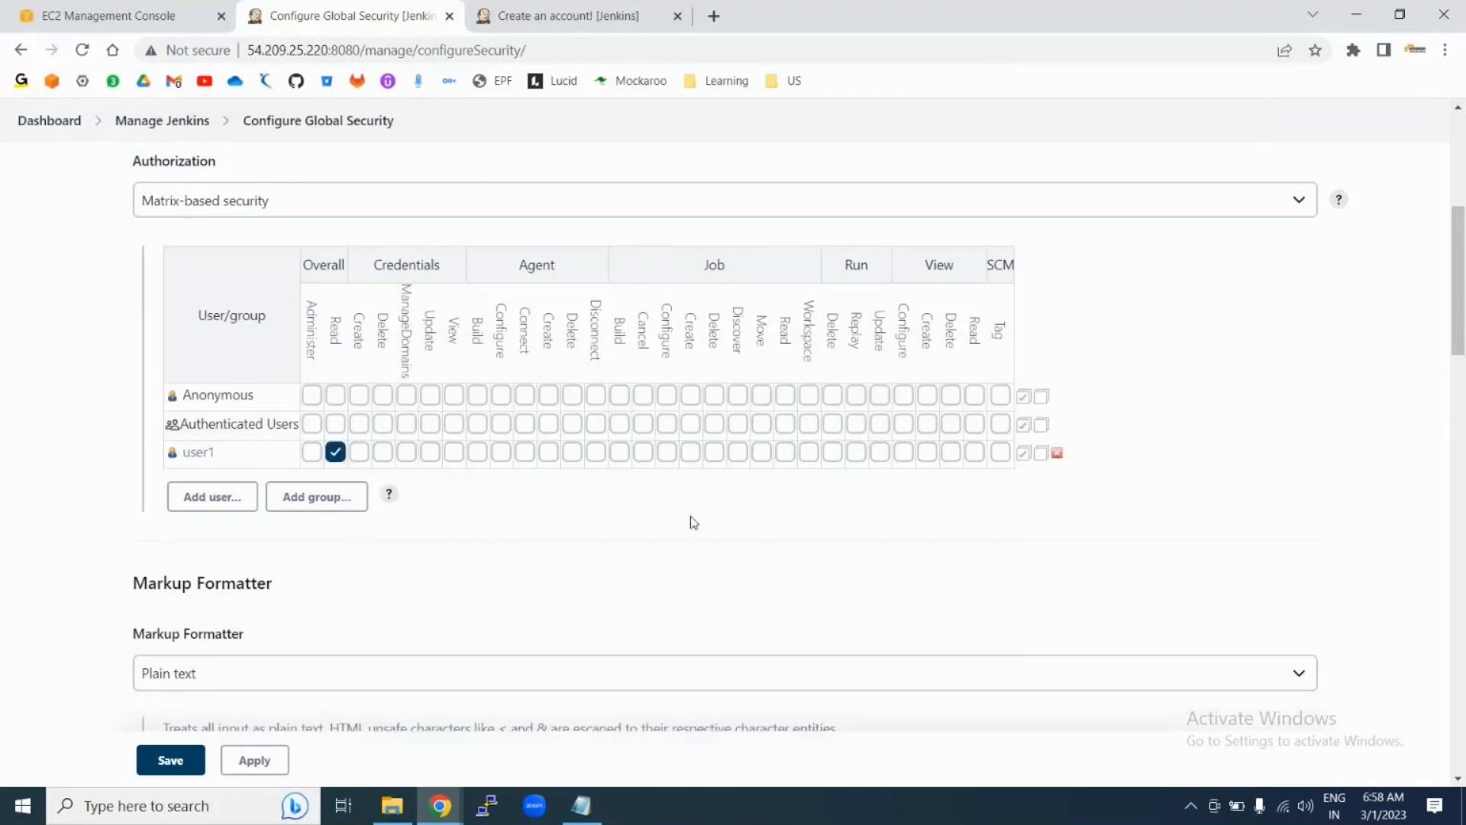
mouse_move(332, 323)
click(169, 759)
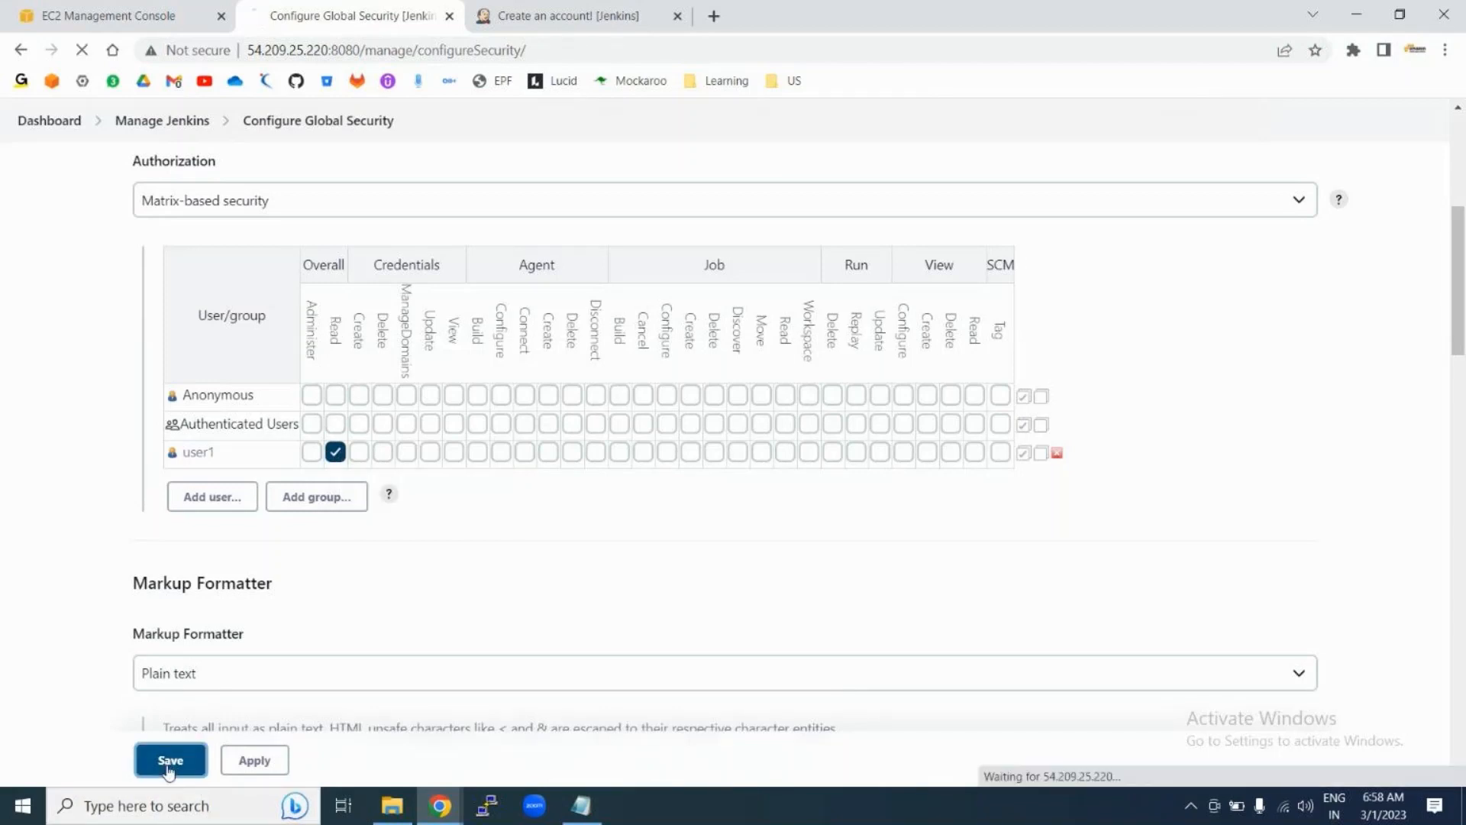
Step: Save the security configuration and log out of the administrator account
click(256, 761)
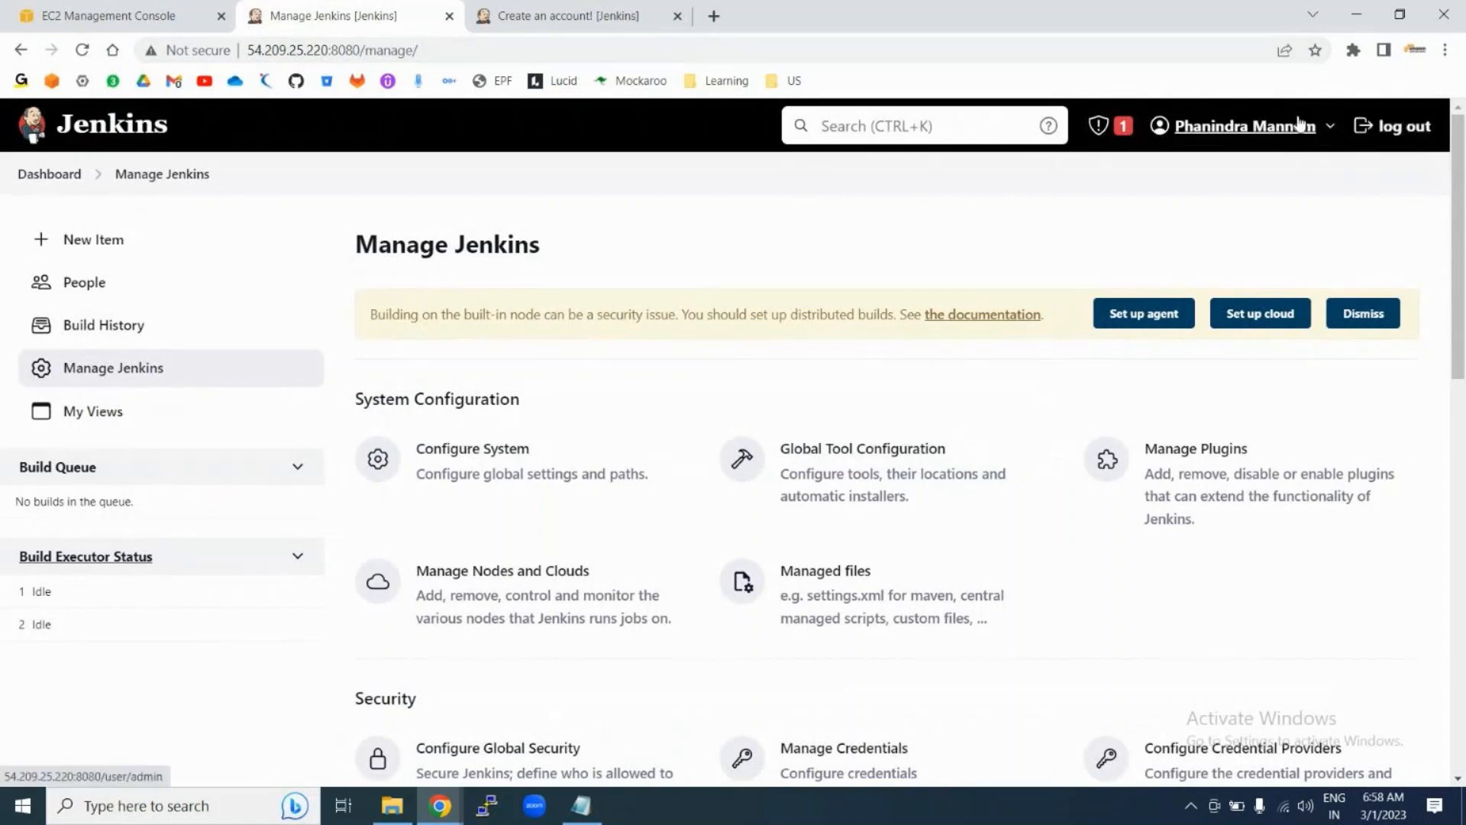
click(1391, 132)
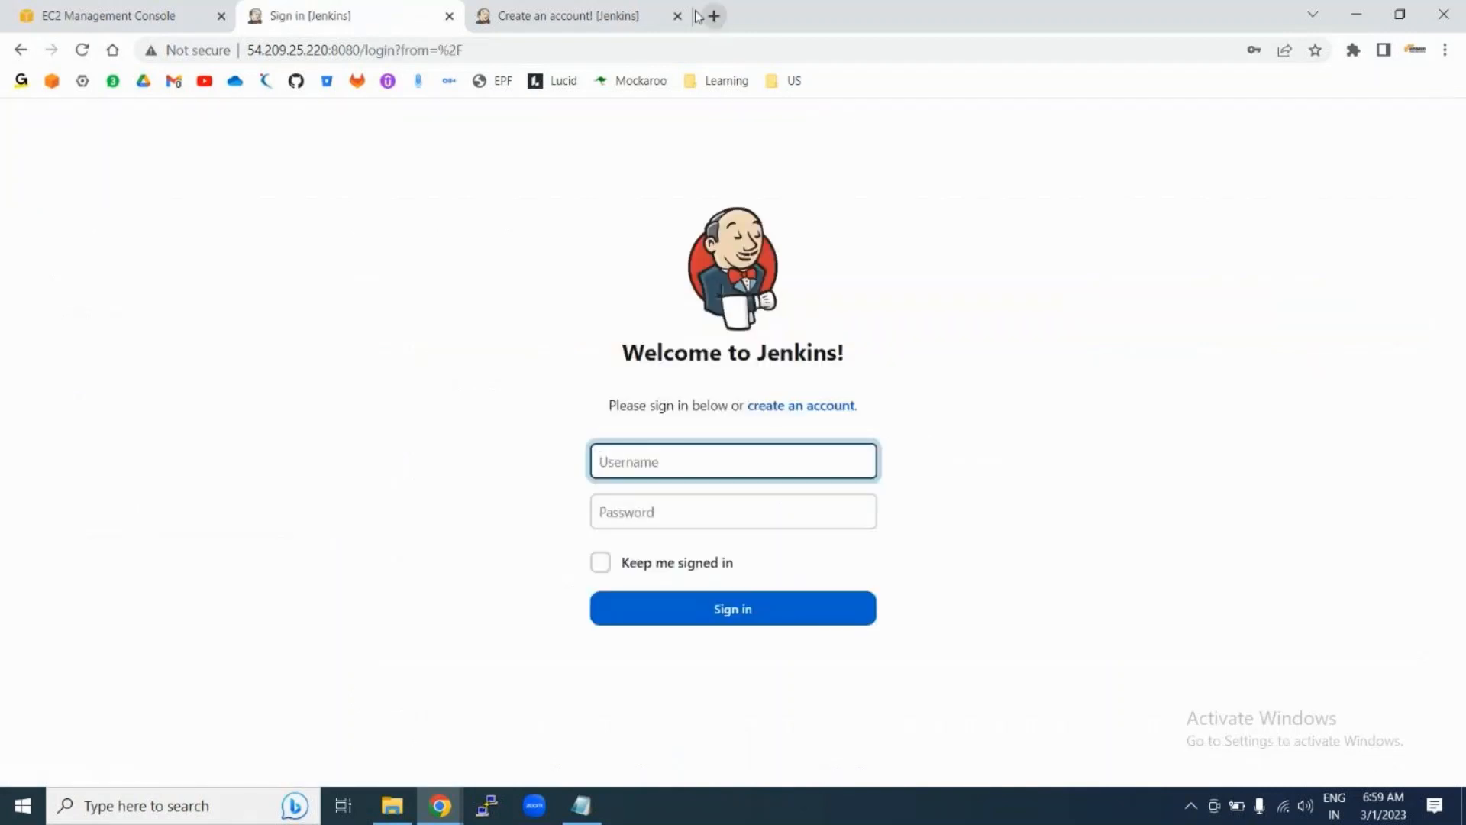
click(676, 15)
click(630, 462)
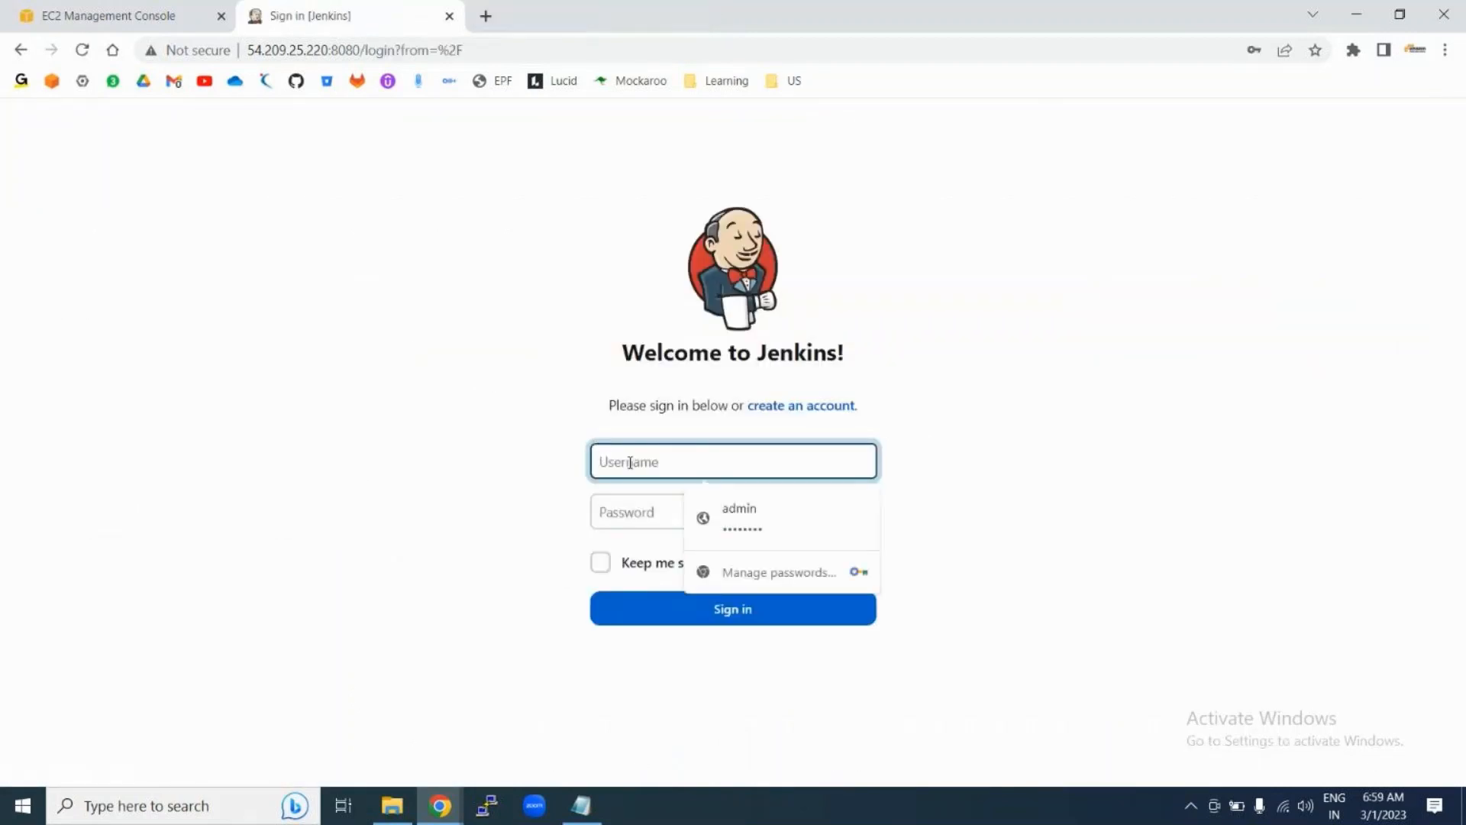
text(user1)
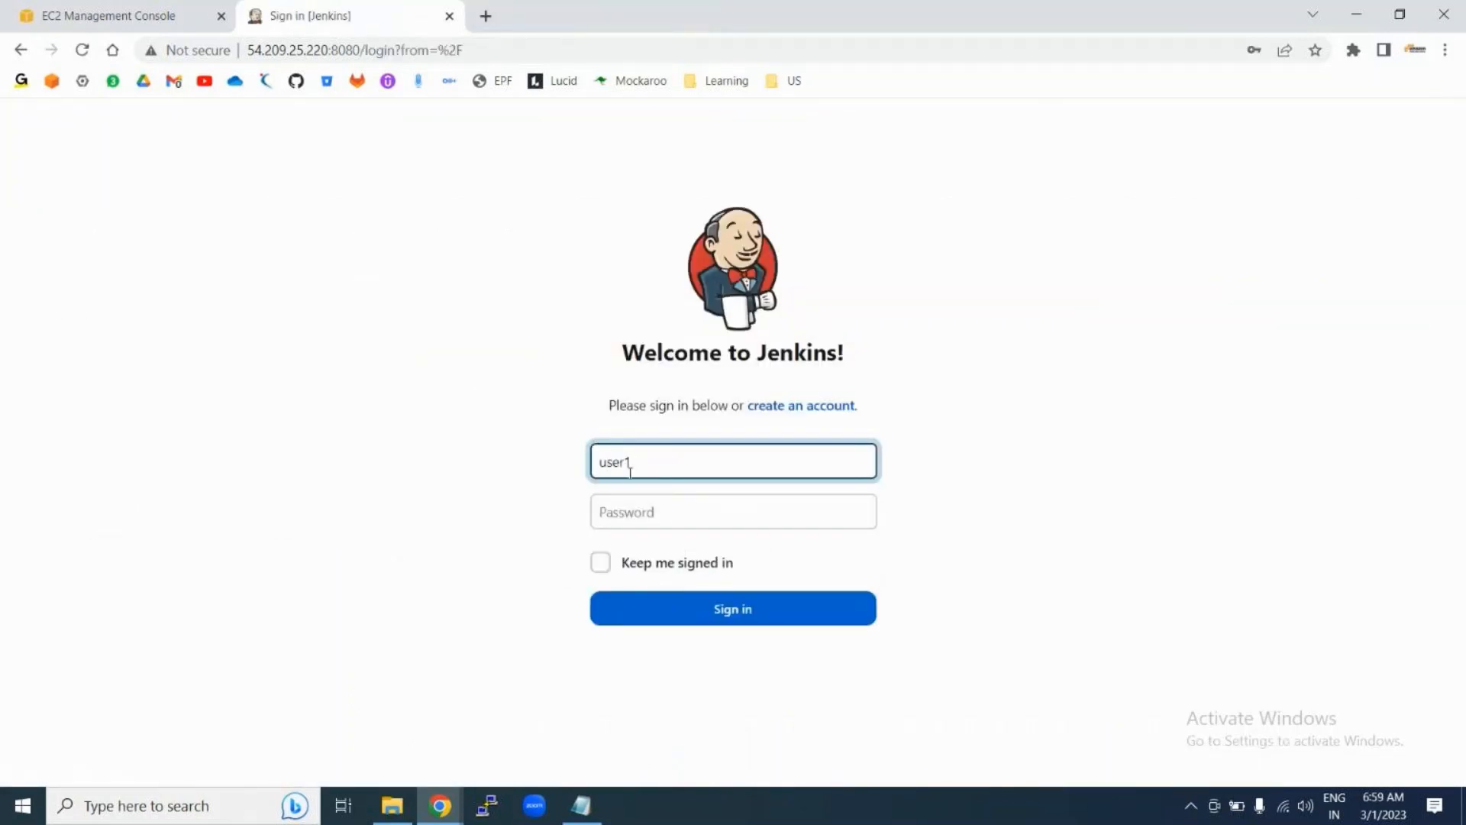
click(622, 514)
text(u)
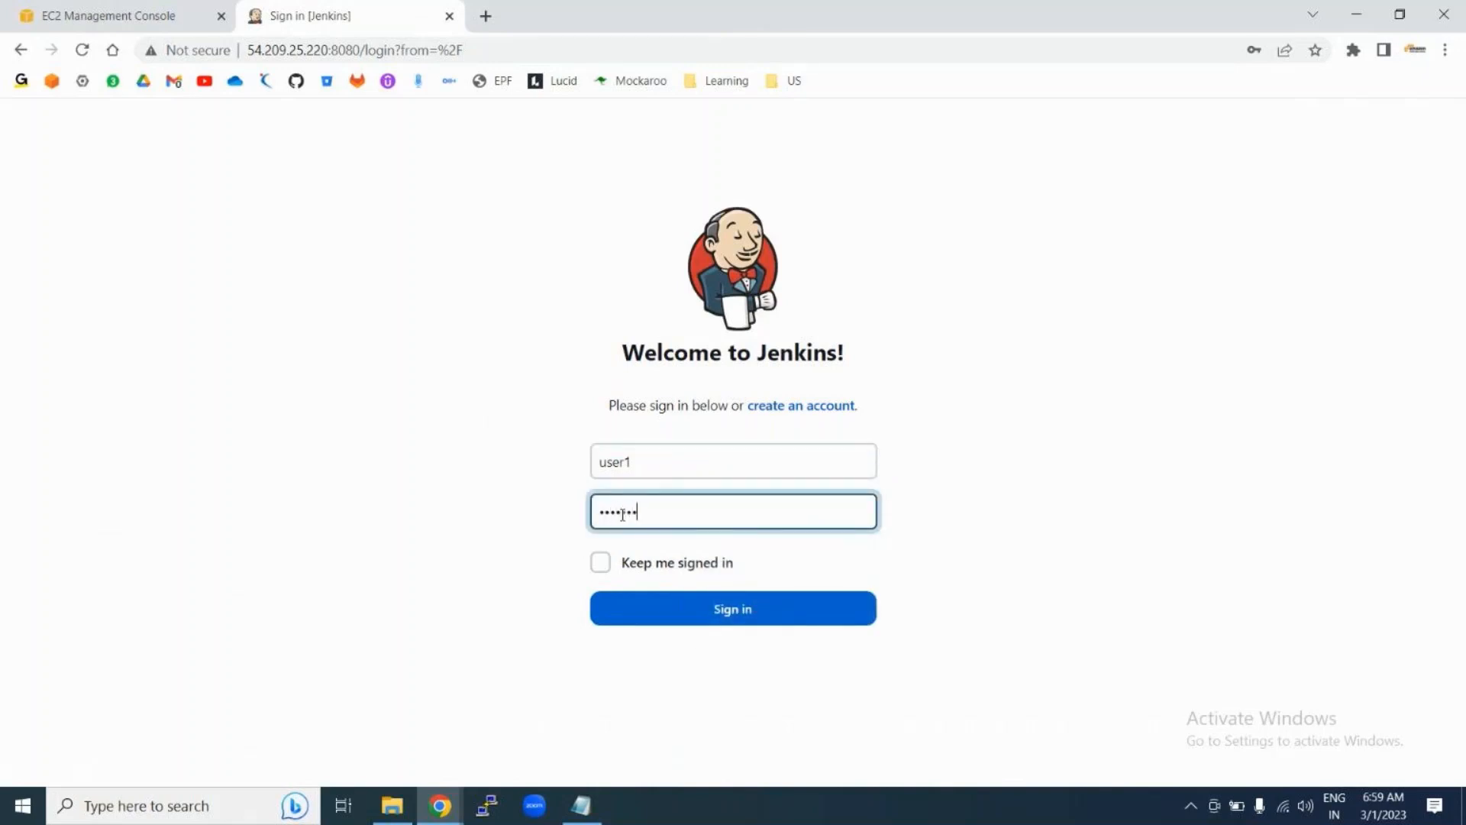
click(707, 620)
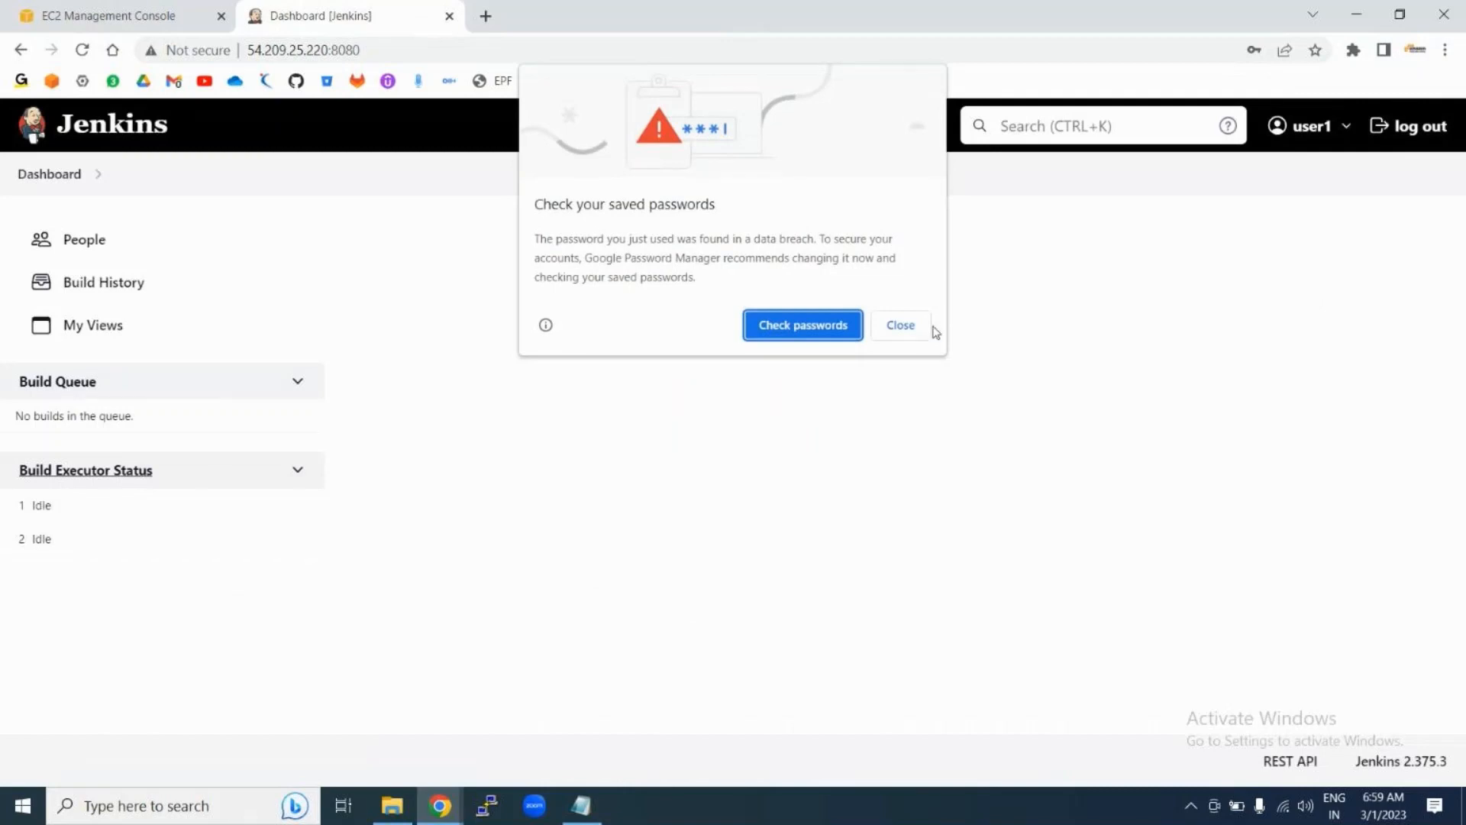
click(904, 328)
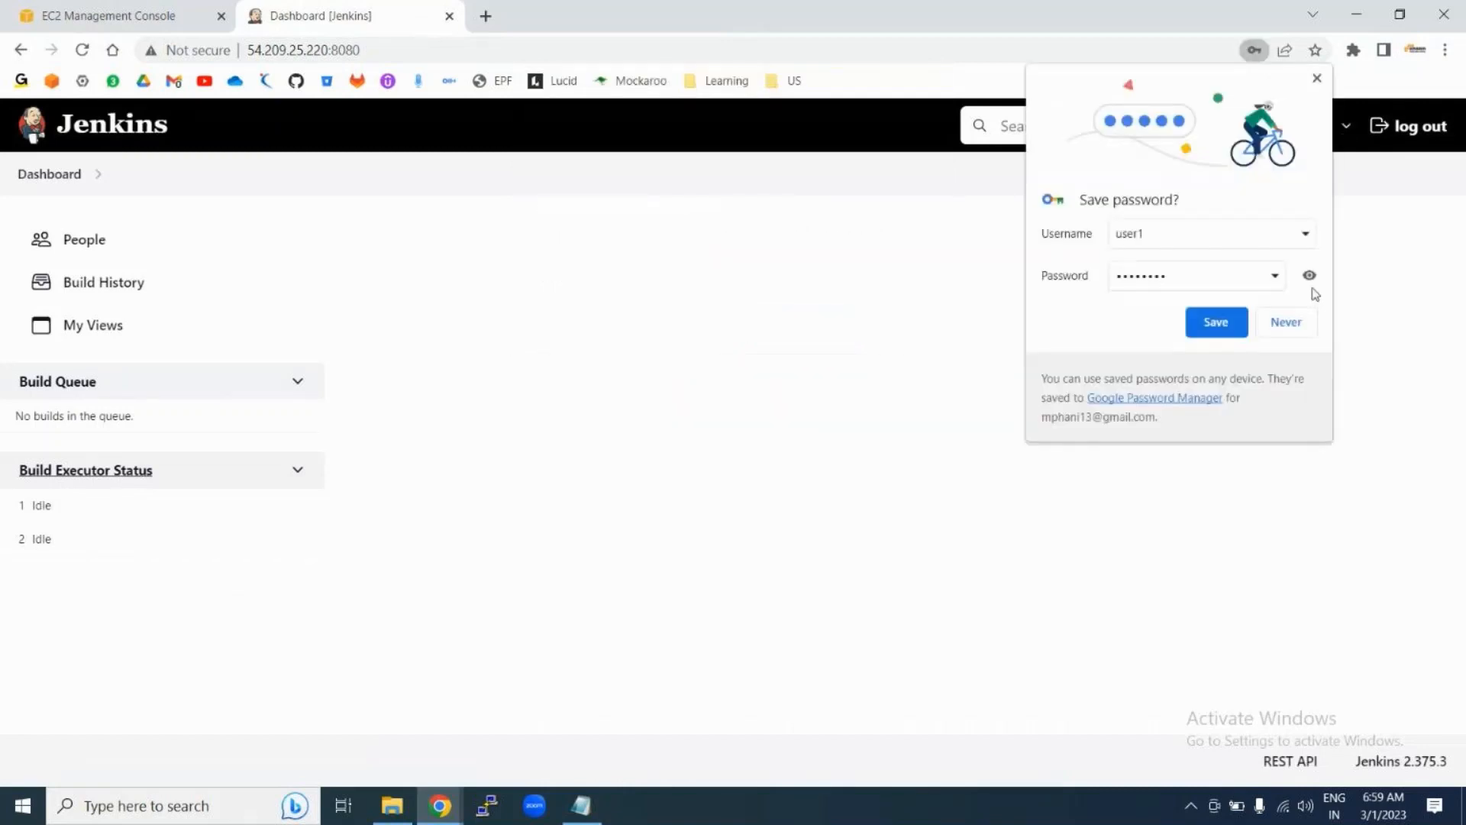
click(1291, 324)
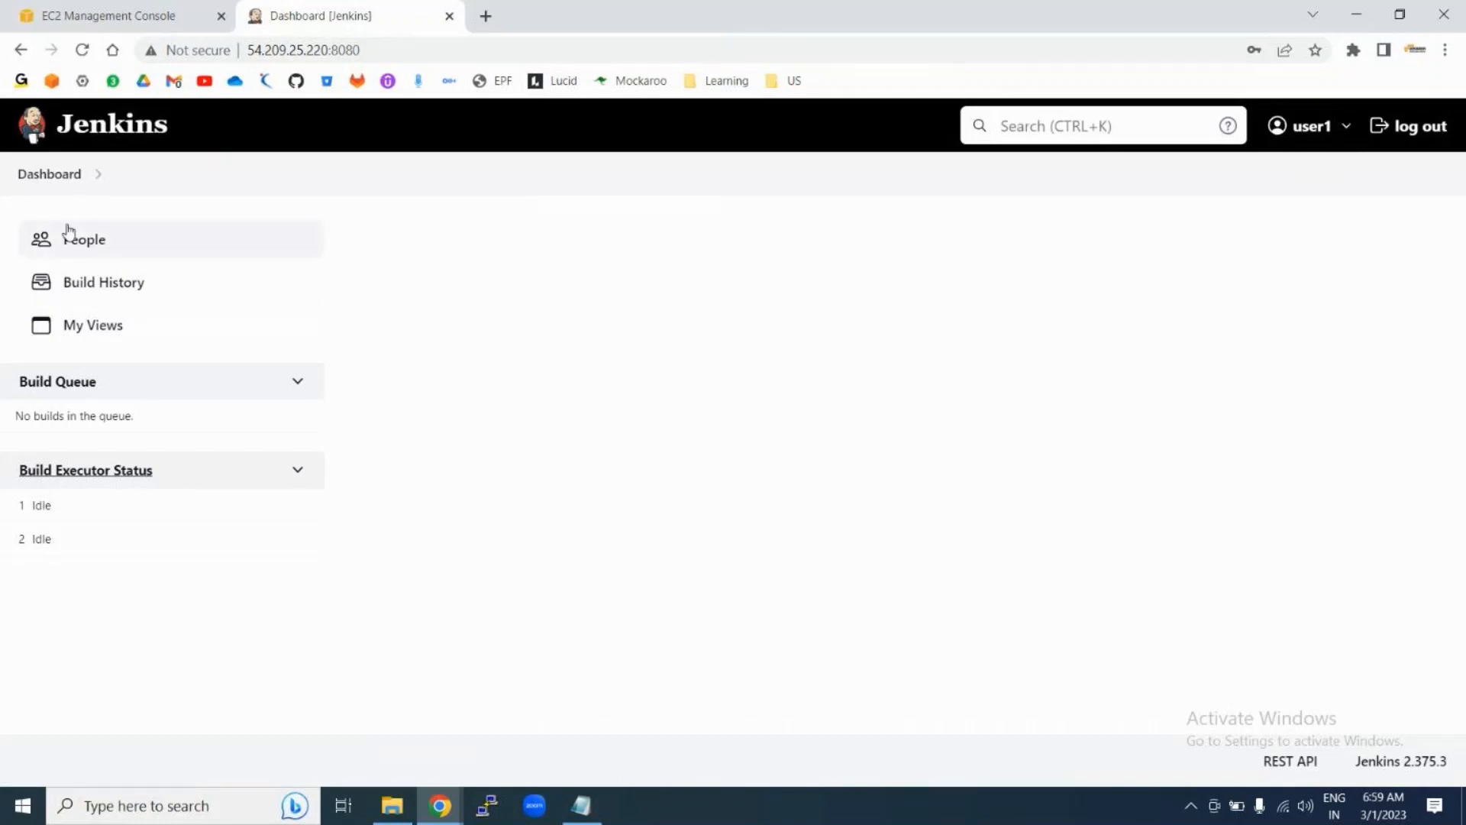
click(45, 182)
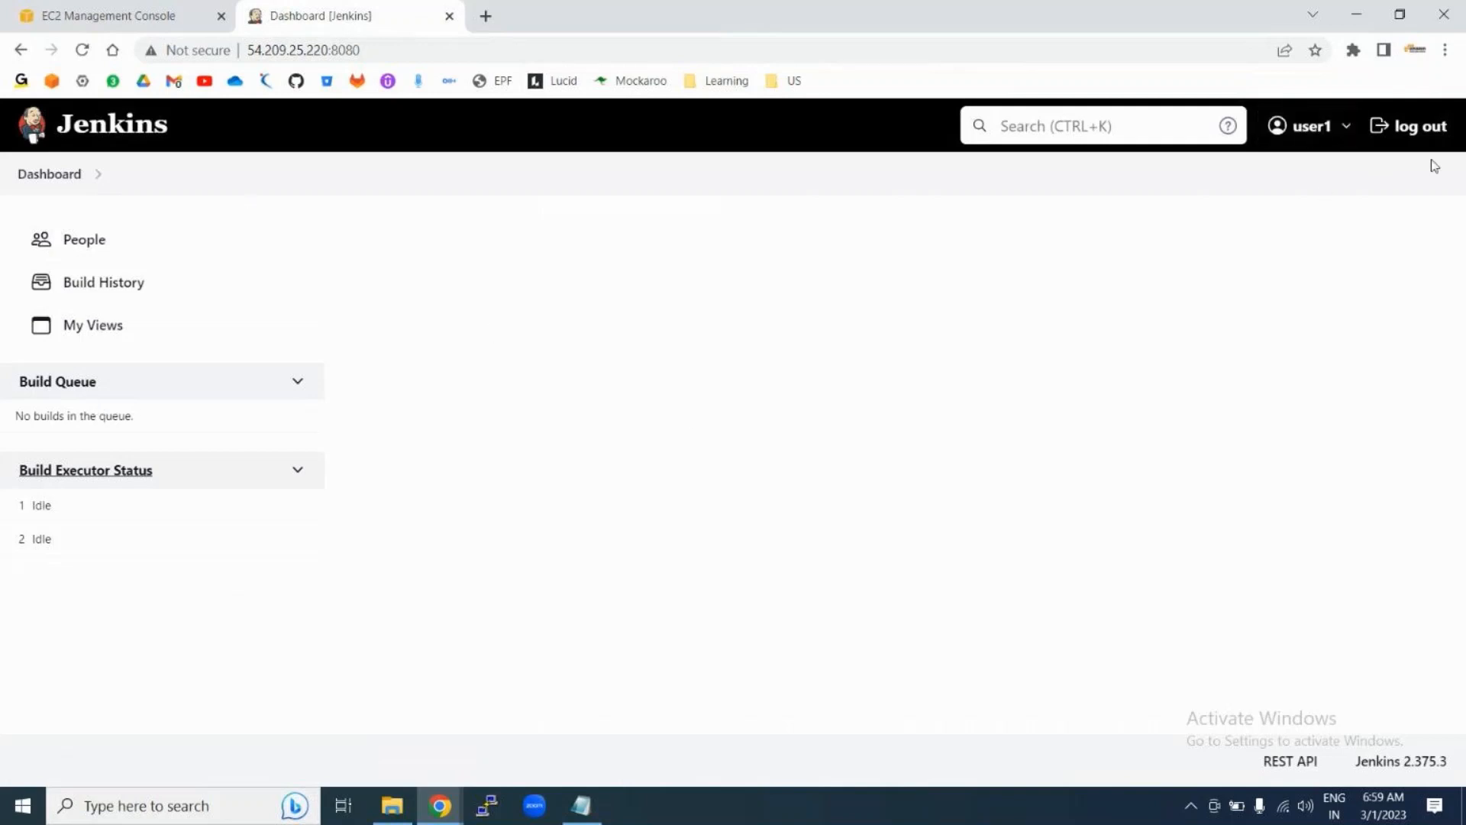
click(1417, 128)
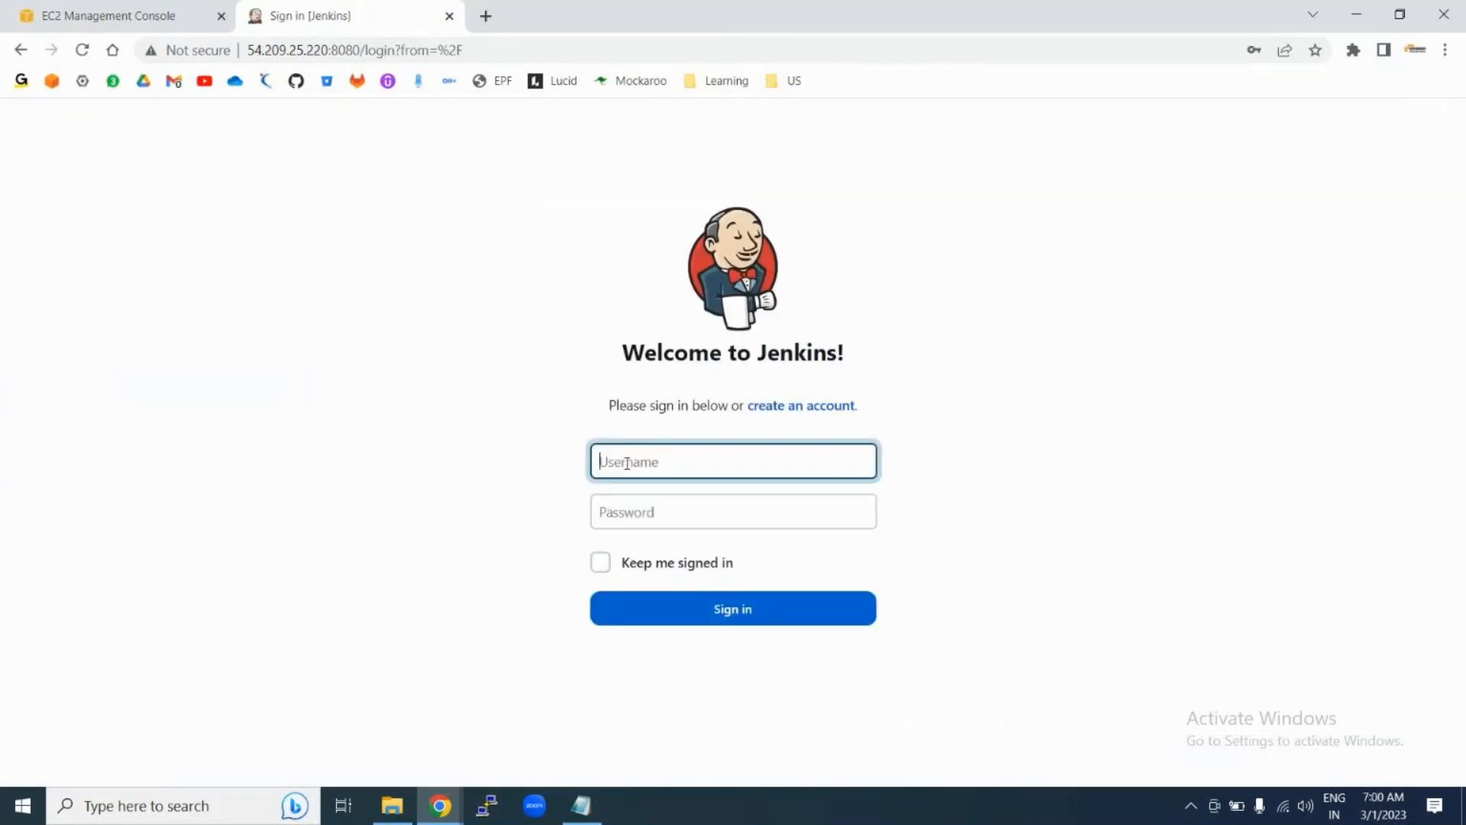
Step: Sign in as the administrator using the browser's saved login
click(627, 463)
click(767, 516)
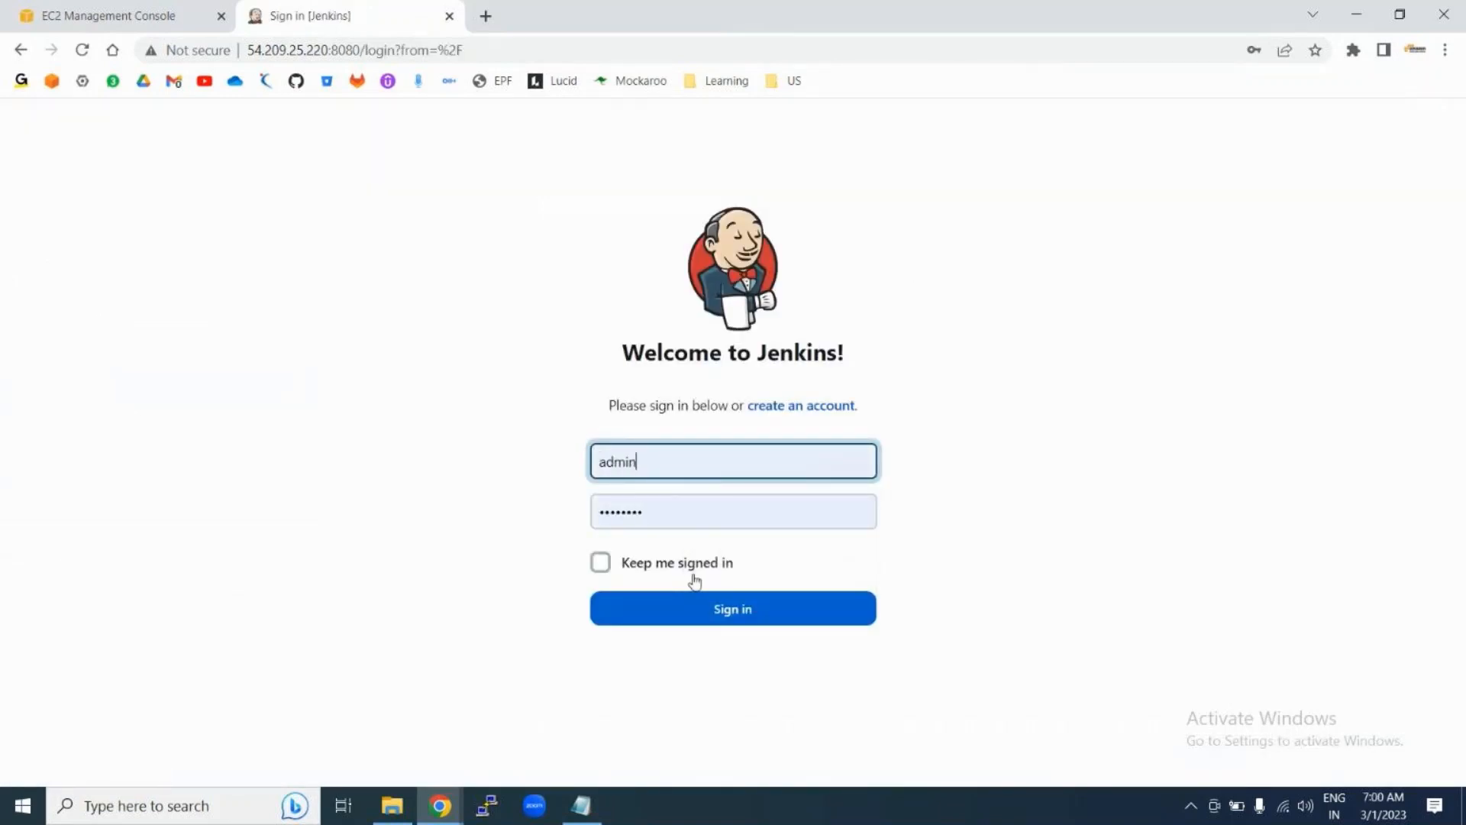
click(679, 611)
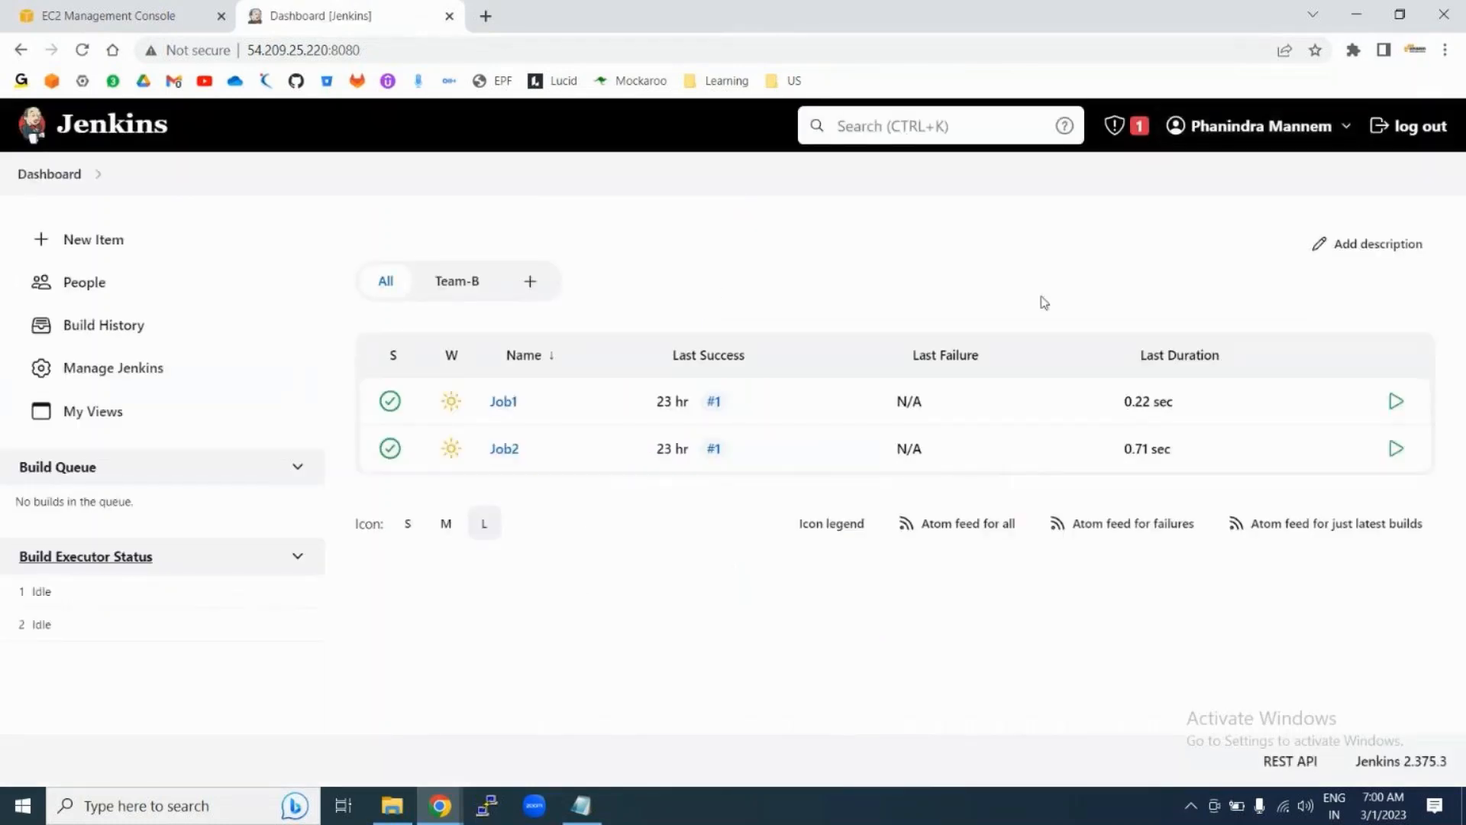
Step: Check the Manage Users list, then return to the Manage Jenkins page
click(120, 372)
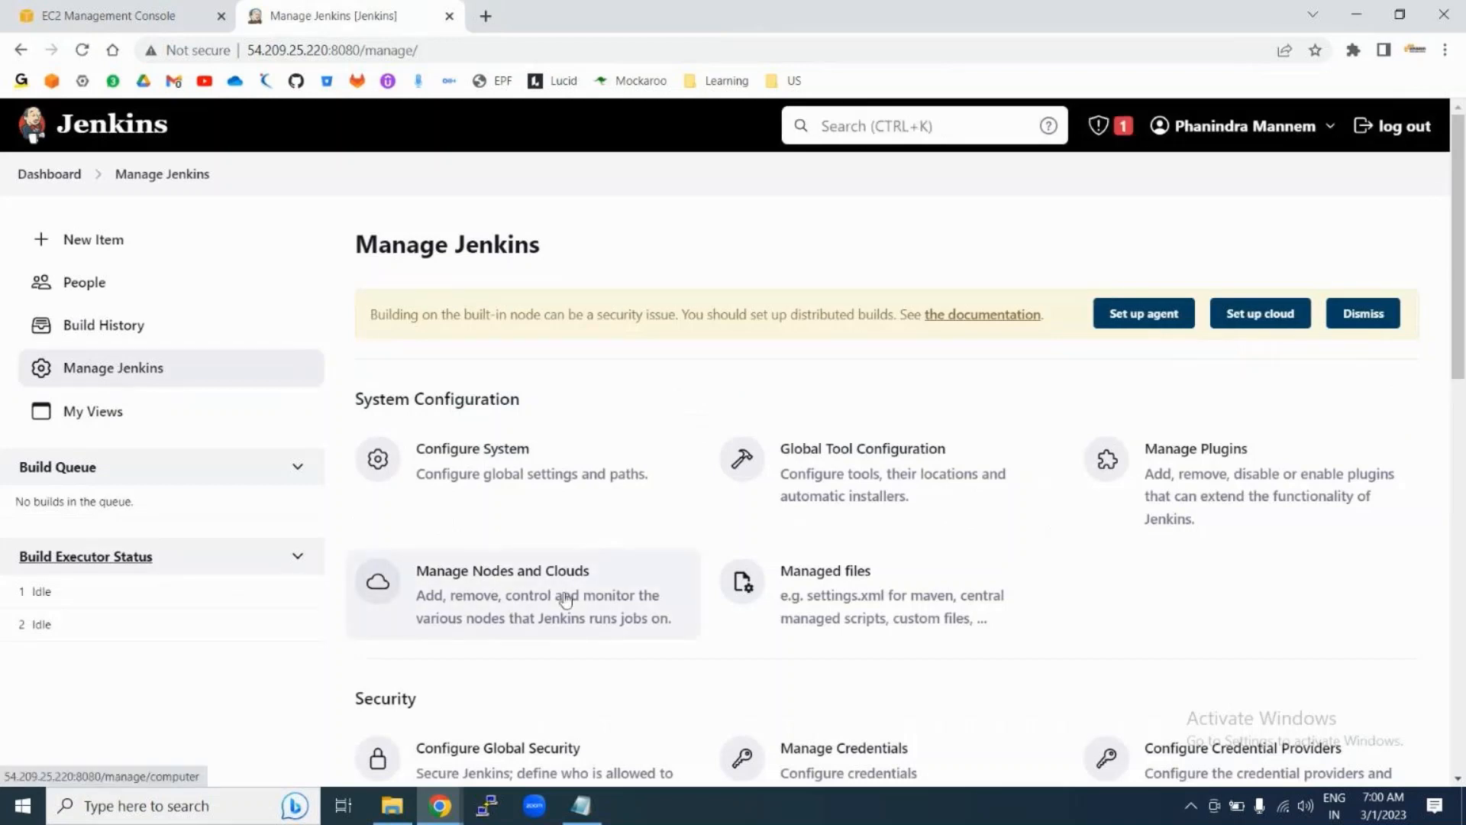
scroll(455, 426, down, 5)
click(461, 484)
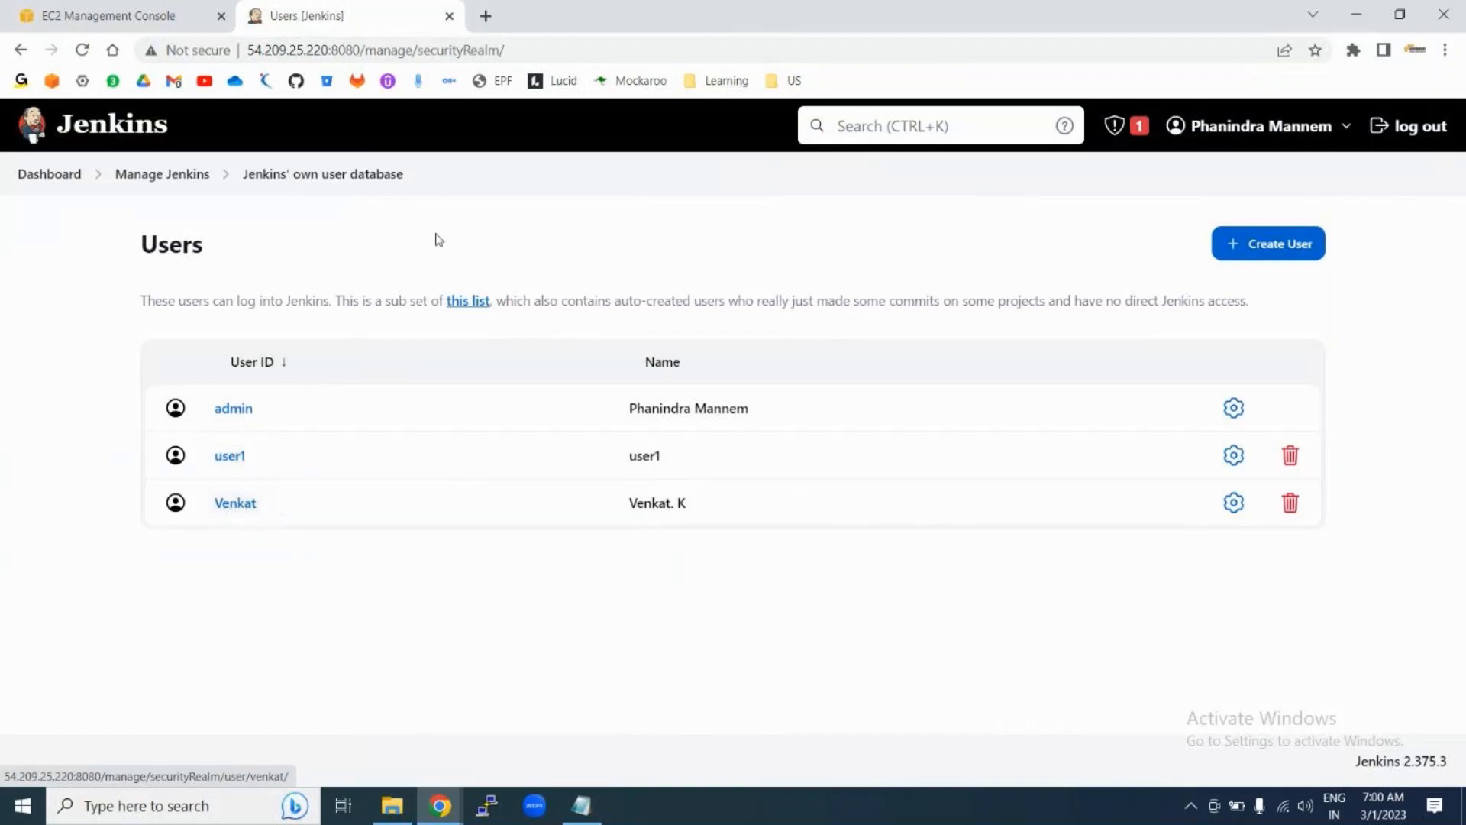
click(160, 176)
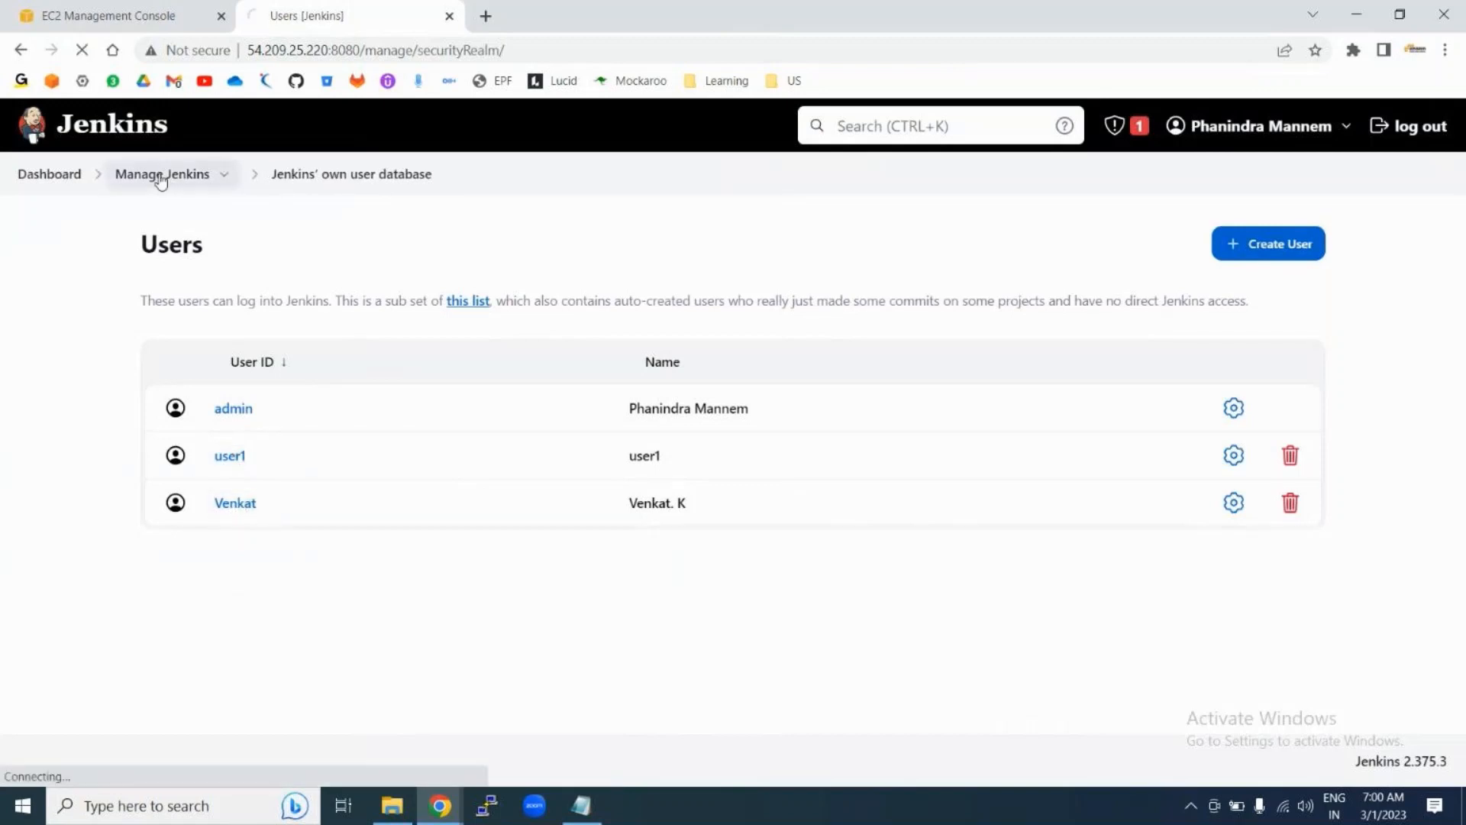
scroll(464, 634, down, 3)
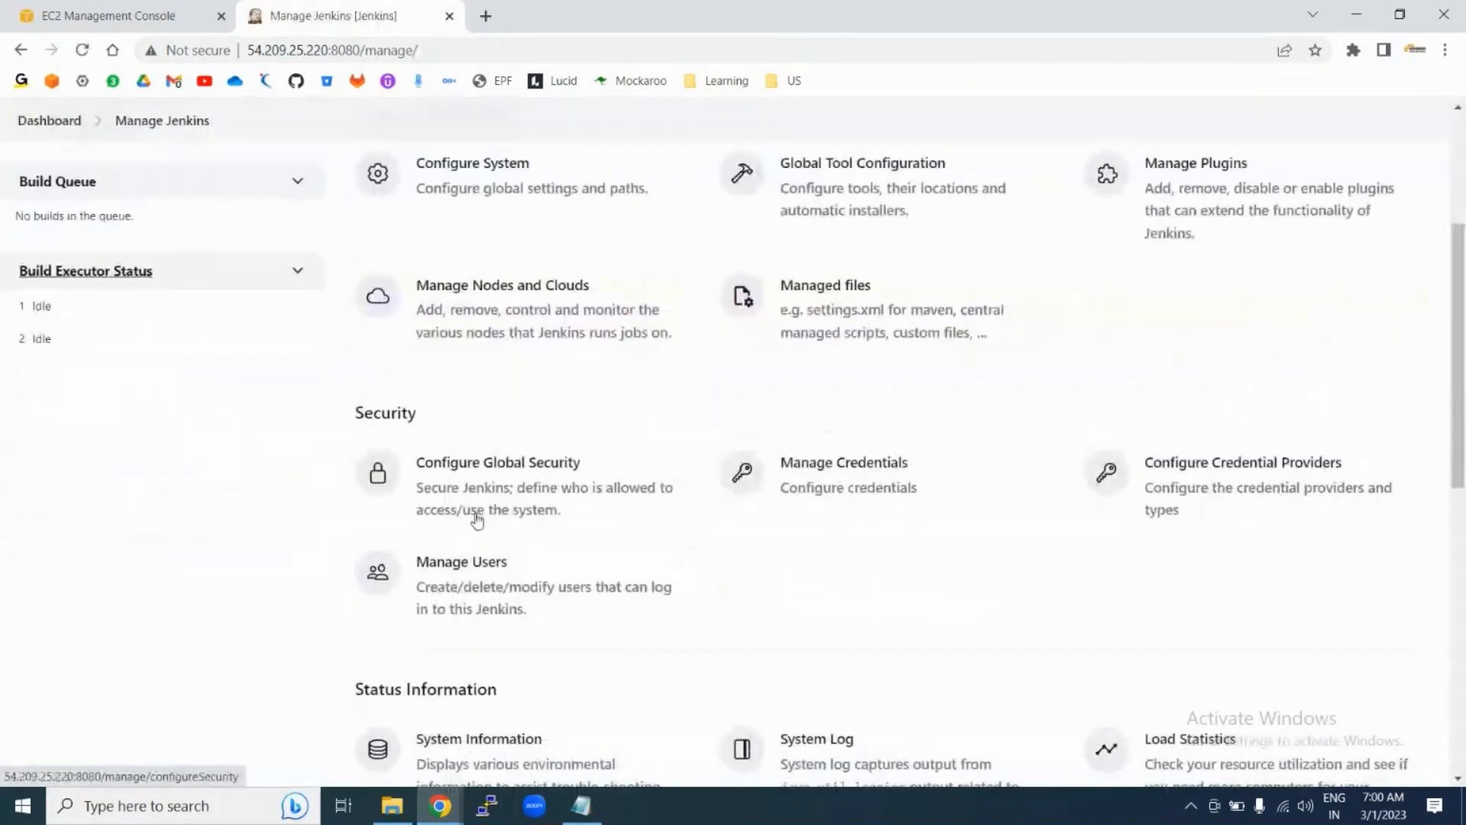
Step: In global security, remove user1's Overall Read and grant Job Create, Delete and Read
click(466, 507)
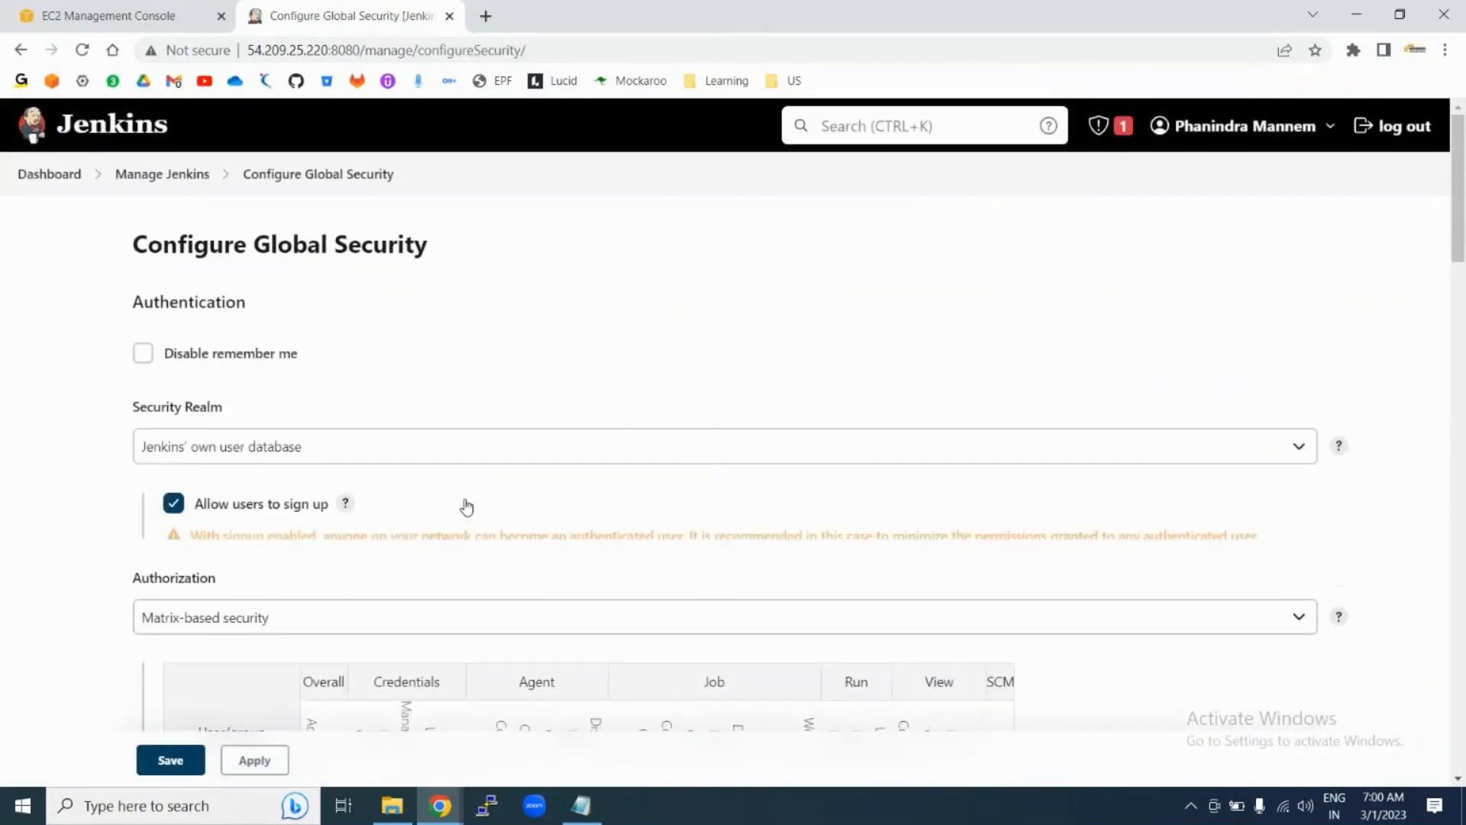
scroll(465, 507, down, 6)
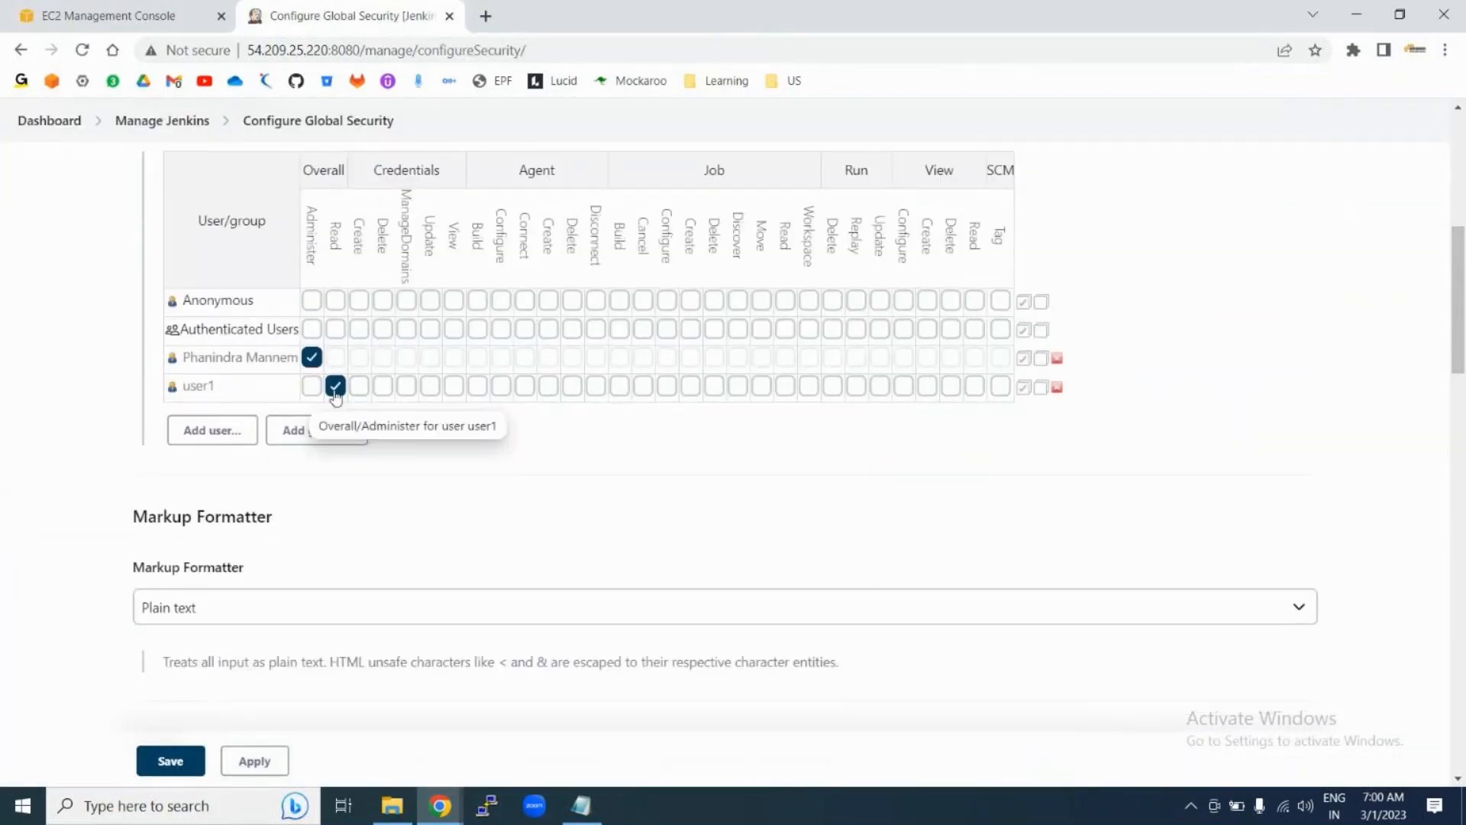
click(335, 386)
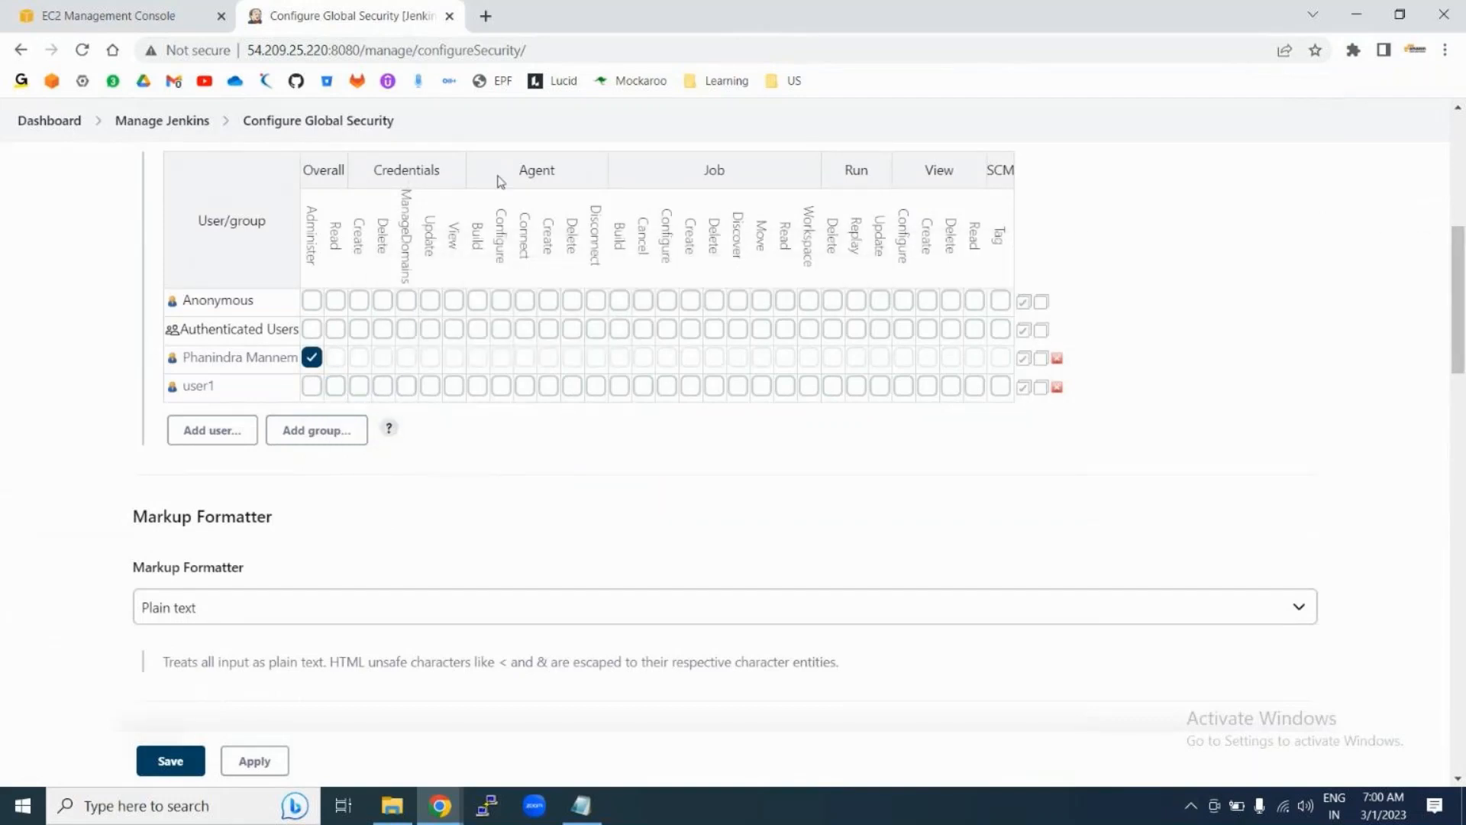
double_click(716, 172)
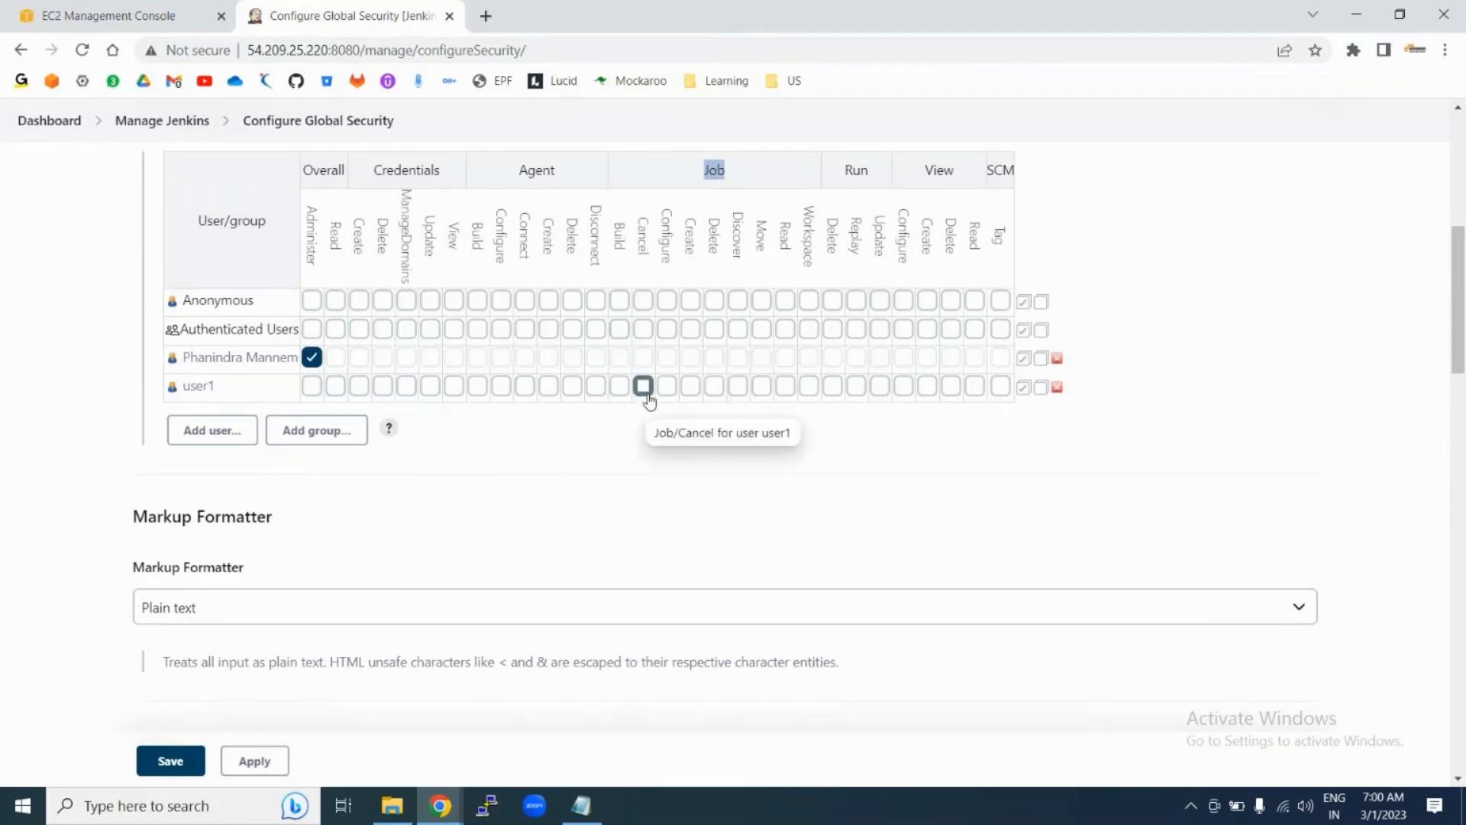
click(786, 388)
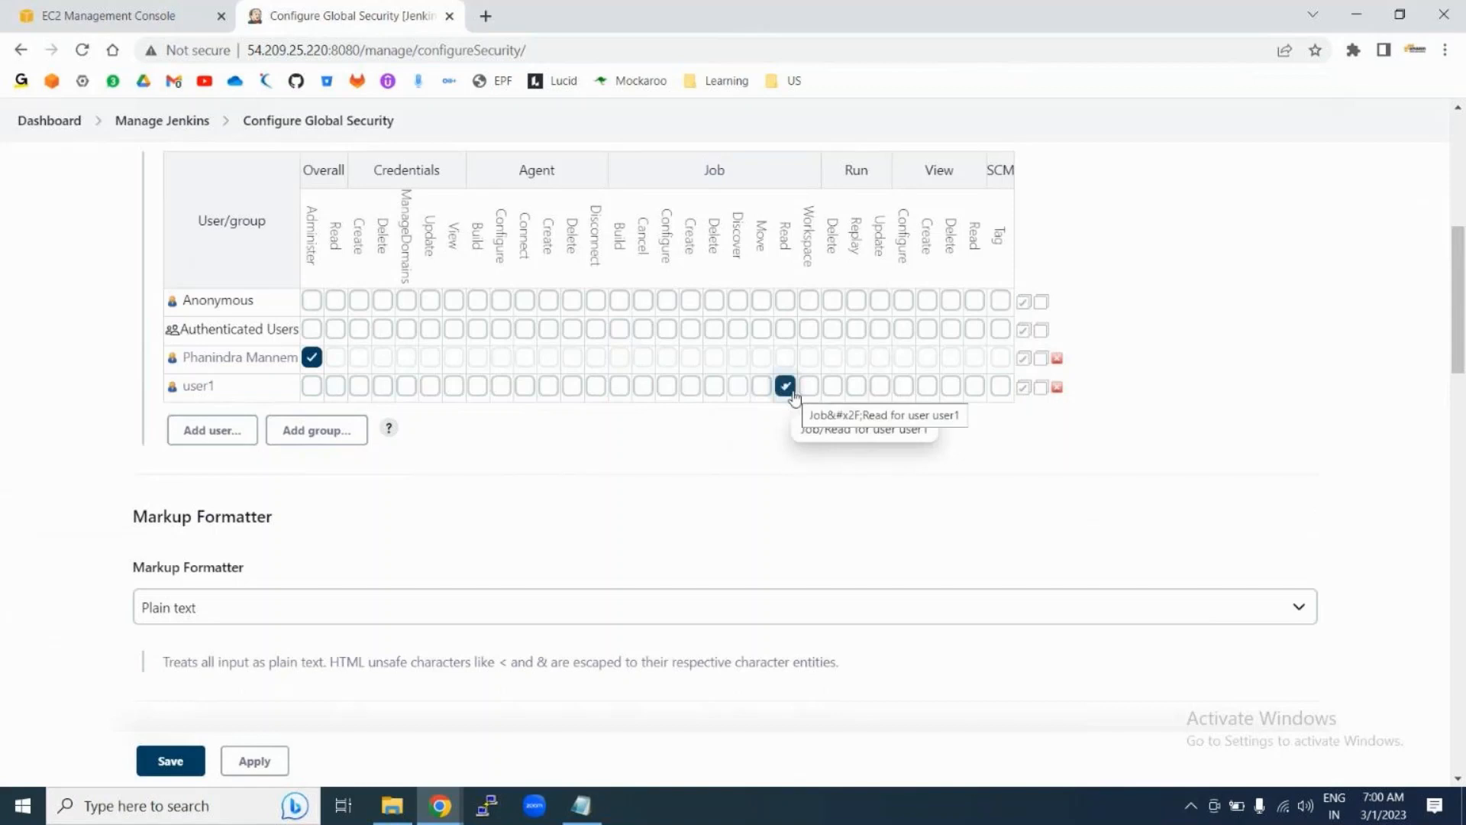
click(690, 388)
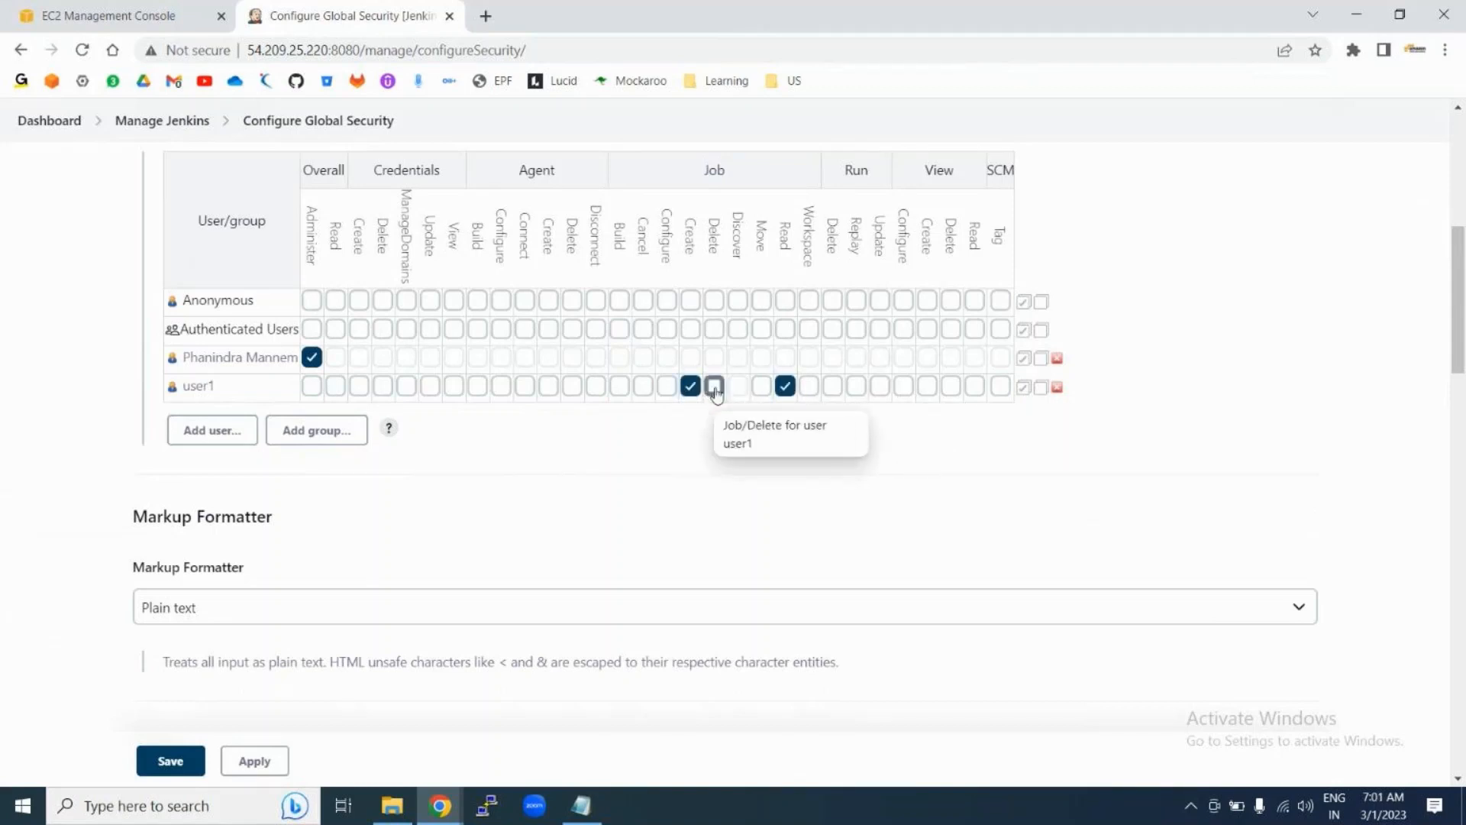
click(715, 387)
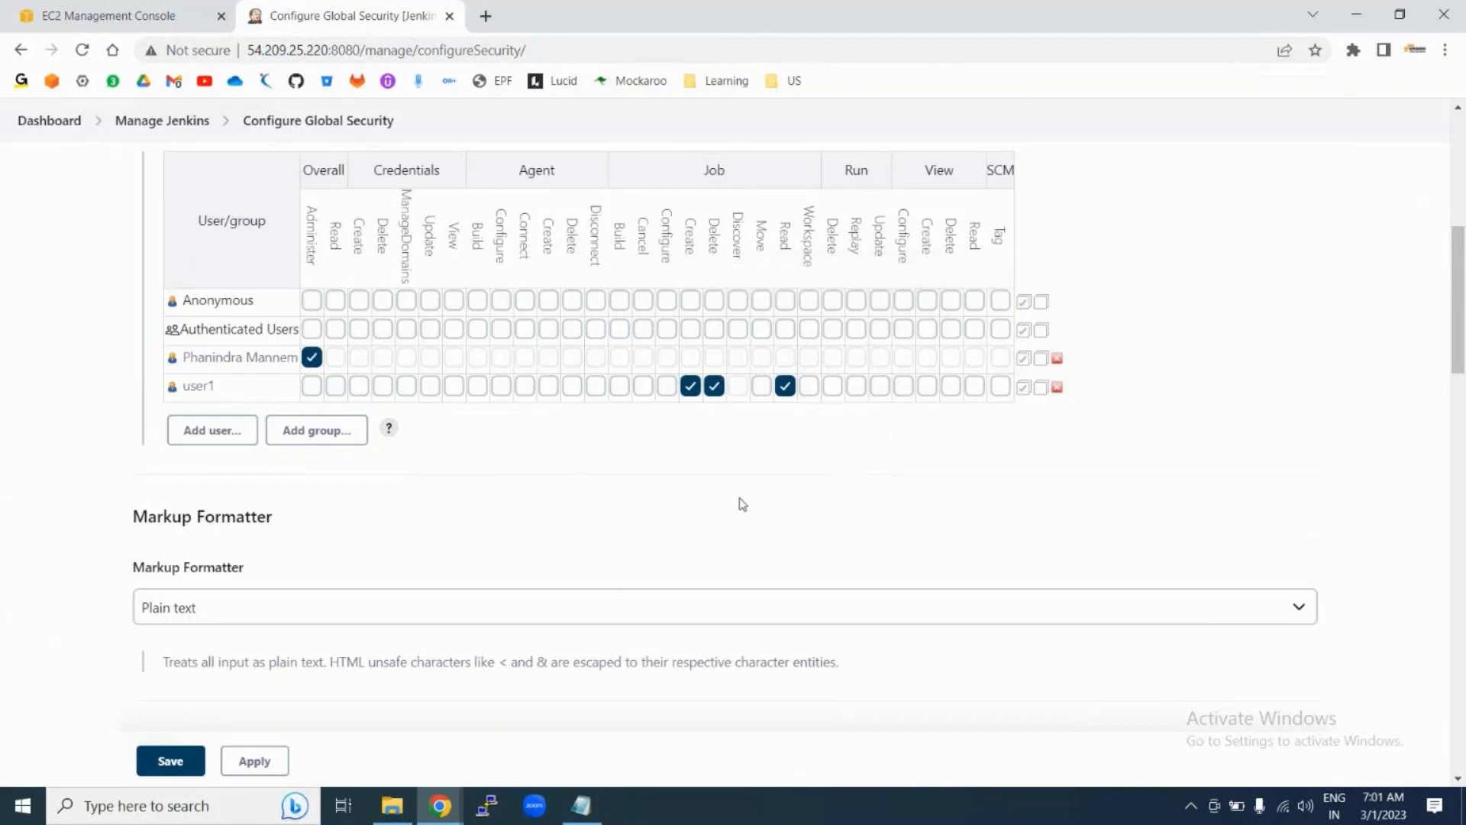
click(203, 430)
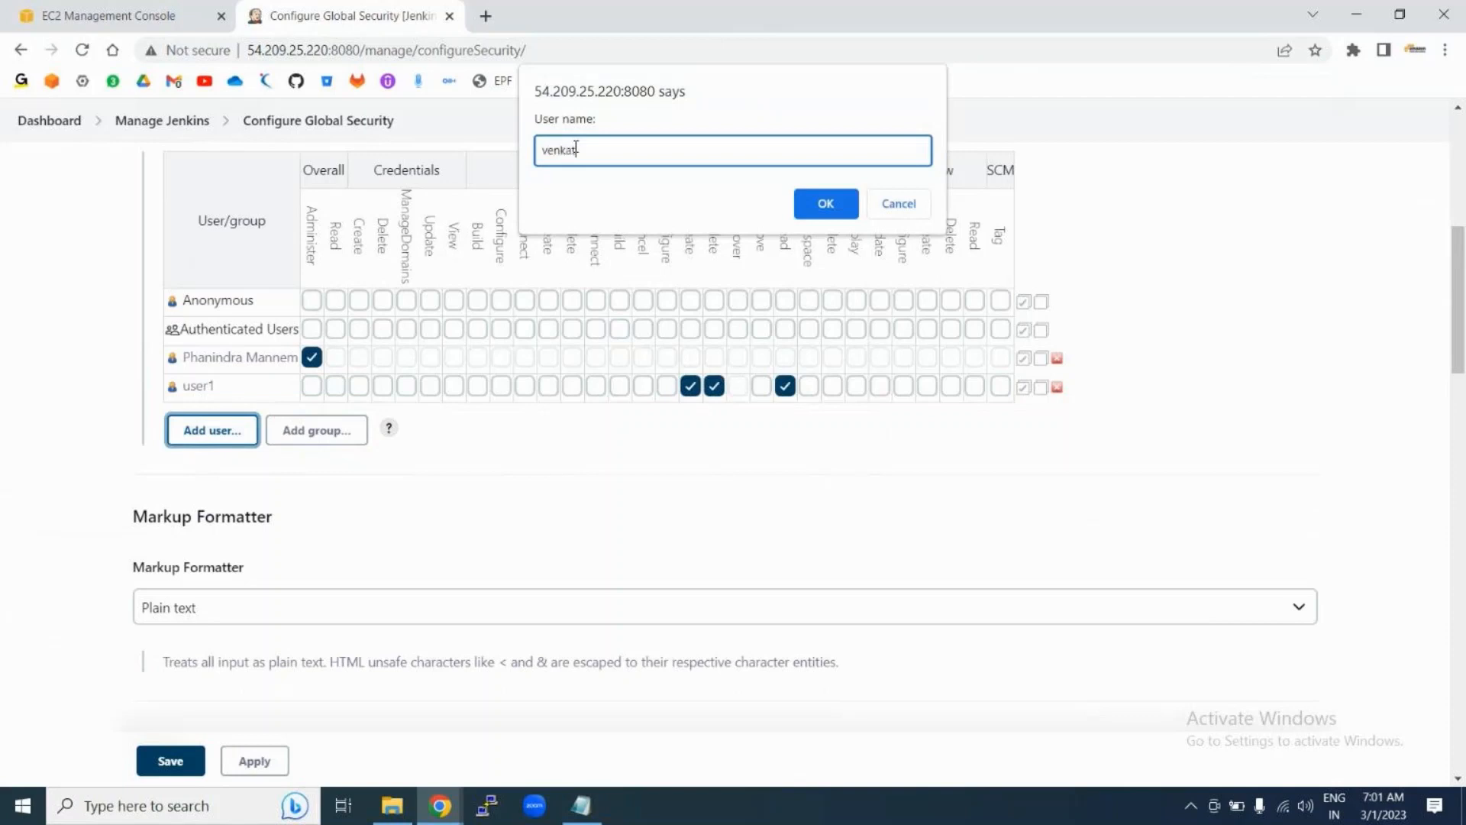
Step: Add the new account with Overall Read, Job Create and Job Read, and give user1 Job Configure
click(825, 203)
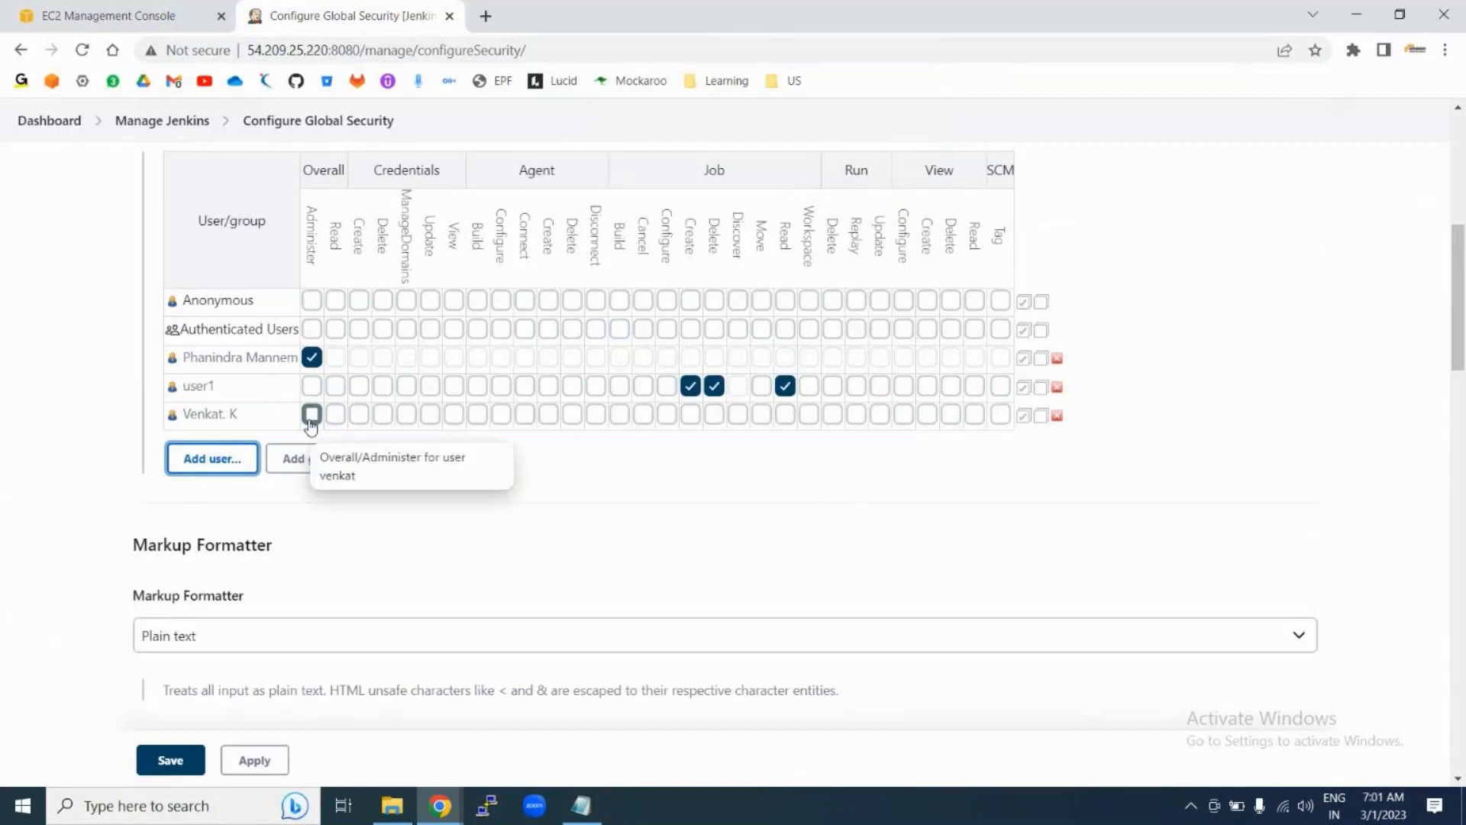
click(333, 417)
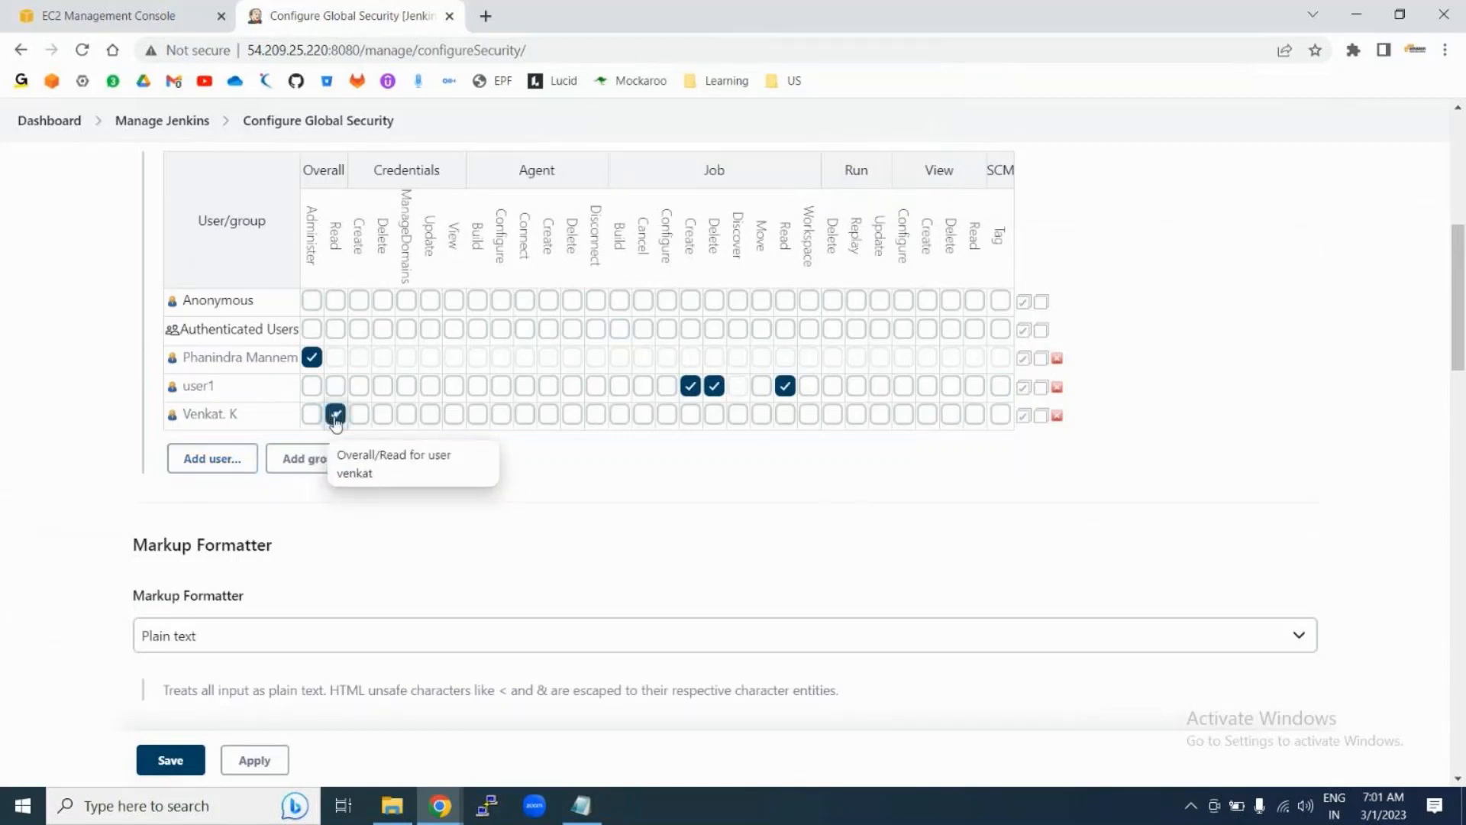
click(691, 418)
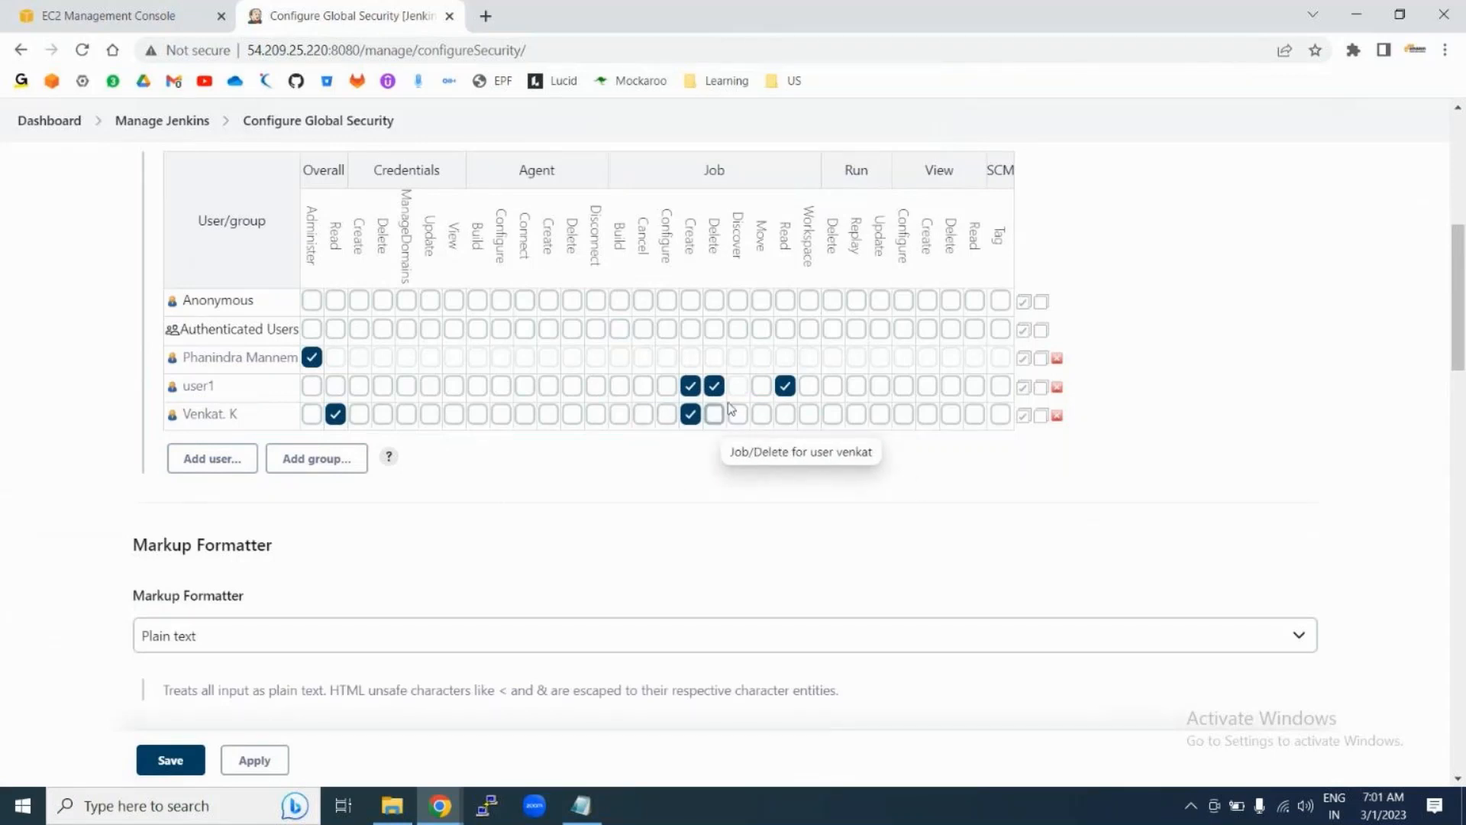
click(785, 415)
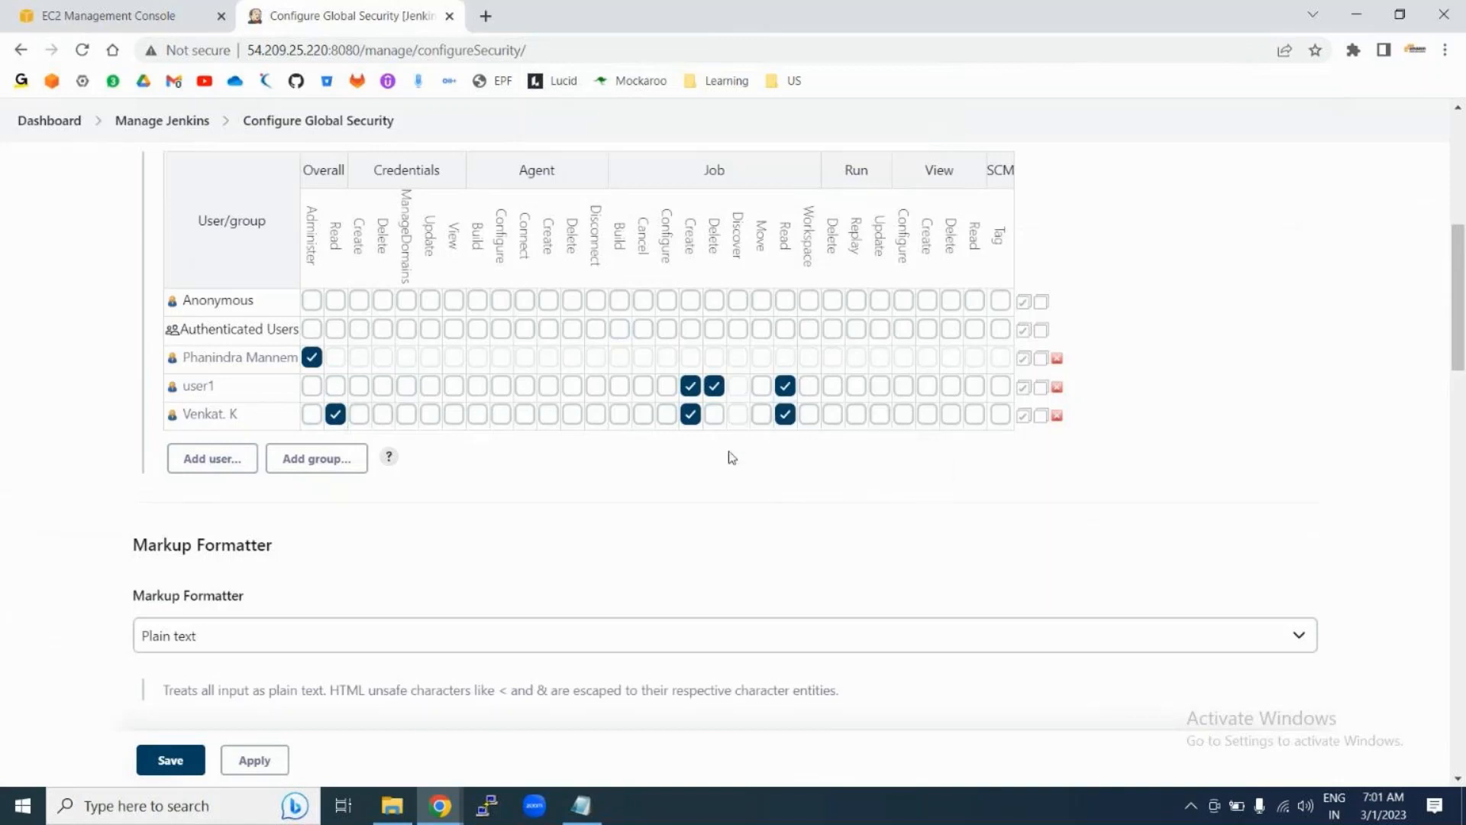
click(667, 386)
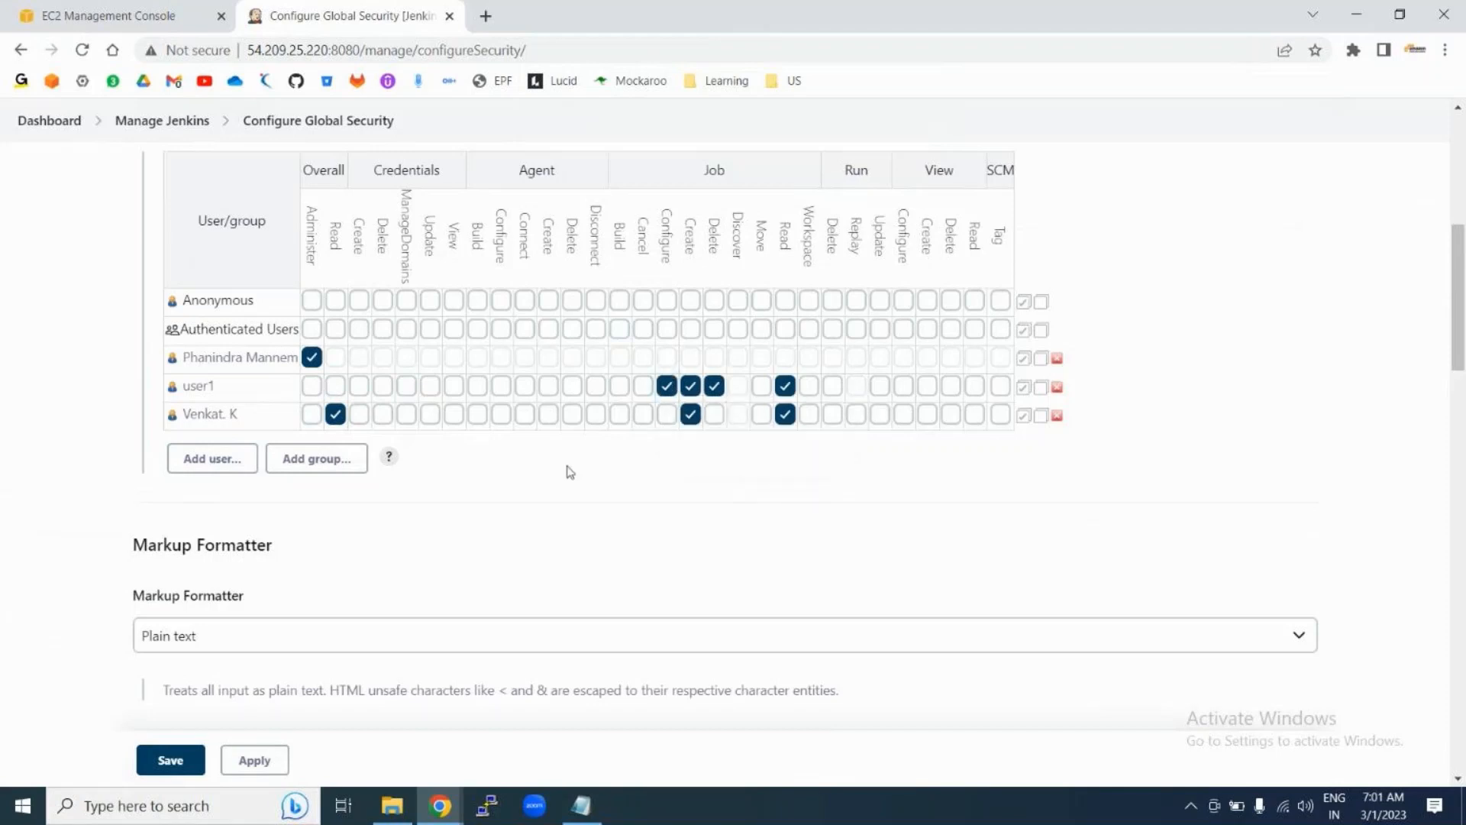
Step: Save the permission matrix and return to the Manage Jenkins page
click(187, 762)
click(252, 760)
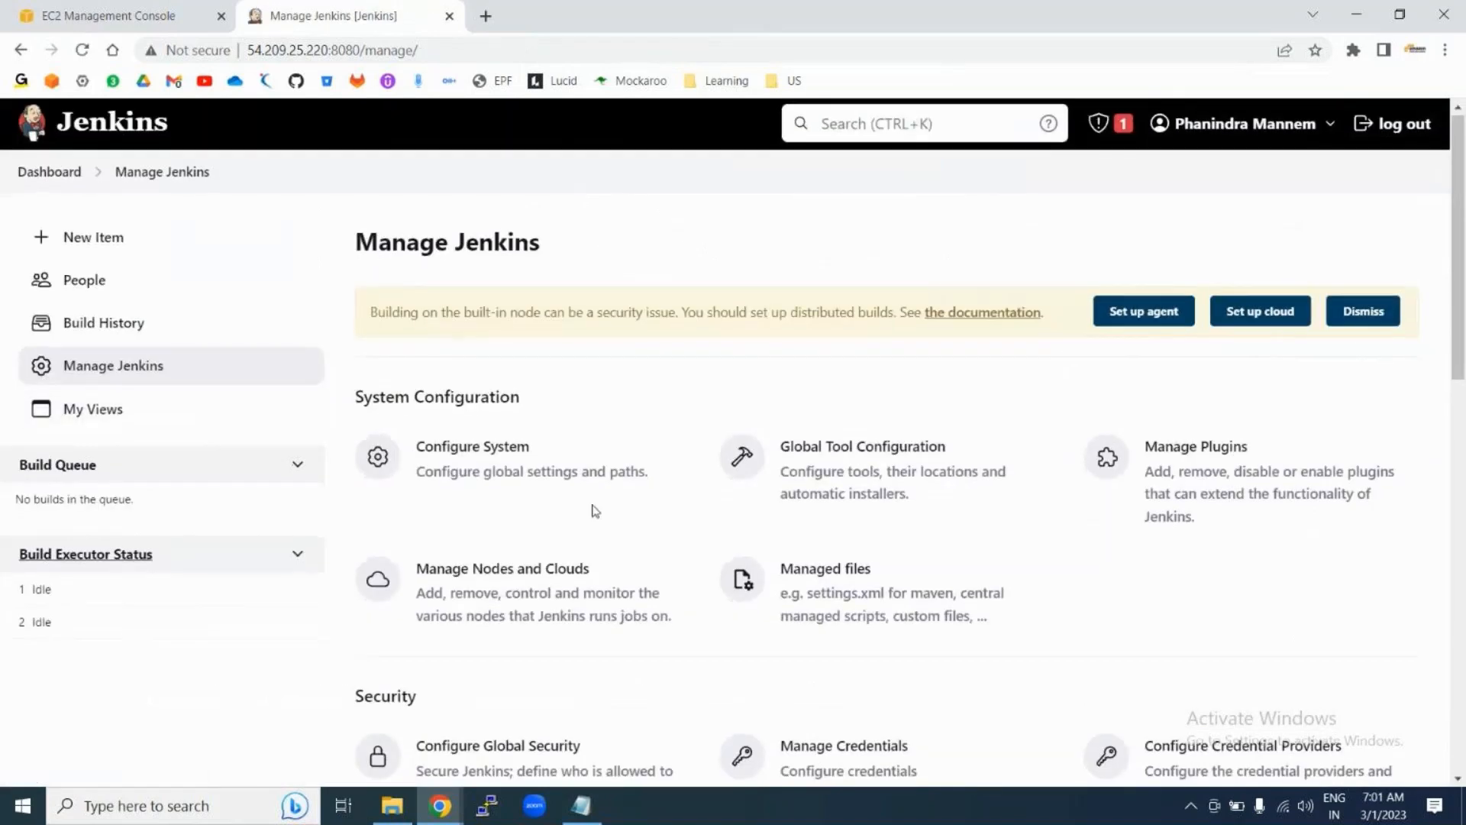
scroll(596, 511, down, 3)
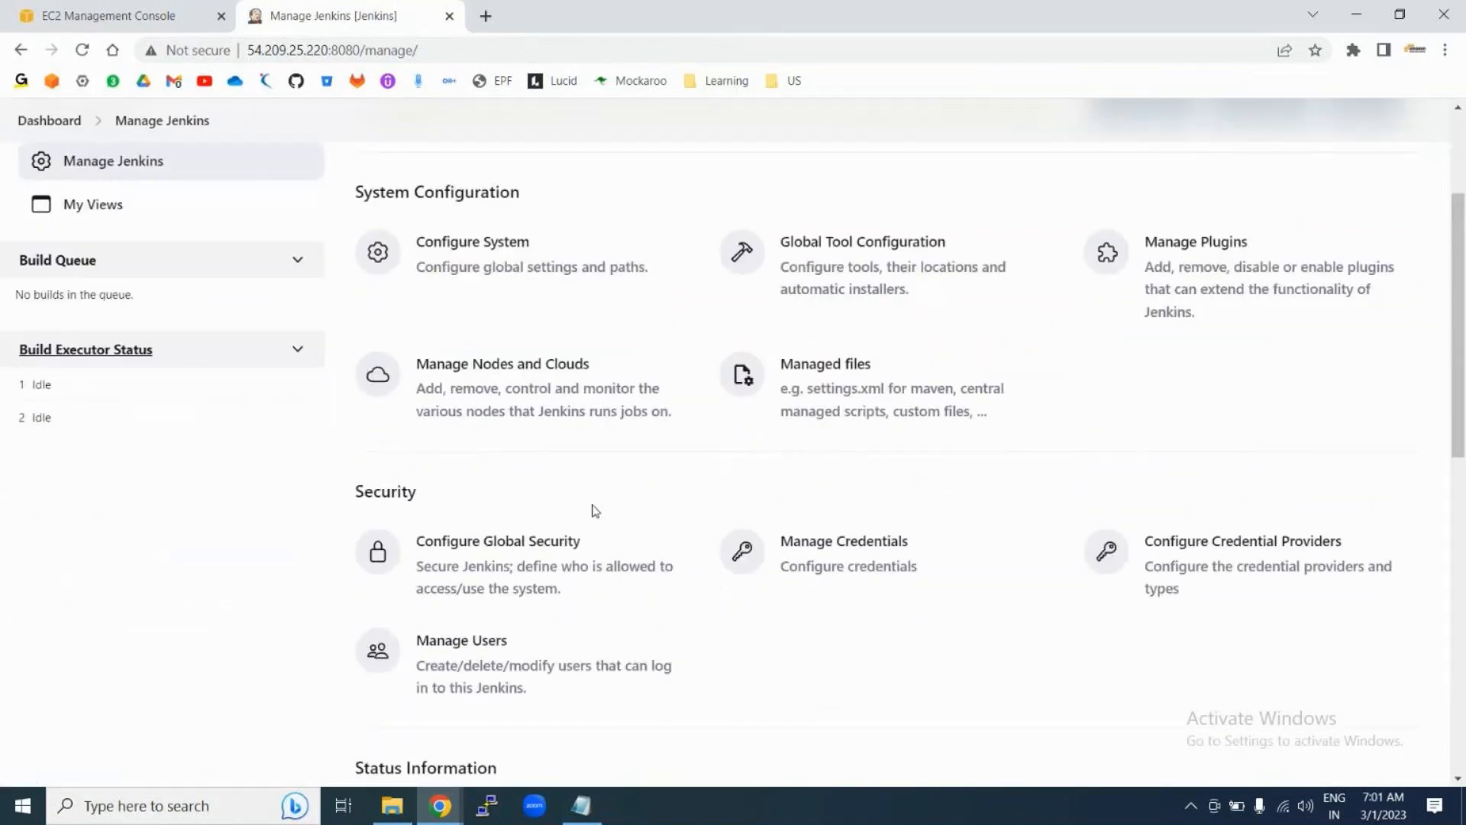
scroll(596, 511, up, 3)
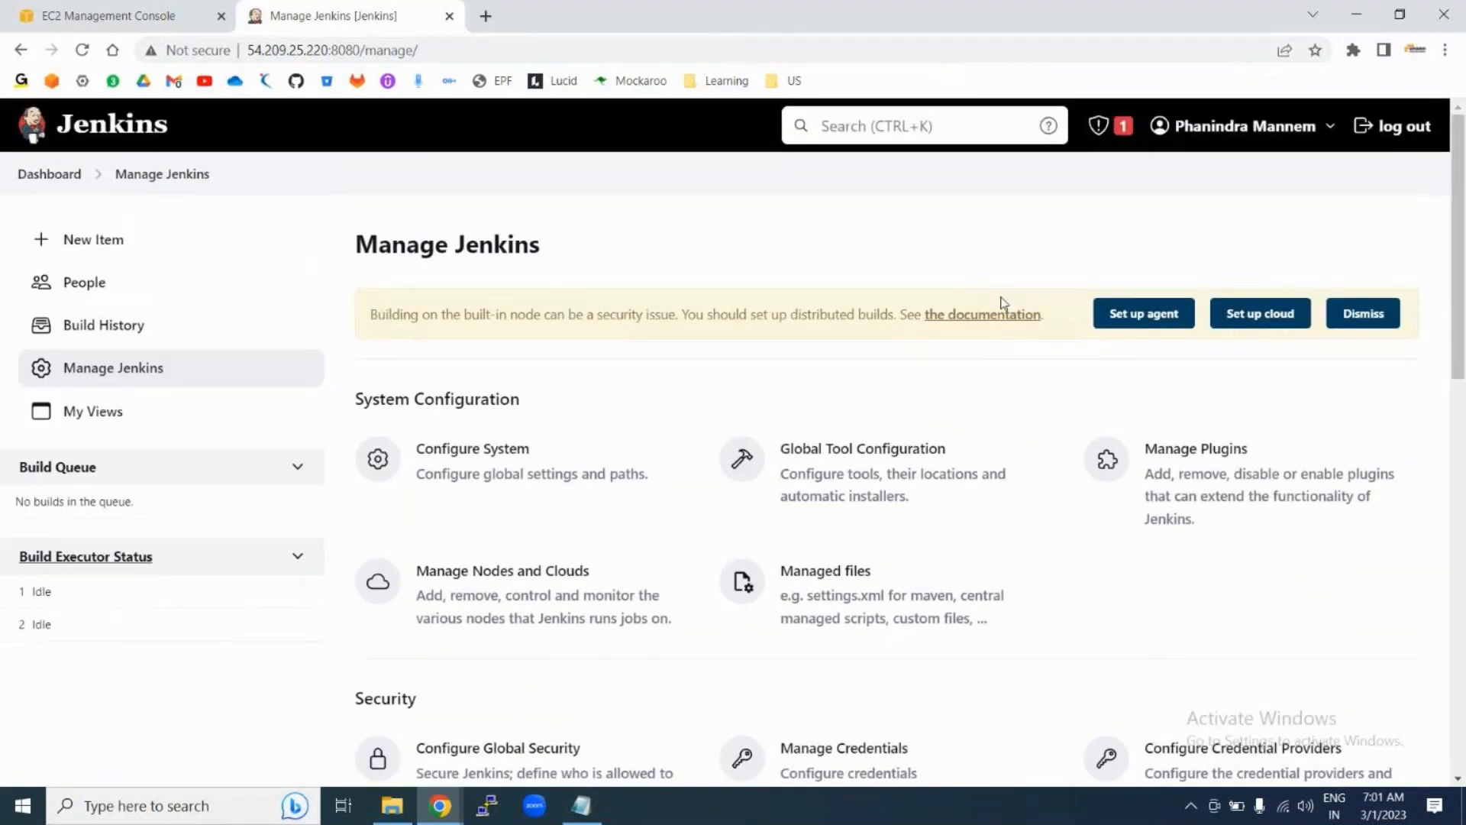
Step: Log out and sign in as user1 with its password, which hits Access Denied
click(1382, 134)
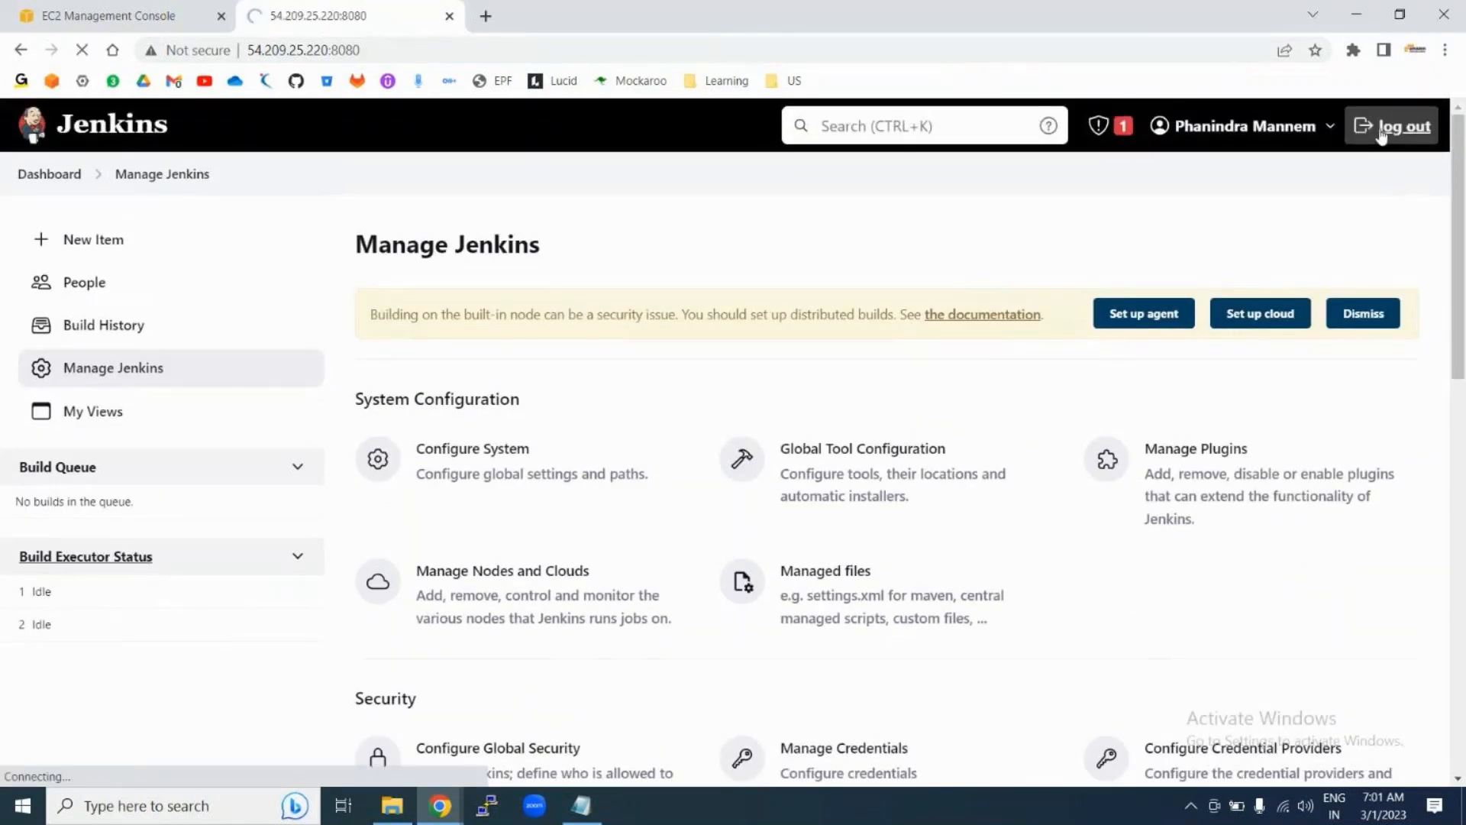
click(645, 451)
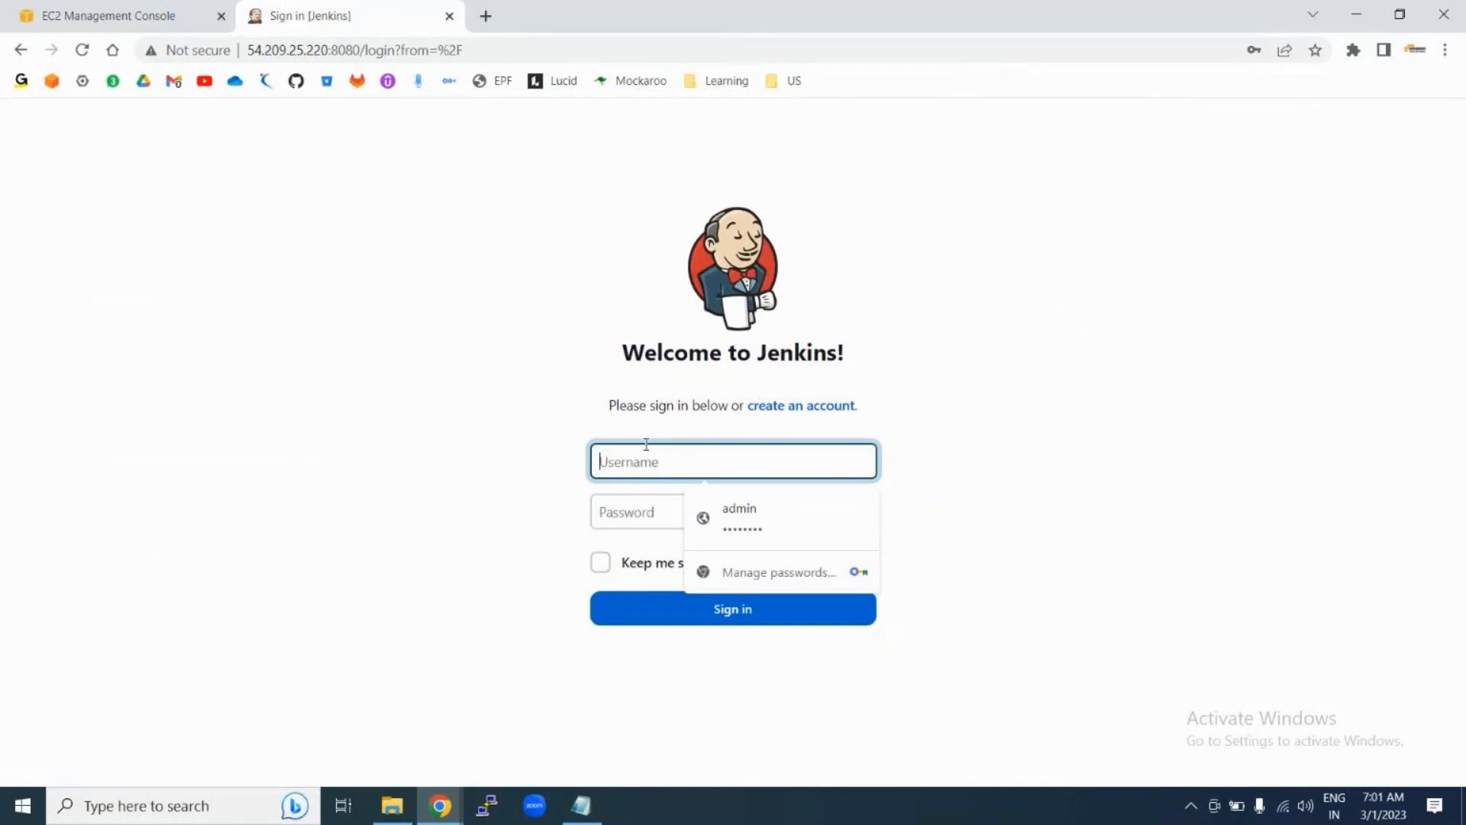
text(user)
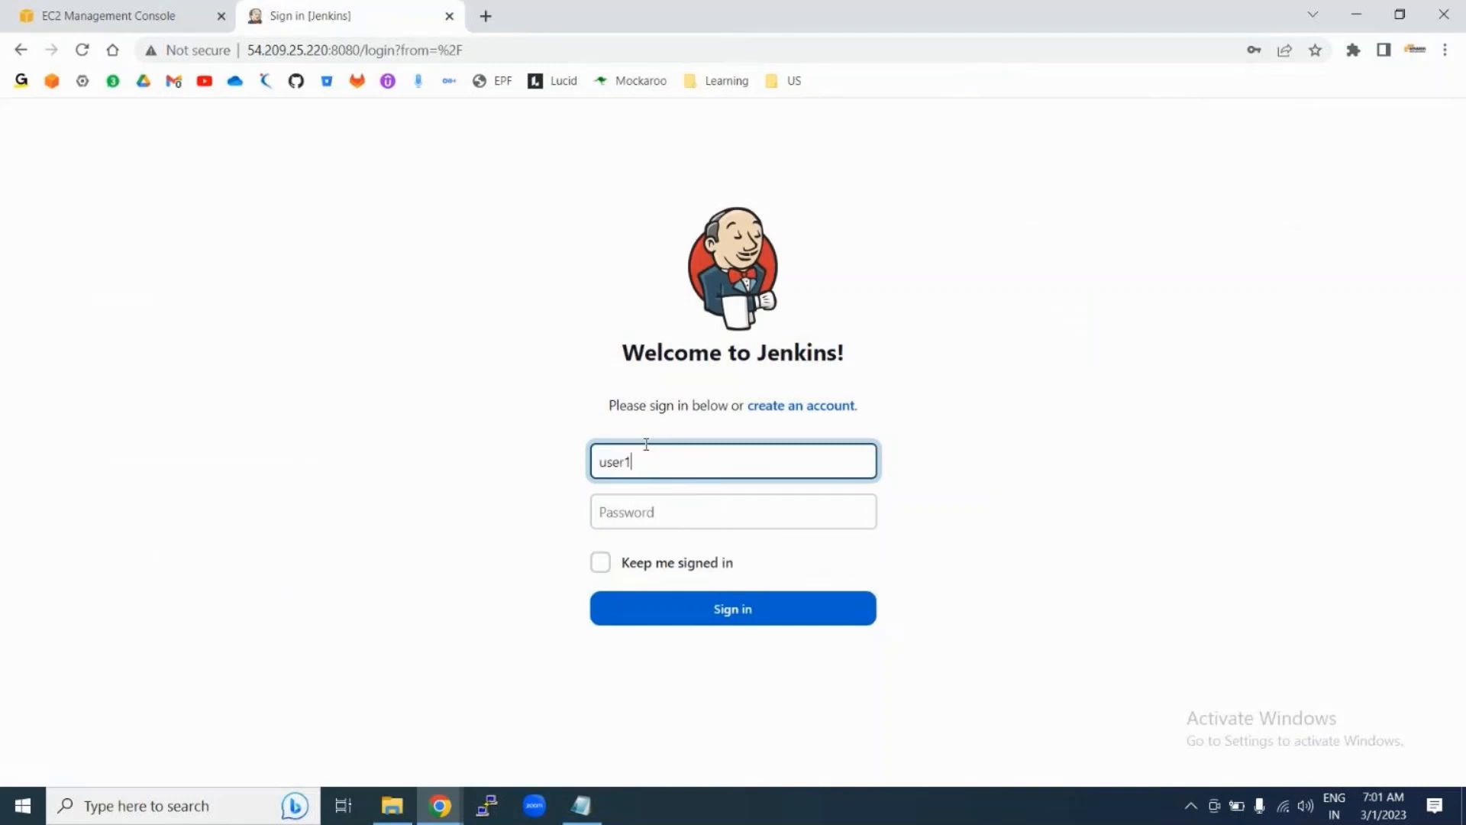
text(1)
click(652, 513)
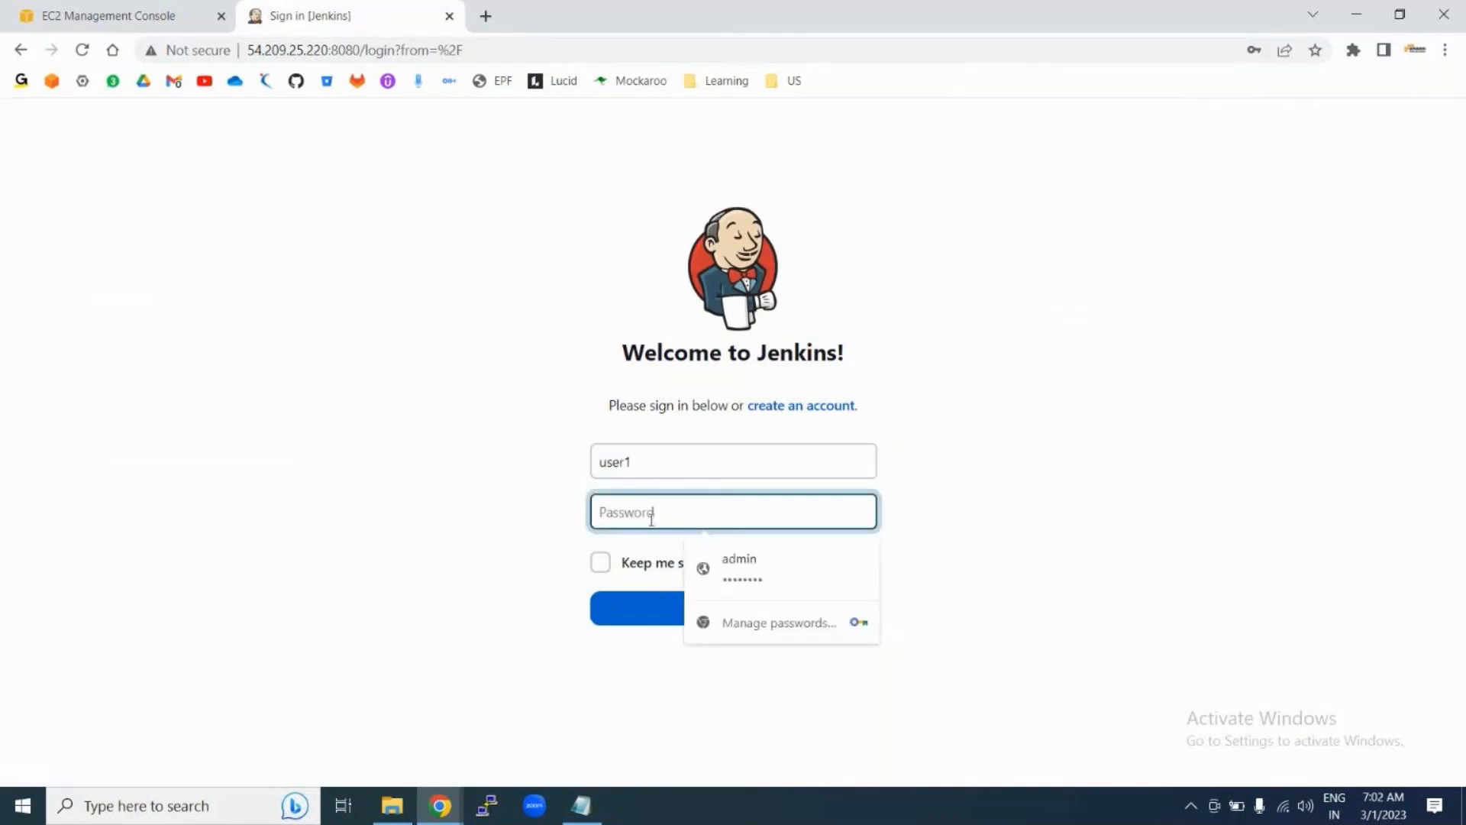
text(us)
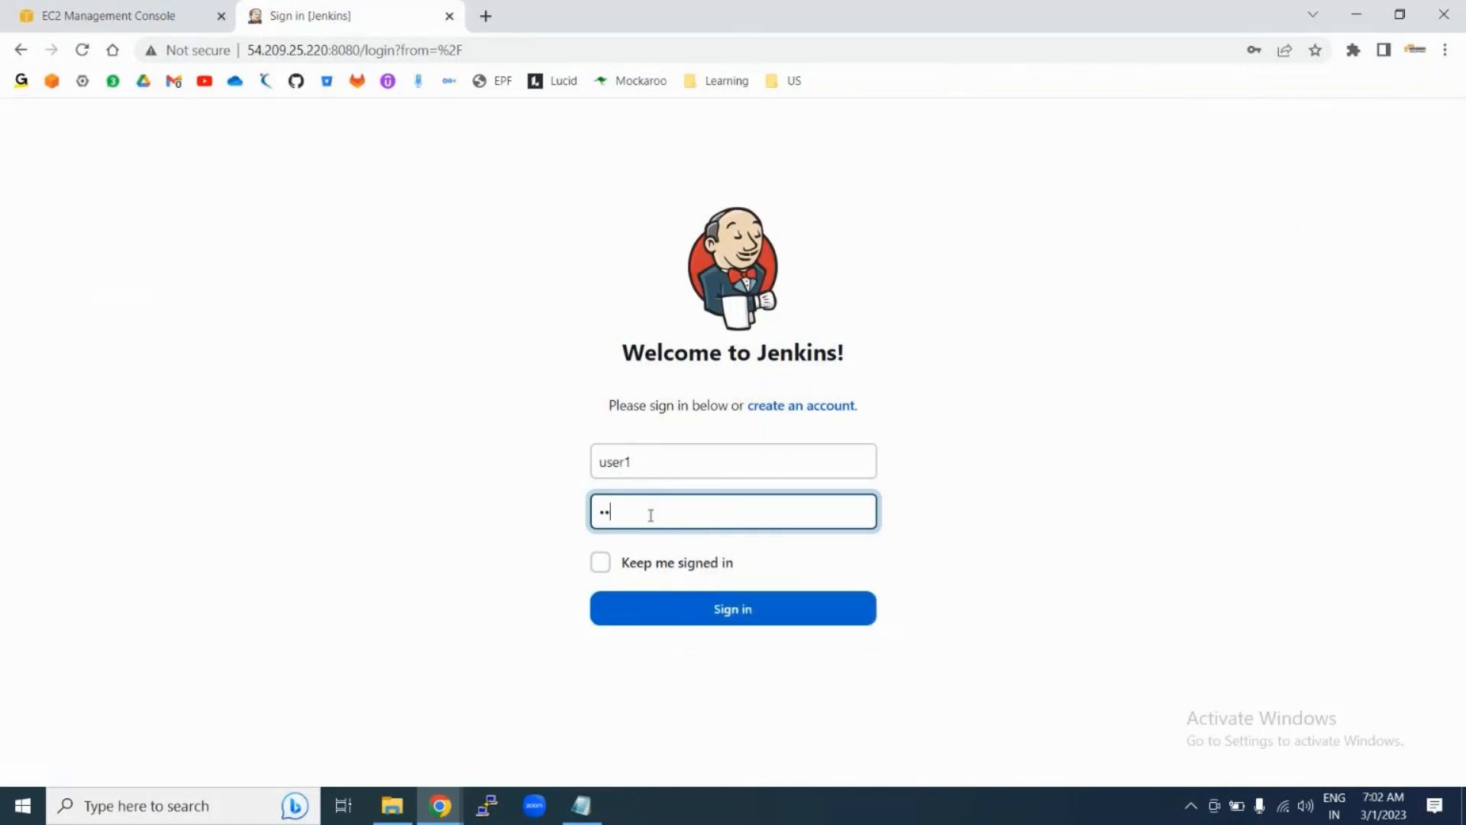
text(er1234)
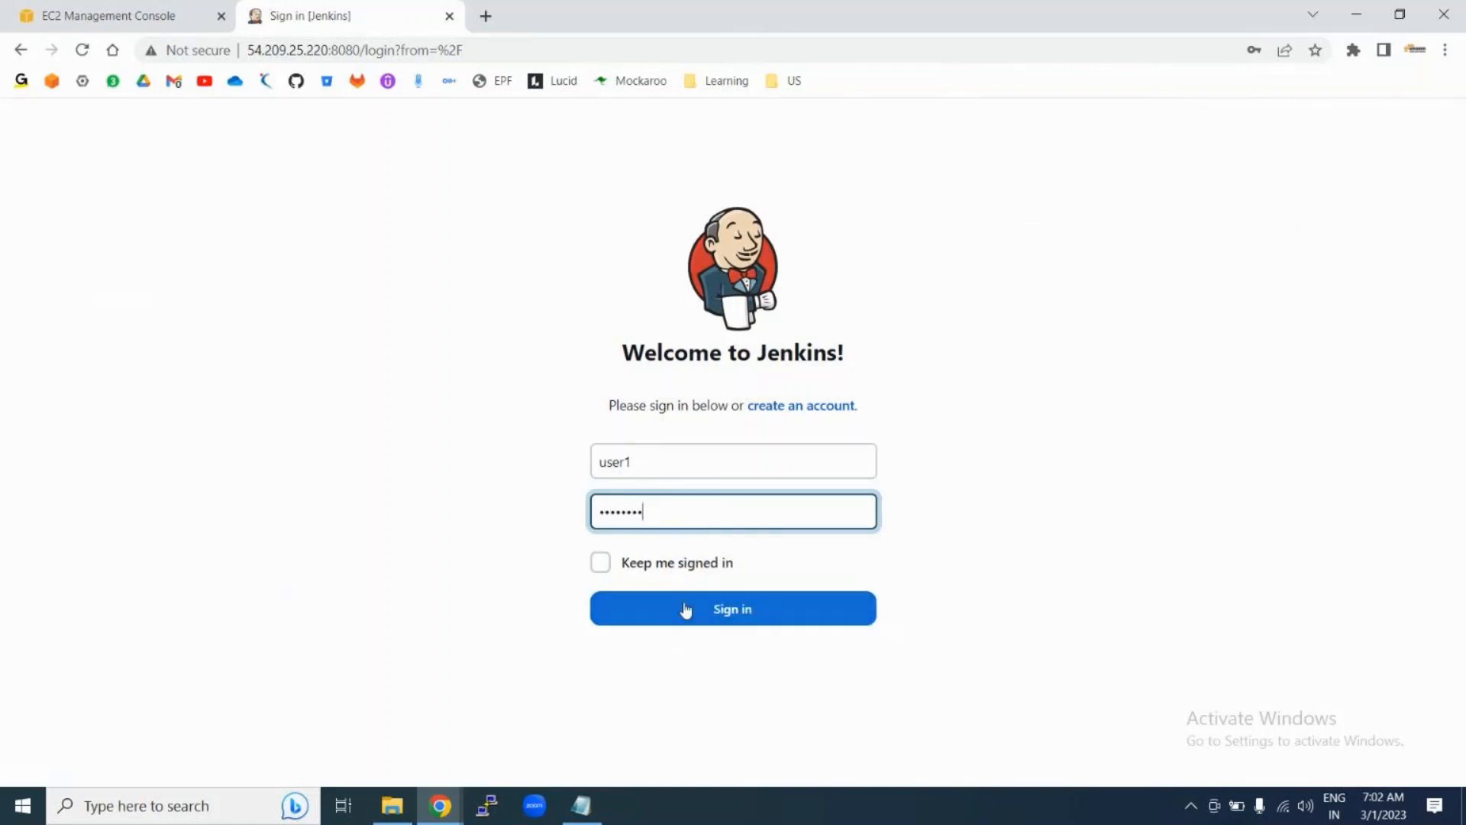
click(601, 562)
click(673, 616)
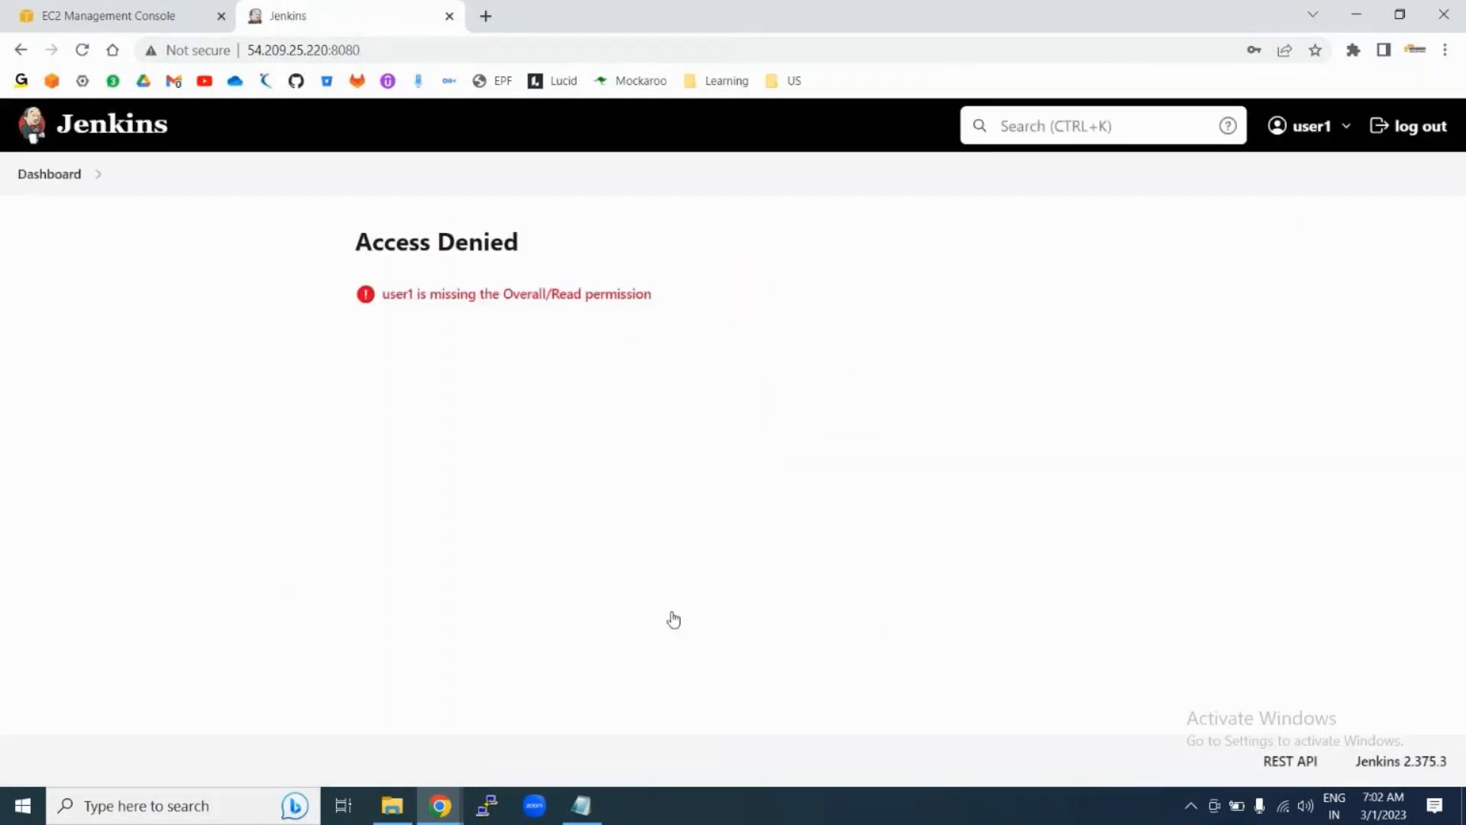
click(32, 183)
Step: Log out of user1 and sign back in with the saved administrator login
click(1405, 127)
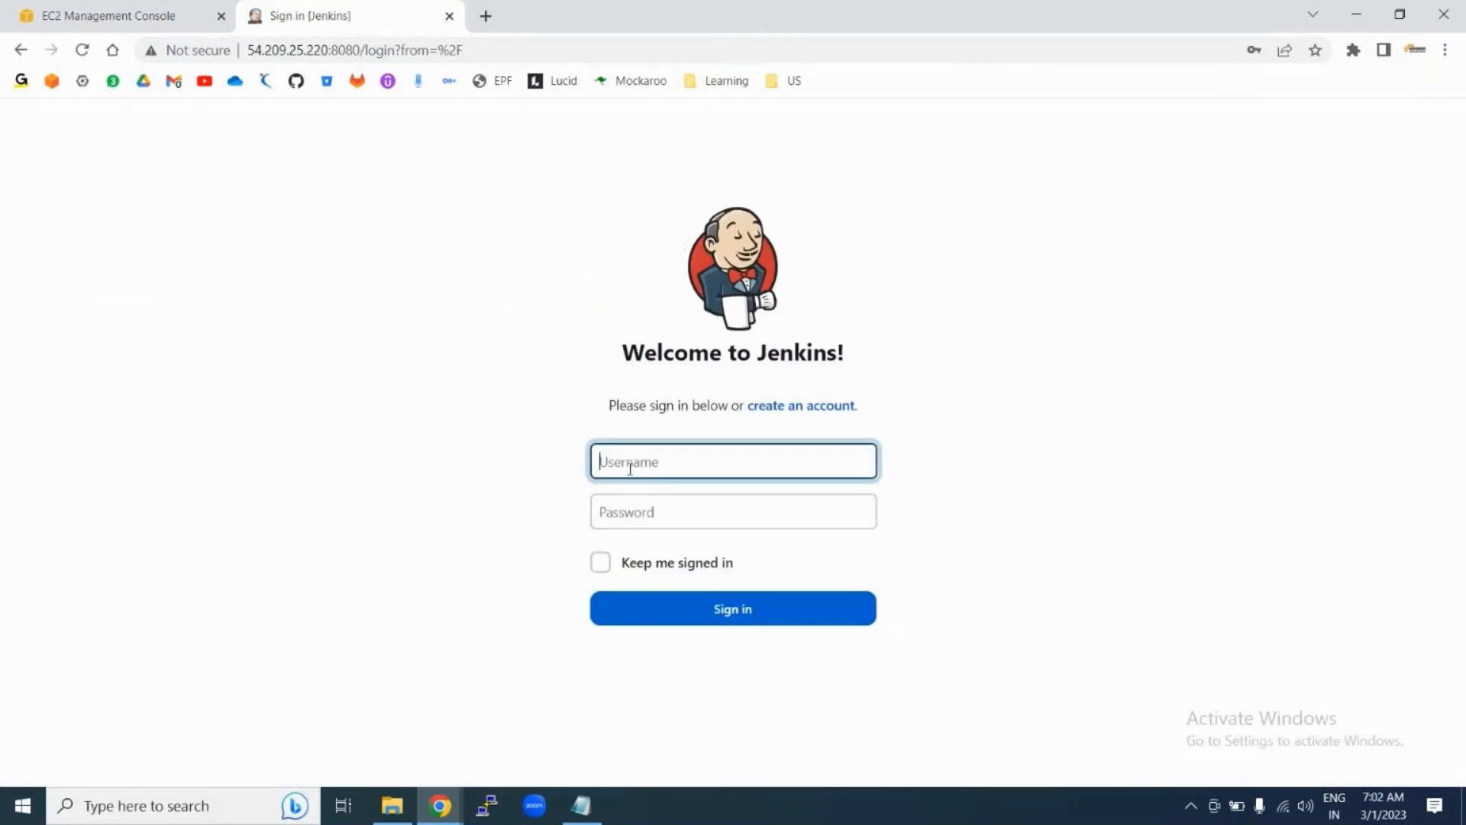
click(630, 468)
click(672, 508)
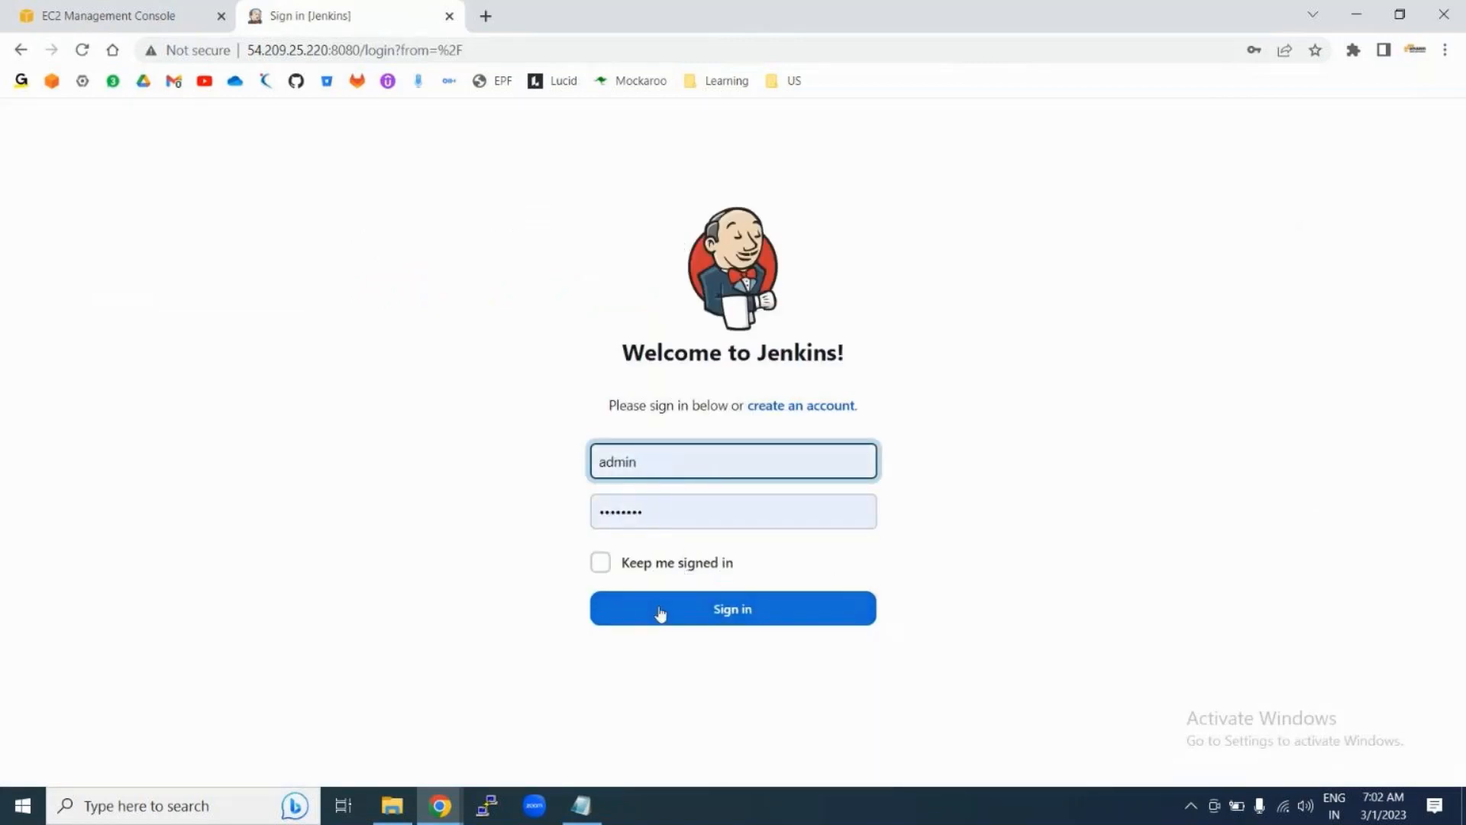
click(660, 614)
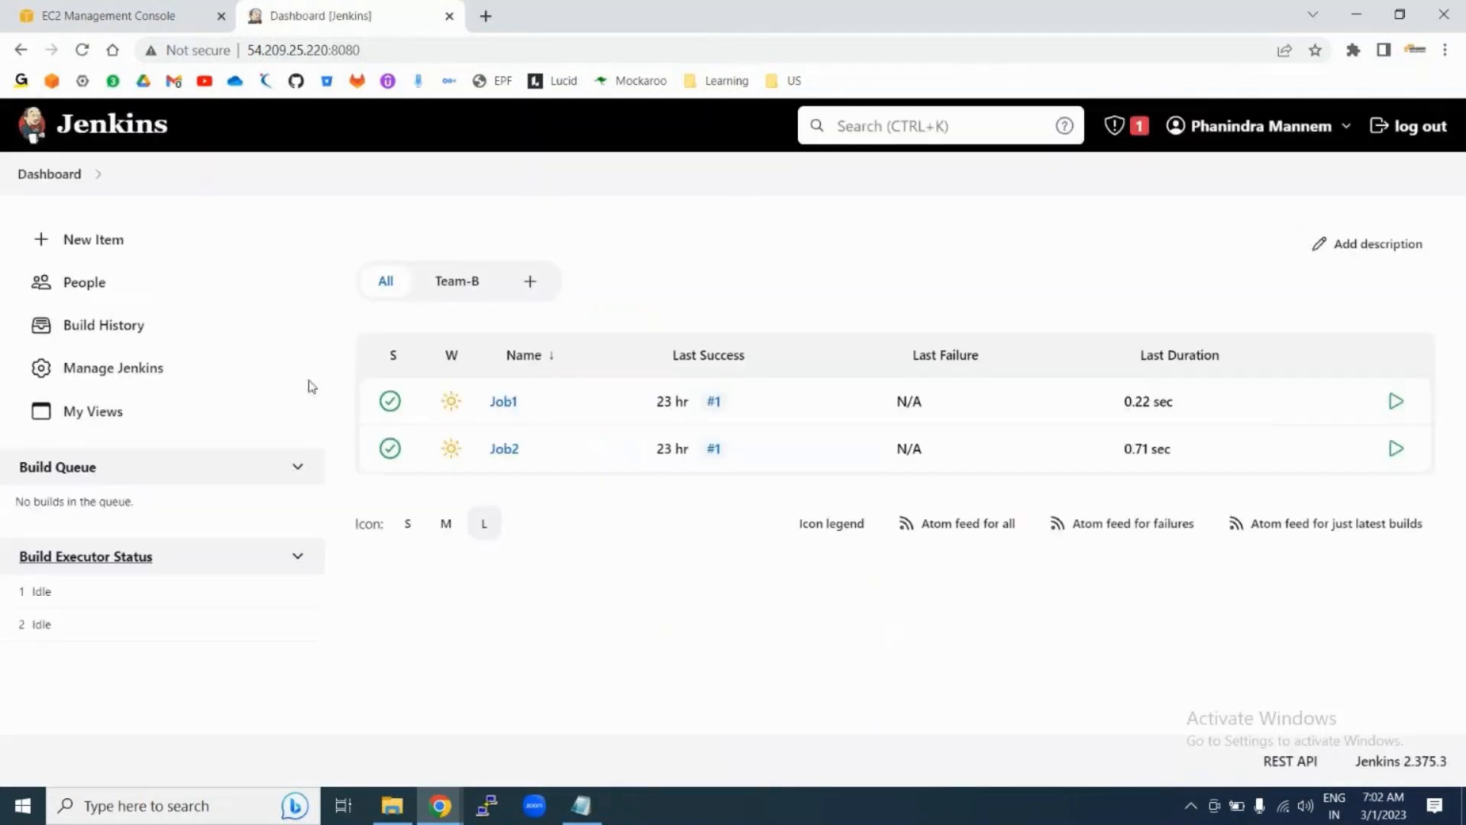
Step: Grant user1 Overall Read in Configure Global Security, then apply and save
click(90, 374)
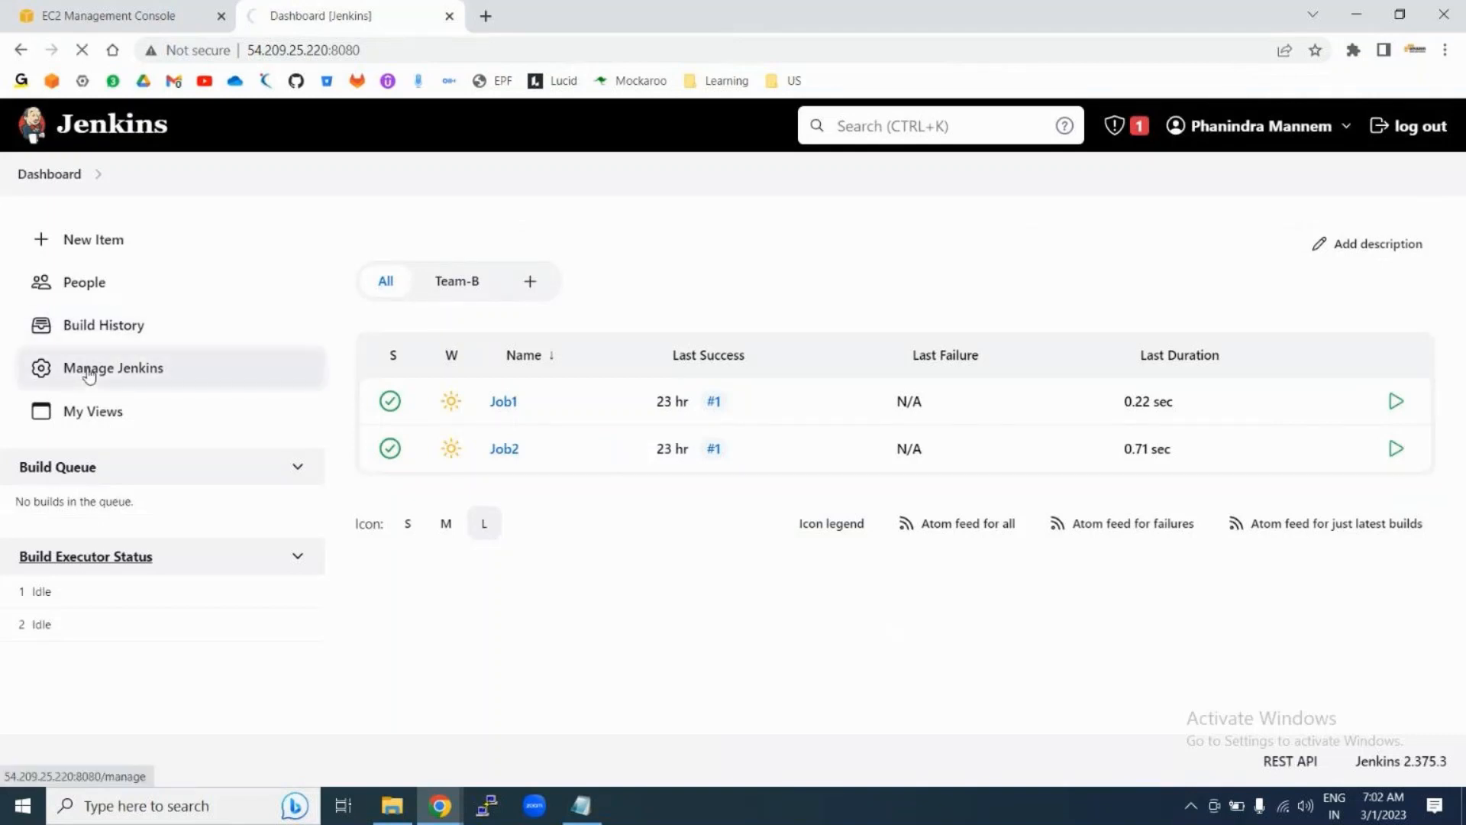
scroll(566, 550, down, 4)
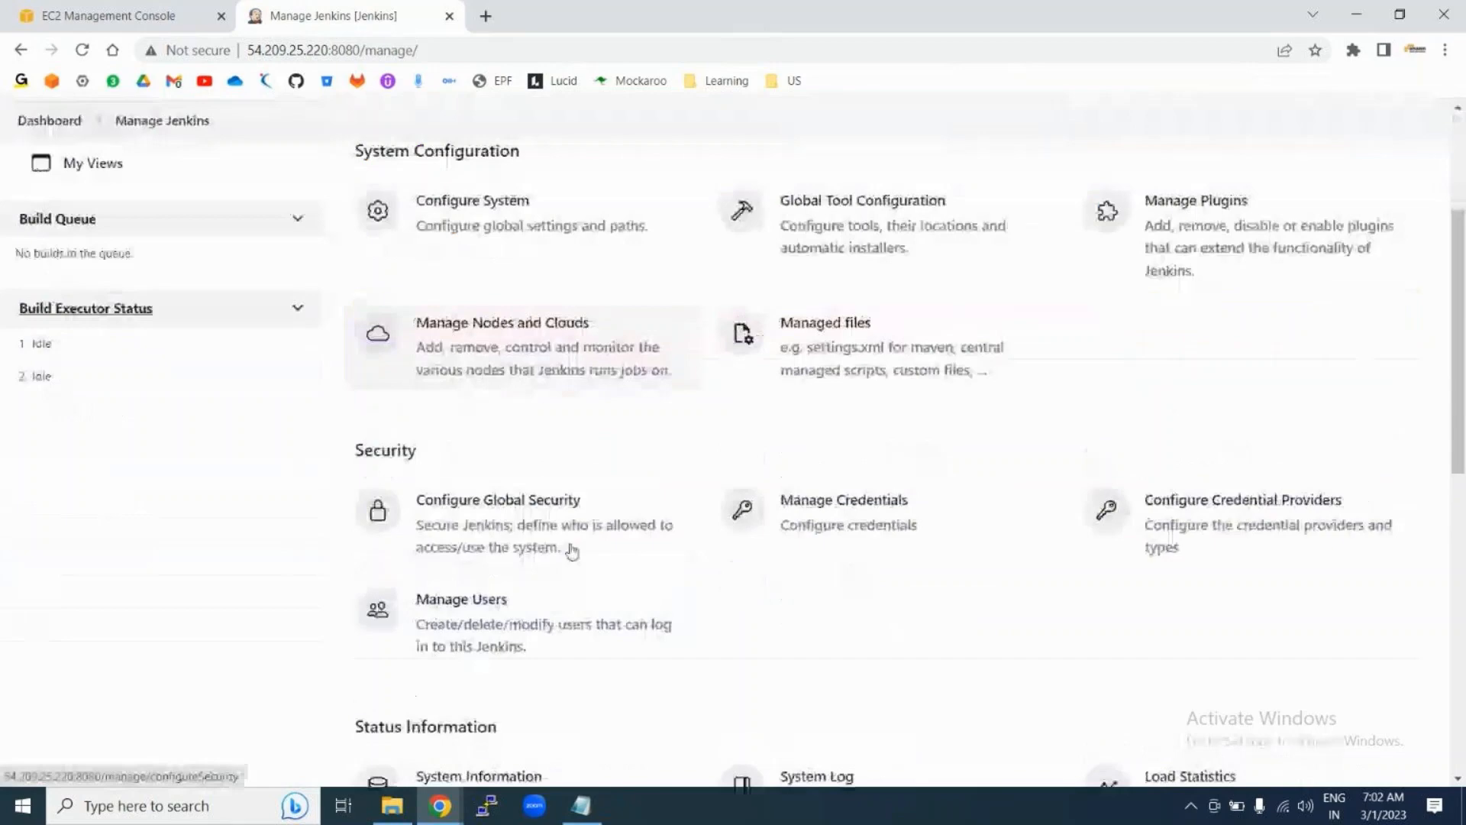
click(477, 522)
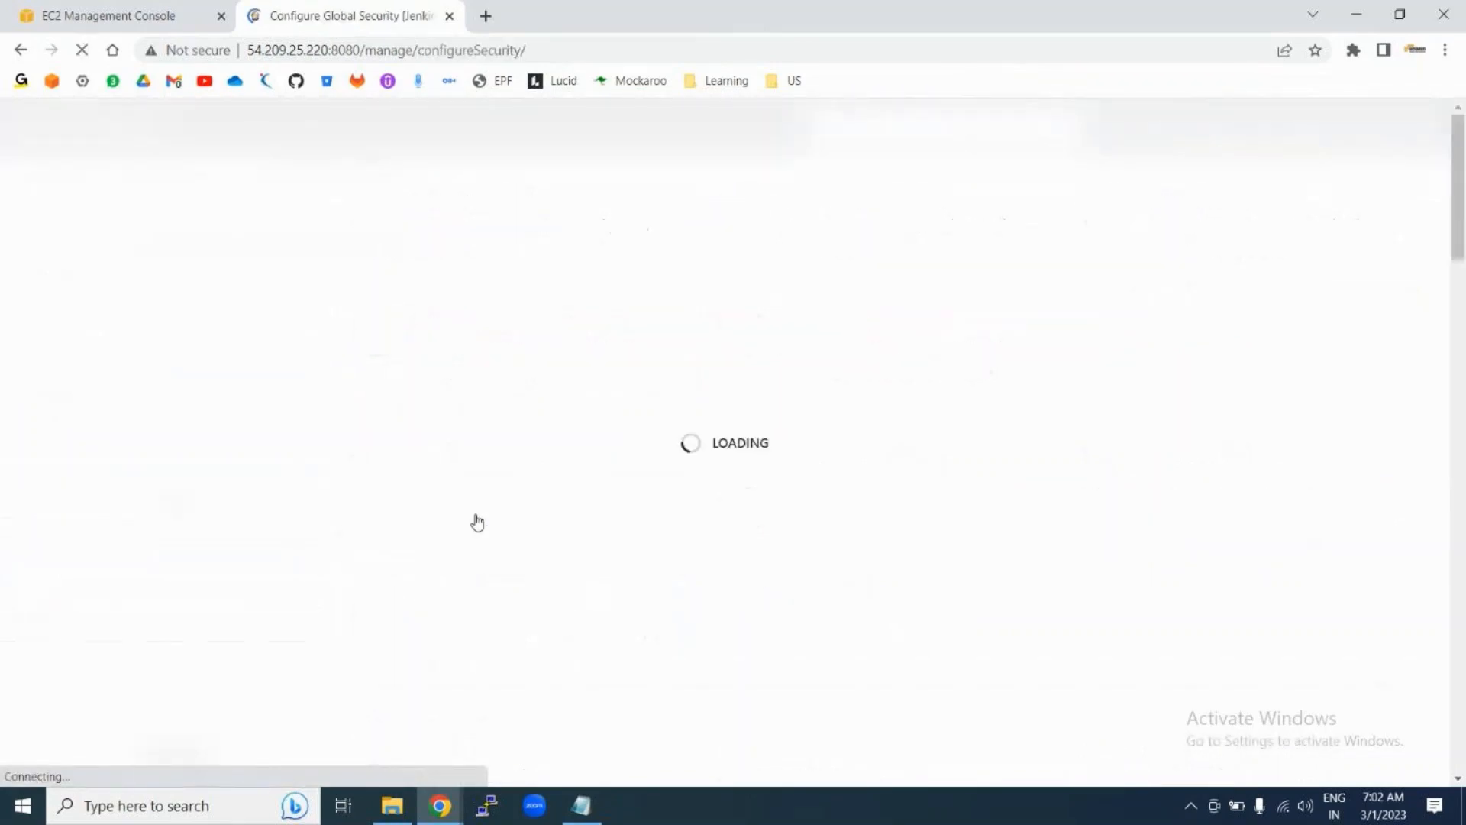
scroll(476, 523, down, 4)
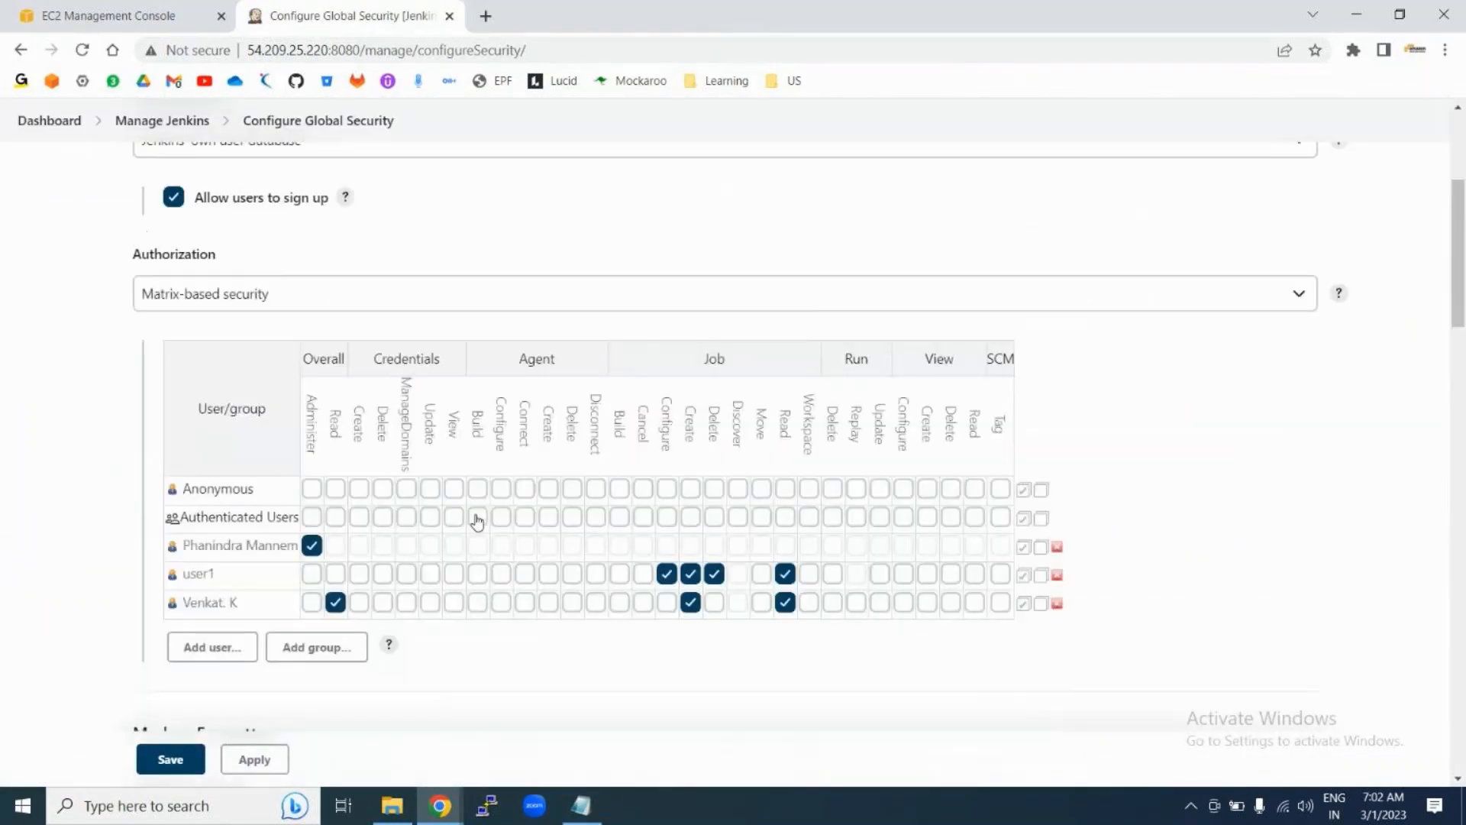
click(335, 603)
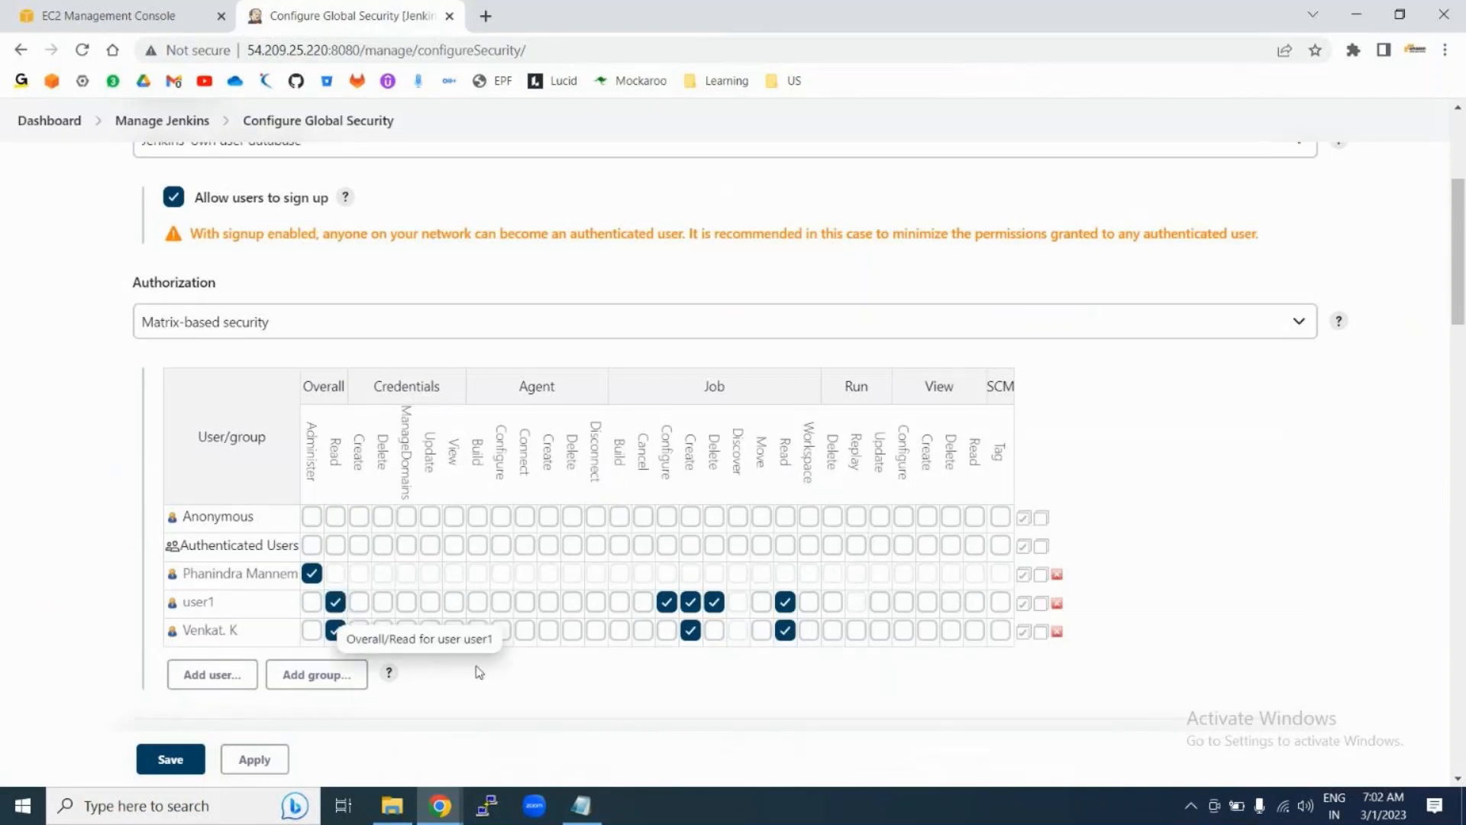
click(255, 760)
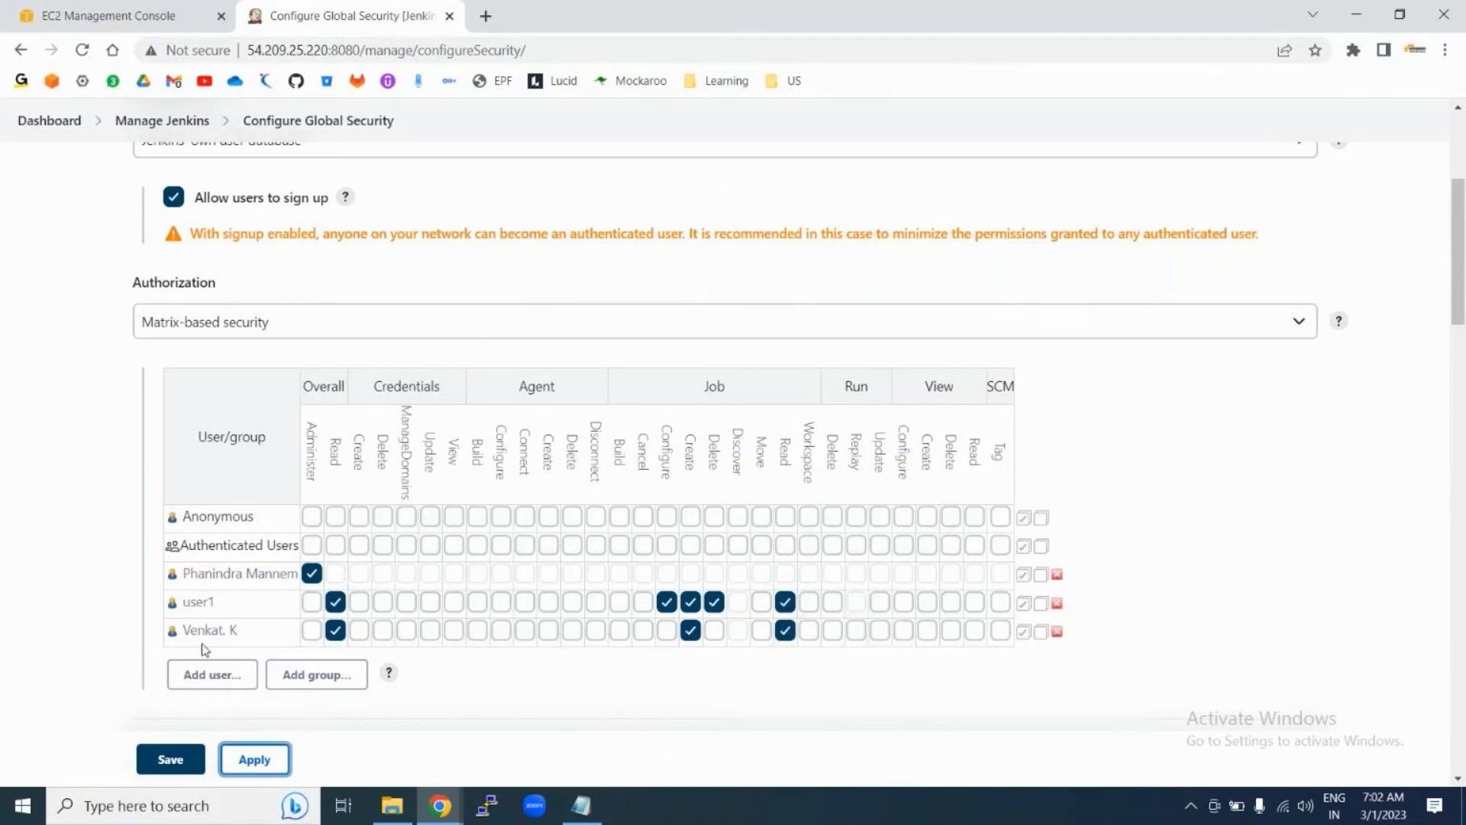
click(162, 761)
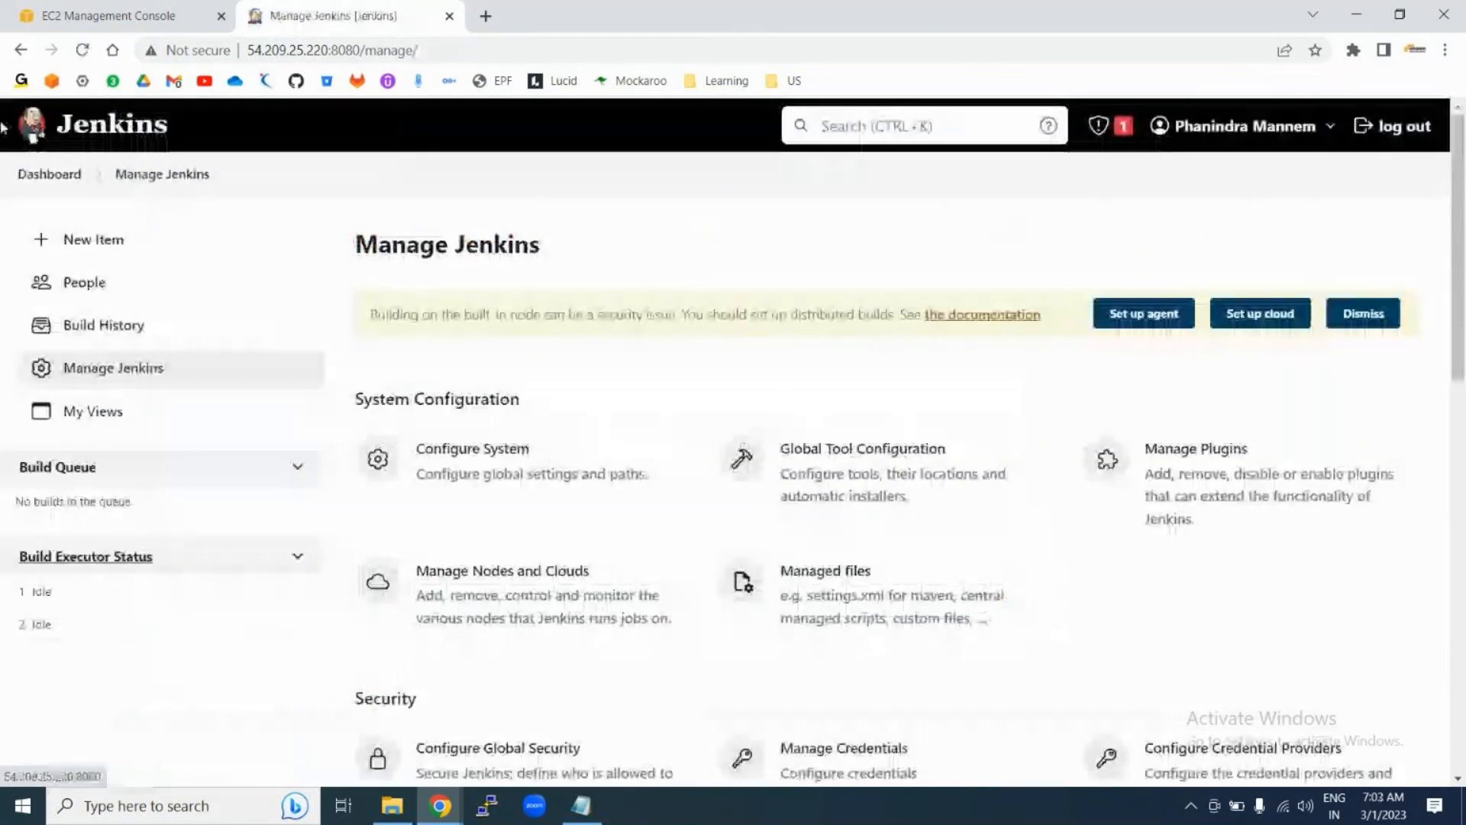
Step: Sign in as user1 with its password, dismiss Chrome's breach warning and decline saving the password
click(1405, 127)
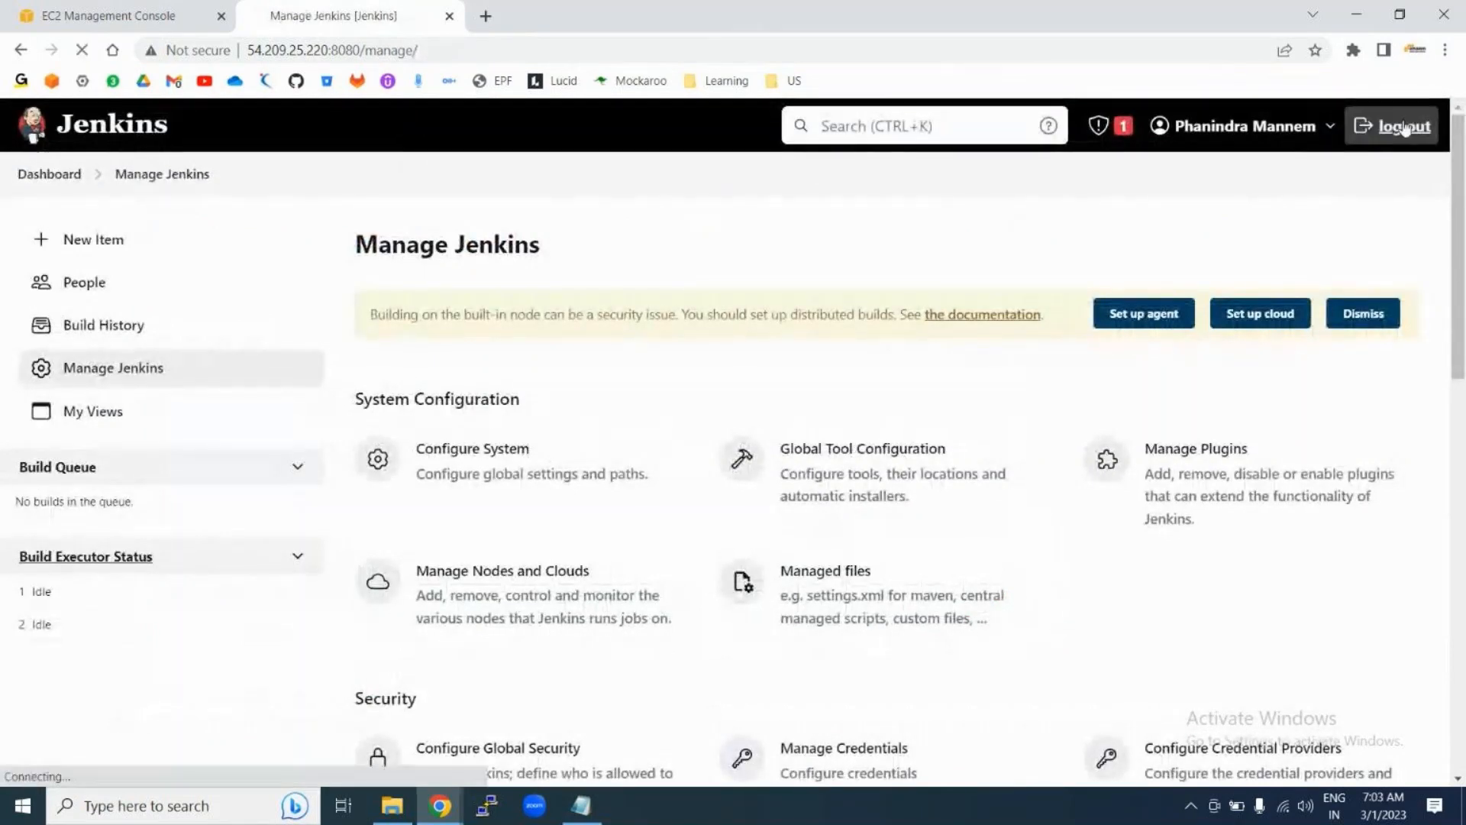
click(652, 468)
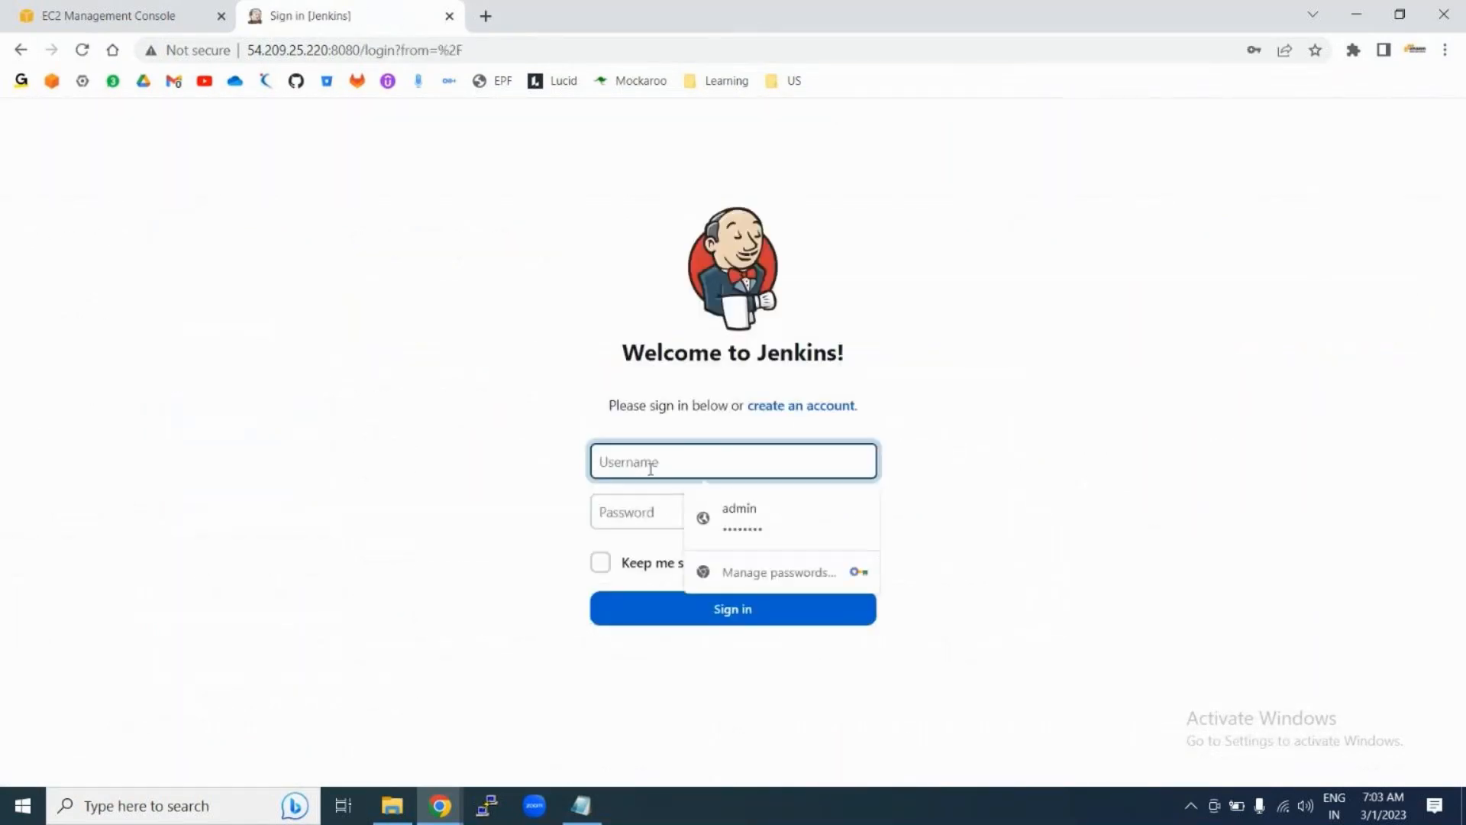
text(user1)
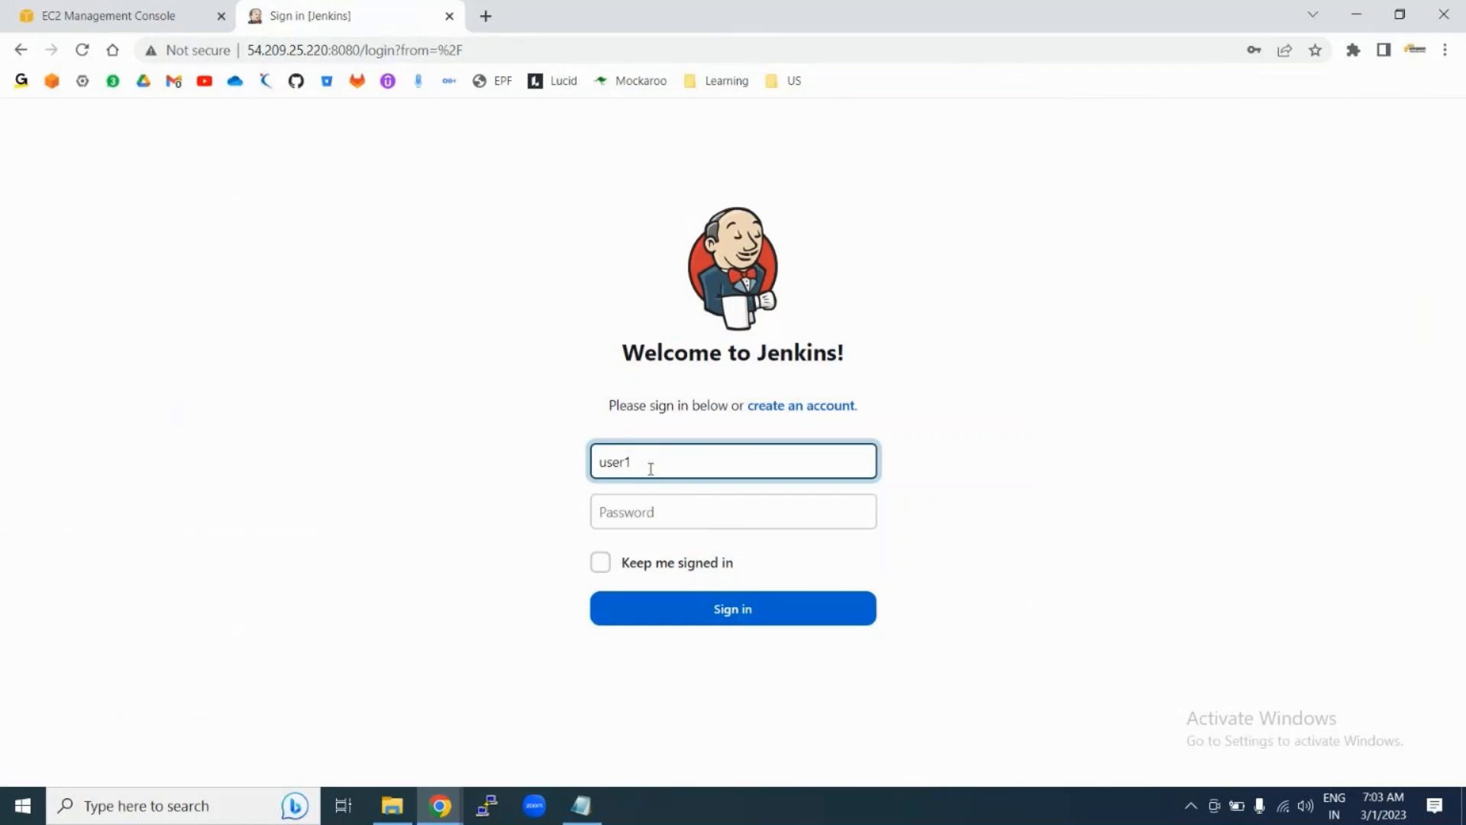
click(617, 510)
text(u)
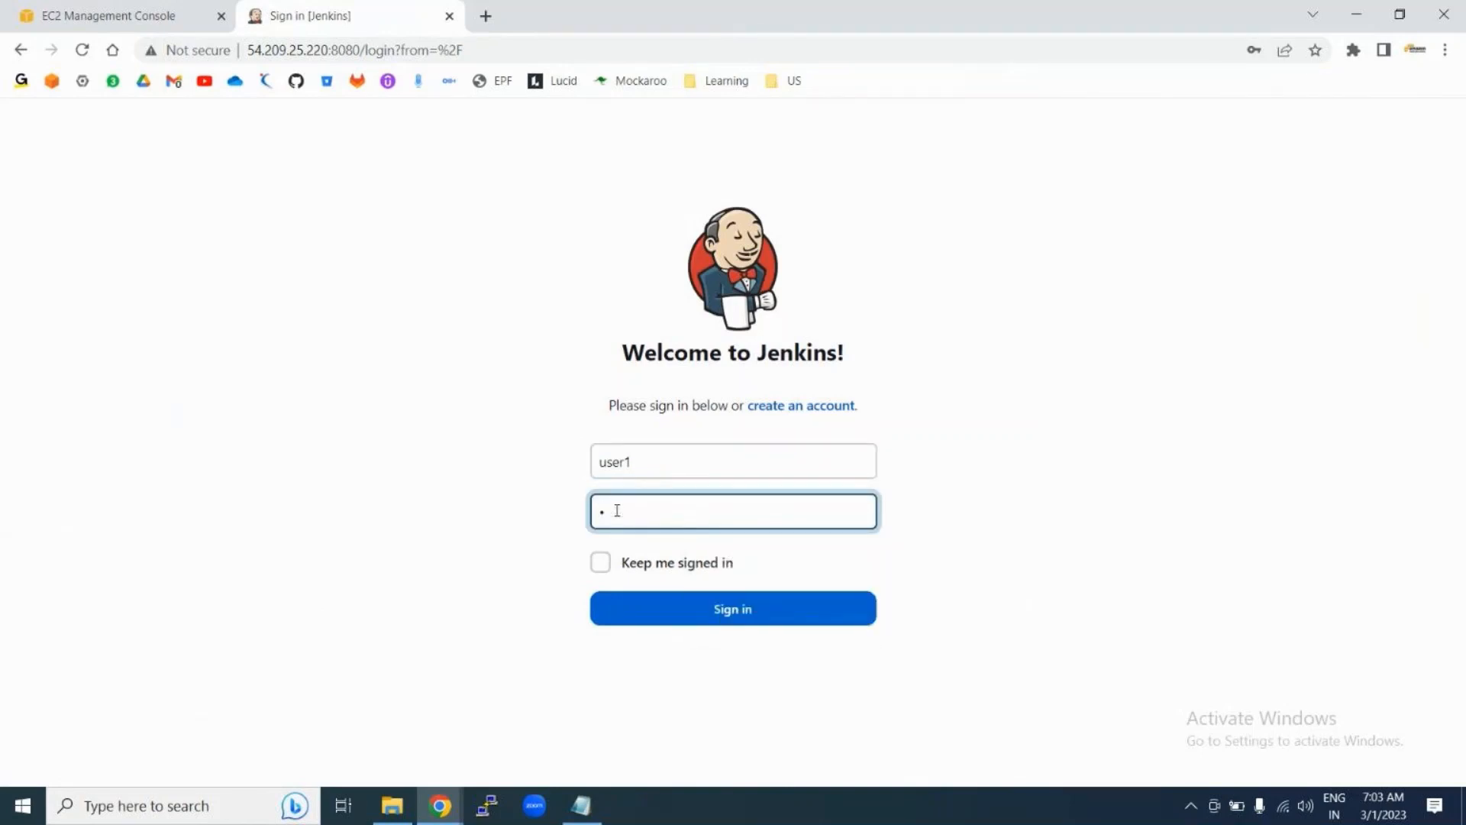
text(ser1234)
click(703, 616)
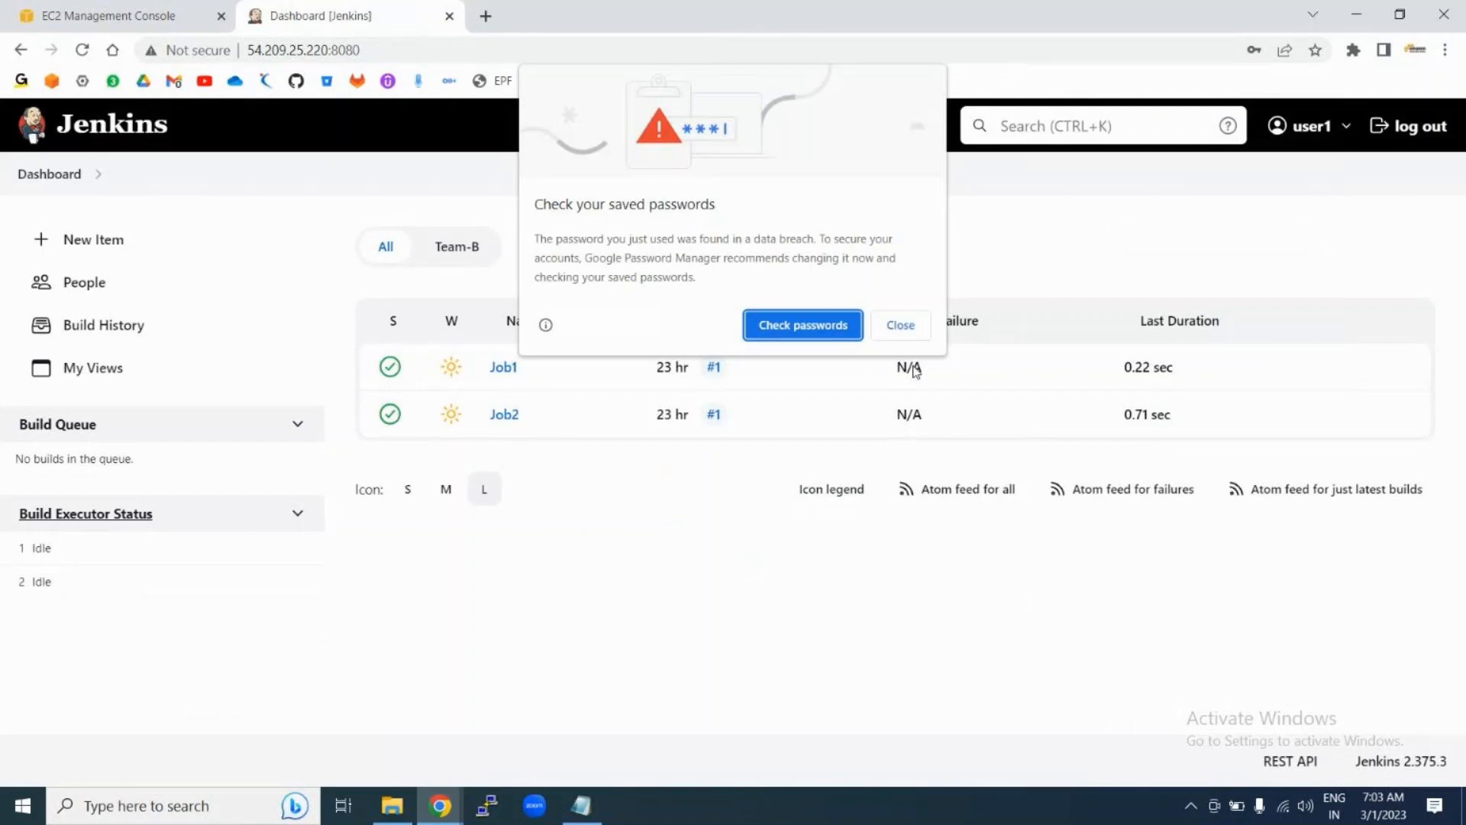
click(901, 324)
click(1283, 323)
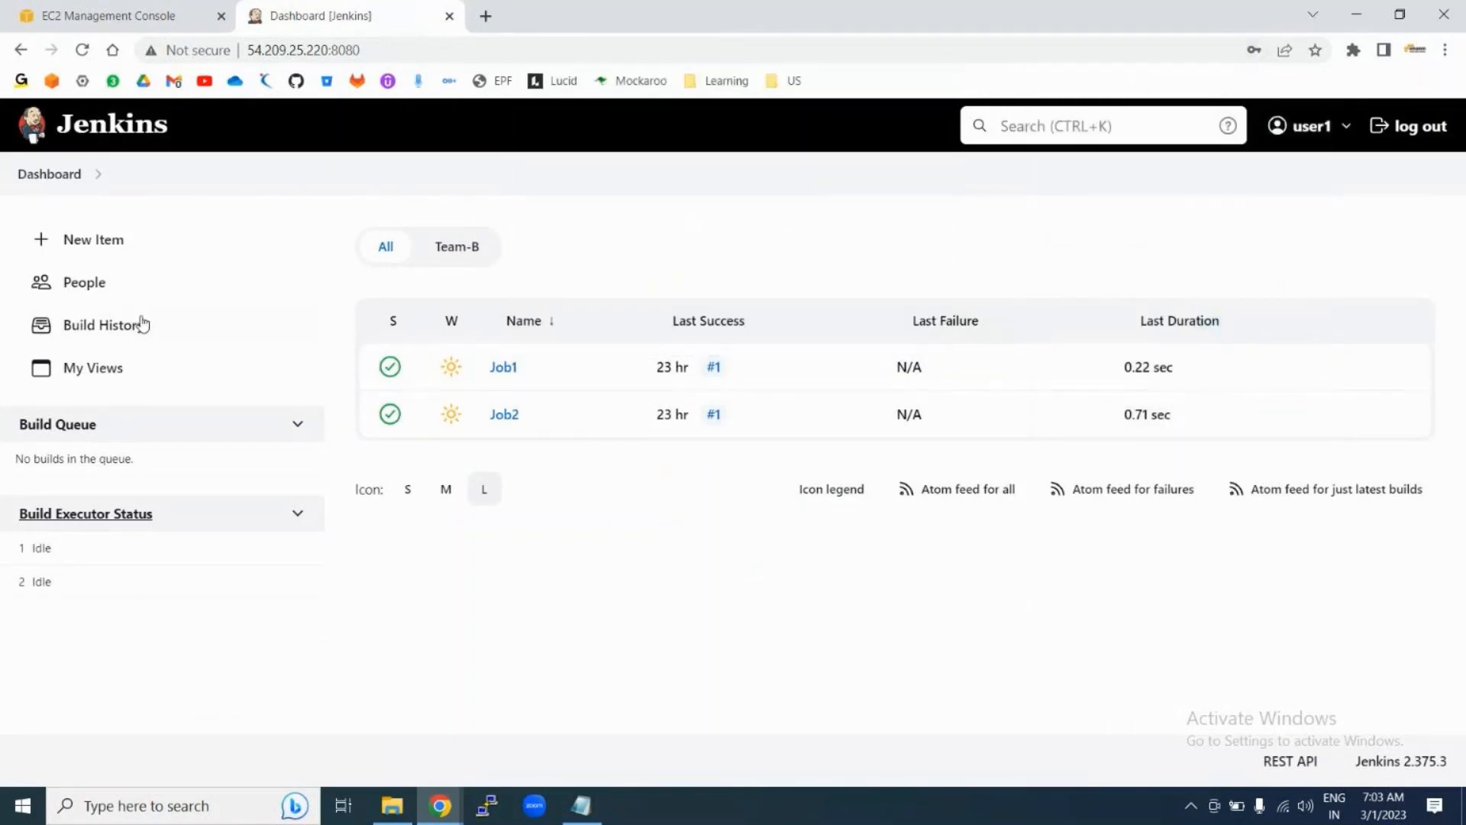
Step: As user1, try New Item, return to the Dashboard, view the Job1 project, then log out
click(95, 242)
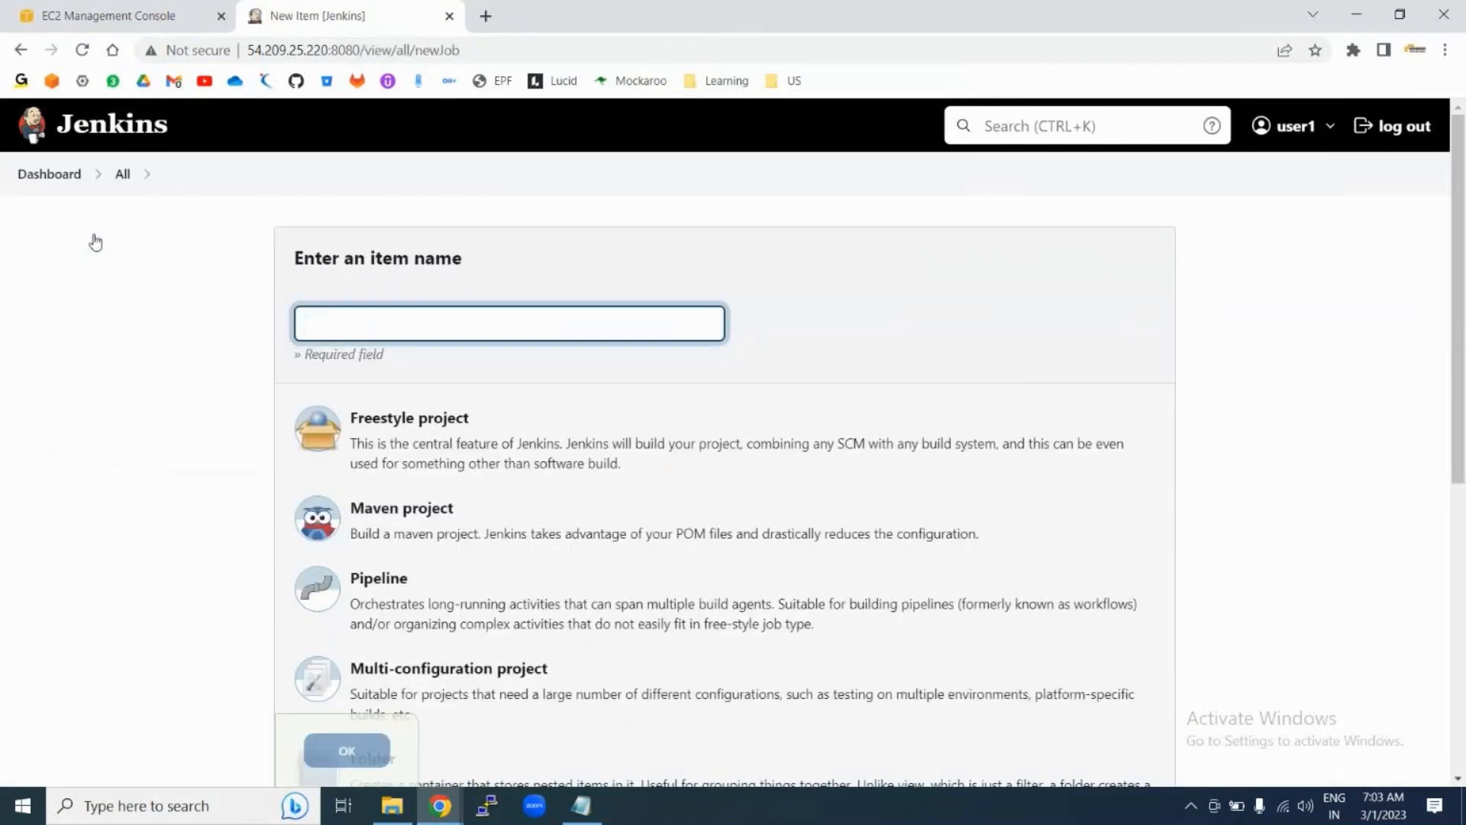
click(73, 182)
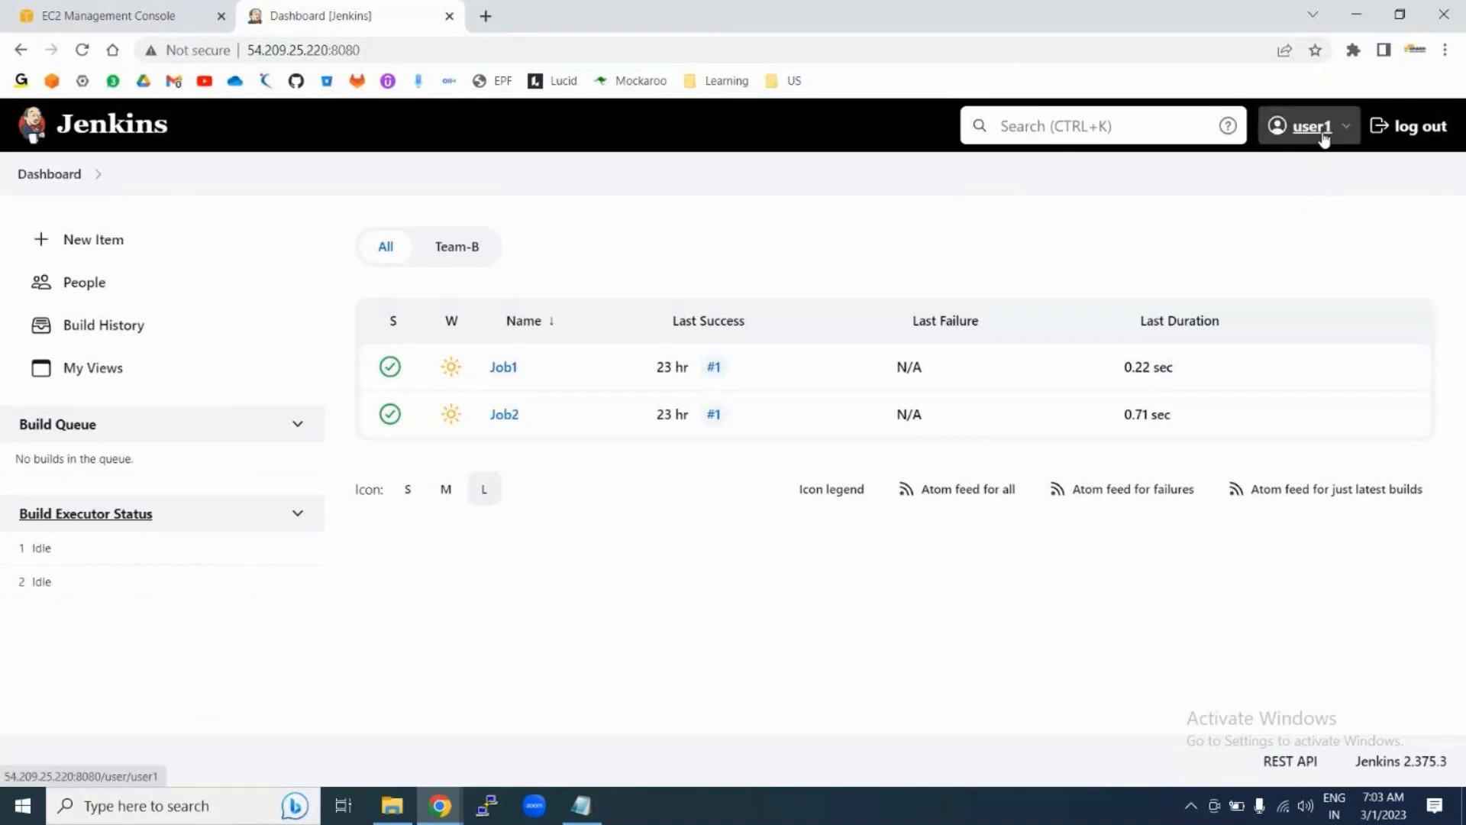
click(504, 370)
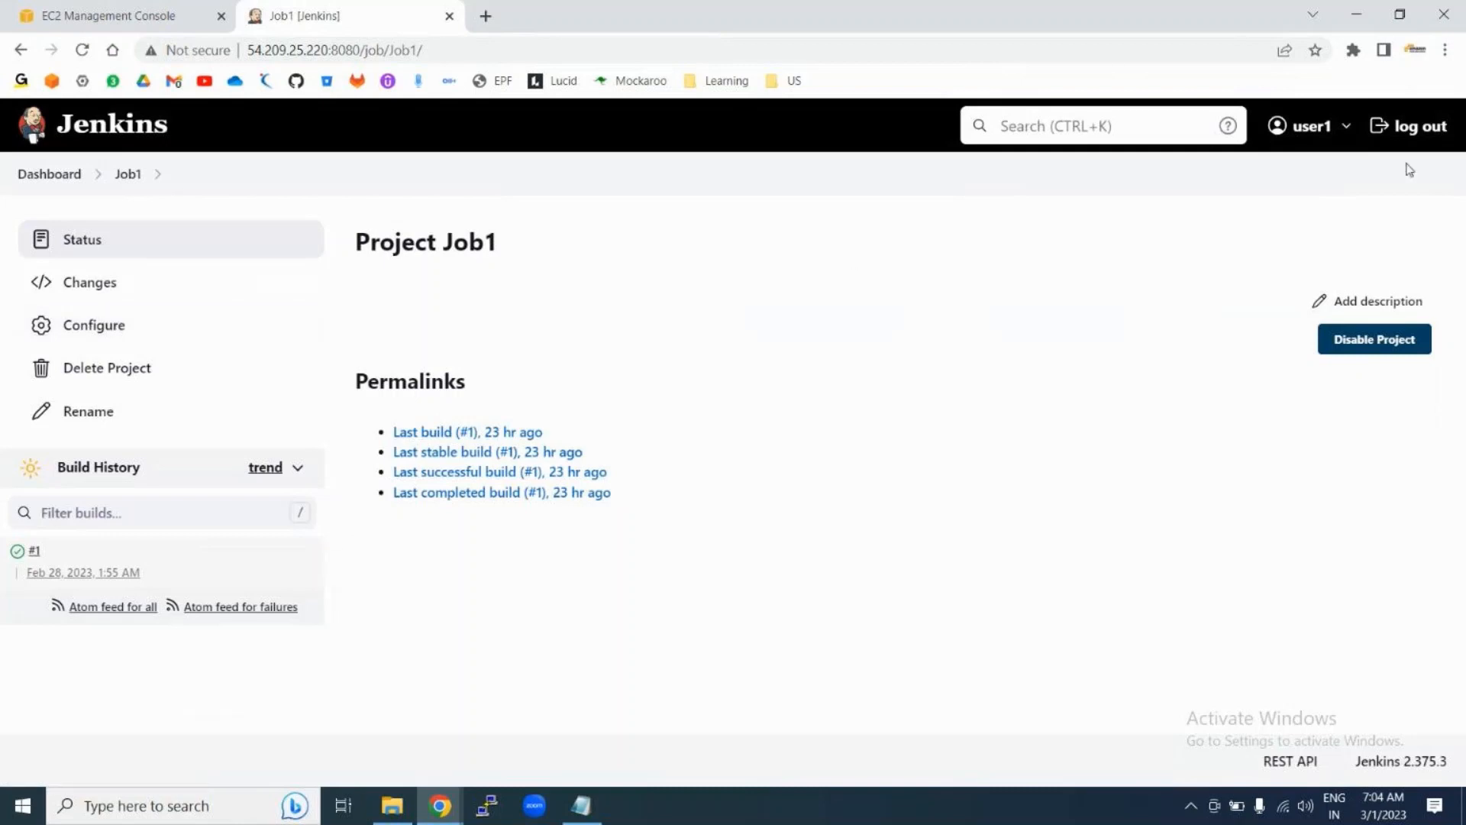
click(1417, 134)
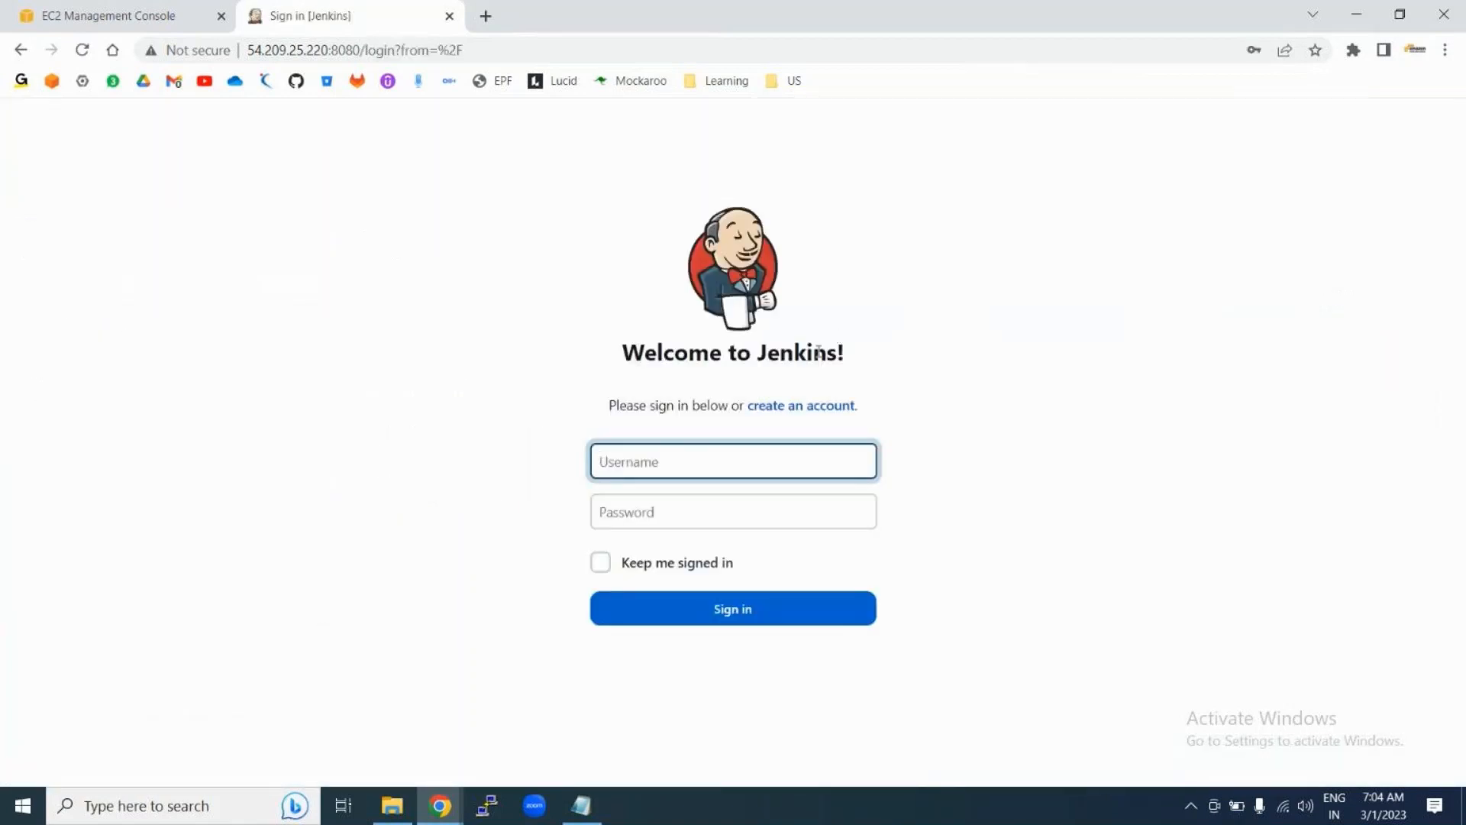
Step: Sign back in to Jenkins as admin using the saved credentials
click(644, 471)
click(737, 516)
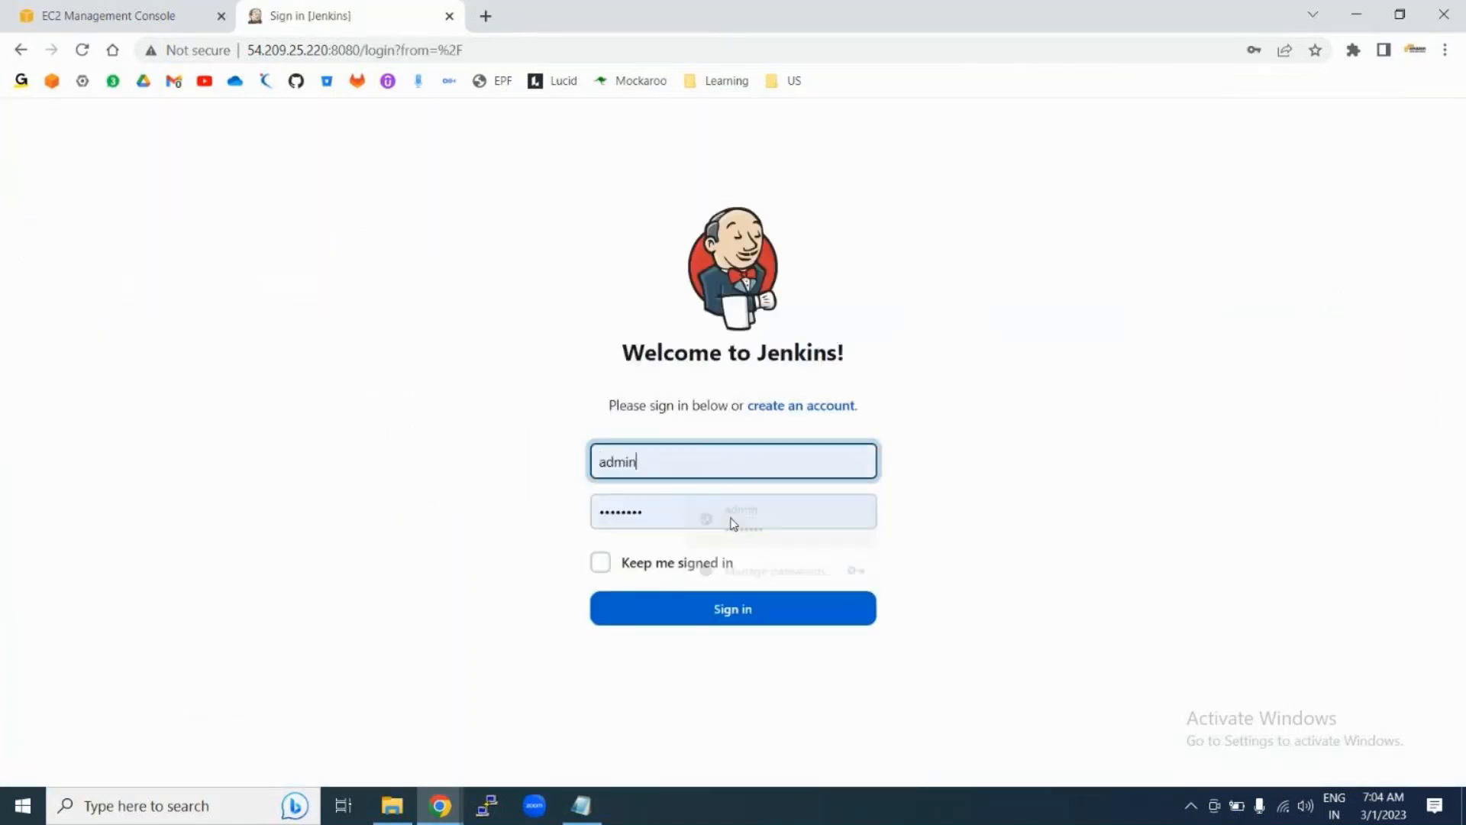
click(680, 612)
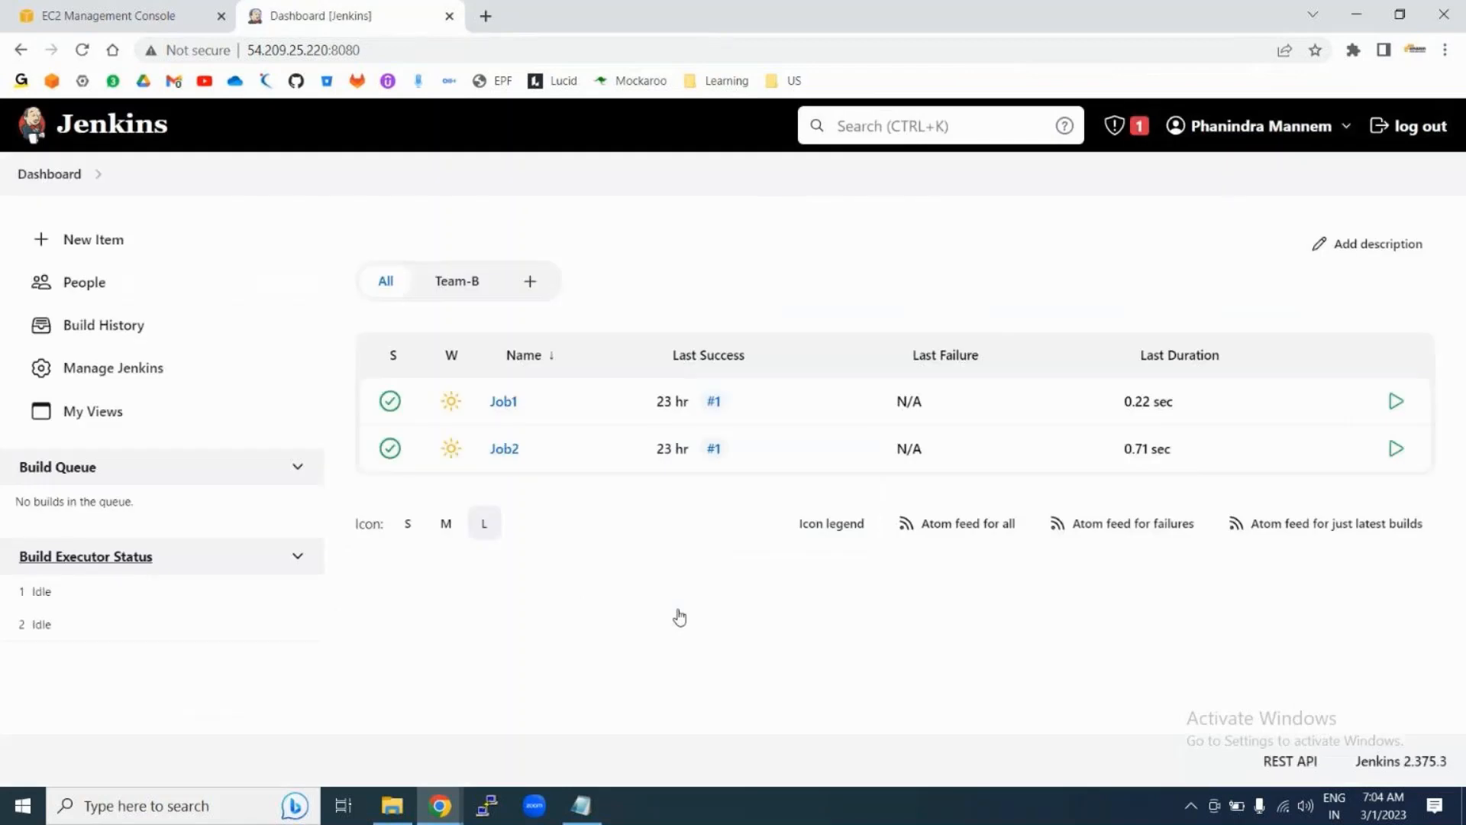
Step: Open Manage Users from the Manage Jenkins page
click(128, 374)
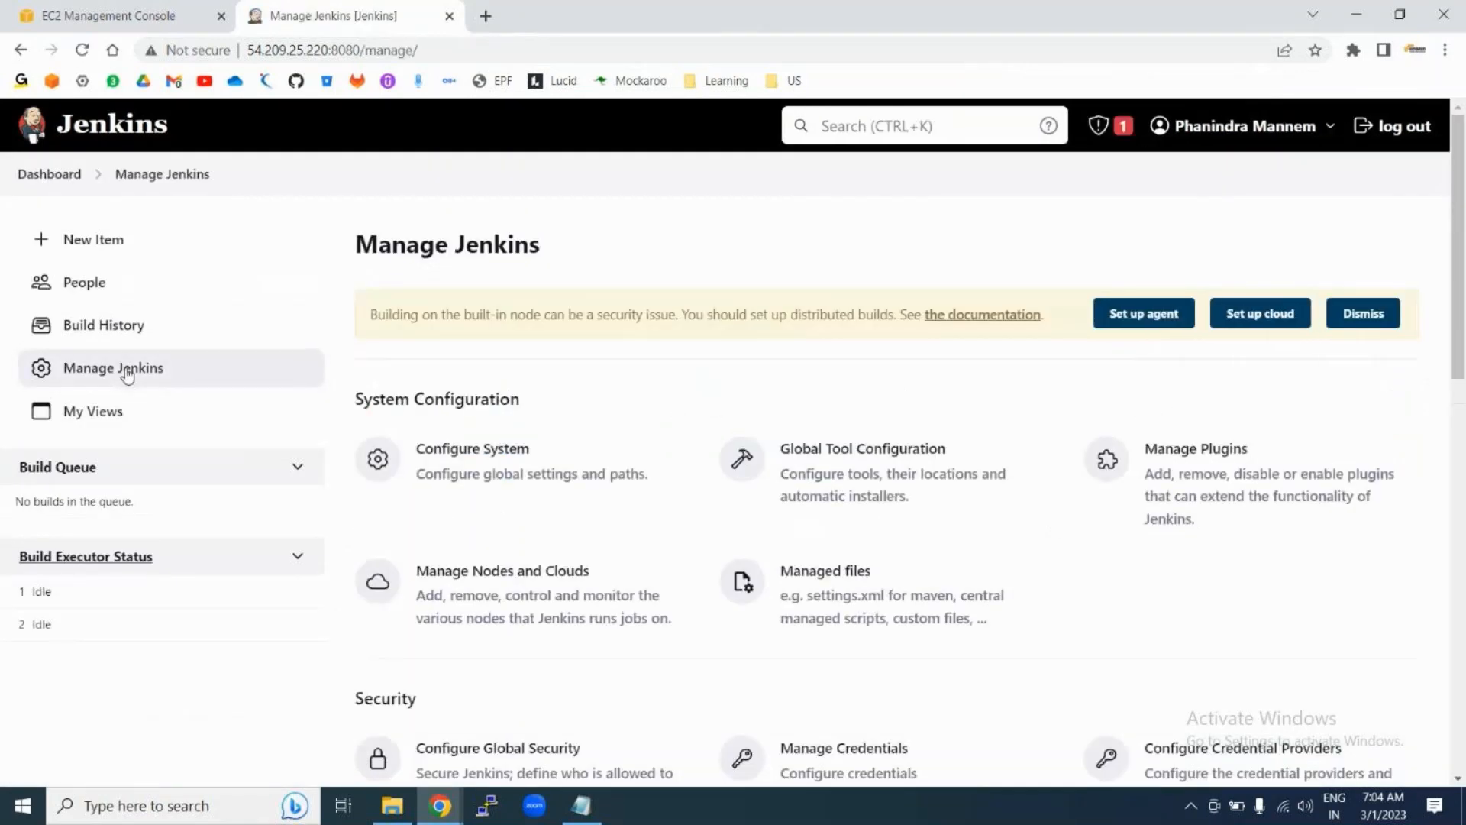
scroll(617, 521, down, 3)
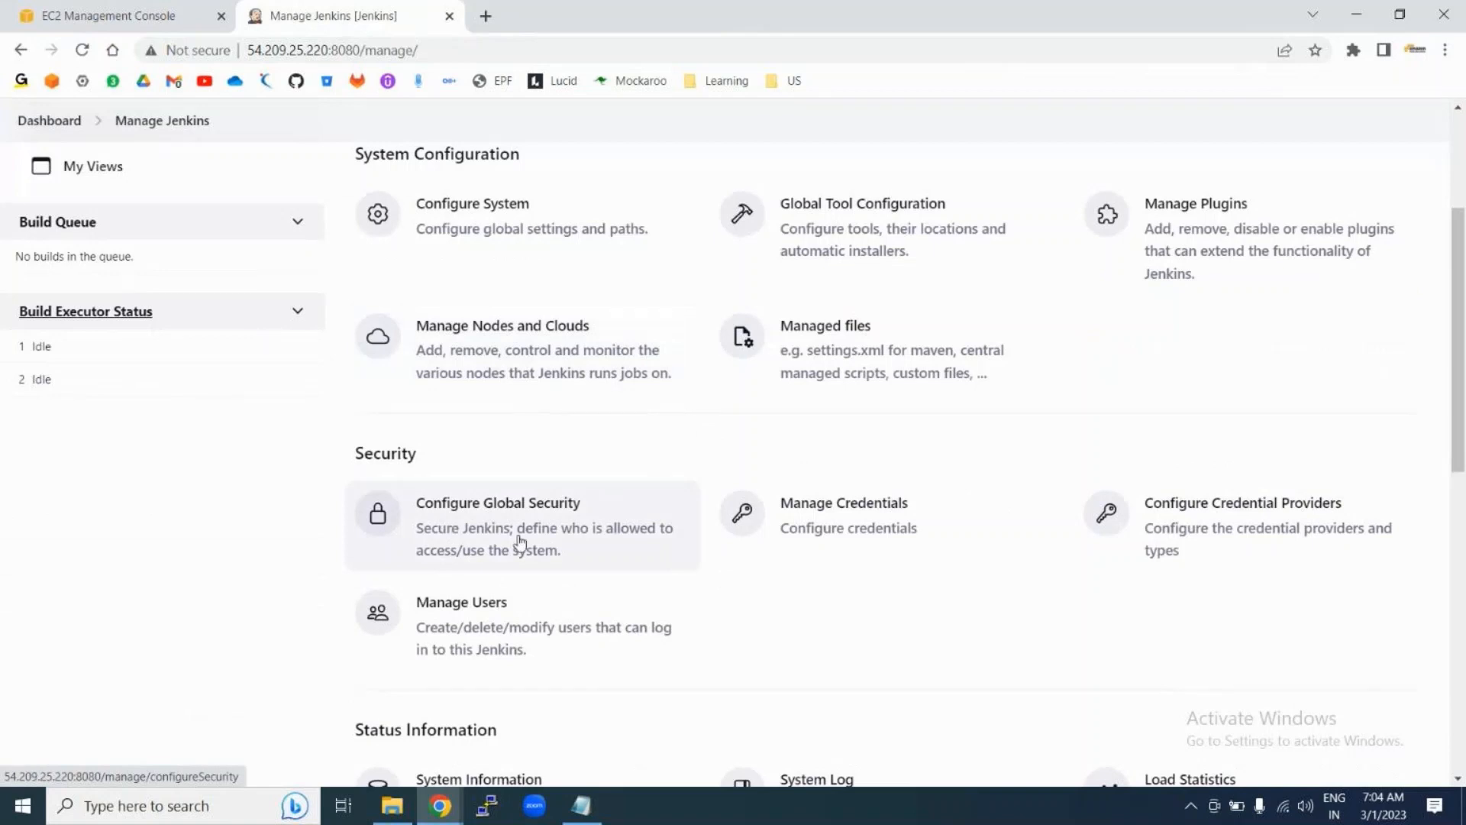
click(516, 623)
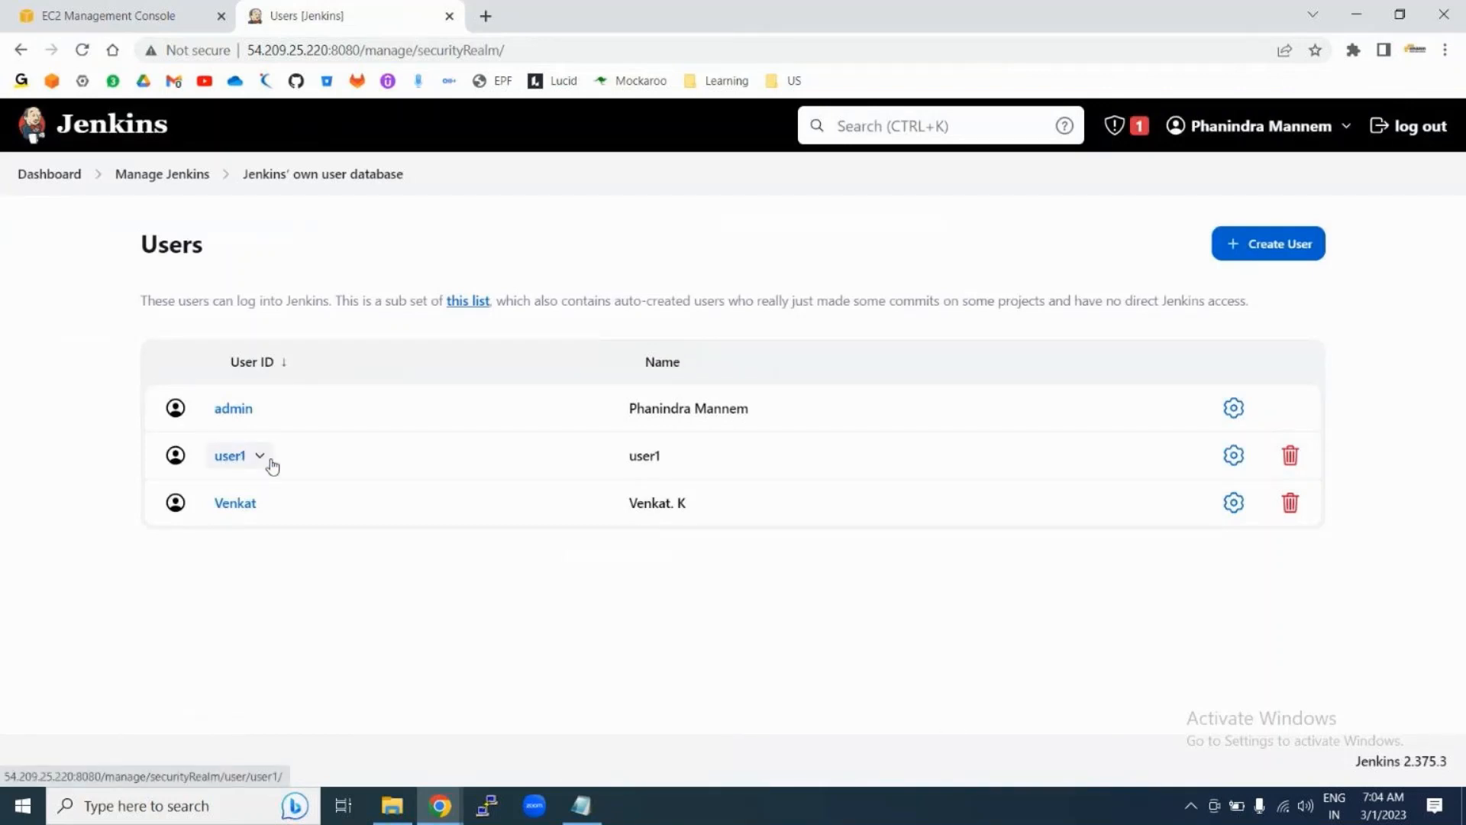
Step: Open user1's configuration and inspect its password, password confirmation and e-mail fields
click(1236, 462)
scroll(570, 583, down, 12)
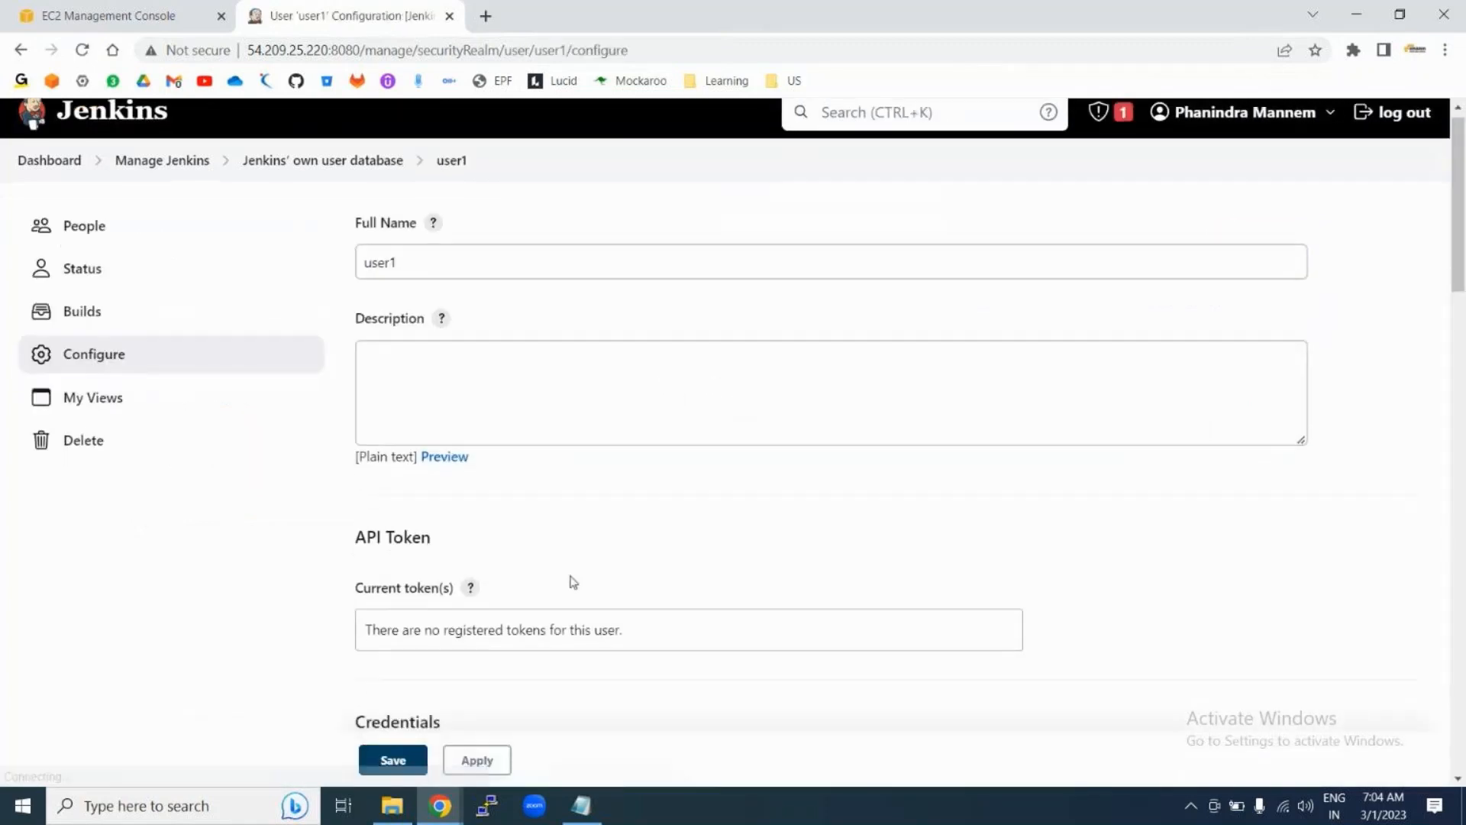
scroll(570, 575, down, 3)
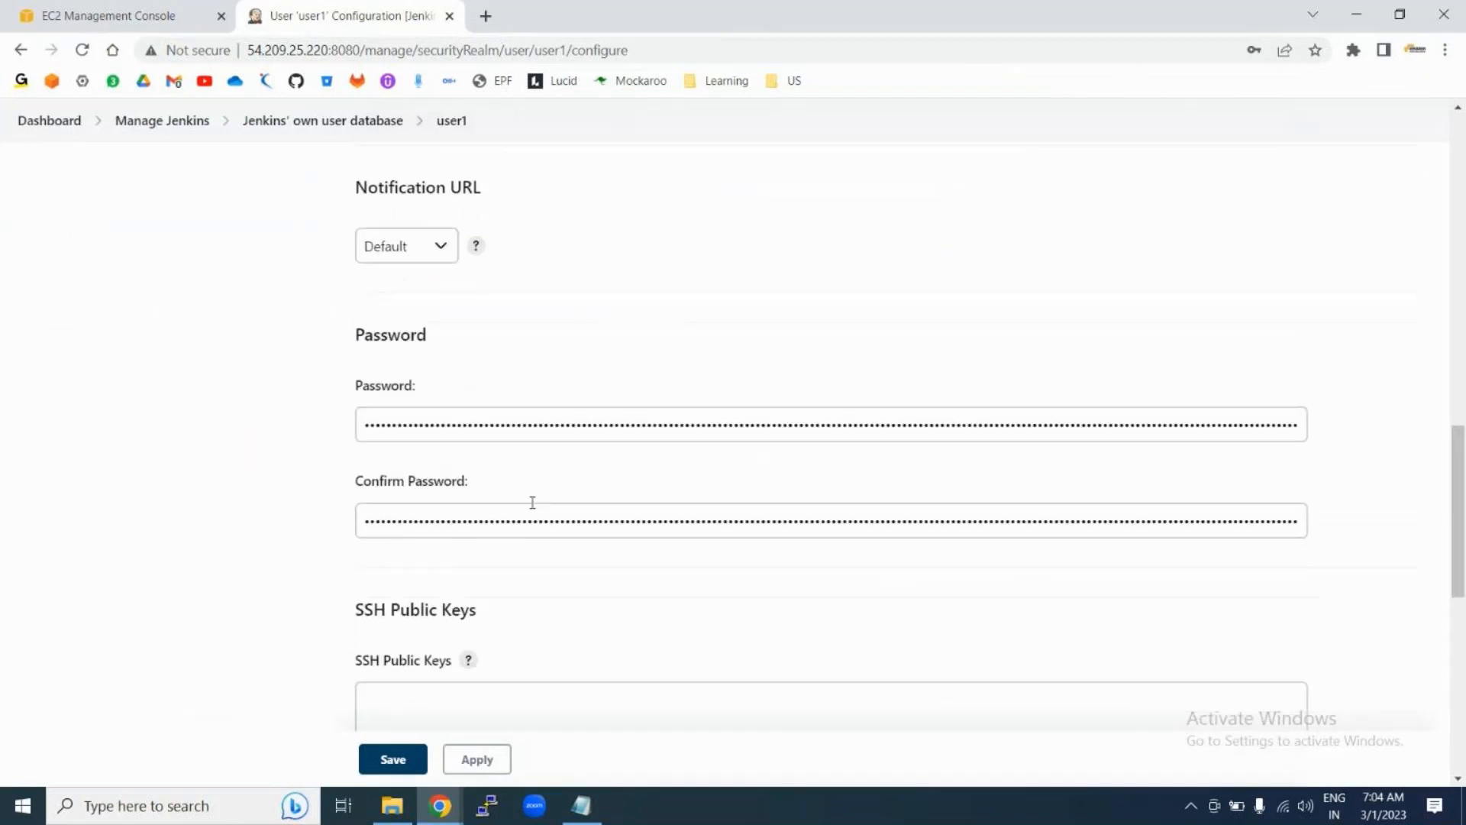
double_click(471, 421)
double_click(463, 518)
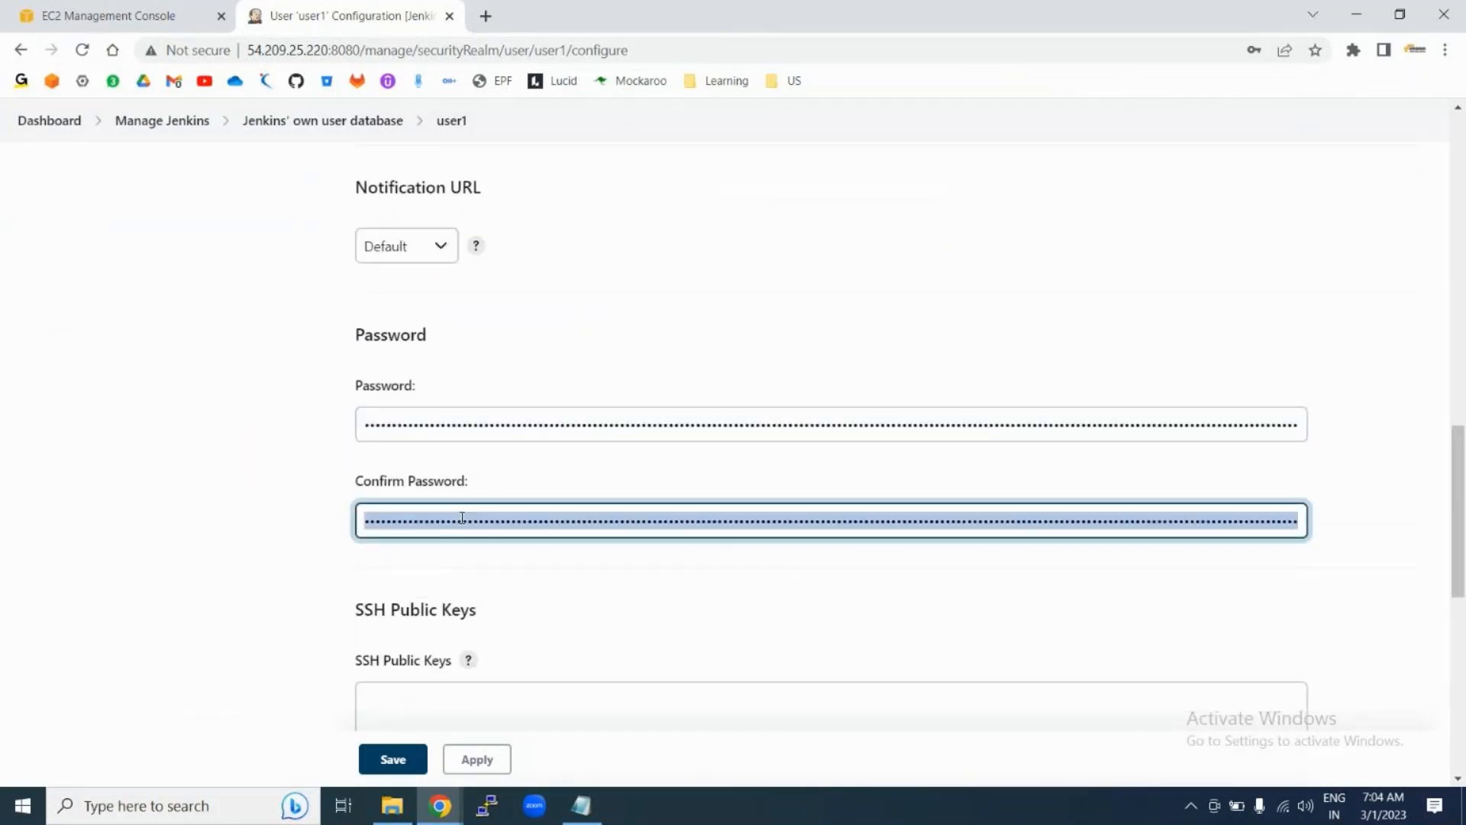
scroll(462, 518, up, 15)
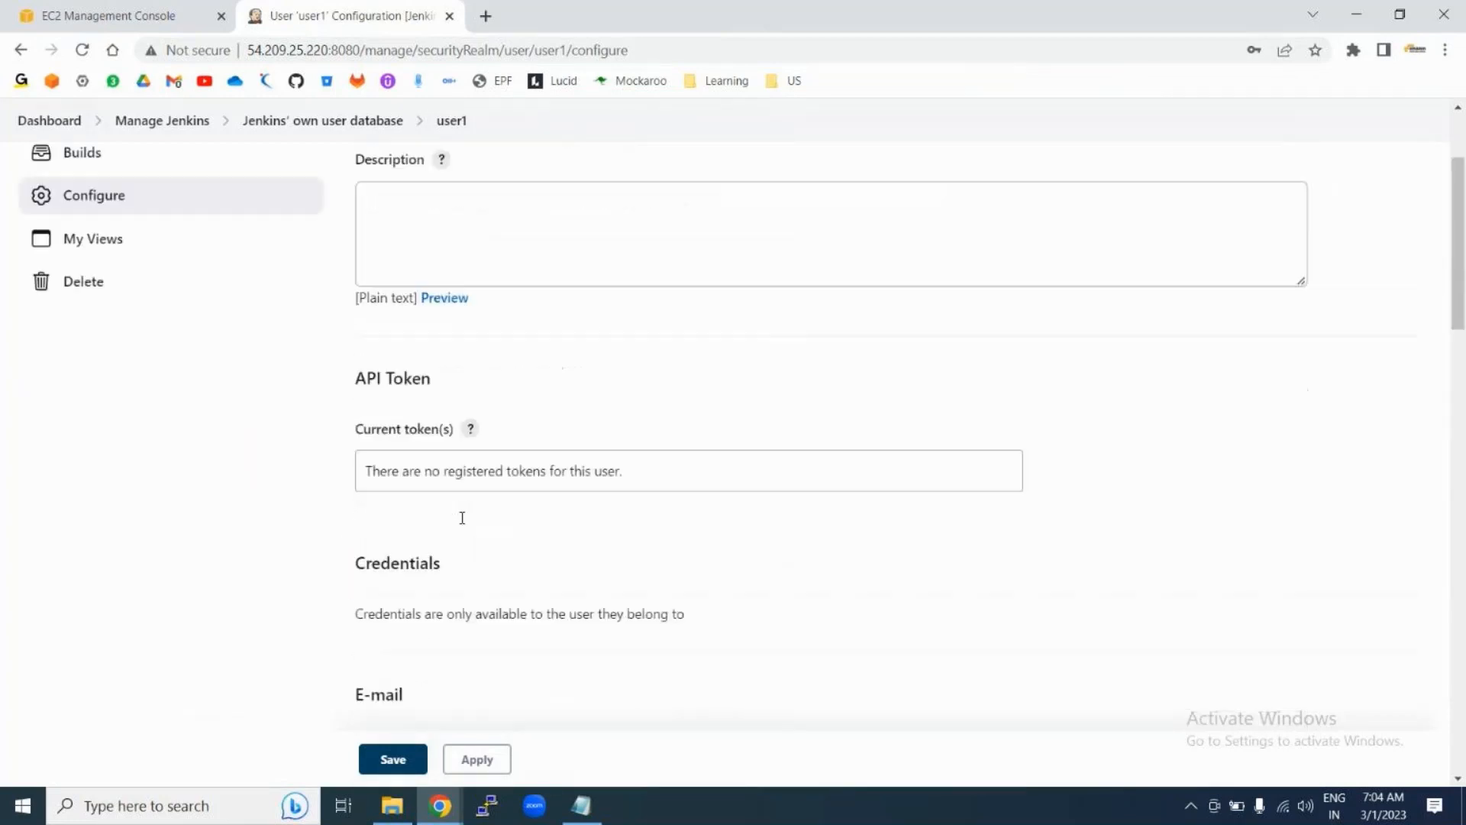
scroll(462, 518, down, 10)
triple_click(464, 437)
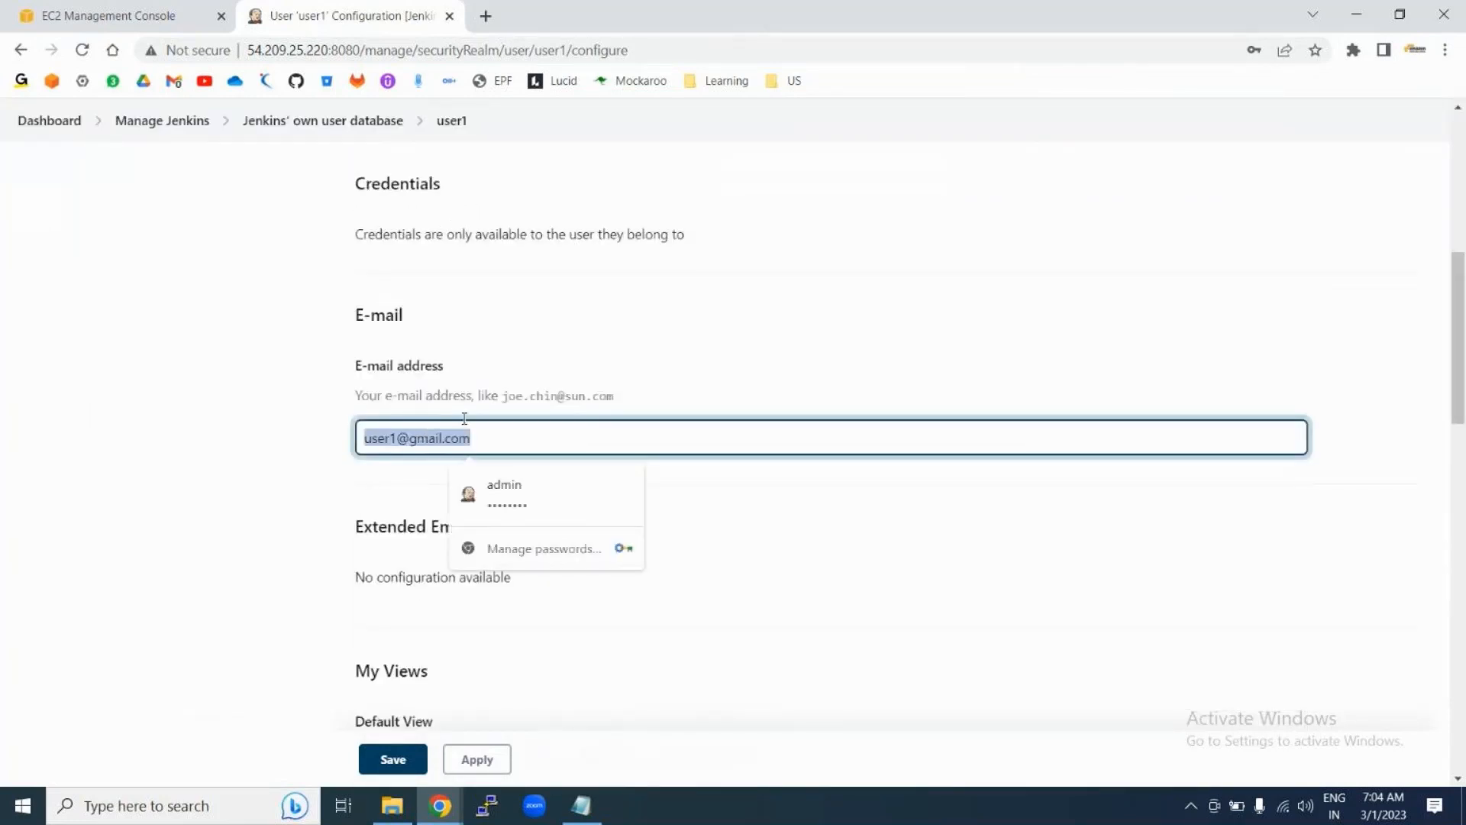
scroll(698, 344, up, 10)
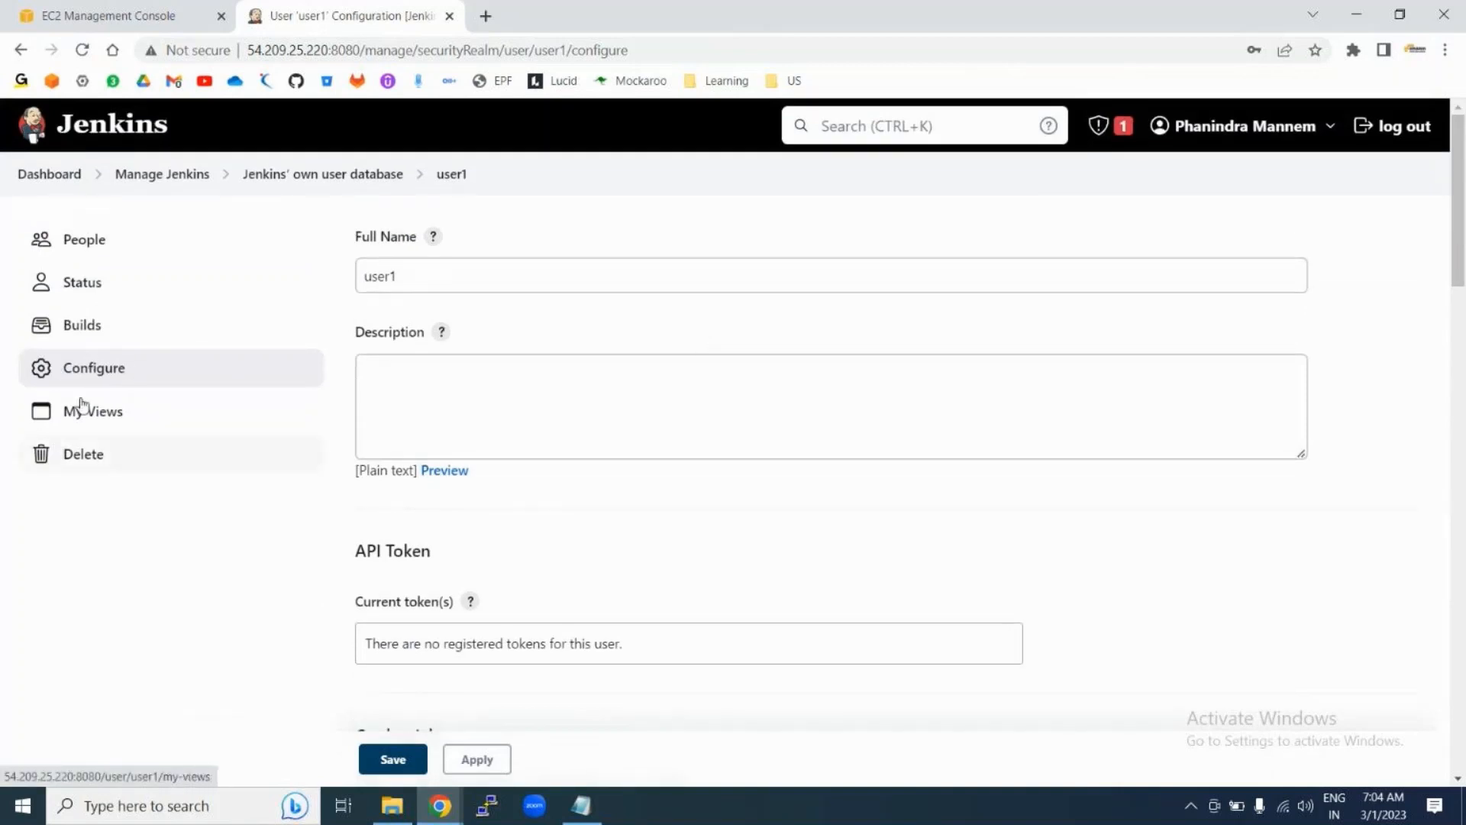
Step: Return to Manage Jenkins and scroll down to the Tools and Actions section
click(153, 175)
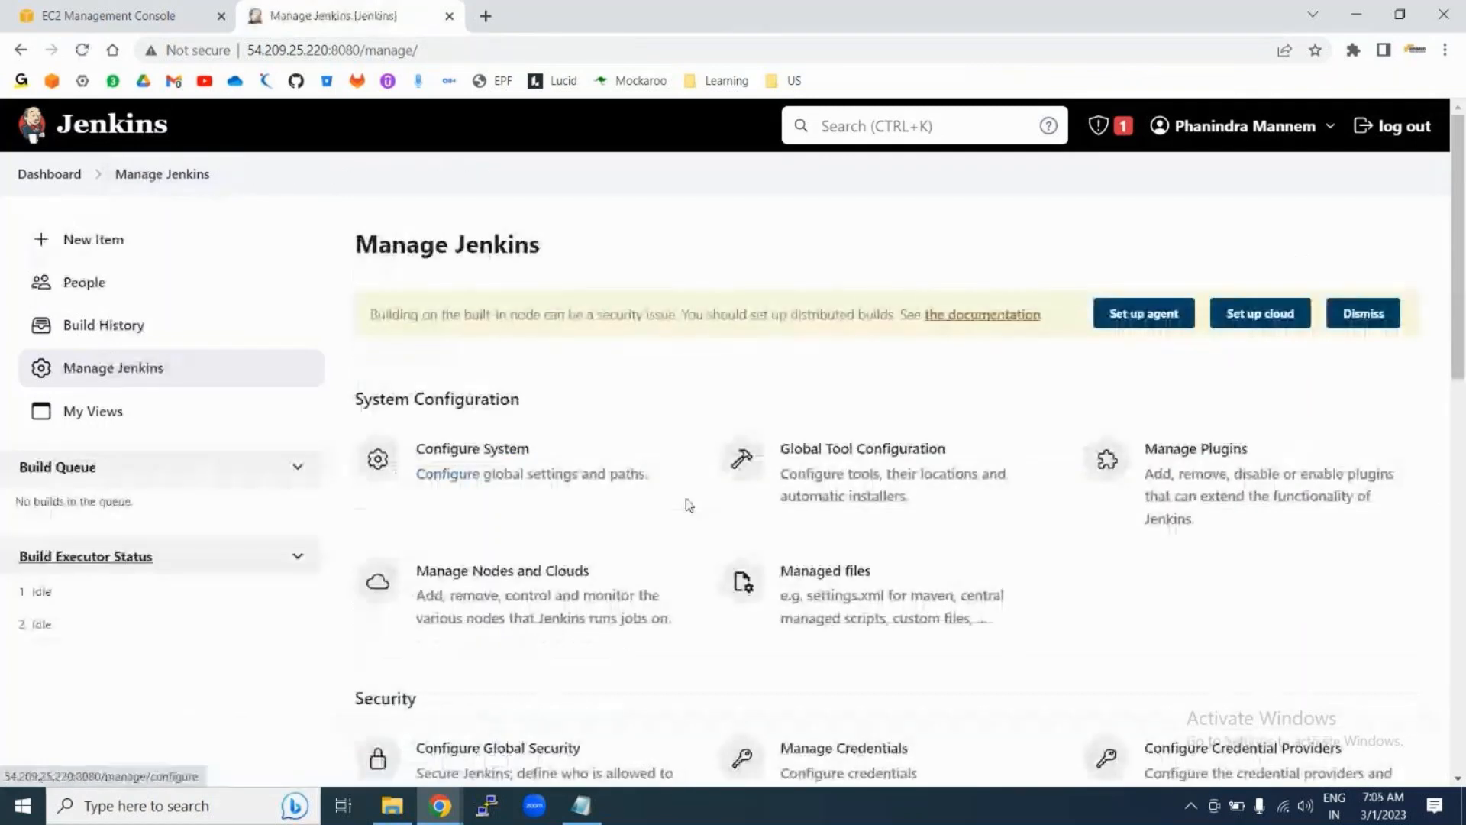
scroll(687, 504, down, 6)
scroll(689, 505, down, 2)
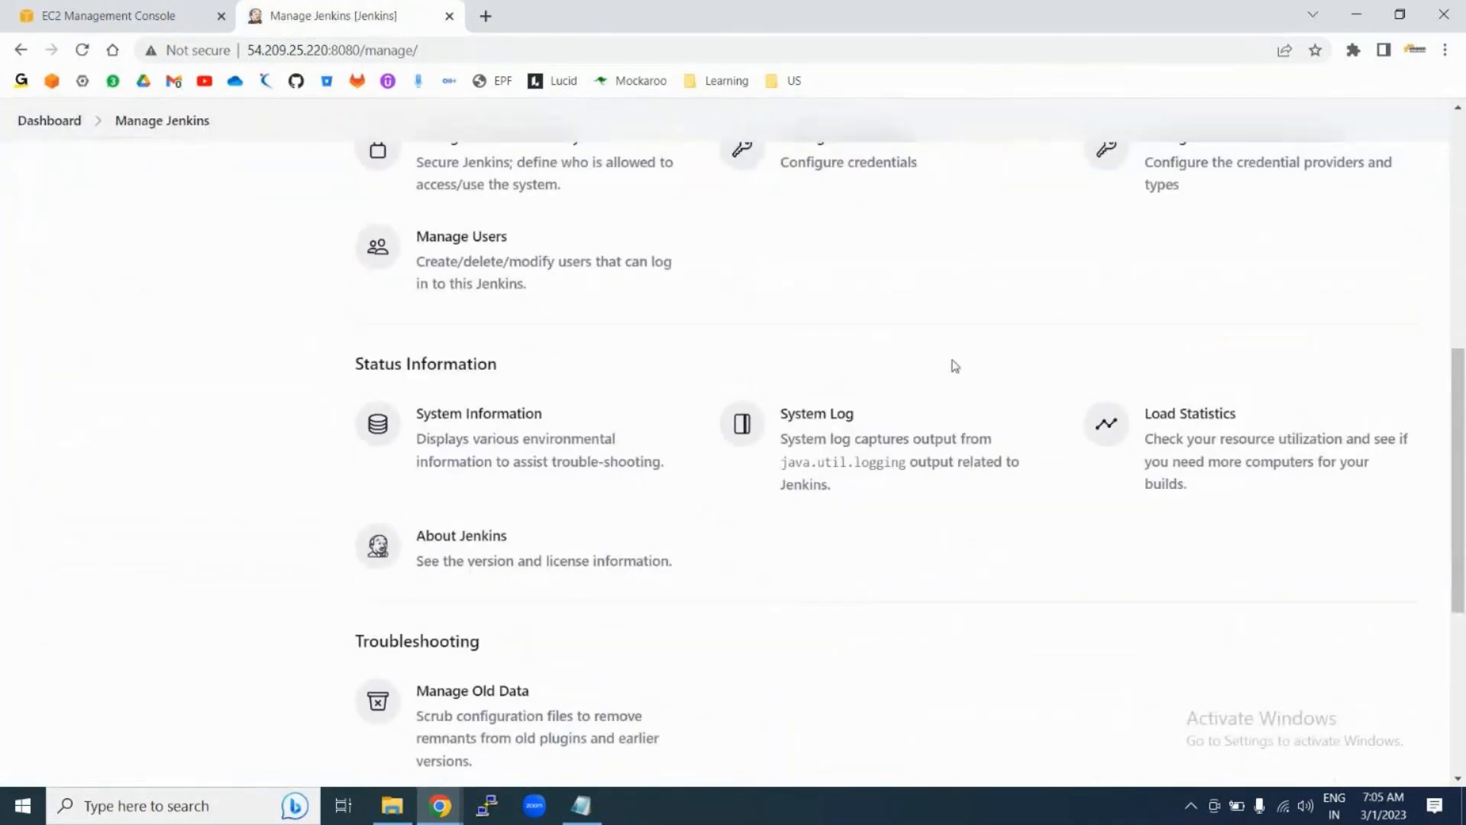
scroll(864, 559, down, 2)
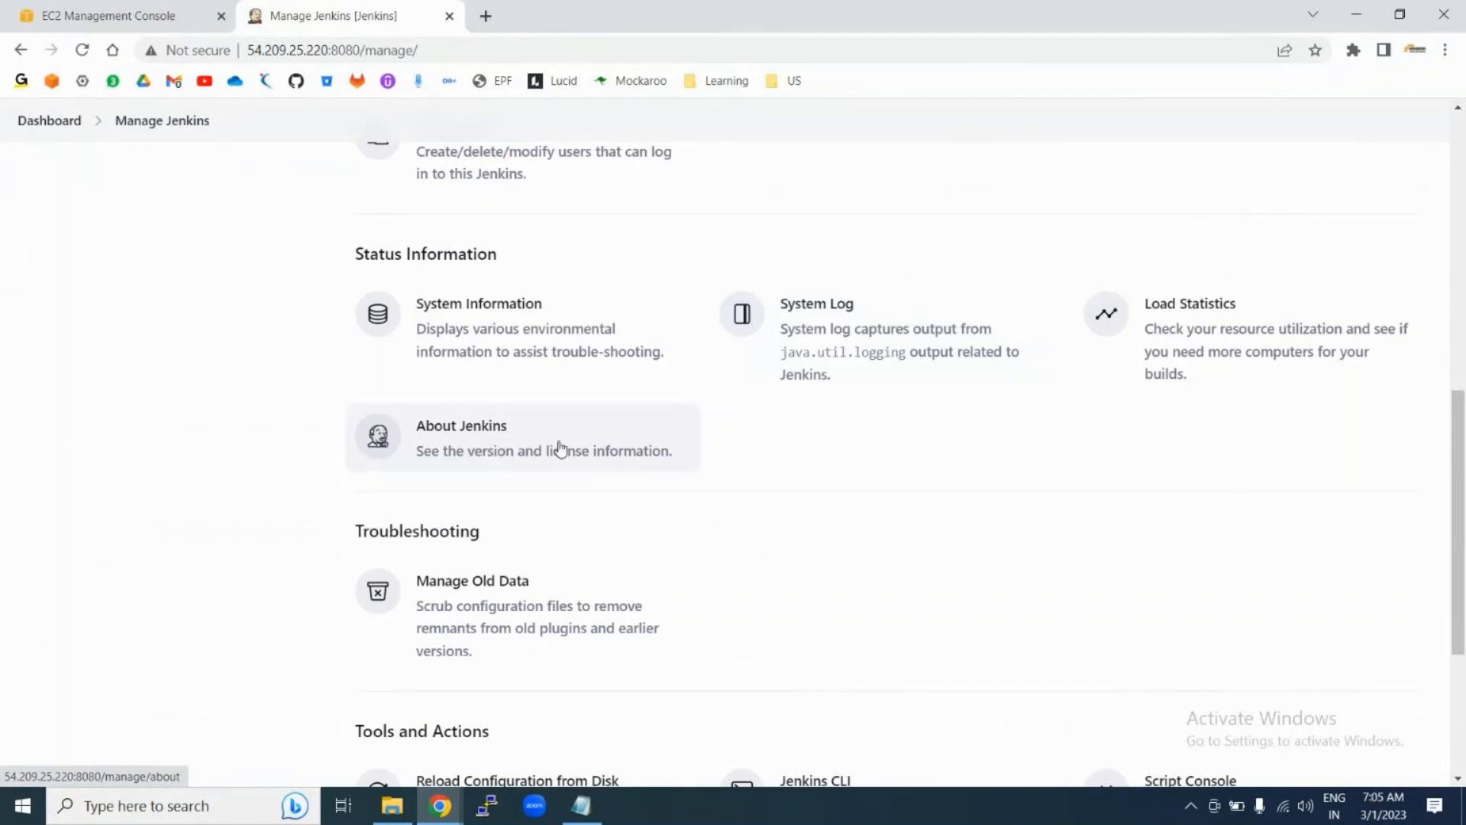
scroll(799, 547, down, 2)
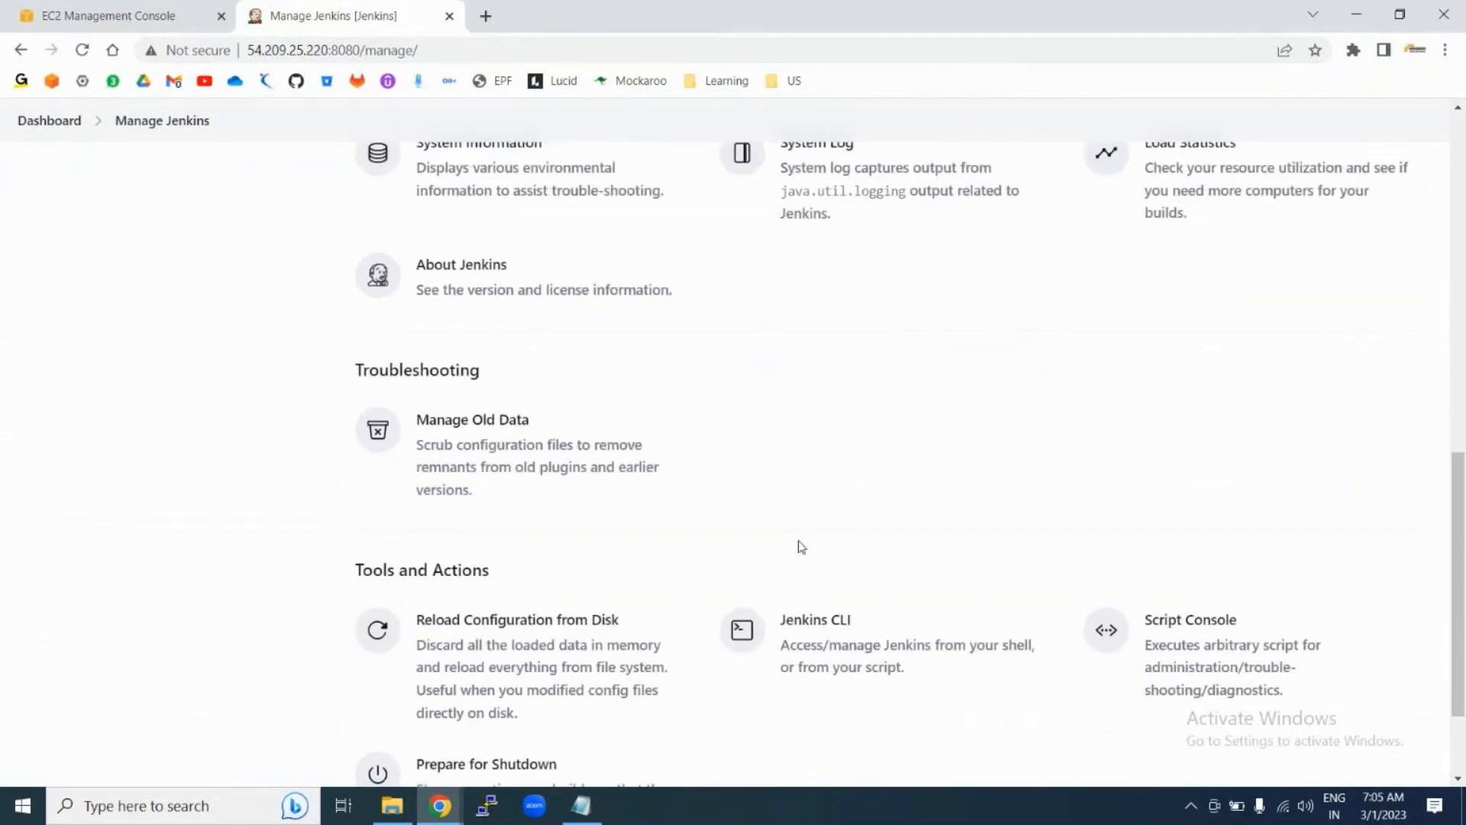
scroll(801, 547, down, 2)
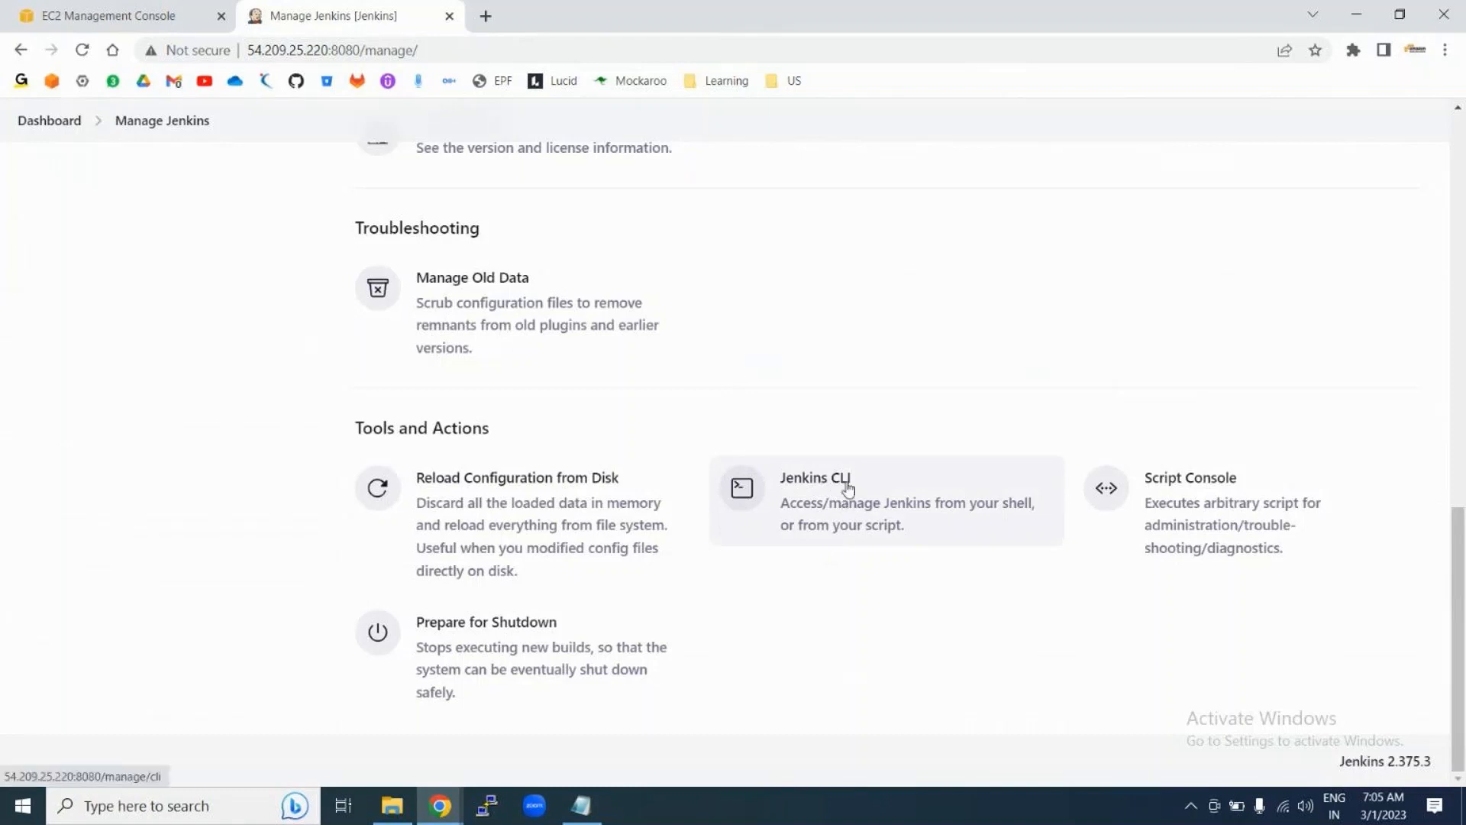
scroll(848, 489, up, 1)
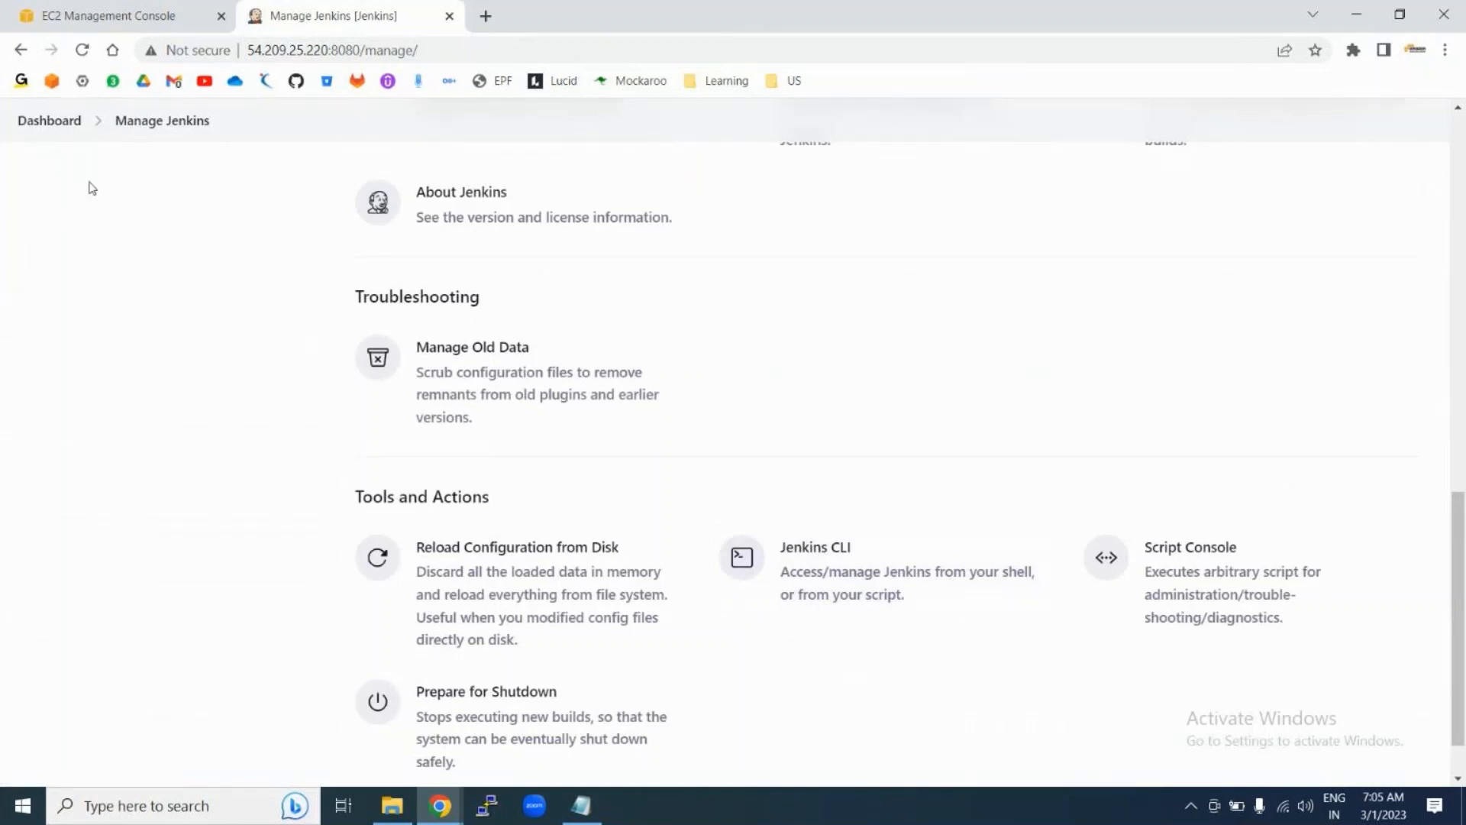
Step: Open Jenkins CLI and find the create-job command in the Available Commands table
click(878, 567)
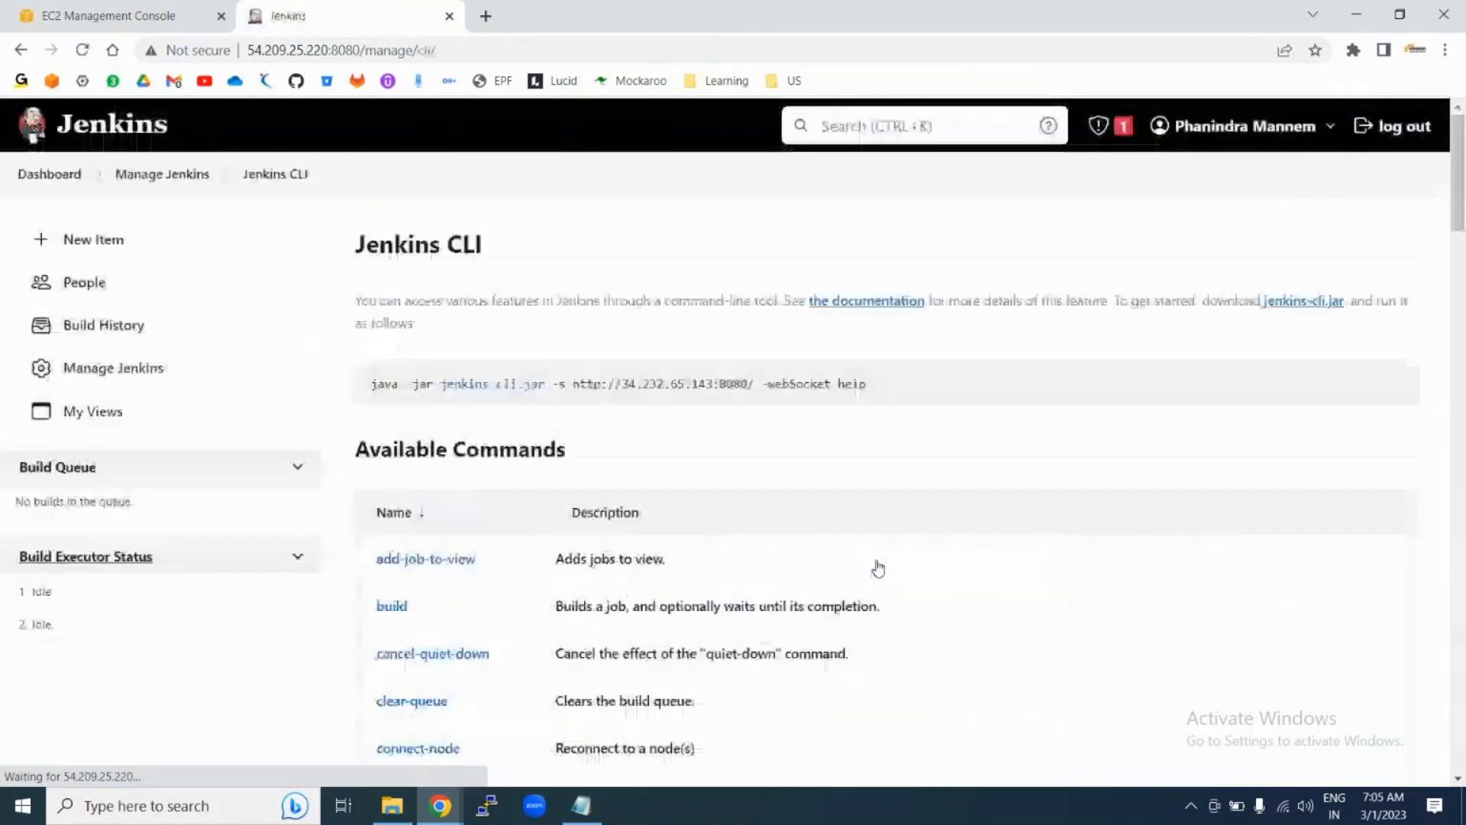
scroll(878, 567, down, 2)
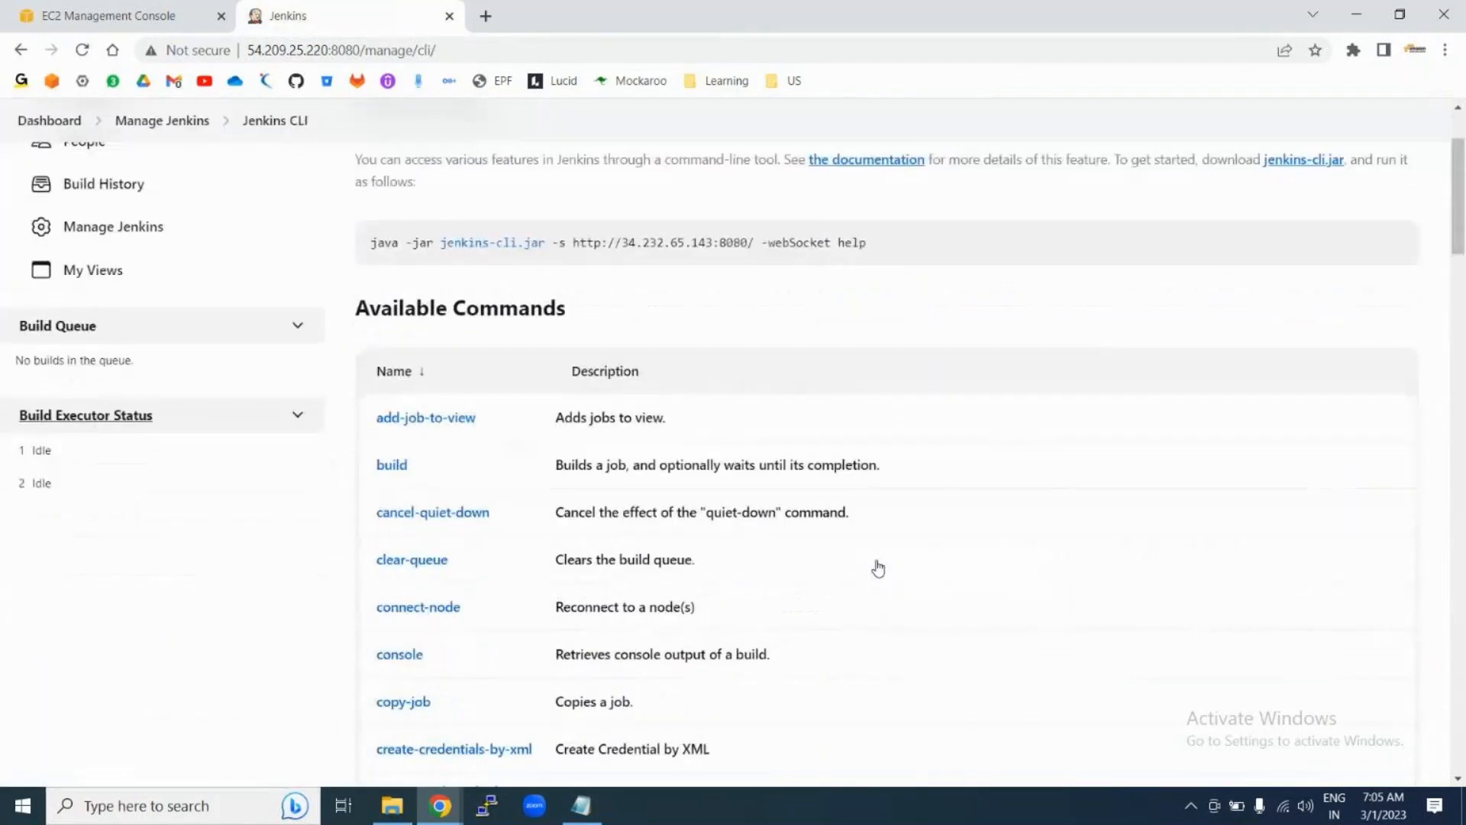
scroll(879, 567, up, 2)
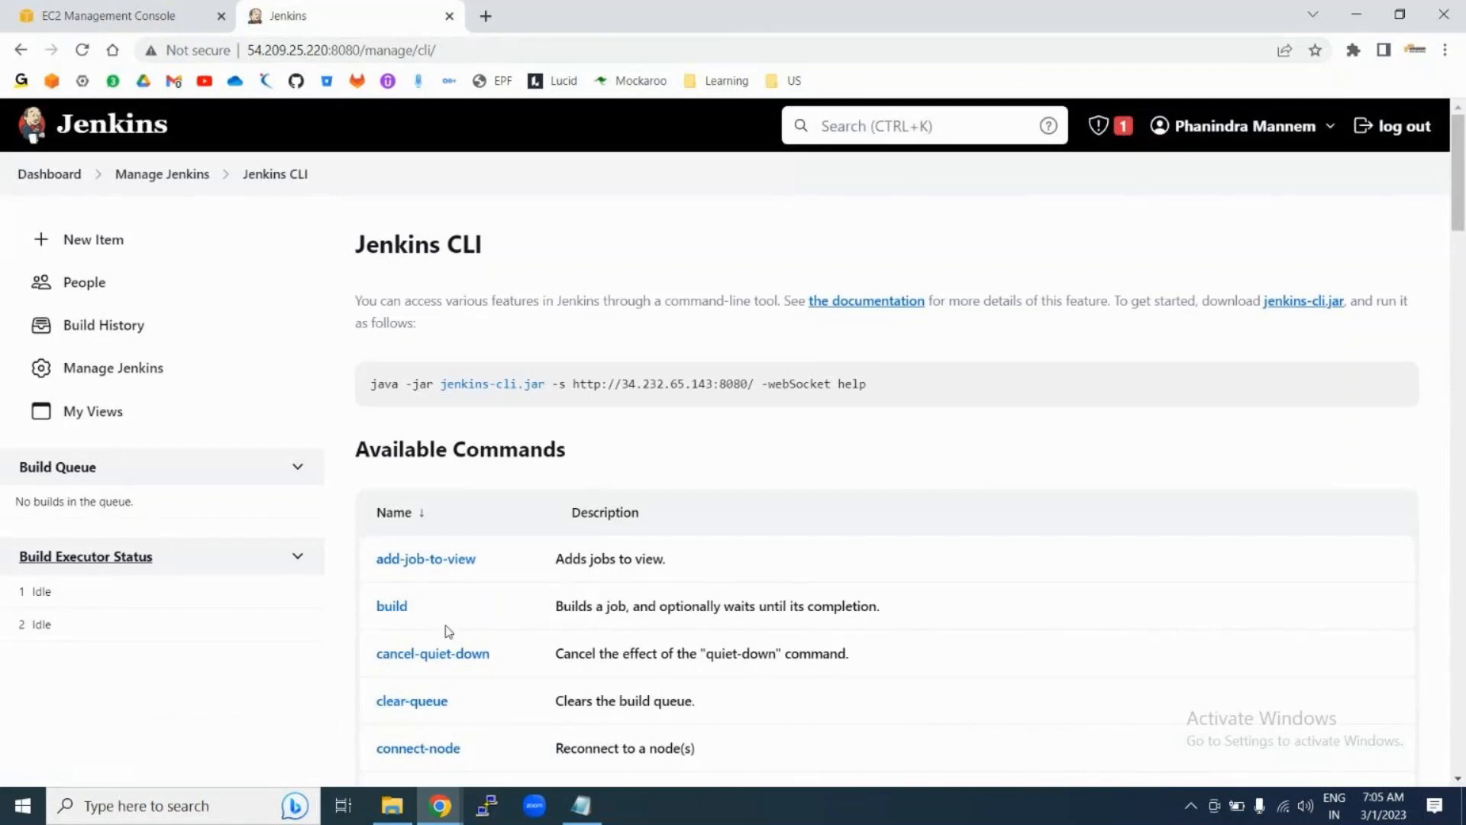
scroll(449, 631, down, 3)
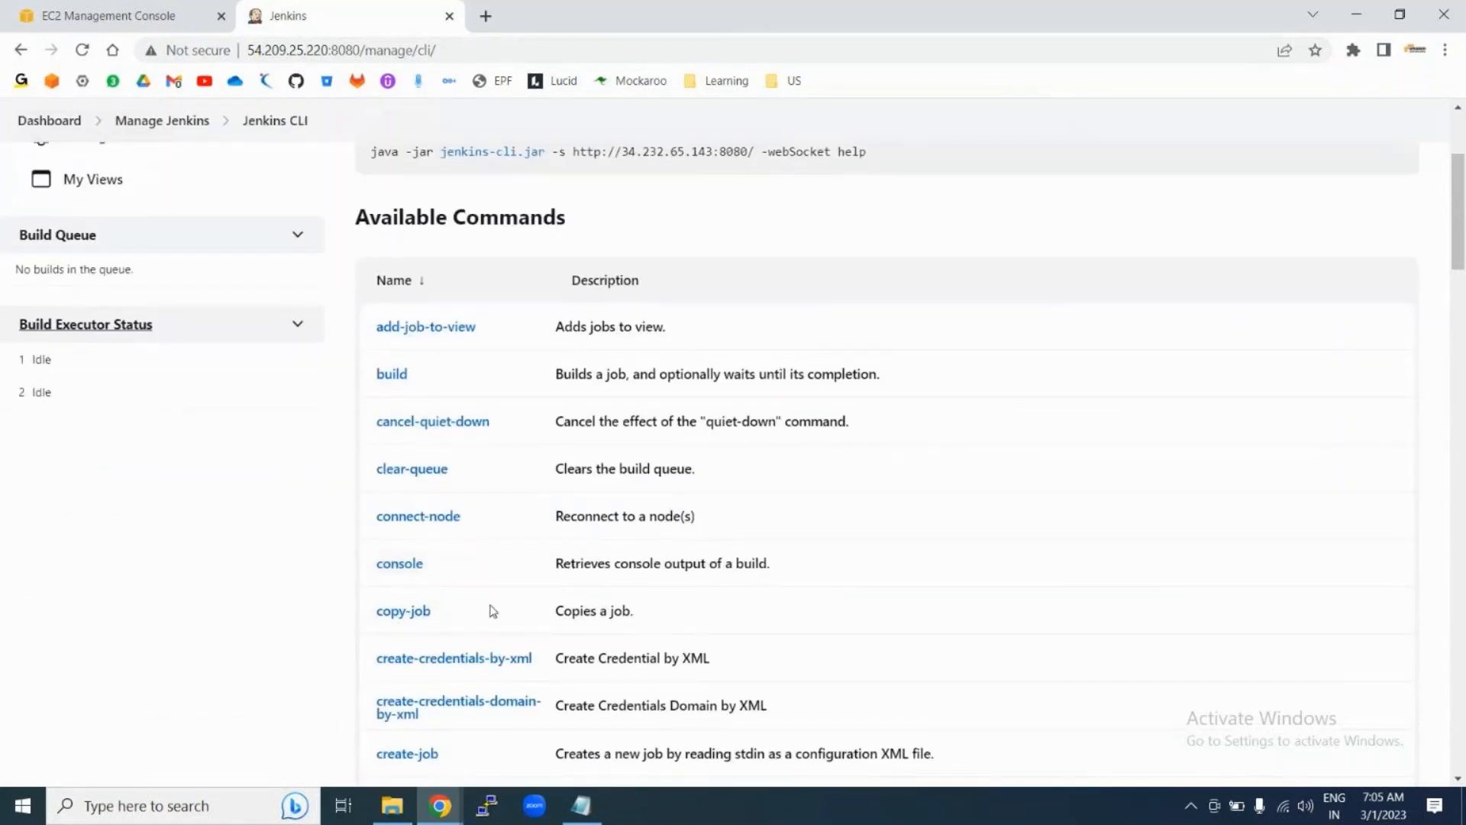
scroll(493, 611, down, 2)
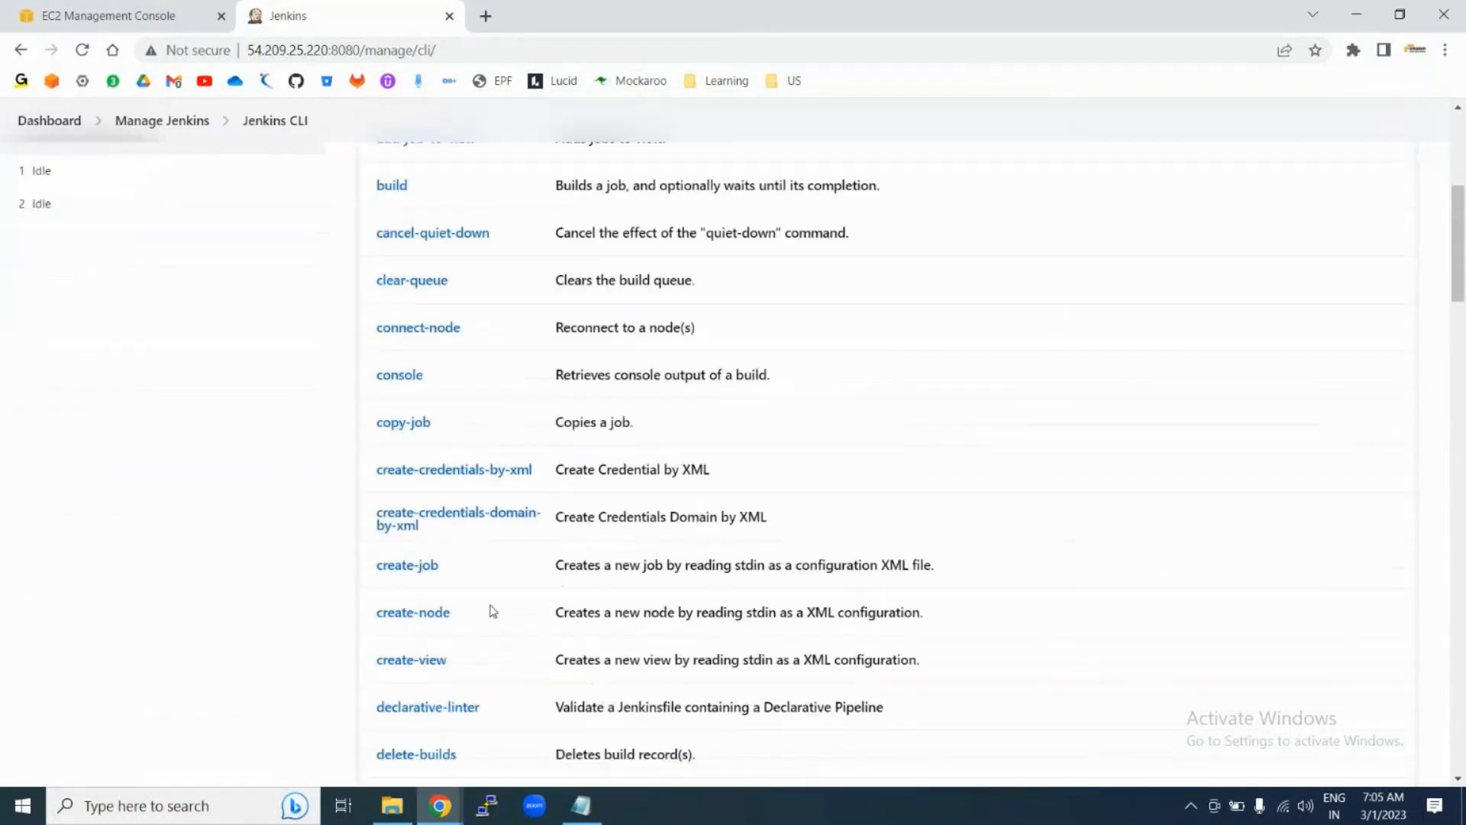
click(419, 573)
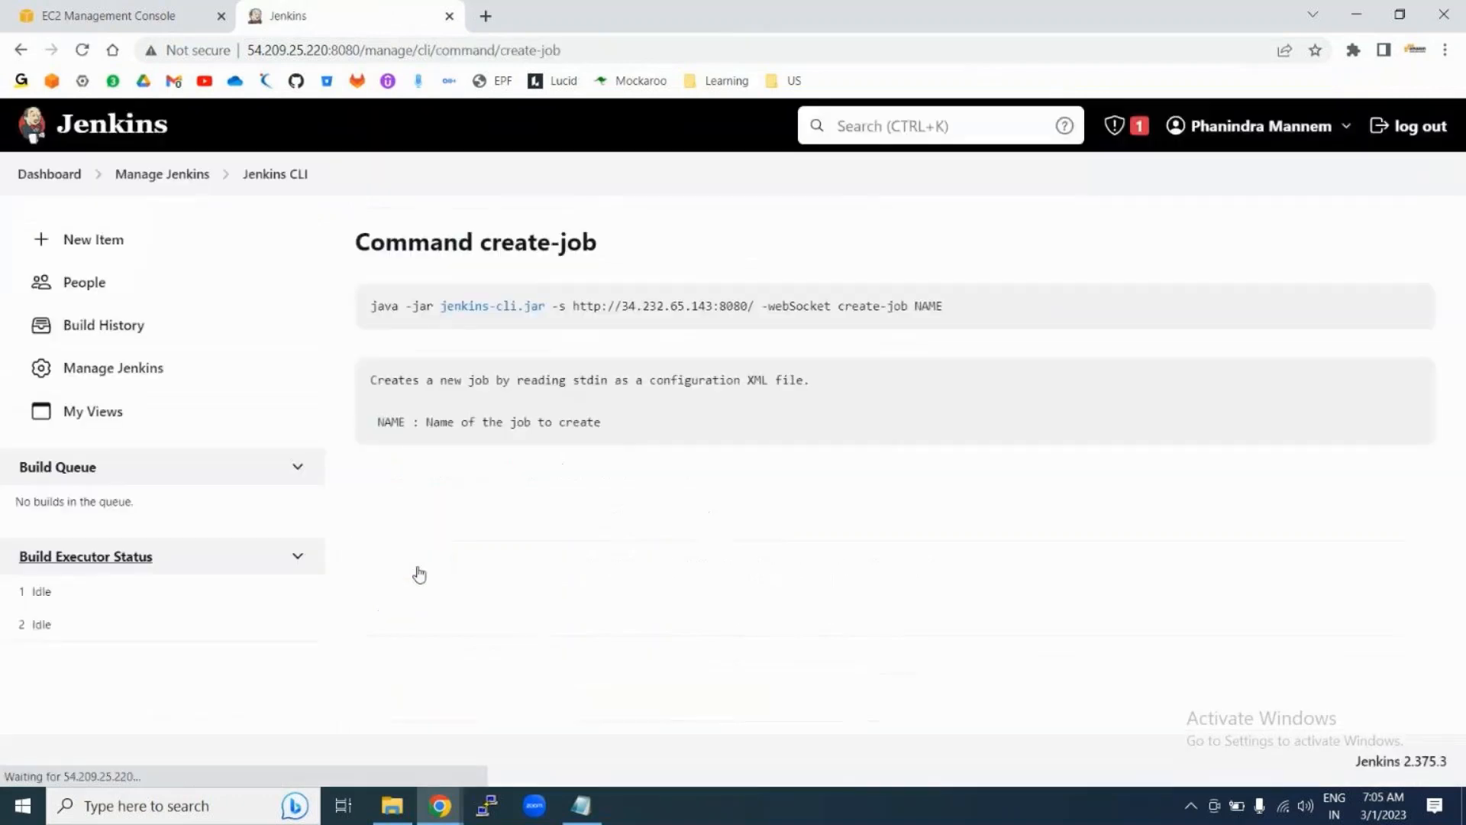
Step: Highlight the create-job usage line, server URL and description, then select the full command line
drag(370, 307, 968, 318)
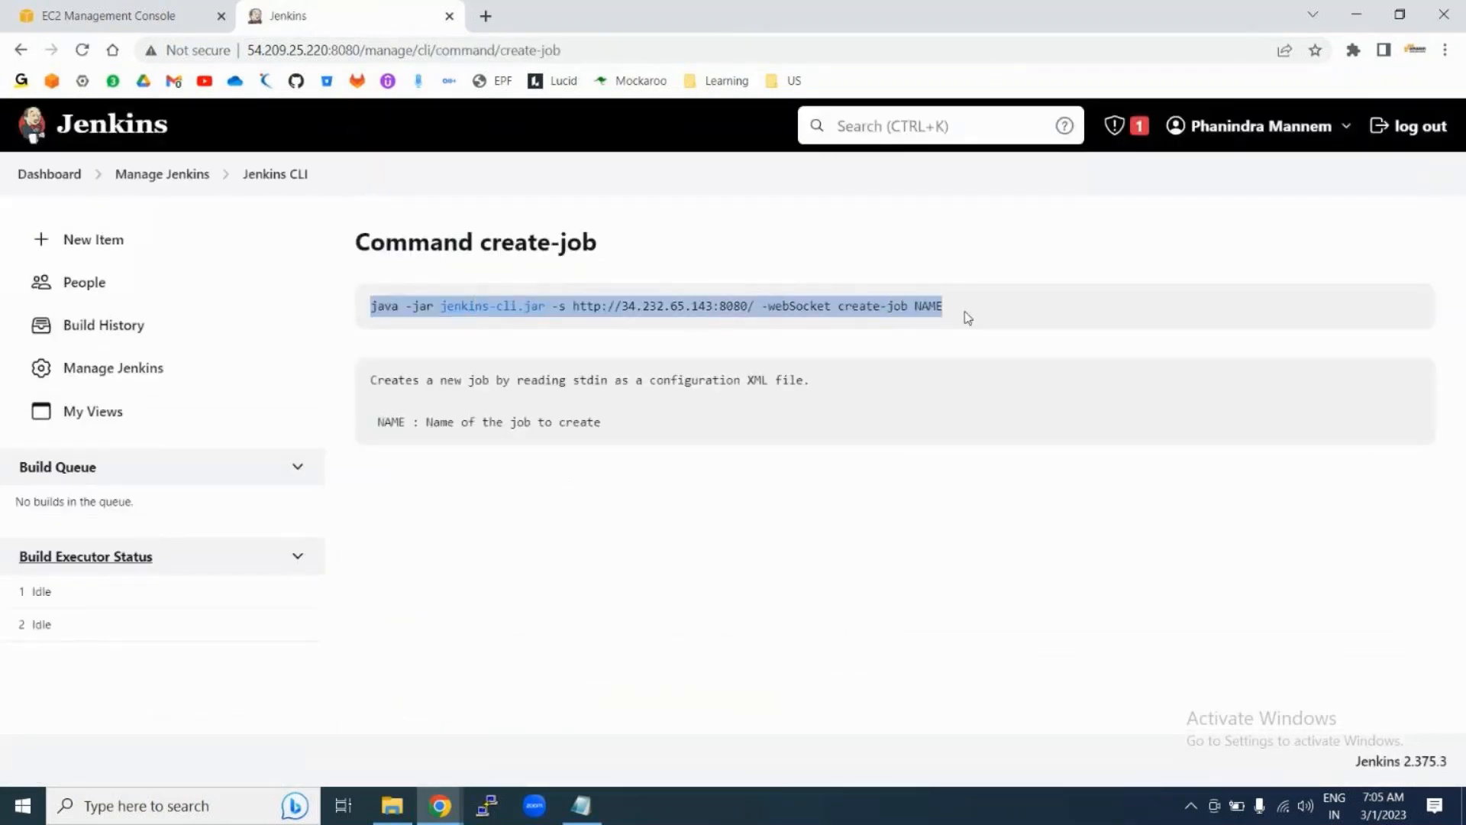
click(487, 332)
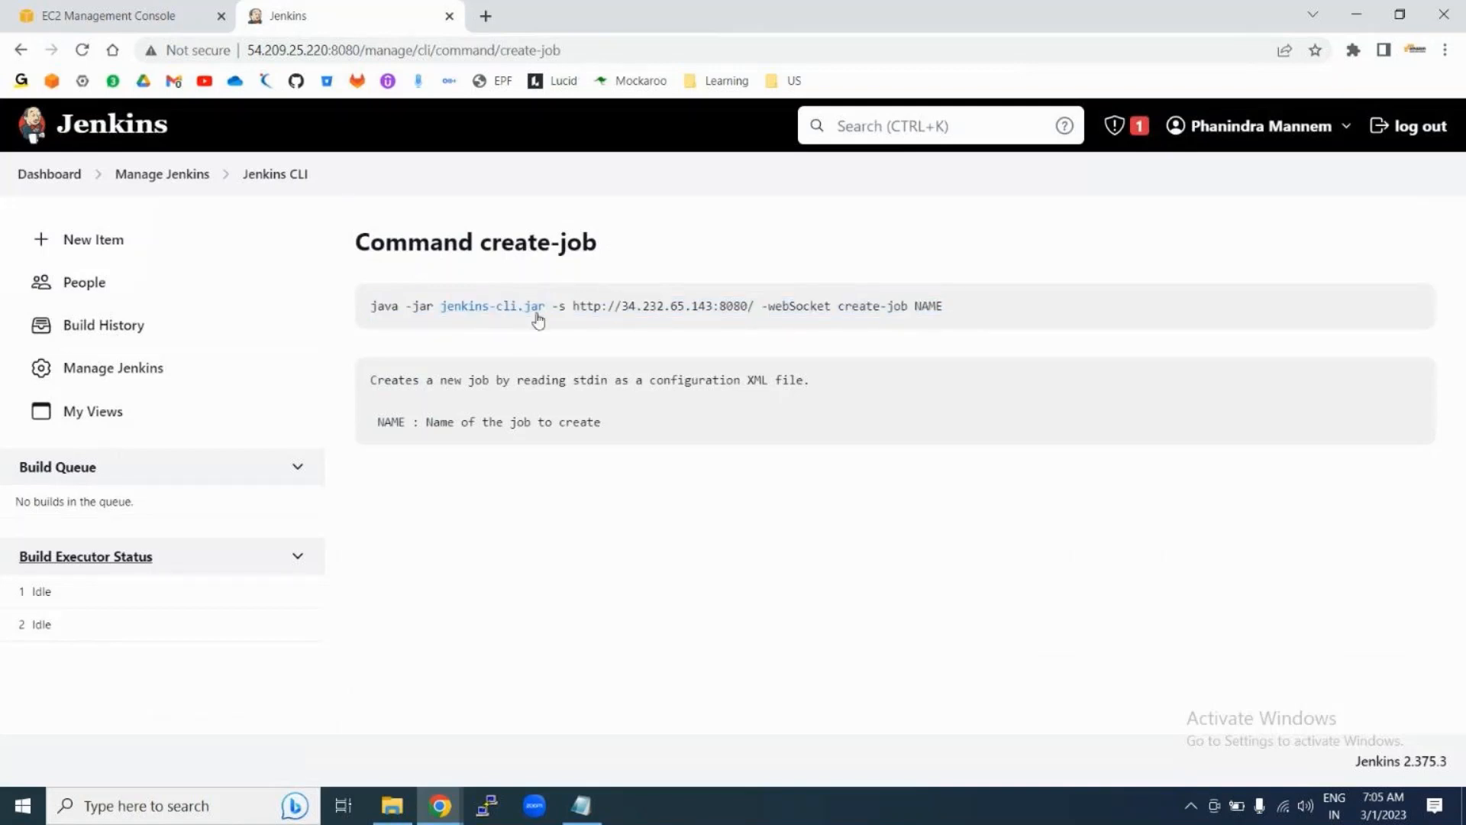
drag(573, 305, 913, 307)
click(918, 306)
drag(374, 381, 557, 429)
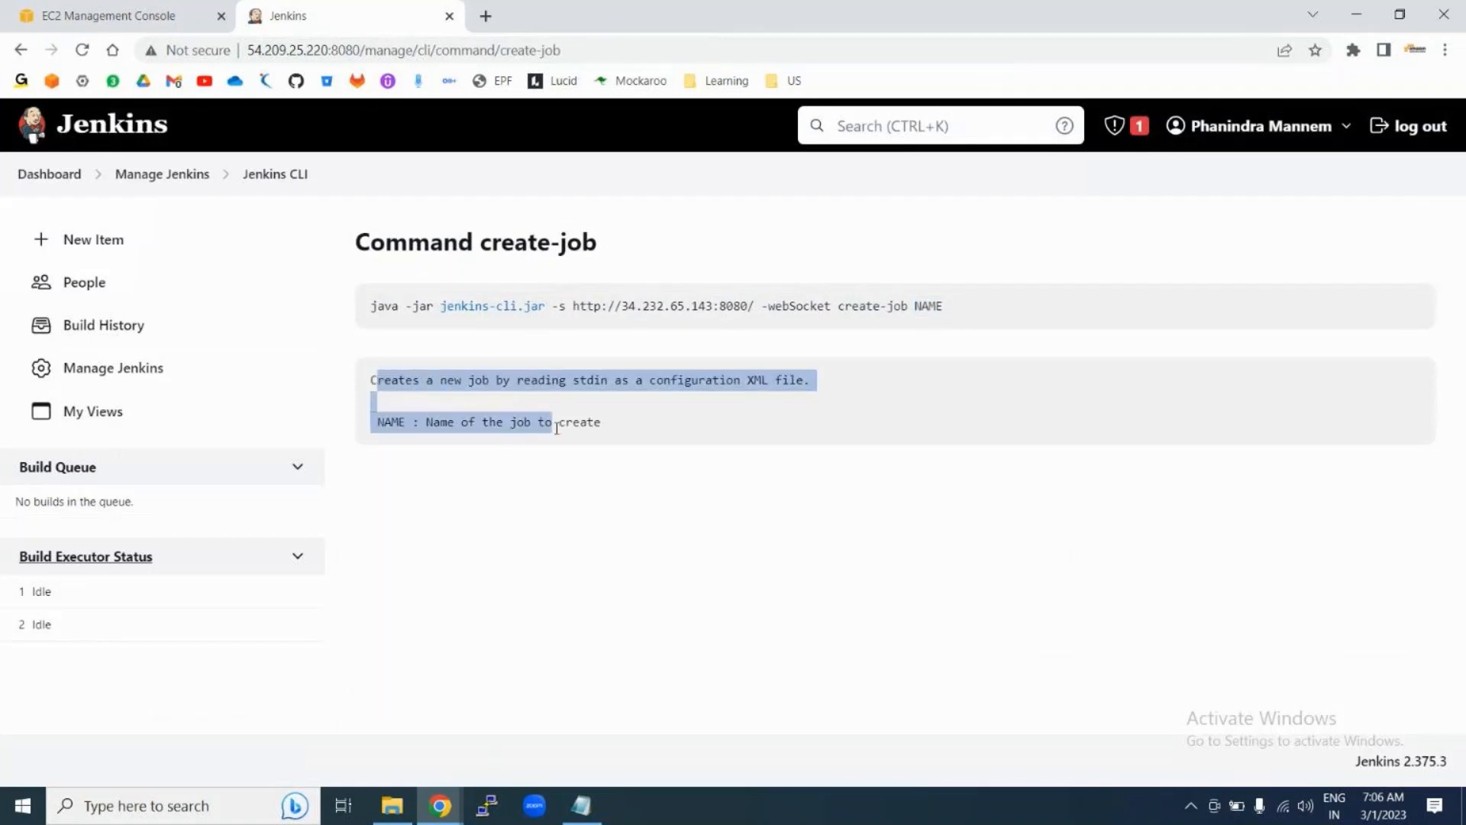
click(720, 432)
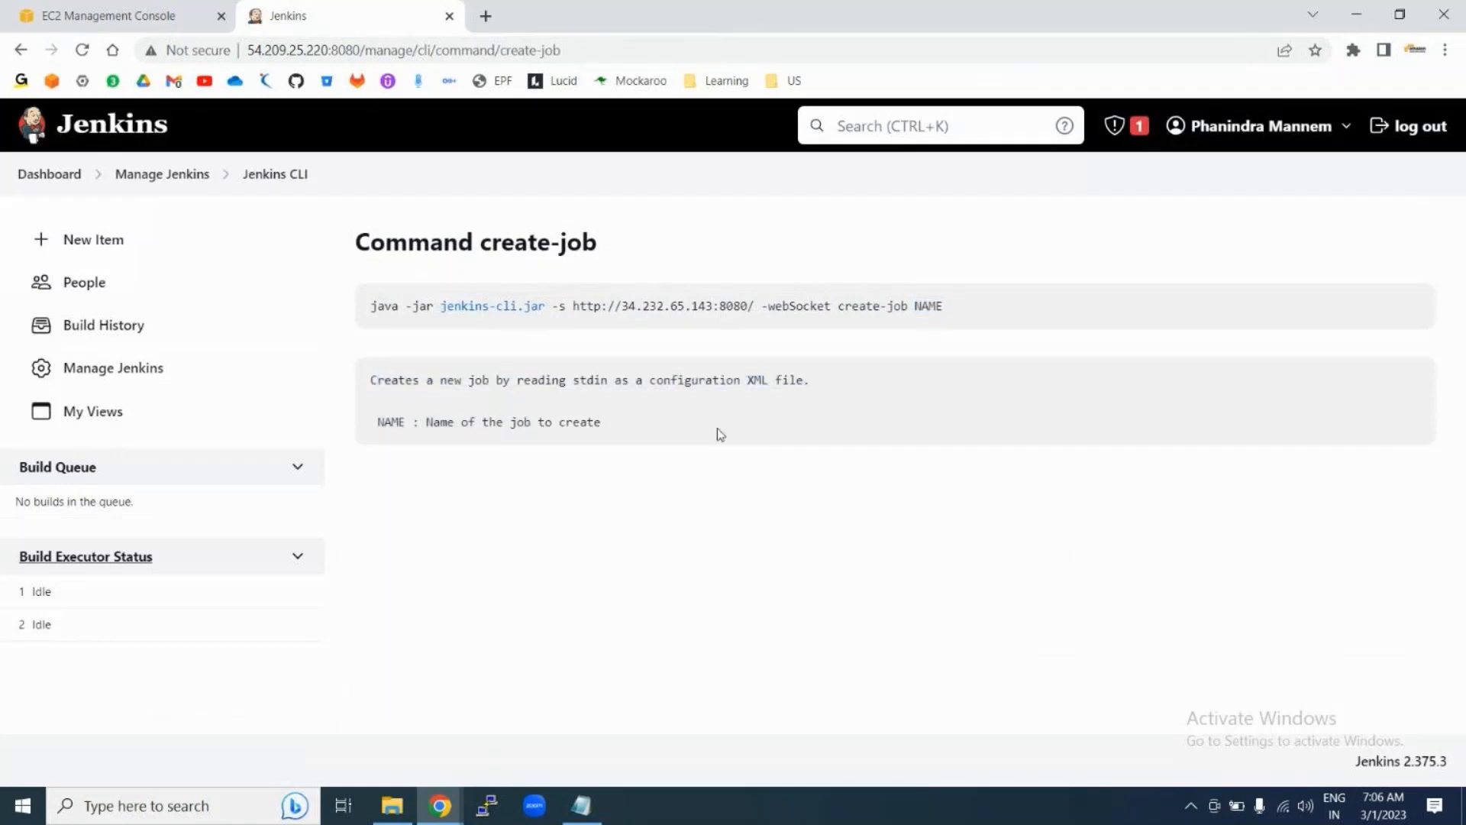
triple_click(960, 304)
key(ctrl+c)
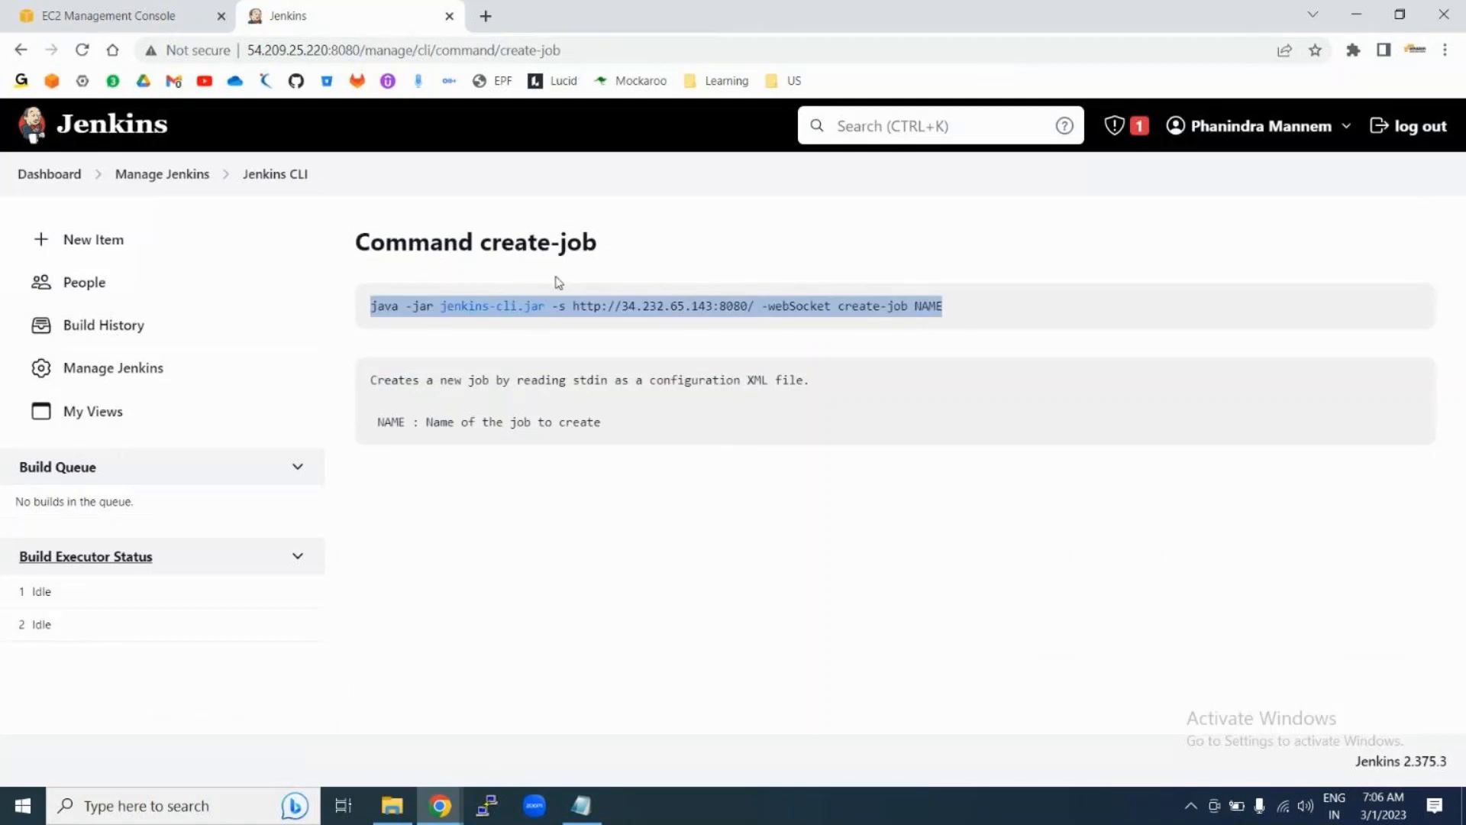
Step: Open the Script Console from Manage Jenkins and paste the create-job CLI command
click(156, 184)
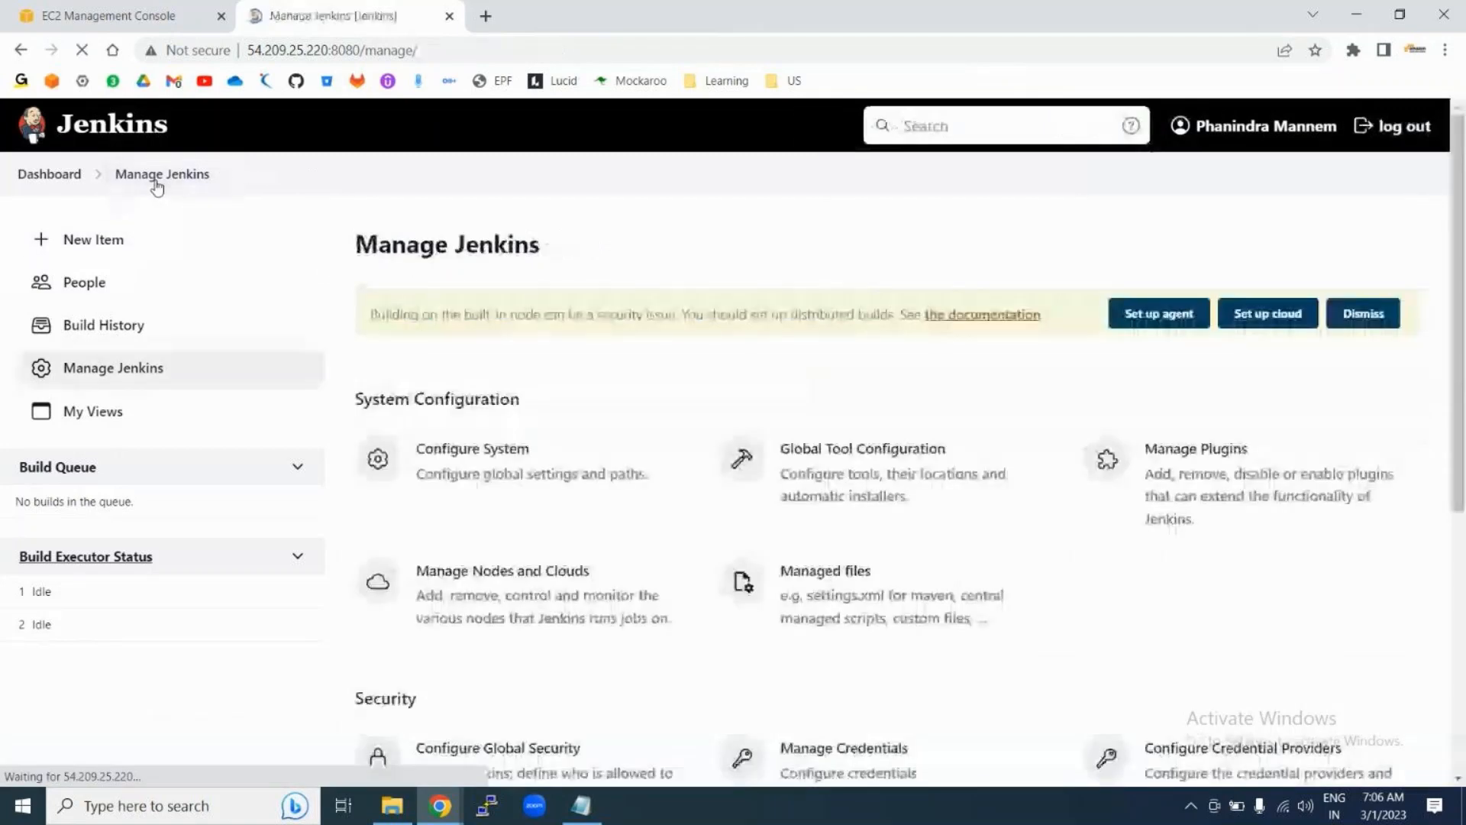
scroll(734, 412, down, 10)
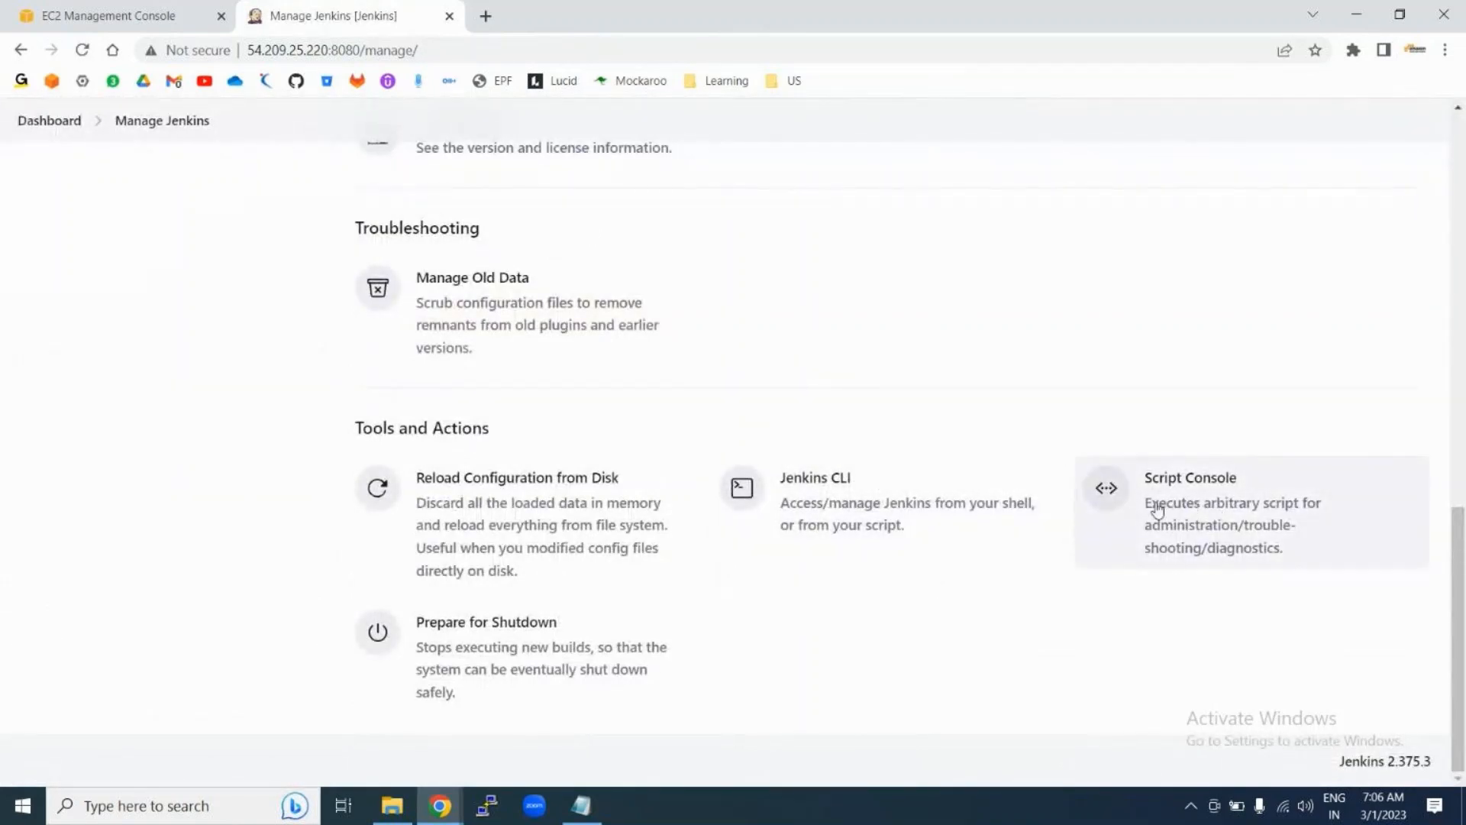
click(1213, 510)
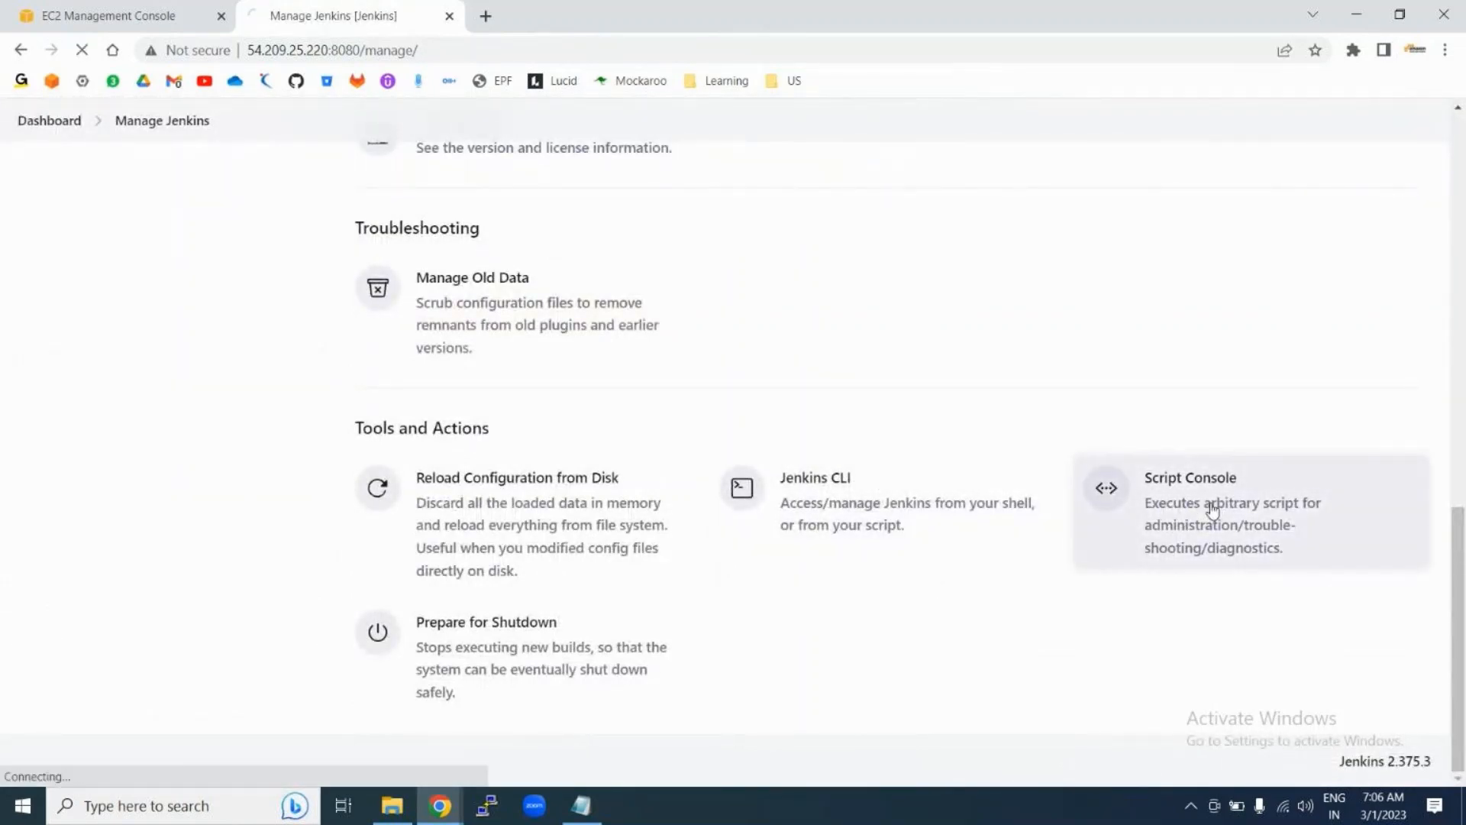
click(439, 505)
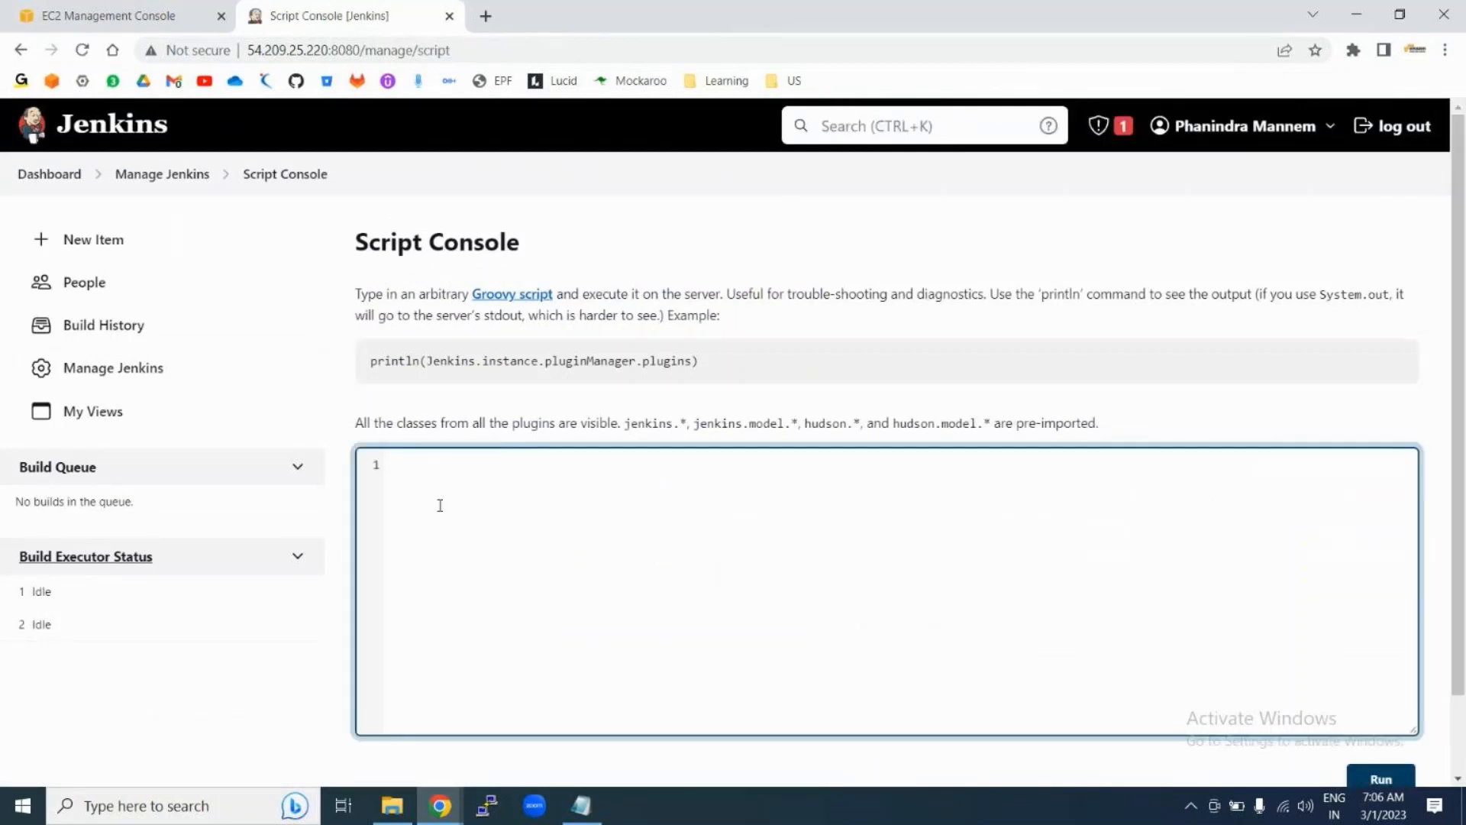
key(ctrl+v)
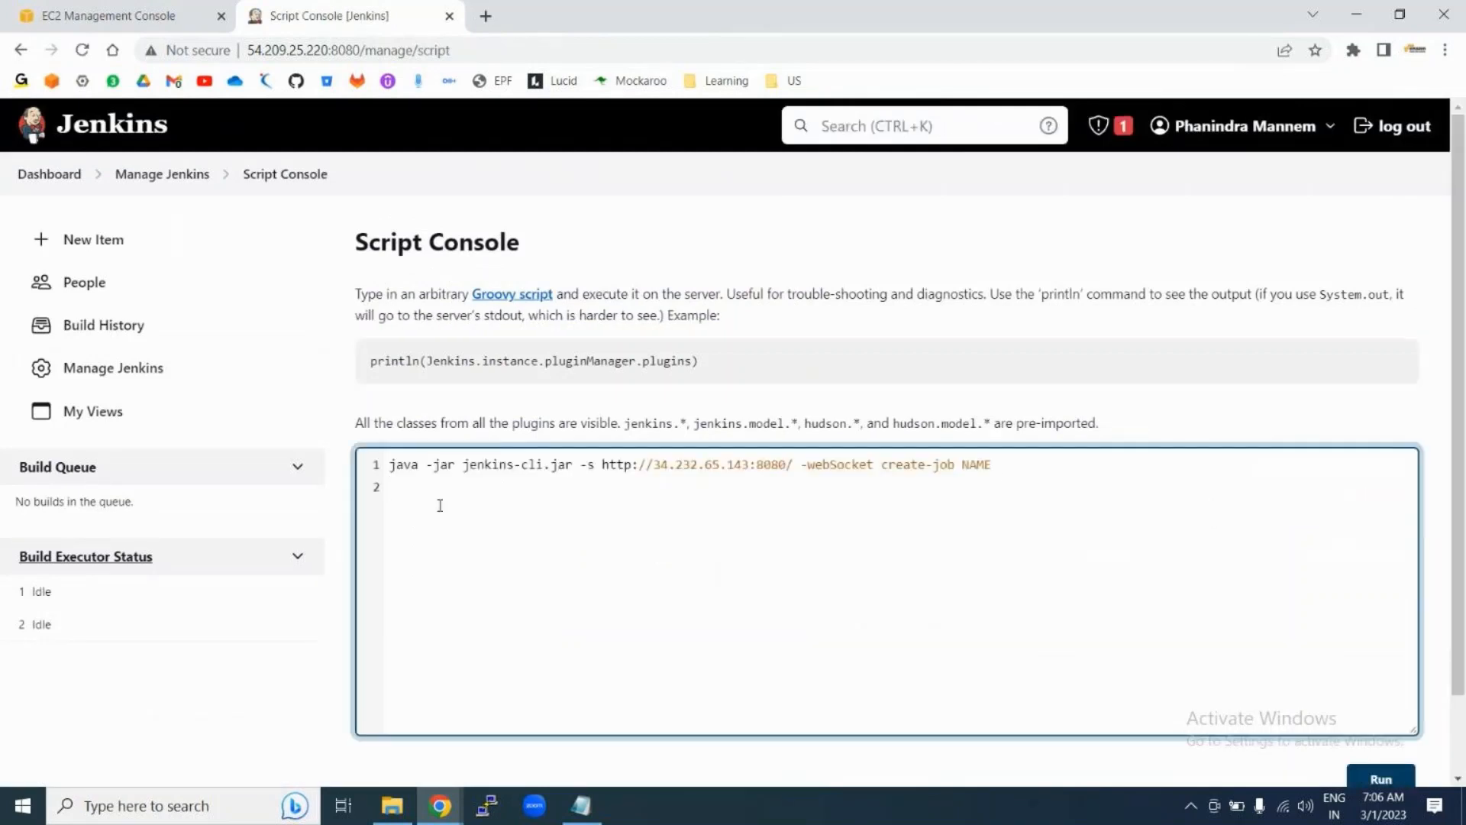
Step: Replace the NAME placeholder with job2 and run the script
click(995, 463)
key(BackSpace)
key(BackSpace)
key(BackSpace)
key(BackSpace)
text(job2)
scroll(1194, 573, down, 1)
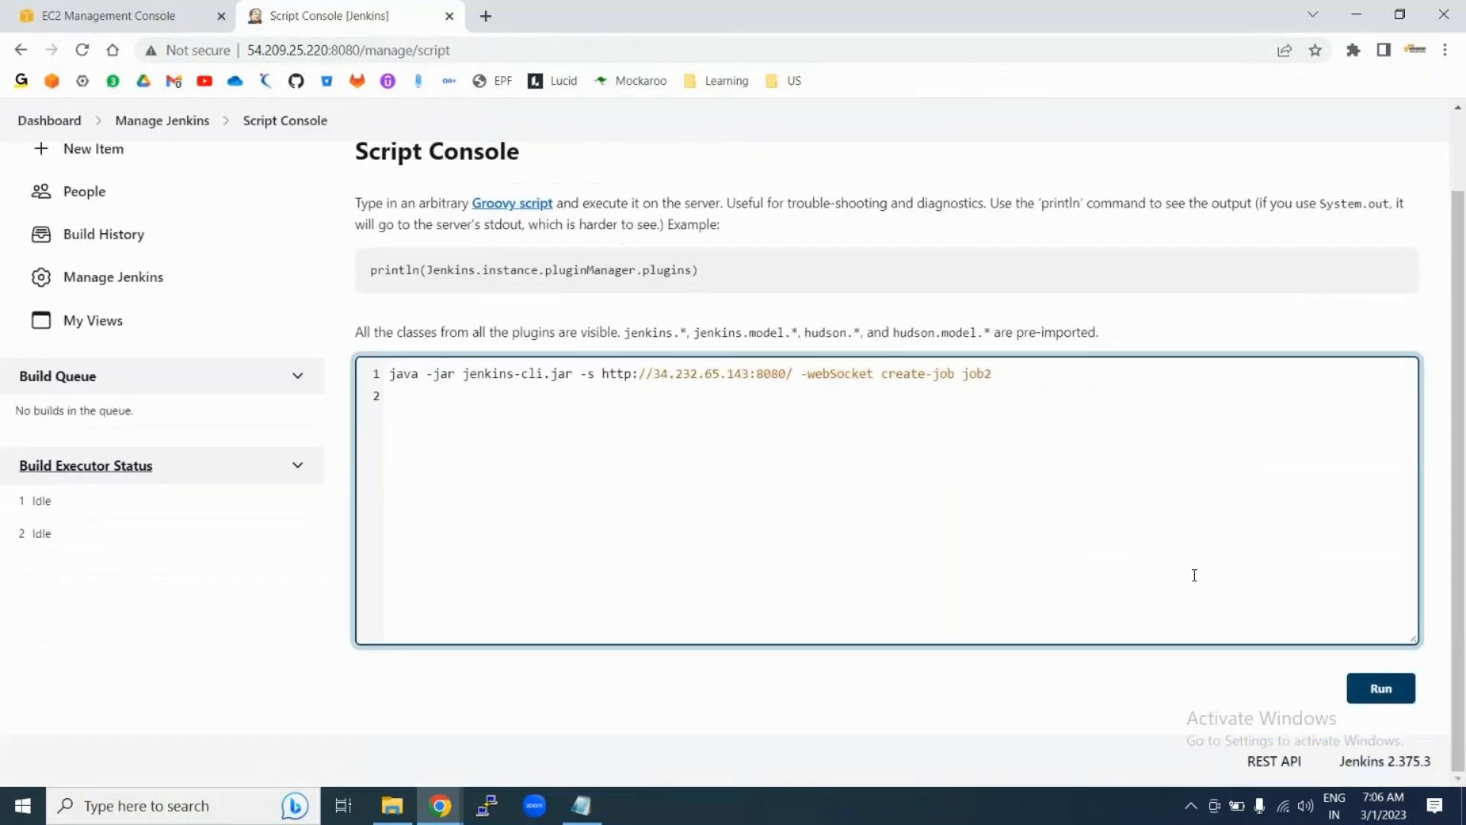
click(1383, 690)
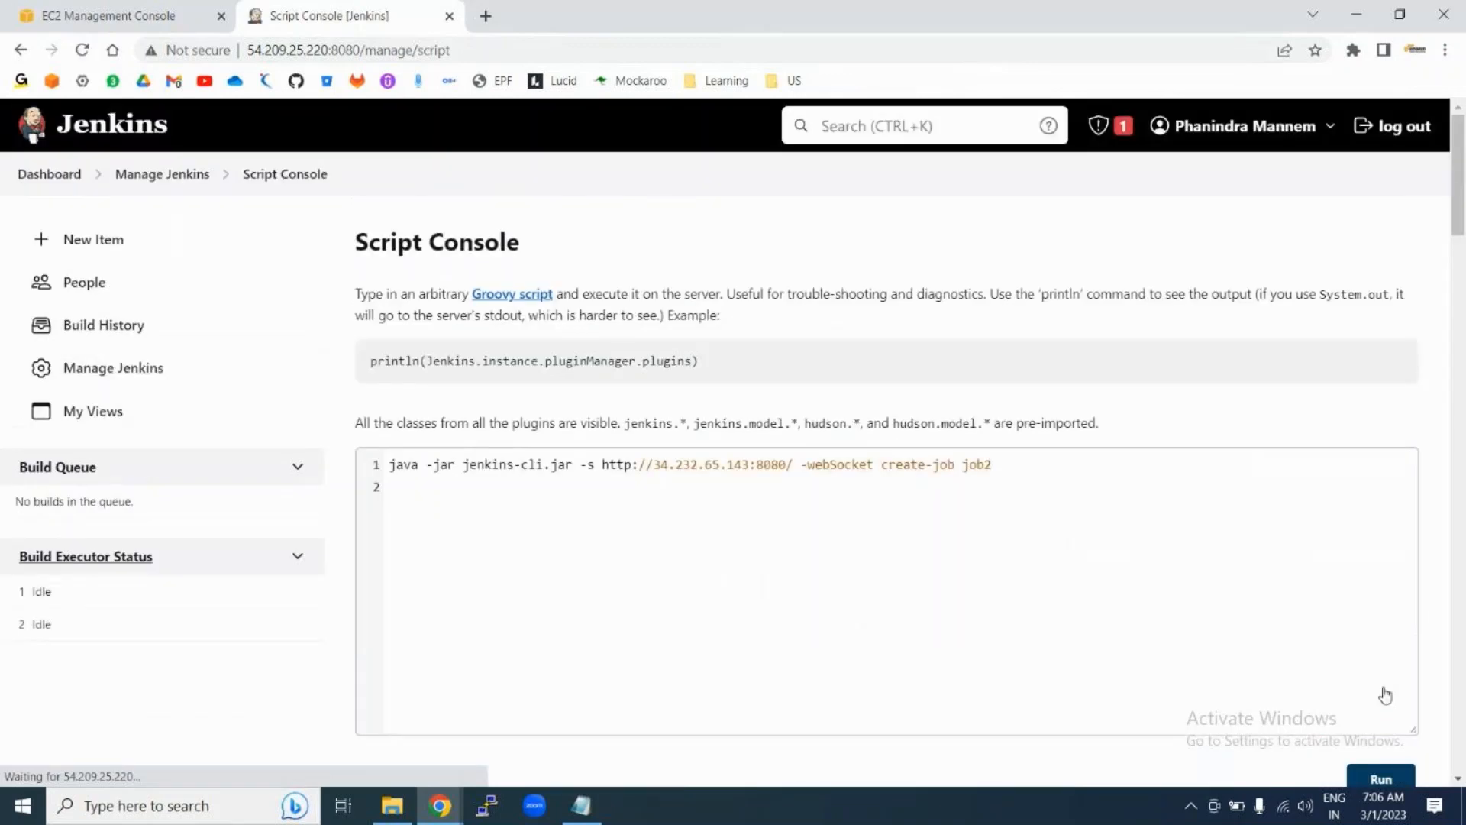
Step: Scroll through the output to read the Groovy compilation error from the first run
scroll(1090, 587, down, 6)
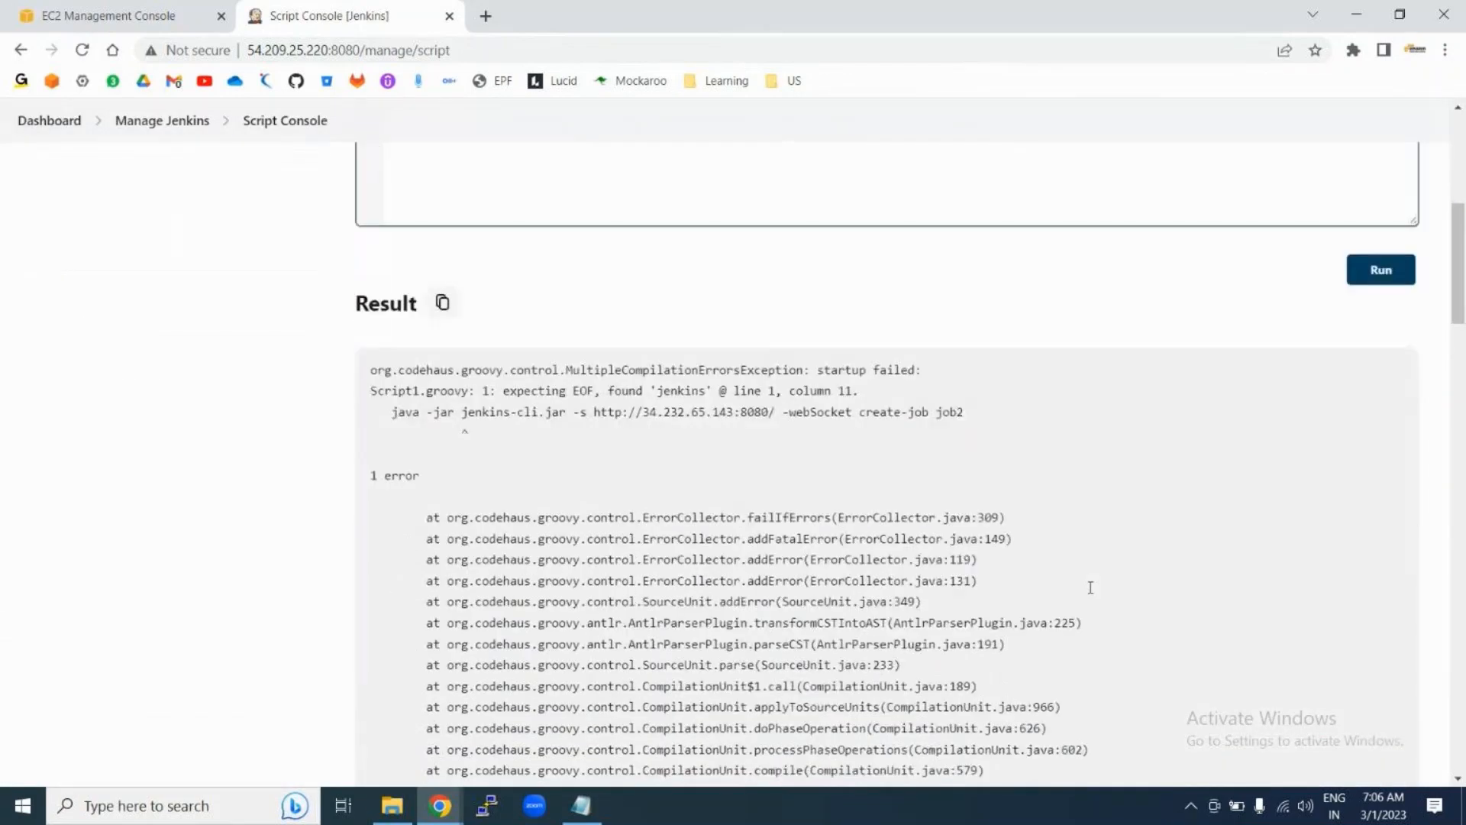
scroll(1092, 593, down, 1)
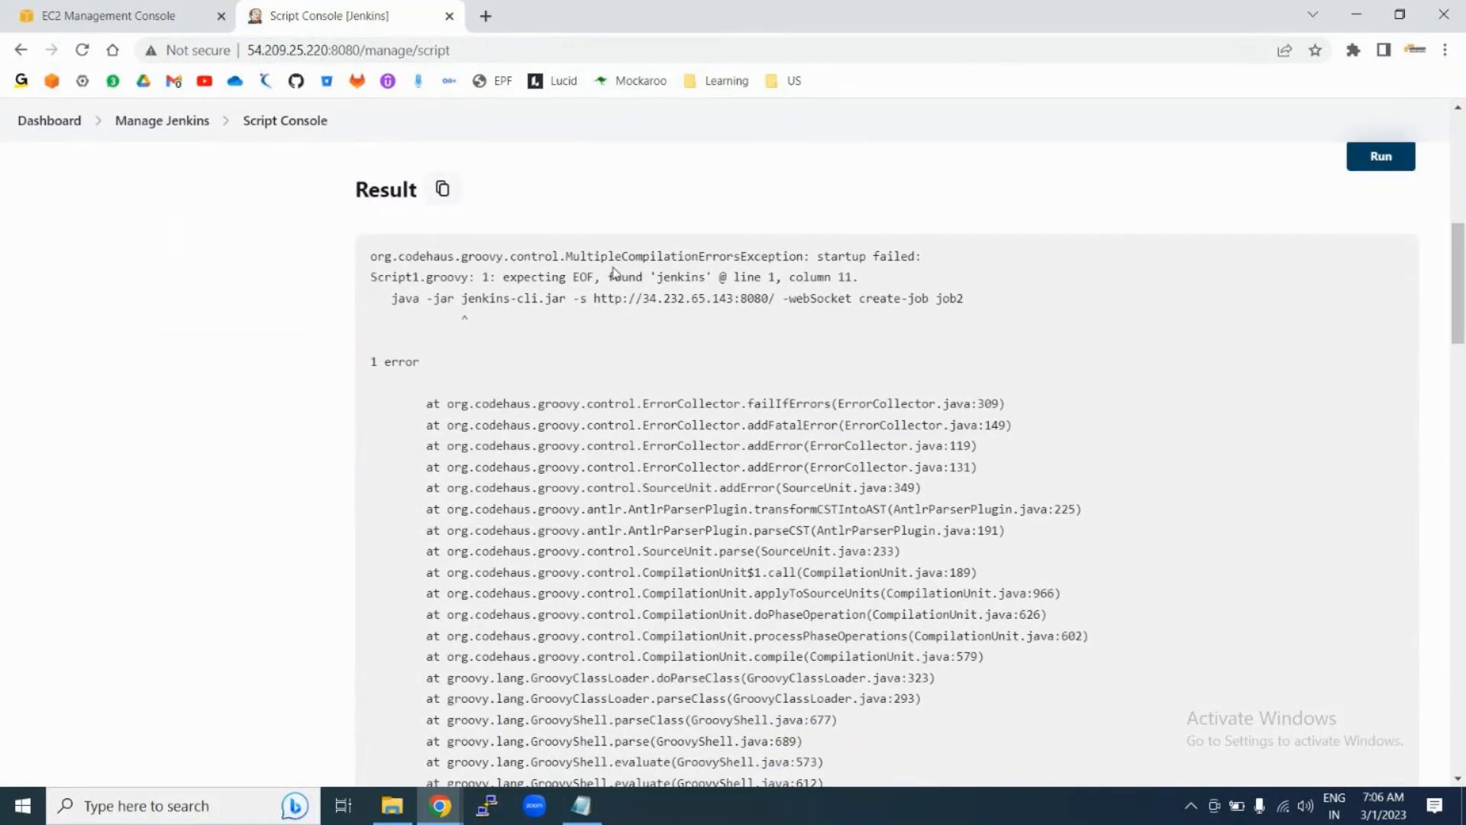
scroll(614, 273, up, 8)
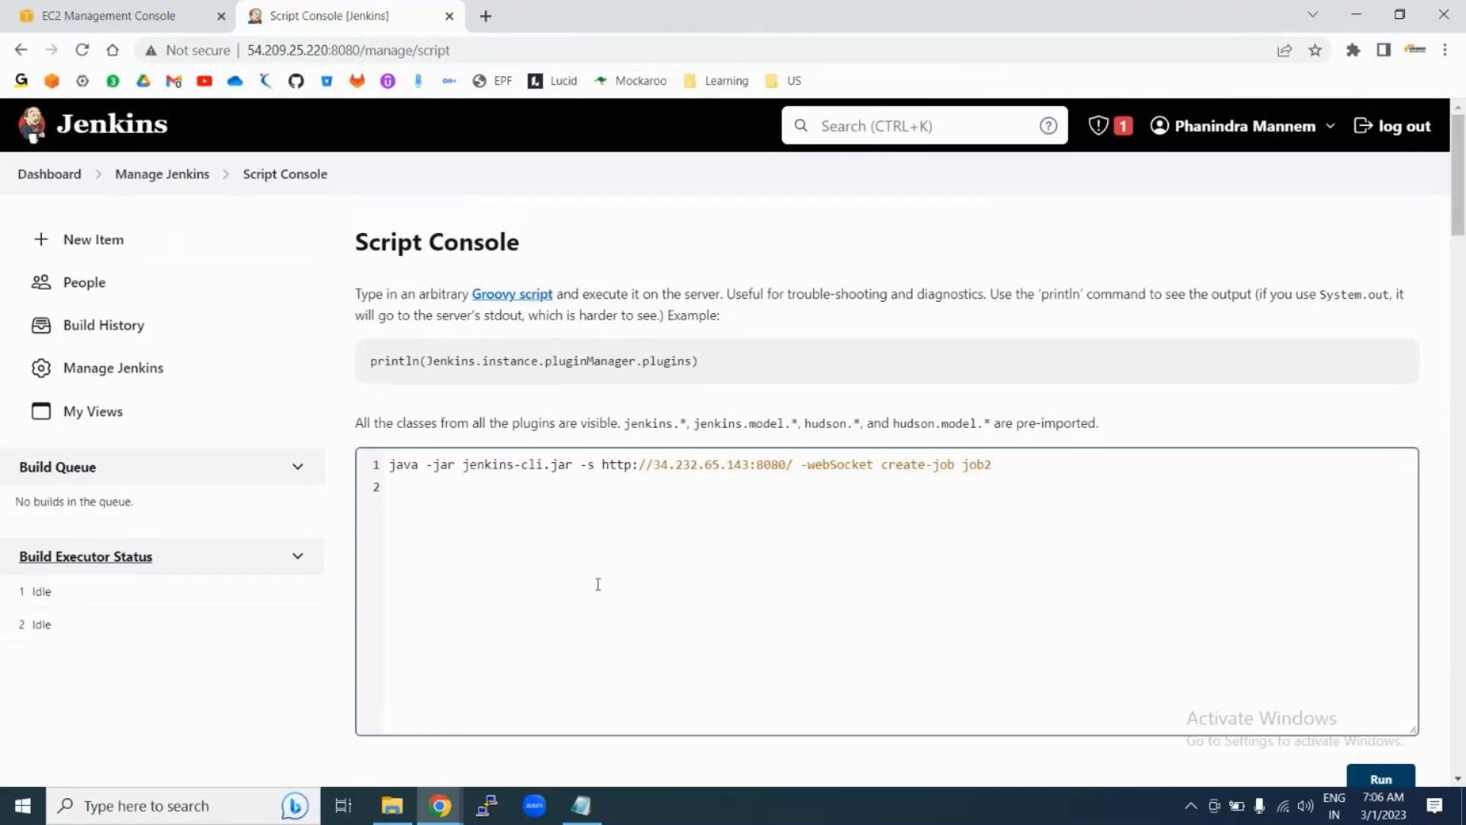
scroll(598, 584, down, 7)
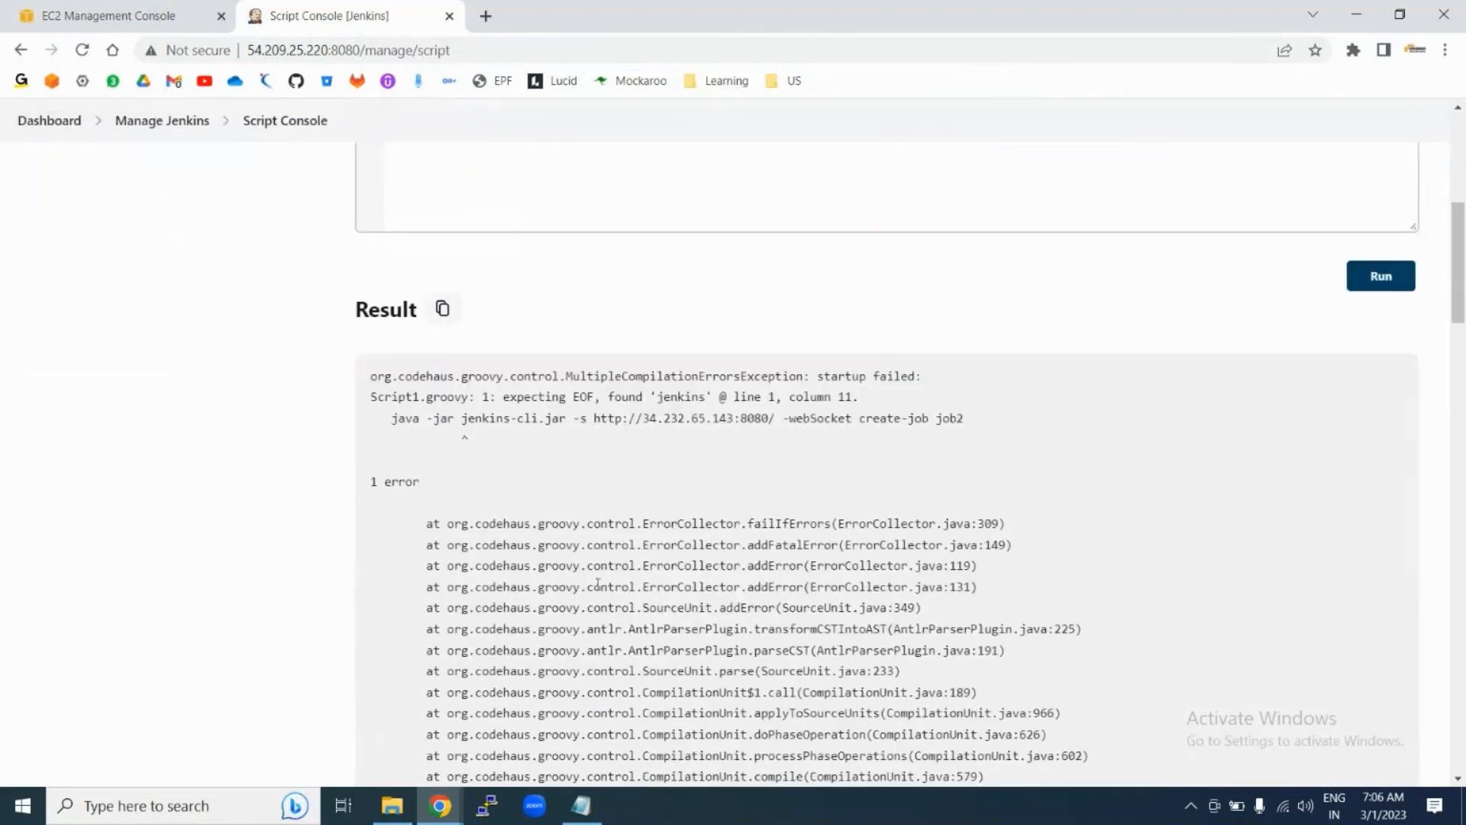
scroll(596, 580, down, 4)
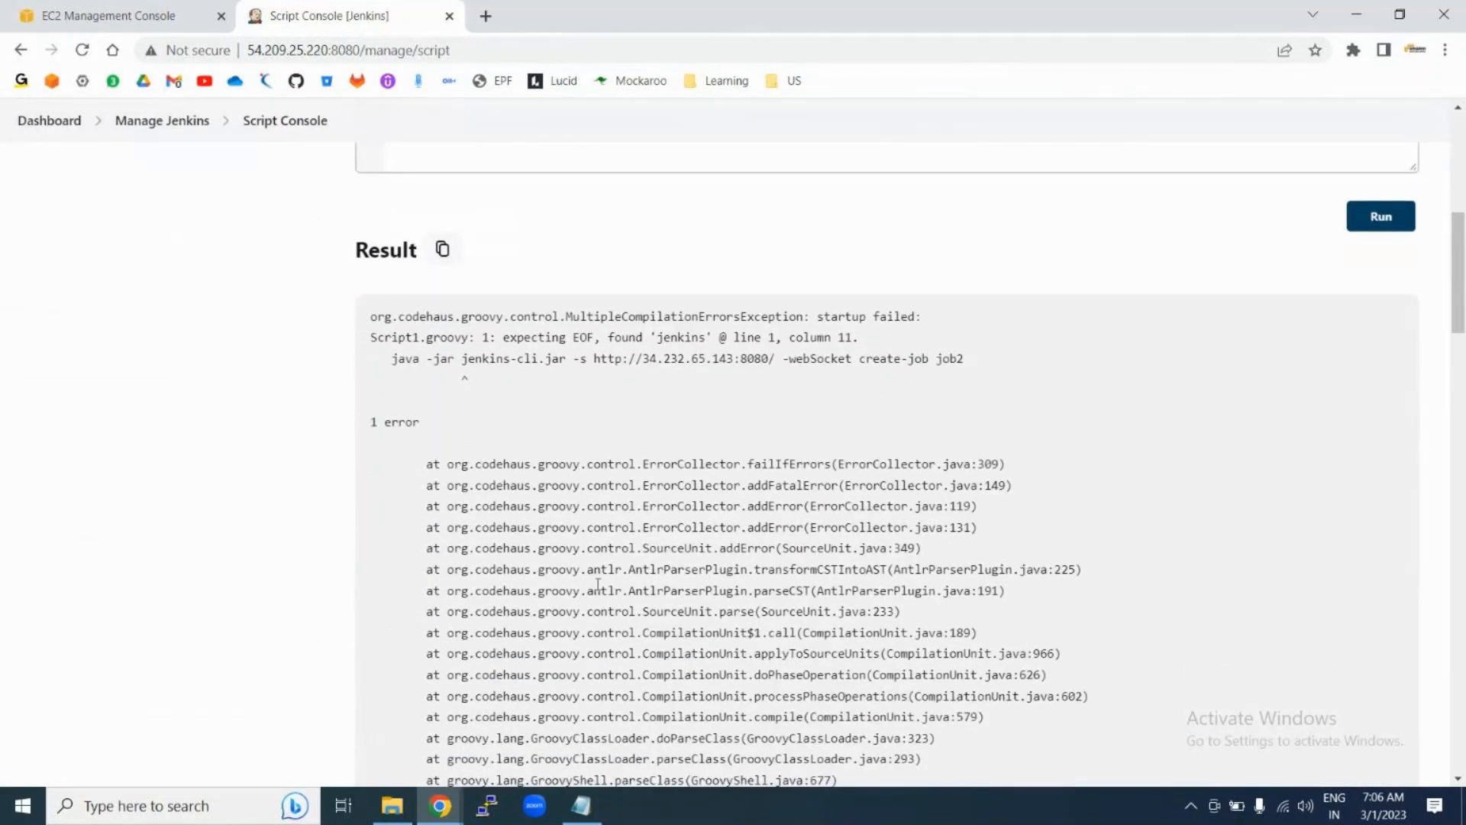
scroll(572, 550, up, 3)
scroll(474, 412, up, 2)
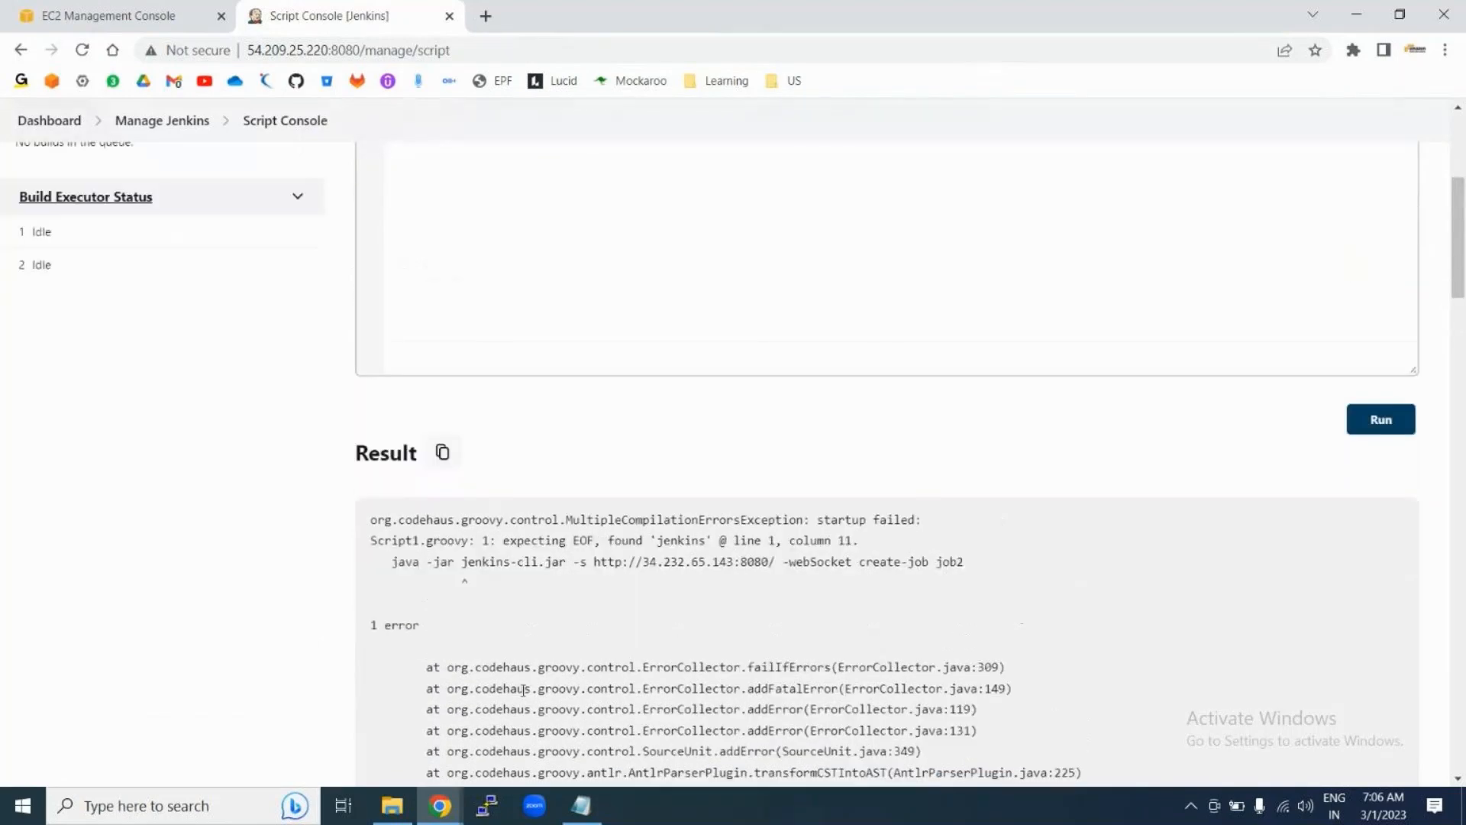
scroll(542, 566, down, 6)
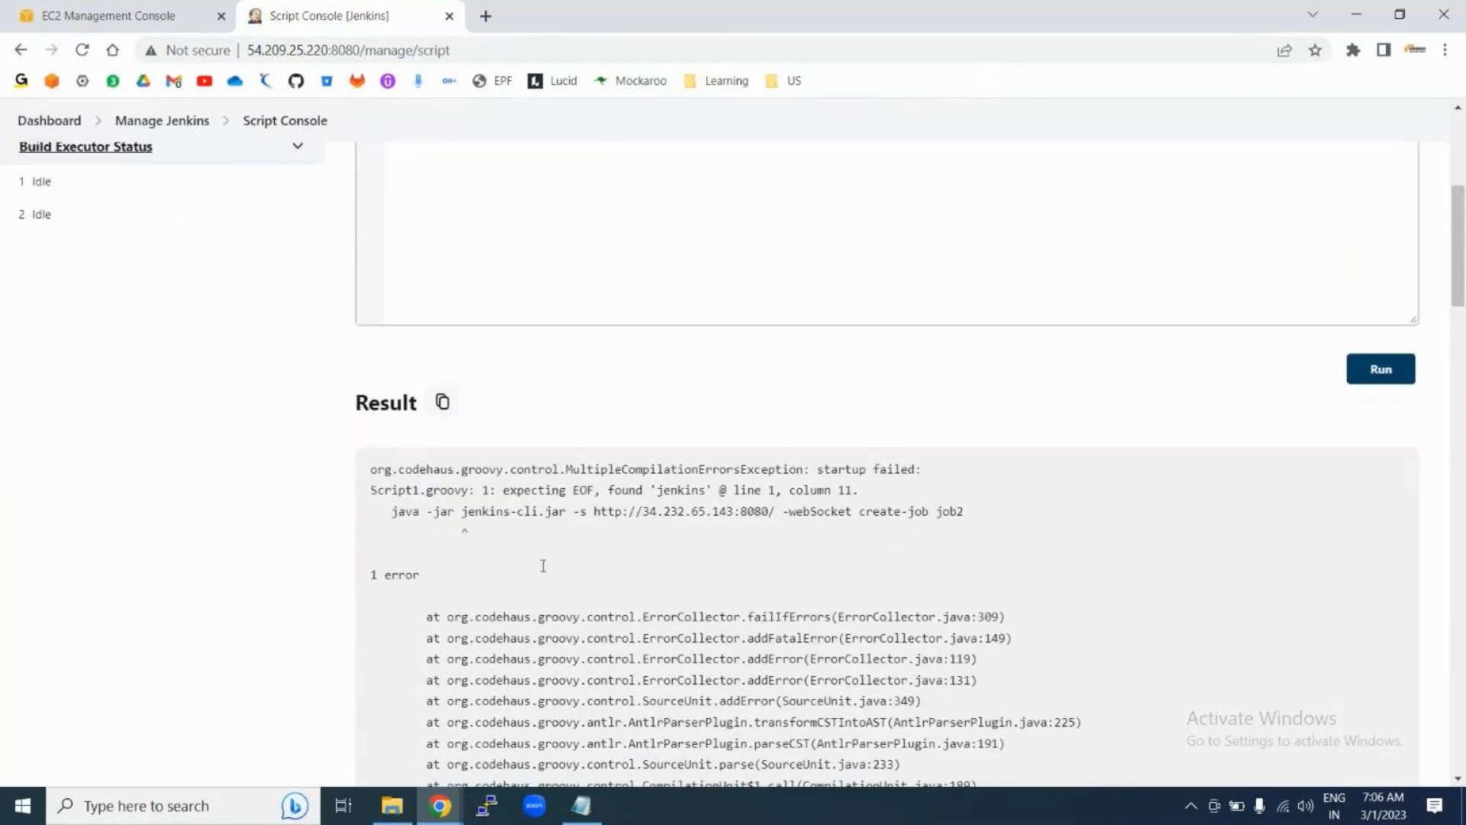
scroll(658, 399, up, 10)
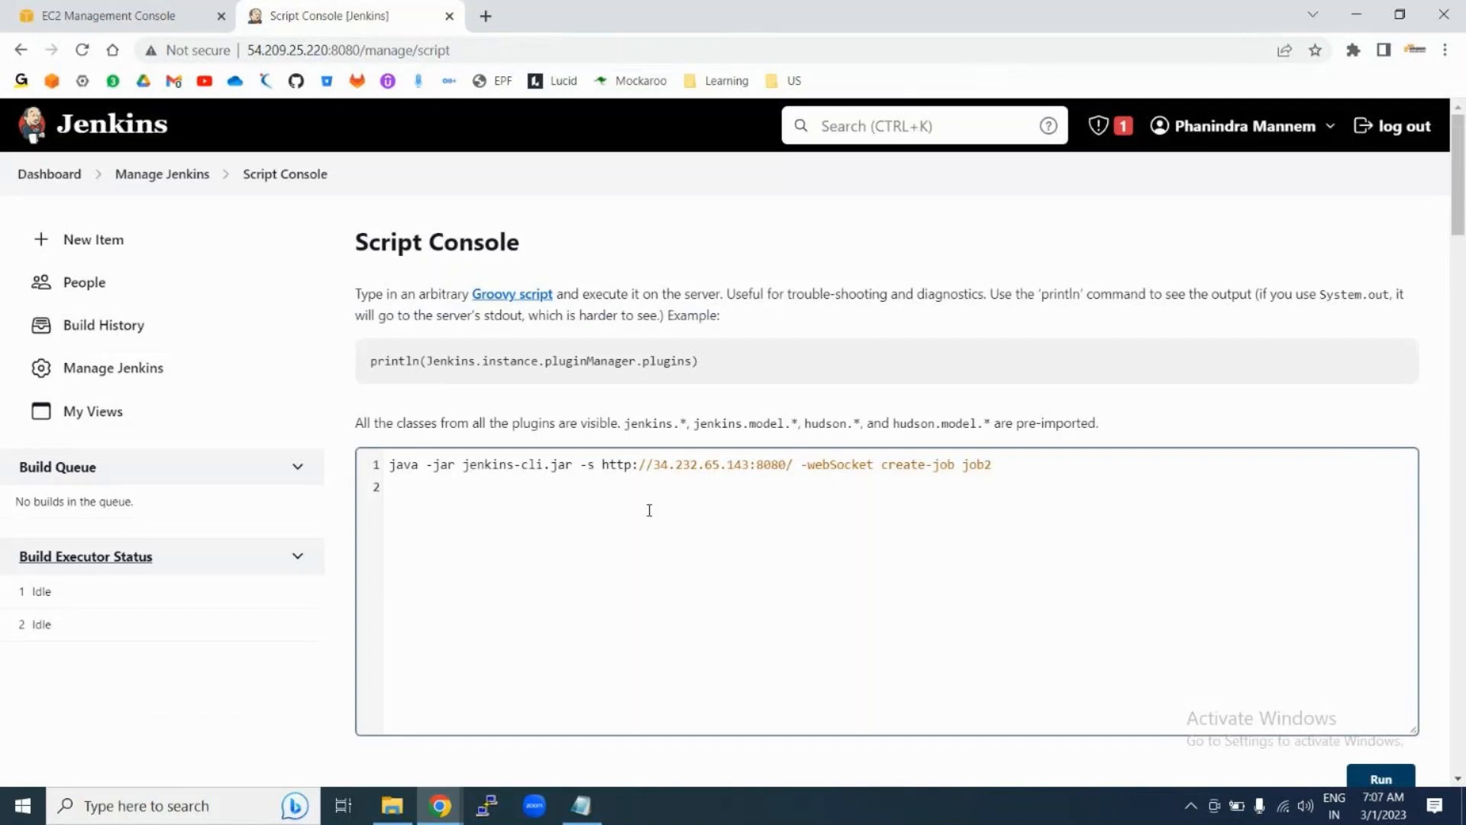
Step: Delete the empty second line, rerun the command, and review the same compilation error
click(469, 492)
key(BackSpace)
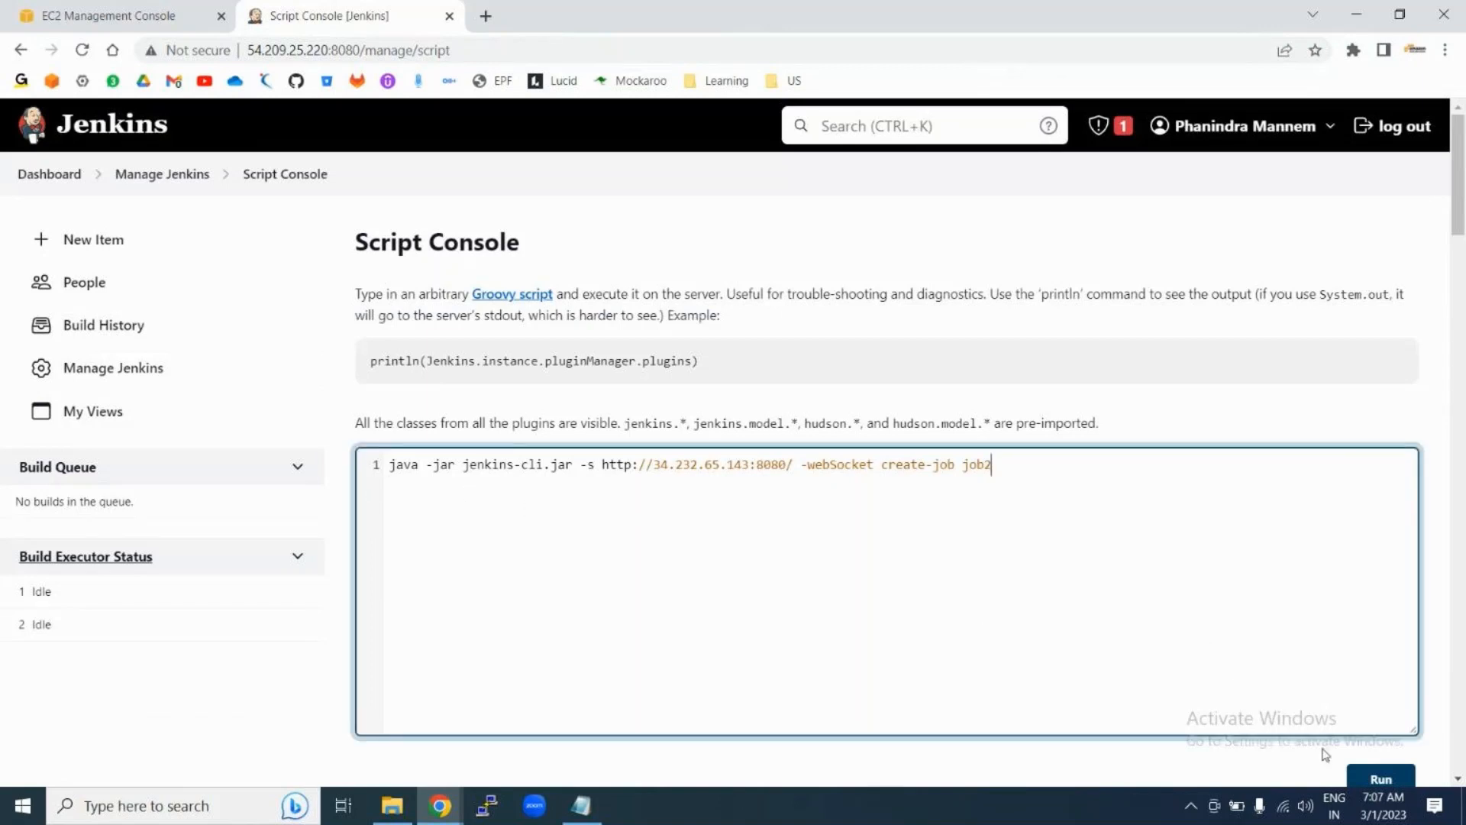
click(1374, 777)
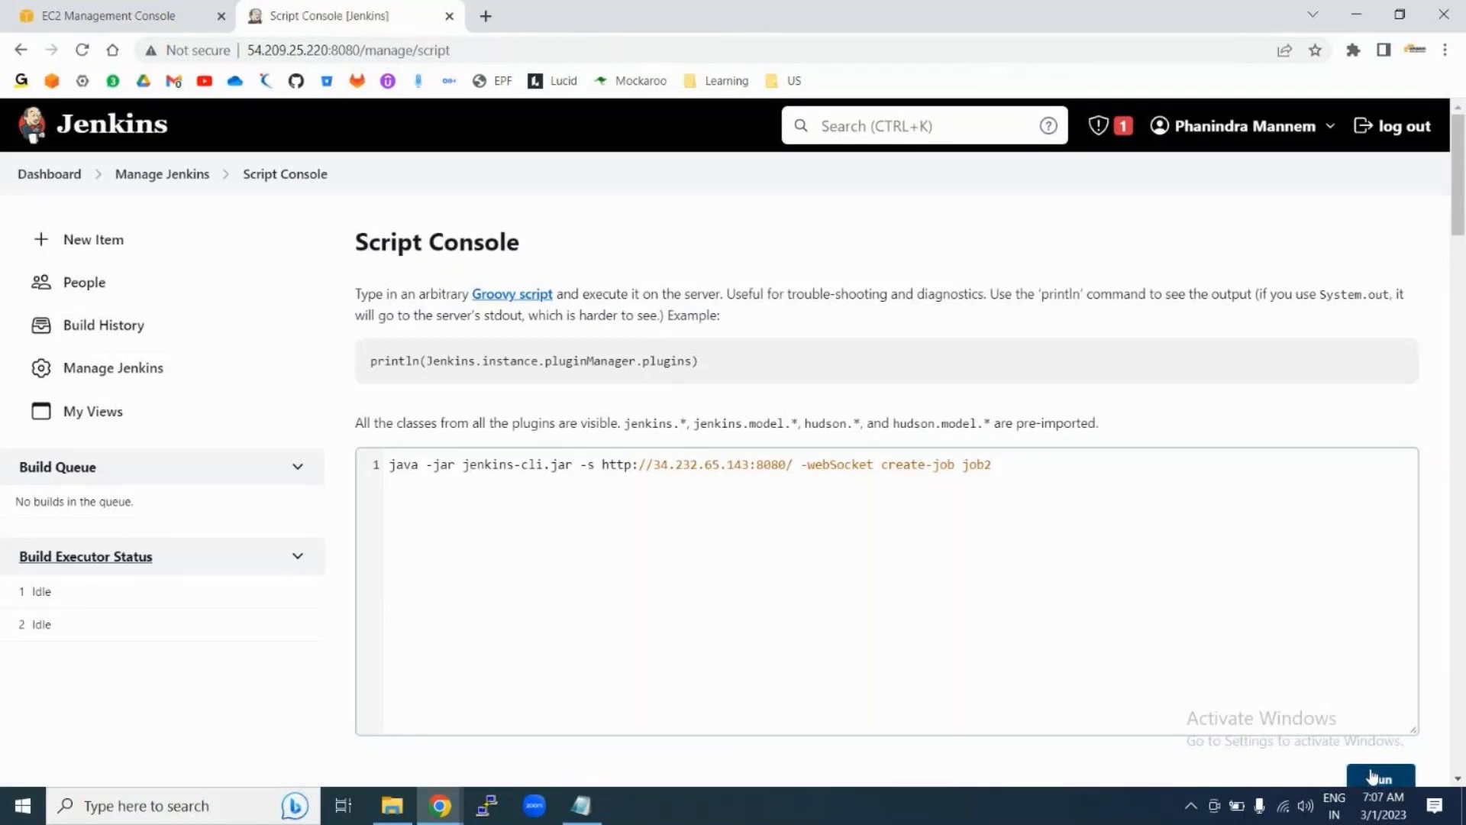
scroll(980, 628, down, 7)
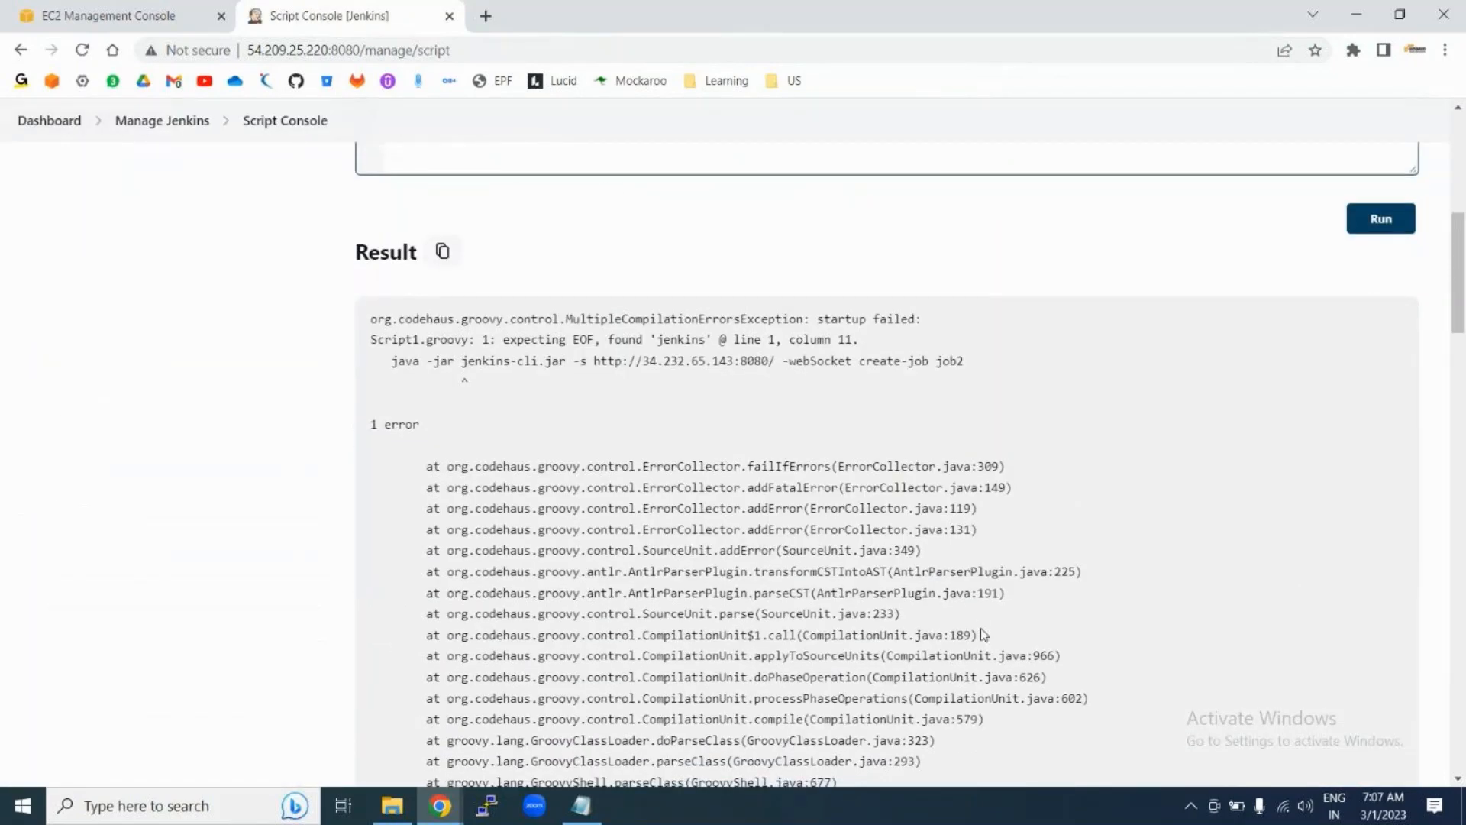
scroll(981, 628, down, 12)
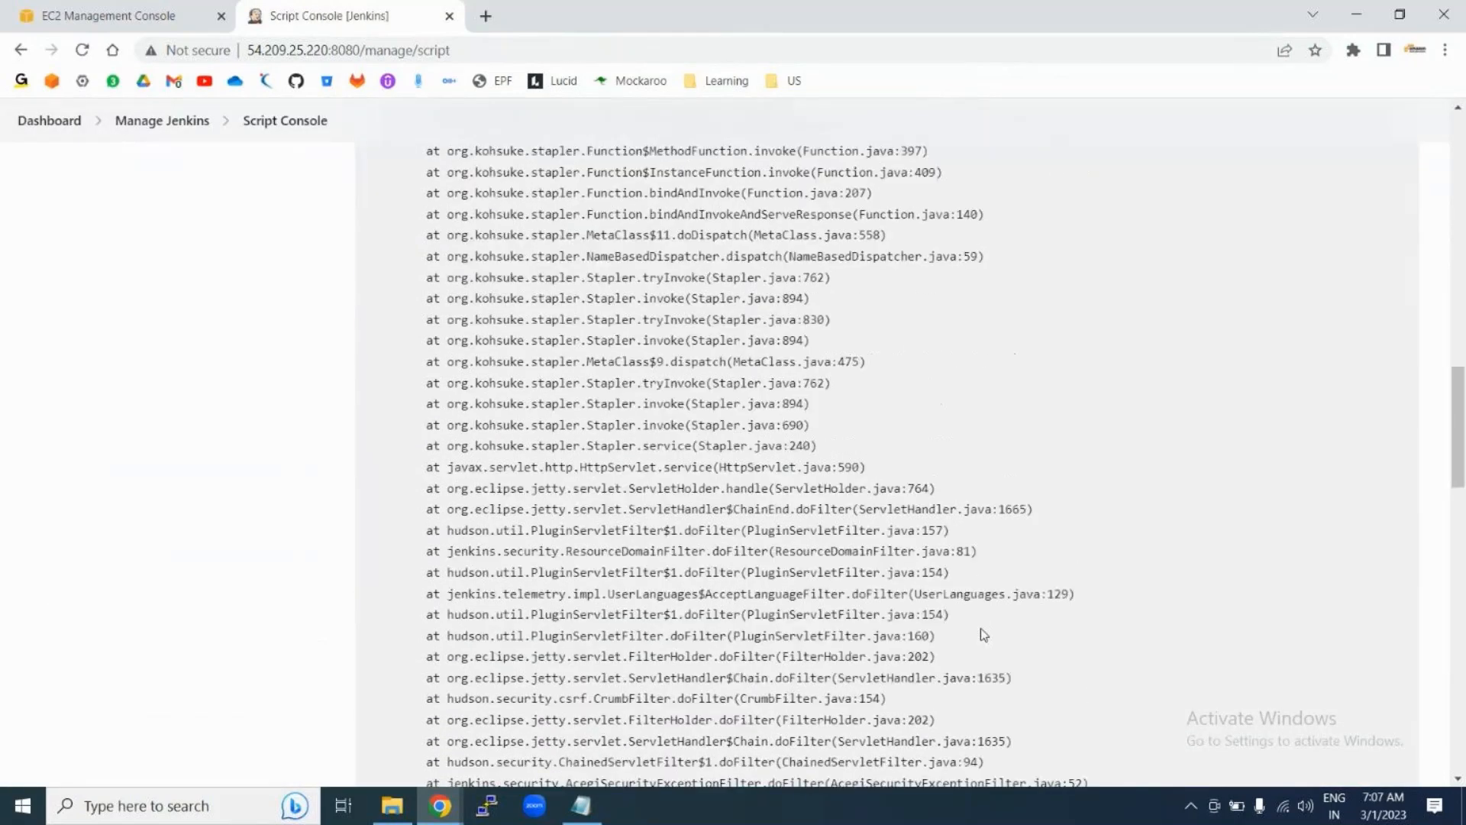
scroll(980, 628, down, 15)
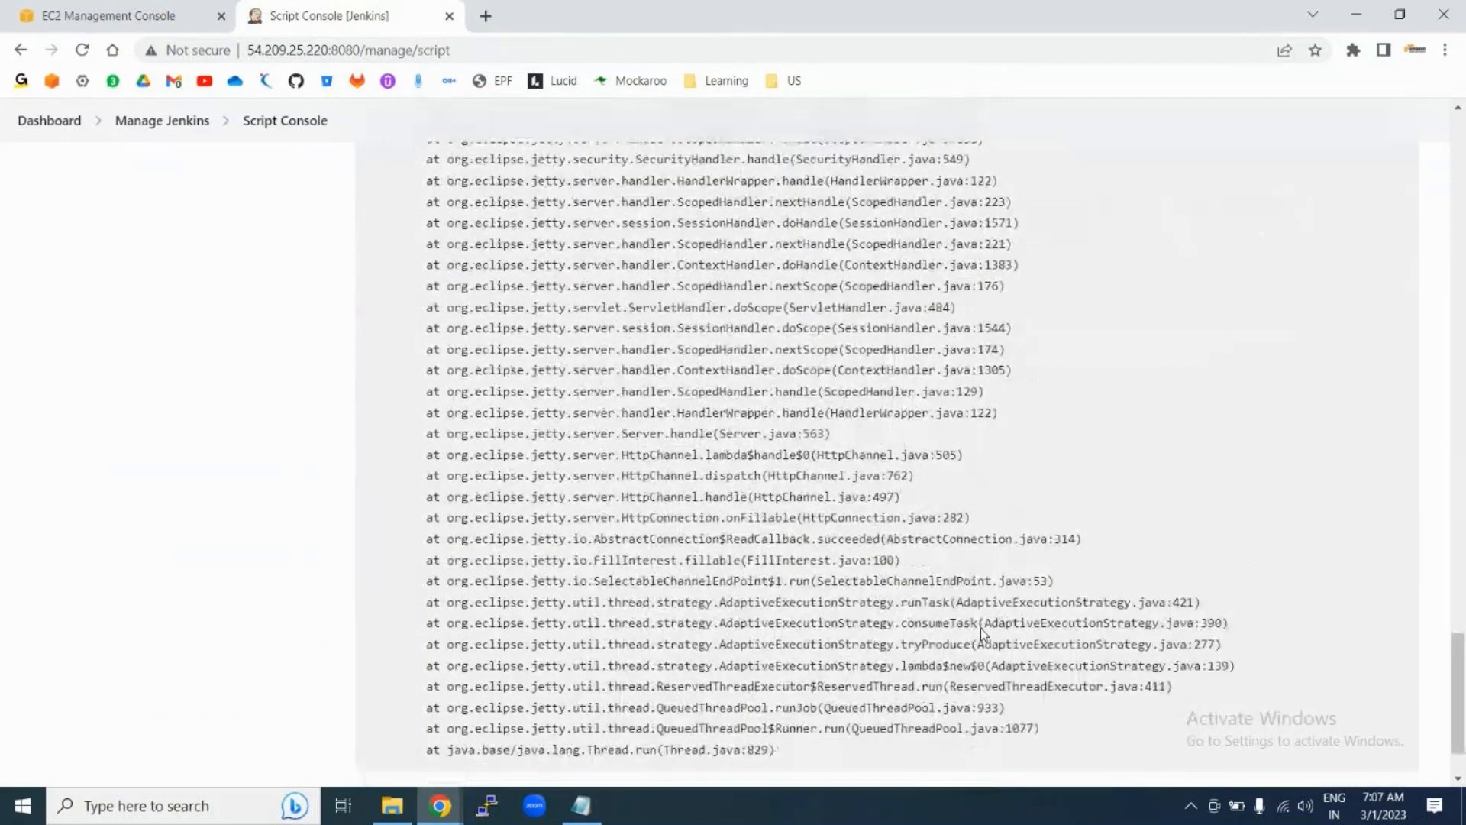
scroll(981, 628, up, 20)
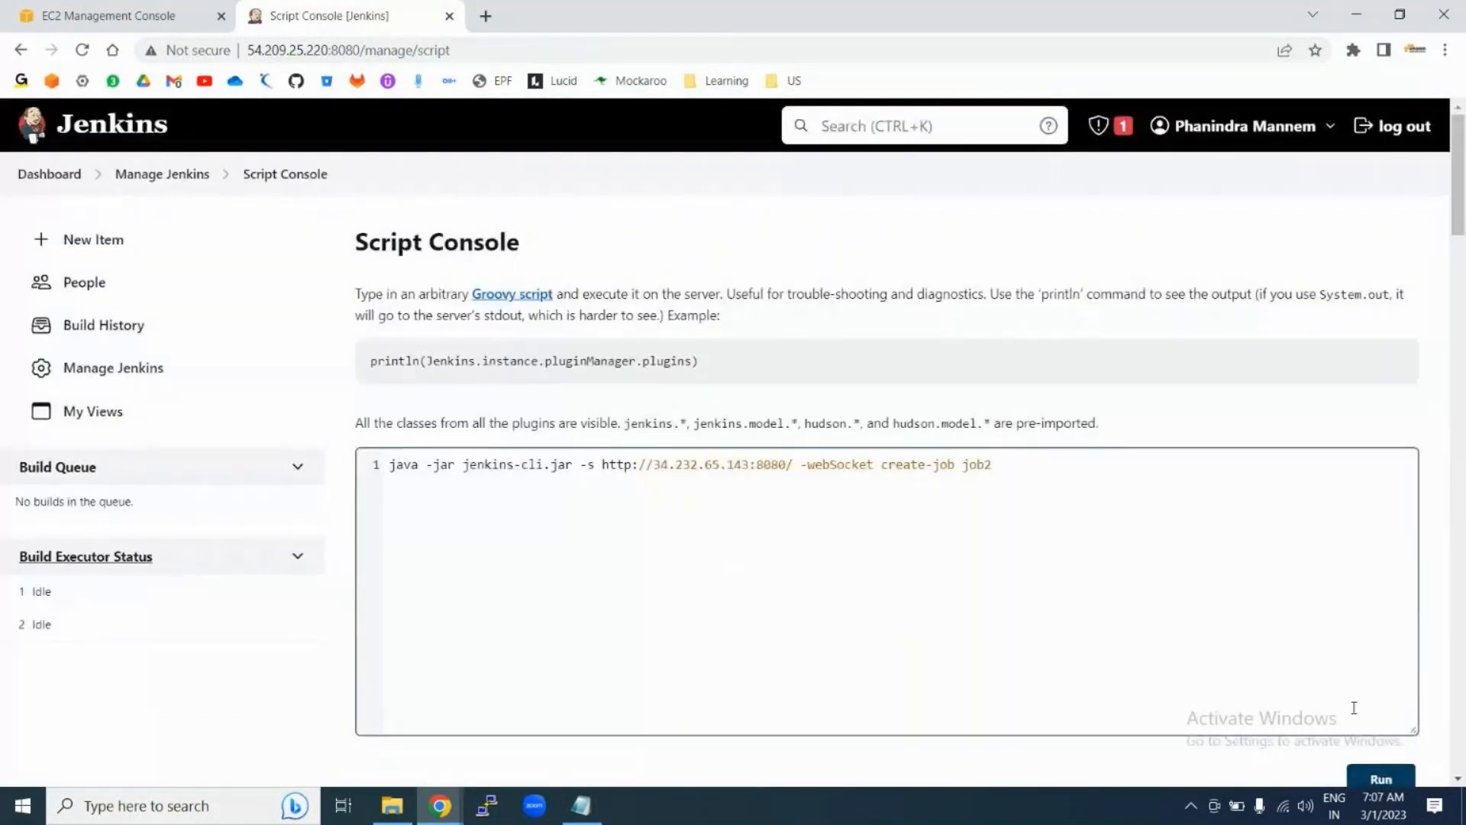
Step: Go from the Dashboard through Manage Jenkins to the Jenkins CLI command list
click(54, 175)
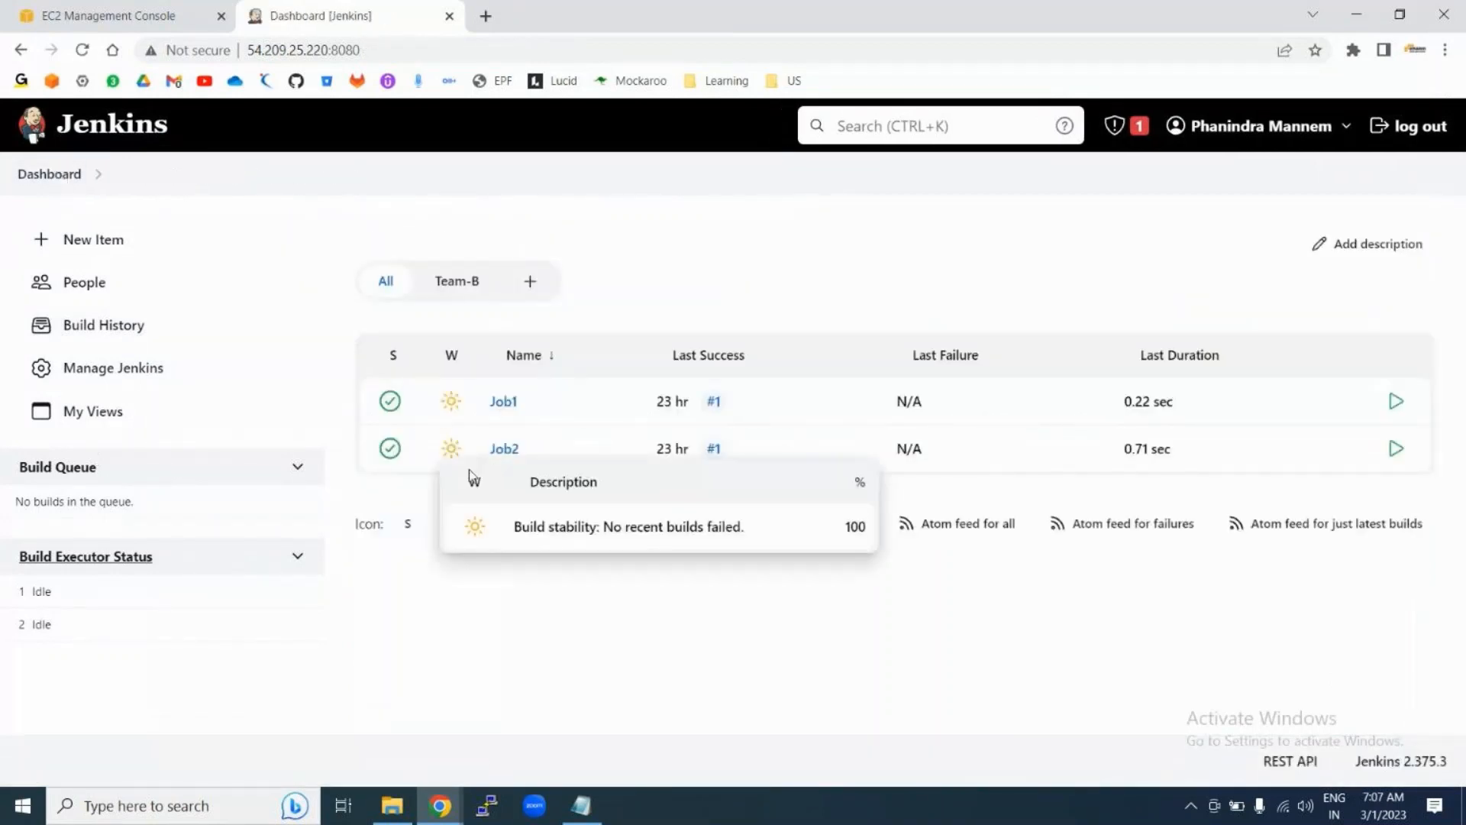
click(117, 376)
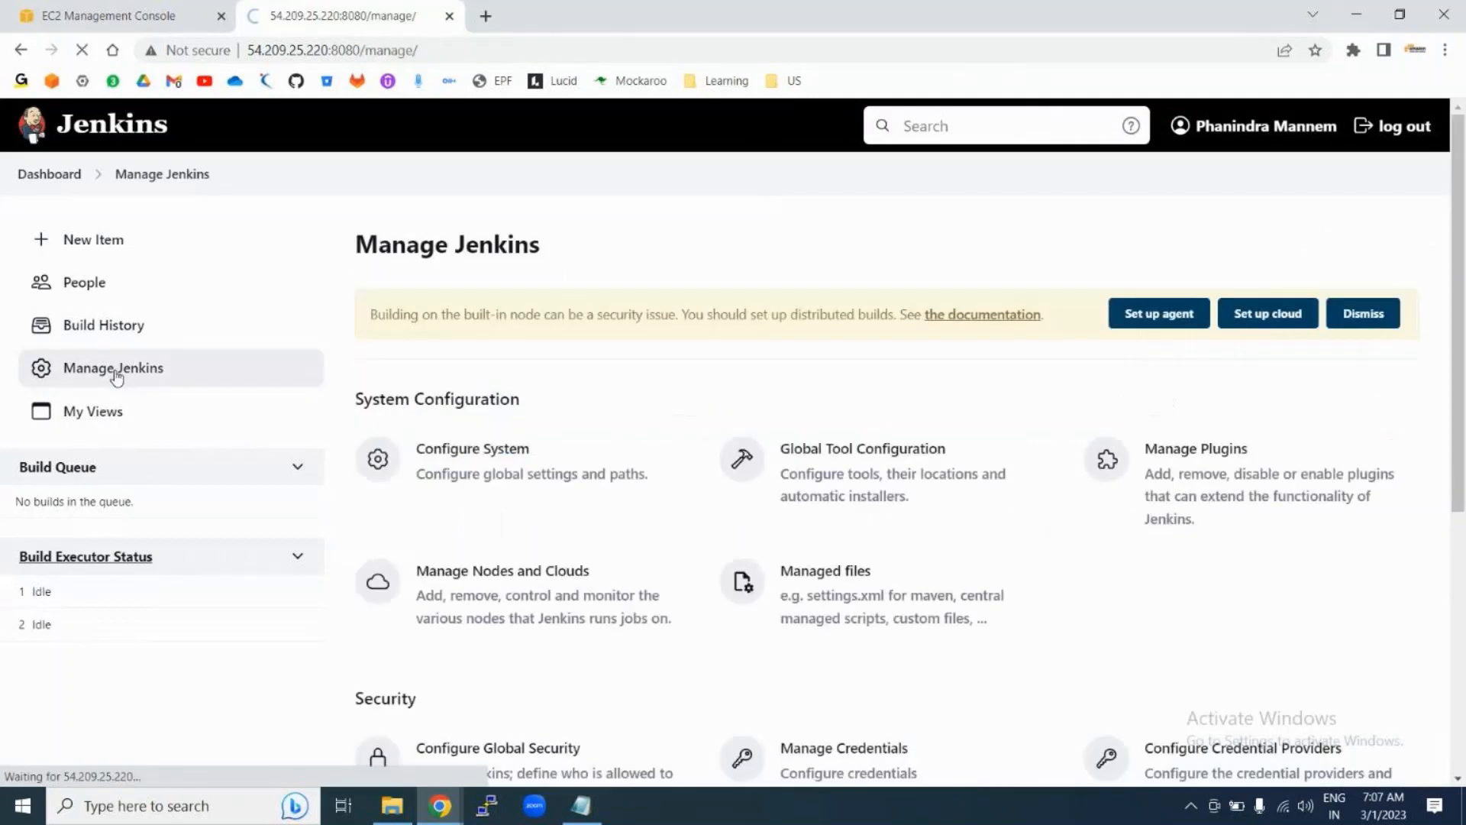
scroll(795, 491, down, 10)
scroll(796, 495, down, 2)
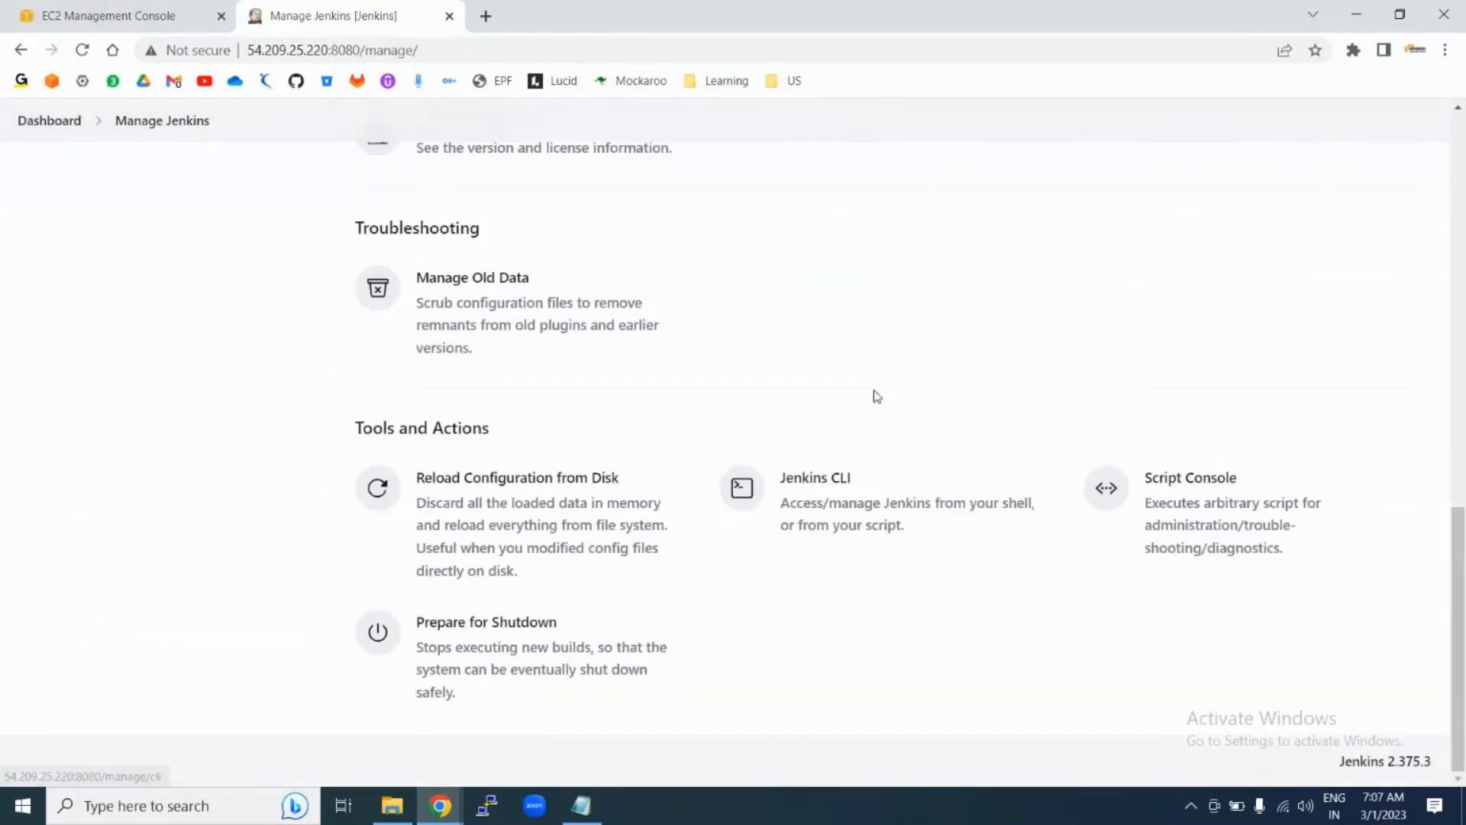
click(837, 511)
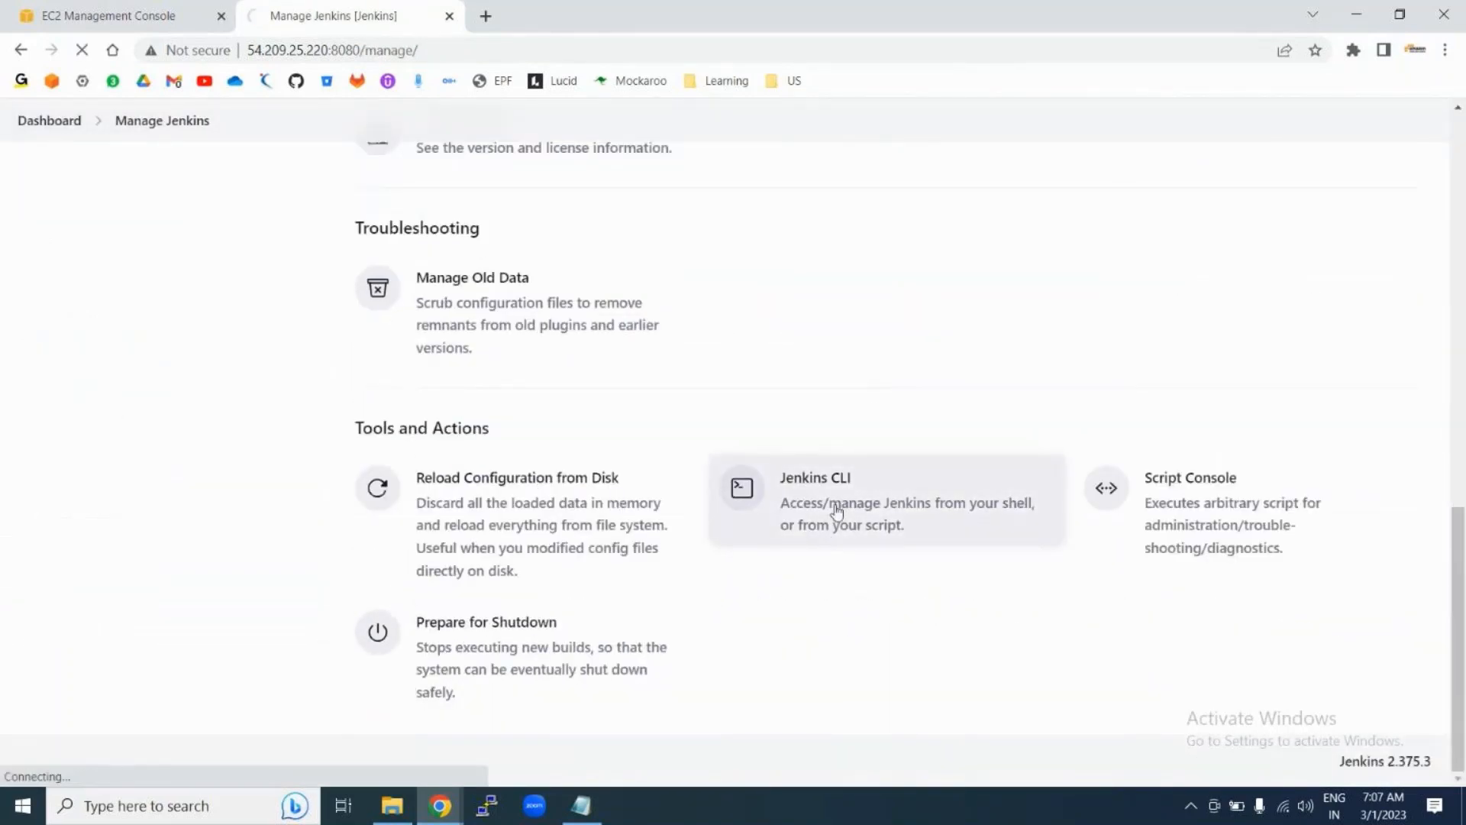
Step: Open the copy-job command help and highlight the start of its usage line
scroll(608, 611, down, 3)
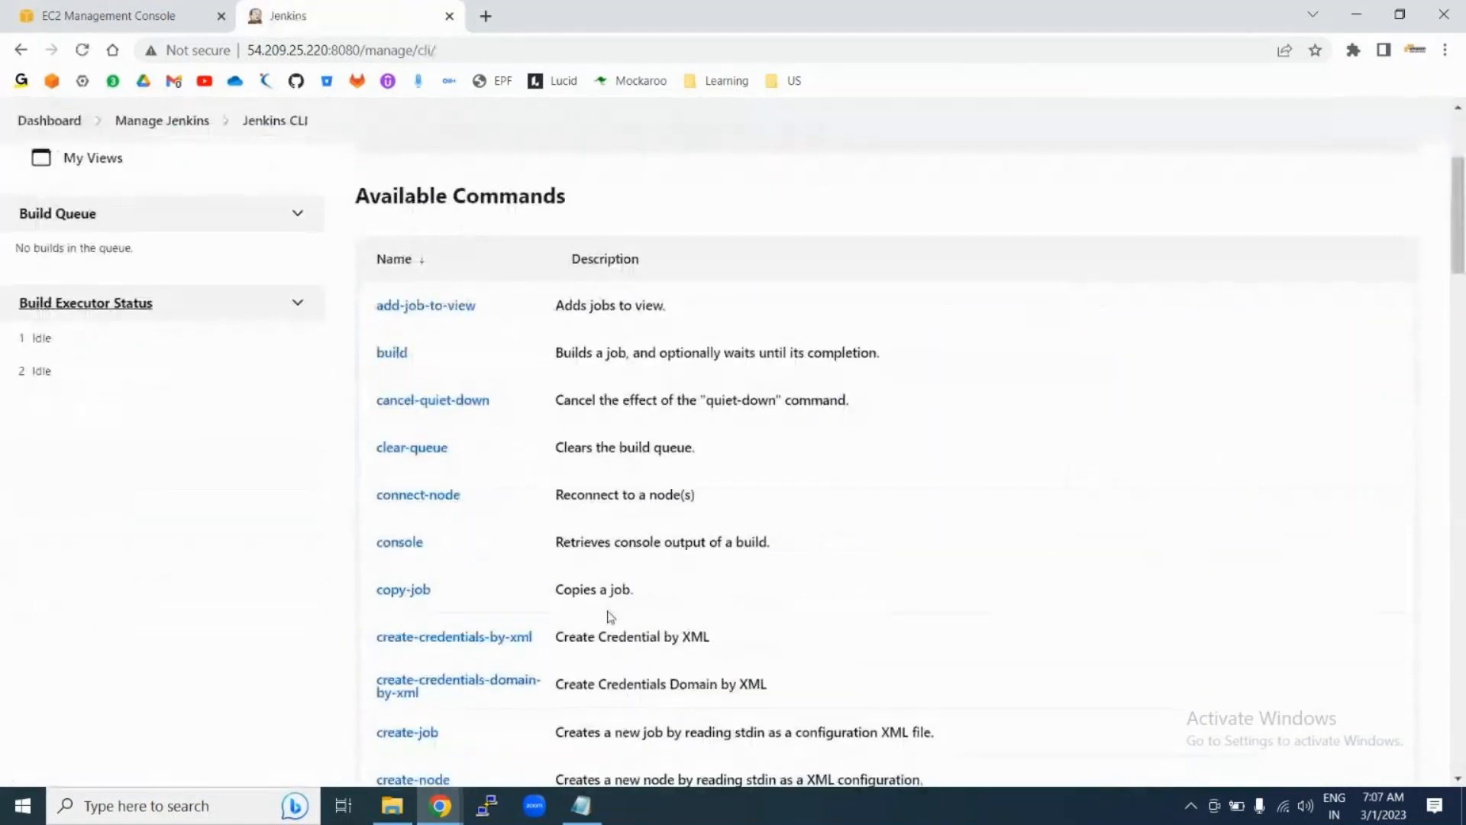
scroll(507, 494, down, 3)
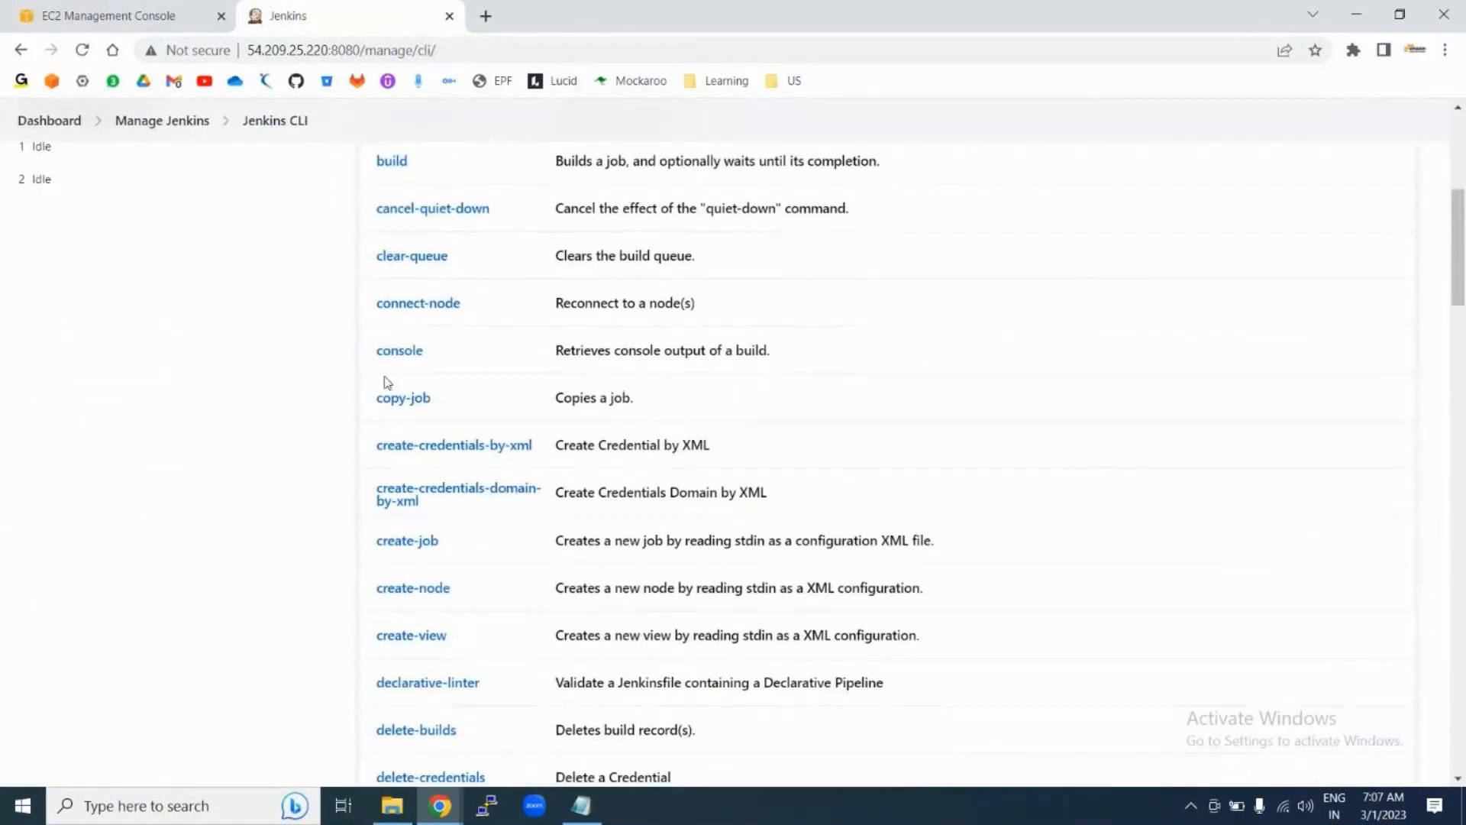
click(413, 400)
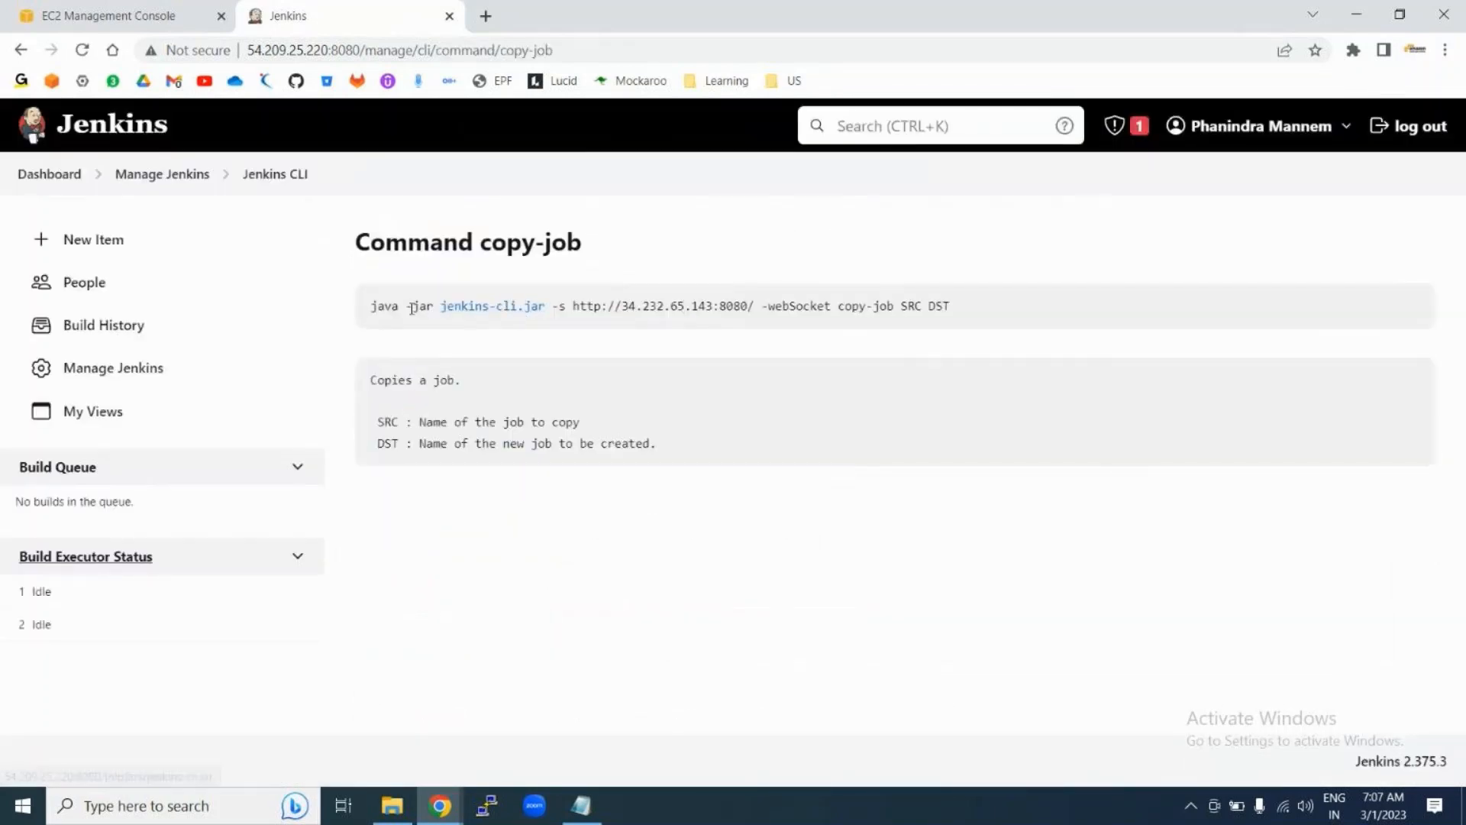
drag(400, 307, 543, 314)
click(516, 332)
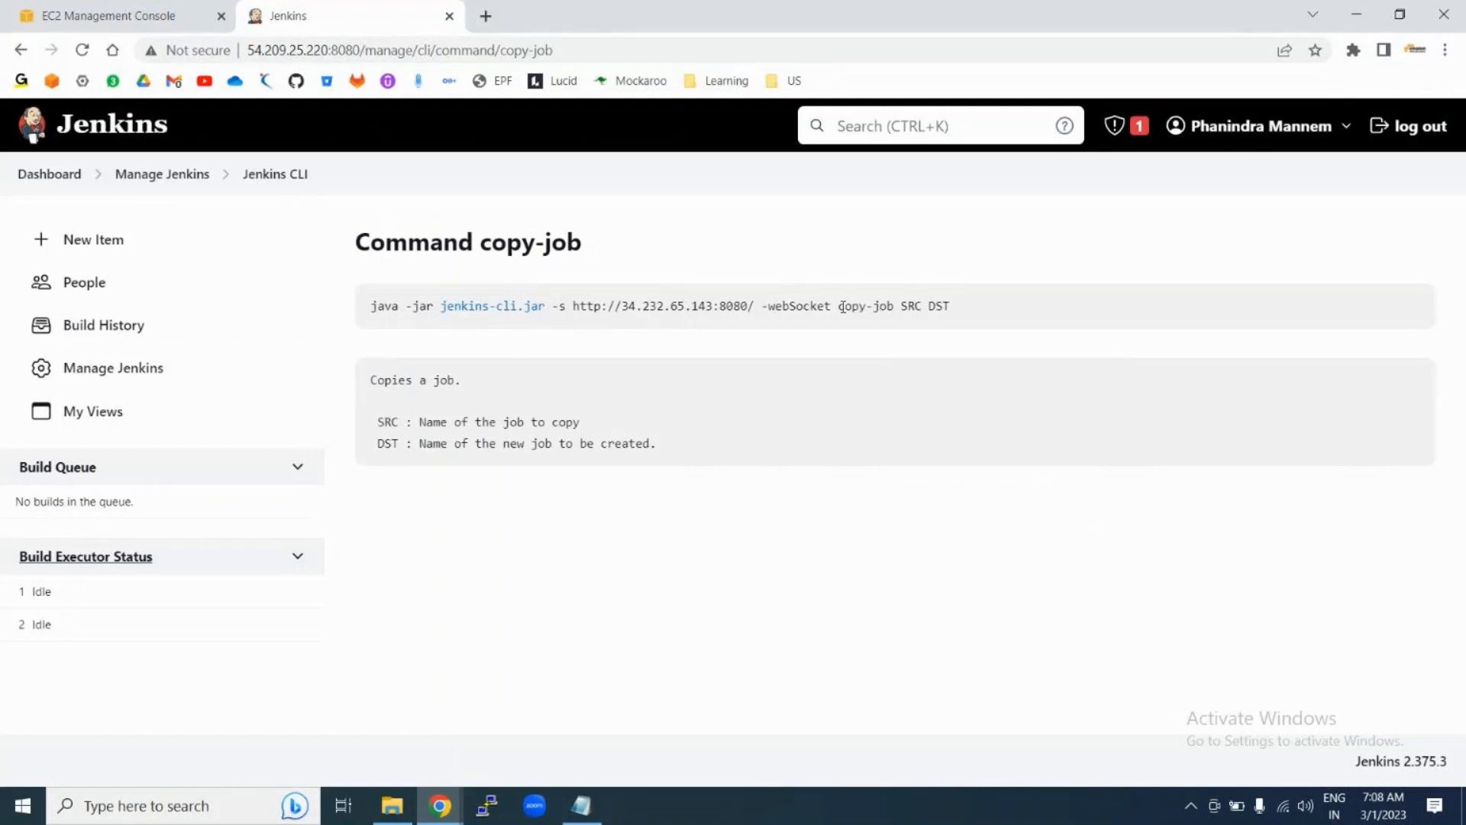
Step: Highlight the copy-job command name and its SRC and DST placeholders in the usage line
drag(842, 307, 893, 307)
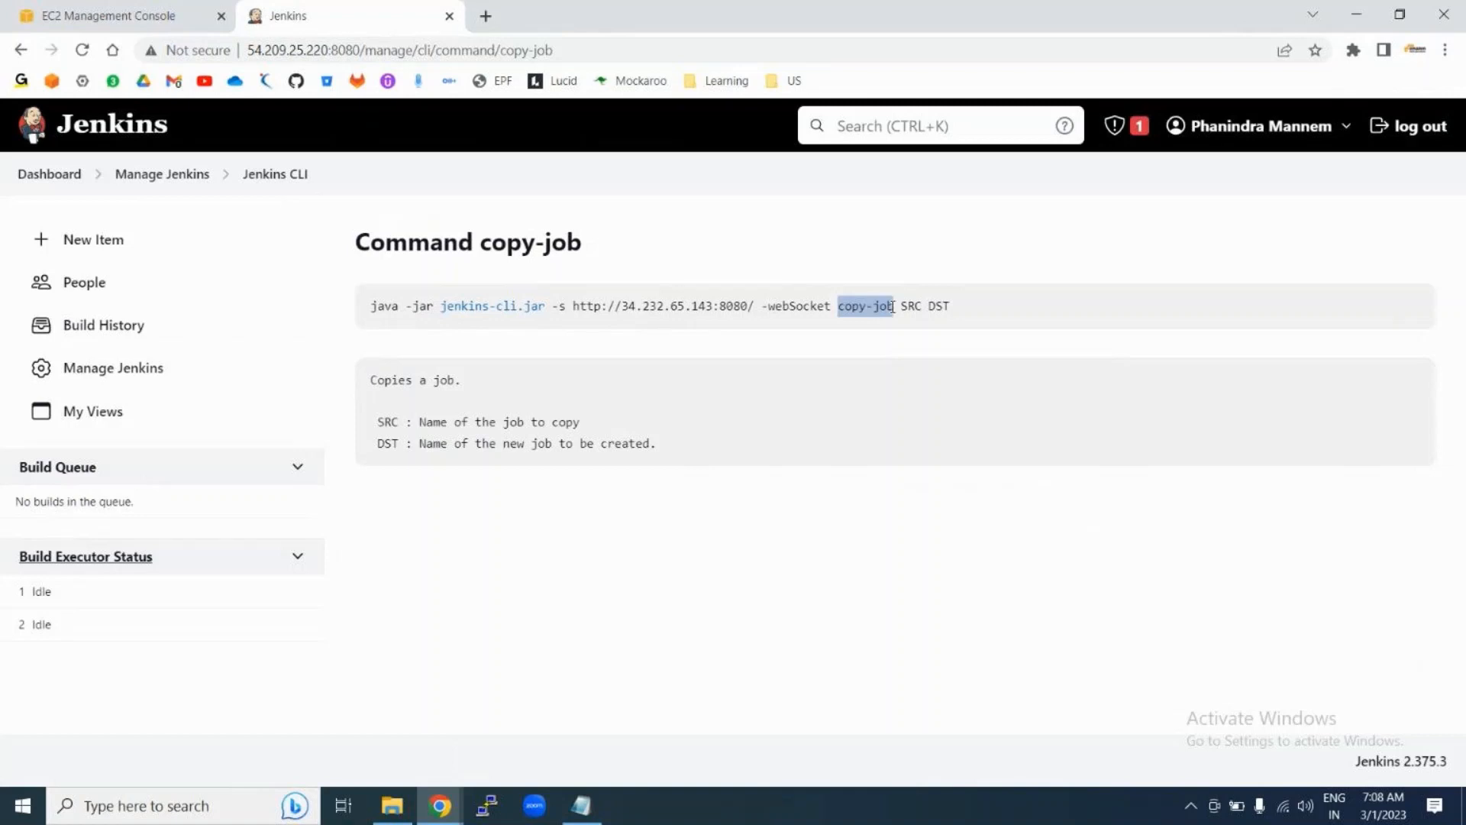
click(909, 307)
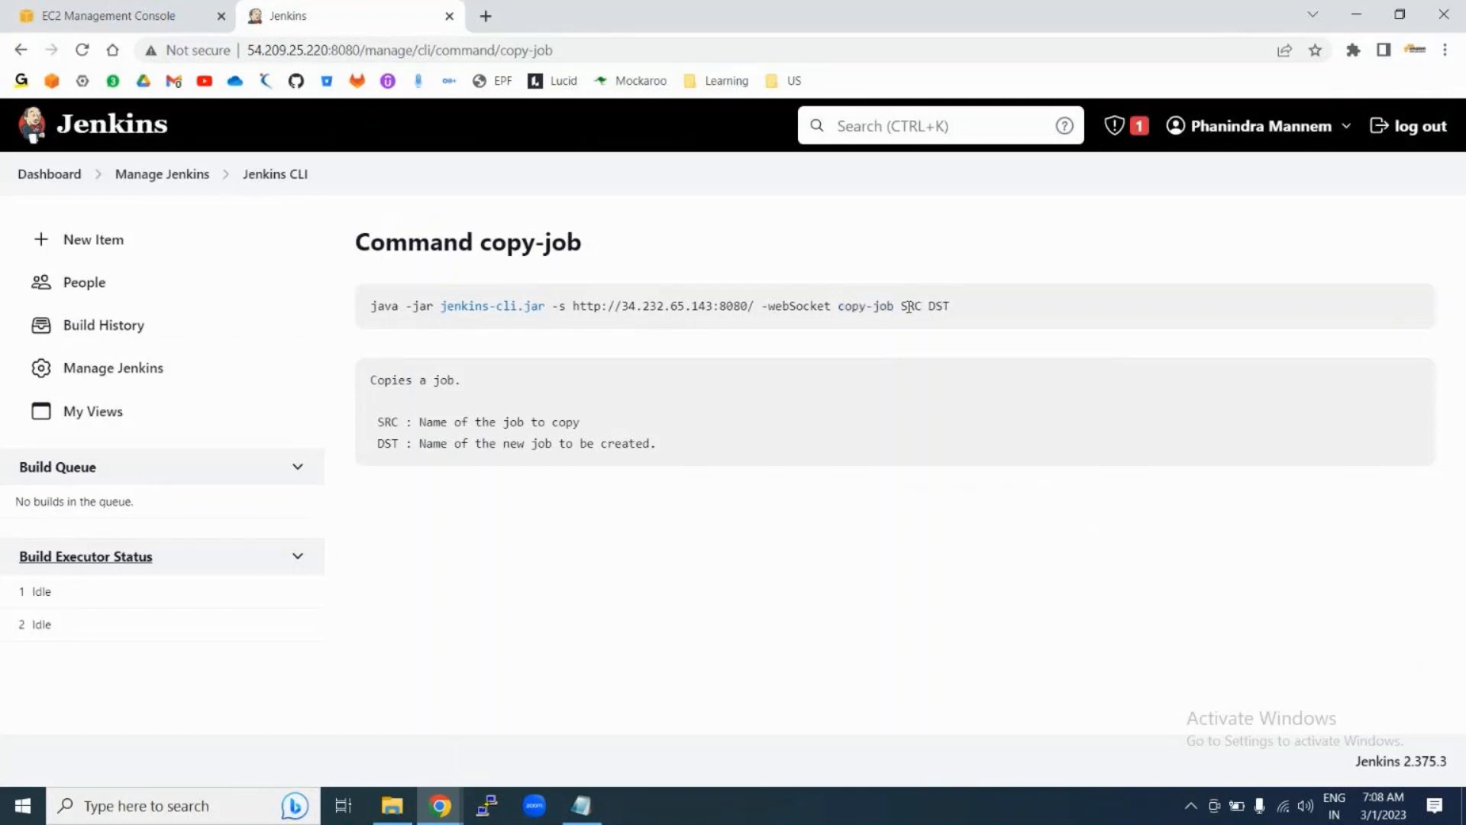
double_click(909, 307)
double_click(945, 306)
double_click(902, 305)
double_click(903, 306)
double_click(940, 307)
Step: Review the SRC and DST descriptions, copy the full java -jar copy-job command line, and return to Manage Jenkins
drag(377, 421, 682, 453)
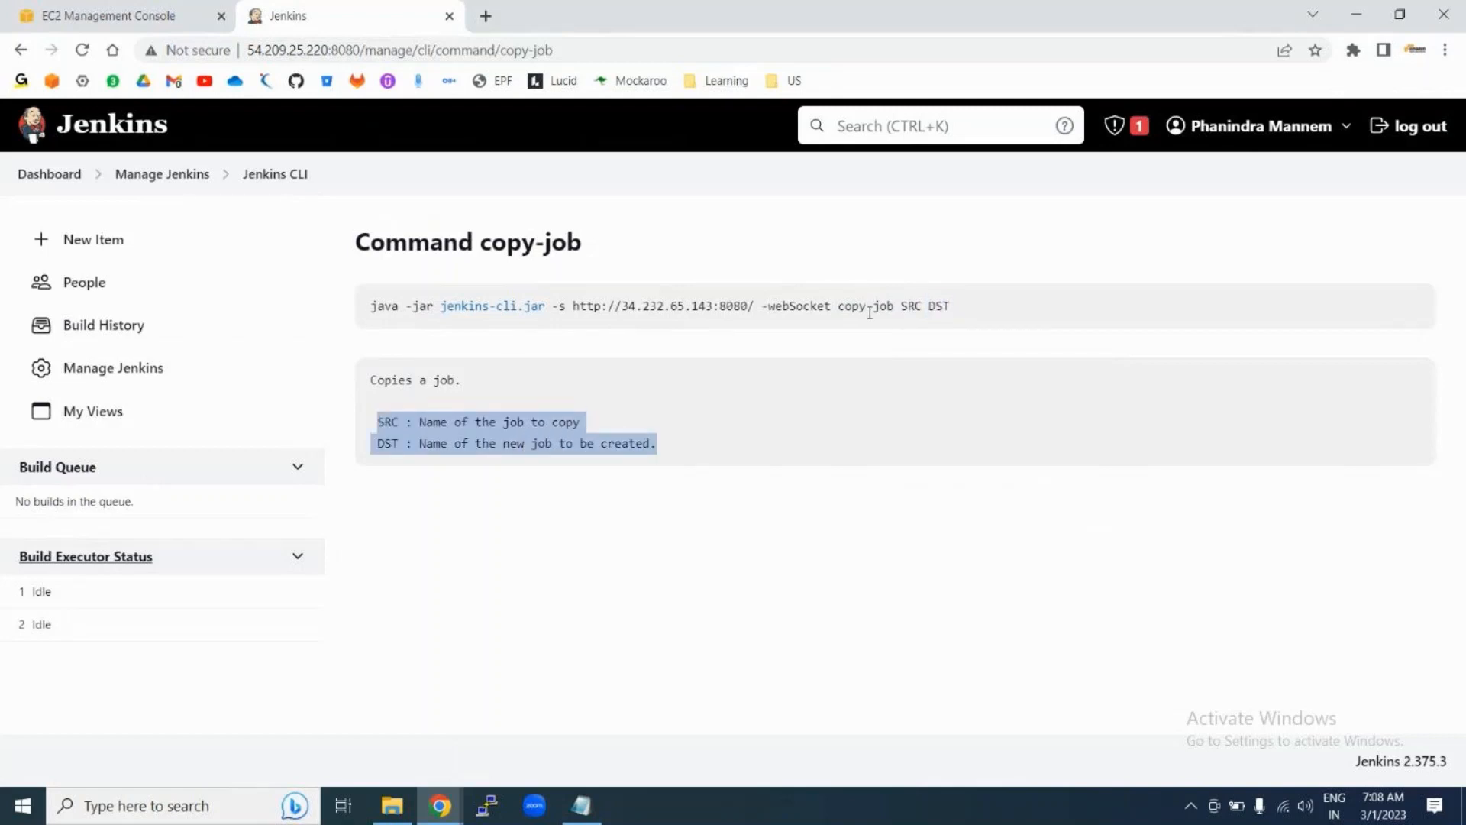
click(902, 306)
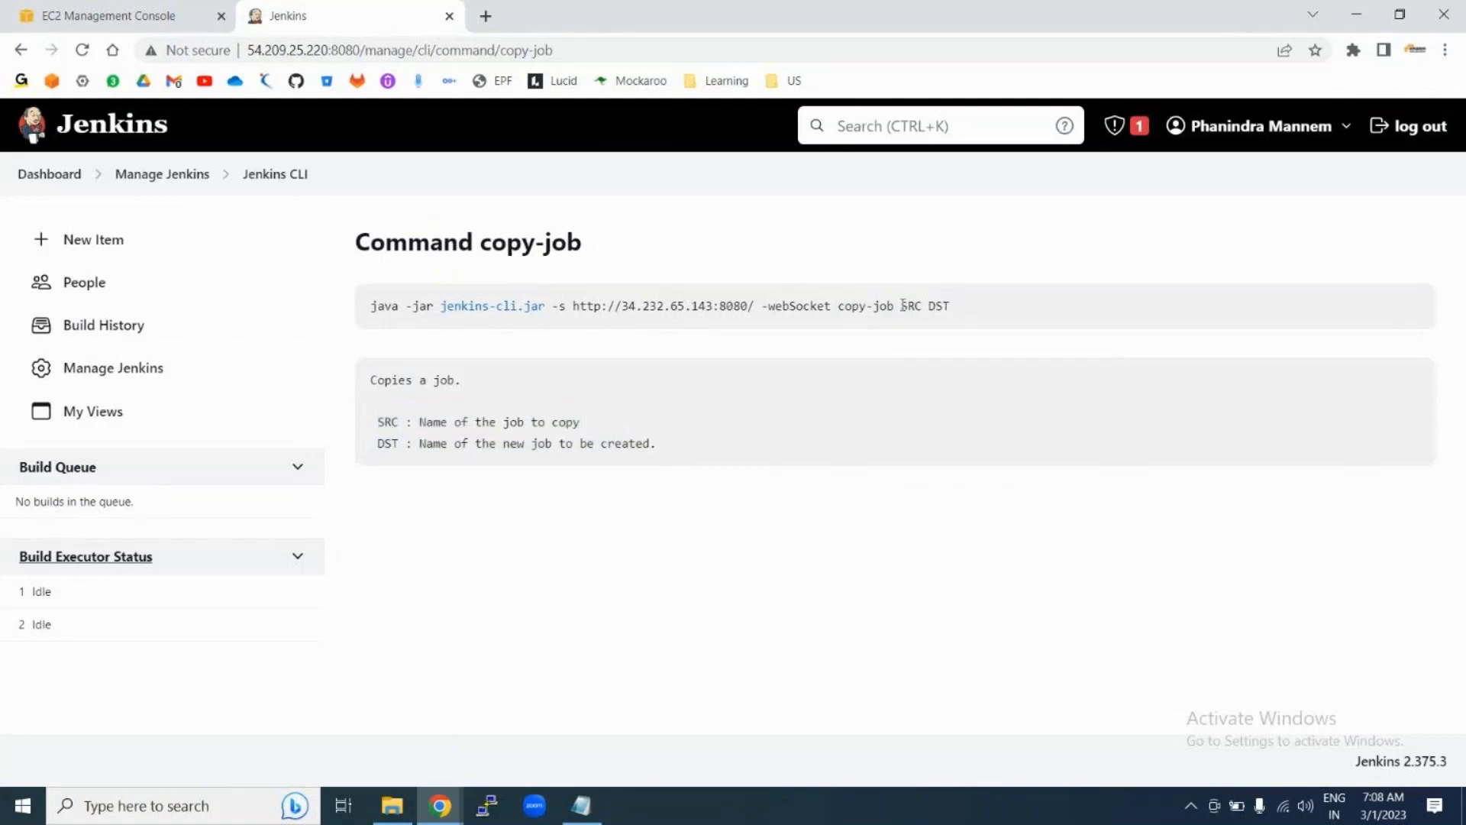
double_click(902, 306)
double_click(932, 306)
drag(369, 305, 1005, 309)
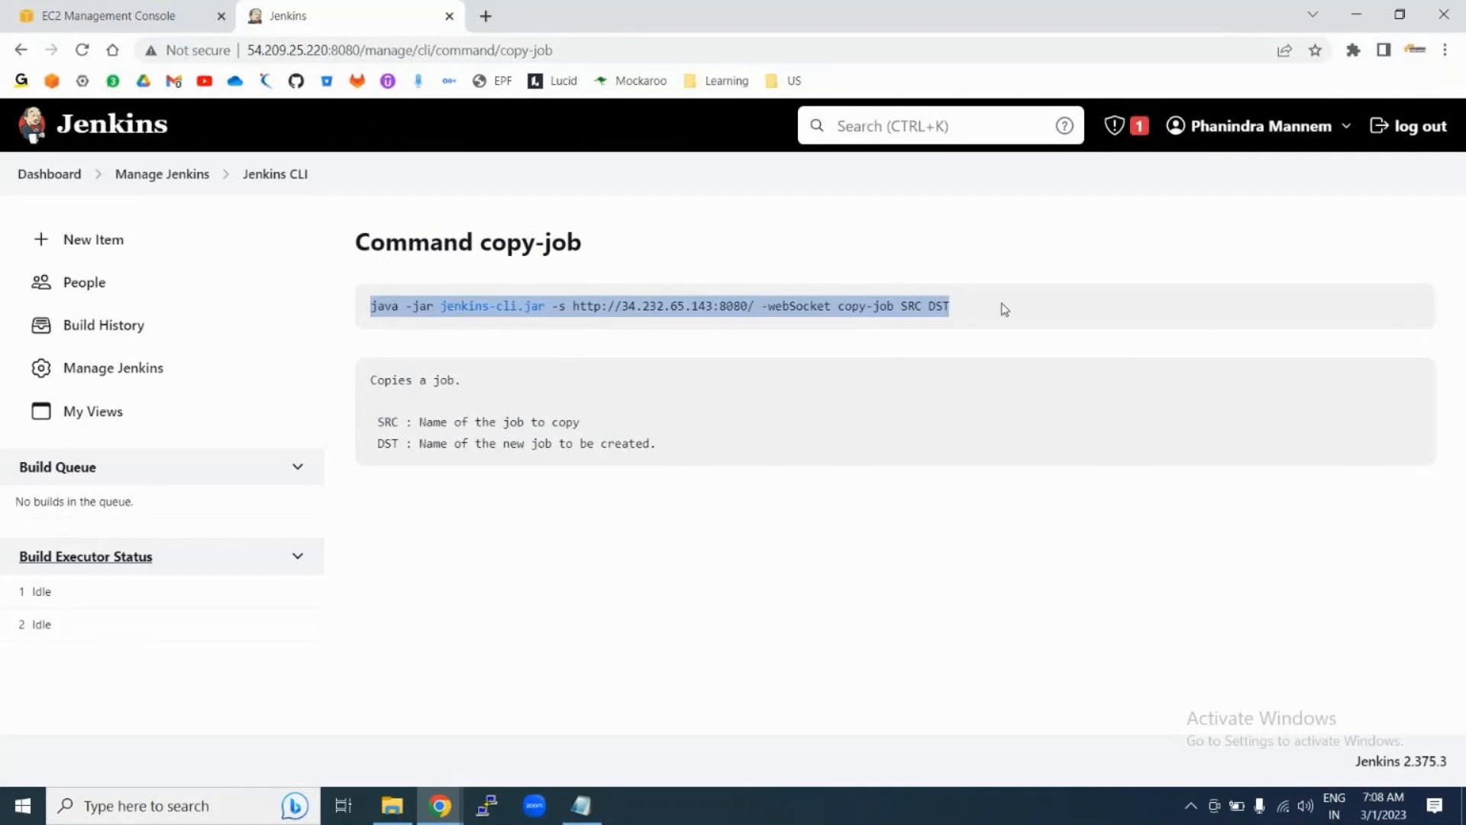
click(152, 185)
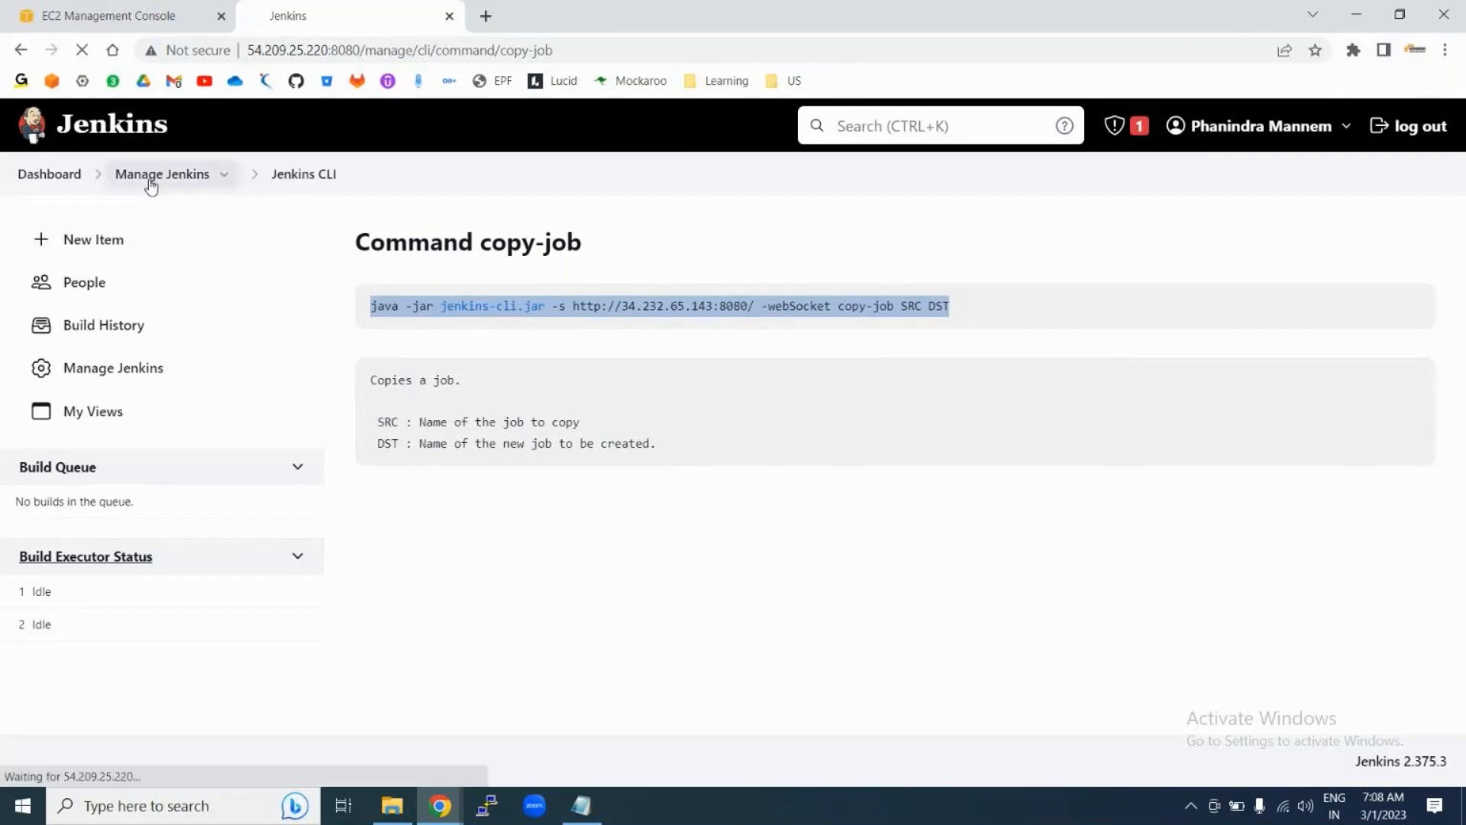
Step: Paste the copy-job command into the Script Console, replacing SRC DST with job1 job3
scroll(679, 611, down, 10)
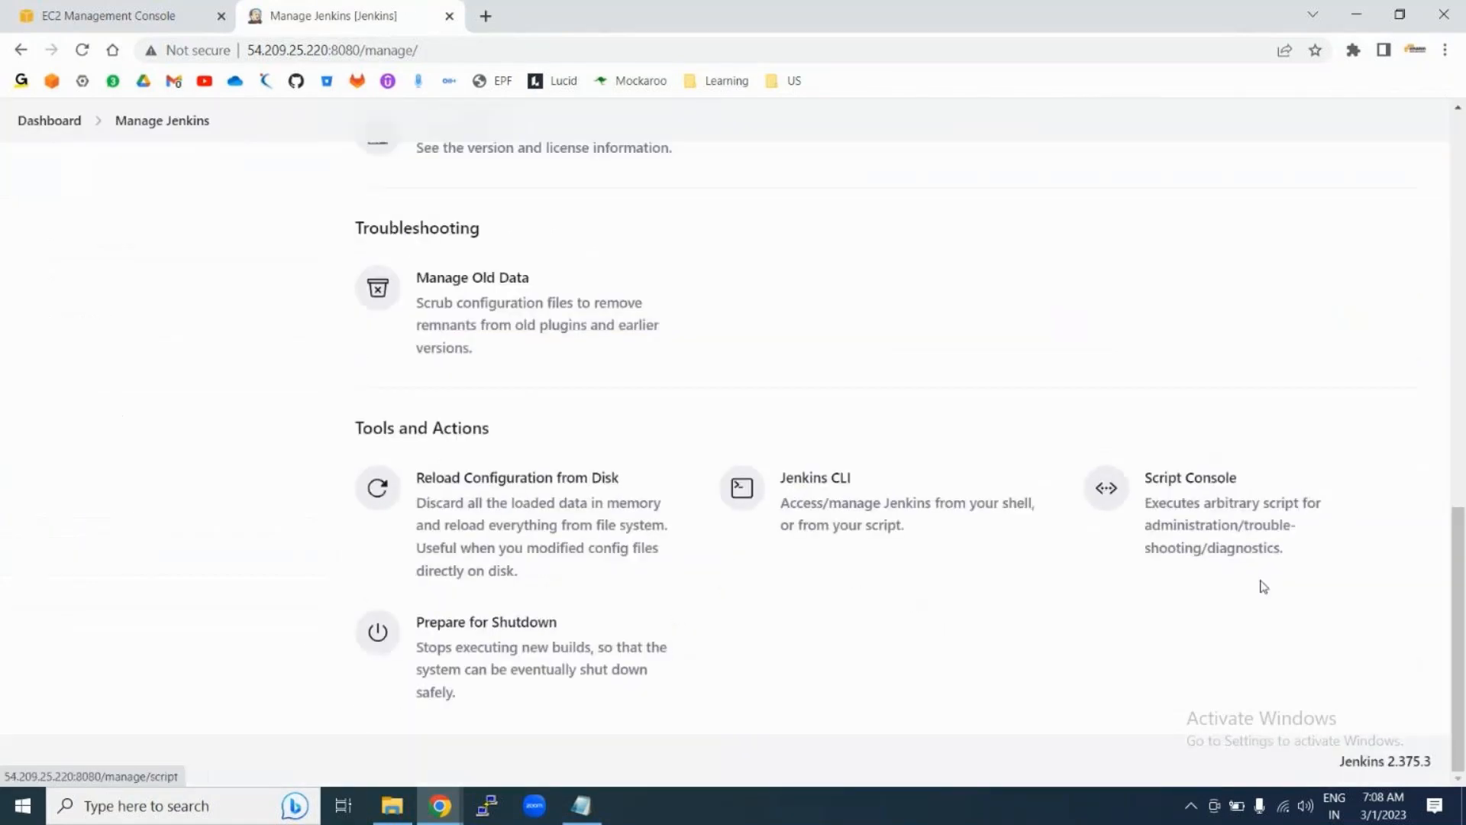
click(1233, 533)
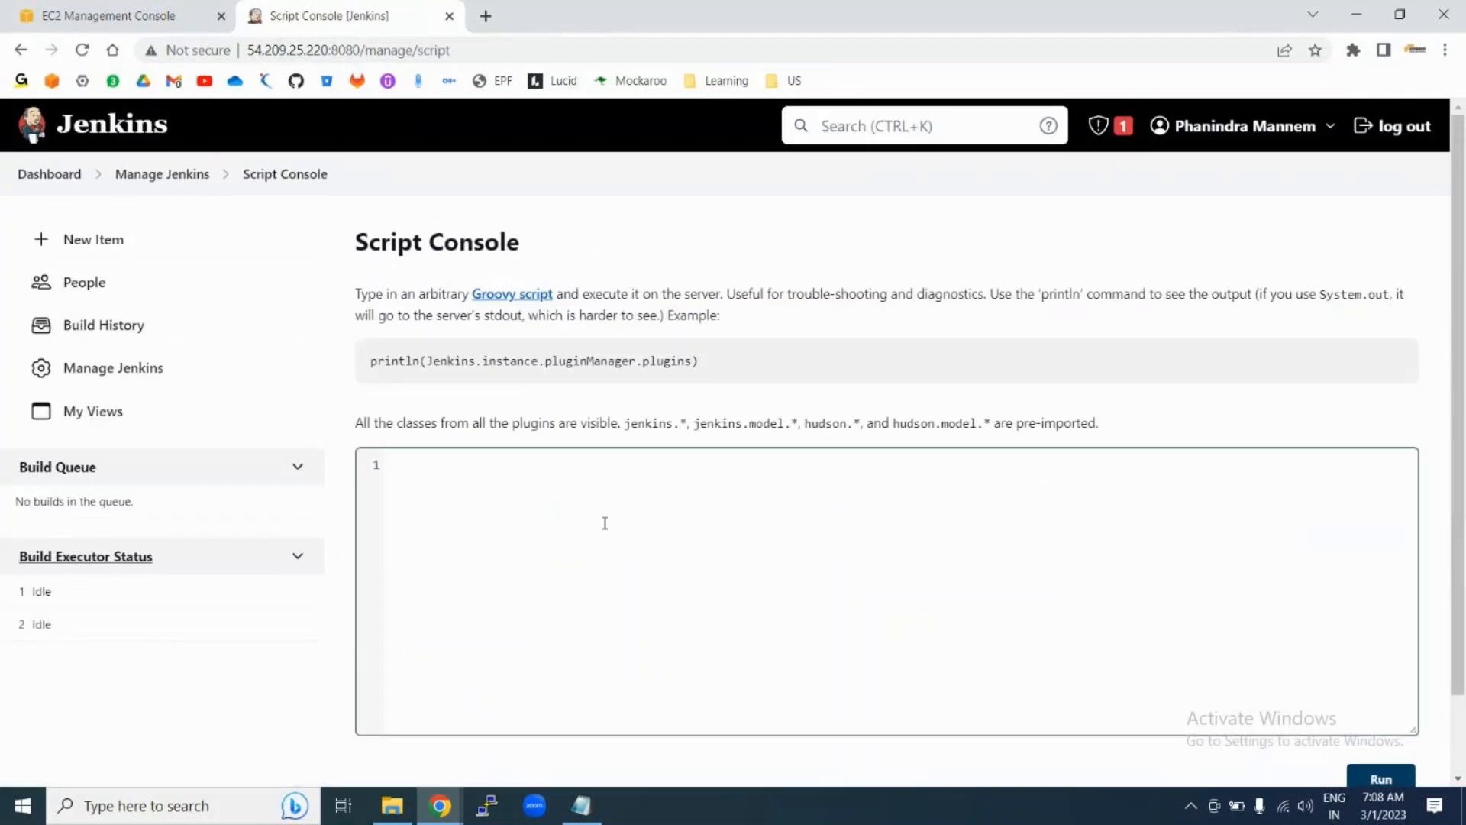
click(605, 523)
text(java -jar jenkins-cli.jar -s http://34.232.65.143:8080/ -webSocket copy-job SRC DS)
key(BackSpace)
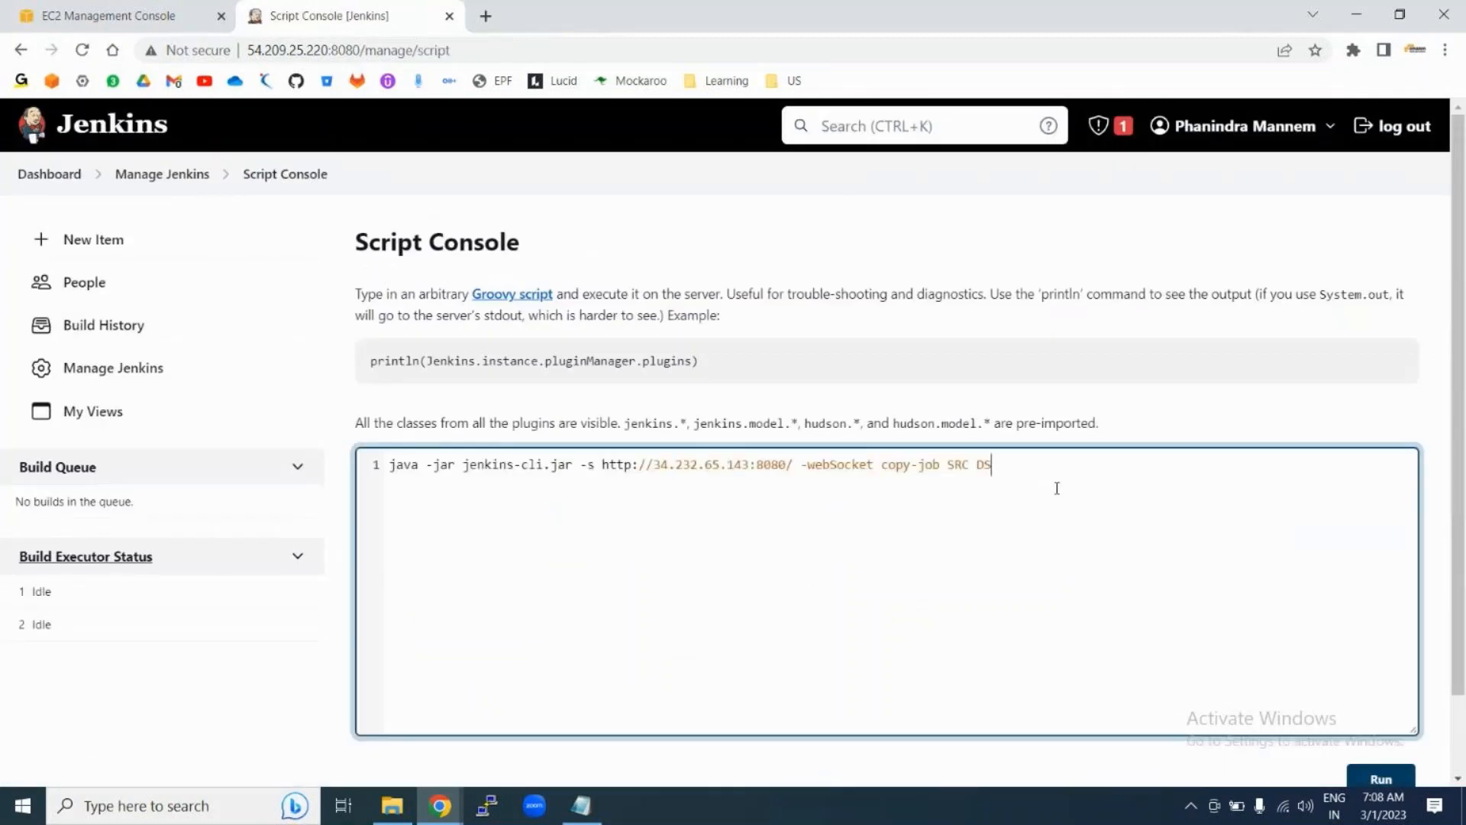
key(BackSpace)
key(BackSpace)
key(BackSpace)
key(BackSpace)
key(BackSpace)
key(BackSpace)
text(job1 job3)
Step: Run the script and inspect the Groovy compilation error pointing at jenkins-cli.jar
click(1381, 779)
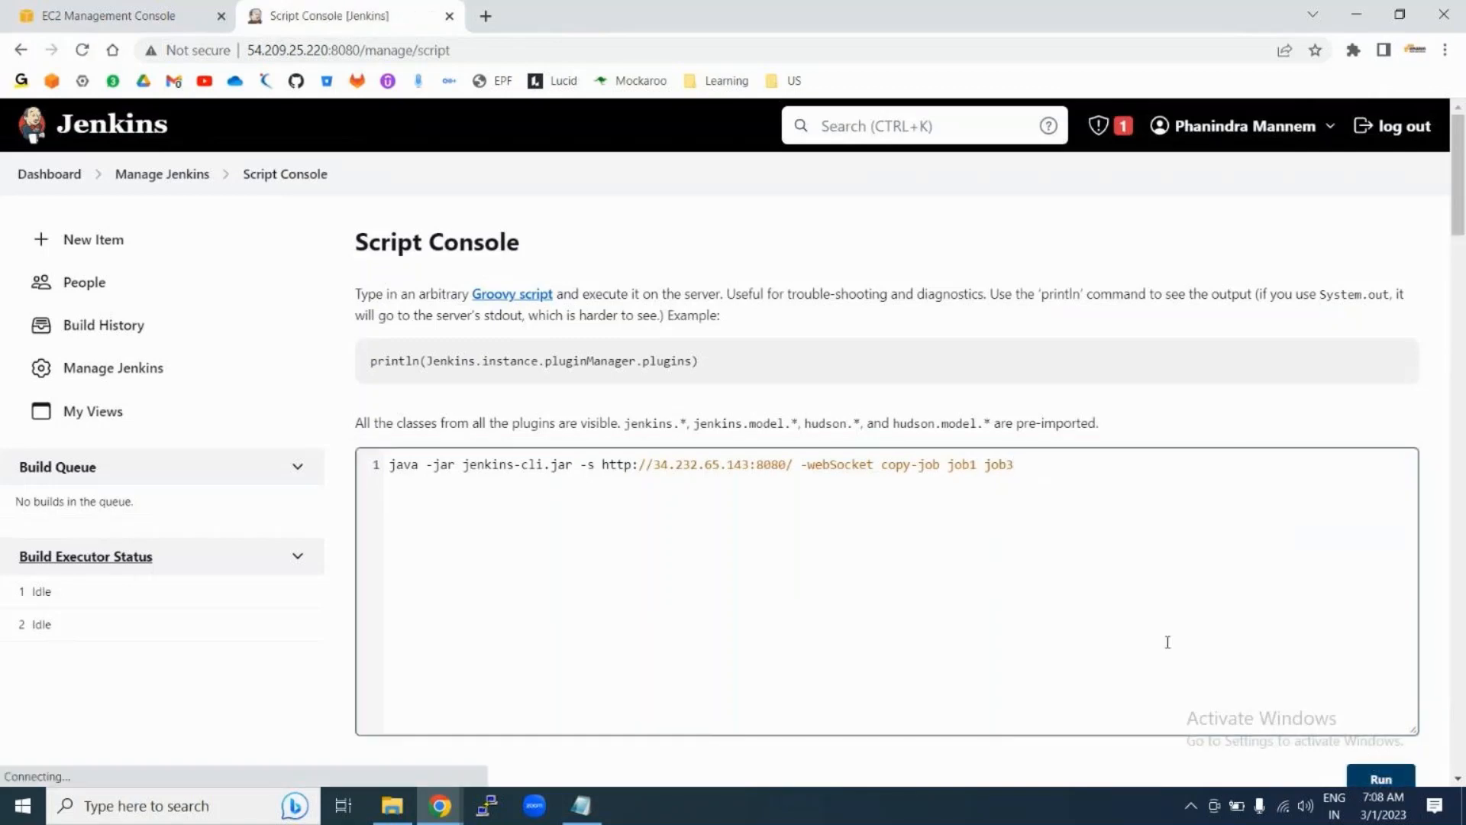
scroll(1168, 643, down, 2)
scroll(1168, 642, down, 3)
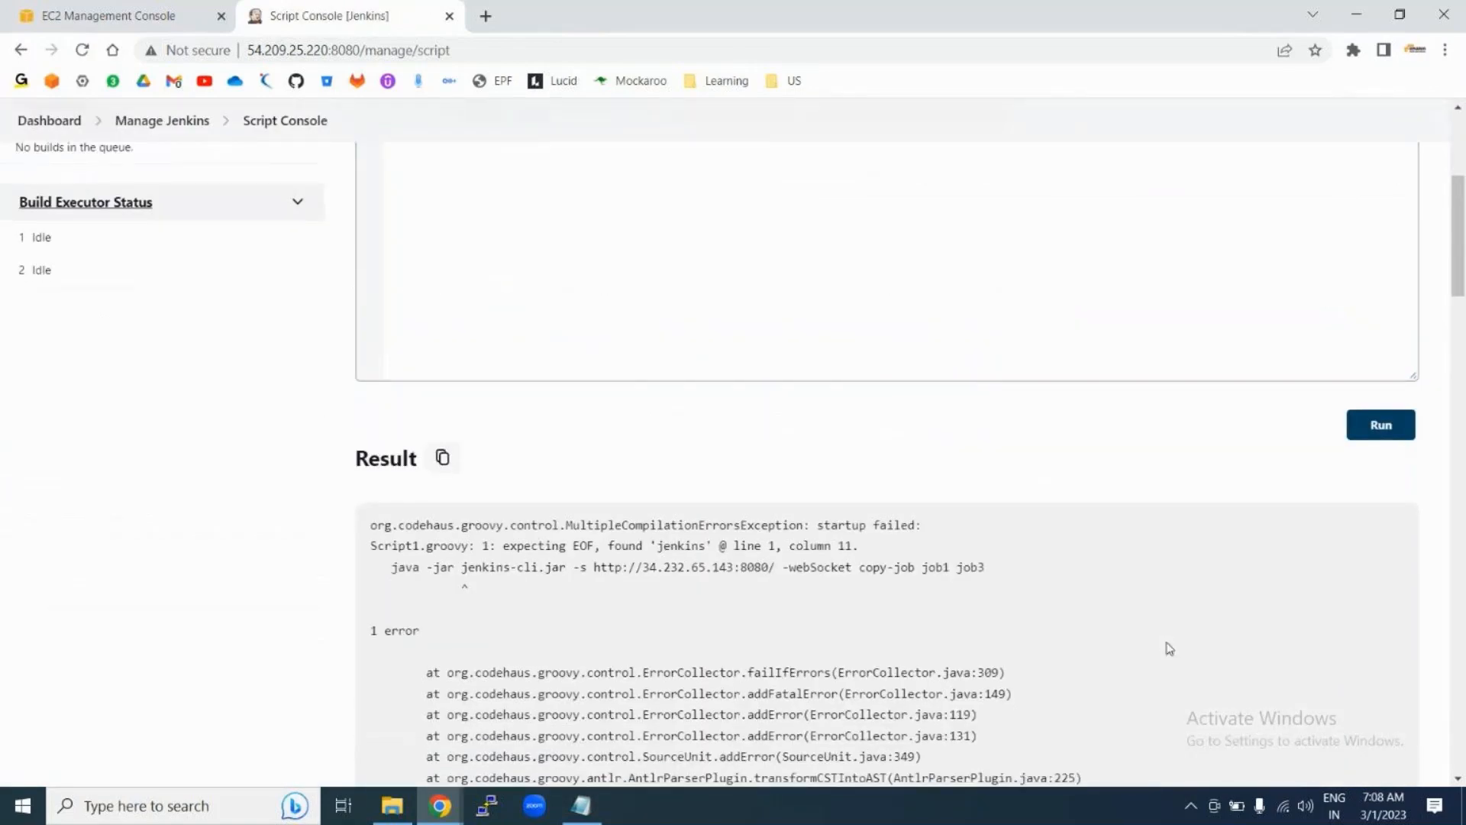
drag(461, 568, 566, 568)
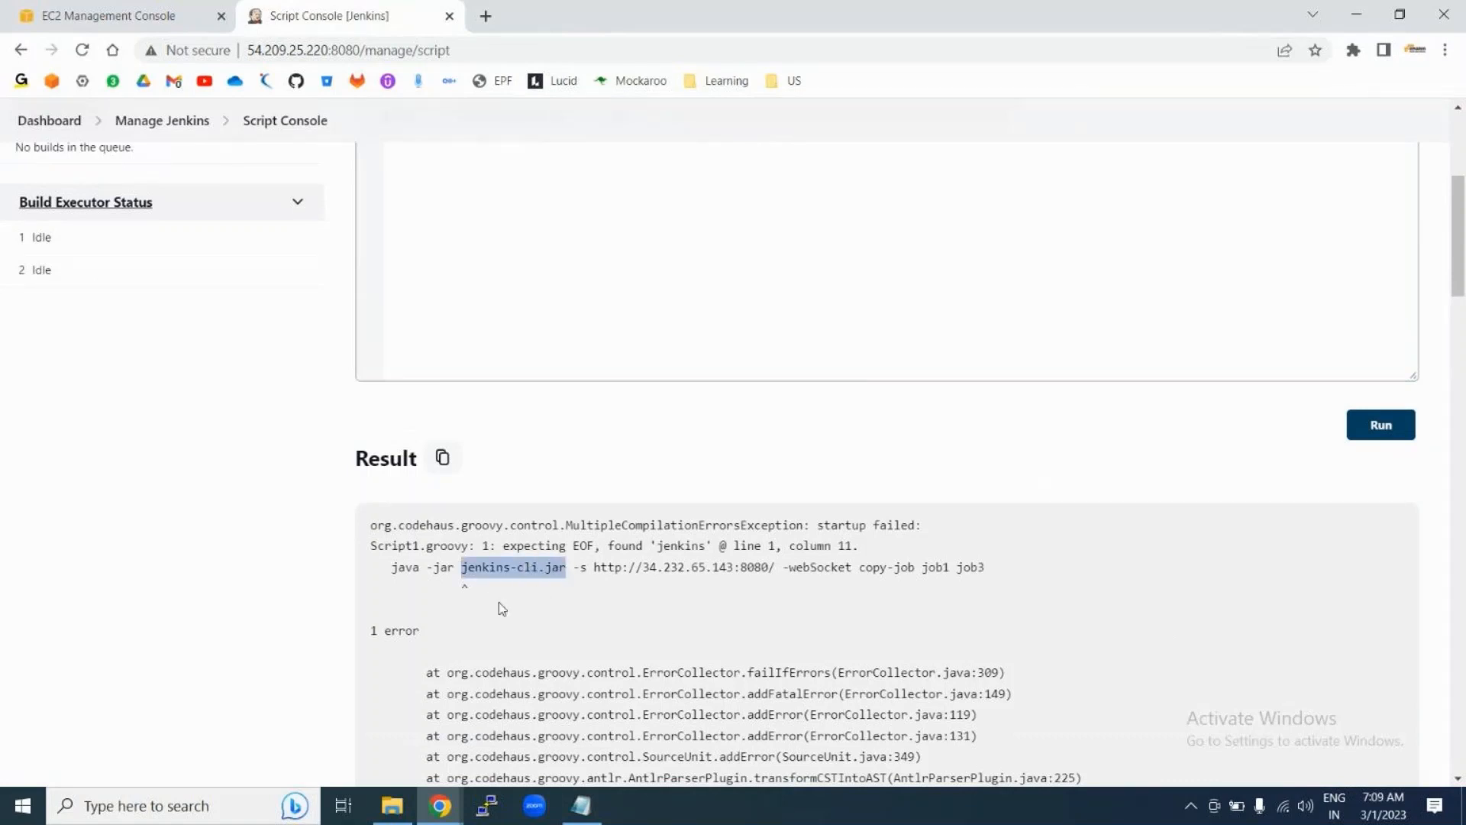
scroll(501, 609, up, 5)
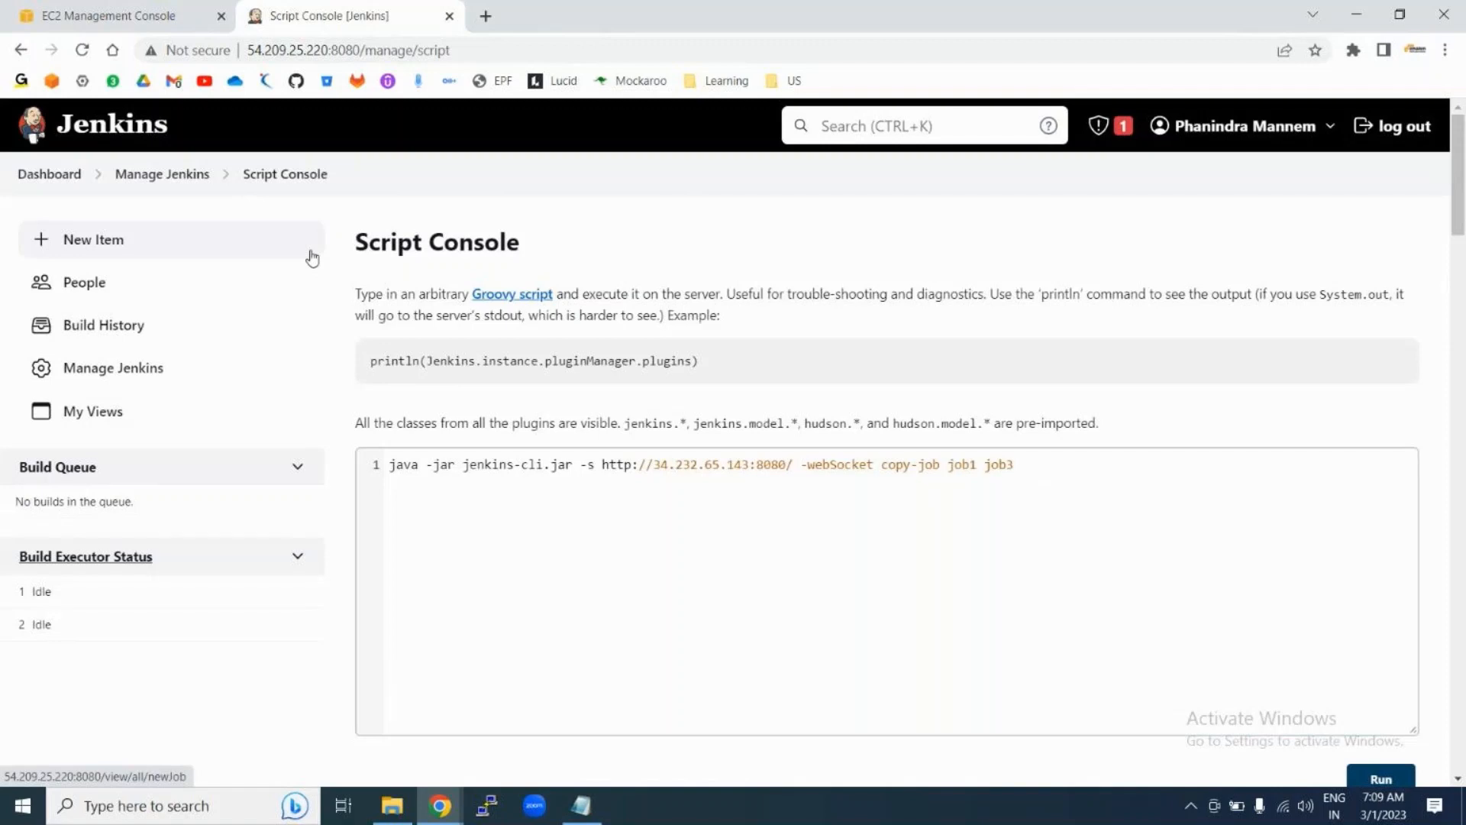
Step: Browse the Apache Groovy home page at groovy-lang.org, then go back to the Script Console
click(508, 300)
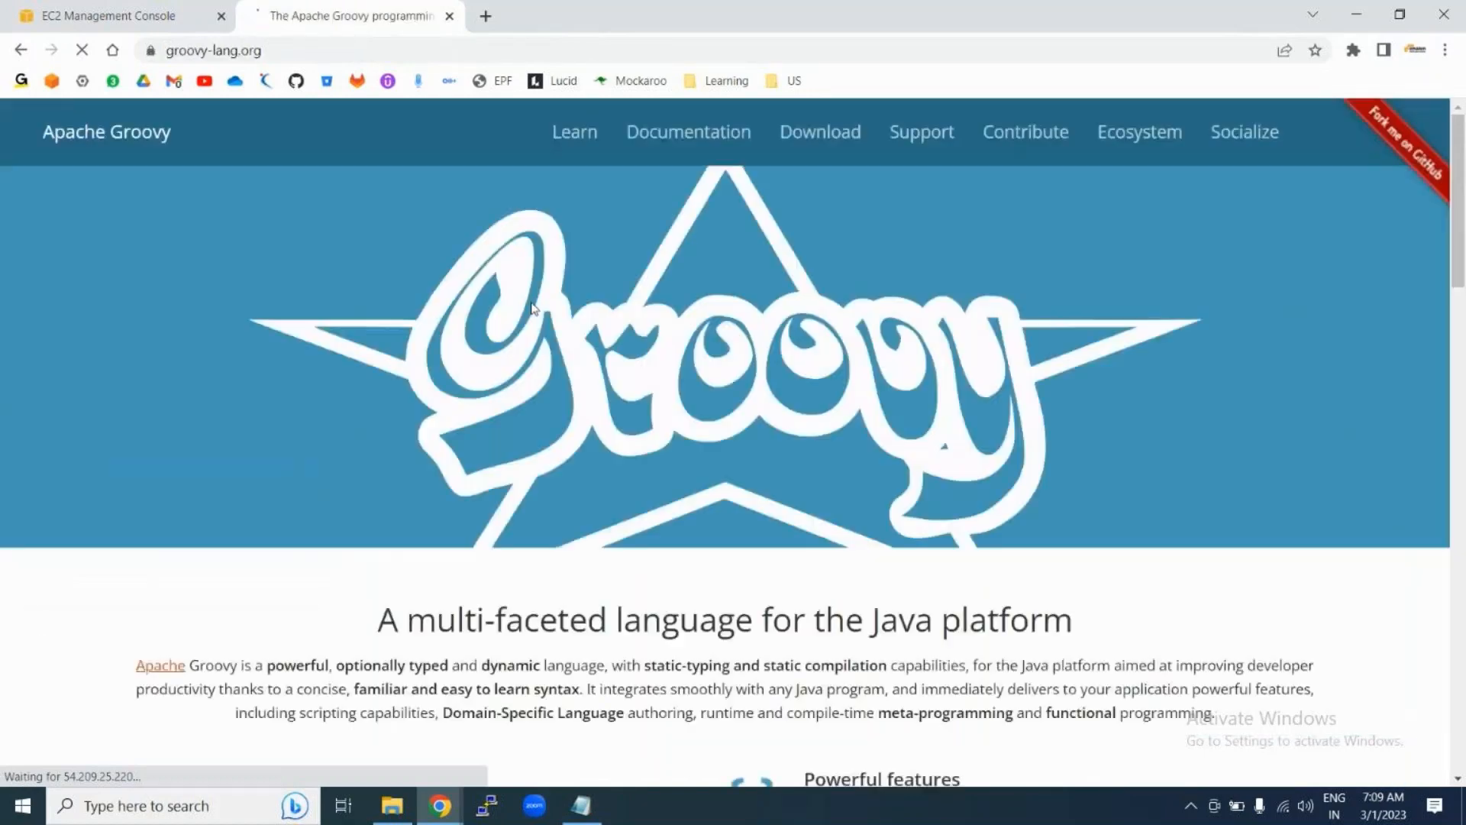
scroll(313, 507, down, 8)
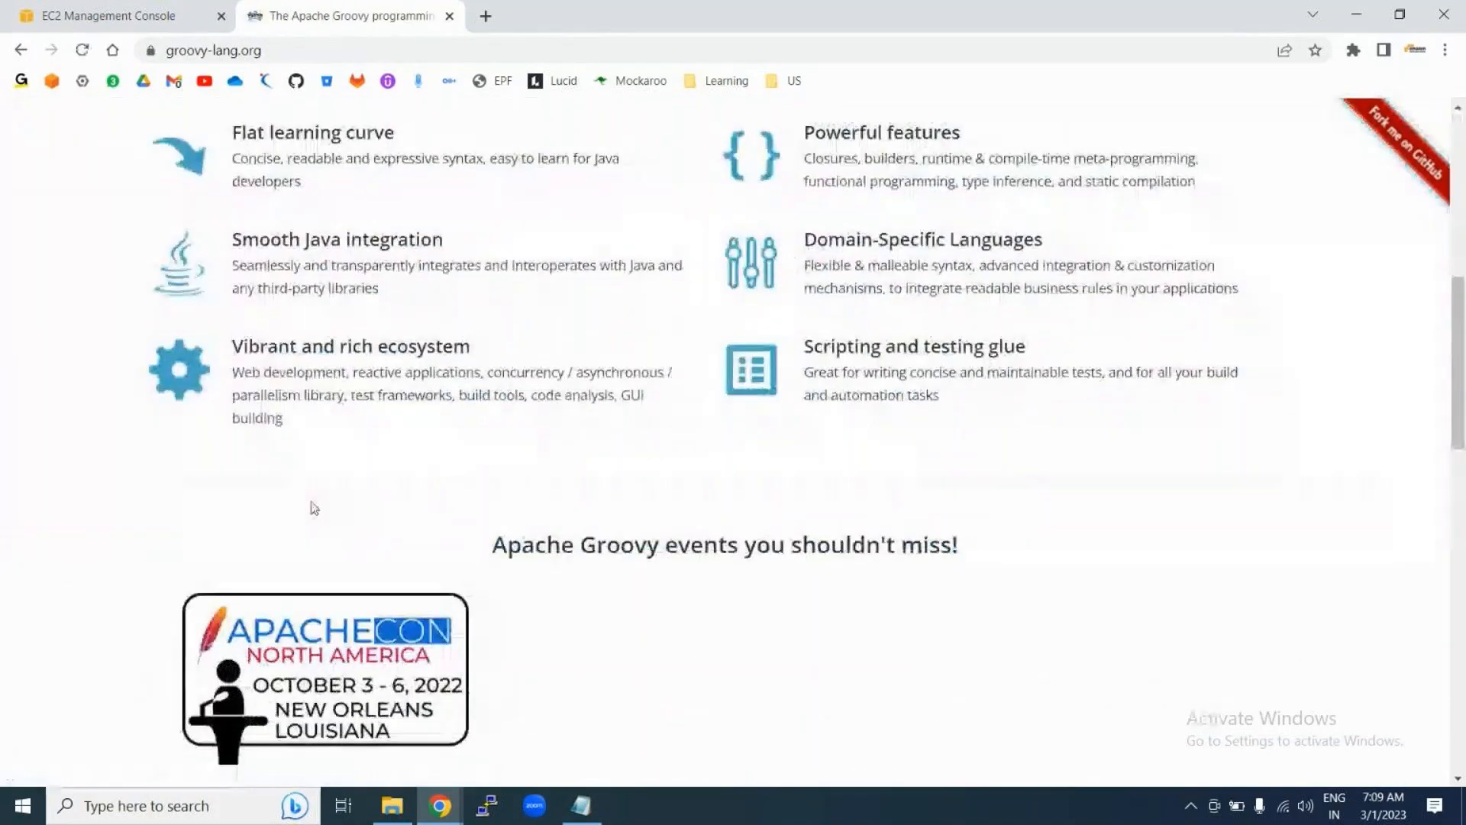
scroll(313, 508, down, 7)
scroll(313, 508, up, 7)
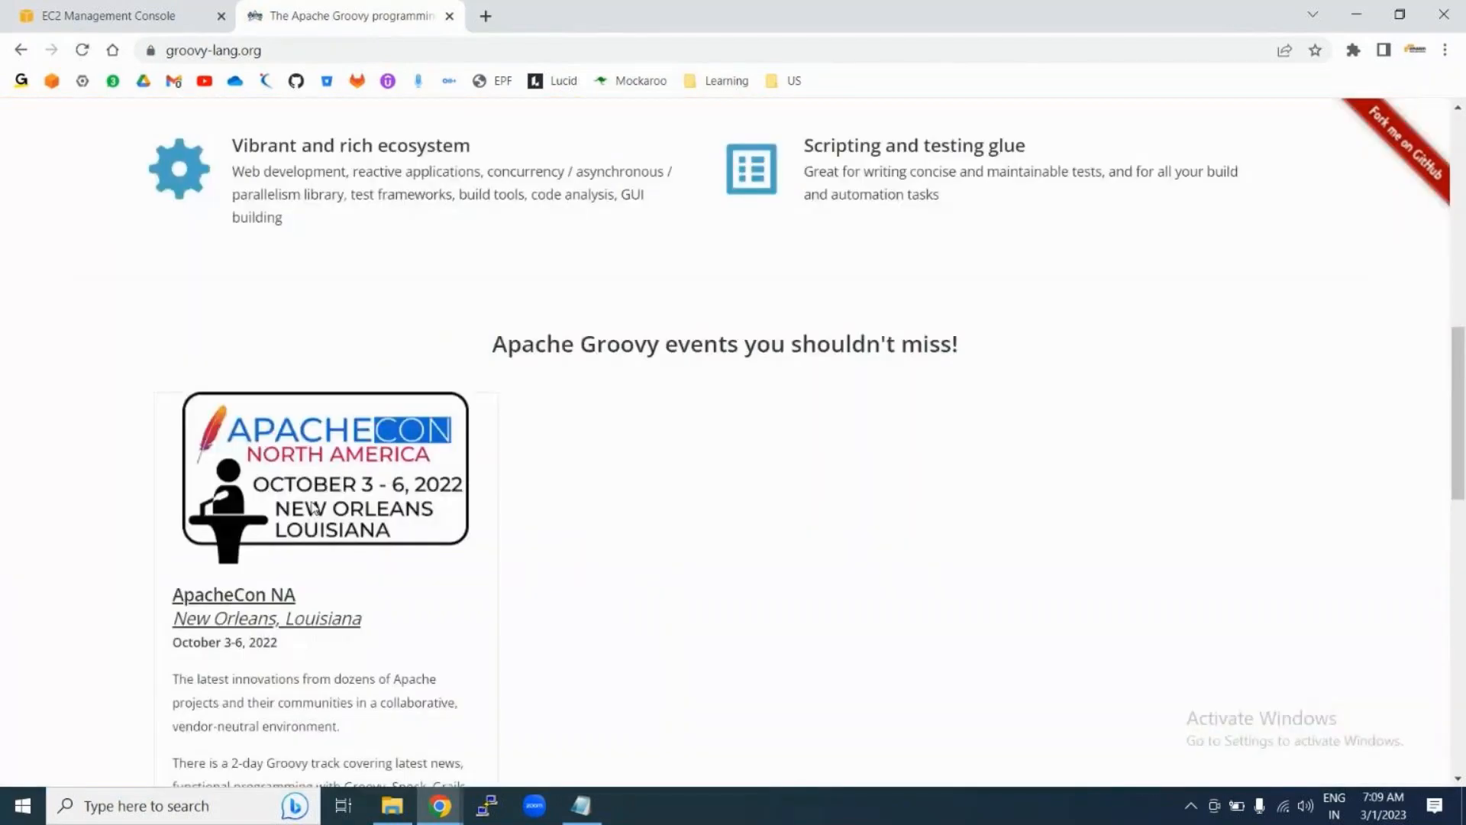
scroll(313, 508, up, 9)
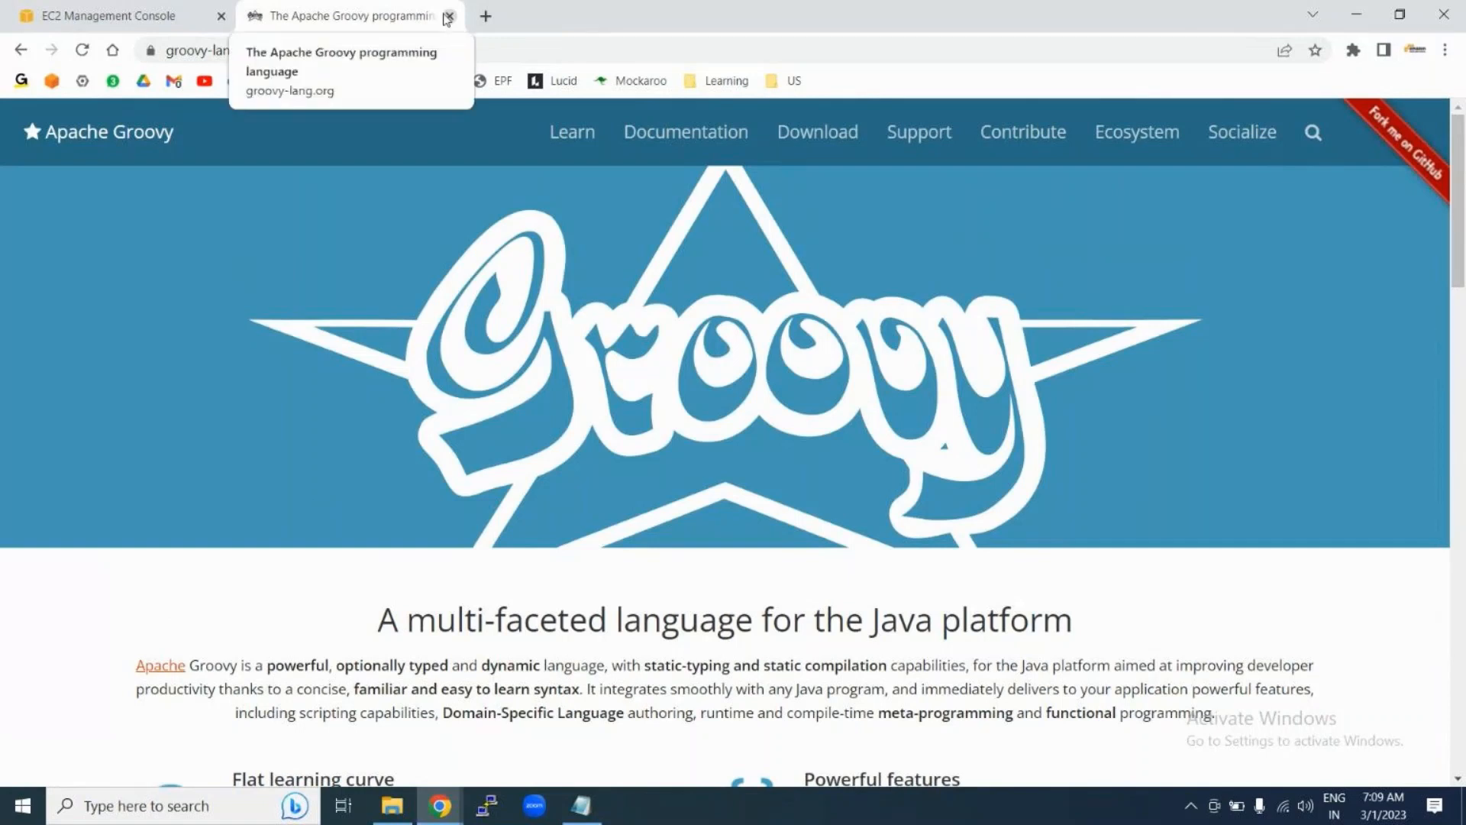
click(21, 49)
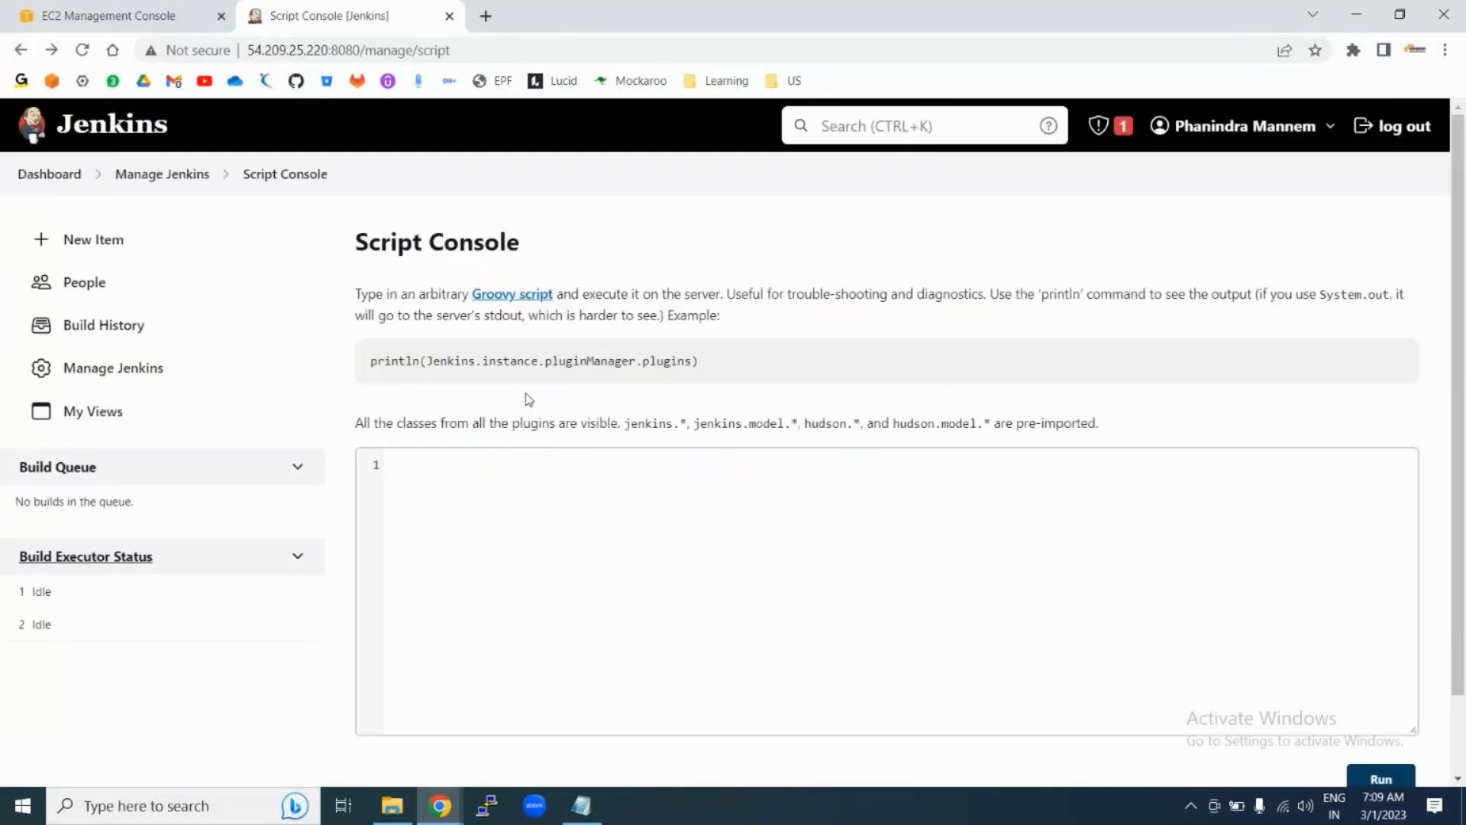
Step: Return to Manage Jenkins and look over its configuration options
click(136, 174)
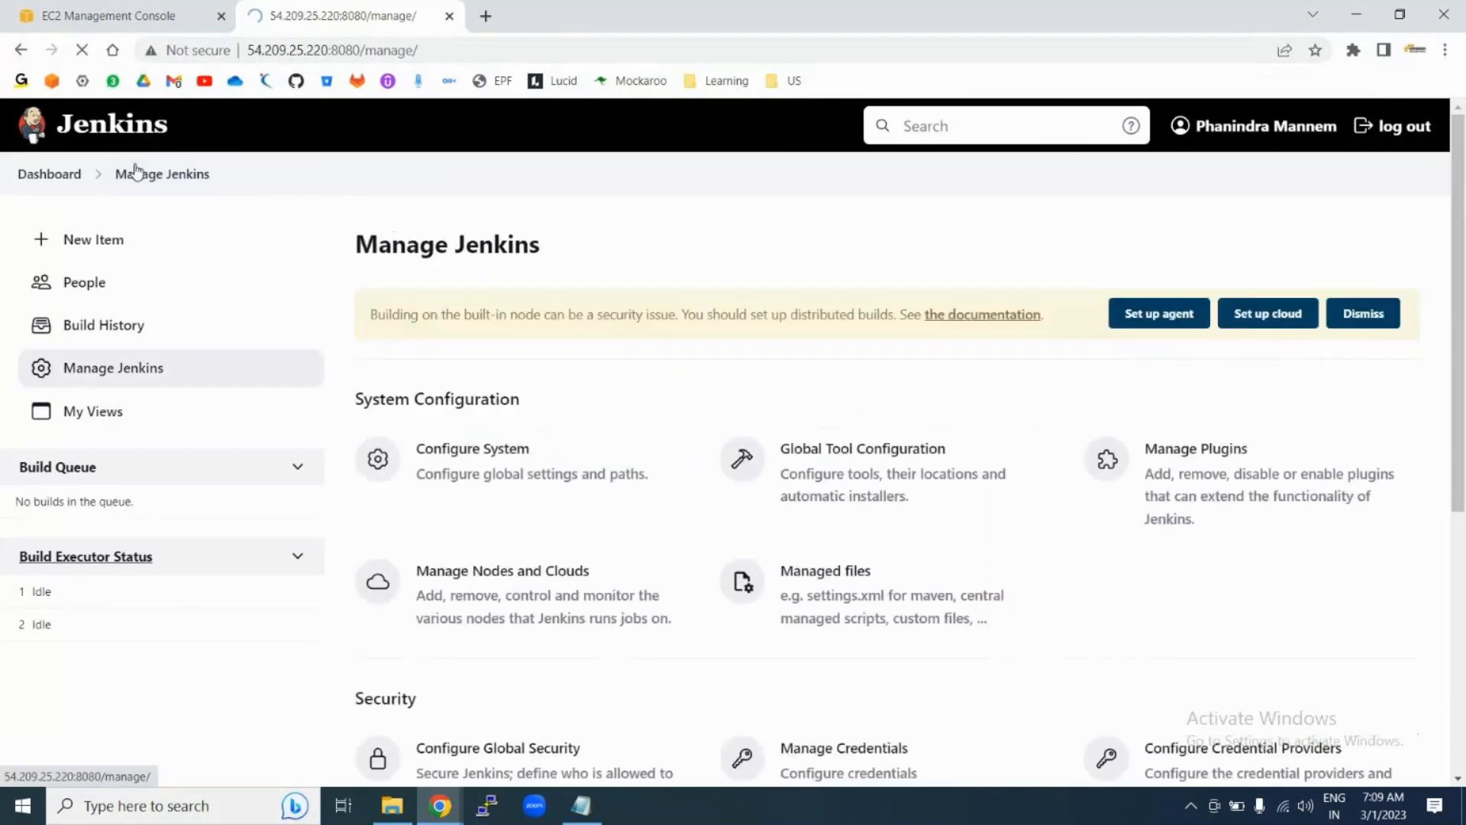
scroll(626, 524, down, 12)
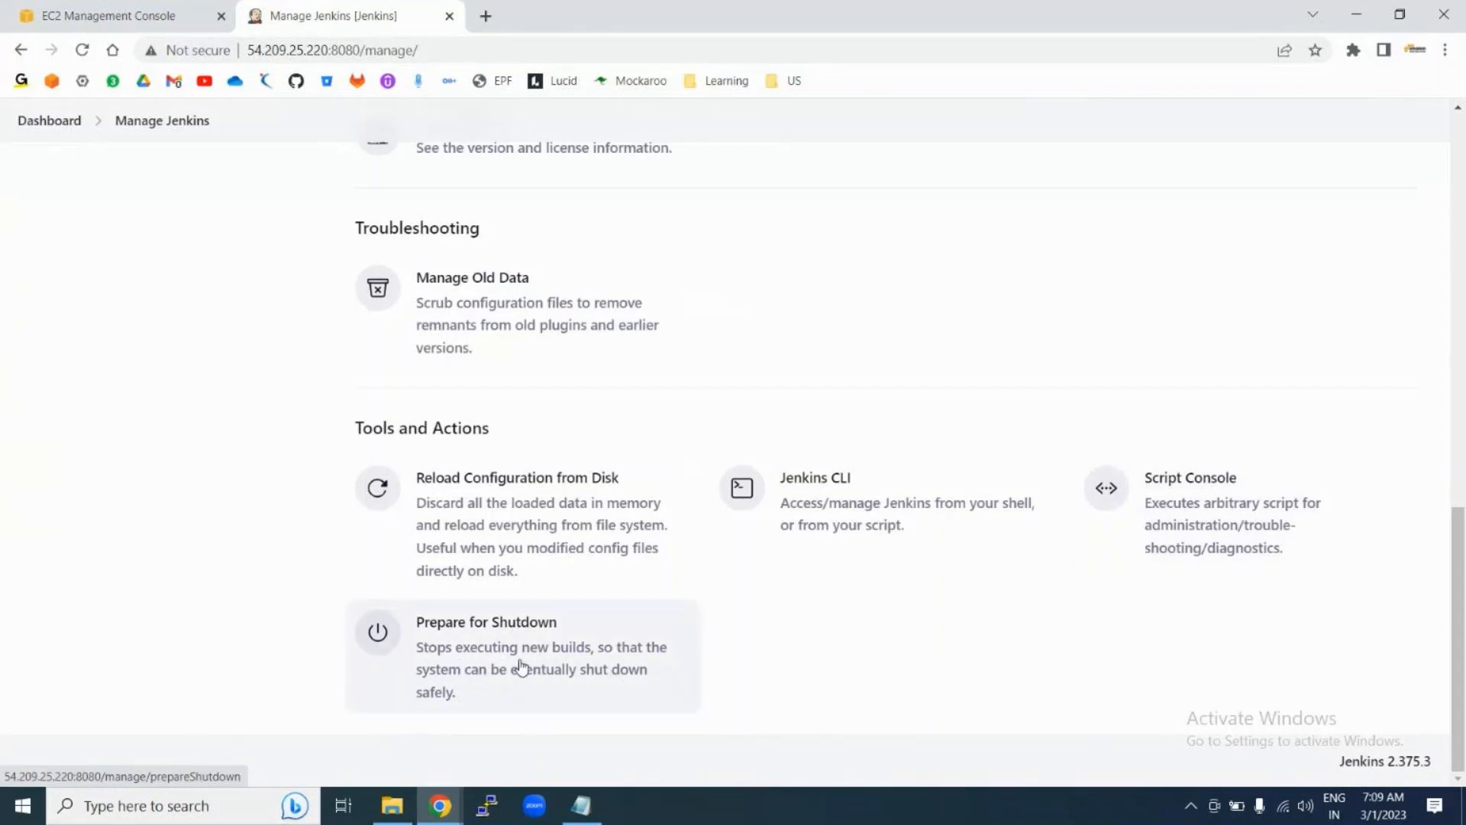
scroll(841, 648, up, 3)
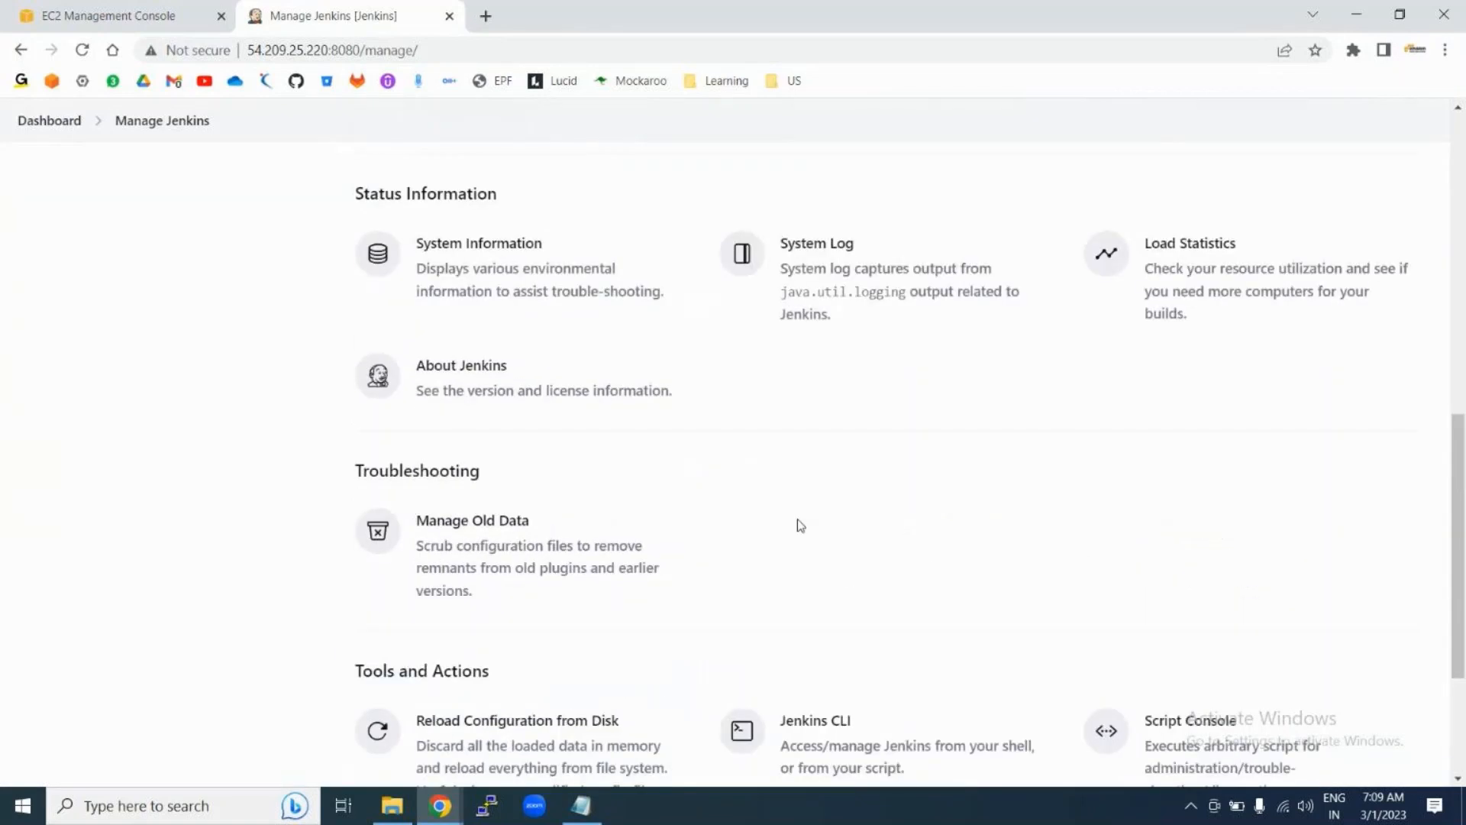
scroll(798, 526, up, 2)
scroll(695, 518, up, 2)
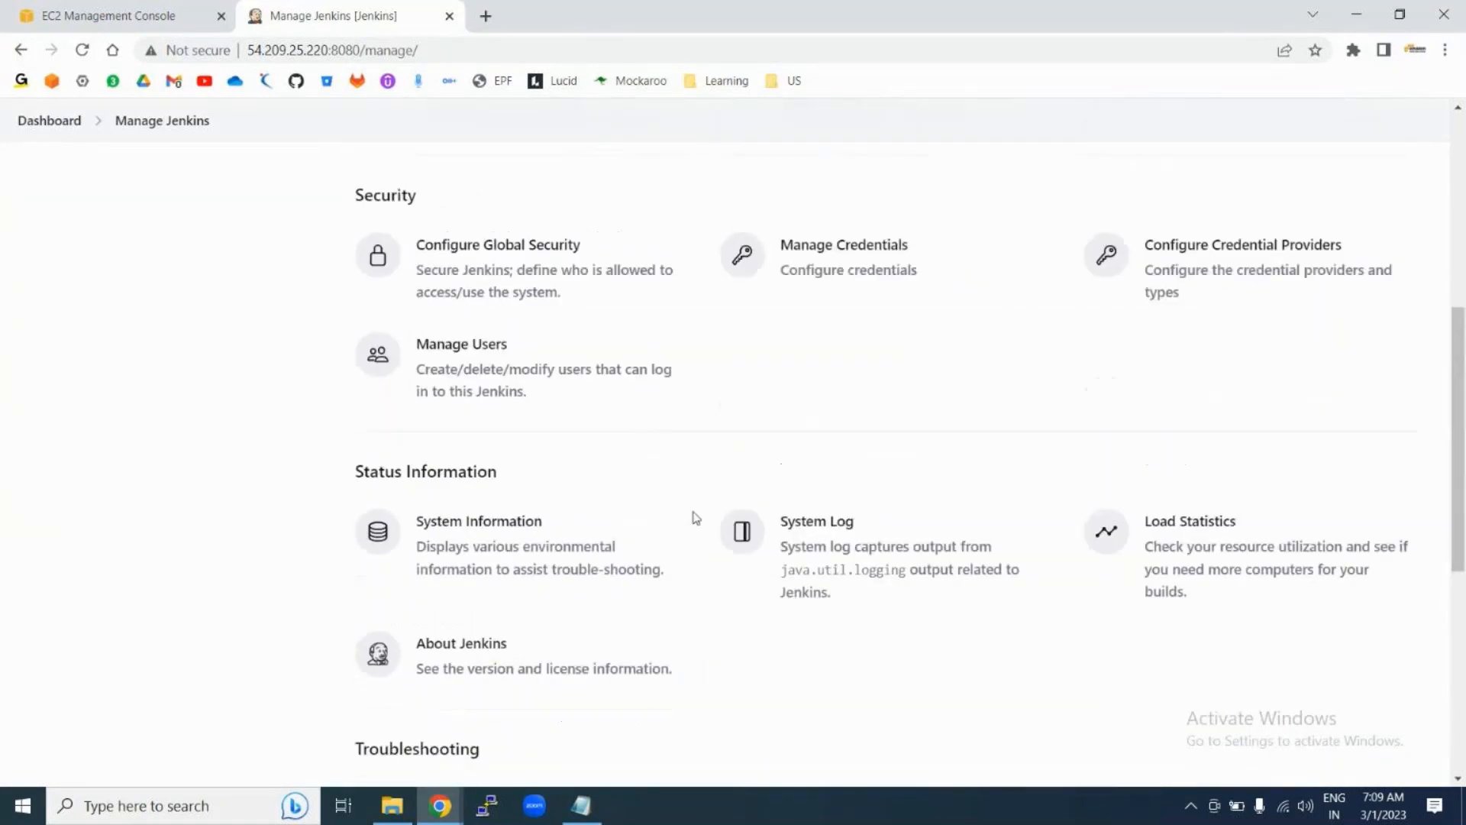
scroll(840, 443, up, 1)
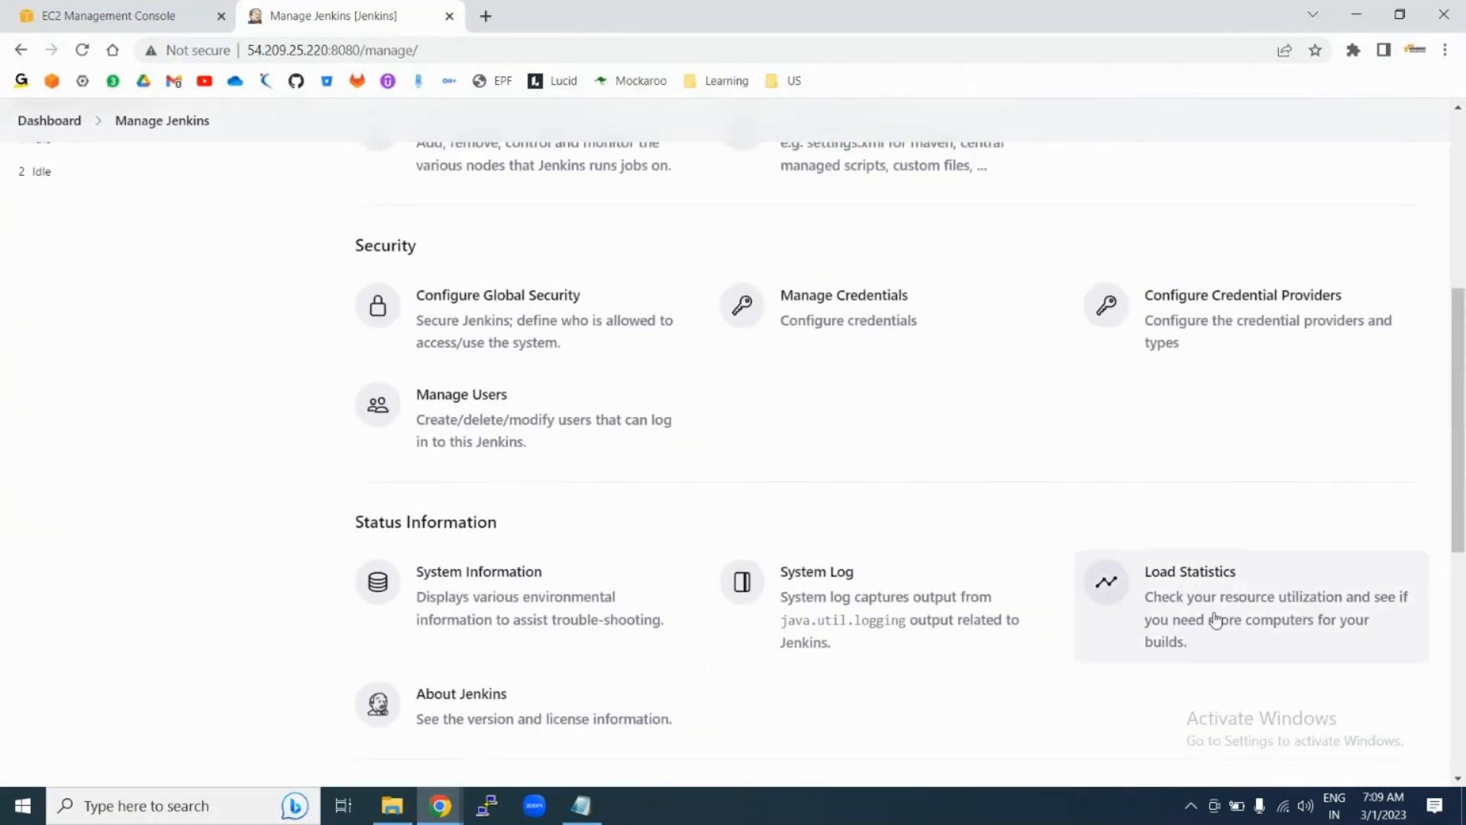
Step: Check the Load Statistics graph showing zero activity, then go back to Manage Jenkins
click(1183, 602)
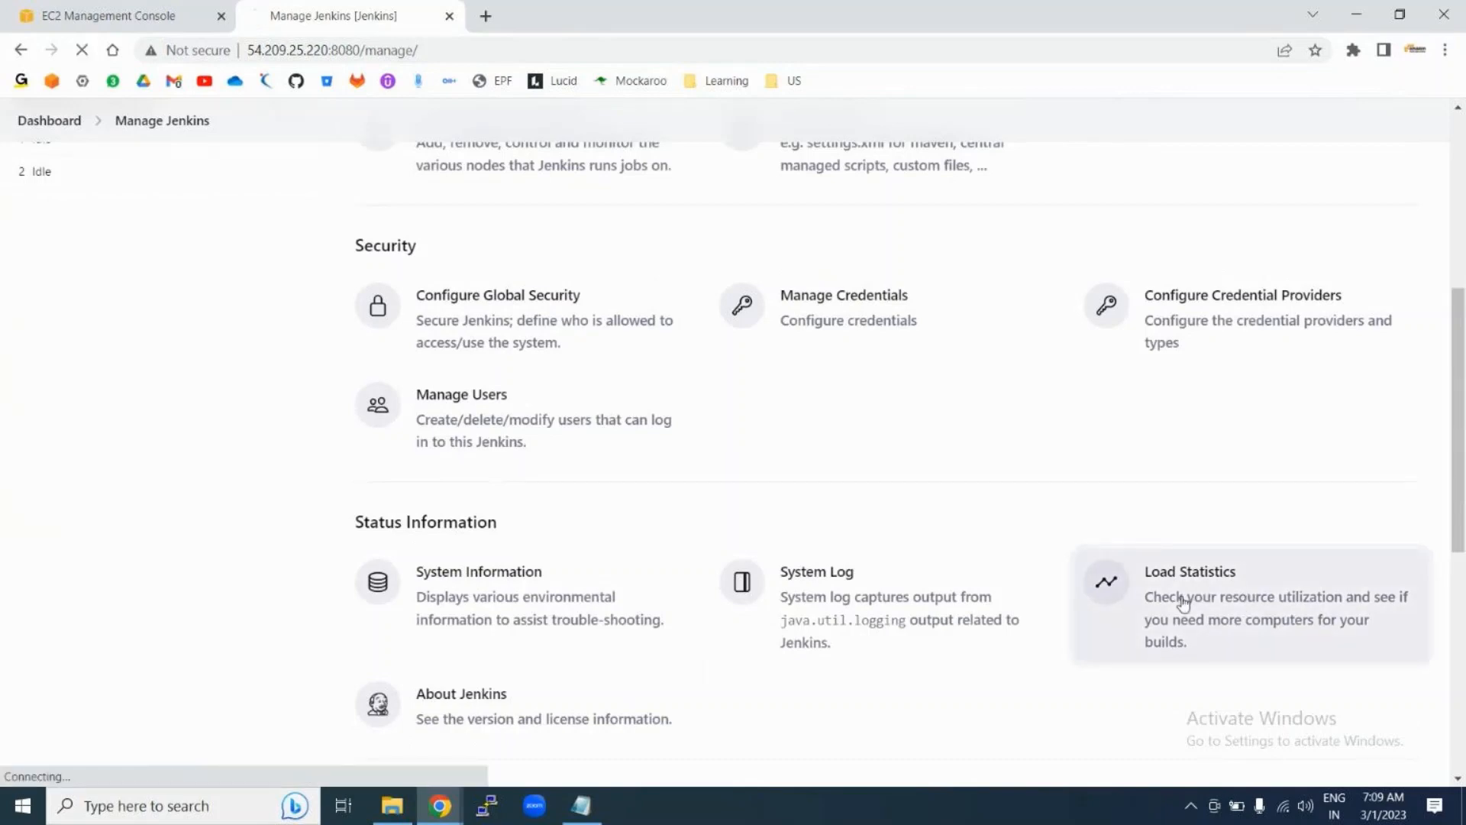
scroll(714, 455, down, 4)
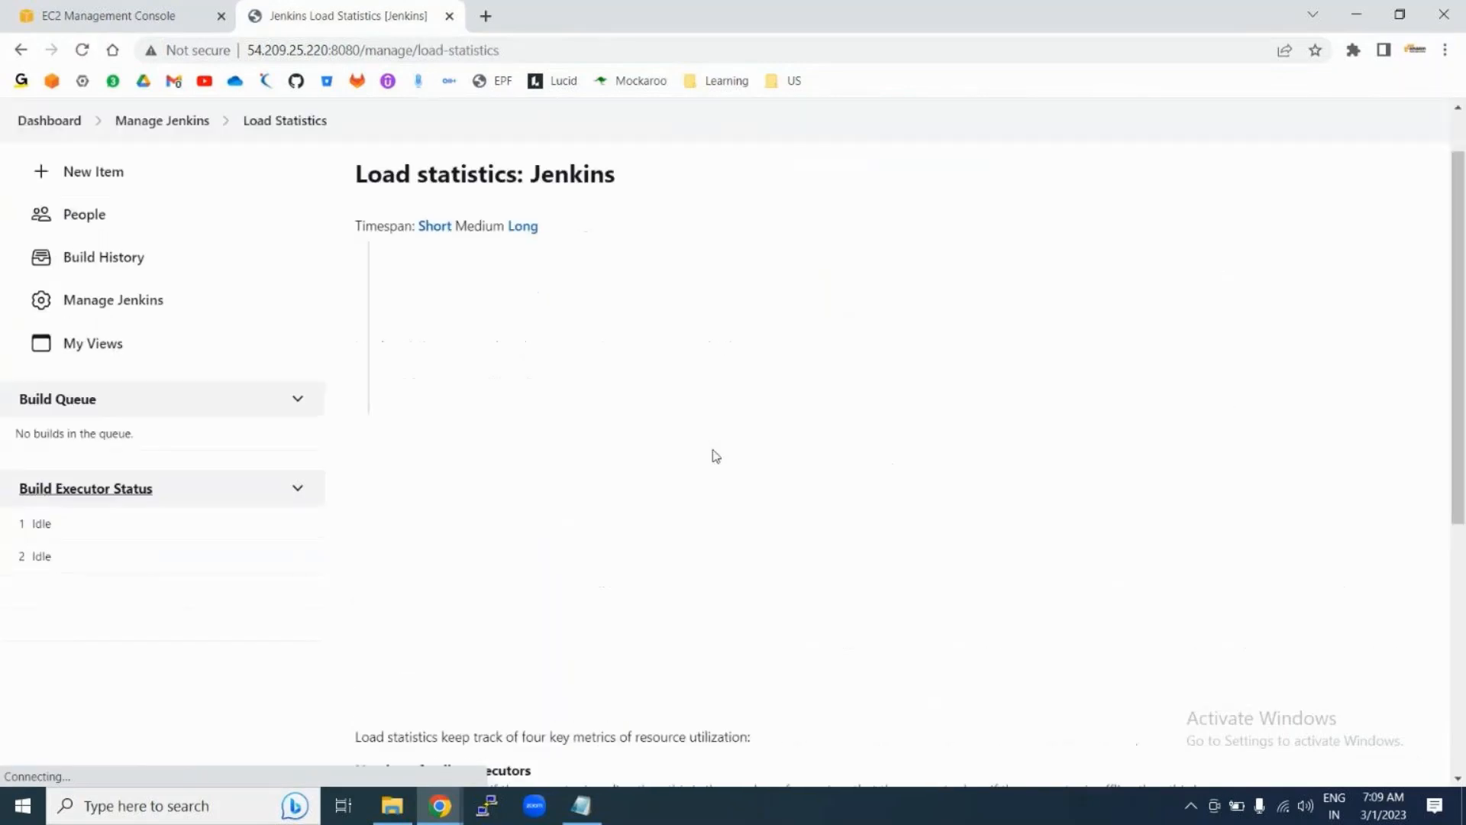
scroll(714, 455, up, 4)
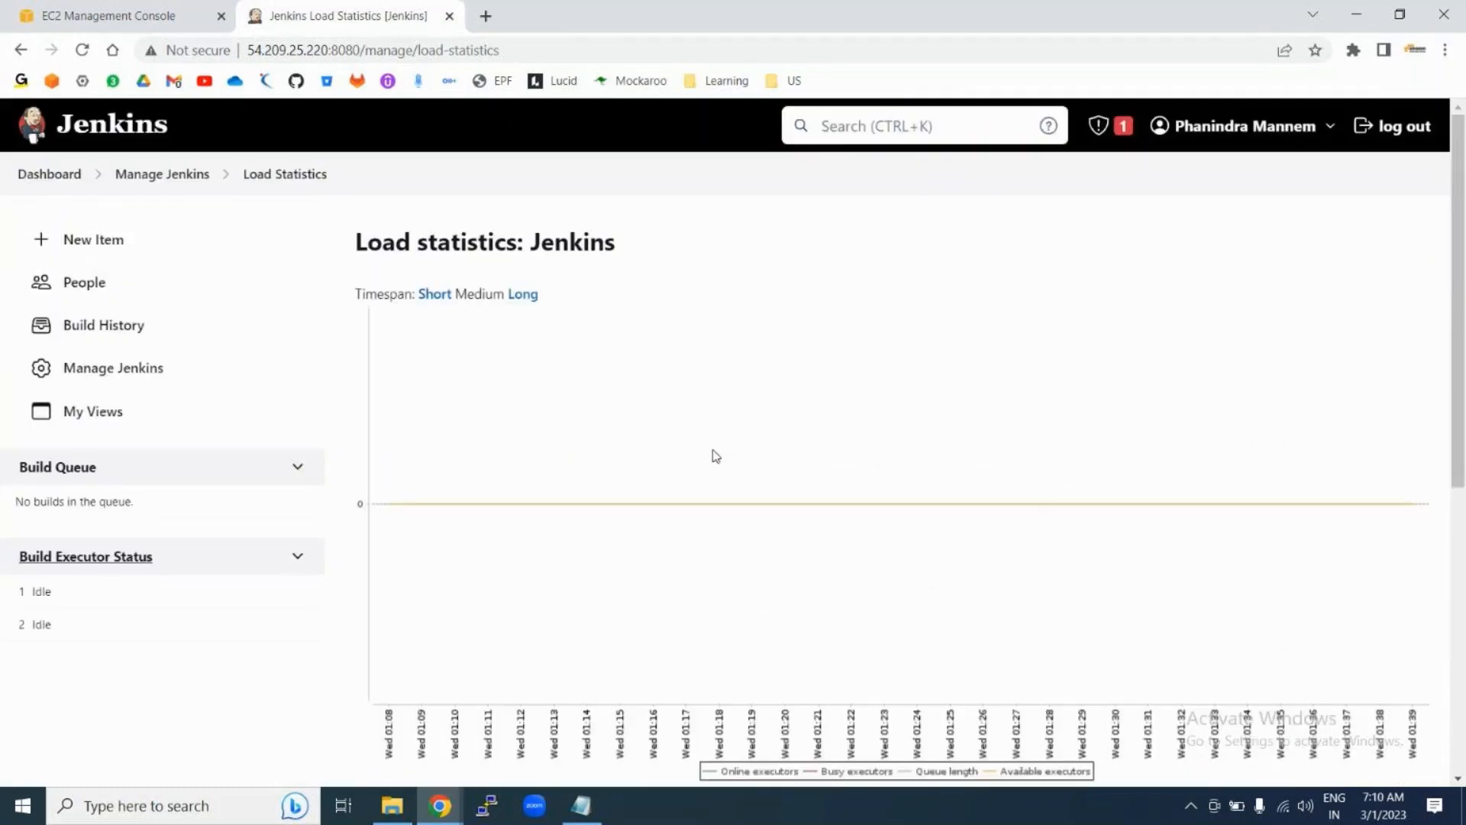
click(167, 177)
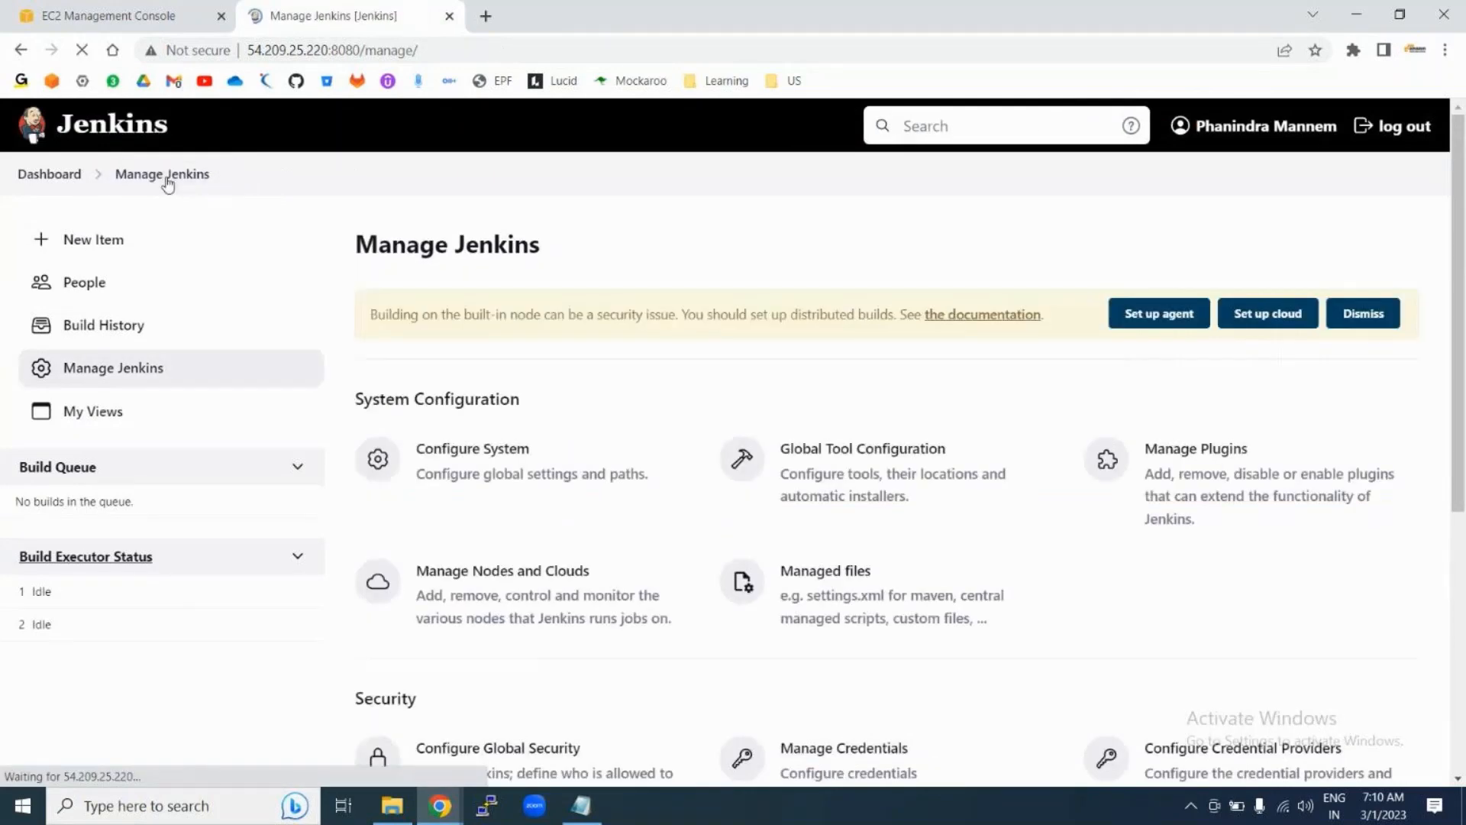
scroll(573, 655, down, 12)
scroll(1130, 467, up, 2)
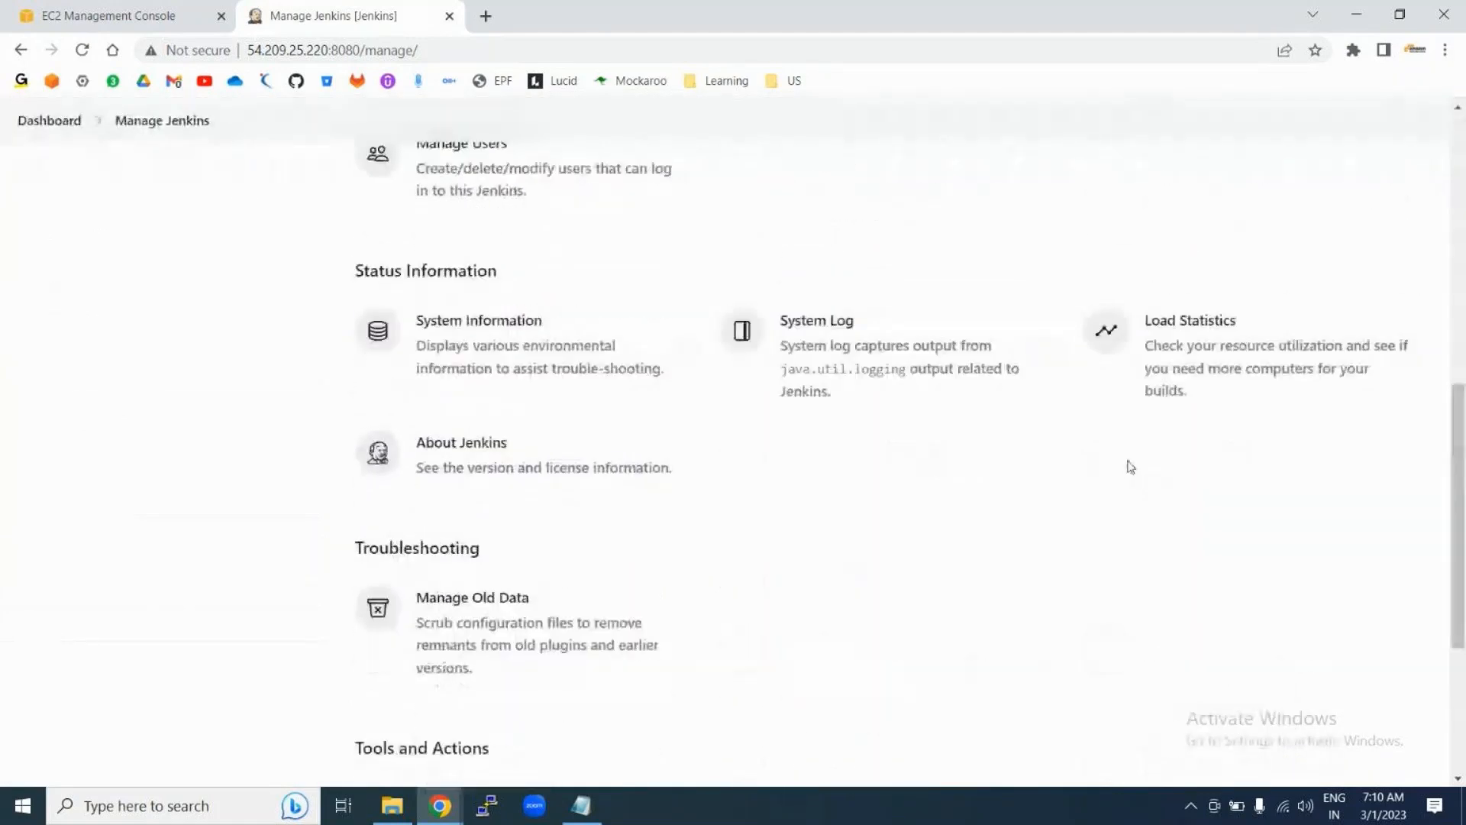
scroll(1130, 467, up, 3)
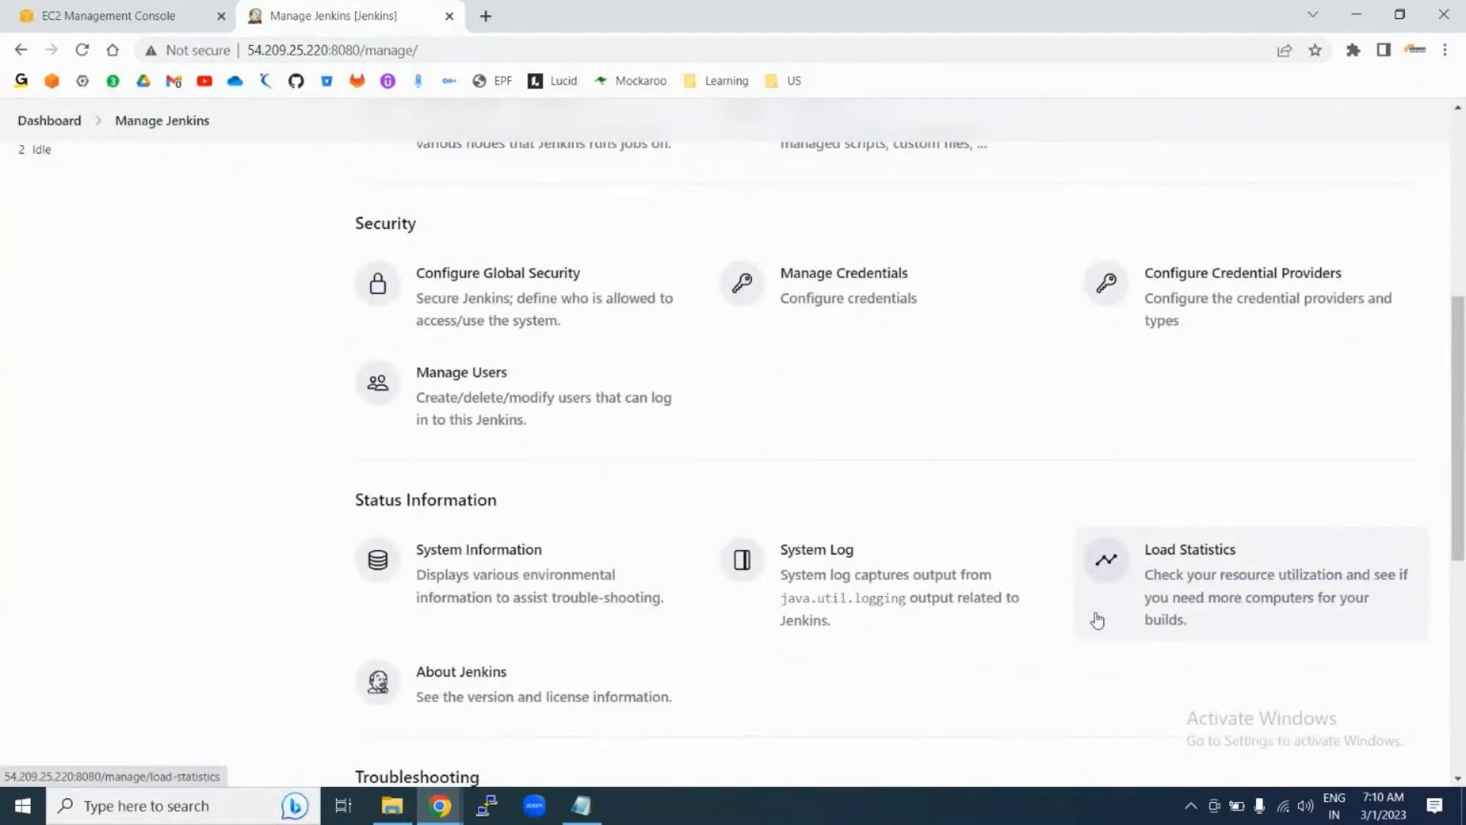
scroll(610, 437, up, 6)
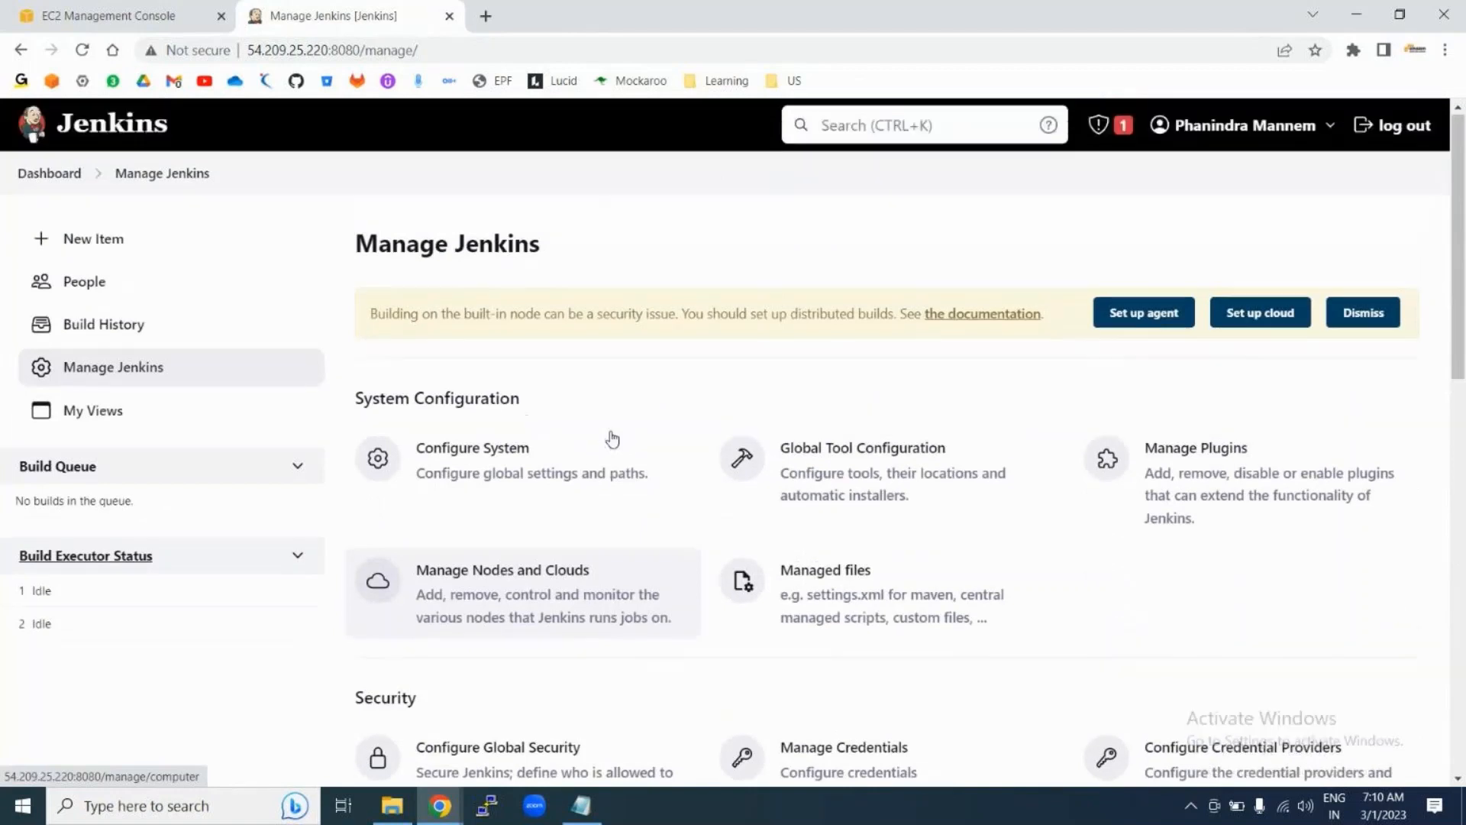
Step: Review the Maven, JDK, Git, Gradle and Ant sections of Global Tool Configuration, then return to the Dashboard
click(822, 482)
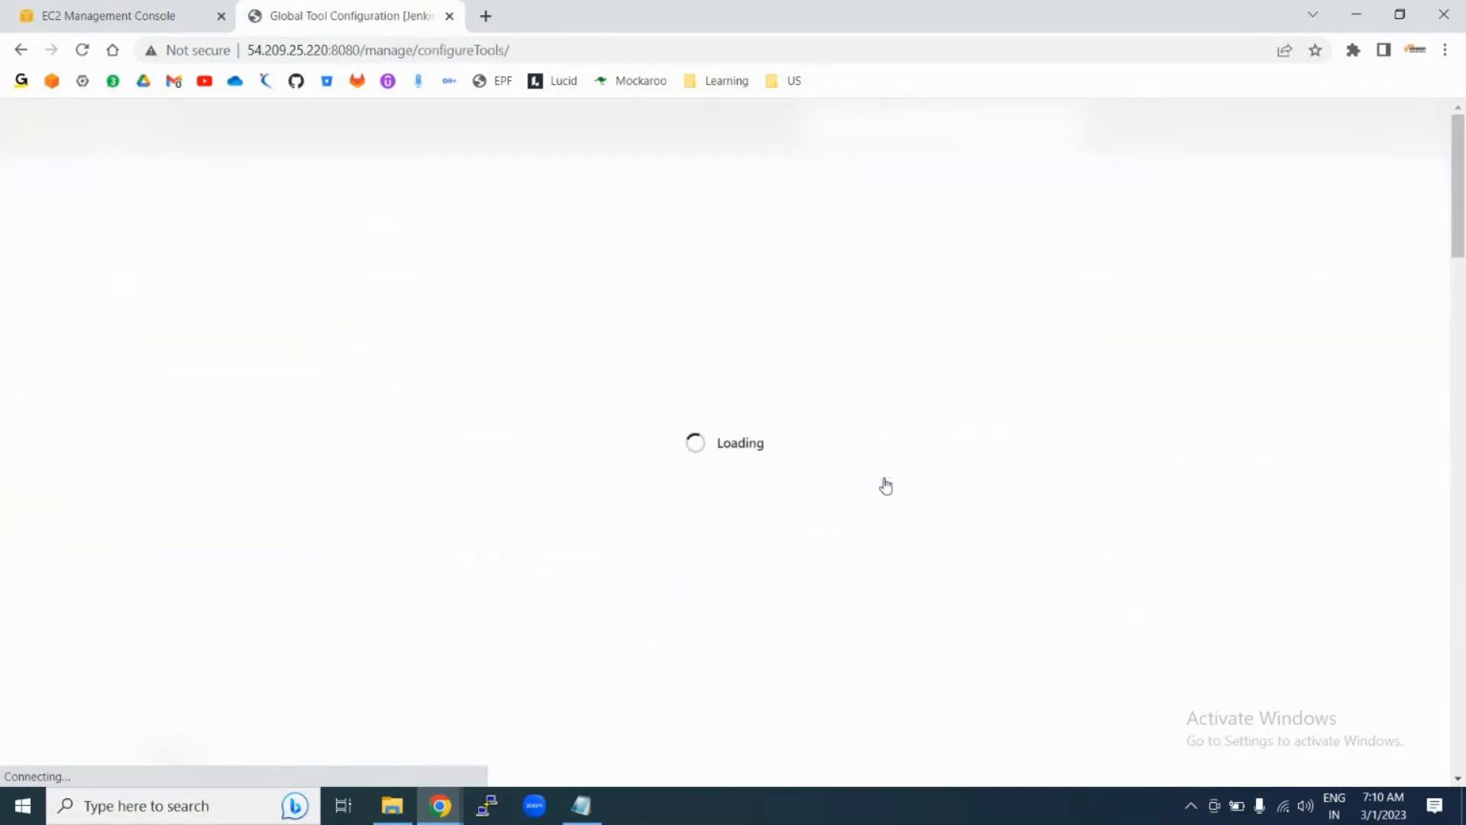
scroll(519, 562, down, 6)
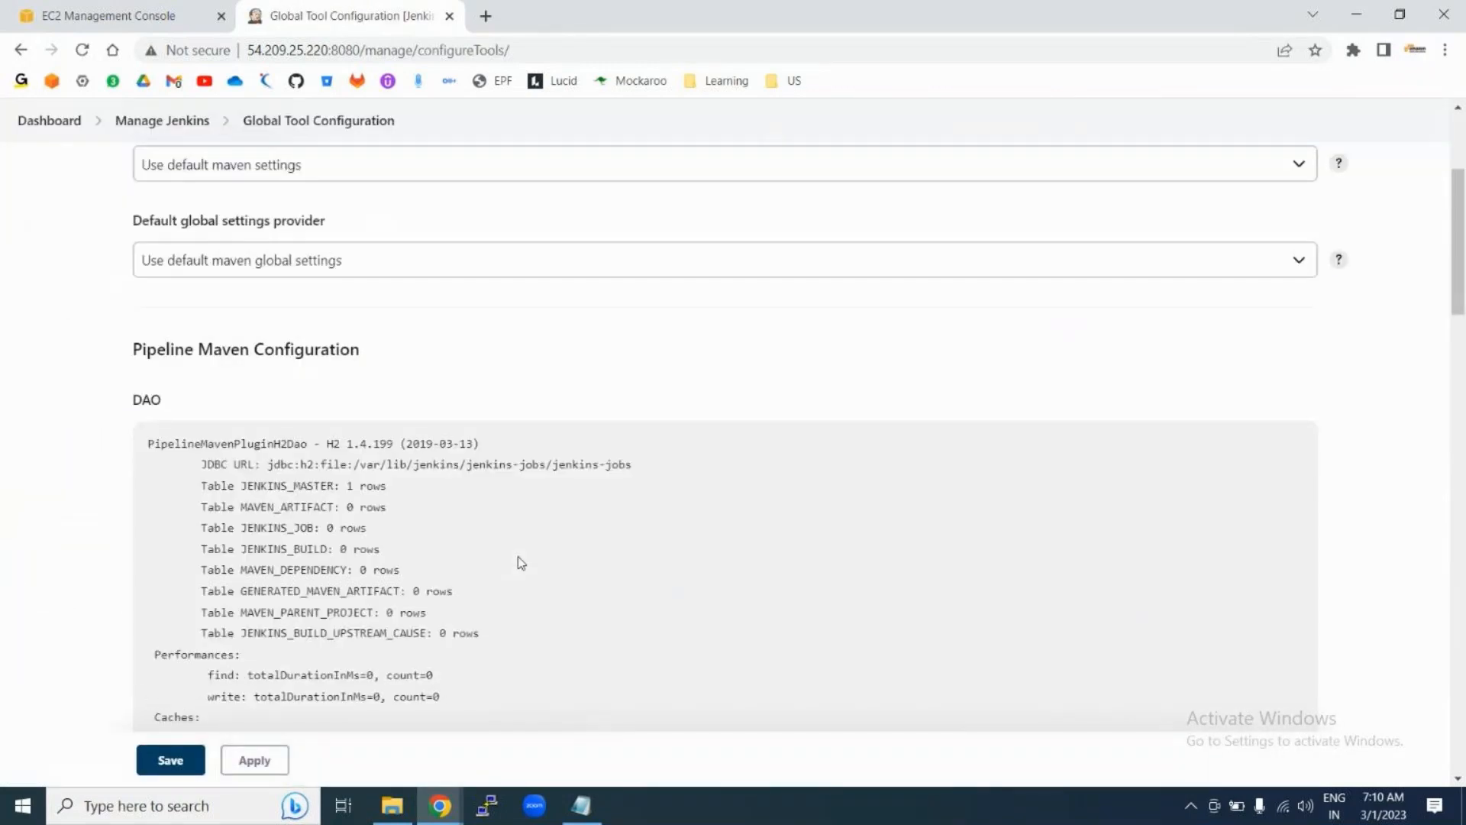
scroll(519, 563, down, 12)
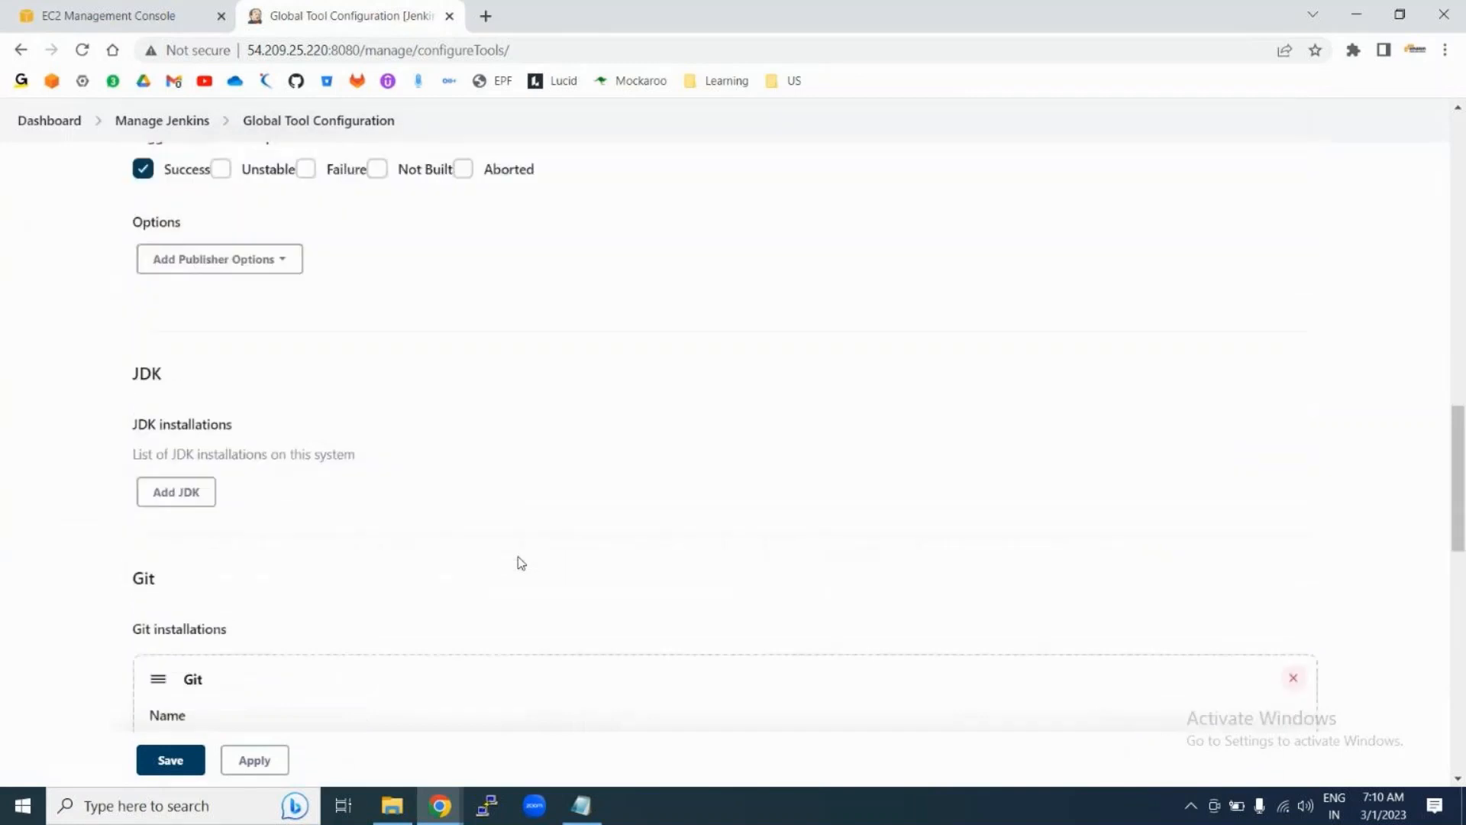
scroll(520, 563, down, 1)
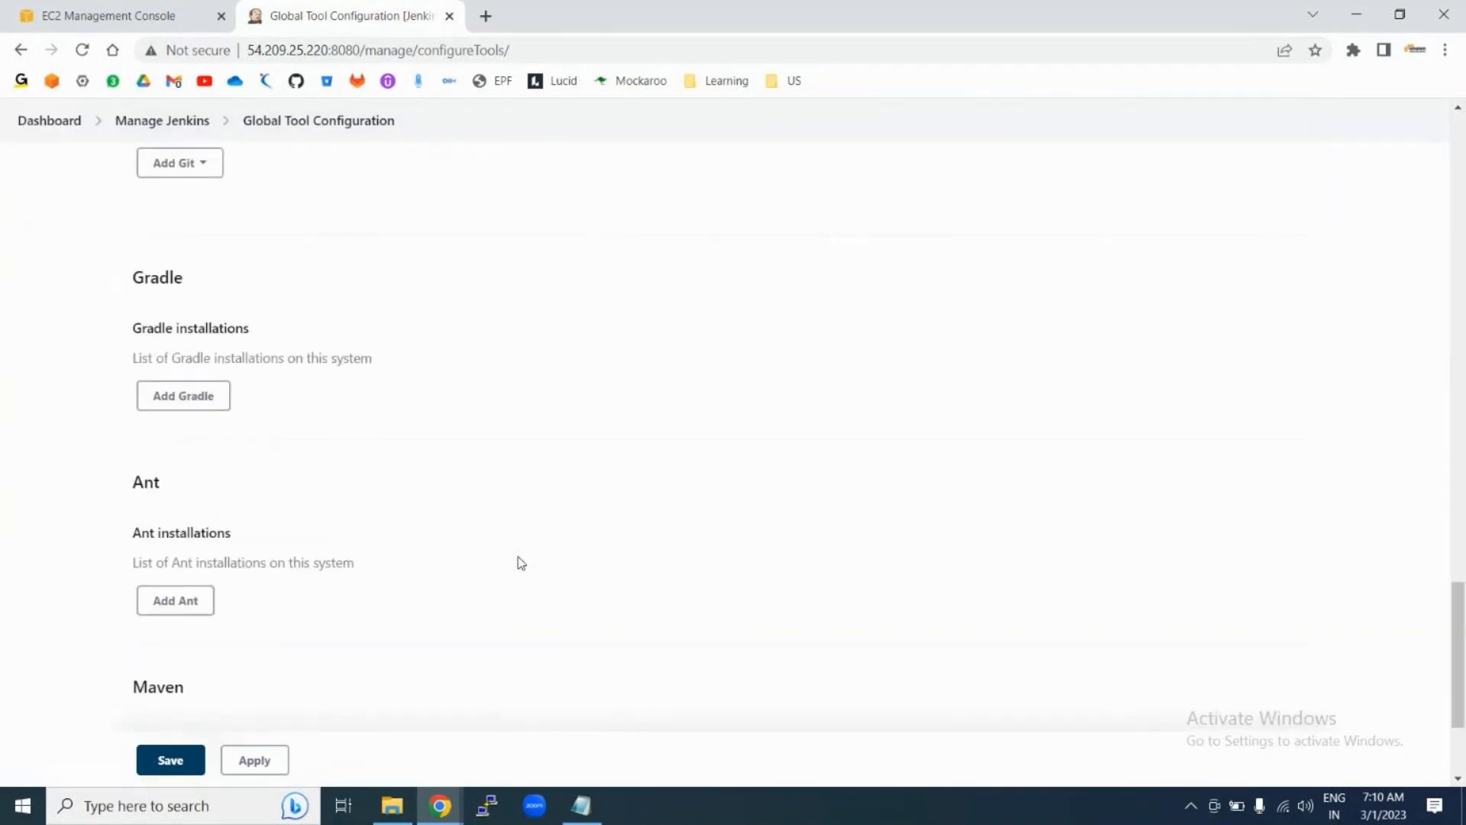
scroll(521, 563, down, 3)
scroll(521, 562, up, 14)
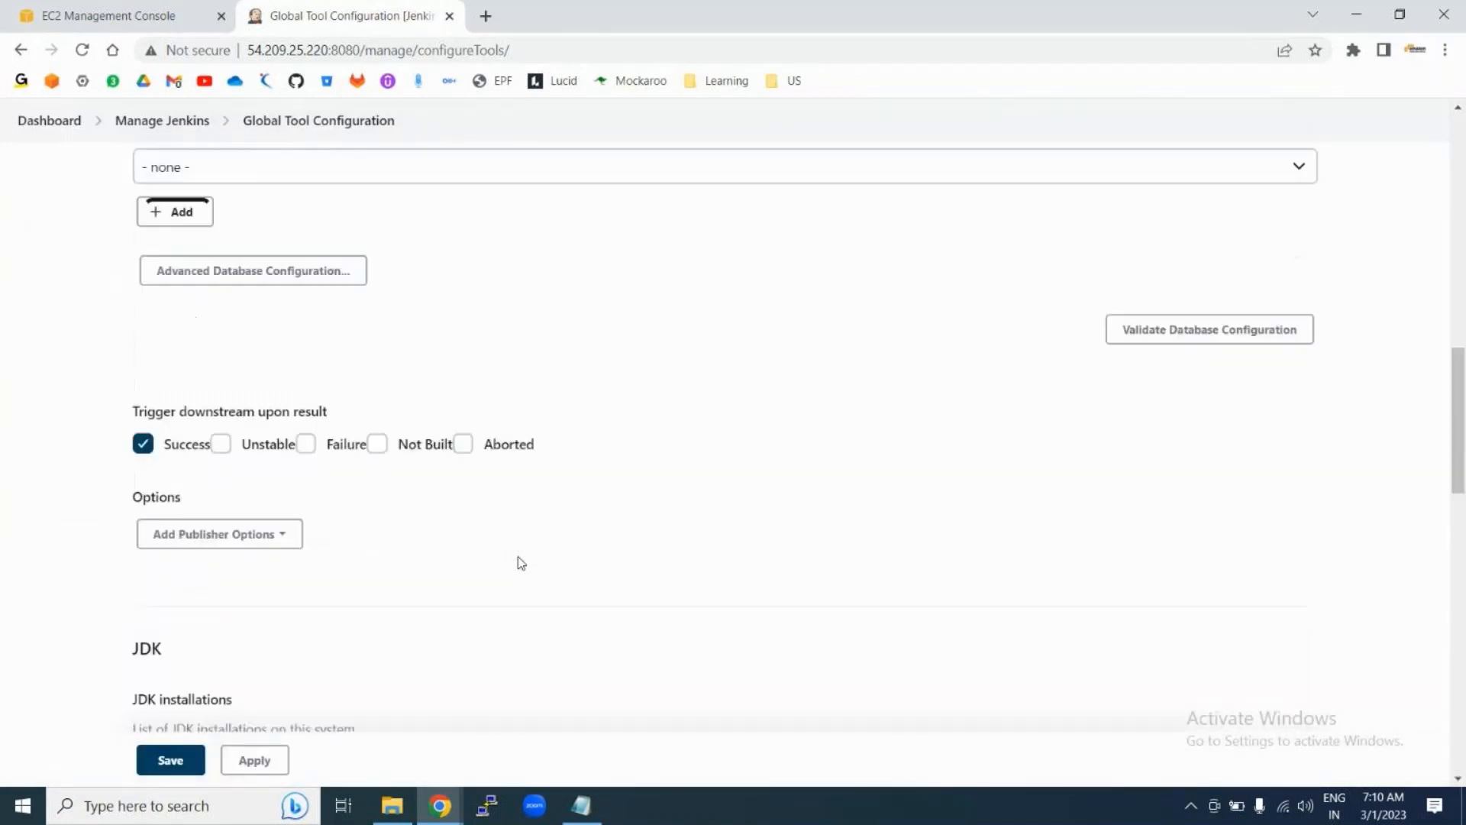
scroll(519, 563, up, 12)
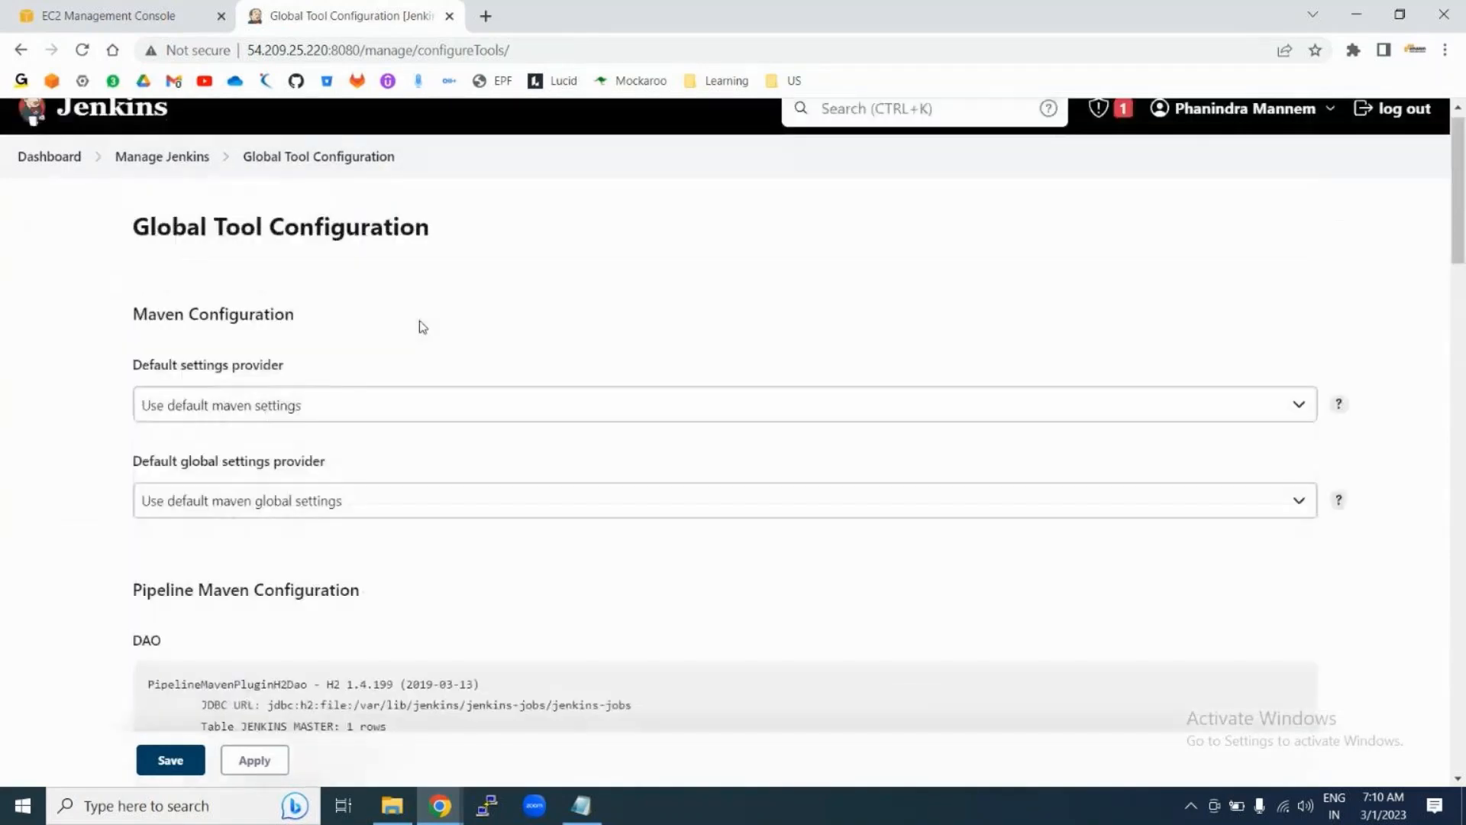
scroll(422, 327, up, 1)
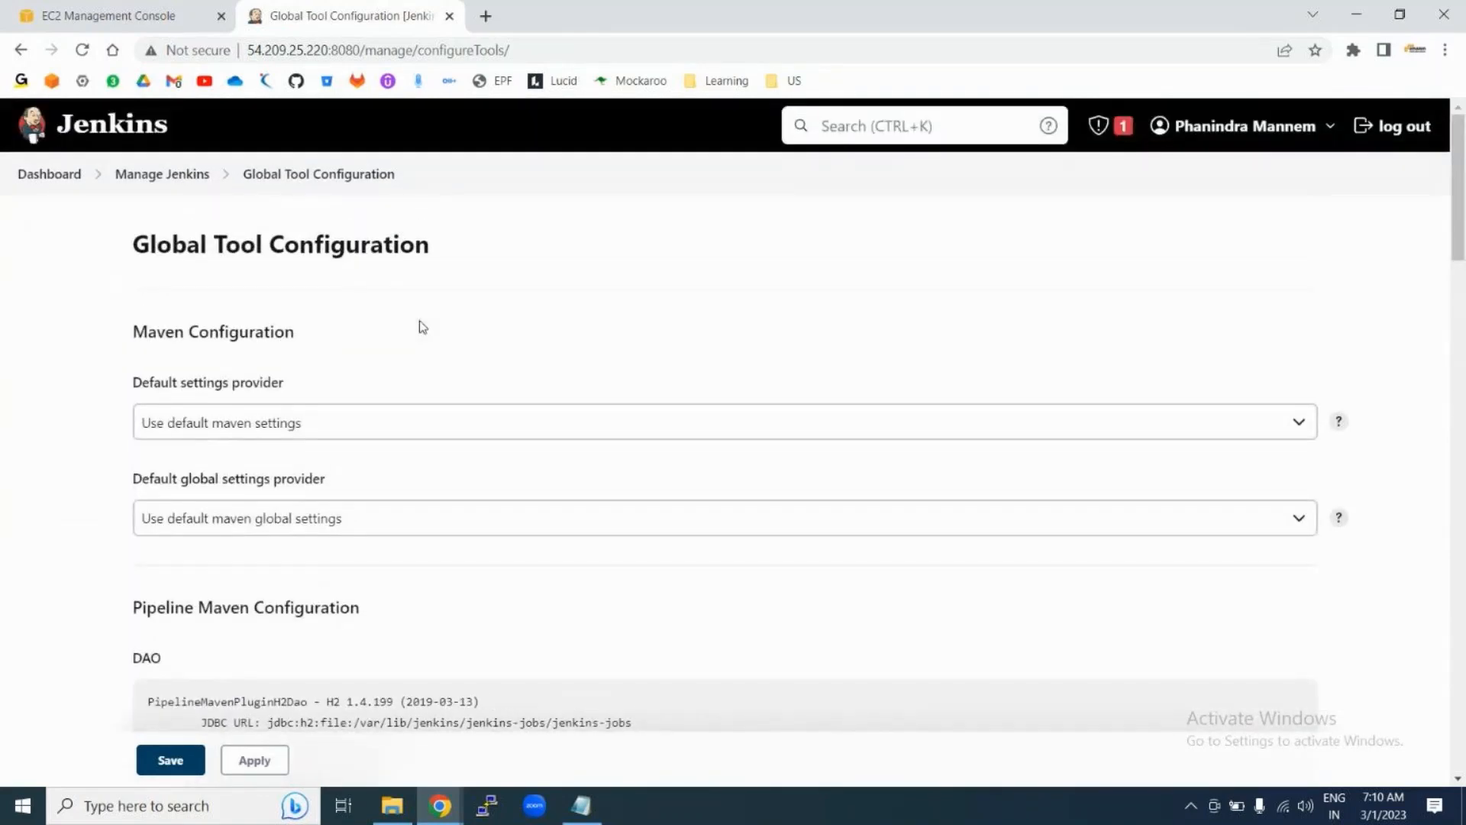
click(29, 173)
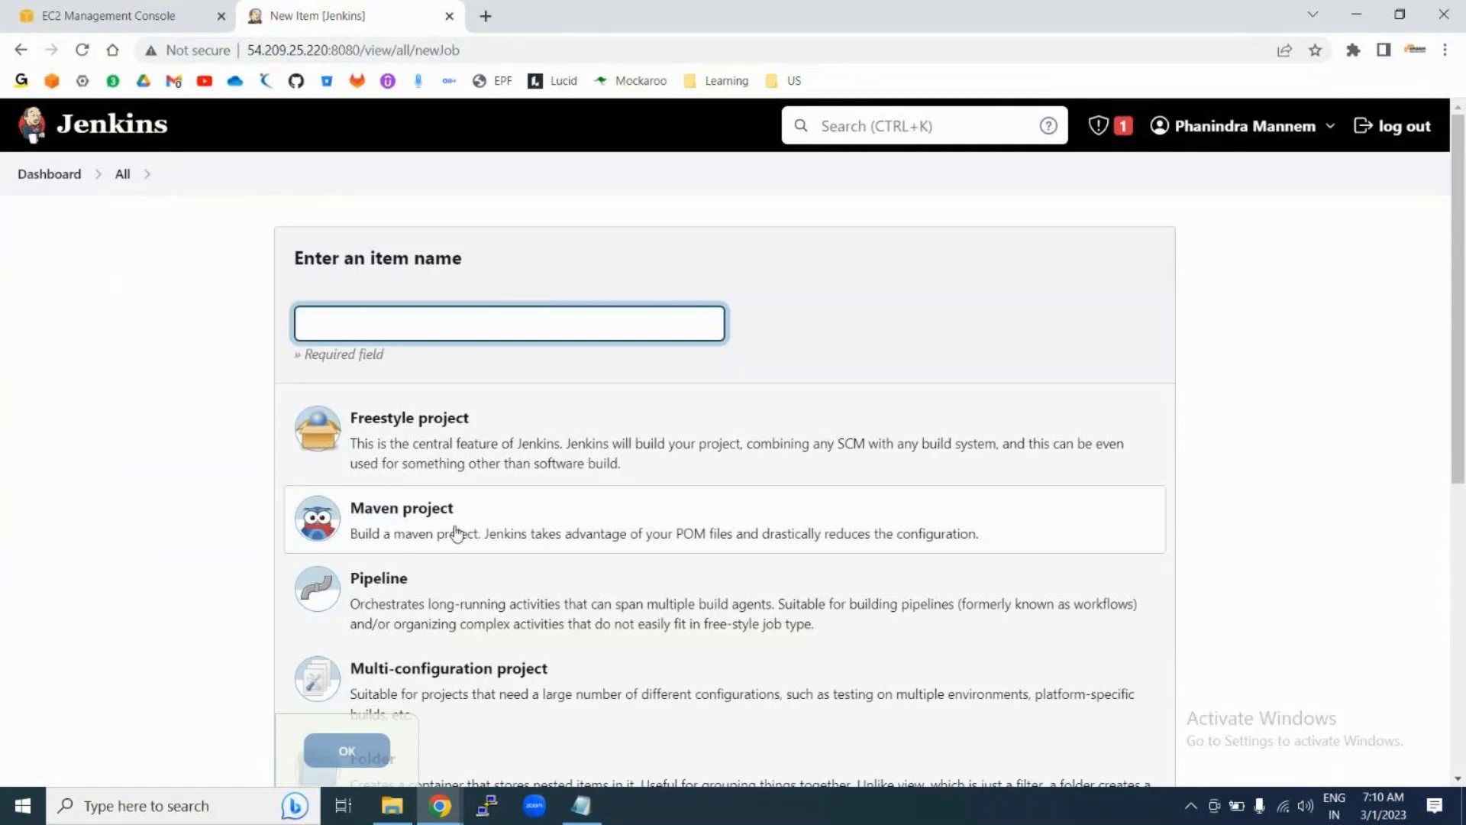
Step: Create a new item named 'maven job' of type Maven project
click(396, 314)
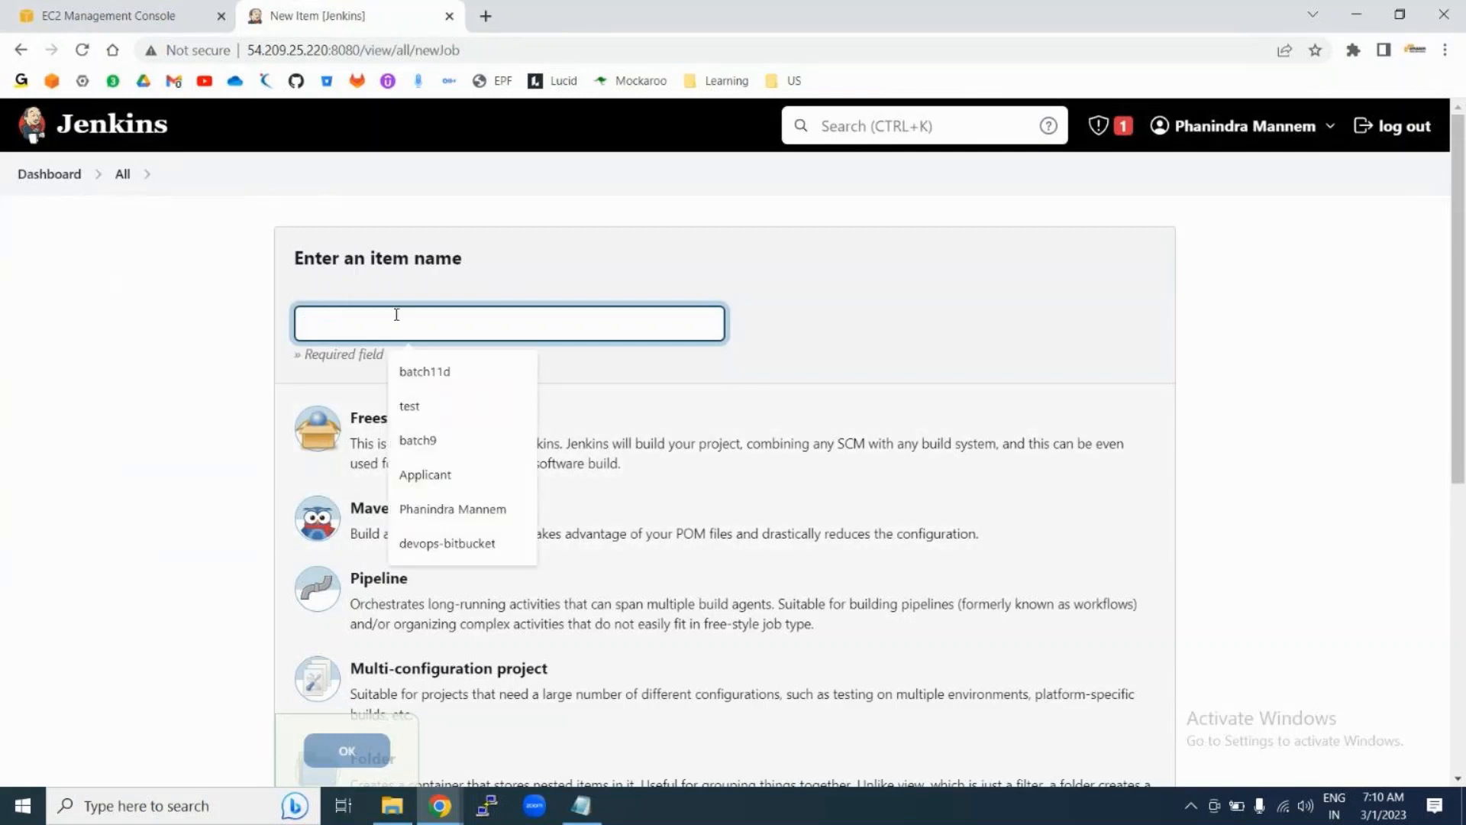
text(maven project)
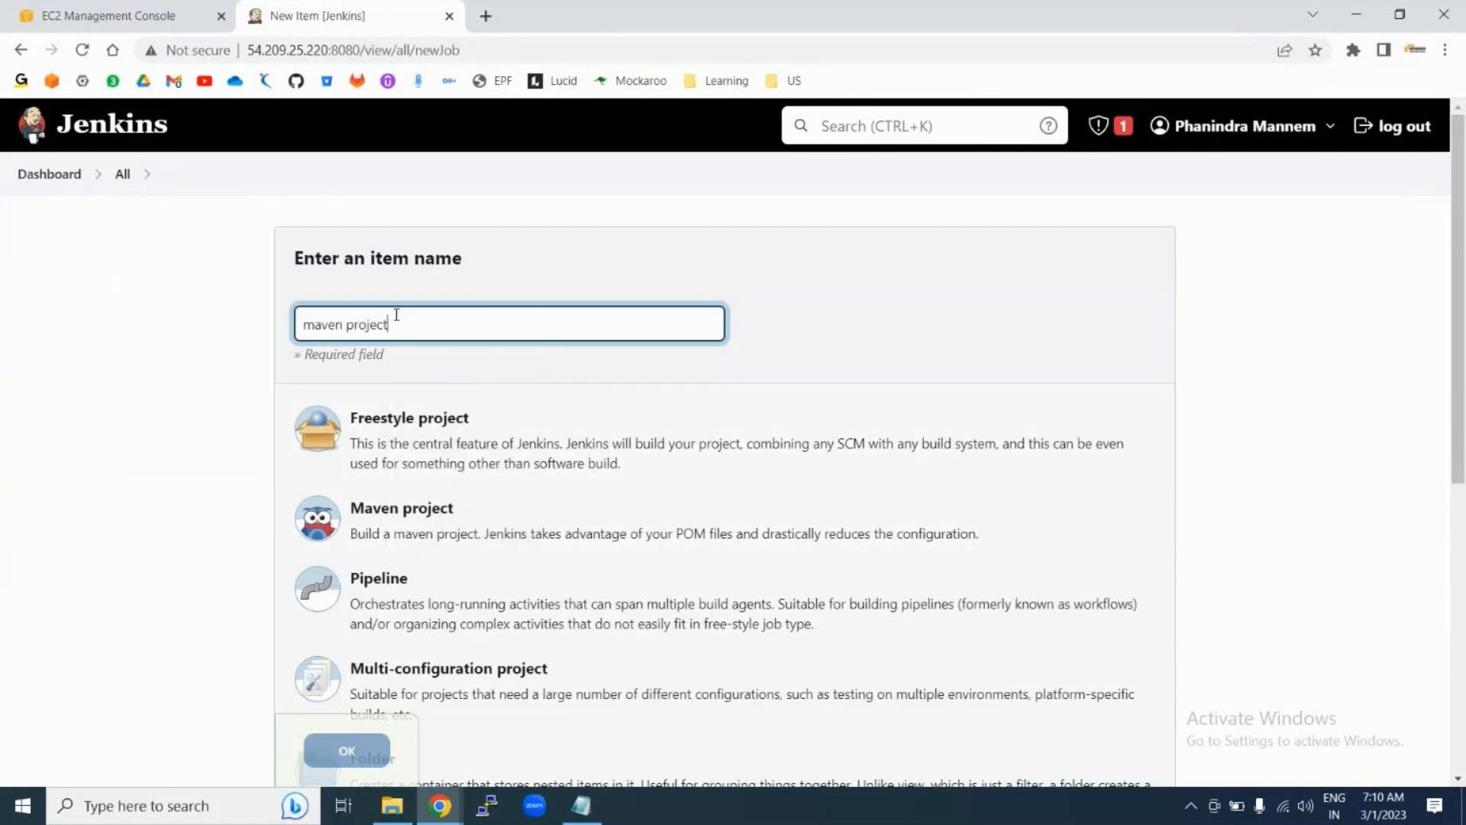
key(BackSpace)
key(BackSpace)
key(BackSpace)
key(BackSpace)
key(BackSpace)
key(BackSpace)
key(BackSpace)
text(job)
click(465, 525)
click(347, 751)
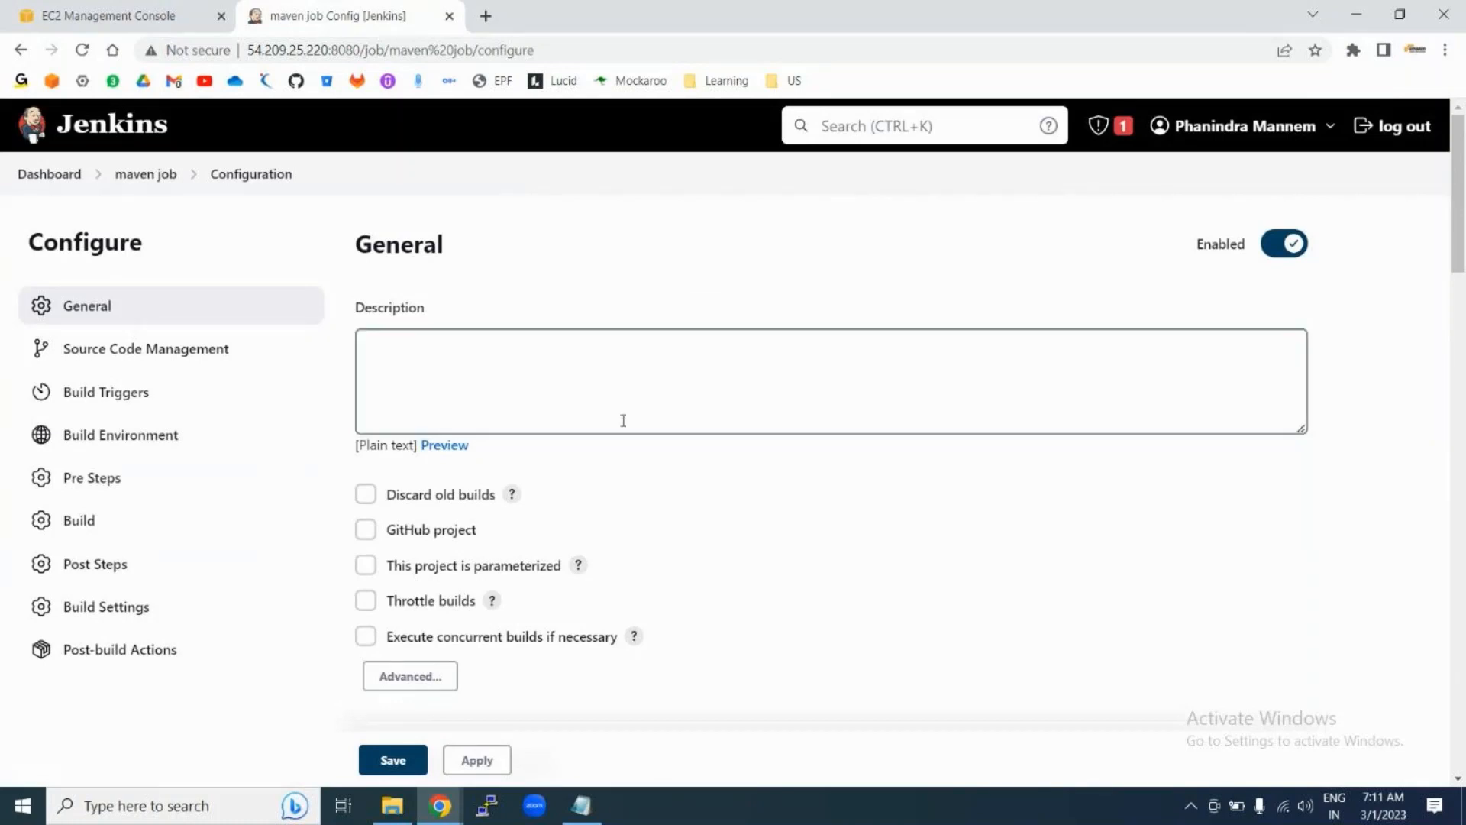
Step: Select Git as the maven job's source code management and open a new browser tab
scroll(793, 561, down, 4)
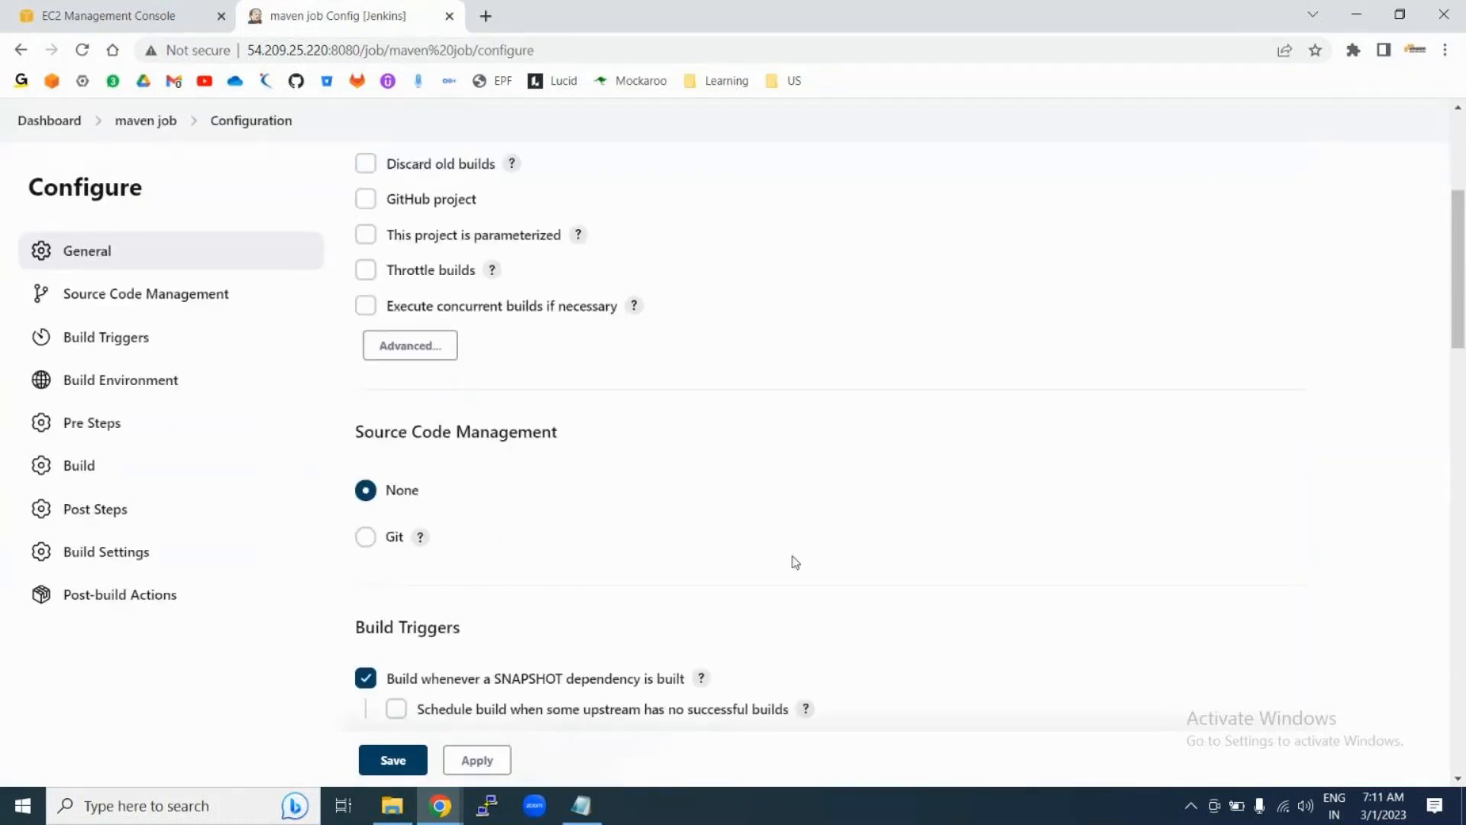
scroll(792, 563, down, 3)
click(366, 307)
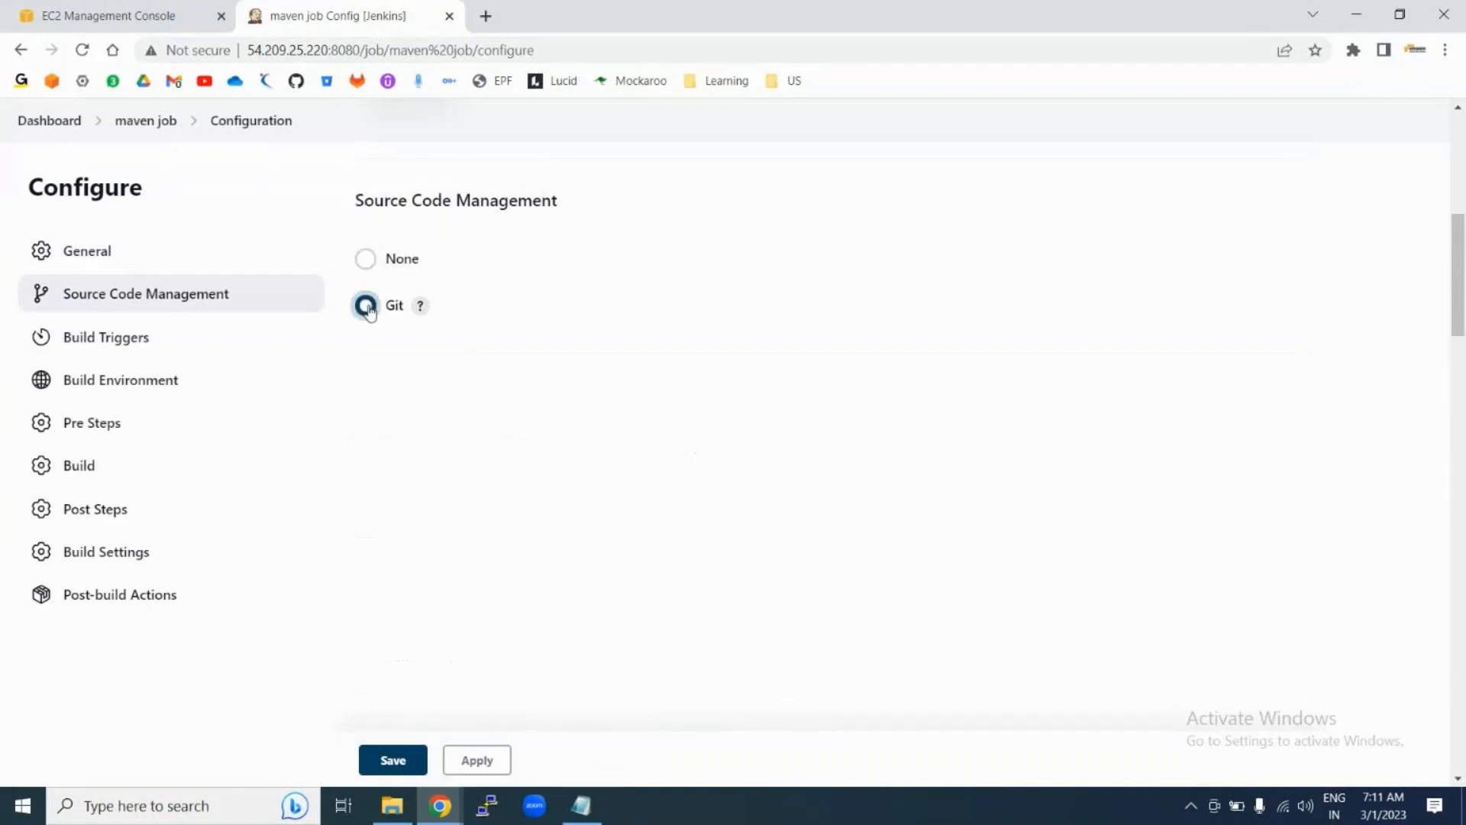
click(444, 432)
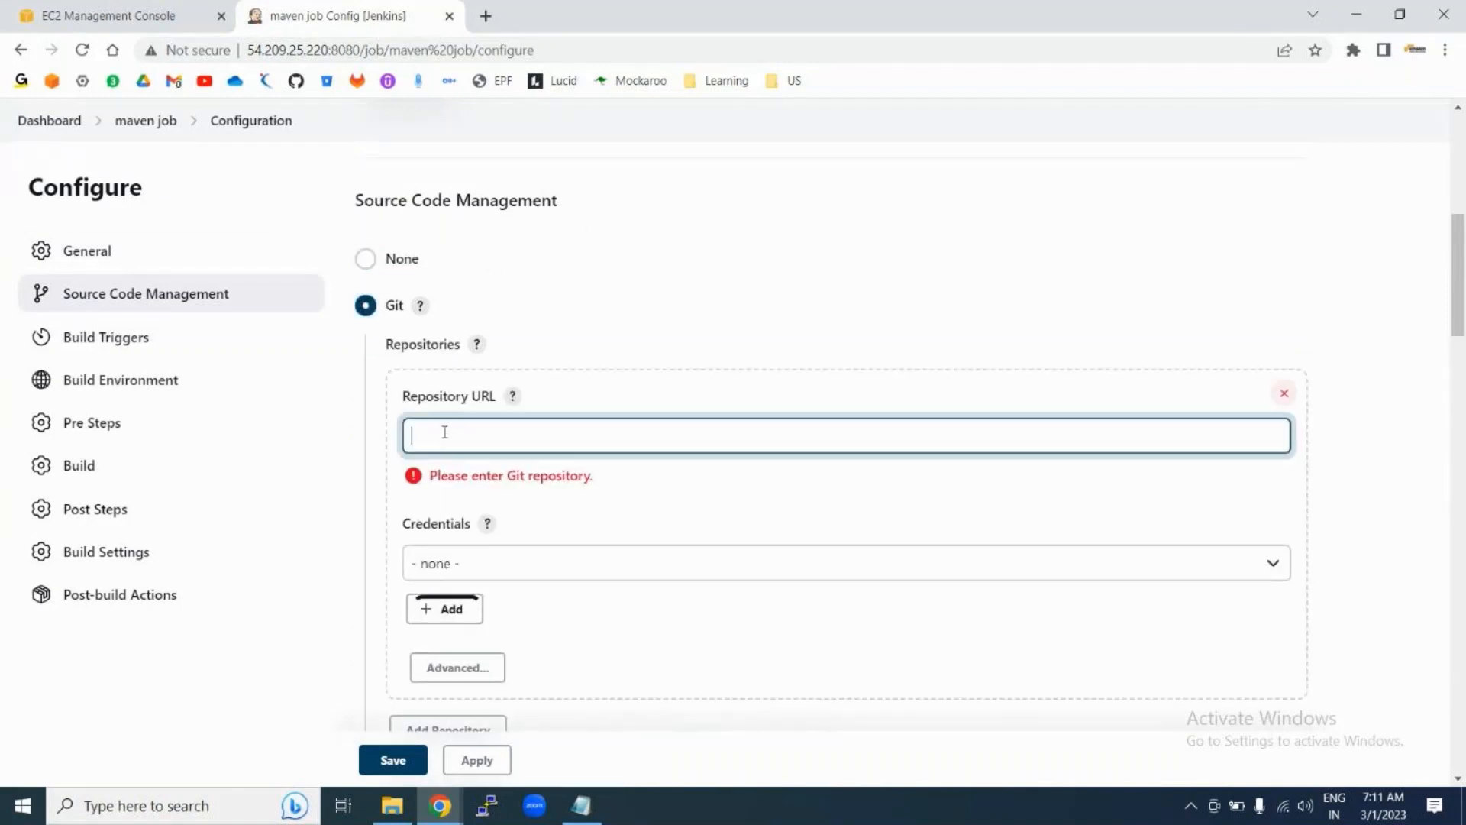
click(486, 16)
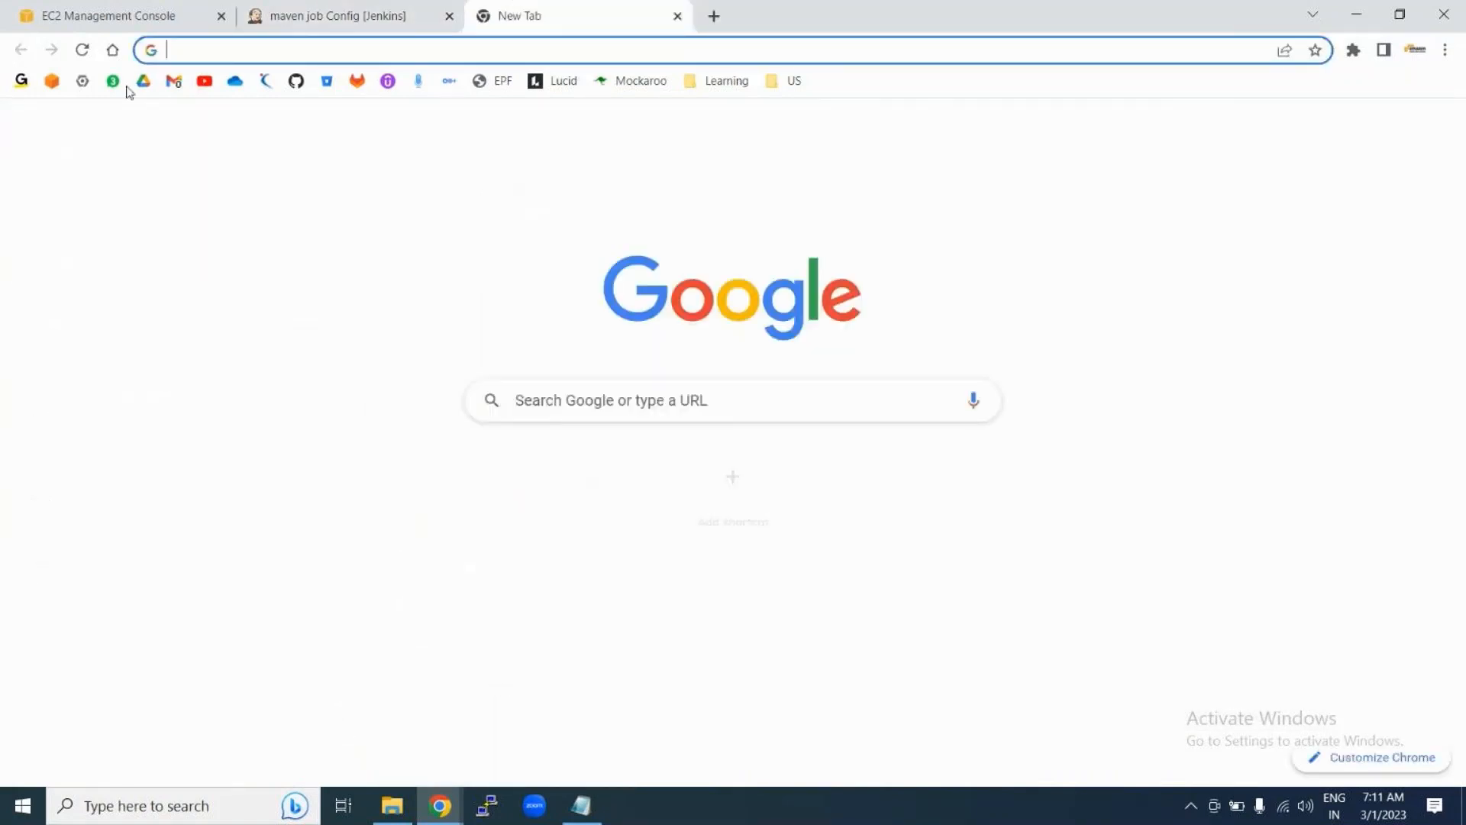
Step: Copy the hello-world repository's HTTPS clone URL from GitHub and switch back to the Jenkins tab
click(296, 81)
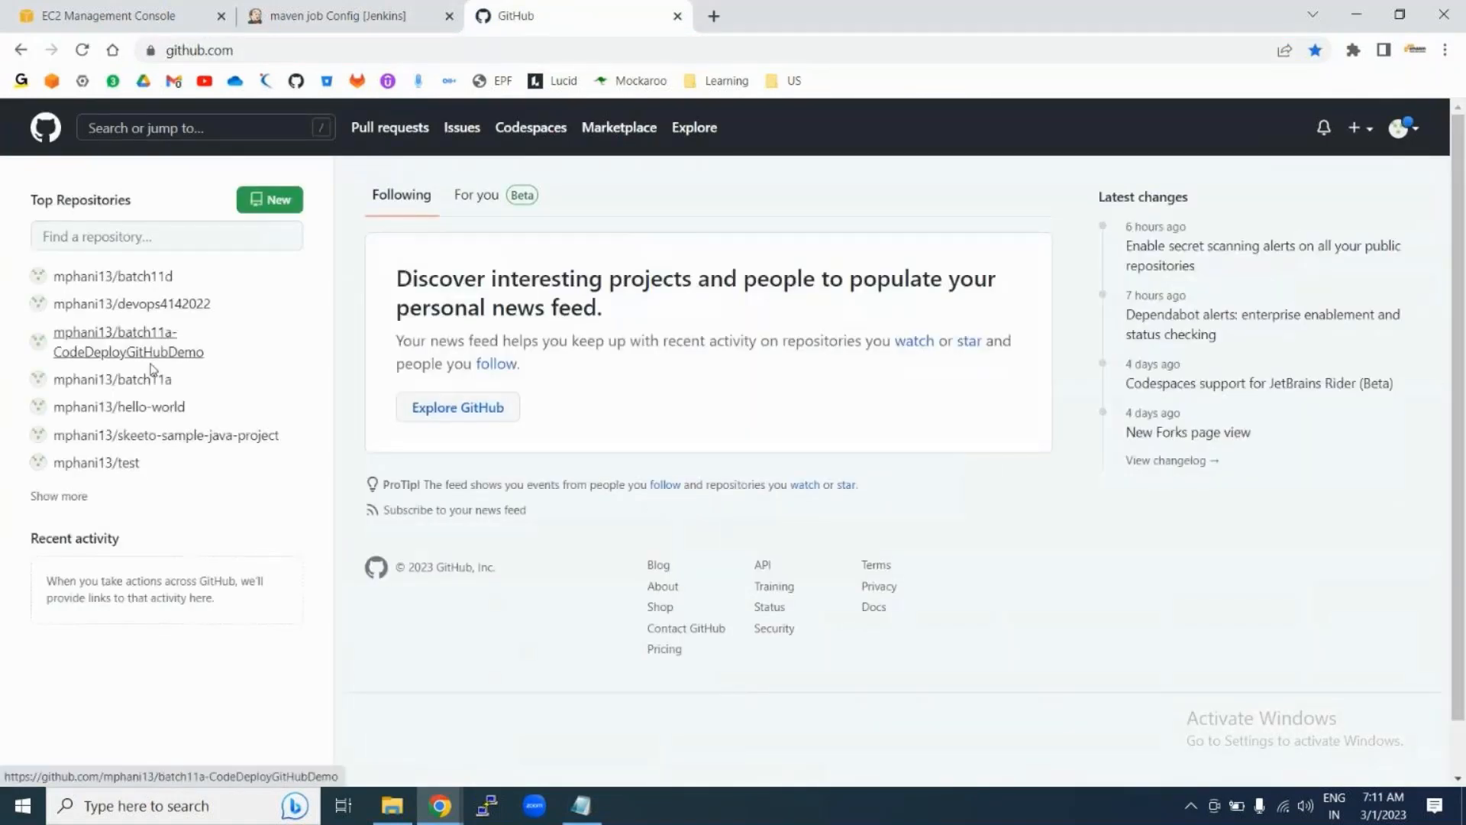
click(115, 409)
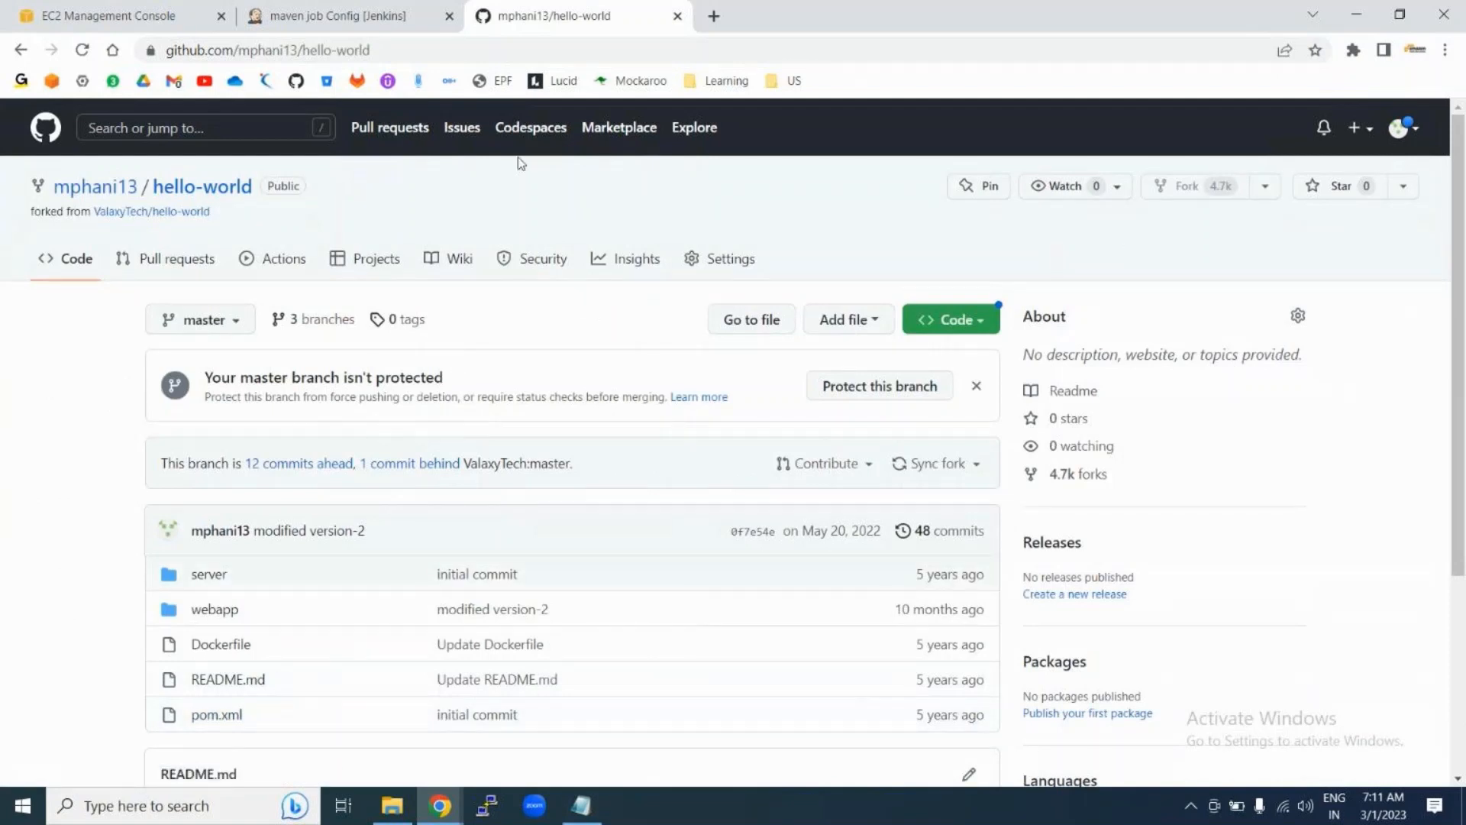
click(965, 320)
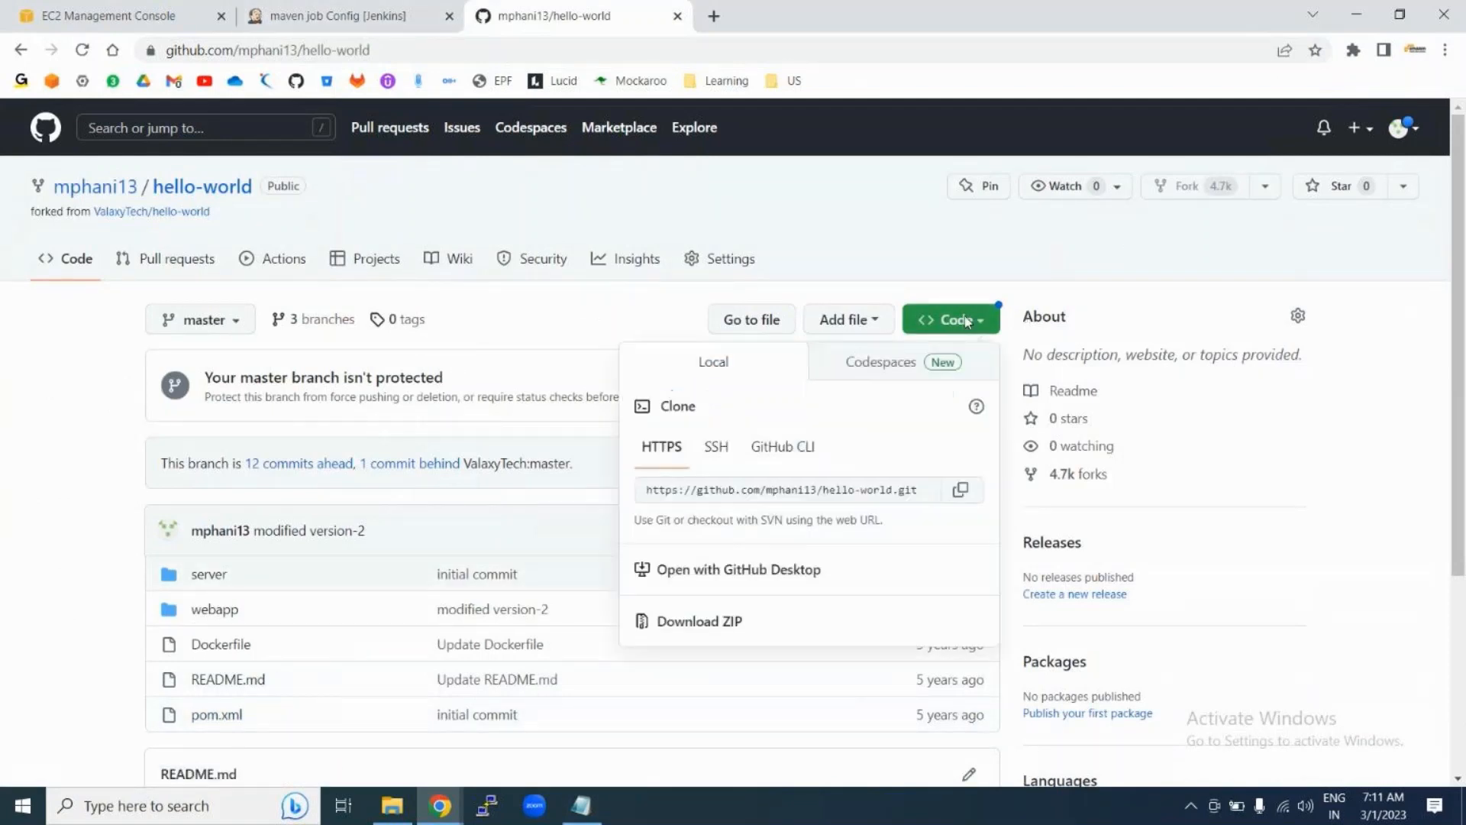
click(963, 490)
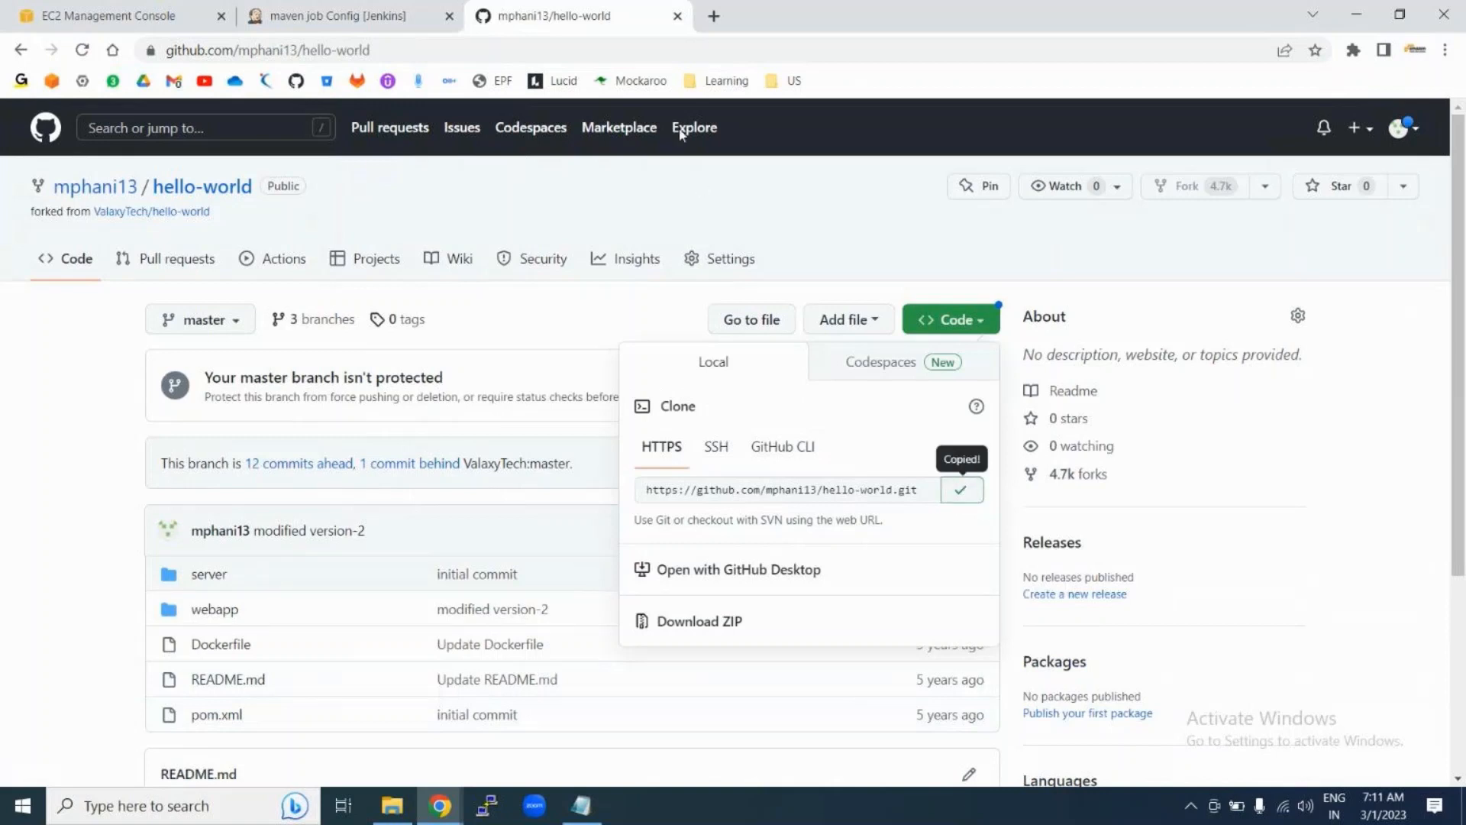
click(432, 19)
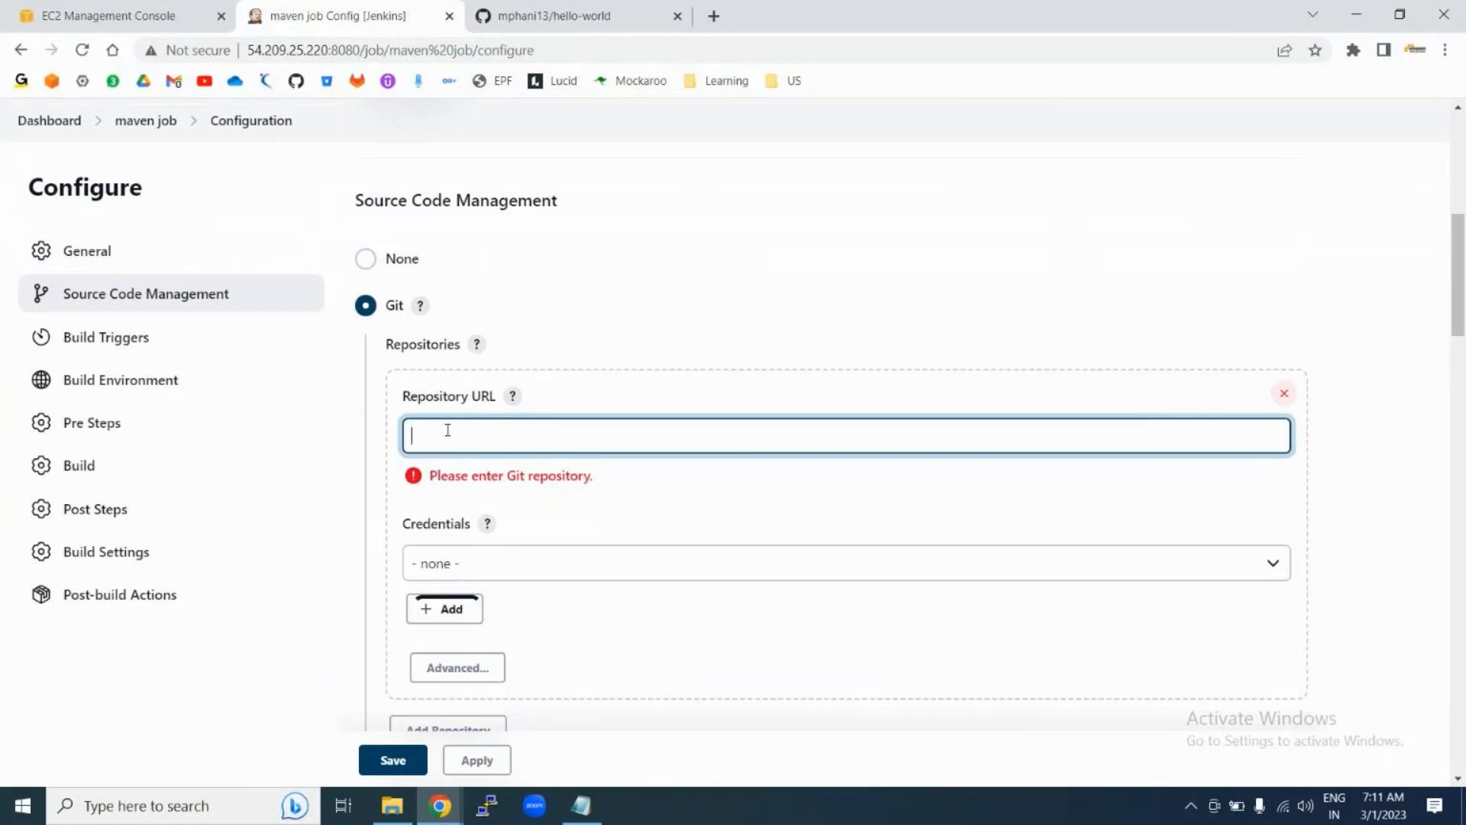
Step: Paste the hello-world clone URL as the Git repository URL and confirm the branch specifier is */master
key(ctrl+v)
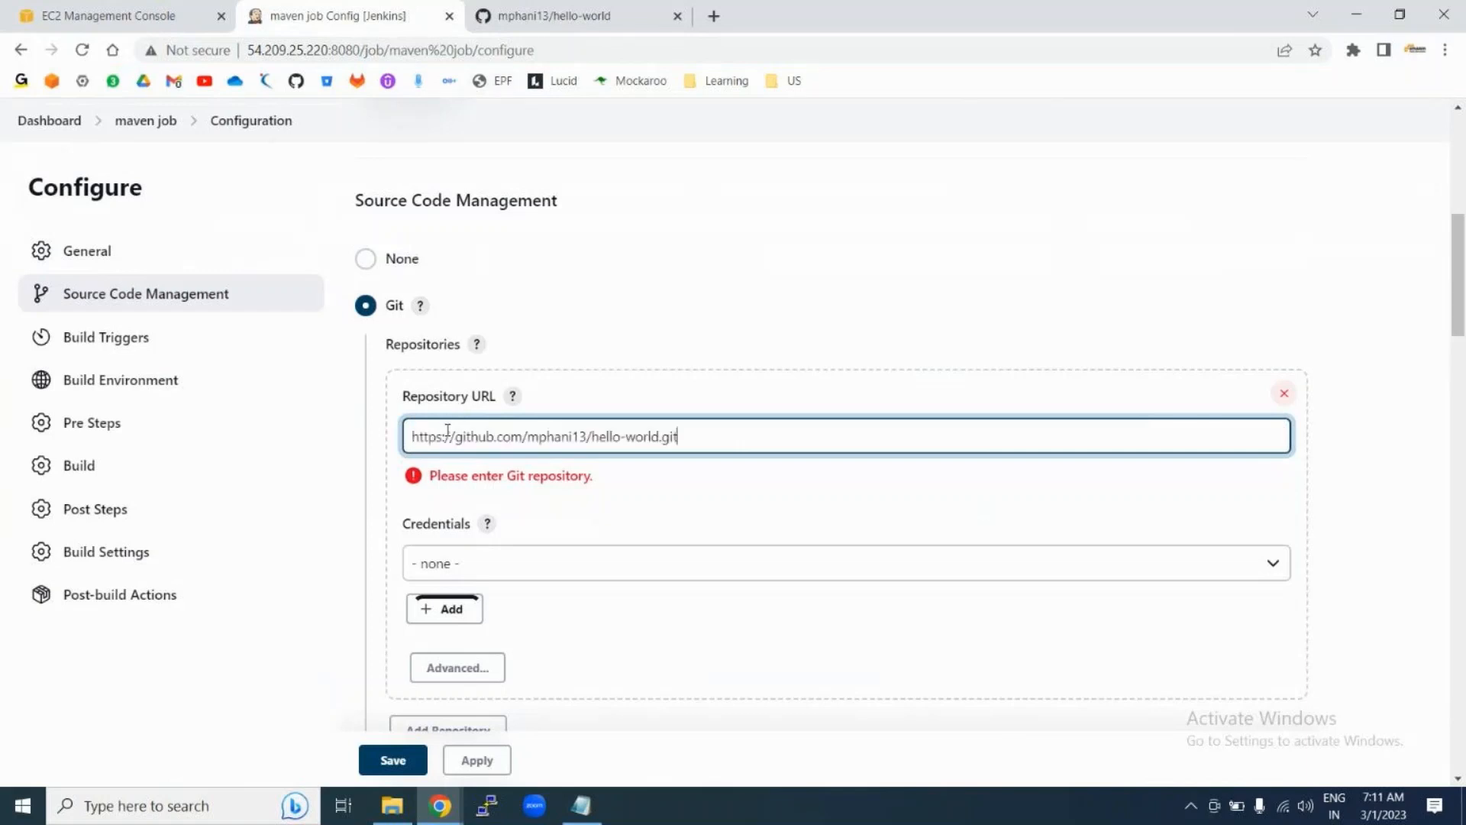
click(755, 509)
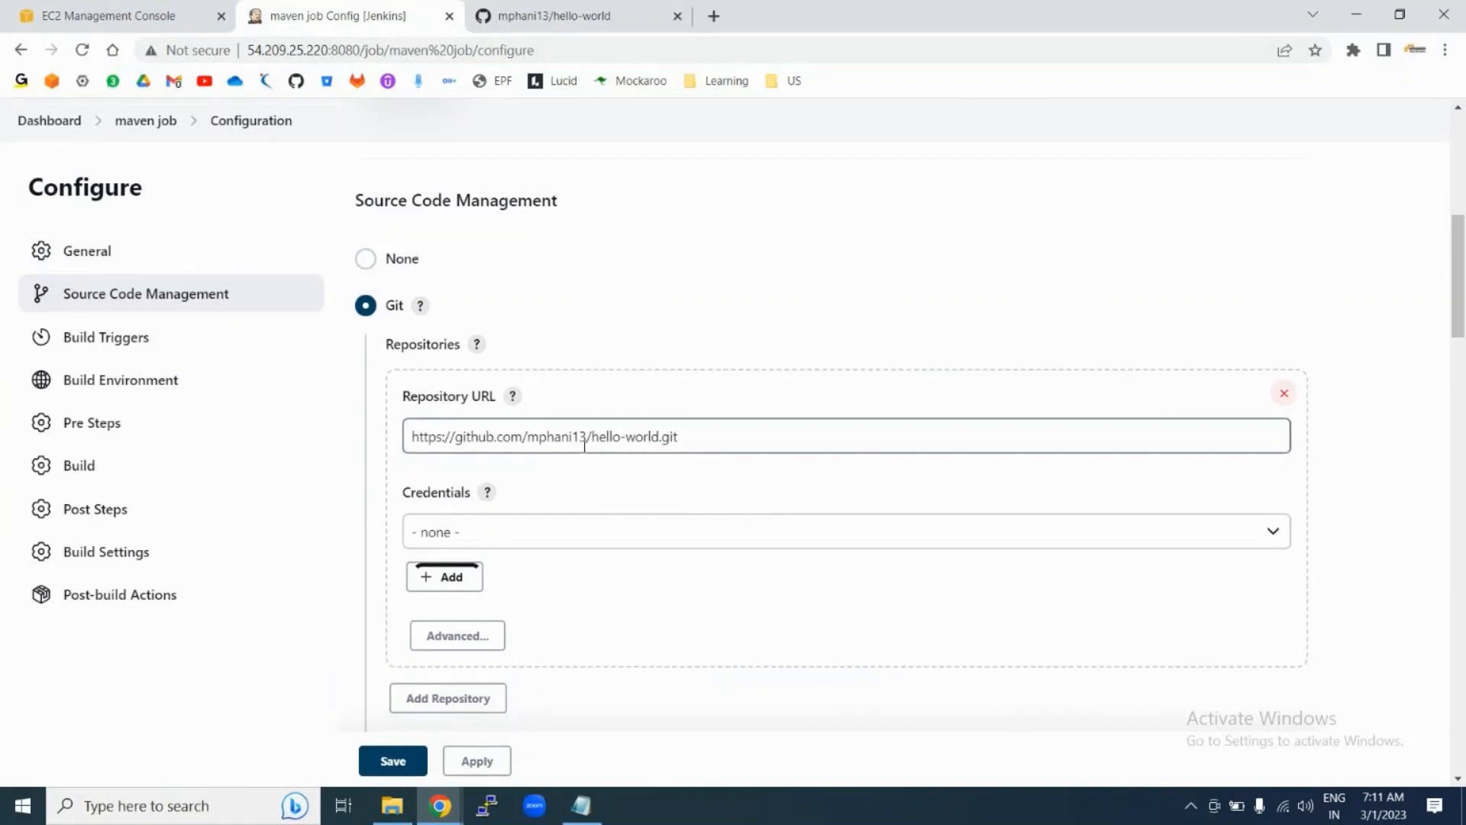
scroll(615, 482, down, 2)
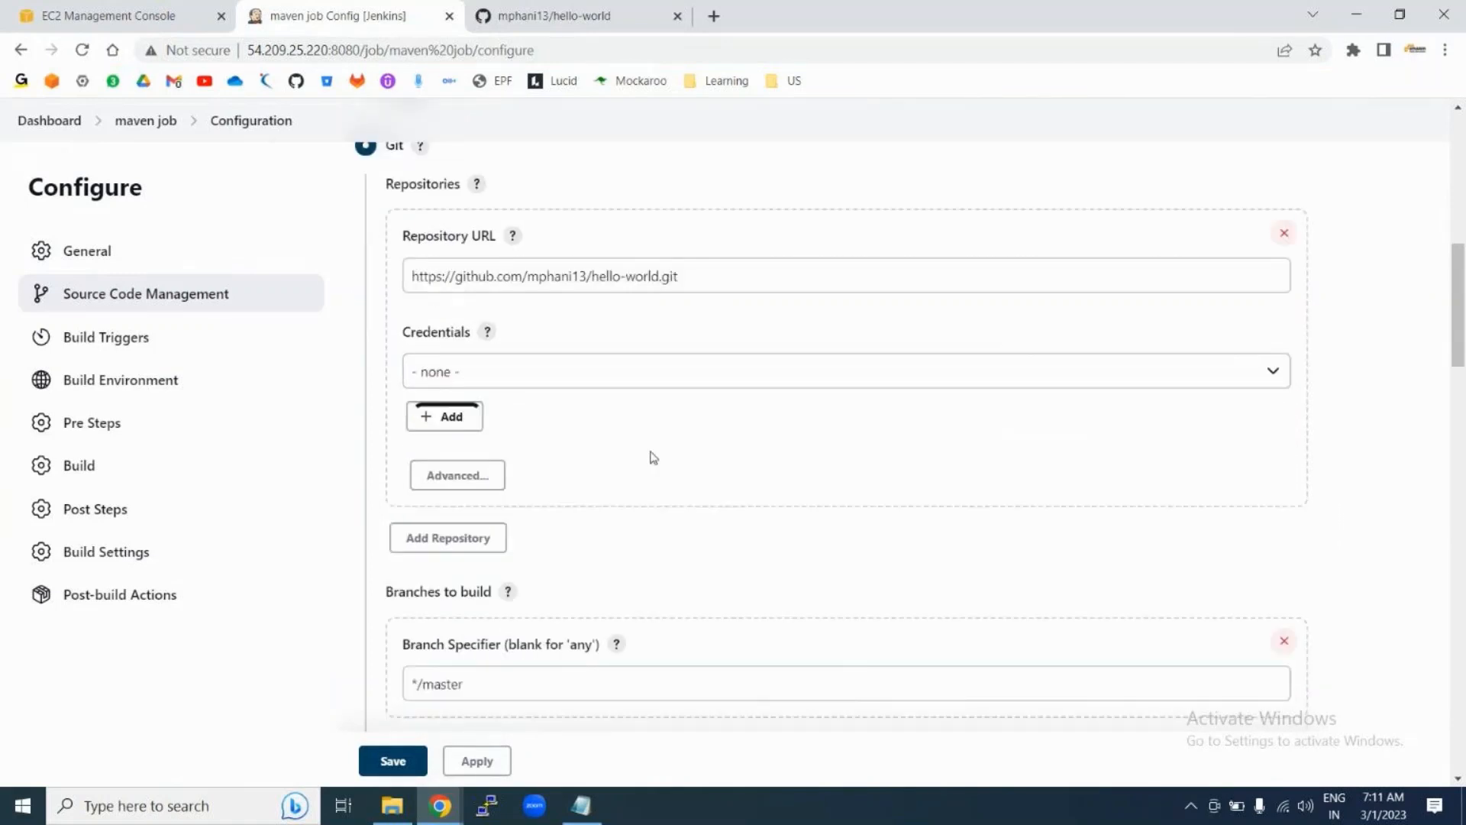
scroll(651, 457, down, 6)
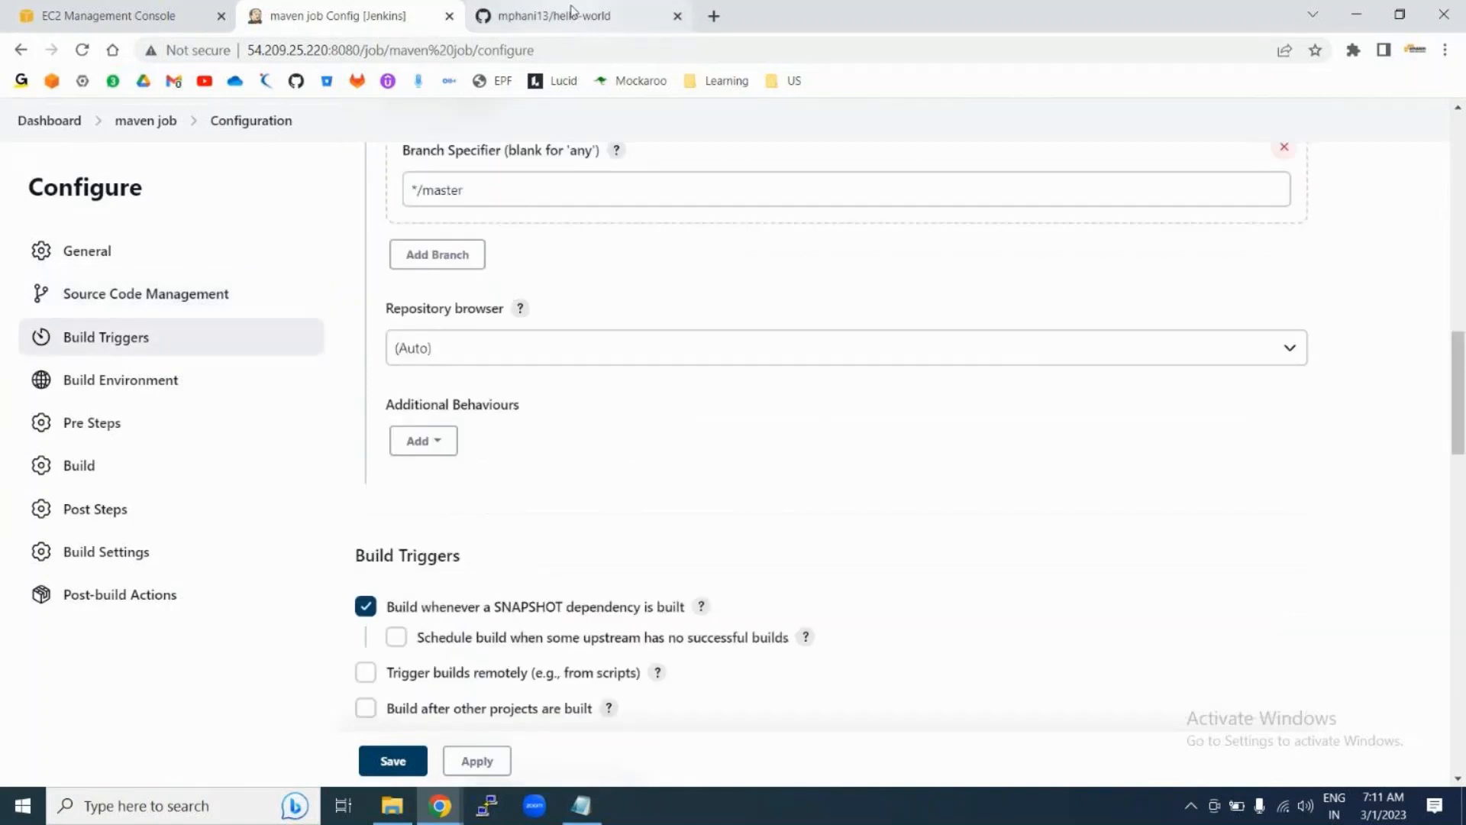
click(572, 14)
click(336, 15)
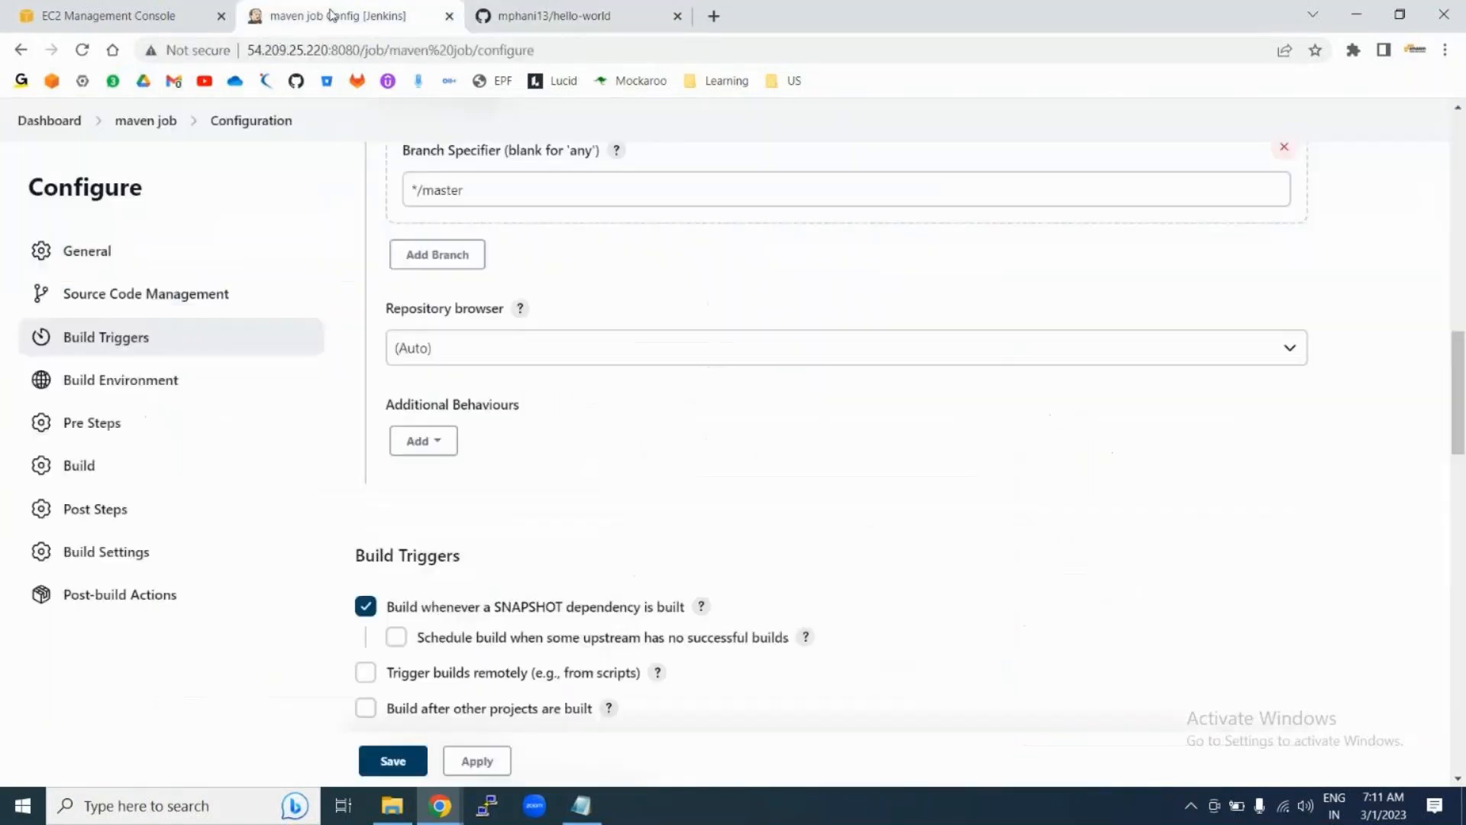
double_click(496, 184)
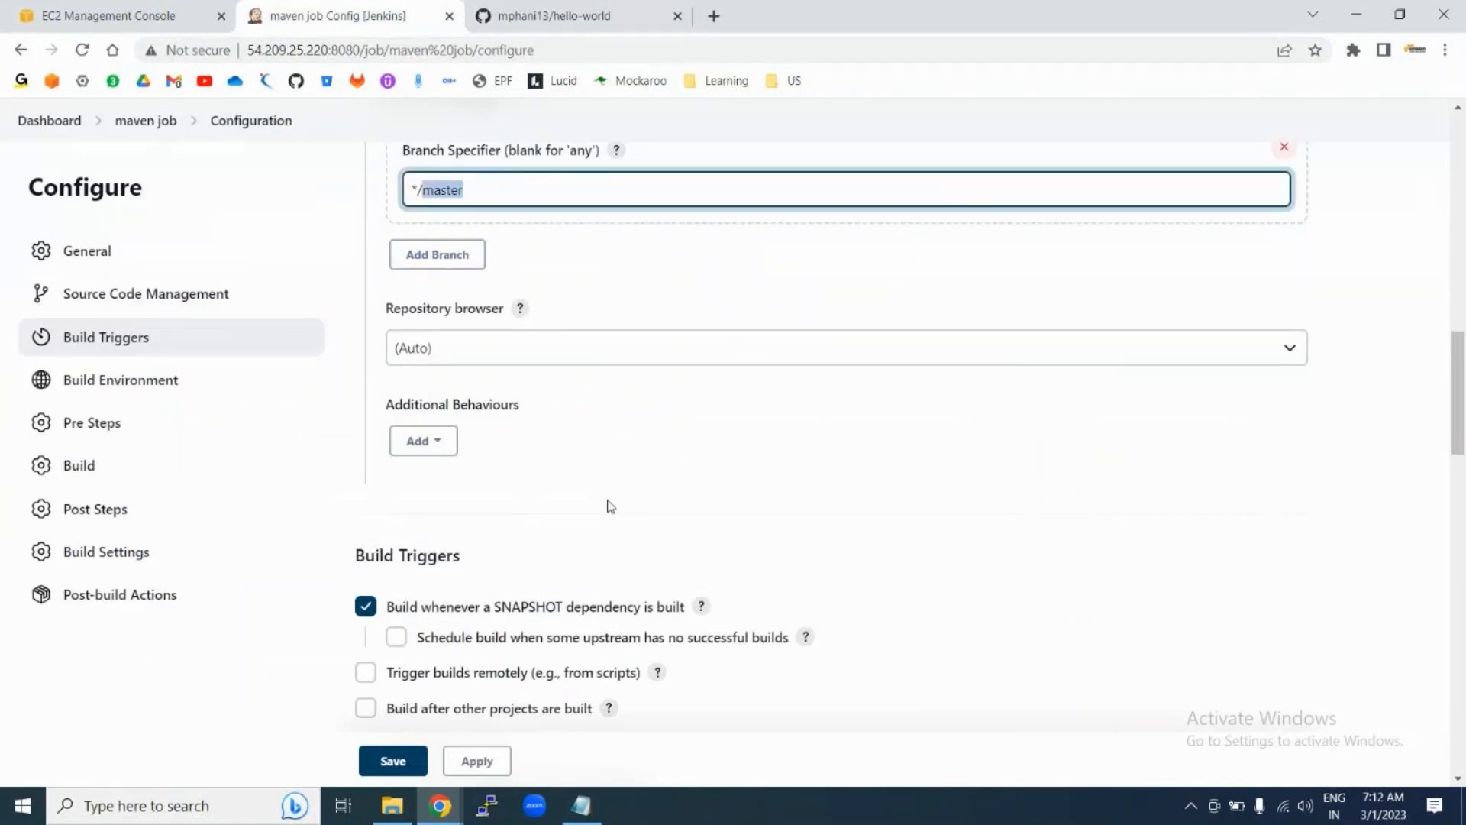
scroll(611, 507, down, 6)
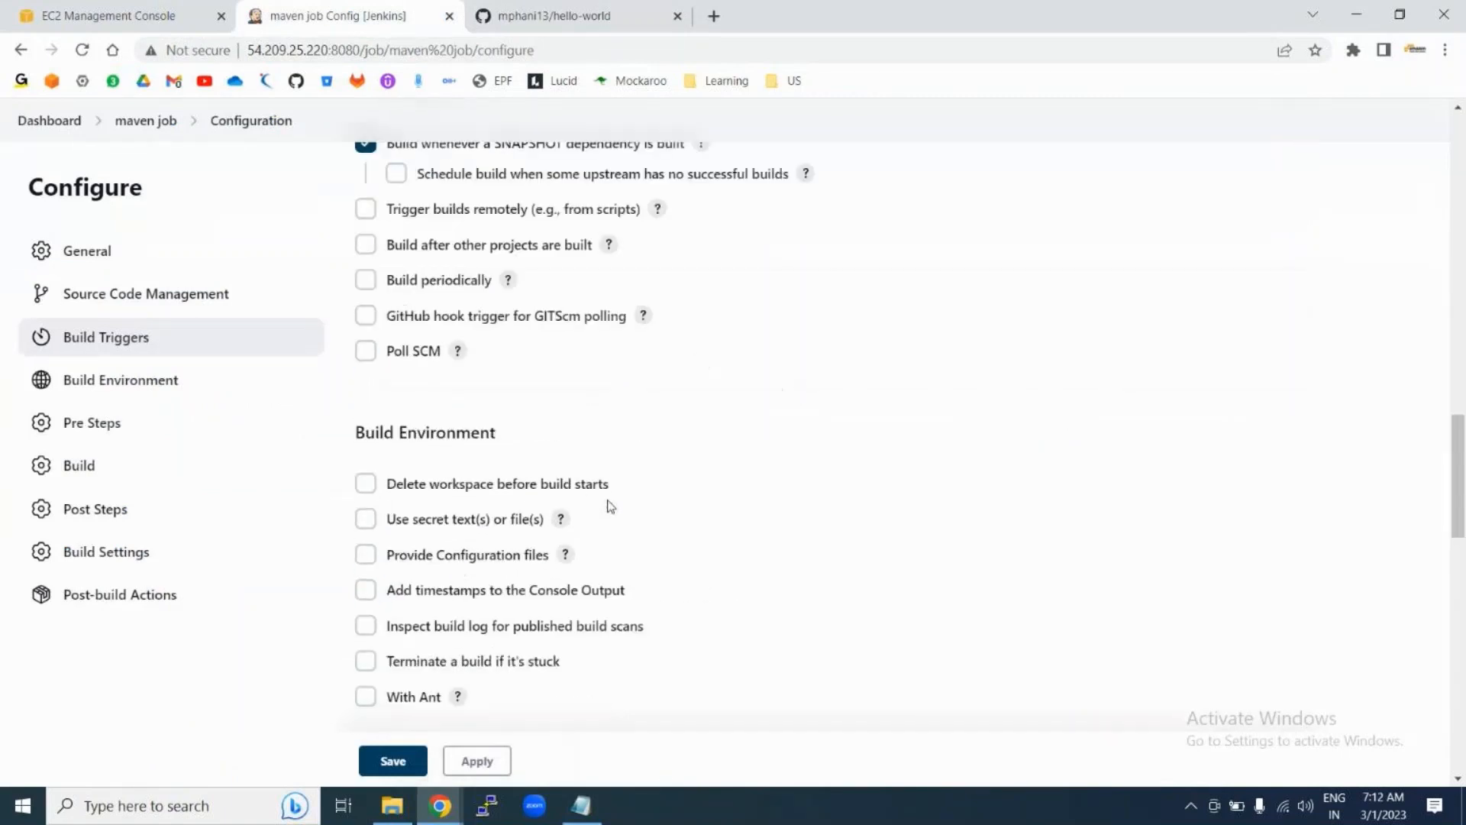
scroll(611, 507, down, 8)
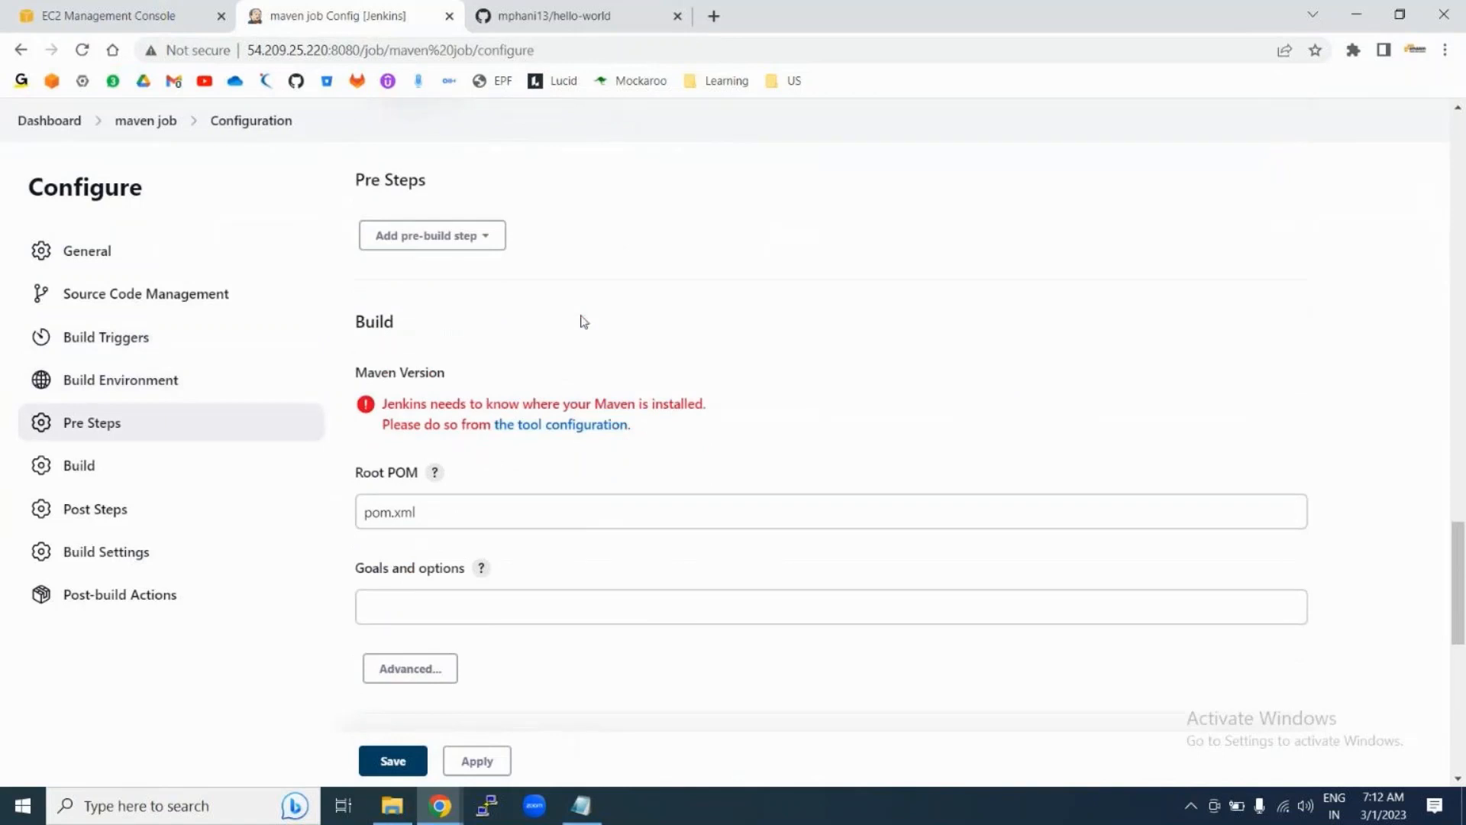
scroll(583, 321, down, 2)
drag(360, 185, 397, 186)
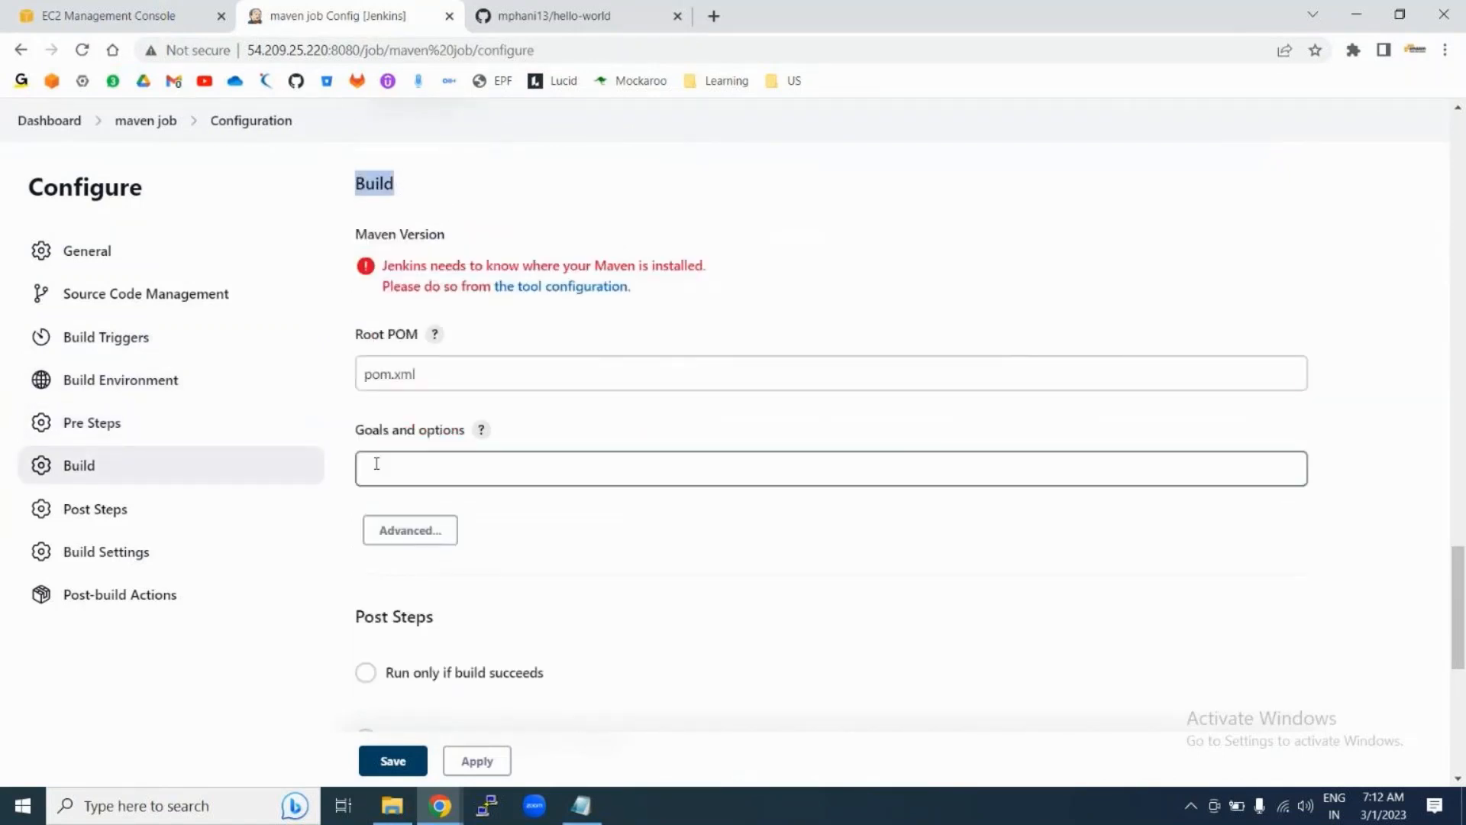
scroll(566, 560, down, 7)
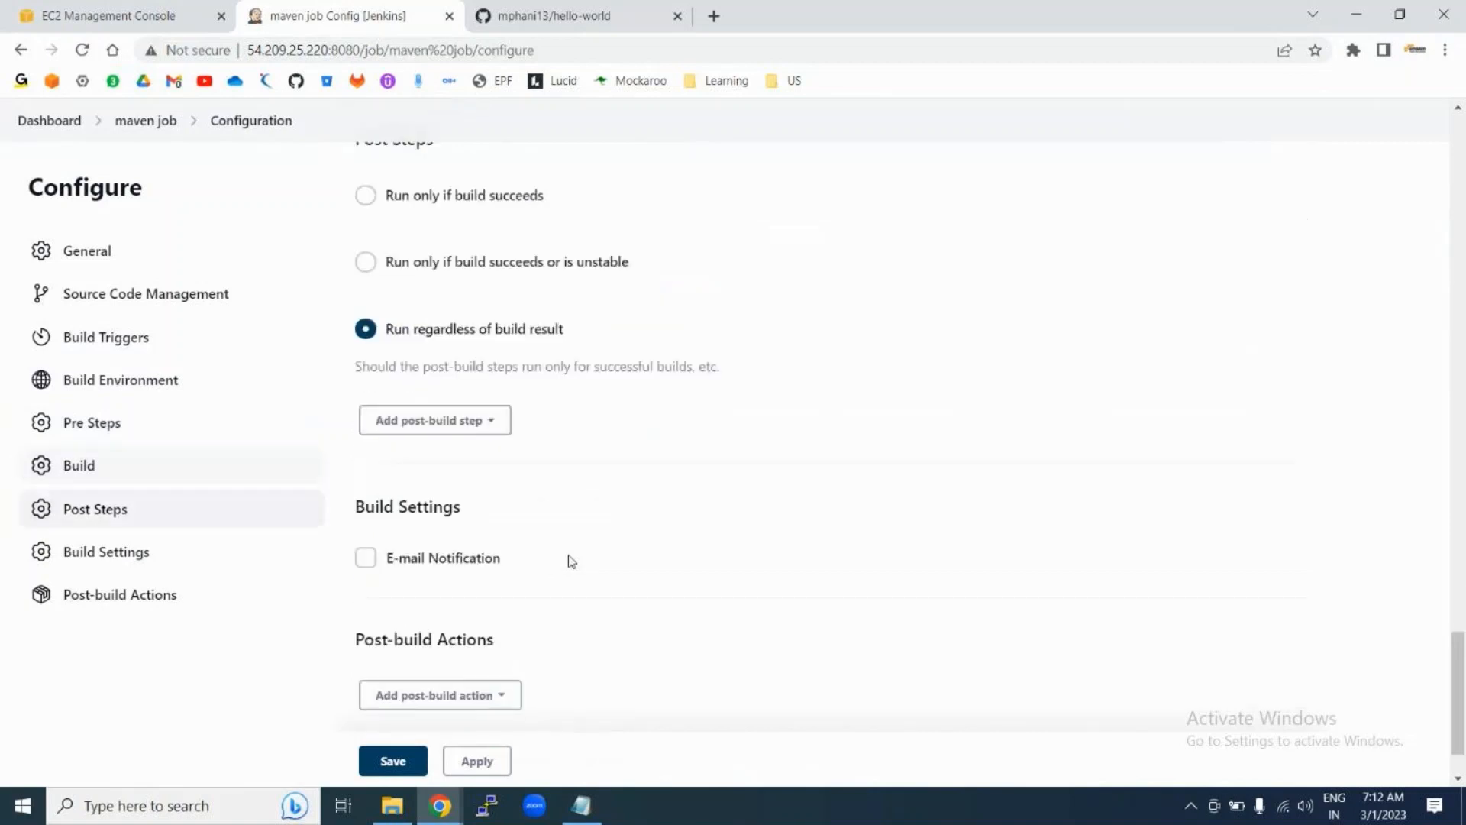
scroll(572, 561, up, 10)
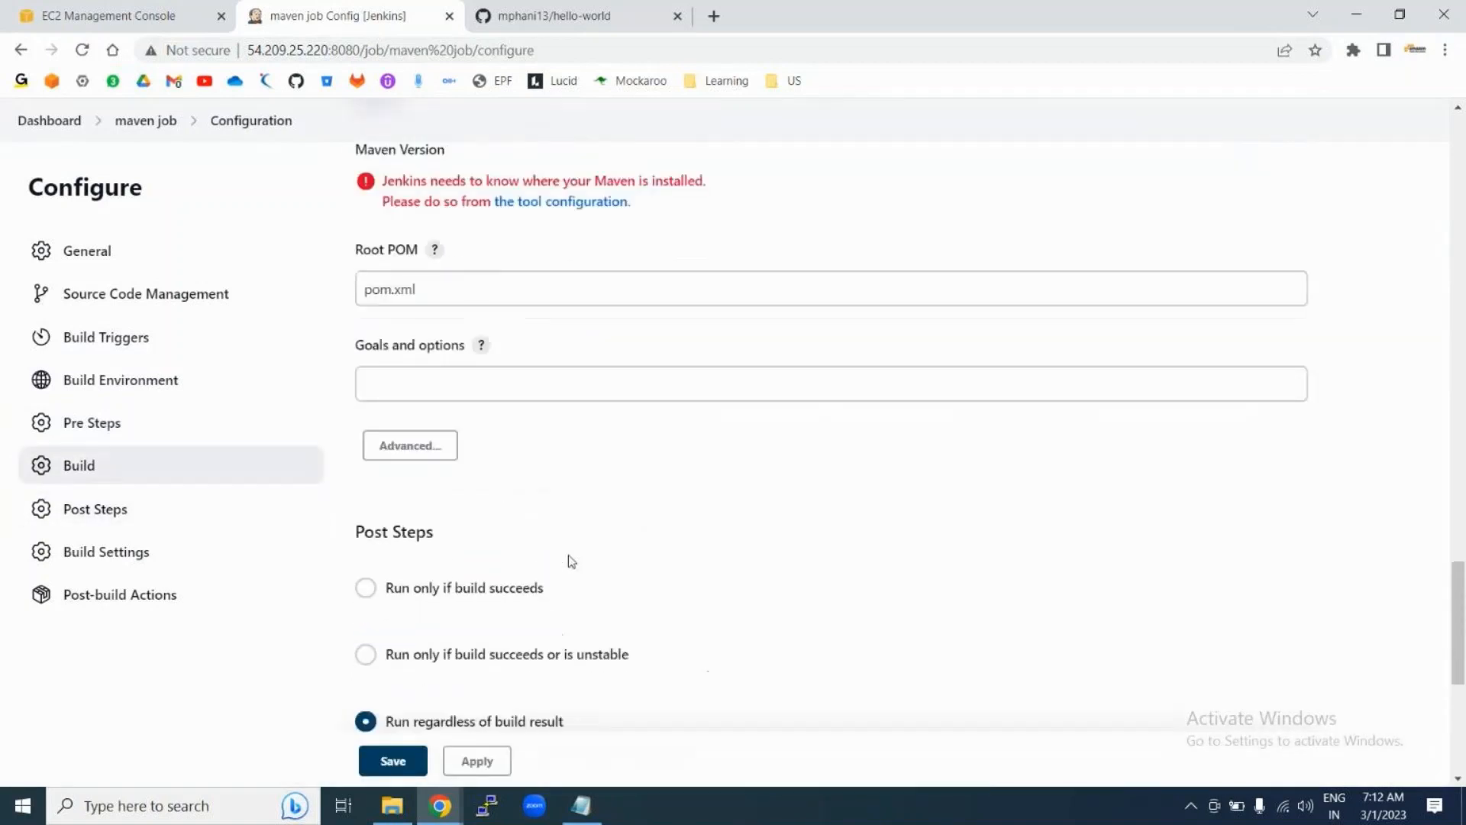
scroll(472, 587, down, 2)
double_click(463, 468)
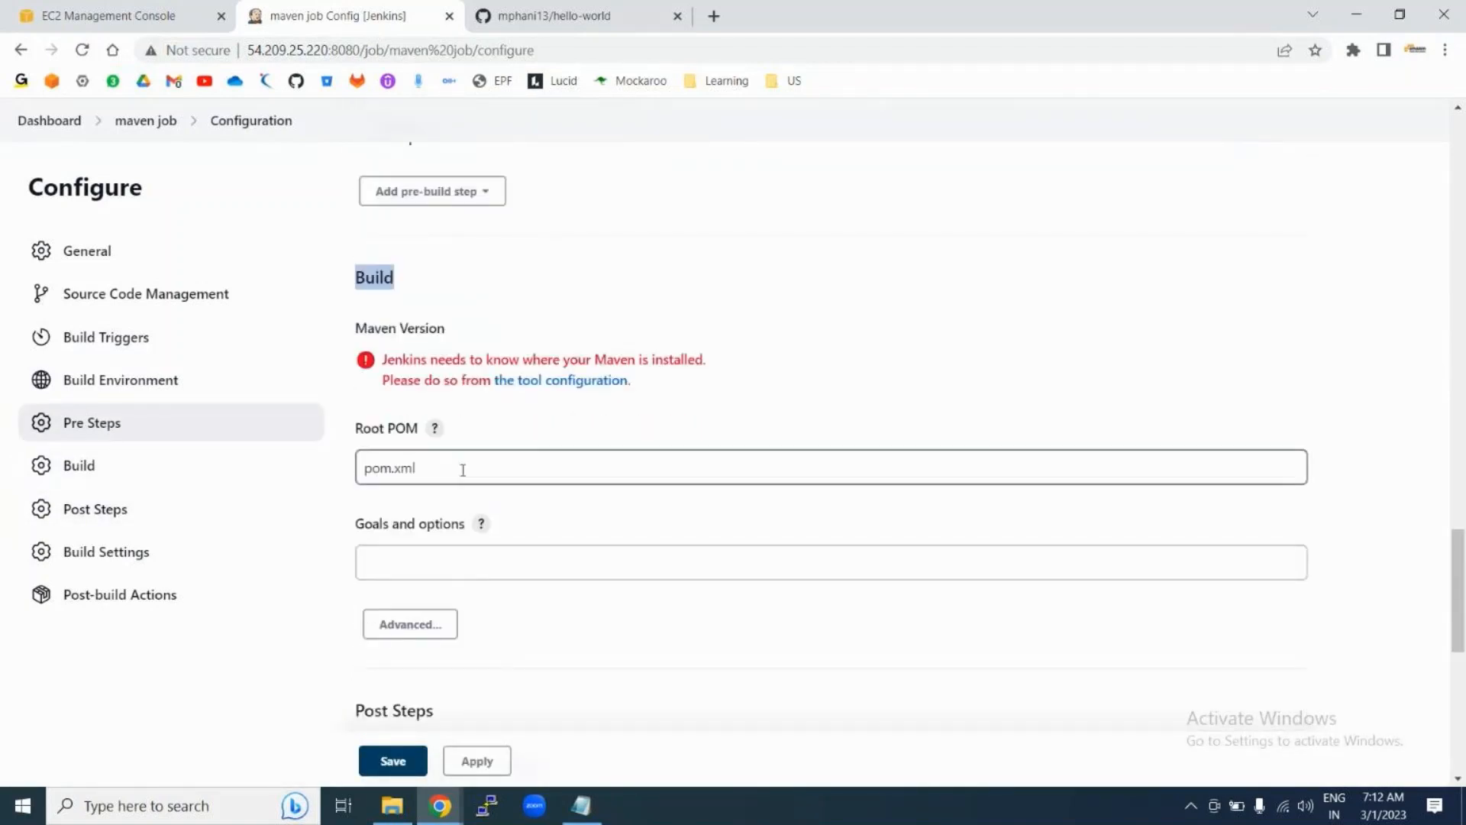
click(463, 470)
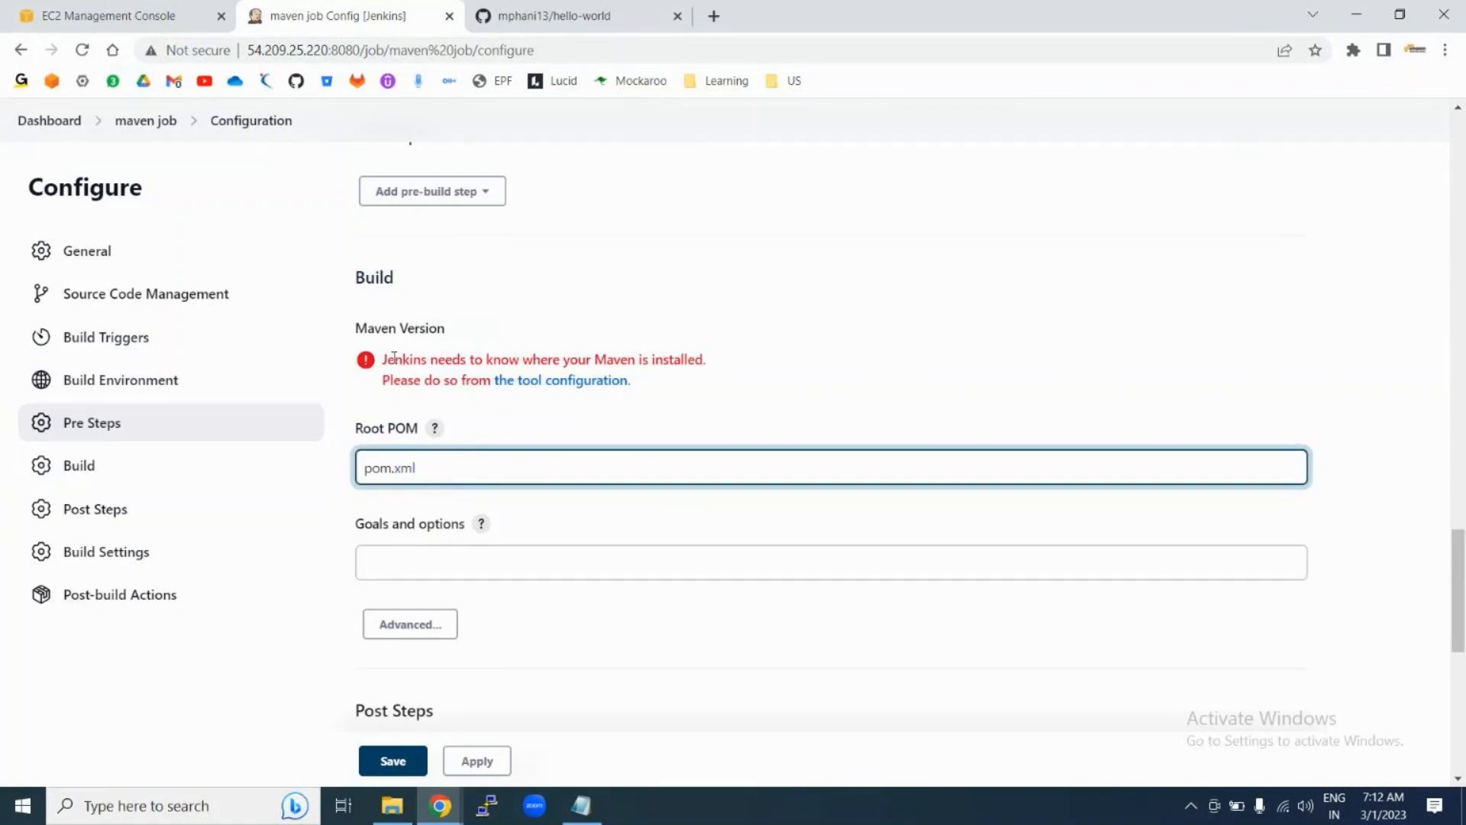
drag(383, 359, 705, 360)
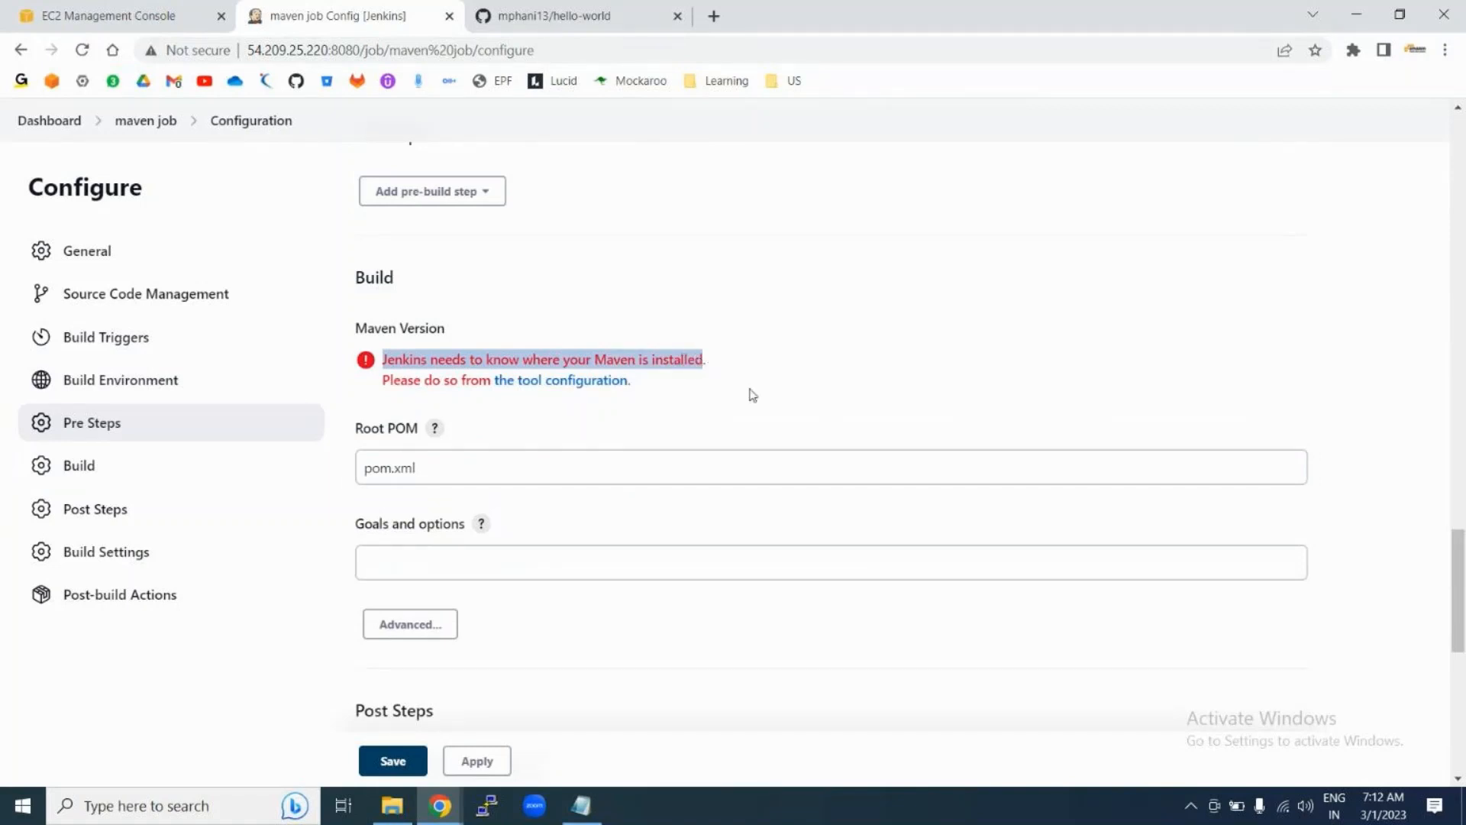
click(751, 395)
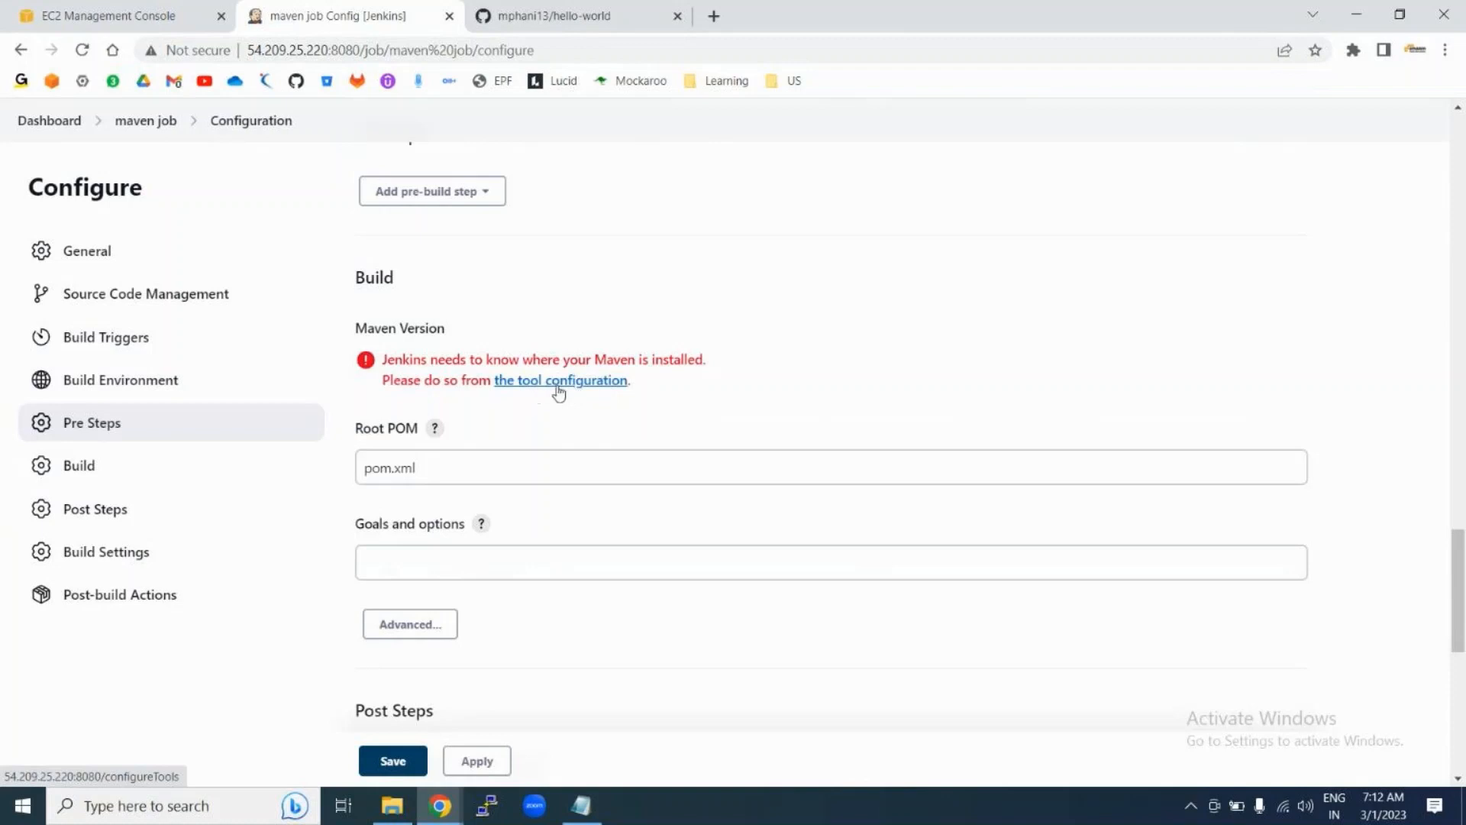
click(414, 551)
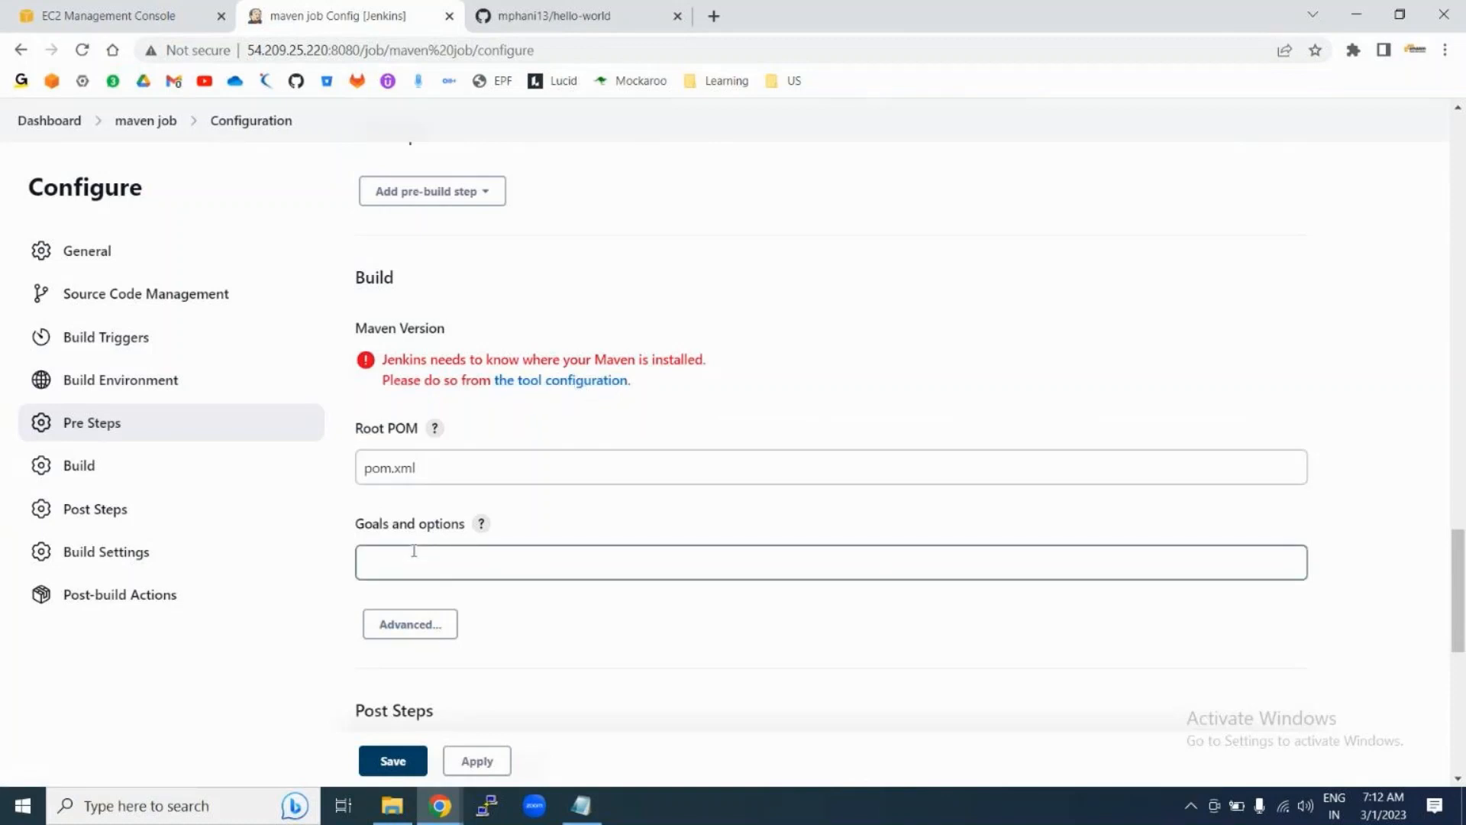
Step: Open Global Tool Configuration and add a new Maven installation
click(577, 386)
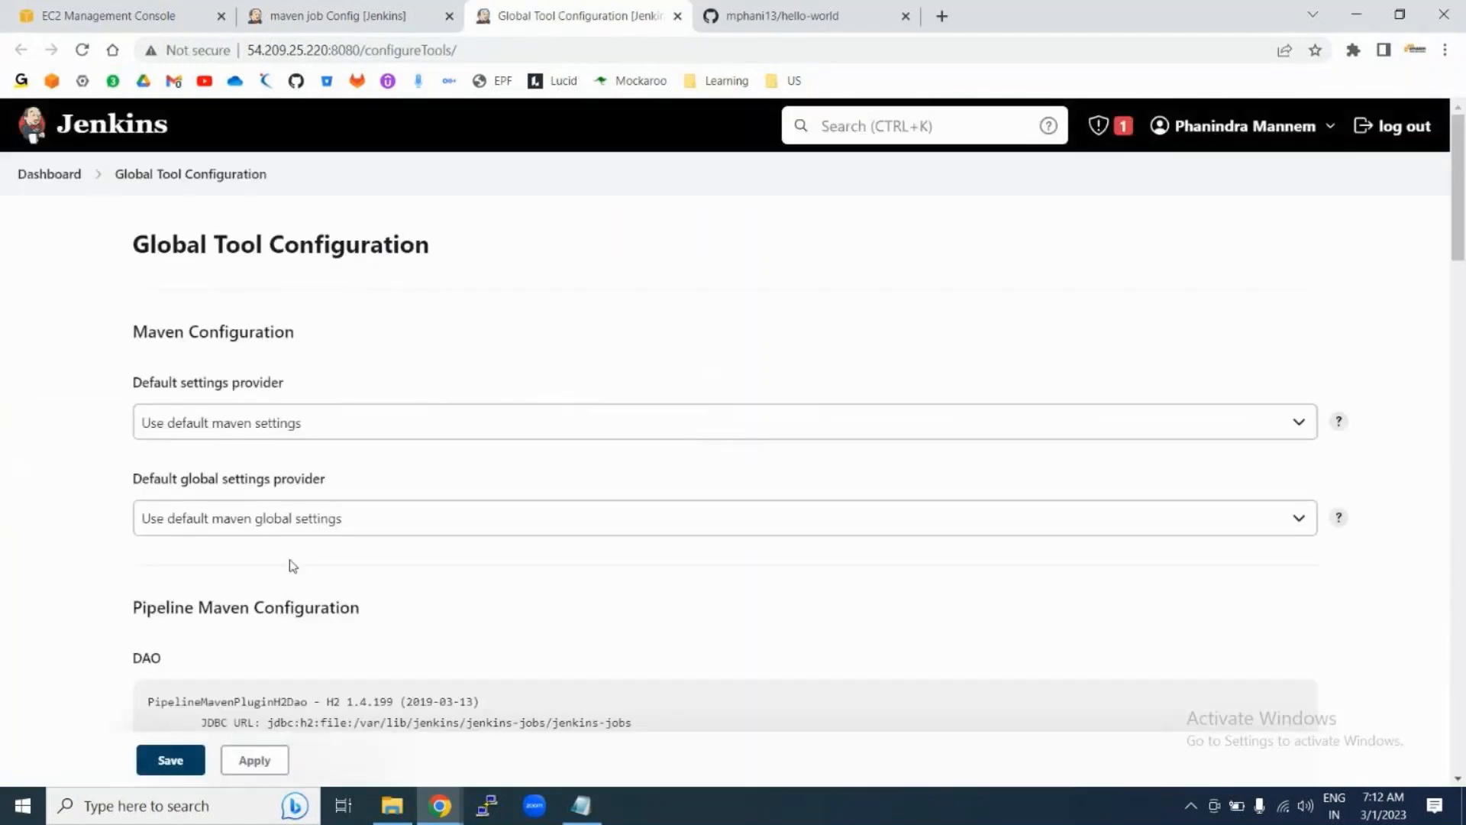
scroll(315, 649, down, 15)
scroll(314, 649, down, 9)
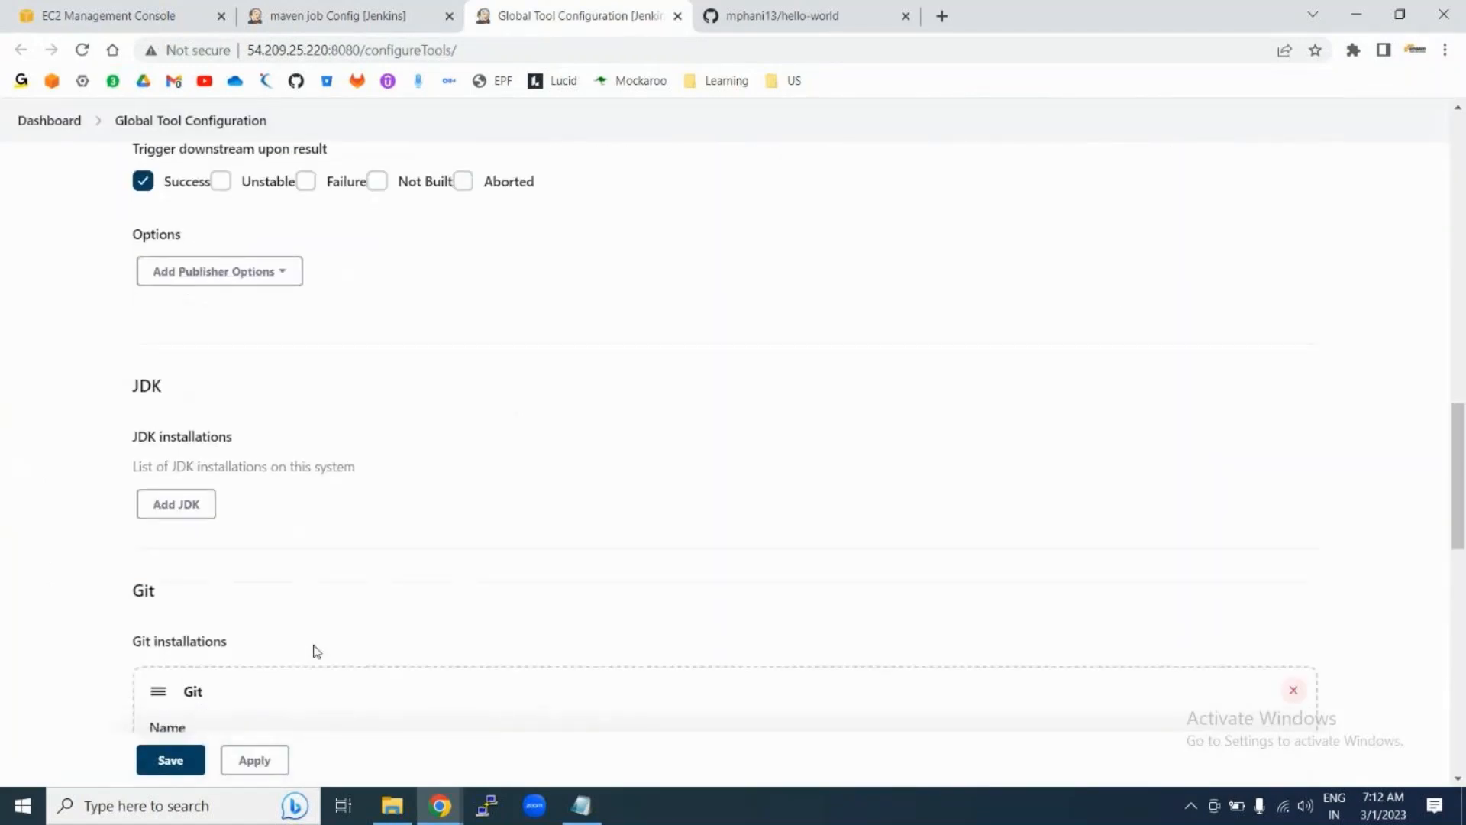
scroll(229, 550, up, 5)
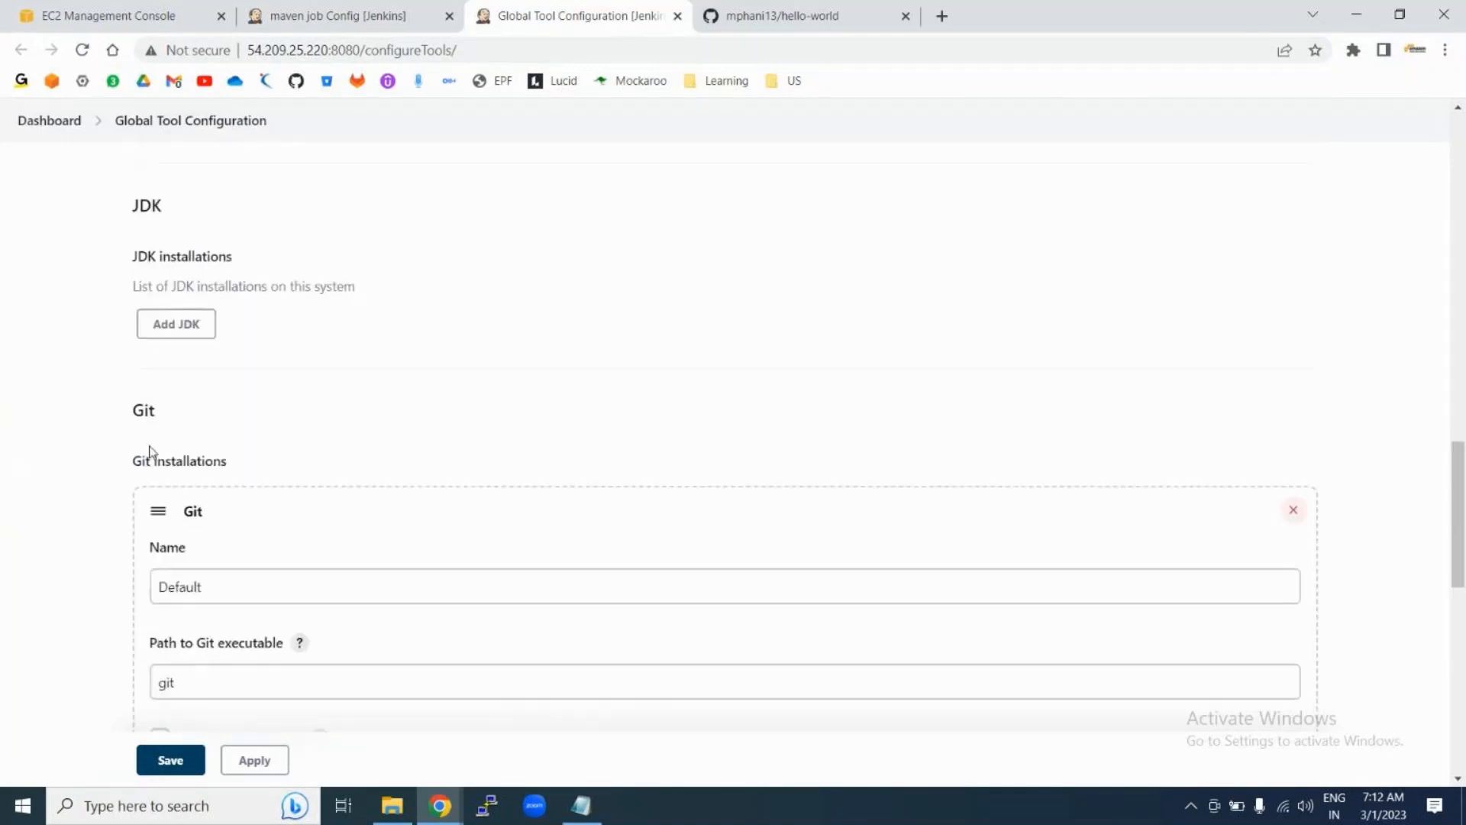
scroll(265, 434, down, 4)
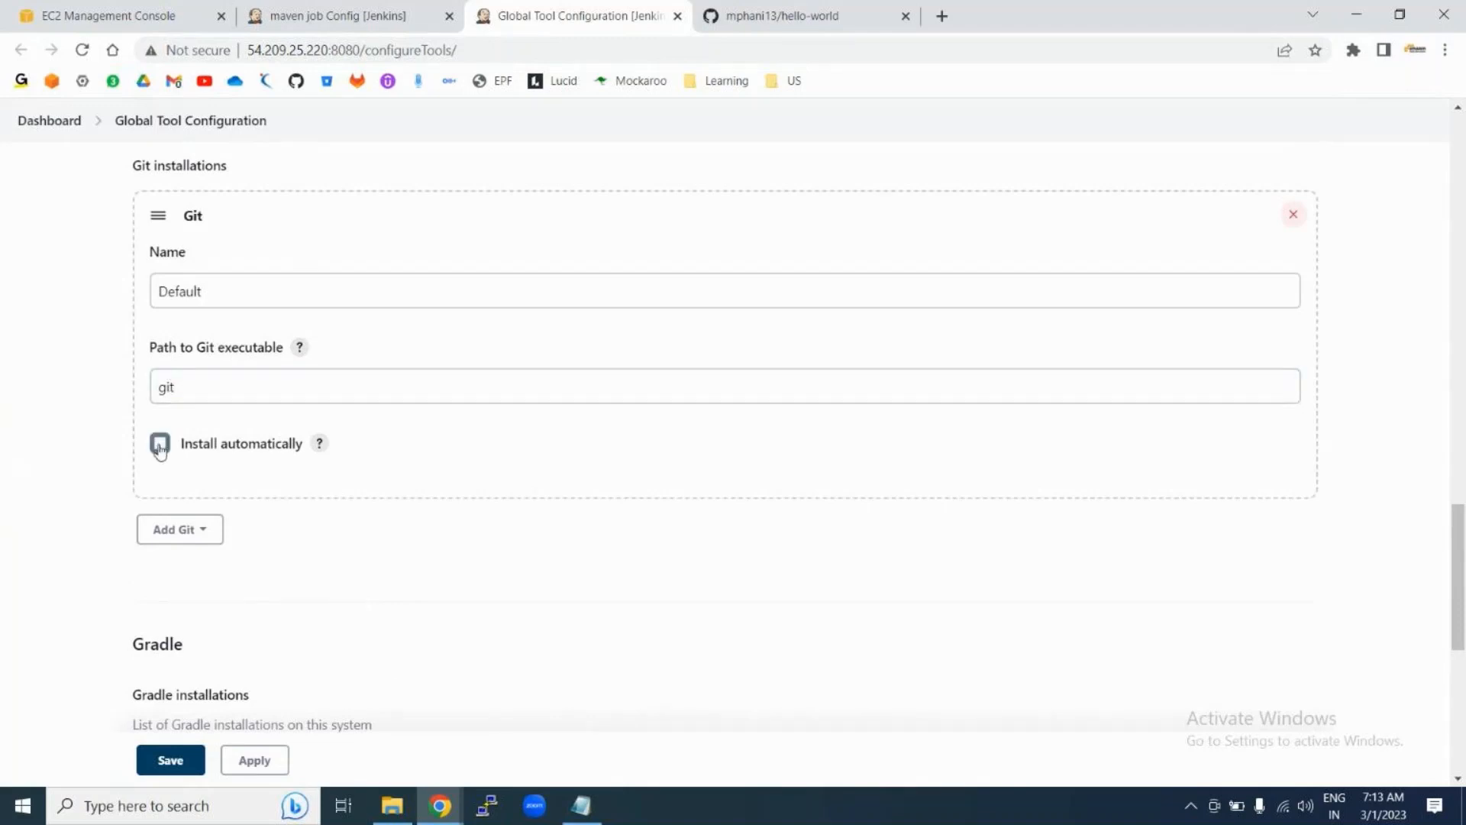
scroll(377, 556, down, 7)
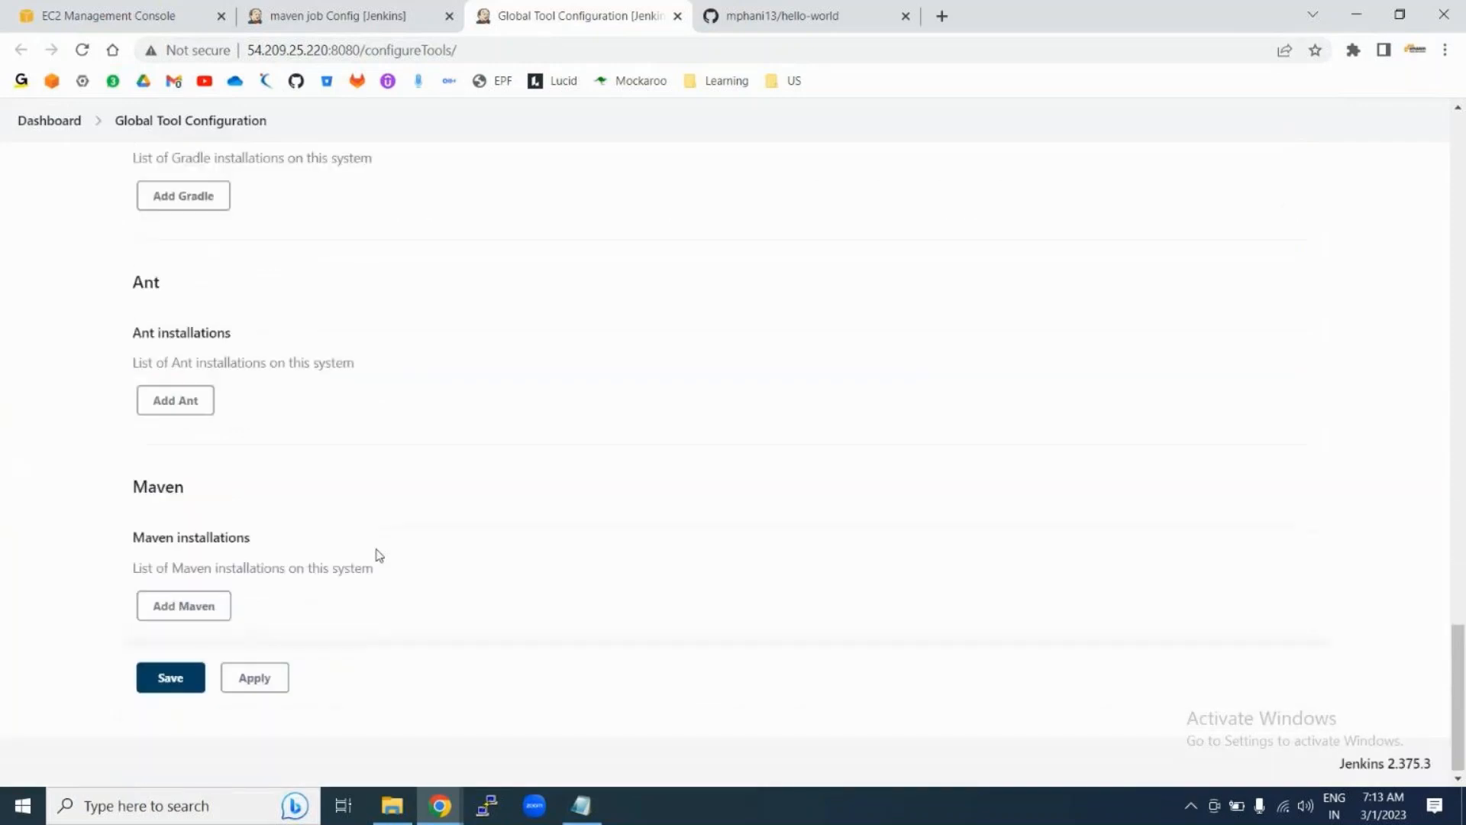
click(162, 604)
Step: Keep automatic installation of Maven 3.9.0 from Apache and name the installation 'maven'
scroll(441, 581, down, 6)
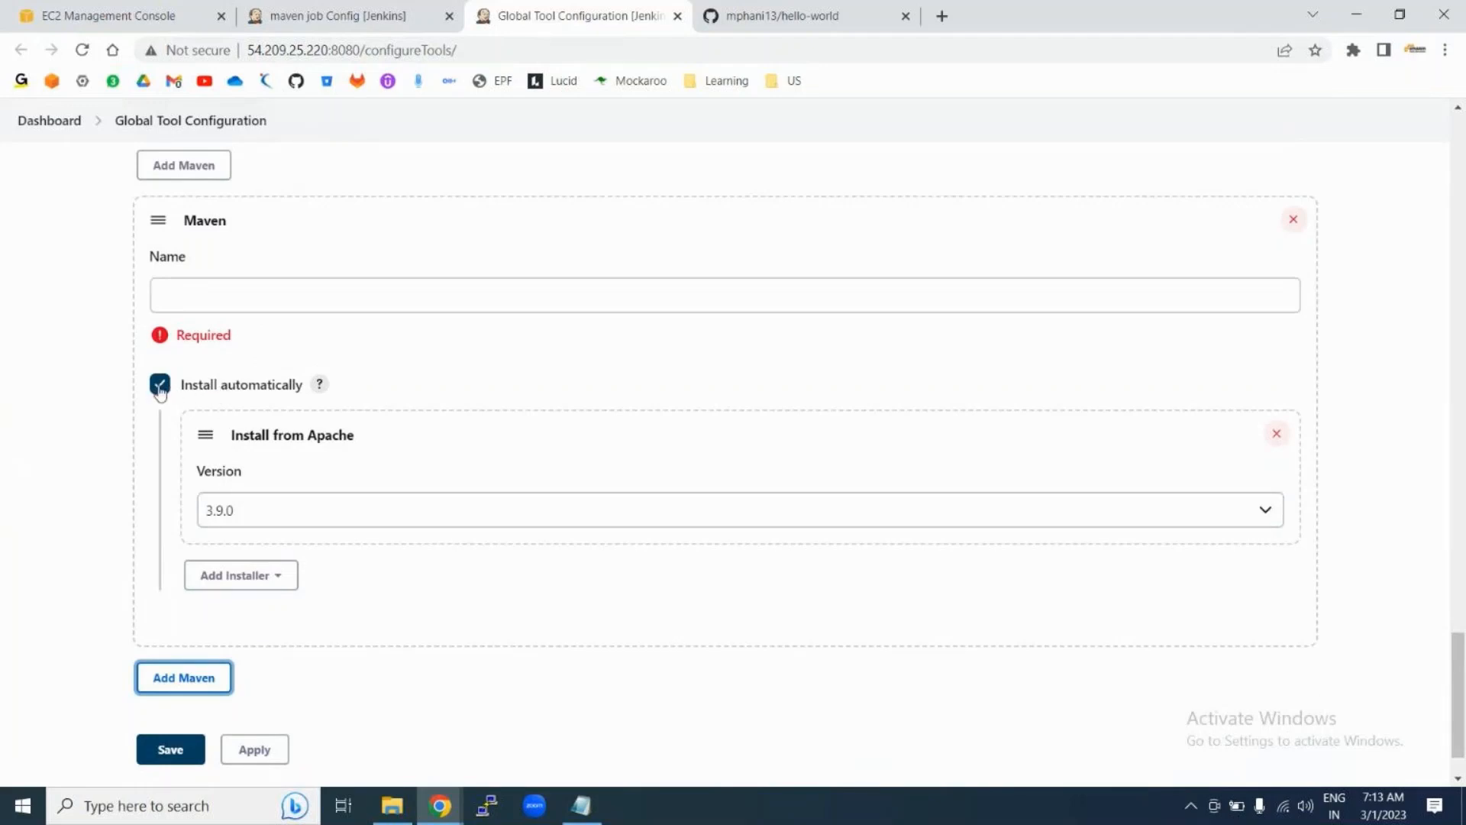
click(432, 509)
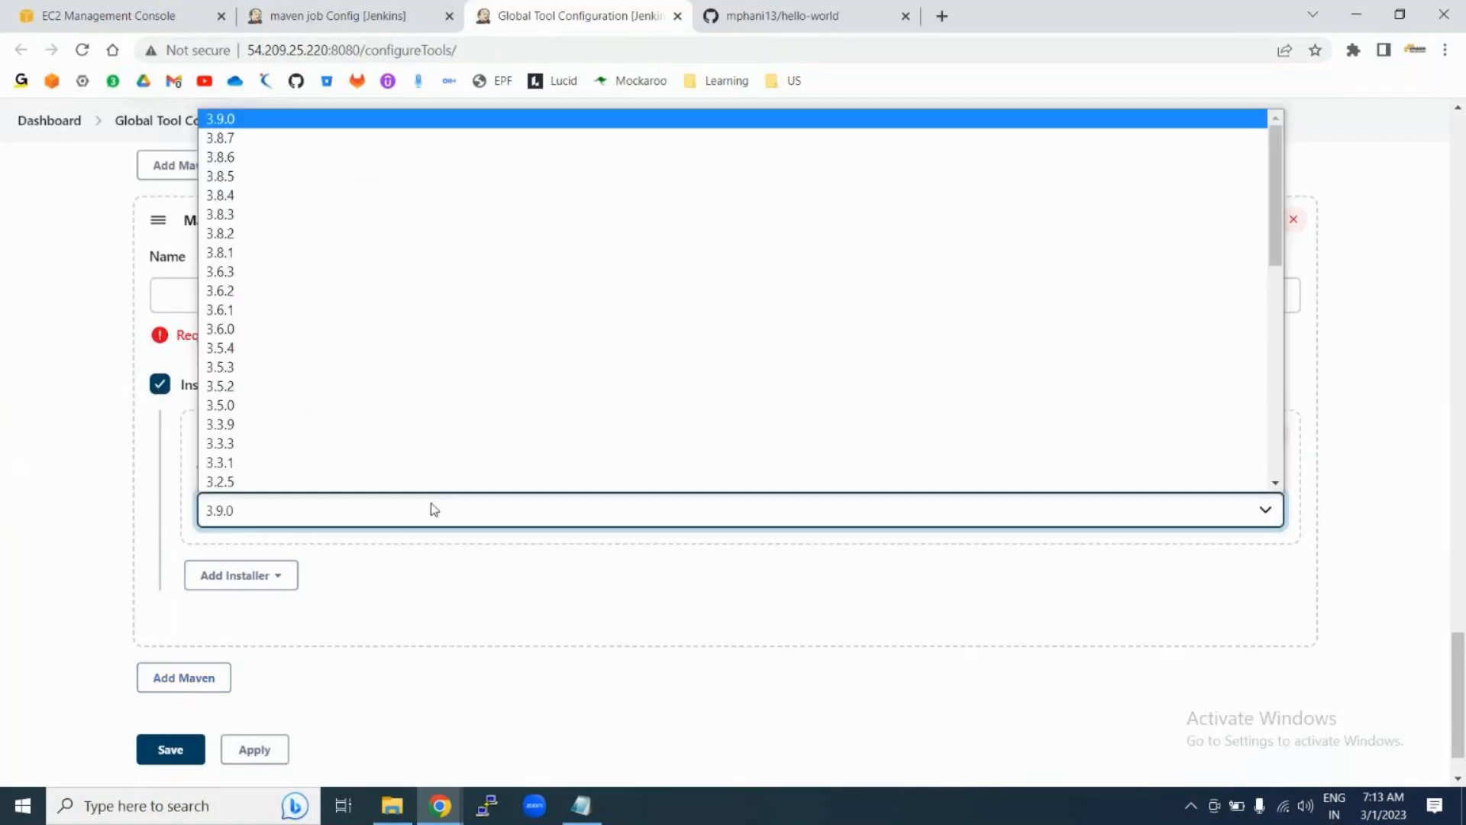
click(42, 554)
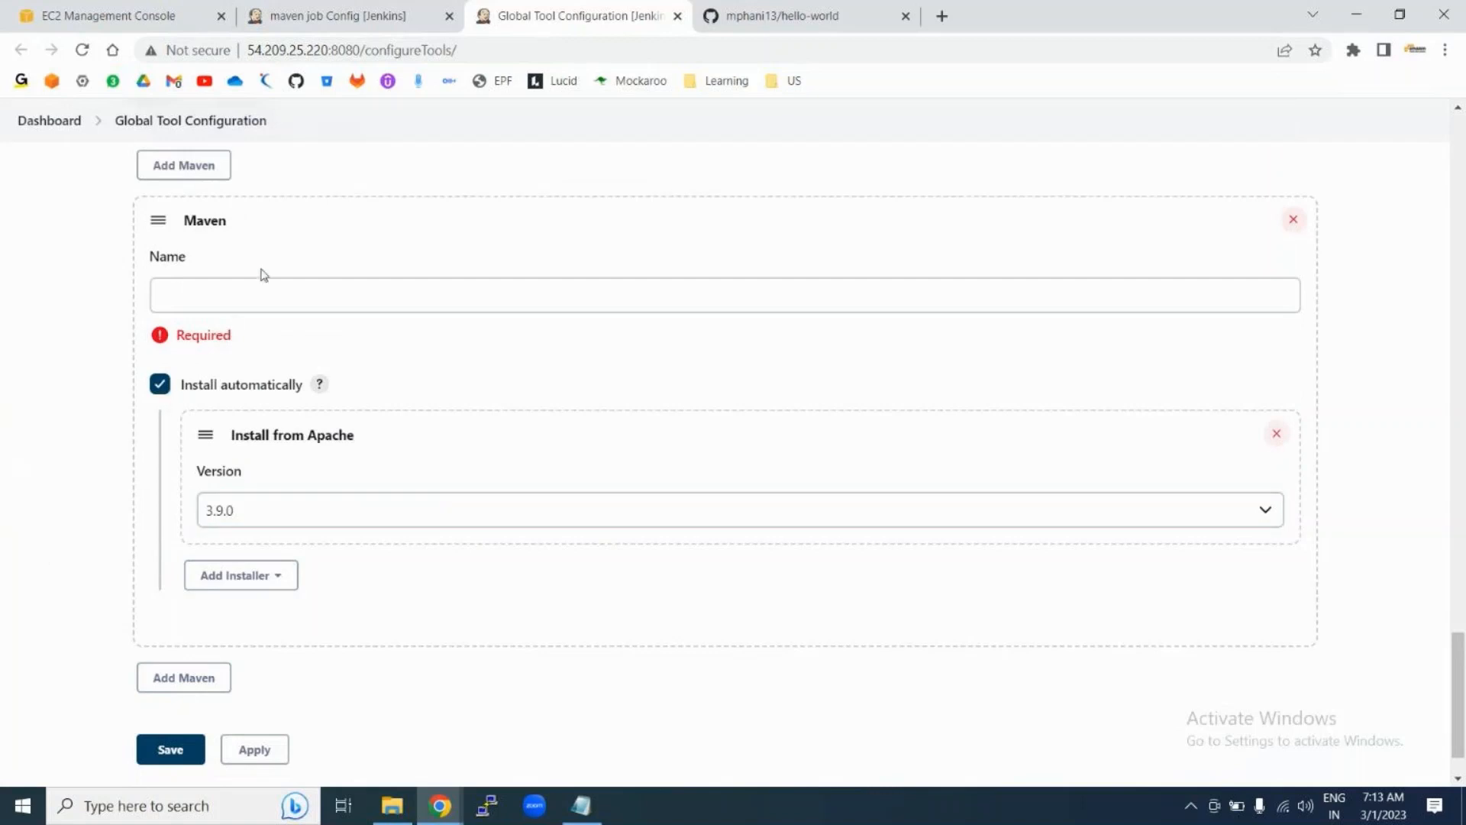
click(239, 282)
text(maven)
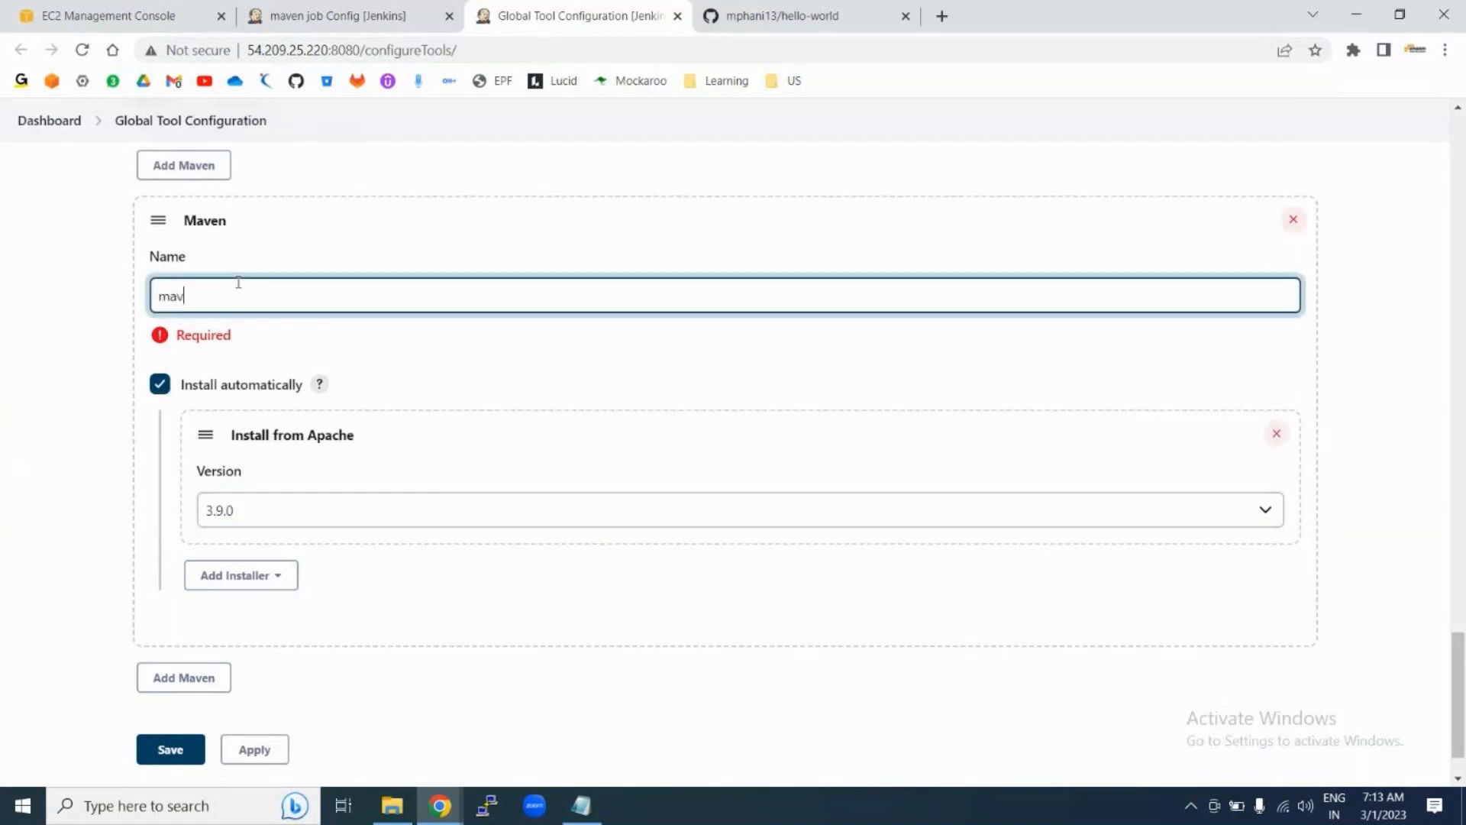
click(284, 252)
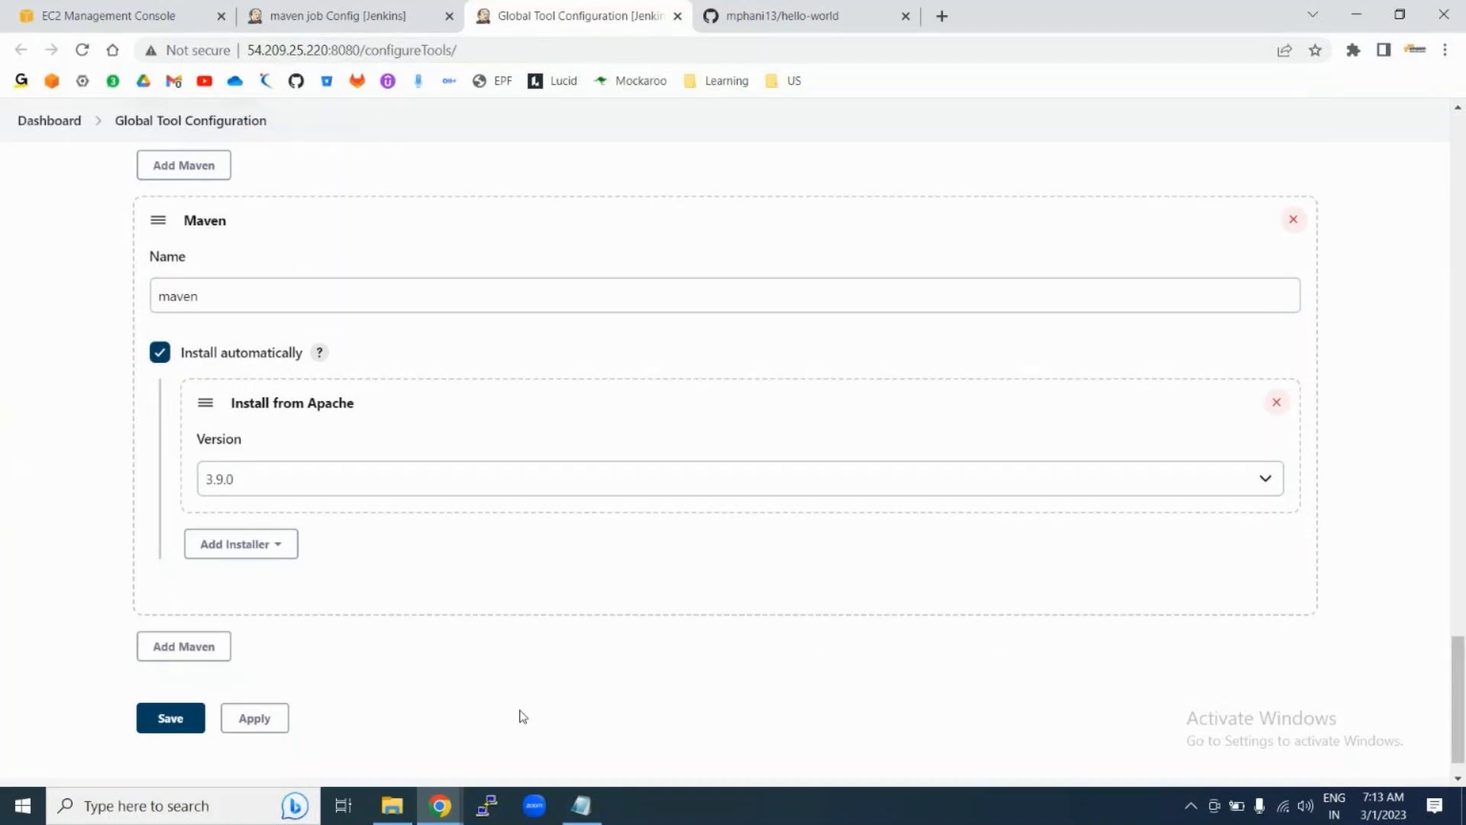
Step: In a new tab, search Google for 'install maven on ubuntu 22.04'
click(942, 16)
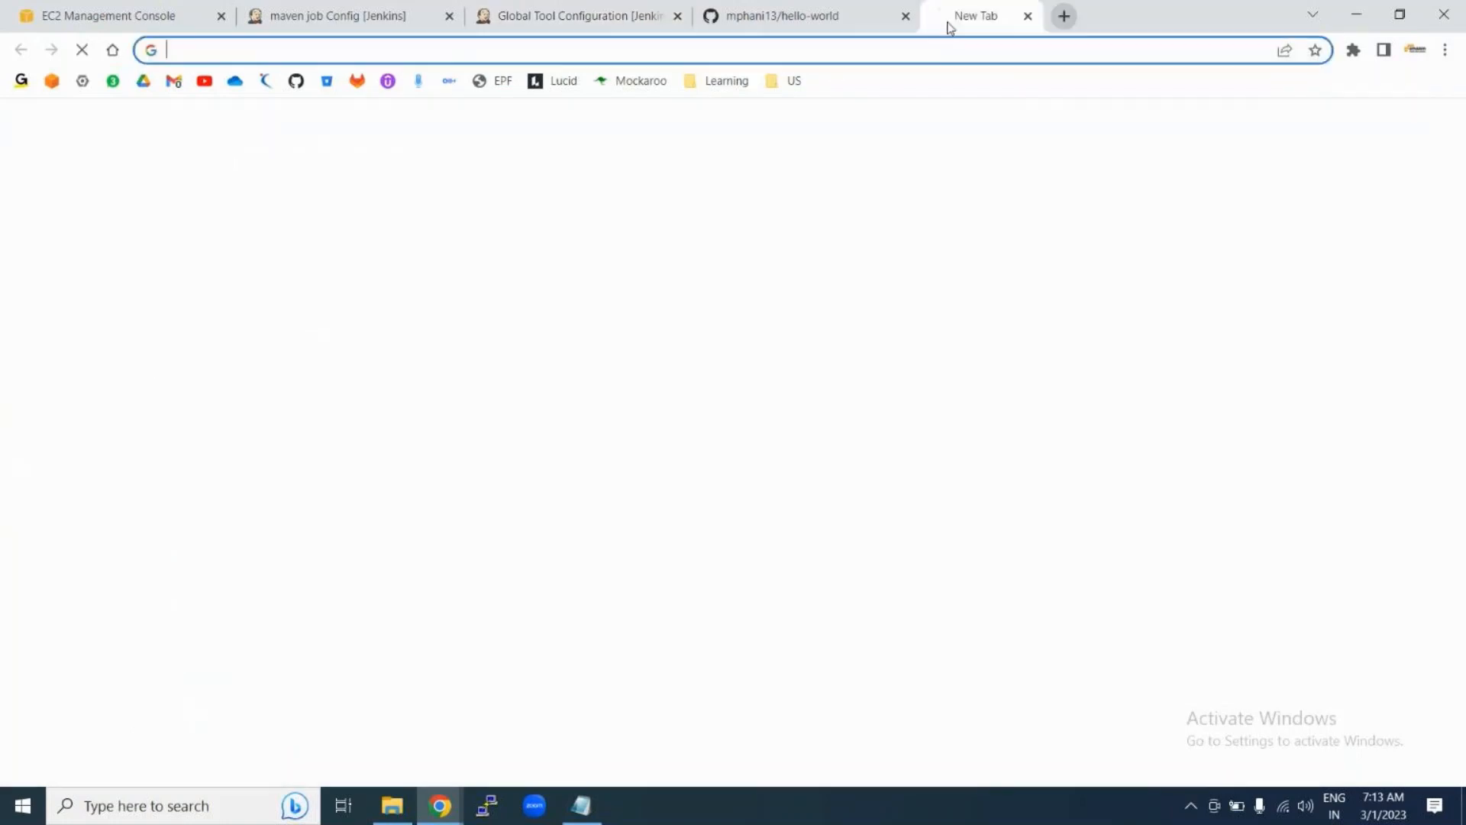
text(inst)
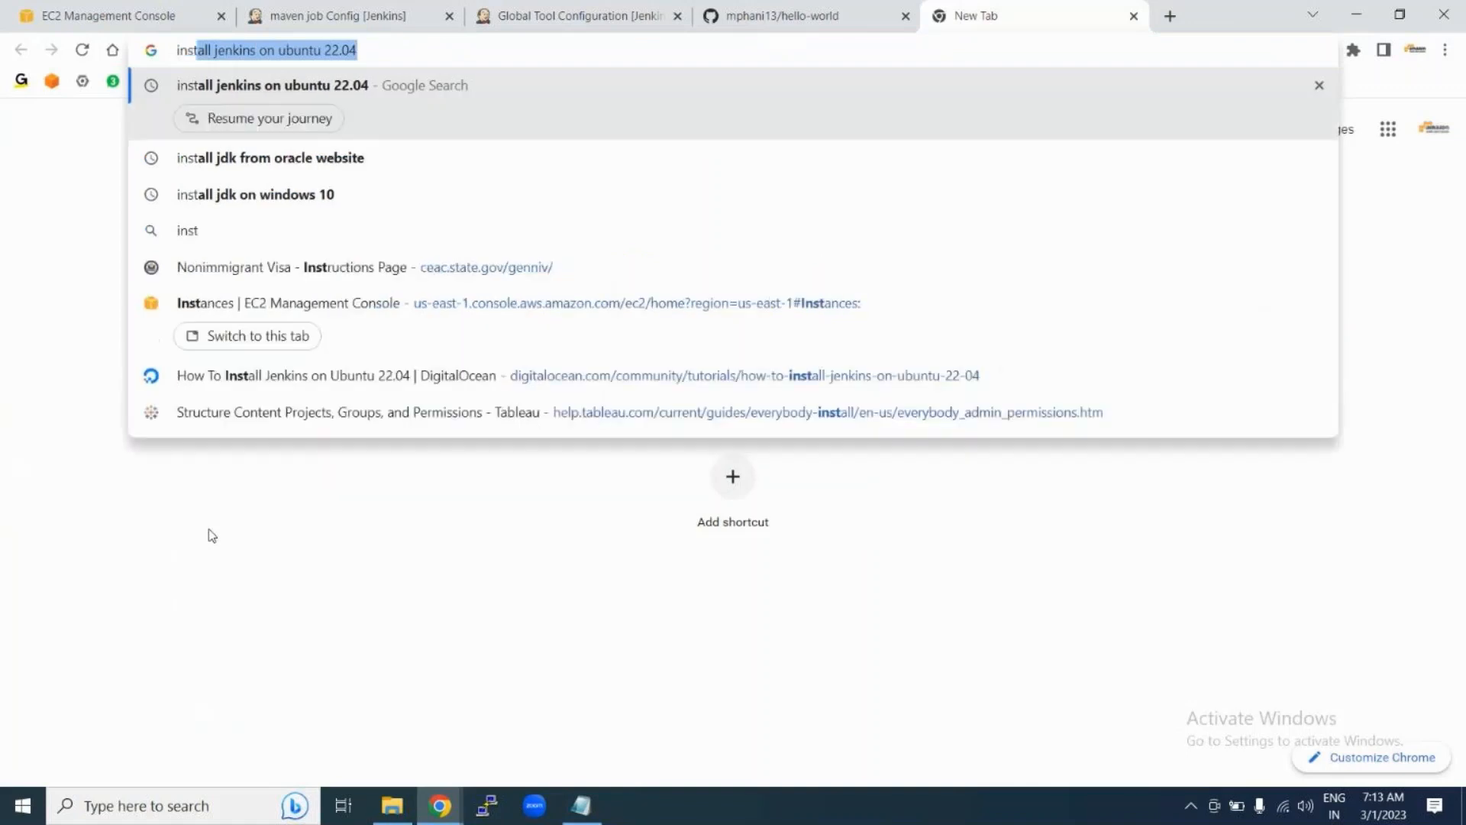
text(all maven )
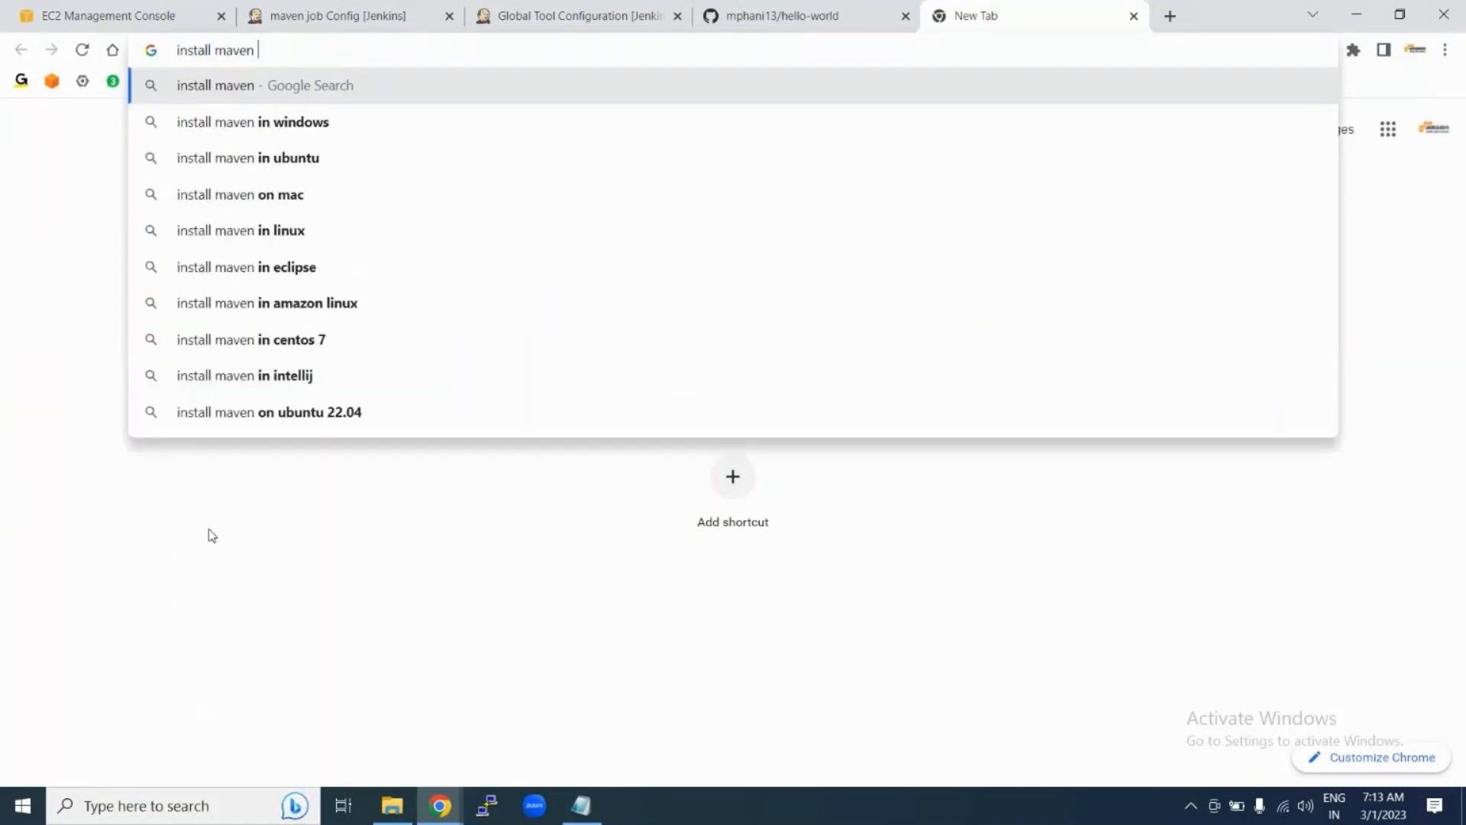
text(on u)
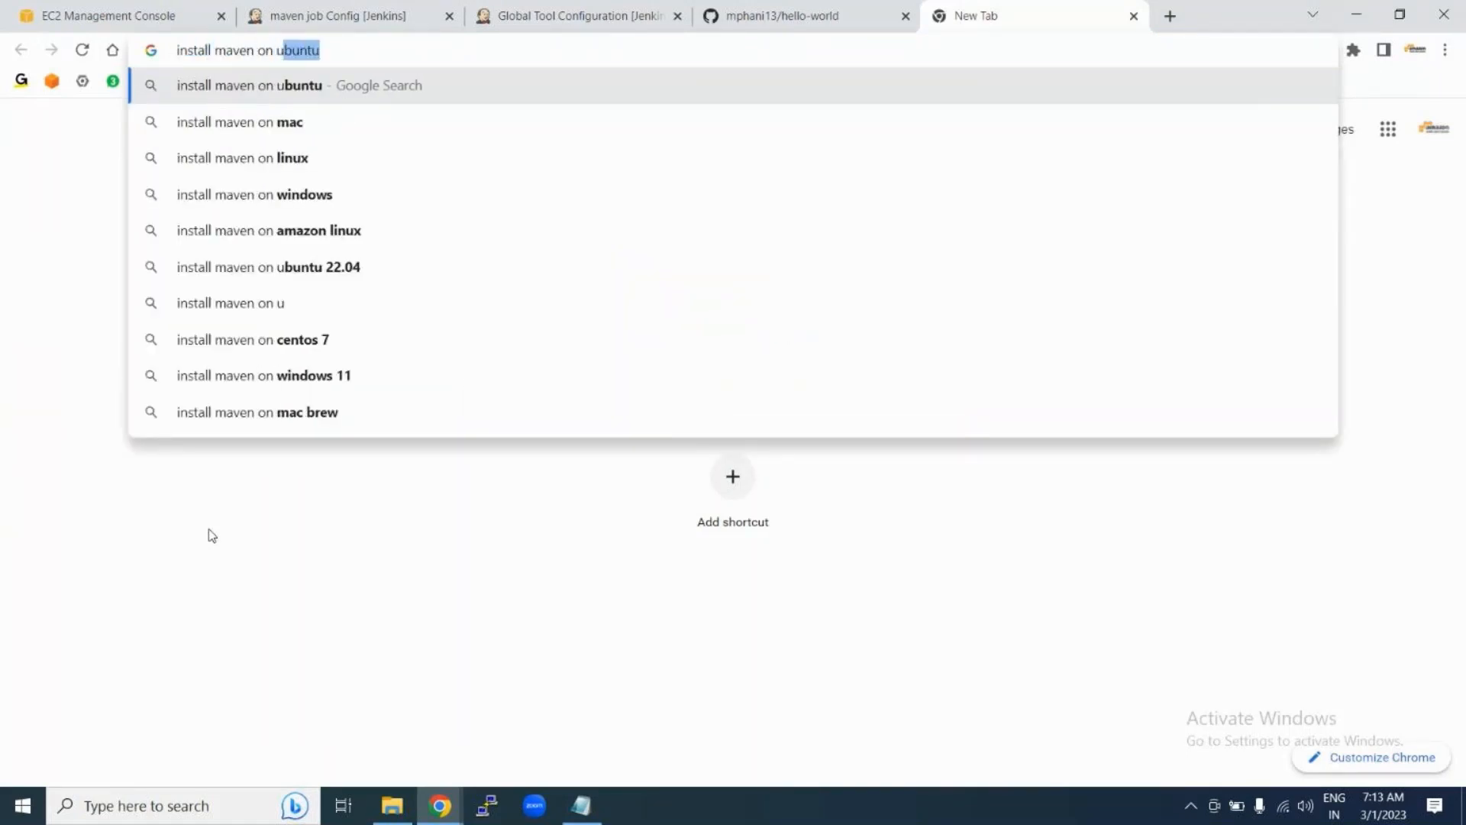
text(bunu)
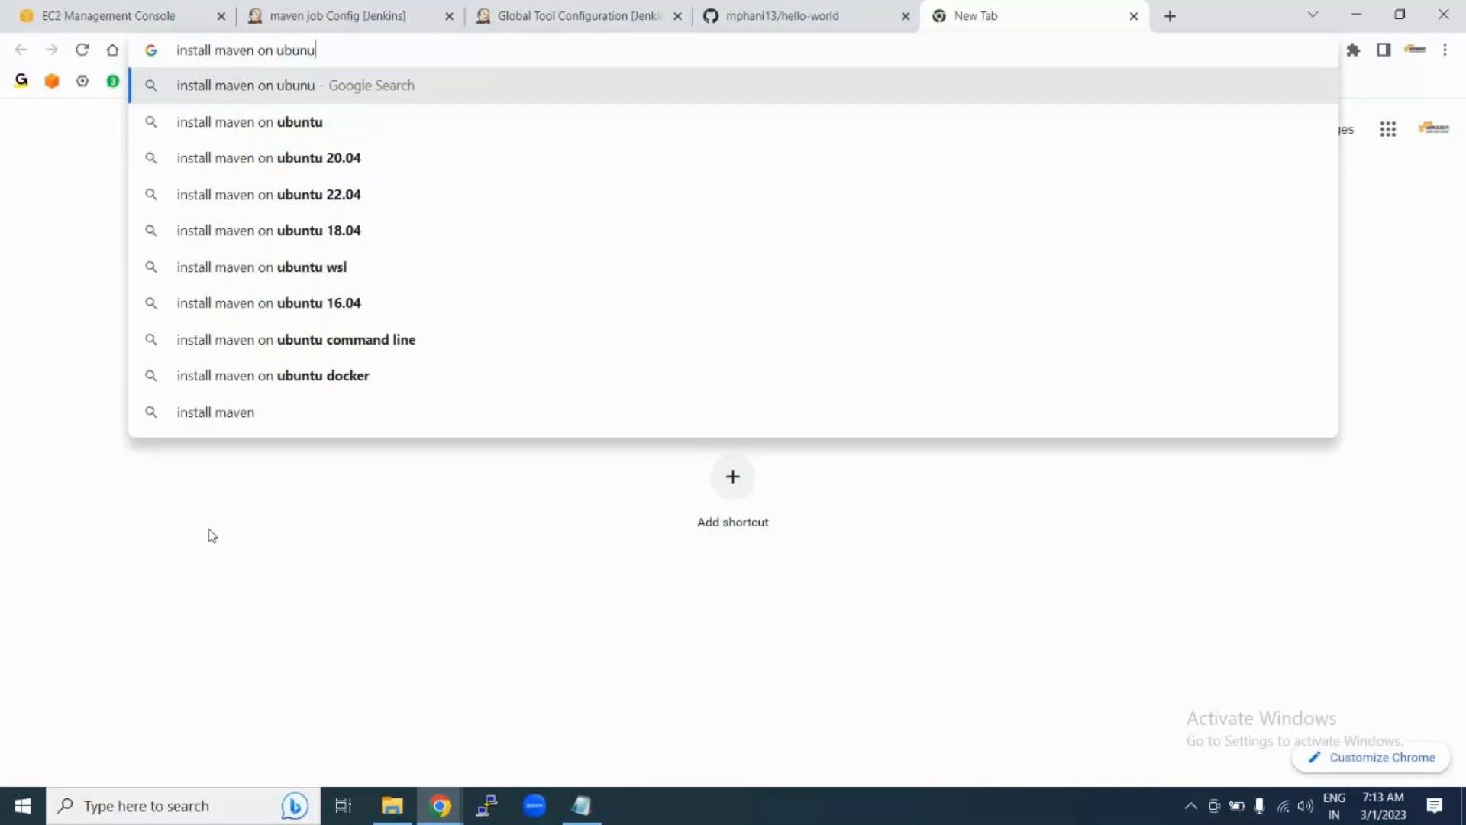
key(Down)
key(Down)
key(Down)
key(Return)
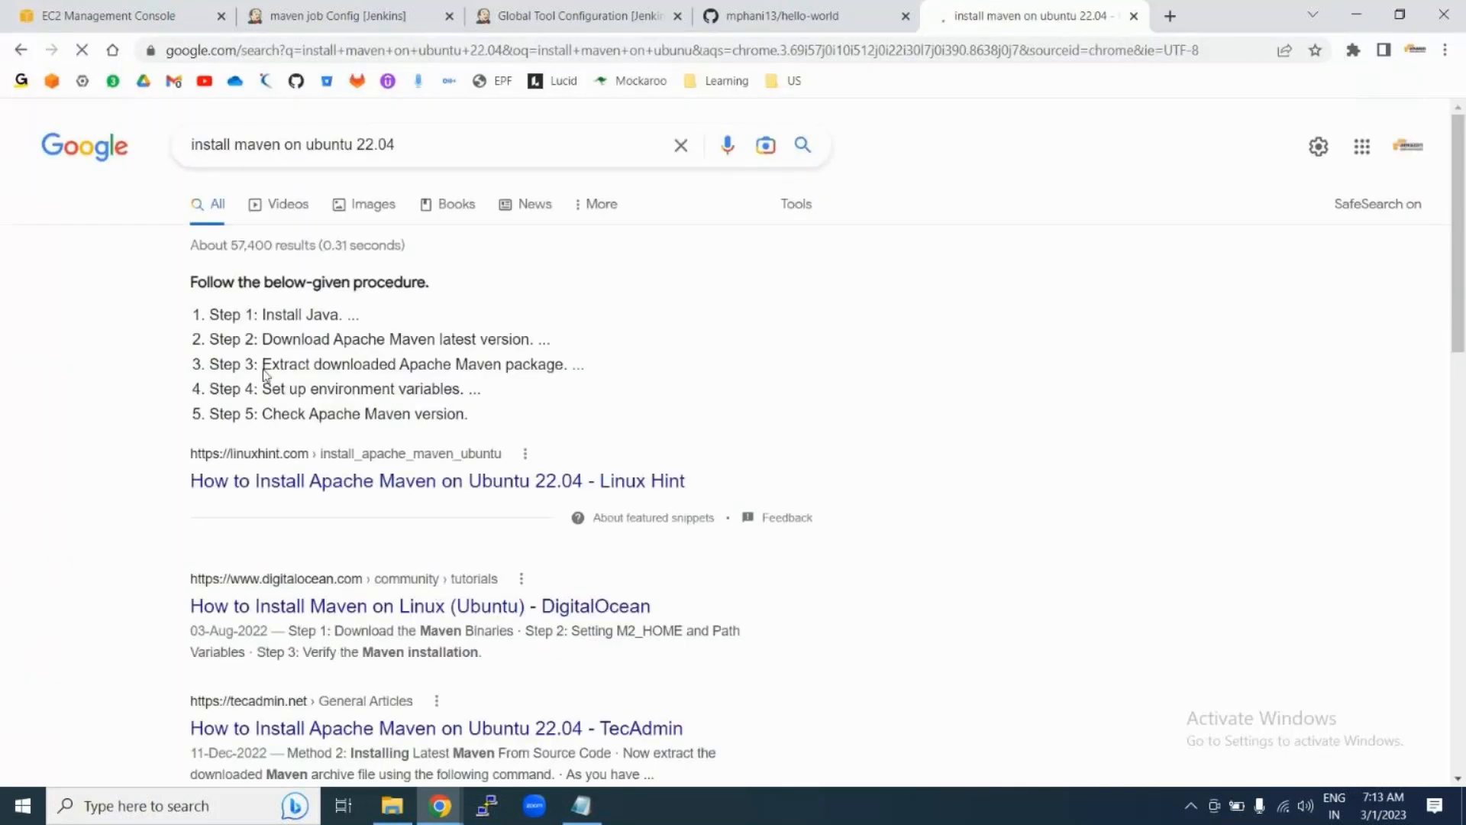
Step: Open the DigitalOcean Maven installation tutorial and scroll through its setup steps
click(308, 608)
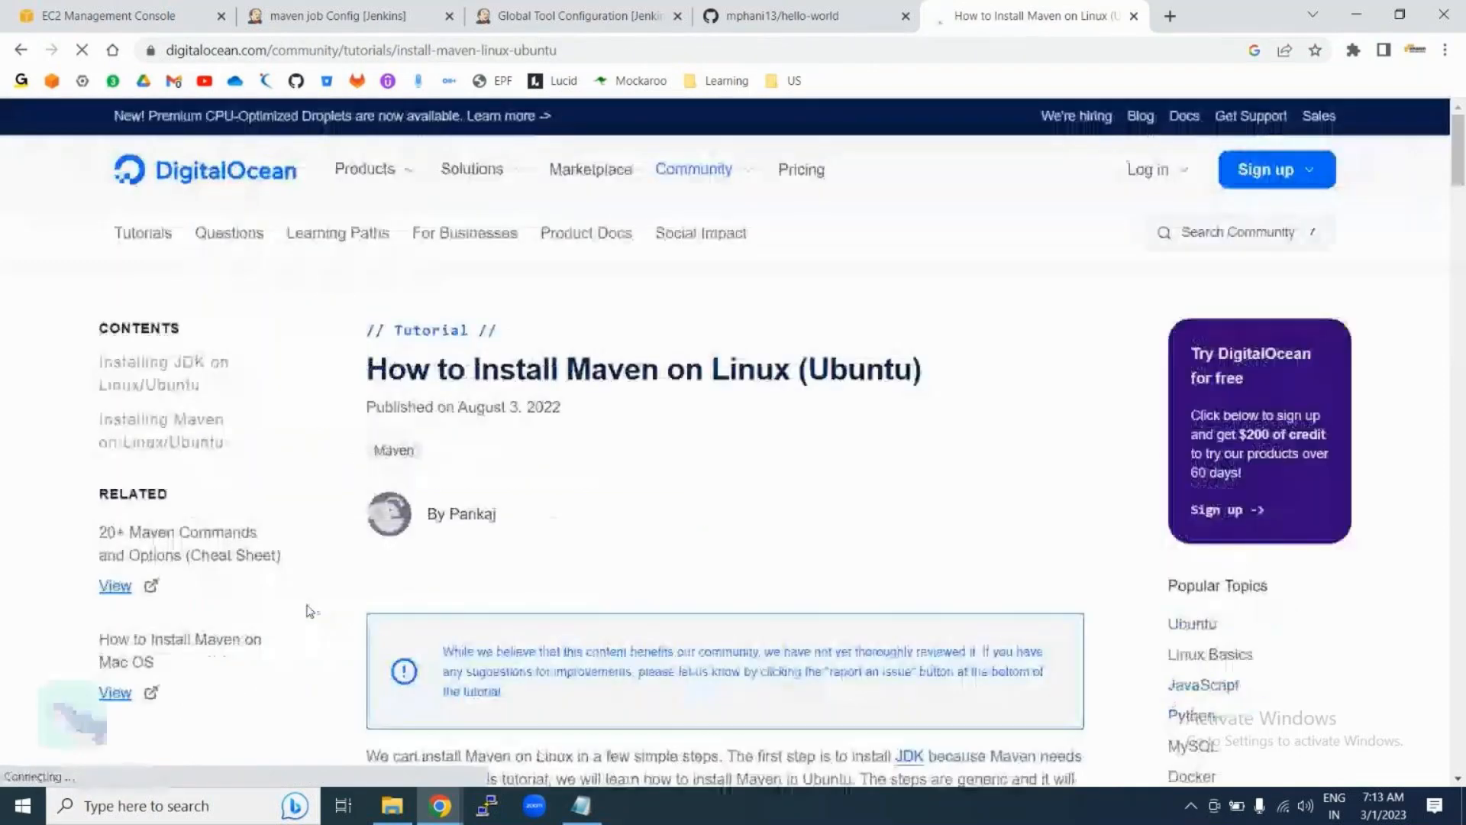
scroll(690, 478, down, 5)
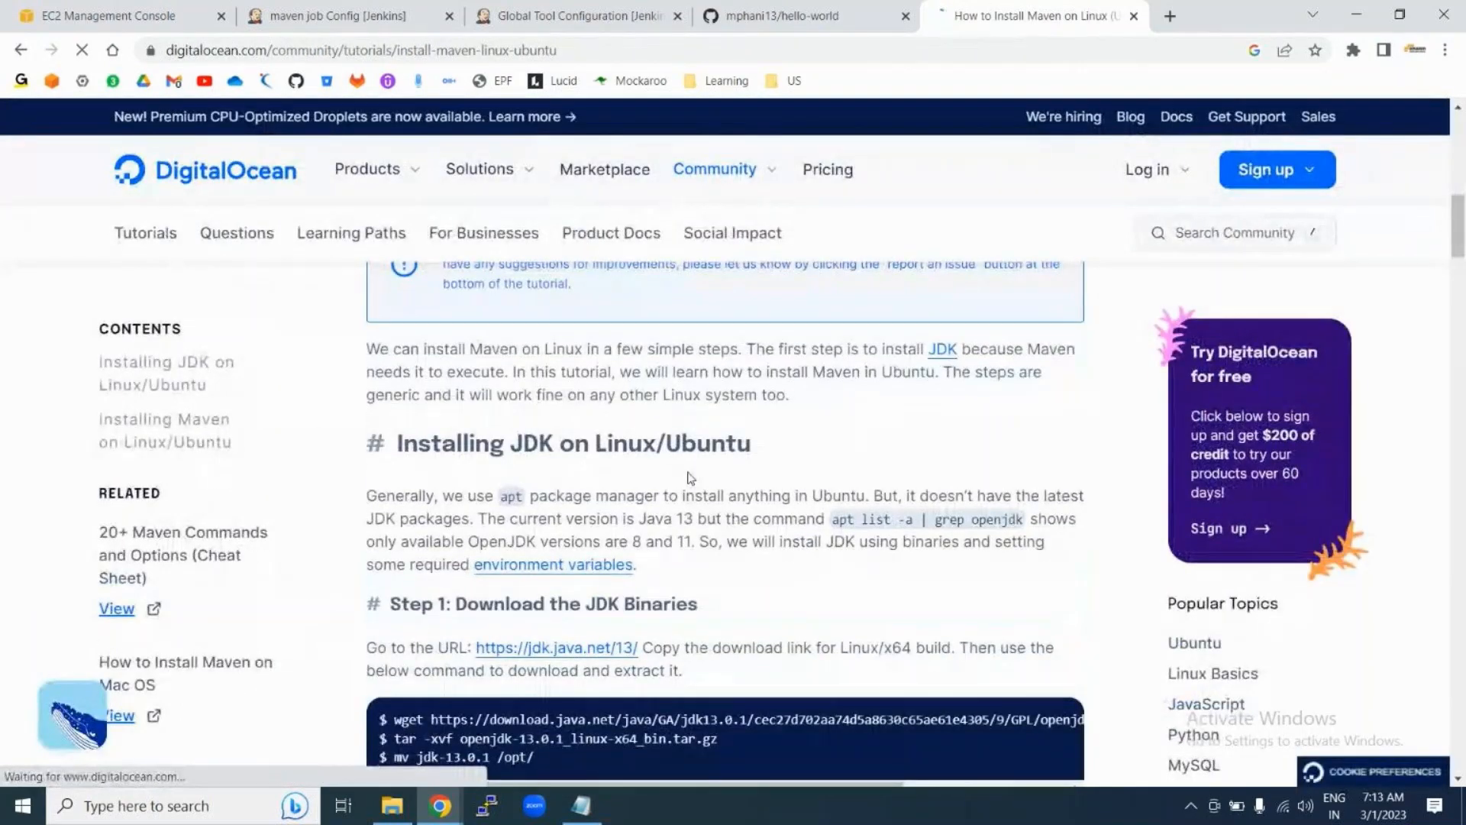
scroll(690, 478, down, 12)
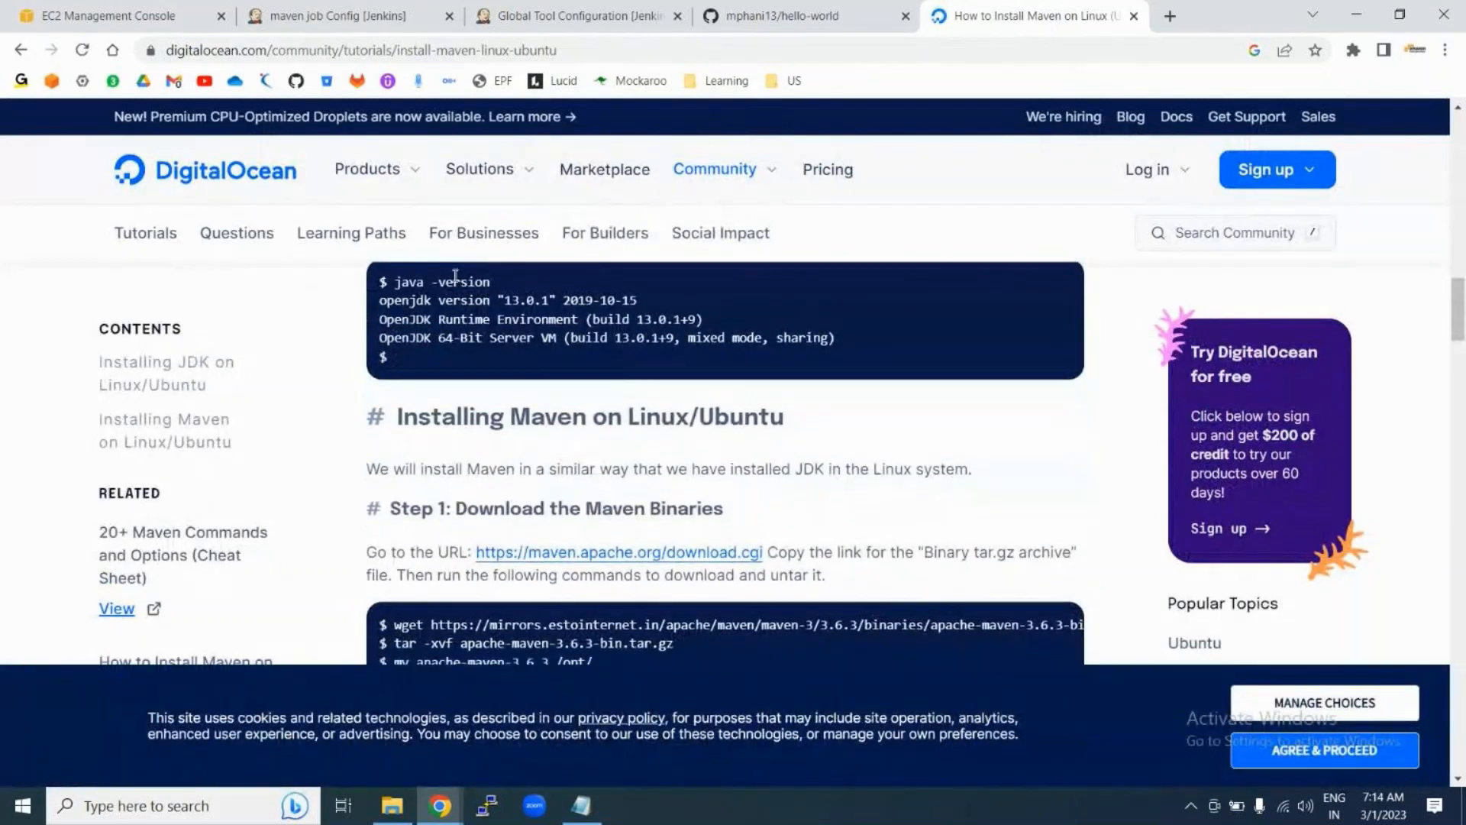
drag(381, 302, 541, 397)
scroll(480, 489, up, 2)
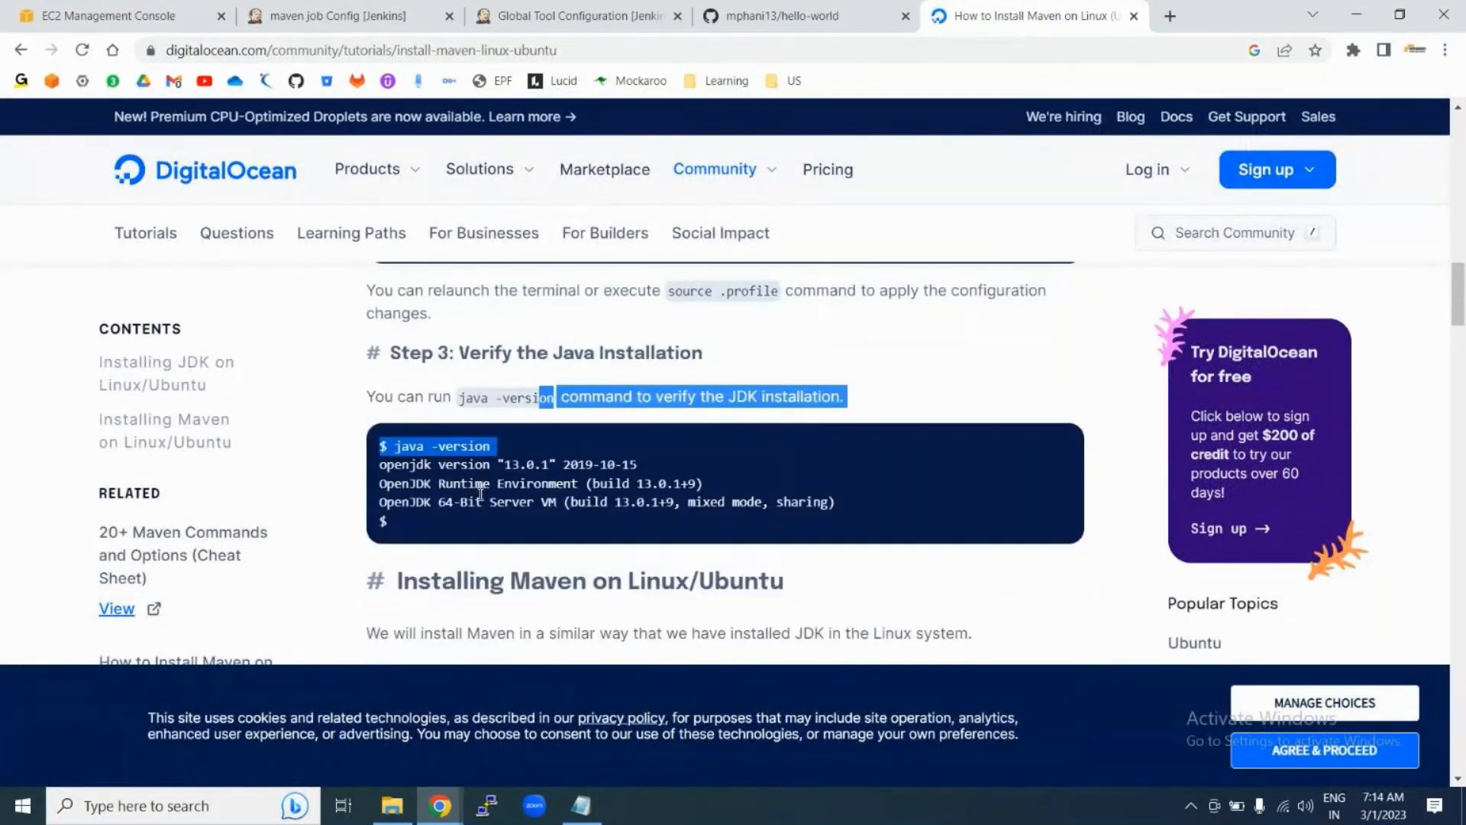
click(479, 490)
scroll(481, 495, down, 7)
scroll(480, 493, down, 1)
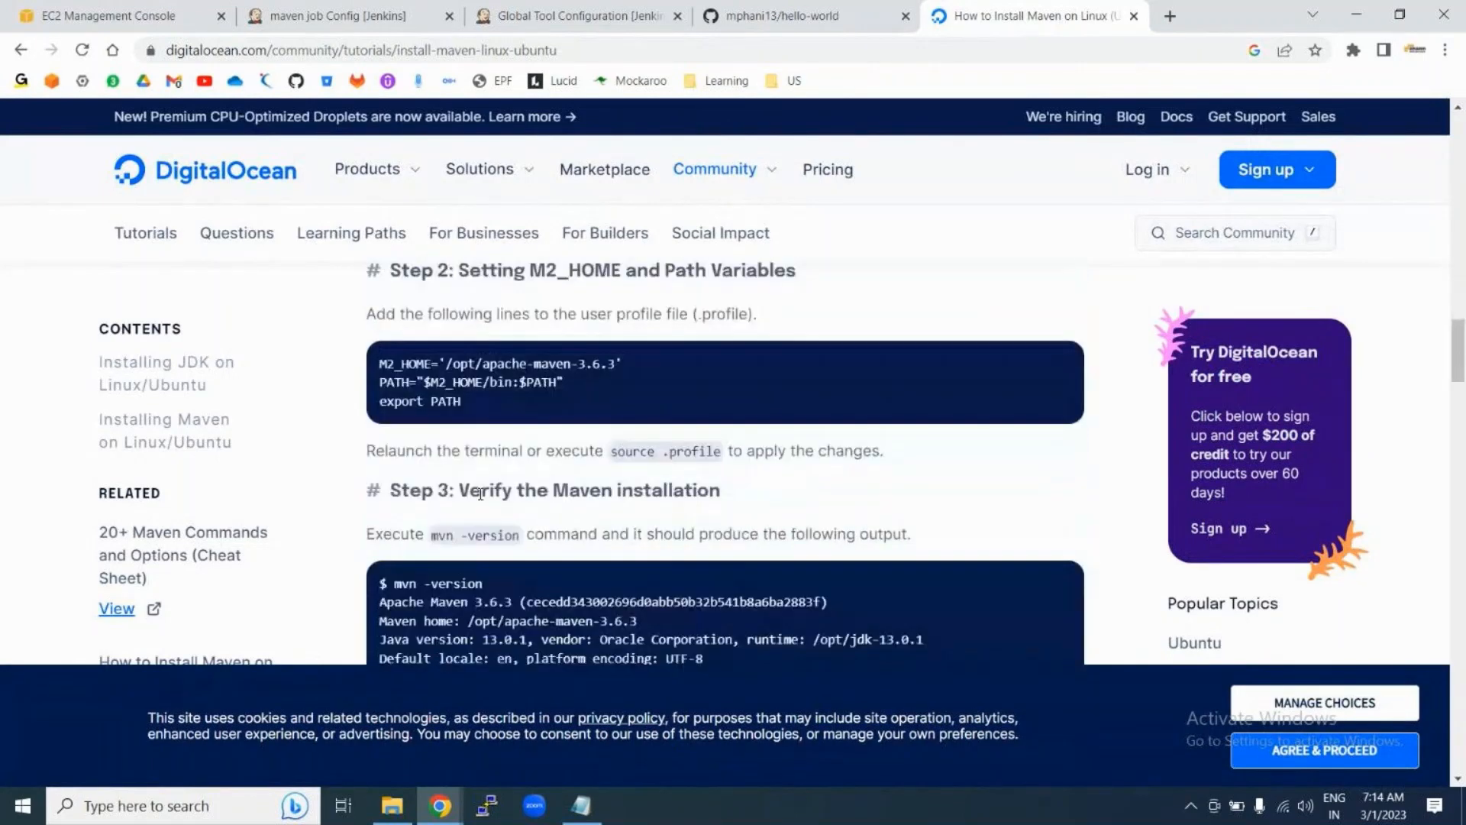
Step: Review the M2_HOME lines and mvn -version check, then return to Global Tool Configuration
drag(380, 363, 496, 402)
click(494, 399)
scroll(492, 445, down, 7)
scroll(492, 445, up, 4)
scroll(492, 445, up, 1)
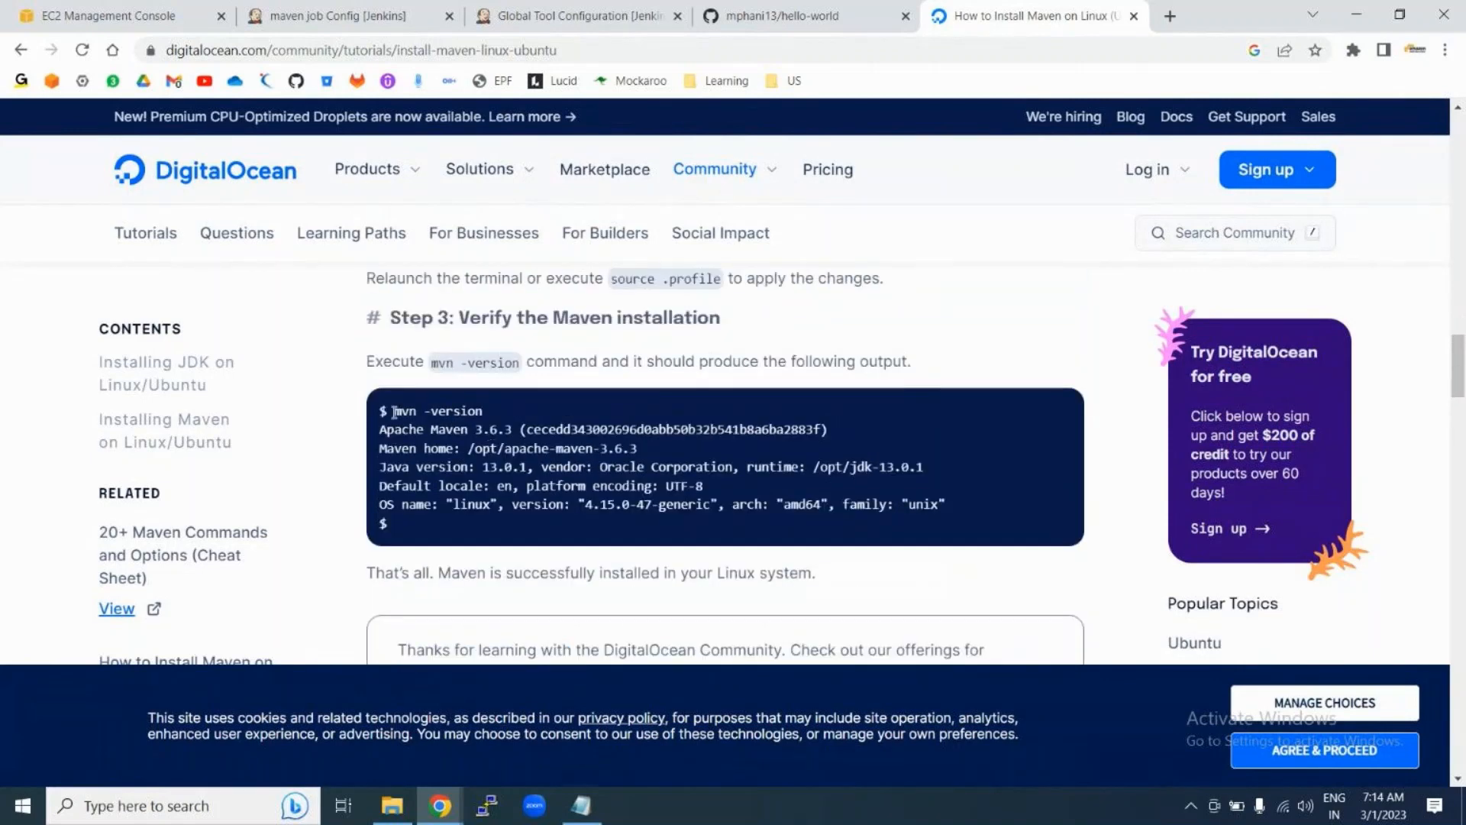
drag(394, 411, 483, 411)
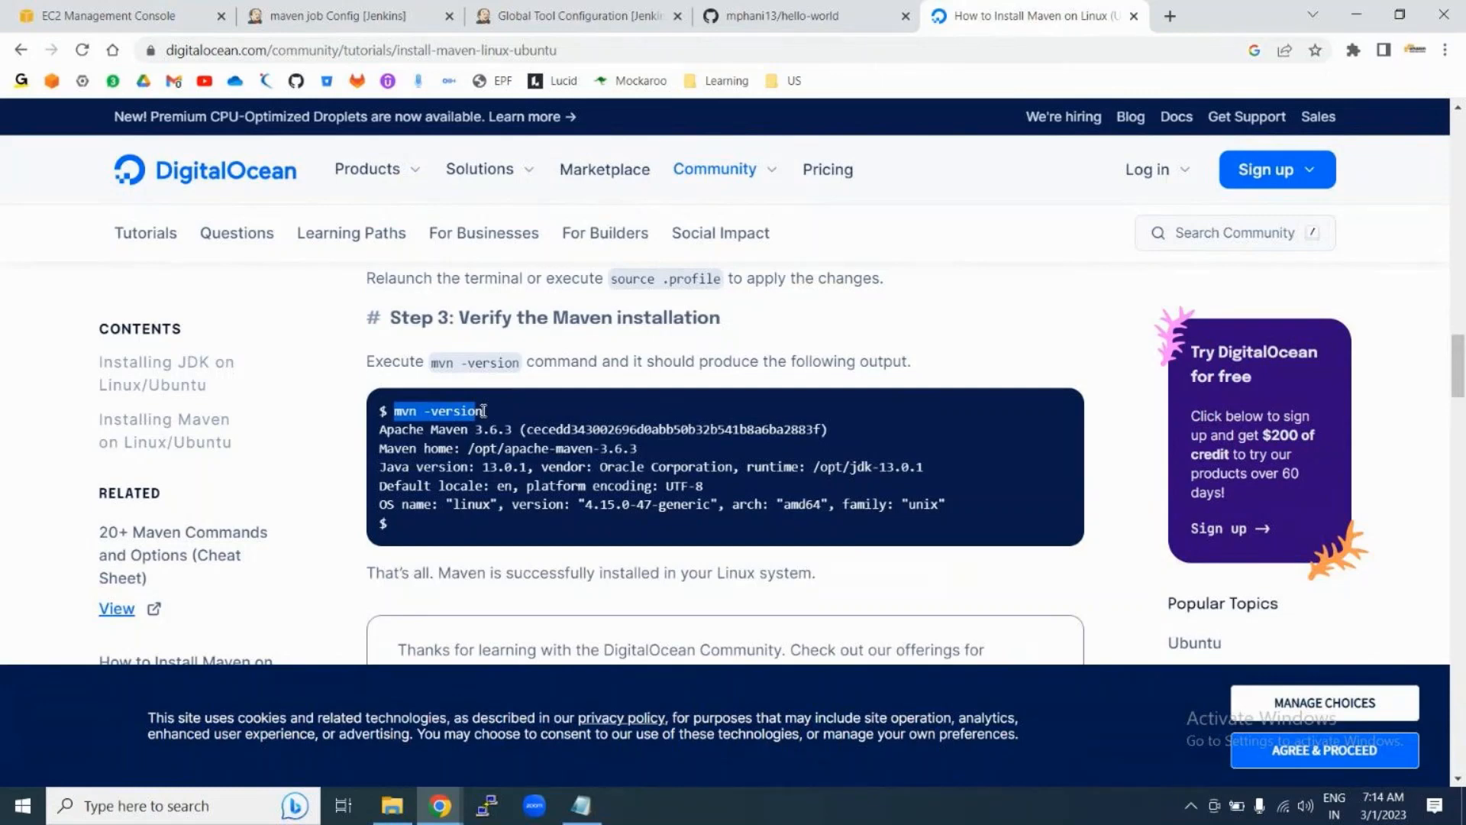
click(520, 8)
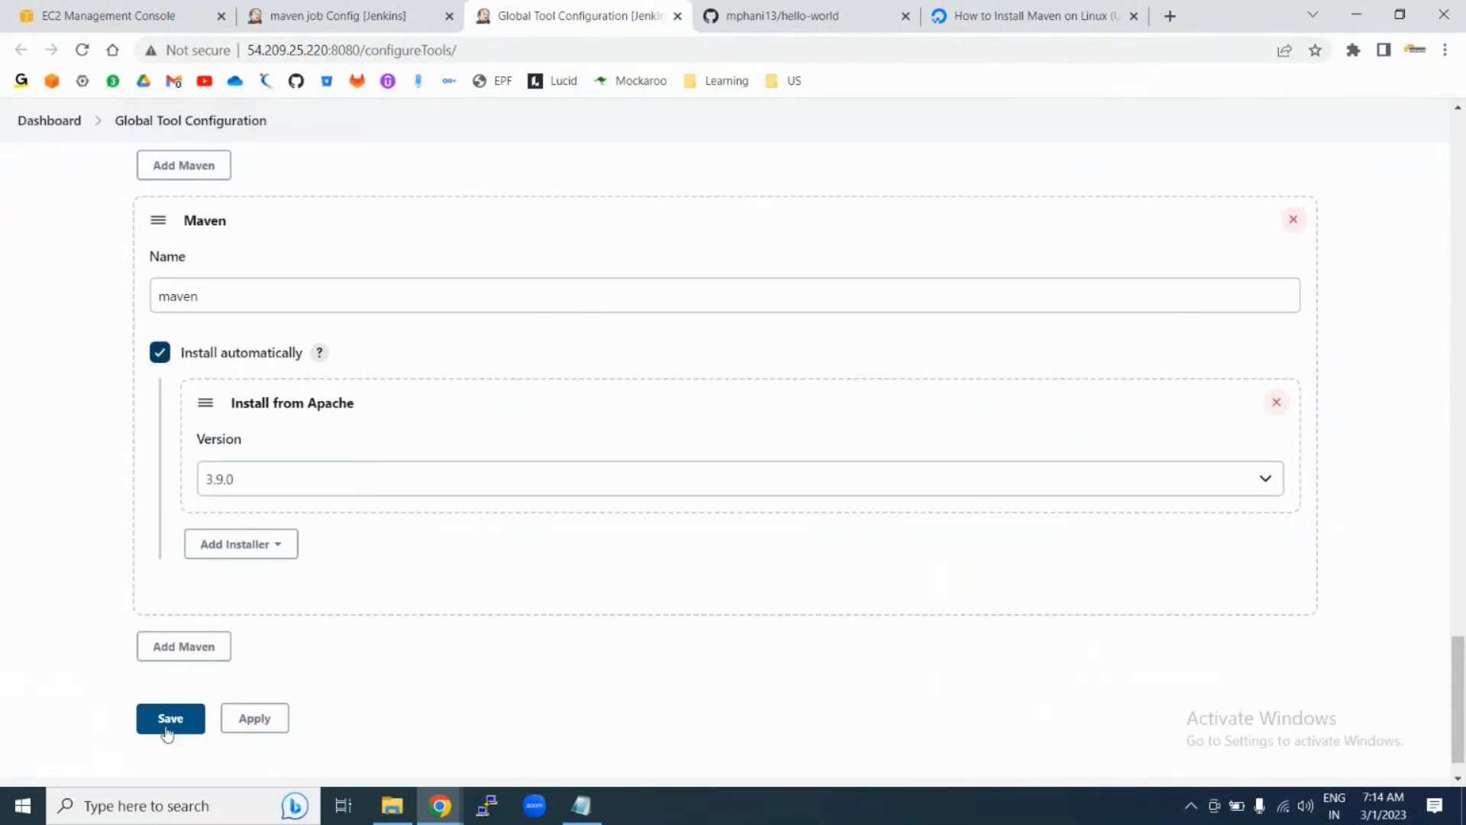
Step: Apply and save the Maven 3.9.0 tool configuration
click(253, 721)
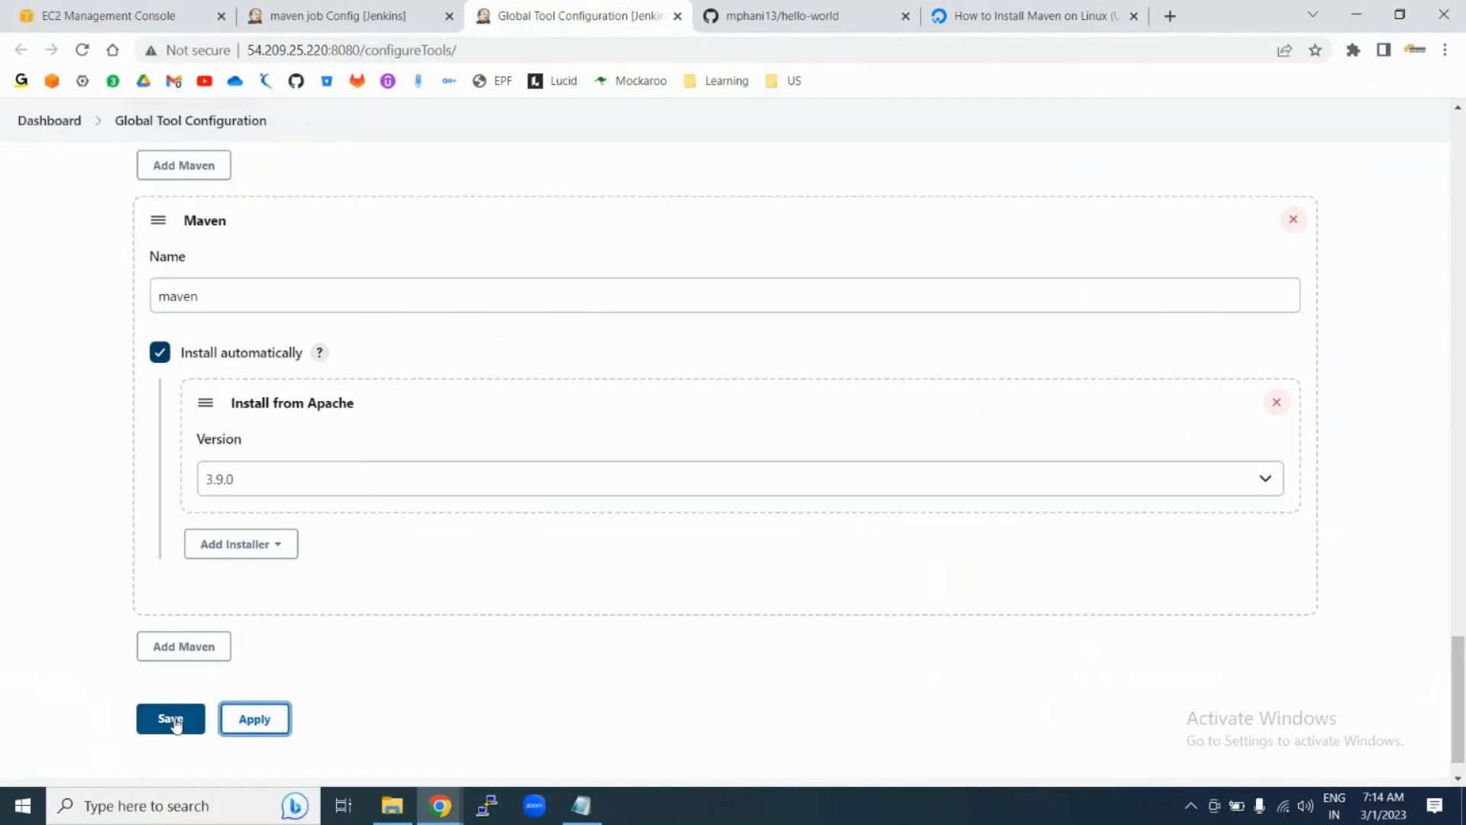
click(172, 721)
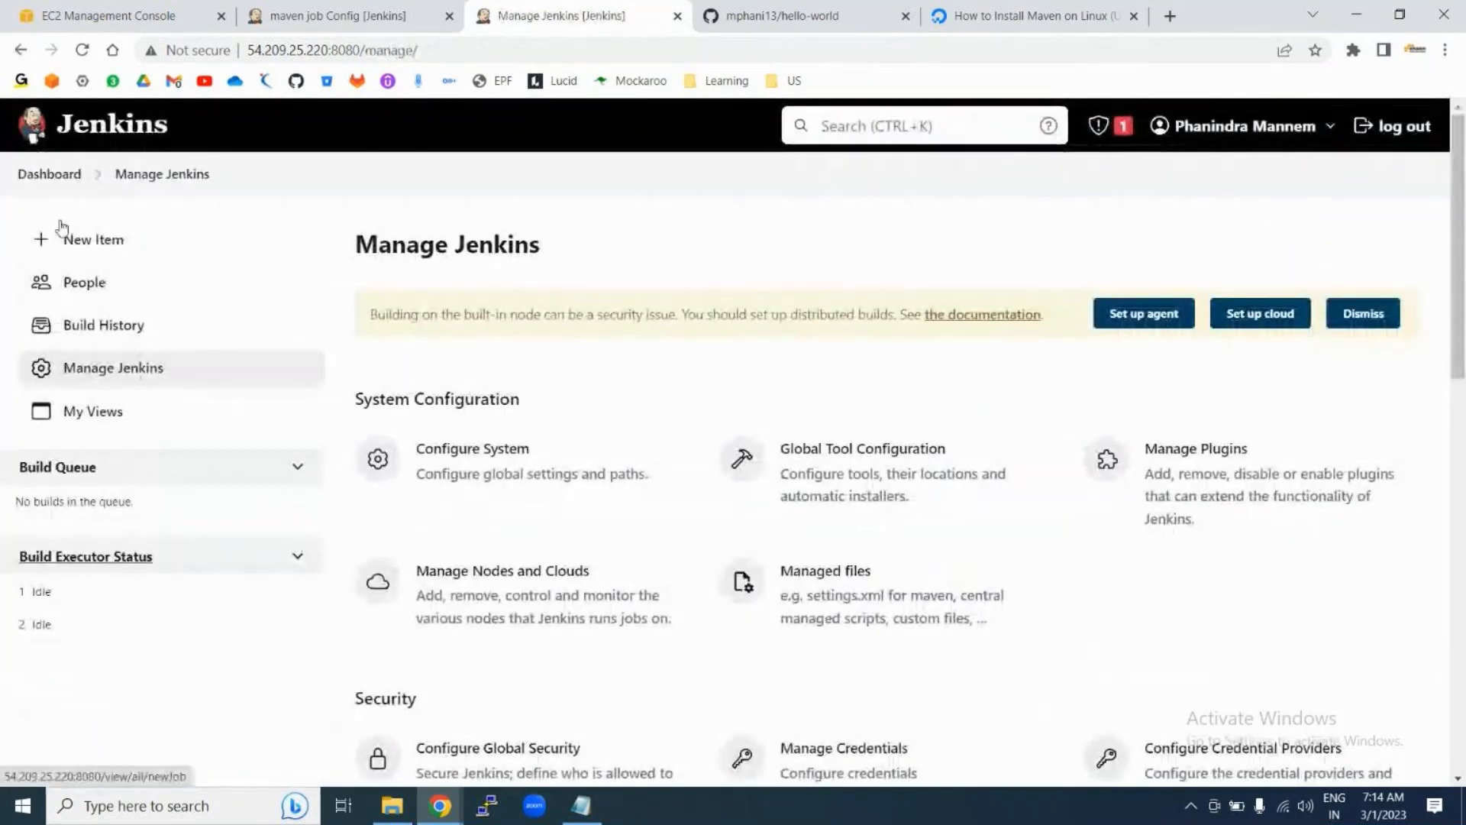
click(55, 176)
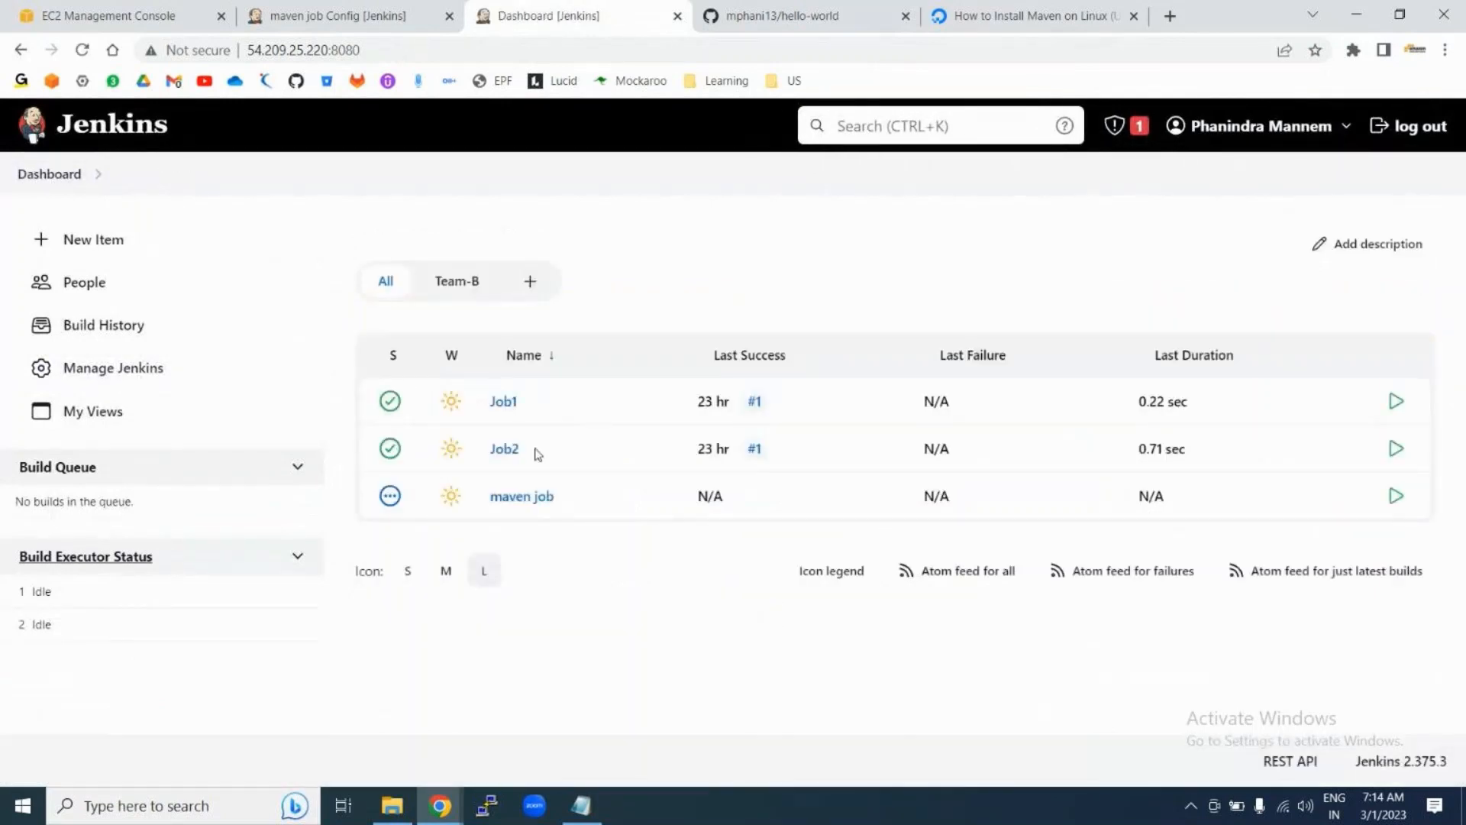
Step: Open the maven job's Configure page from the Dashboard and scroll through its settings
click(573, 500)
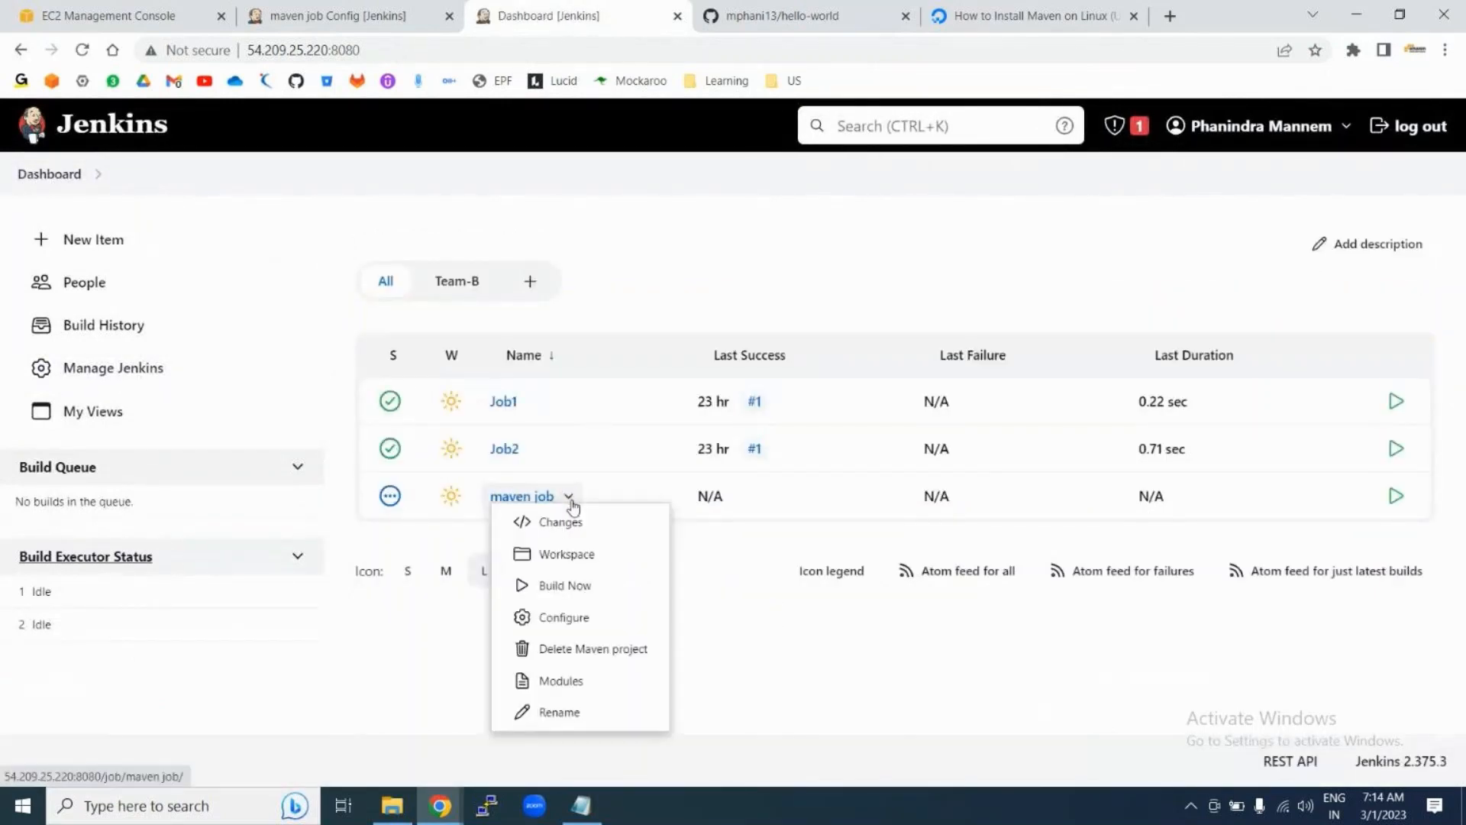
click(561, 617)
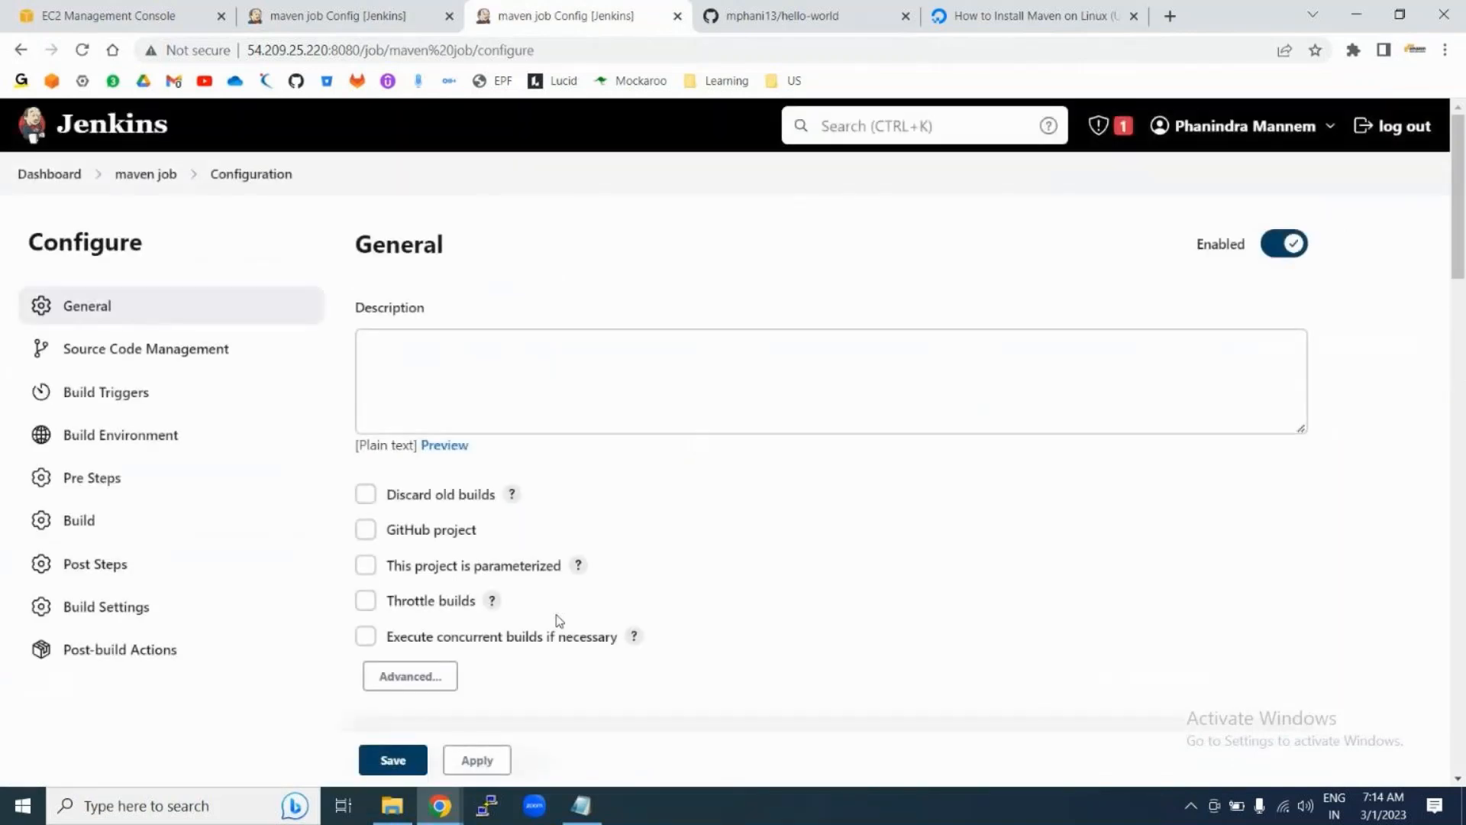
scroll(944, 486, down, 15)
scroll(944, 485, down, 4)
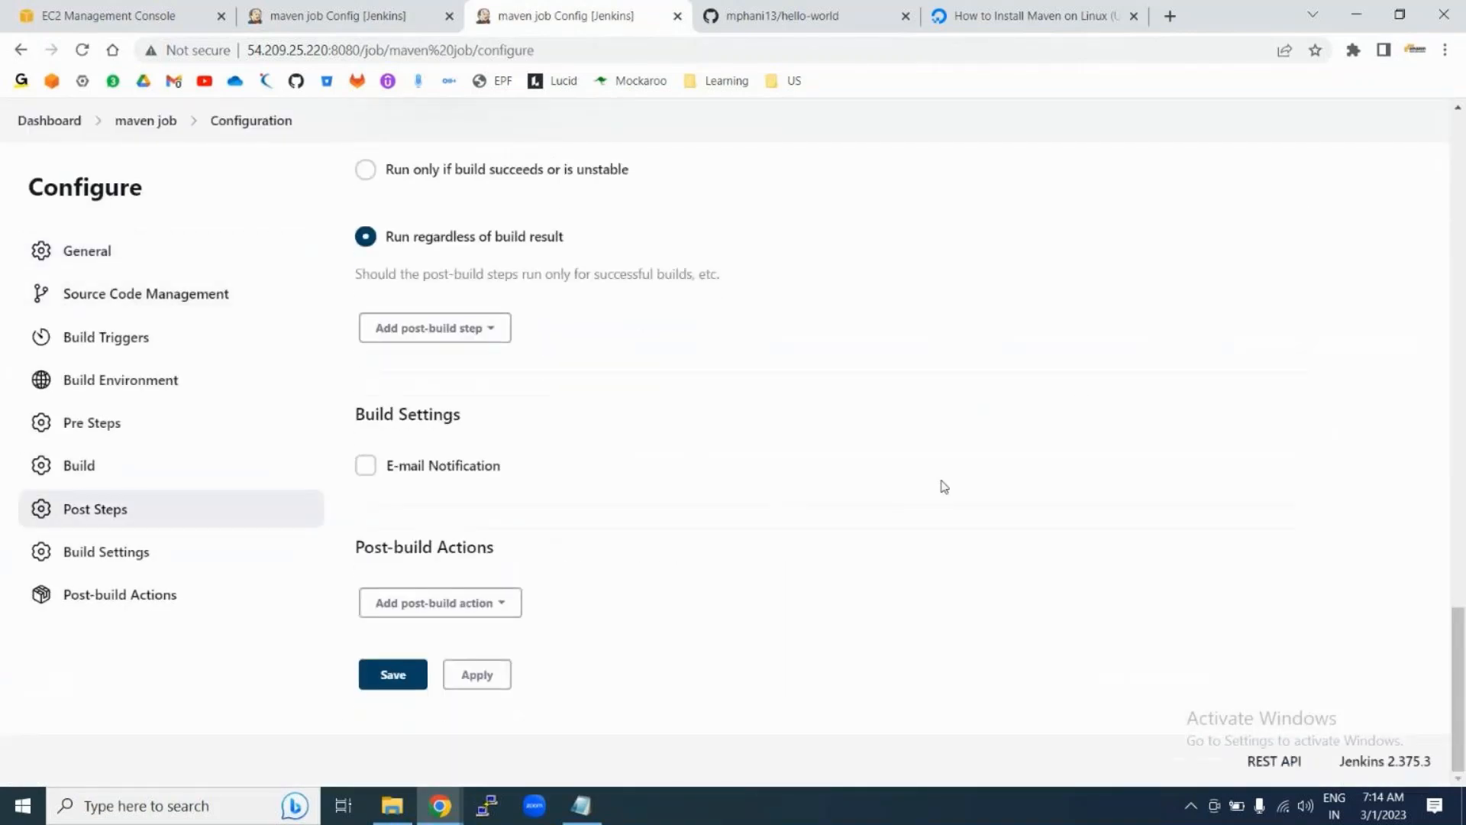
scroll(599, 305, up, 4)
scroll(599, 305, up, 2)
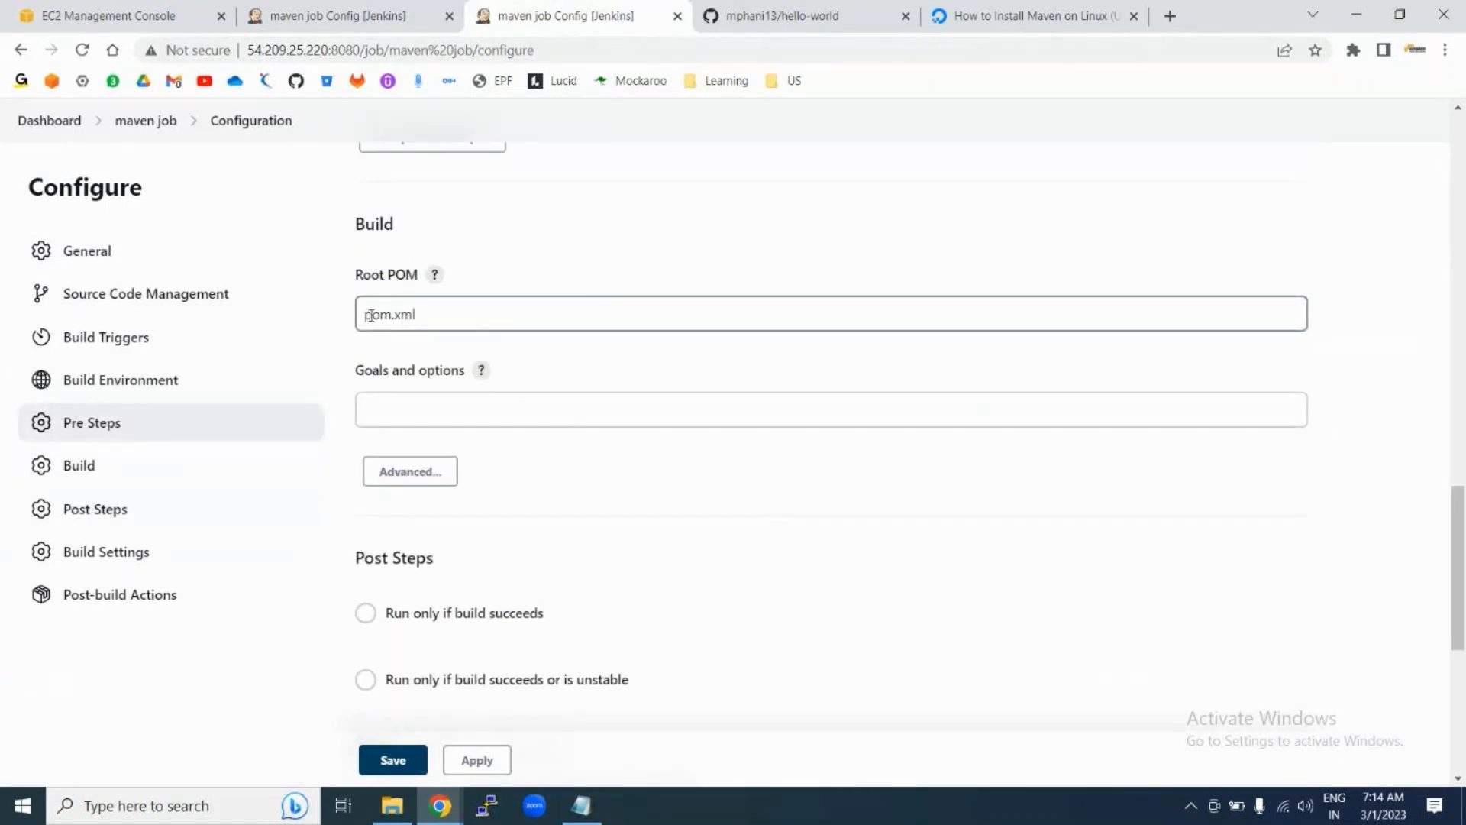
scroll(637, 224, up, 15)
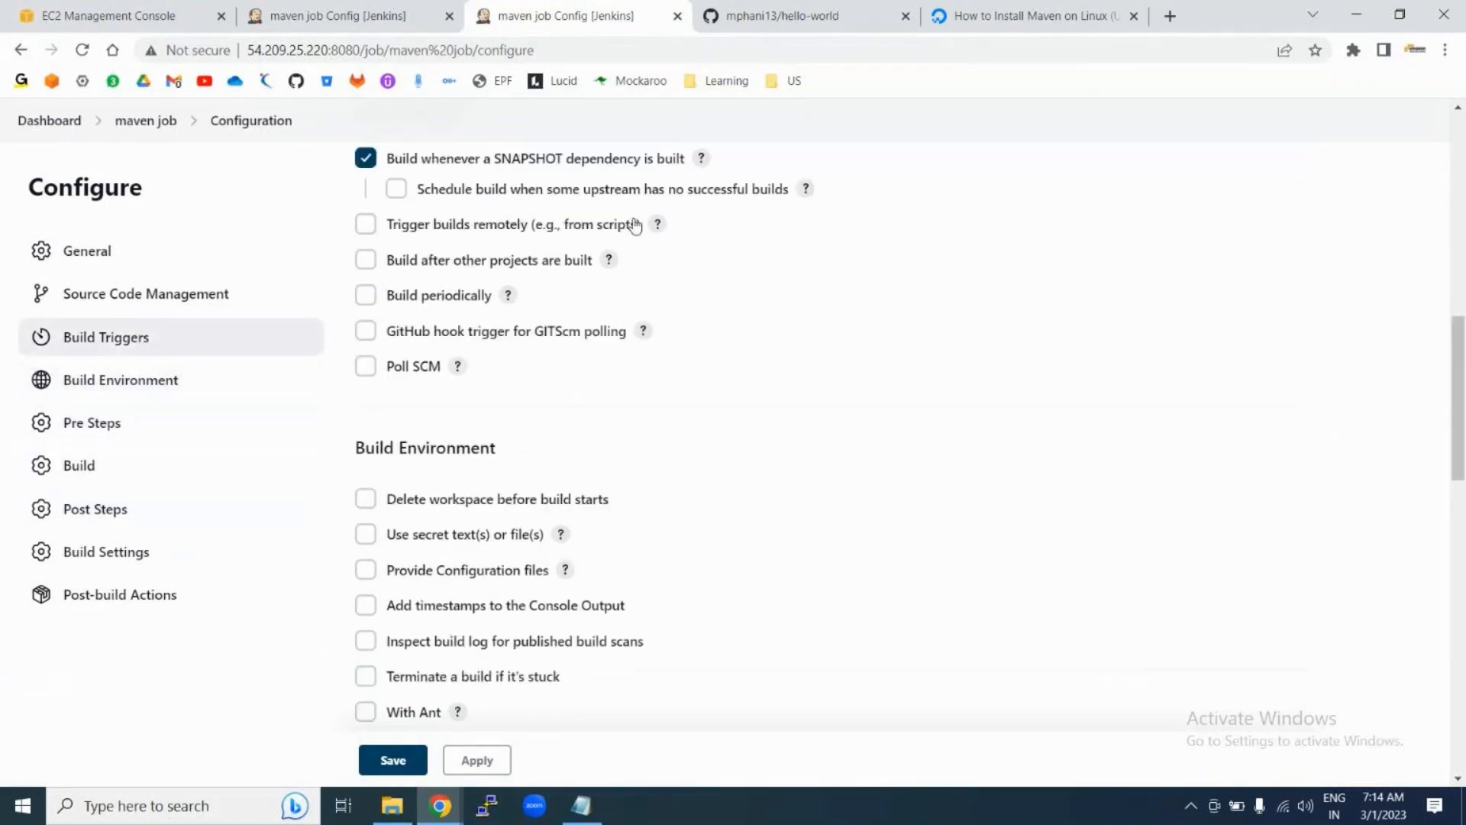
scroll(637, 224, up, 2)
scroll(448, 612, down, 3)
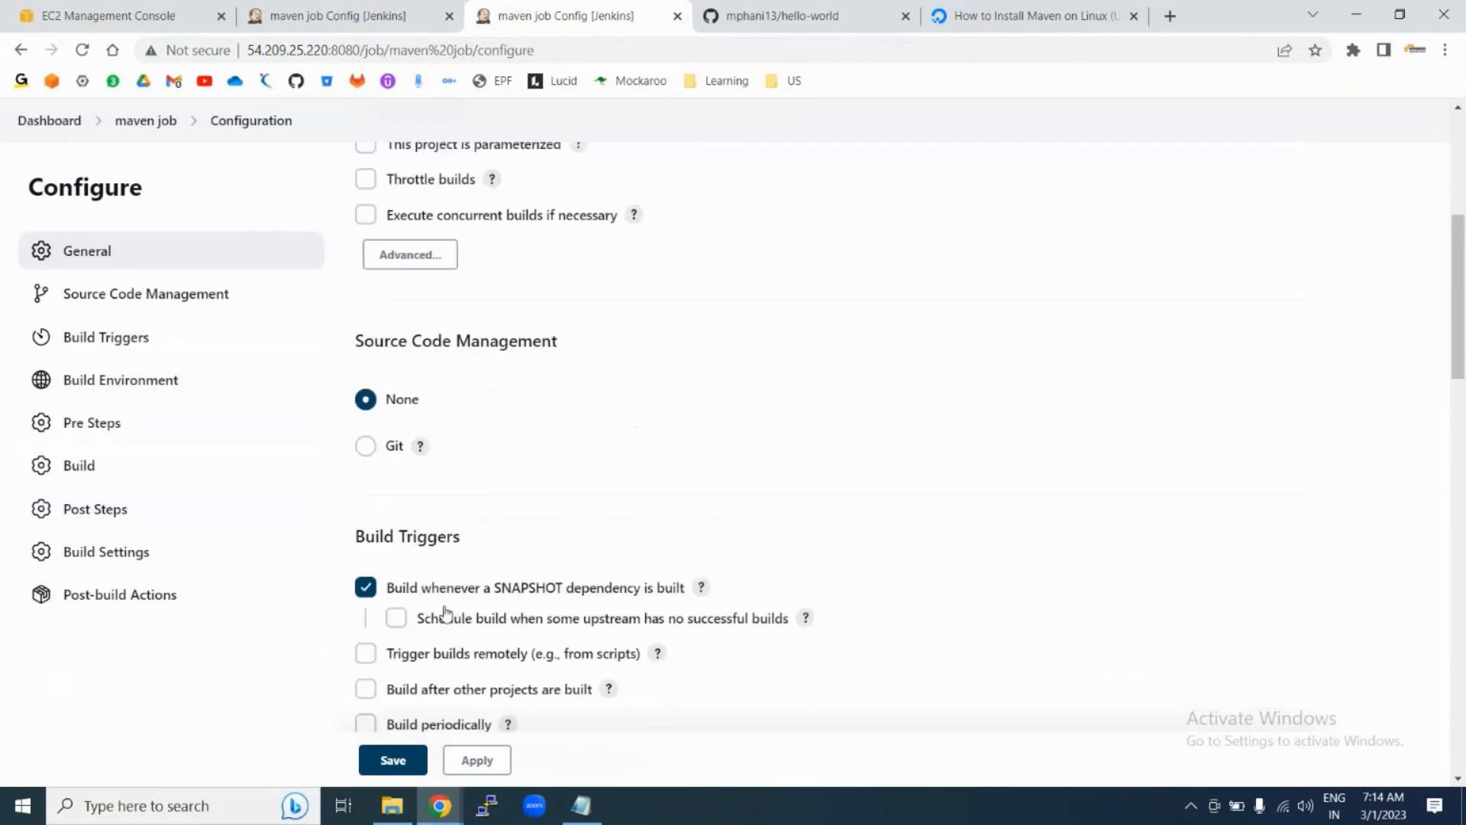
Step: Set the maven job's source code to Git with the pasted hello-world.git repository URL
click(364, 449)
scroll(652, 458, down, 3)
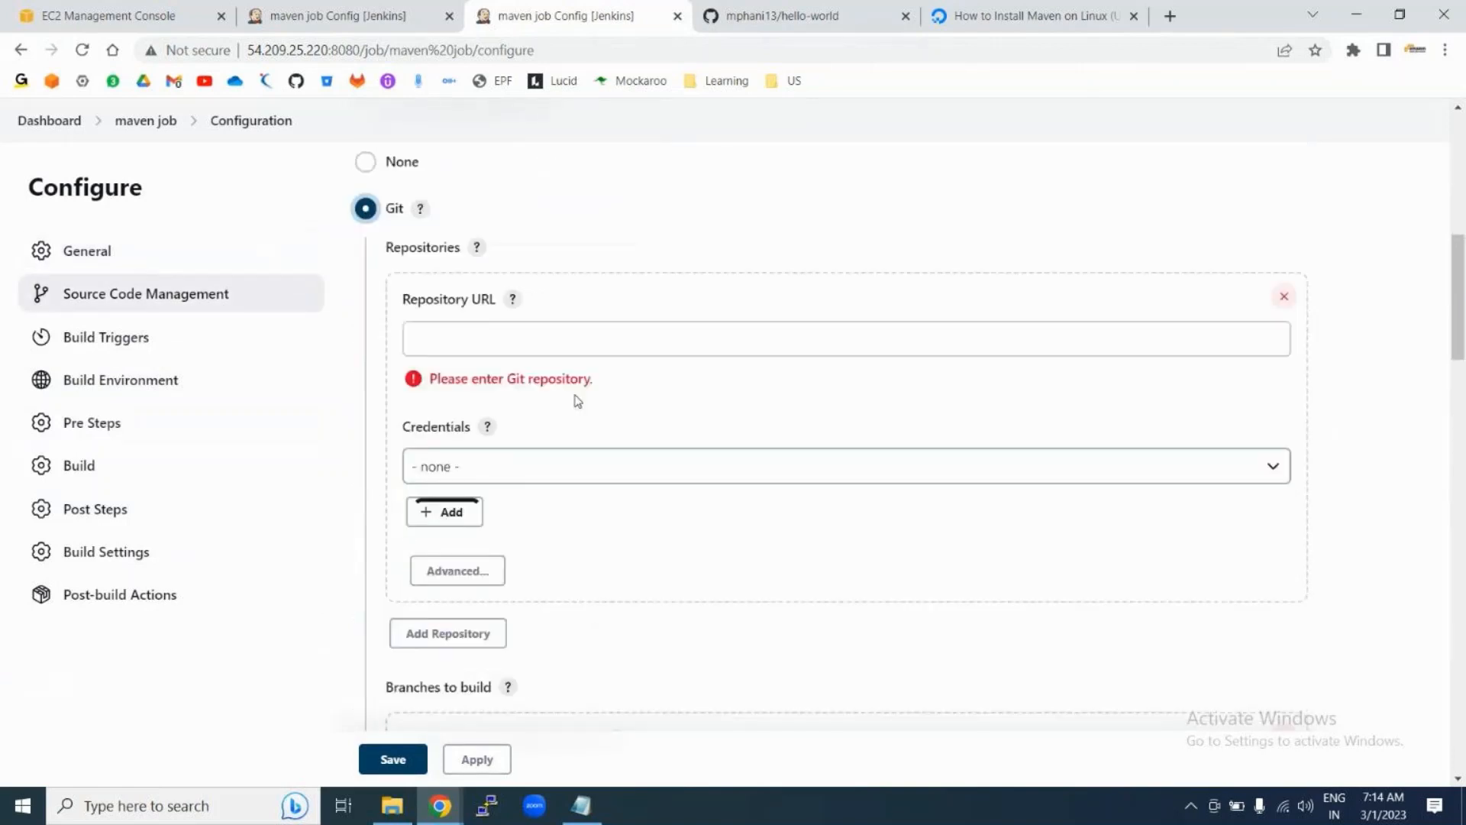
click(507, 343)
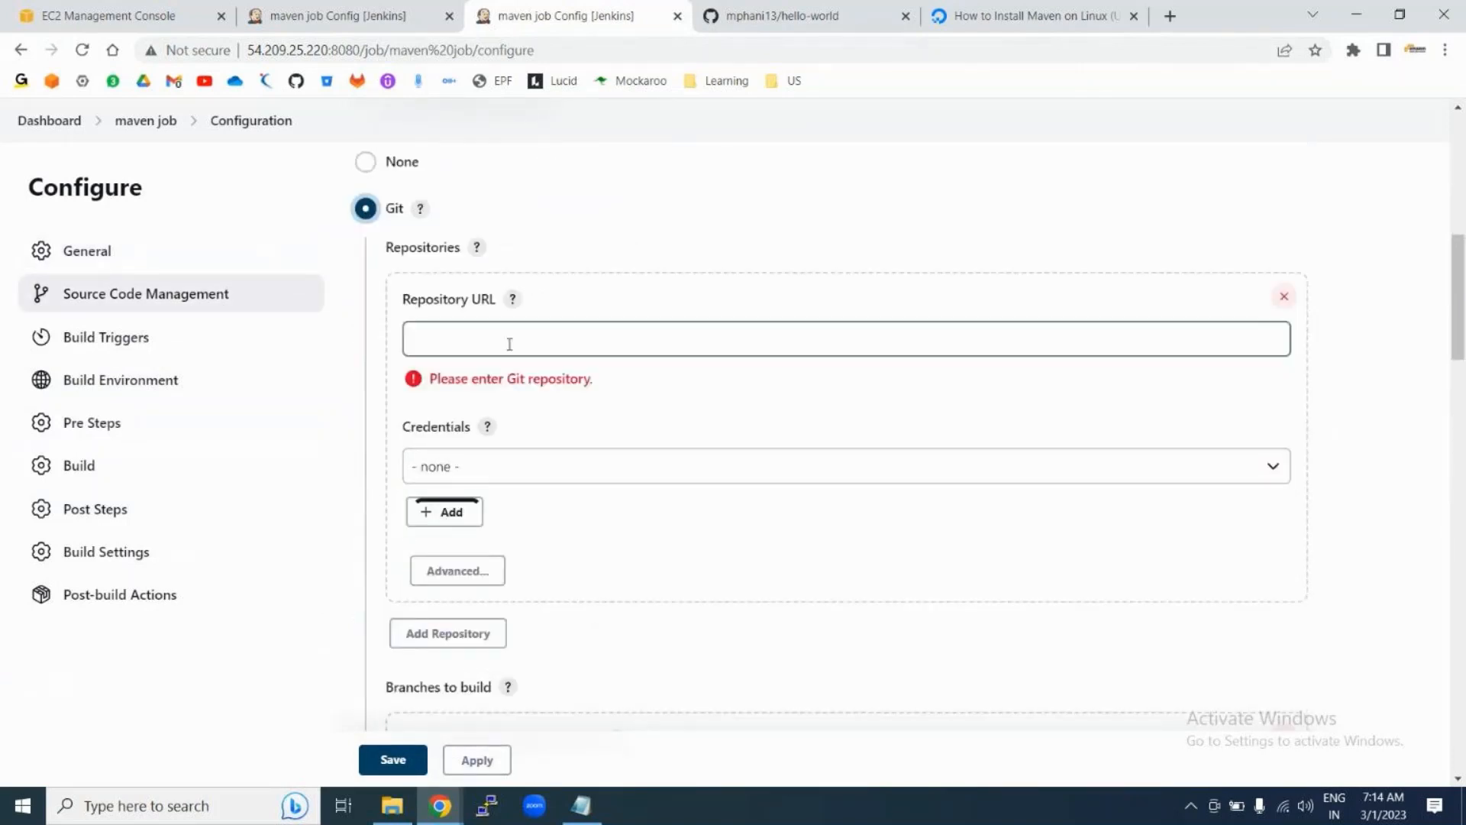
text(https://github.com/mphani13/hello-world.git)
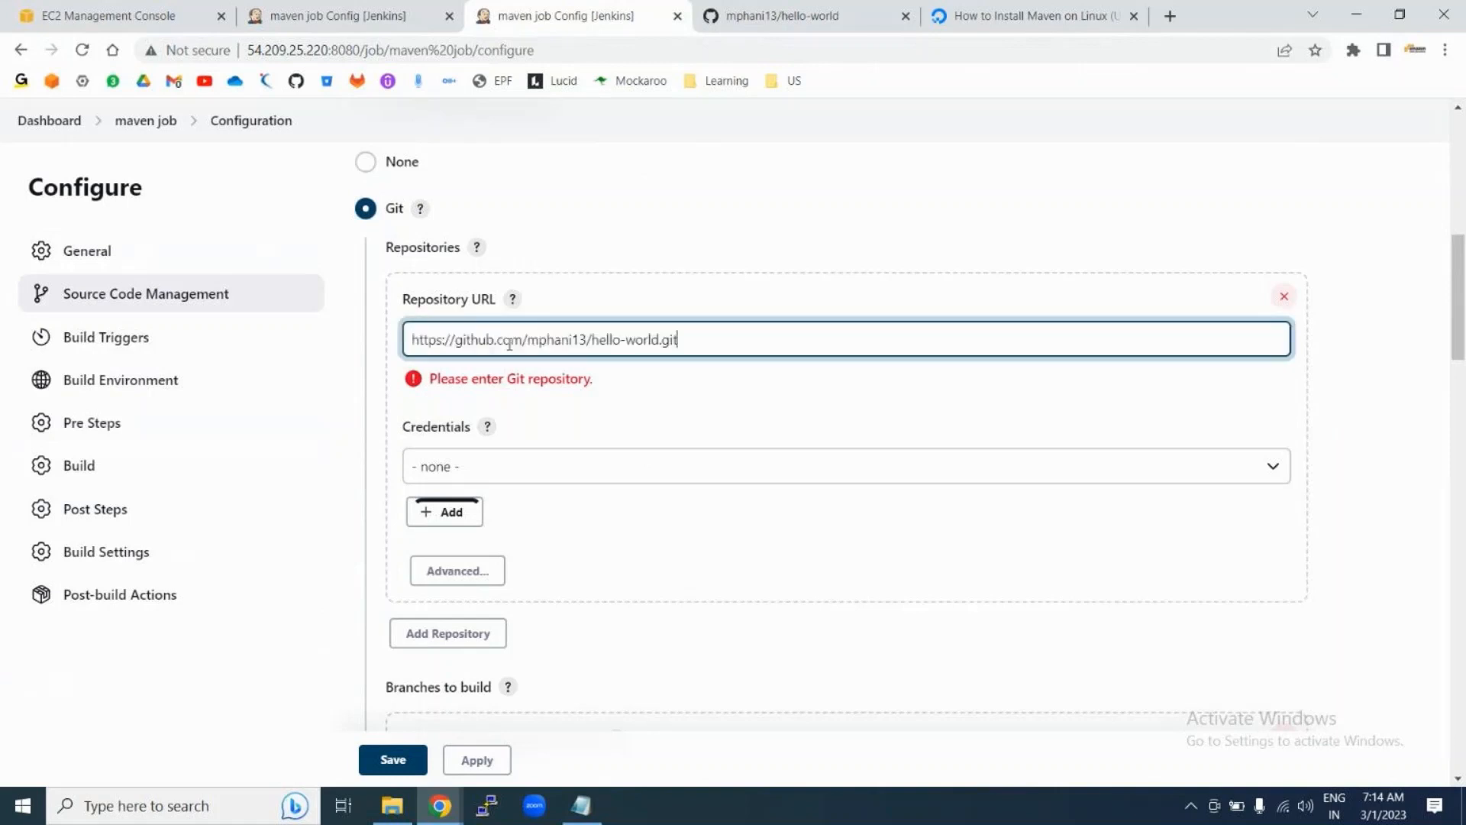
click(622, 419)
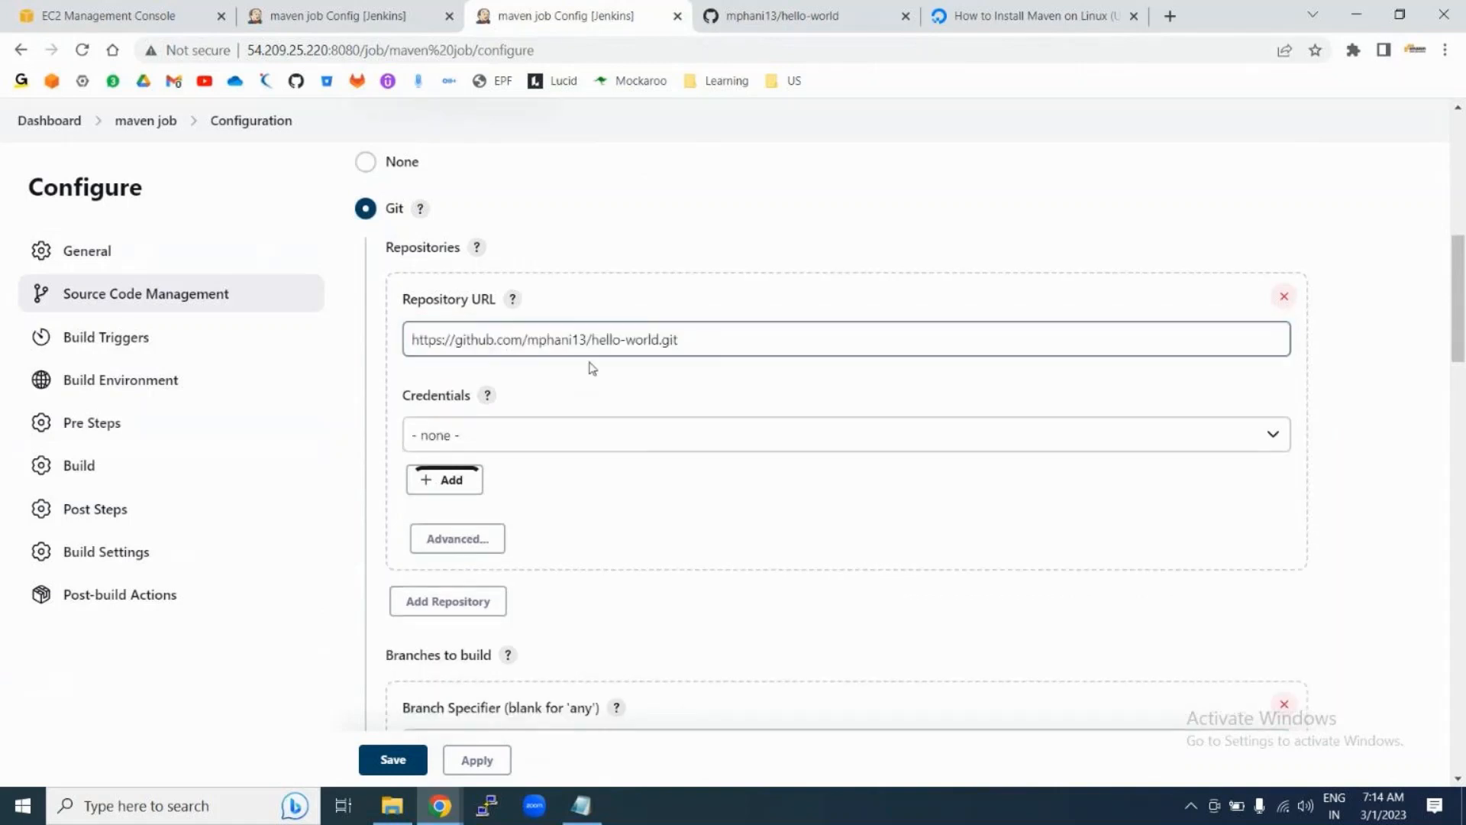
click(681, 349)
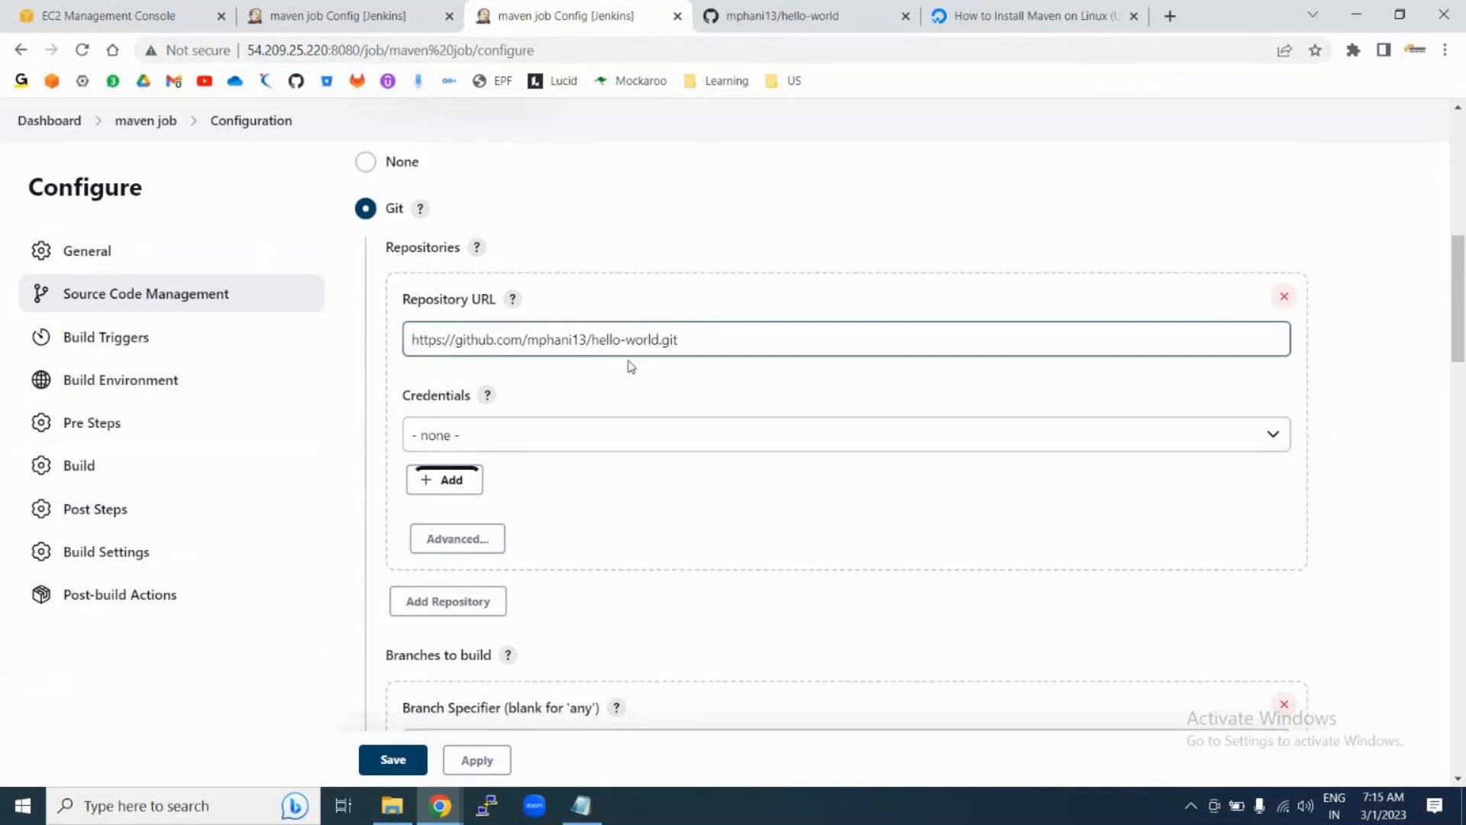
drag(593, 339, 658, 340)
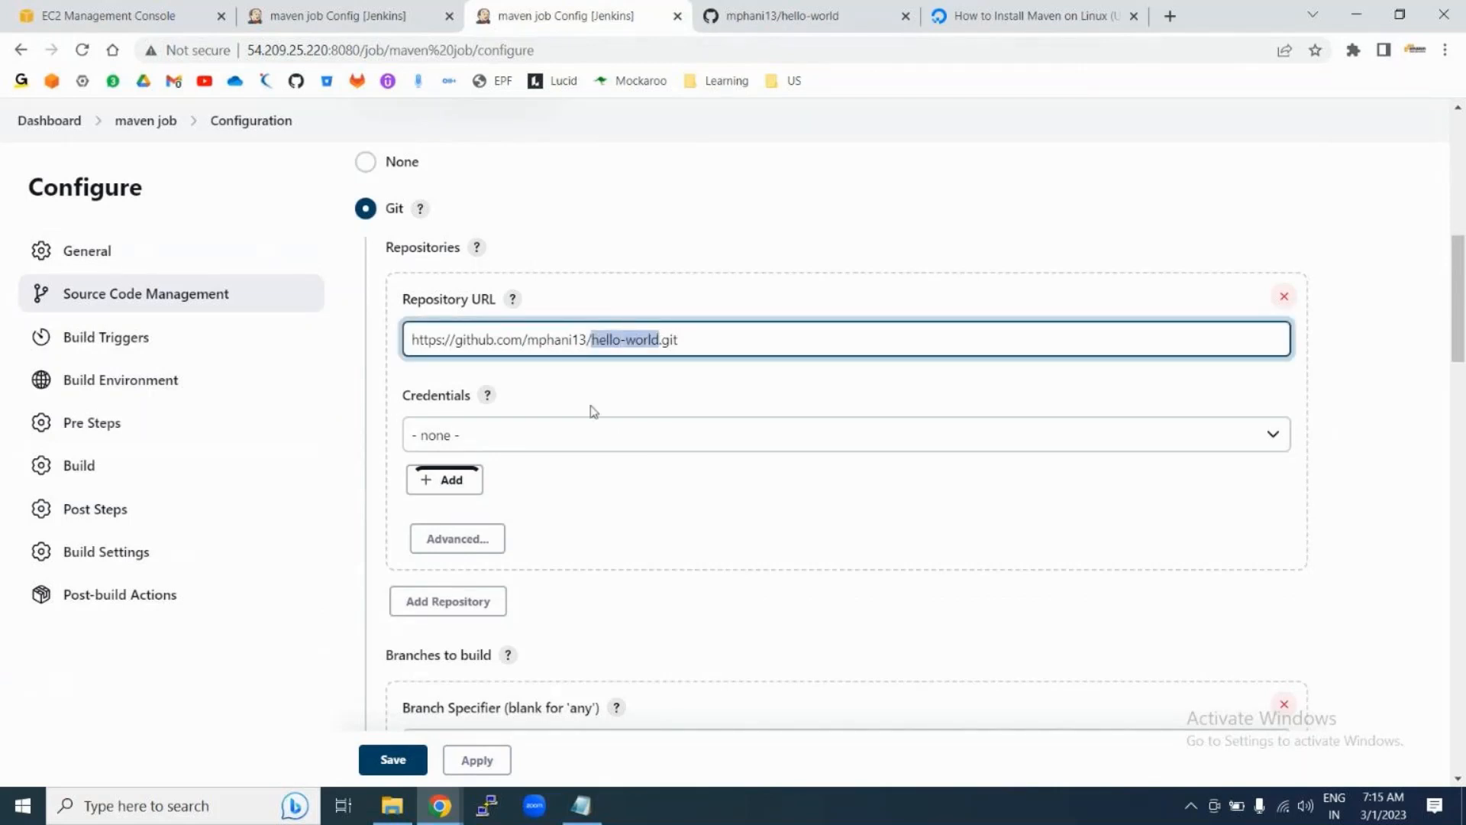
click(611, 510)
scroll(613, 512, down, 5)
scroll(615, 513, down, 20)
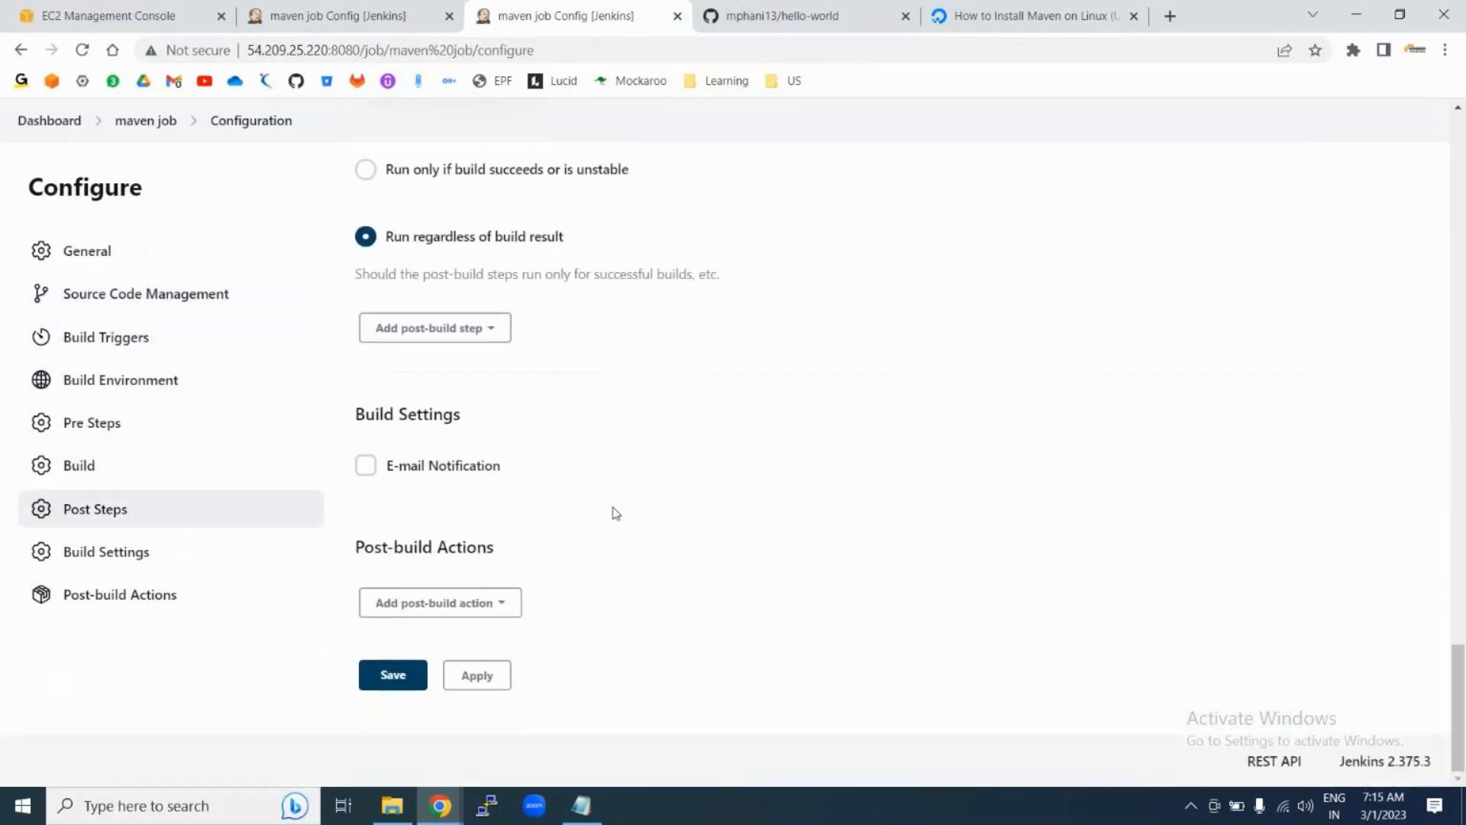
Step: Check that the Root POM field holds pom.xml
scroll(589, 356, up, 5)
scroll(589, 357, up, 5)
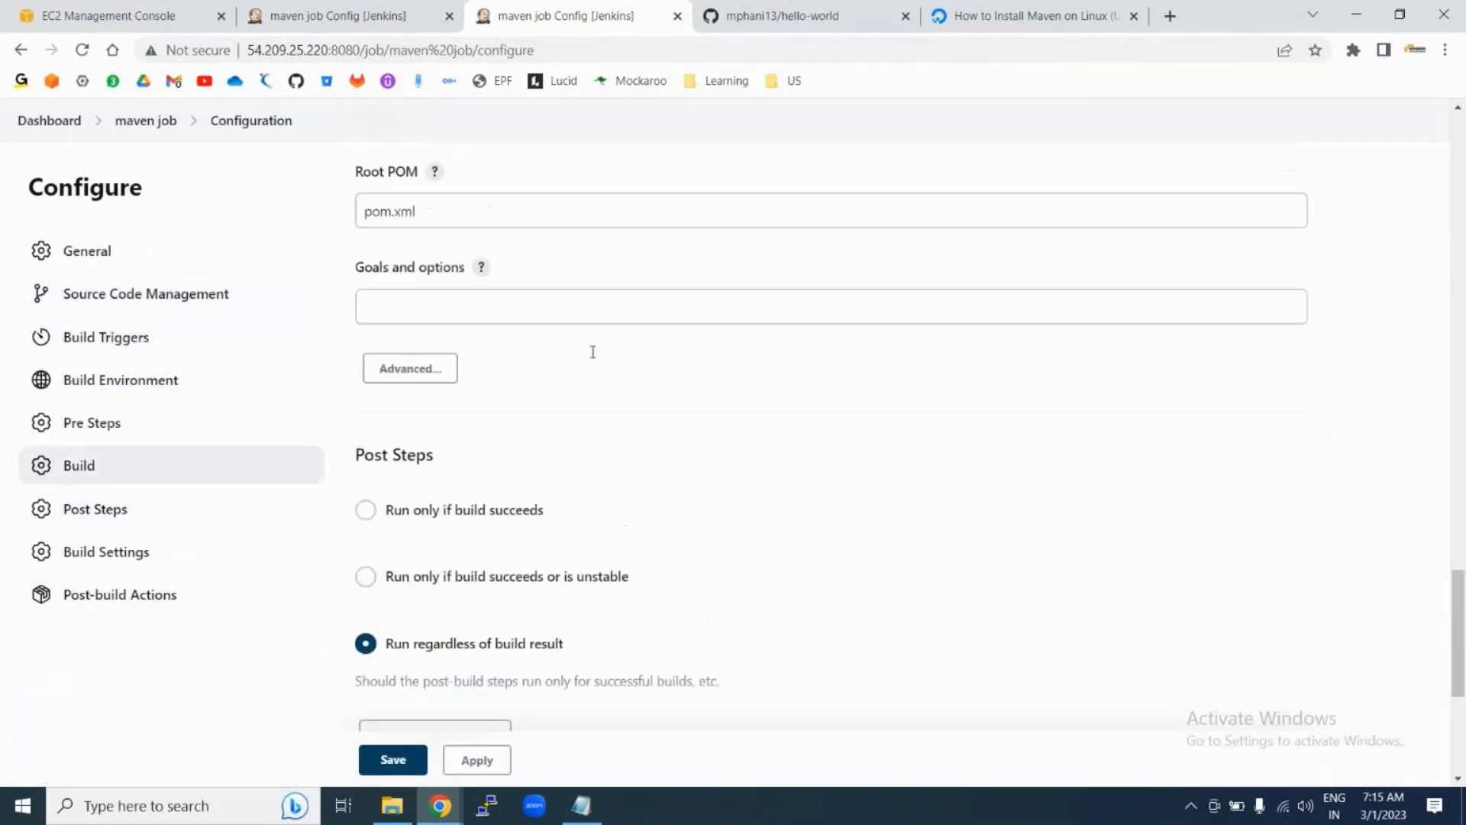
click(389, 517)
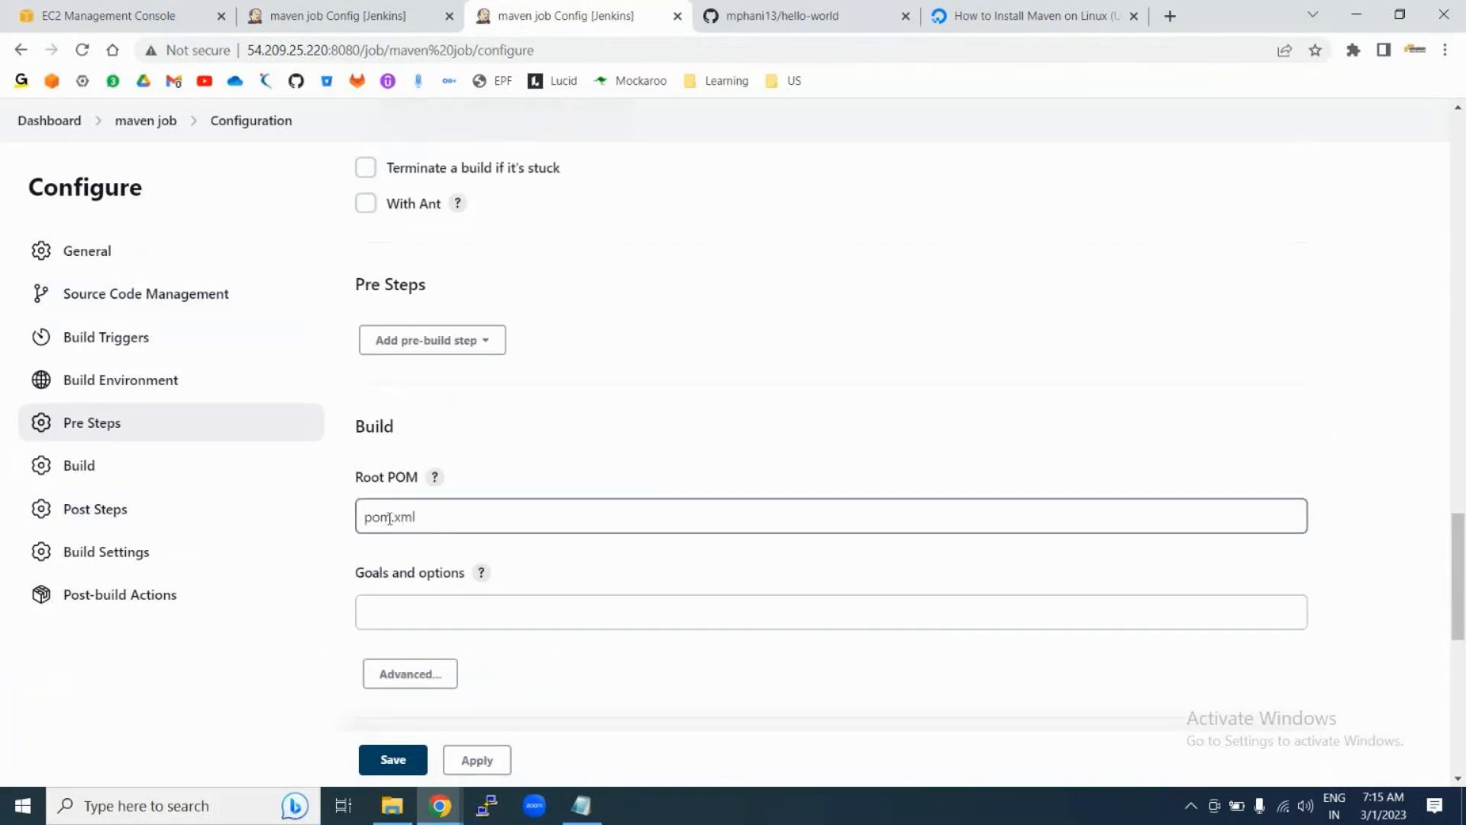
double_click(390, 517)
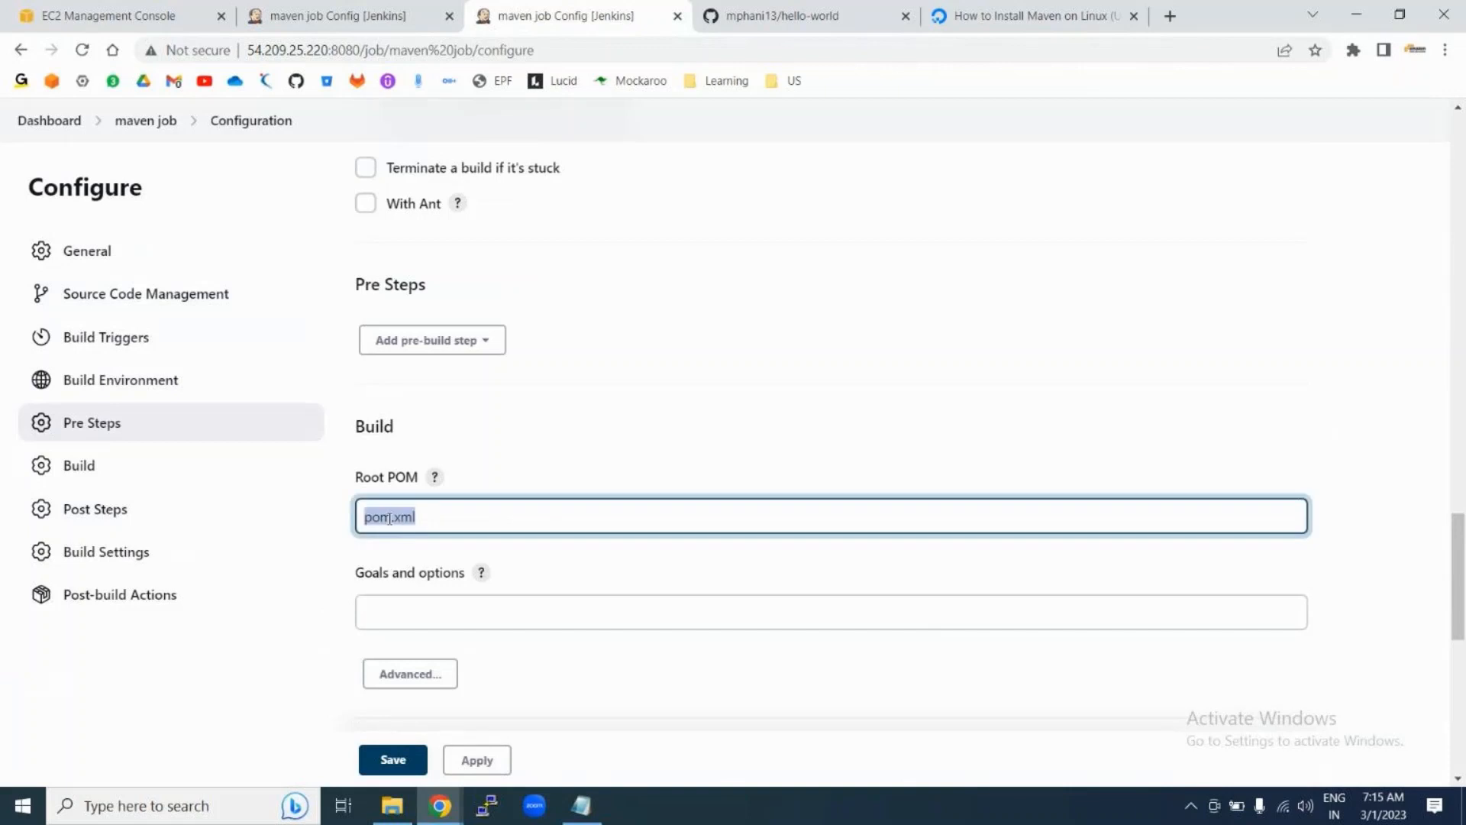
click(390, 517)
double_click(389, 517)
Step: Start a 'cle' goal in Goals and options, erase it, and bring up the Notepad notes
click(387, 617)
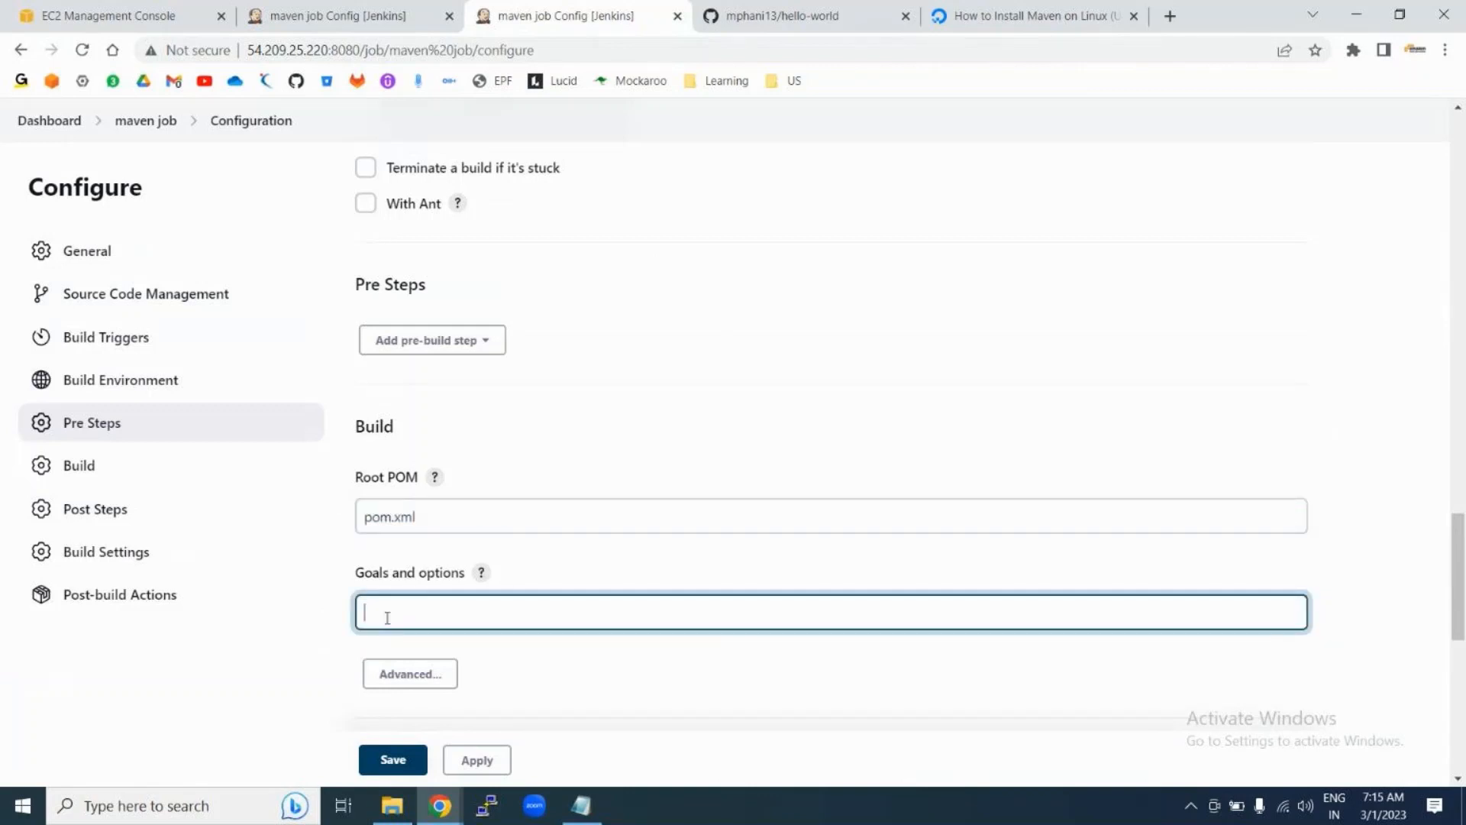
text(cle)
key(BackSpace)
key(BackSpace)
key(BackSpace)
click(581, 805)
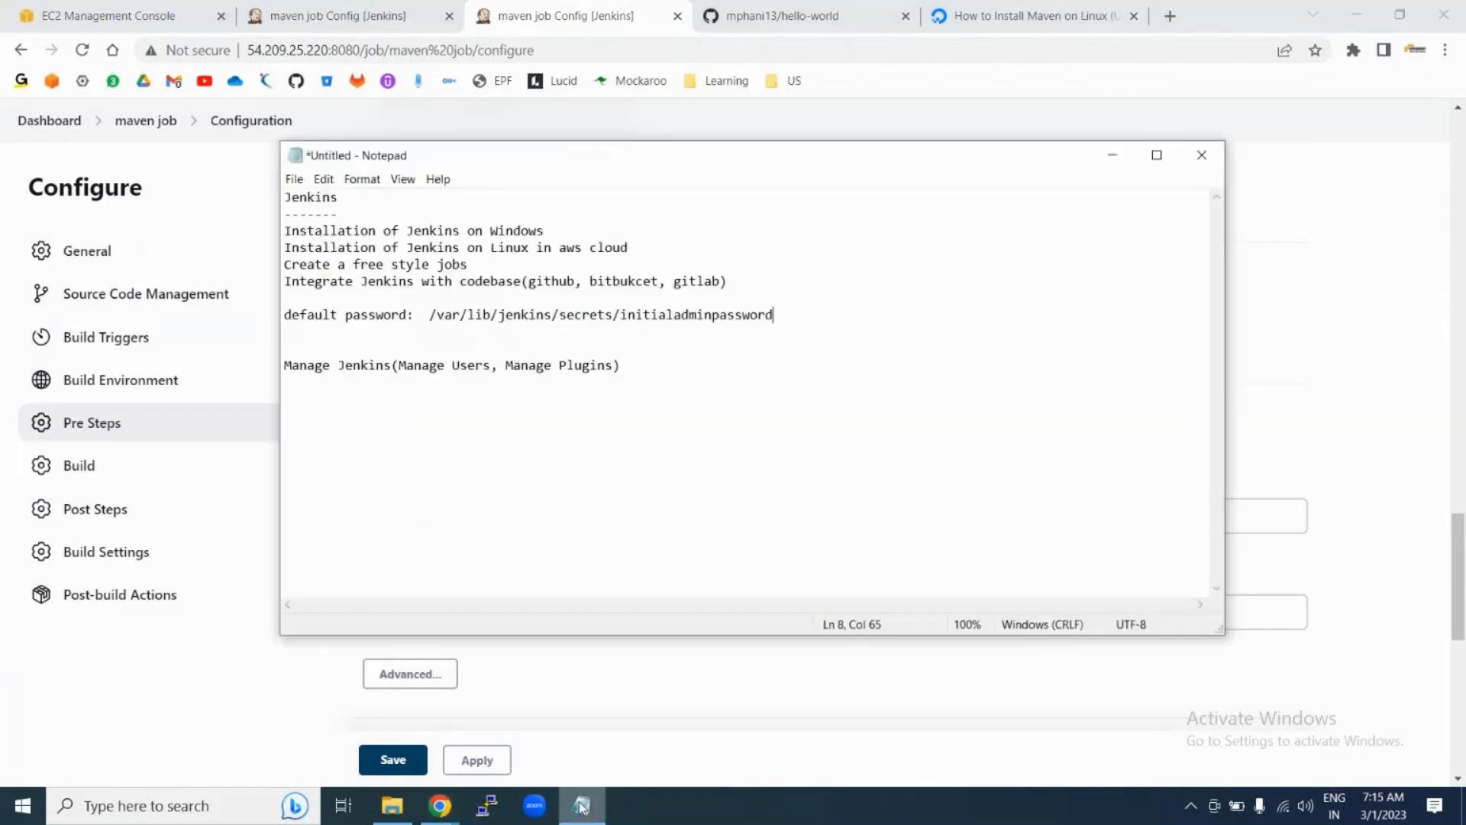
Step: Add a 'Maven: Build Tool' line below the Jenkins notes
click(422, 439)
key(End)
key(Return)
key(Return)
text(Maav)
key(BackSpace)
key(BackSpace)
text(venn)
key(BackSpace)
key(BackSpace)
key(BackSpace)
text(n: Build Tool)
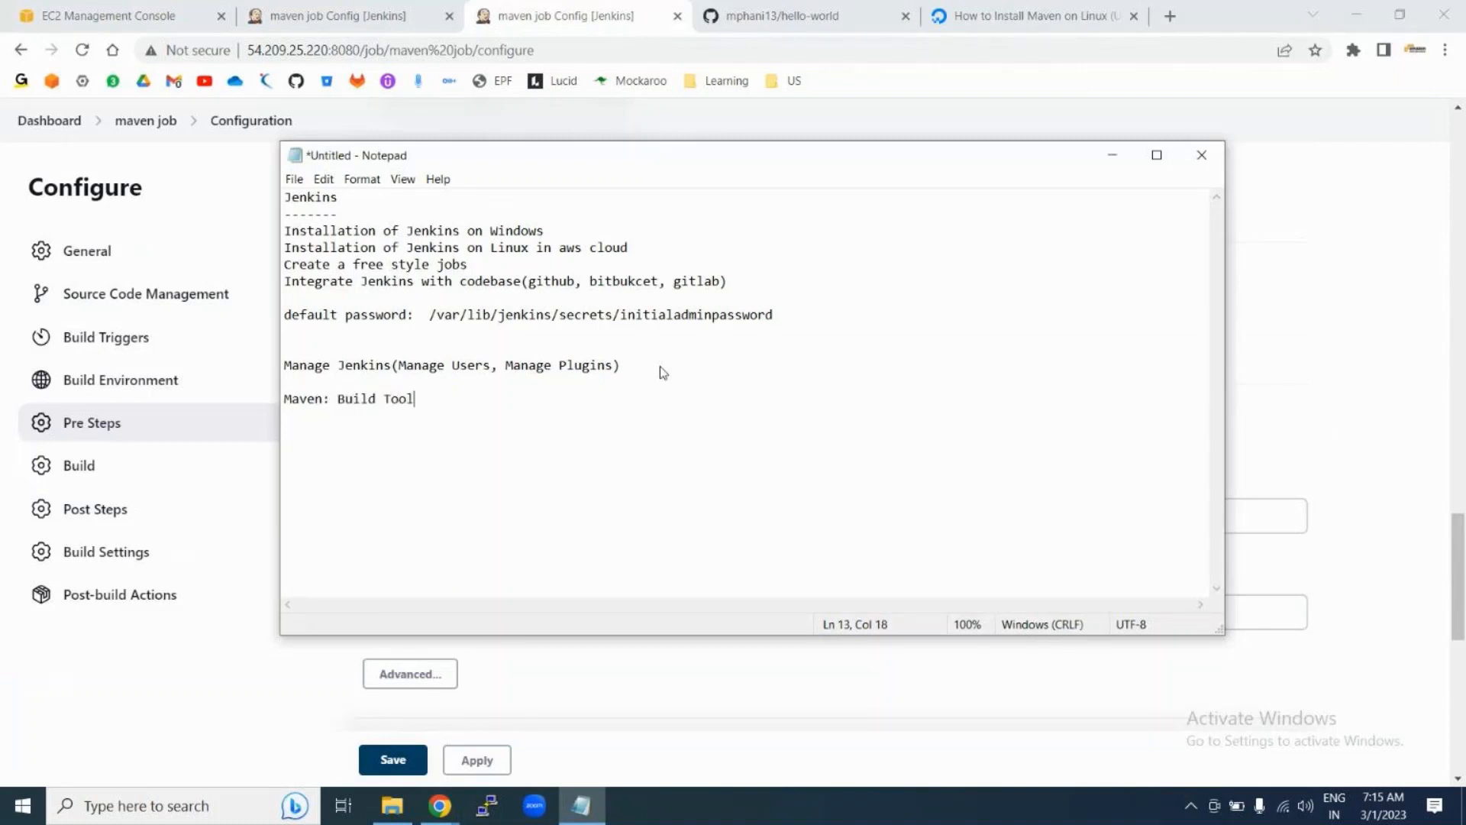
key(Return)
Step: Add a 'Pom.xml' line beneath it and highlight it
double_click(302, 403)
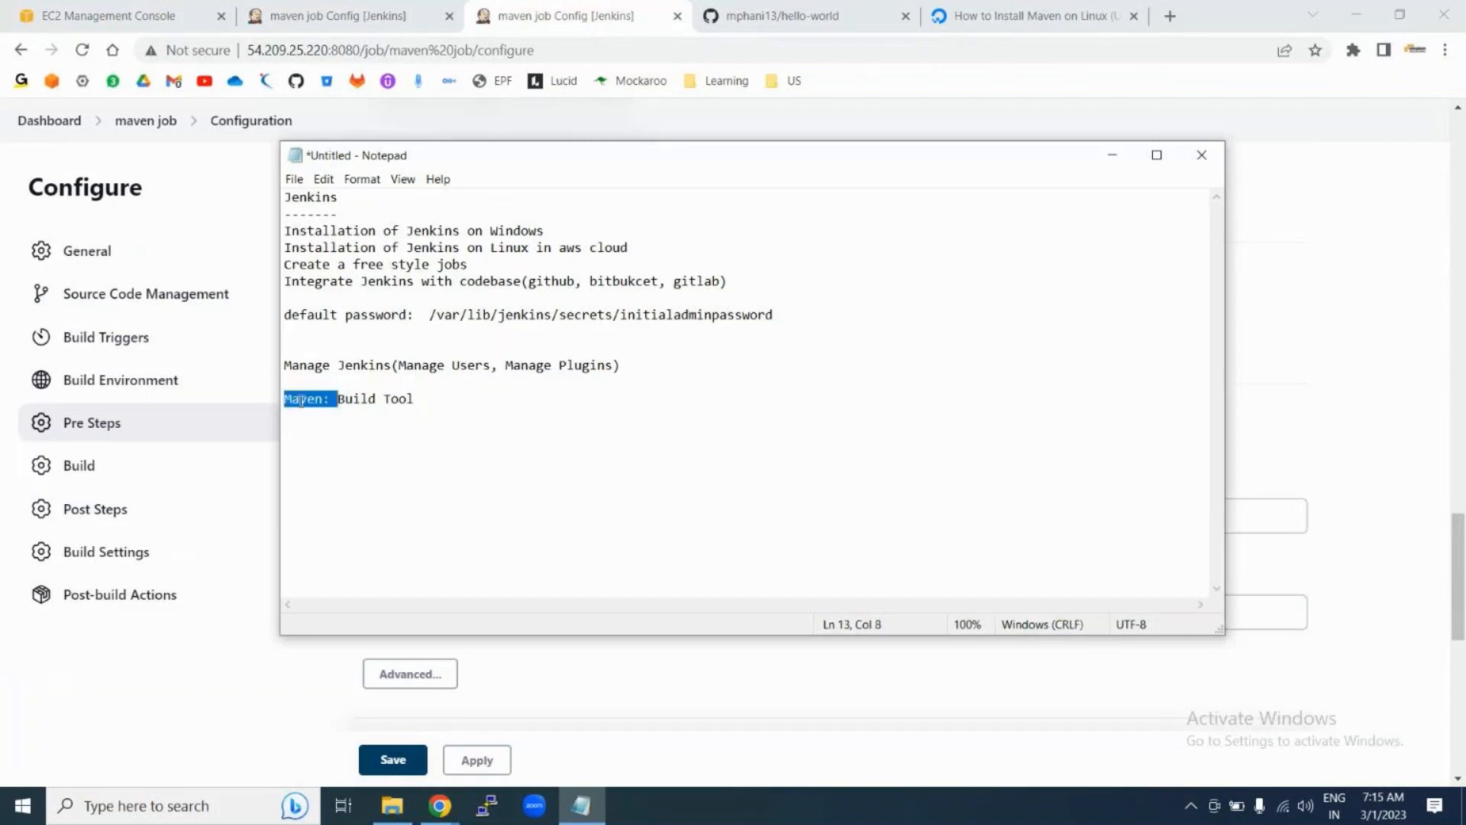
click(303, 419)
text(Pom)
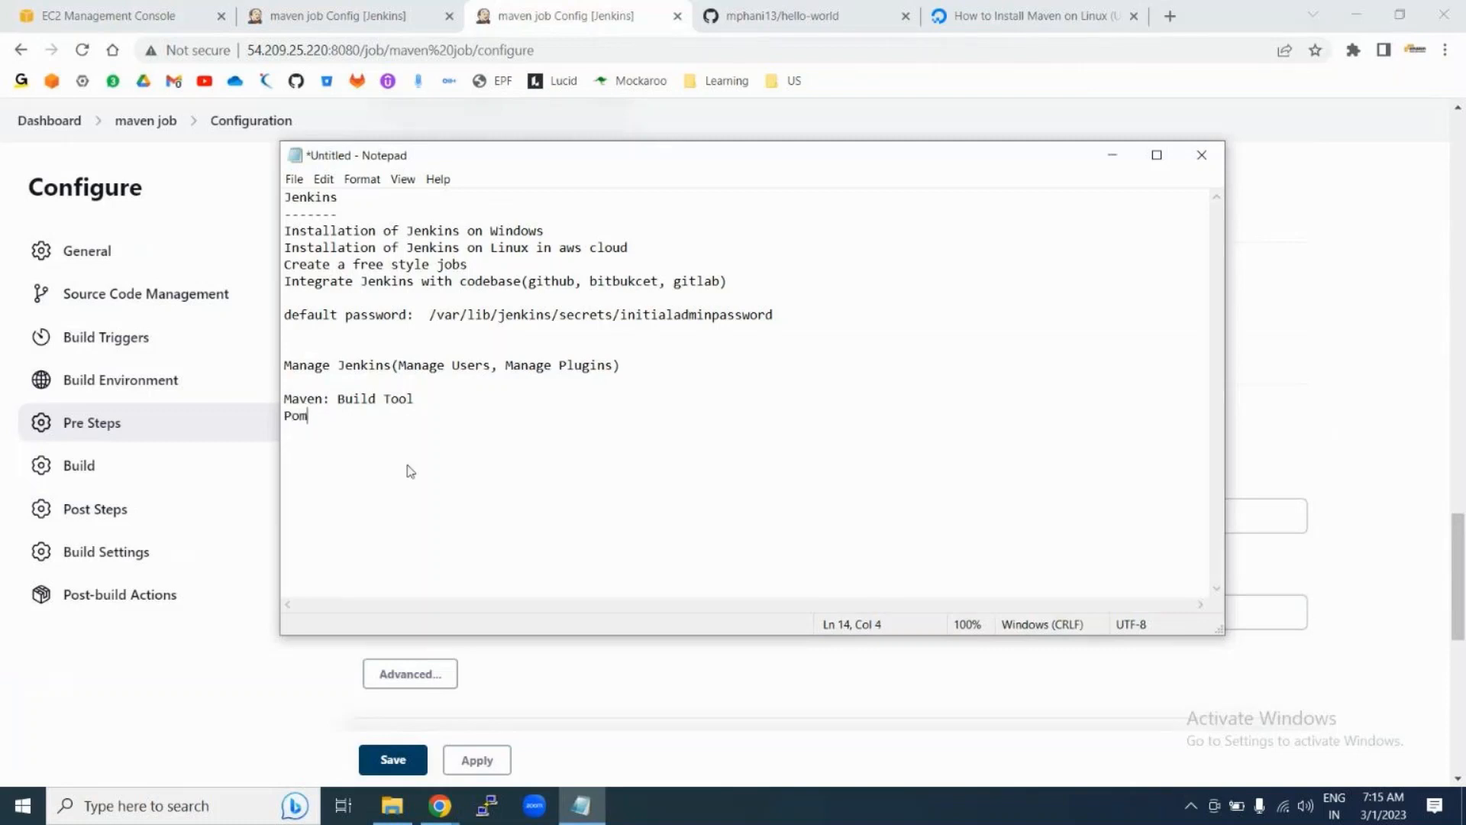
text(.xml)
key(Return)
drag(284, 415, 339, 417)
click(314, 439)
drag(284, 415, 338, 415)
Step: In hello-world's pom.xml, highlight the groupId, 1.0-SNAPSHOT version, project name and server/webapp modules
click(303, 416)
click(790, 21)
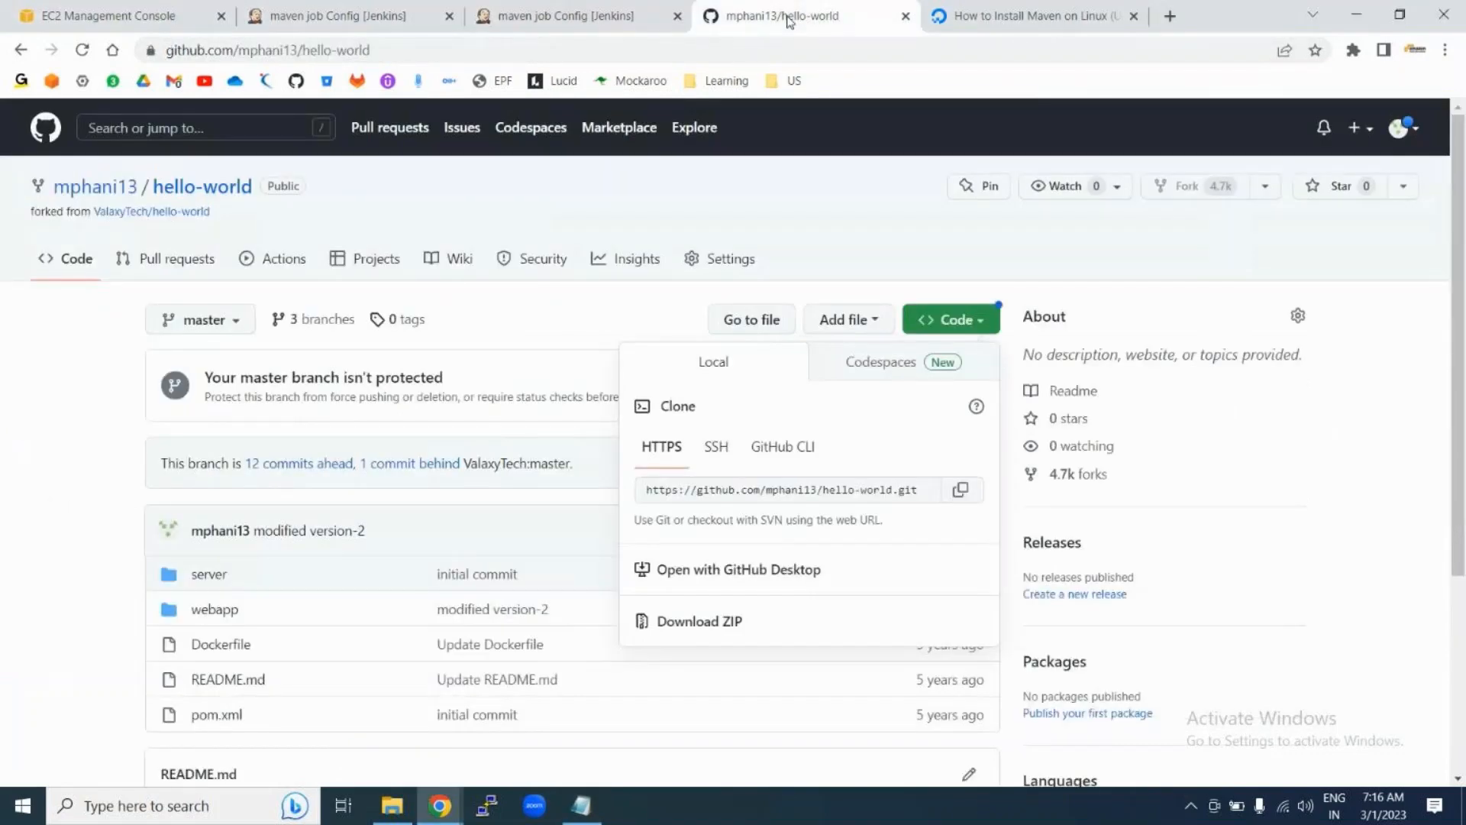
click(211, 715)
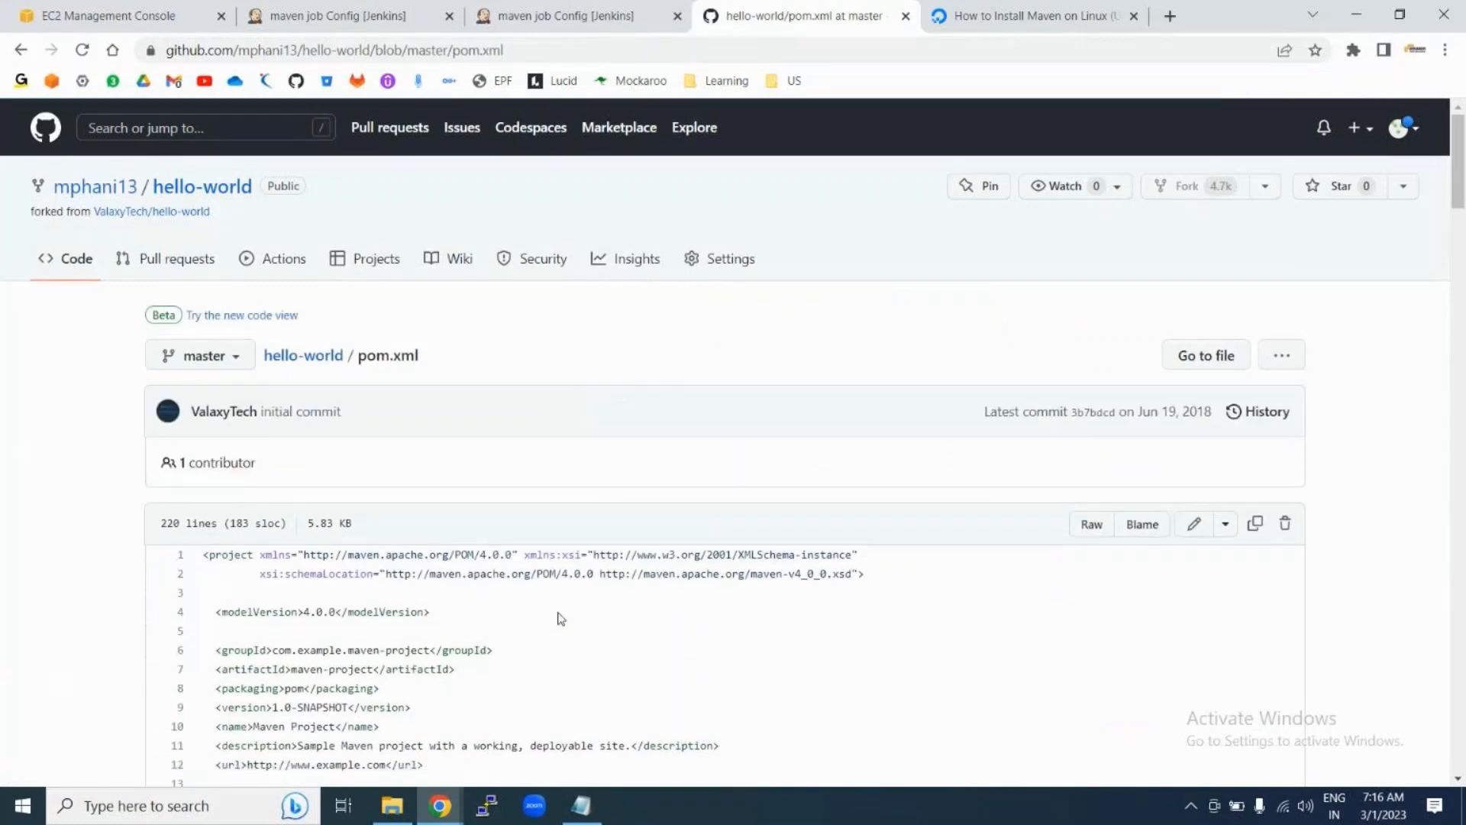
scroll(557, 336, down, 6)
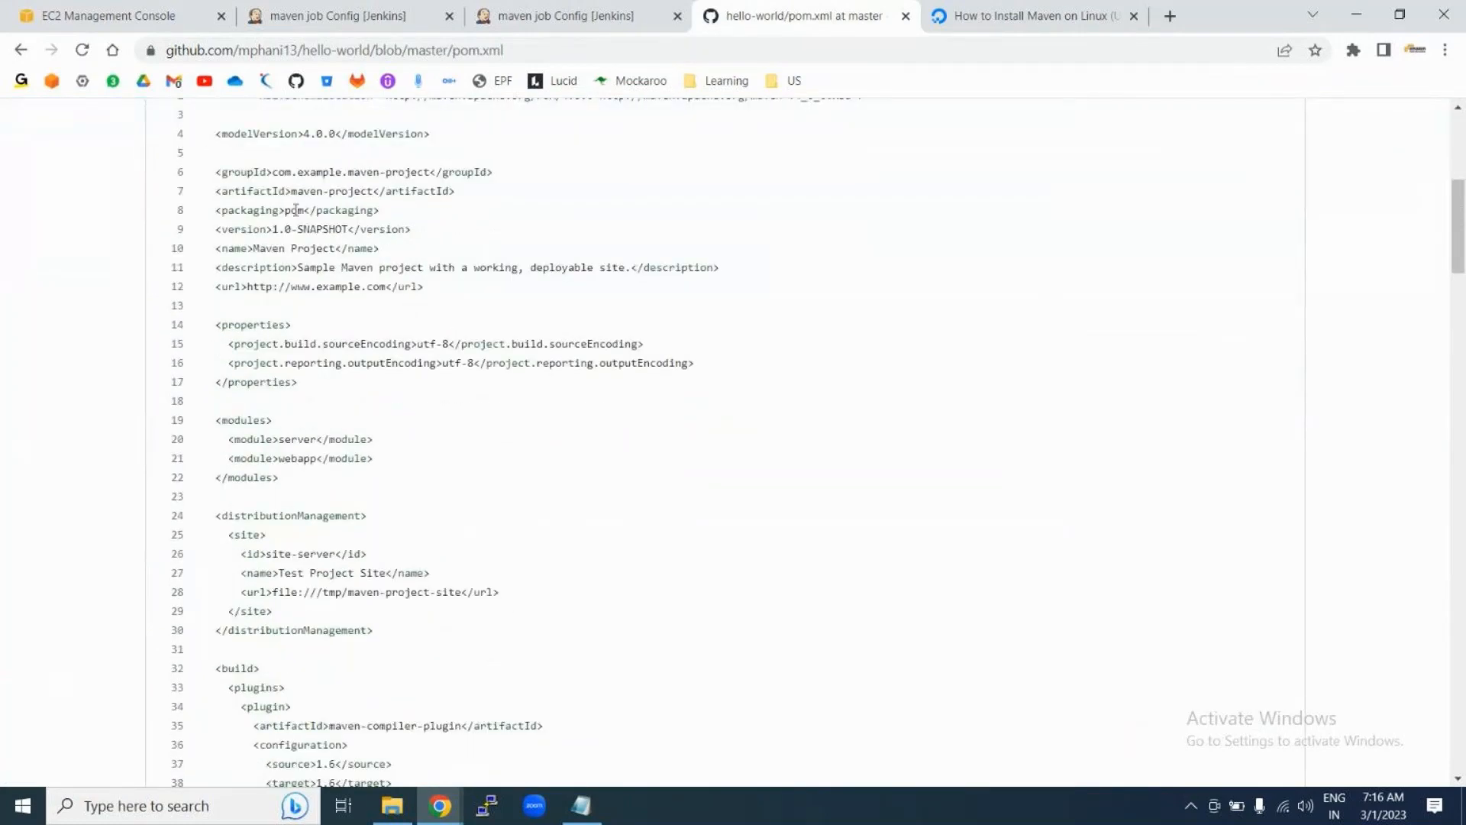
drag(216, 173, 359, 214)
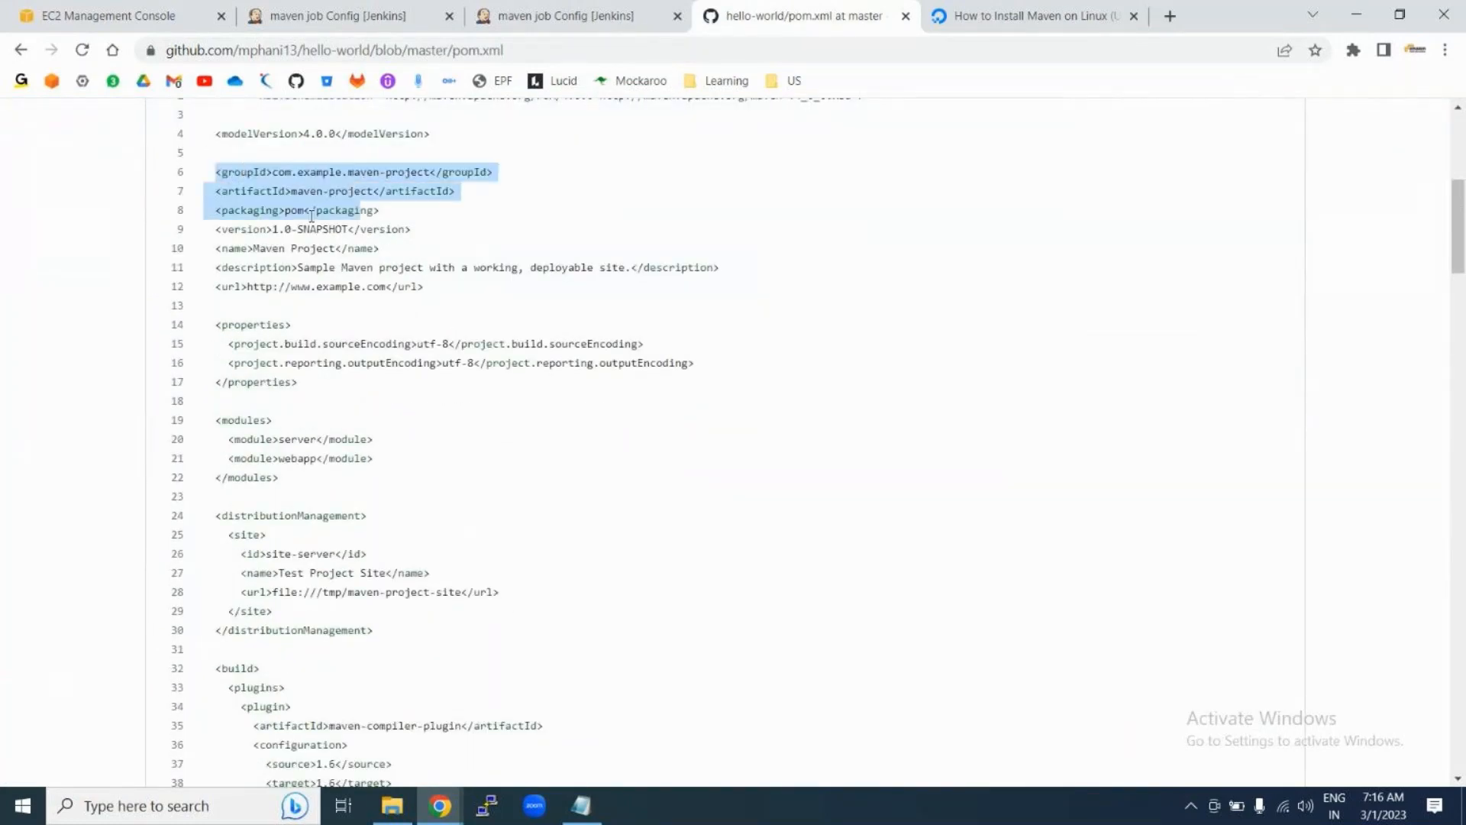
drag(273, 228, 358, 229)
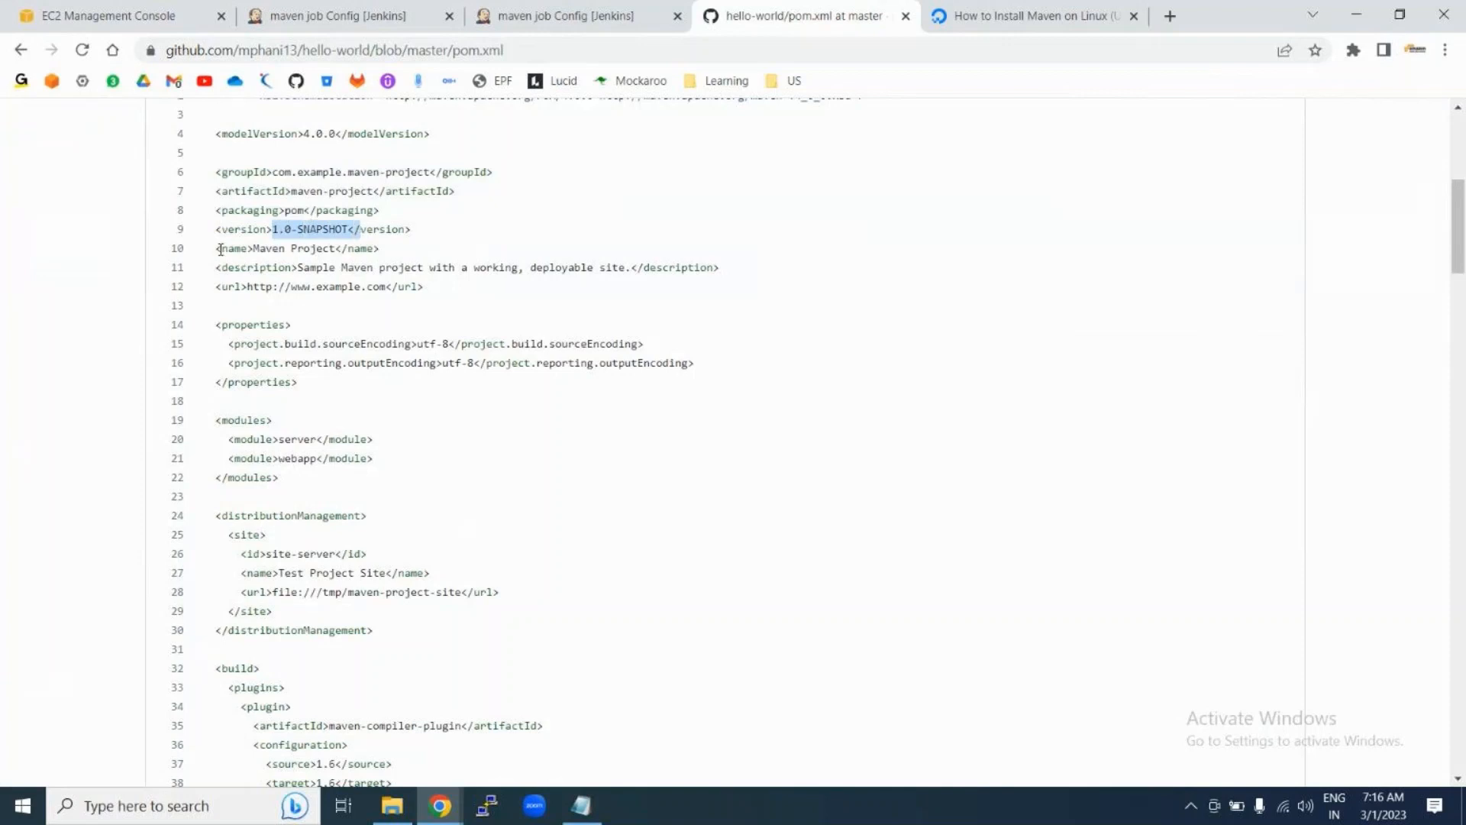
drag(217, 248, 415, 252)
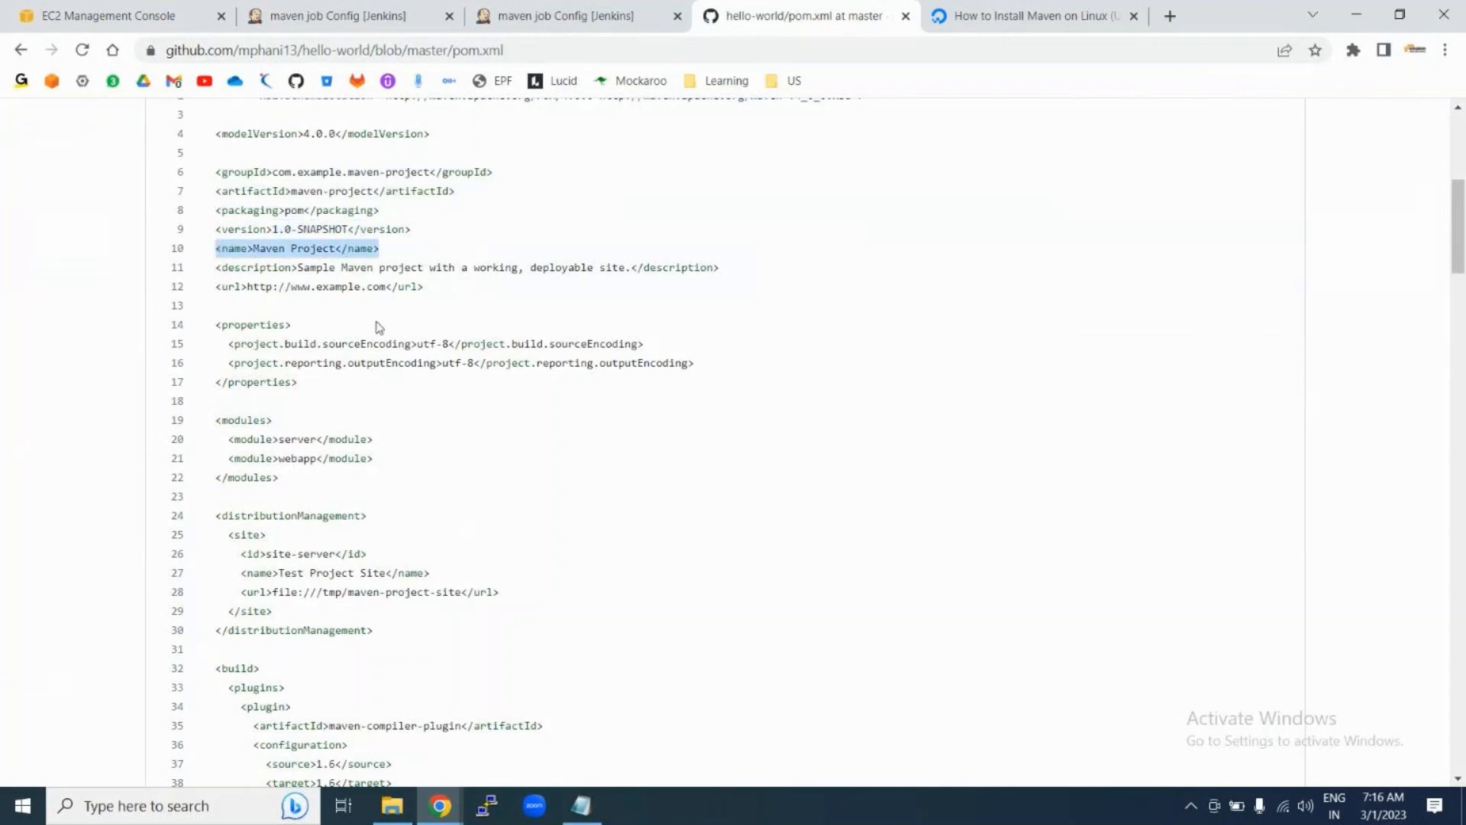
scroll(400, 419, down, 2)
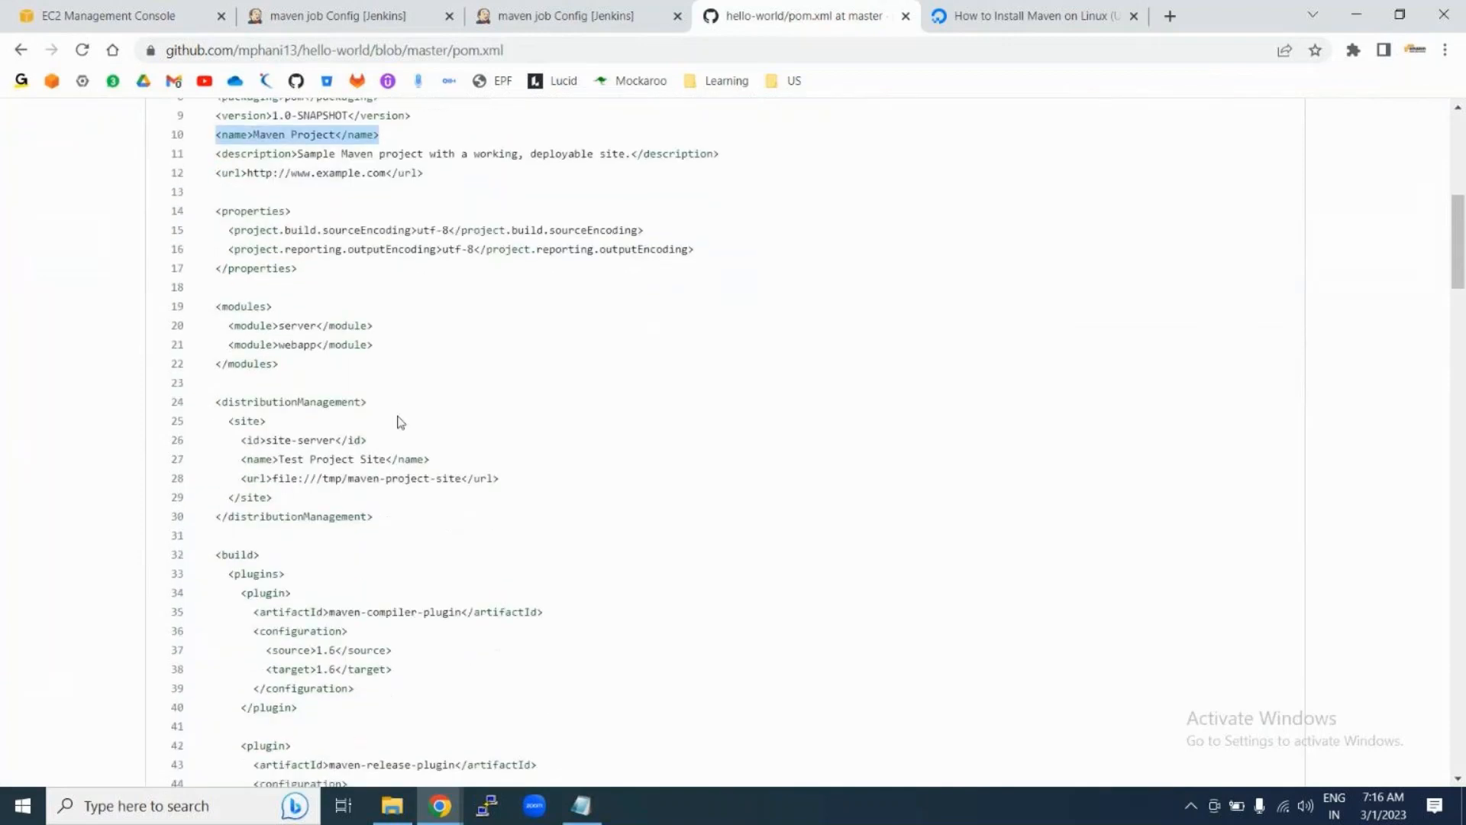
scroll(305, 359, down, 2)
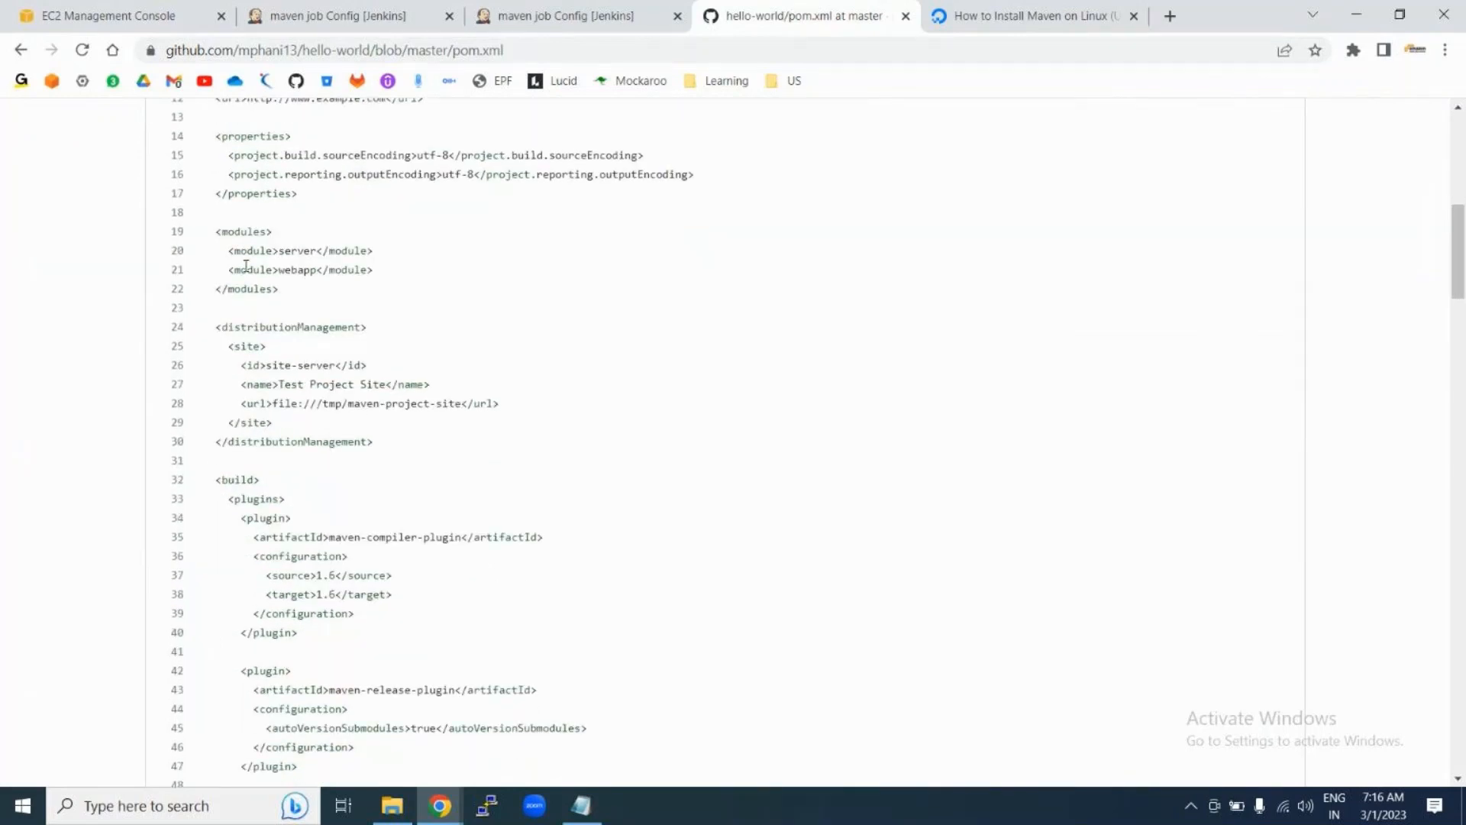
drag(216, 233, 314, 298)
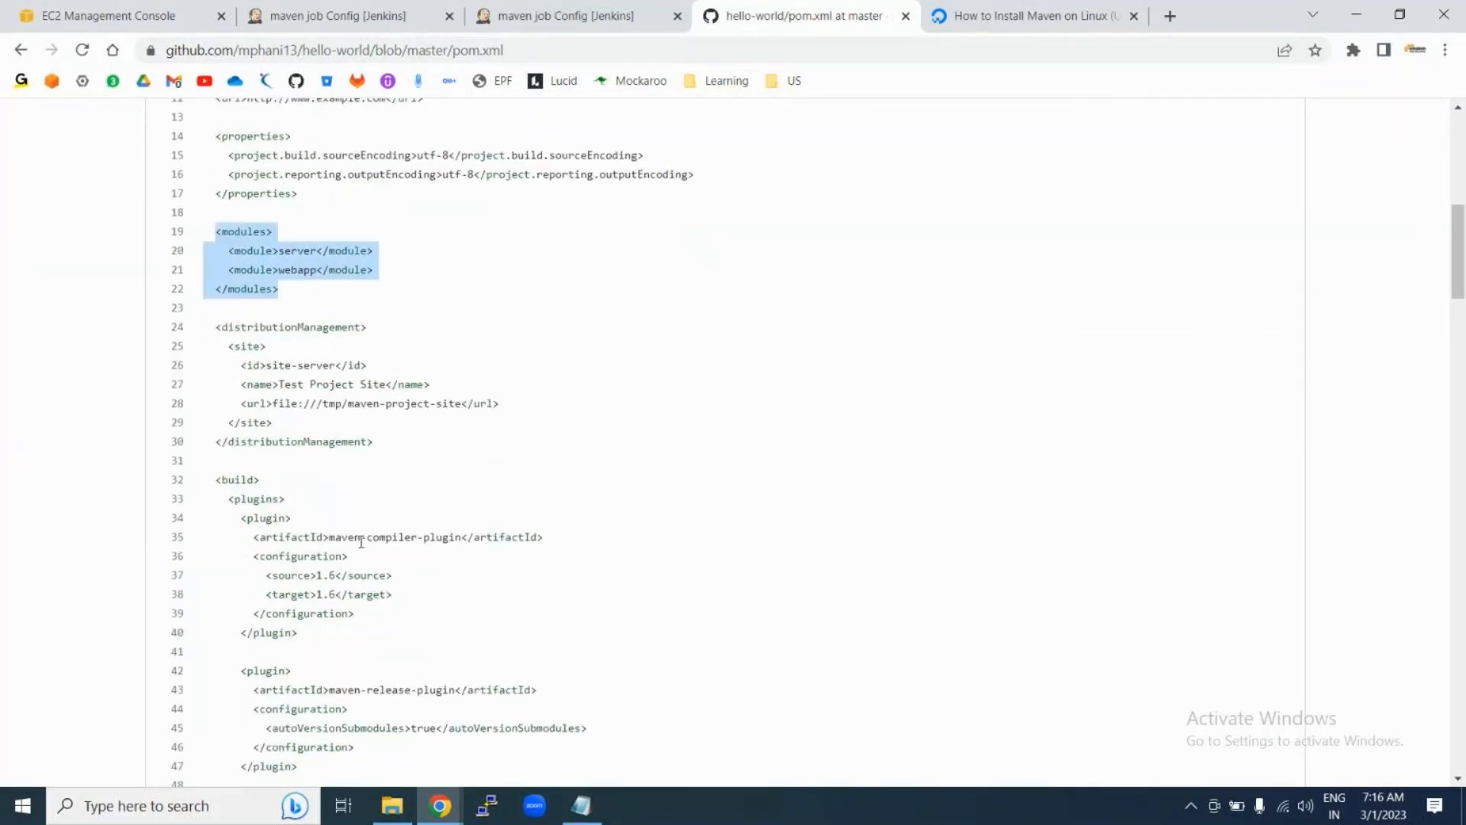
Step: Highlight the servlet-api, jsp-api and junit dependency blocks in pom.xml
scroll(361, 542, down, 5)
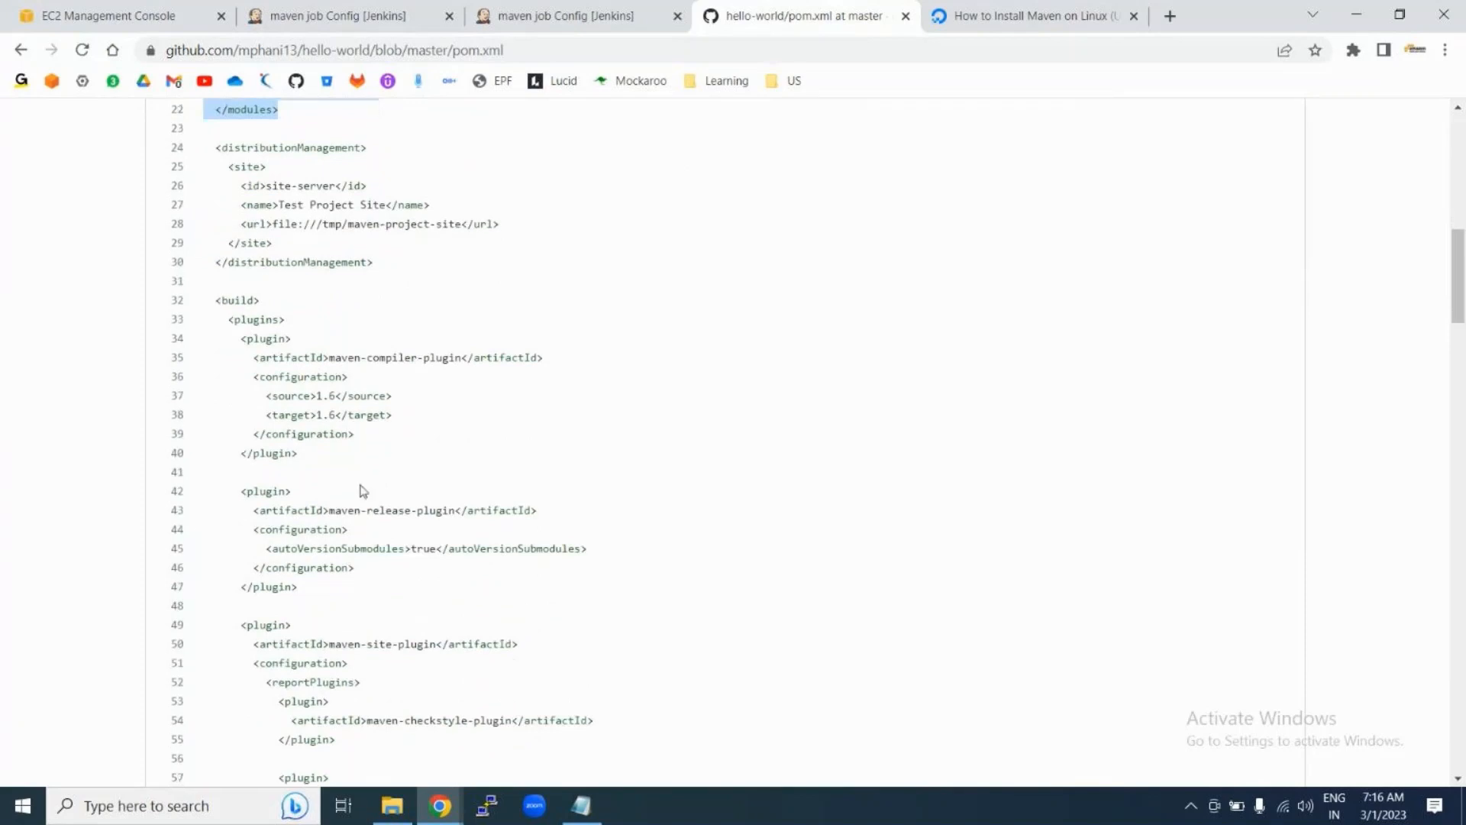
scroll(346, 558, down, 5)
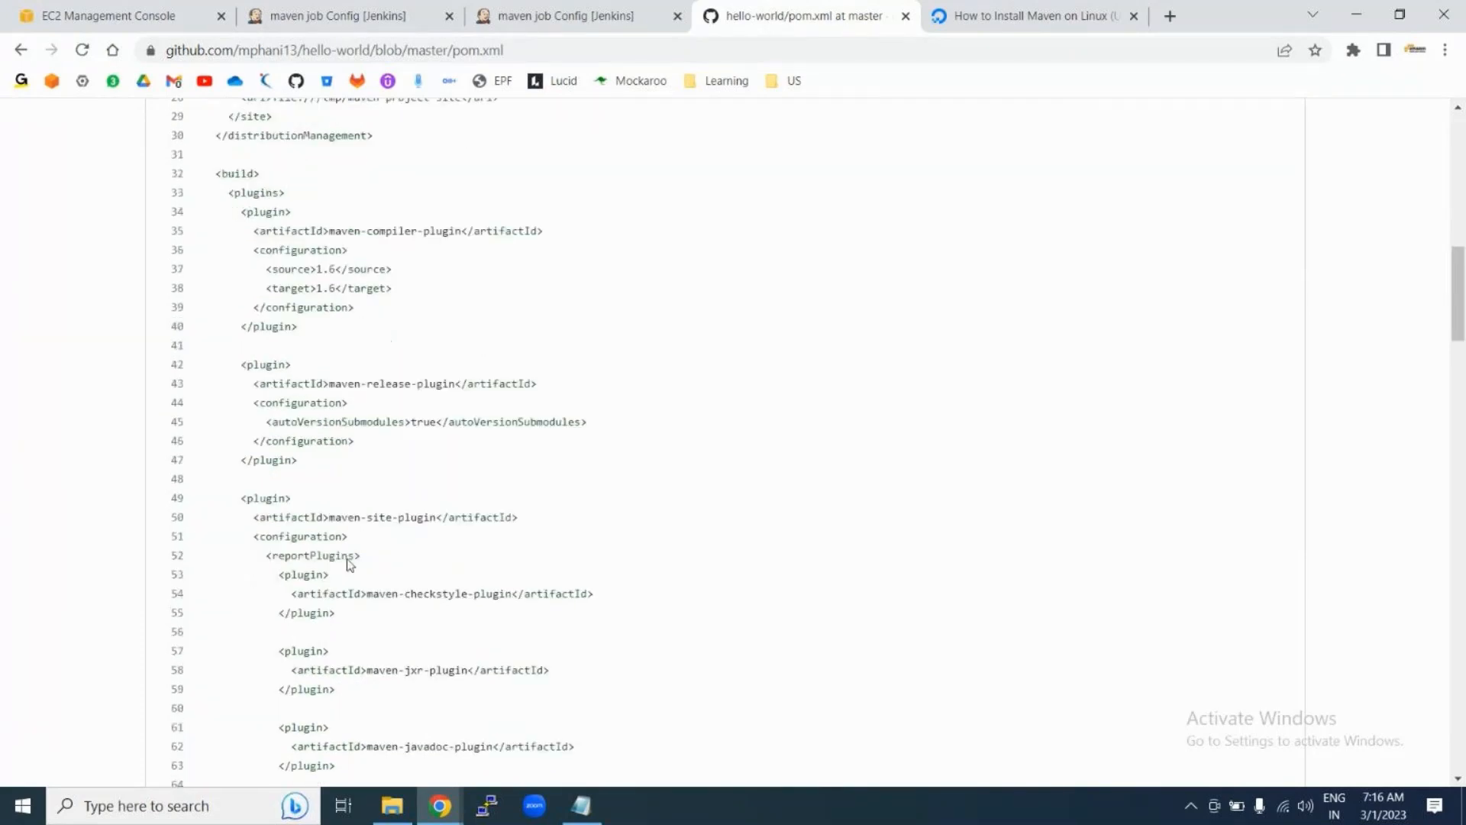
scroll(349, 564, down, 7)
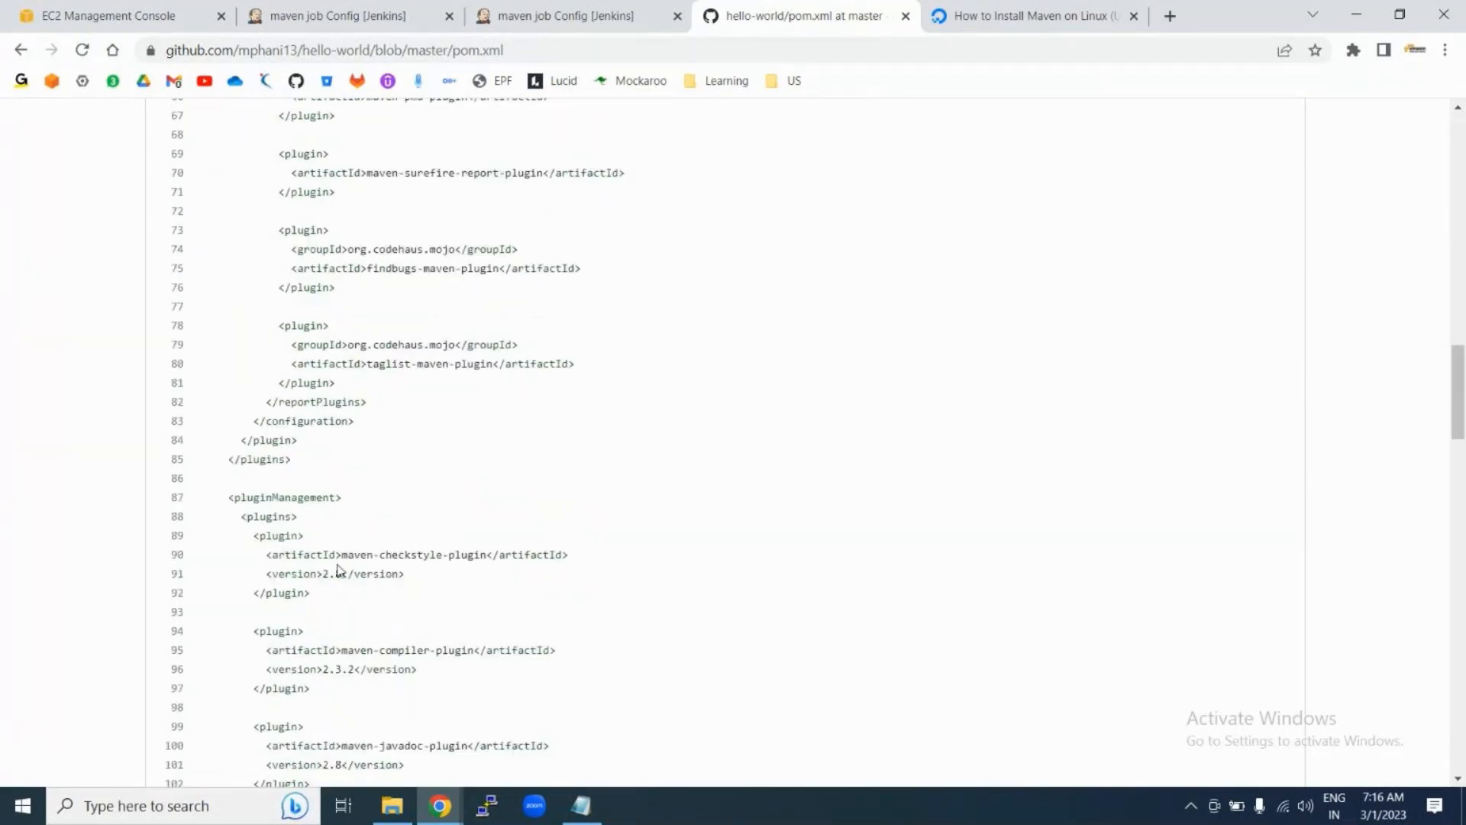
scroll(339, 569, down, 14)
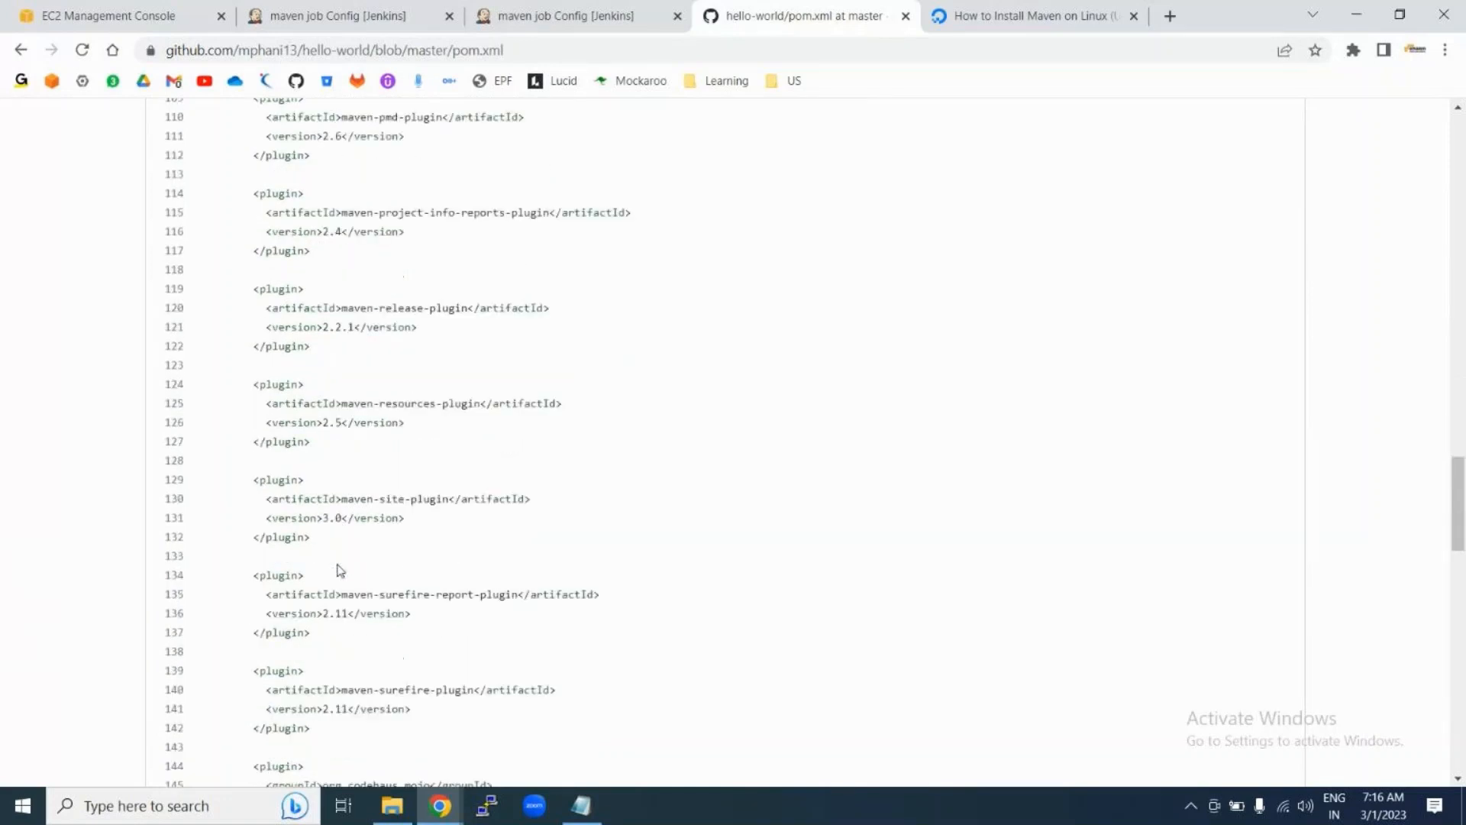
scroll(339, 569, down, 6)
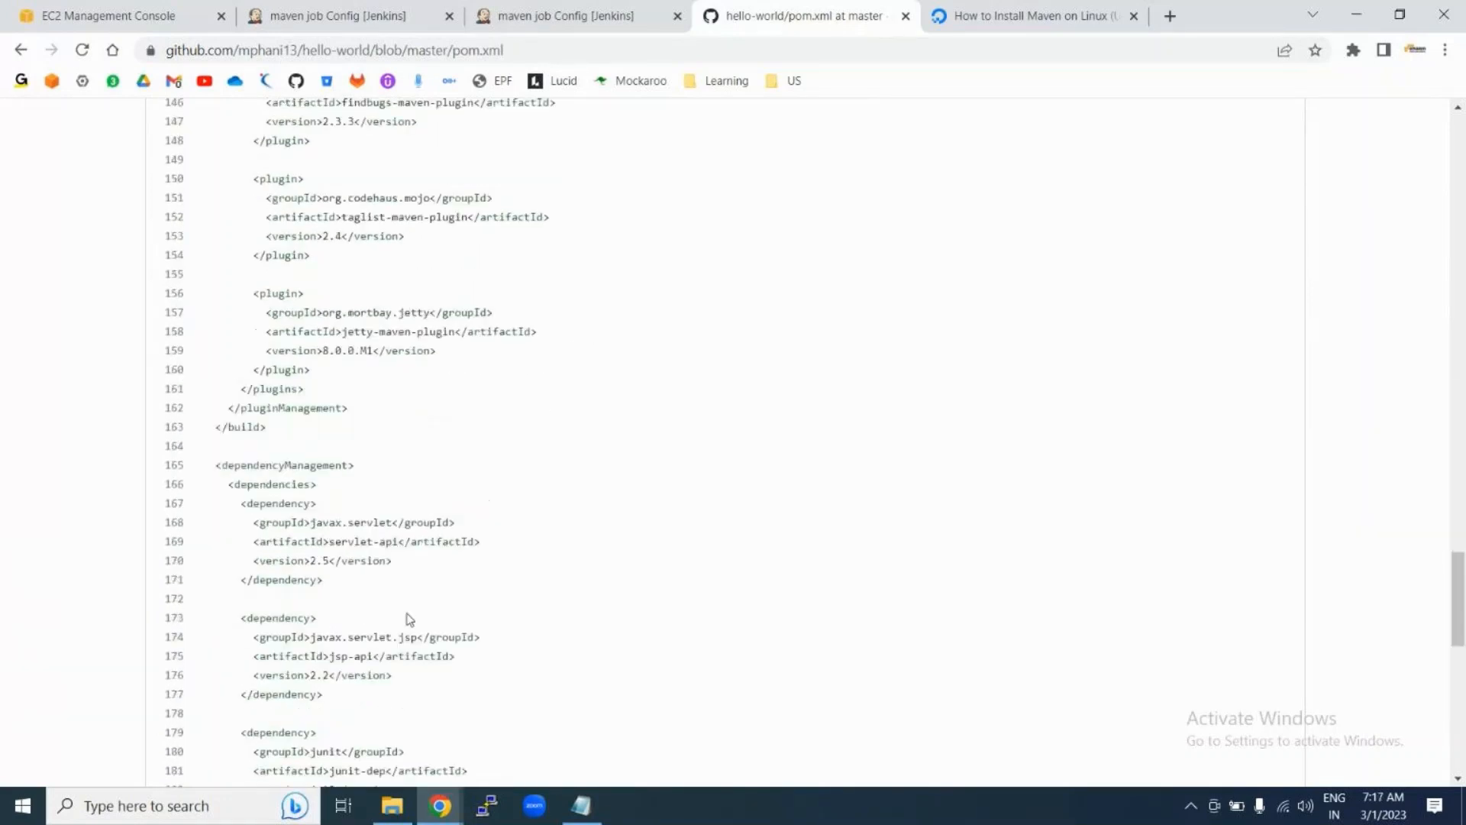
drag(228, 453, 386, 547)
scroll(357, 576, down, 2)
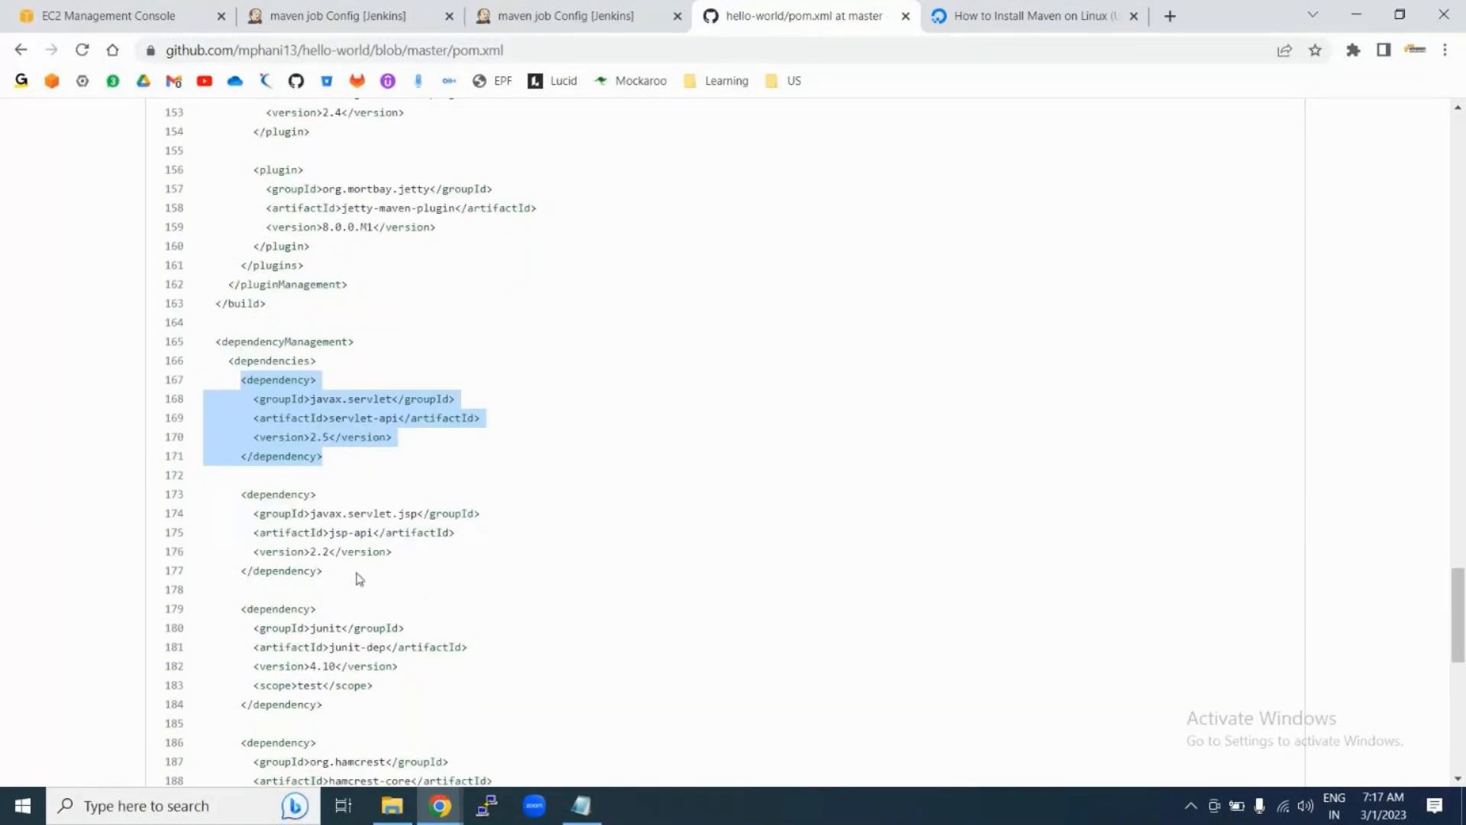
drag(239, 489, 408, 596)
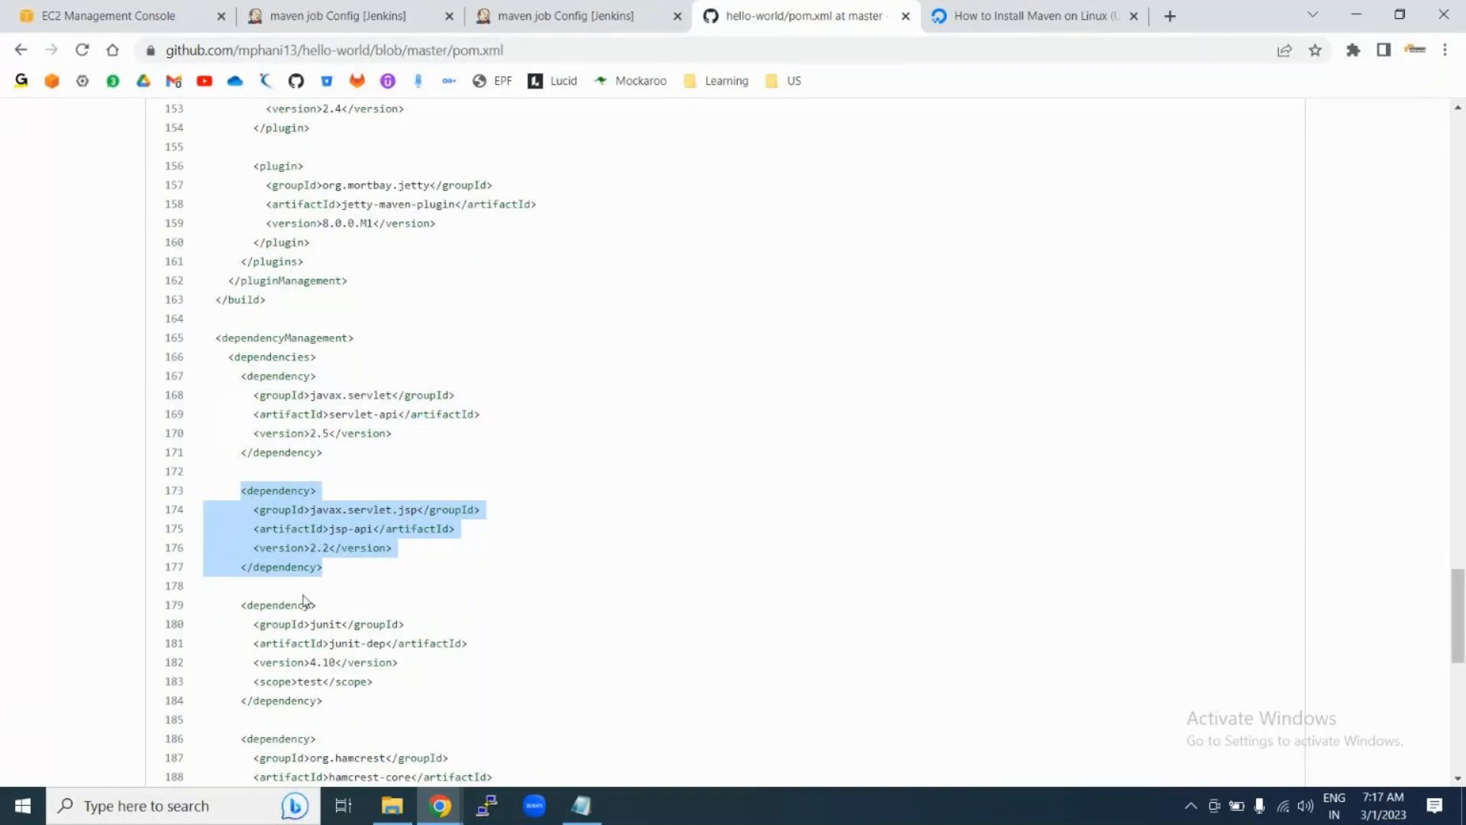
drag(235, 603, 349, 698)
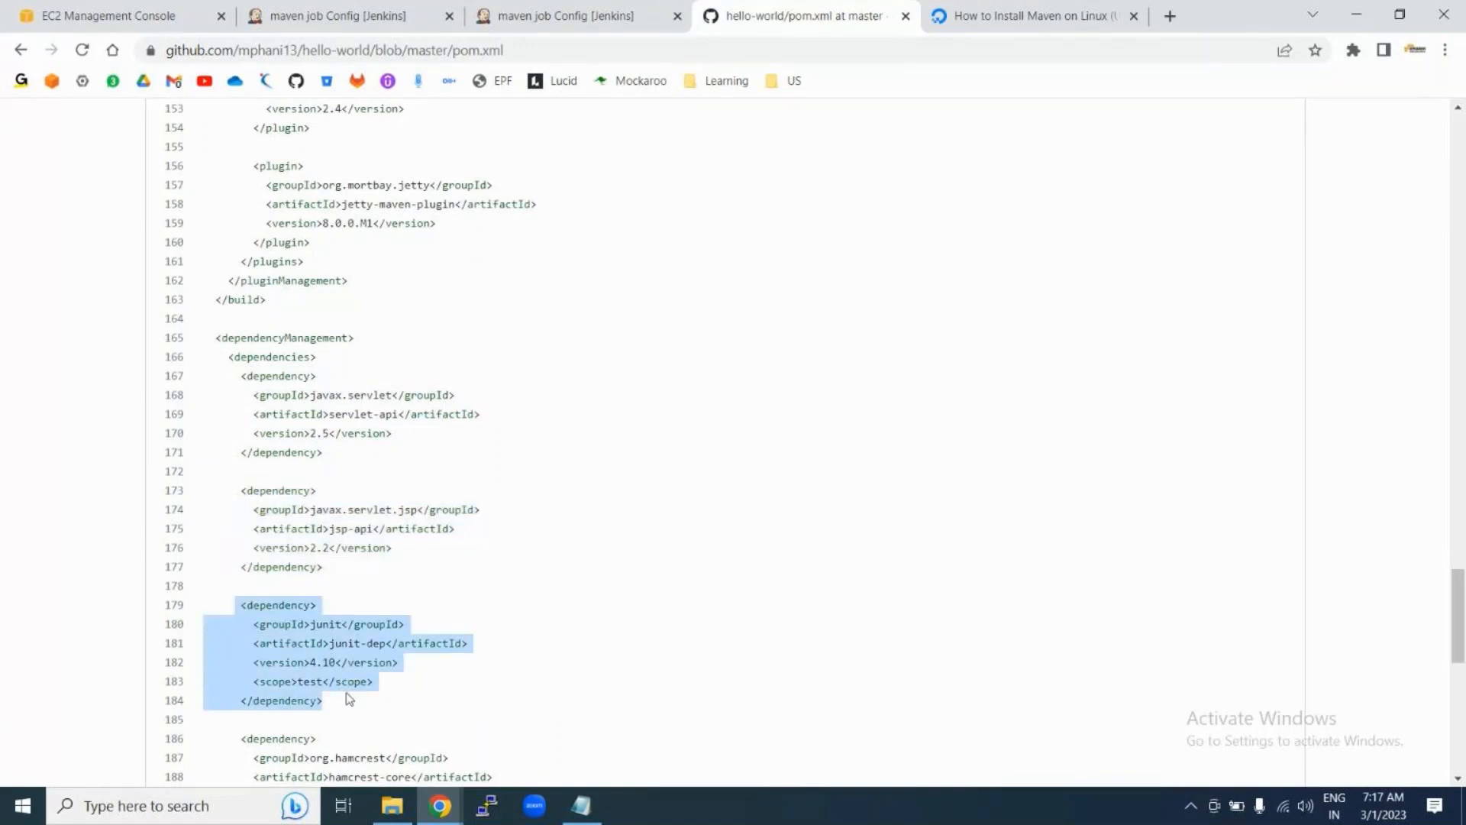
click(1167, 23)
Step: Search Google for 'central maven repository' and open mvnrepository.com's Central page
text(c)
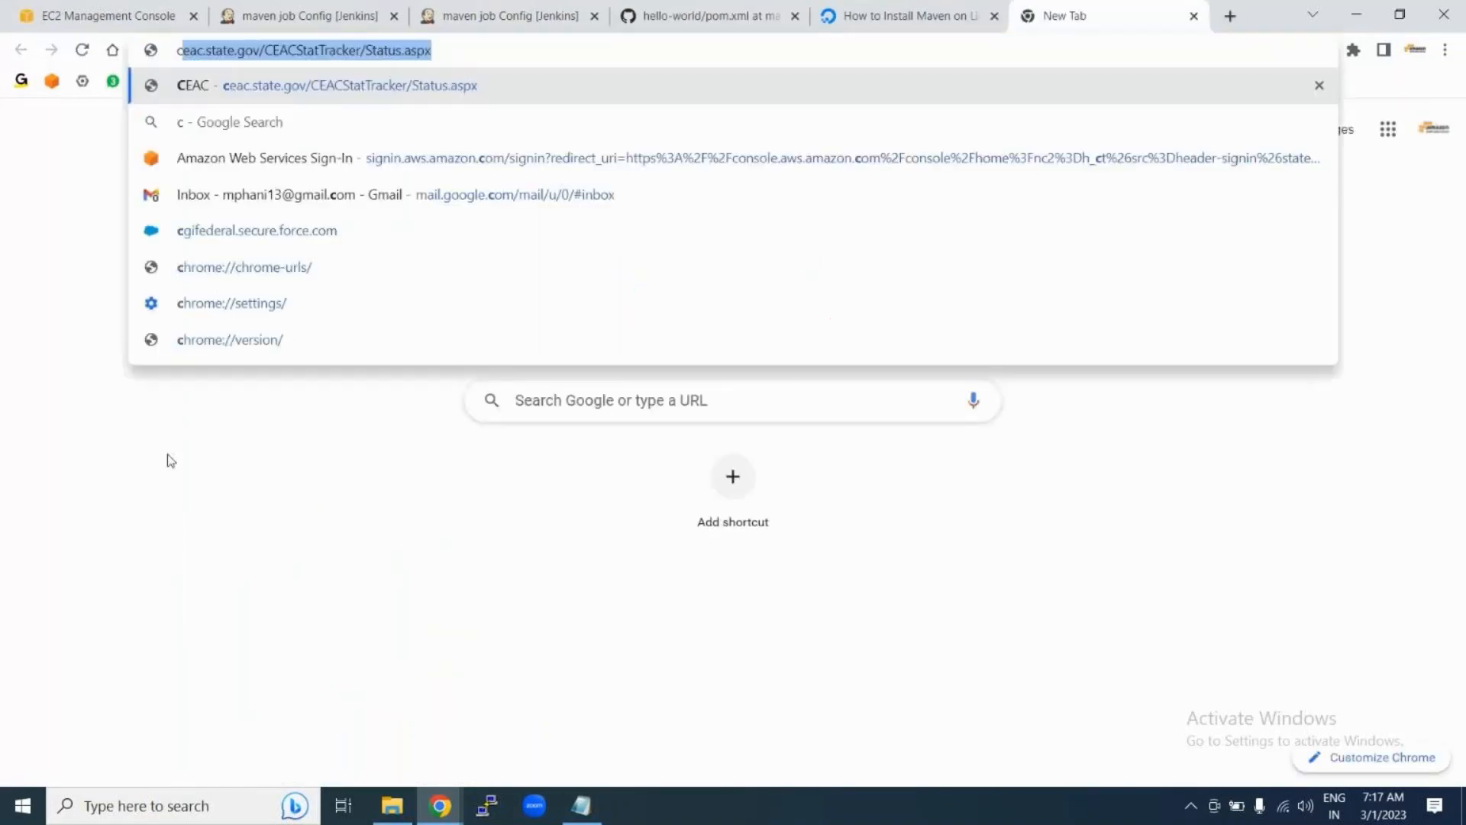
text(entra)
key(Down)
key(Return)
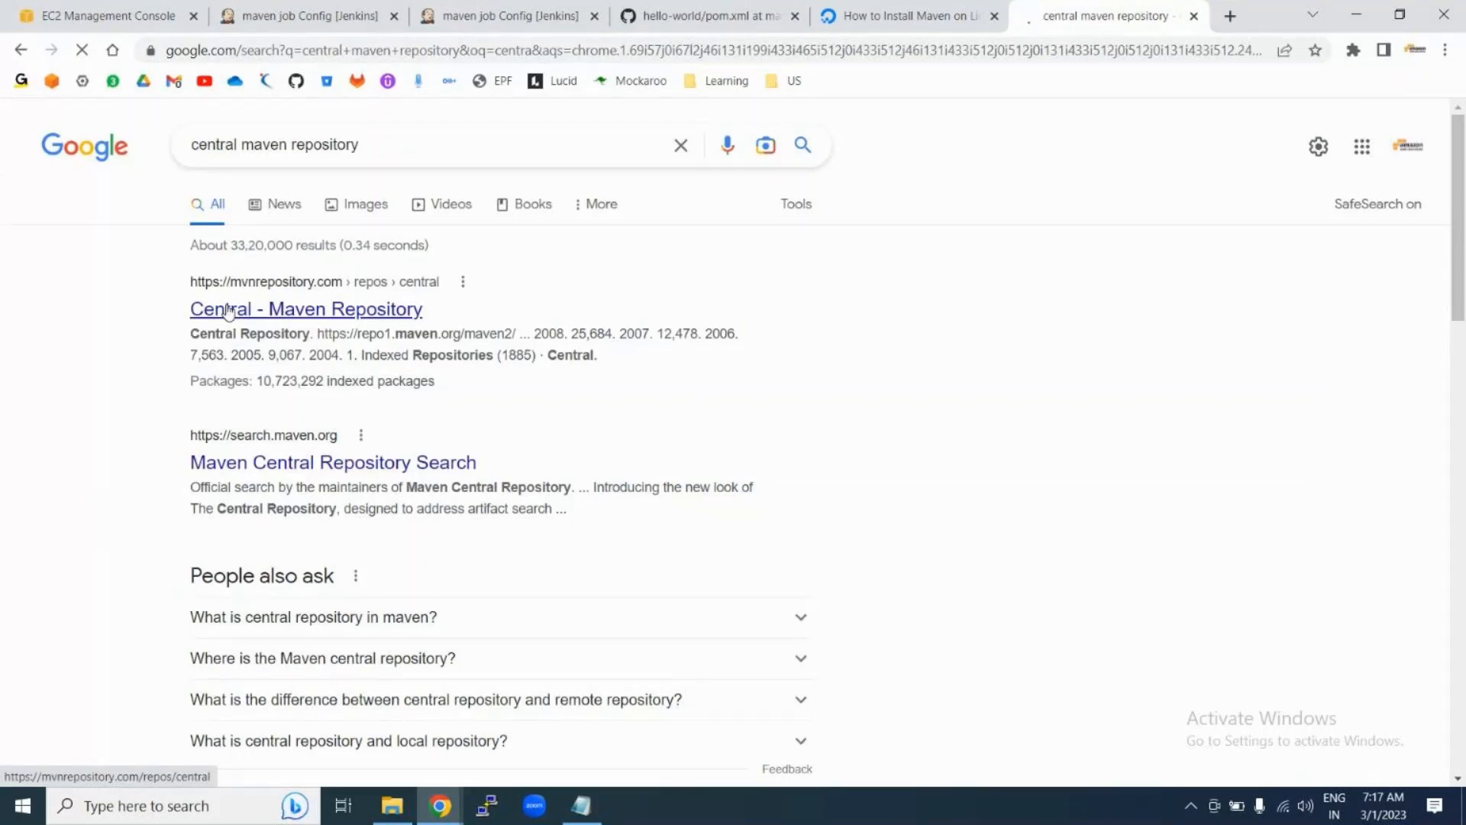
click(228, 311)
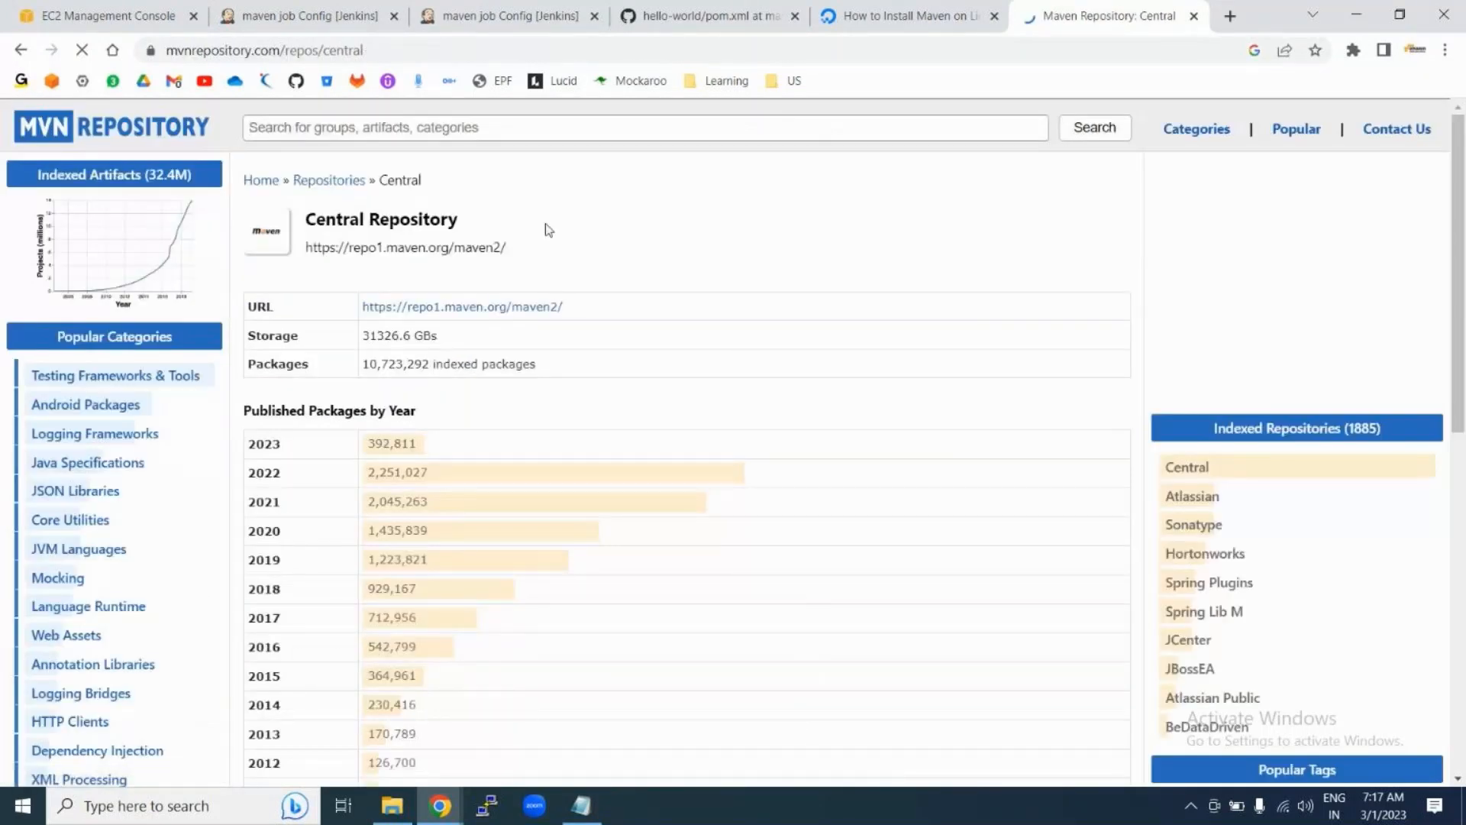
scroll(650, 213, down, 3)
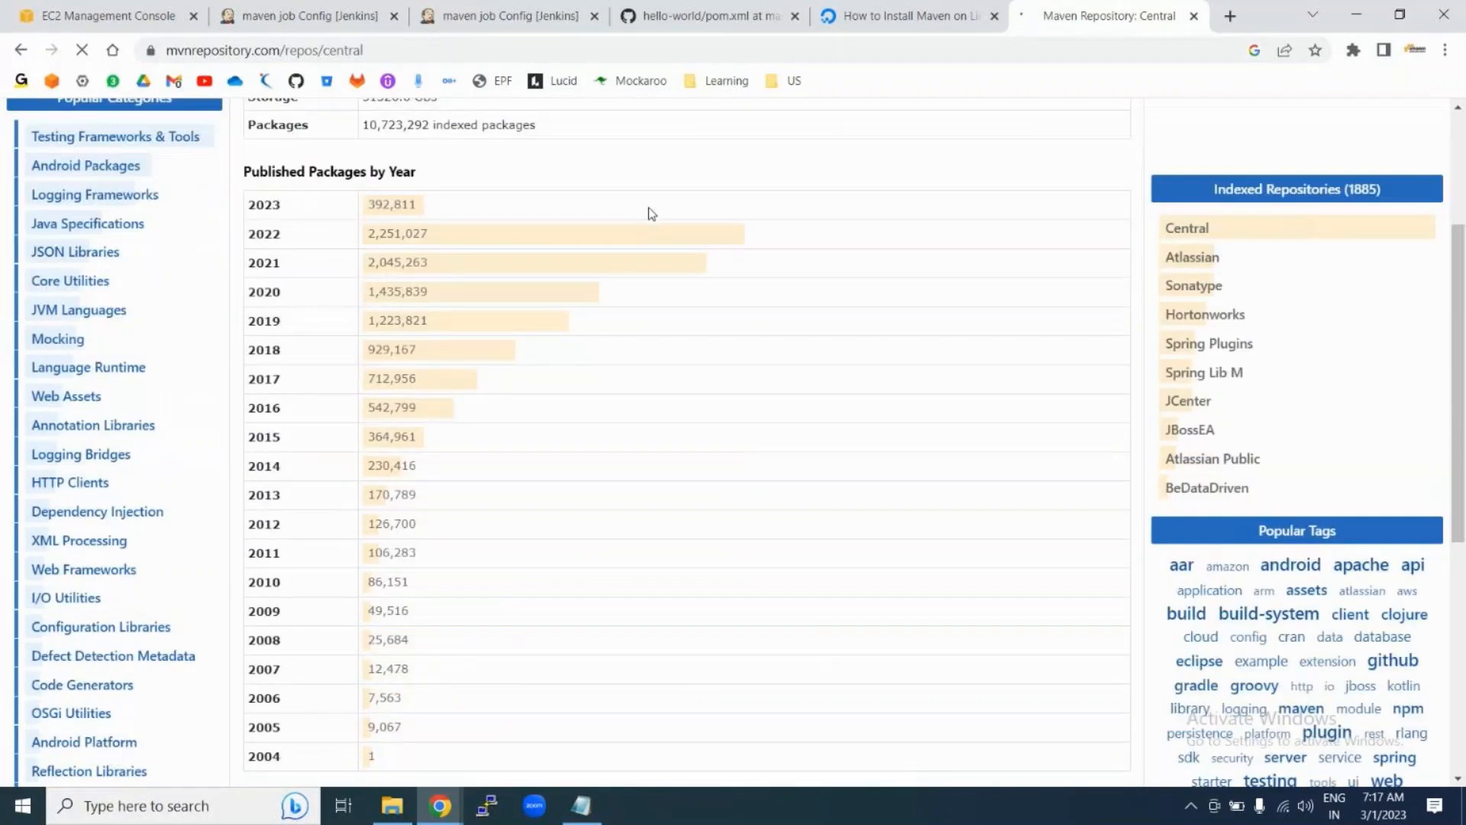
scroll(649, 208, down, 2)
scroll(649, 208, up, 5)
Step: Search MVN Repository for 'jsp-api', taken from pom.xml, and open the JSP API artifact
click(703, 16)
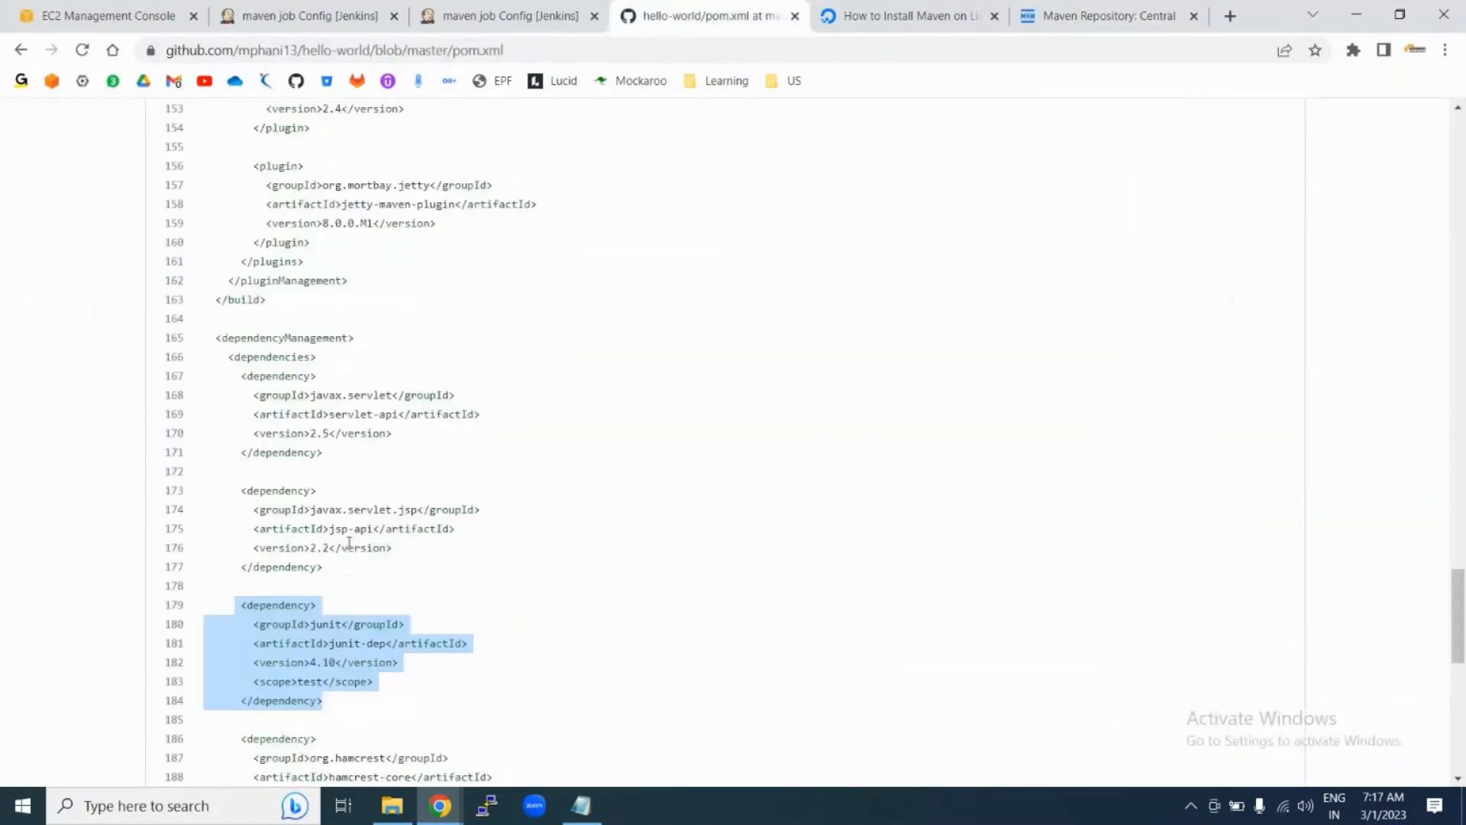
drag(329, 528, 372, 528)
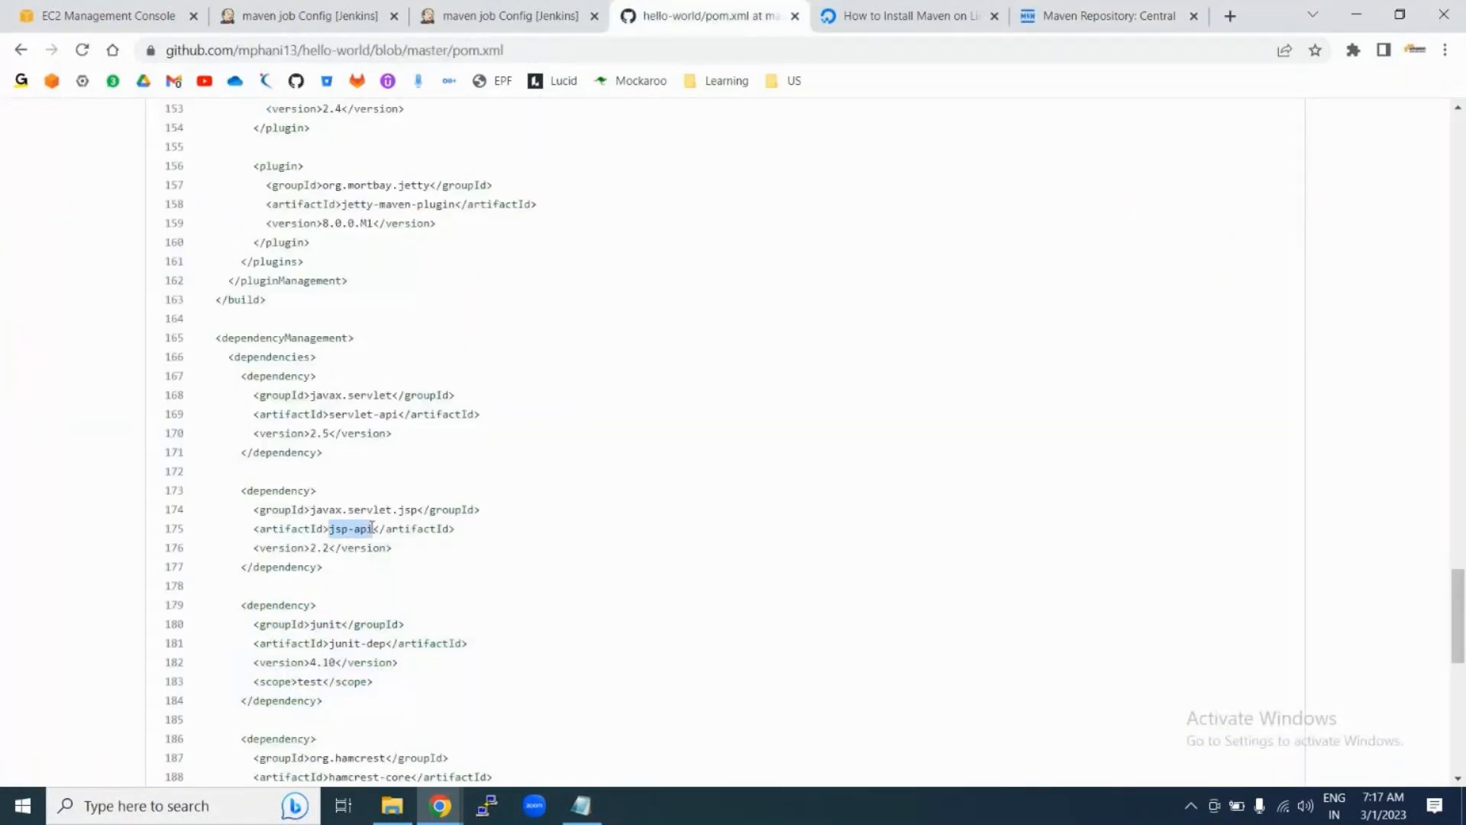
click(1114, 16)
text(jsp)
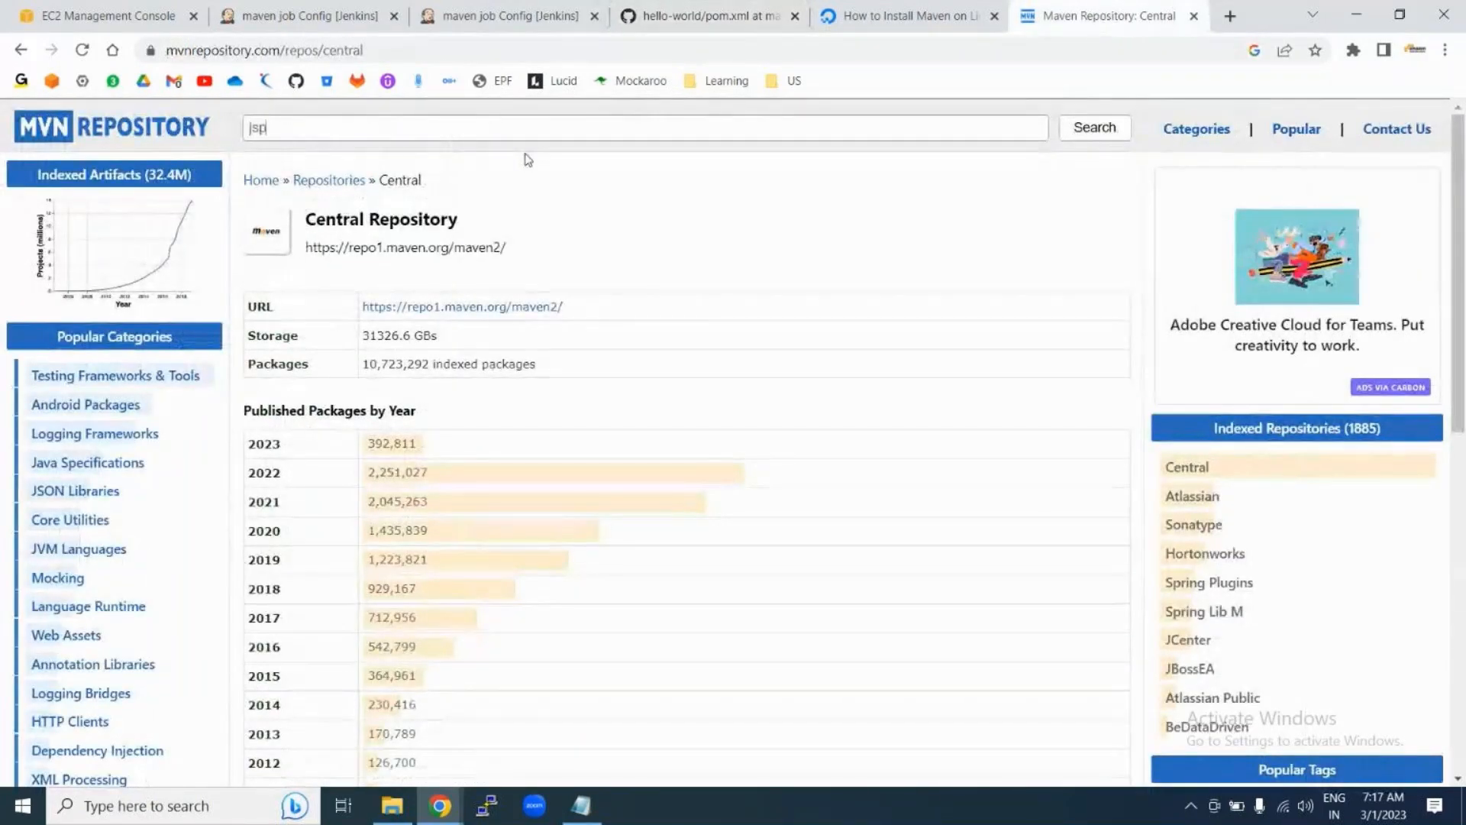
text(-api)
key(Return)
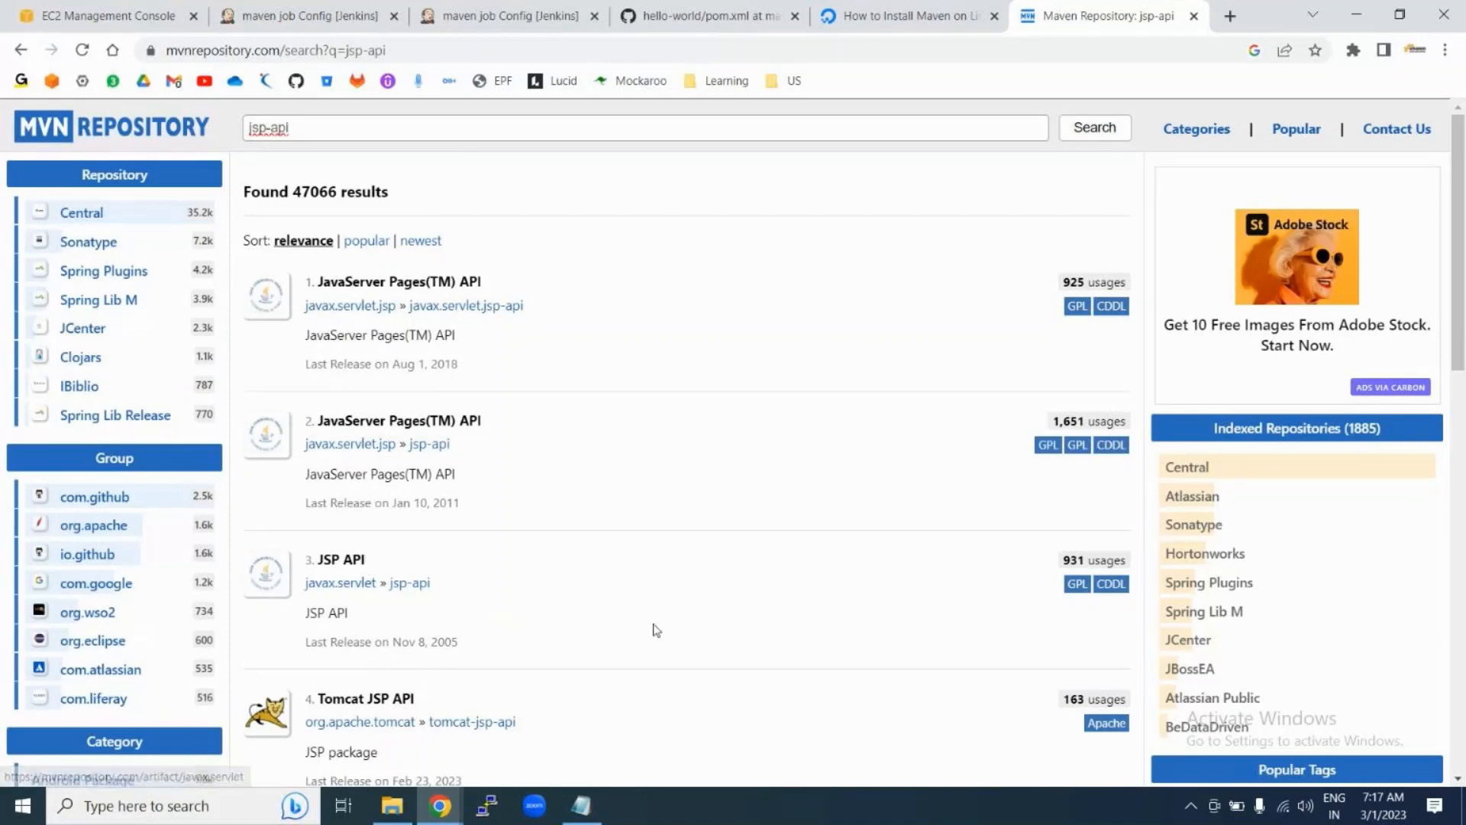
click(341, 561)
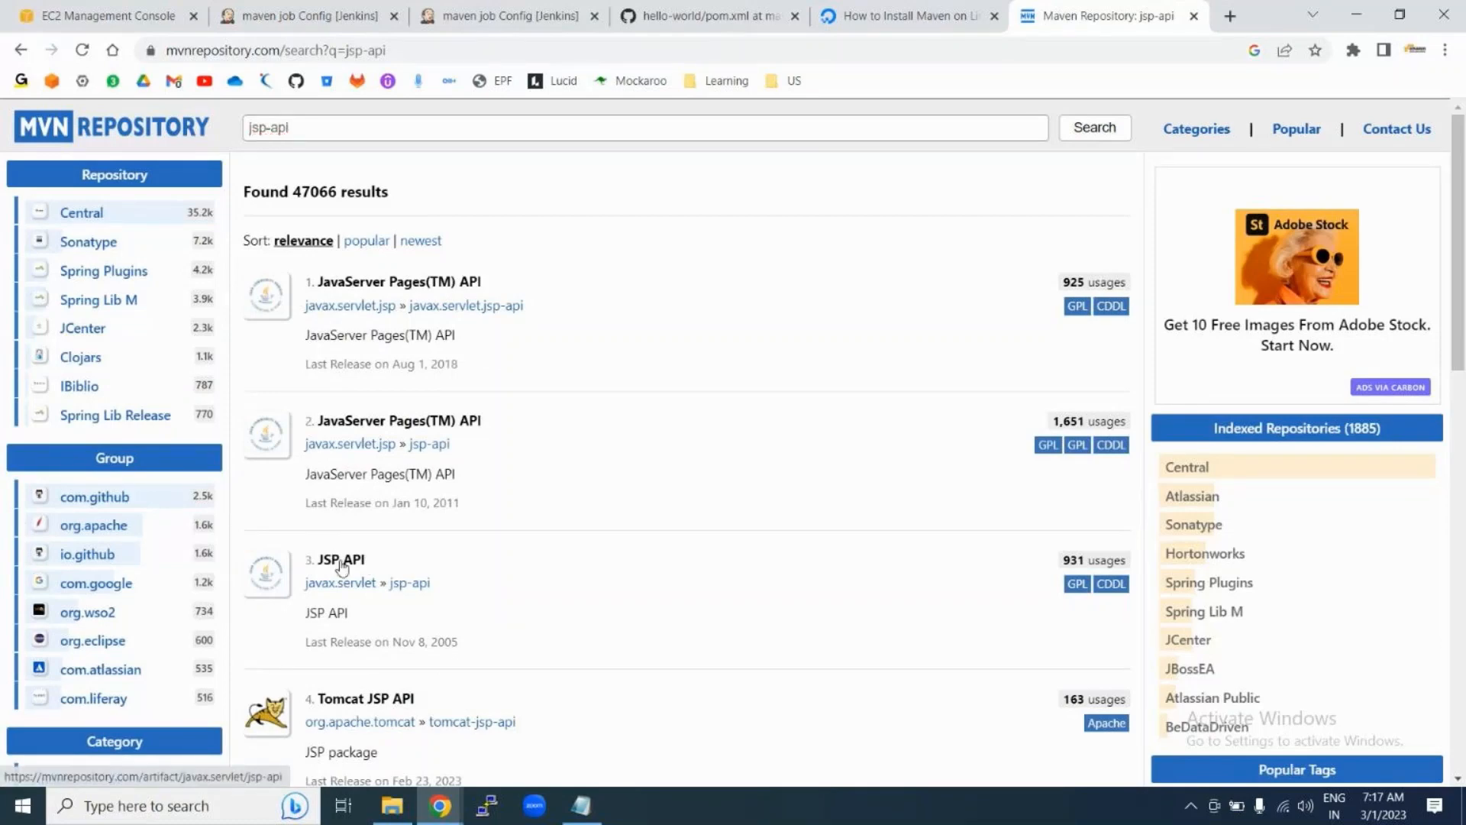
Step: Open JSP API version 2.0 and copy its Maven dependency snippet
scroll(546, 578, down, 4)
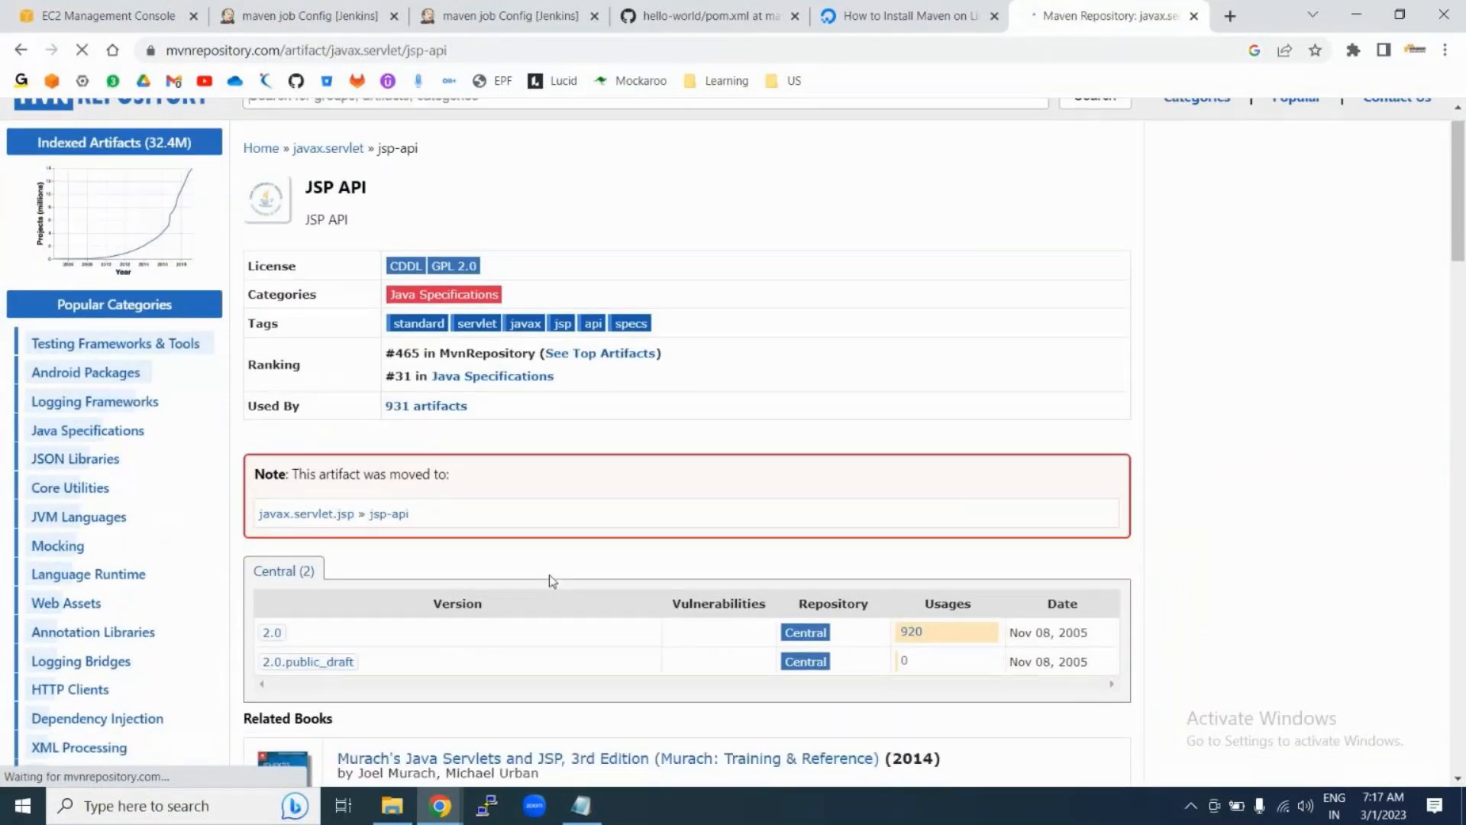
scroll(544, 381, up, 3)
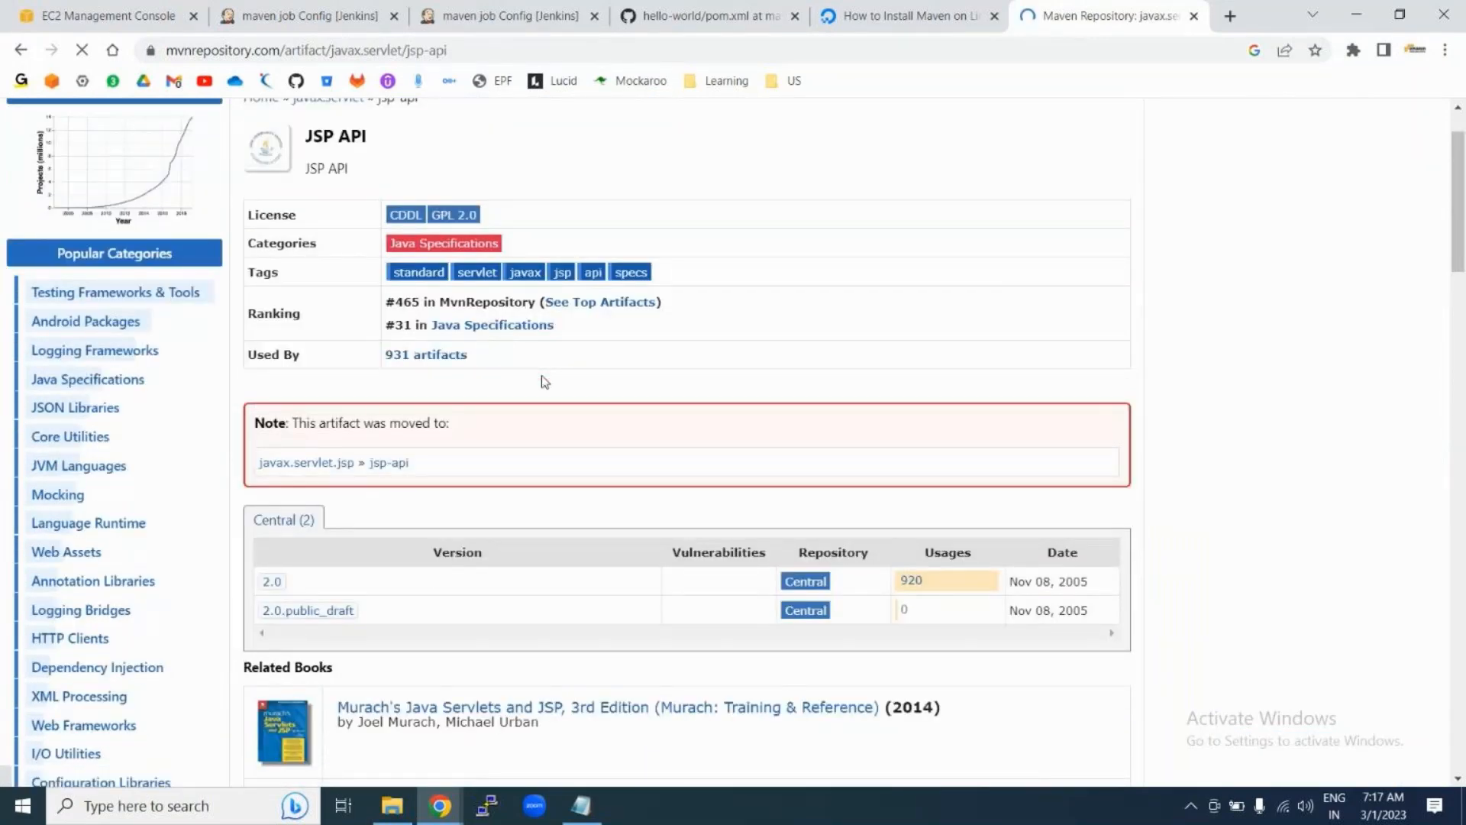
scroll(583, 512, down, 9)
scroll(584, 516, up, 9)
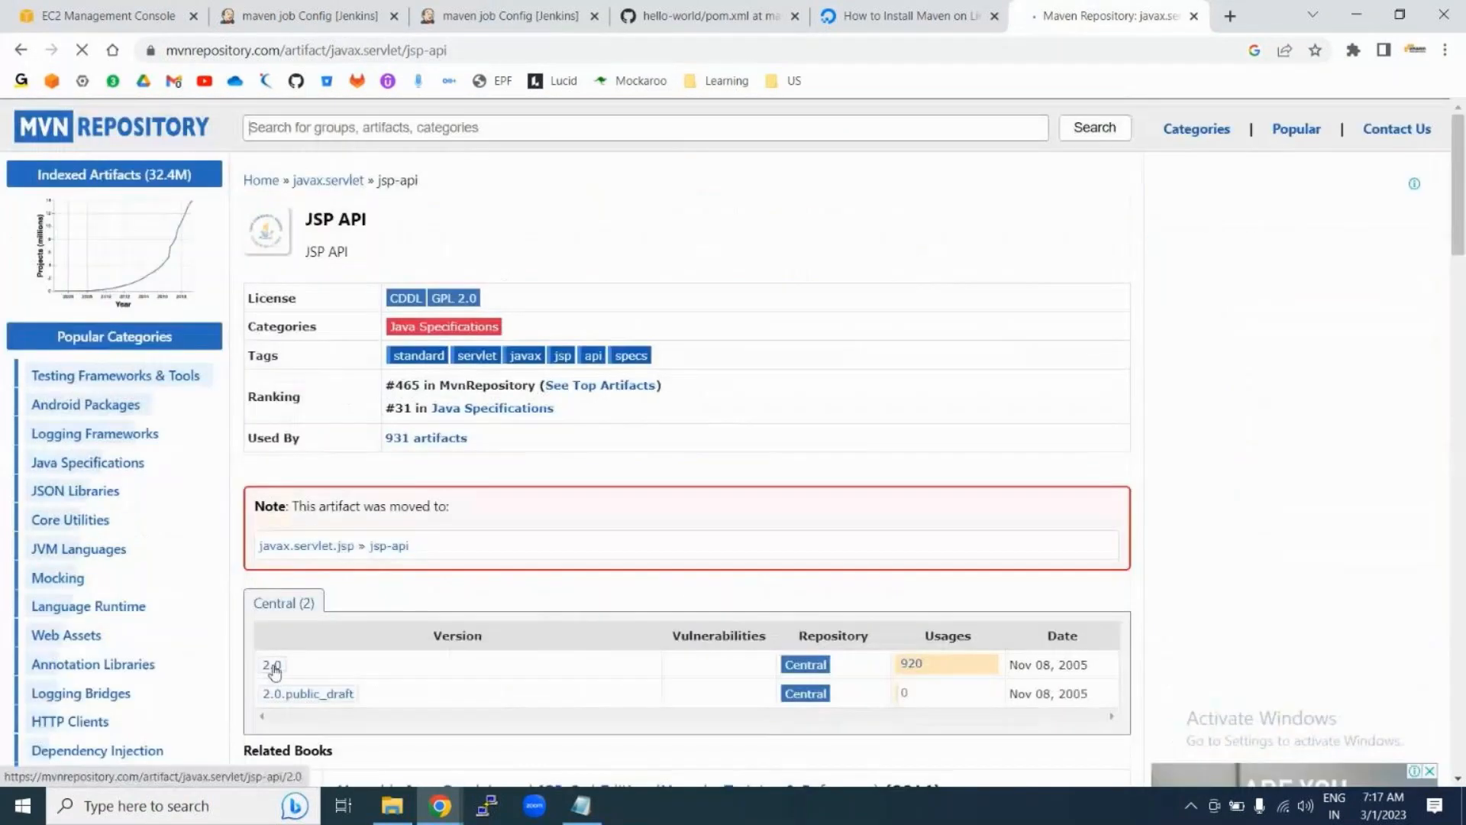
click(272, 669)
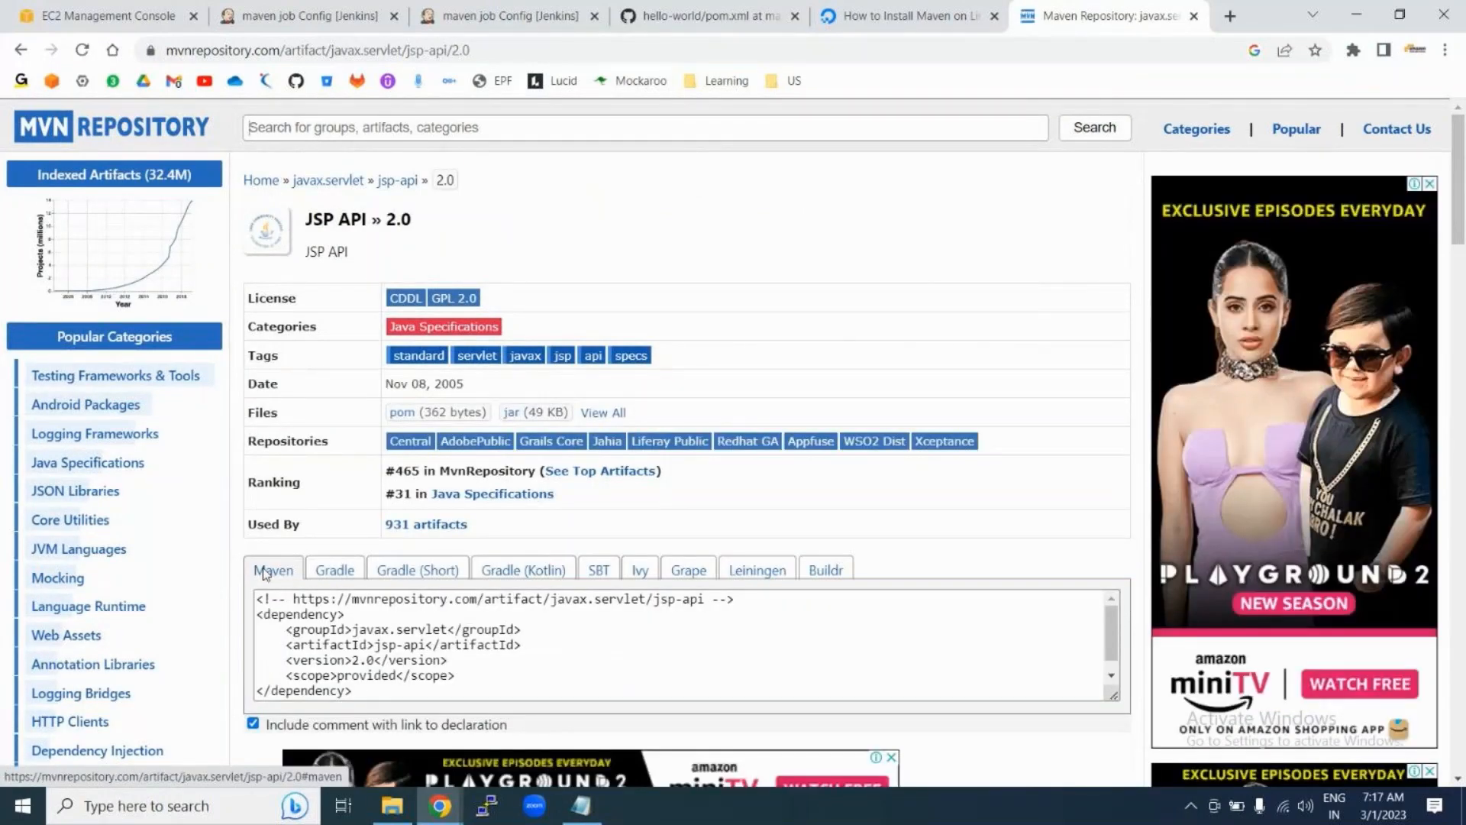
click(257, 614)
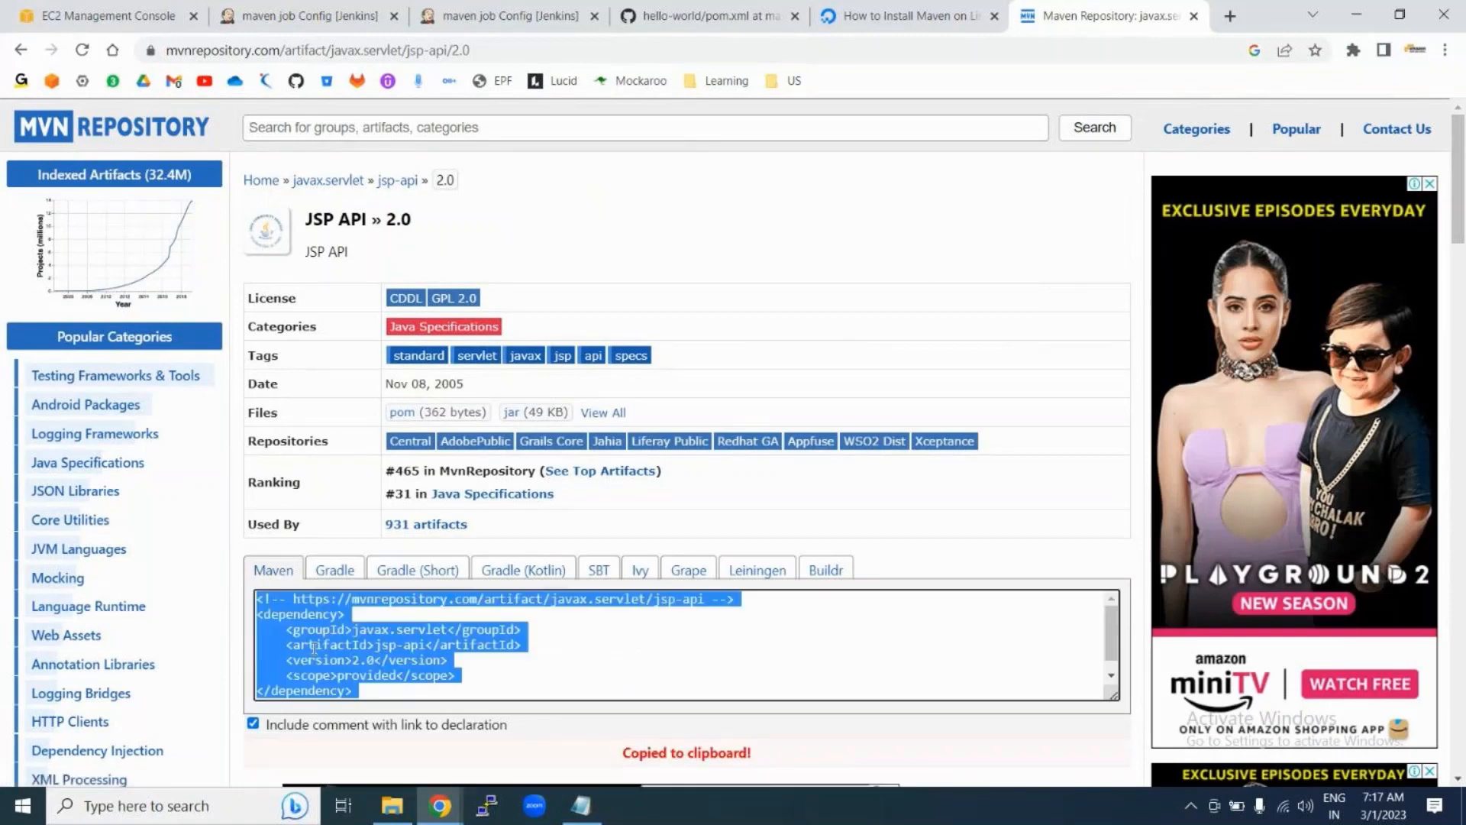
click(268, 627)
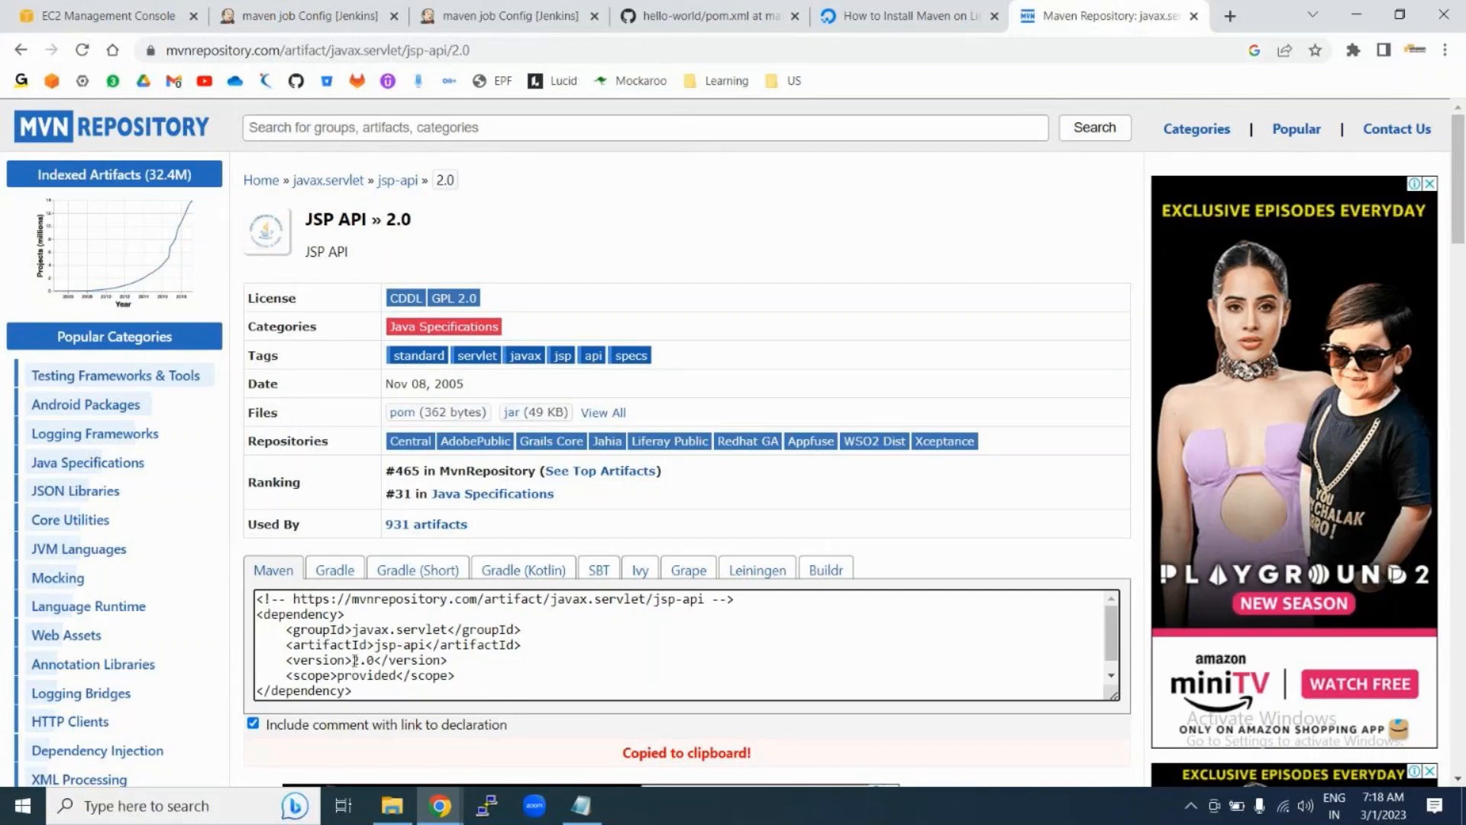
drag(354, 660, 374, 659)
Step: Compare the Gradle and Buildr forms, recopy the Maven XML, and close MVN Repository
click(332, 573)
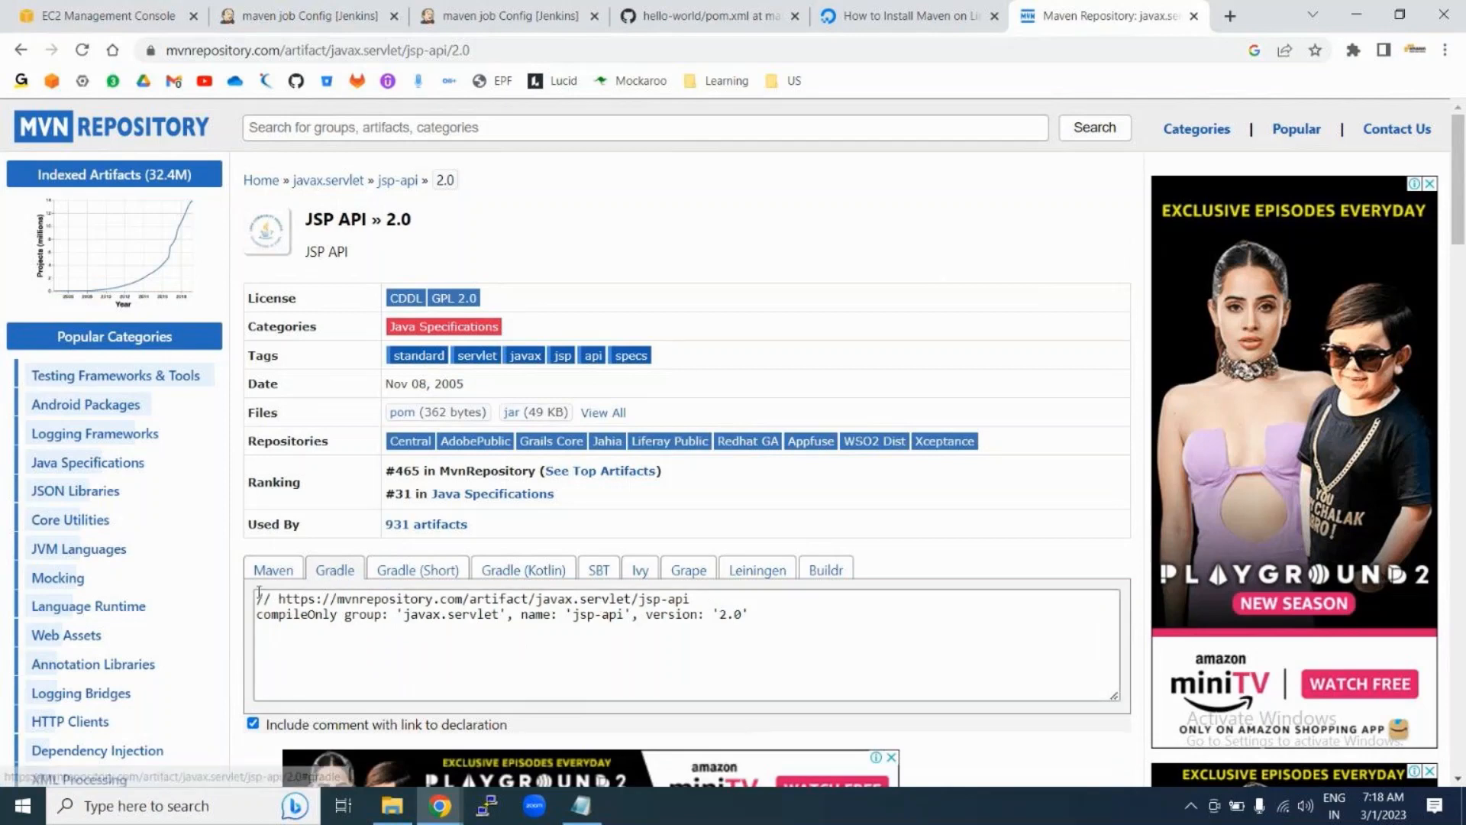
click(350, 621)
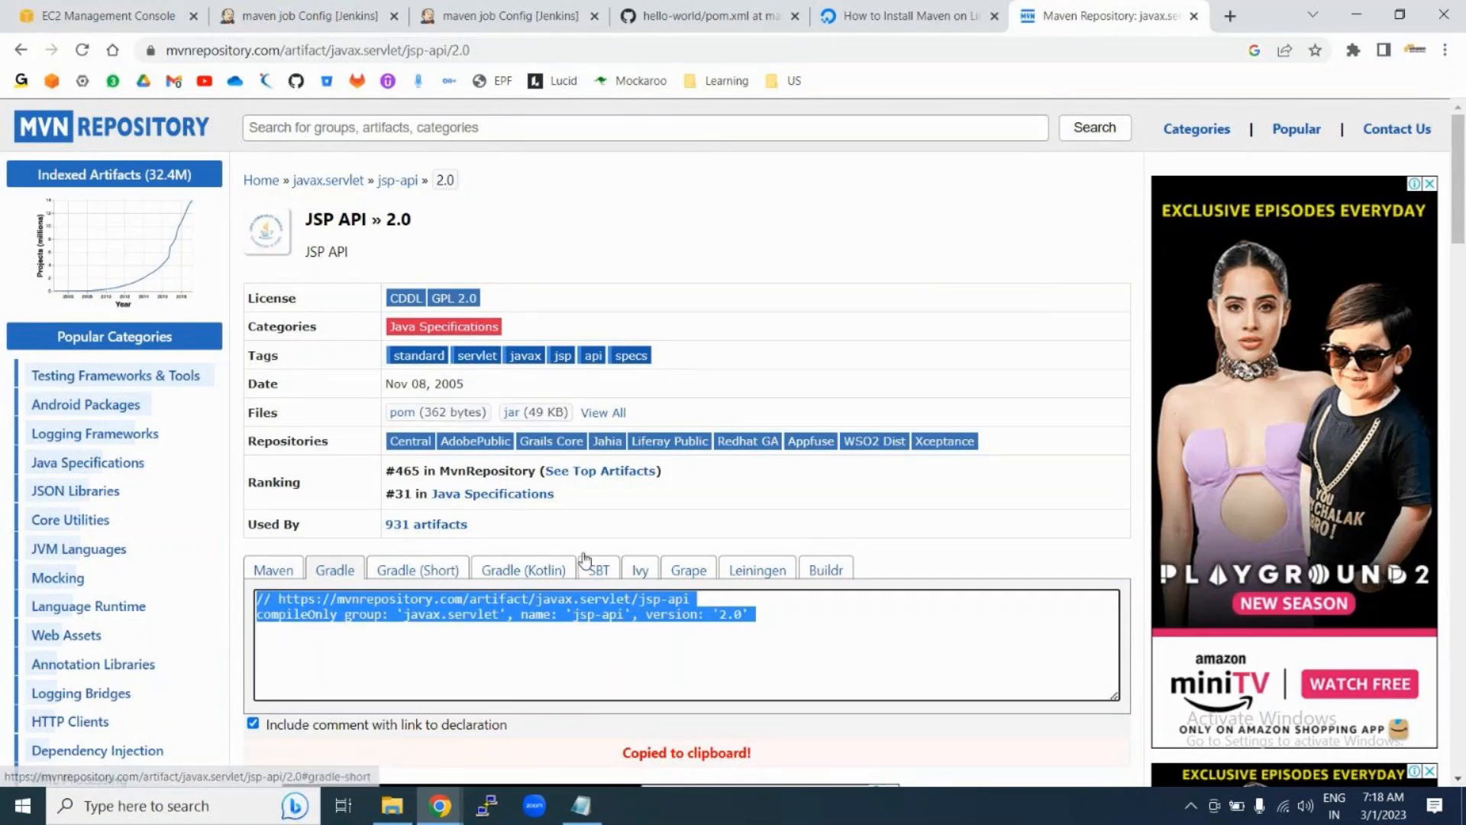
click(821, 571)
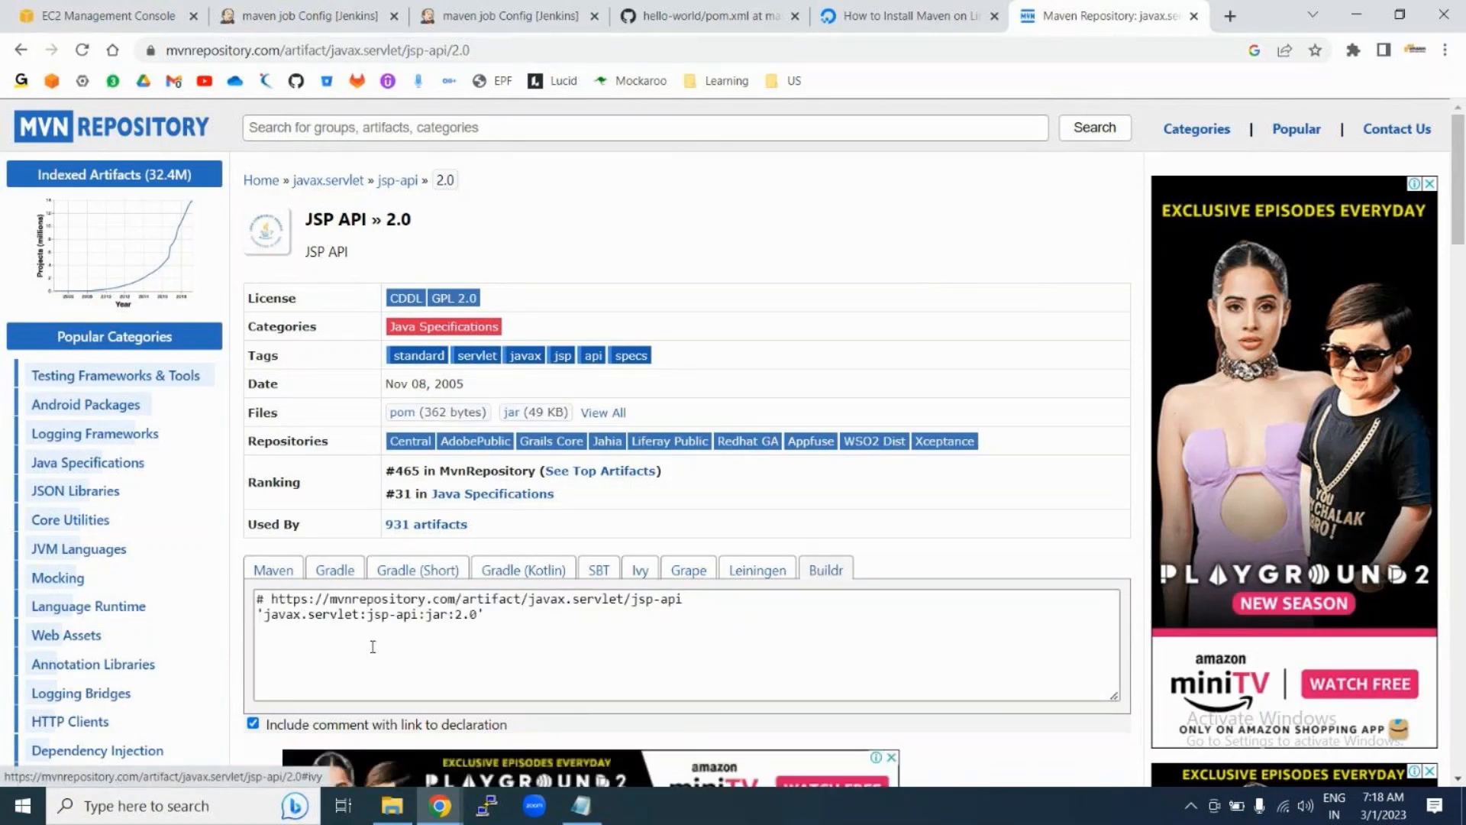
click(258, 599)
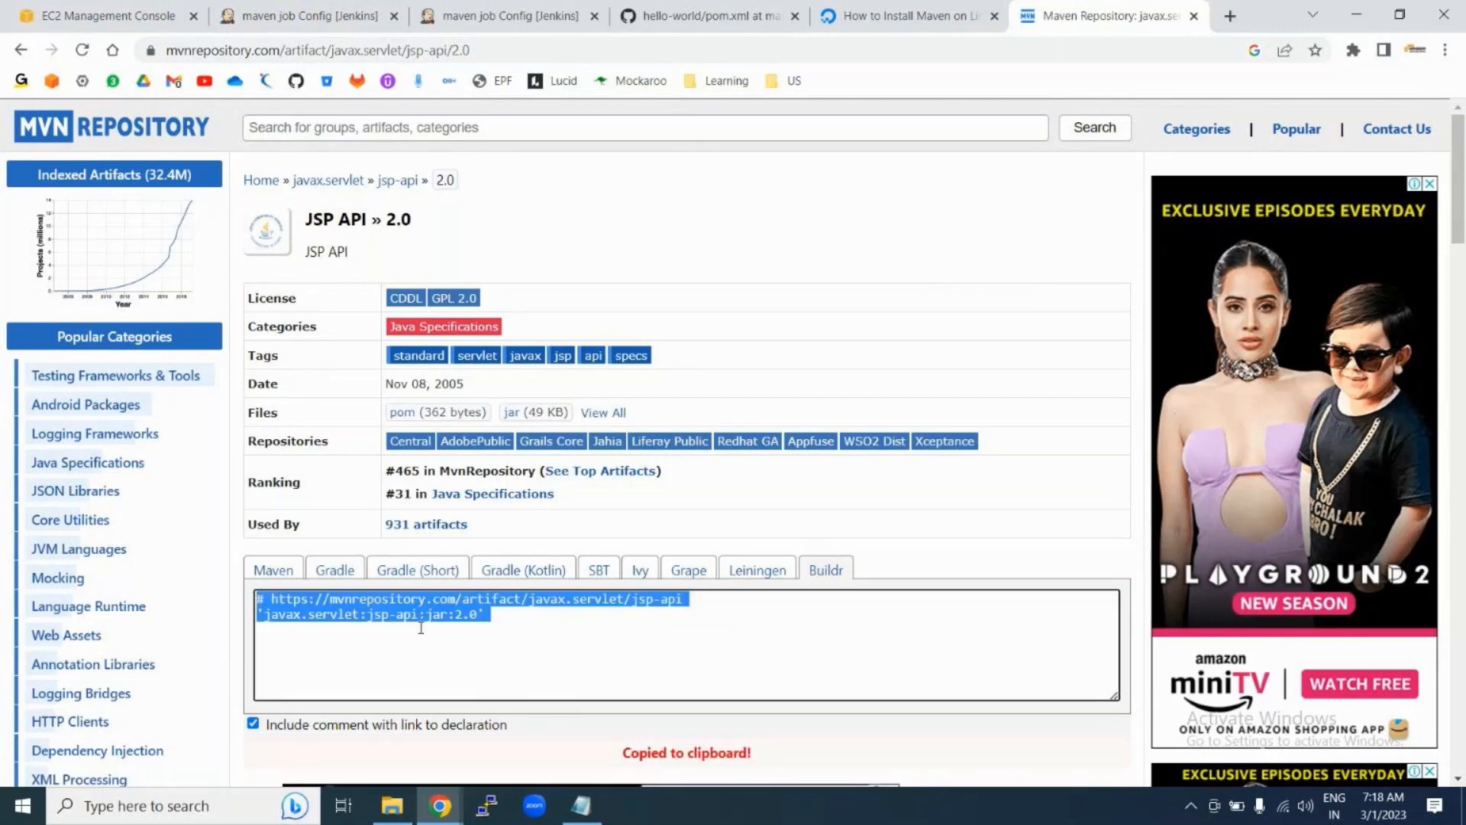
click(259, 574)
click(258, 616)
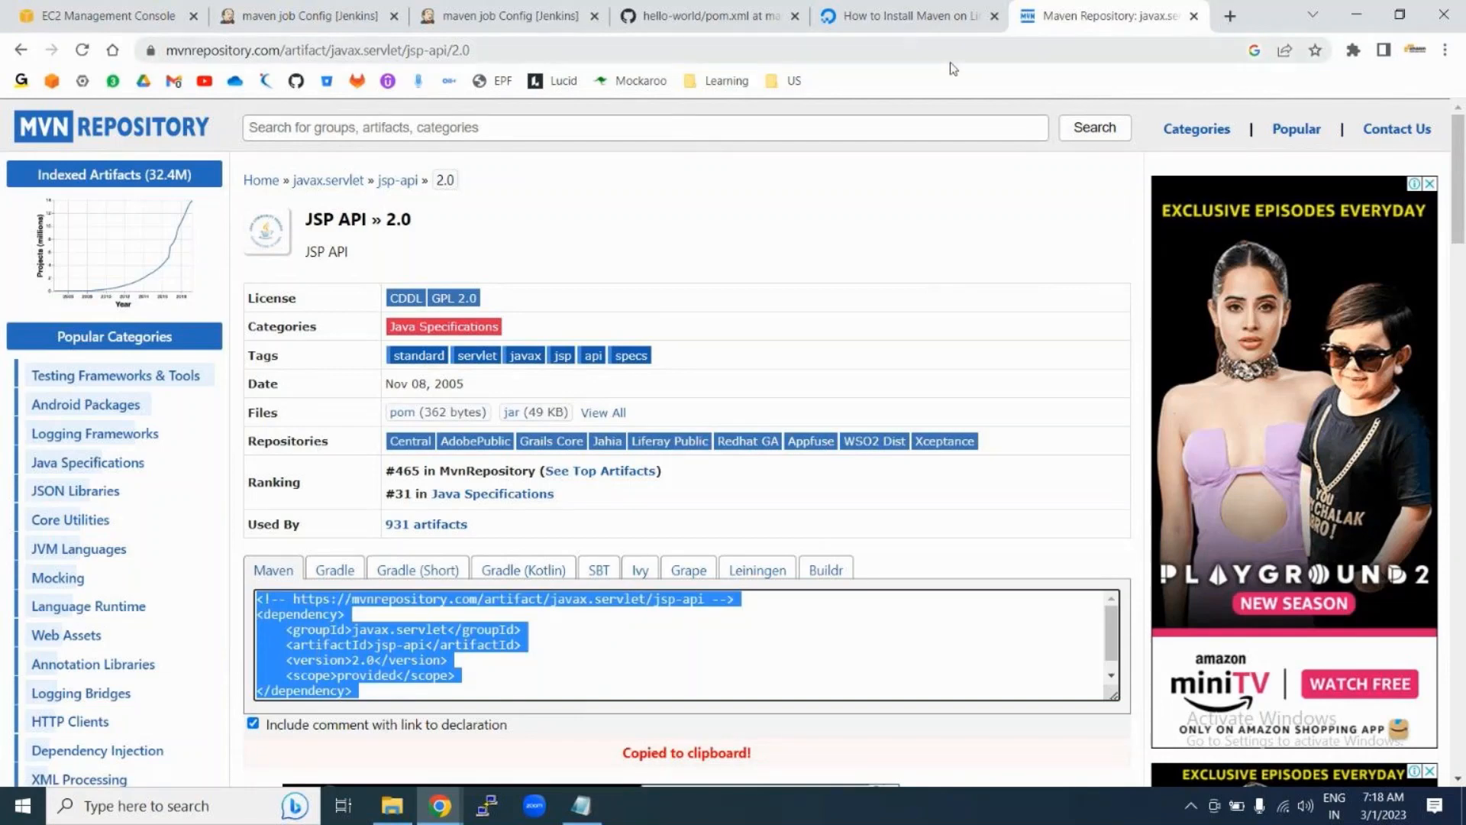
click(260, 52)
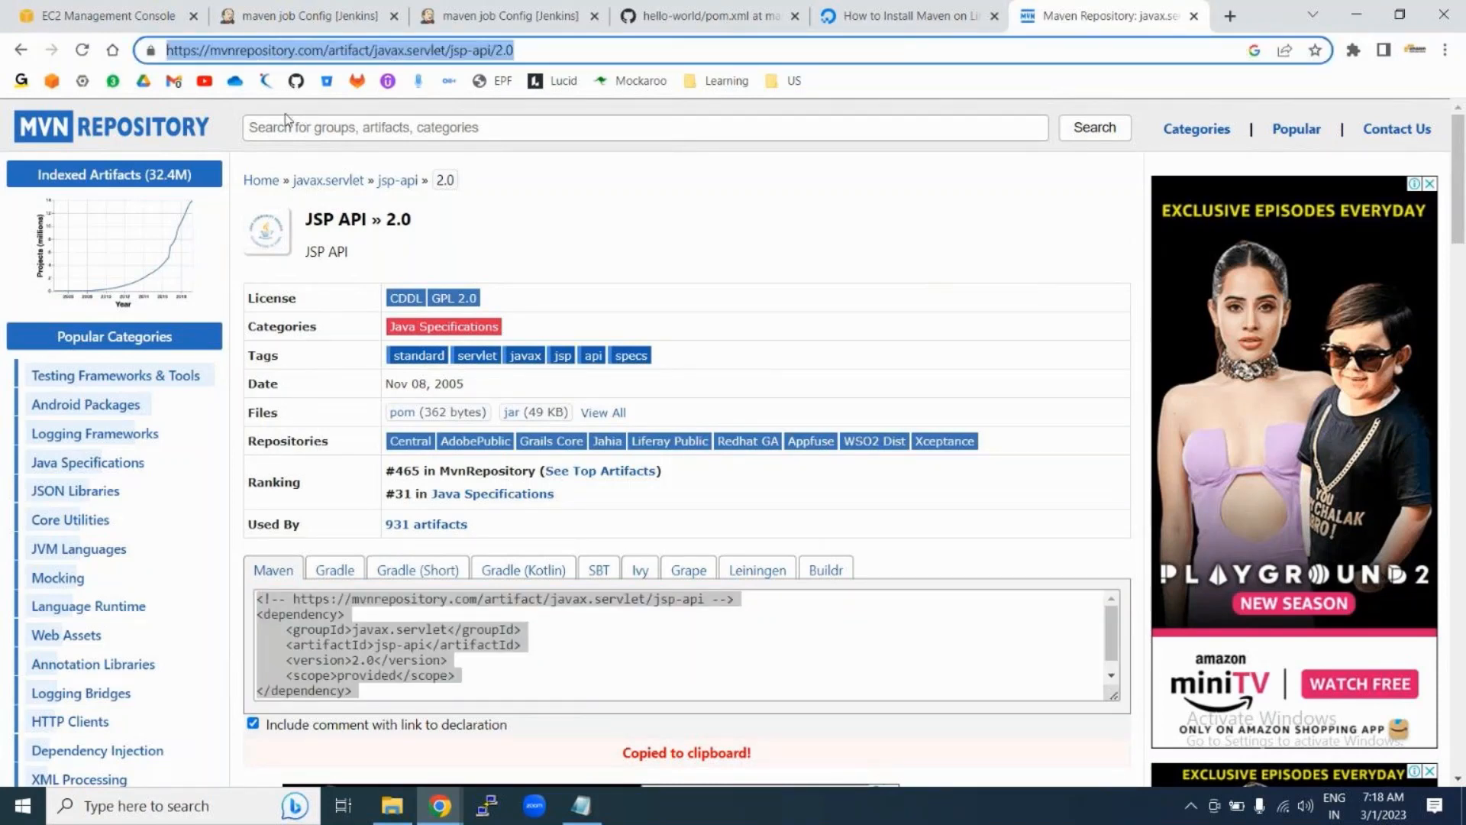
click(1193, 17)
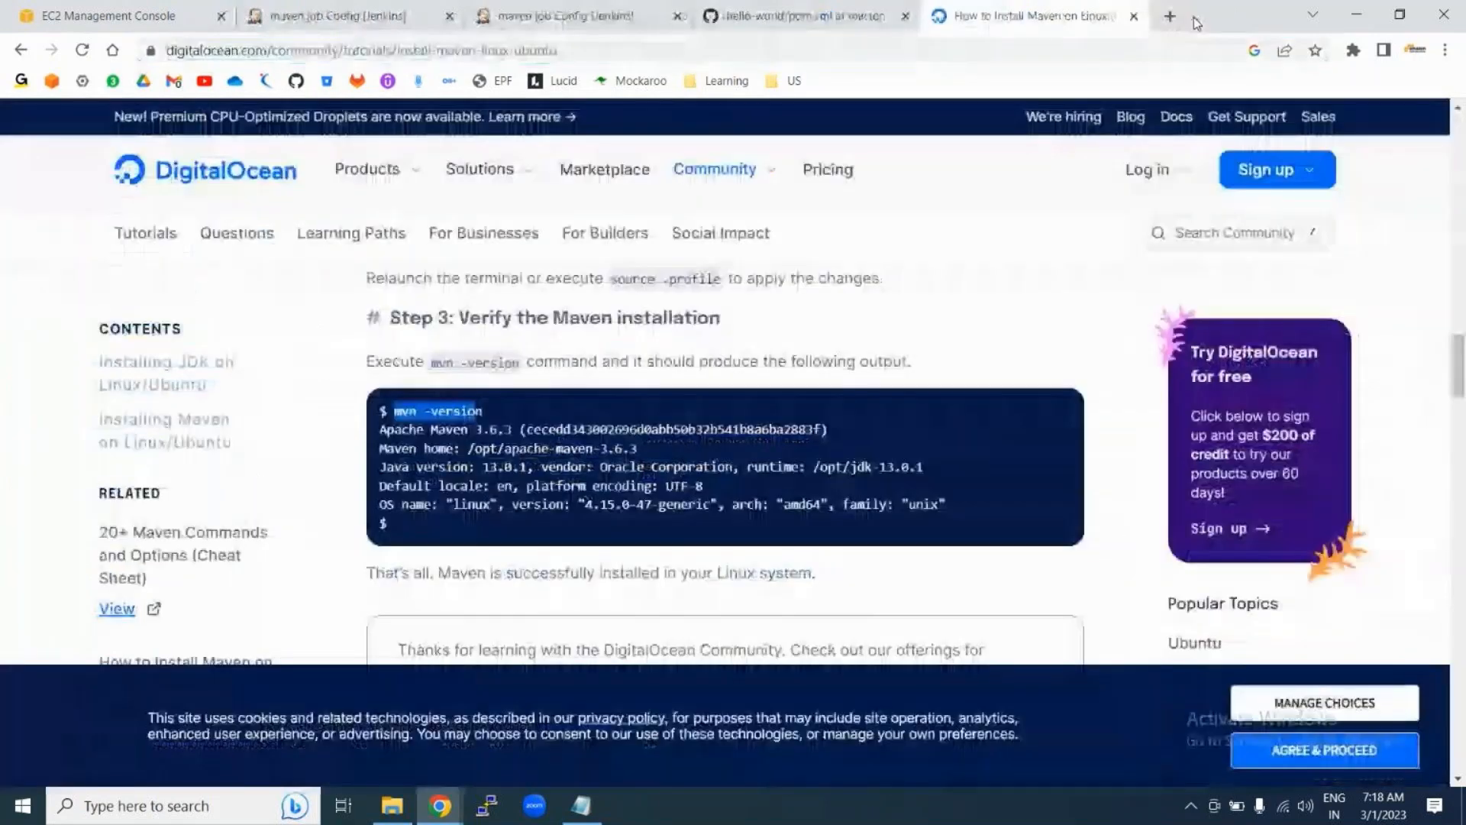
Step: Close the DigitalOcean guide, return to the maven job configuration, and bring Notepad forward
click(1134, 17)
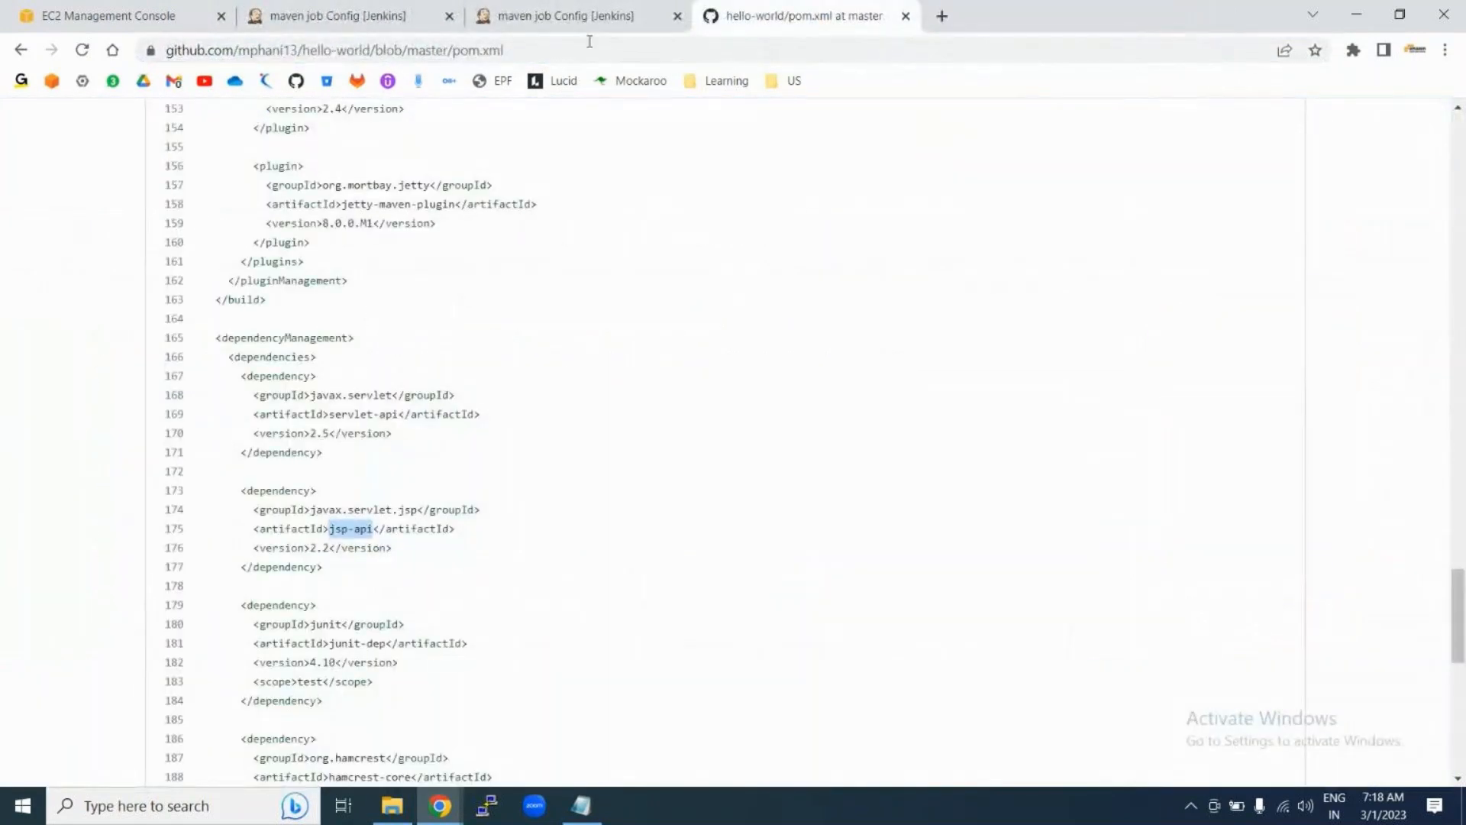
click(549, 15)
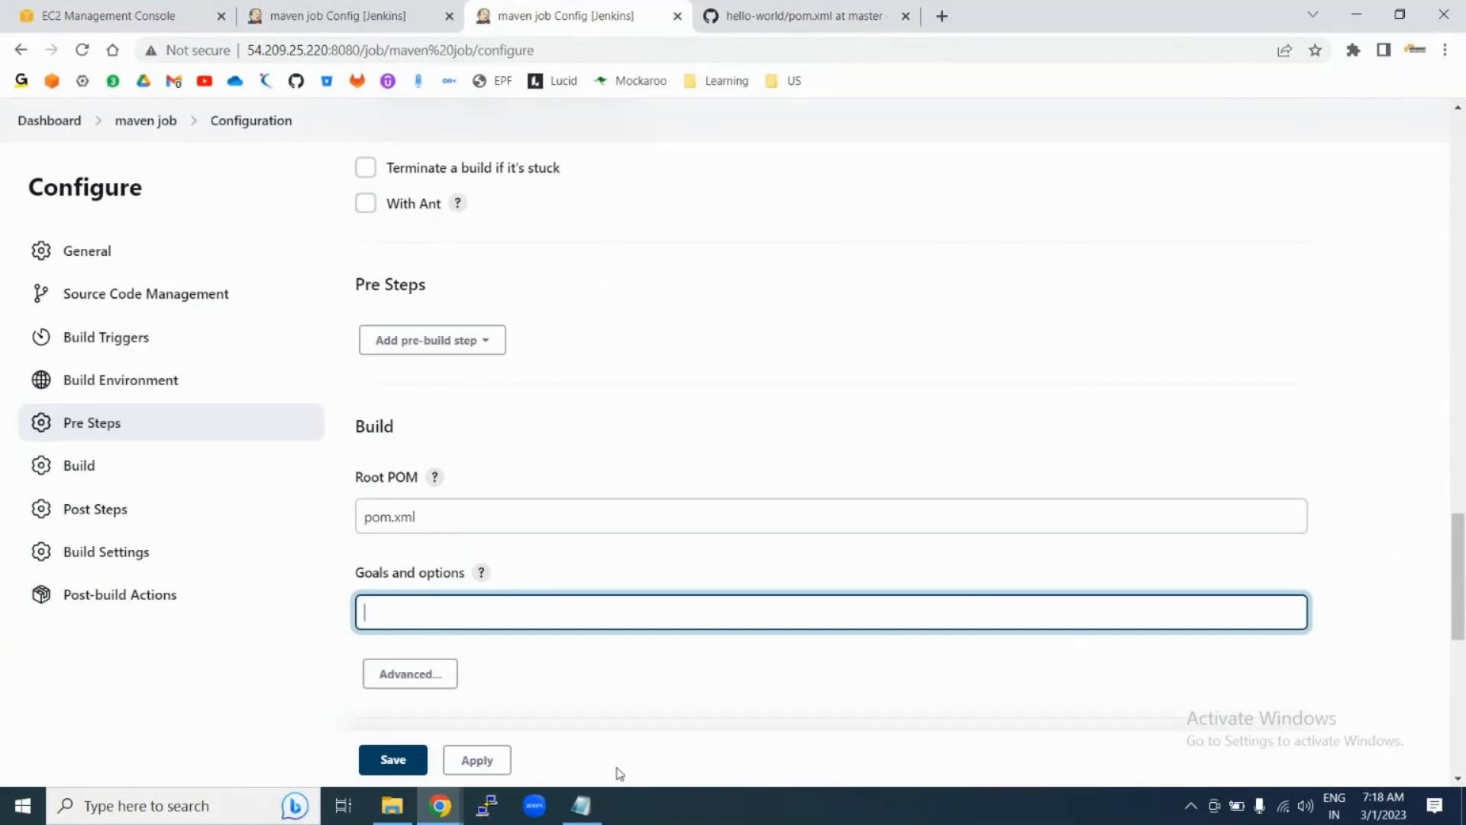
click(583, 805)
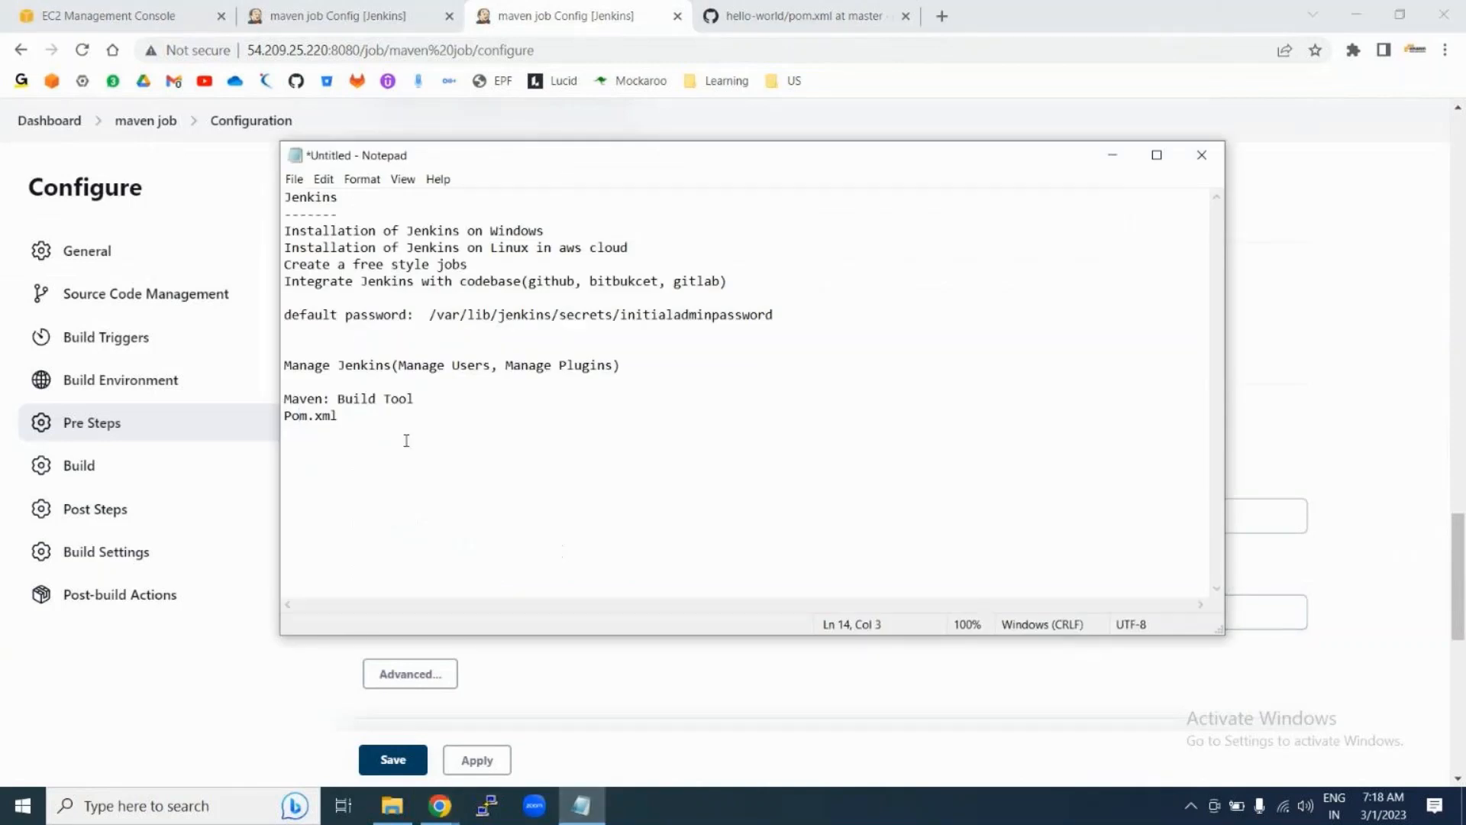
Step: Add a Goals line to the notes listing clean, install, package, build, test, compile
click(370, 426)
text(Goals:)
click(345, 419)
key(Return)
click(355, 447)
text(clean, install, package, B)
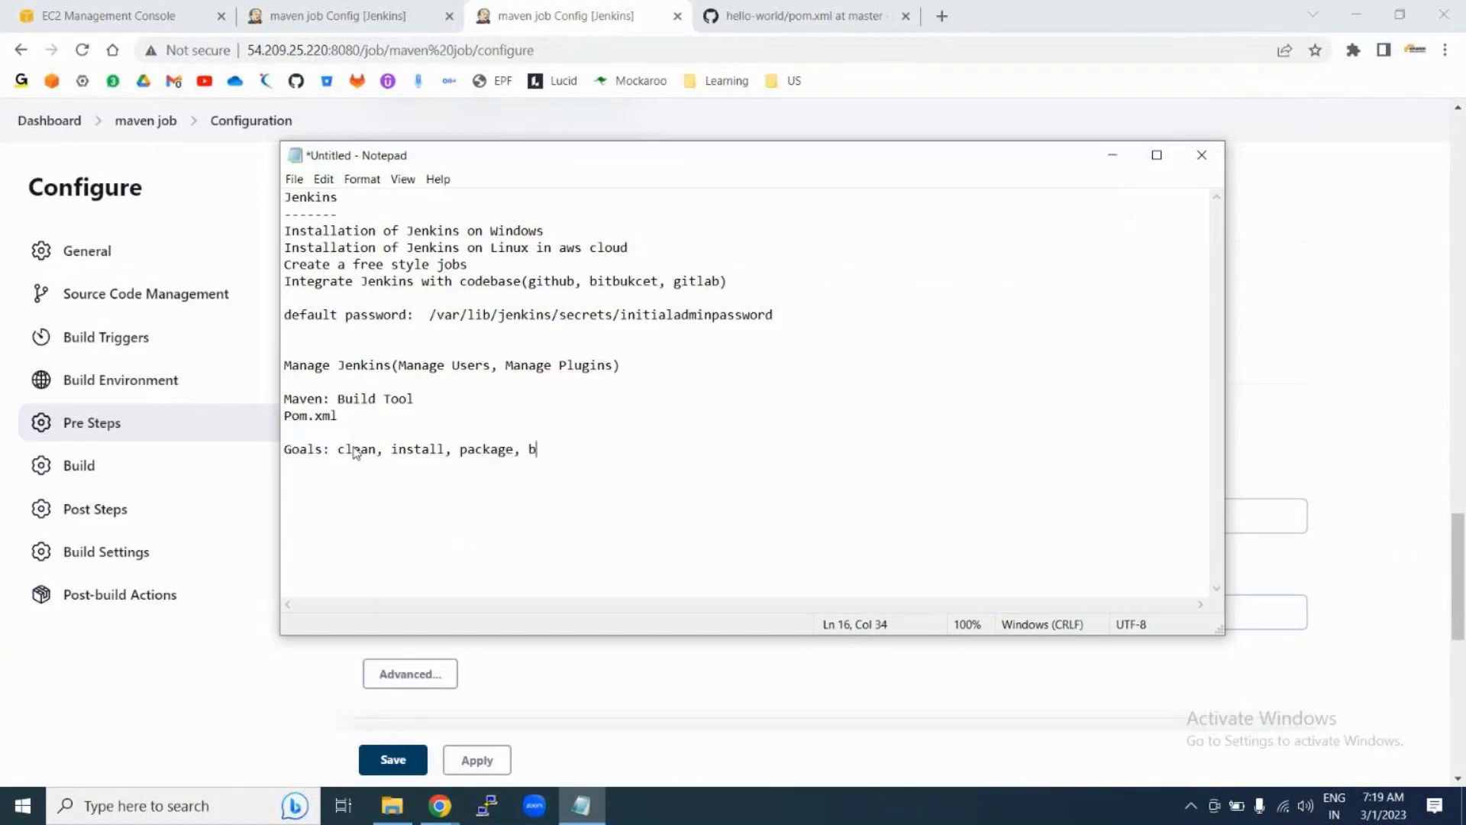
key(BackSpace)
text(build, test, compile)
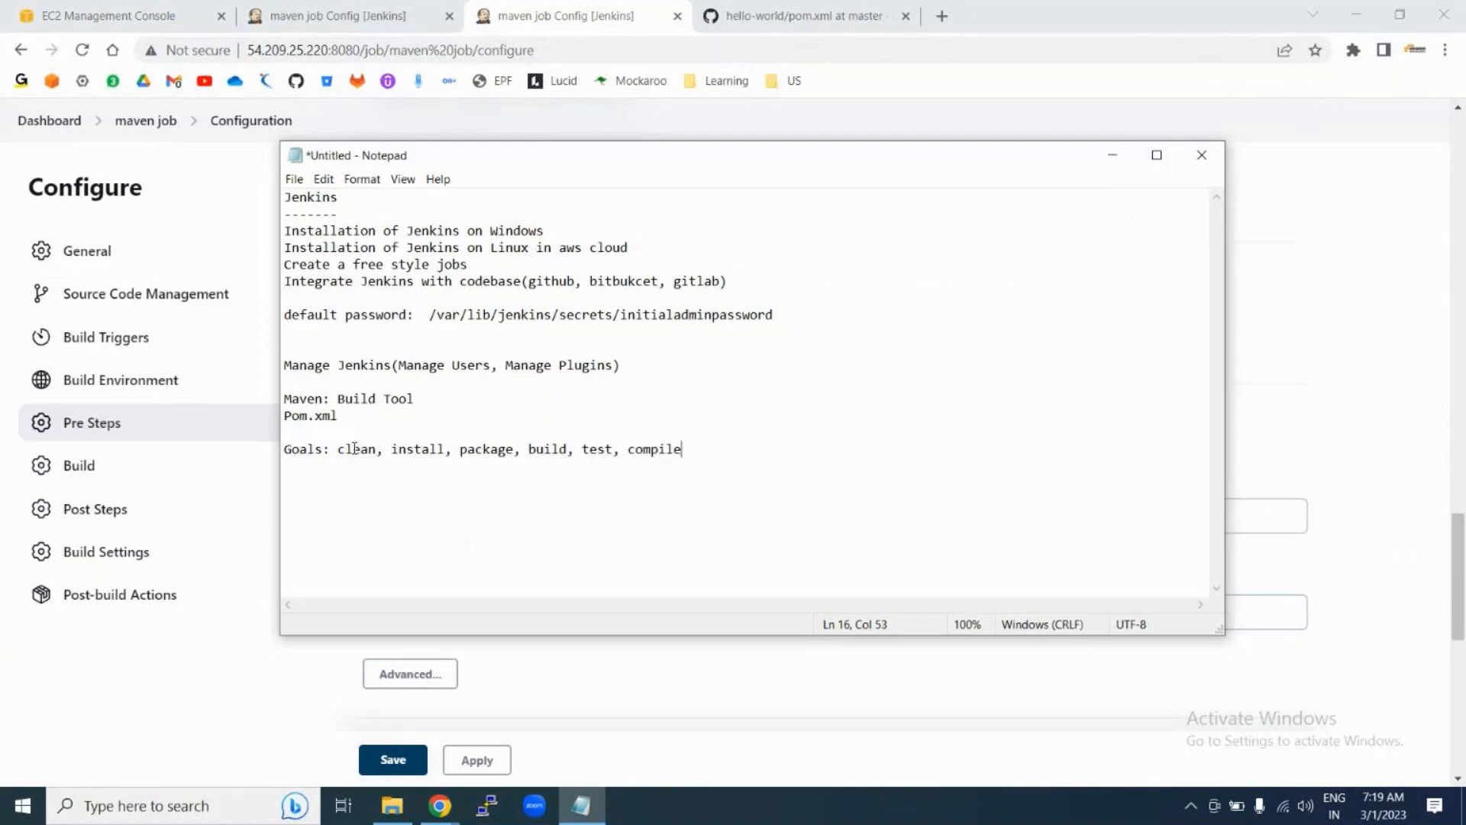
double_click(355, 449)
click(346, 452)
double_click(346, 452)
Step: Start a new notes line with the command 'mvn clean install'
click(311, 484)
key(Return)
text(mvn clean)
drag(285, 483, 351, 484)
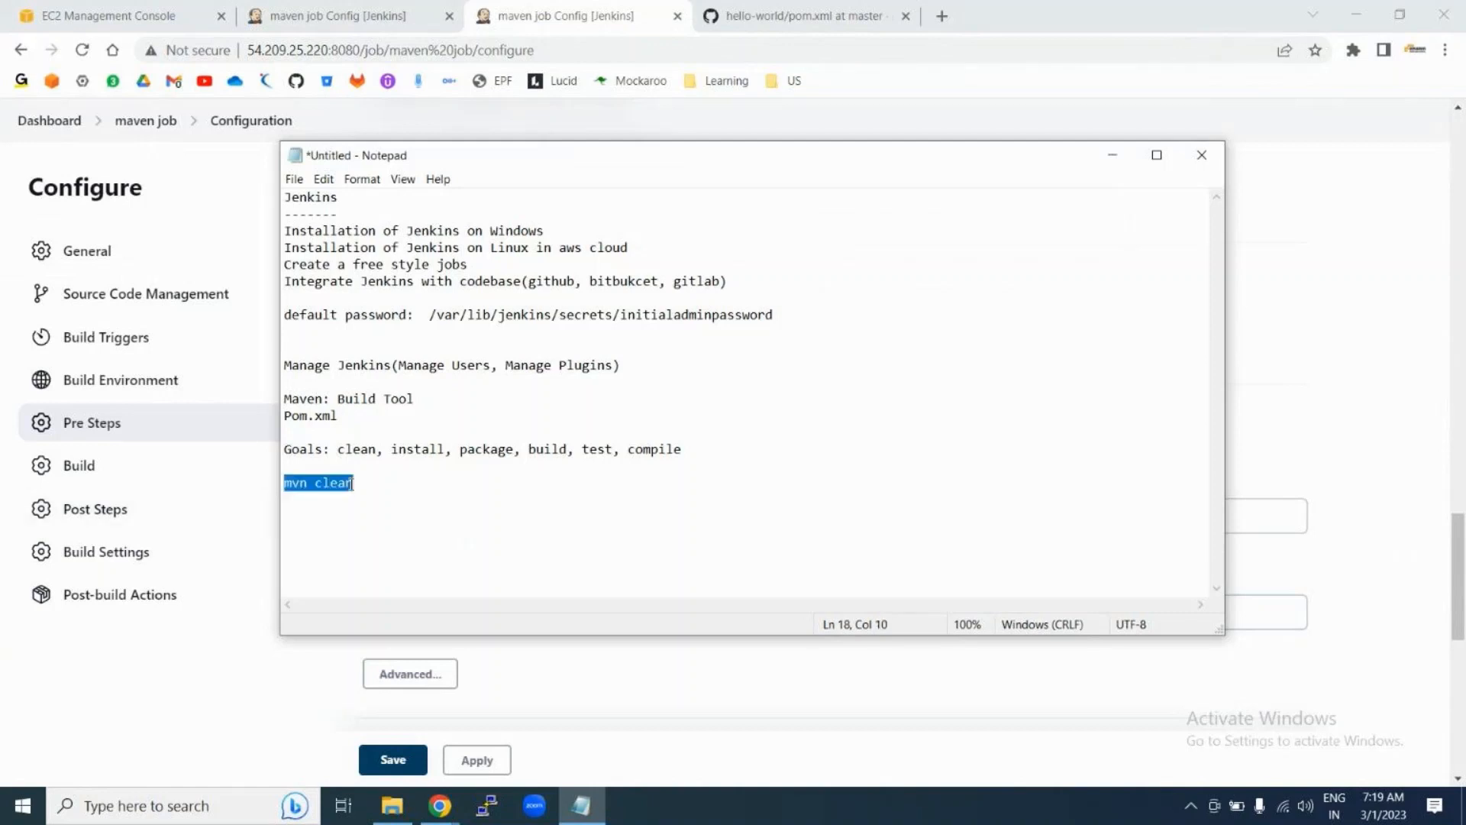
click(366, 485)
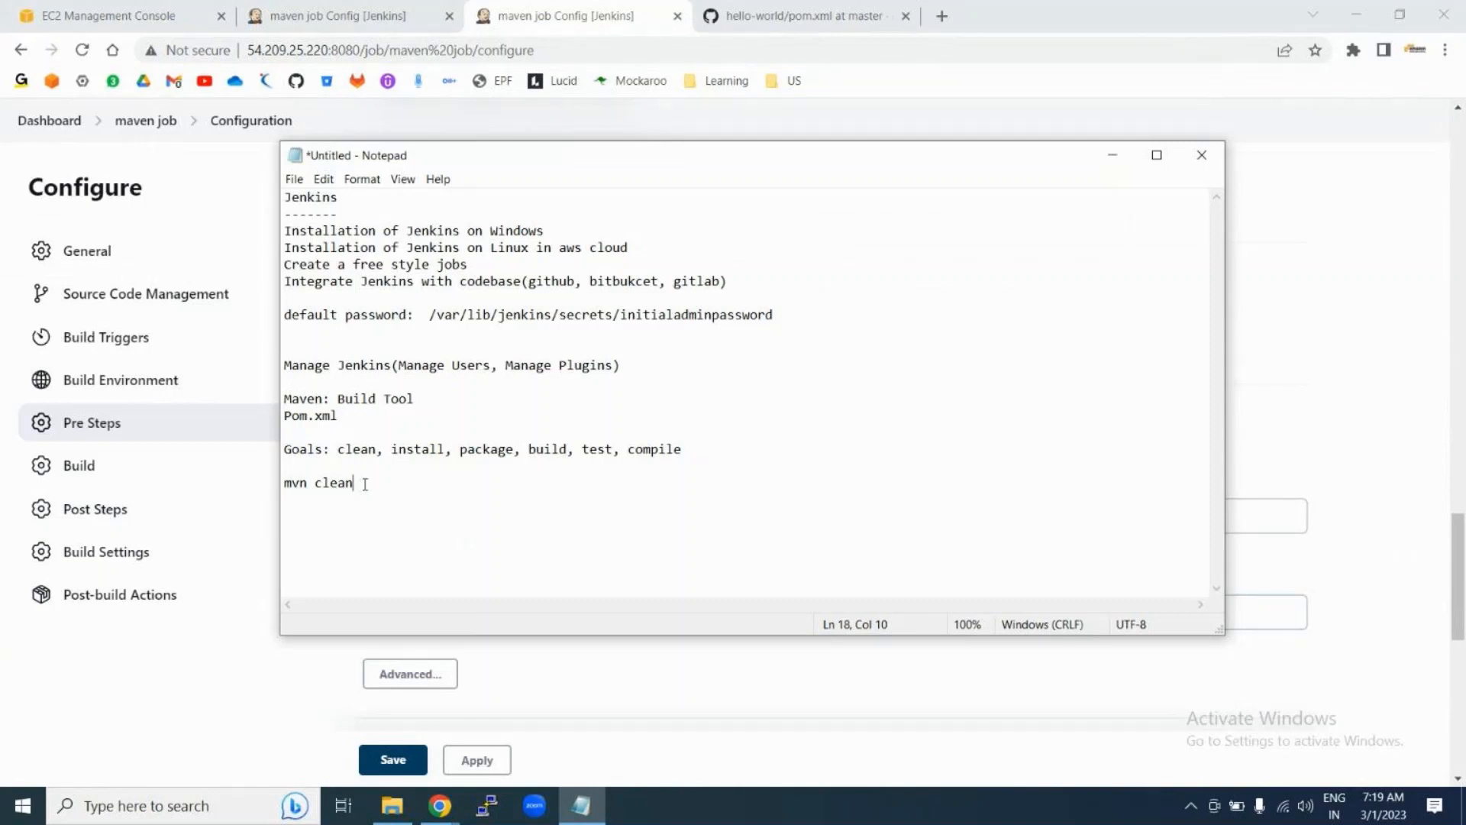
key(BackSpace)
key(BackSpace)
key(BackSpace)
key(BackSpace)
key(BackSpace)
text(clean)
key(BackSpace)
text(n install)
Step: Complete the command as 'mvn clean install package', matching it against the goals list
double_click(417, 449)
click(378, 483)
double_click(377, 483)
click(427, 483)
text(package)
double_click(440, 483)
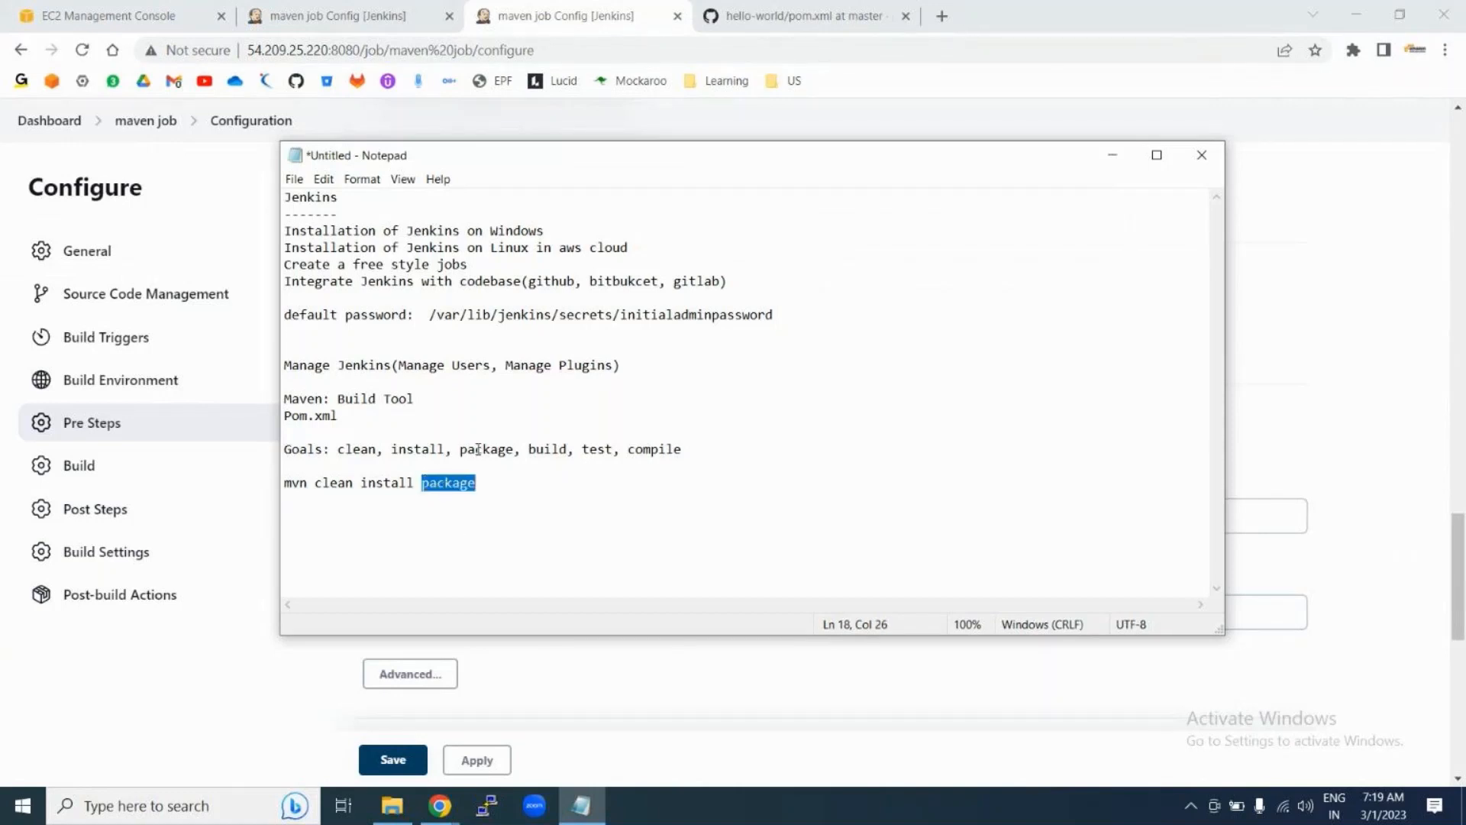
double_click(478, 450)
double_click(437, 482)
click(223, 682)
click(389, 607)
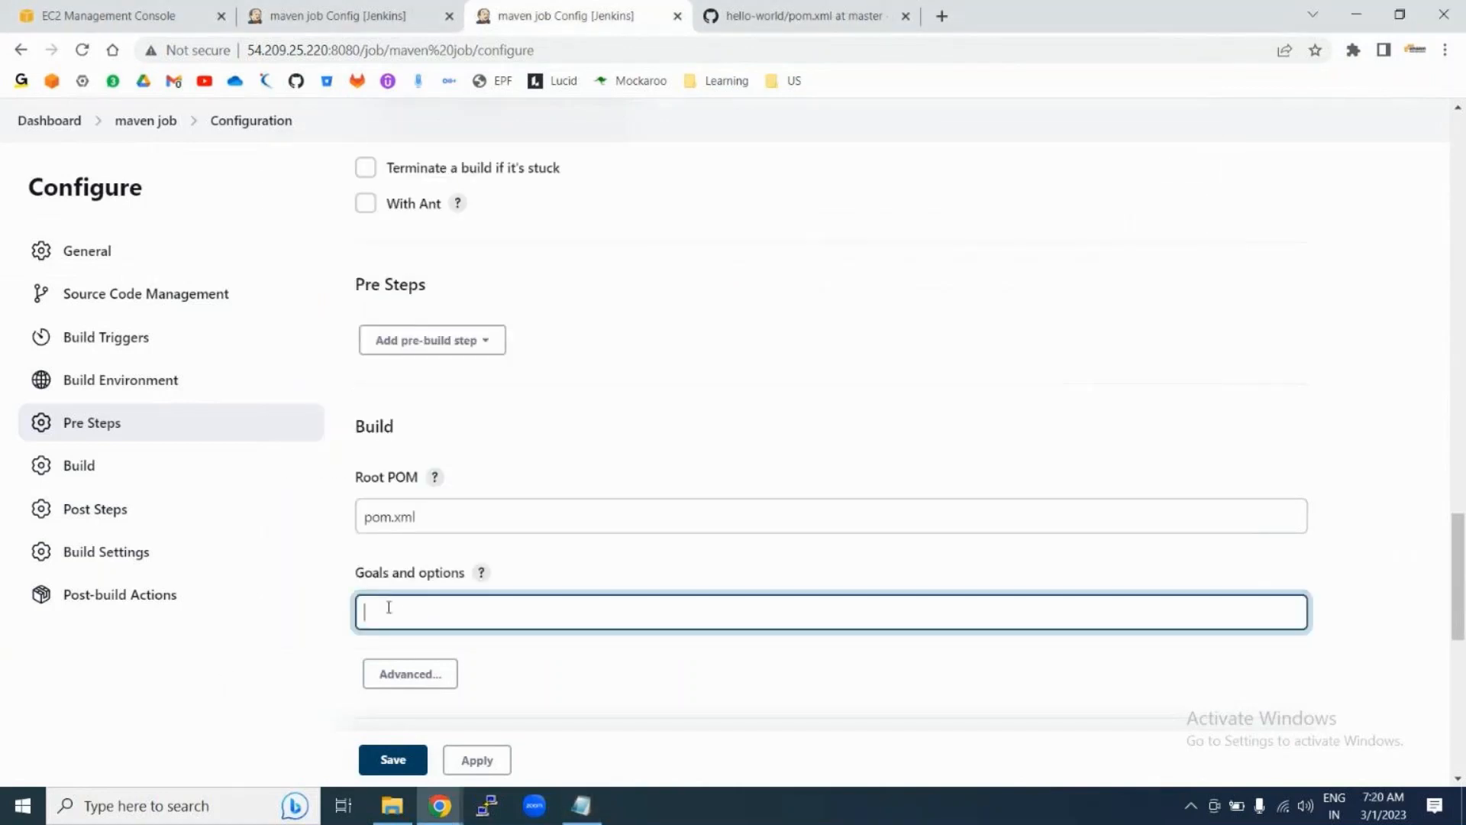
Step: Set the maven job's Goals and options to 'clean install package' and save the configuration
text(clean install package)
click(392, 759)
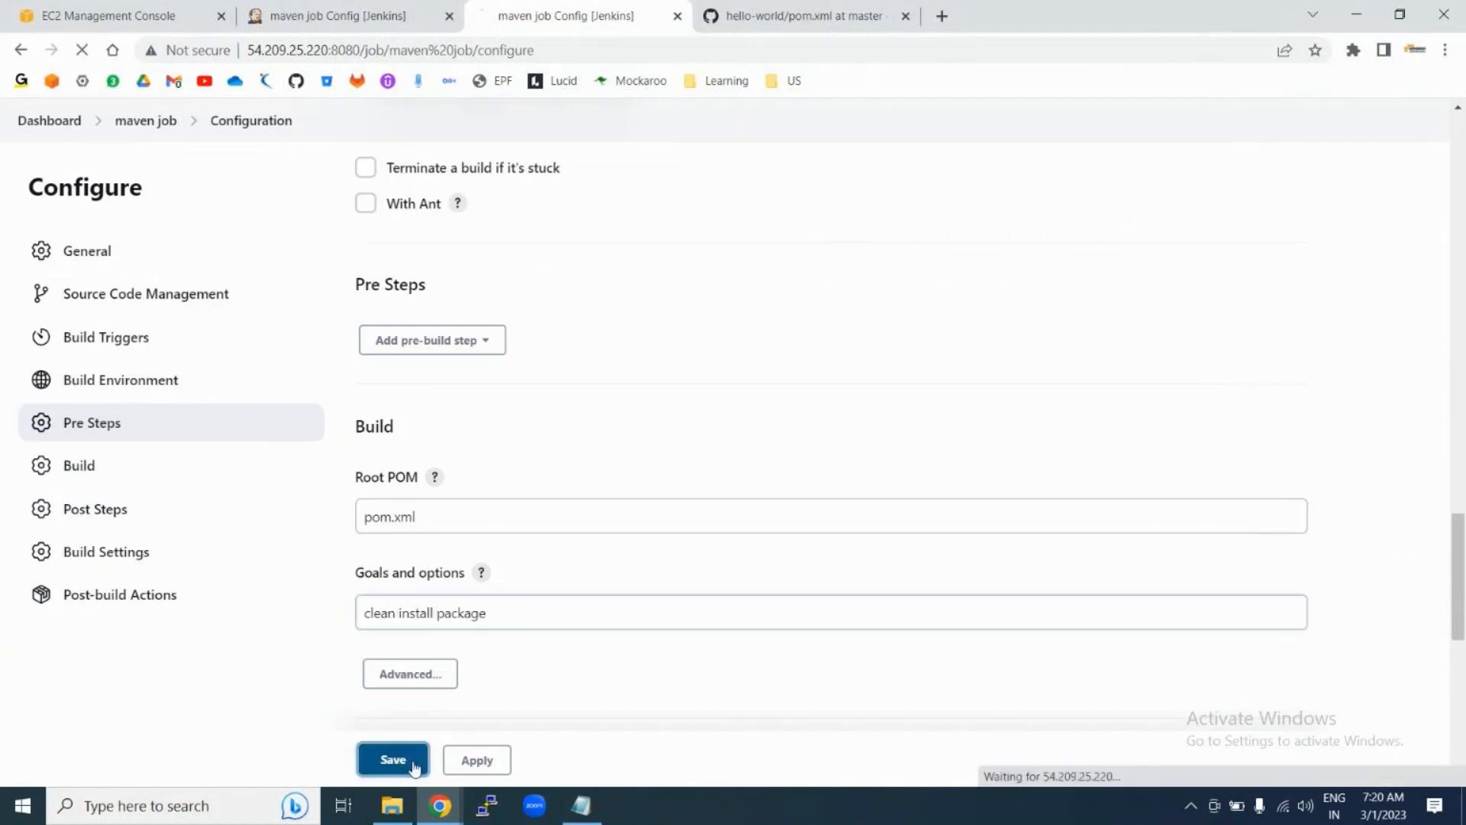
click(469, 760)
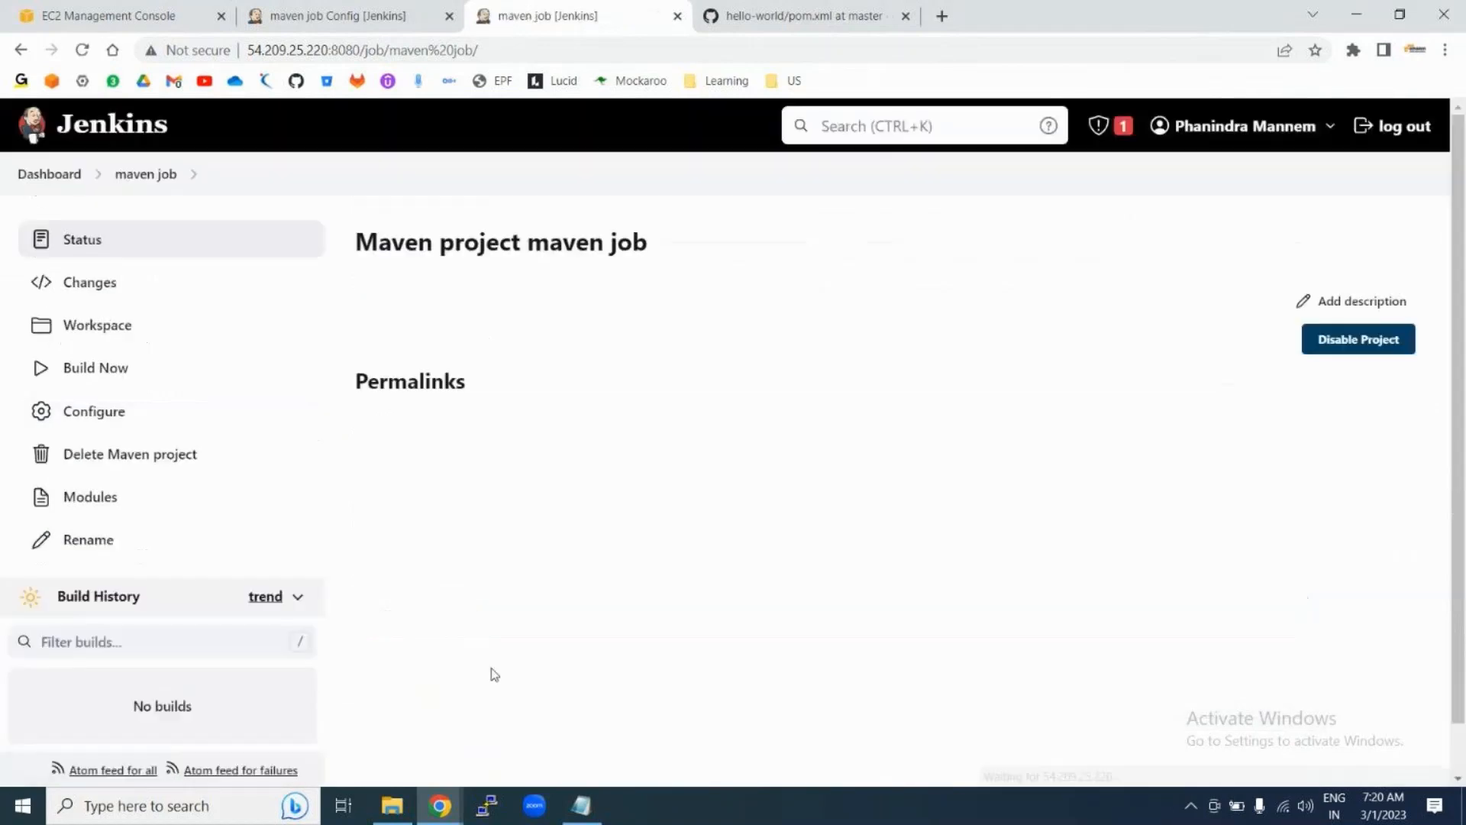
Step: Start build #1 of the maven job and view its console output
click(89, 368)
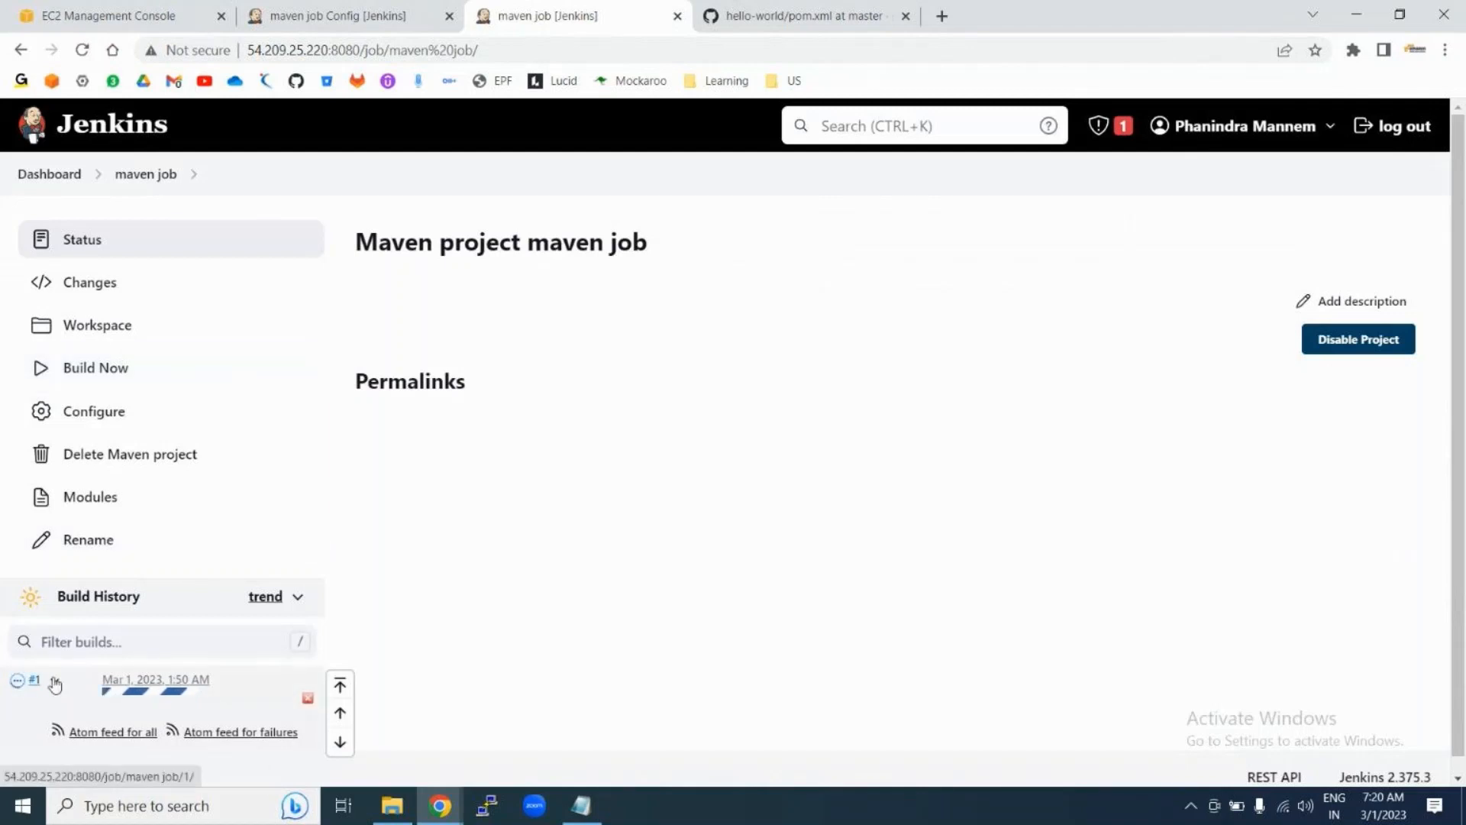
click(53, 680)
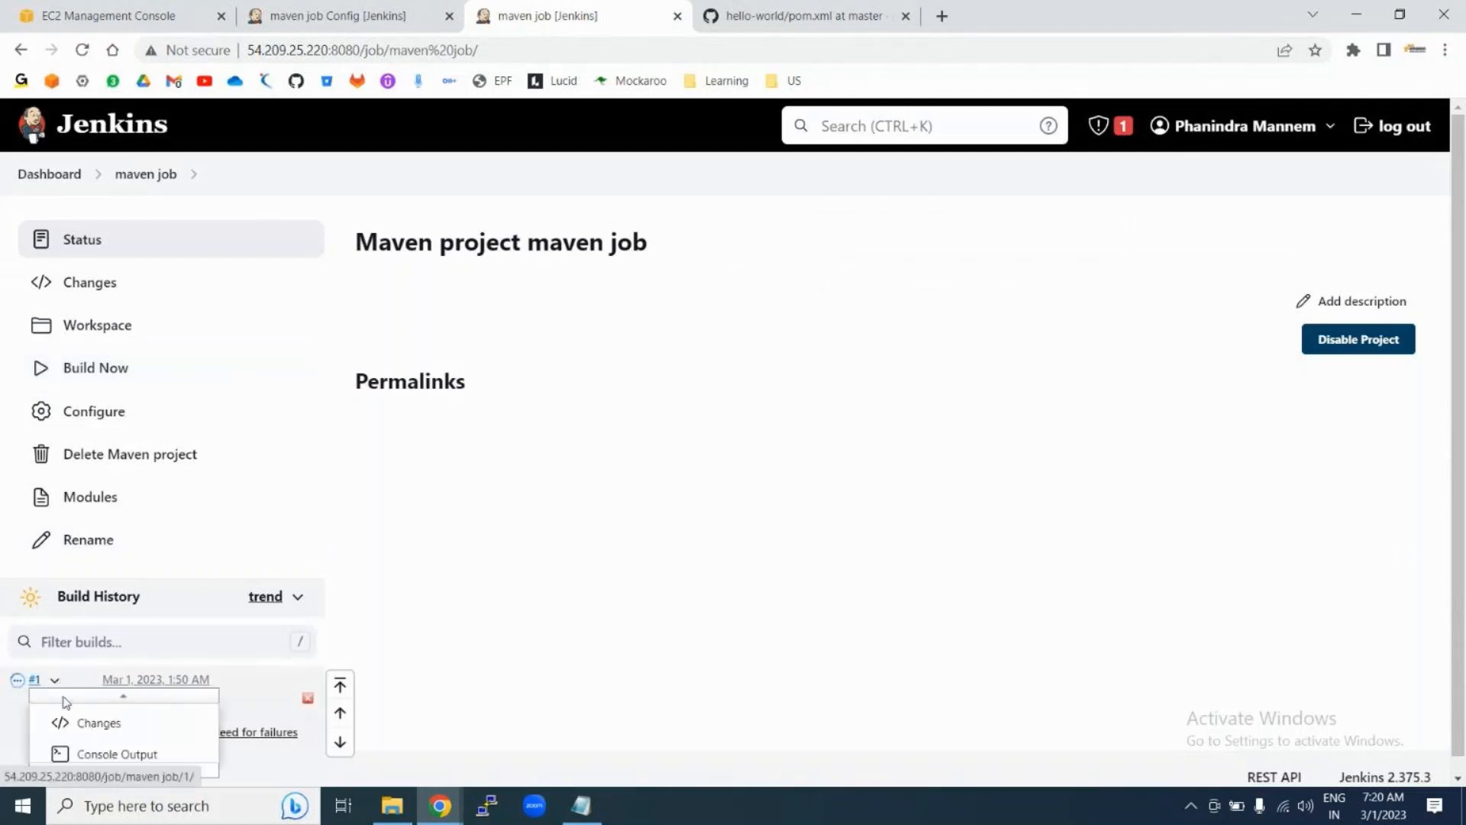
click(100, 753)
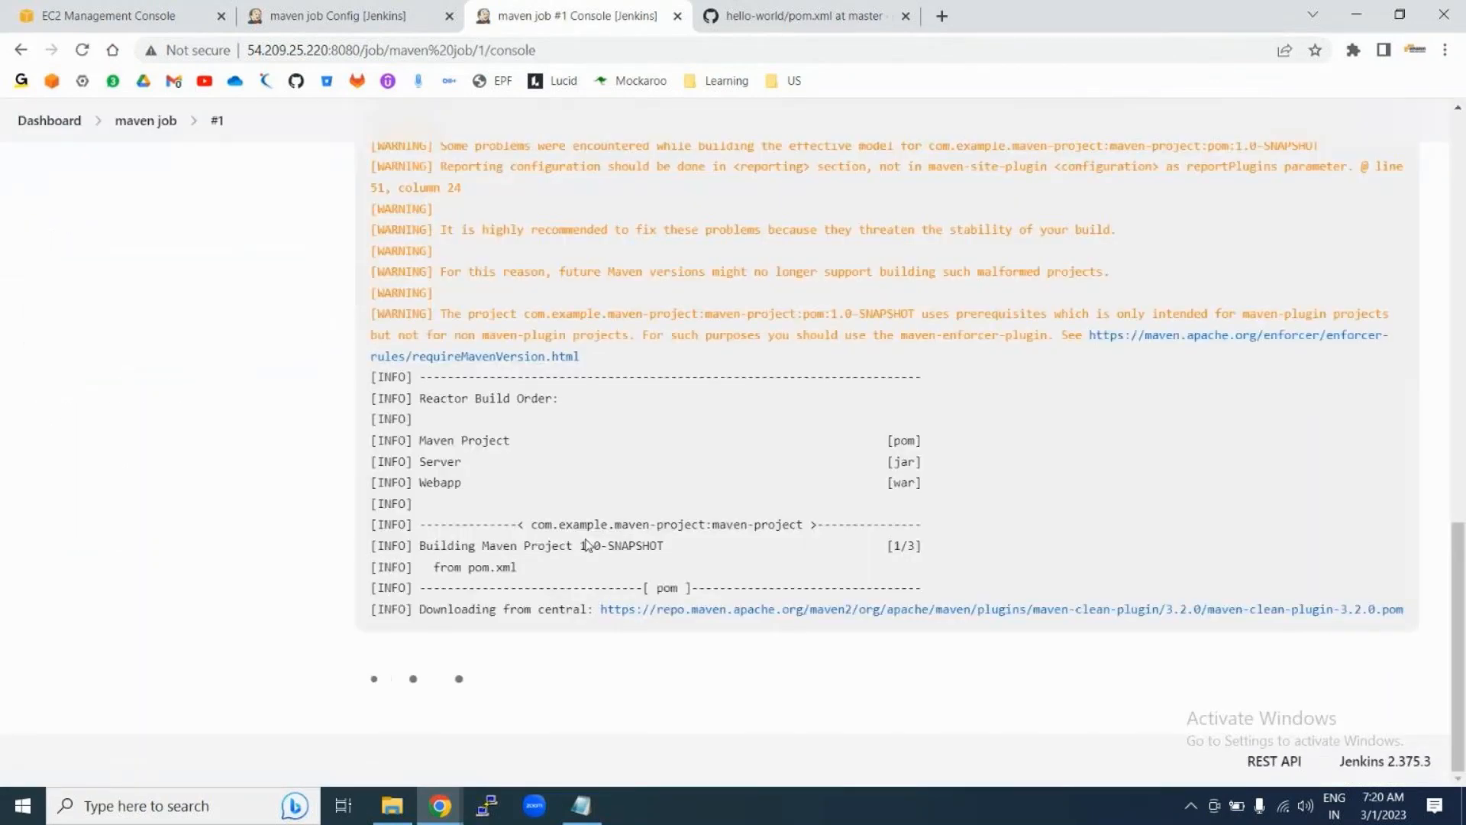
Step: Review the start of build #1's log: it runs as SYSTEM in the job workspace
scroll(589, 545, up, 15)
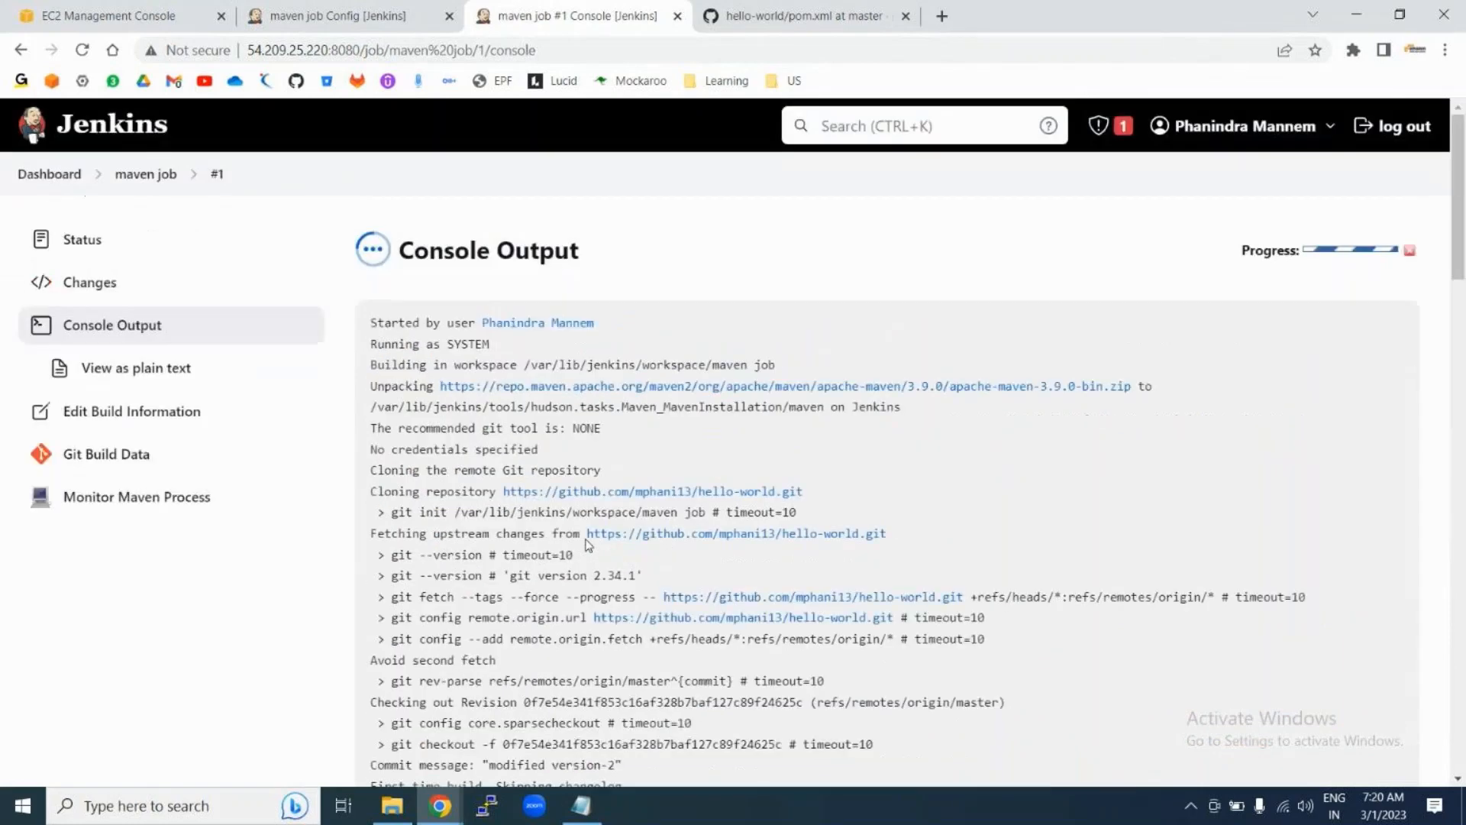
scroll(463, 663, down, 1)
drag(461, 255, 628, 271)
double_click(468, 276)
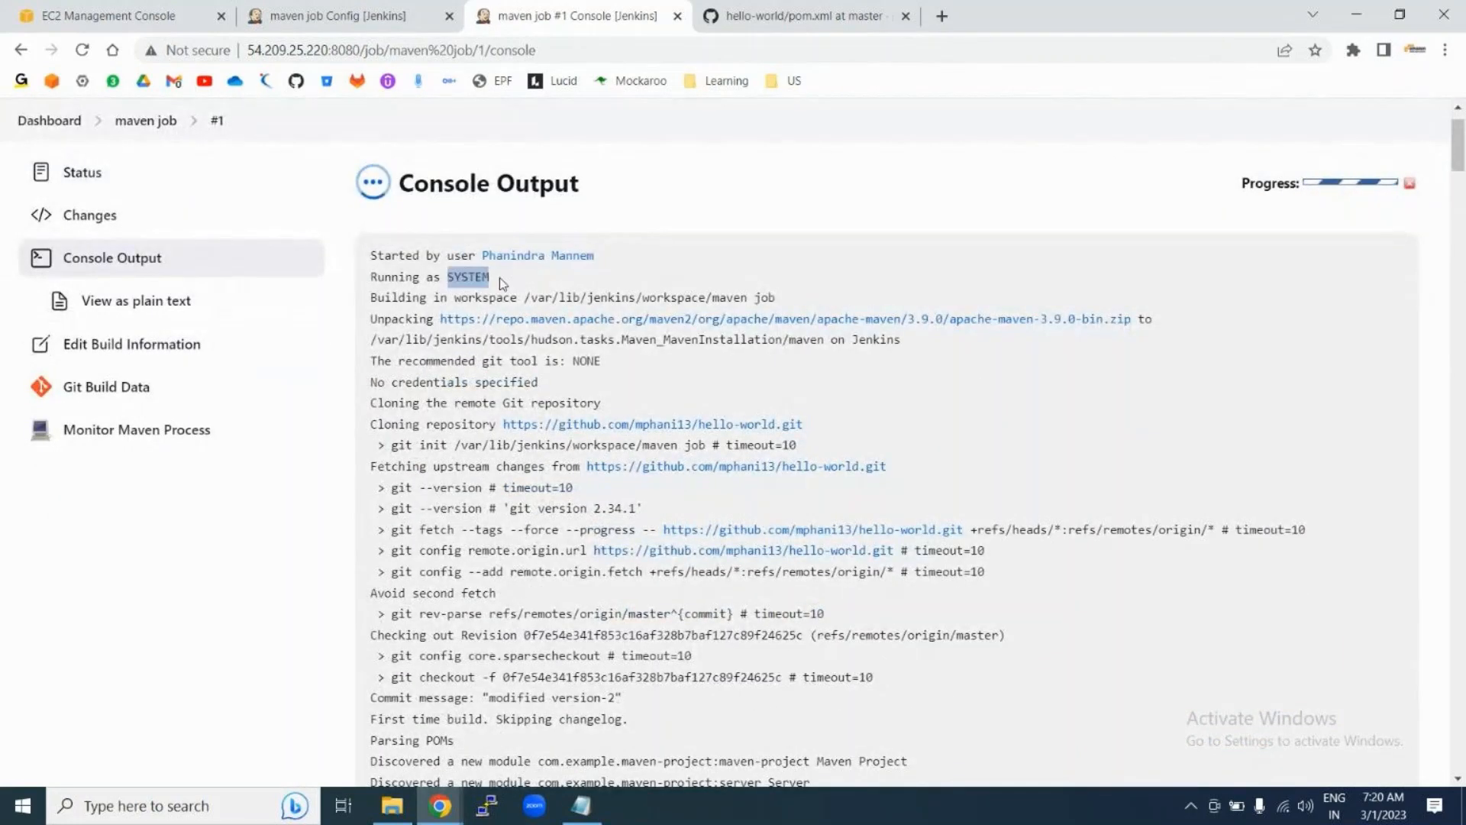
drag(524, 297, 800, 301)
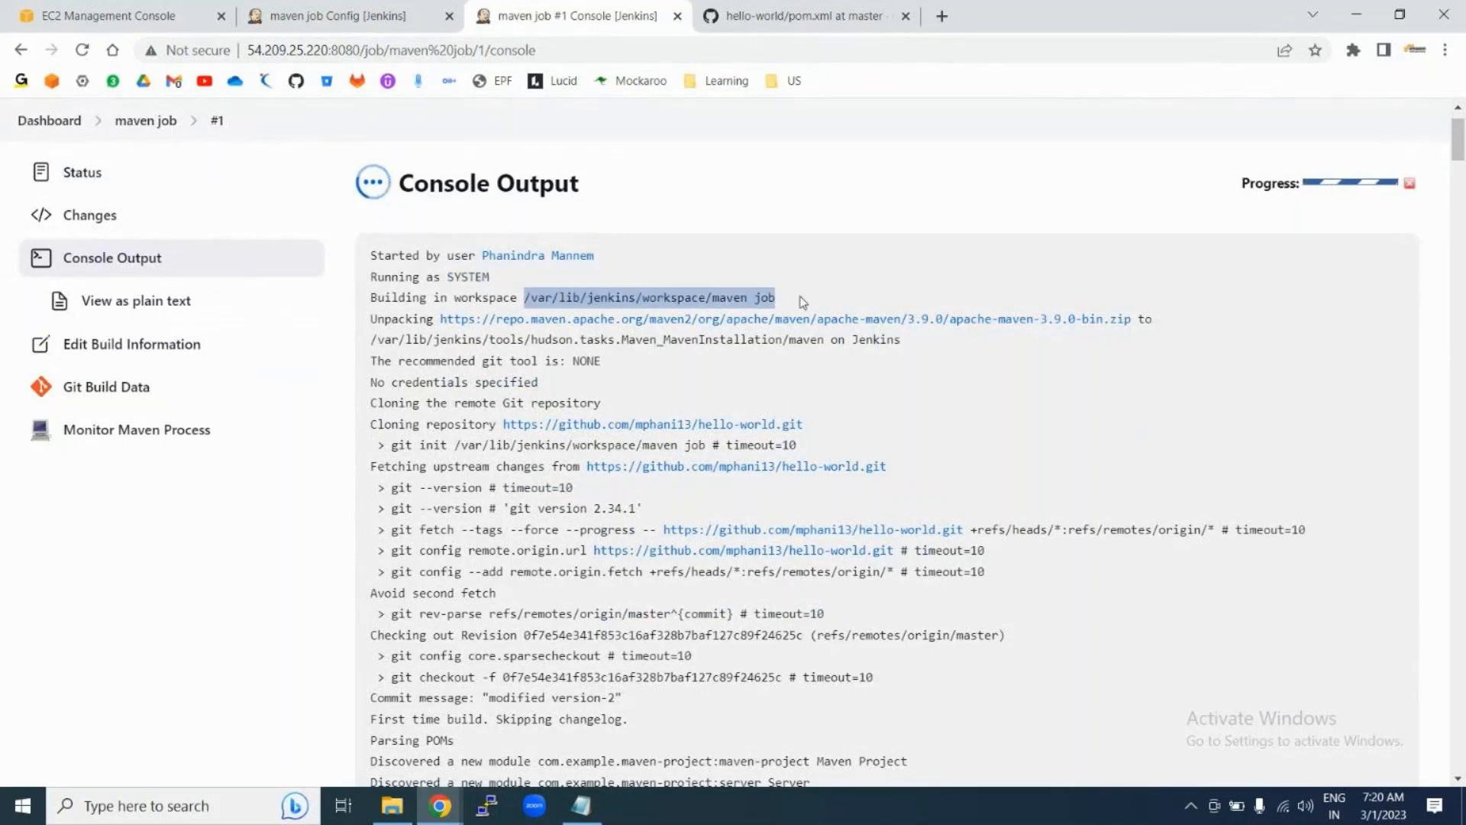
scroll(395, 667, down, 1)
scroll(395, 667, down, 15)
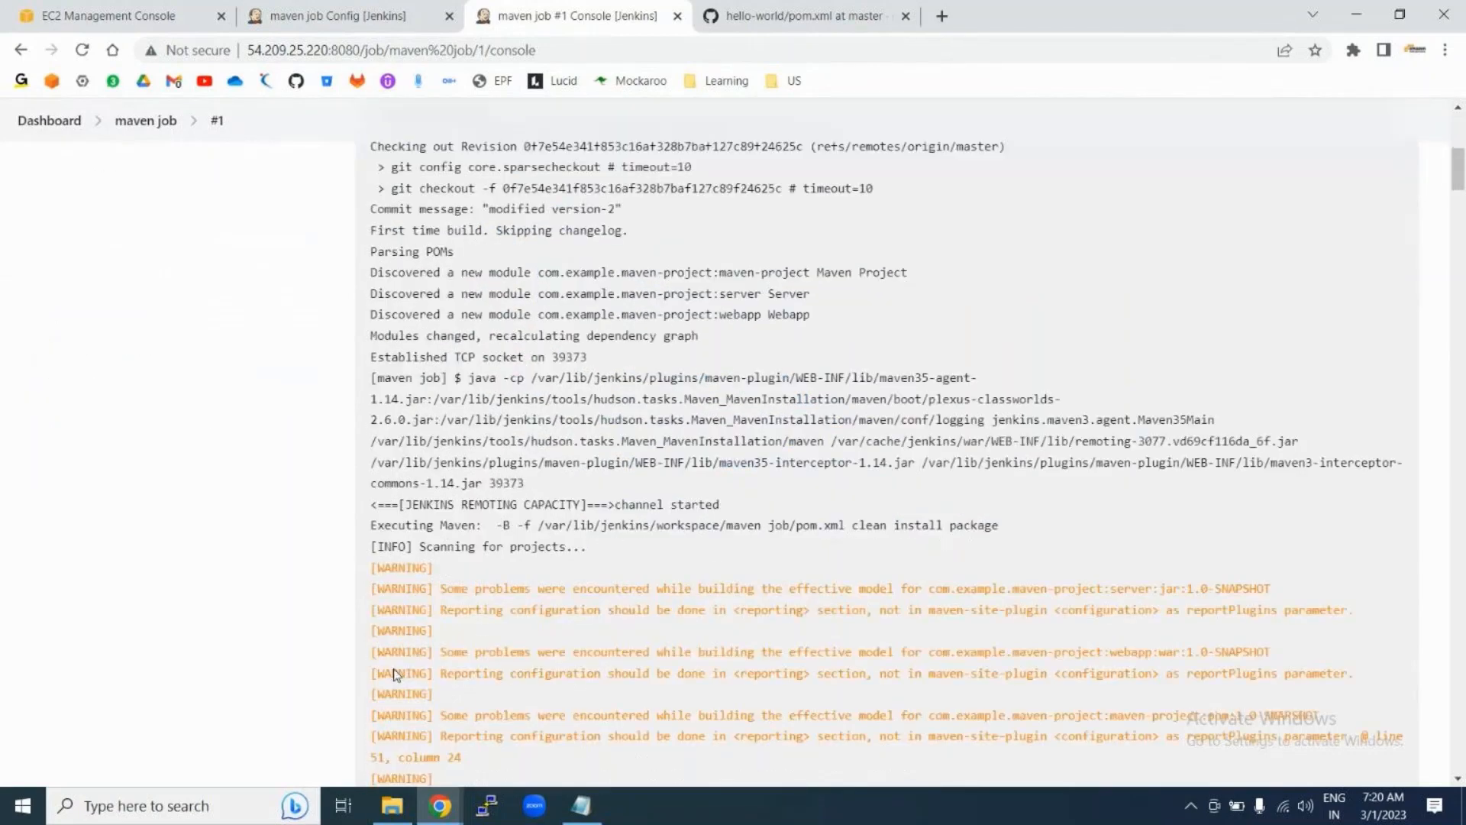
scroll(395, 667, down, 20)
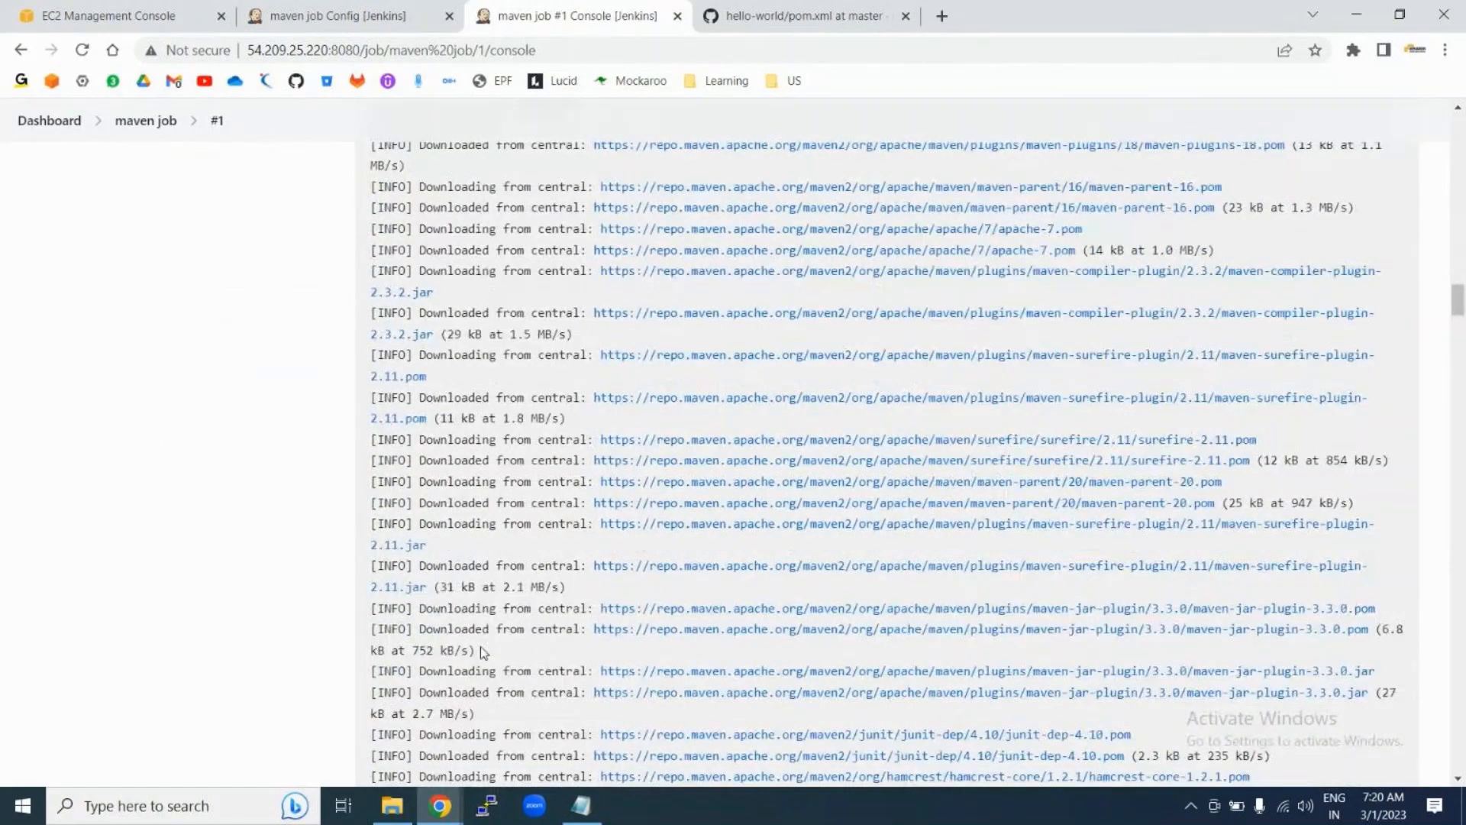
scroll(482, 652, down, 13)
drag(420, 278, 544, 278)
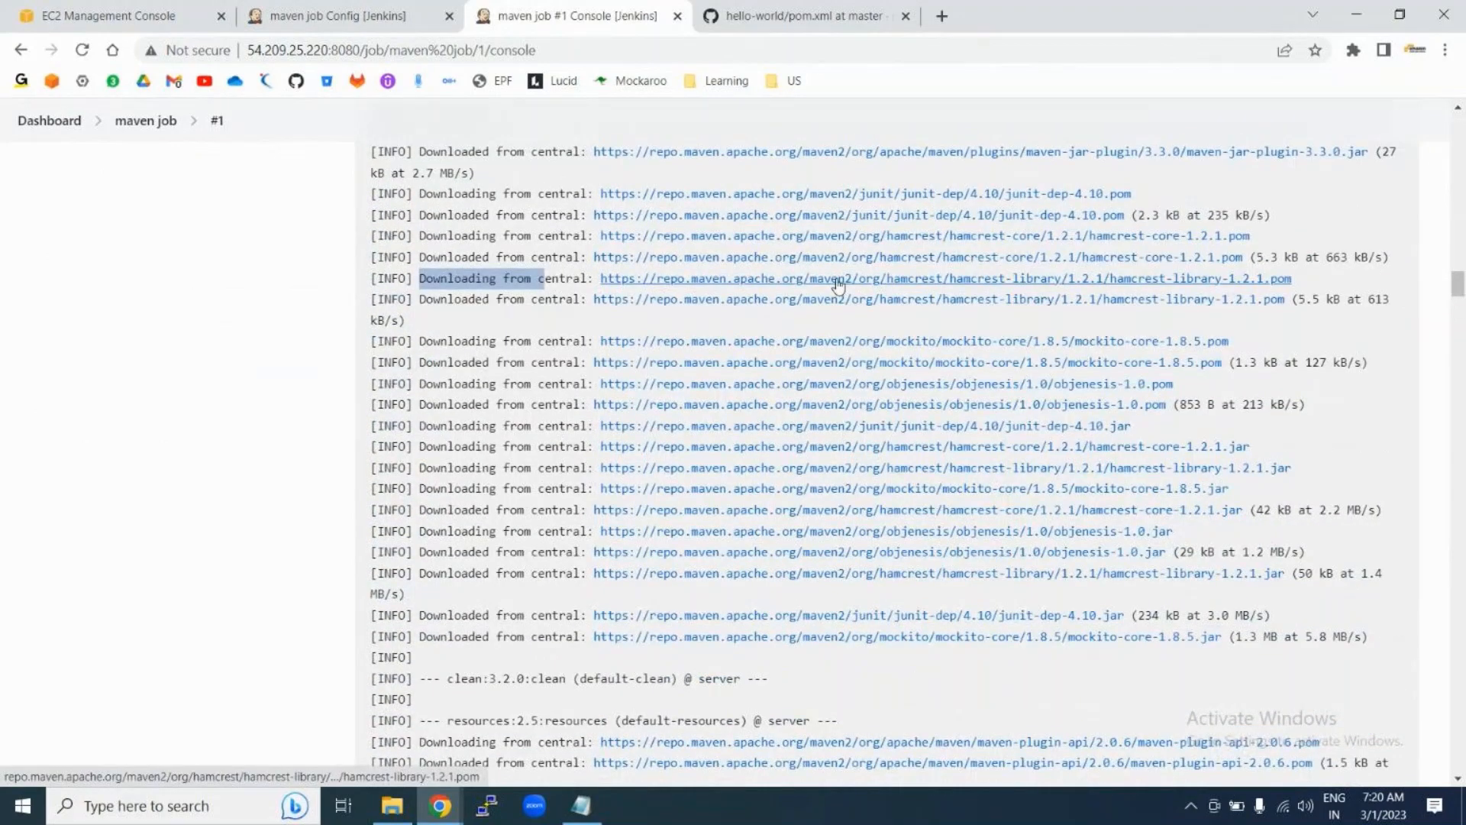
Step: Scroll past the Maven downloads to the Reactor Summary and BUILD SUCCESS in 29.110 s
scroll(1277, 483, down, 4)
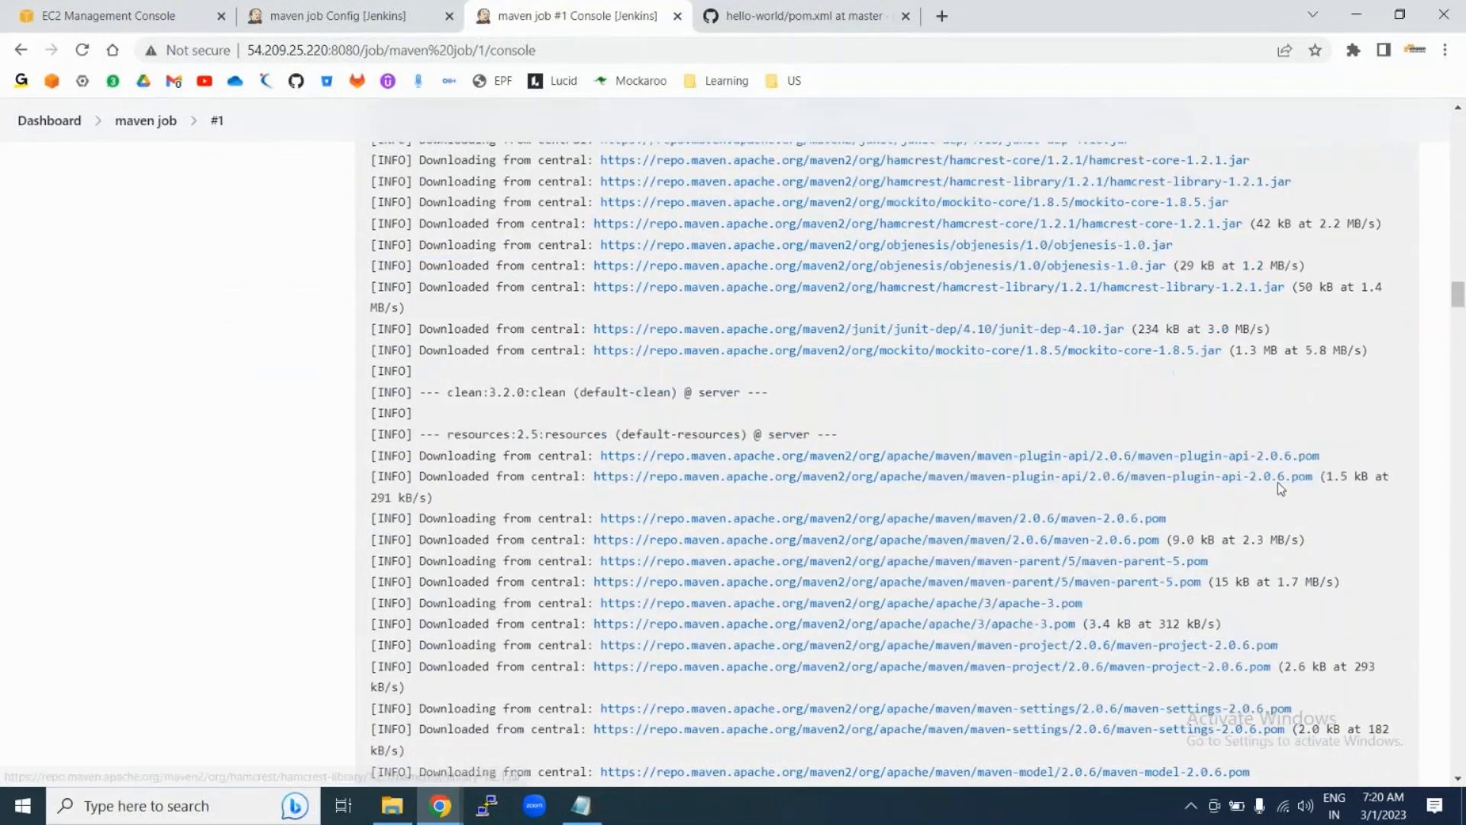
scroll(1277, 483, down, 20)
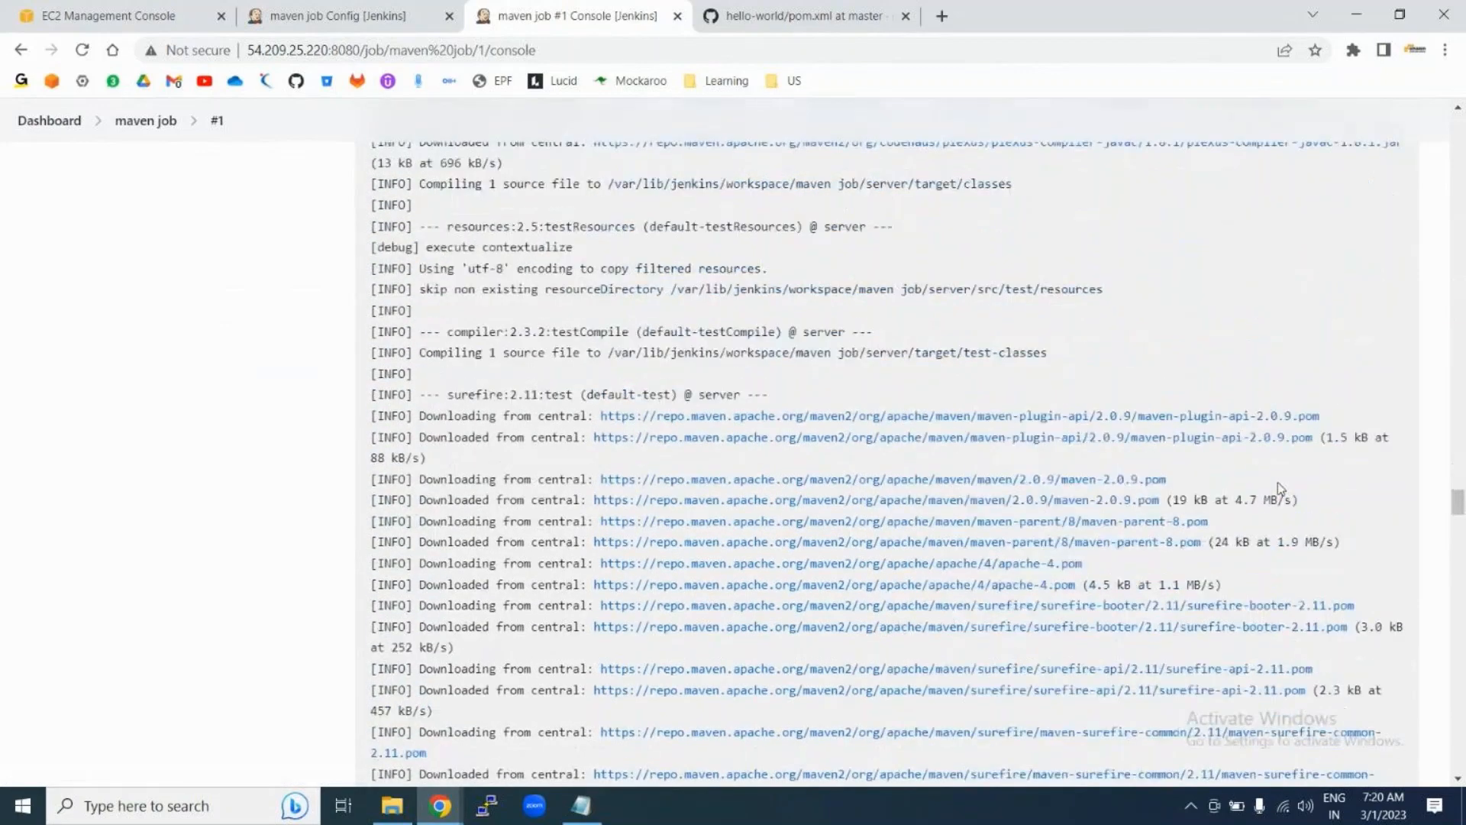
scroll(1281, 489, down, 3)
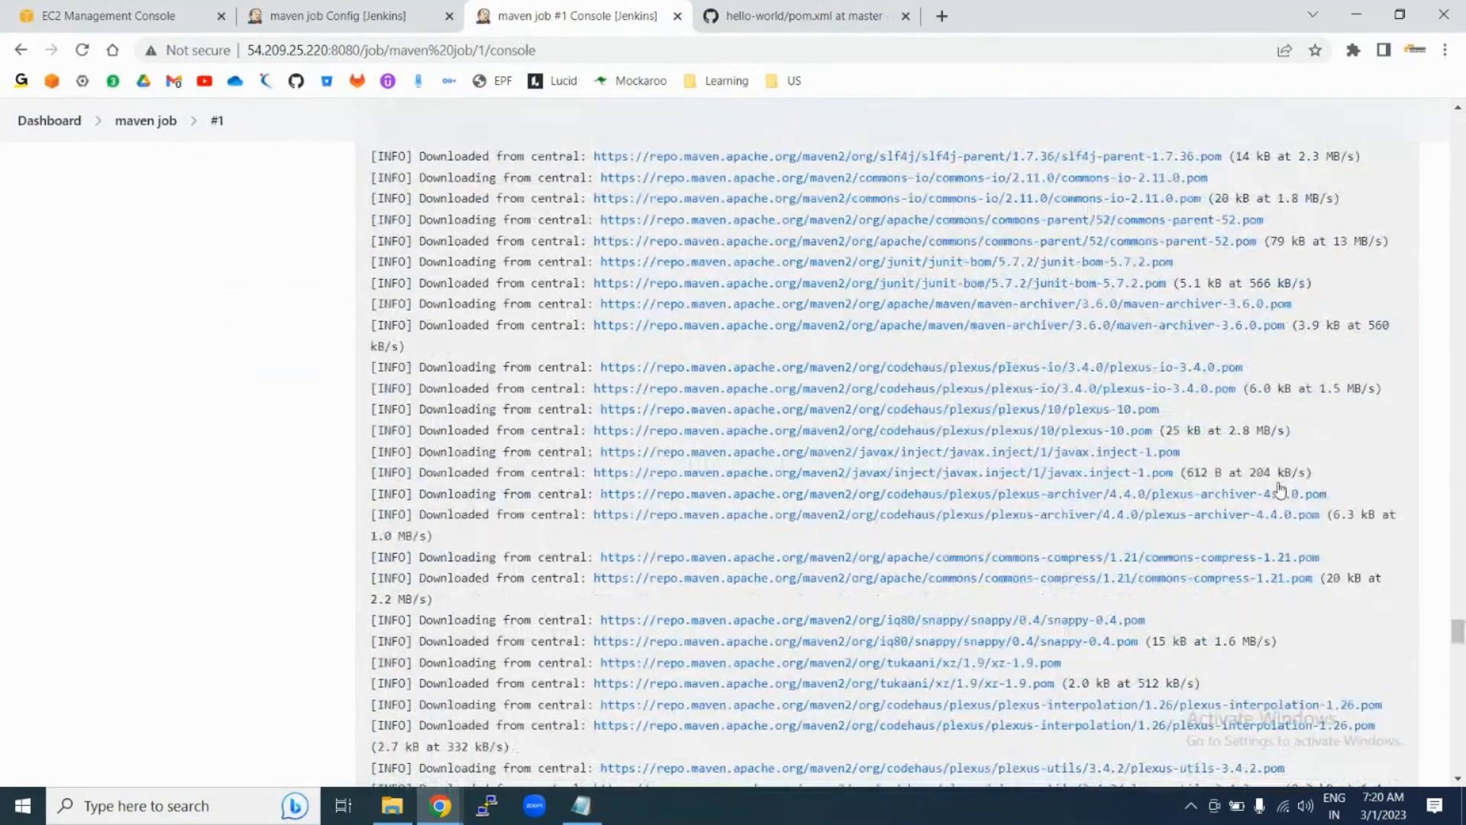
scroll(1281, 488, down, 10)
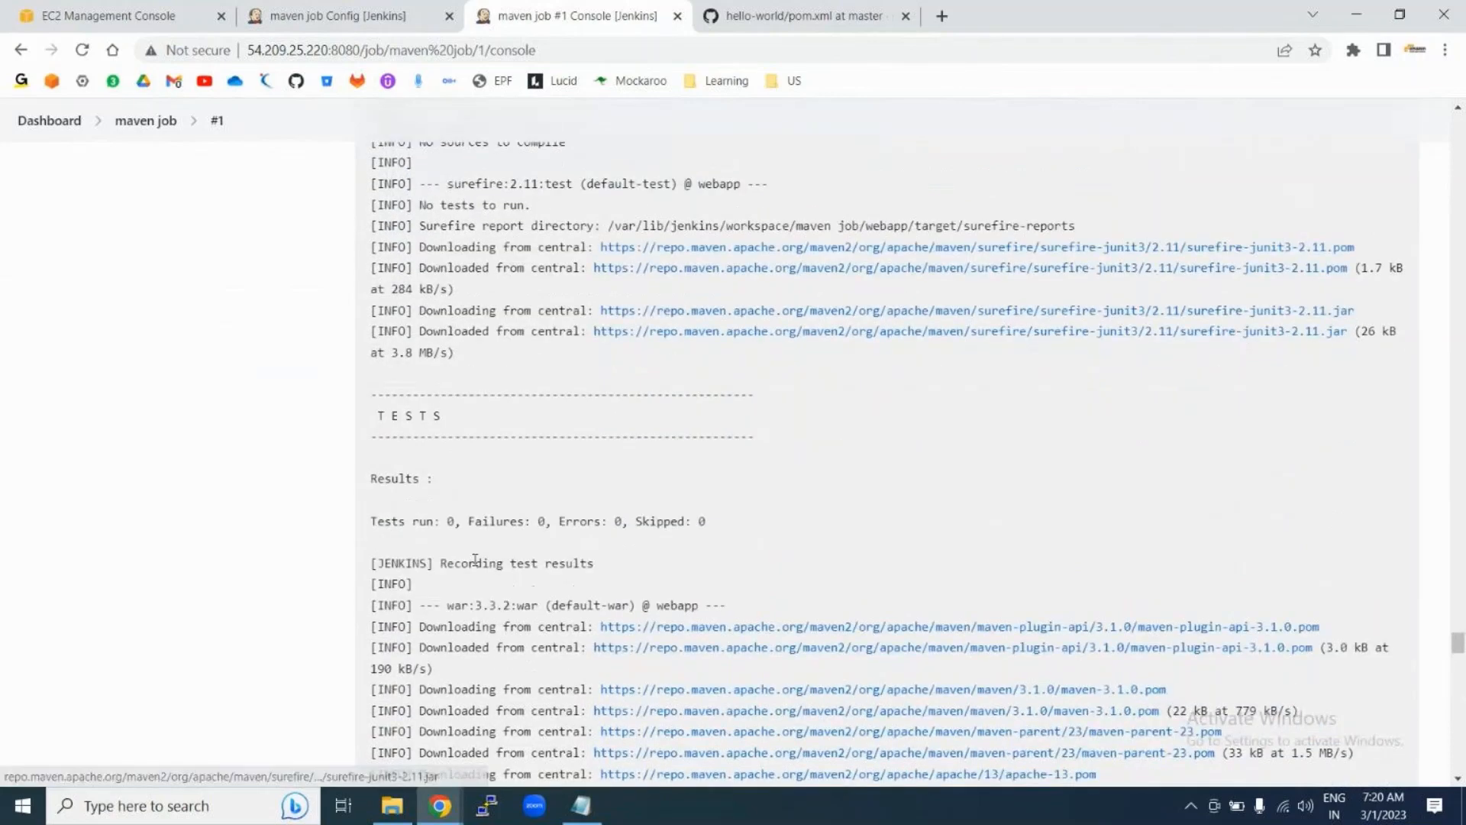
scroll(475, 560, down, 3)
scroll(475, 560, down, 5)
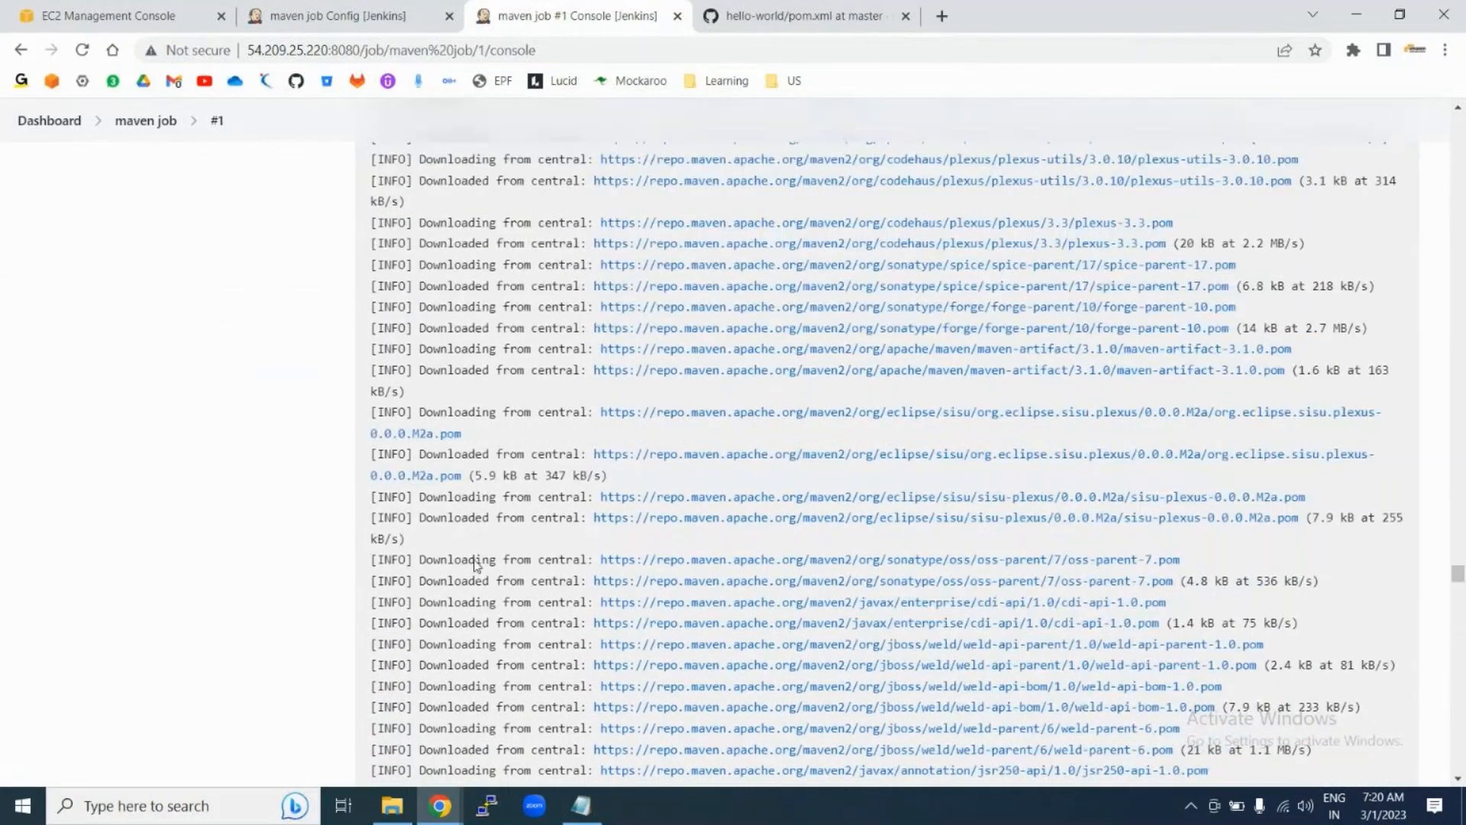
scroll(474, 562, up, 8)
drag(377, 434, 498, 436)
scroll(431, 655, down, 2)
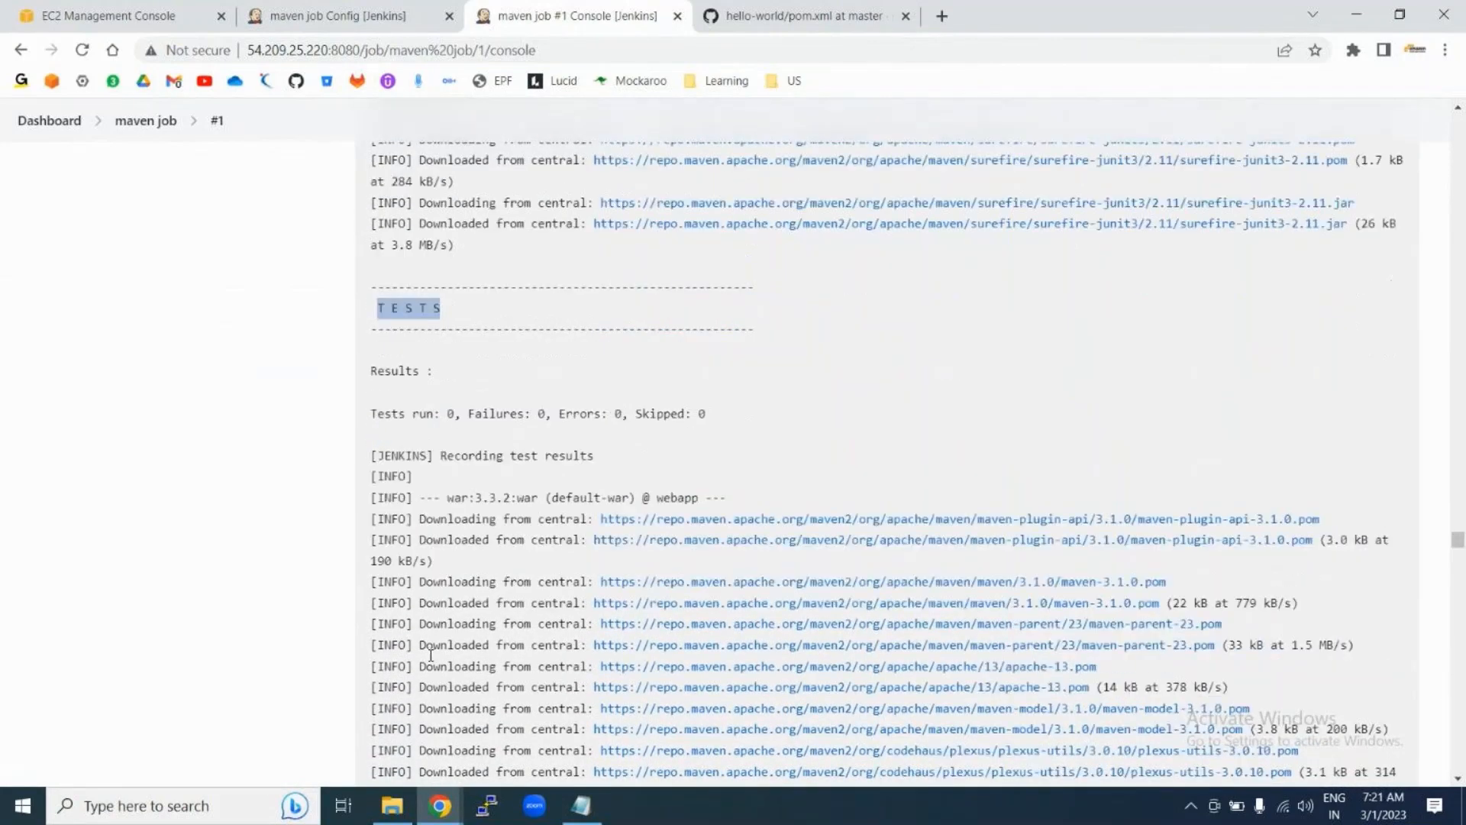
scroll(430, 655, down, 5)
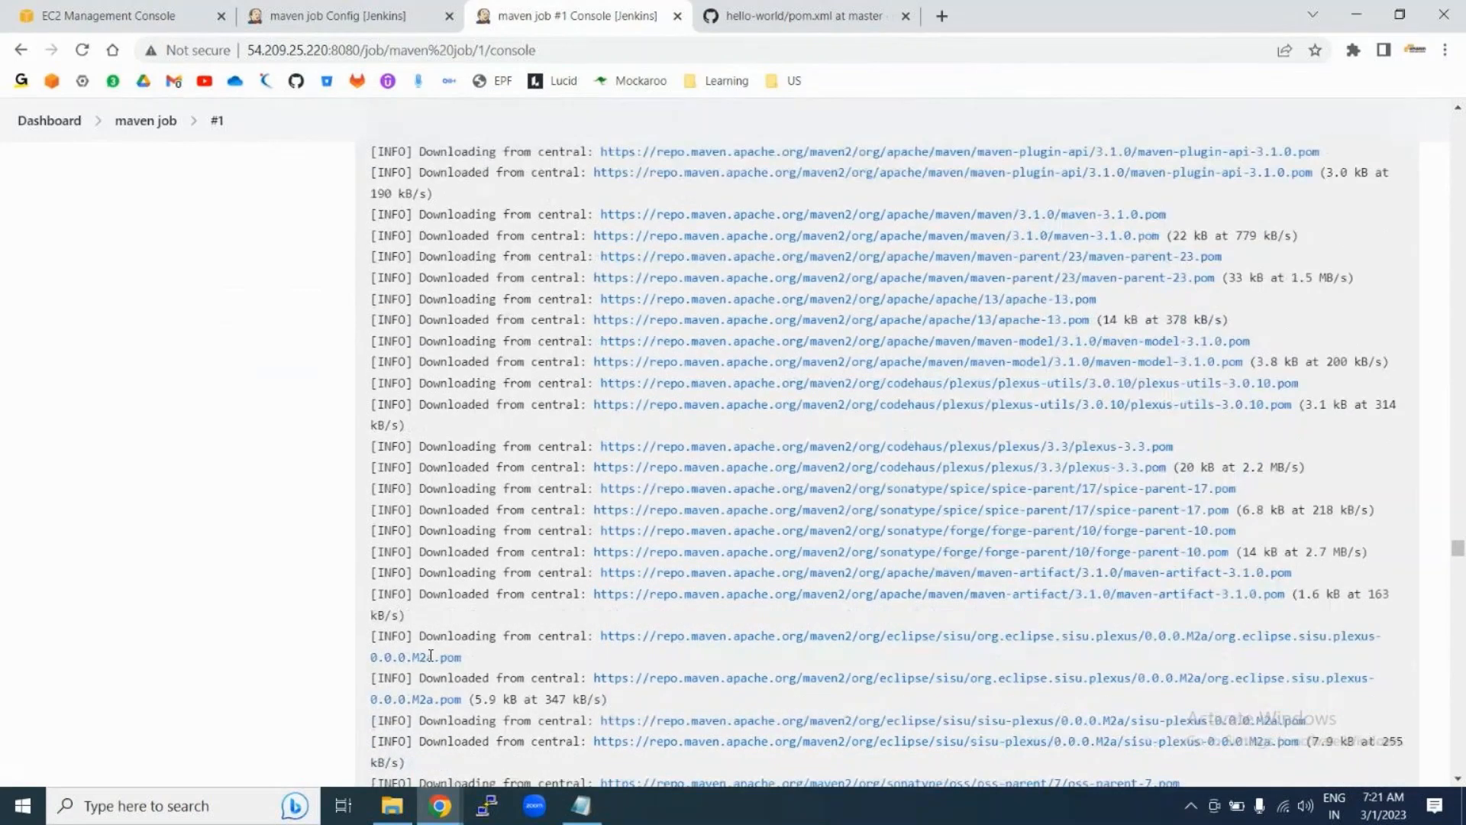
scroll(431, 655, down, 5)
scroll(431, 655, down, 8)
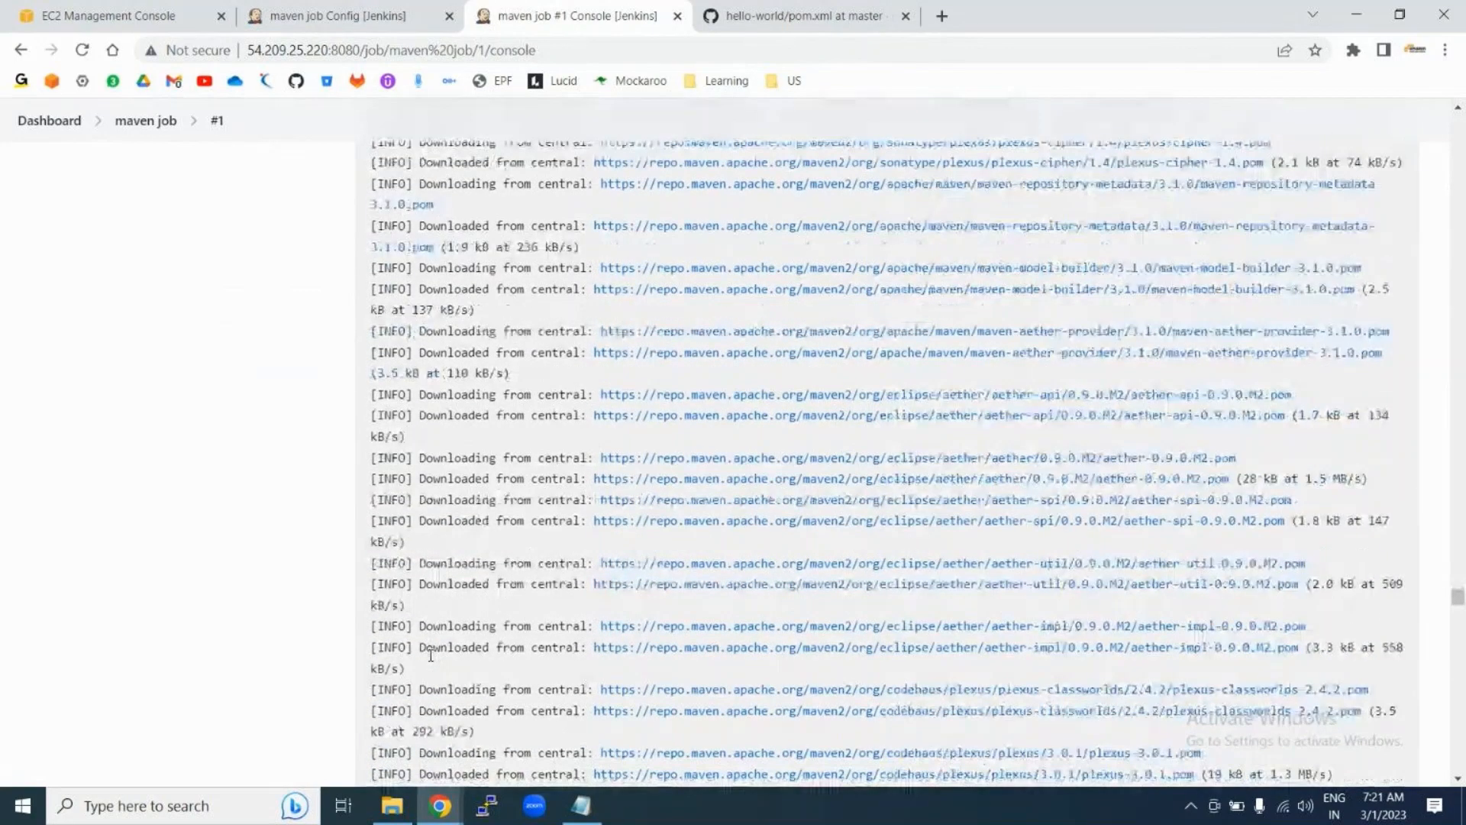
scroll(431, 655, down, 8)
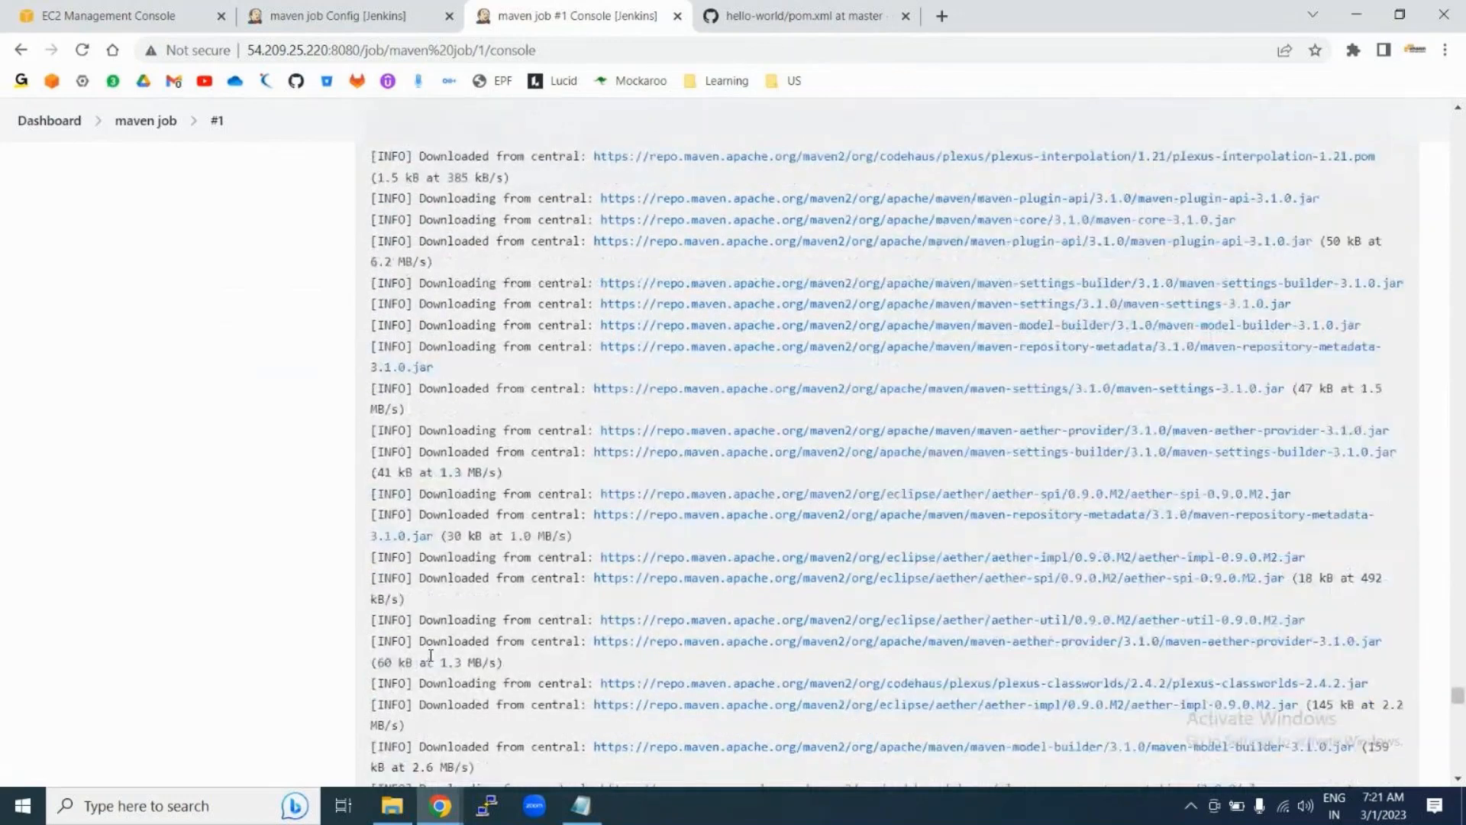
scroll(430, 656, down, 10)
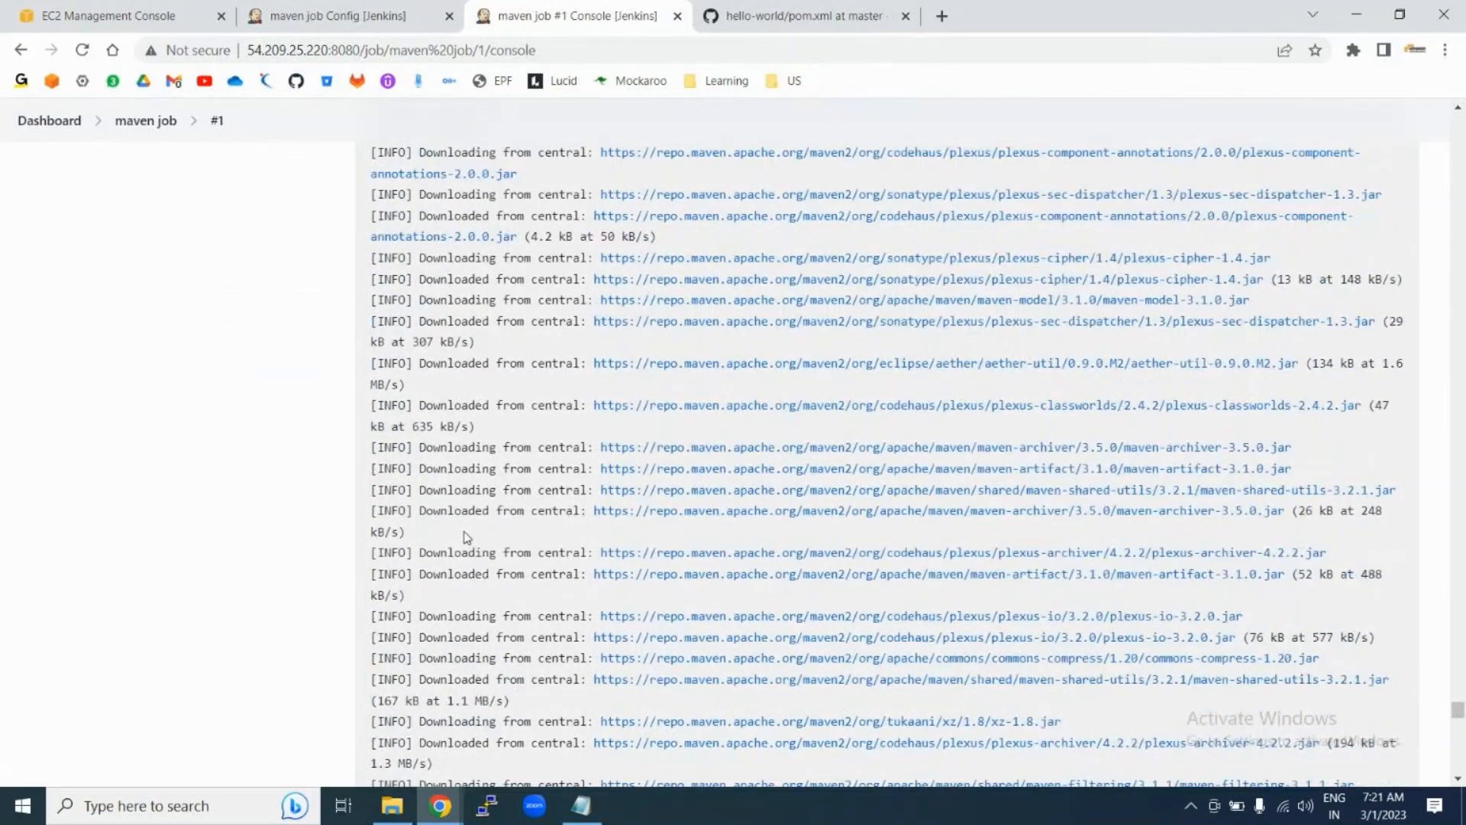
scroll(468, 537, down, 2)
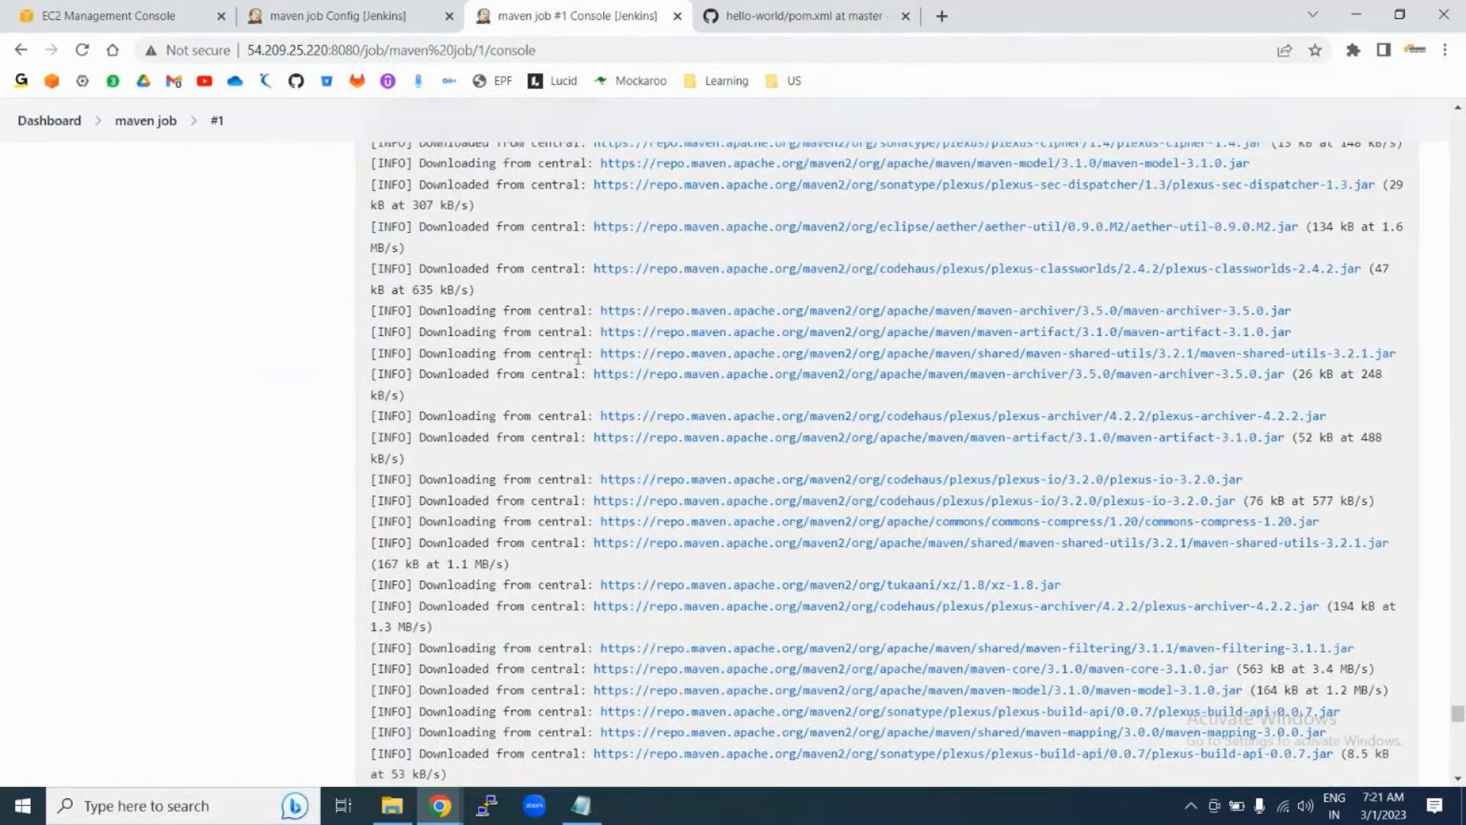
drag(449, 289, 649, 584)
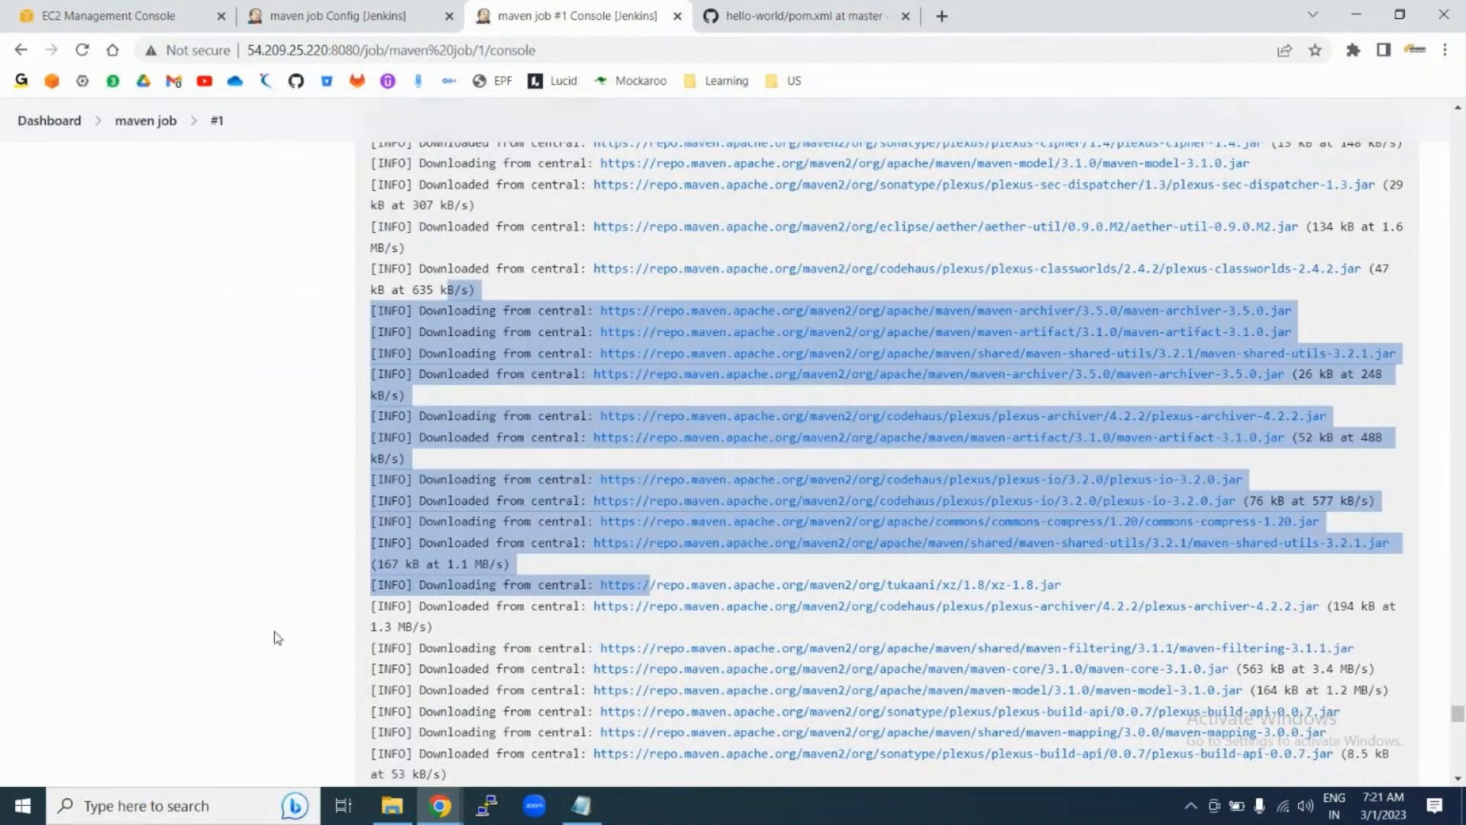
click(277, 637)
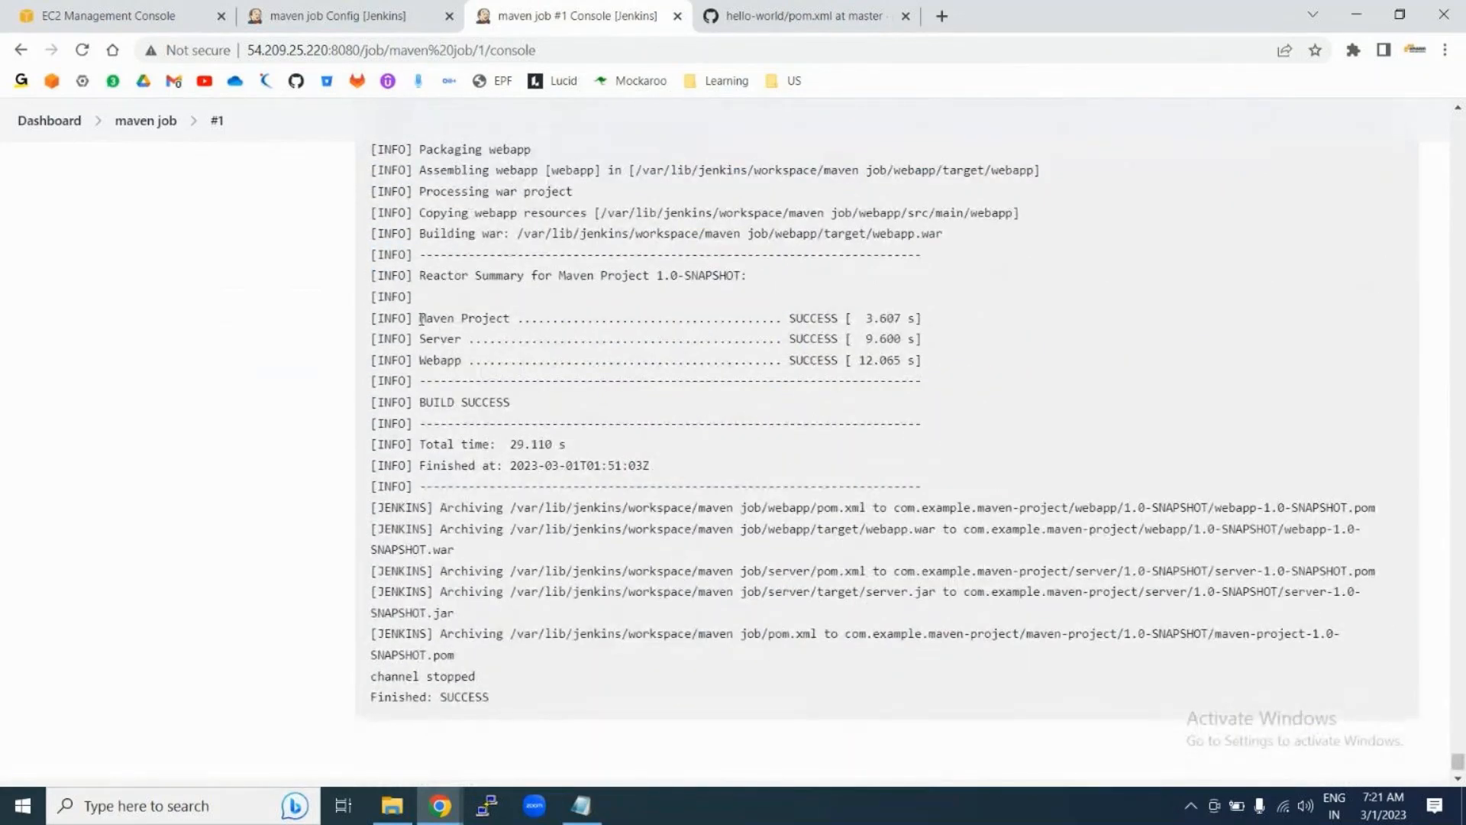
drag(422, 317, 516, 318)
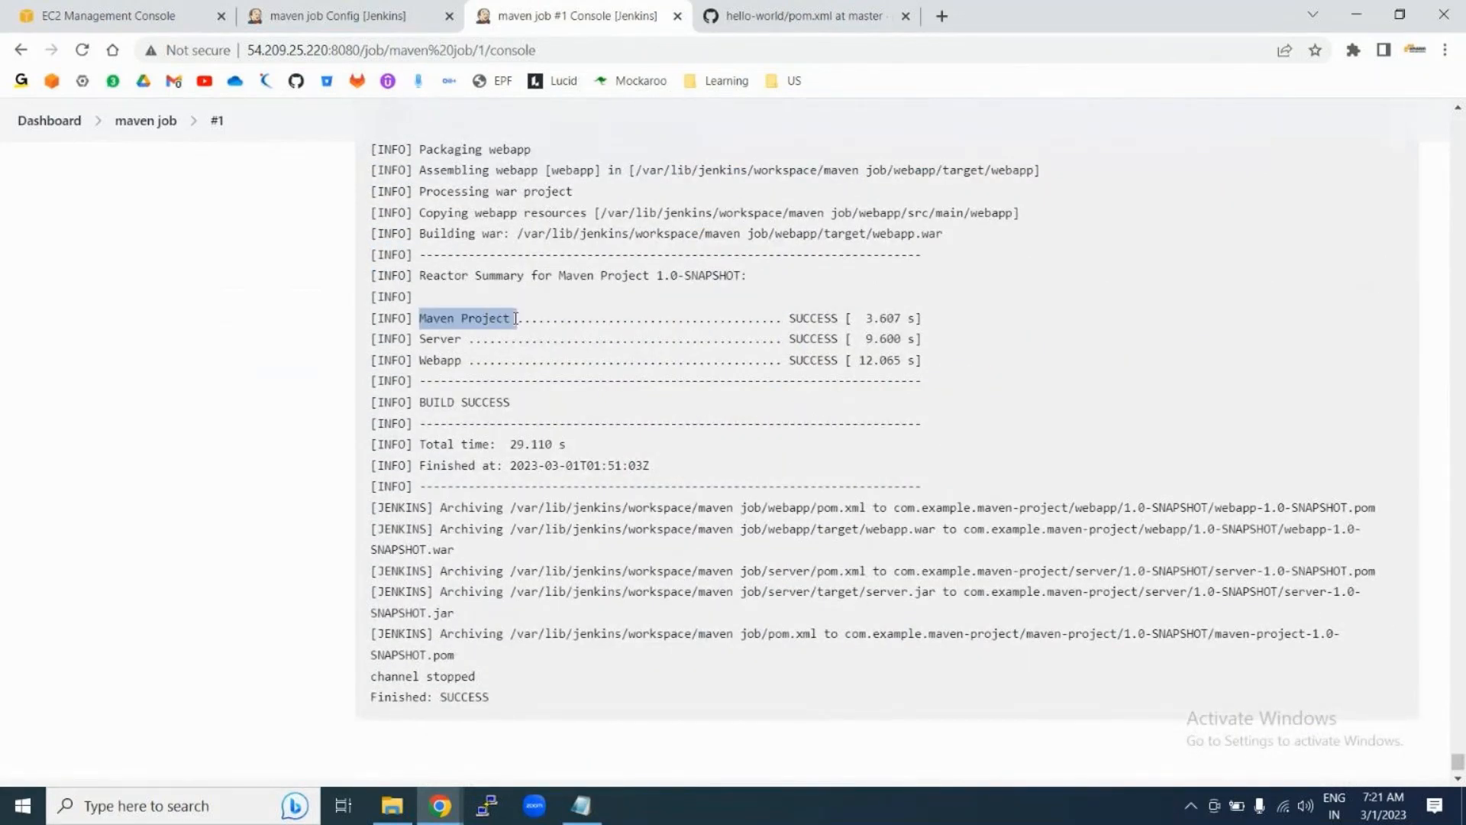
drag(420, 338, 475, 338)
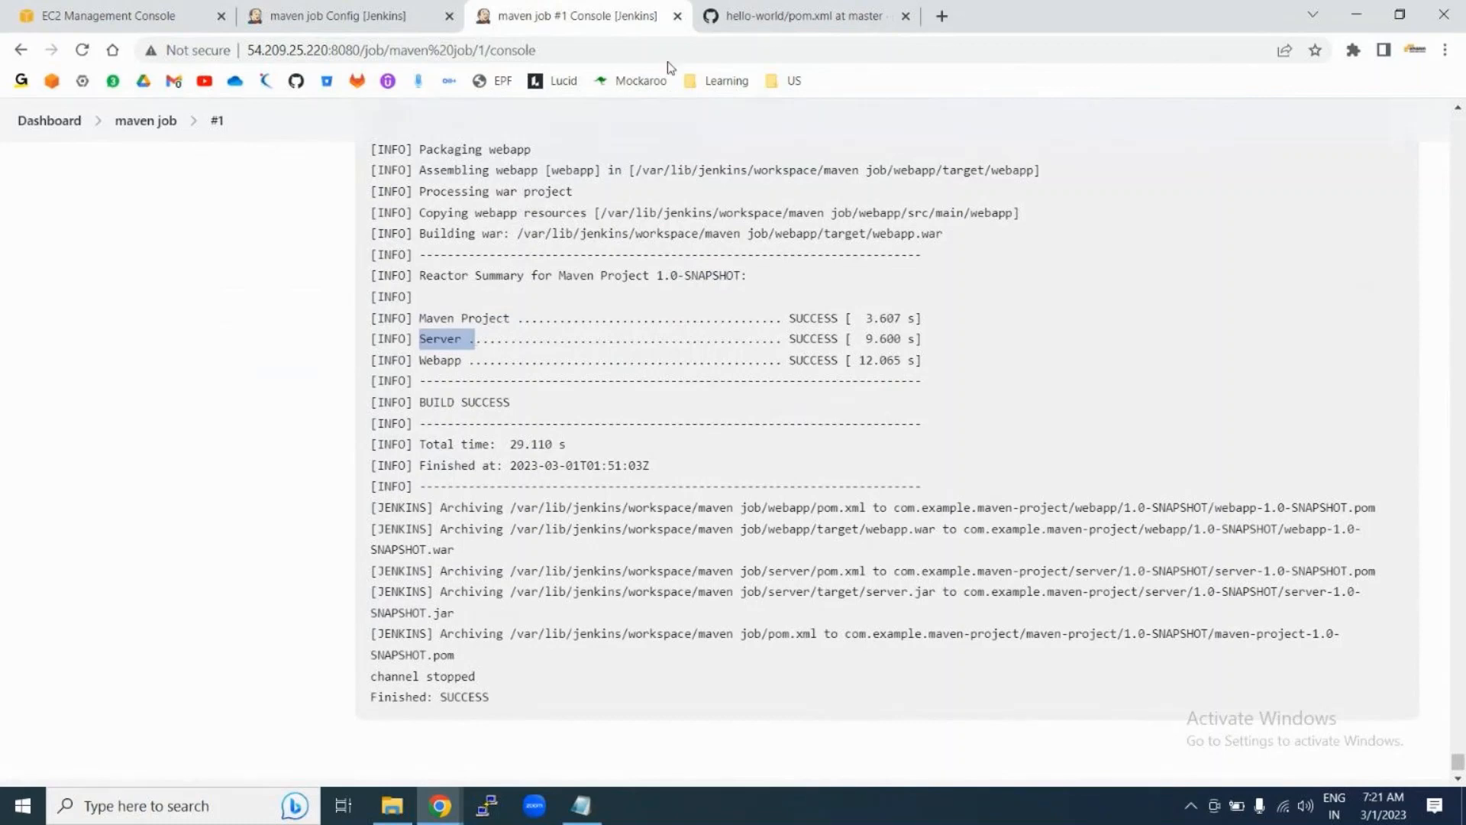
click(802, 15)
Step: View the GitHub hello-world repository root with its server and webapp folders
scroll(333, 316, up, 5)
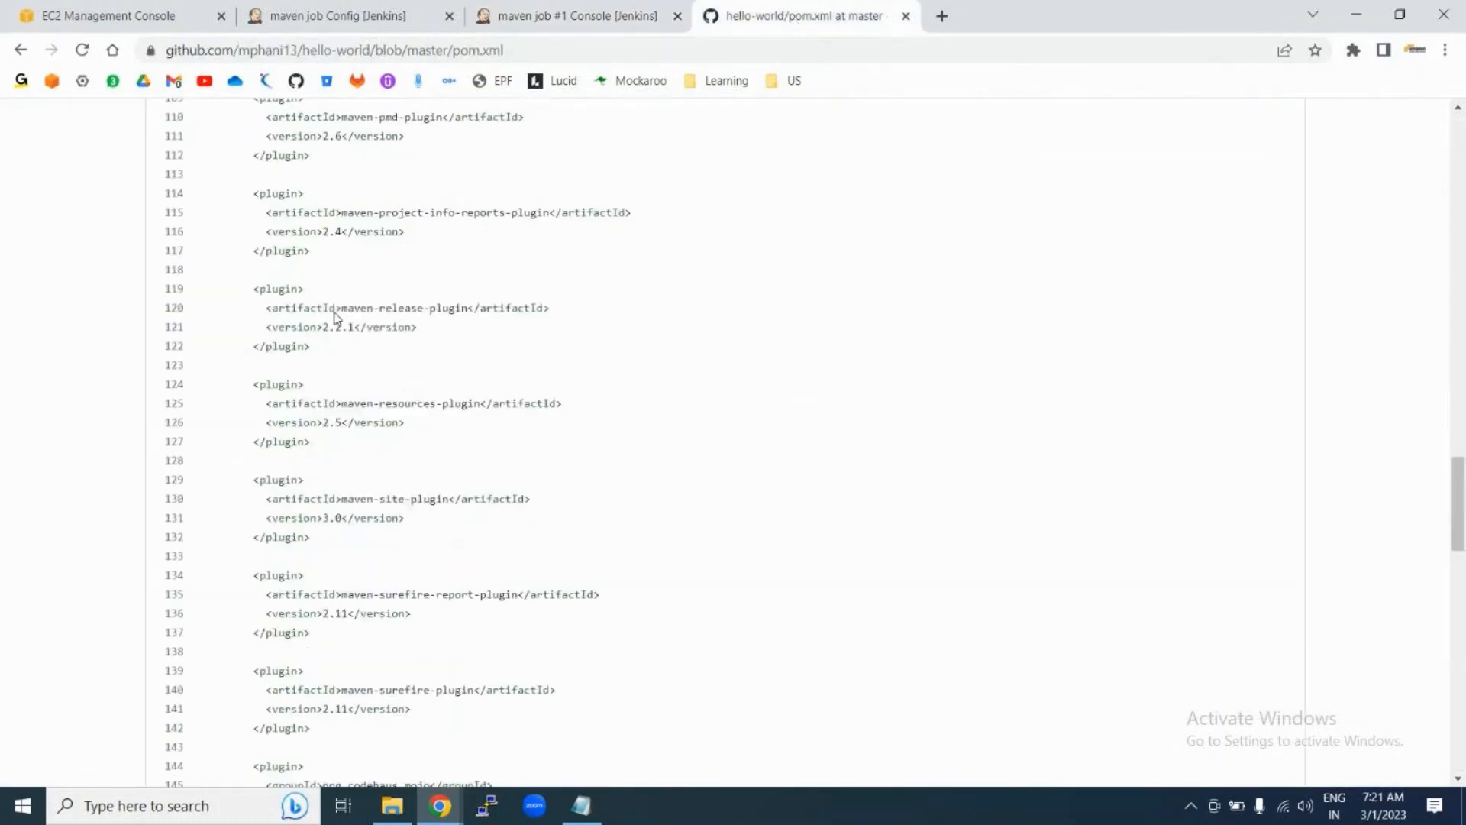
scroll(334, 316, up, 20)
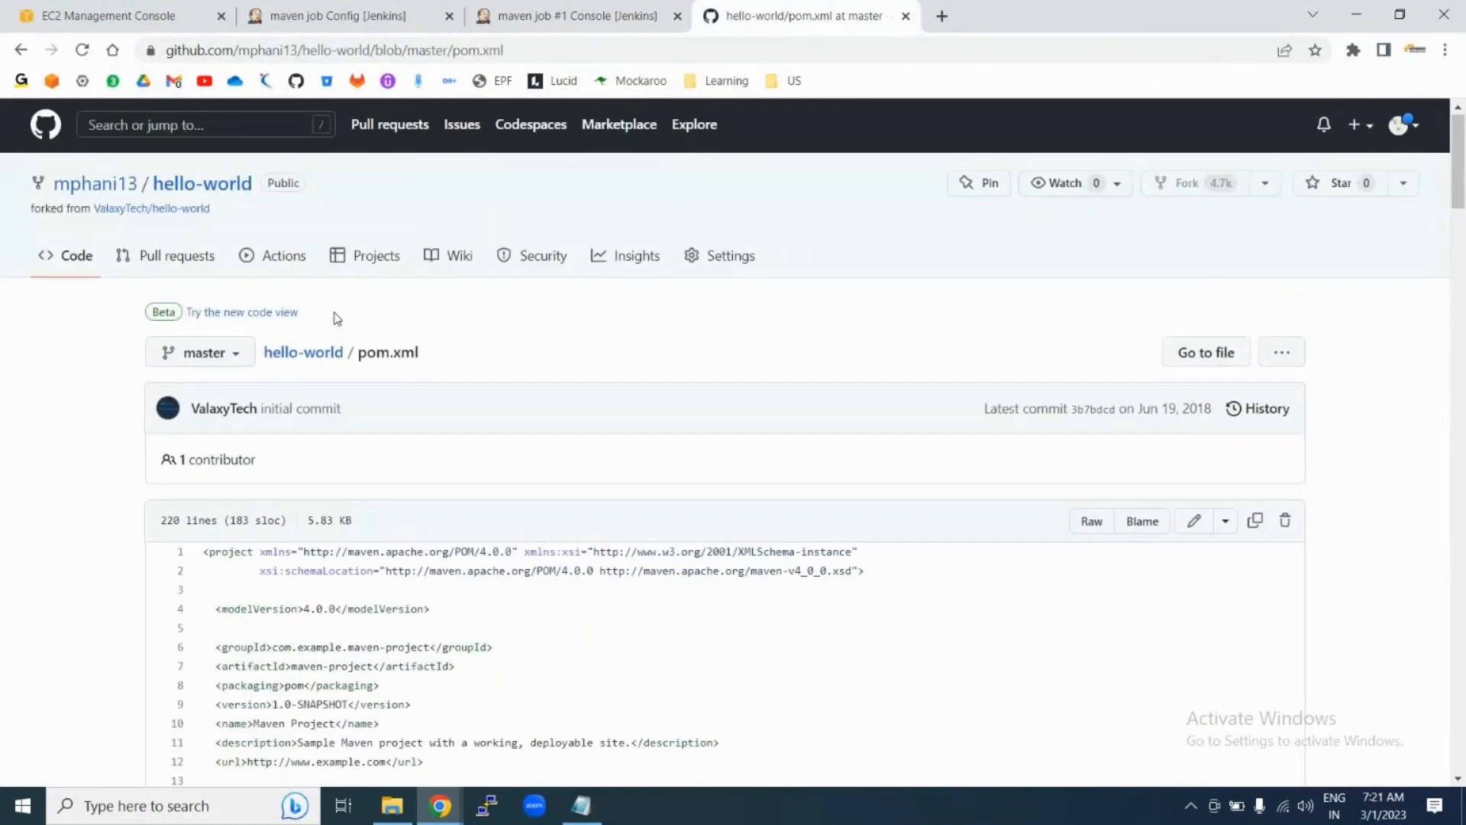
click(295, 356)
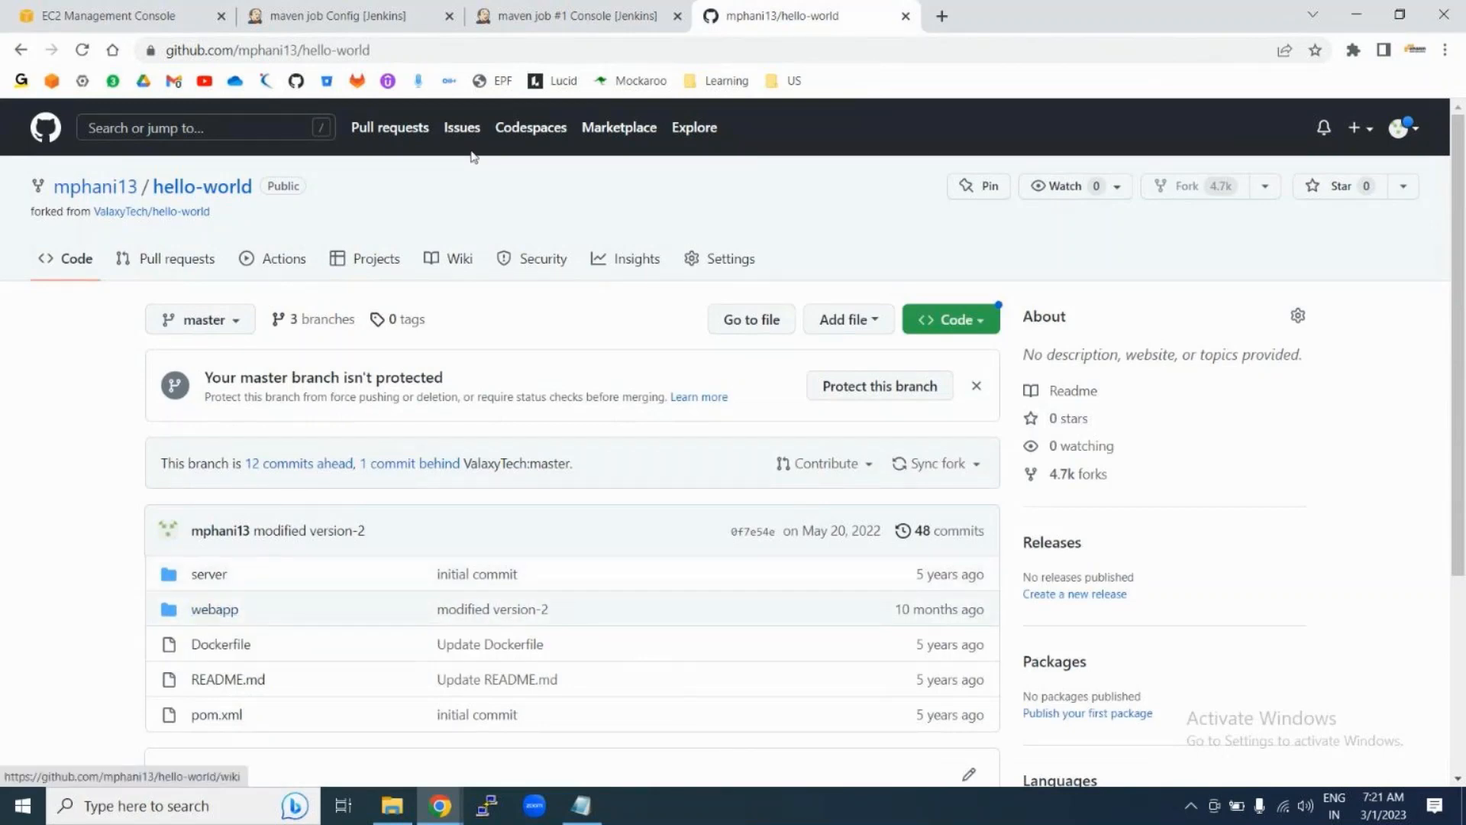
click(580, 15)
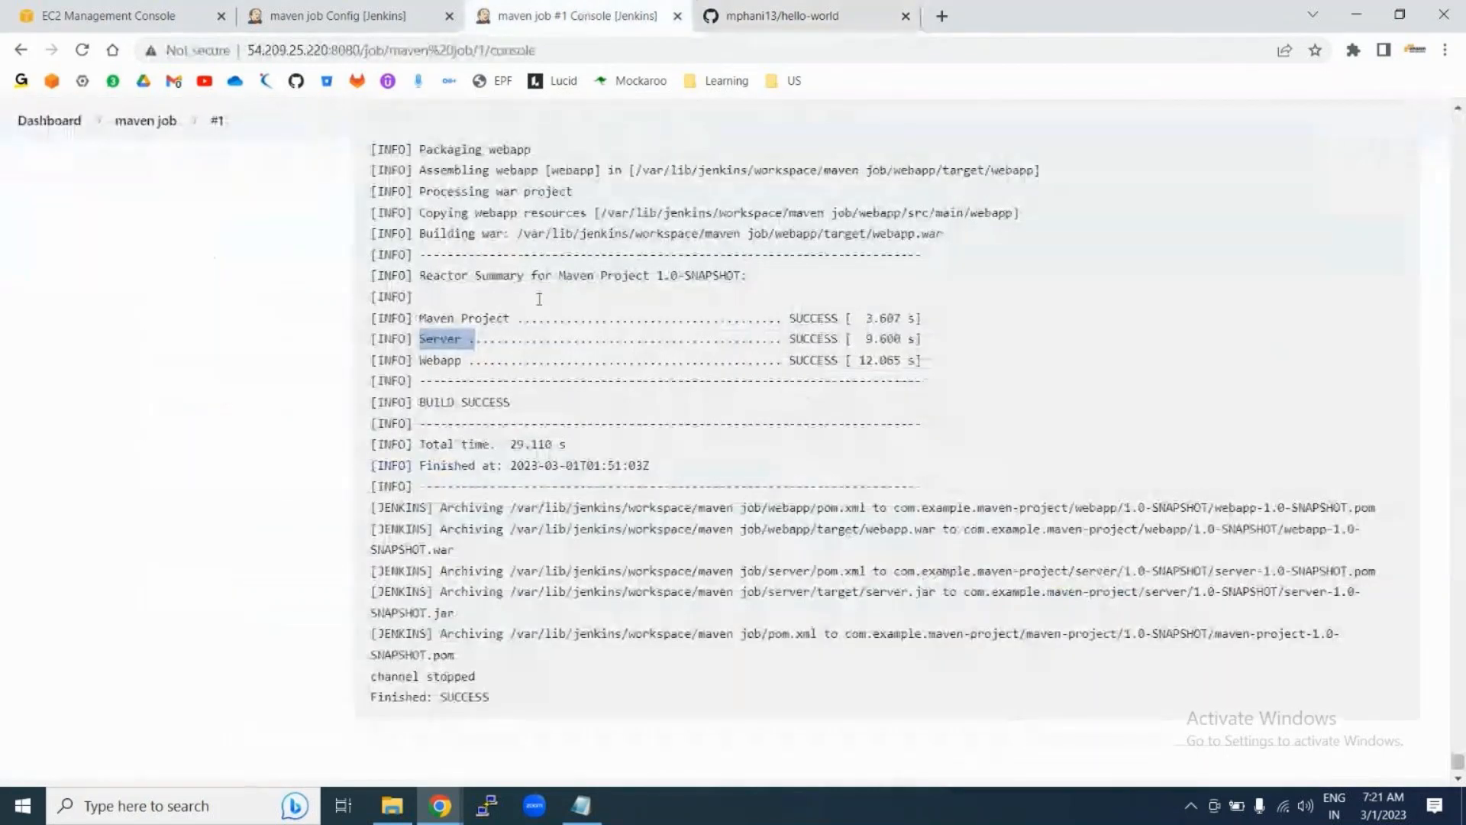
click(631, 334)
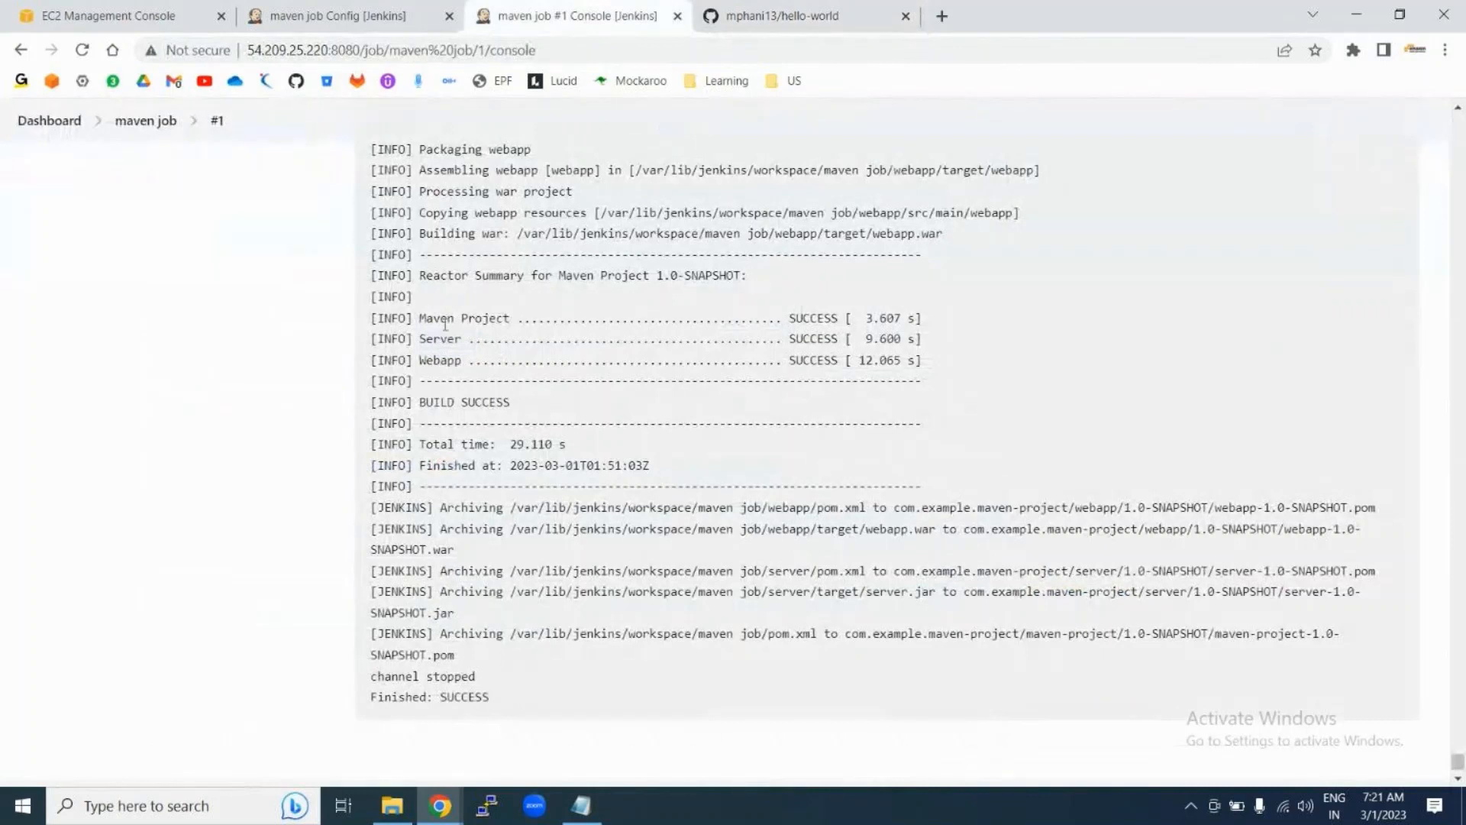
drag(422, 319, 463, 340)
drag(1194, 596, 1356, 611)
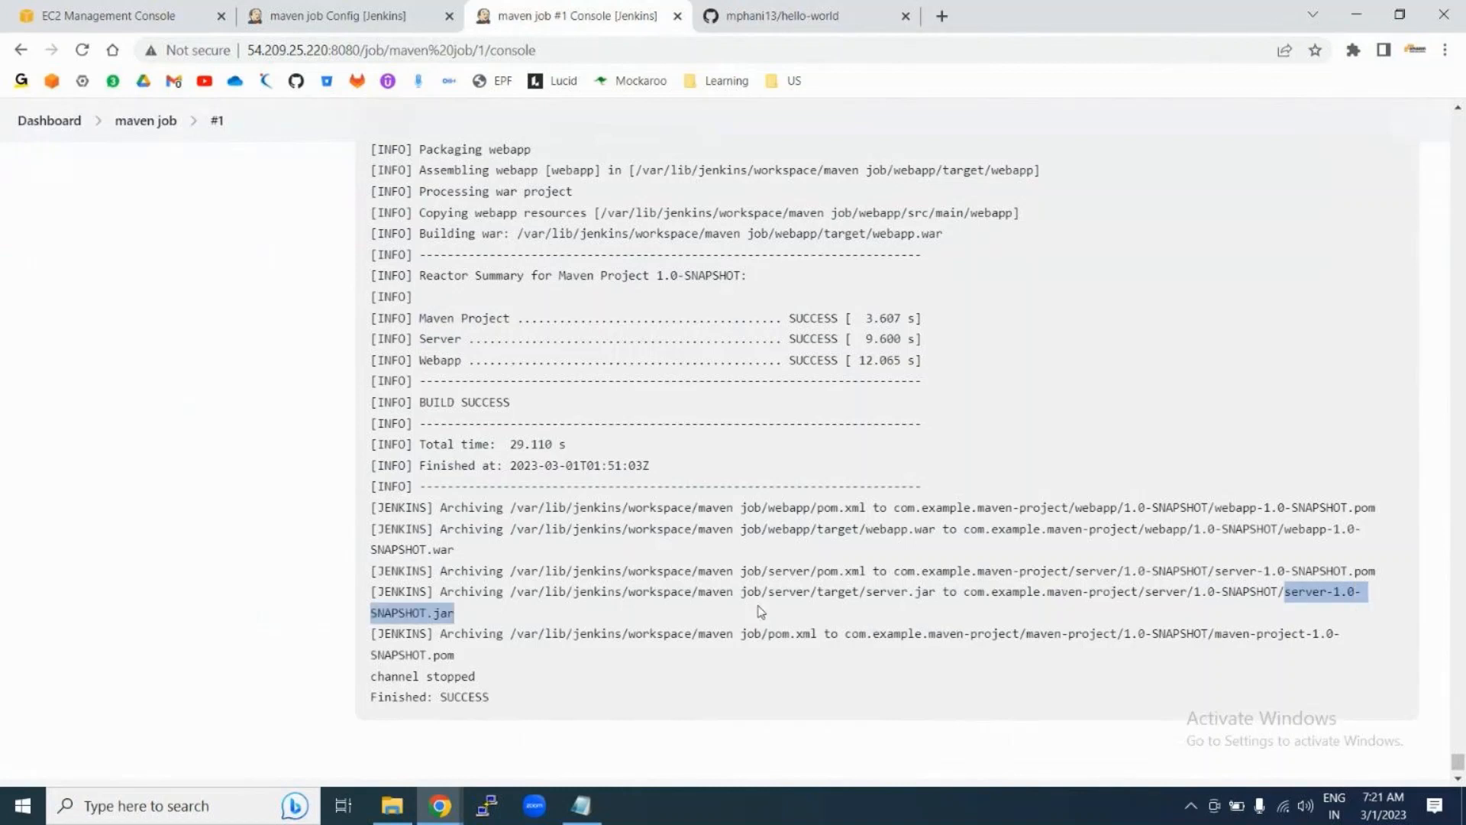
drag(511, 594, 693, 595)
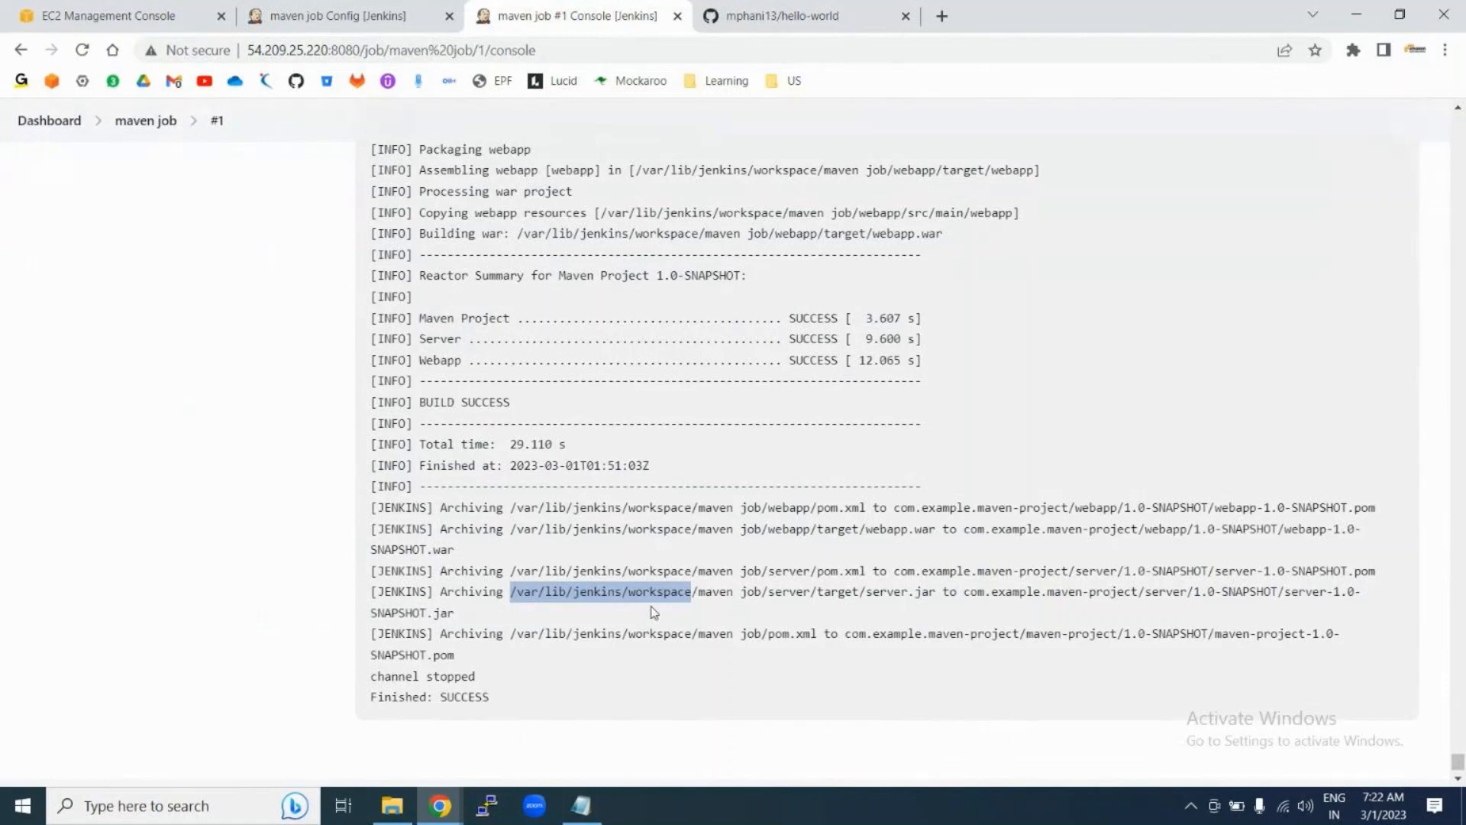
double_click(714, 593)
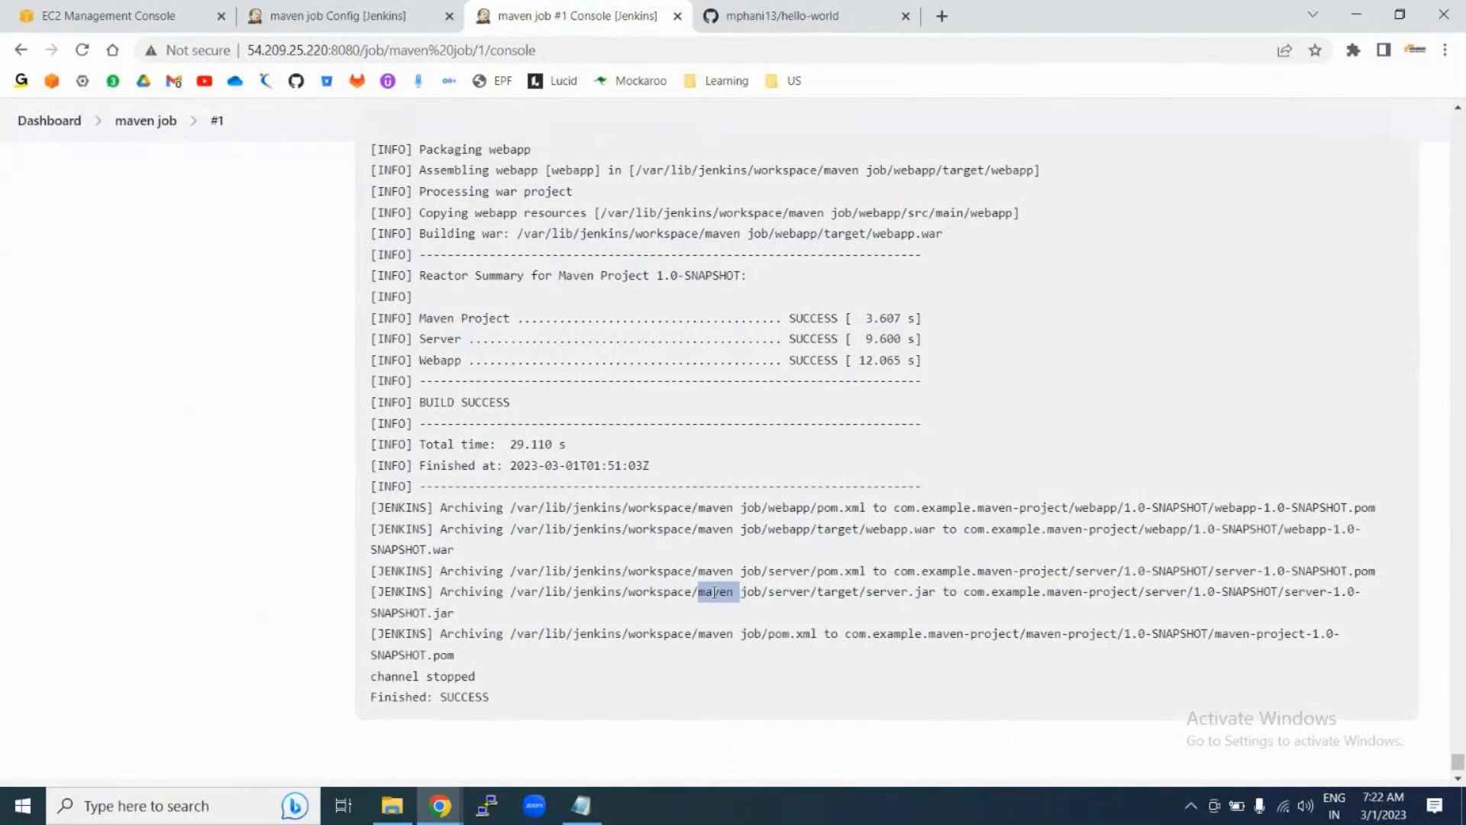
drag(699, 593, 761, 590)
click(751, 598)
drag(703, 593, 760, 591)
click(436, 340)
double_click(436, 340)
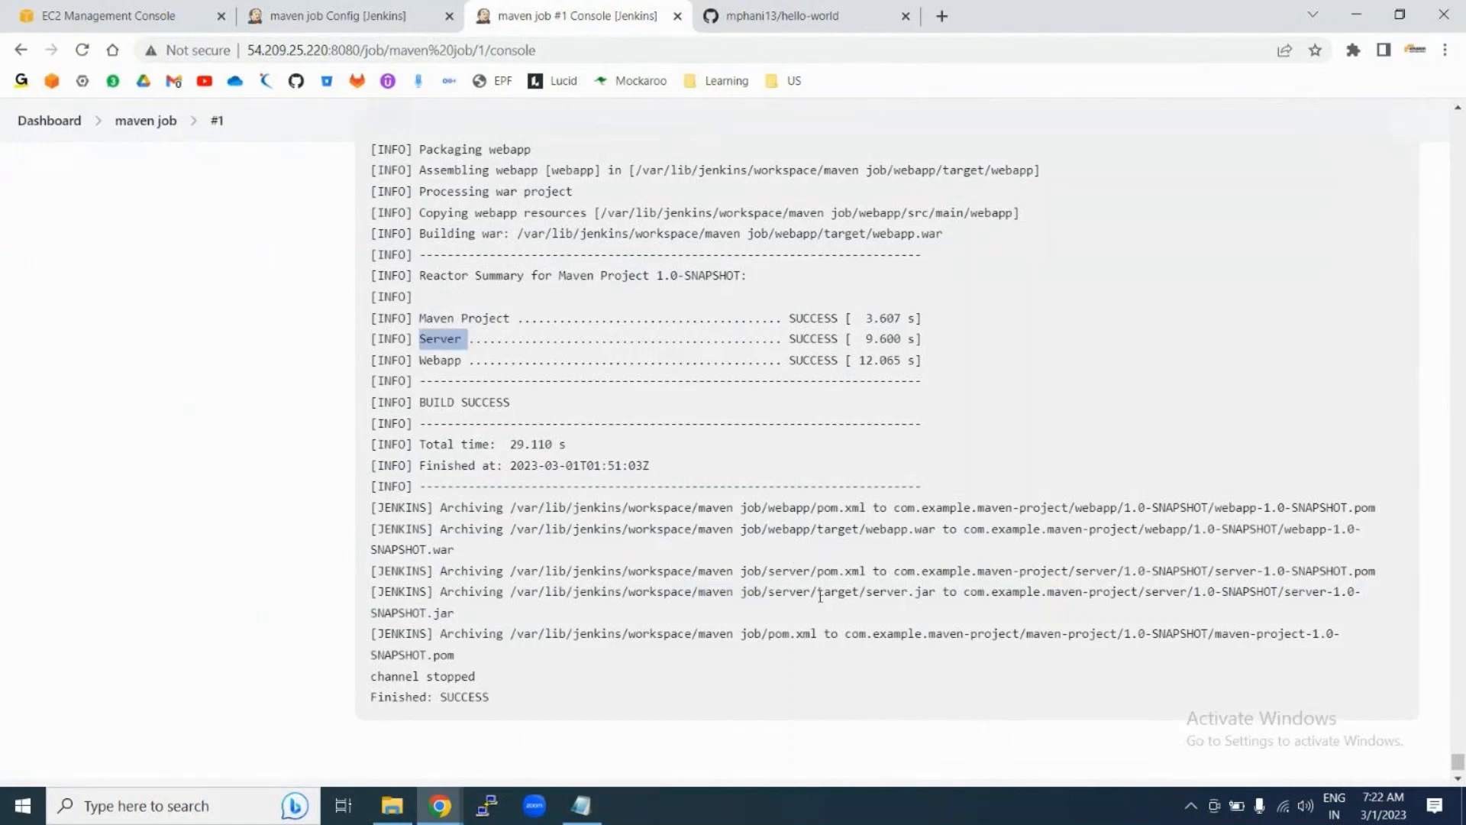
double_click(792, 592)
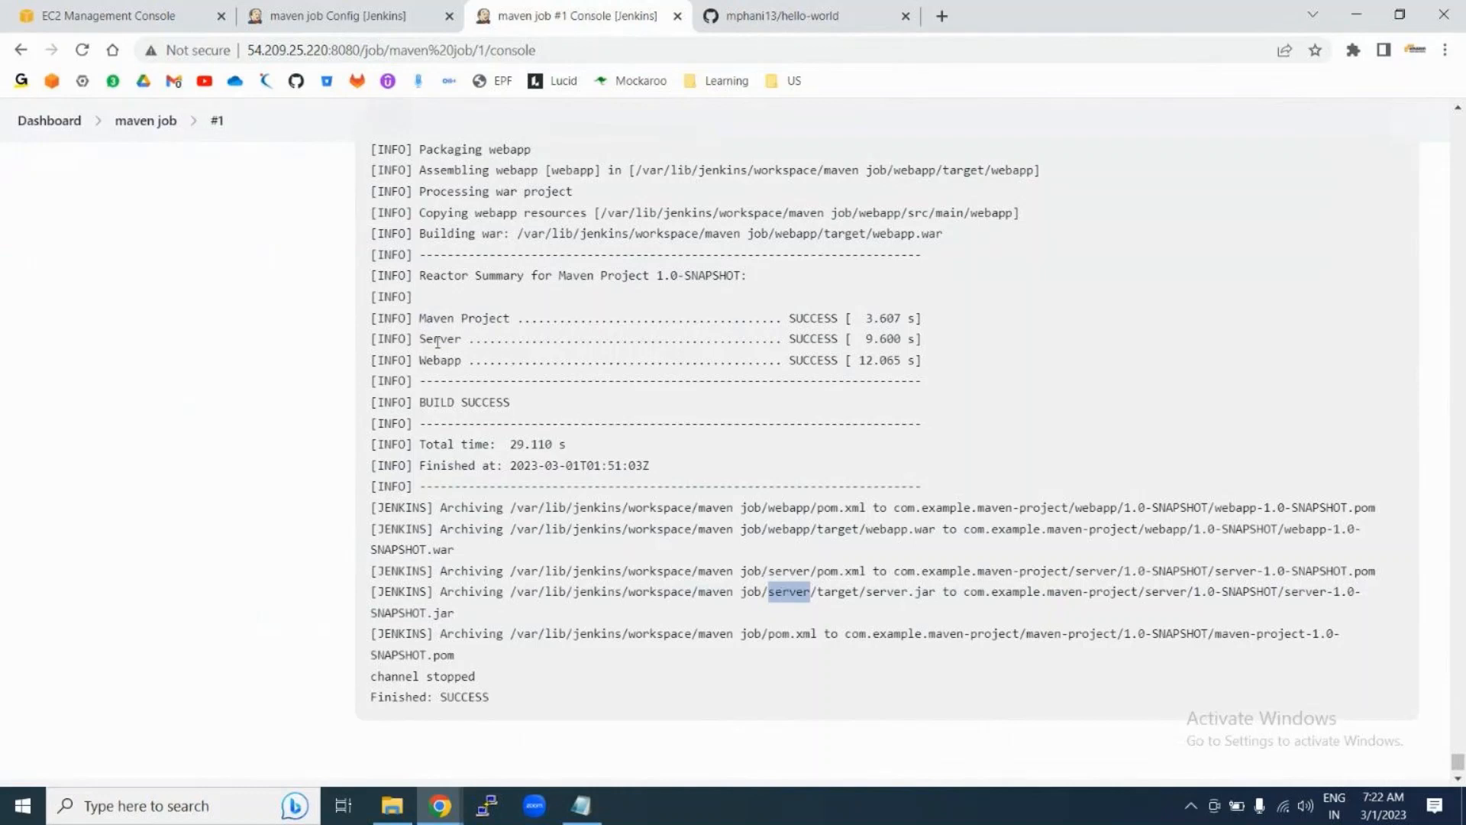
double_click(834, 592)
drag(866, 593, 939, 591)
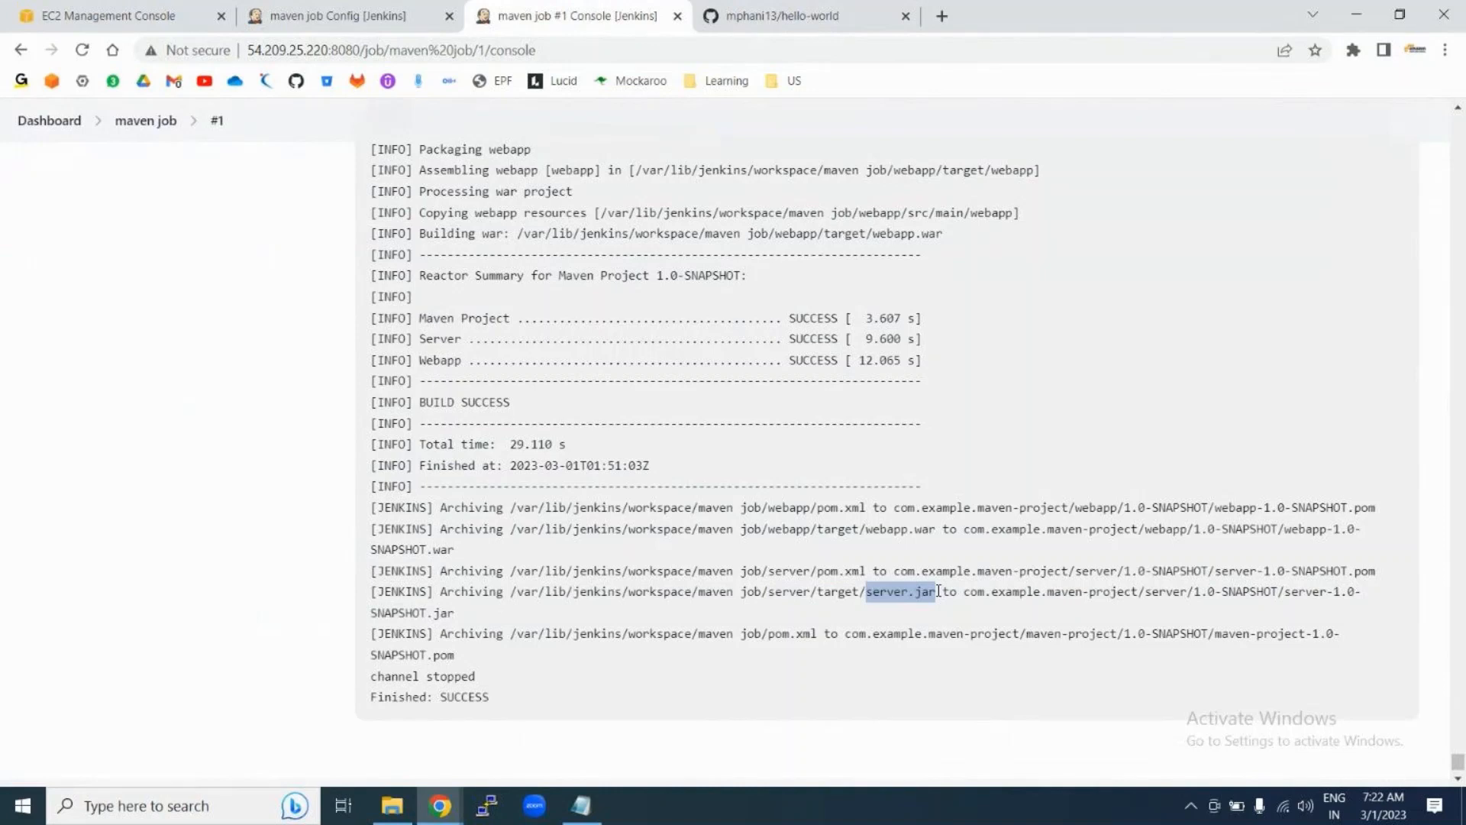
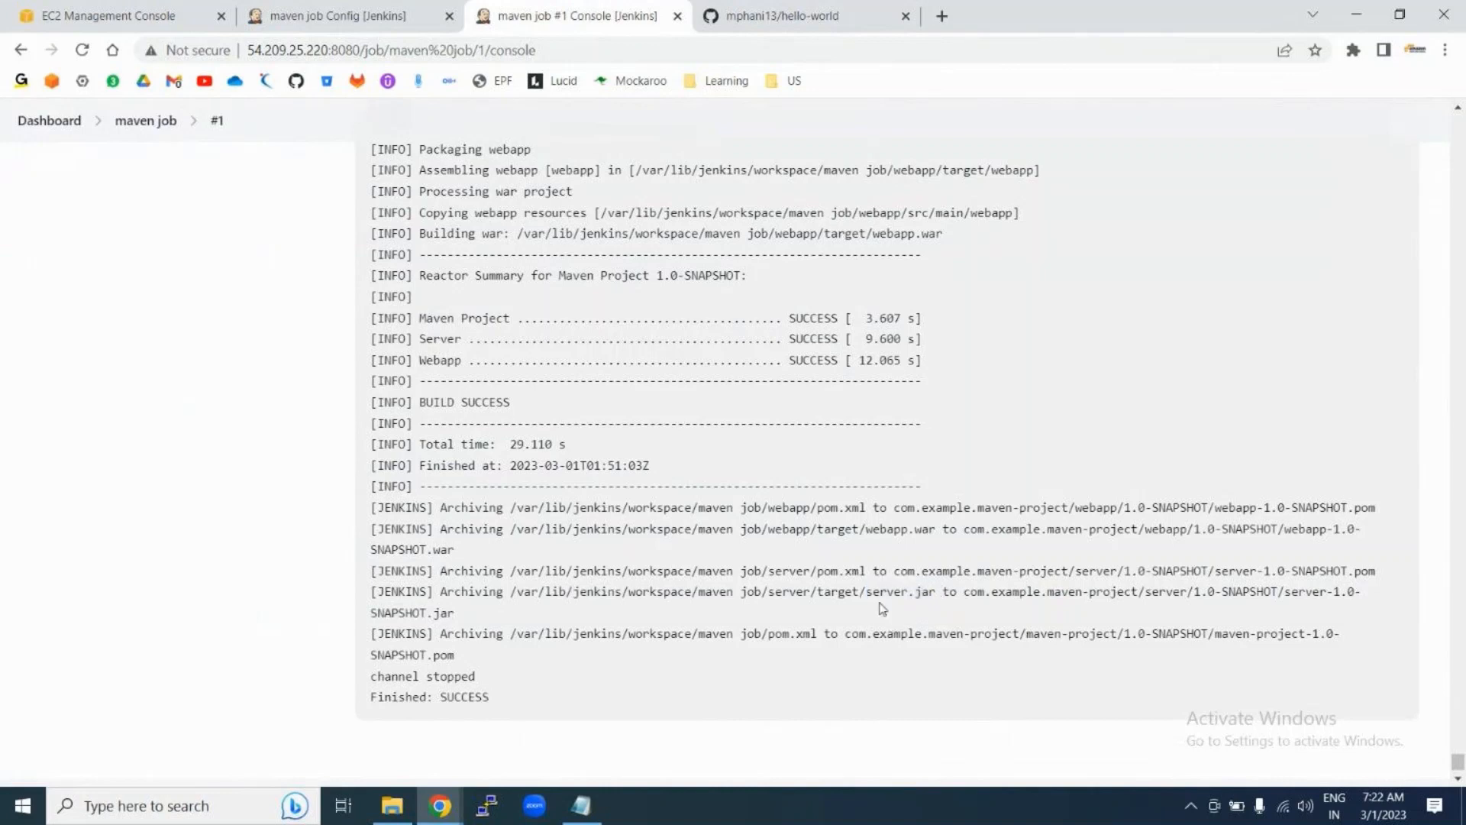
Step: Highlight the archived server.jar and webapp war names in the build log, then view the hello-world repo
drag(866, 592, 936, 592)
drag(1285, 528, 455, 549)
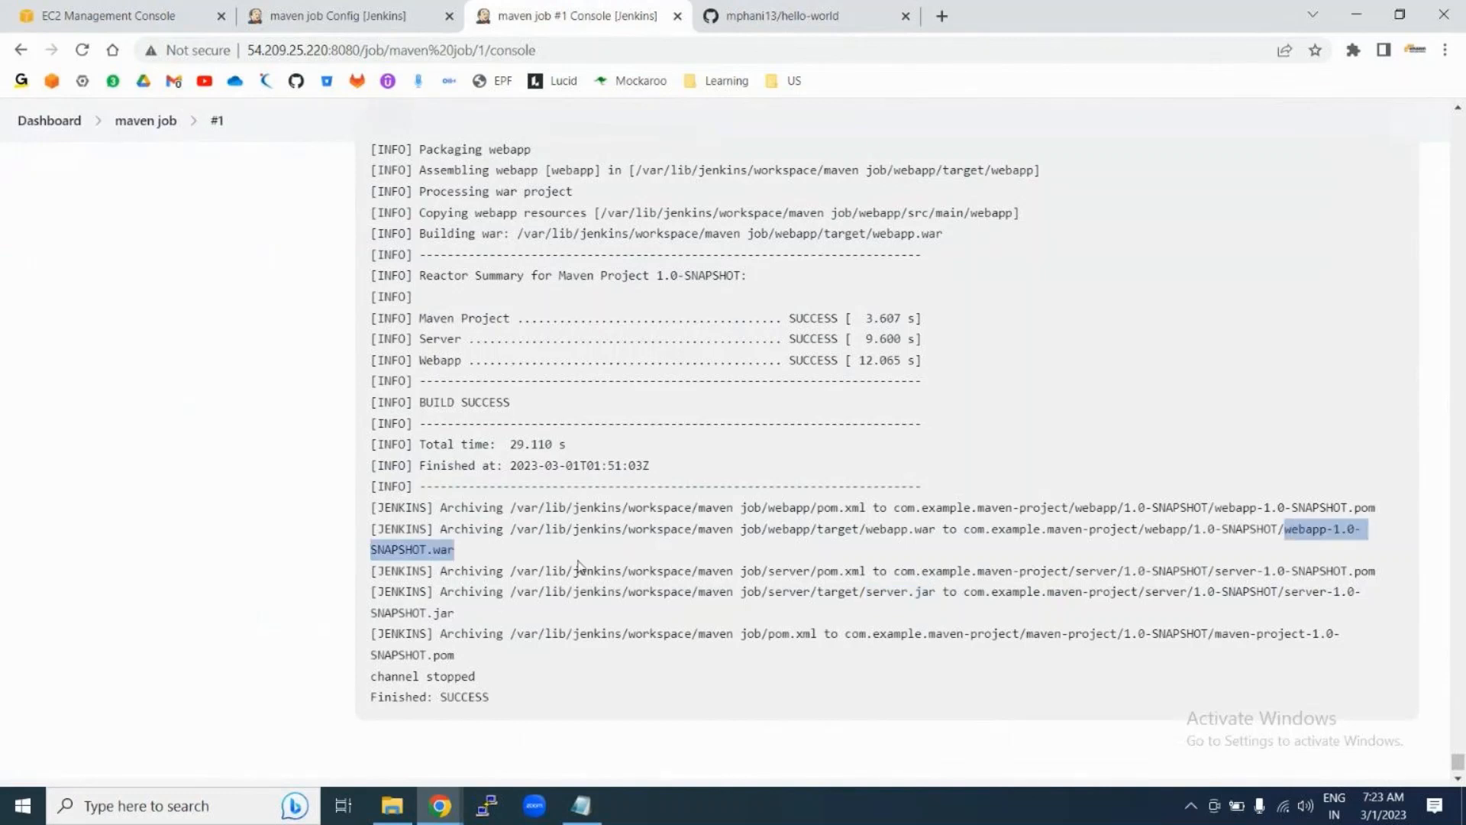
click(769, 17)
Step: Open the hello-world pom.xml and scroll through its contents
scroll(288, 569, down, 4)
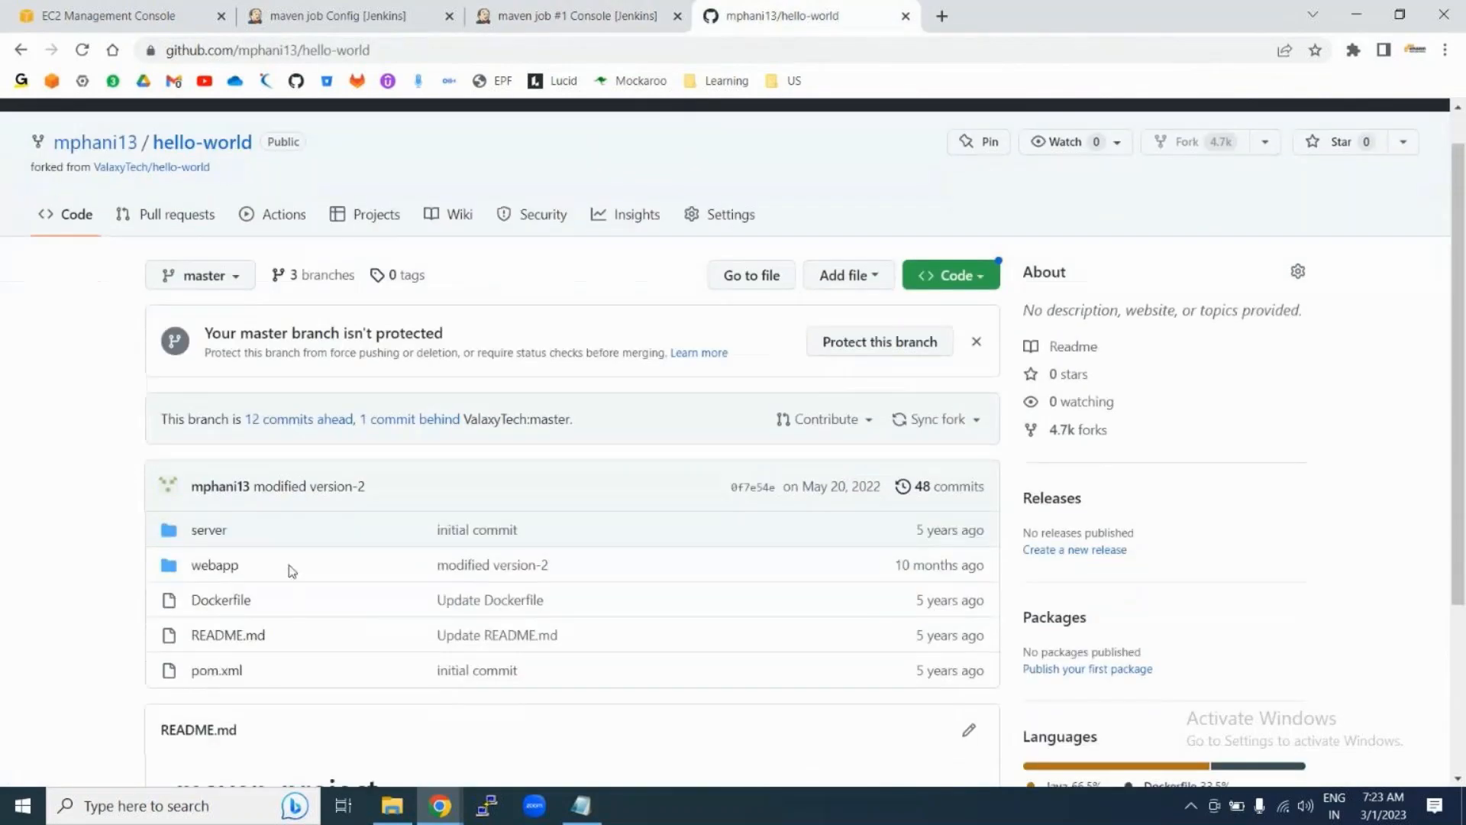
click(208, 424)
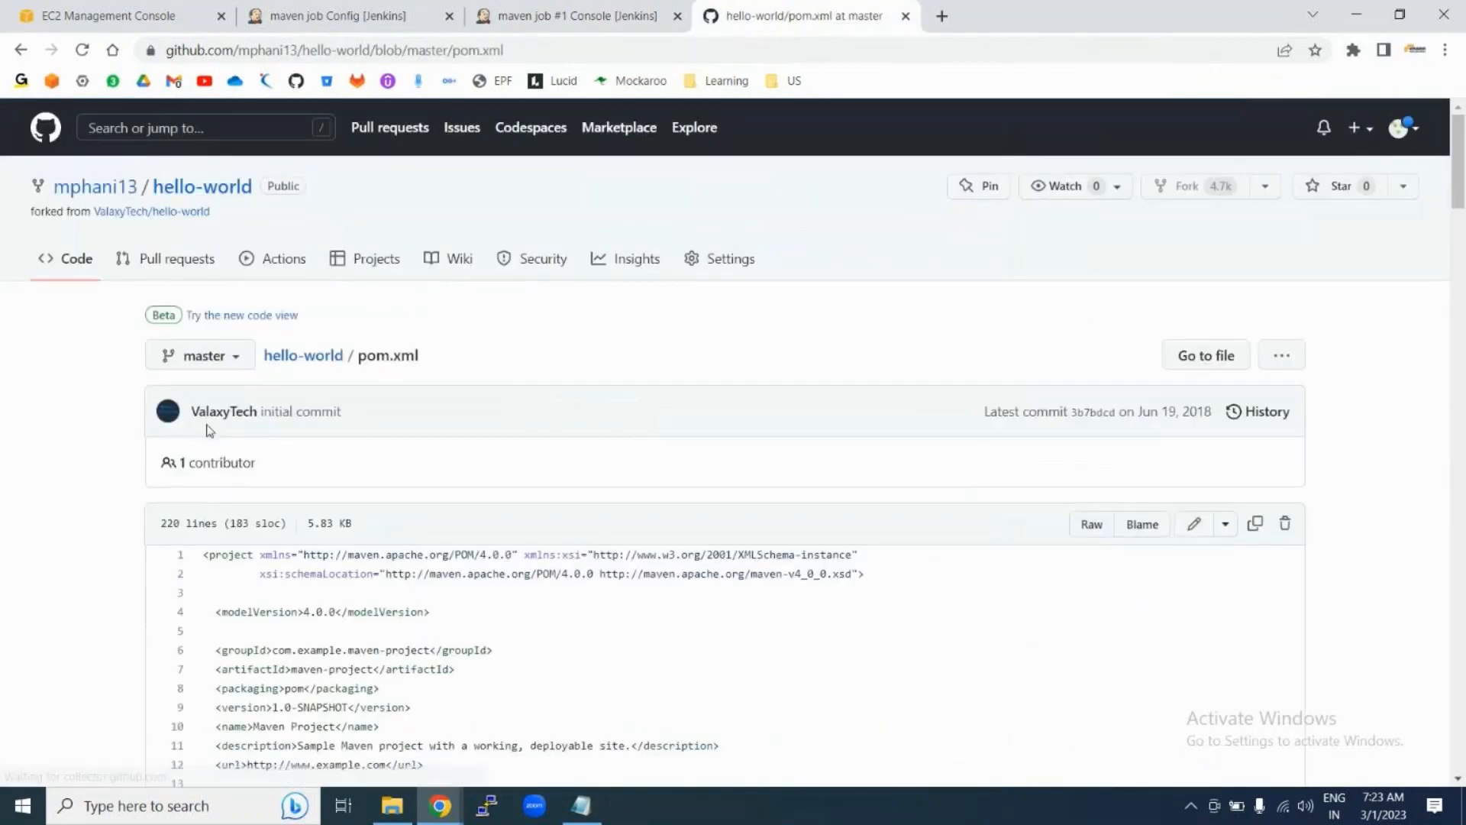
scroll(455, 595, down, 2)
scroll(455, 594, down, 3)
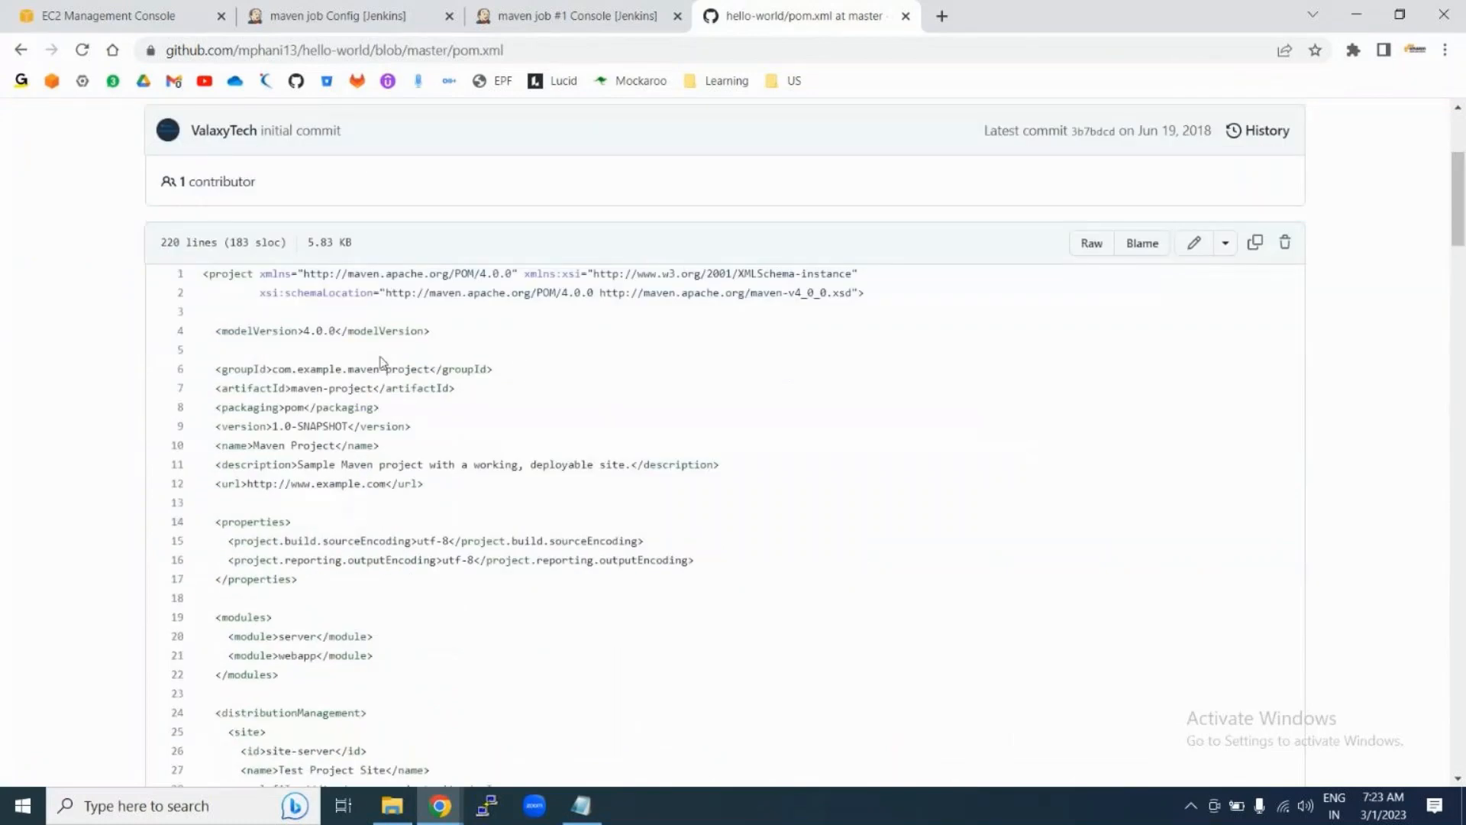
scroll(424, 506, down, 5)
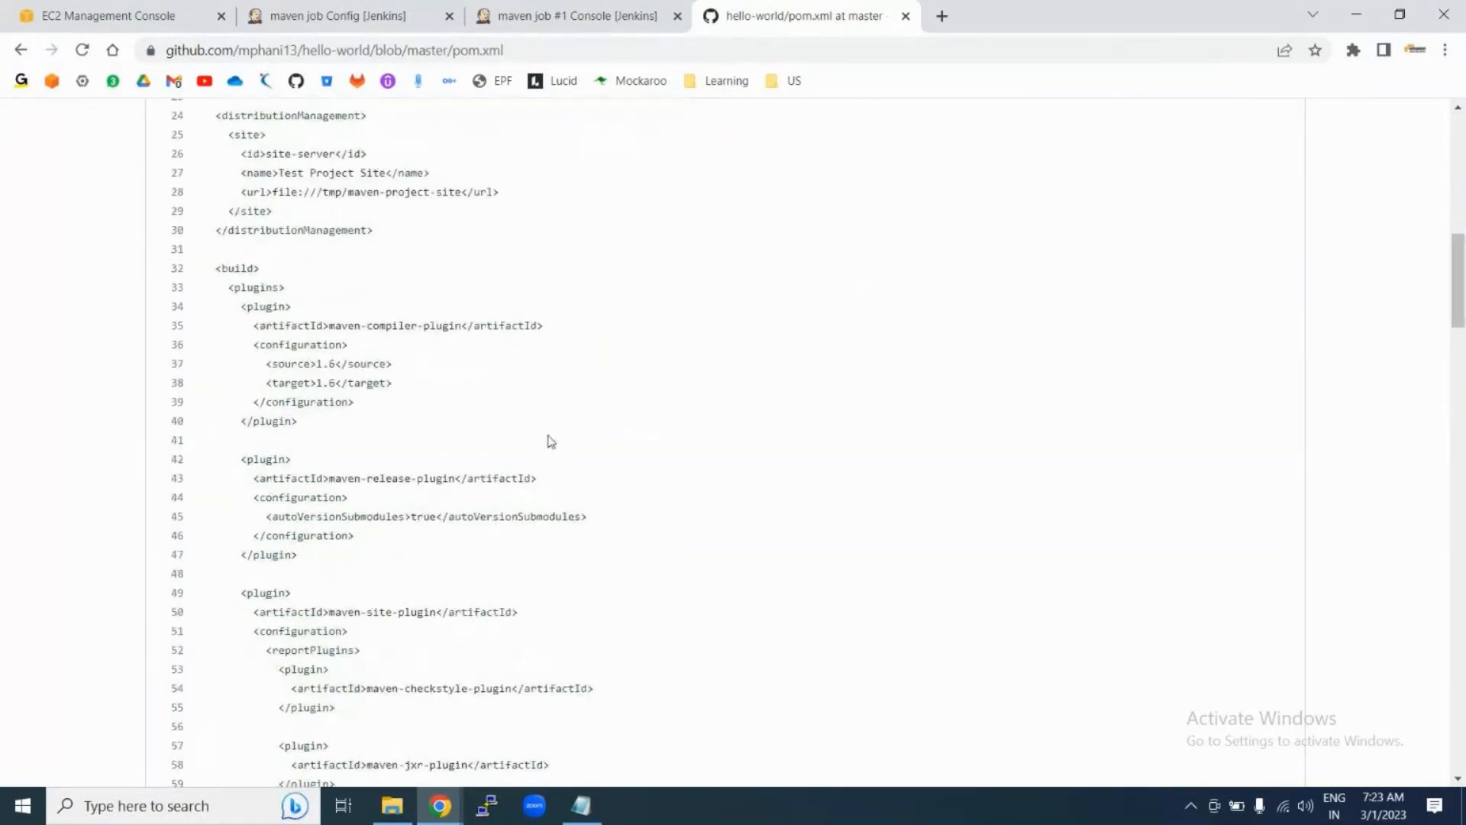
scroll(550, 441, down, 13)
scroll(549, 441, down, 10)
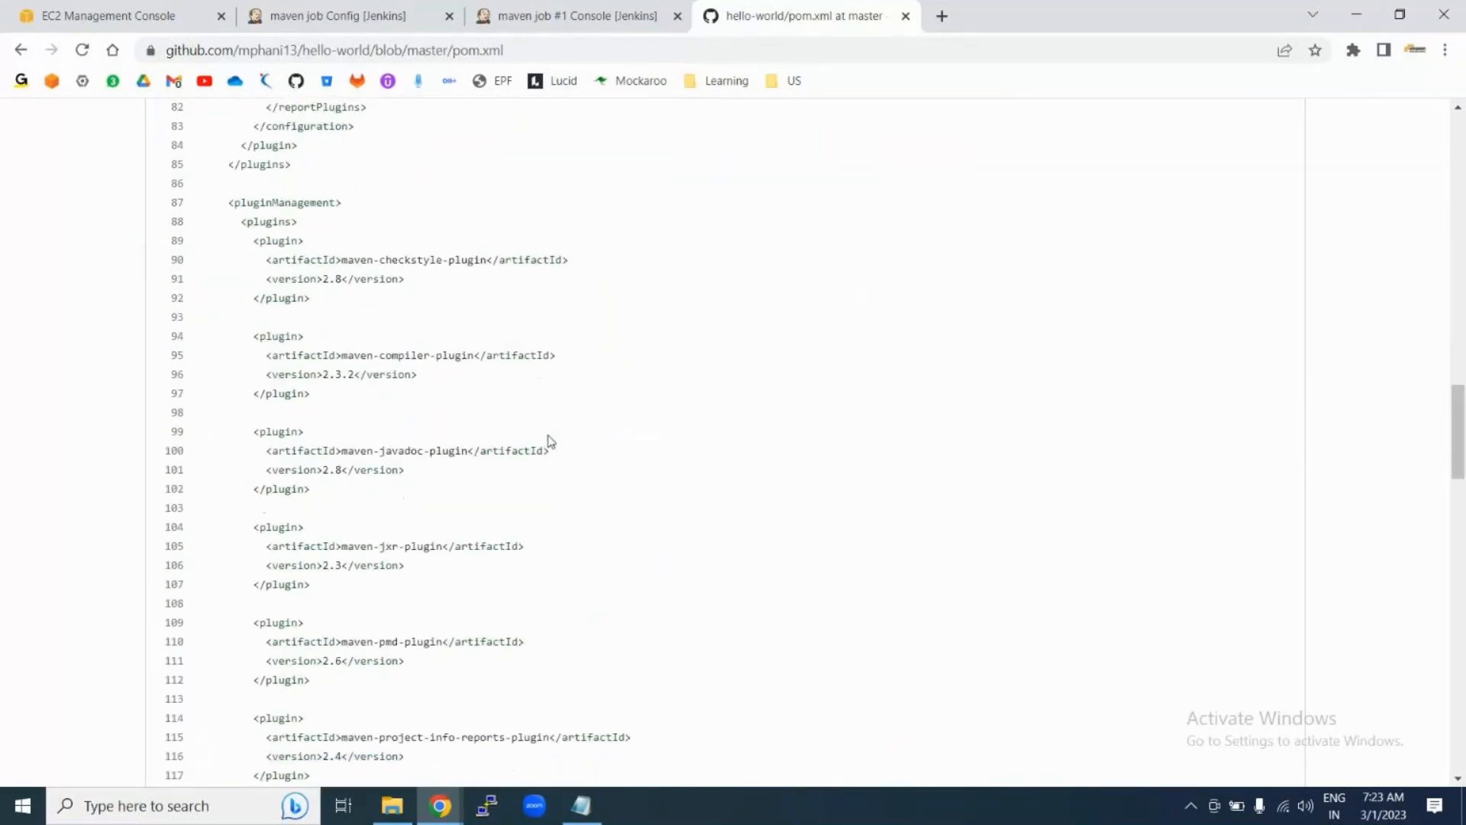
scroll(550, 442, down, 12)
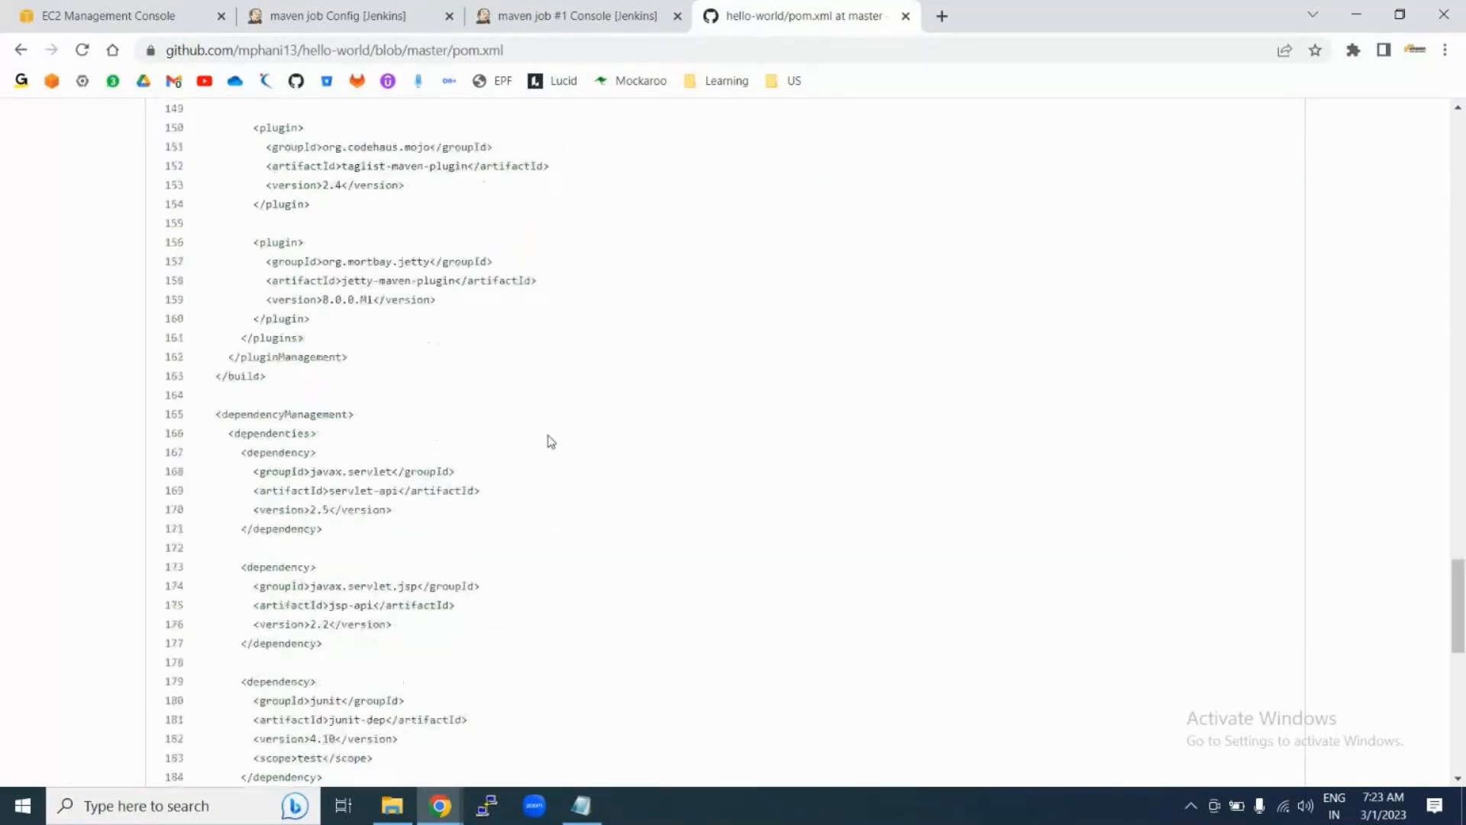
scroll(550, 442, down, 7)
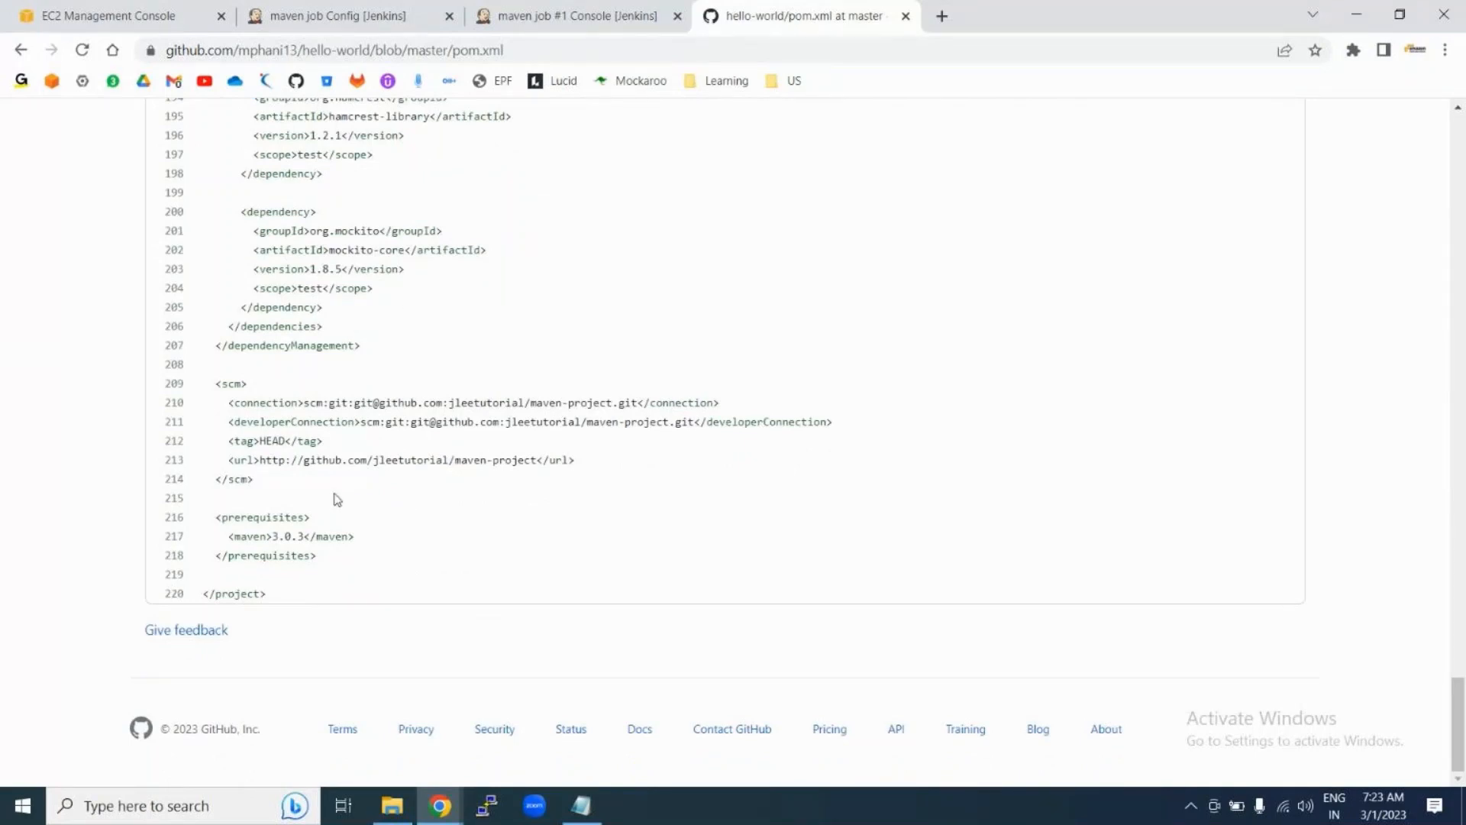
scroll(336, 370, up, 1)
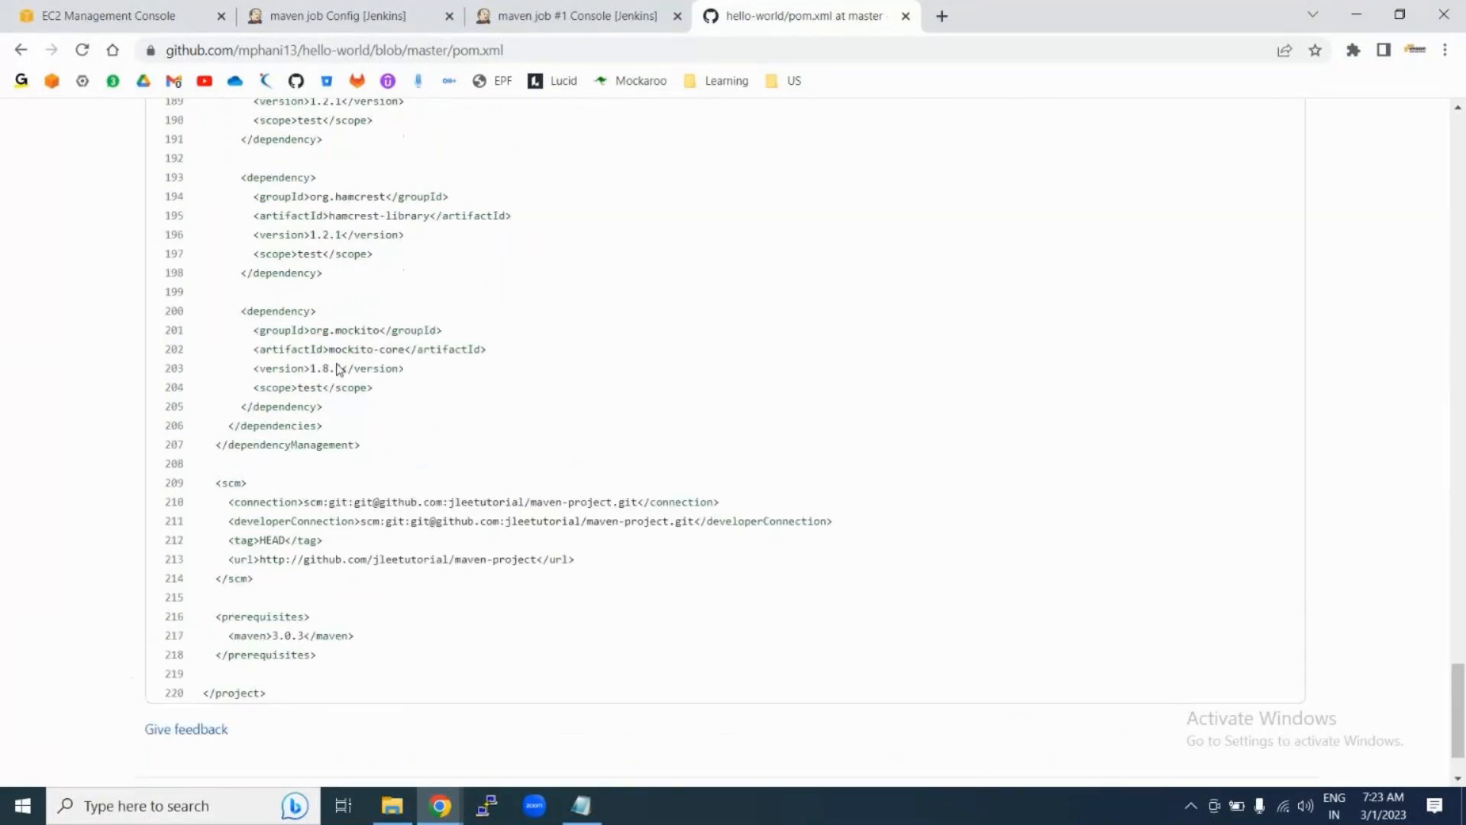
scroll(379, 416, up, 2)
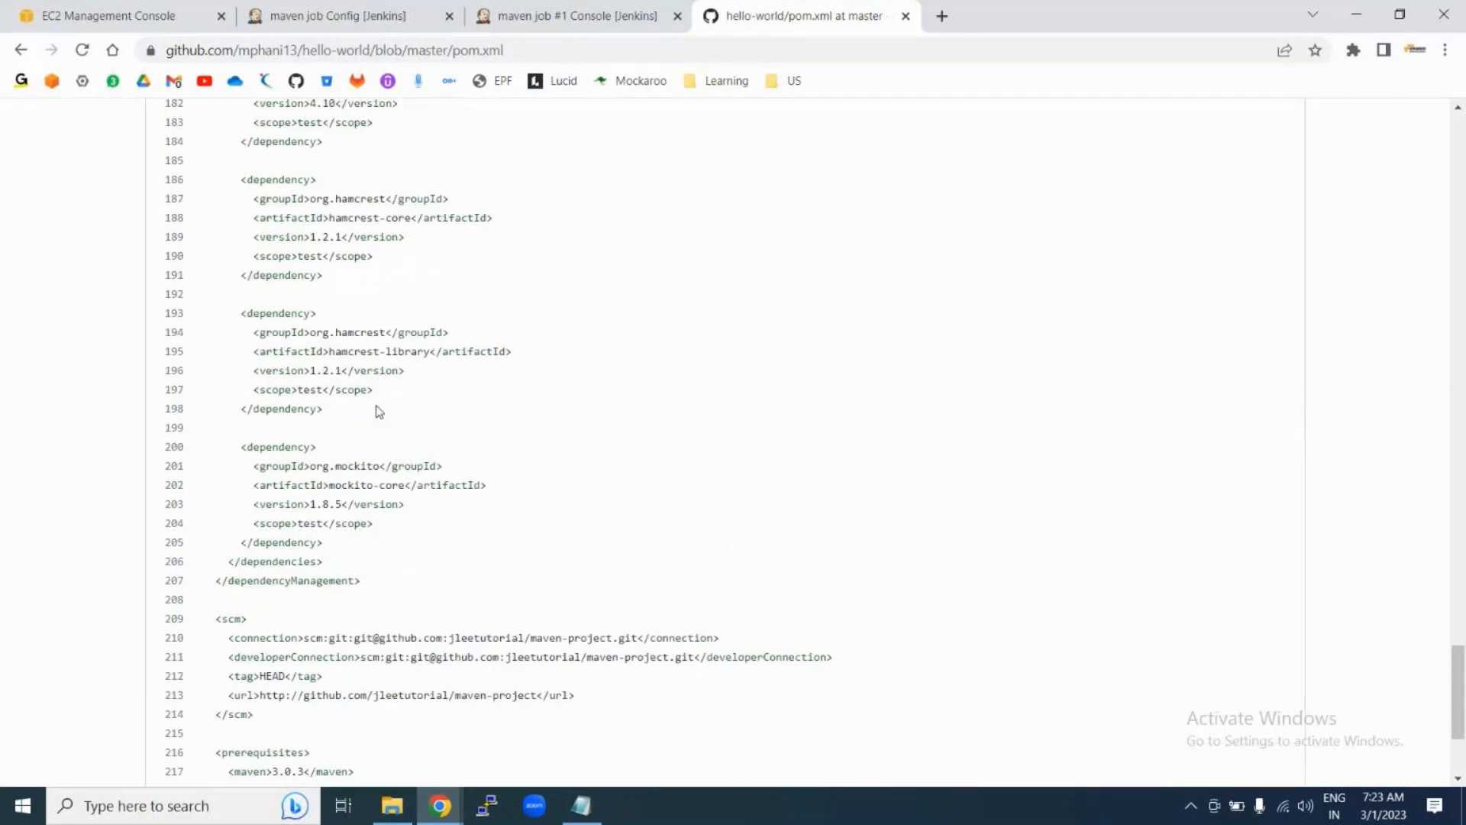
scroll(504, 432, down, 2)
scroll(504, 431, down, 1)
Step: Search the pom.xml for 'jar', then for 'war'
key(ctrl+f)
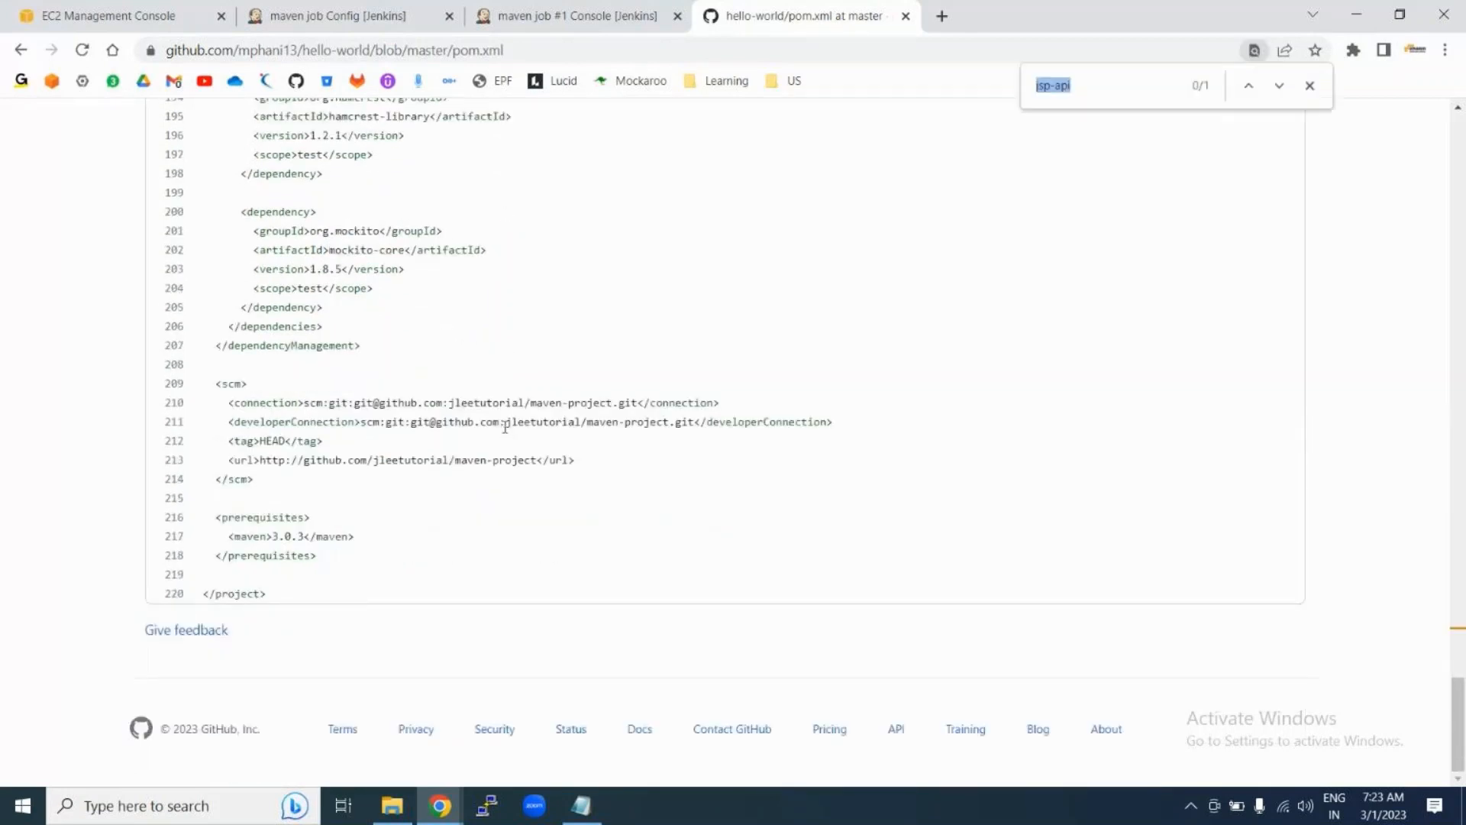
text(ja)
text(r)
key(BackSpace)
key(BackSpace)
key(BackSpace)
text(war)
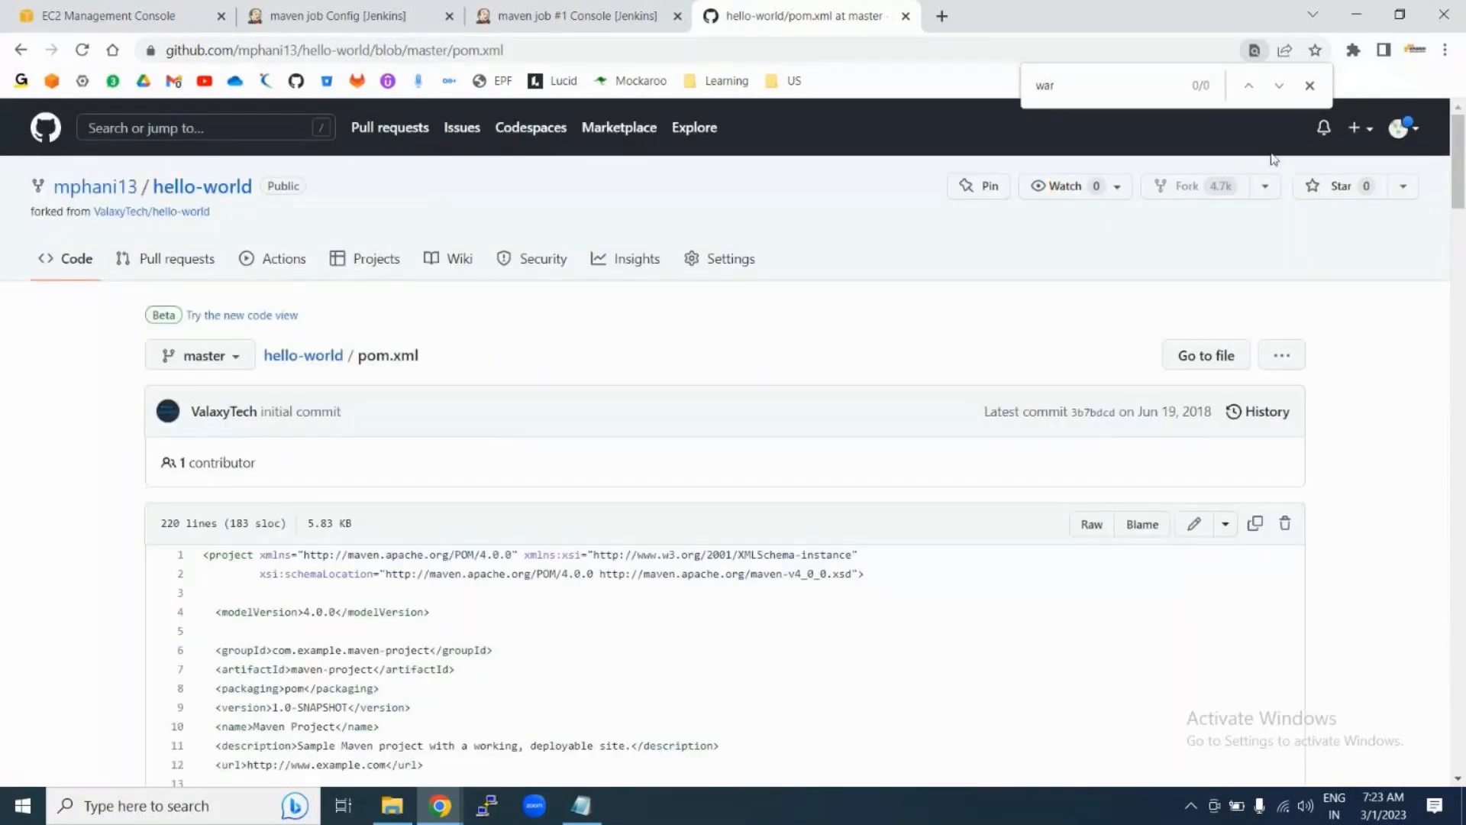
click(1309, 86)
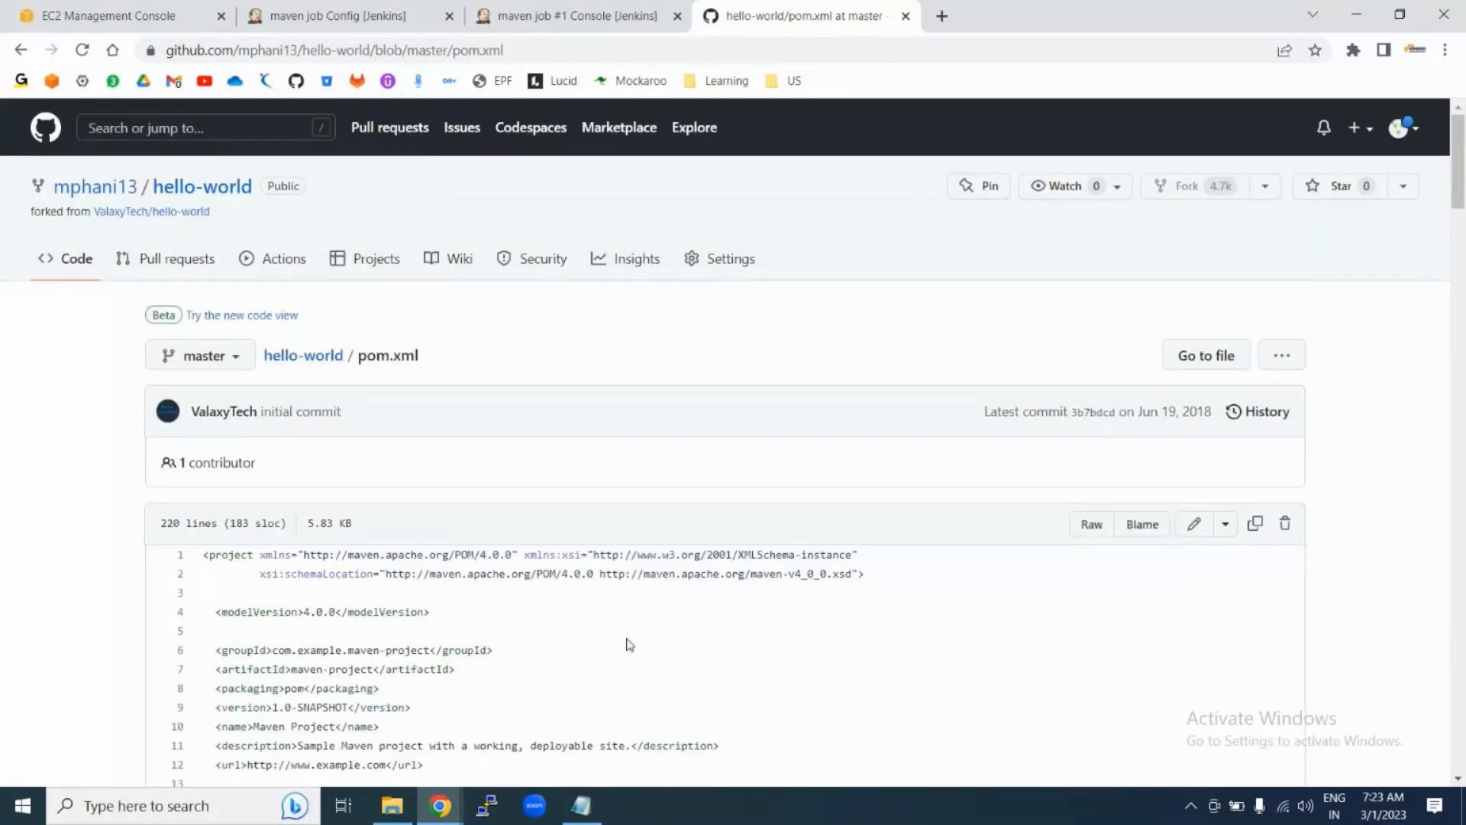
Step: Highlight the project version 1.0-SNAPSHOT on line 9, then return to the Jenkins console log
scroll(630, 646, down, 3)
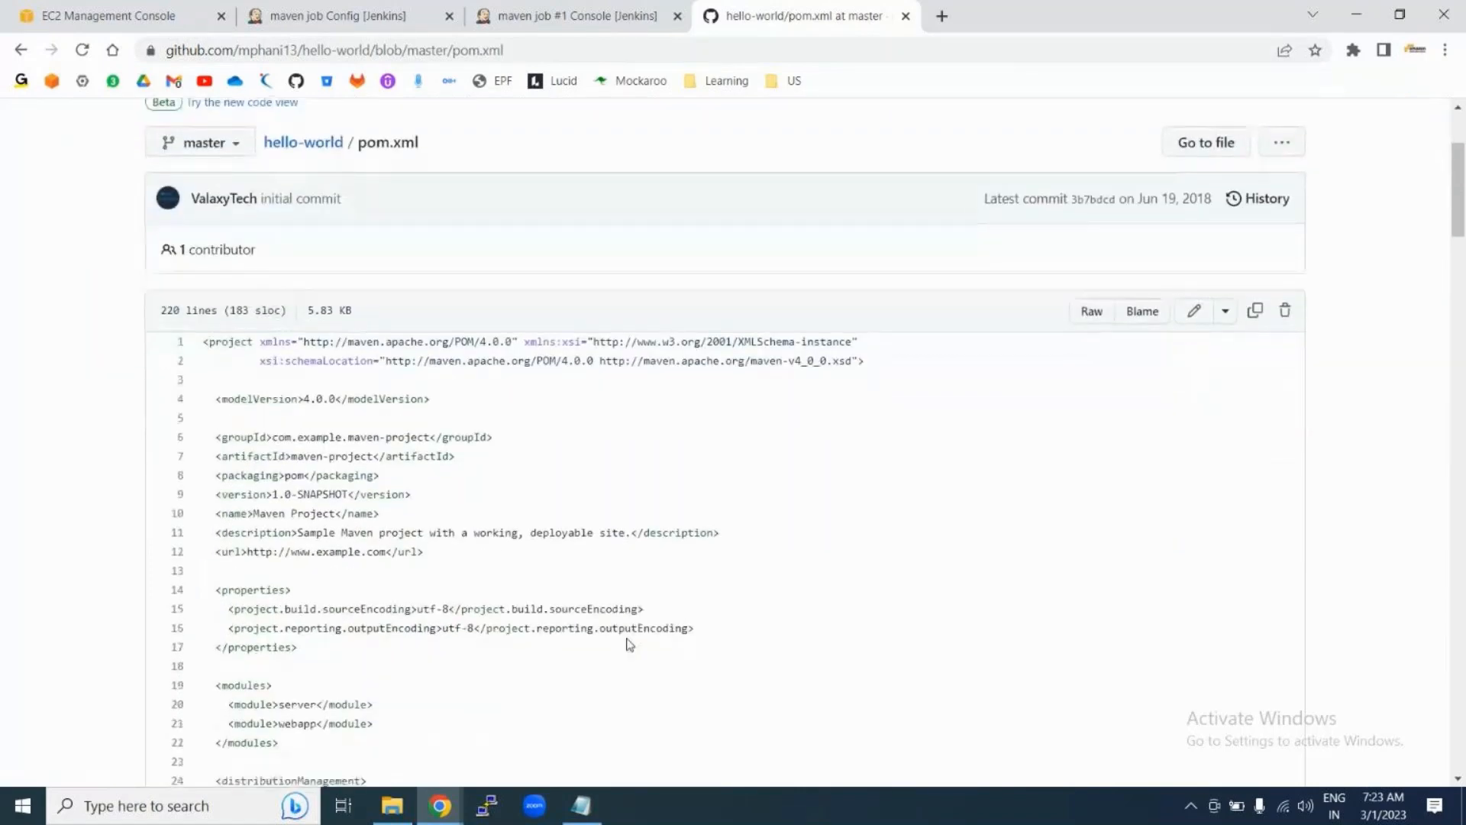
scroll(615, 608, down, 1)
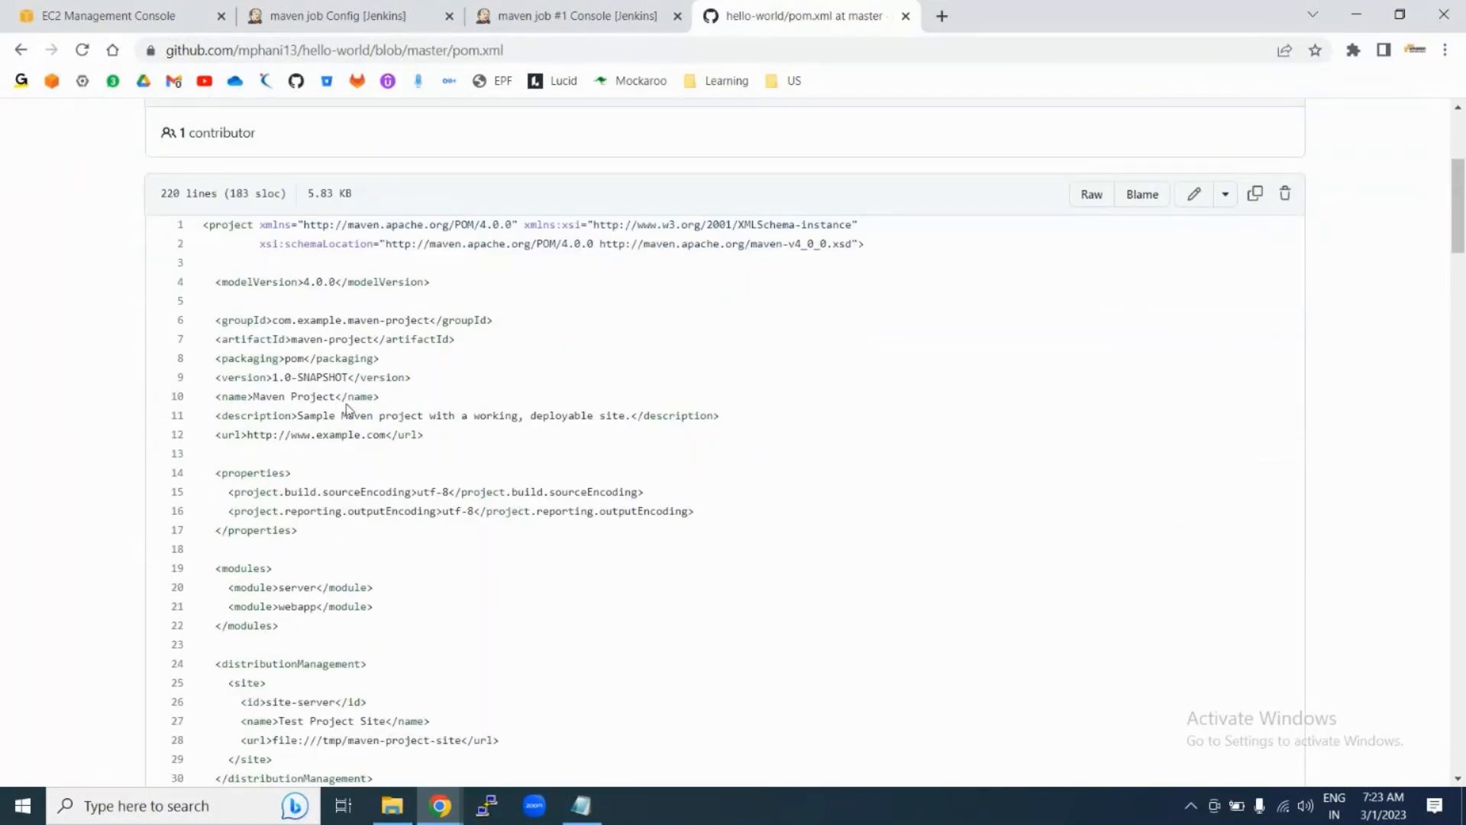
drag(270, 377, 349, 376)
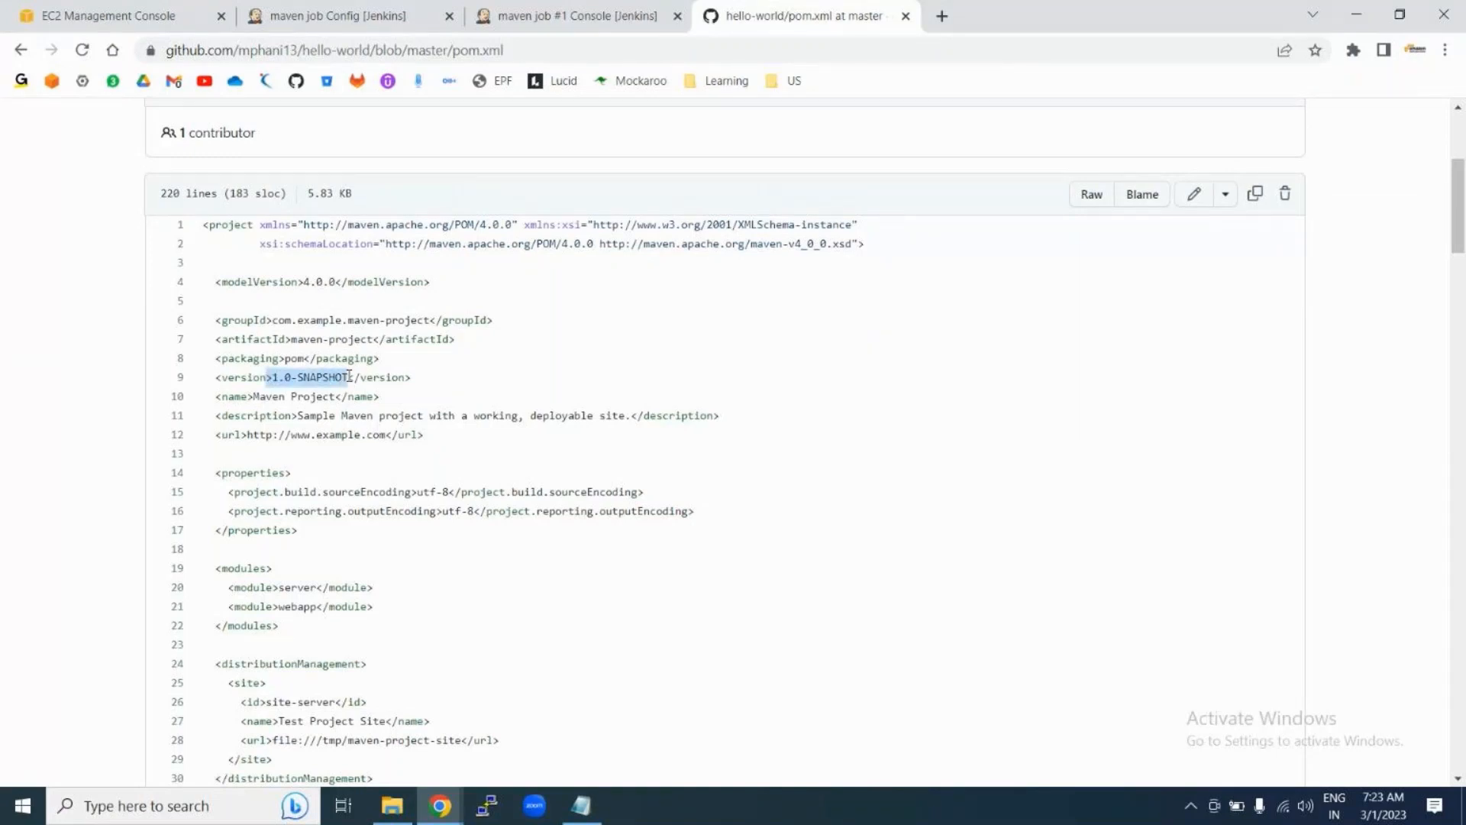
click(349, 375)
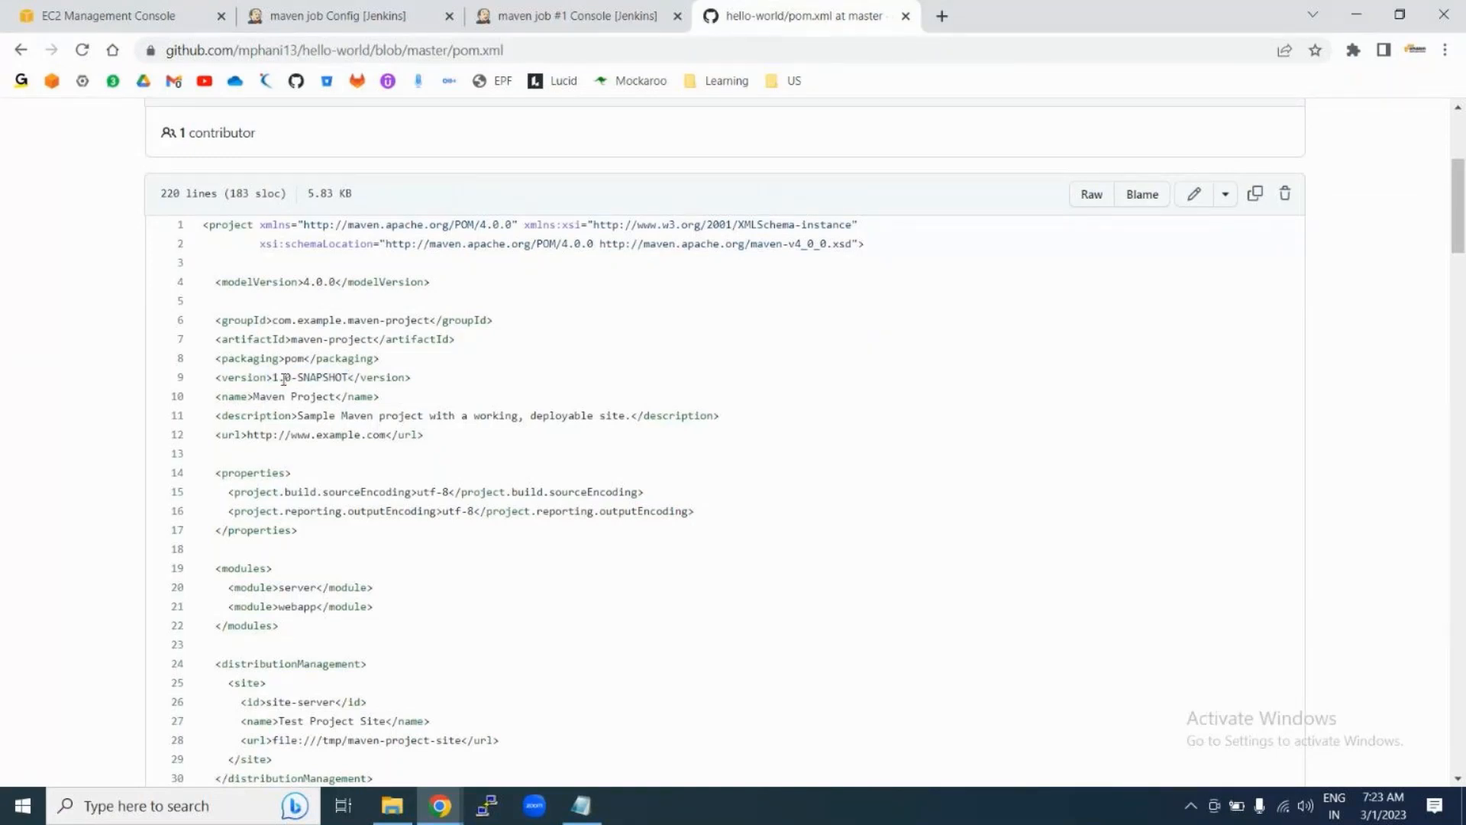
drag(273, 377, 349, 377)
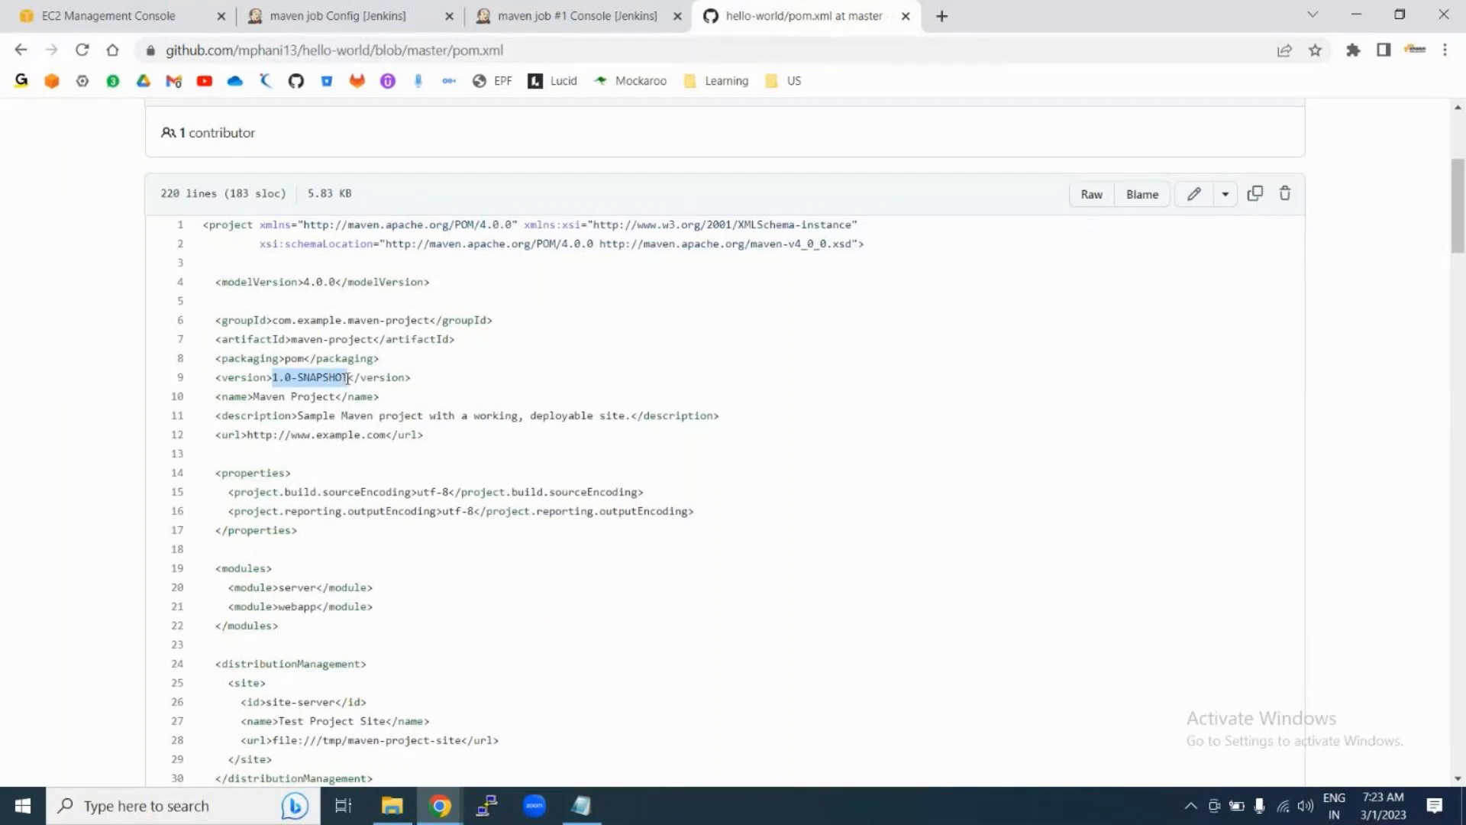
scroll(512, 642, down, 2)
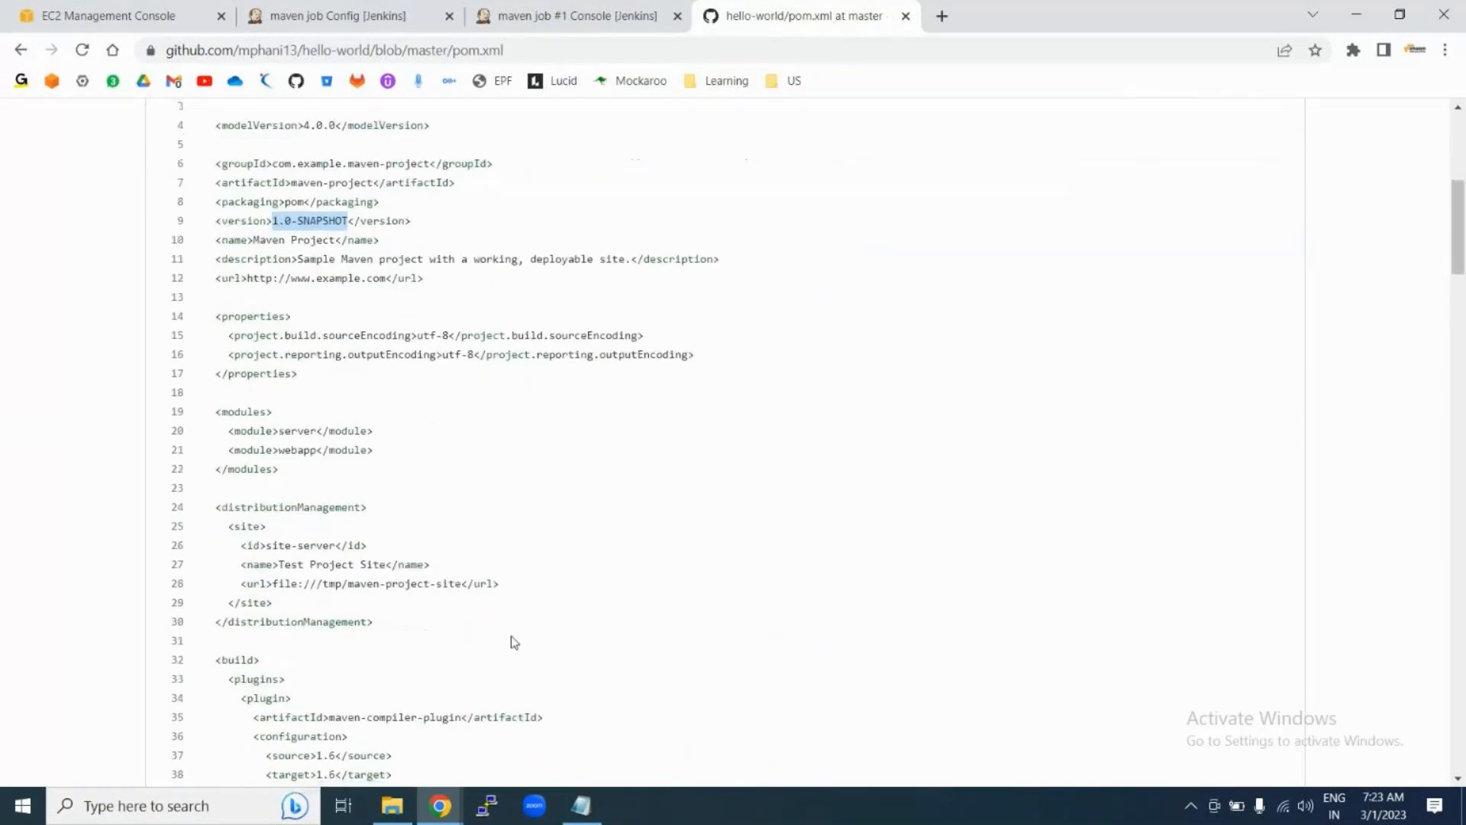
scroll(514, 642, down, 6)
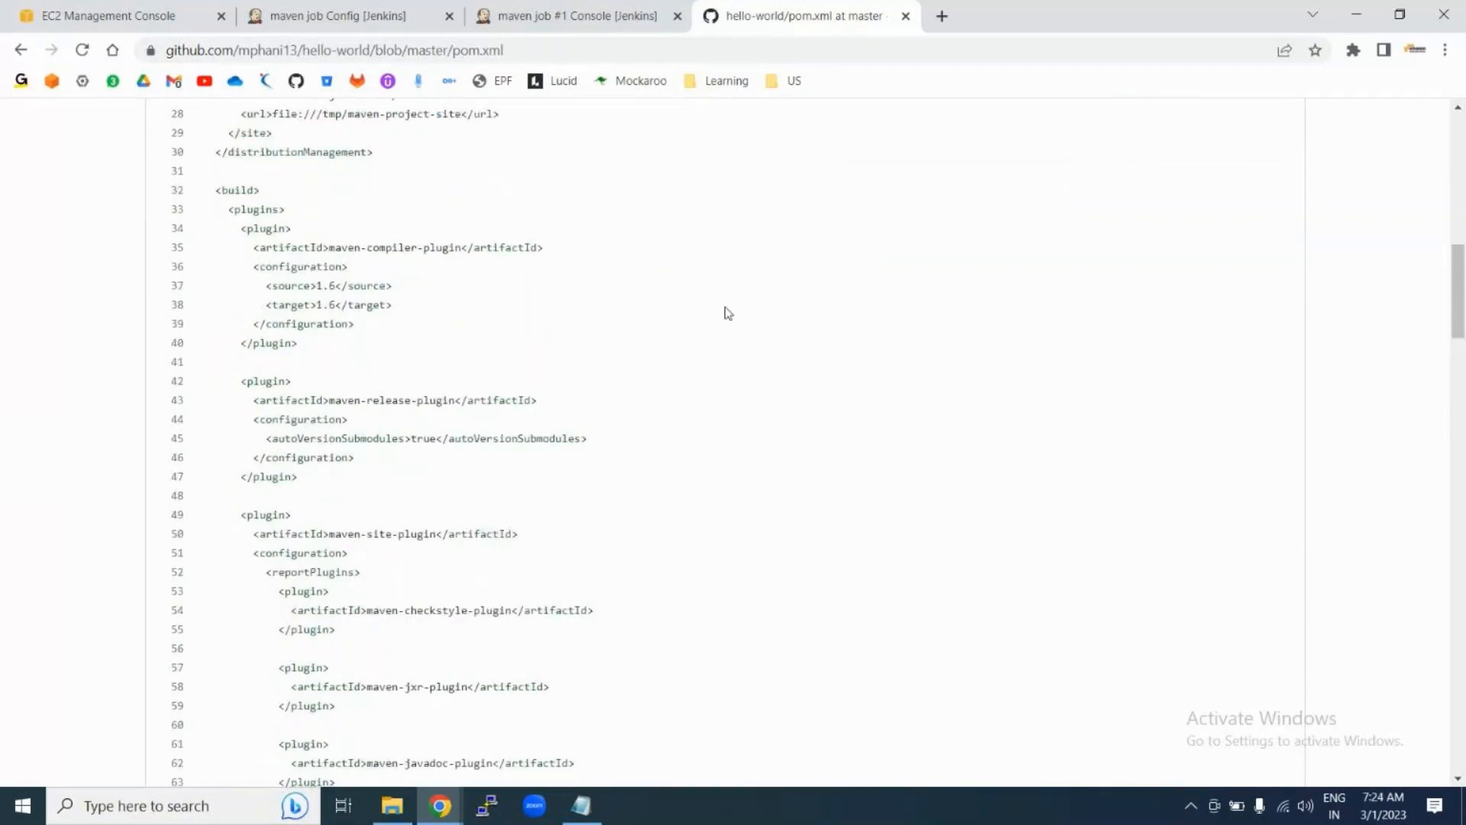
click(584, 16)
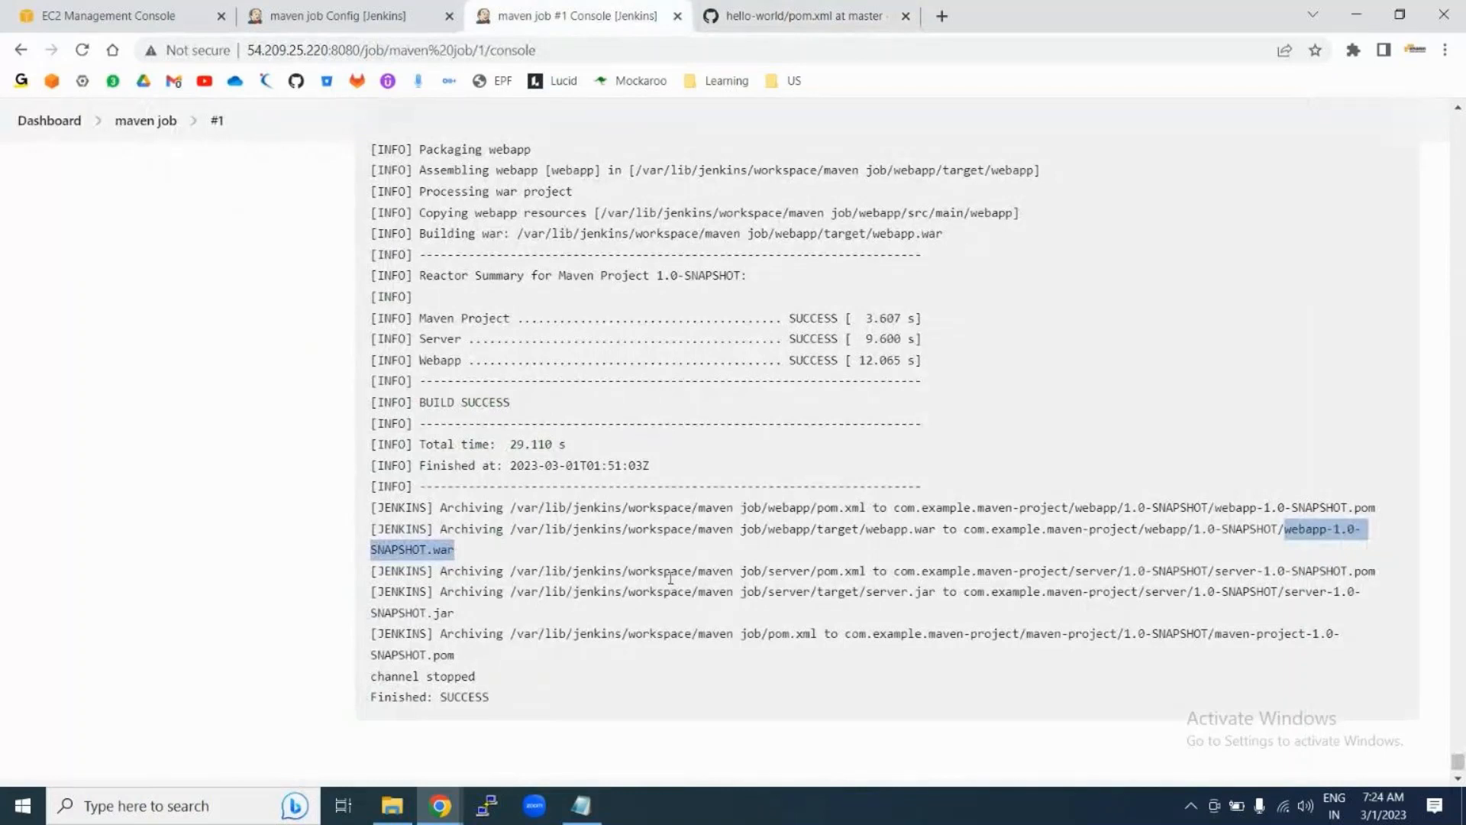
Step: Append deploy to the maven job's Goals and options, making them 'clean install package deploy'
click(146, 122)
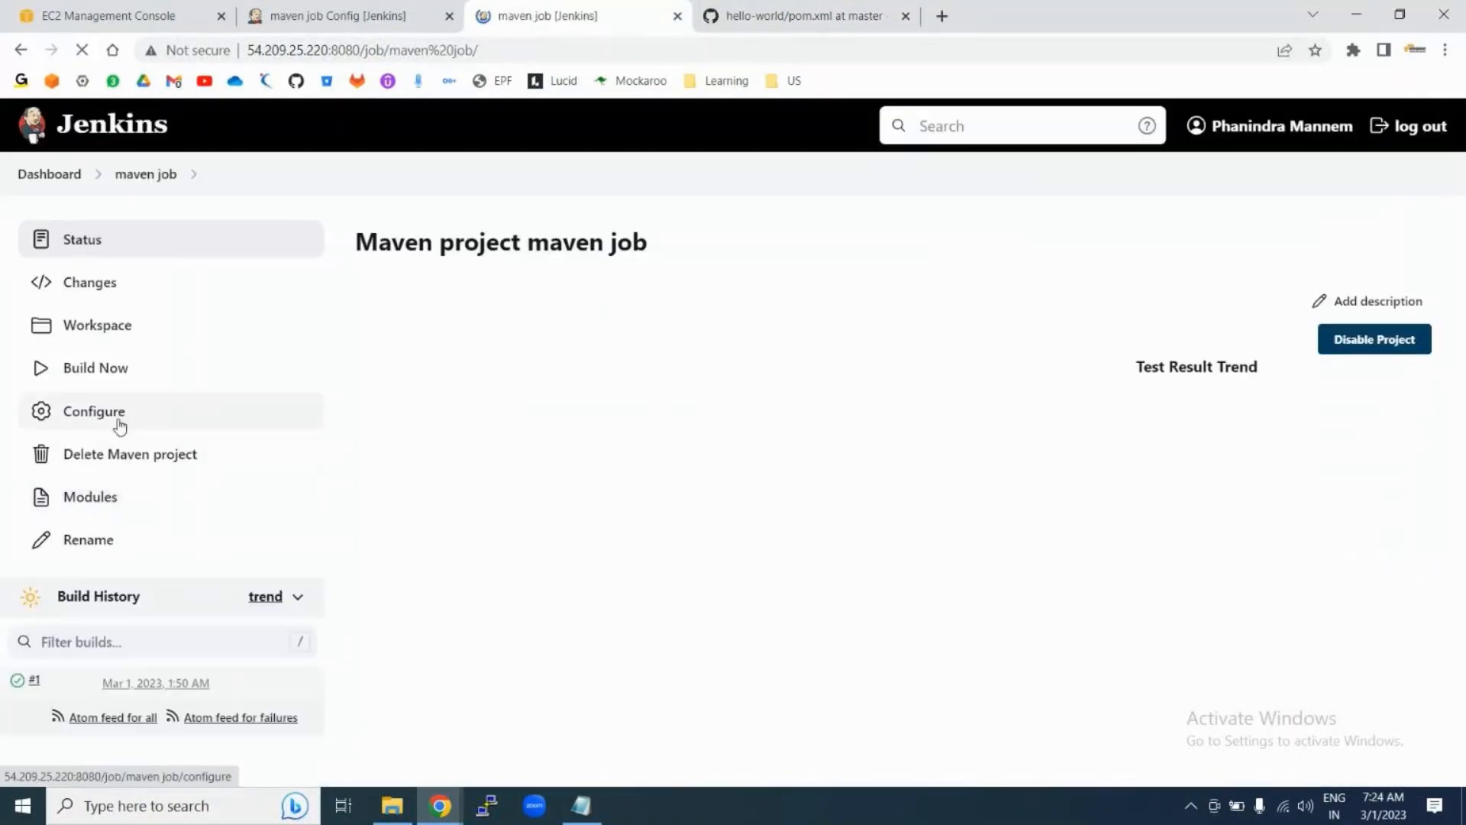
click(107, 416)
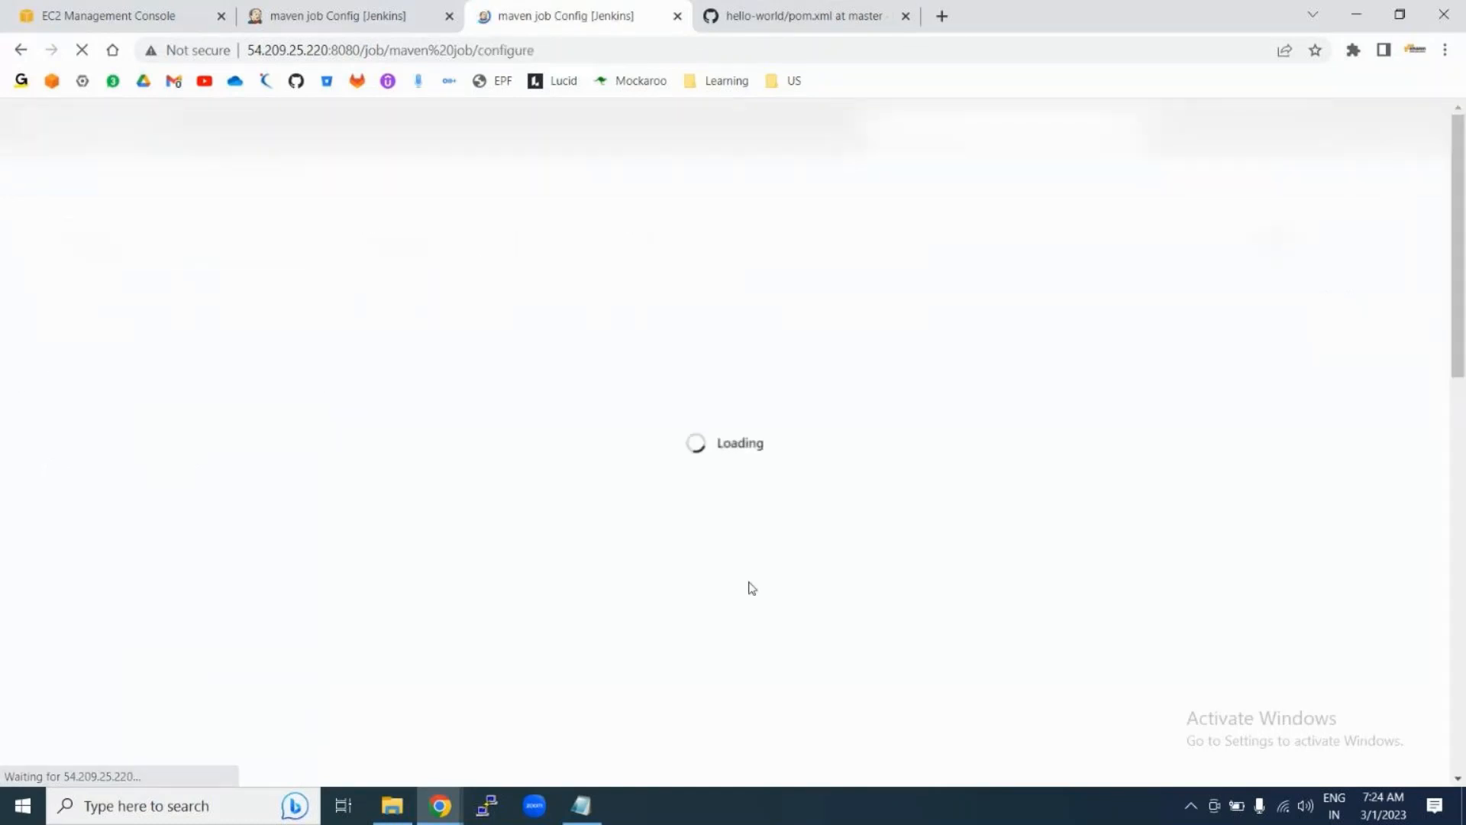
scroll(753, 588, down, 3)
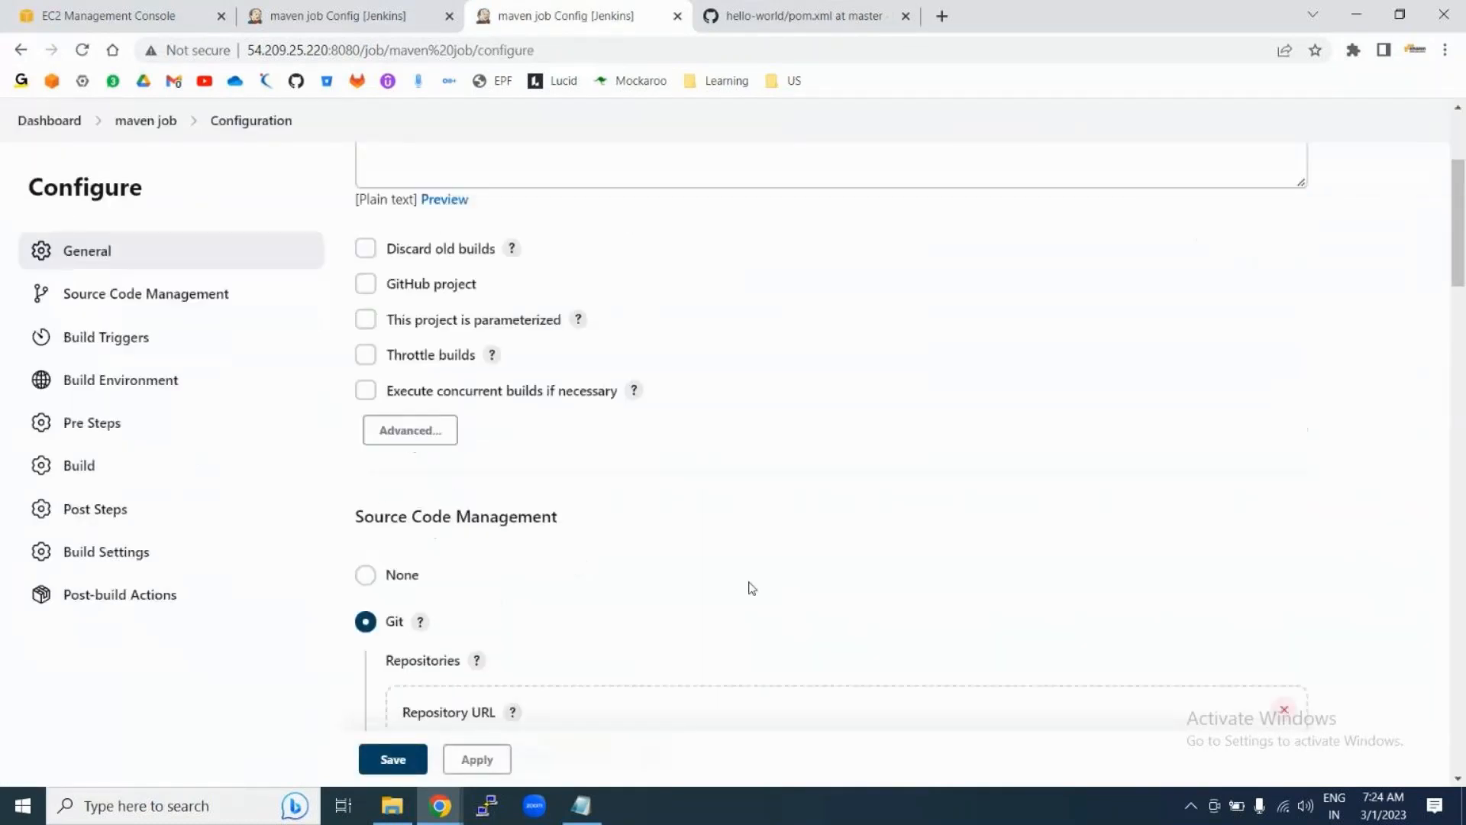
scroll(753, 588, down, 20)
scroll(753, 588, up, 6)
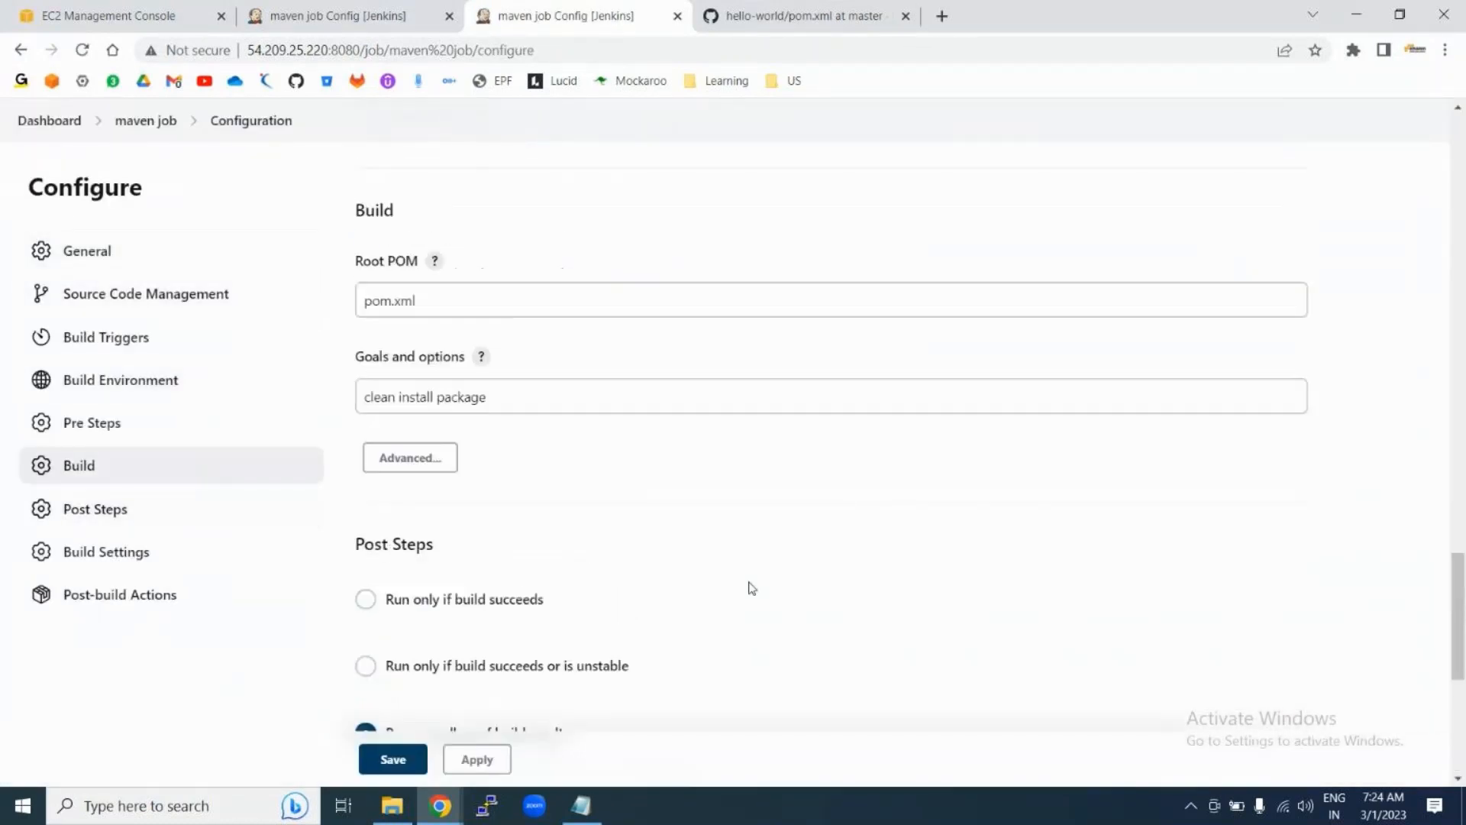
scroll(752, 588, up, 3)
click(576, 582)
text(dep)
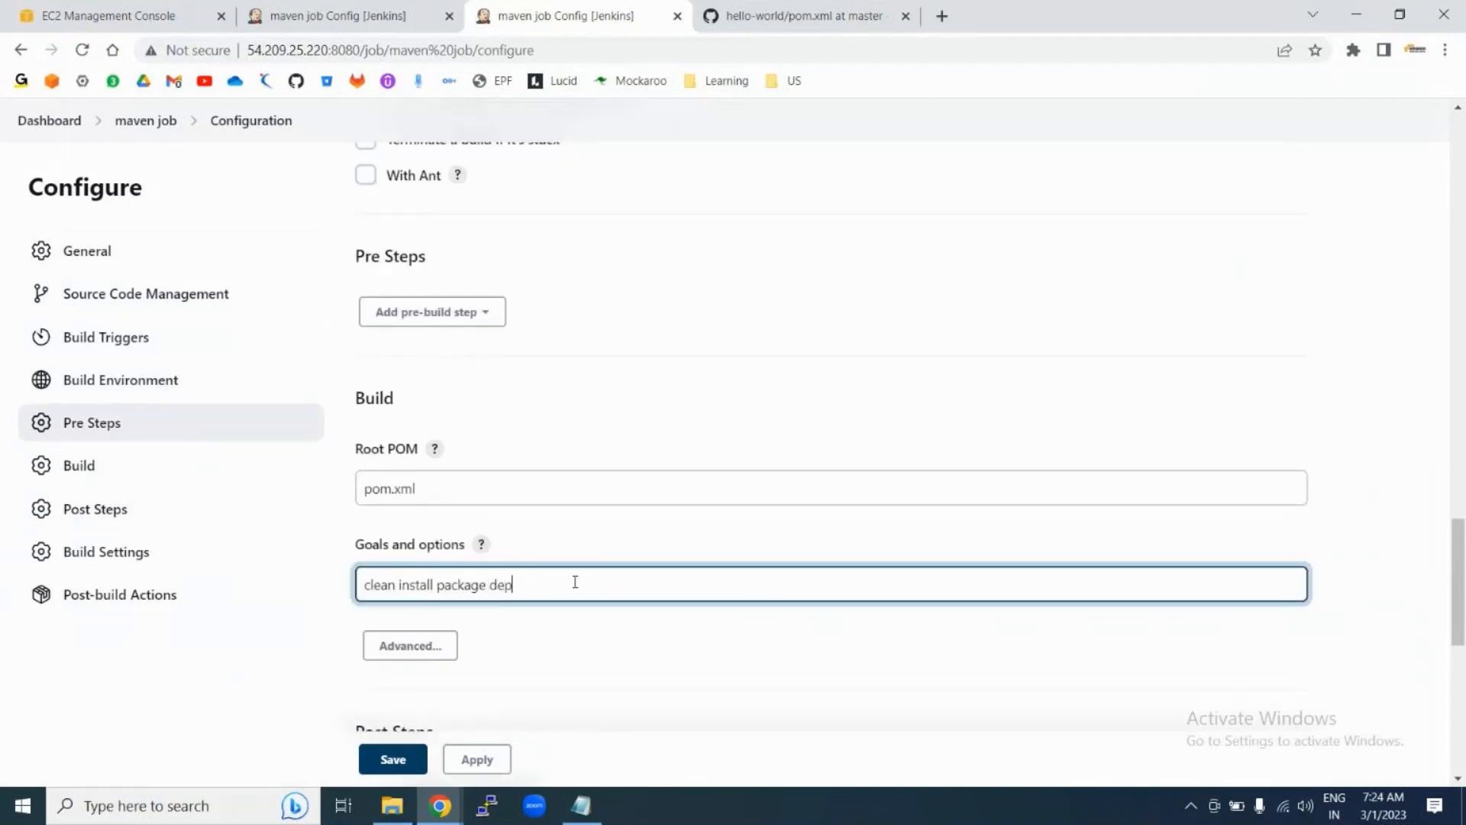
text(loy)
double_click(517, 586)
click(761, 19)
scroll(501, 511, down, 5)
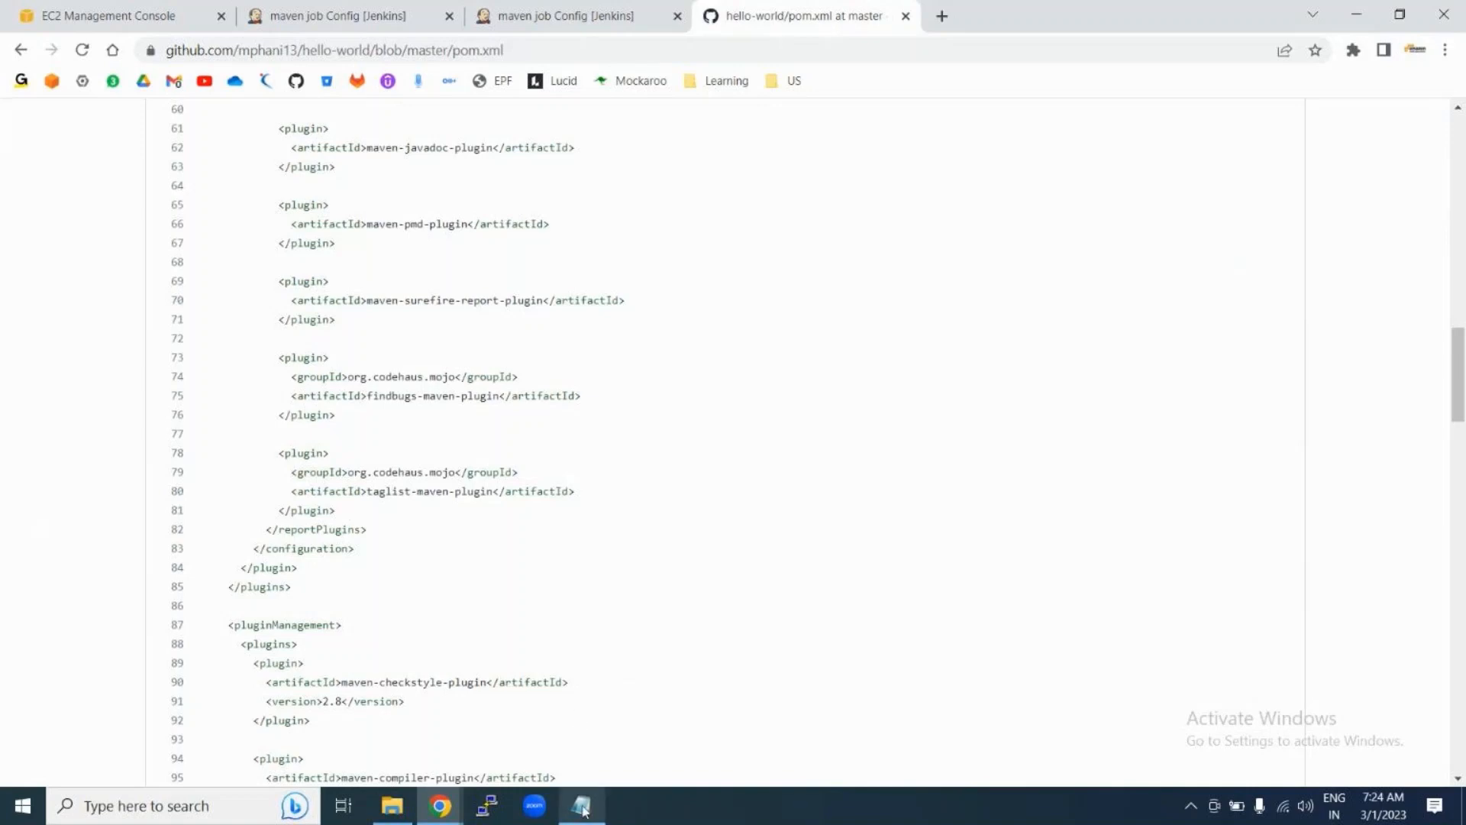
Step: Add the line 'Artifact tools: JFrog, Nexus' to the Notepad notes
click(581, 806)
click(488, 483)
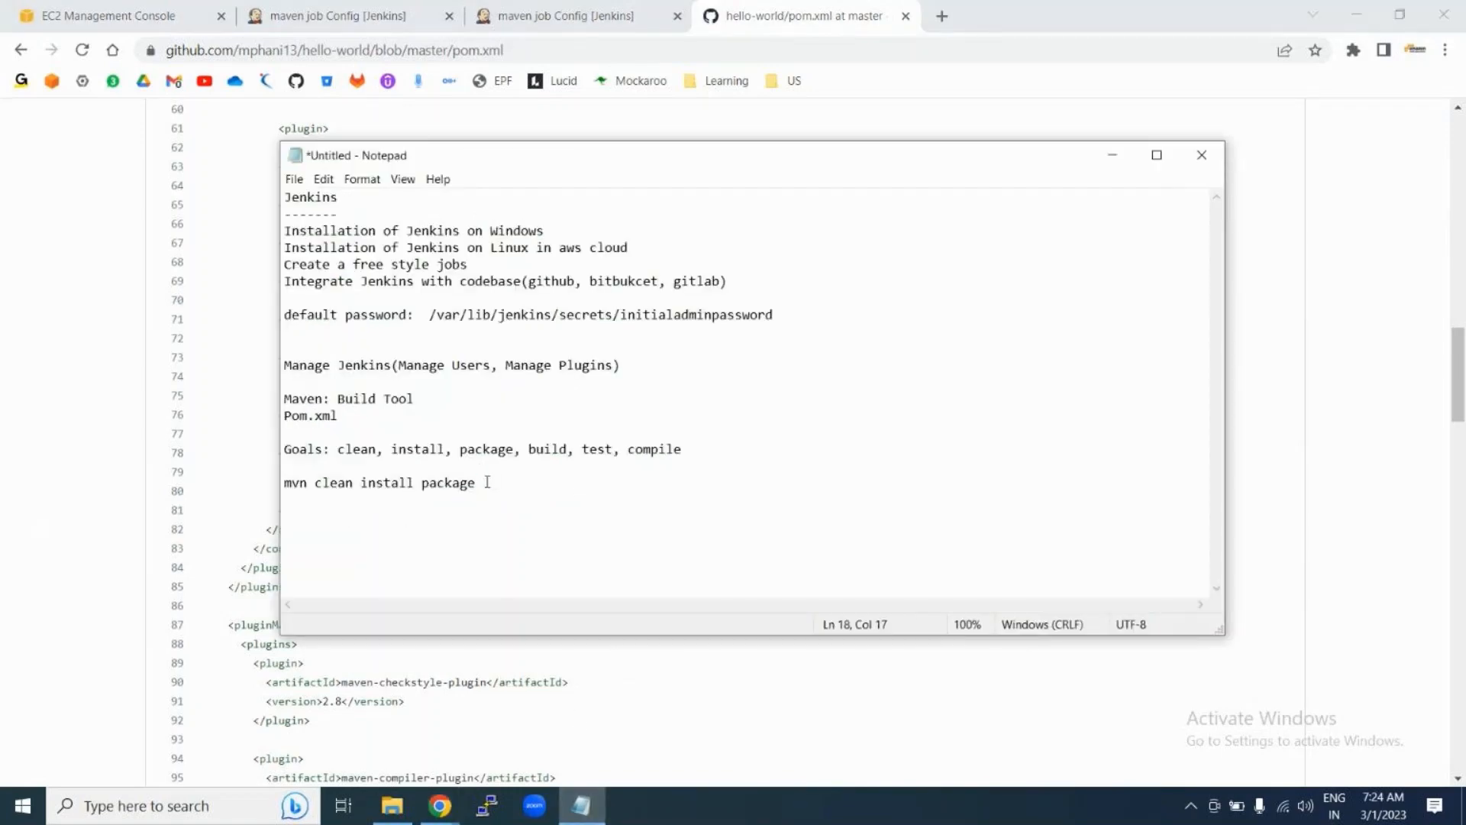
key(Return)
key(Return)
text(Artifact tools: JFr)
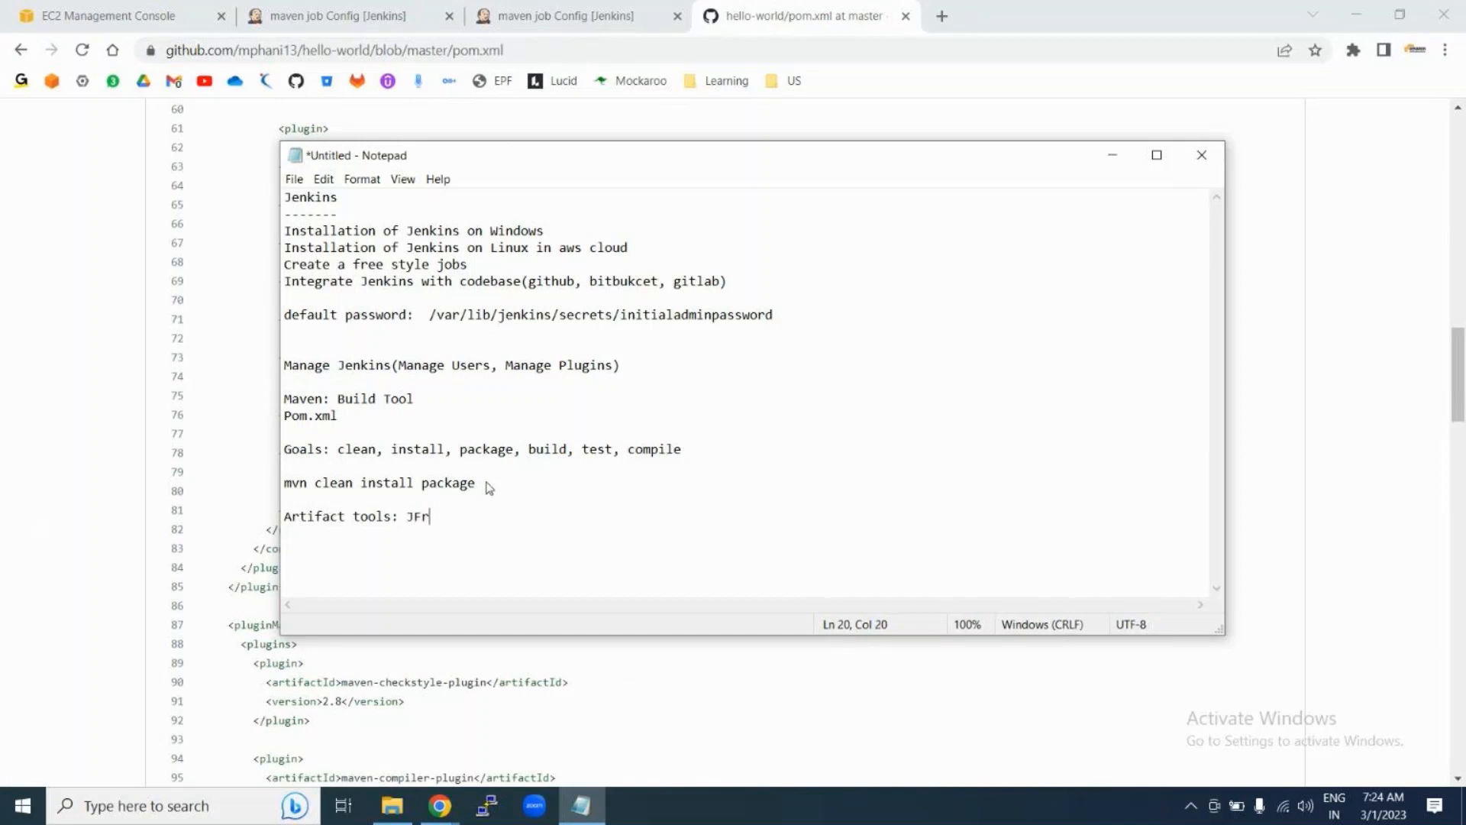
text(og, Nexus)
Step: Highlight the tool names JFrog and Nexus in the notes
drag(406, 517, 509, 518)
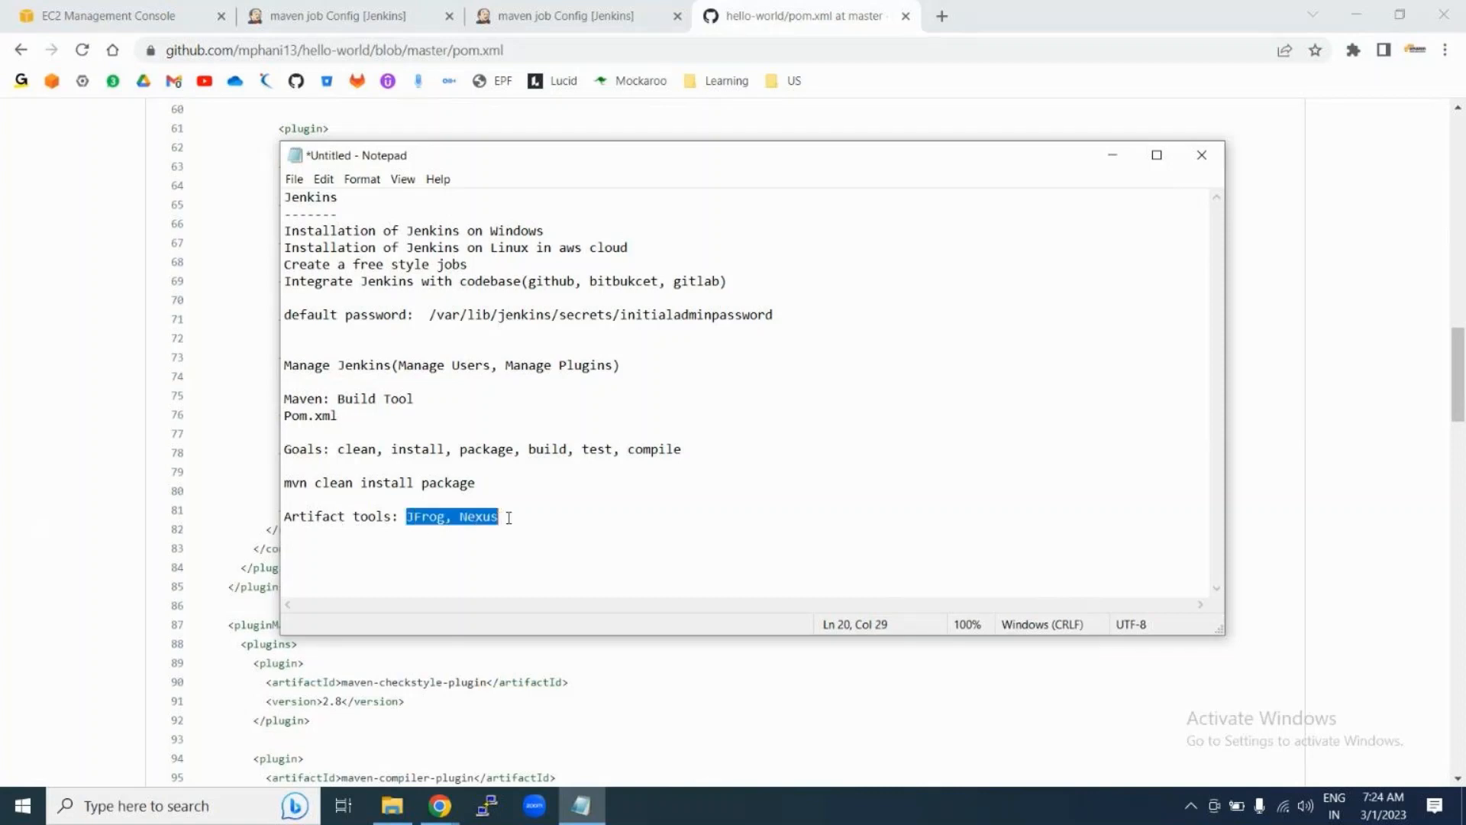
click(508, 517)
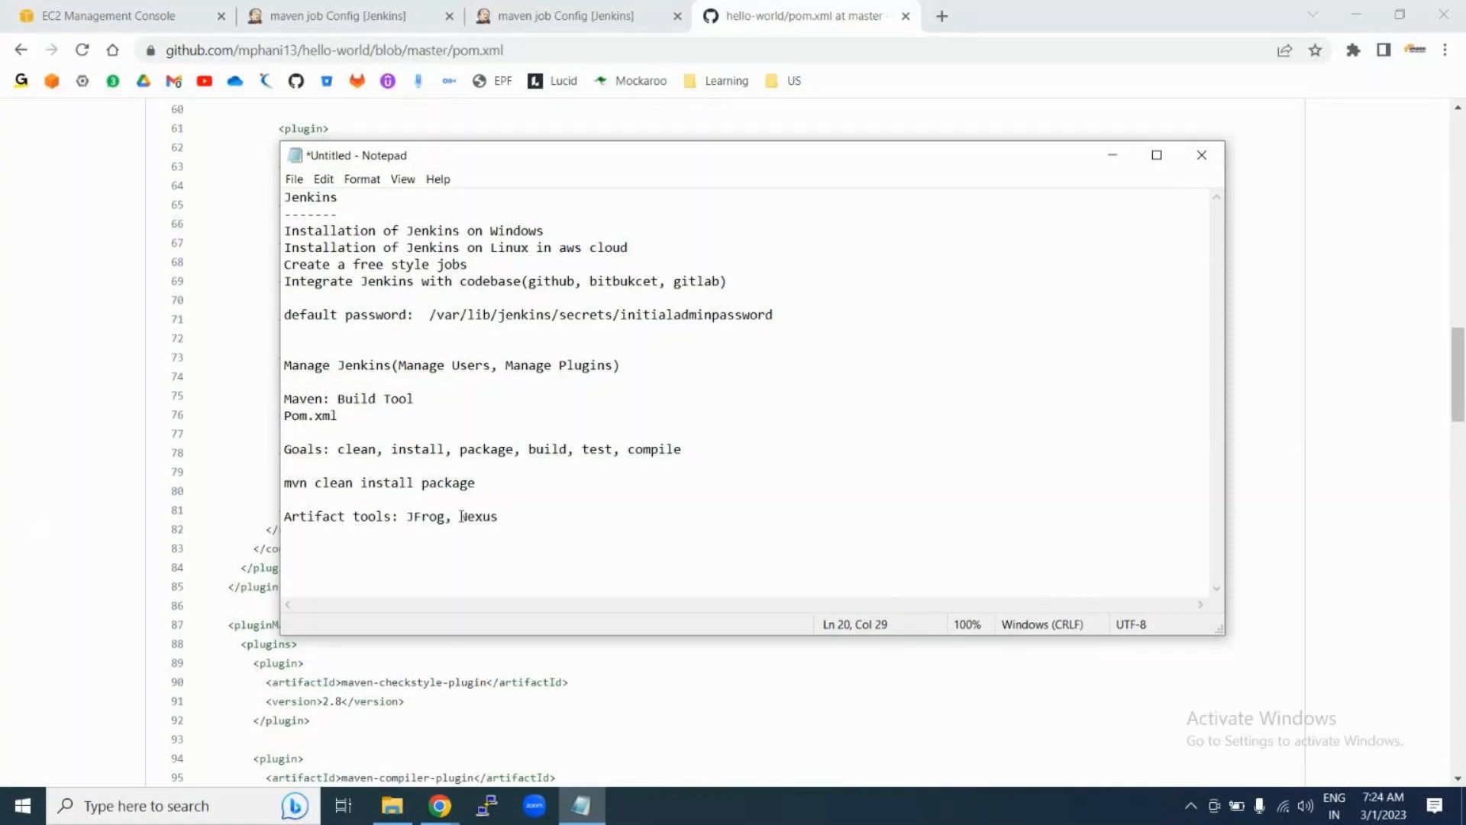
double_click(430, 517)
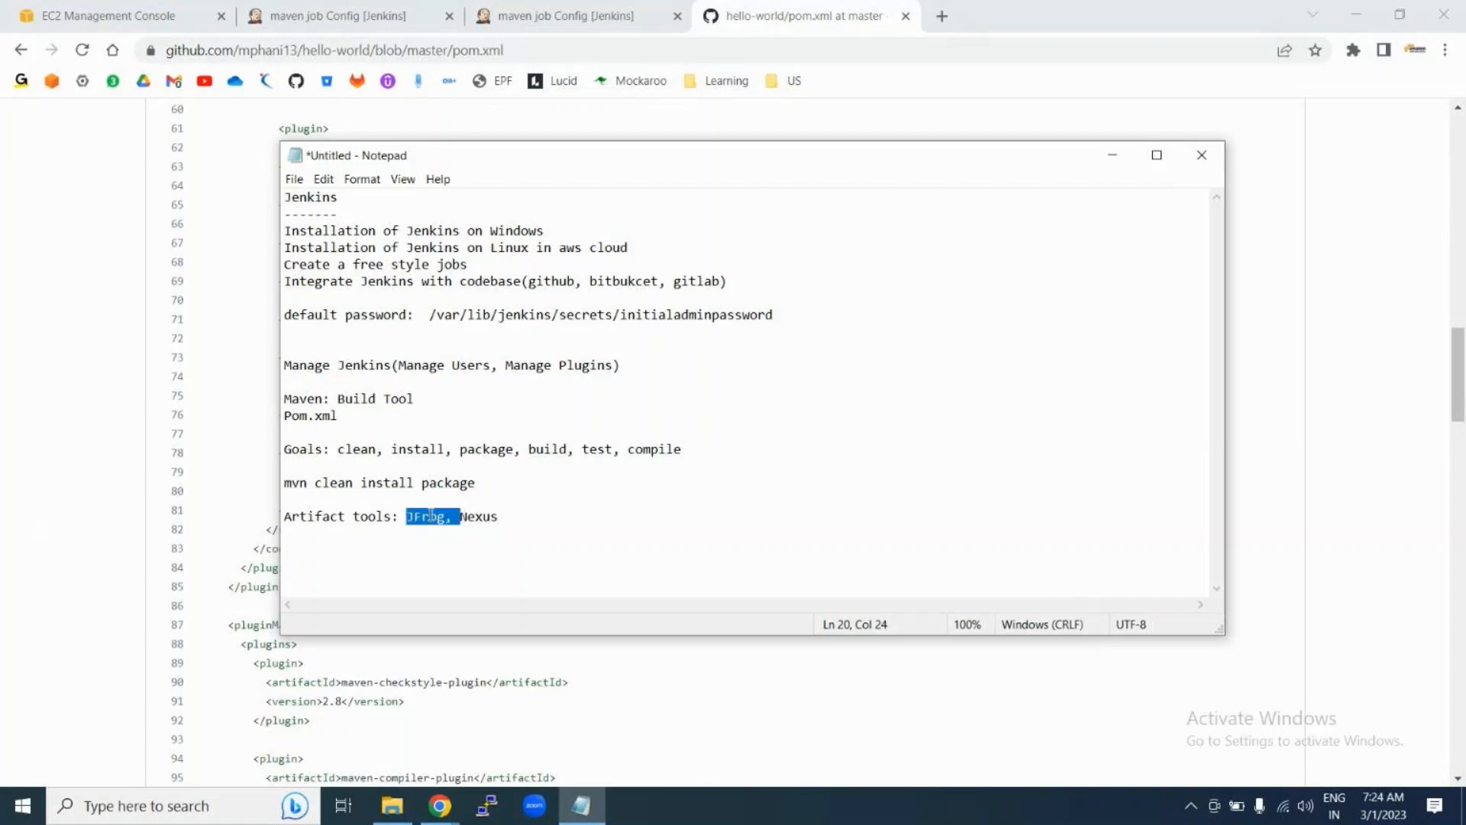
double_click(476, 516)
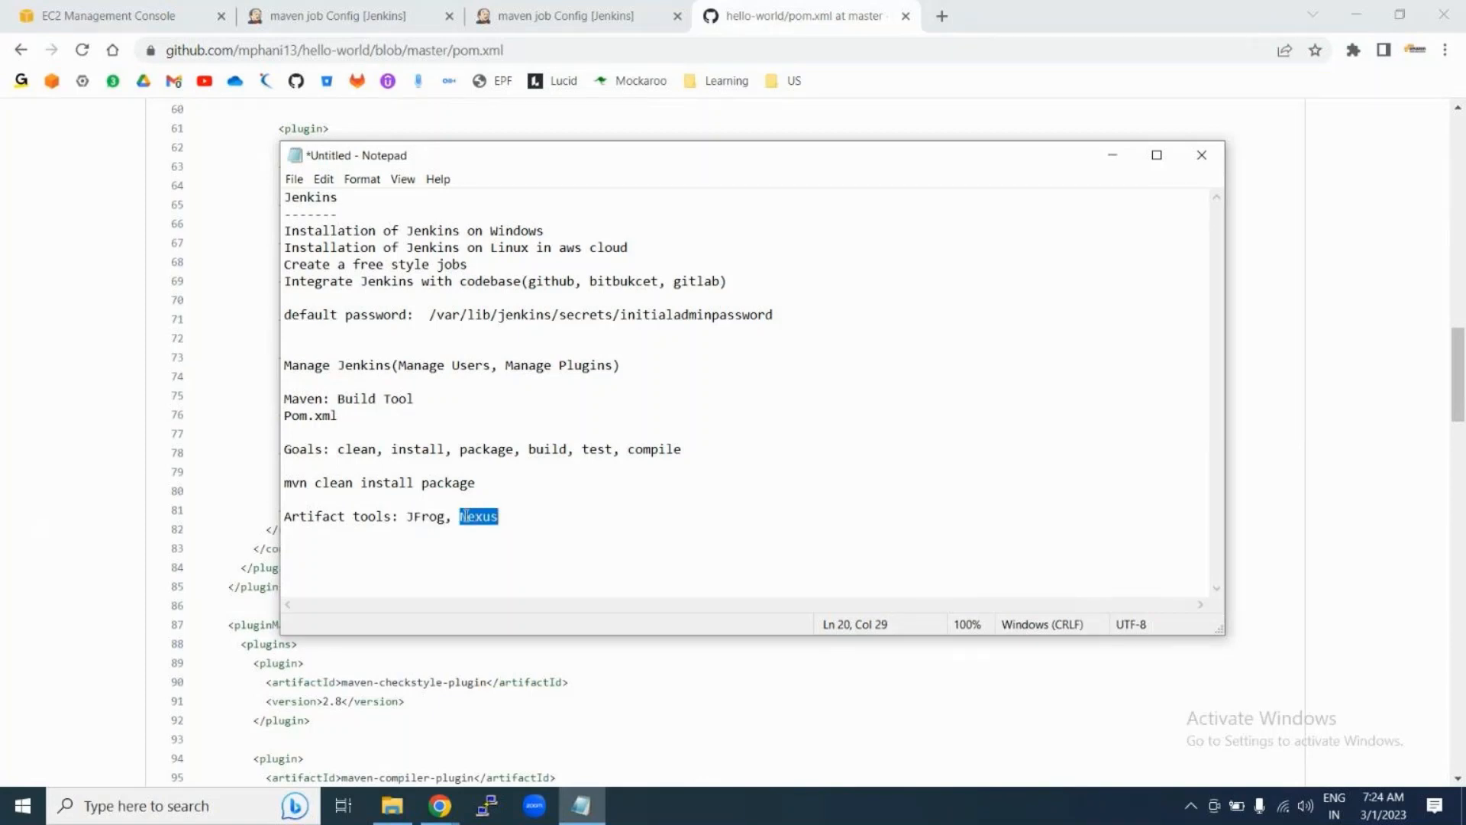
click(421, 518)
double_click(476, 517)
click(507, 517)
click(61, 557)
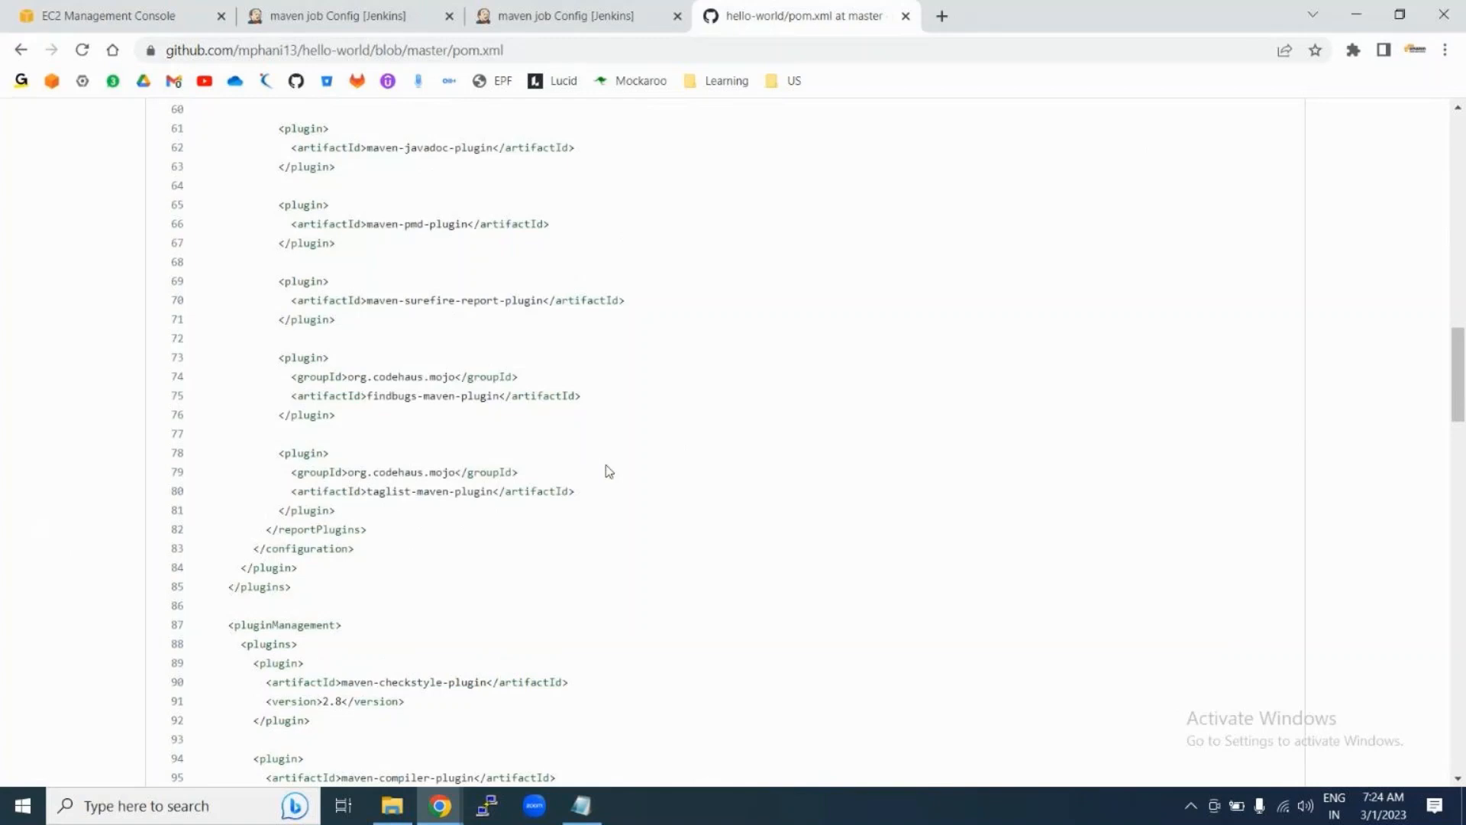
Step: Highlight each maven goal in turn: clean, install, package, deploy
click(560, 17)
triple_click(504, 586)
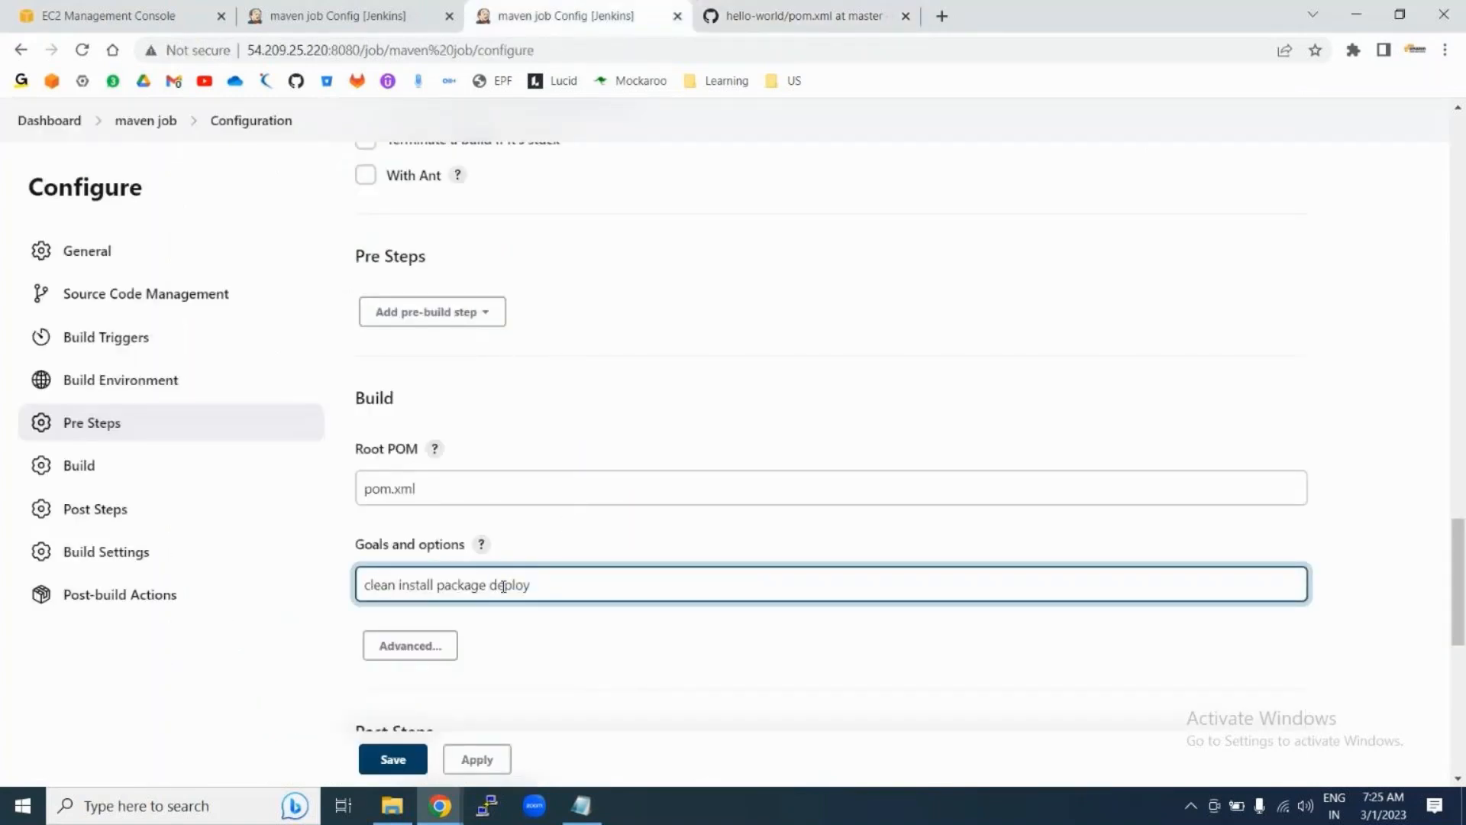
double_click(504, 585)
click(367, 585)
drag(366, 585, 543, 583)
click(544, 580)
key(ctrl+shift+Left)
double_click(367, 585)
double_click(420, 585)
double_click(464, 583)
double_click(509, 584)
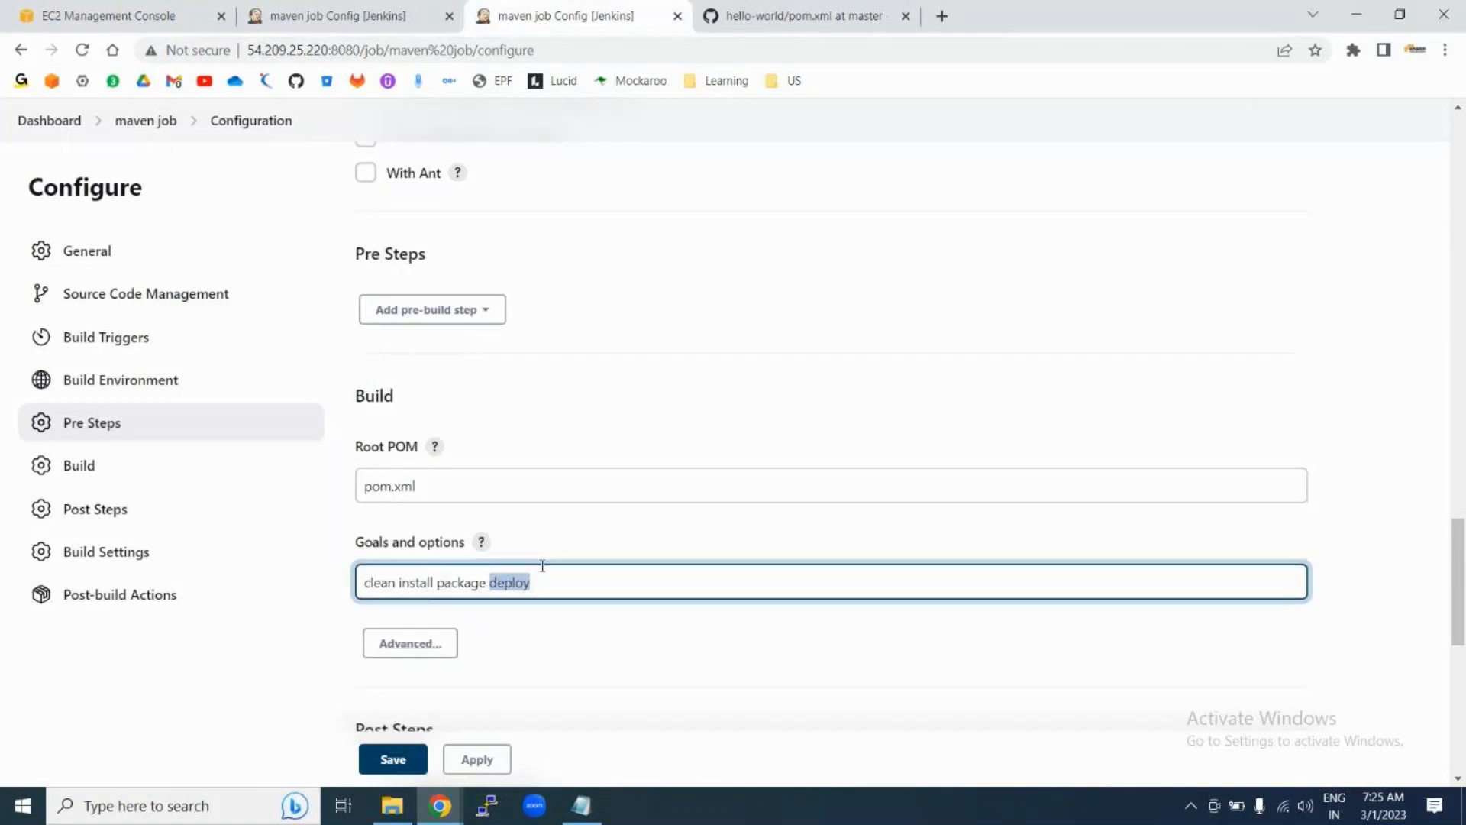
Step: Return to the dashboard, leaving the maven job configuration unsaved
scroll(543, 565, down, 1)
scroll(542, 569, up, 15)
scroll(542, 569, up, 10)
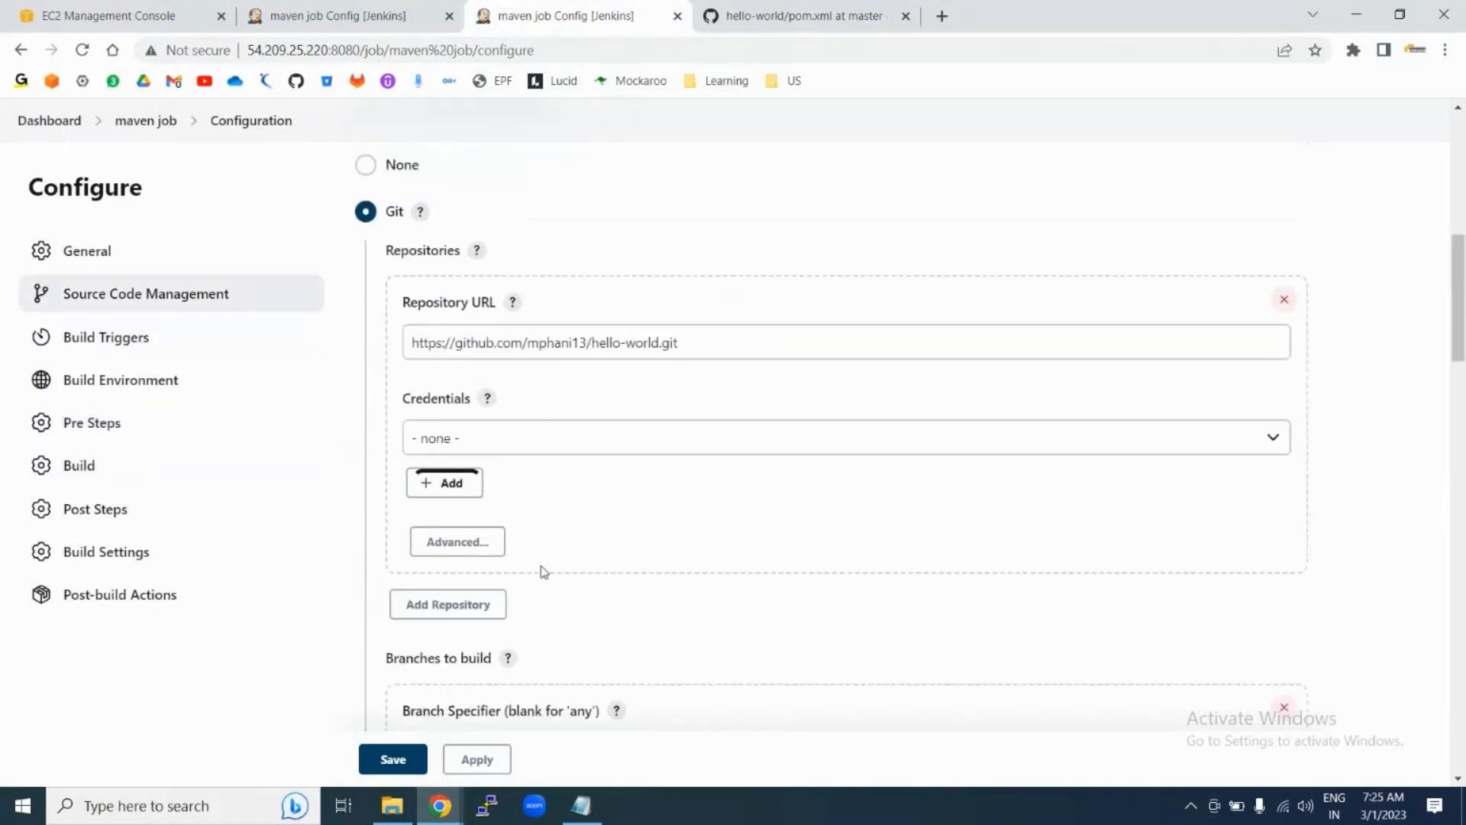
click(50, 123)
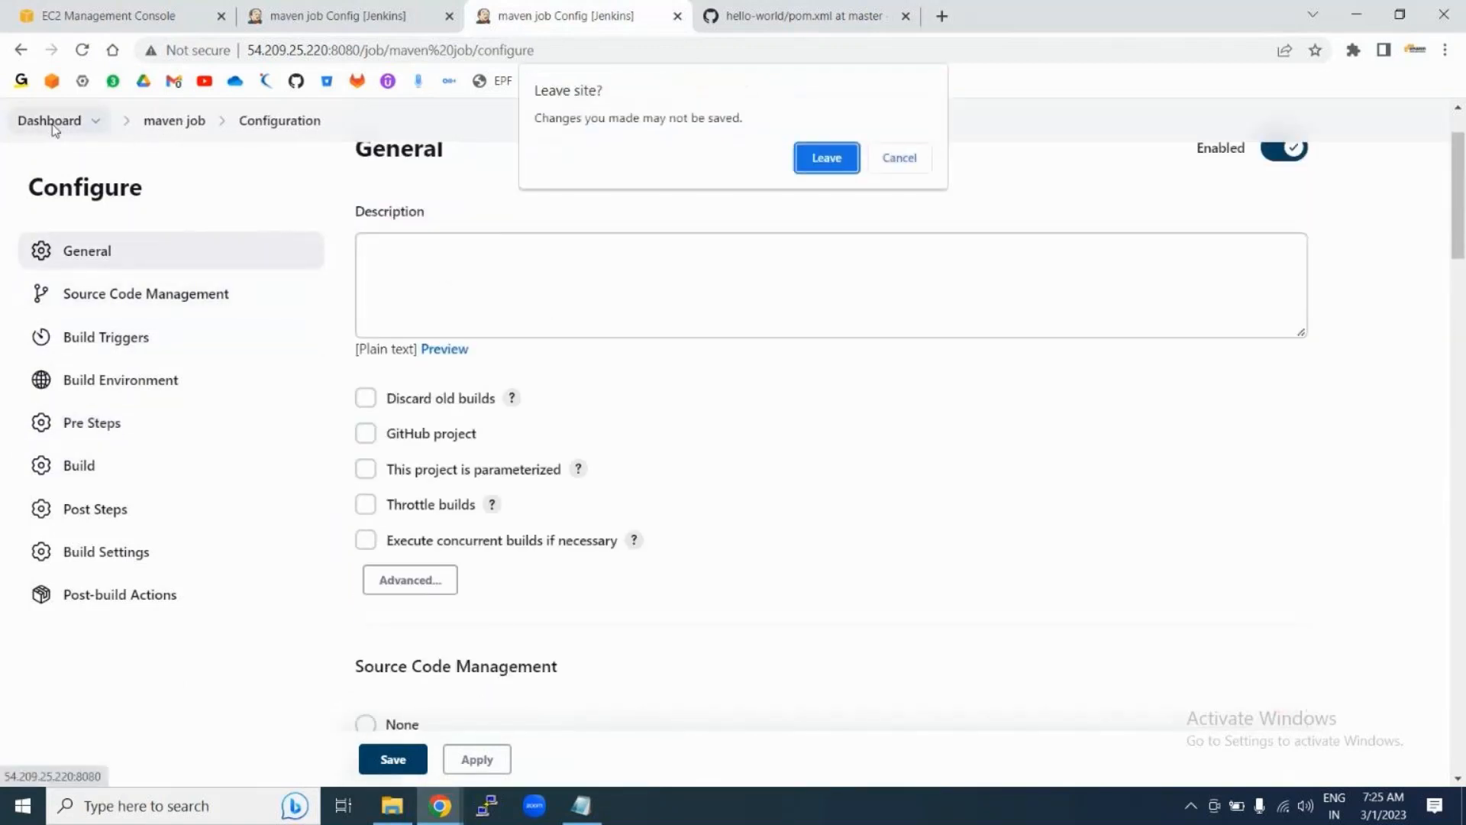
click(819, 156)
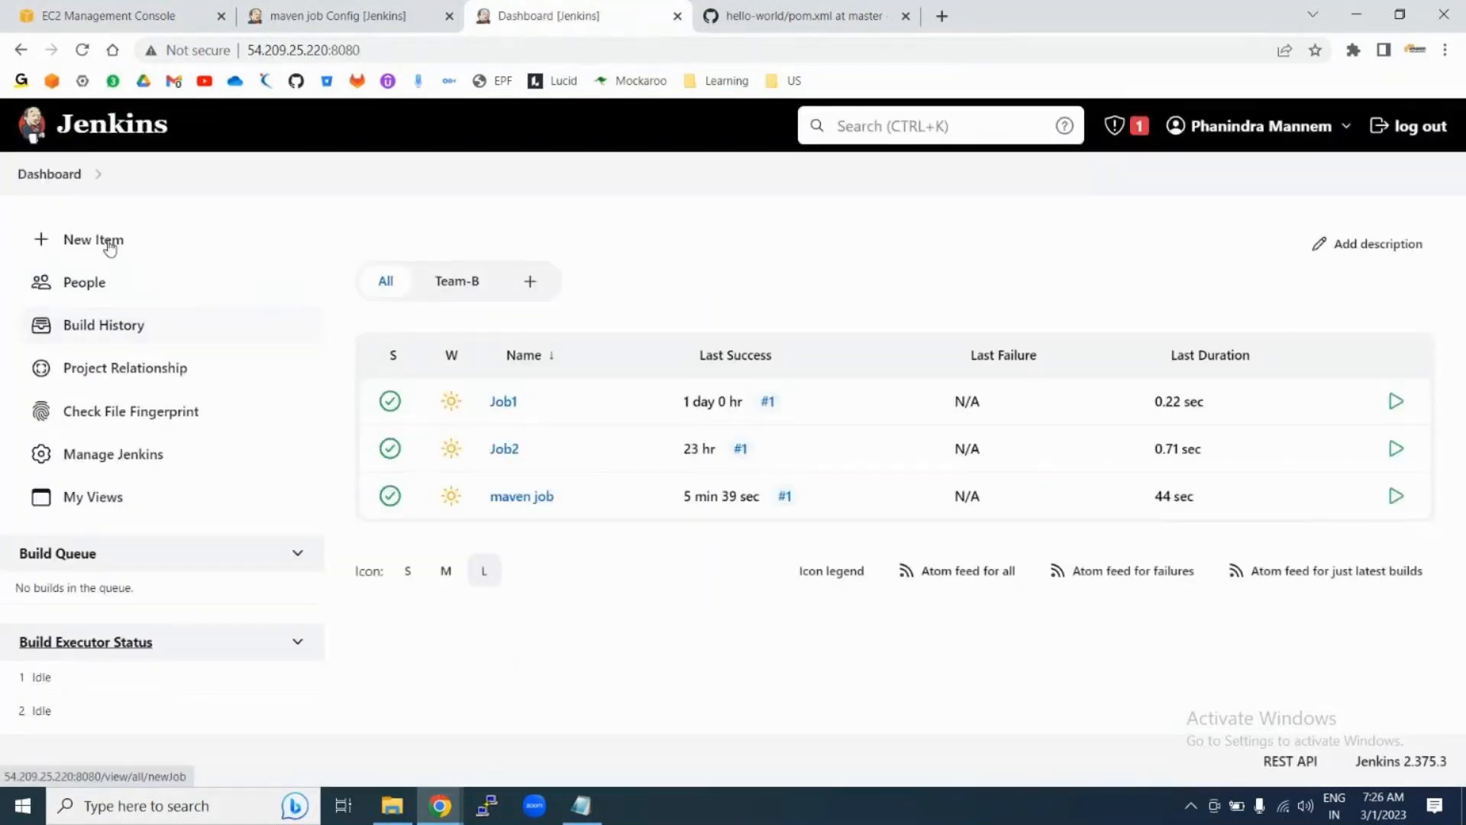
Step: Enable Discard old builds on Job1, trying 10 and then 5 for Days to keep
click(501, 409)
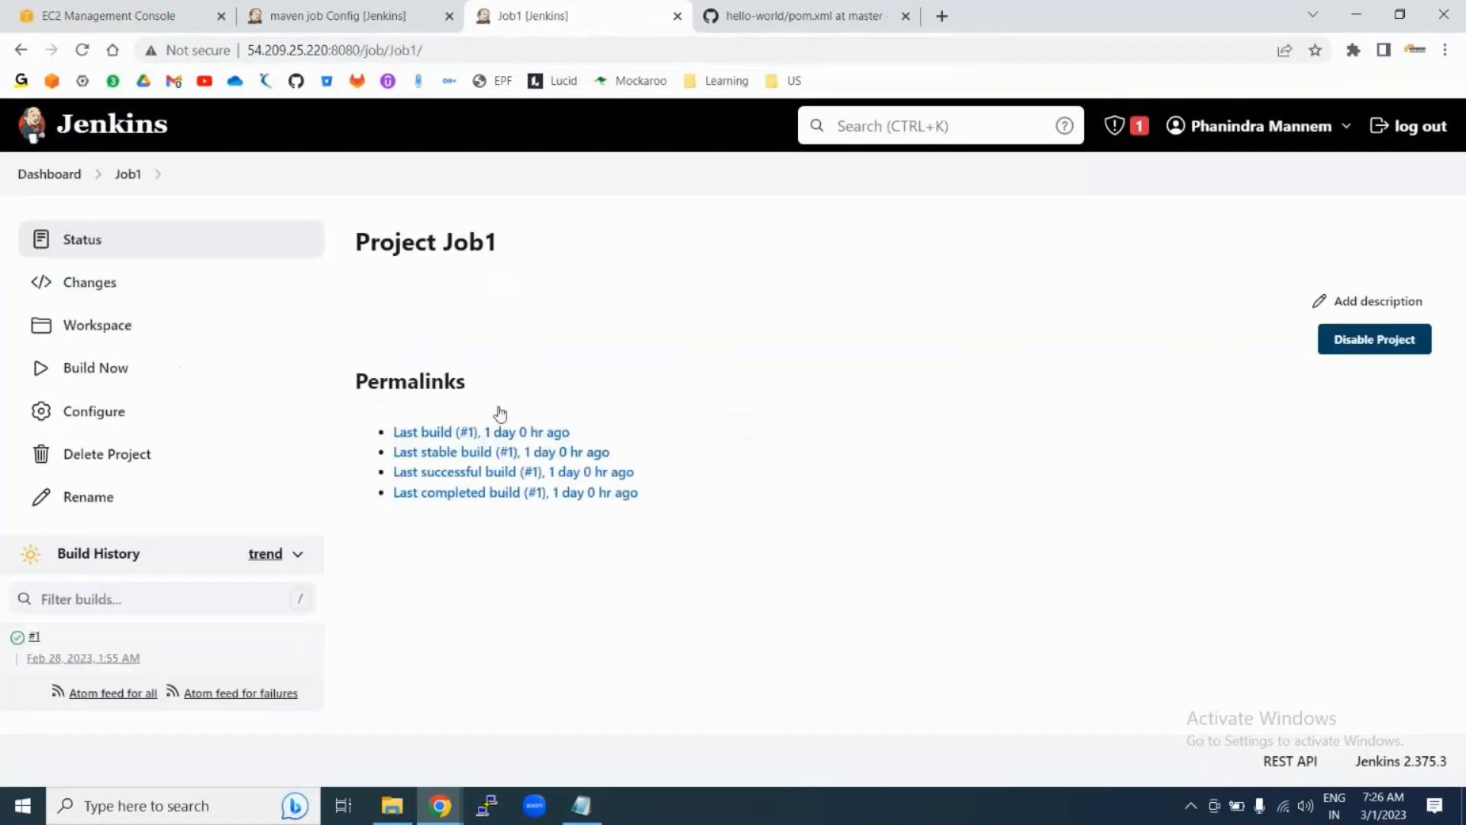
click(114, 415)
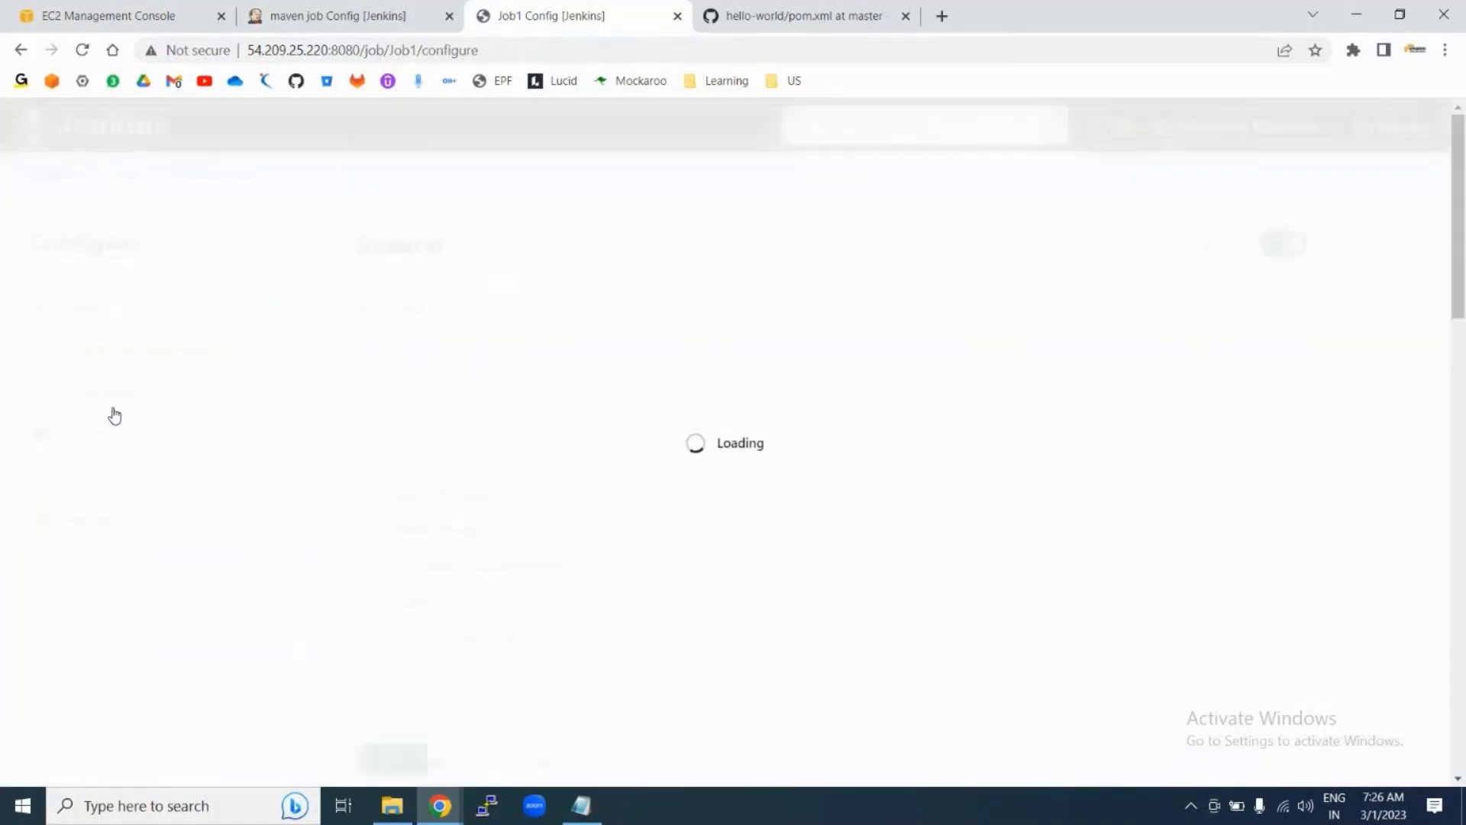
scroll(337, 314, down, 2)
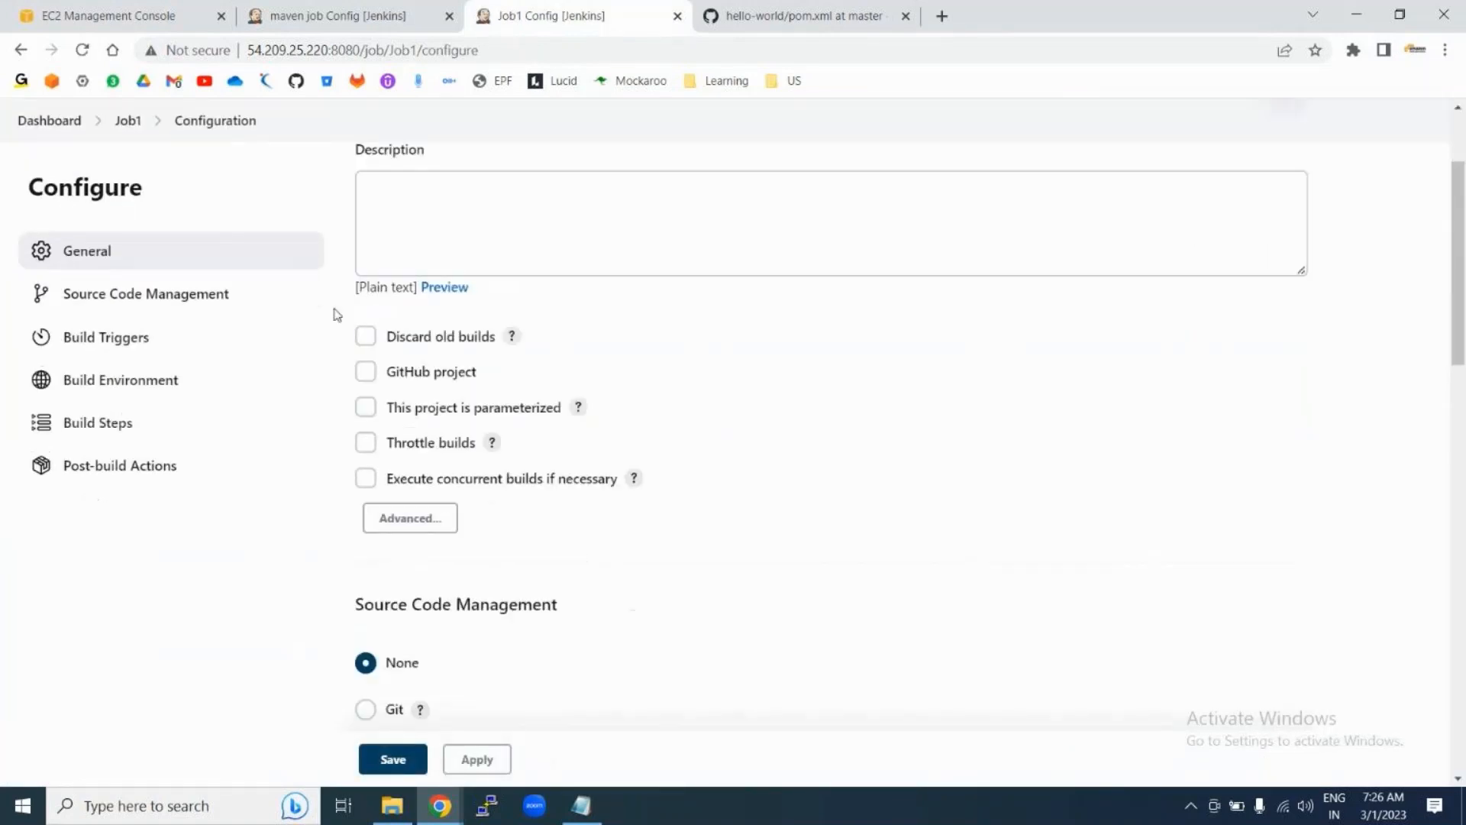
click(366, 339)
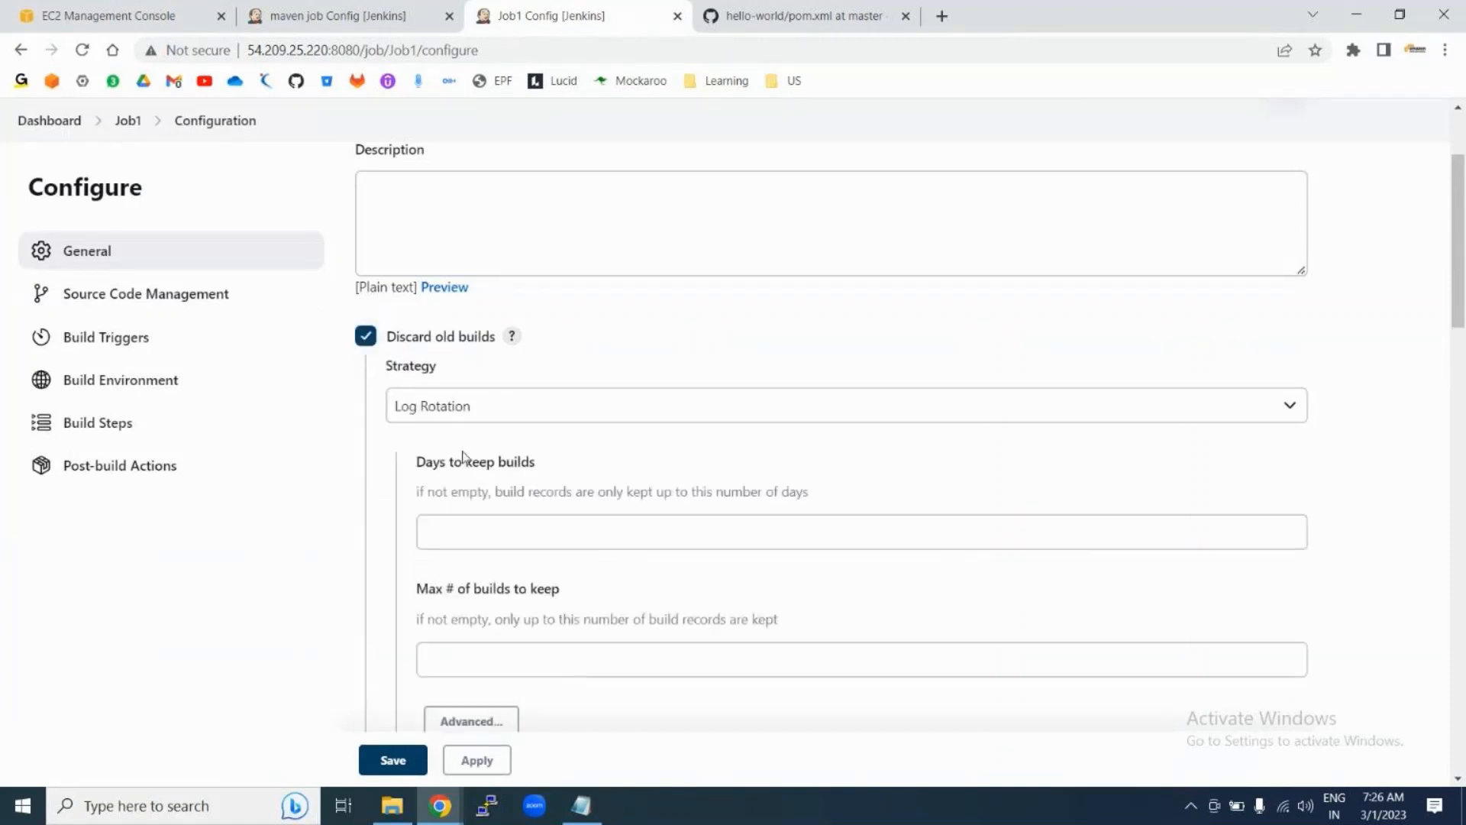
click(456, 533)
text(10)
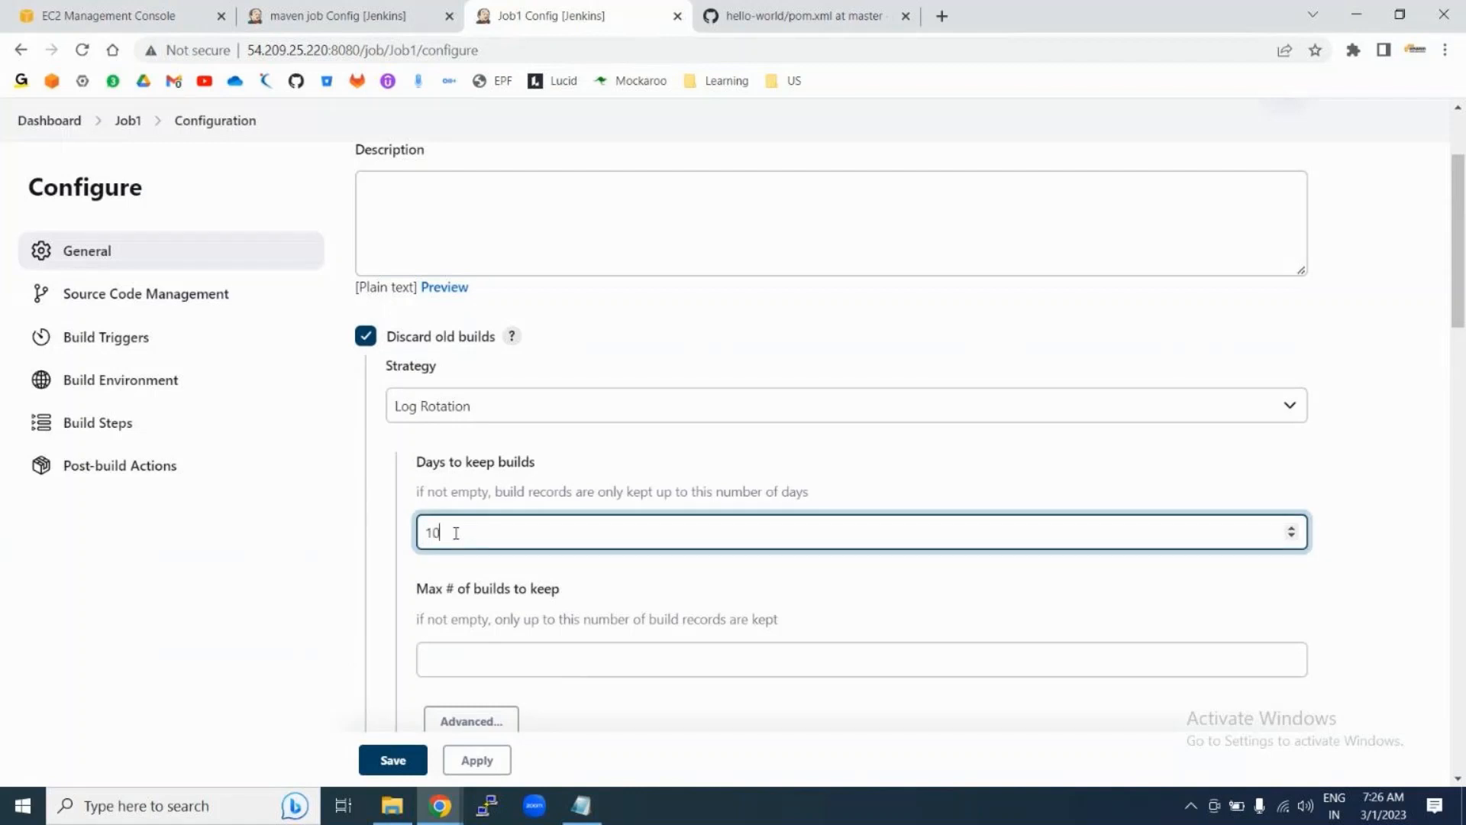
drag(415, 462, 551, 469)
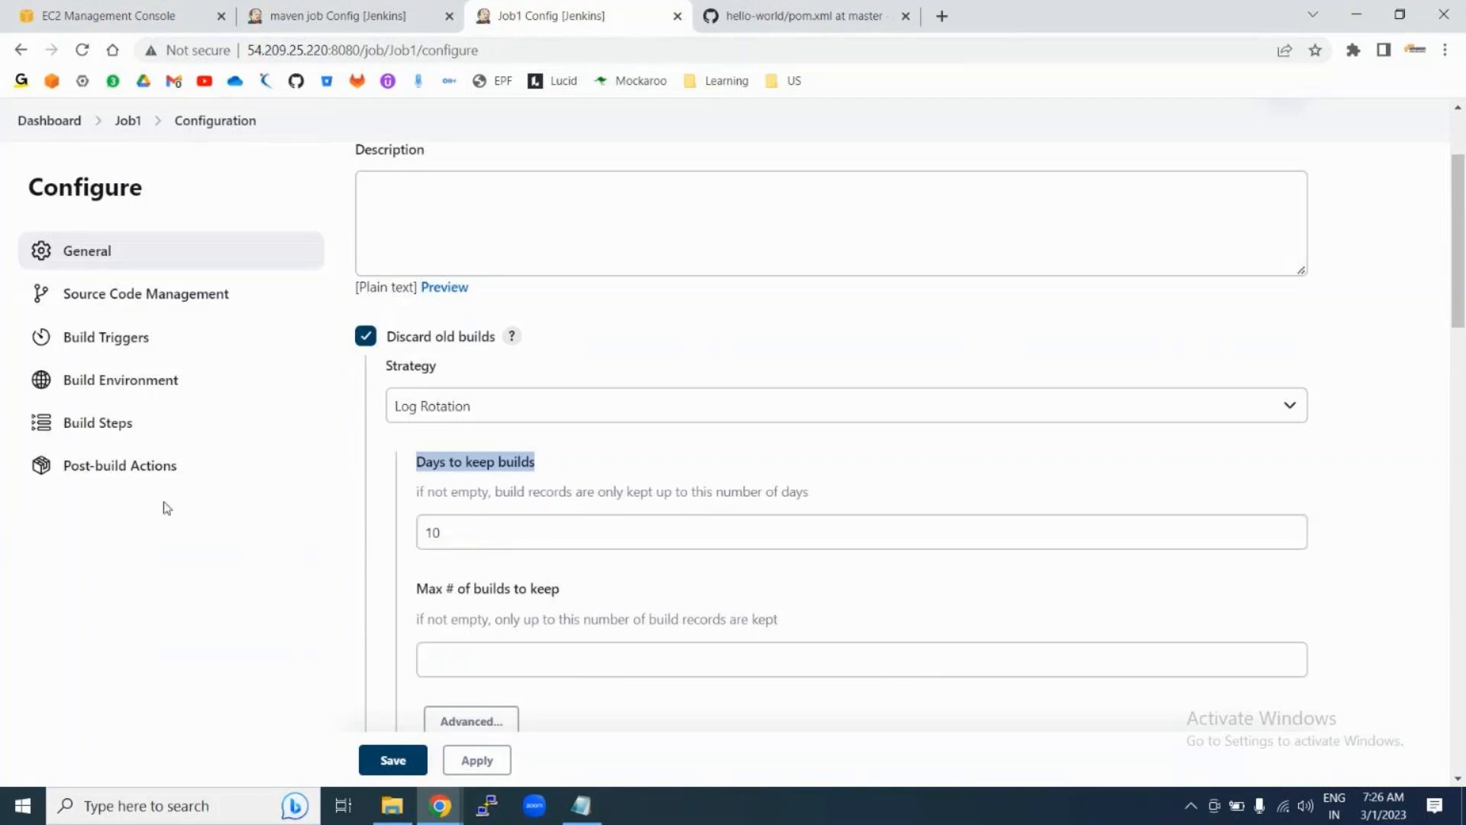
click(466, 533)
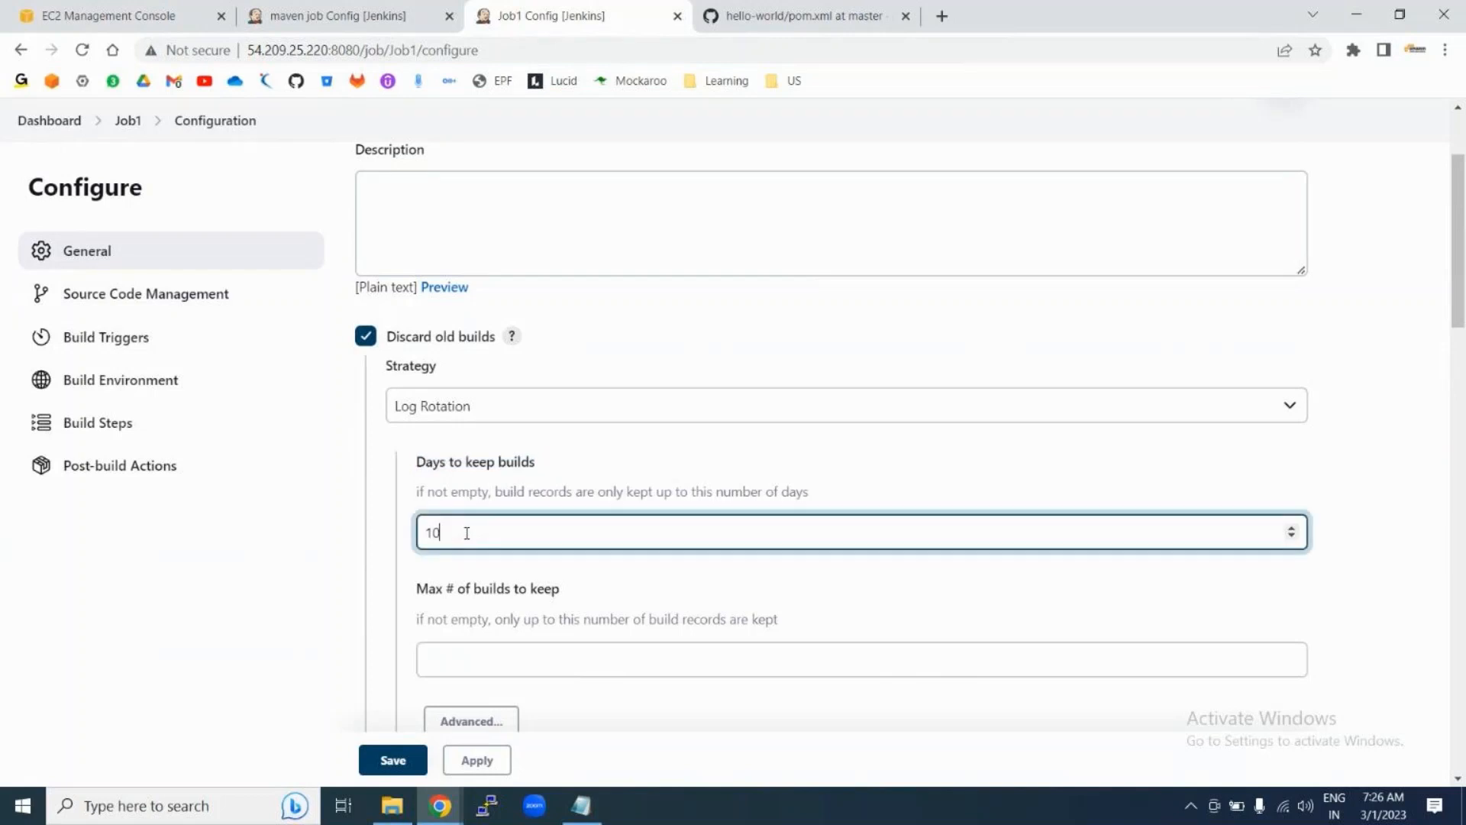
key(BackSpace)
key(BackSpace)
text(5)
click(423, 459)
triple_click(423, 459)
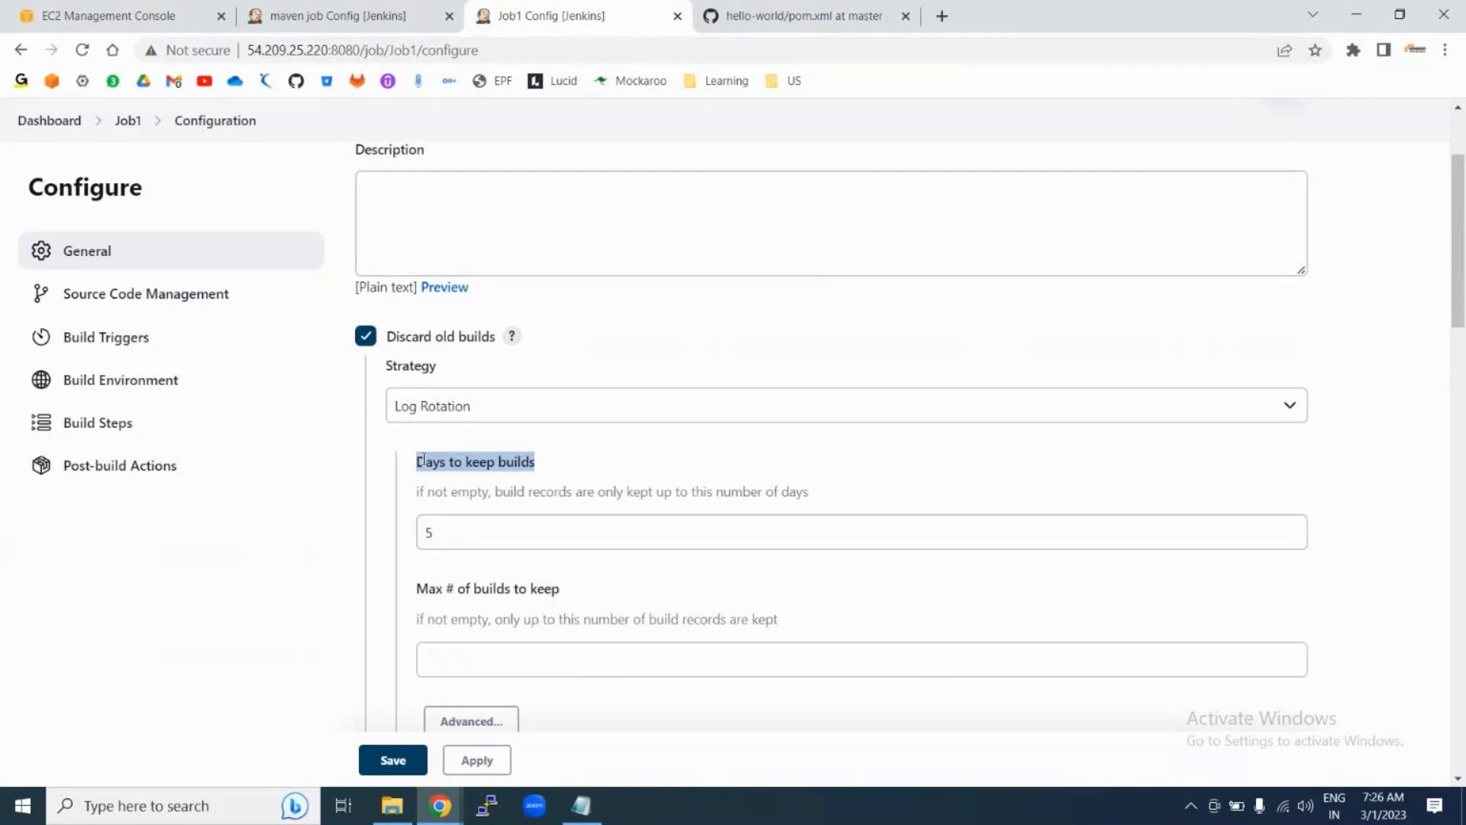
Step: Leave Days to keep empty, set Max # of builds to keep to 2, and save
click(448, 661)
text(10)
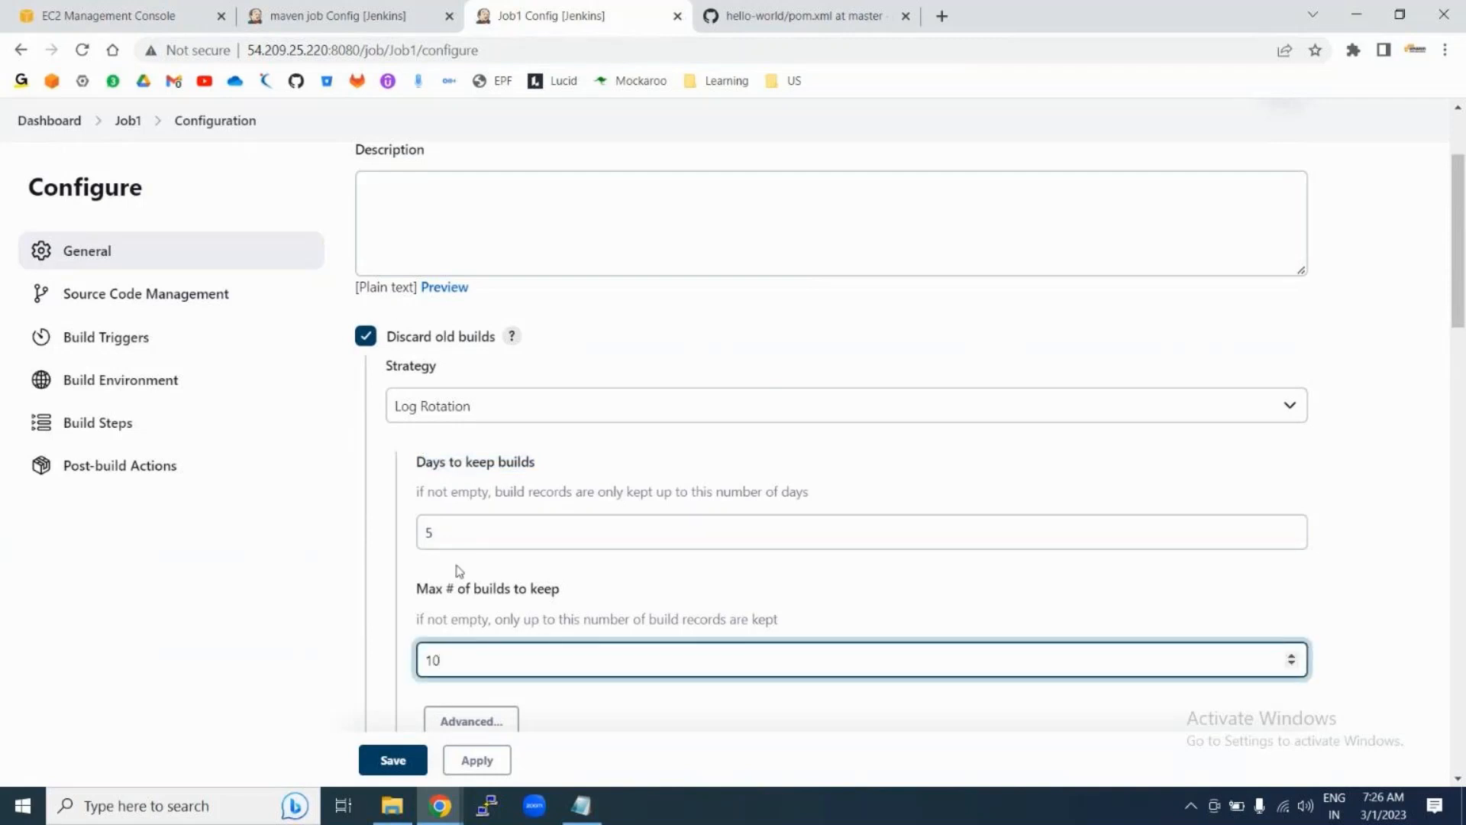
click(459, 534)
key(BackSpace)
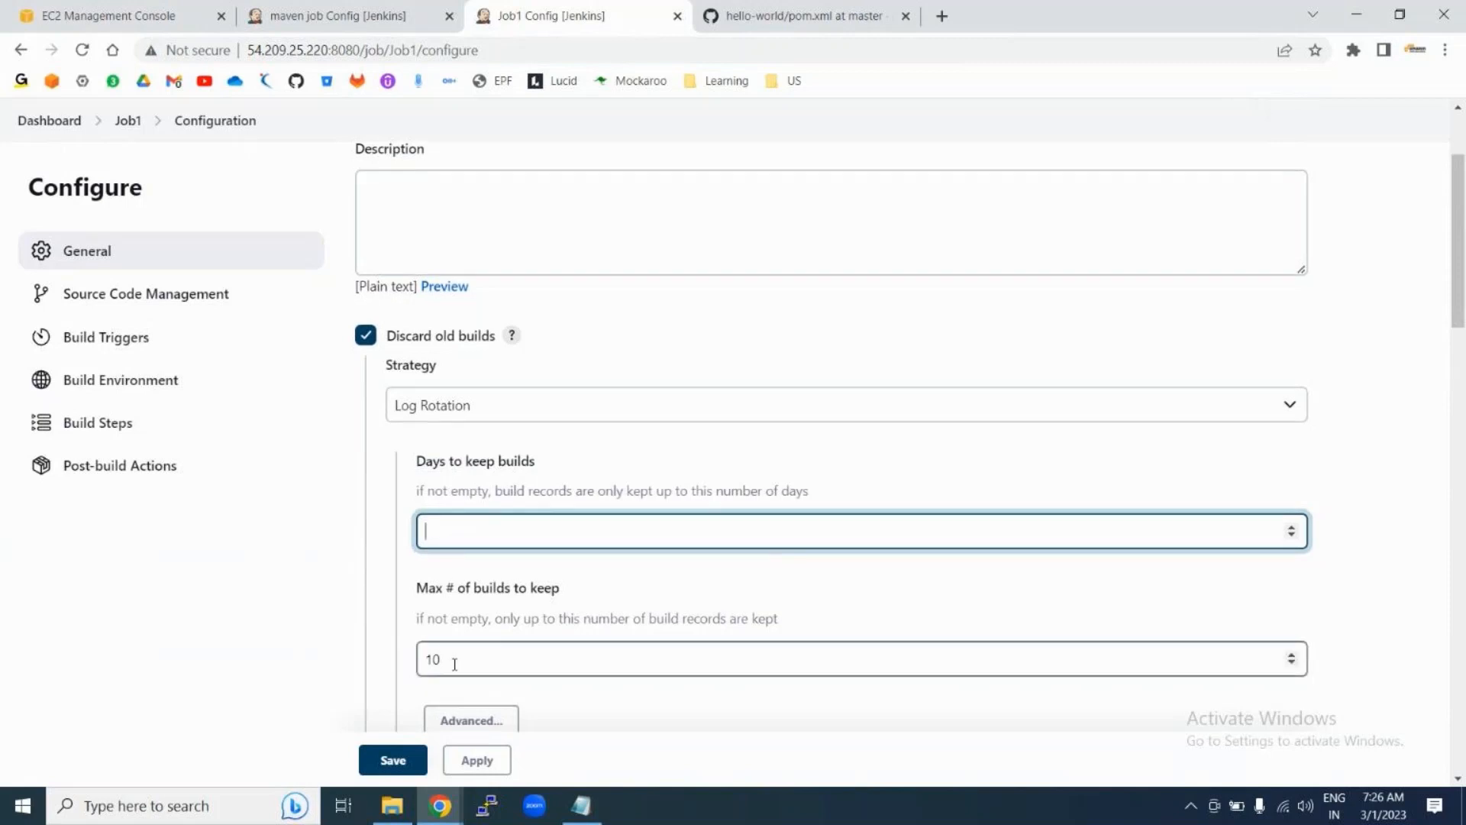
scroll(455, 668, down, 1)
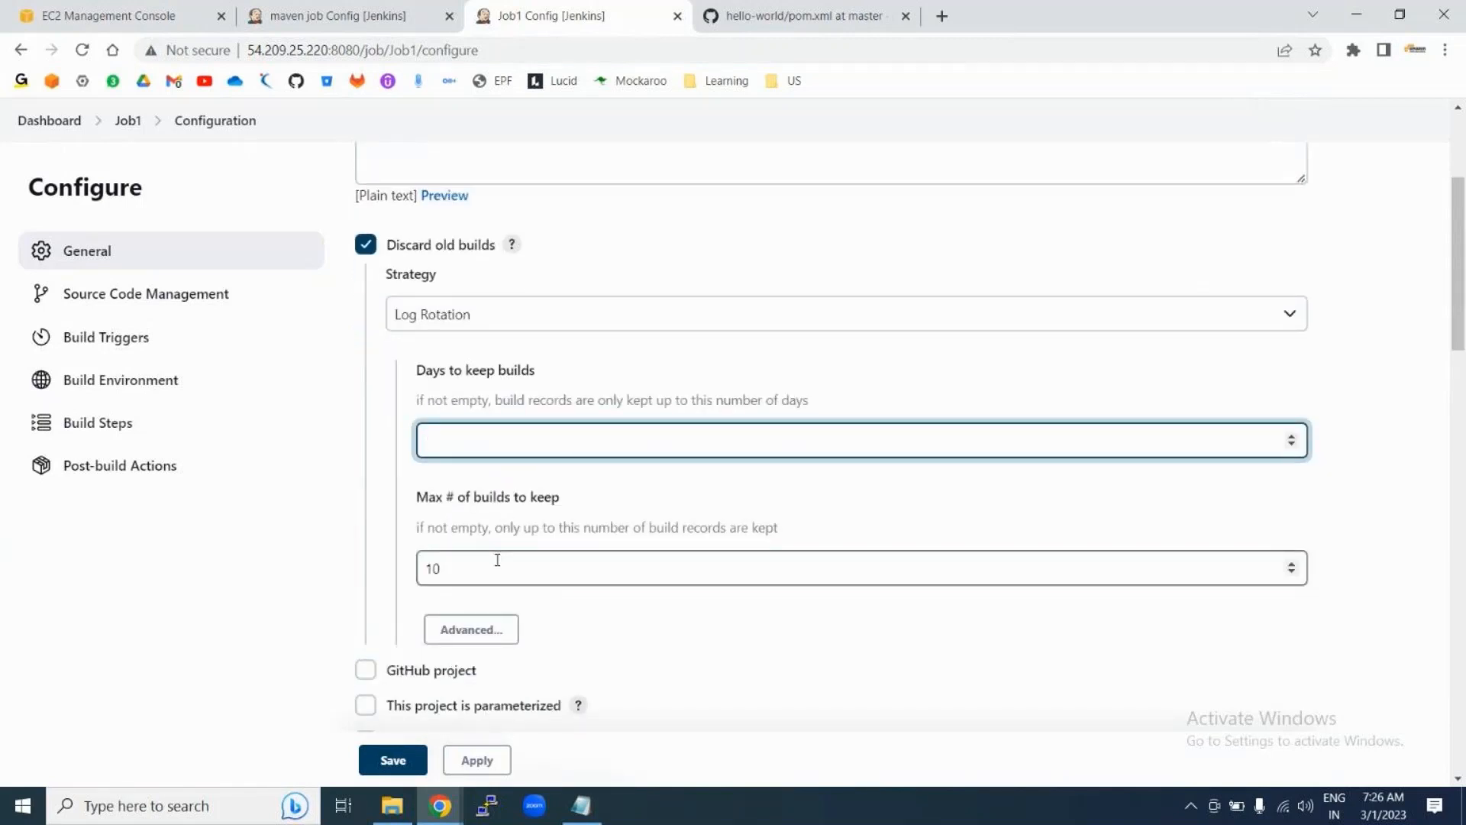
click(461, 567)
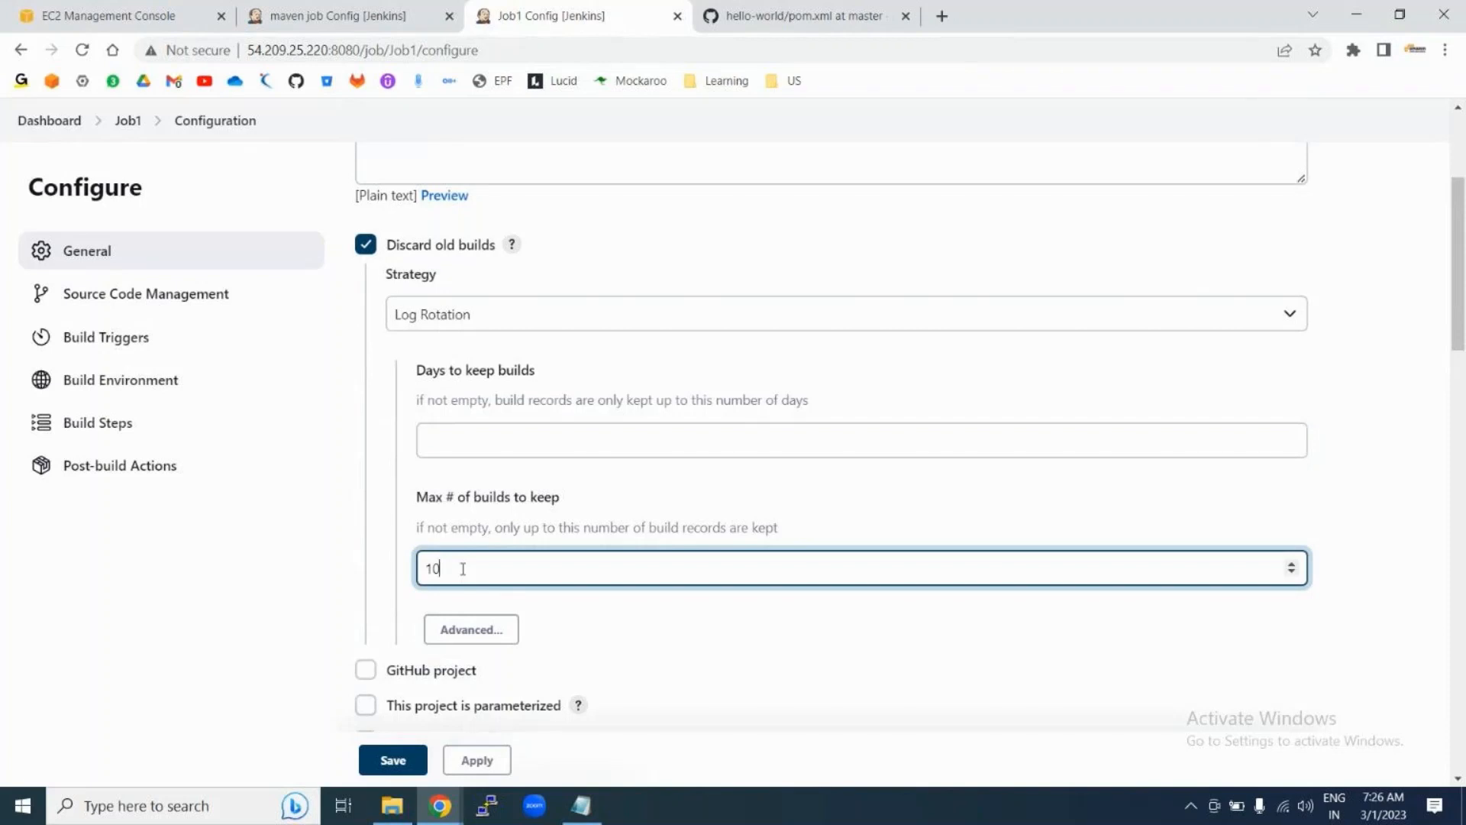
key(BackSpace)
key(BackSpace)
text(2)
click(391, 762)
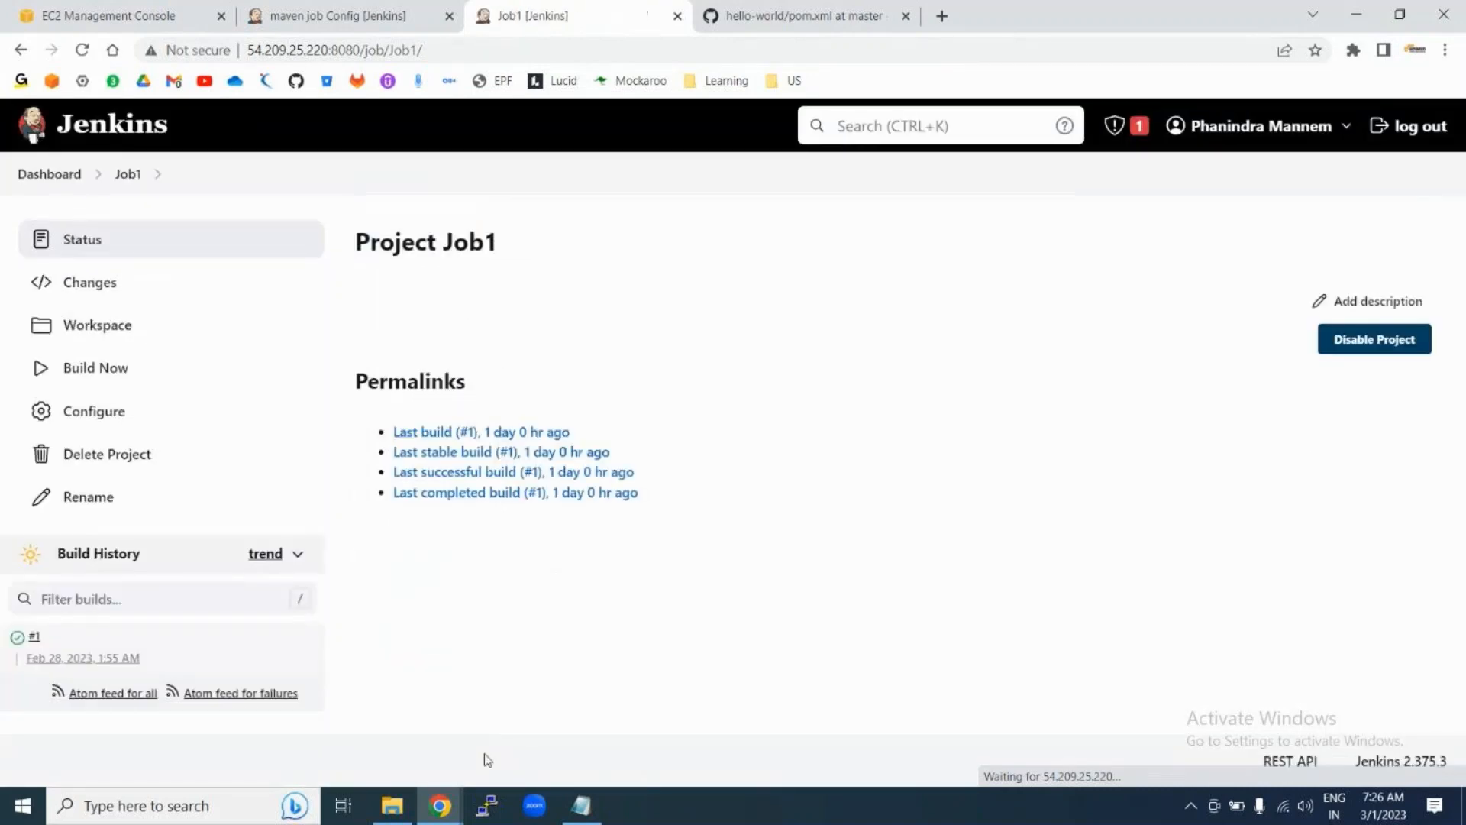
Step: Run Job1 twice and refresh, showing builds #2 and #3 with #1 discarded
click(106, 367)
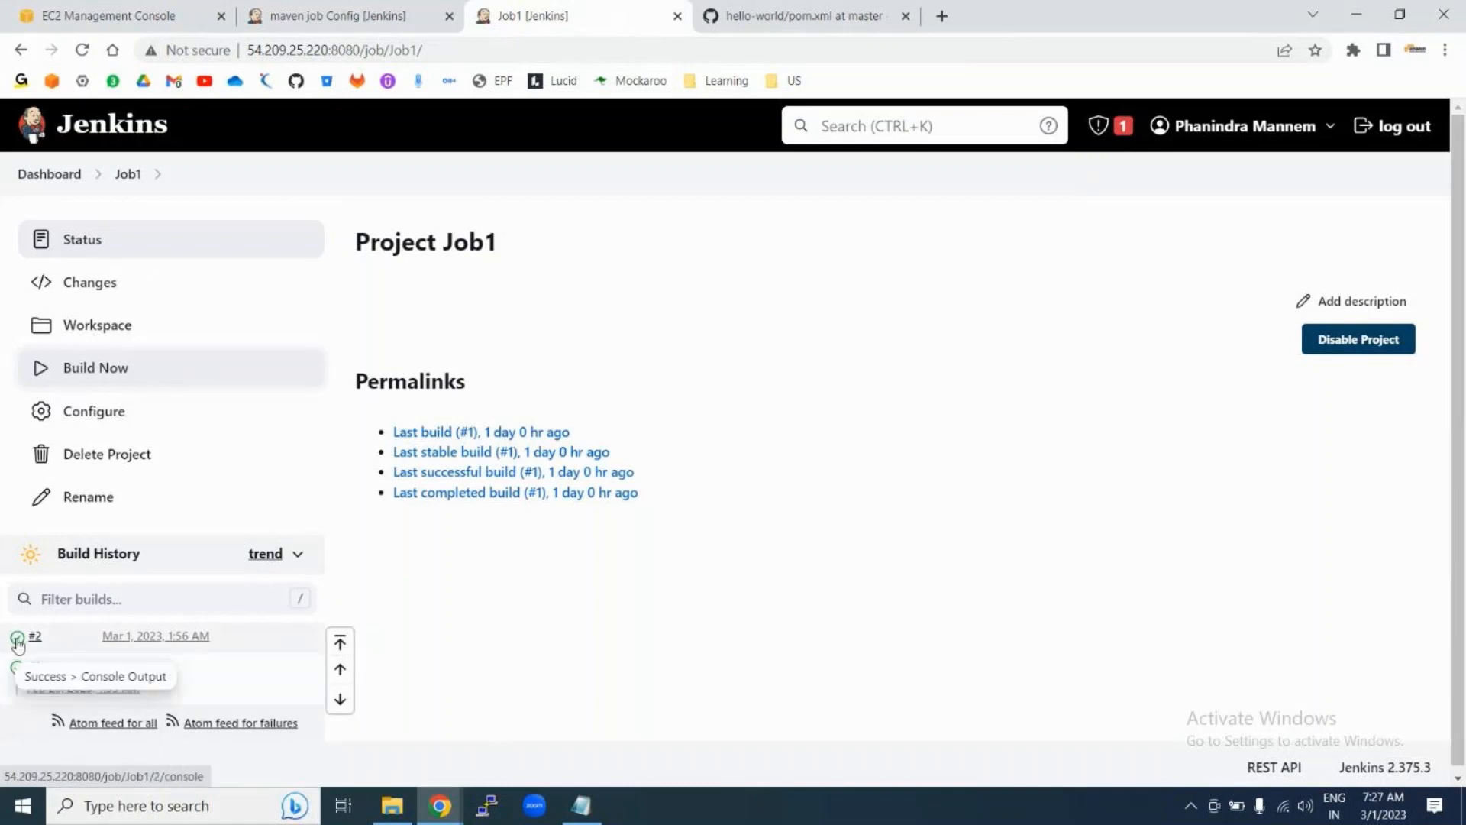
click(104, 369)
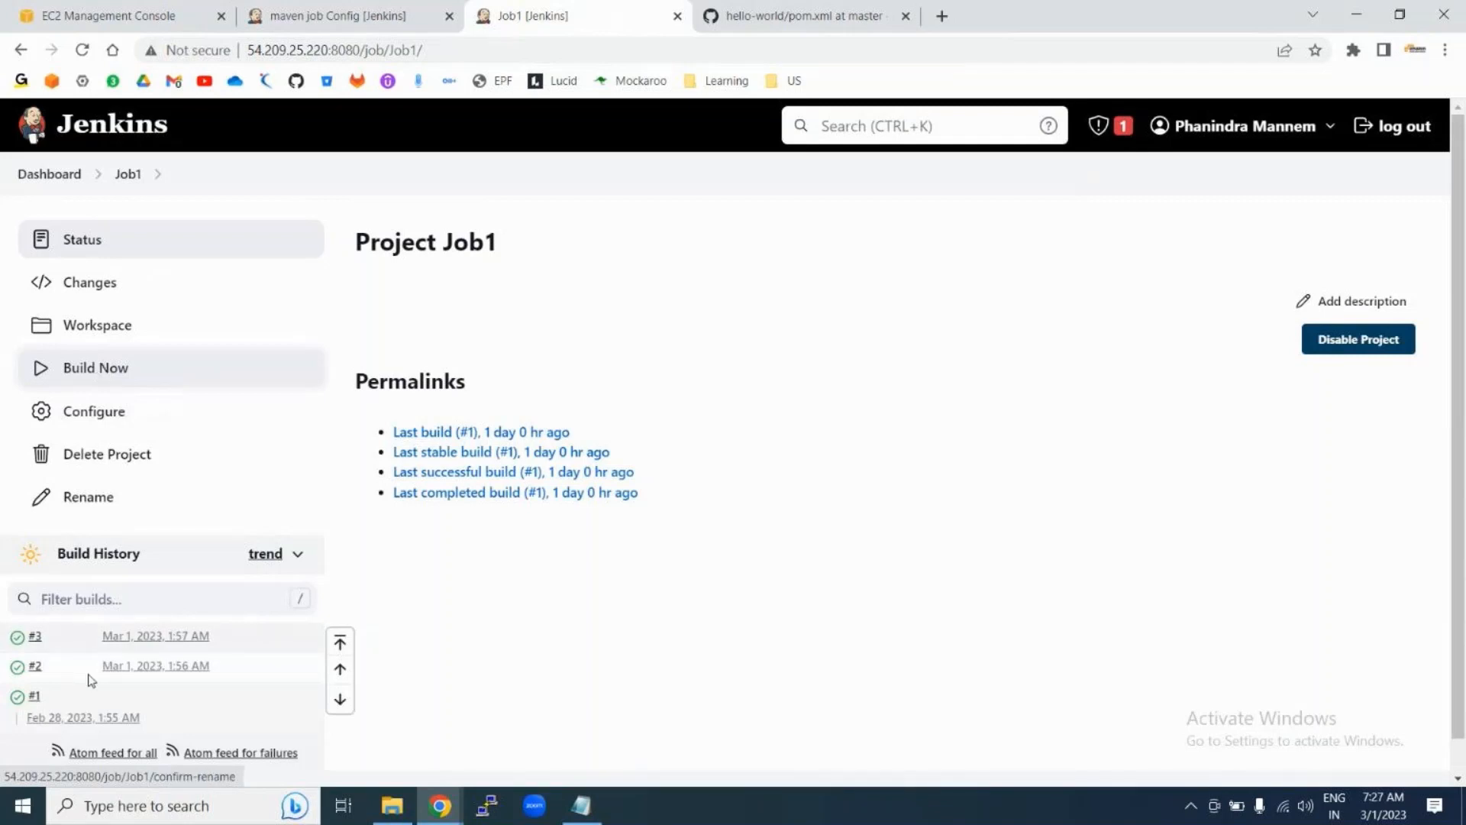
click(82, 50)
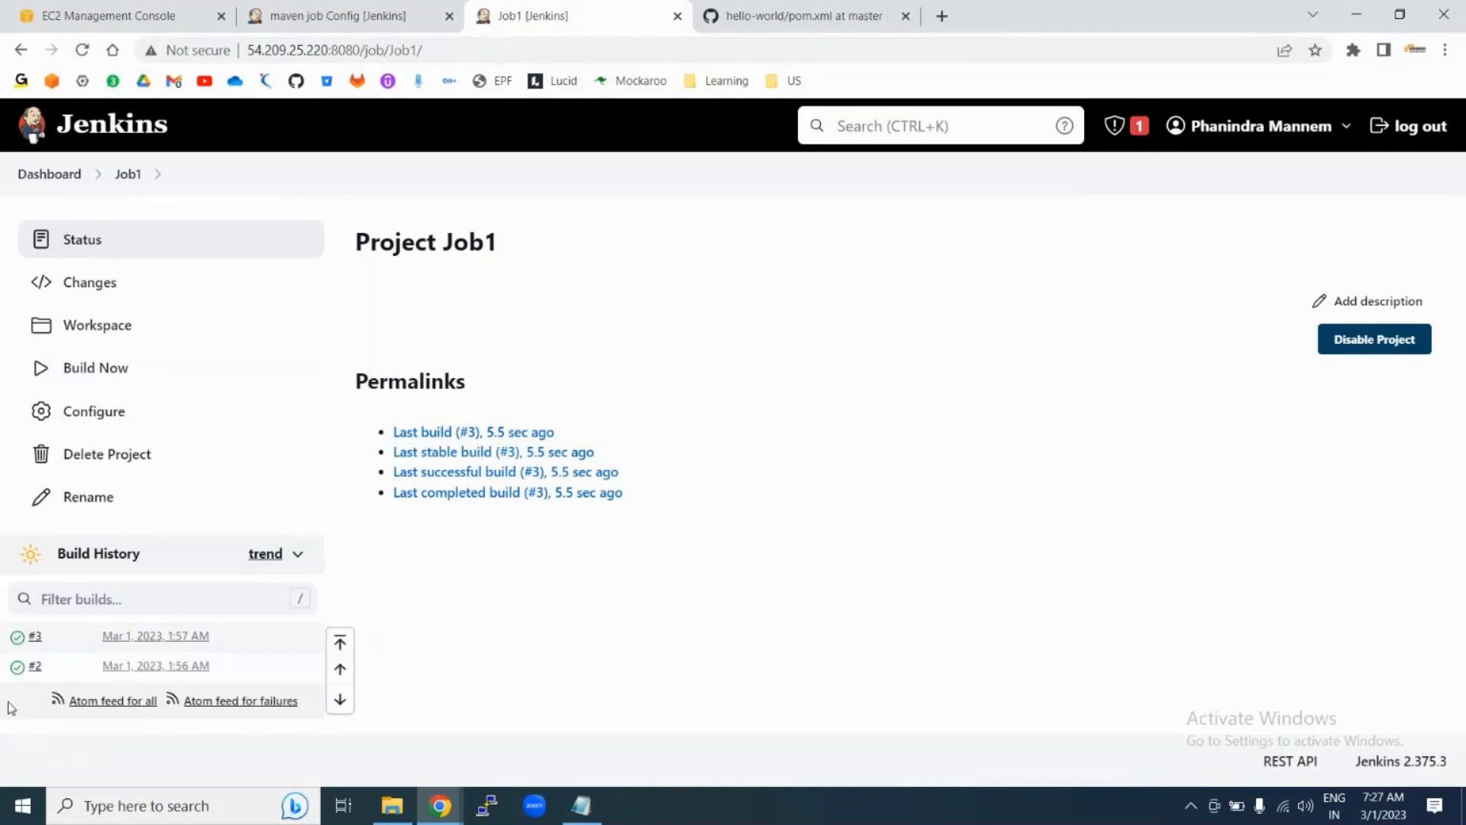
click(92, 418)
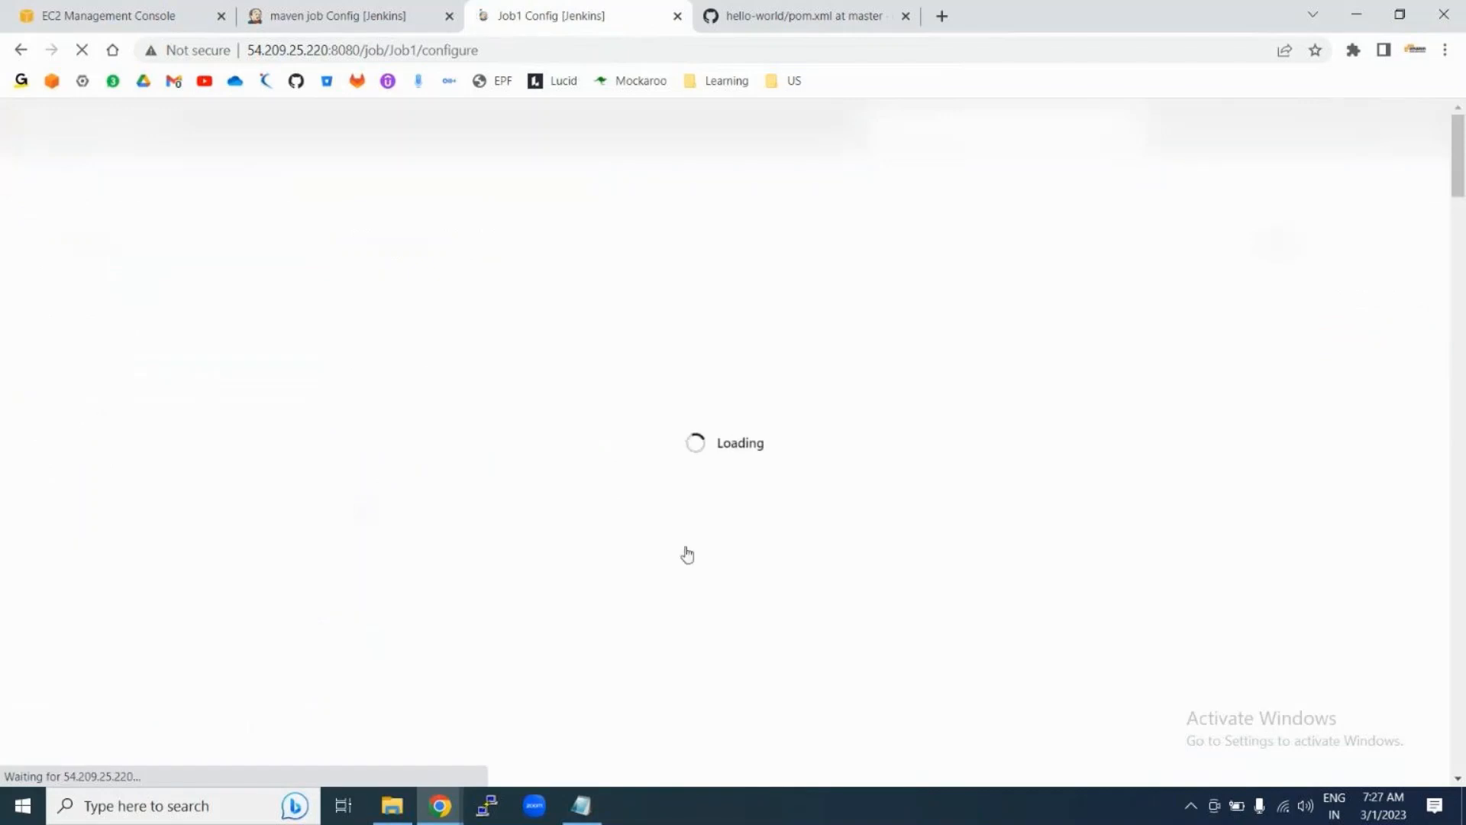
Step: Point out the Days to keep and Max # of builds fields, re-entering 2 as the maximum
scroll(688, 553, down, 4)
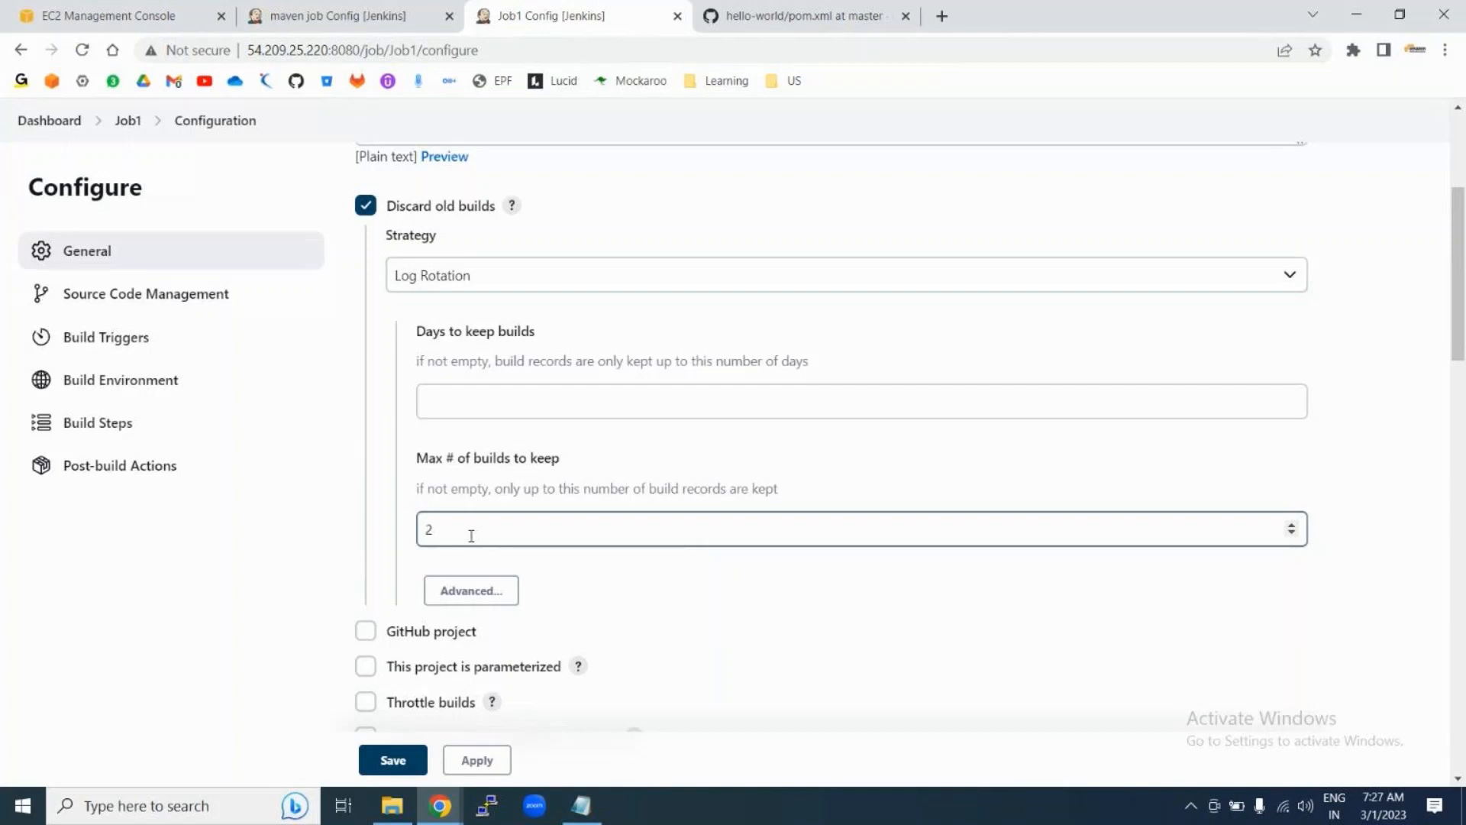
click(472, 535)
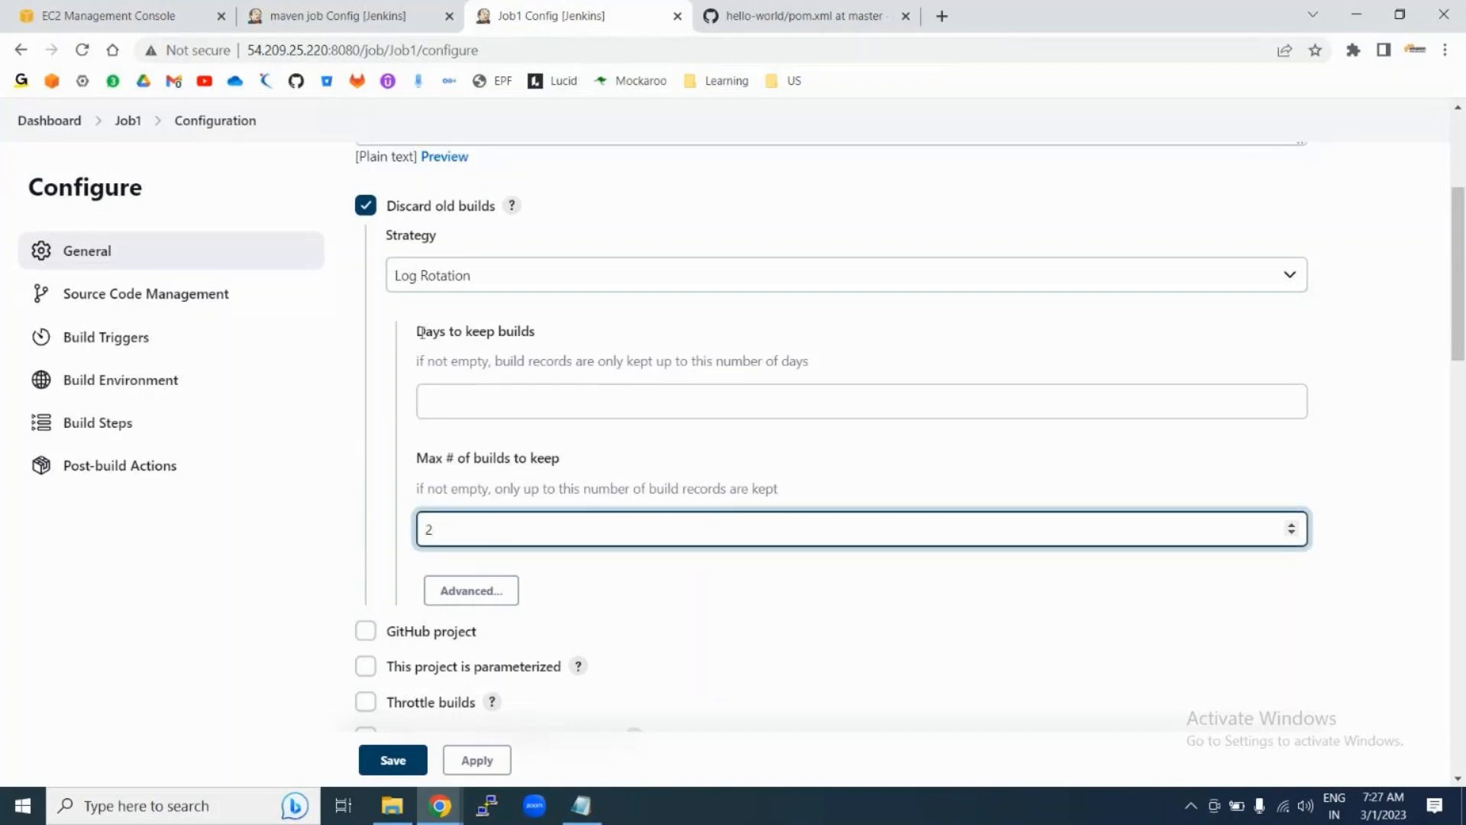
drag(417, 331, 536, 332)
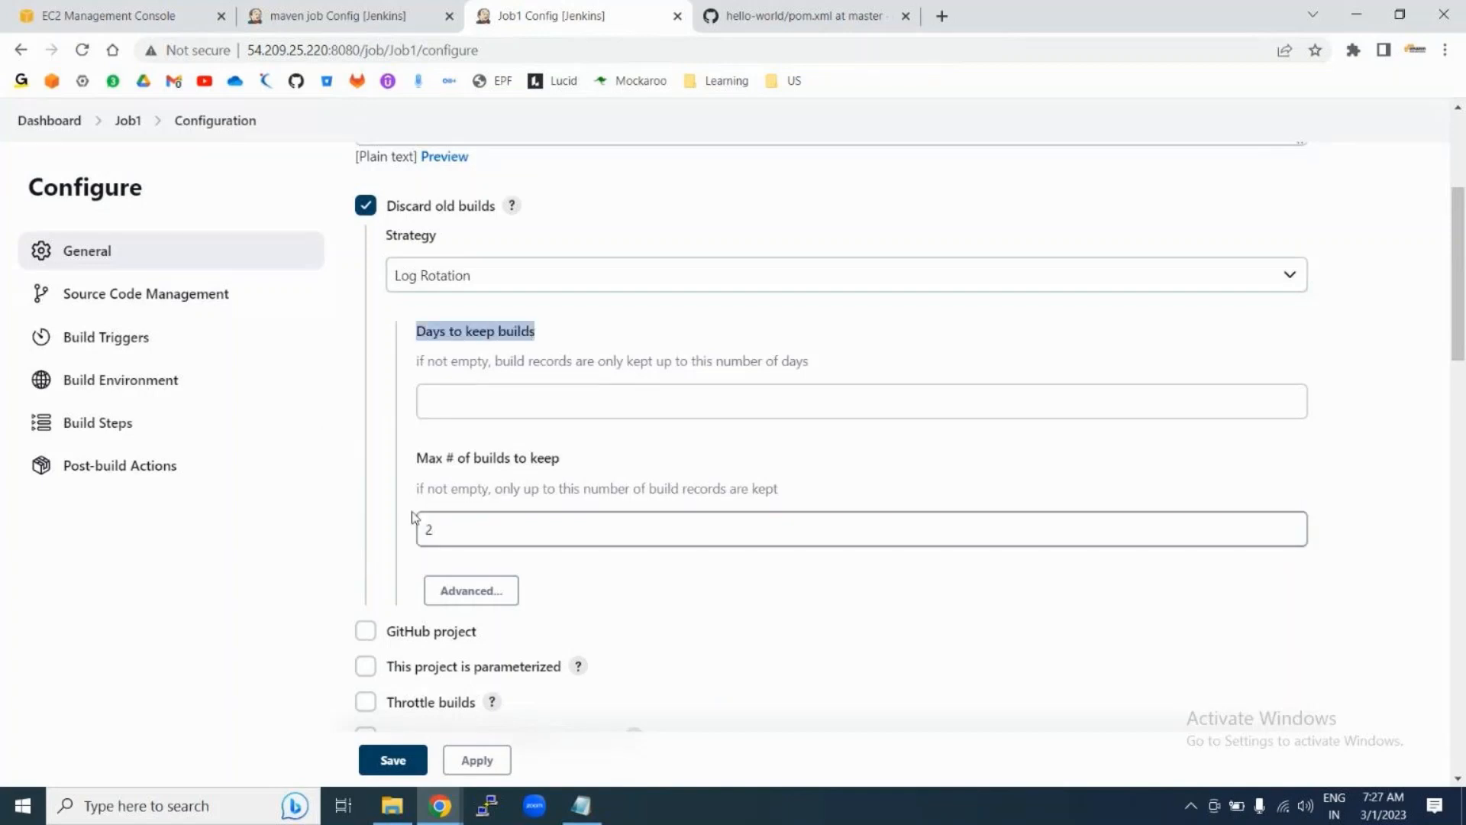
drag(419, 458, 582, 467)
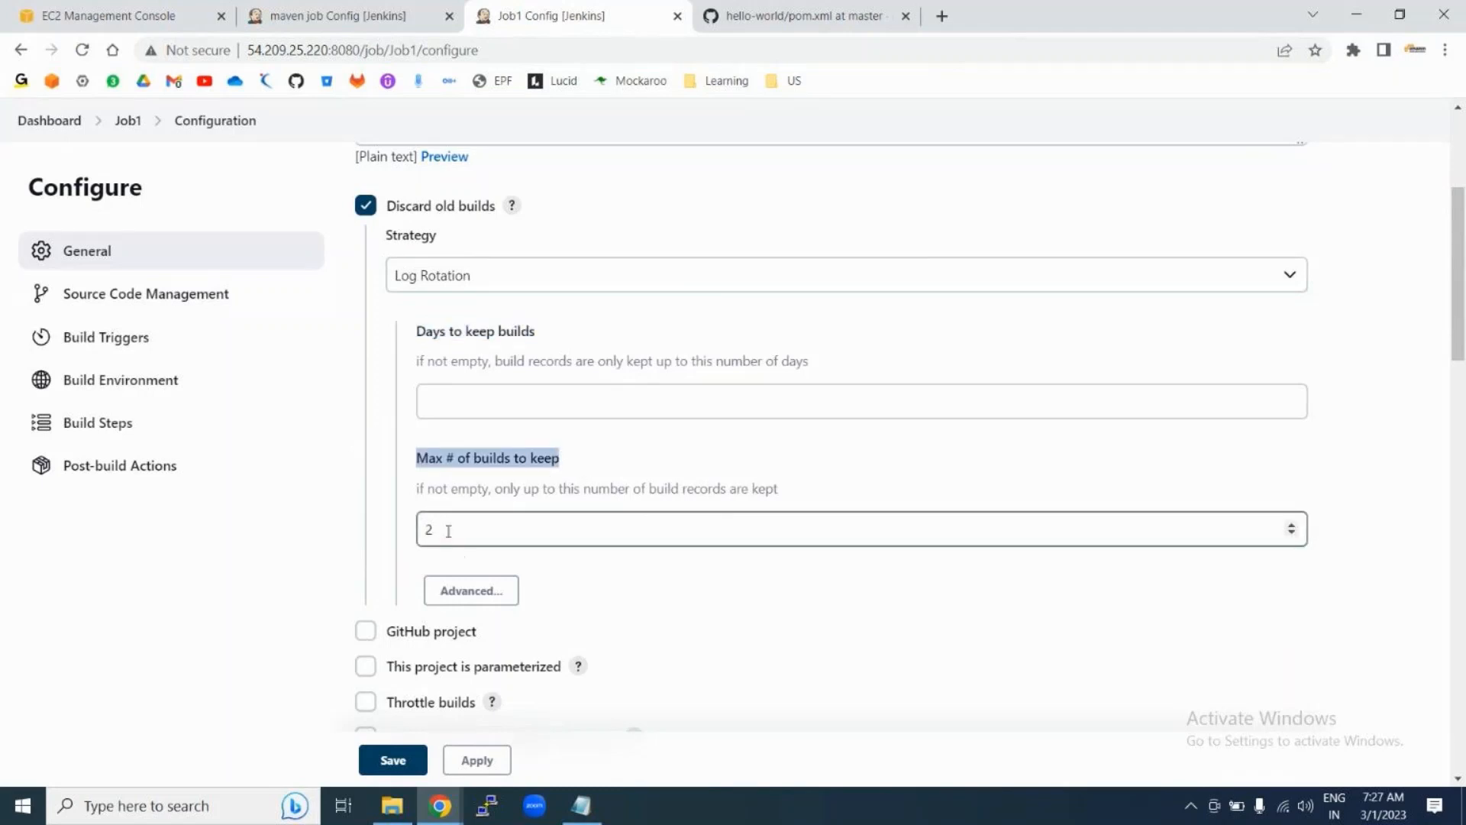
click(474, 540)
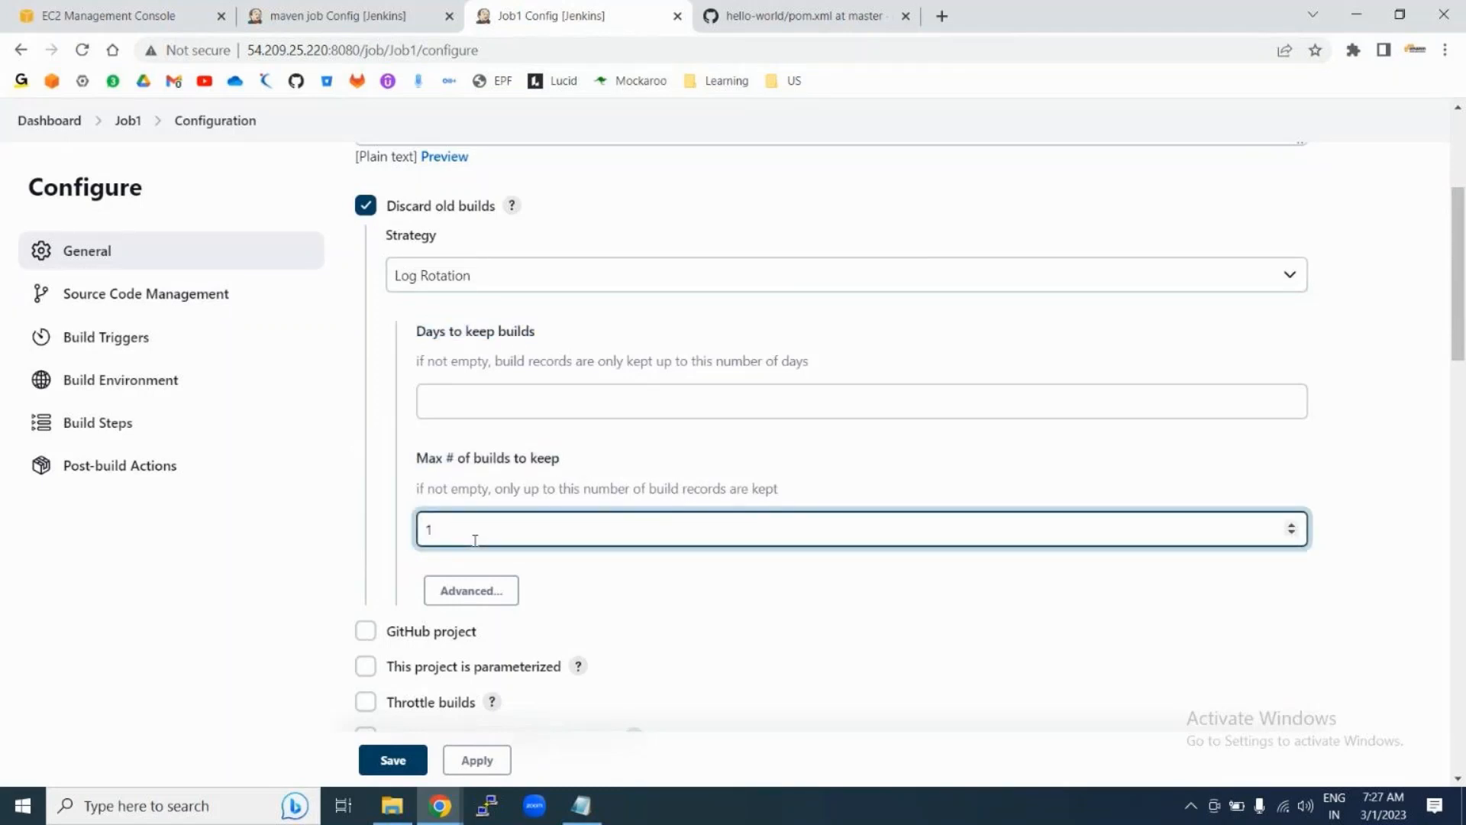
key(BackSpace)
text(2)
click(798, 608)
Step: Enable 'This project is parameterized' for Job1
scroll(802, 609, down, 4)
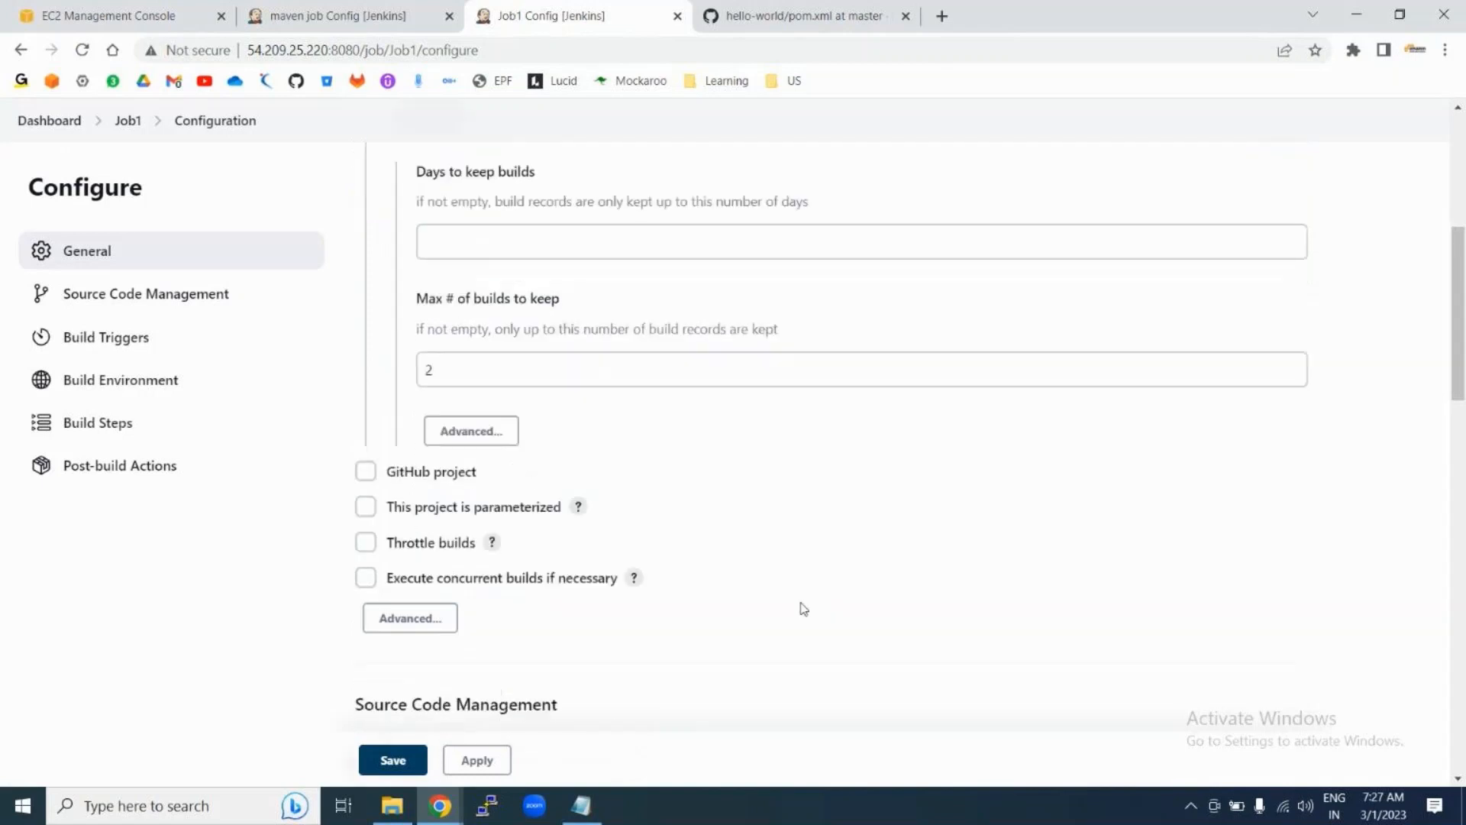
scroll(805, 609, down, 1)
click(366, 314)
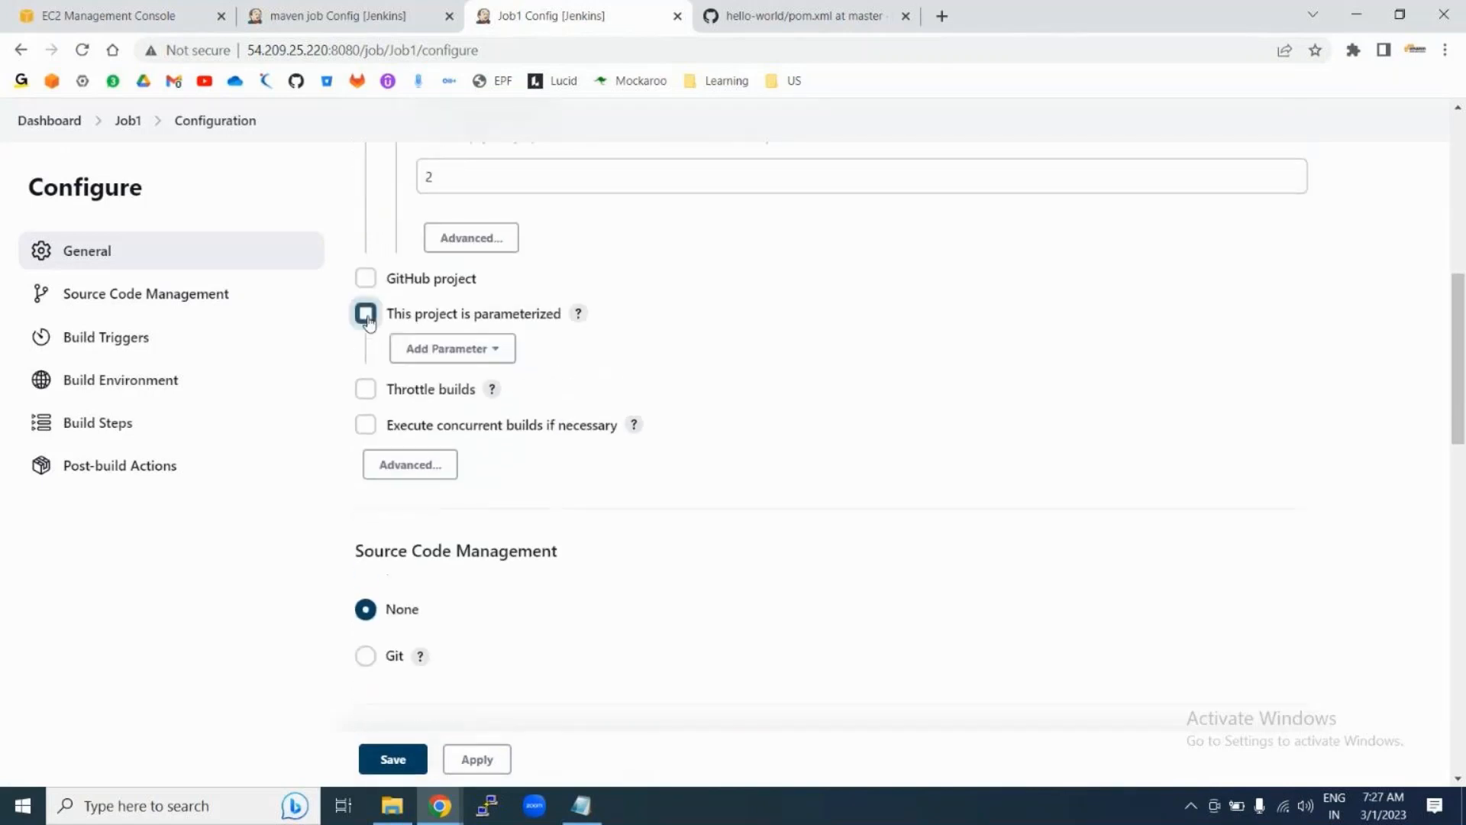
scroll(703, 327, up, 6)
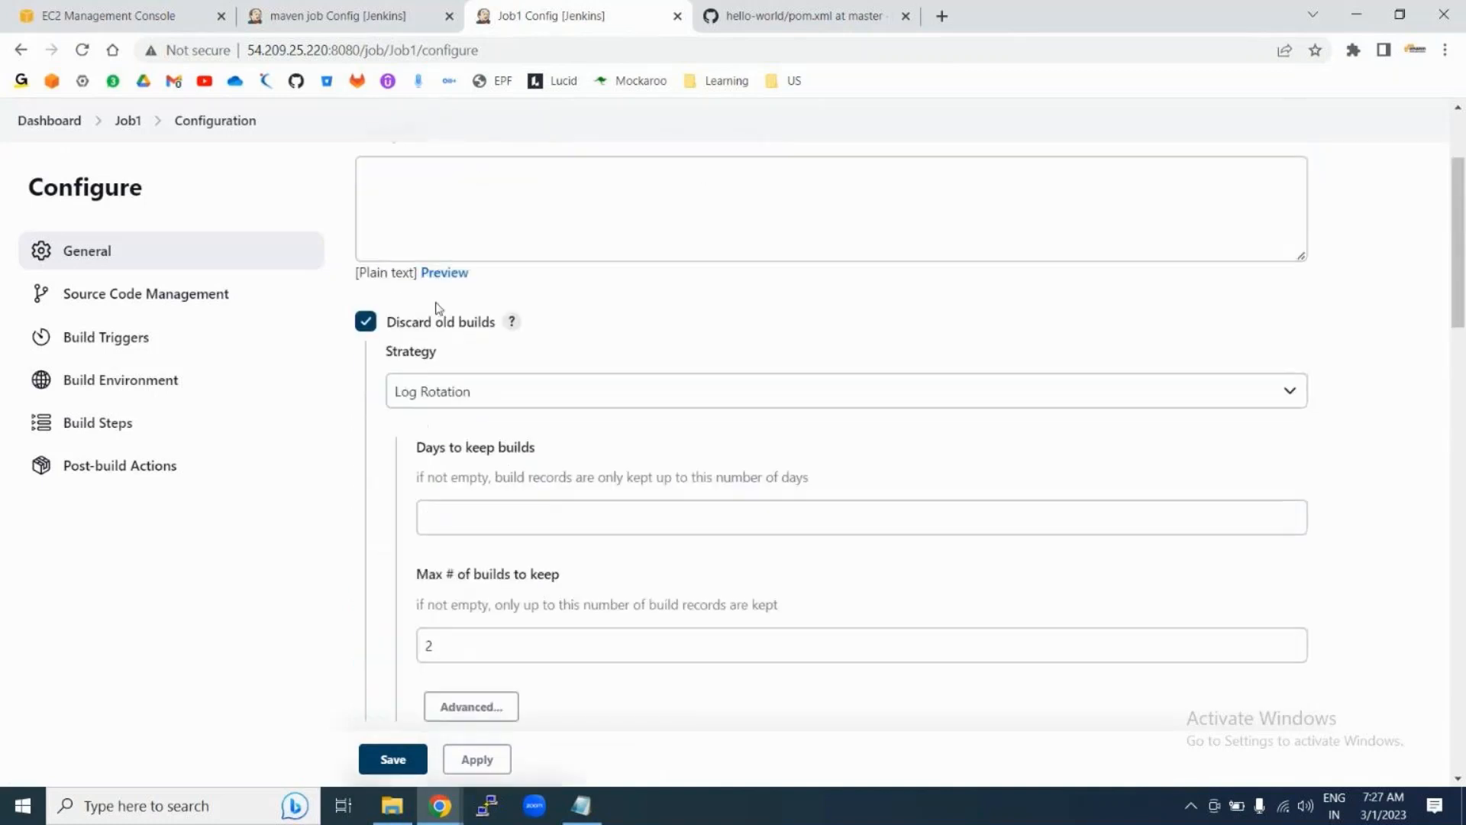
Step: Turn off Discard old builds and add a String Parameter named country
click(366, 321)
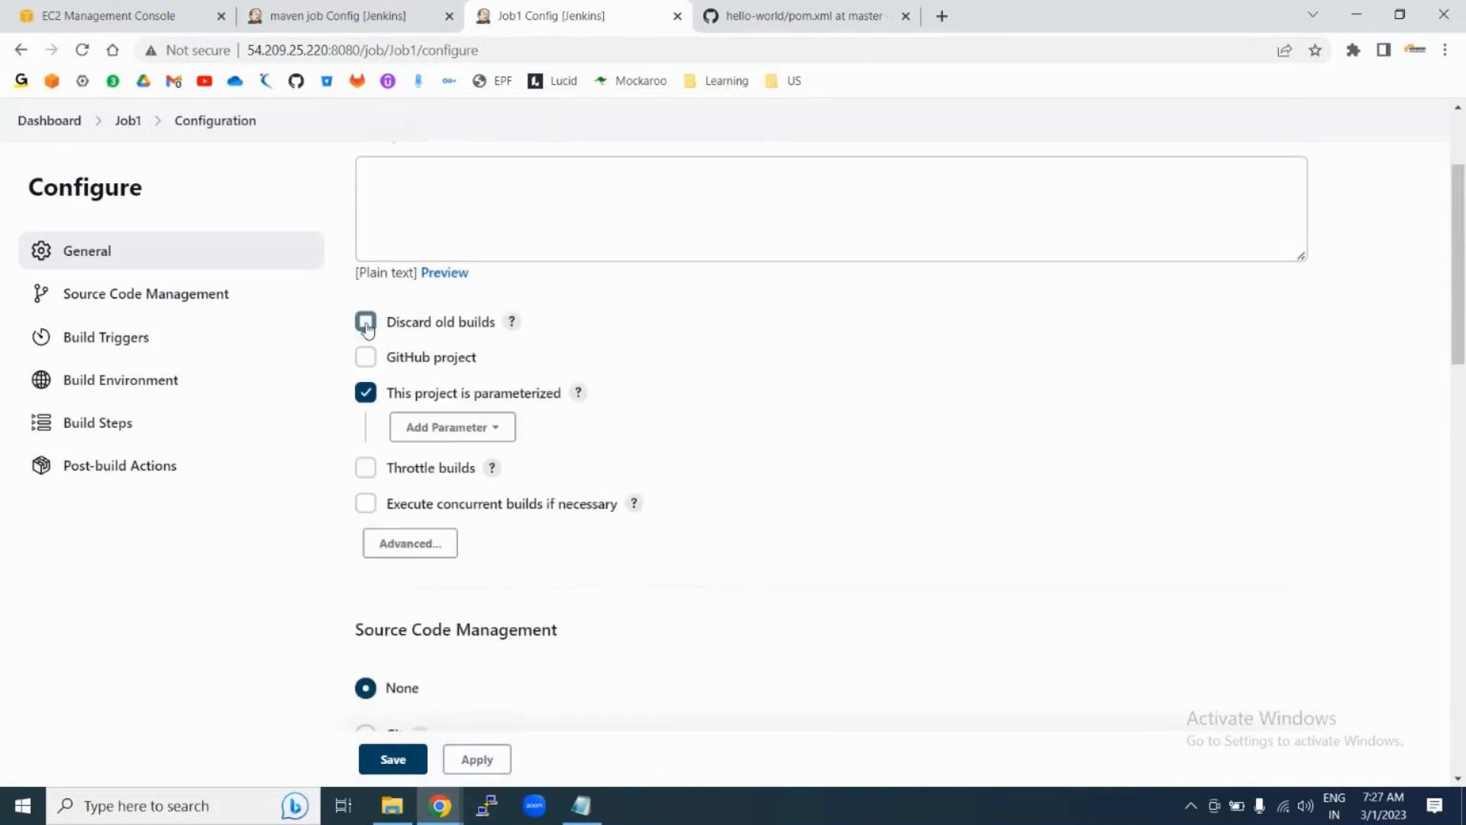
click(492, 430)
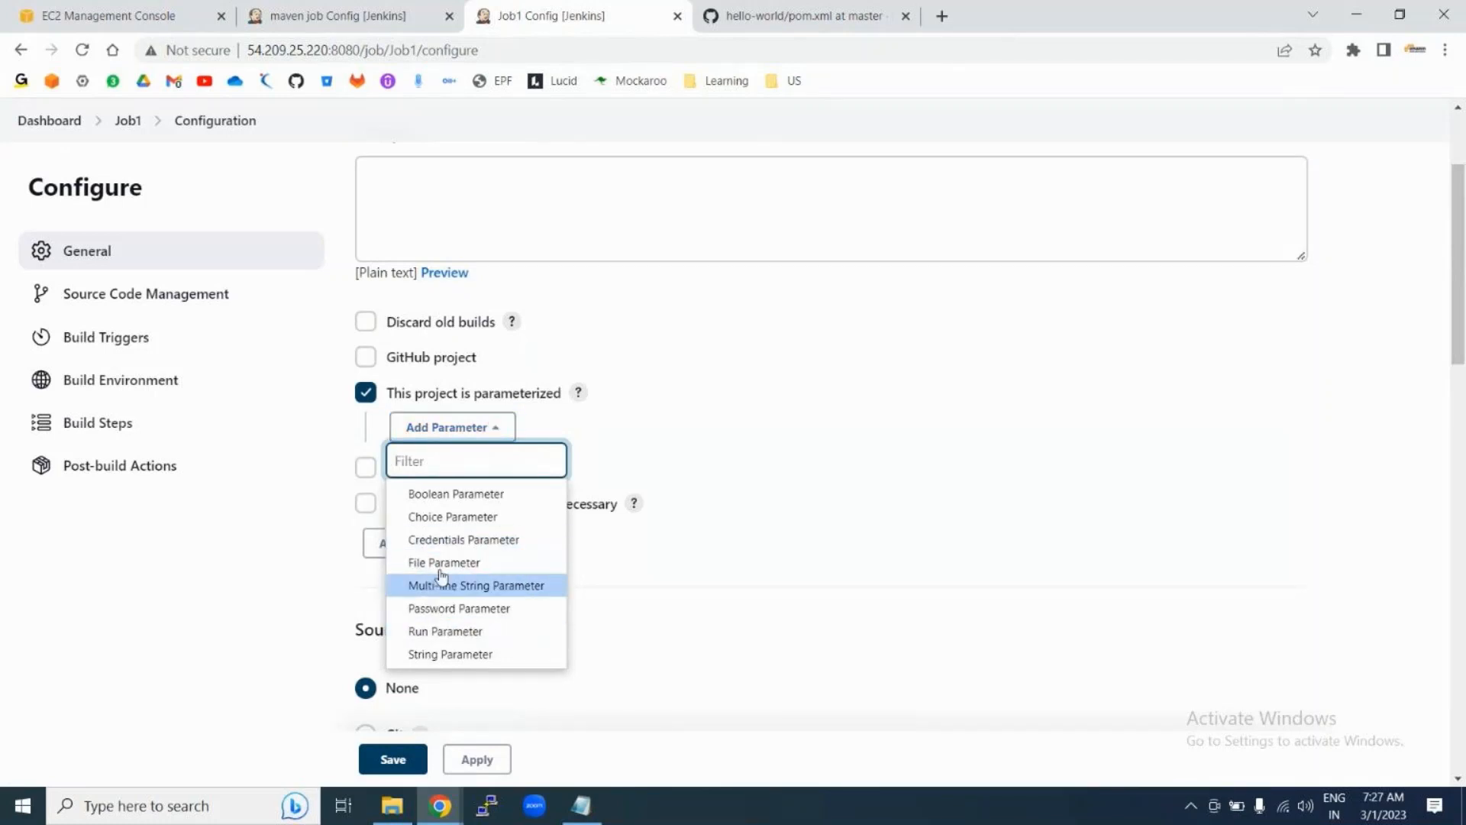
click(436, 655)
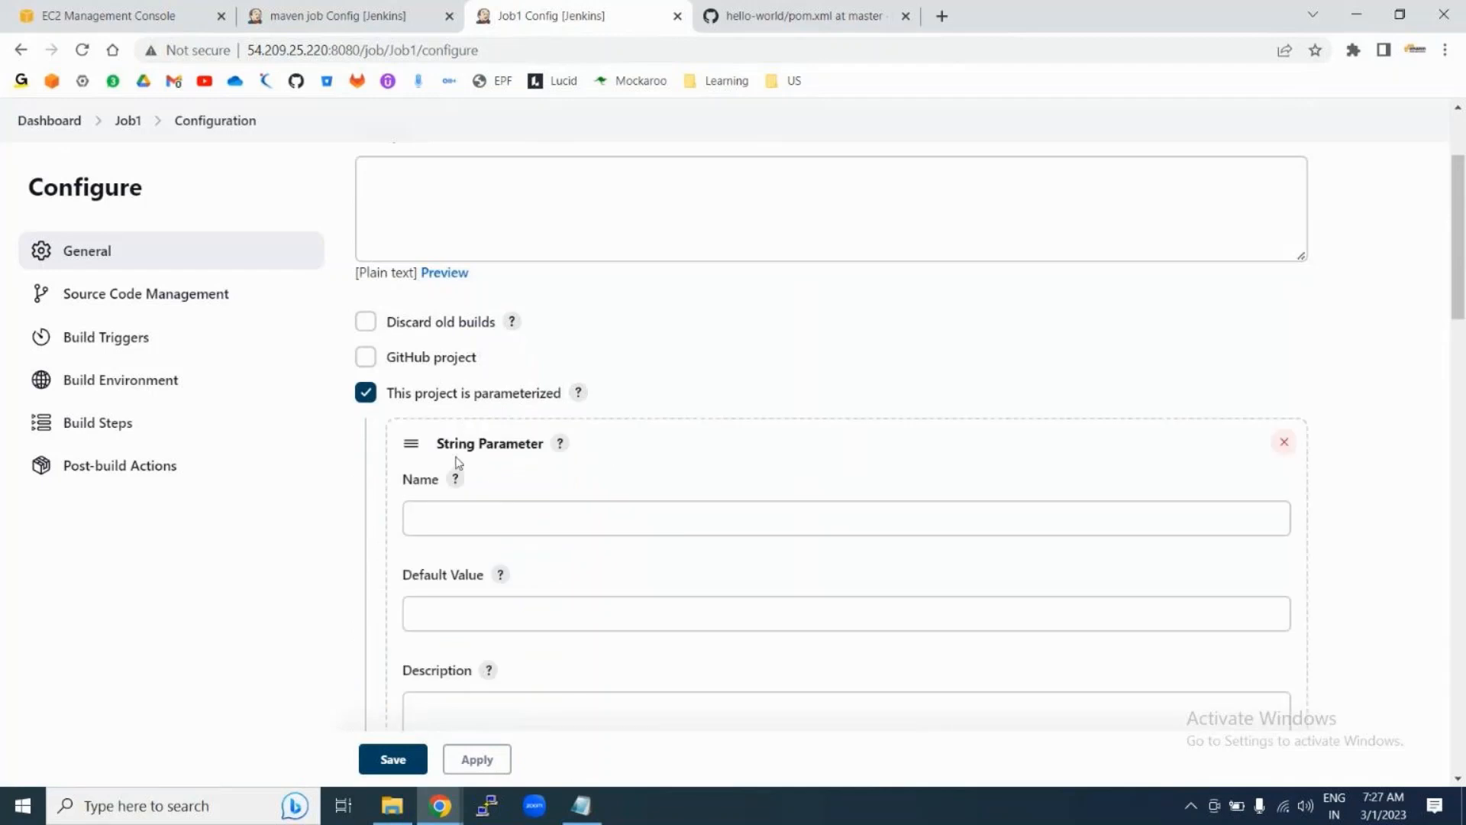
click(443, 515)
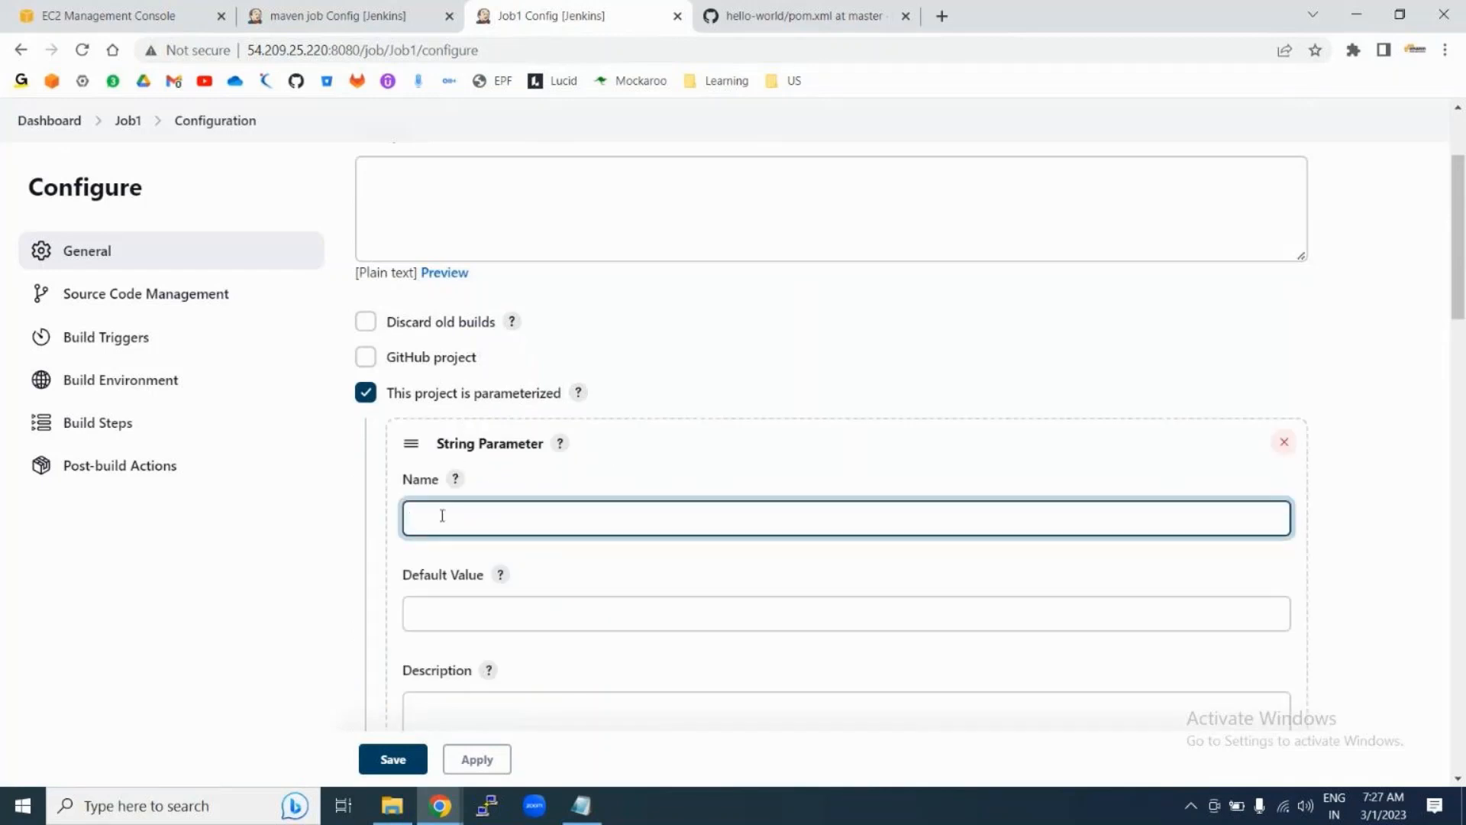
text(country)
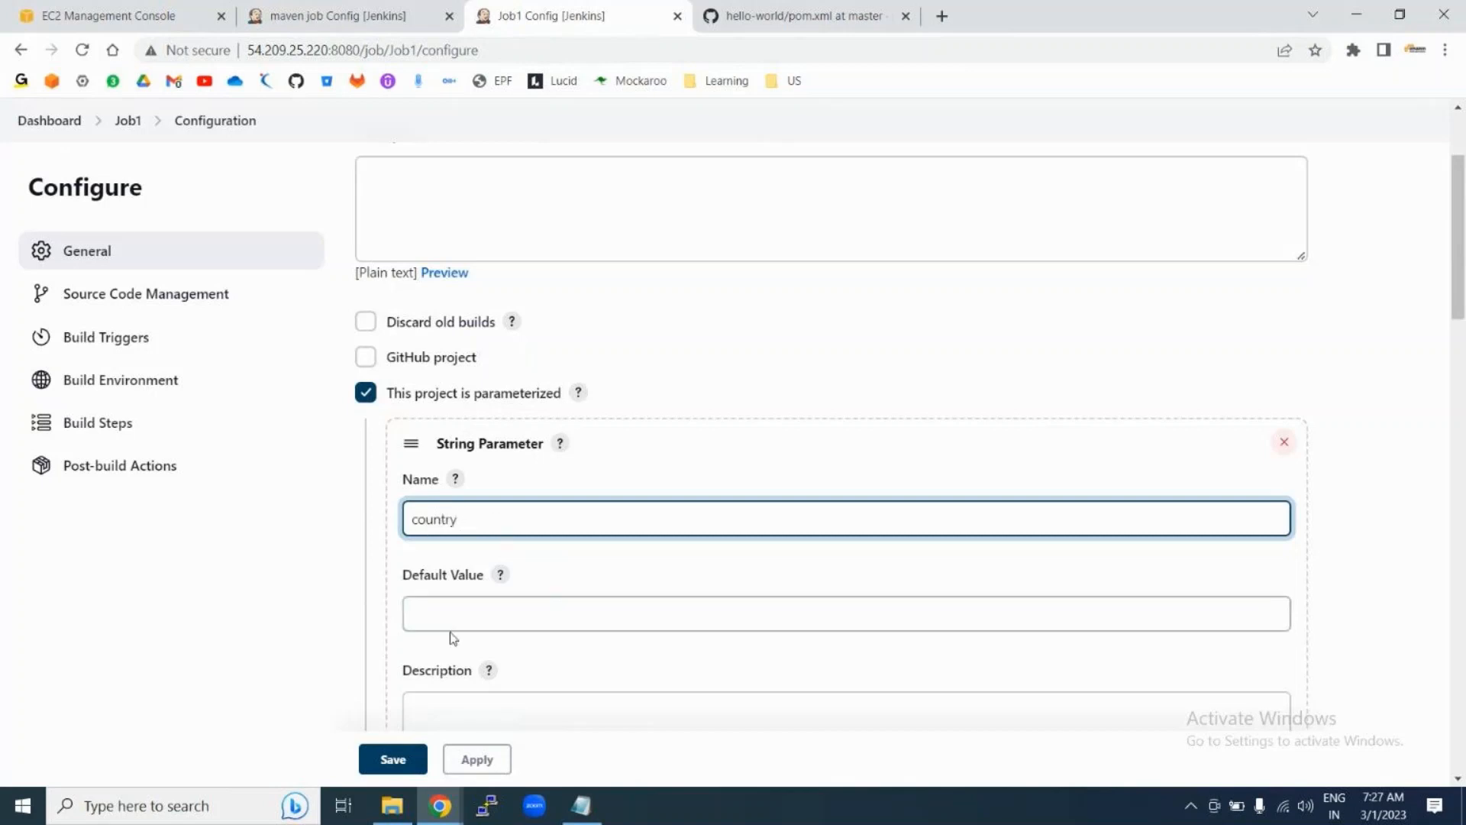
Step: Give the country parameter default value India and description 'Choose Your country'
click(432, 615)
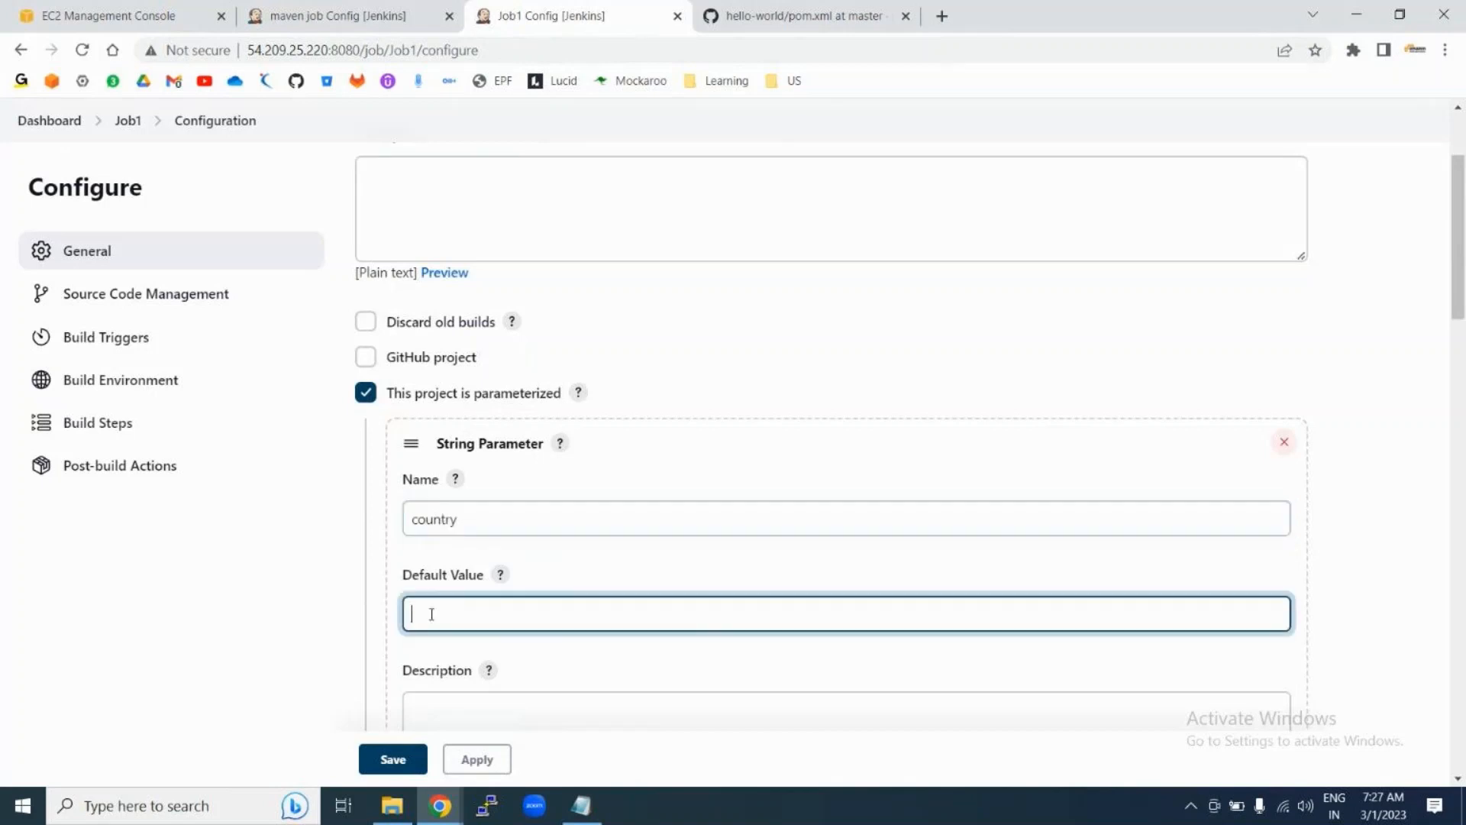
text(India)
scroll(488, 611, down, 2)
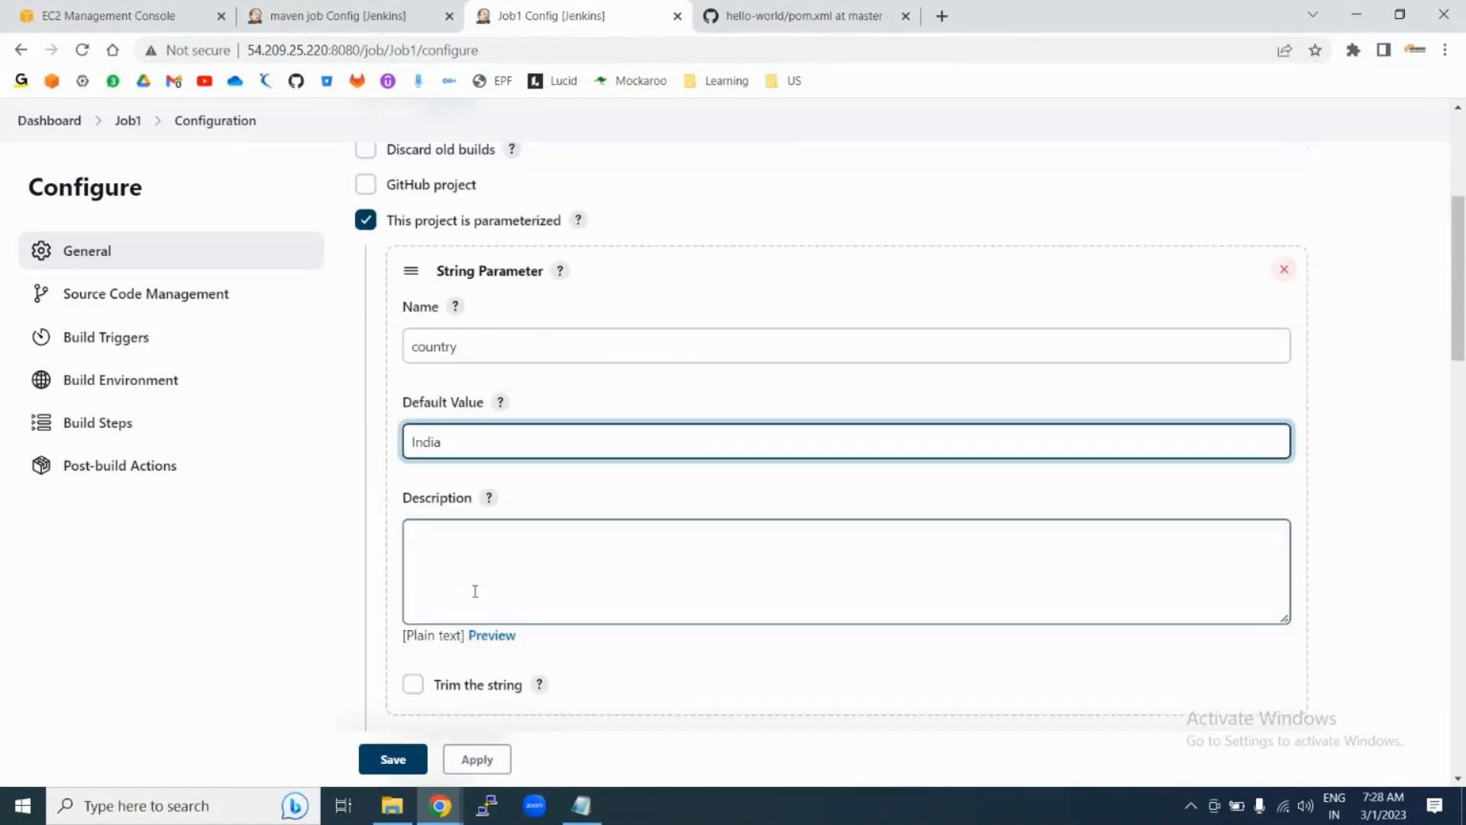
click(596, 569)
scroll(596, 569, down, 2)
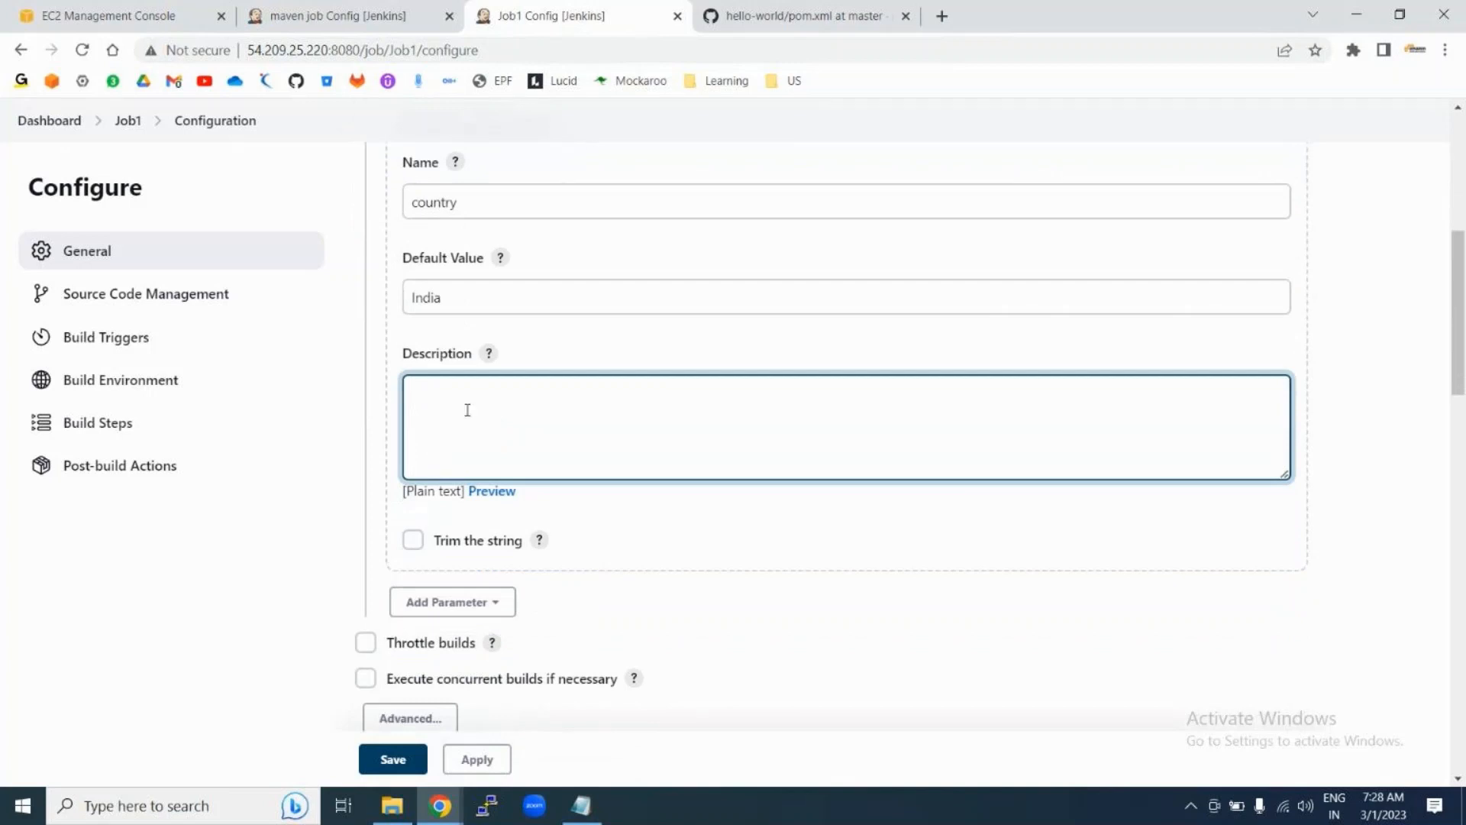
text(Choose Ypu)
key(BackSpace)
key(BackSpace)
key(BackSpace)
text(our counutry)
key(BackSpace)
key(BackSpace)
key(BackSpace)
key(BackSpace)
text(try)
Step: Begin a new shell line: echo "choose your country" + $
scroll(651, 573, down, 6)
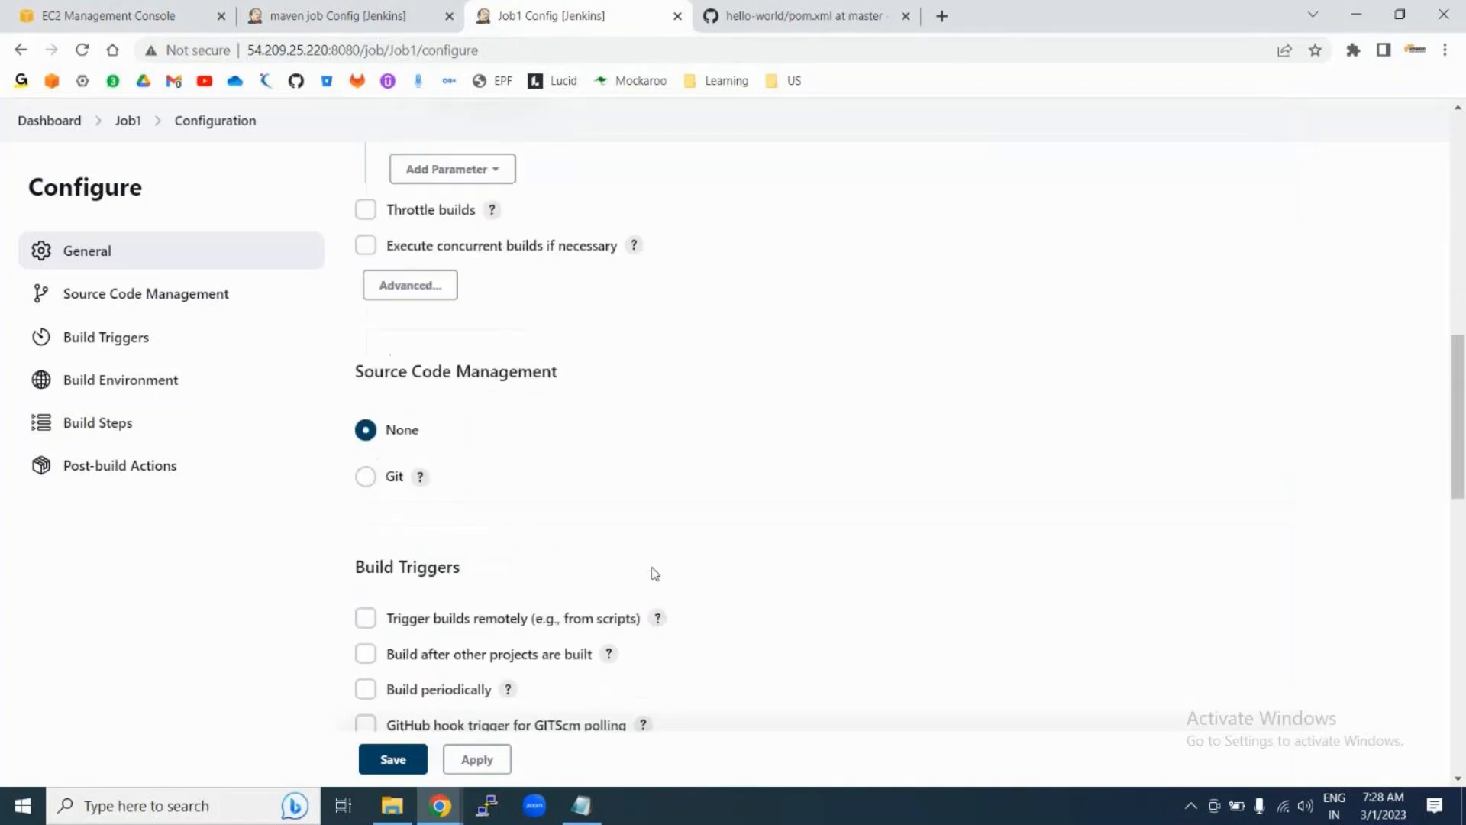
scroll(486, 428, down, 8)
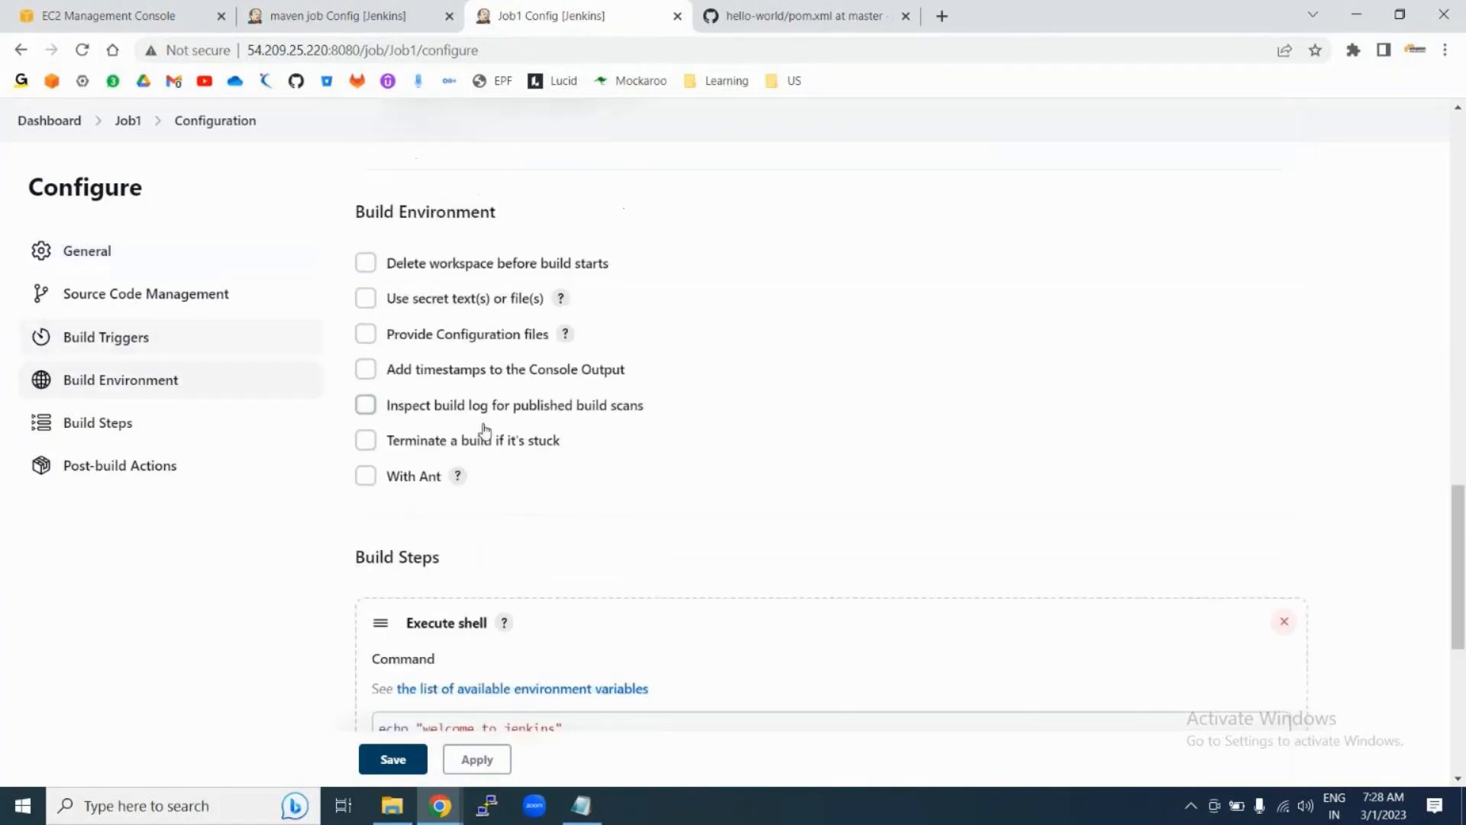
scroll(485, 430, down, 6)
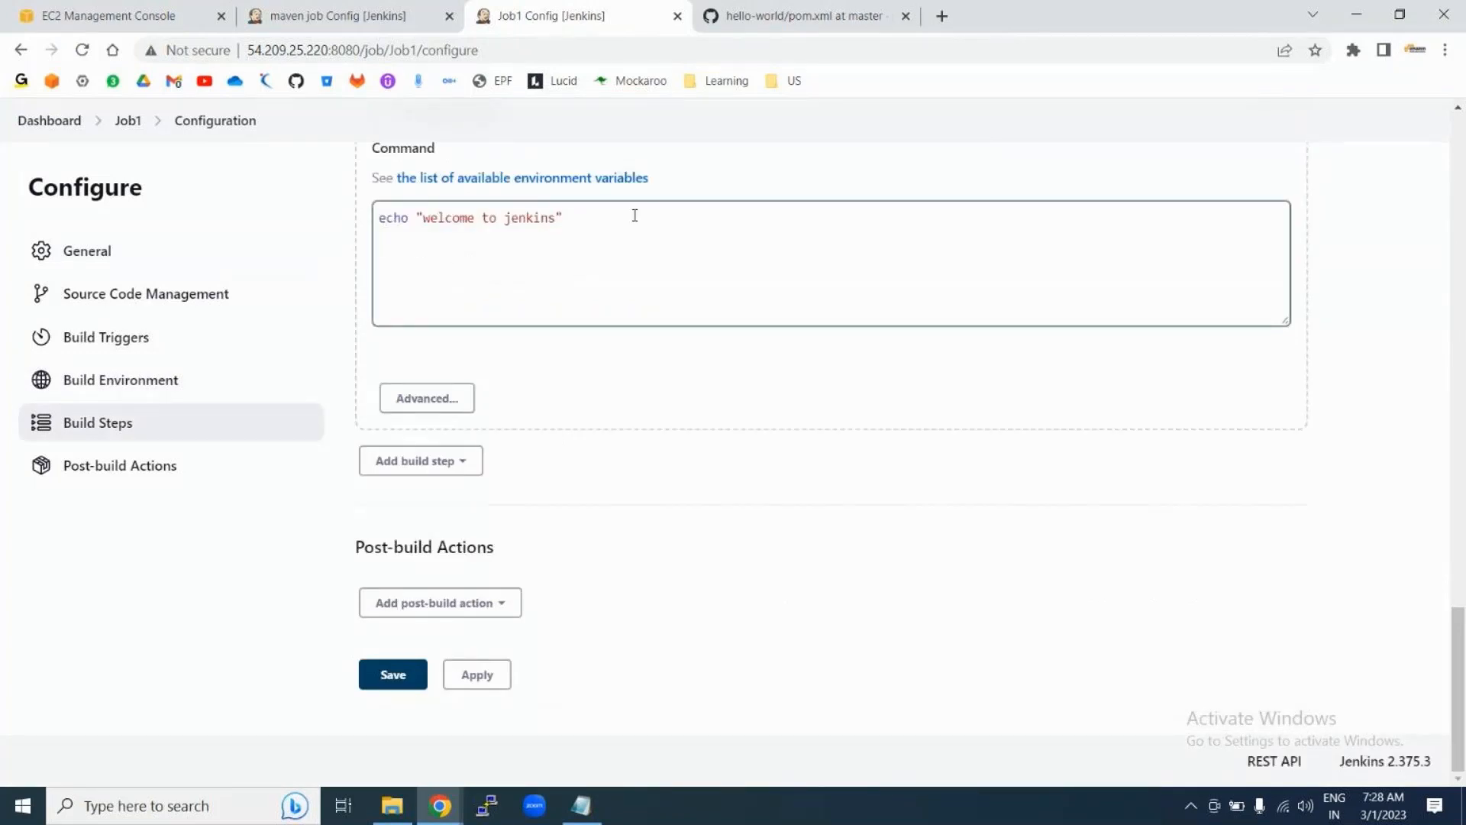
click(598, 216)
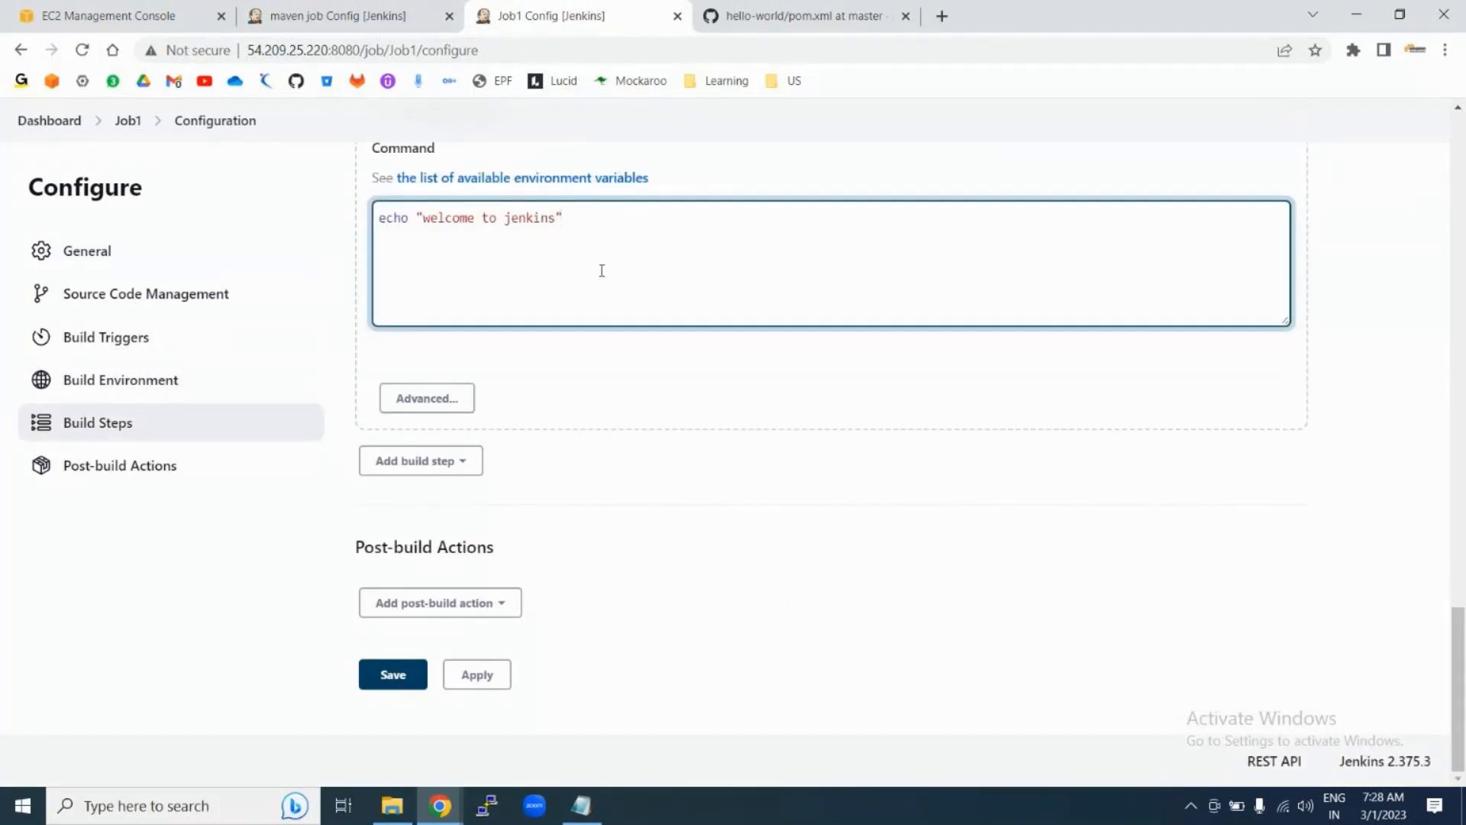
text(echo "choose your c)
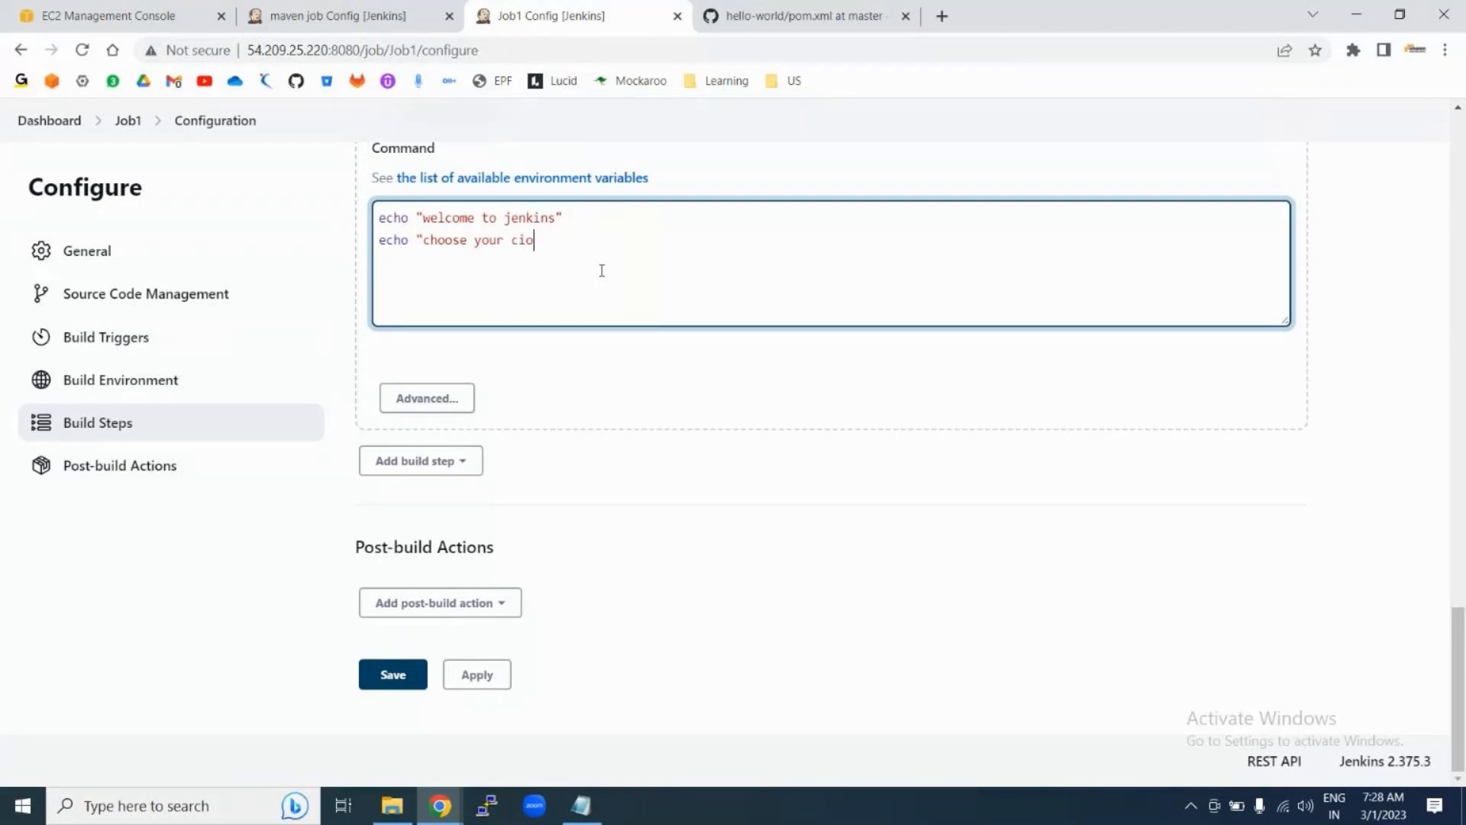
text(ountry" + $)
Step: Finish the echo line with the country parameter name and save Job1
scroll(740, 248, up, 2)
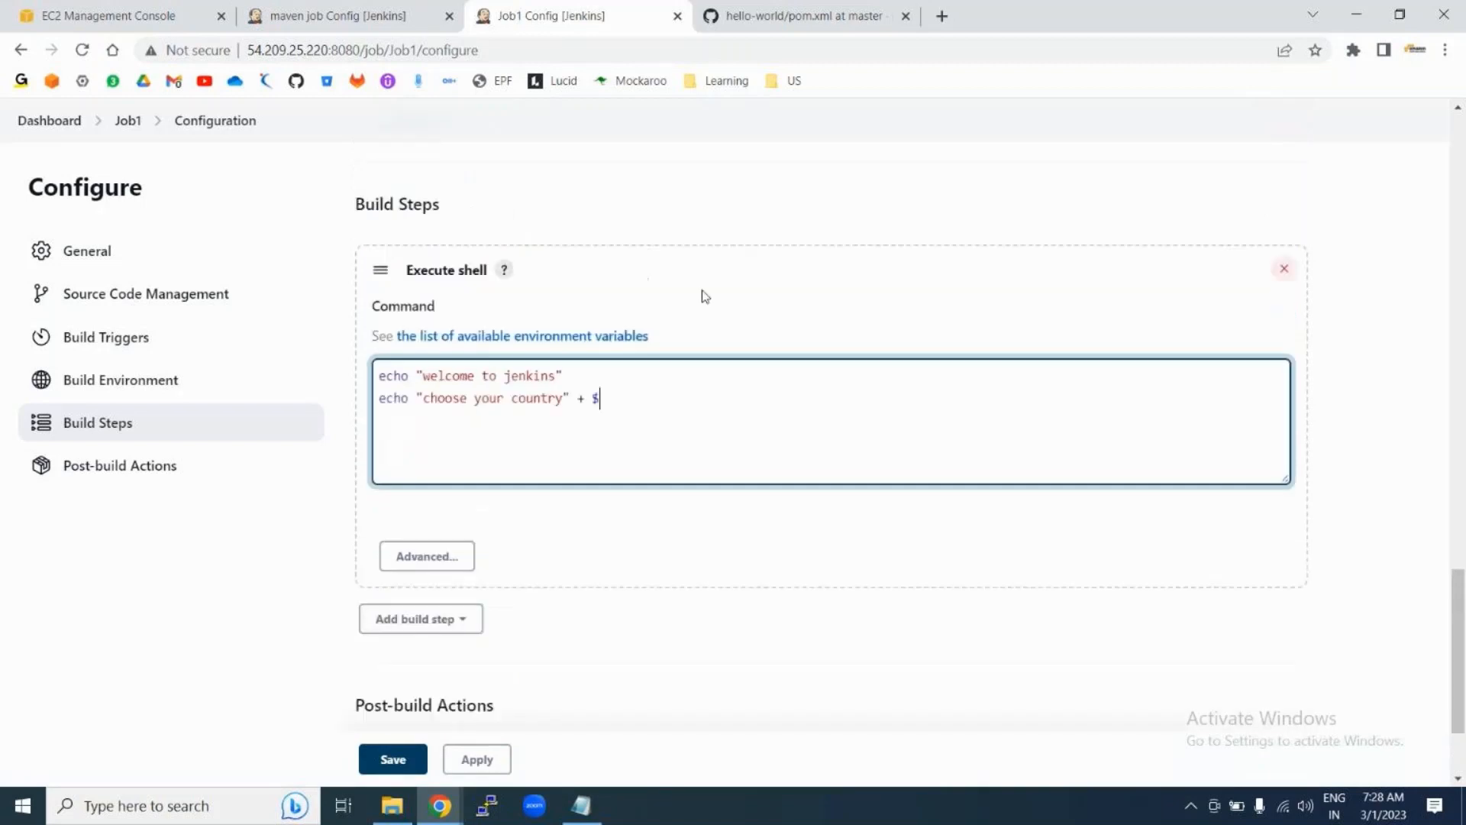
double_click(601, 397)
scroll(703, 392, up, 8)
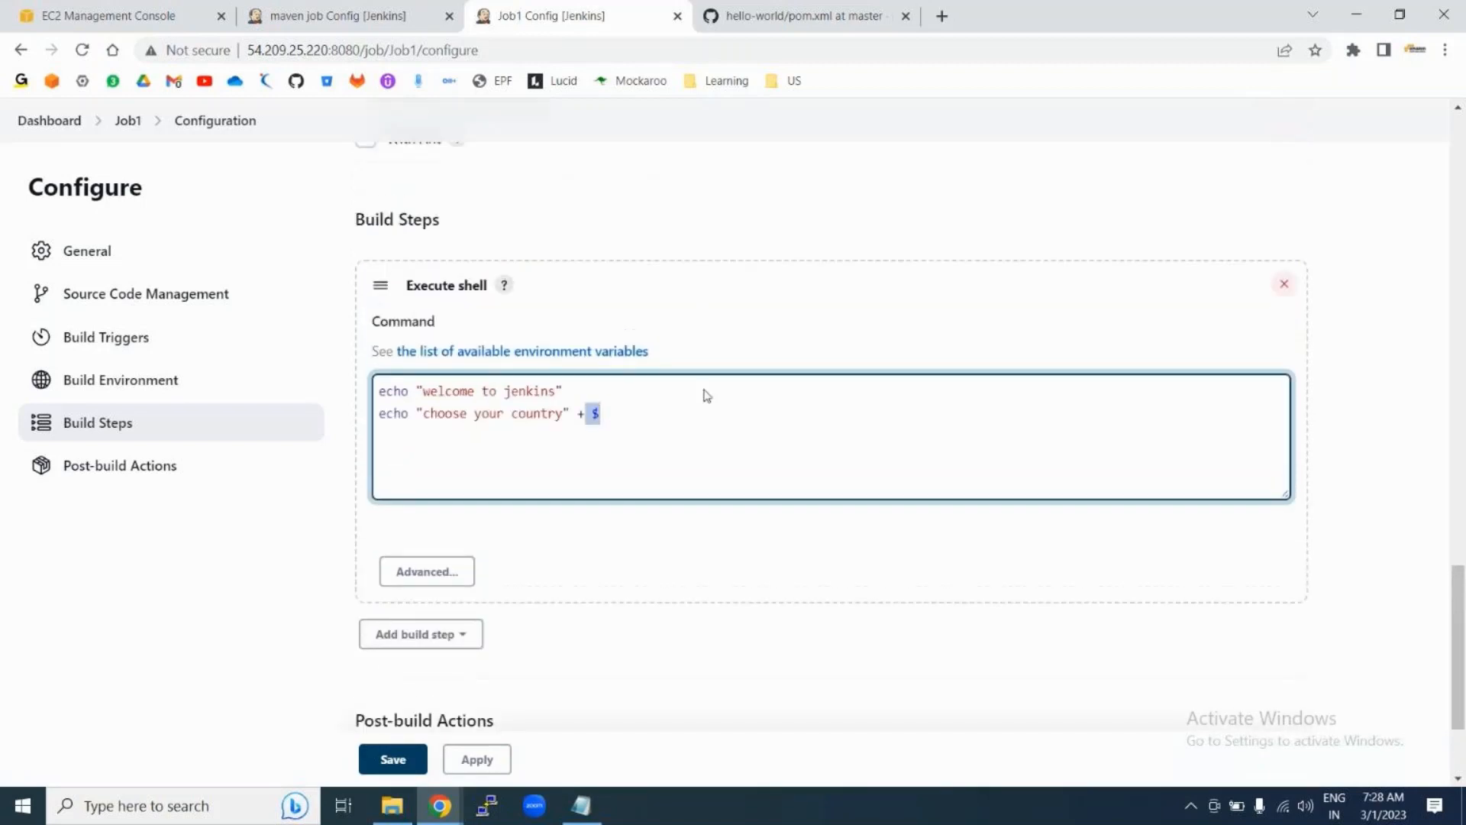
scroll(703, 393, up, 10)
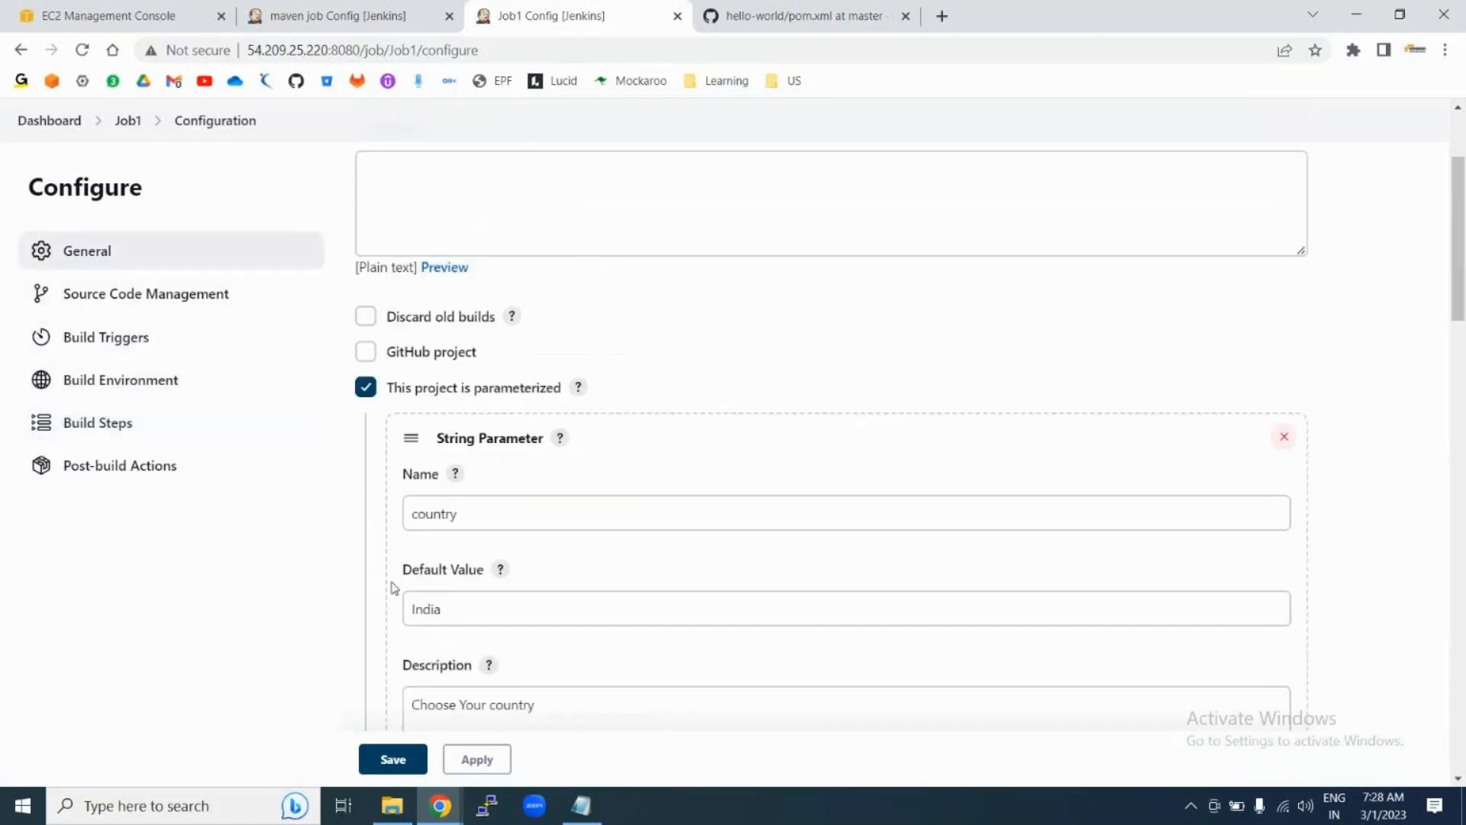
double_click(426, 518)
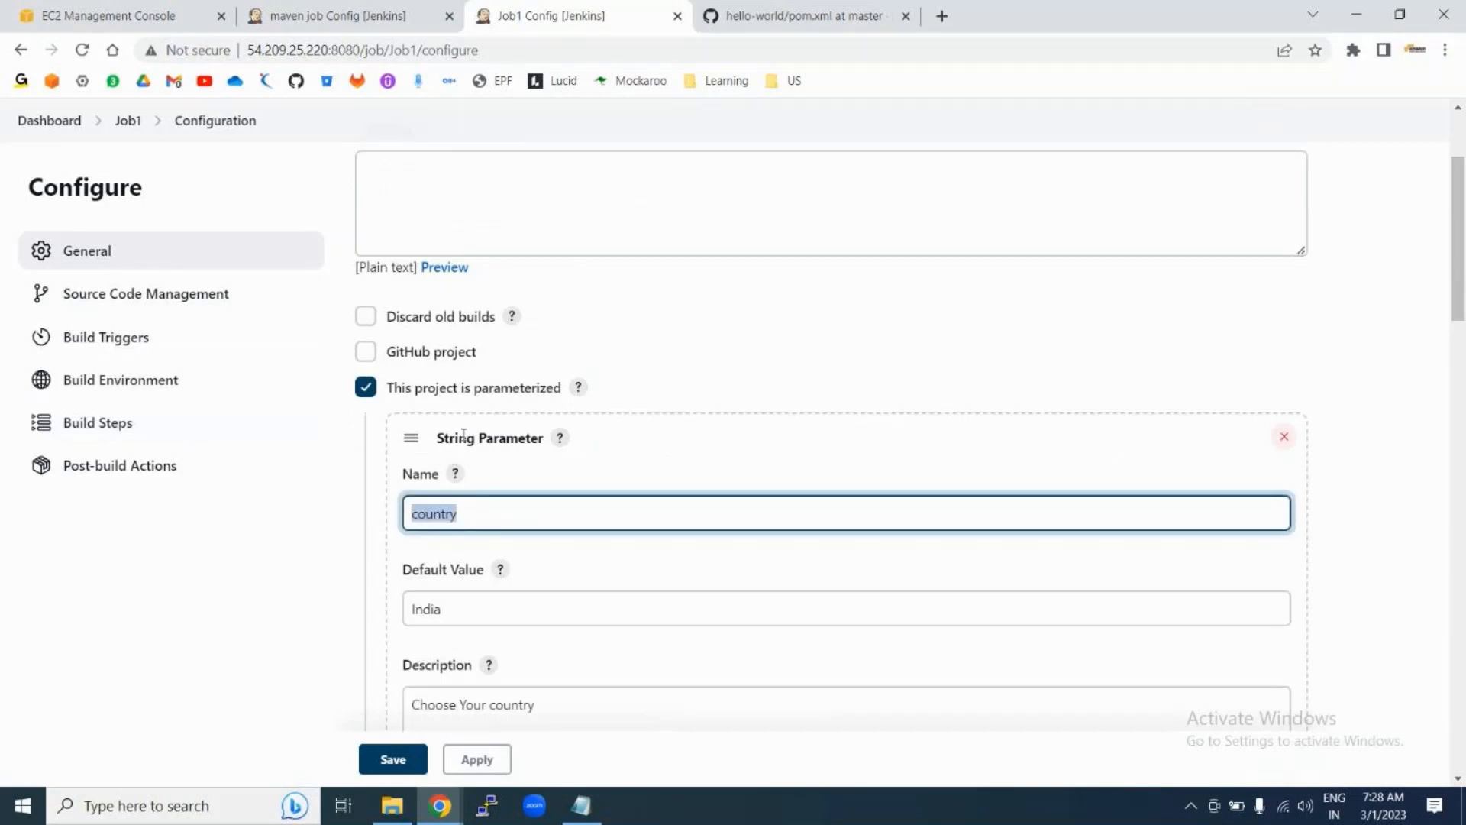
scroll(589, 484, down, 10)
scroll(588, 484, down, 12)
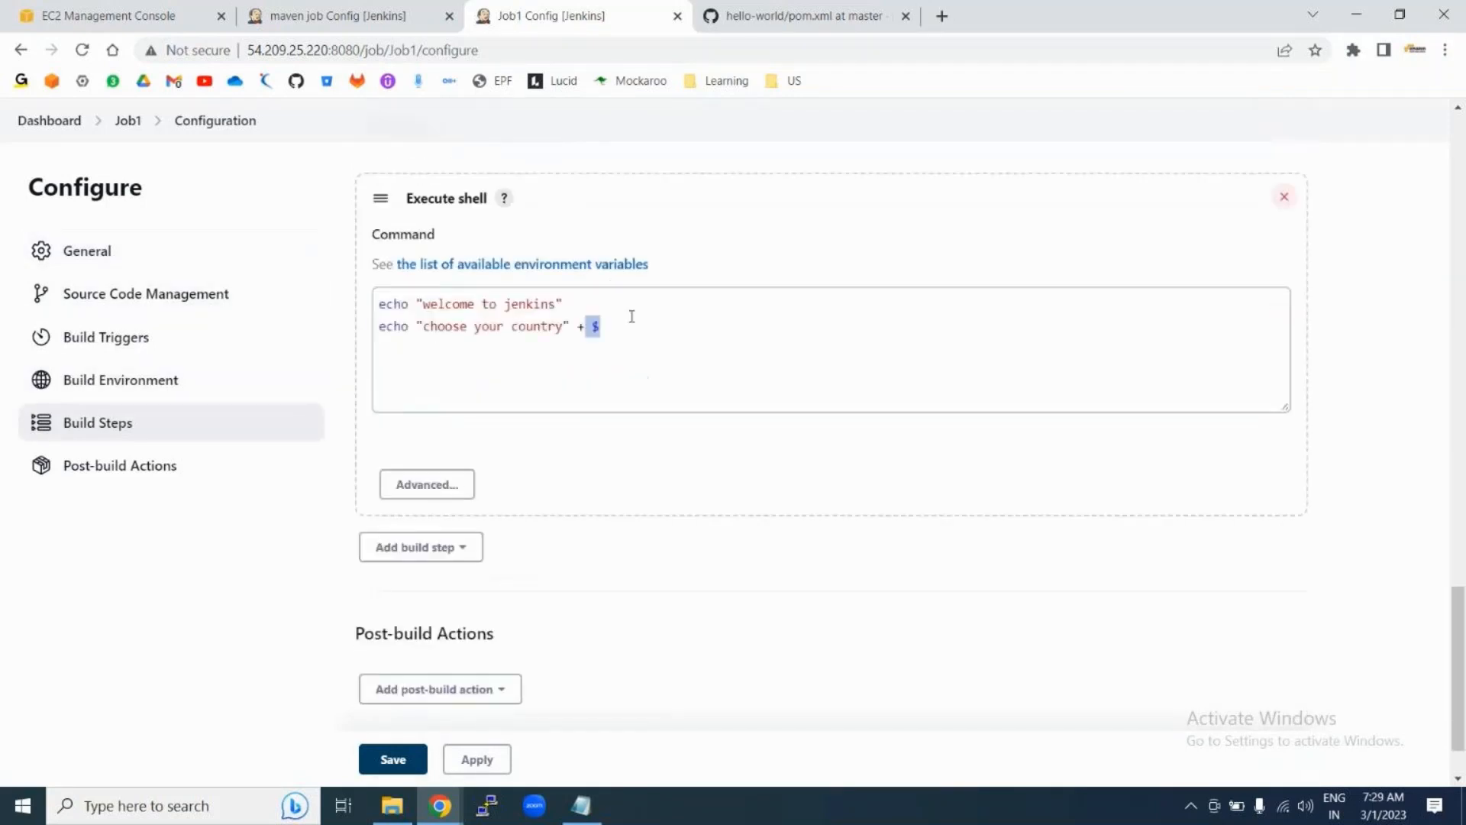
click(608, 325)
text(countr)
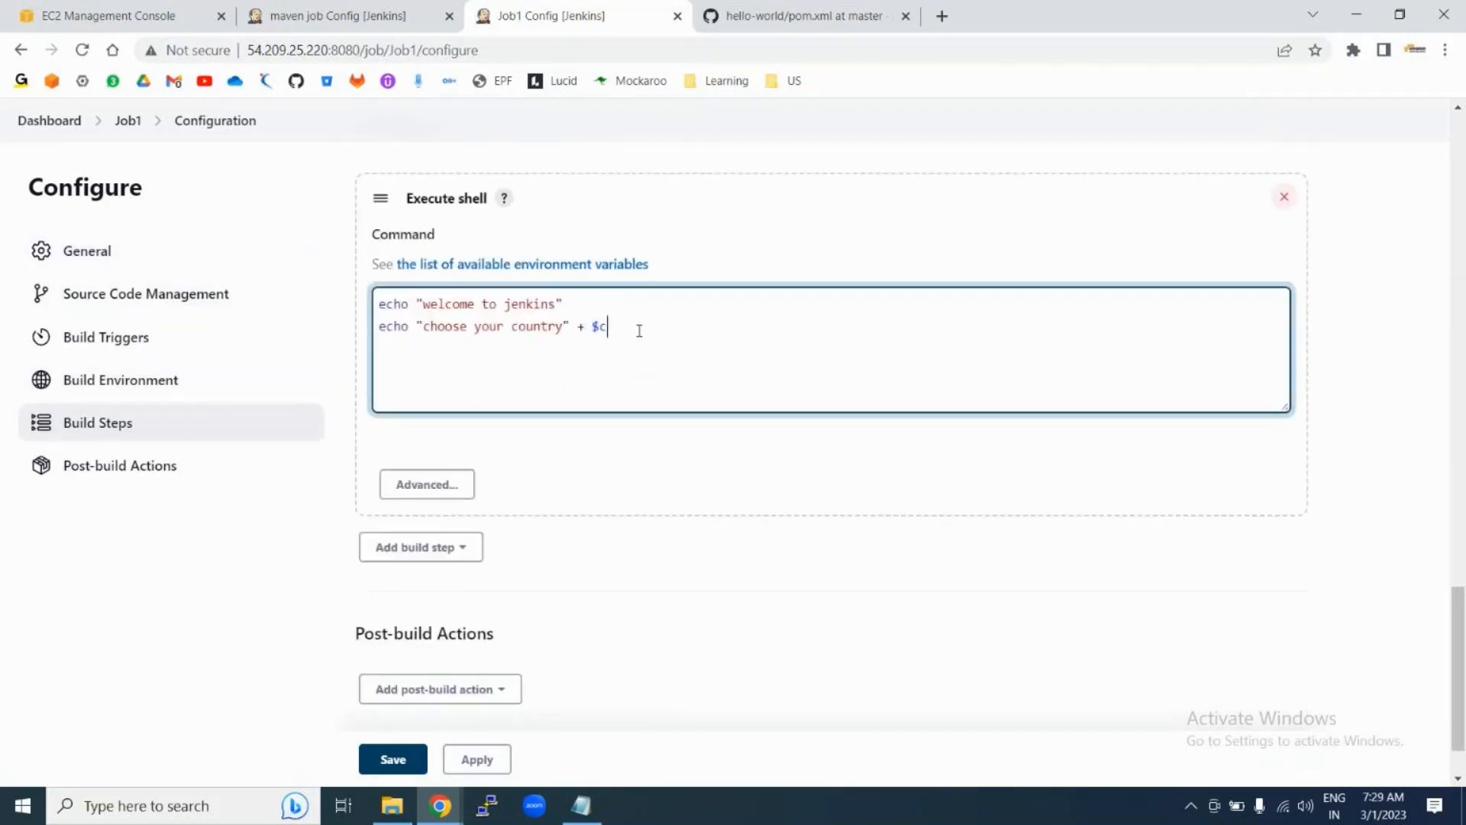
text(y)
click(393, 760)
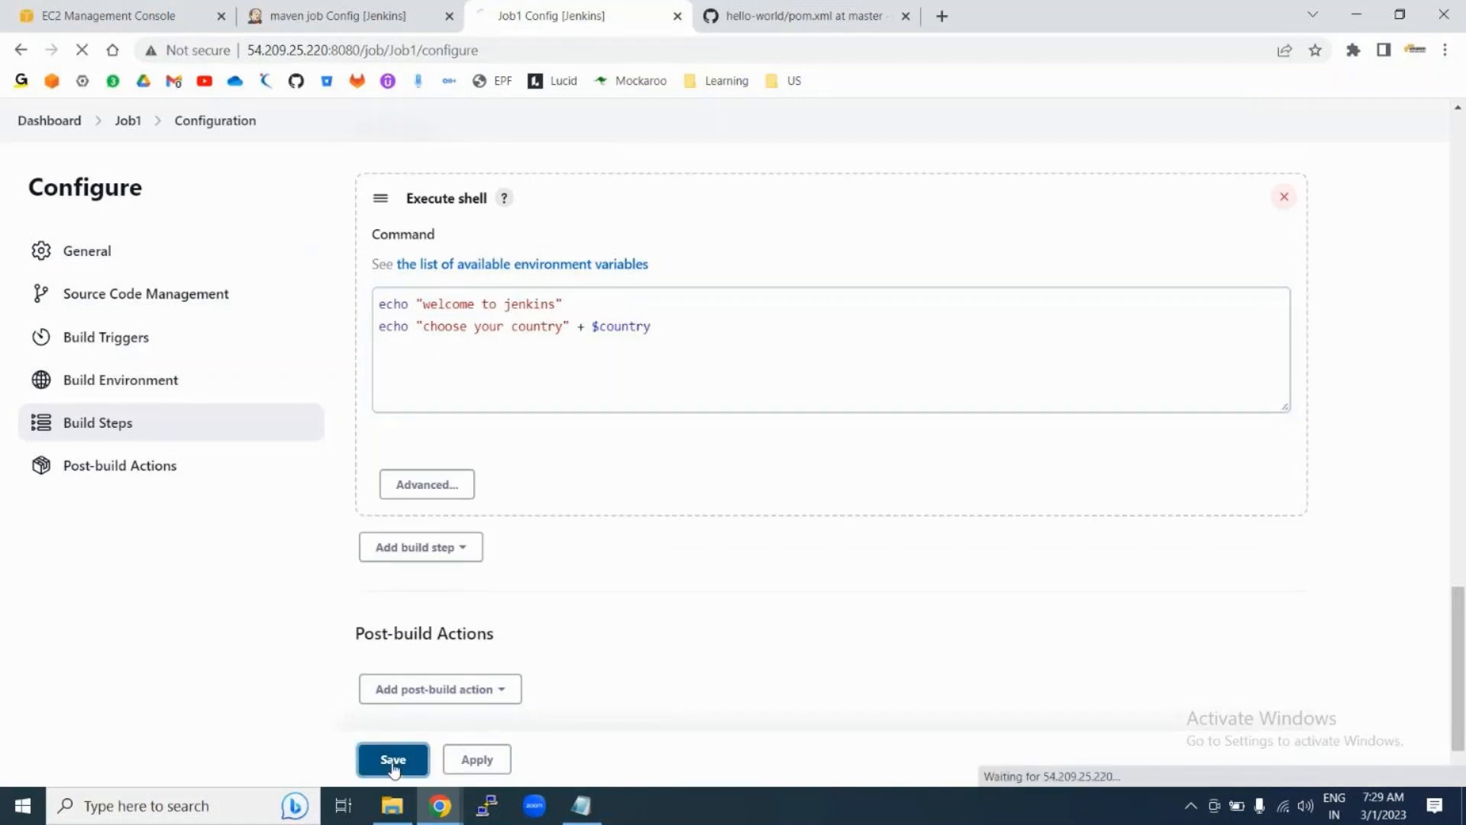
click(466, 760)
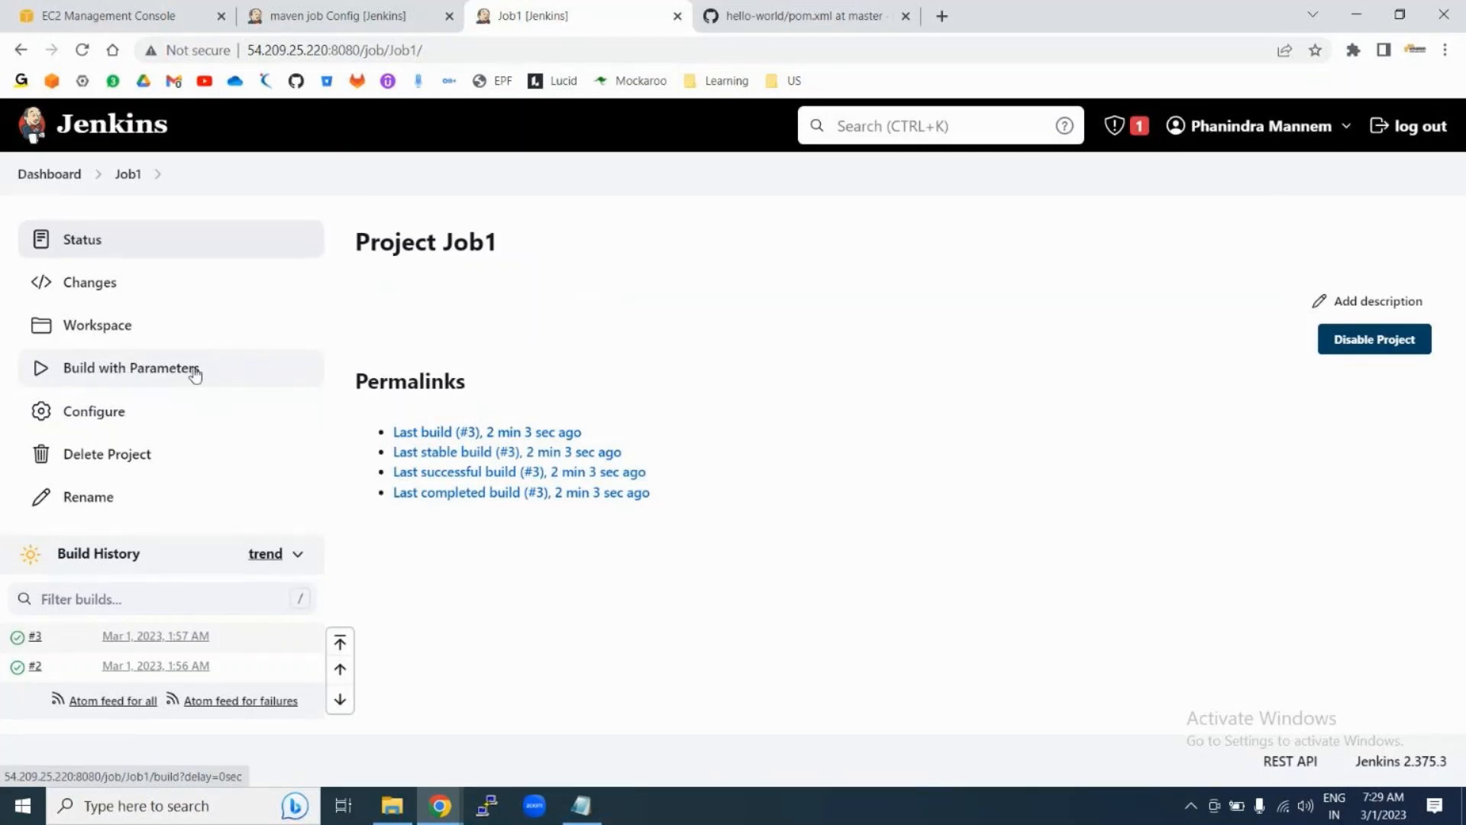
Step: Run Job1 build #4 with the country parameter changed from India to US, then view its console
click(86, 377)
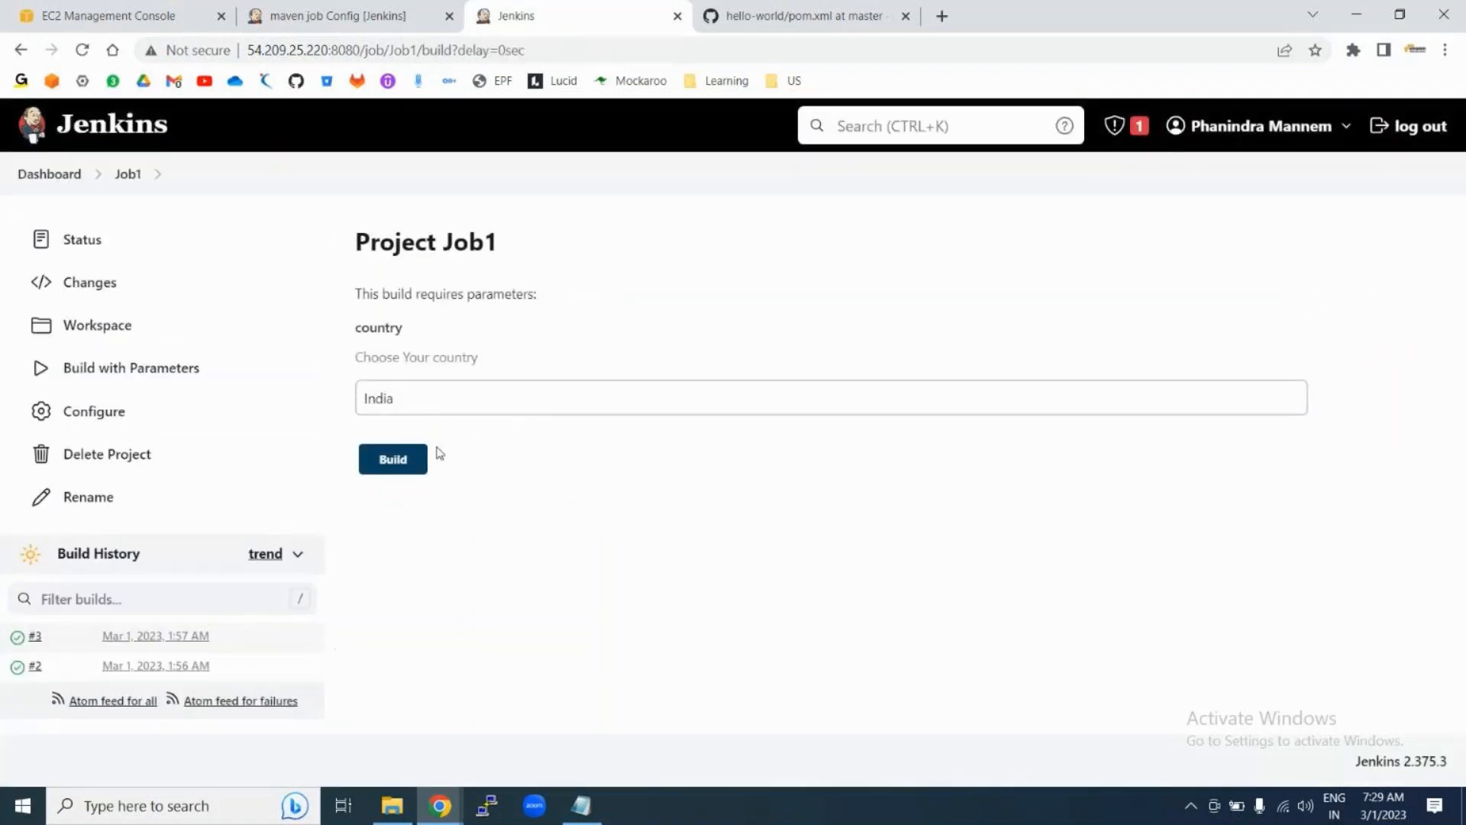
click(413, 404)
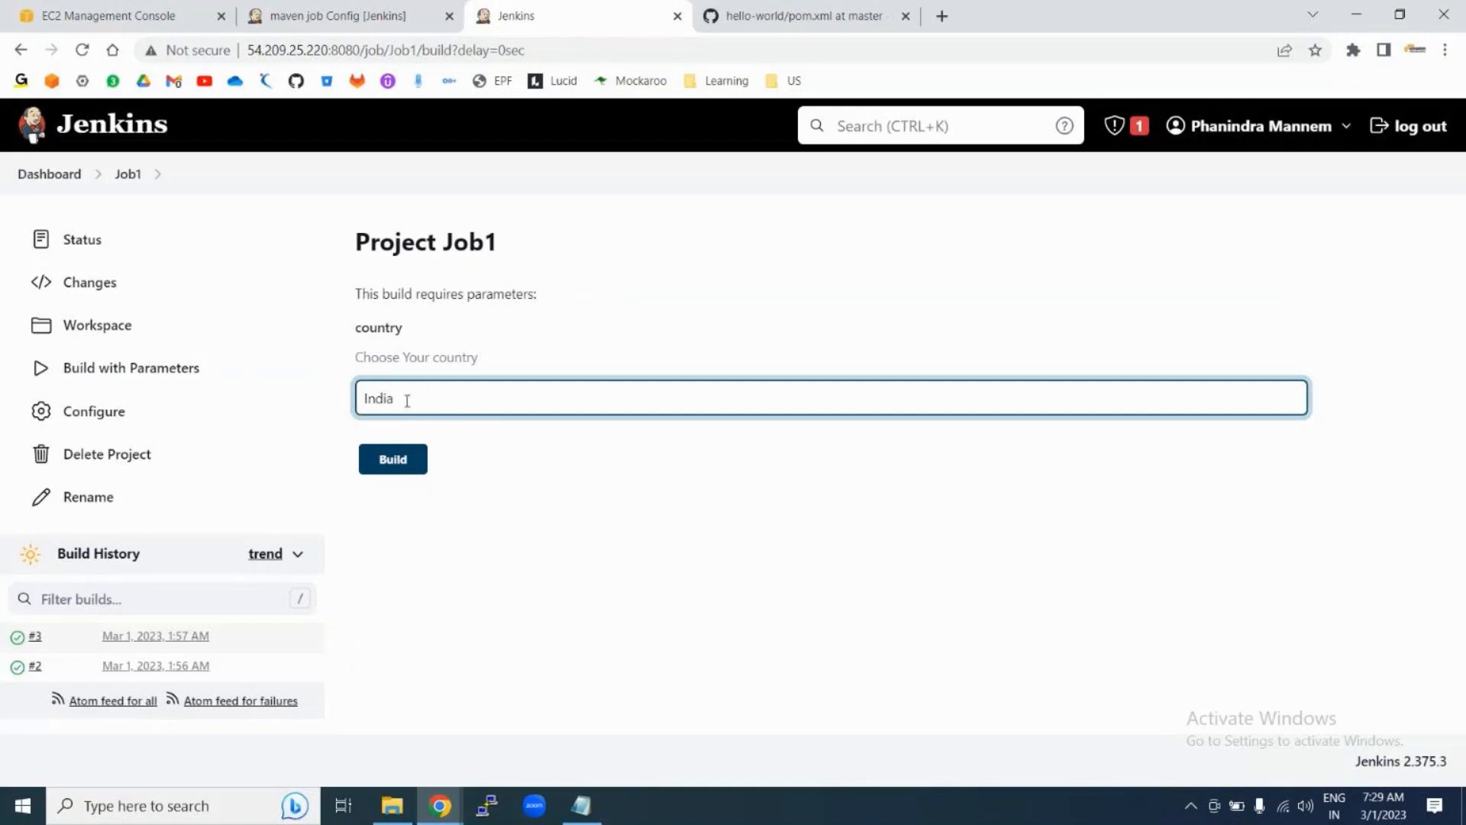
double_click(378, 396)
click(410, 383)
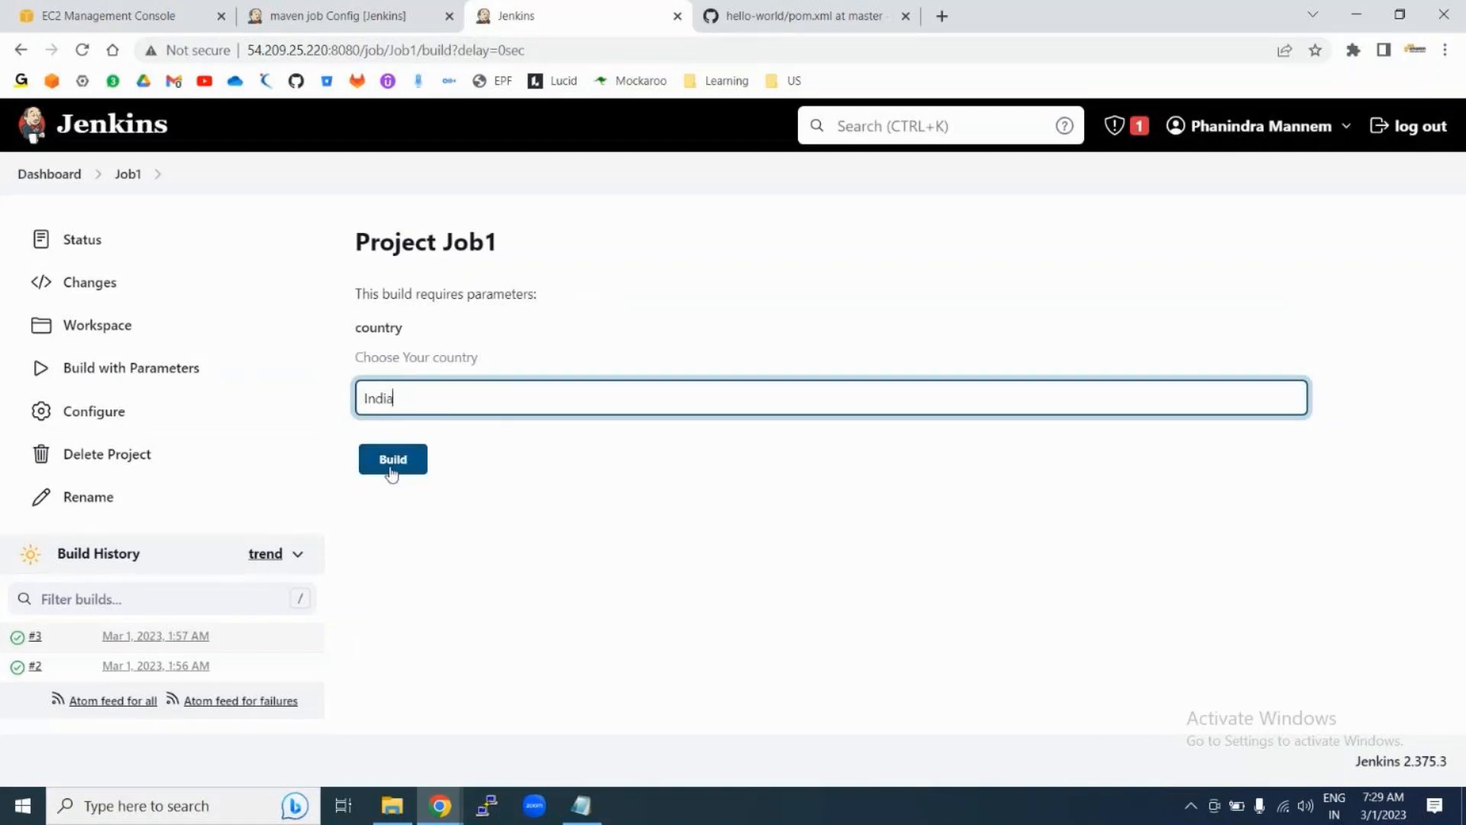
double_click(414, 394)
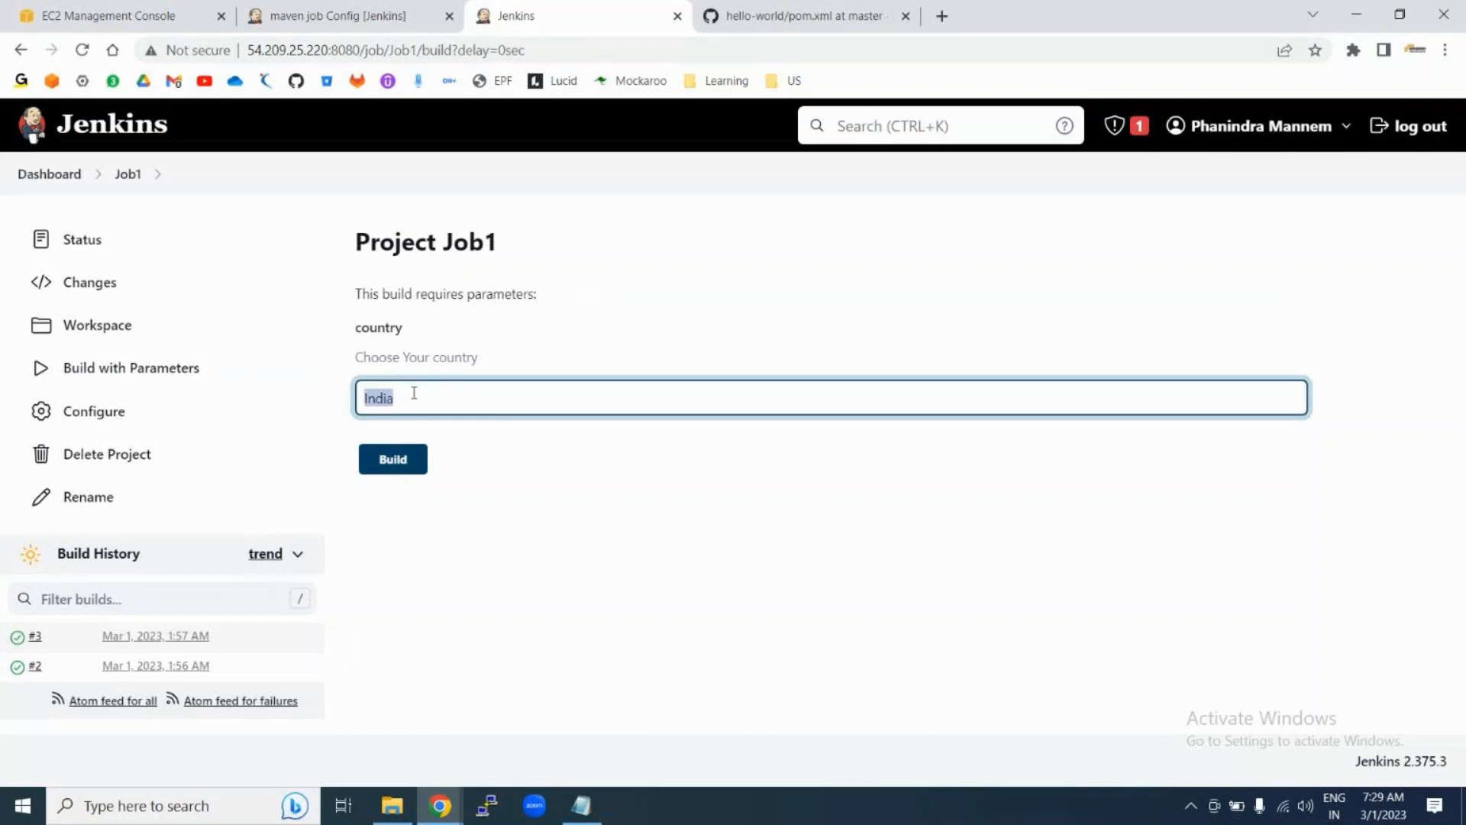
text(US)
click(393, 463)
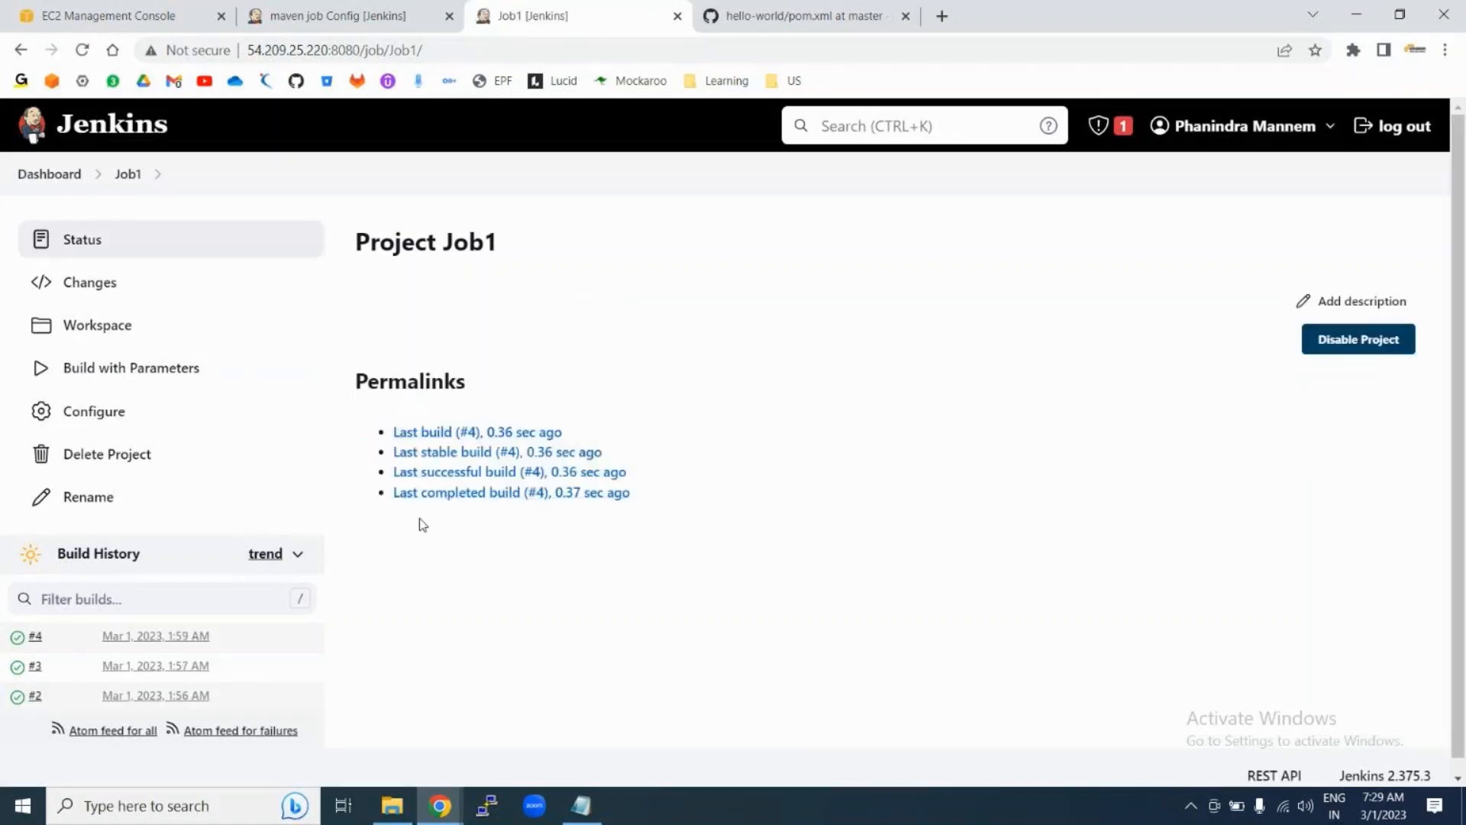
click(16, 640)
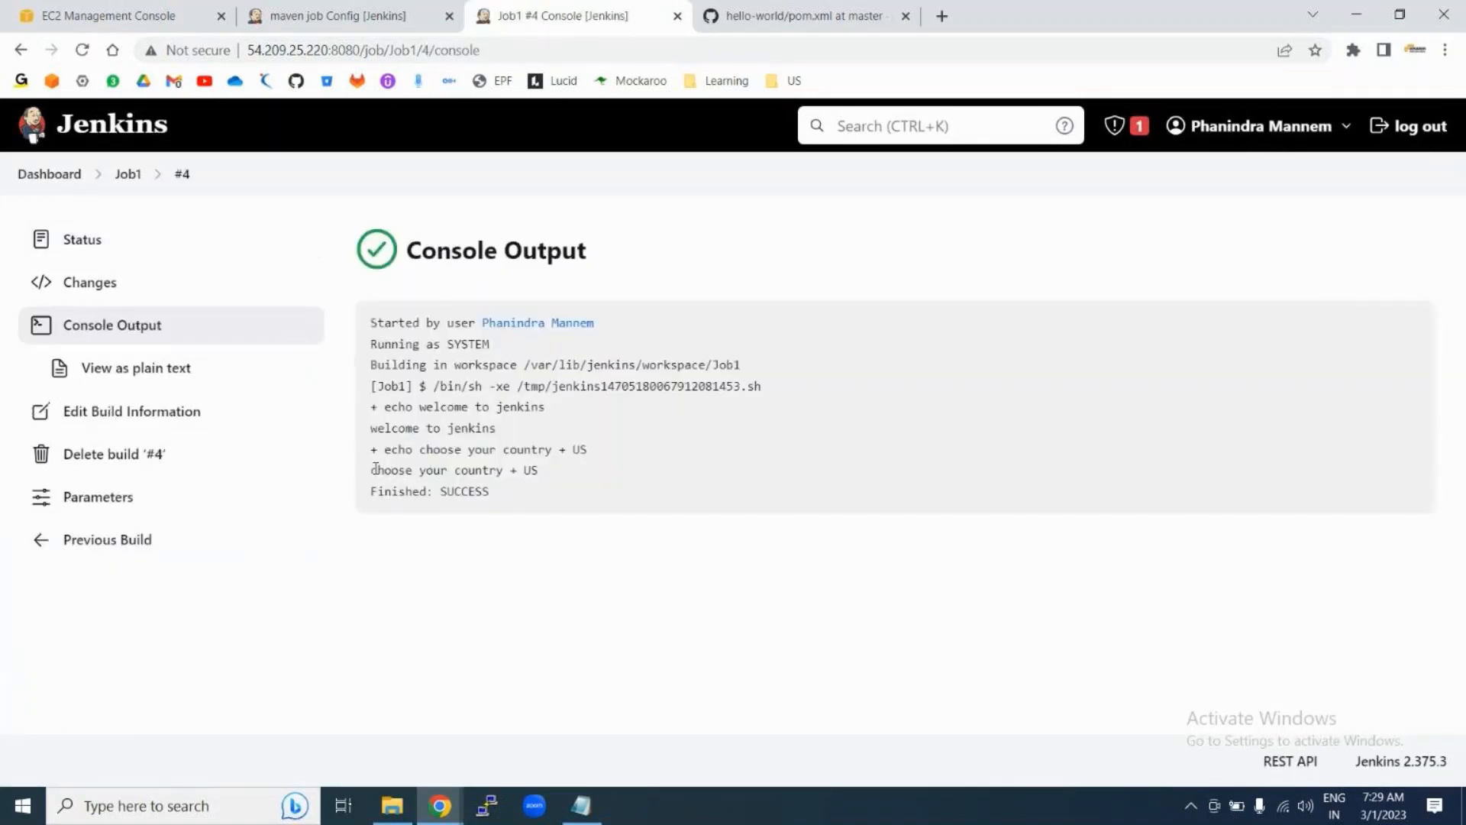
drag(375, 469, 521, 470)
click(563, 469)
double_click(563, 448)
drag(372, 470, 500, 471)
double_click(535, 469)
double_click(579, 449)
click(524, 470)
click(118, 187)
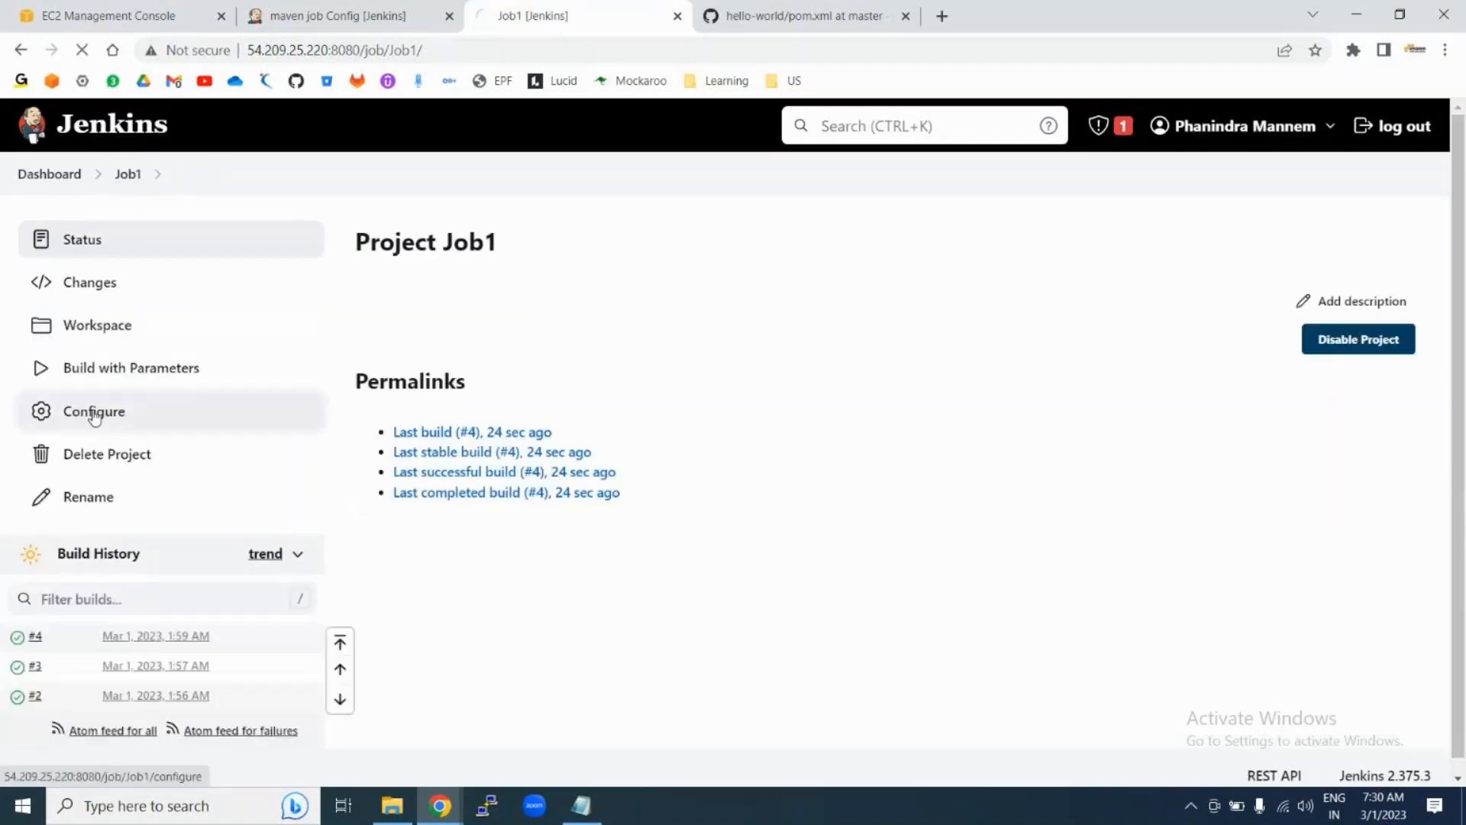
Step: Rename Job1's string parameter from country to Country
click(102, 413)
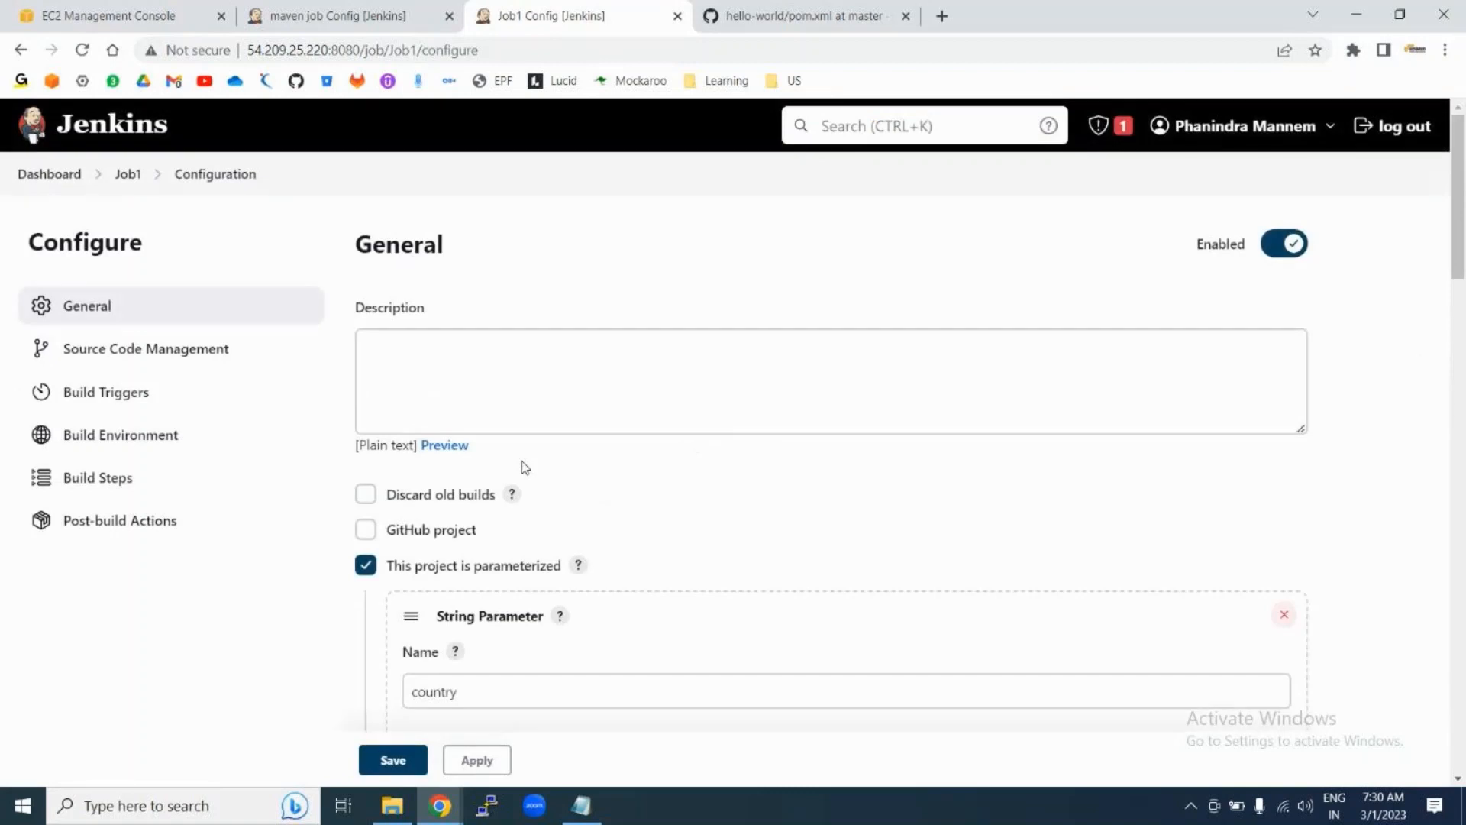
scroll(601, 565, down, 2)
click(458, 463)
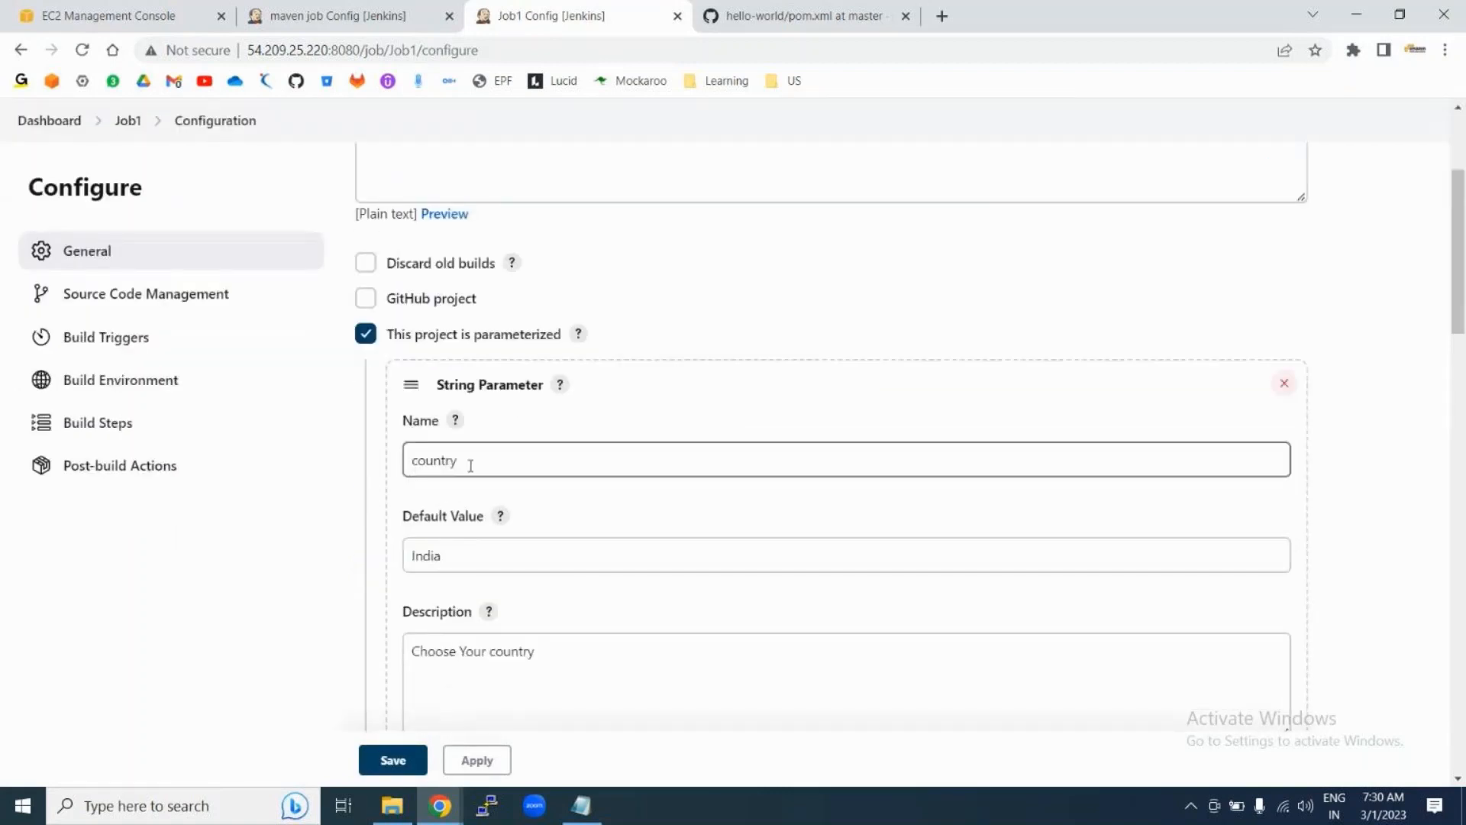
click(418, 463)
key(BackSpace)
text(C)
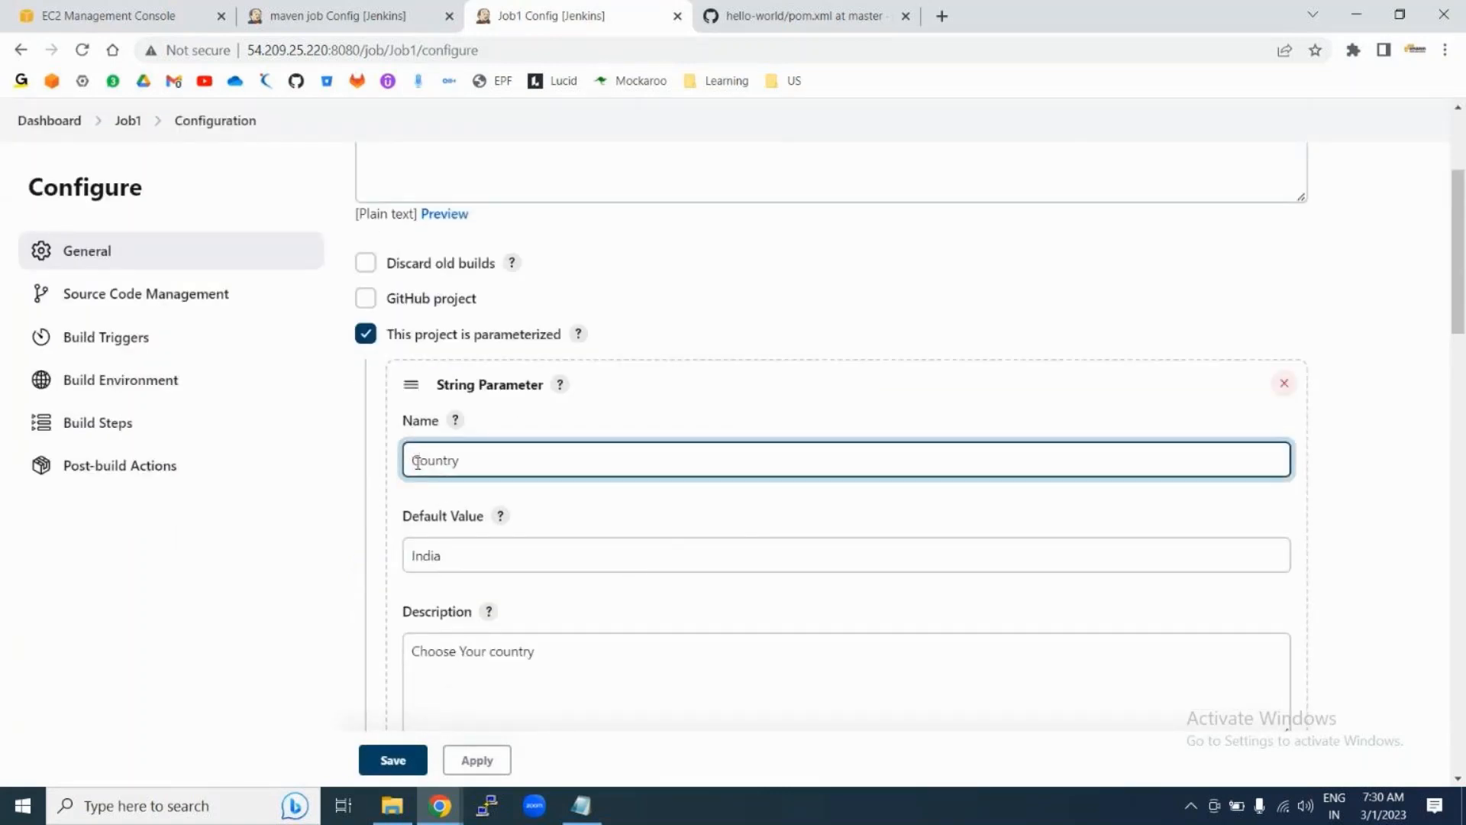
Step: Change the shell line to echo "choose your country:" $Country and begin a third echo line
scroll(676, 568, down, 10)
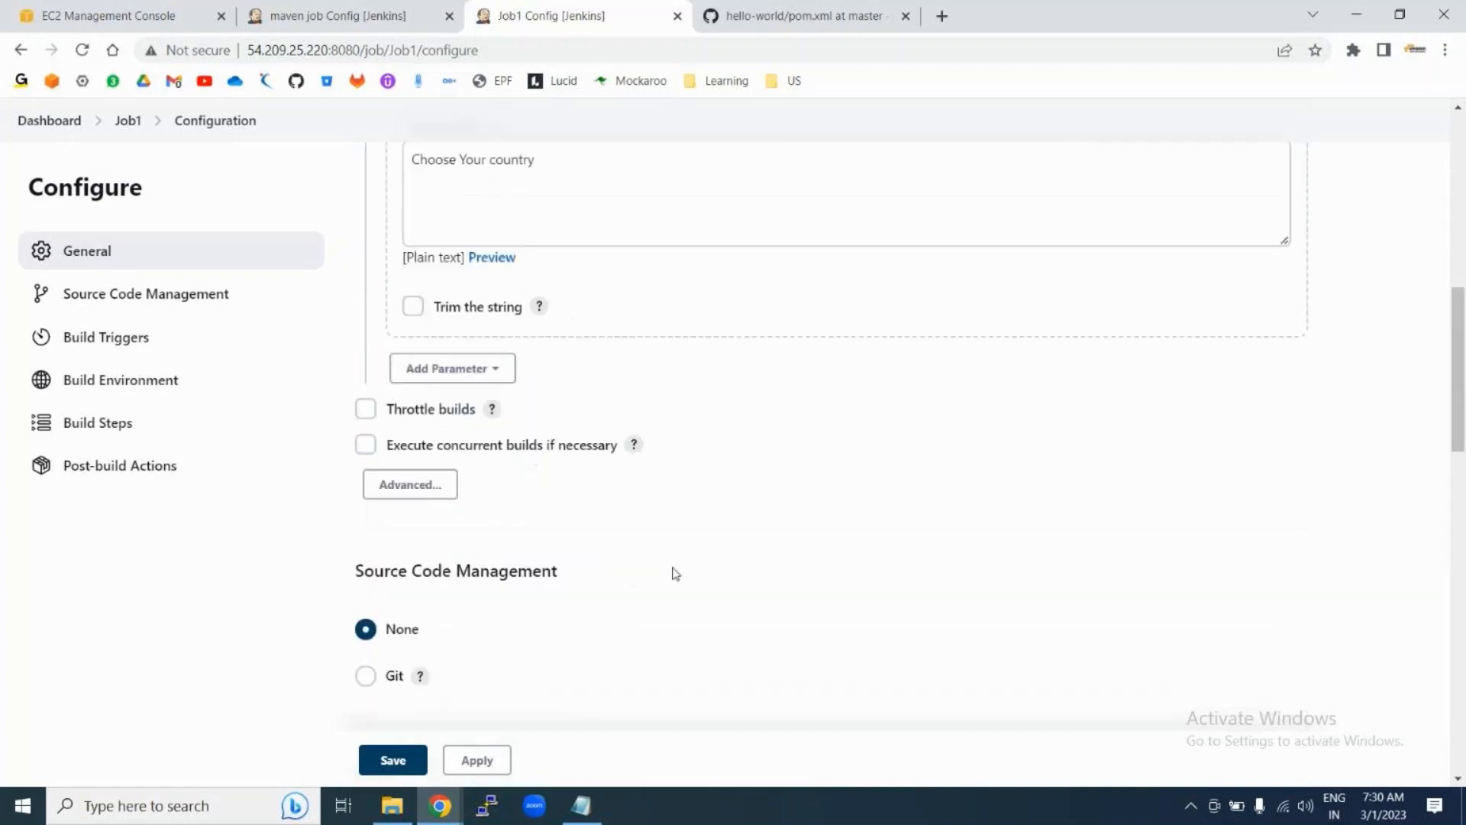
scroll(675, 573, down, 8)
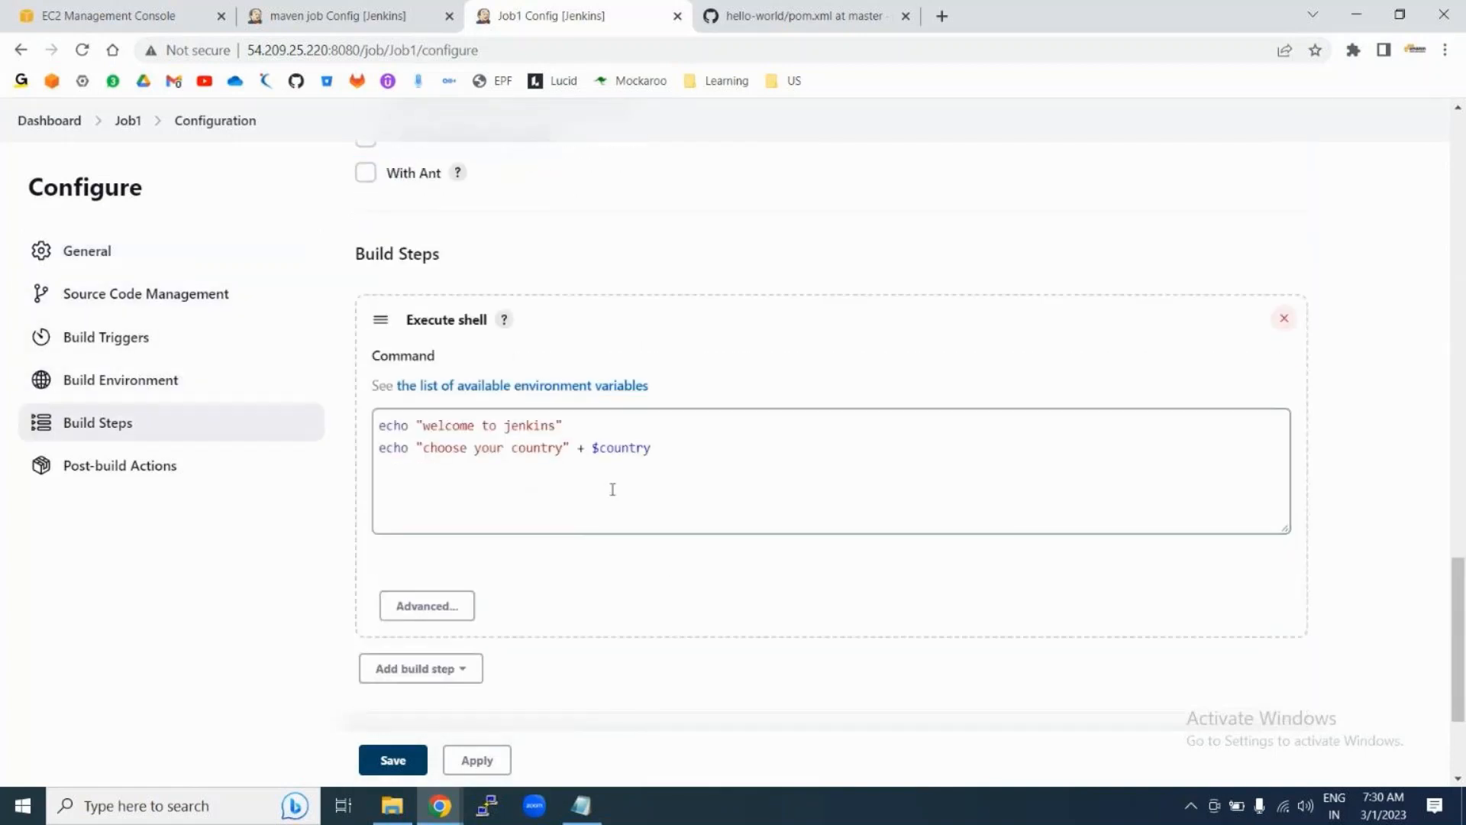
click(607, 450)
key(BackSpace)
text(C)
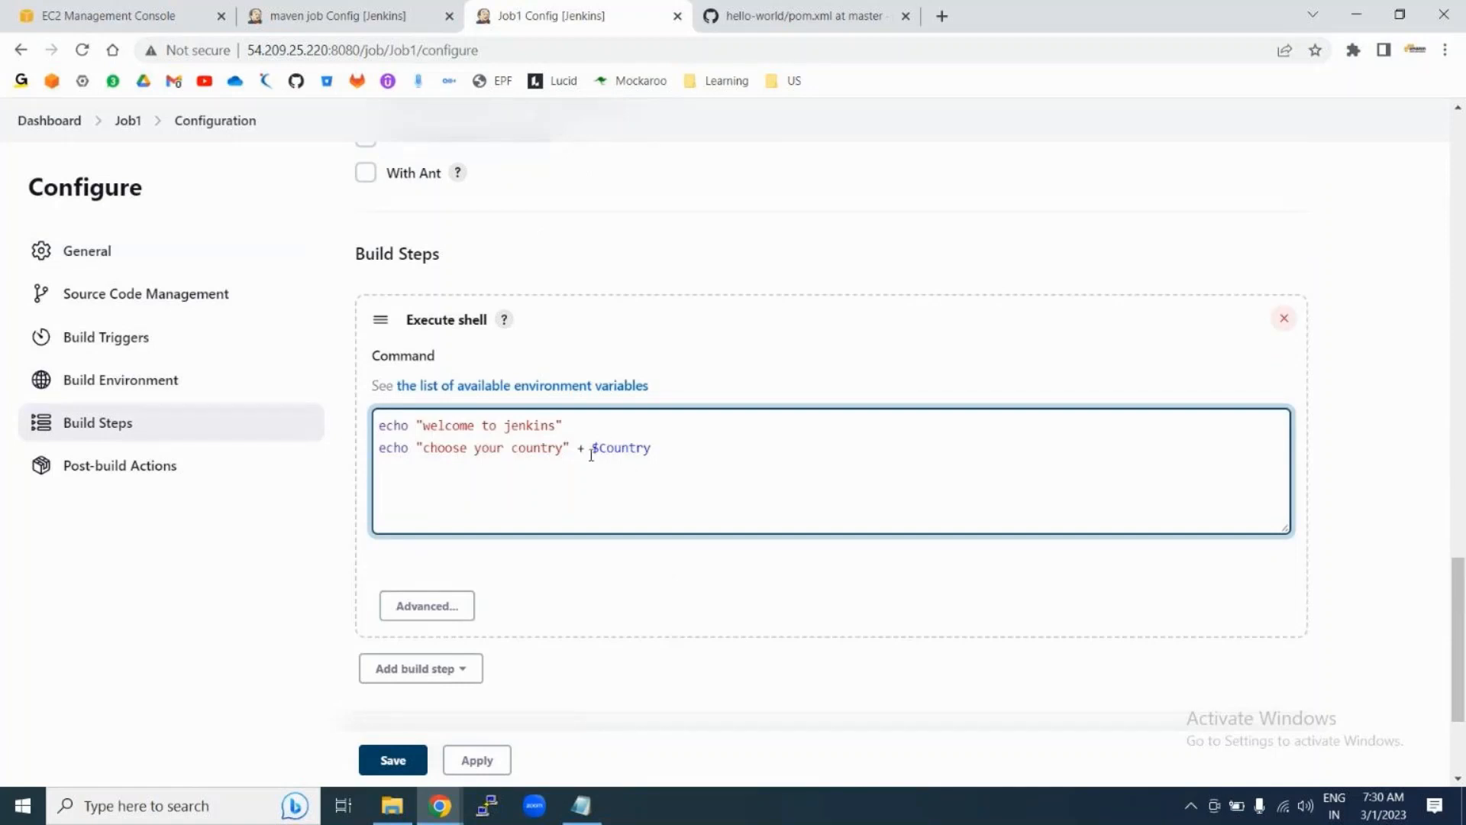
click(586, 452)
key(BackSpace)
key(Left)
key(Left)
key(Left)
text(:)
click(672, 449)
key(Return)
text(echo ")
Step: Add a Boolean parameter named Major to Job1
scroll(809, 420, up, 15)
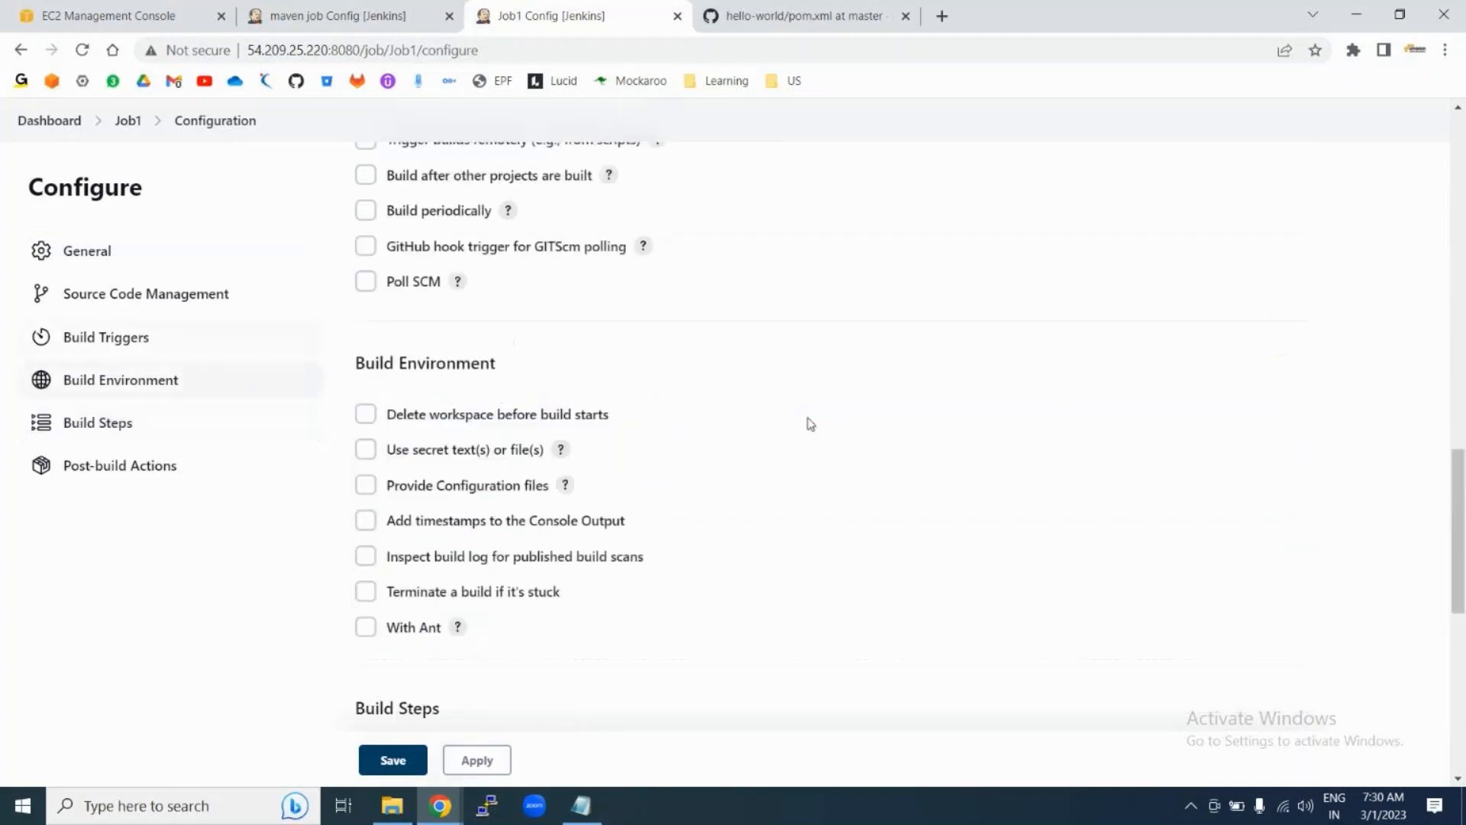
scroll(811, 424, up, 4)
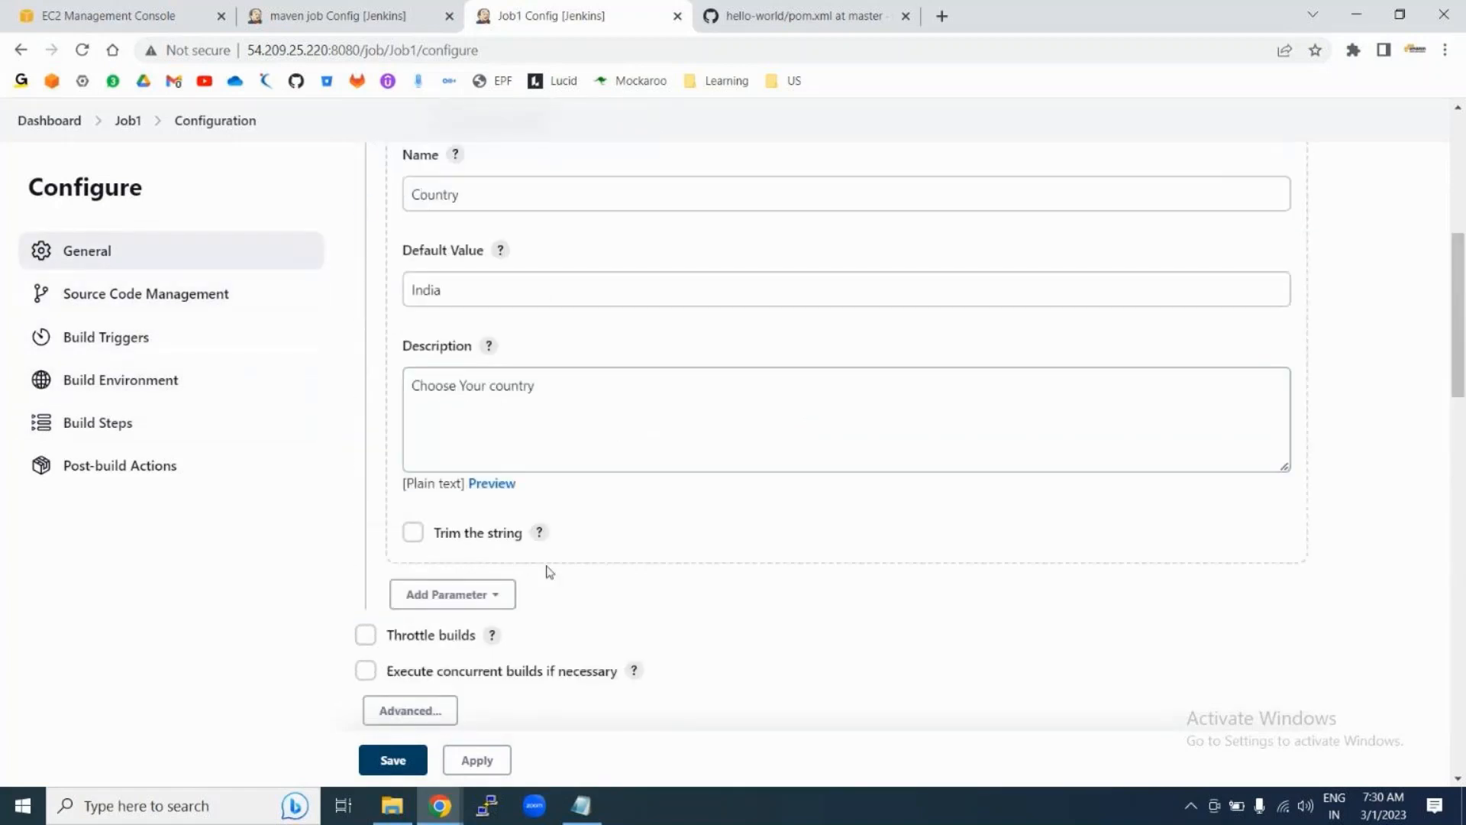
click(489, 594)
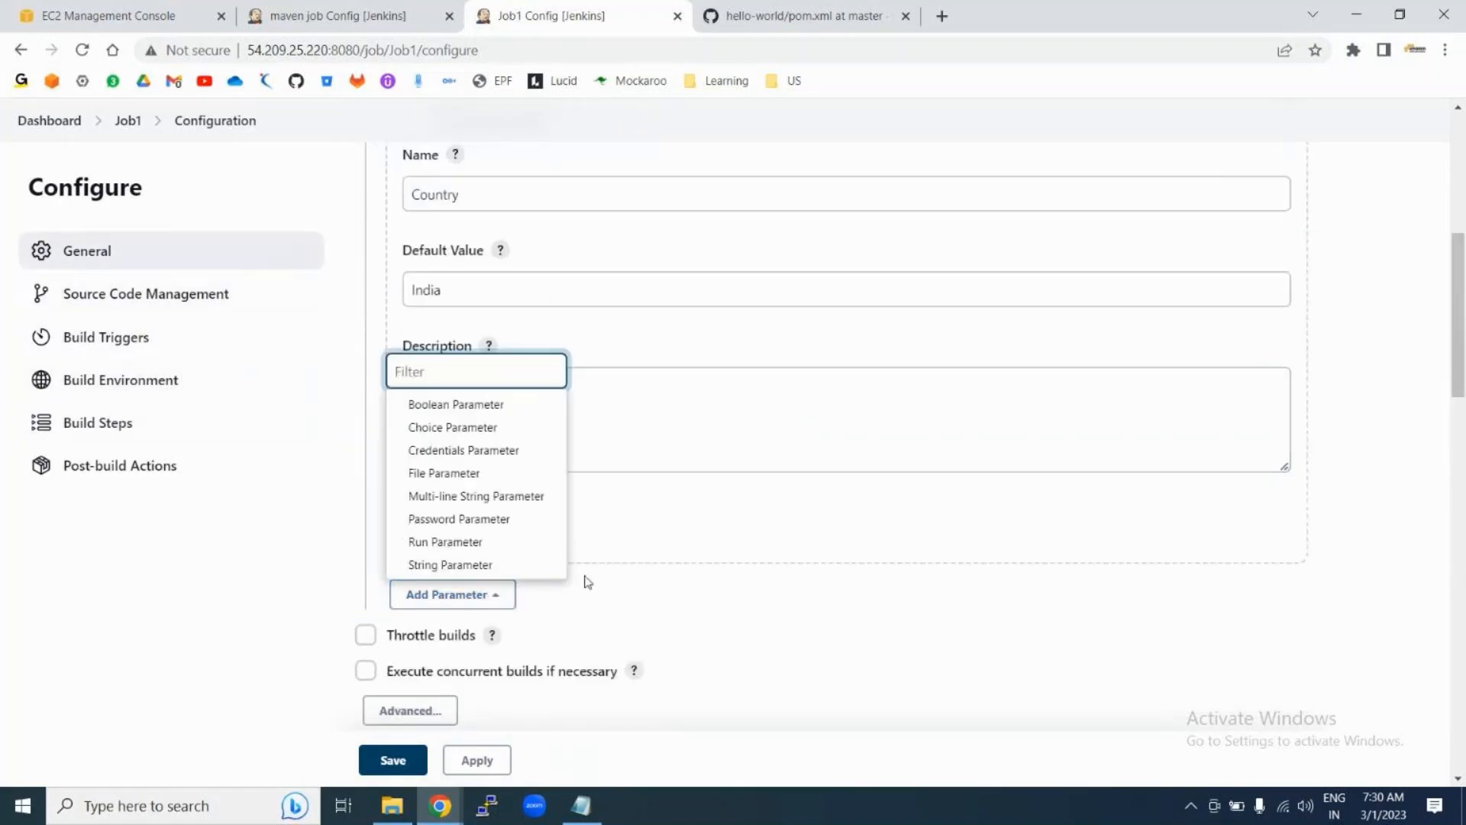
click(489, 404)
scroll(650, 645, down, 3)
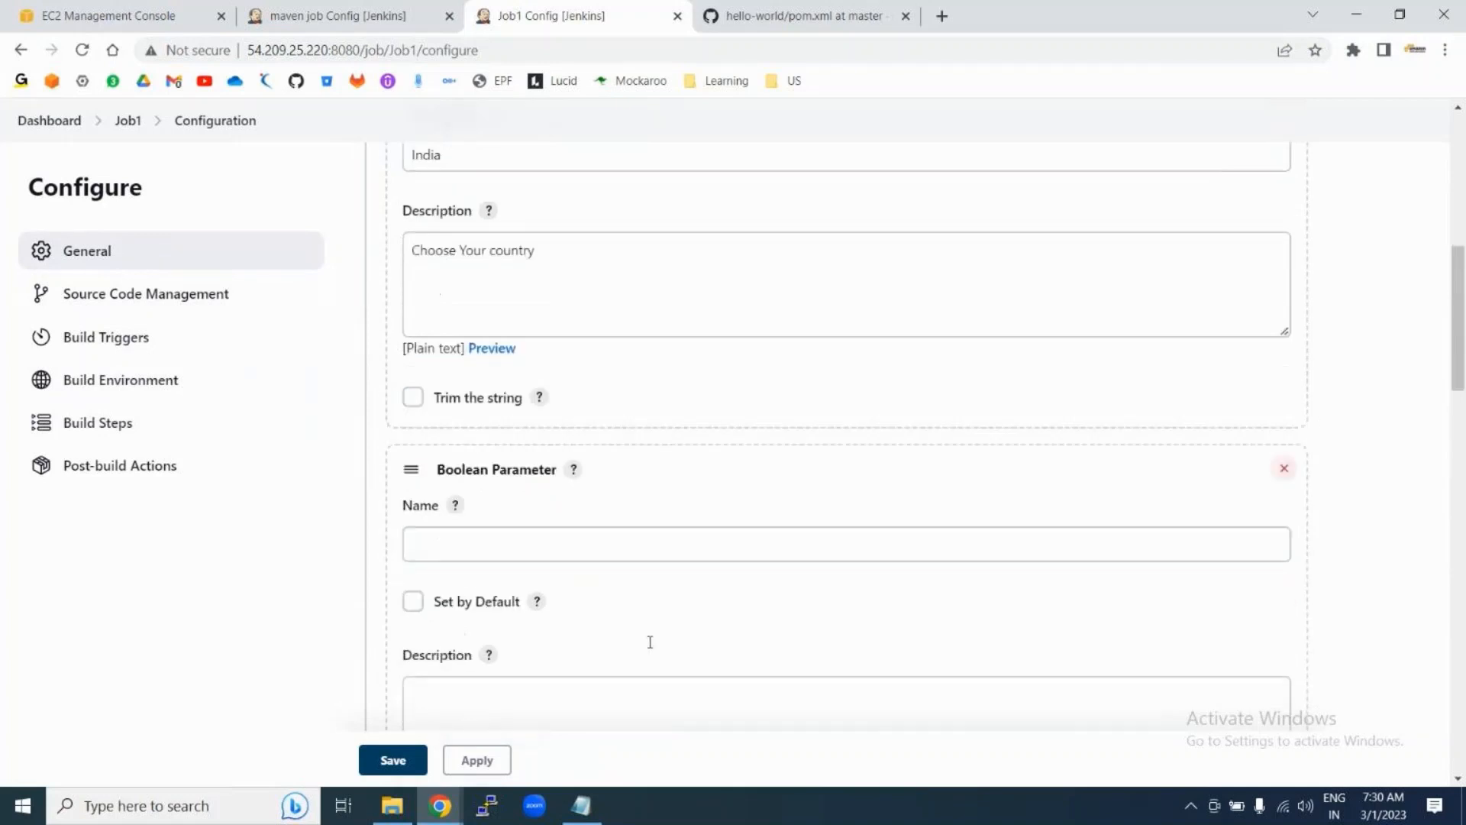
click(478, 443)
text(Mj)
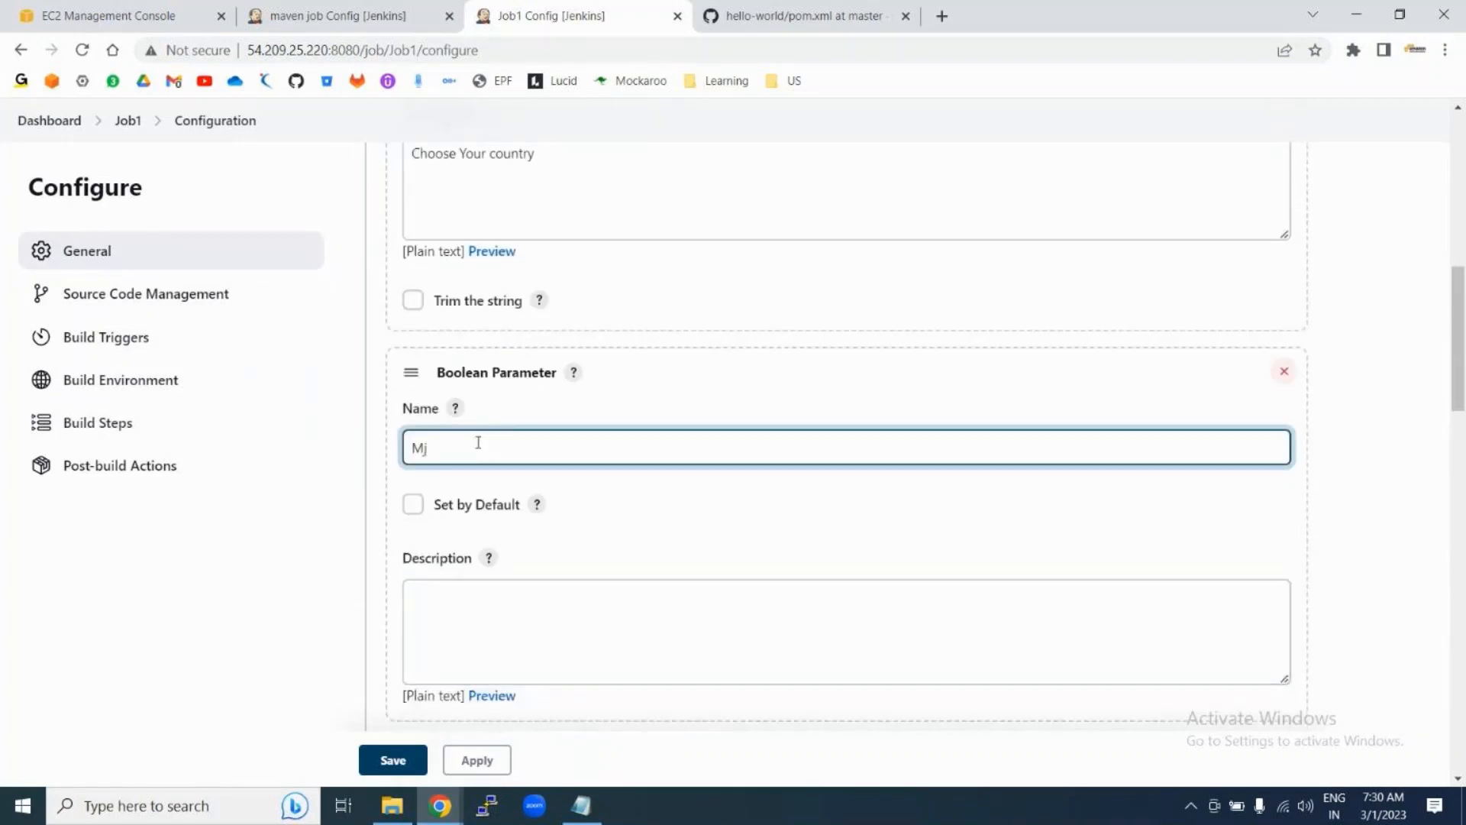
key(BackSpace)
text(ajor)
Step: Complete the third shell line as echo "Are you major:" $major and save the configuration
scroll(554, 541, down, 2)
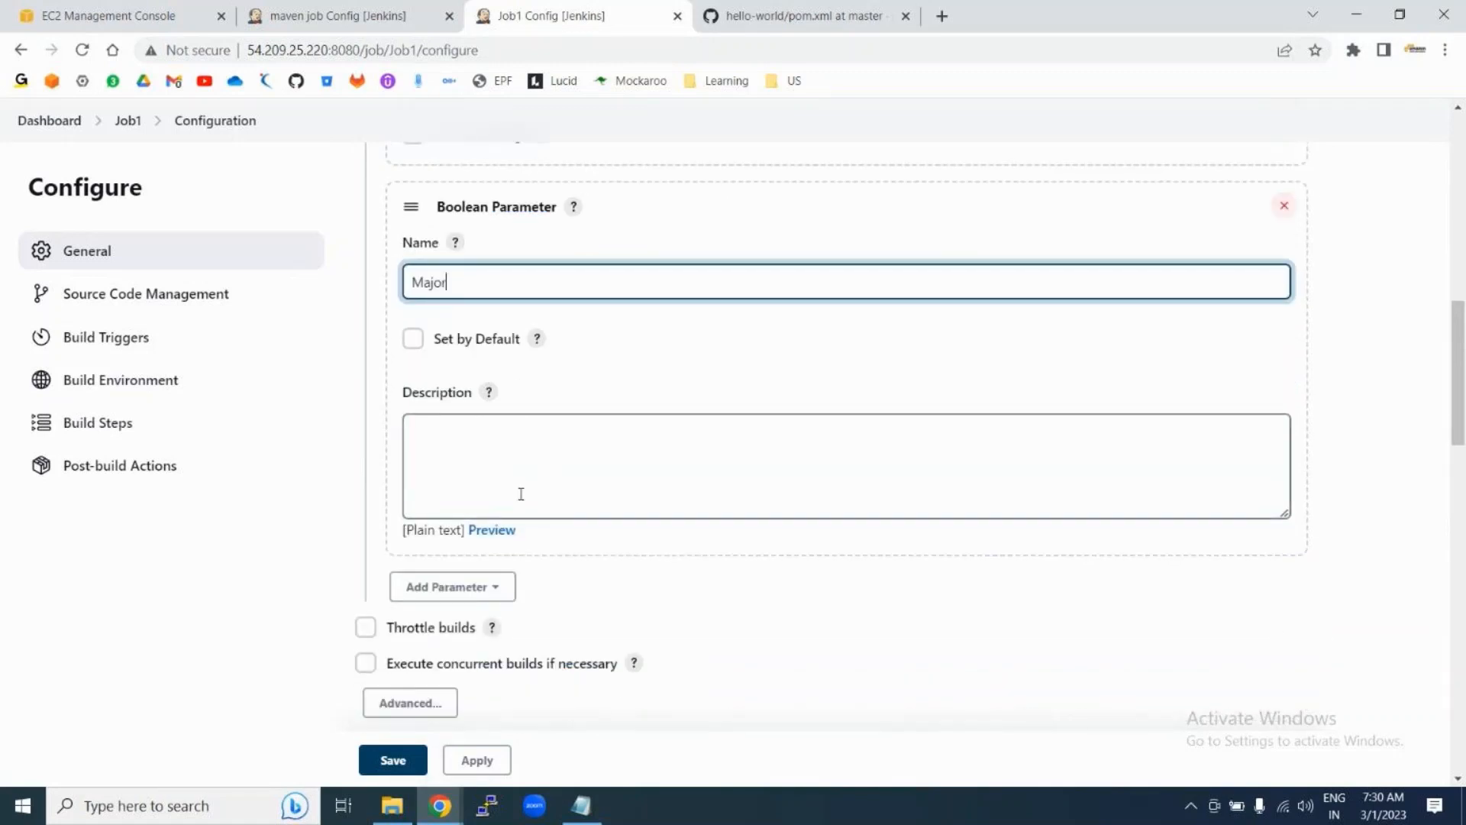
scroll(594, 541, down, 14)
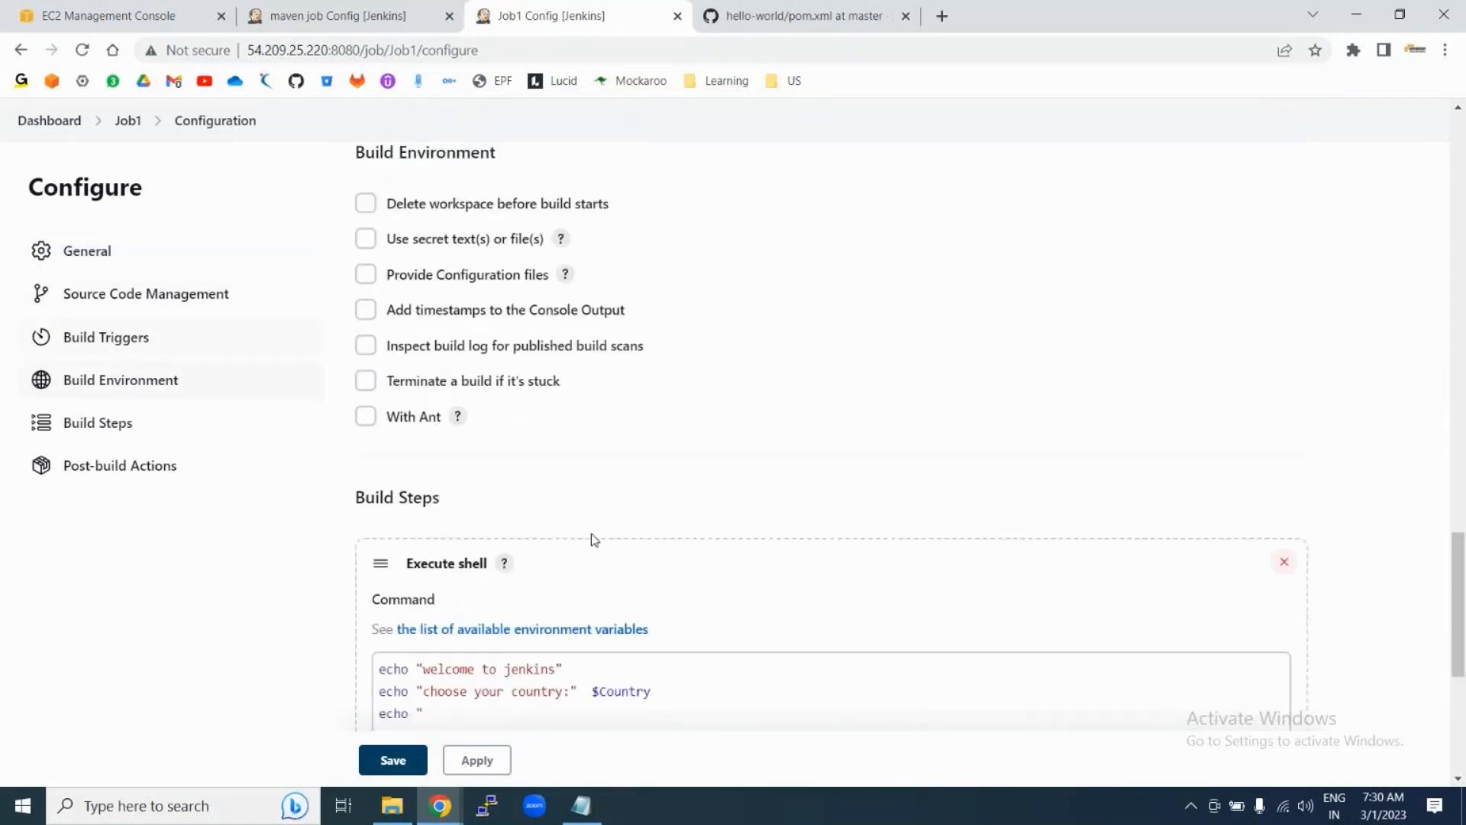
scroll(594, 540, down, 3)
click(446, 475)
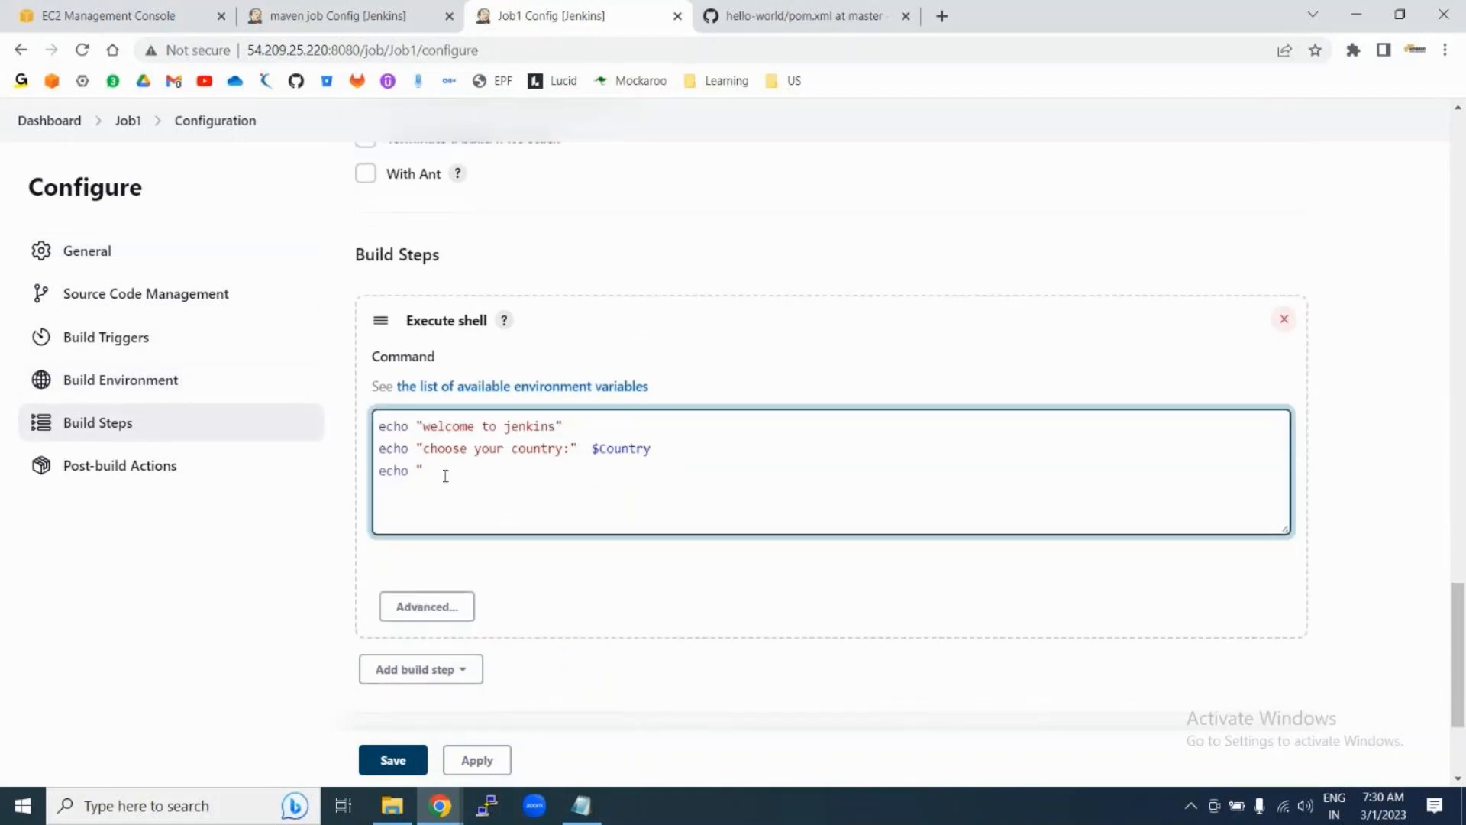
text(Are you major:" $major)
click(384, 762)
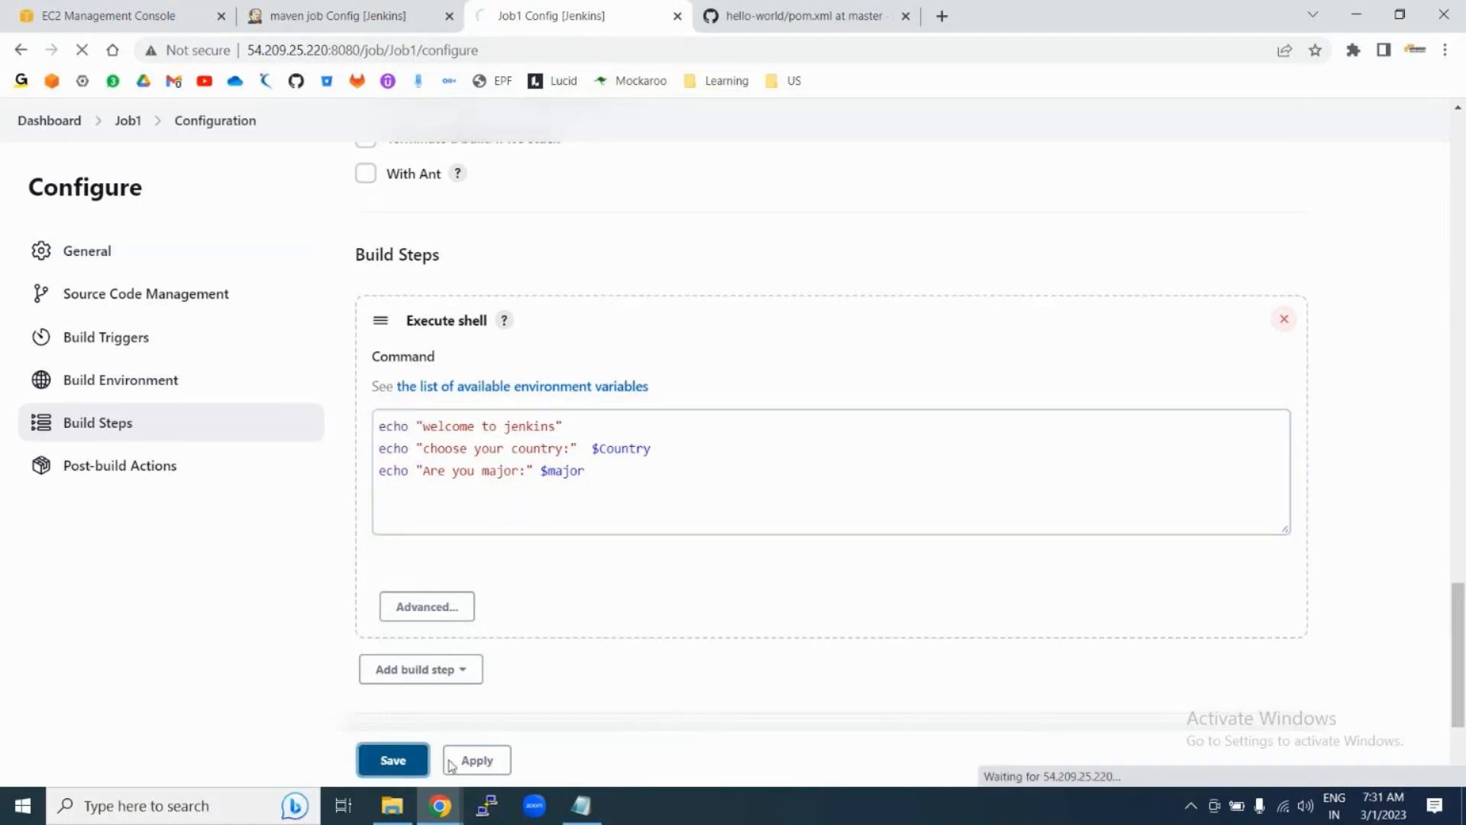
Step: Run build #5 with Country left as India and the Major checkbox ticked
click(476, 761)
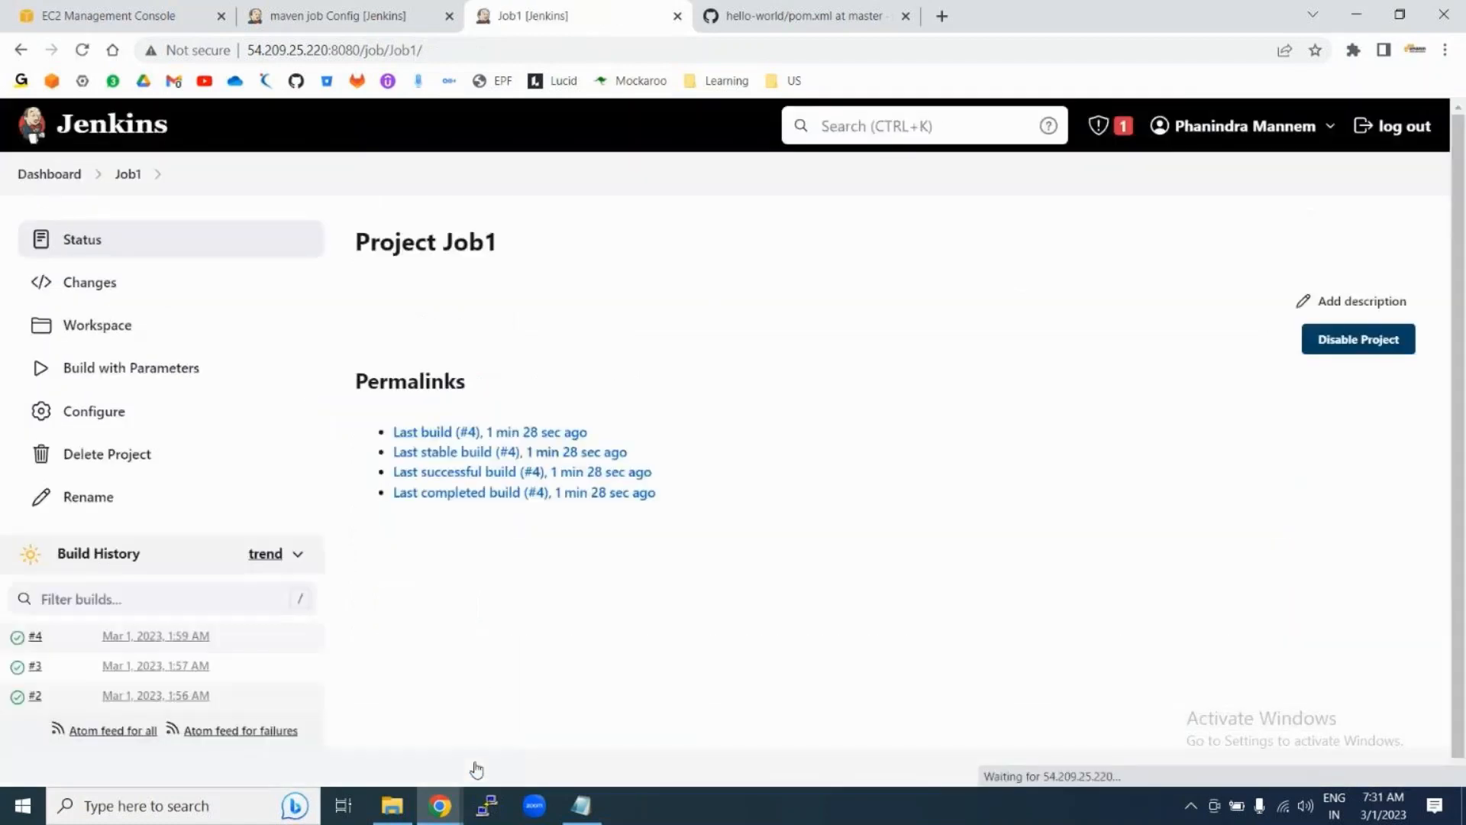
click(116, 375)
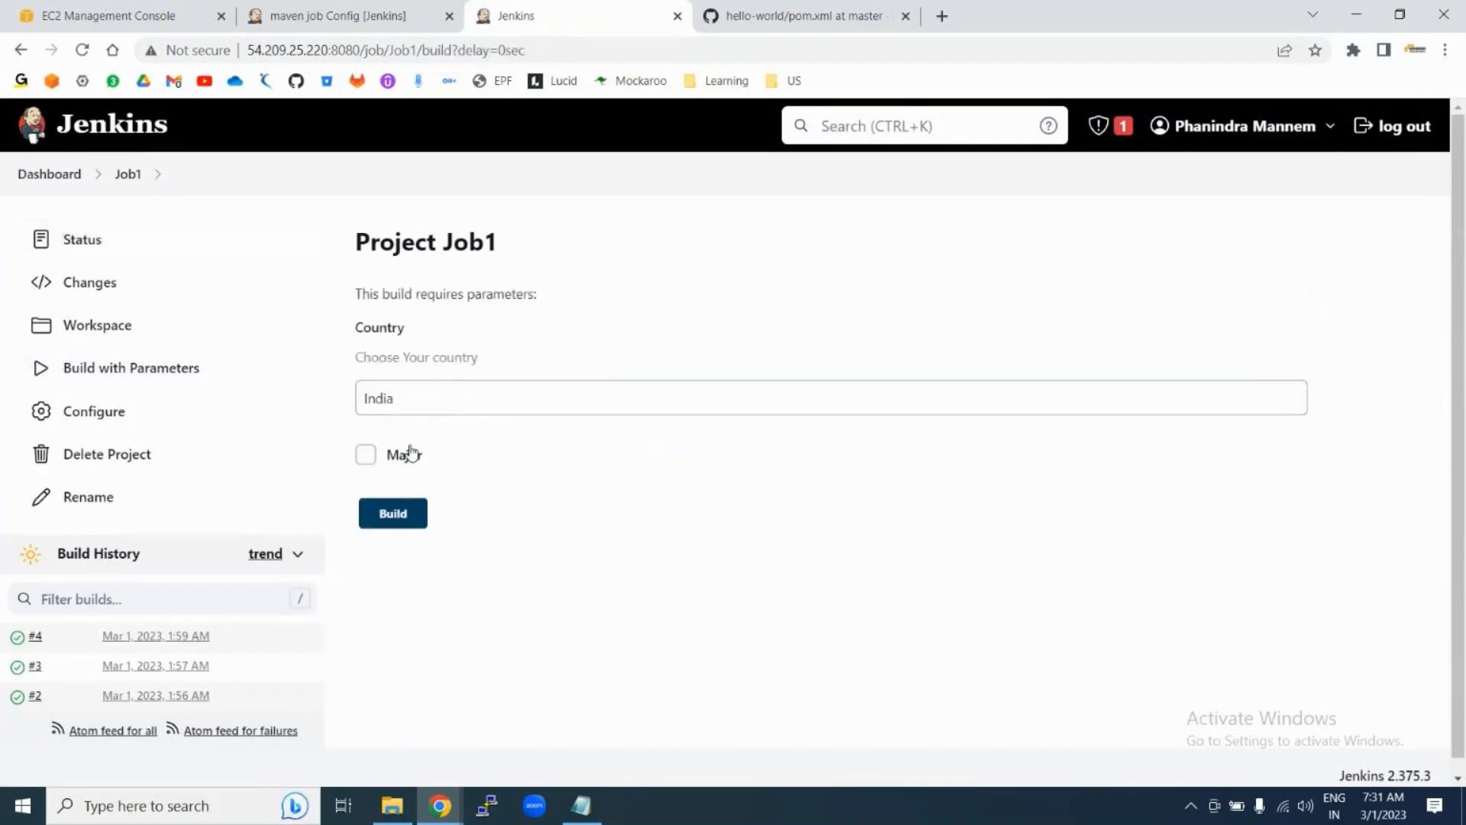
click(384, 397)
drag(356, 356, 501, 363)
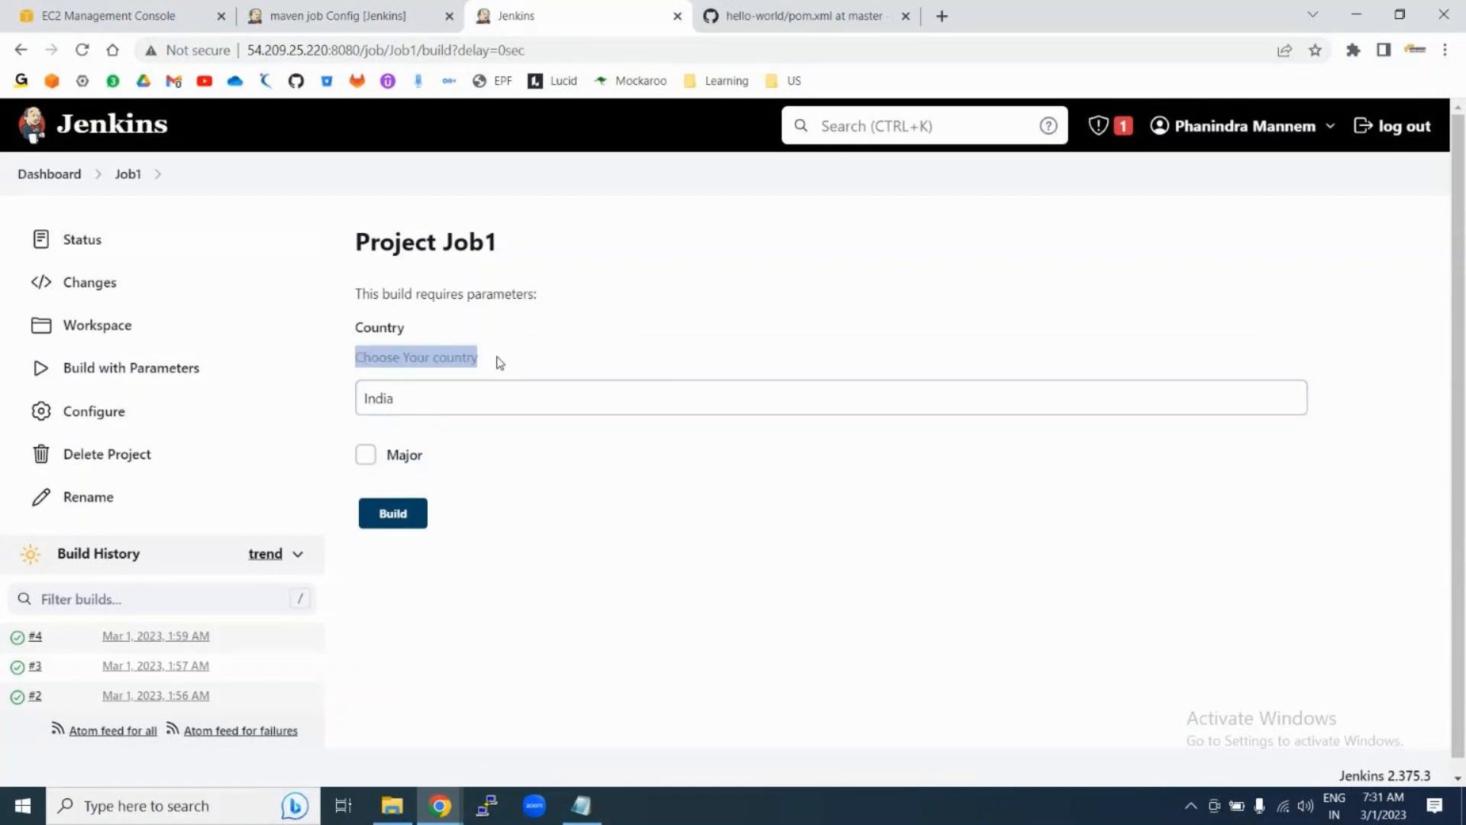
click(368, 464)
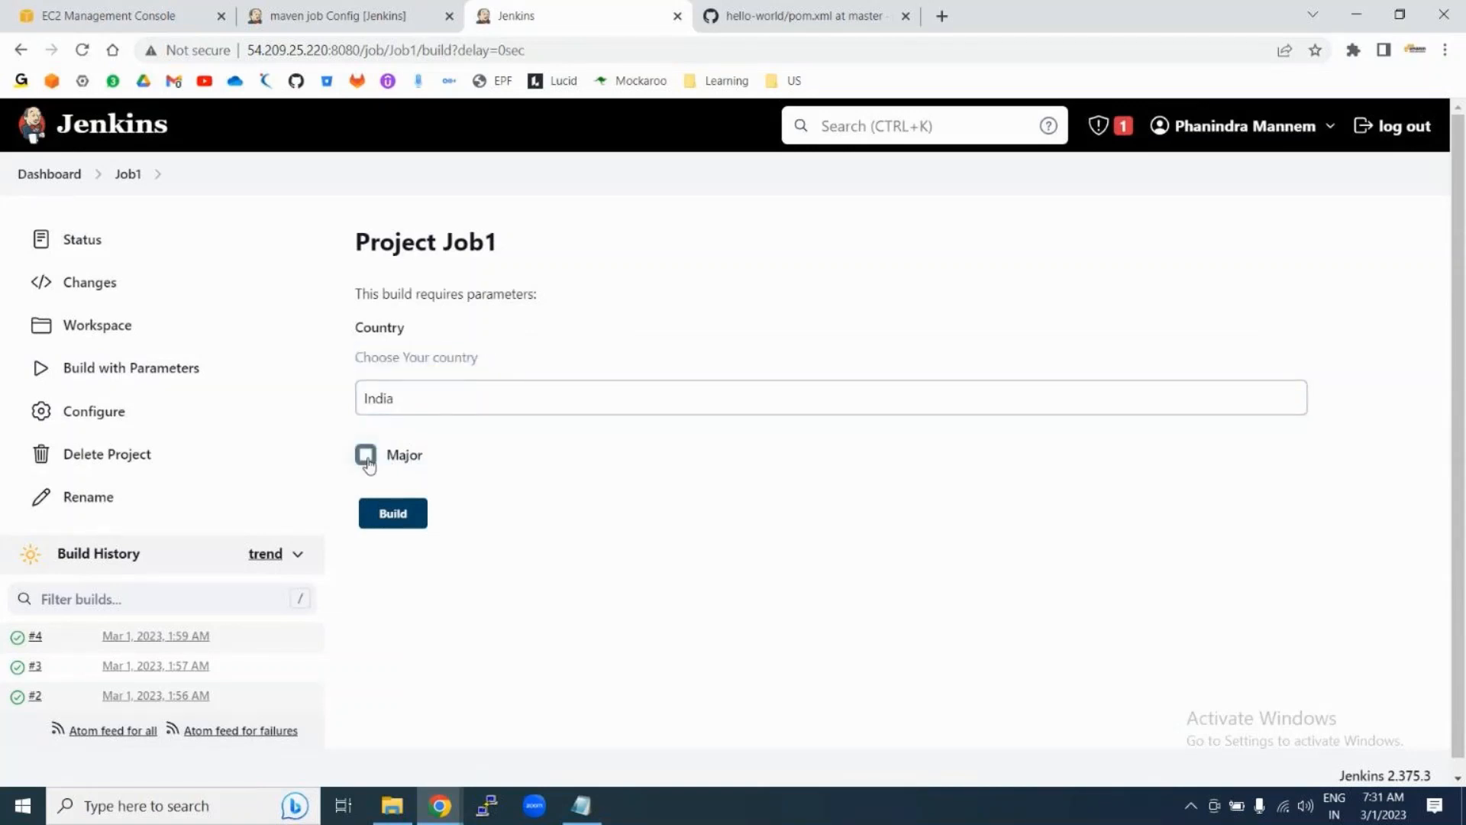
click(368, 464)
click(366, 463)
click(364, 461)
click(402, 523)
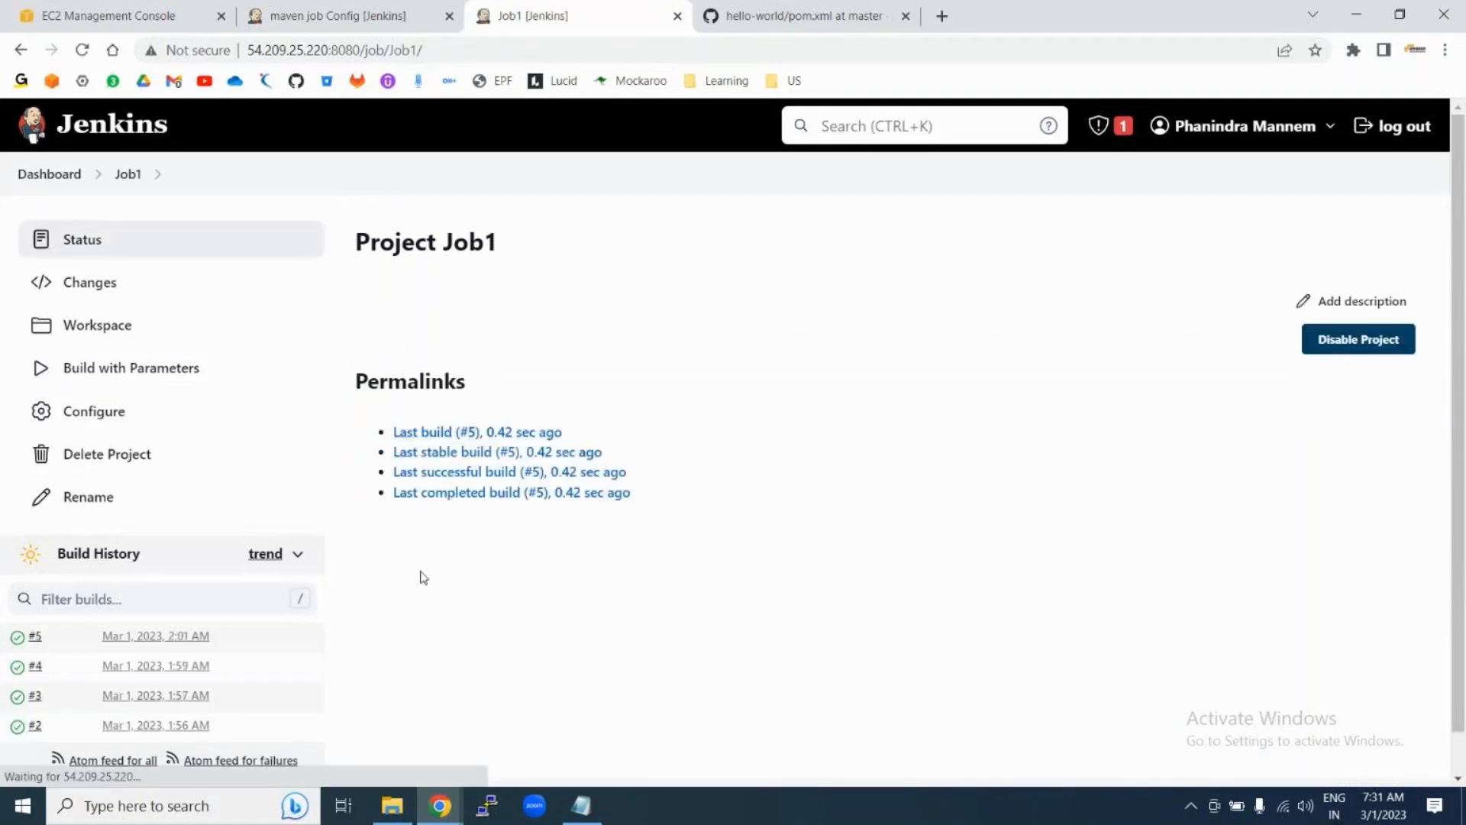
click(14, 640)
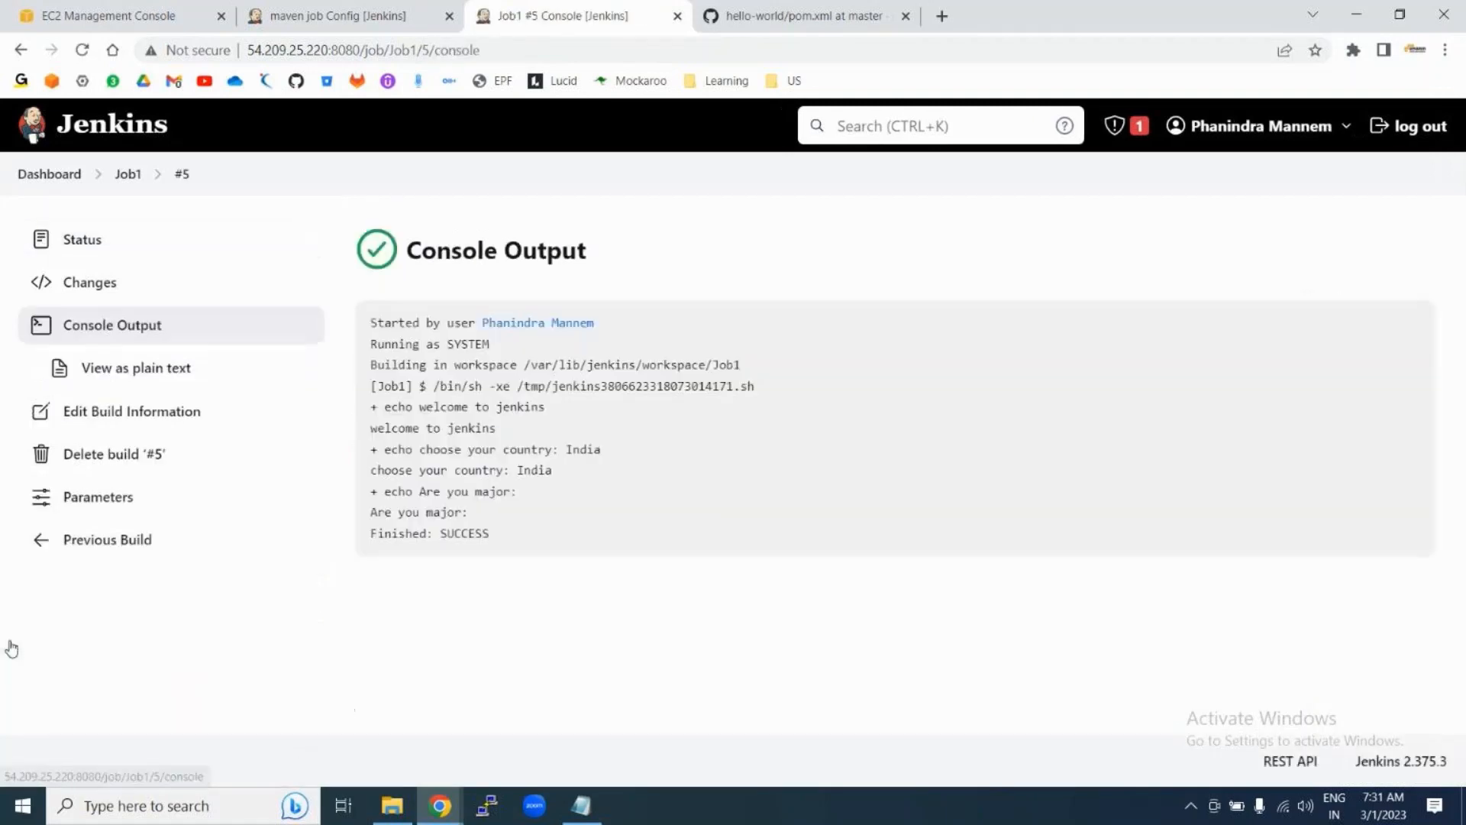
drag(371, 513, 503, 517)
click(484, 516)
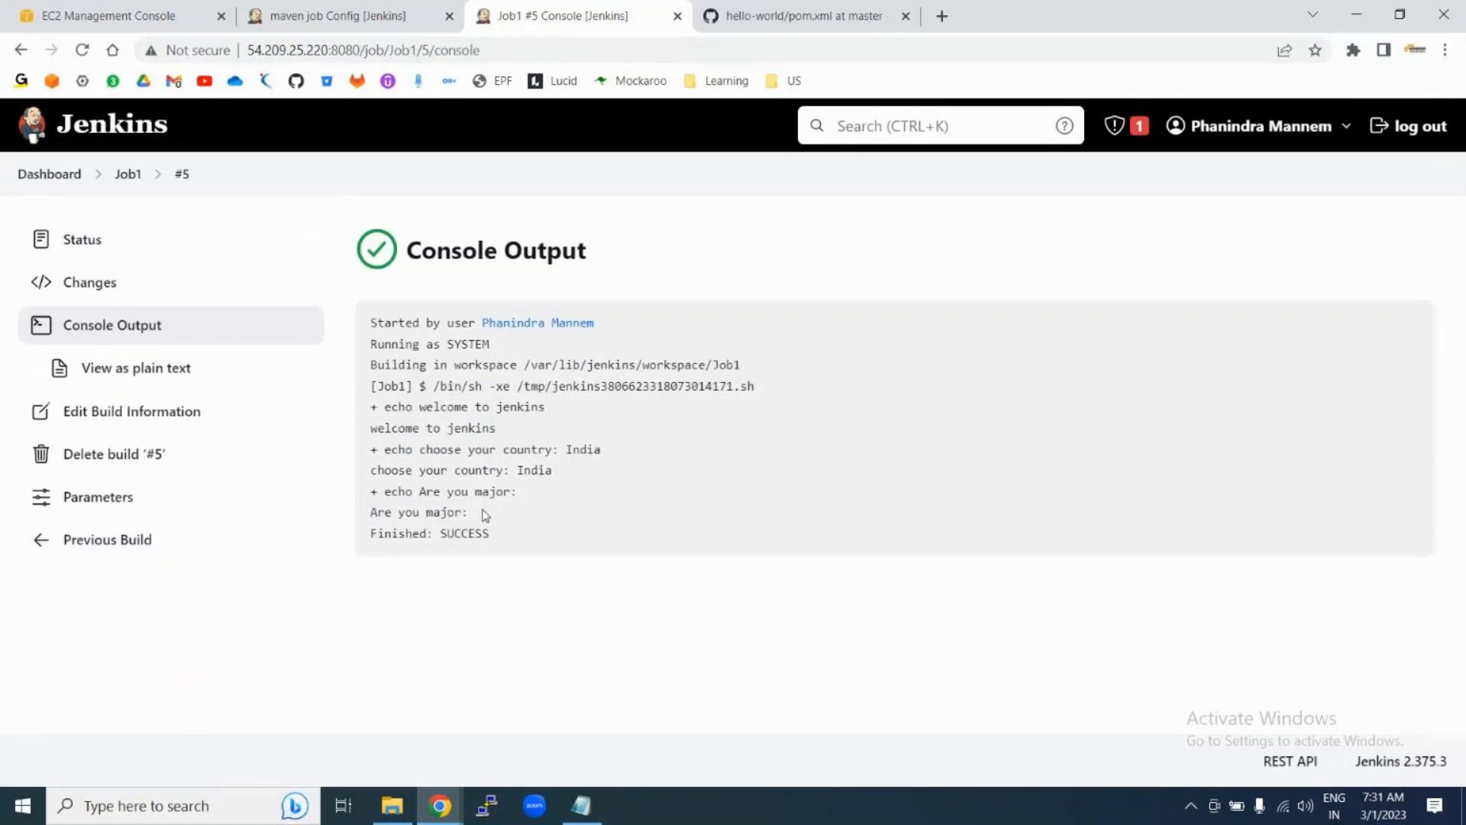
drag(370, 472, 597, 481)
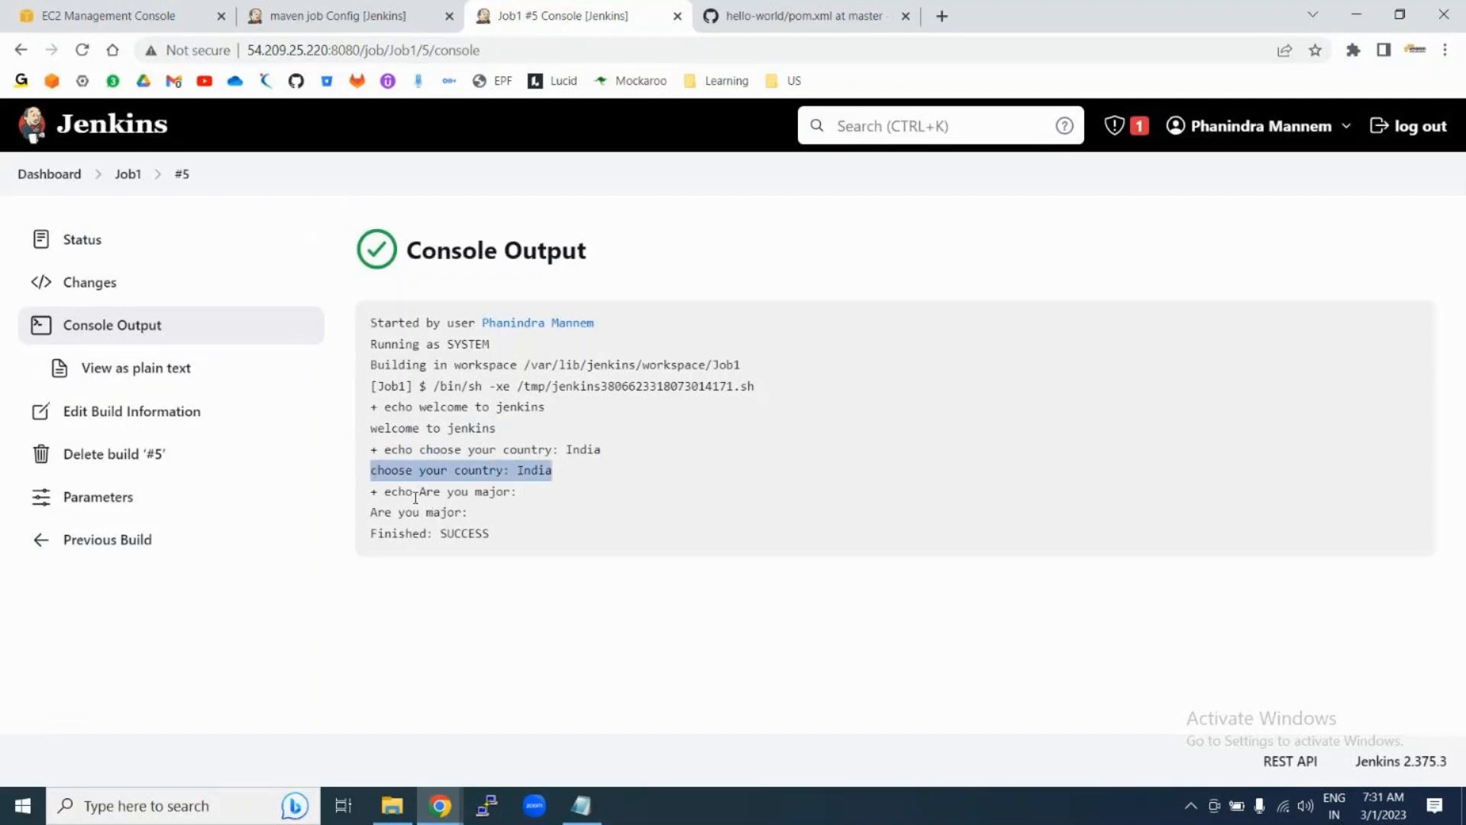
drag(386, 492, 525, 496)
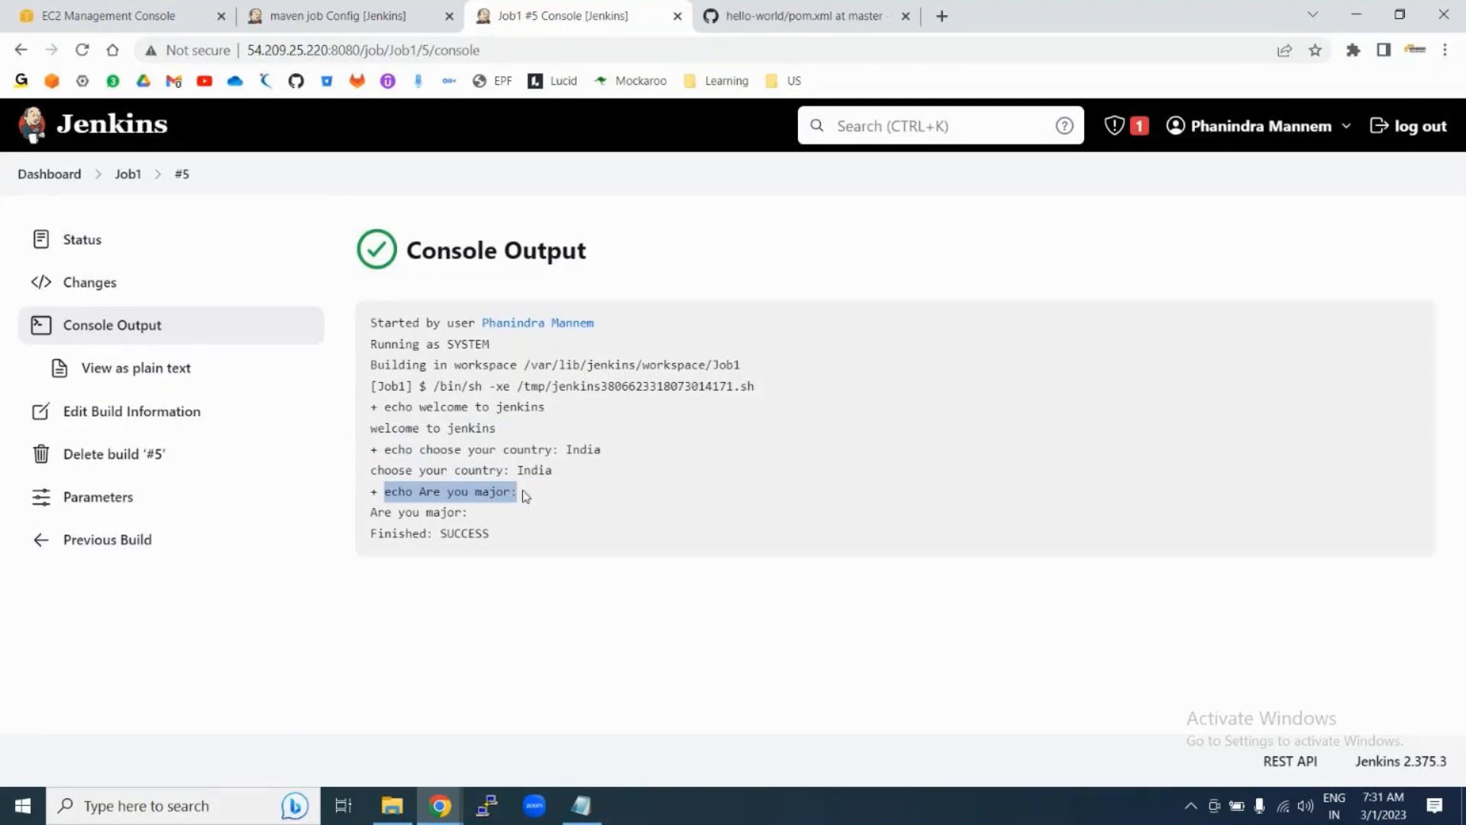
drag(372, 511, 498, 516)
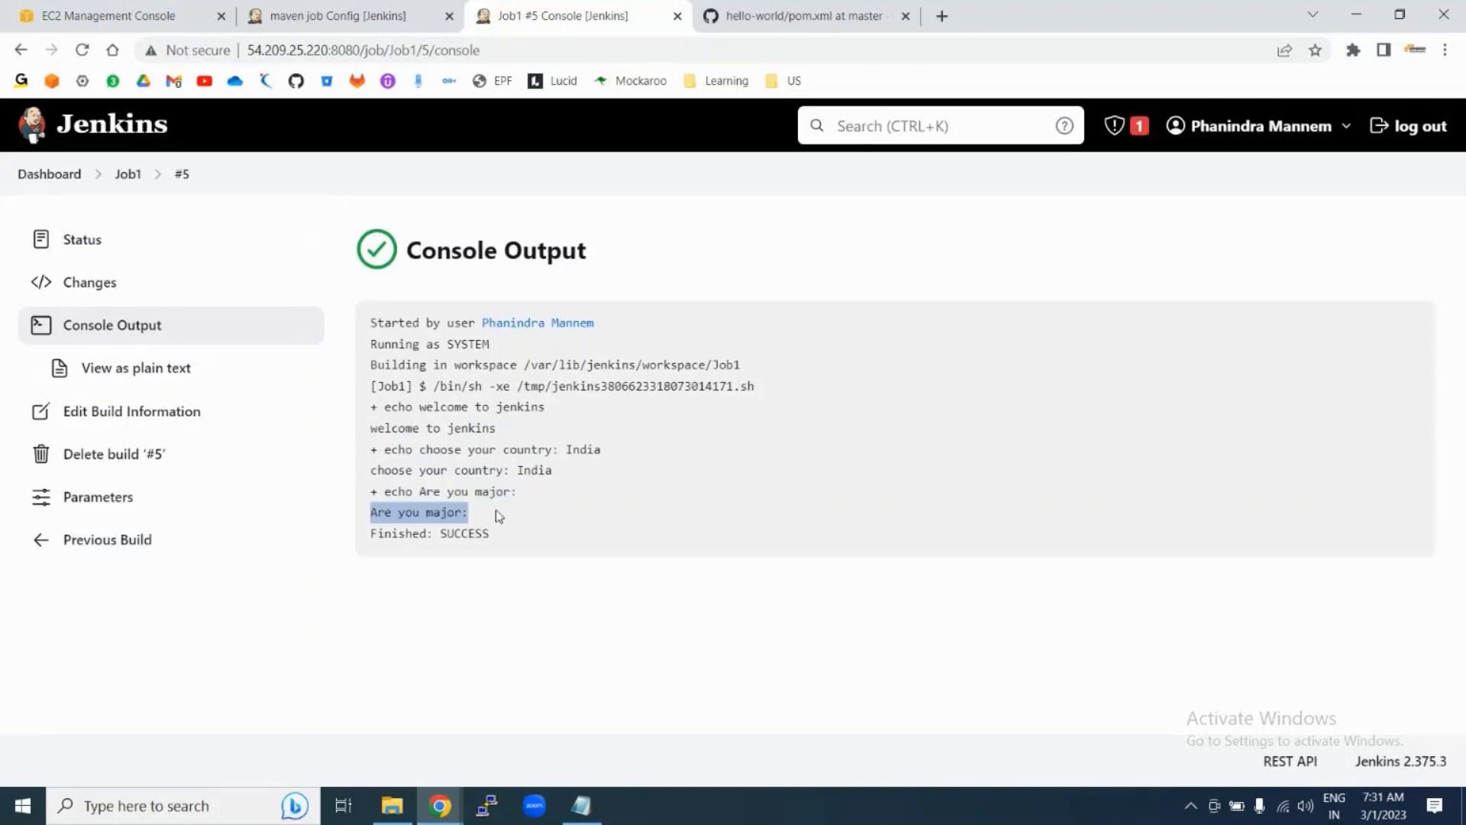
click(498, 516)
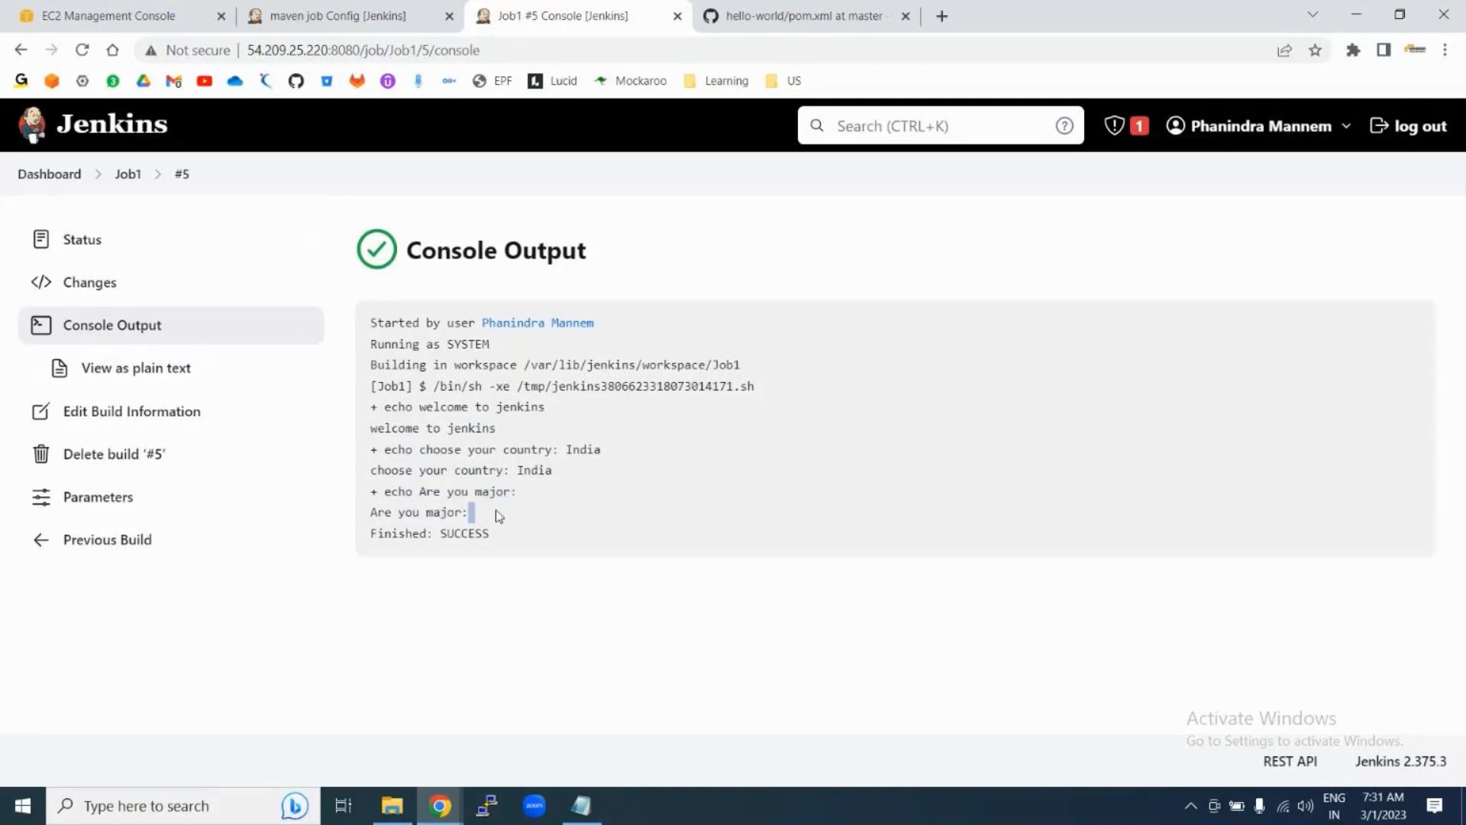
click(128, 176)
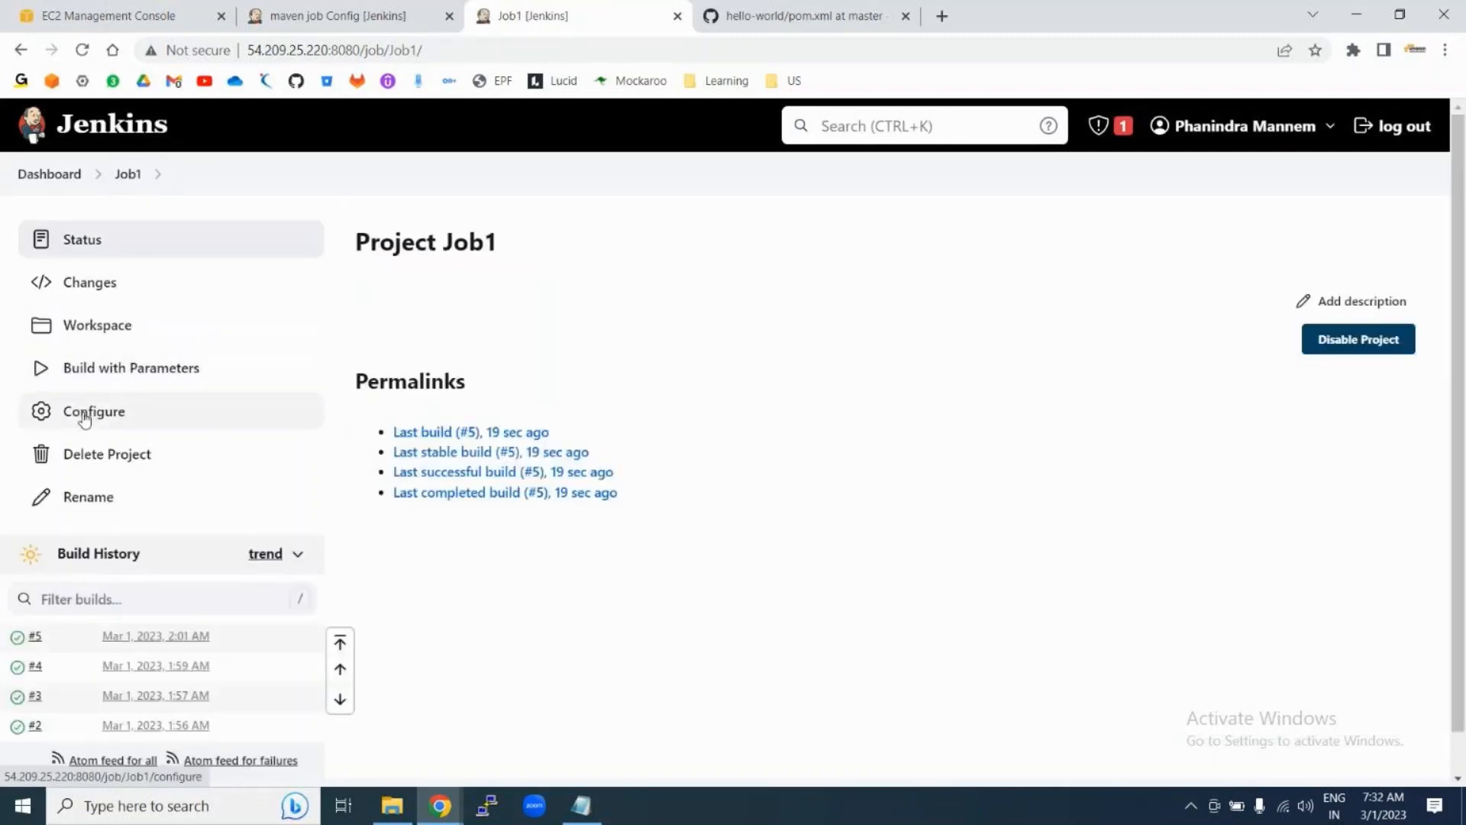
Step: Make Job1's Major boolean parameter true by default
click(86, 419)
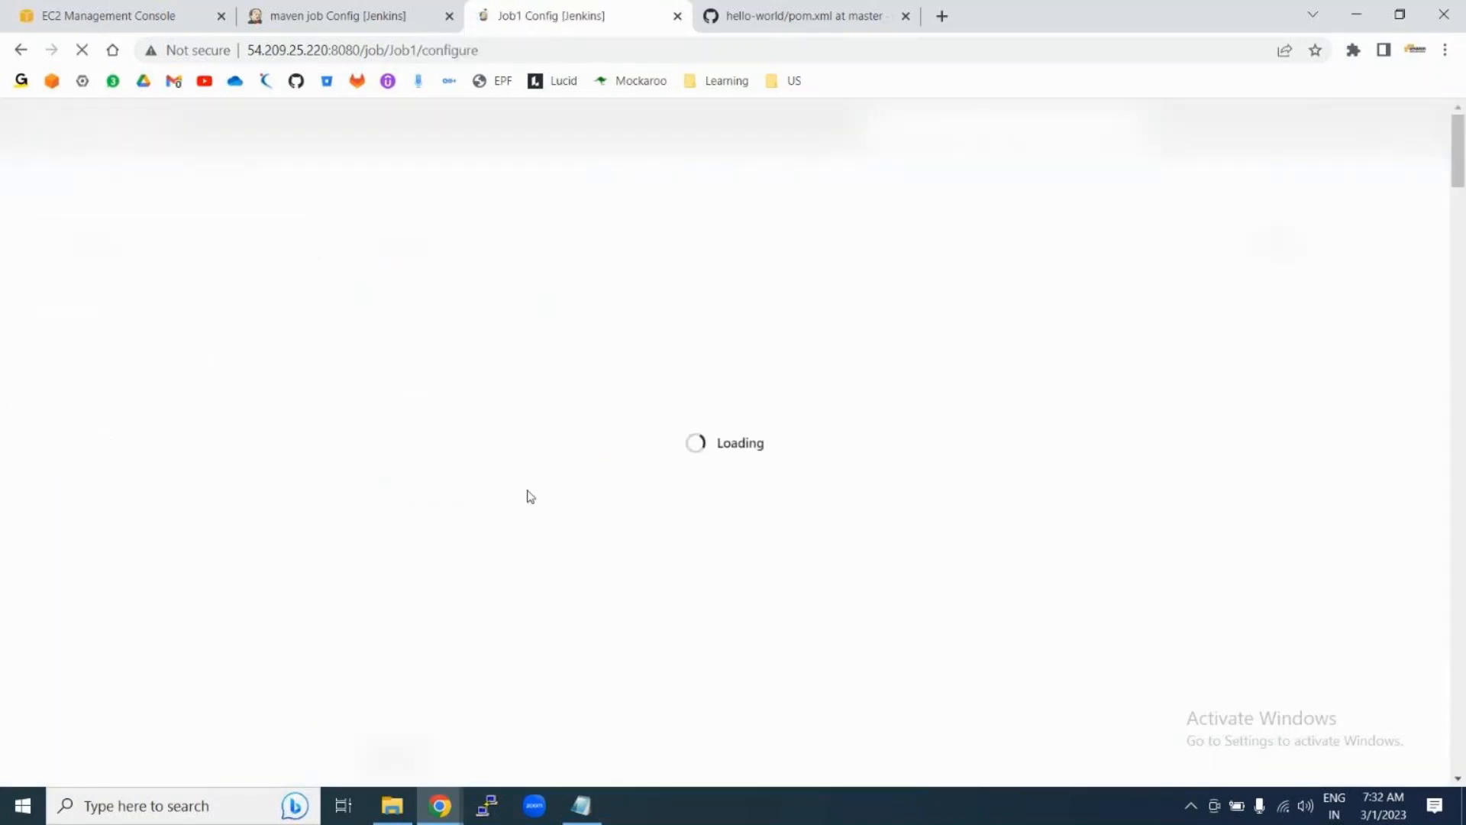
scroll(640, 566, down, 5)
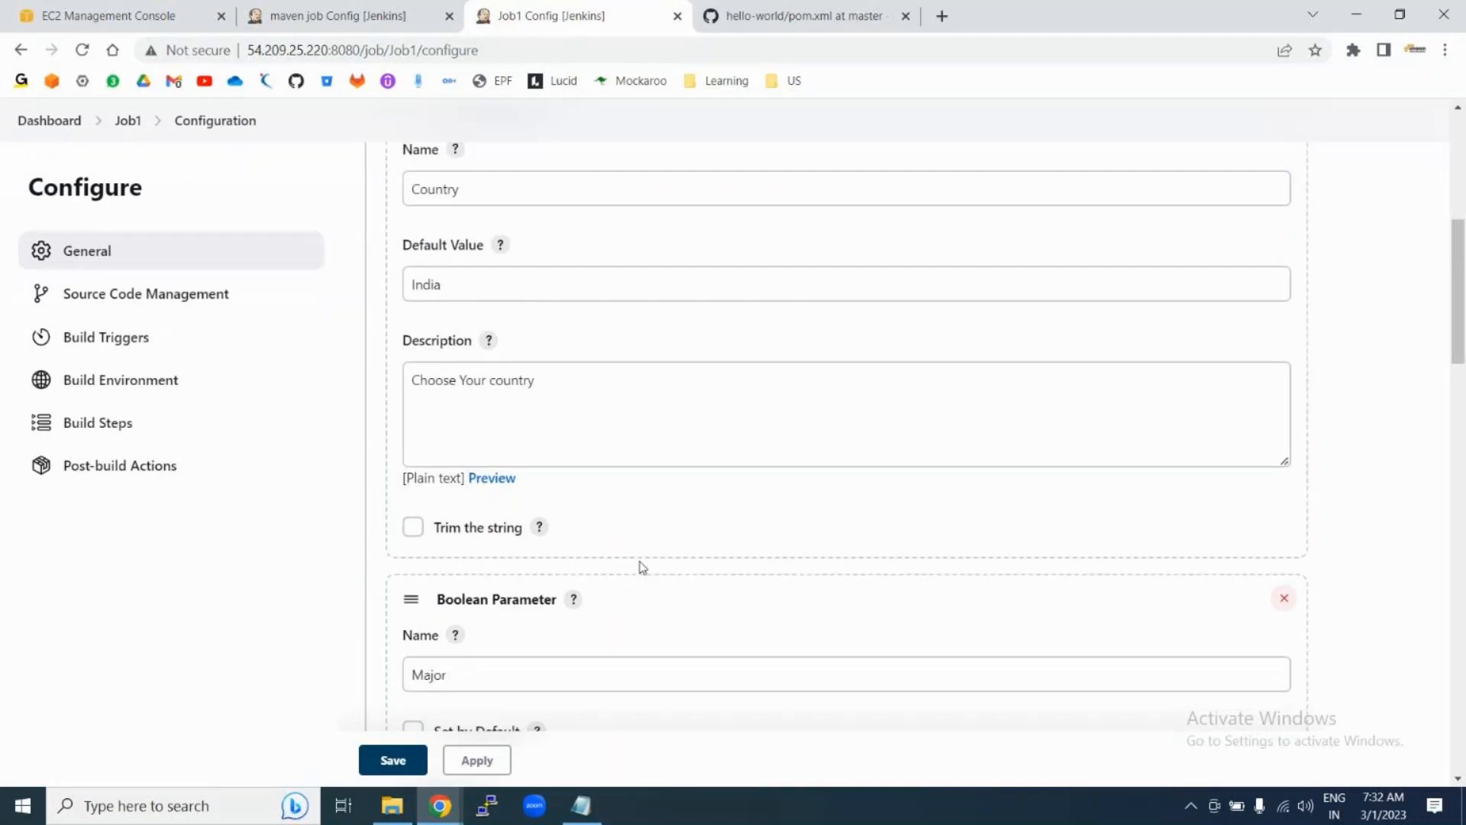
scroll(642, 566, down, 3)
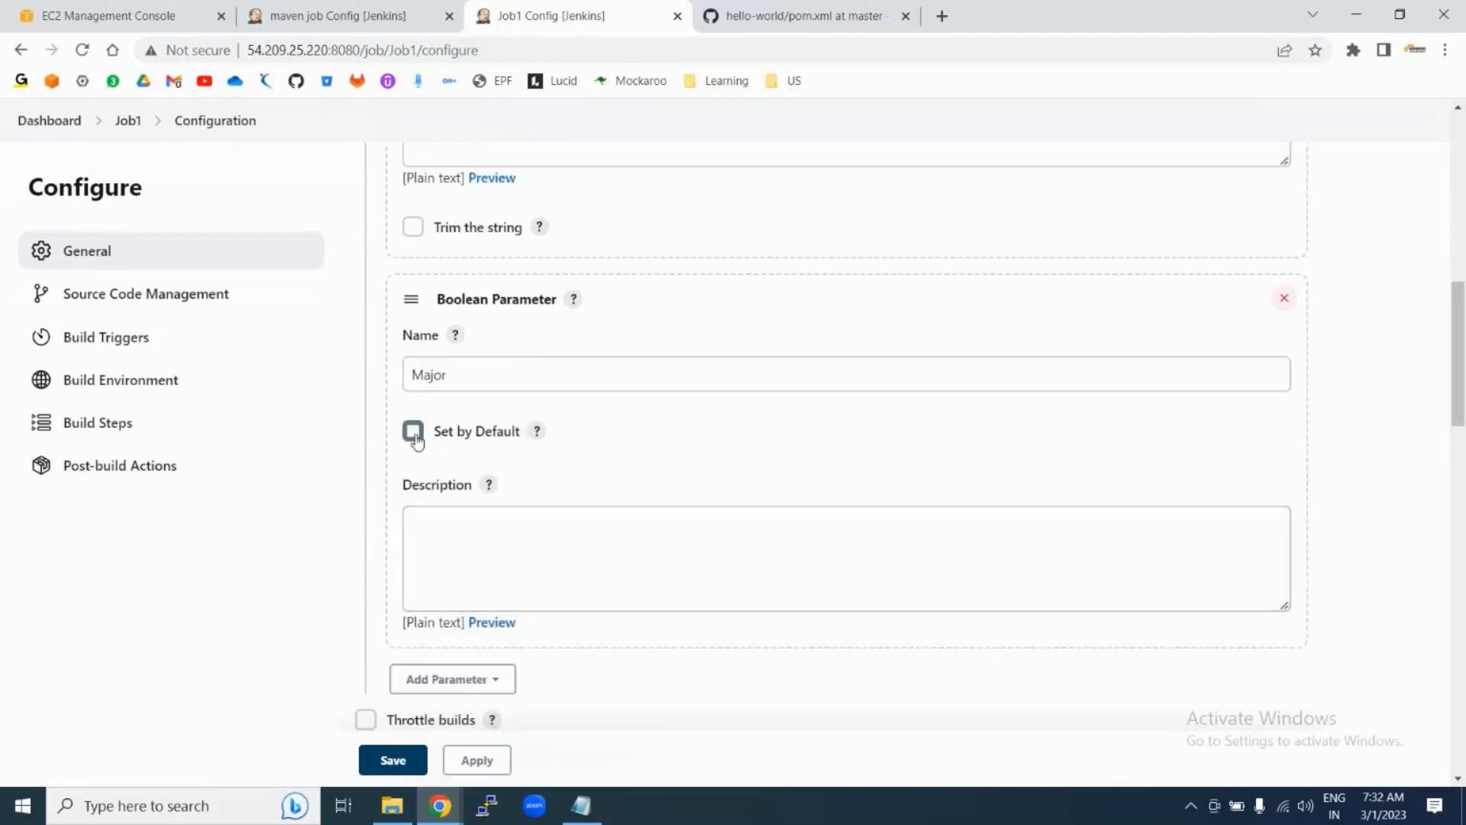
click(414, 433)
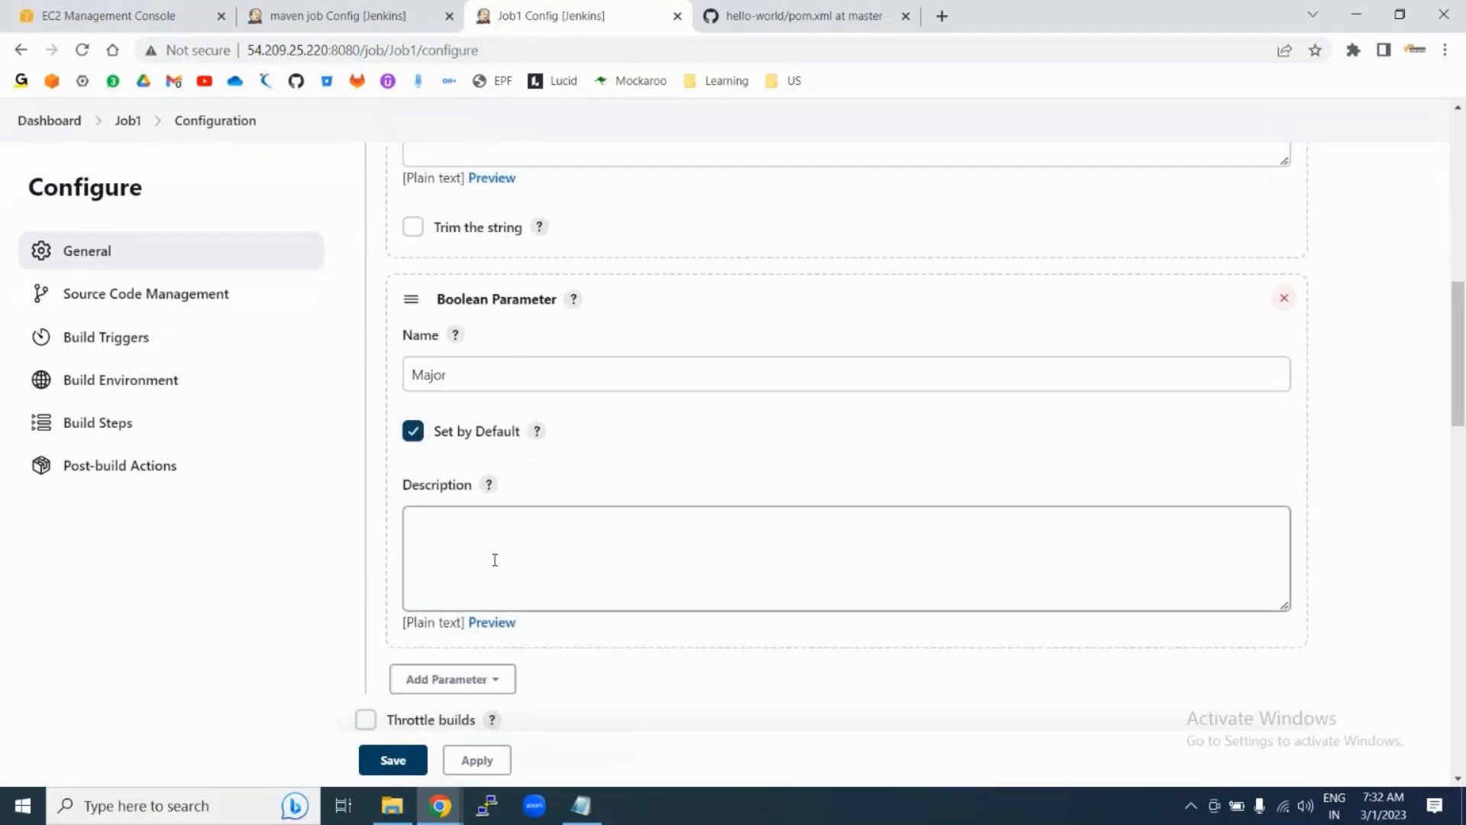
Step: Change $major to $Major in the shell command and save the configuration
scroll(489, 562, down, 2)
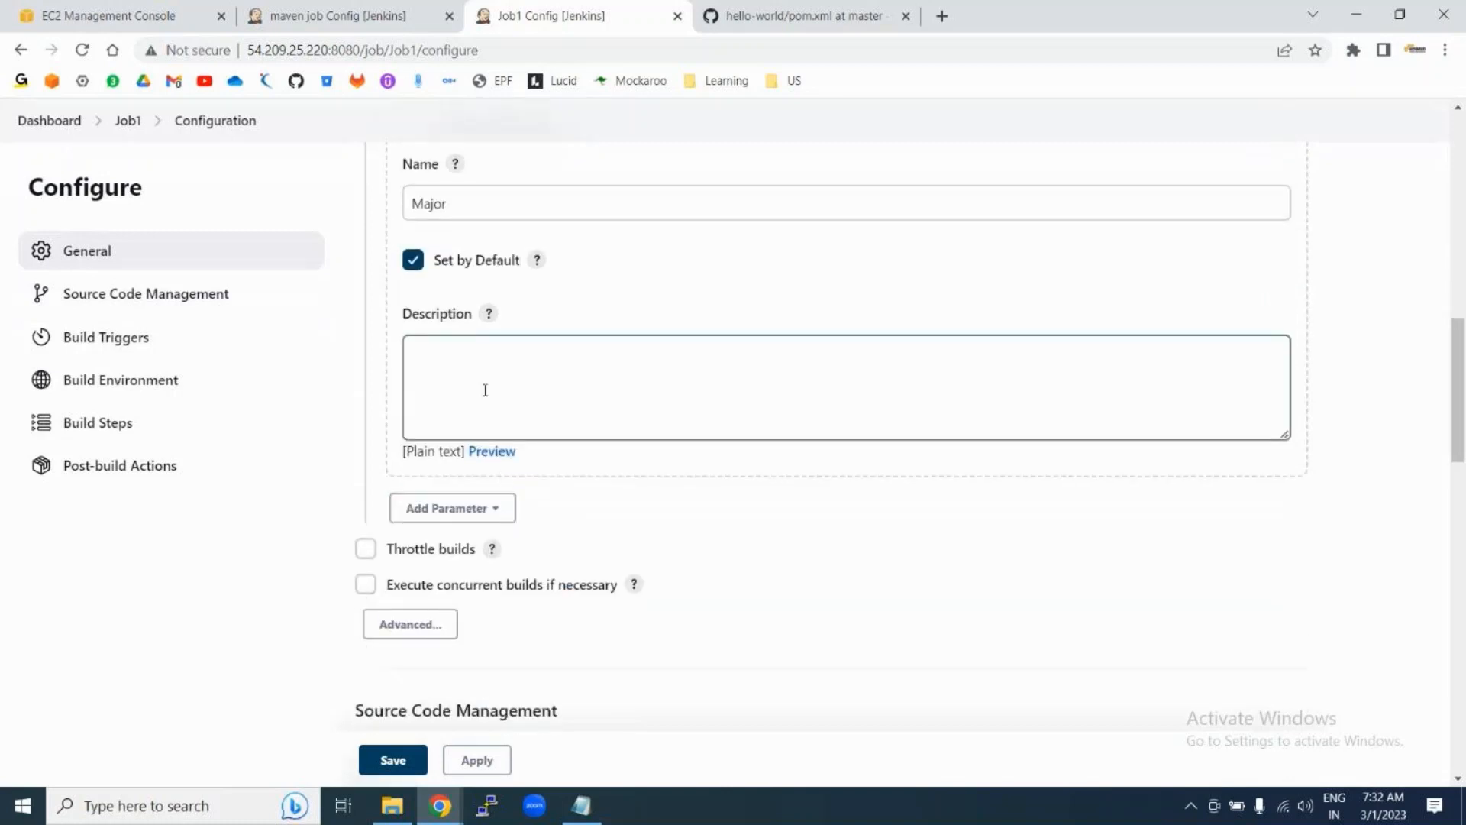
scroll(601, 412, down, 9)
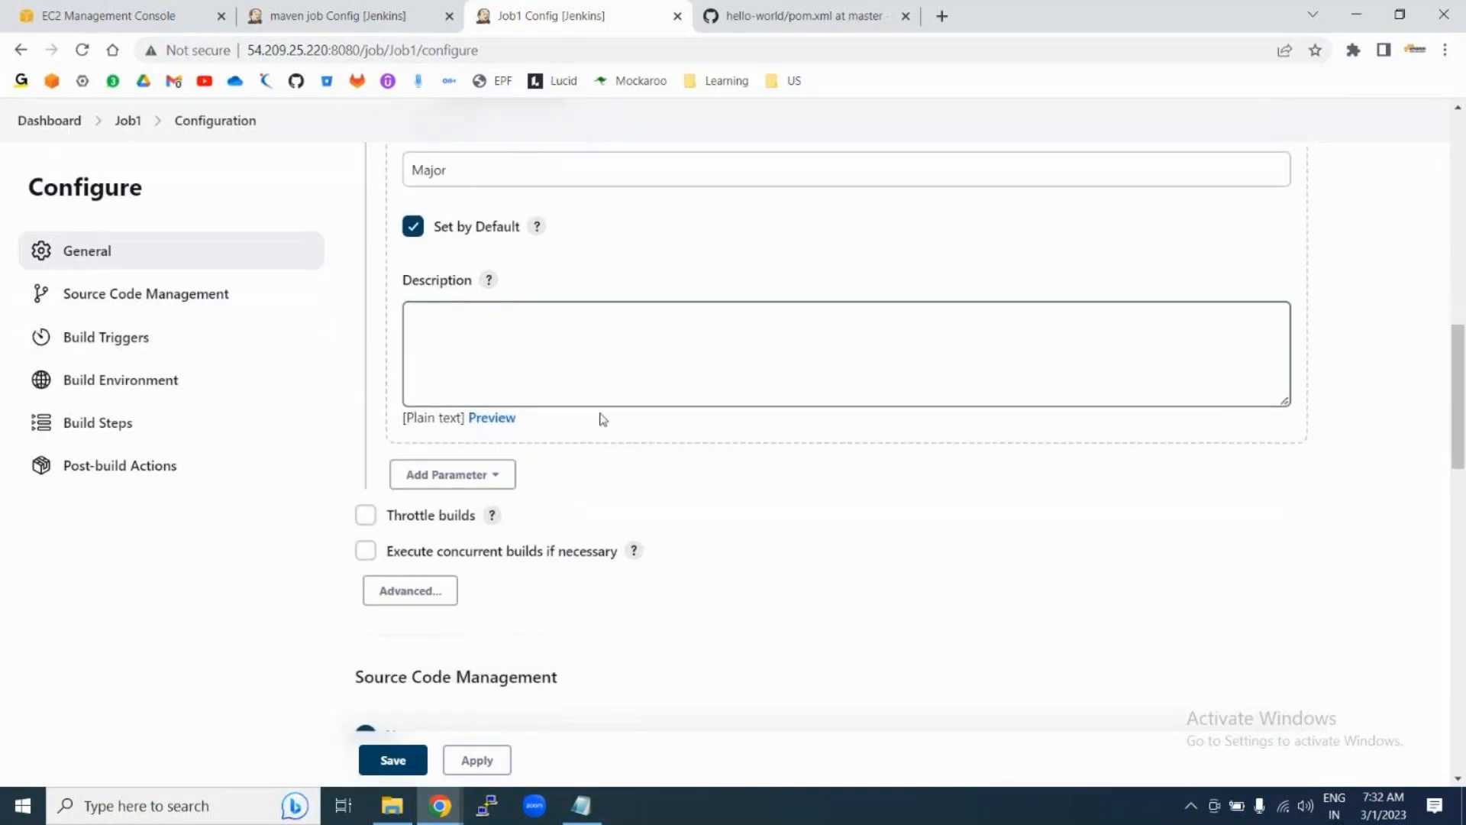
scroll(632, 646, down, 10)
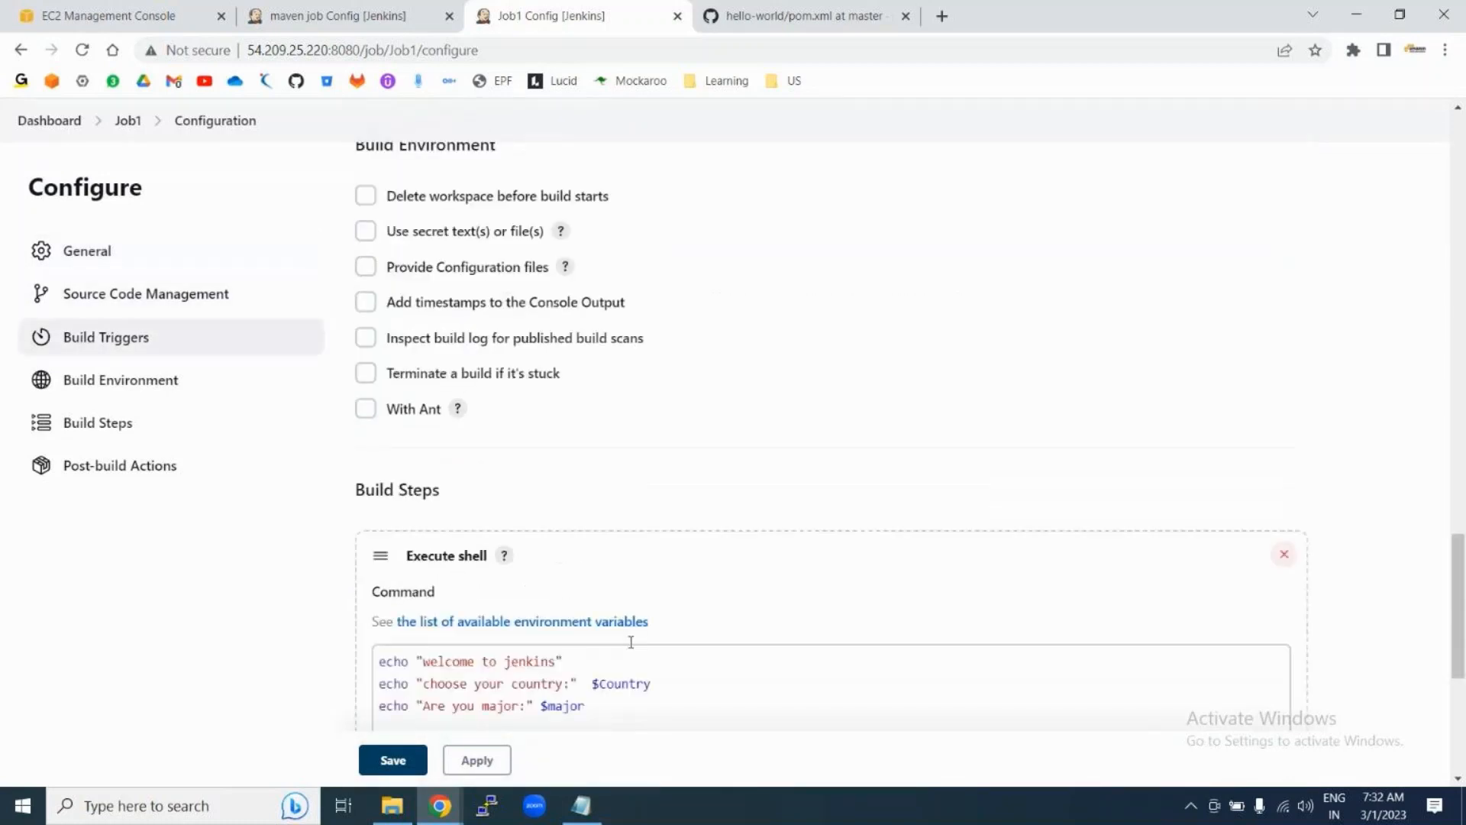
scroll(634, 611, up, 4)
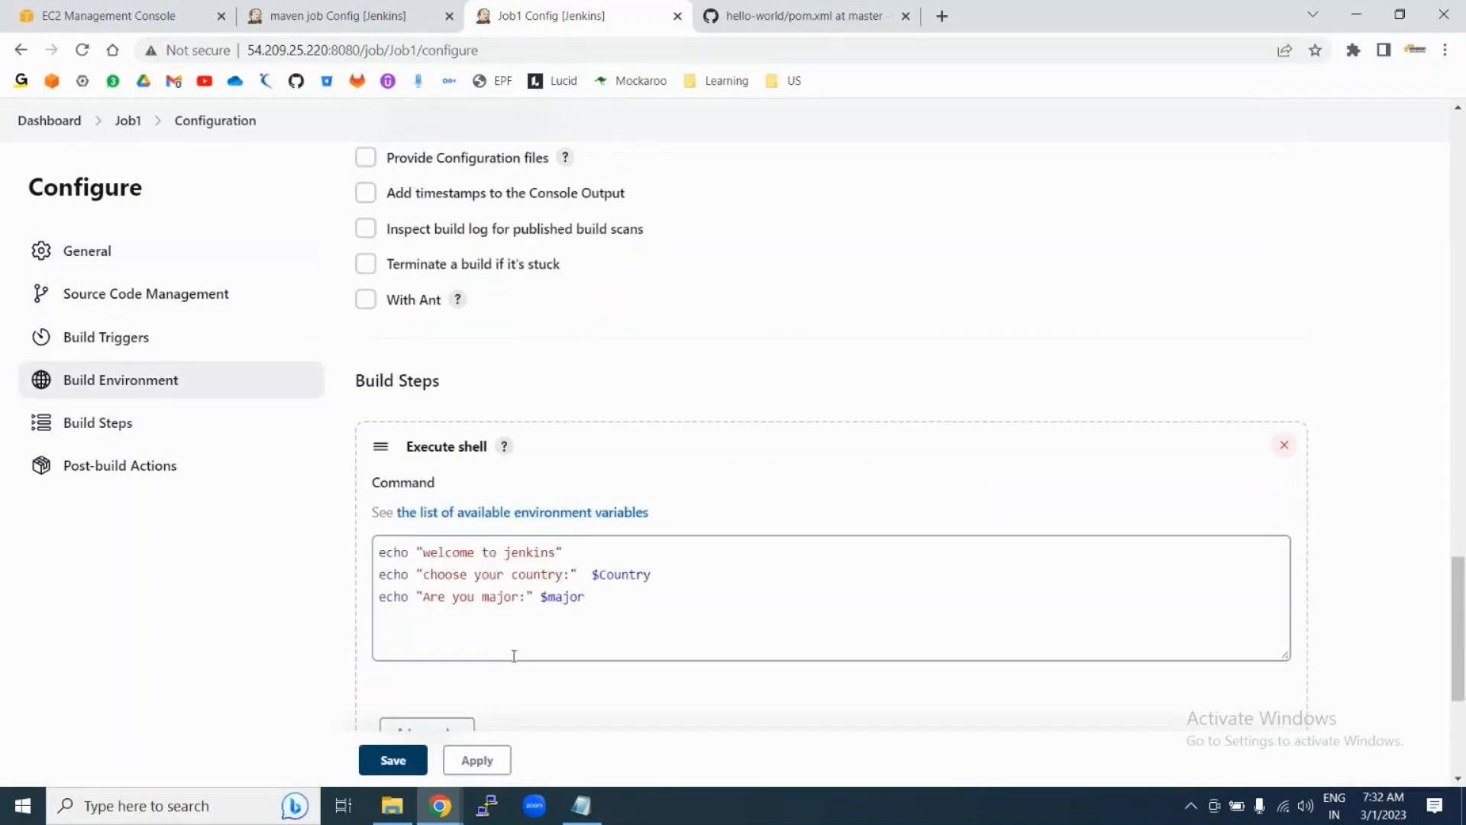
scroll(513, 657, down, 1)
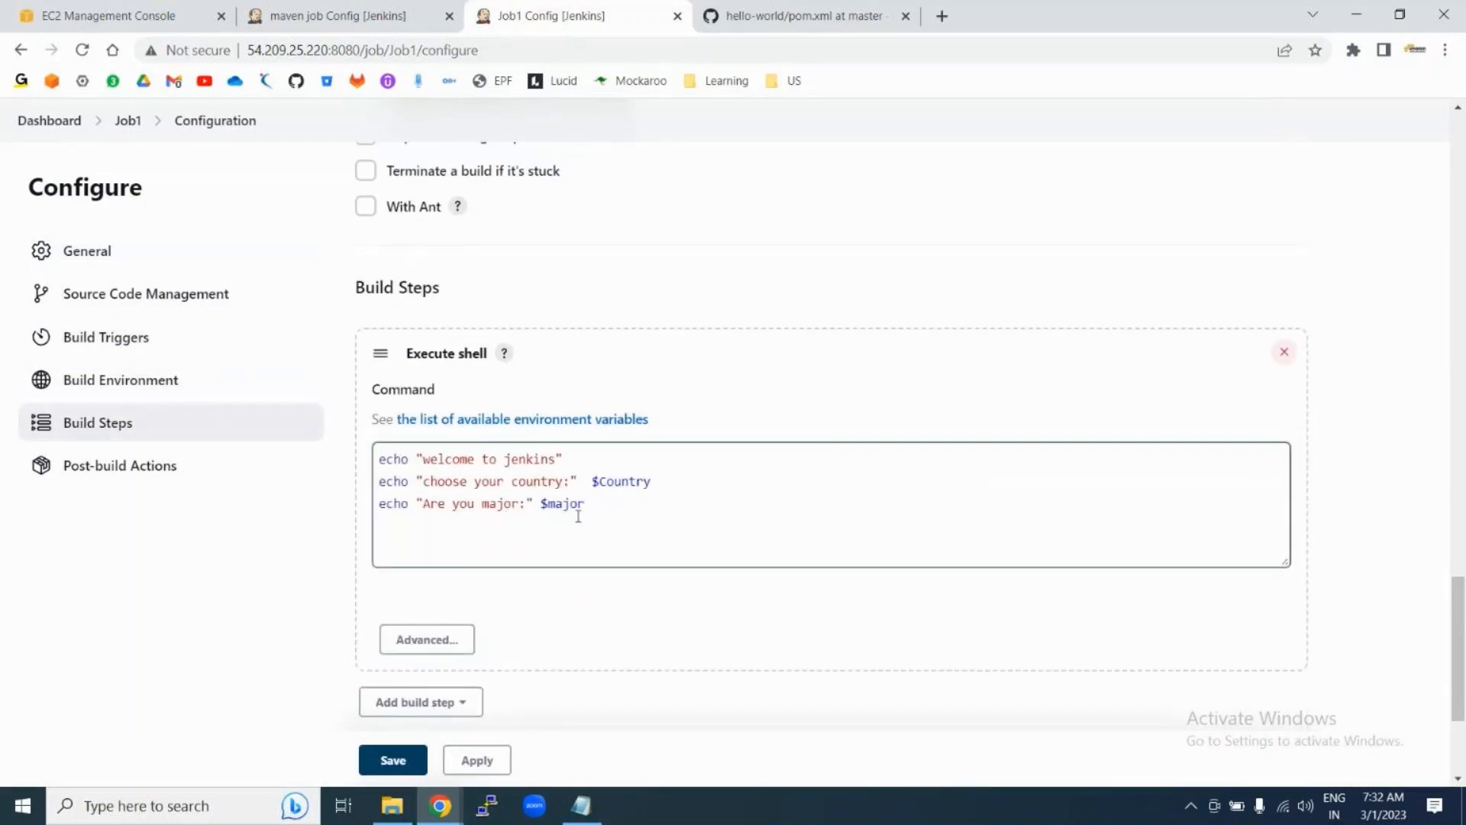
scroll(576, 514, up, 14)
scroll(576, 514, up, 5)
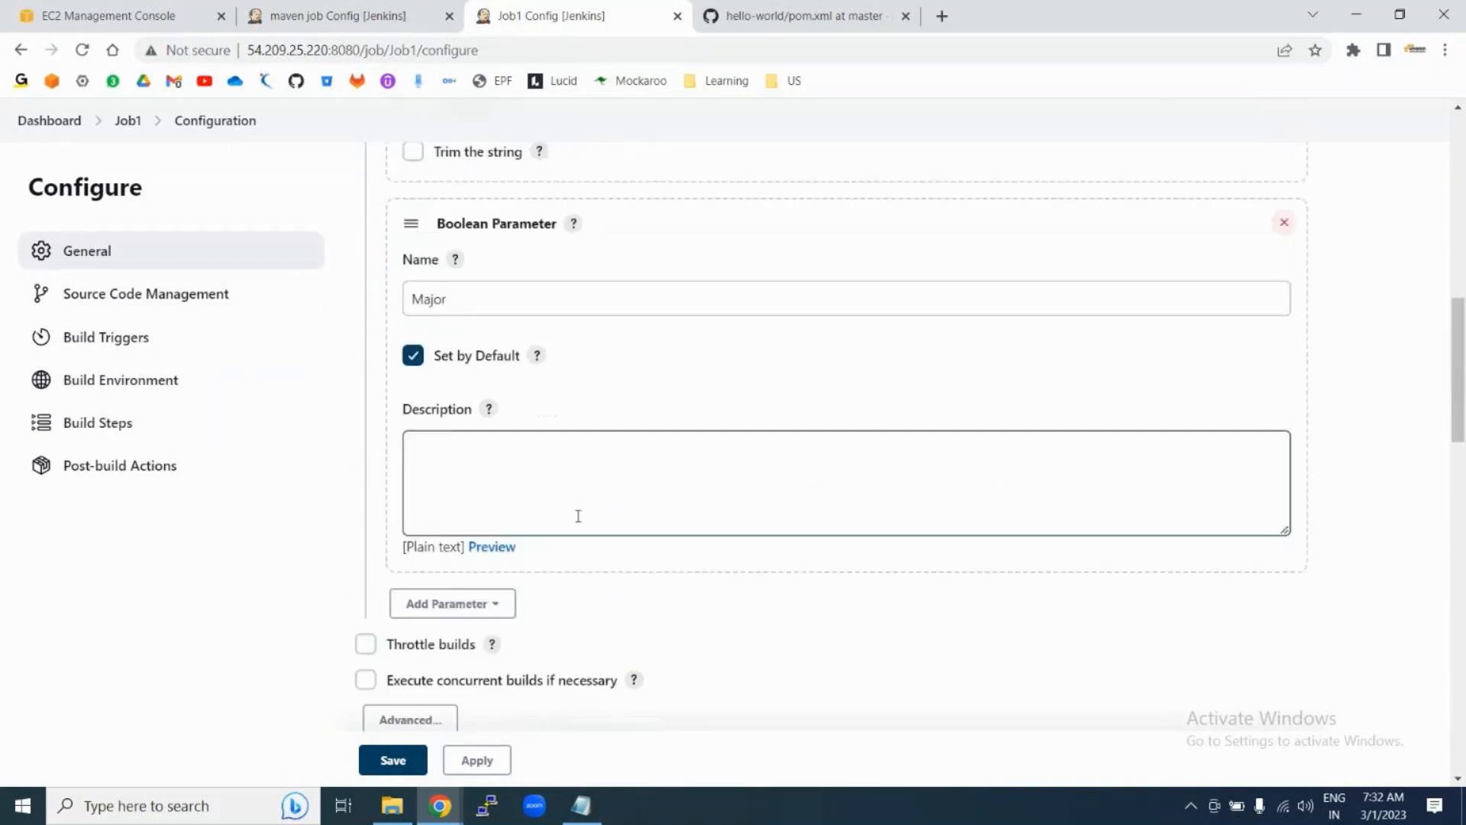
scroll(750, 576, down, 8)
scroll(750, 576, down, 9)
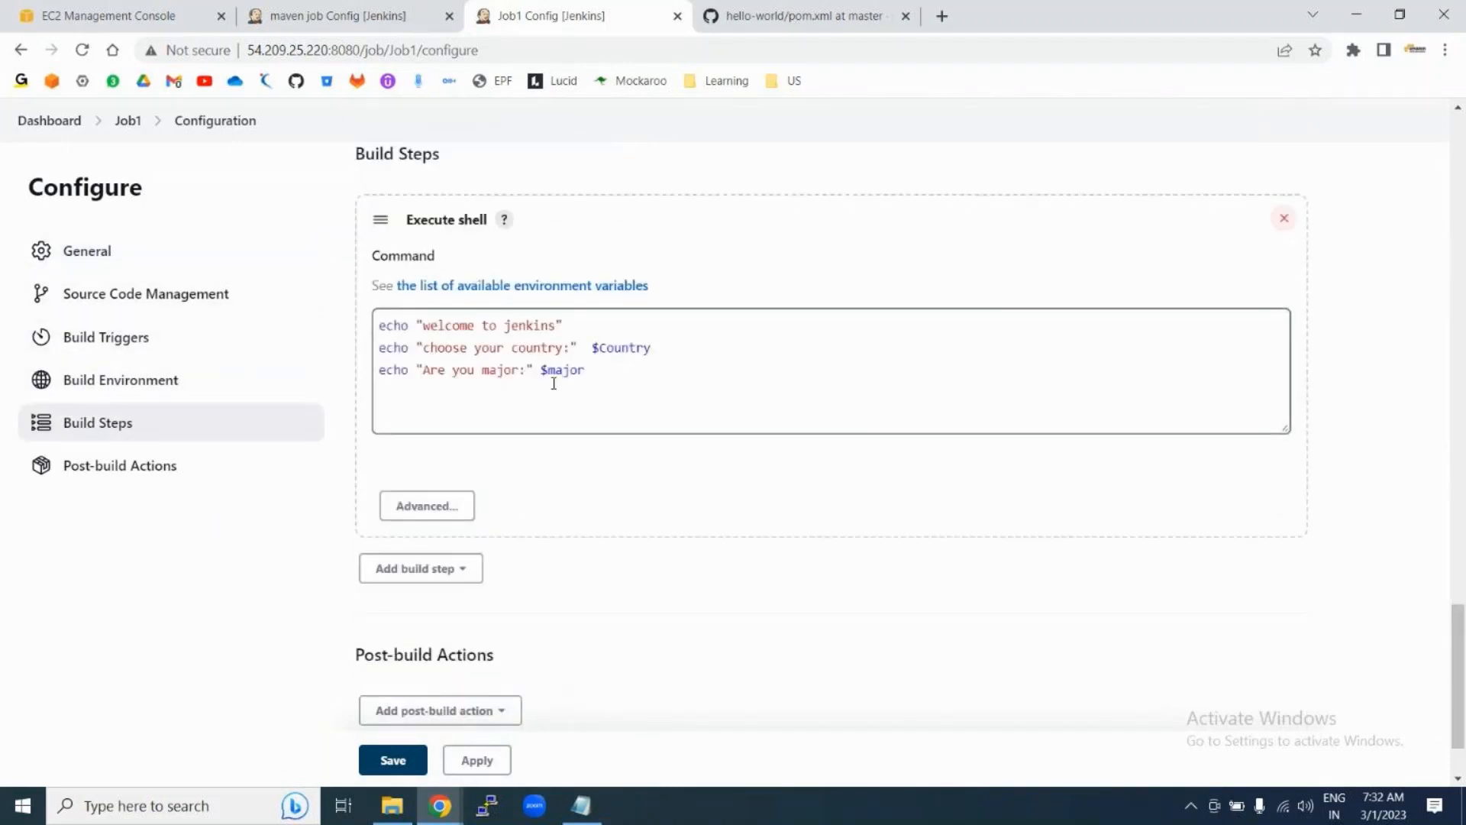
click(555, 372)
key(BackSpace)
text(M)
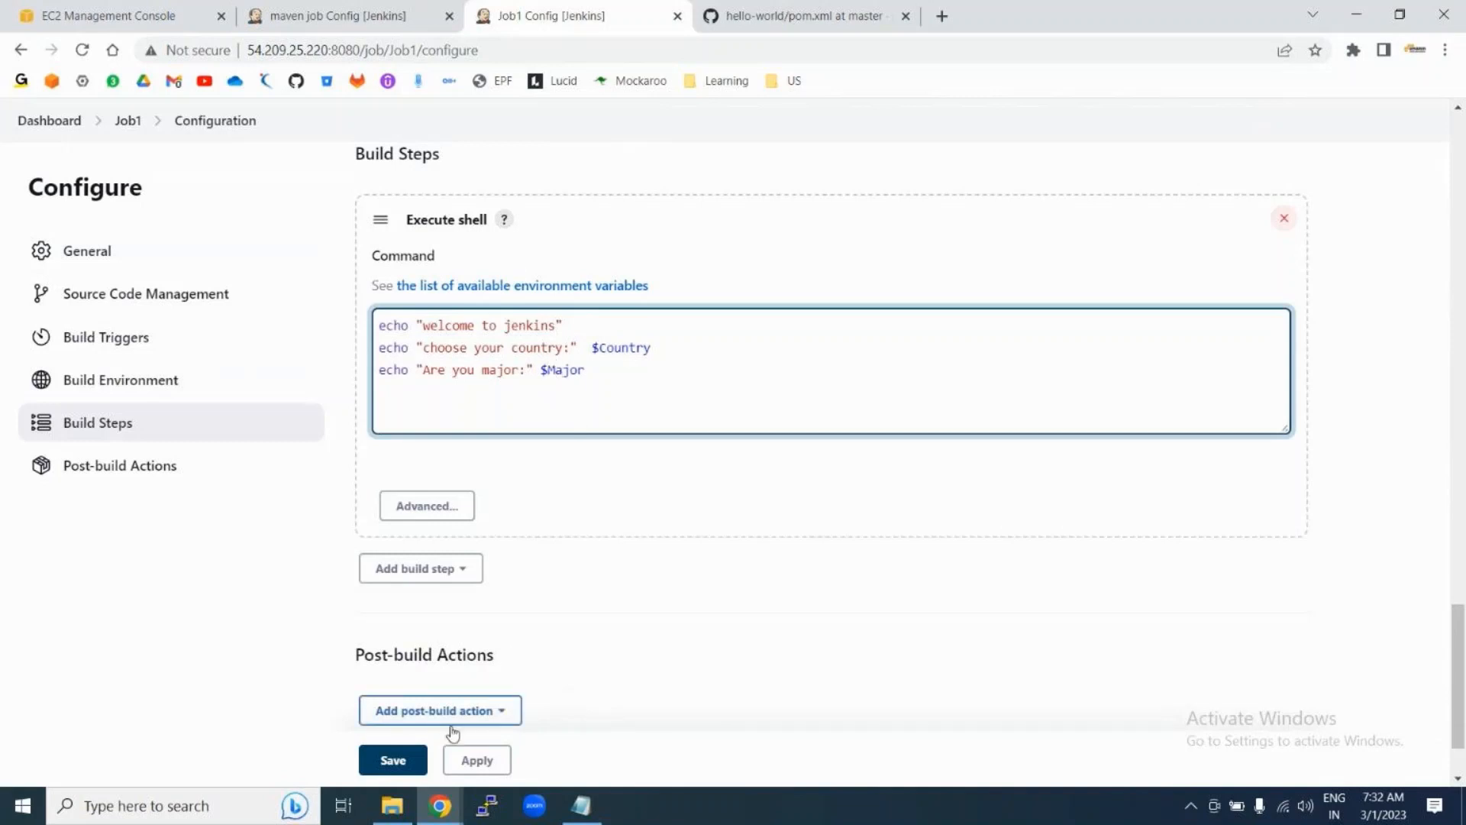
click(394, 762)
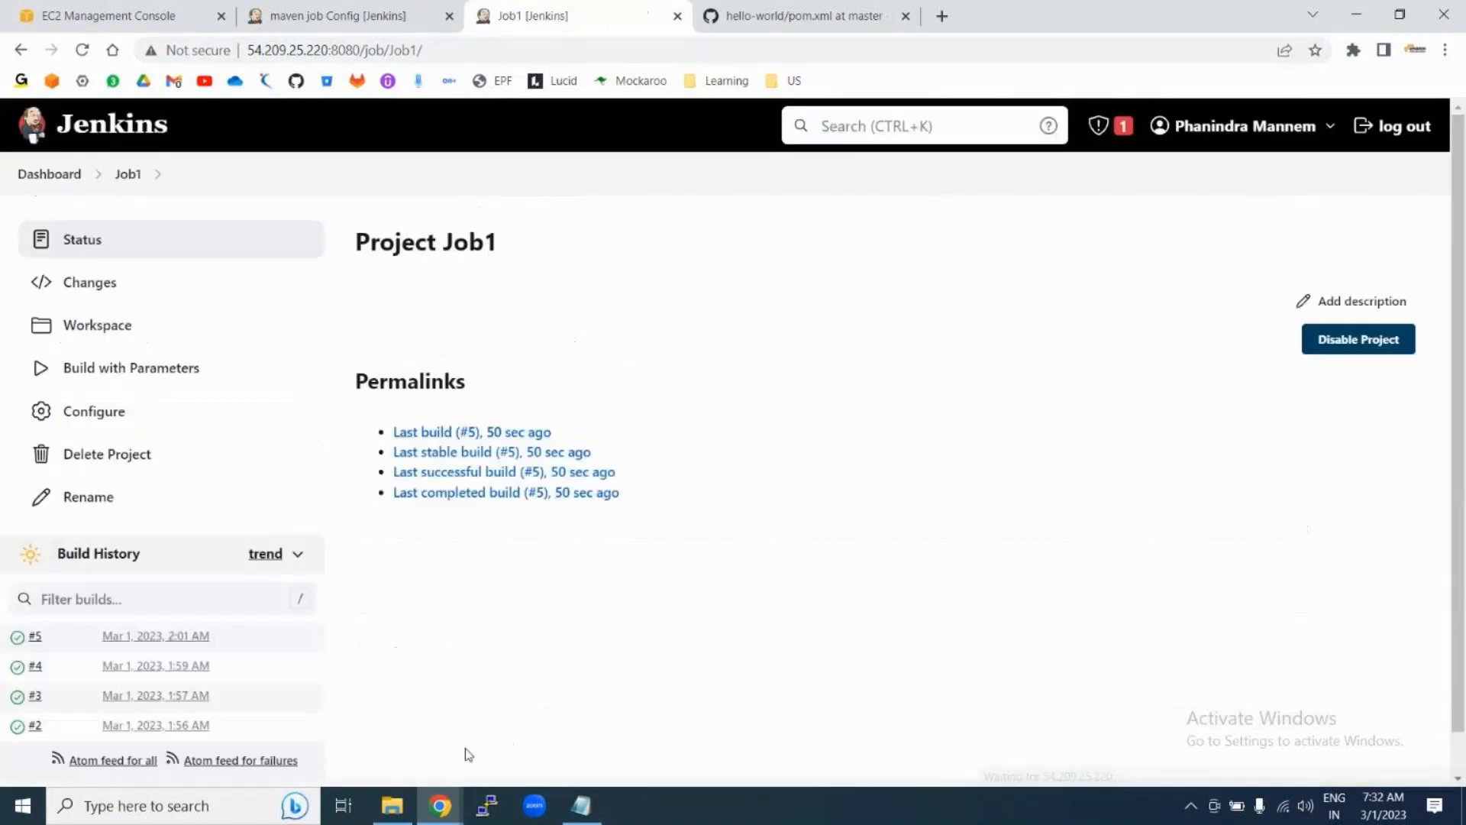
Step: Run build #6 with the Major parameter unticked
click(142, 370)
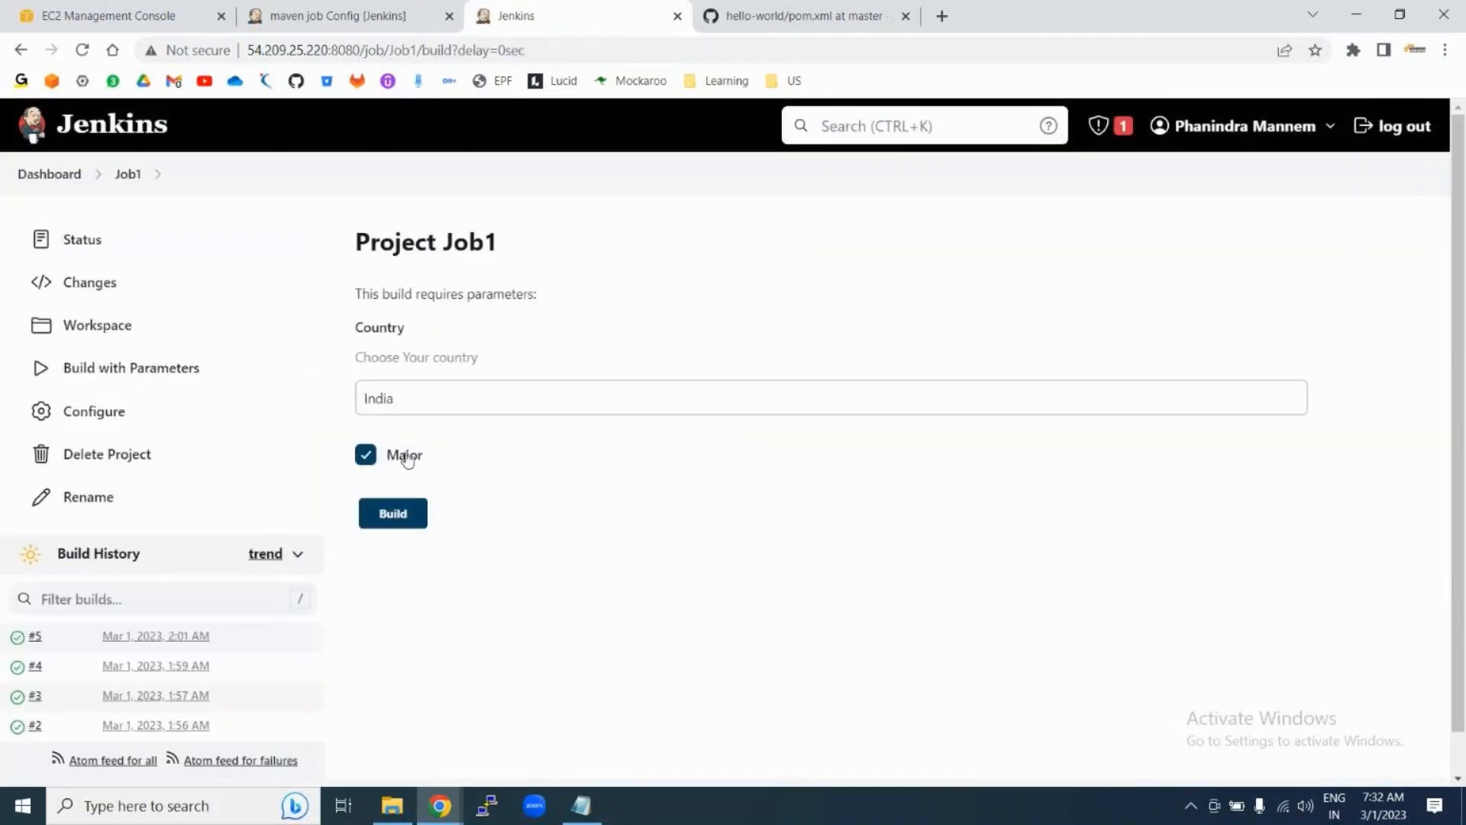
click(362, 456)
click(391, 513)
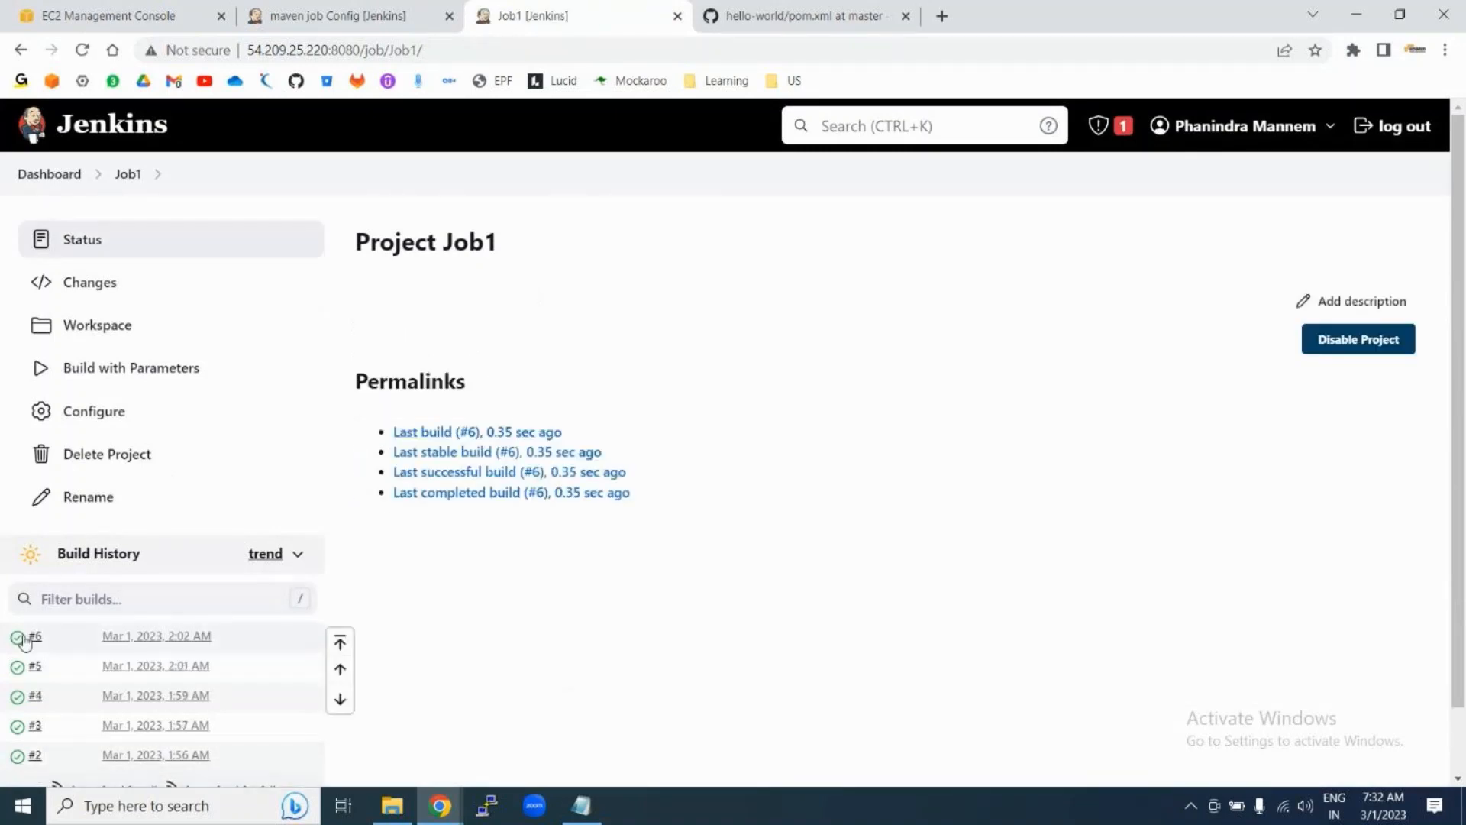
Step: Check build #6's console shows "Are you major: false", then return to the Job1 page
click(16, 645)
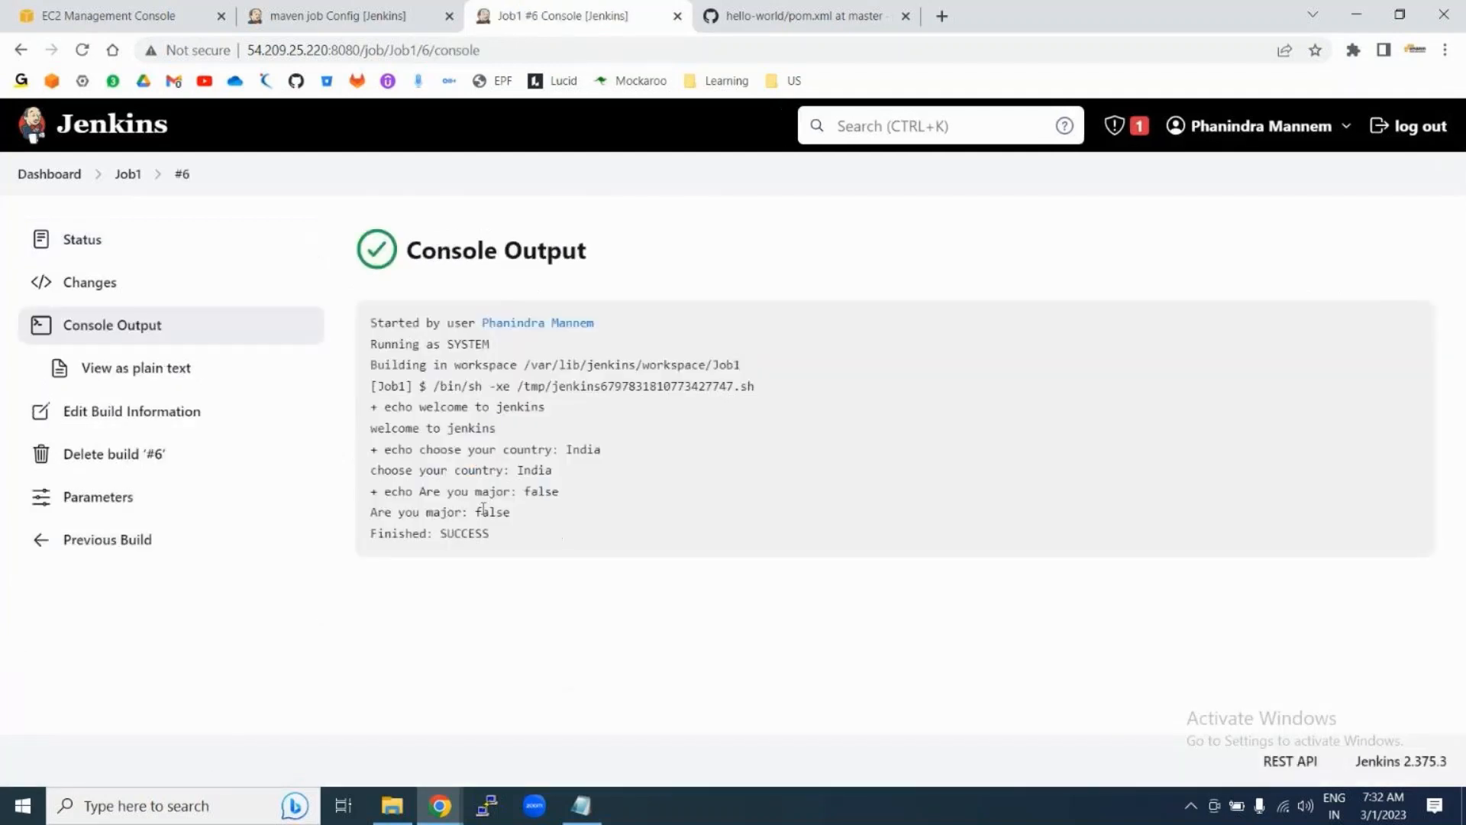
drag(476, 511, 514, 516)
click(482, 510)
double_click(493, 512)
click(493, 511)
double_click(492, 512)
click(126, 175)
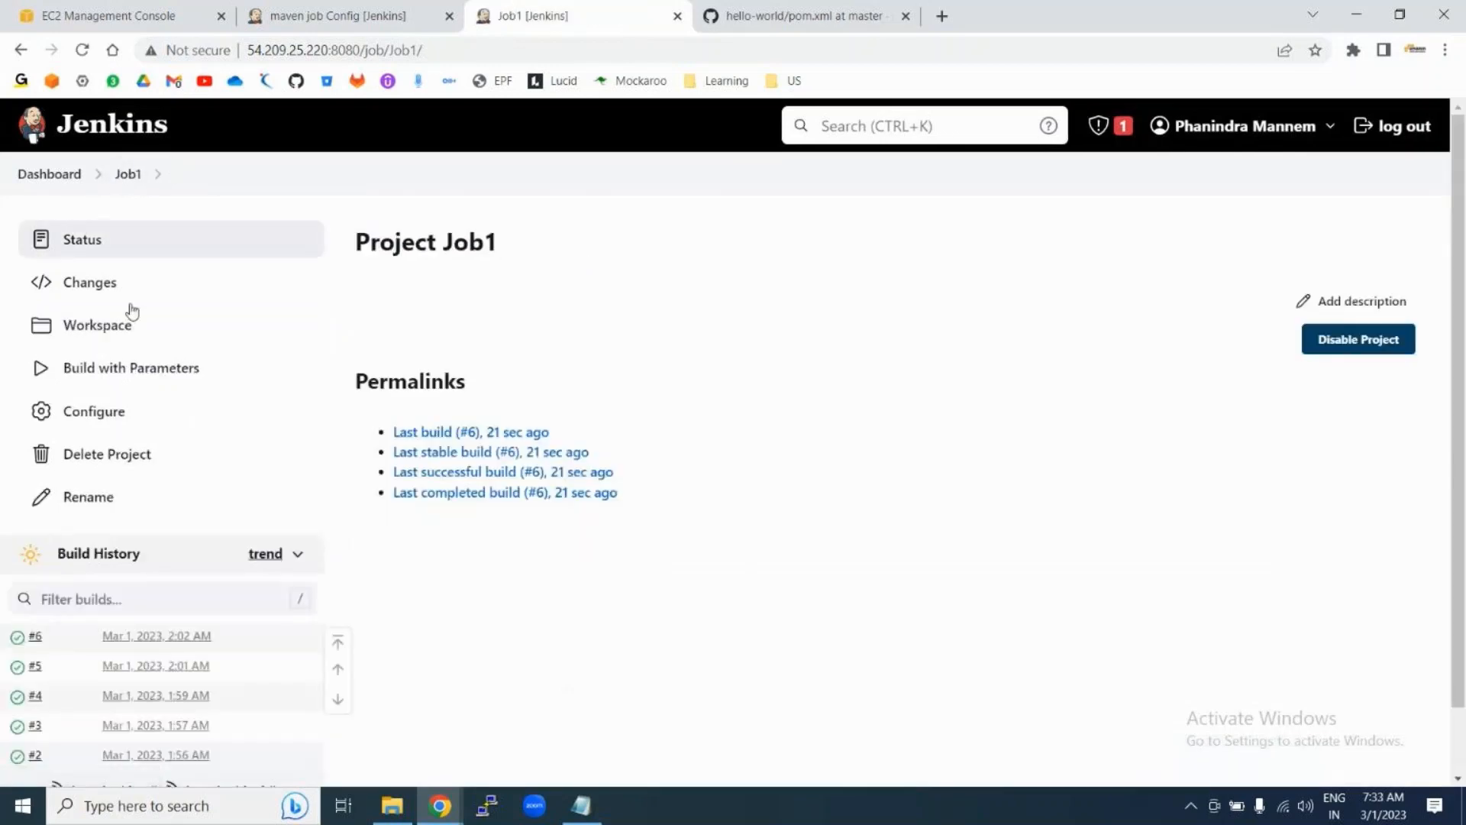
Step: Open Job1's configuration and browse the parameter types without adding one
click(105, 420)
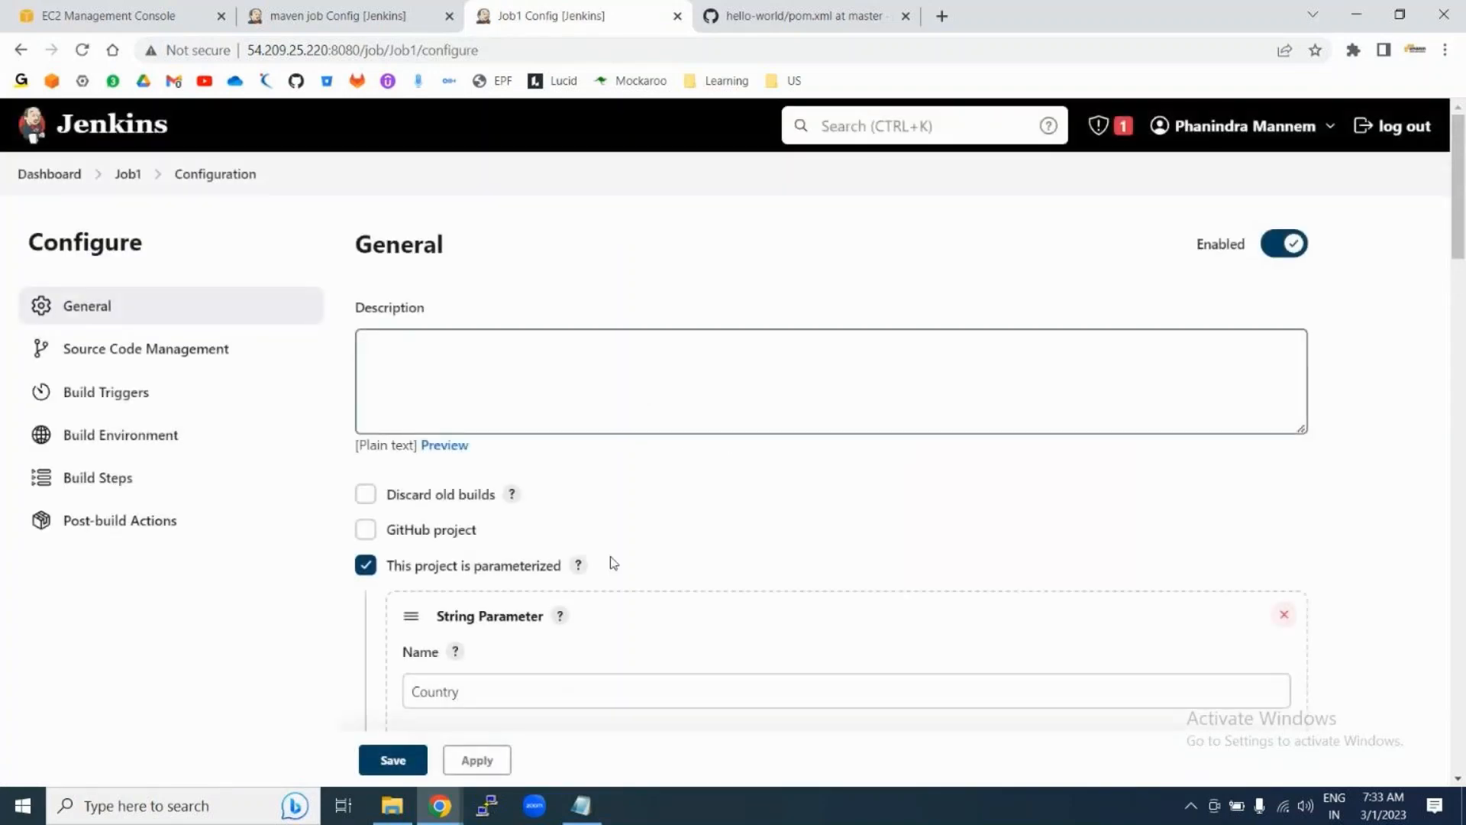
scroll(608, 562, down, 10)
scroll(618, 576, down, 4)
click(471, 405)
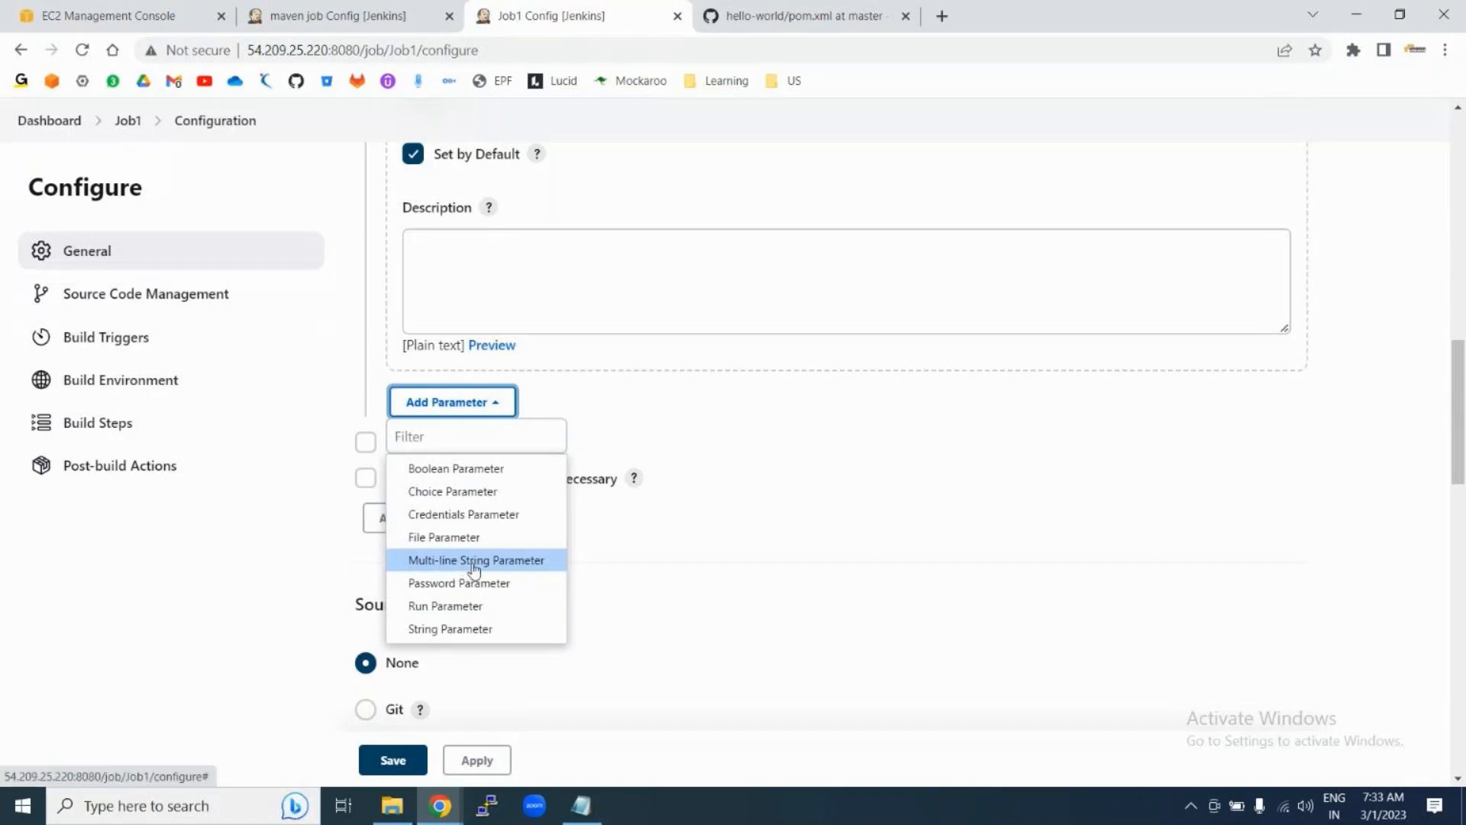
click(840, 490)
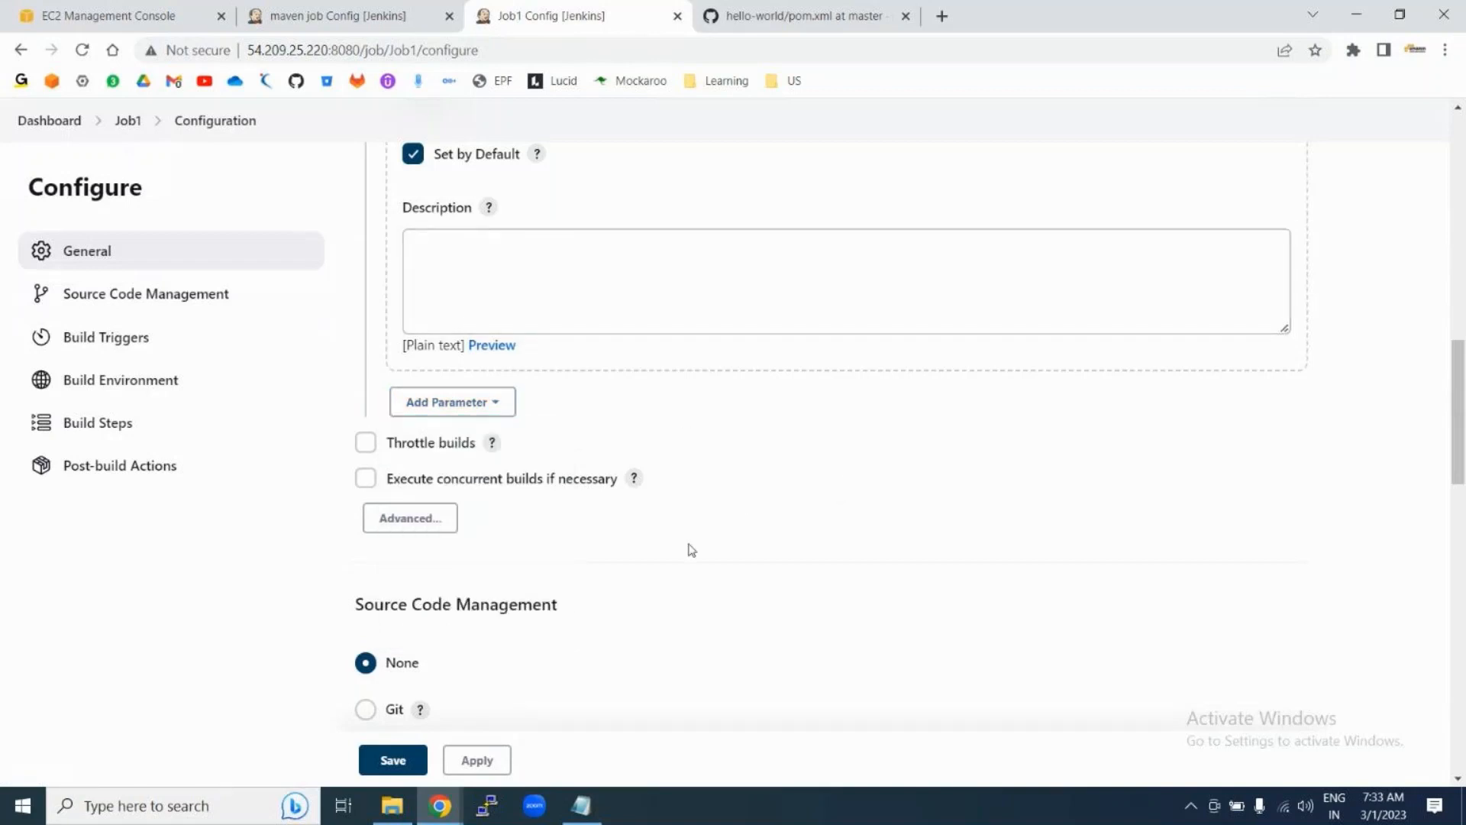
Step: Toggle Execute concurrent builds if necessary several times, leaving it unchecked
scroll(691, 550, down, 1)
click(365, 407)
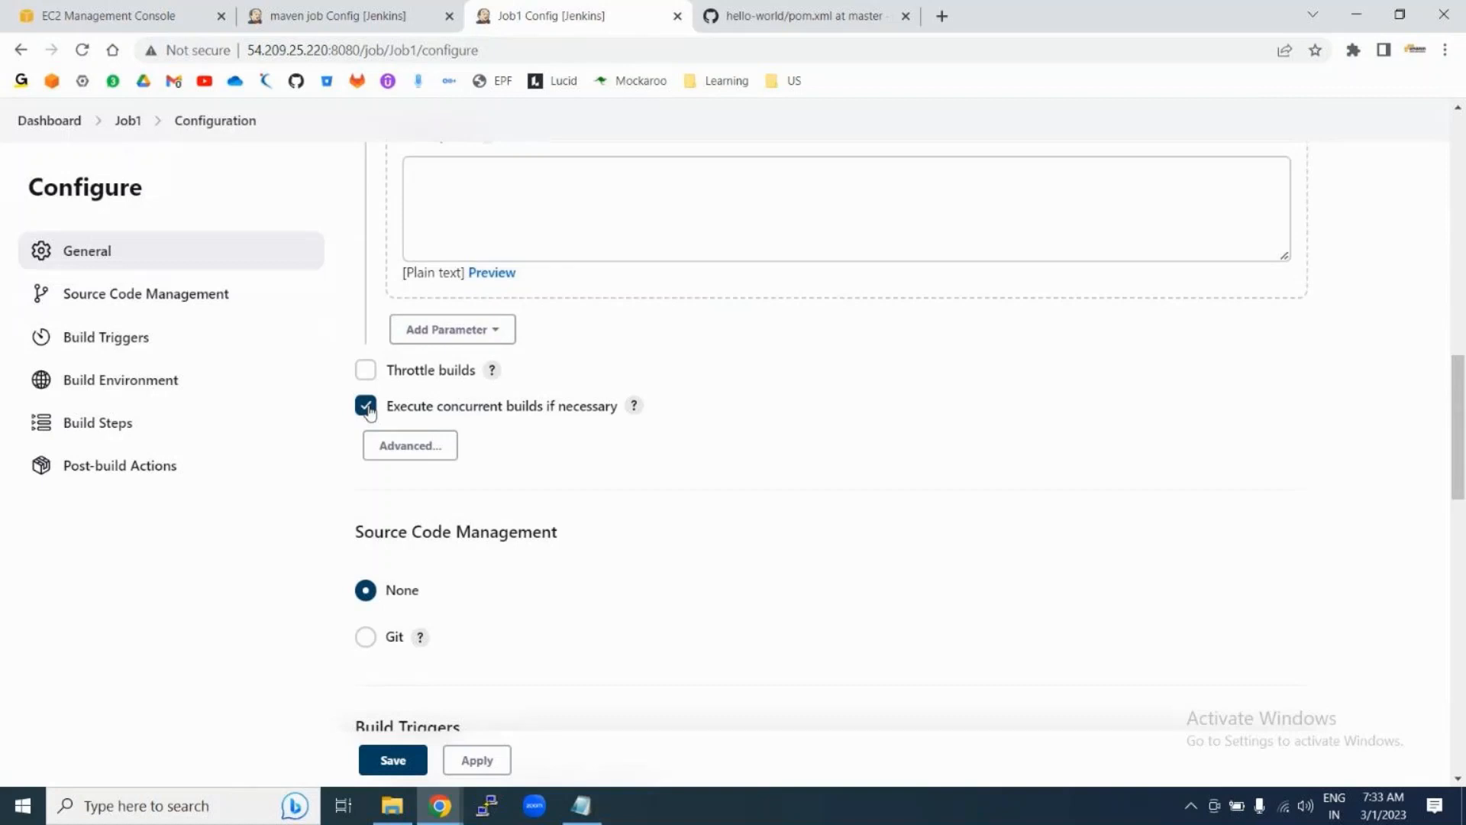
click(367, 408)
click(366, 407)
click(365, 407)
click(366, 407)
click(365, 408)
Step: Keep Source Code Management set to None after briefly selecting Git
scroll(675, 603, down, 3)
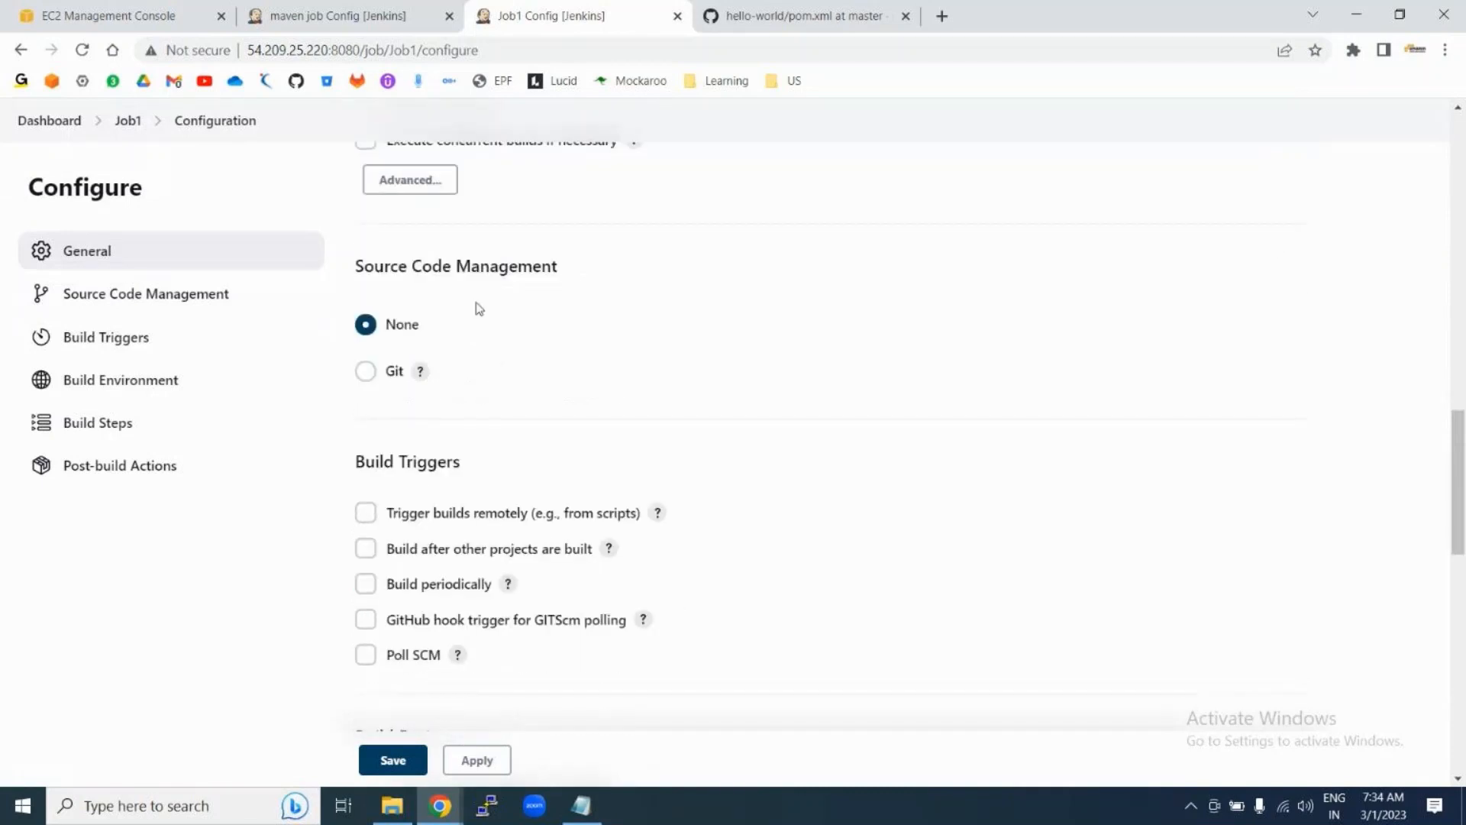
drag(351, 265, 616, 278)
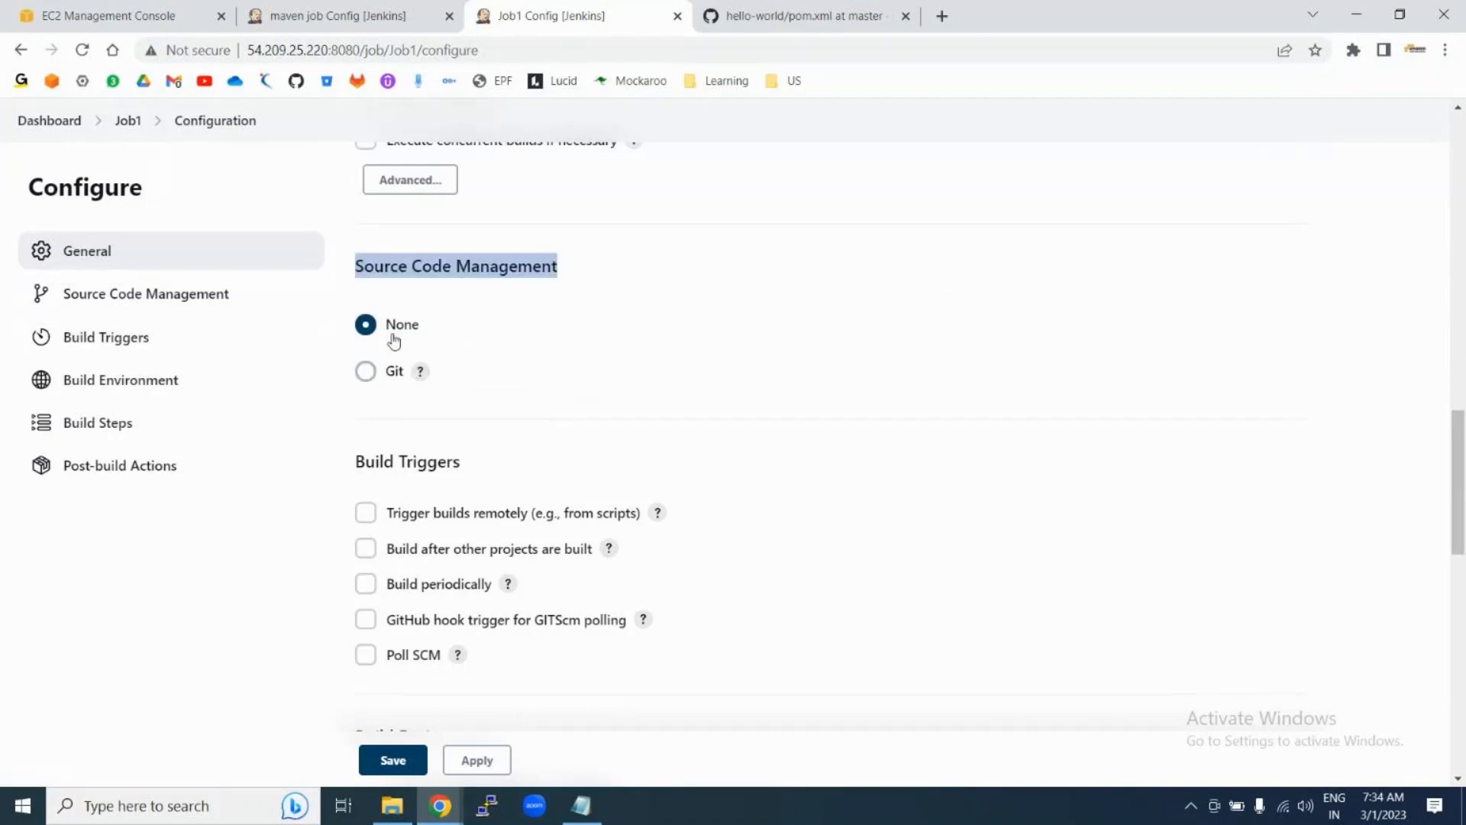
drag(386, 325, 426, 328)
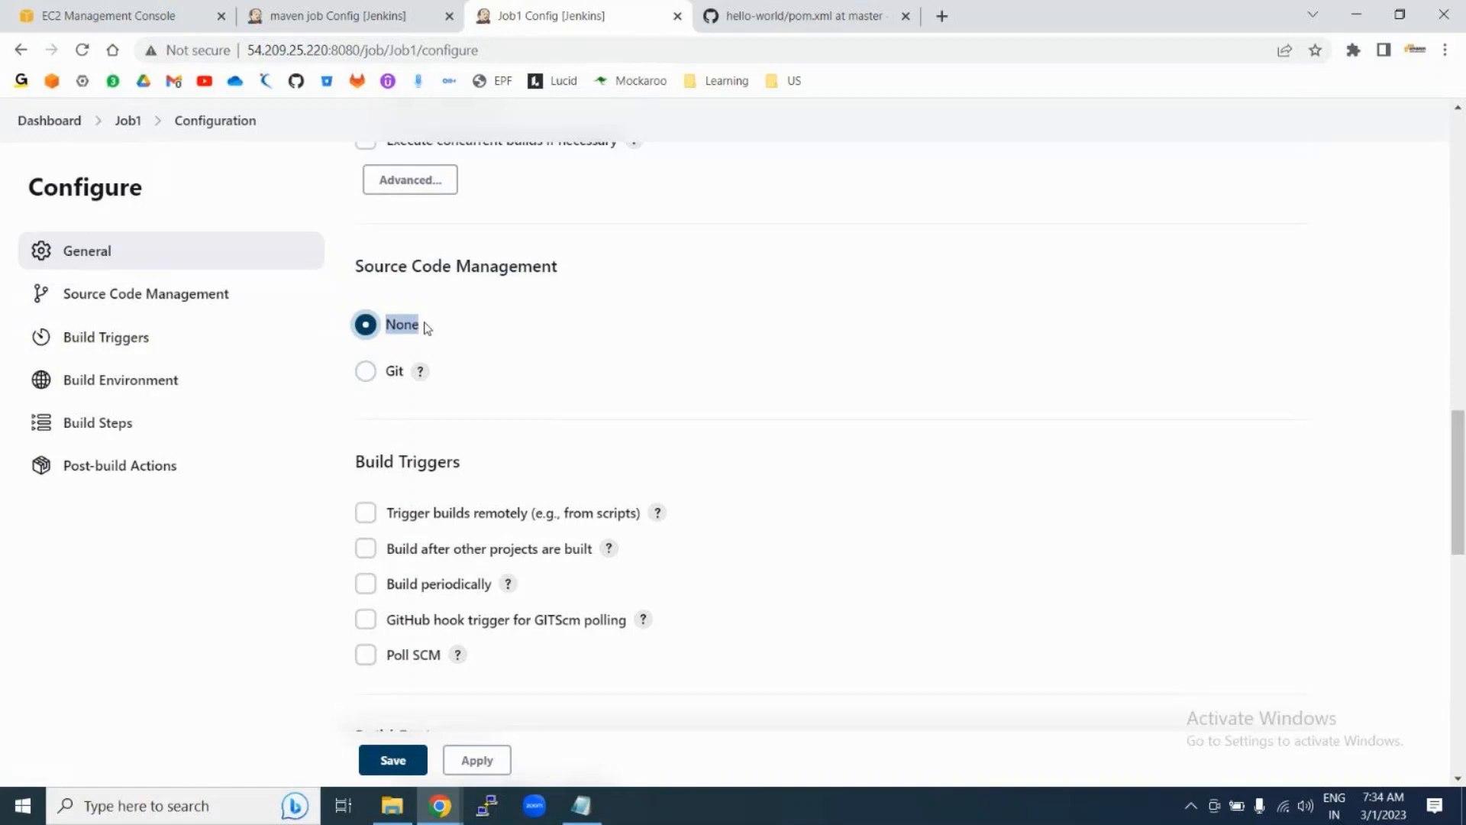
click(366, 373)
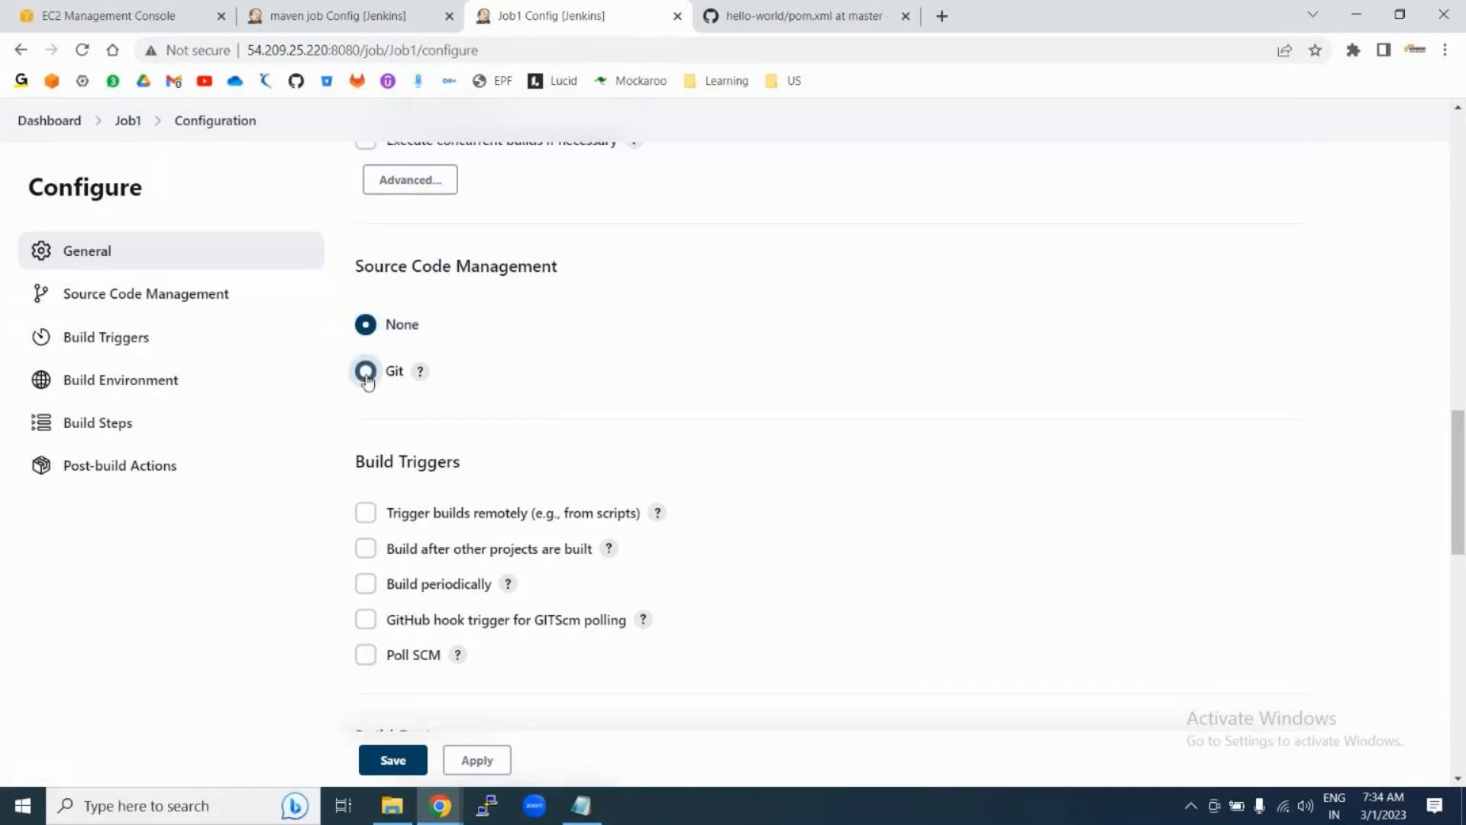
click(365, 327)
Step: Toggle Delete workspace before build starts on and off, then leave for Job1 unsaved
scroll(589, 538, down, 3)
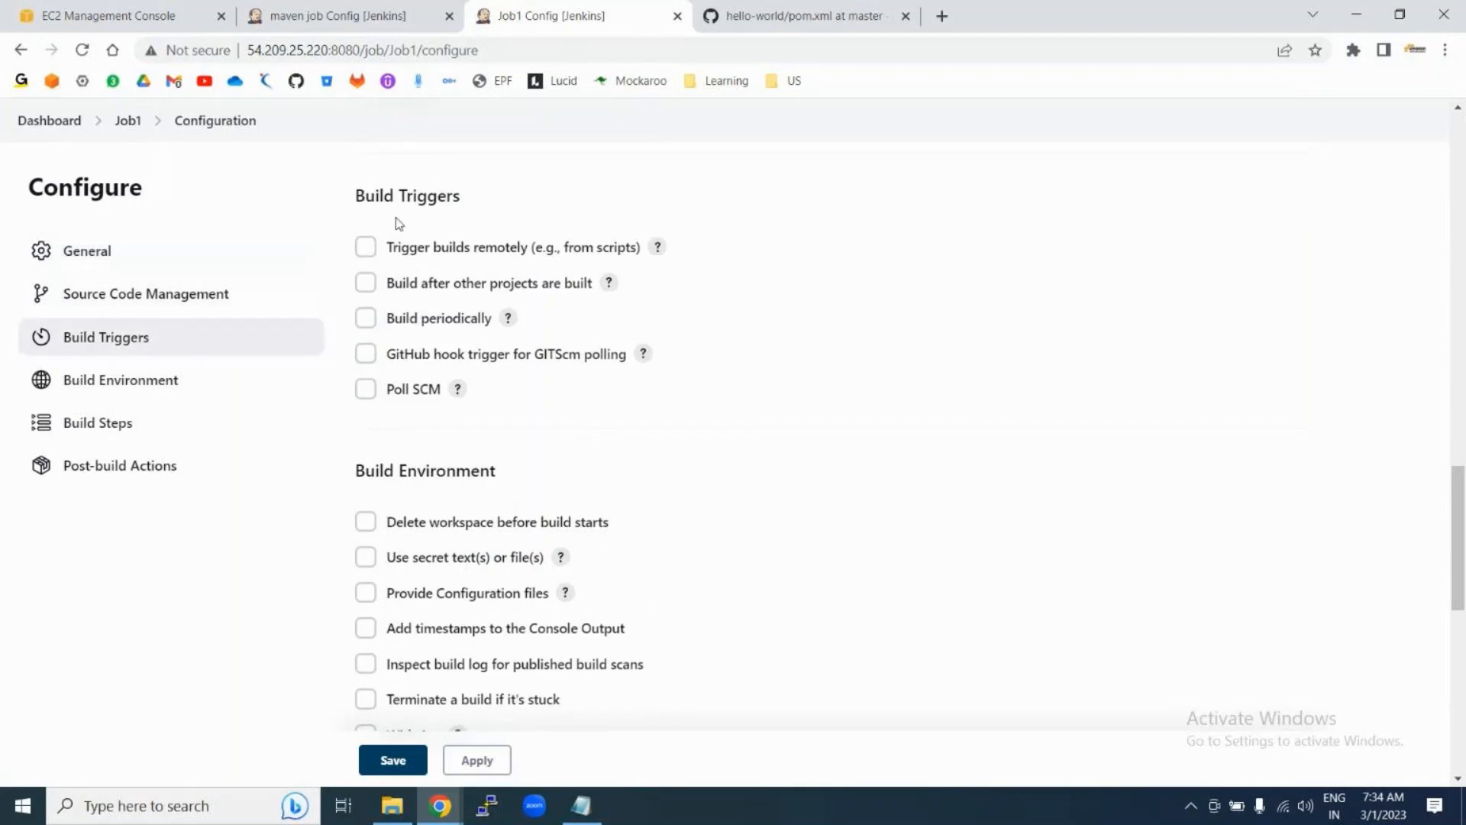
drag(355, 192, 475, 198)
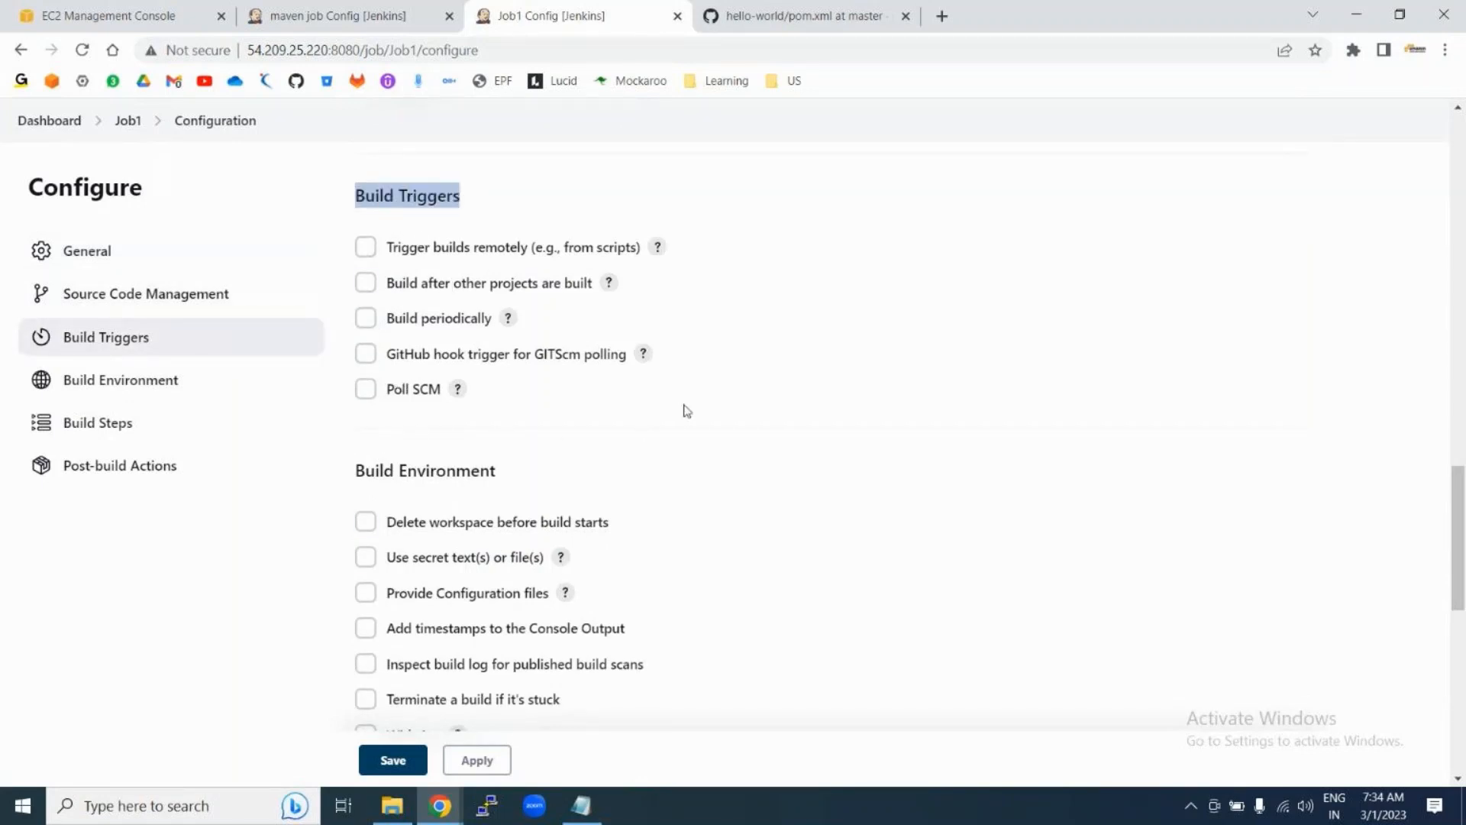
scroll(687, 411, down, 4)
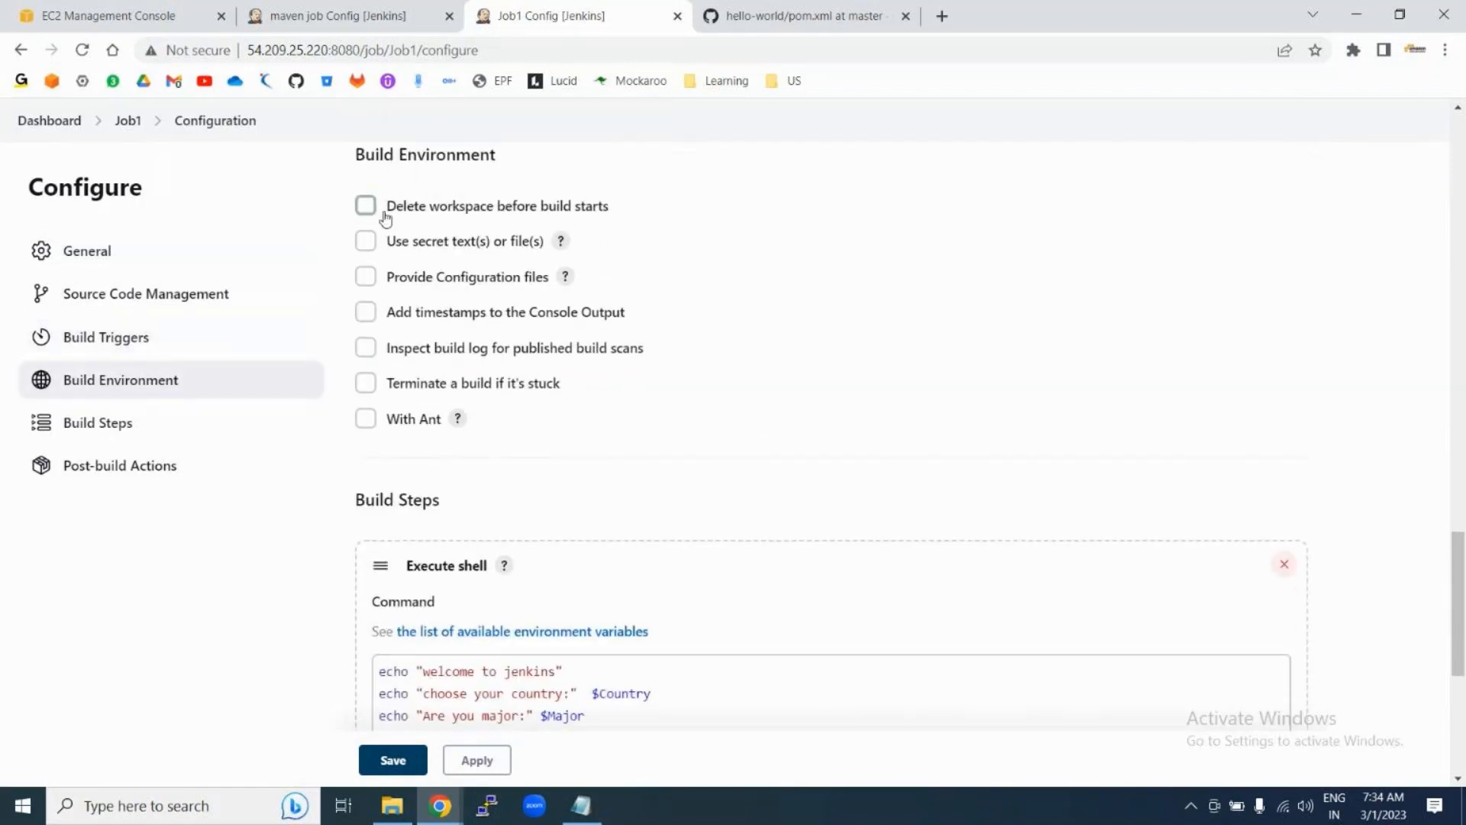
click(366, 207)
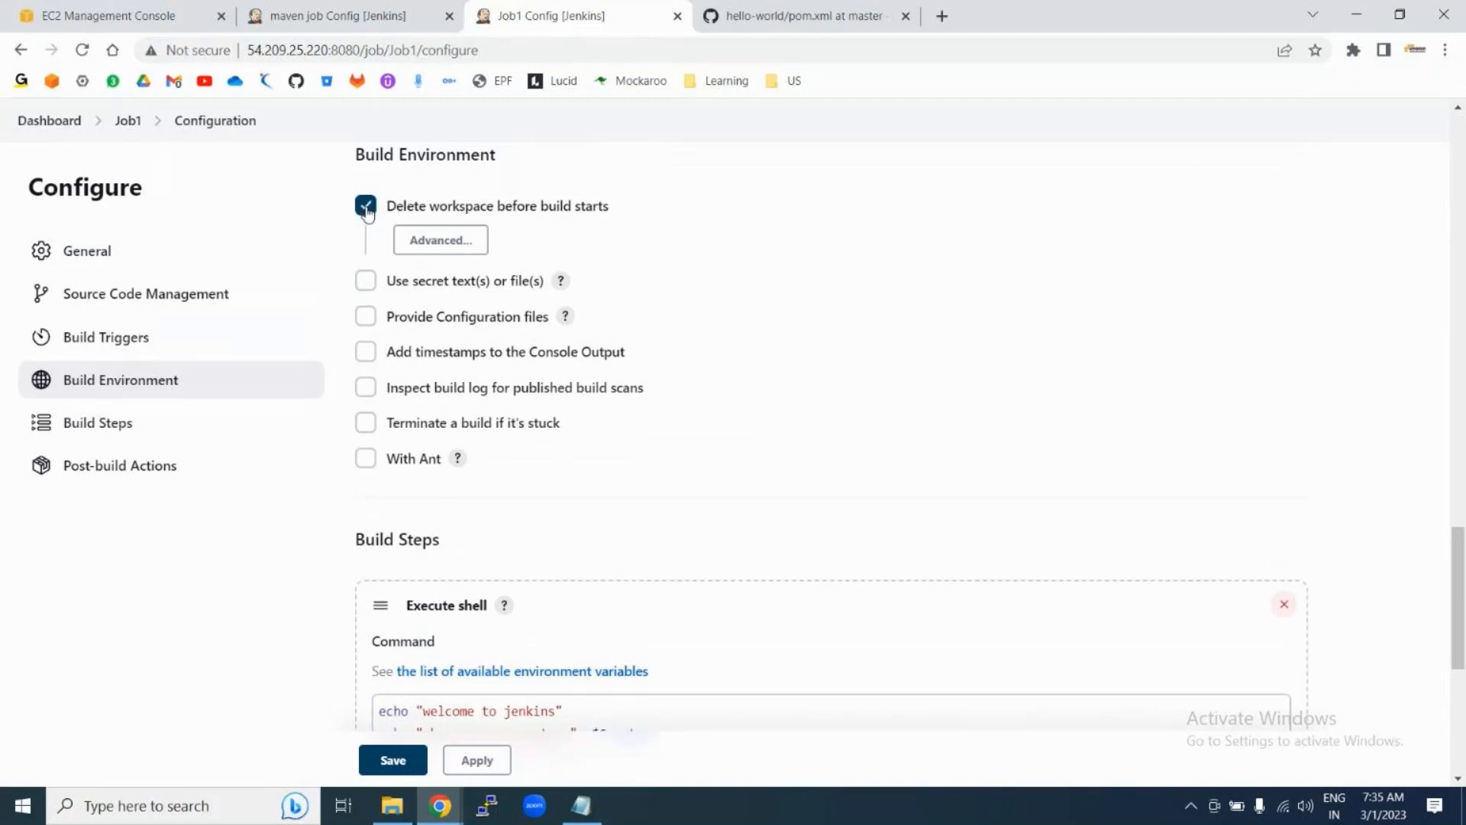
click(366, 208)
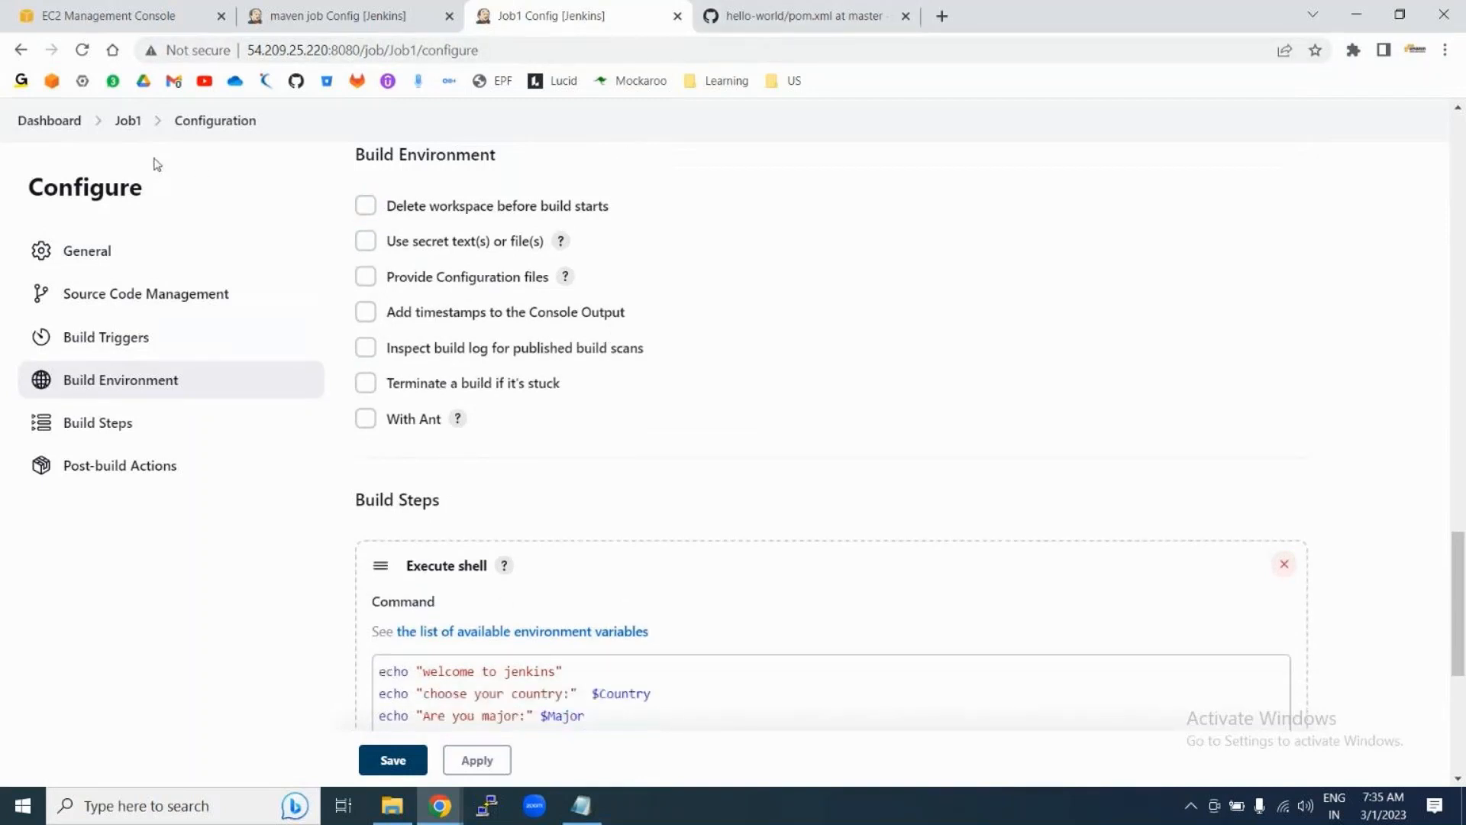
click(125, 121)
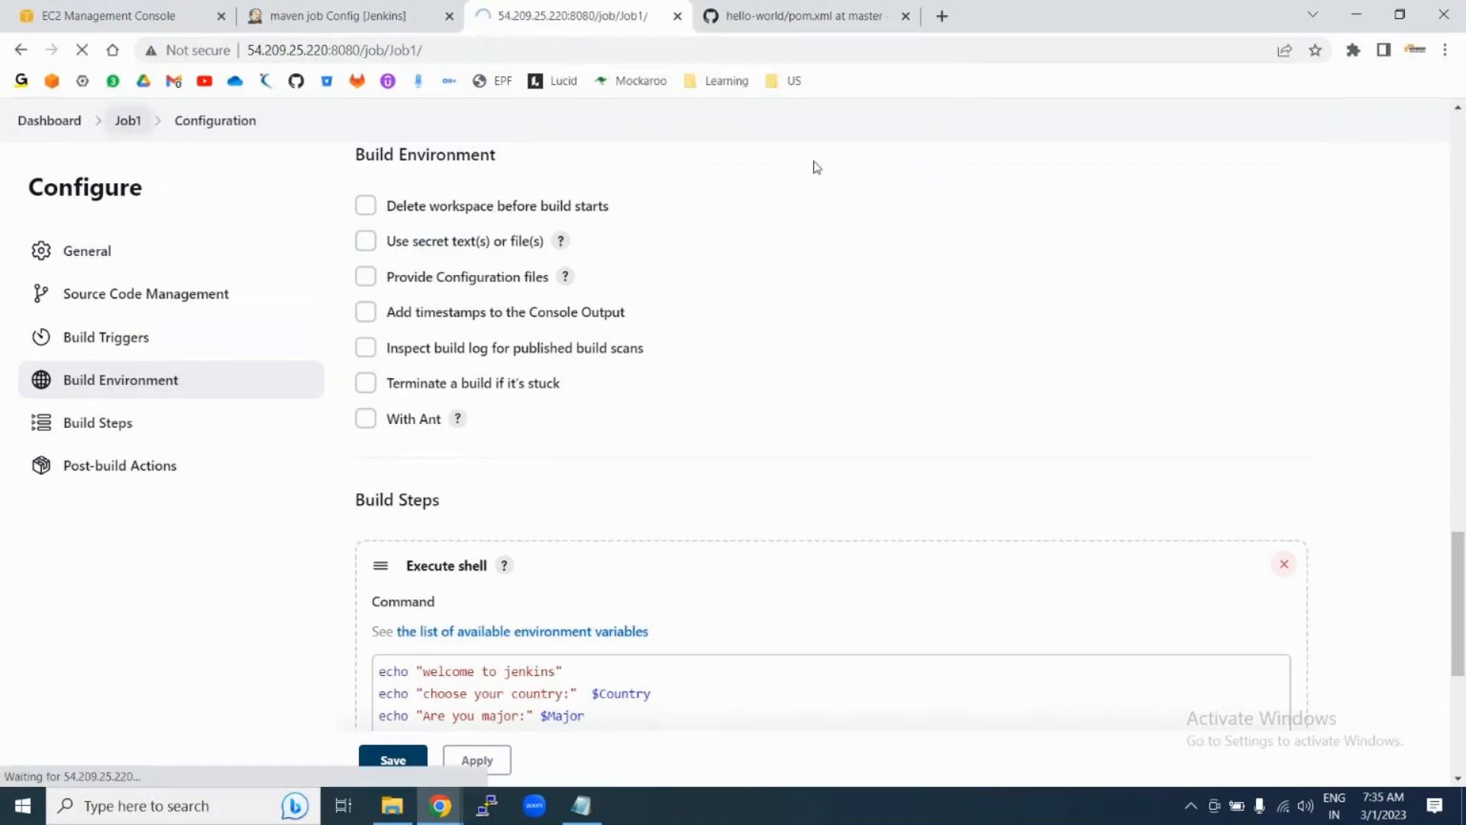
Step: Inspect build #6's console workspace path /var/lib/jenkins/workspace/Job1, then return to Job1
click(17, 638)
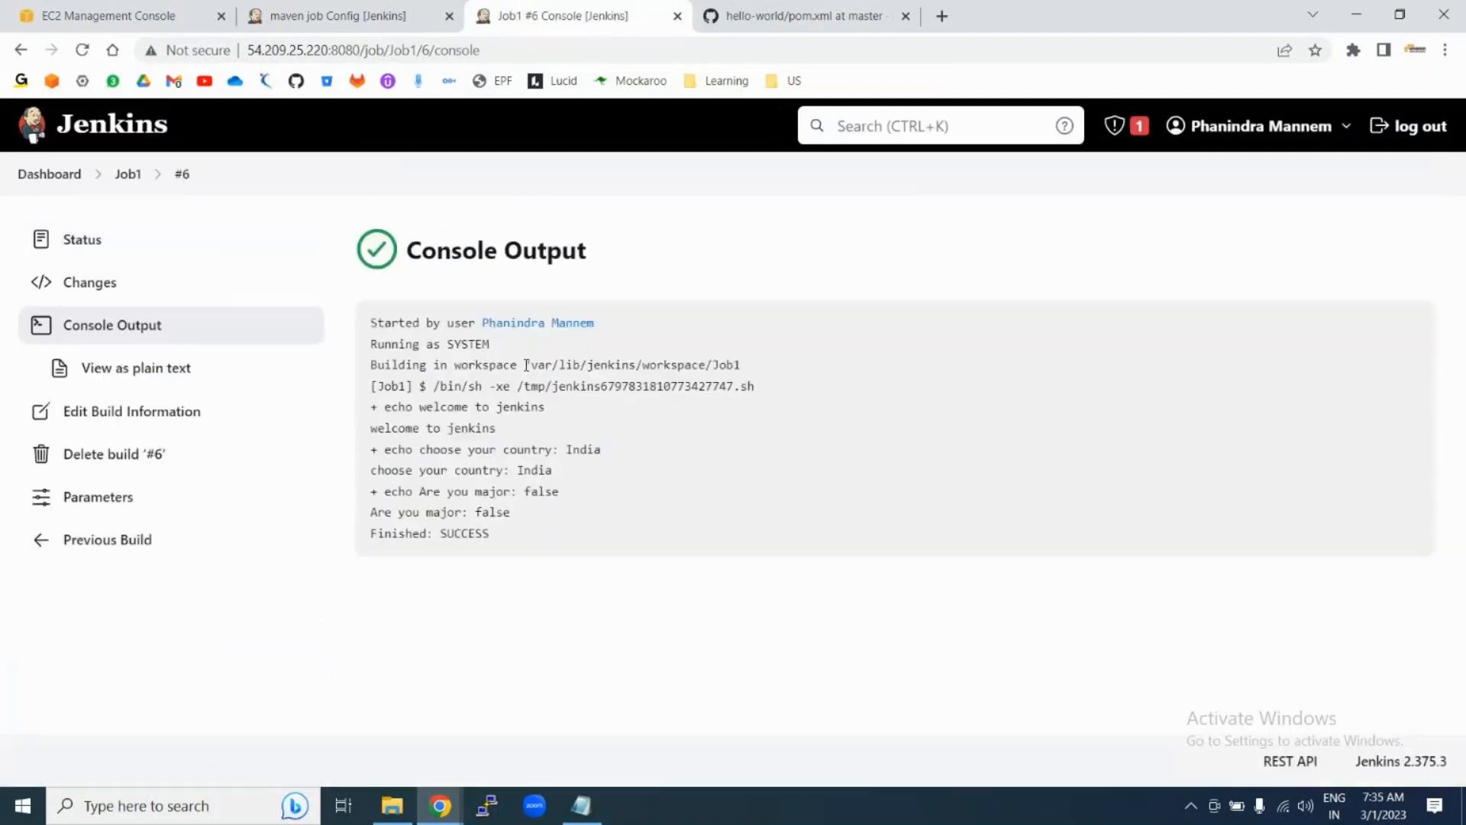
drag(526, 365, 646, 365)
double_click(672, 366)
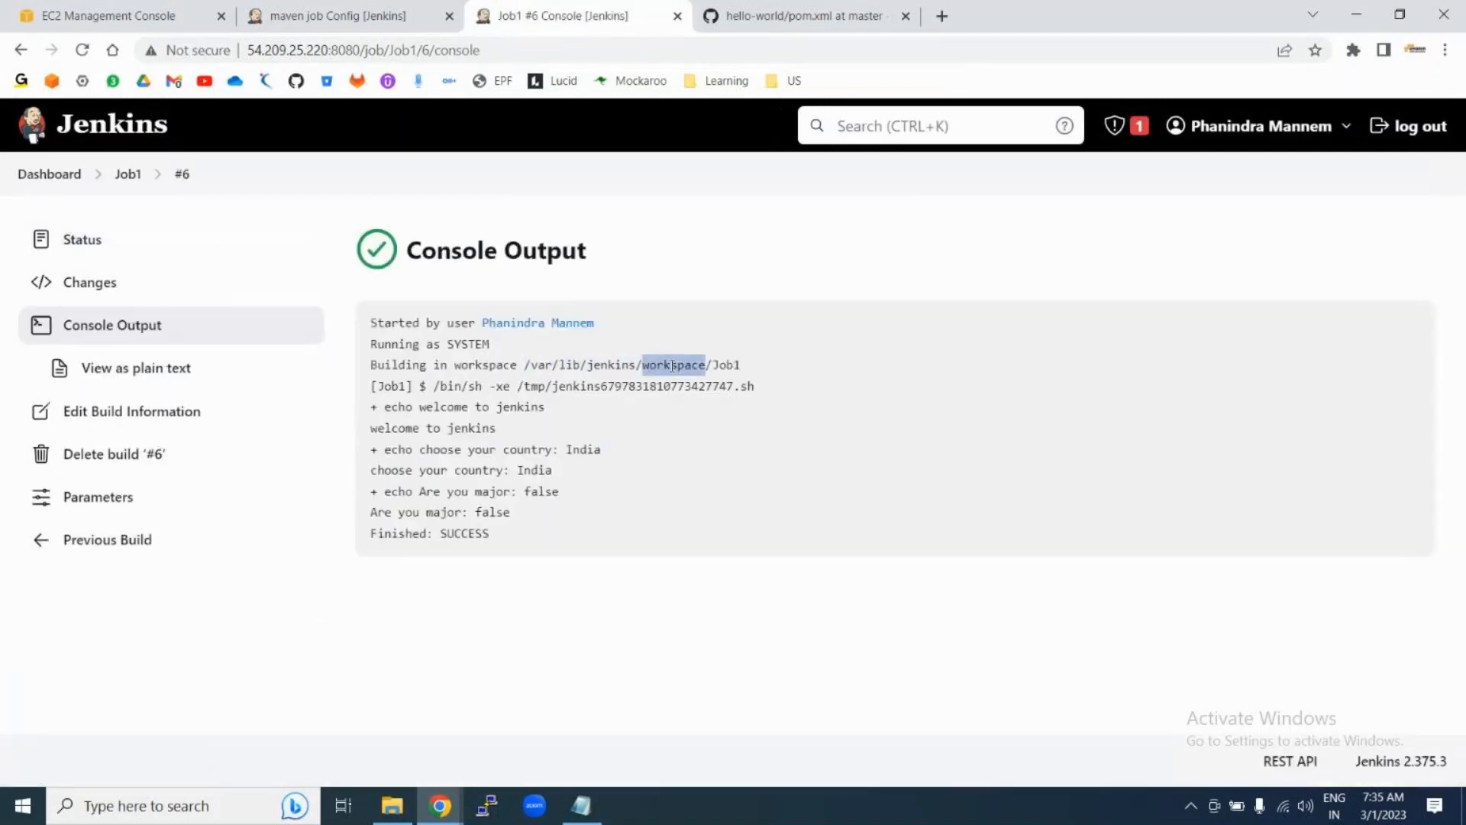
double_click(724, 366)
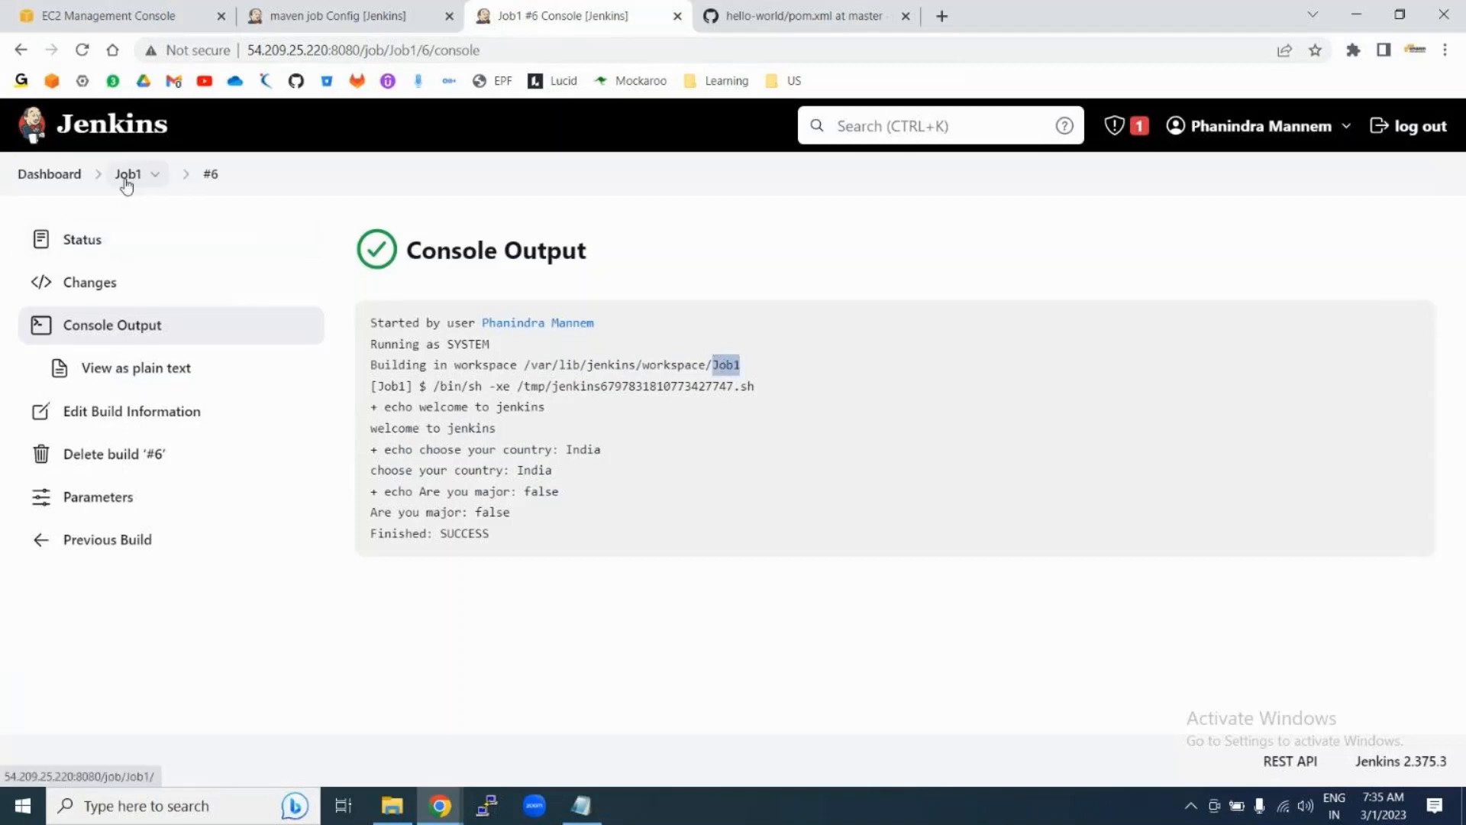
triple_click(723, 365)
double_click(723, 365)
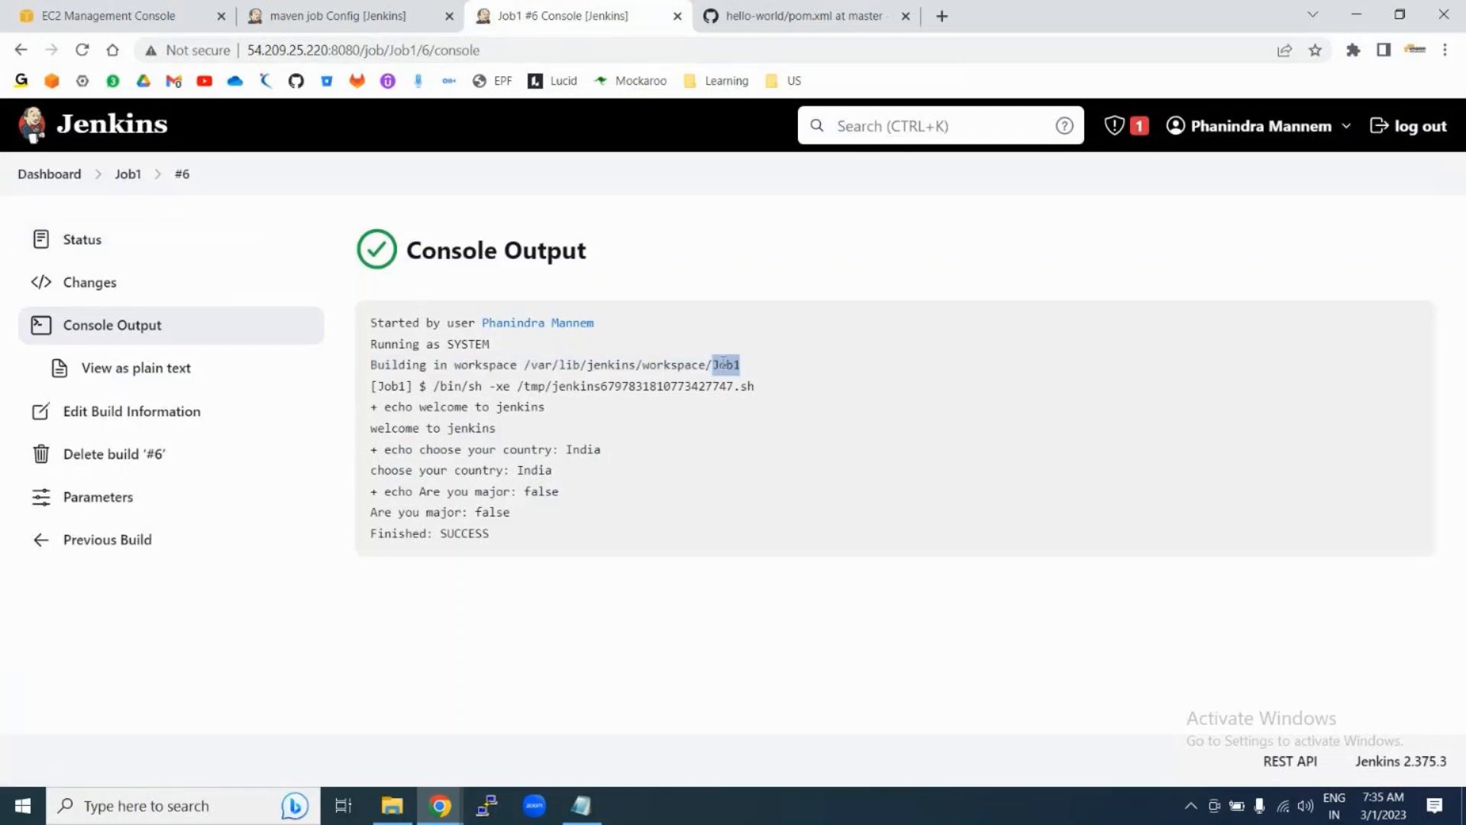
click(123, 182)
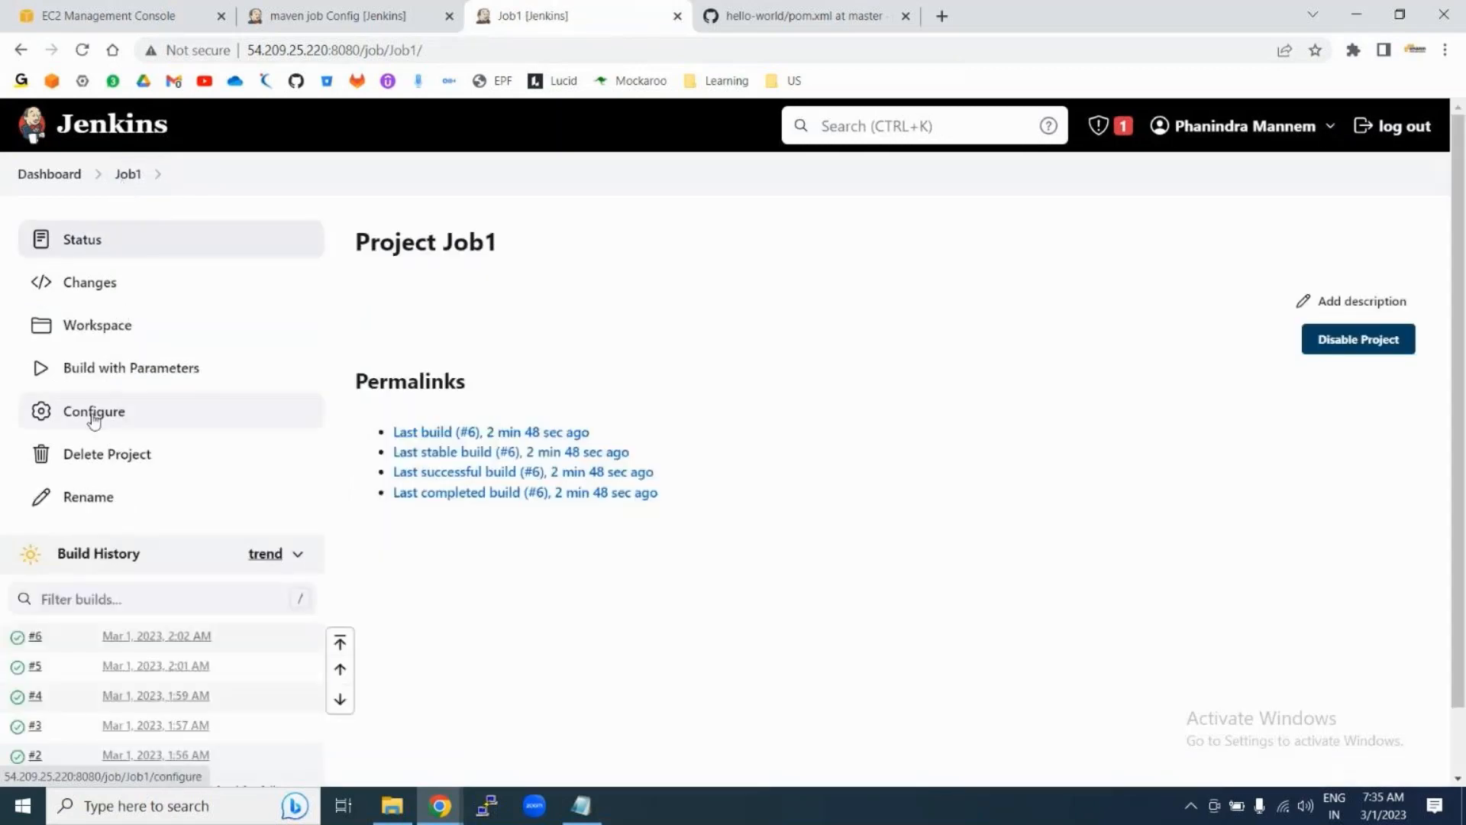
Step: In Job1's configuration, toggle Delete workspace before build starts on and back off
click(94, 416)
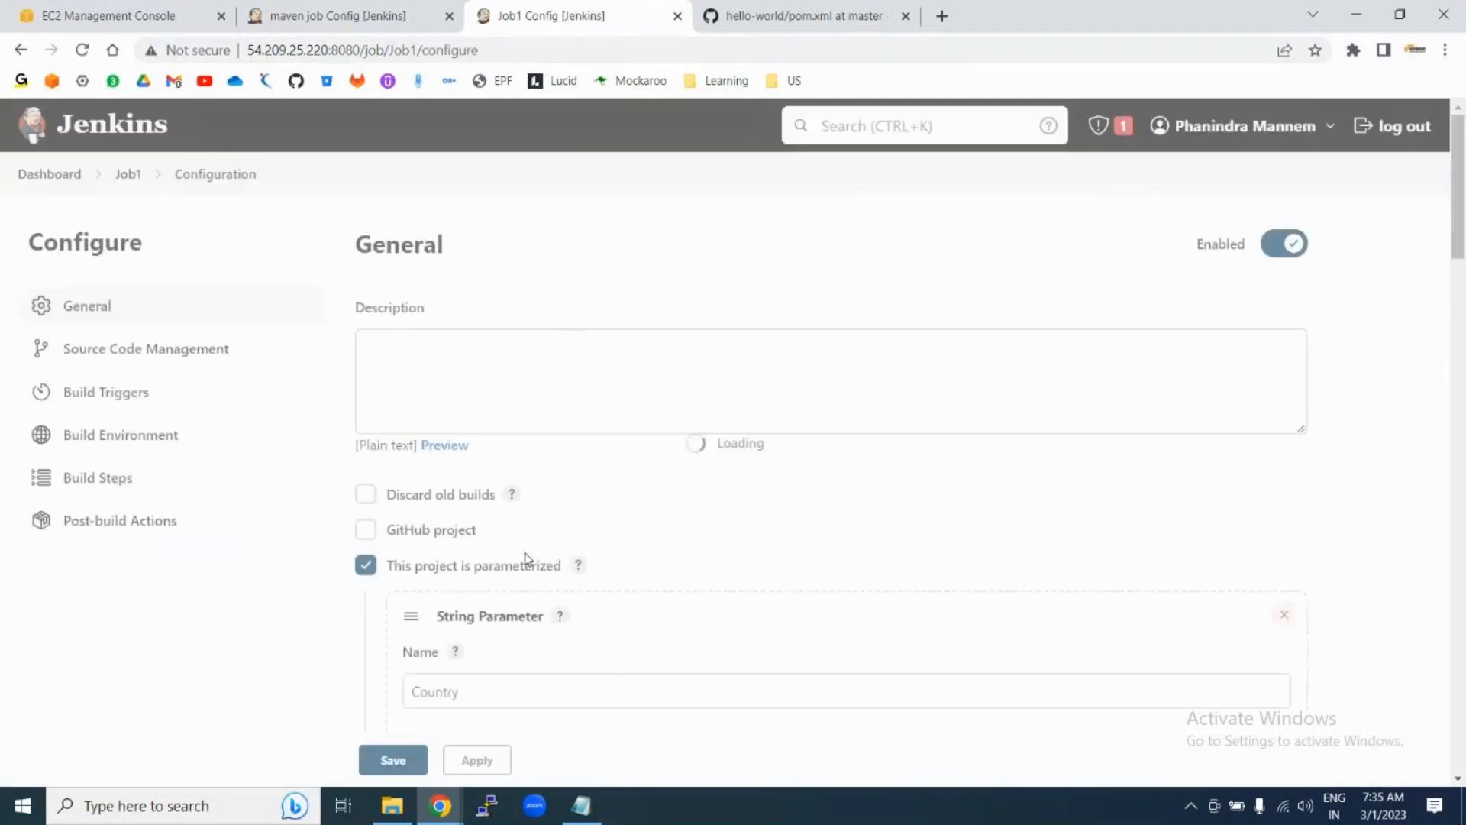
scroll(525, 558, down, 20)
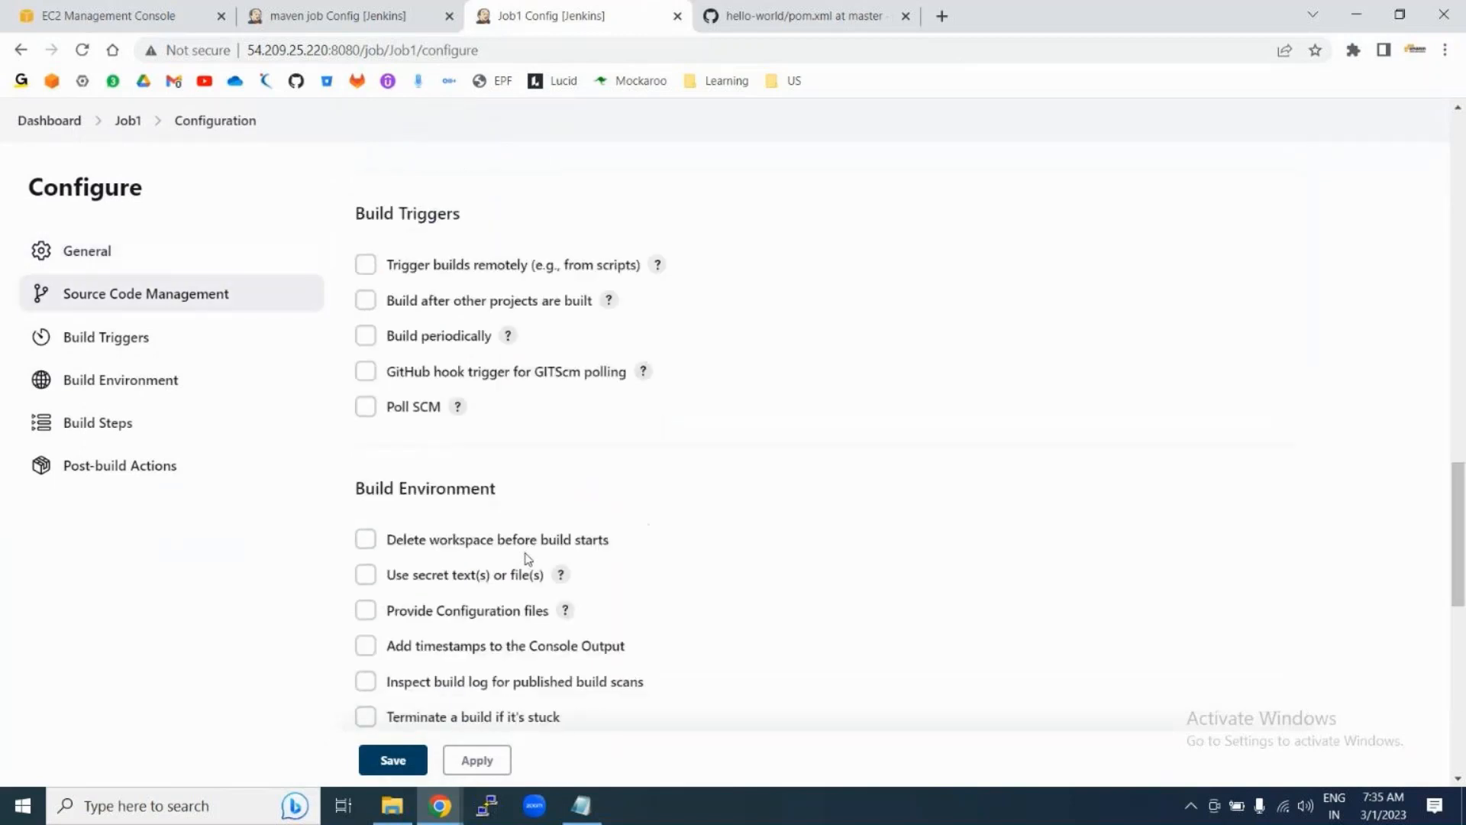
scroll(526, 558, down, 4)
scroll(523, 497, up, 6)
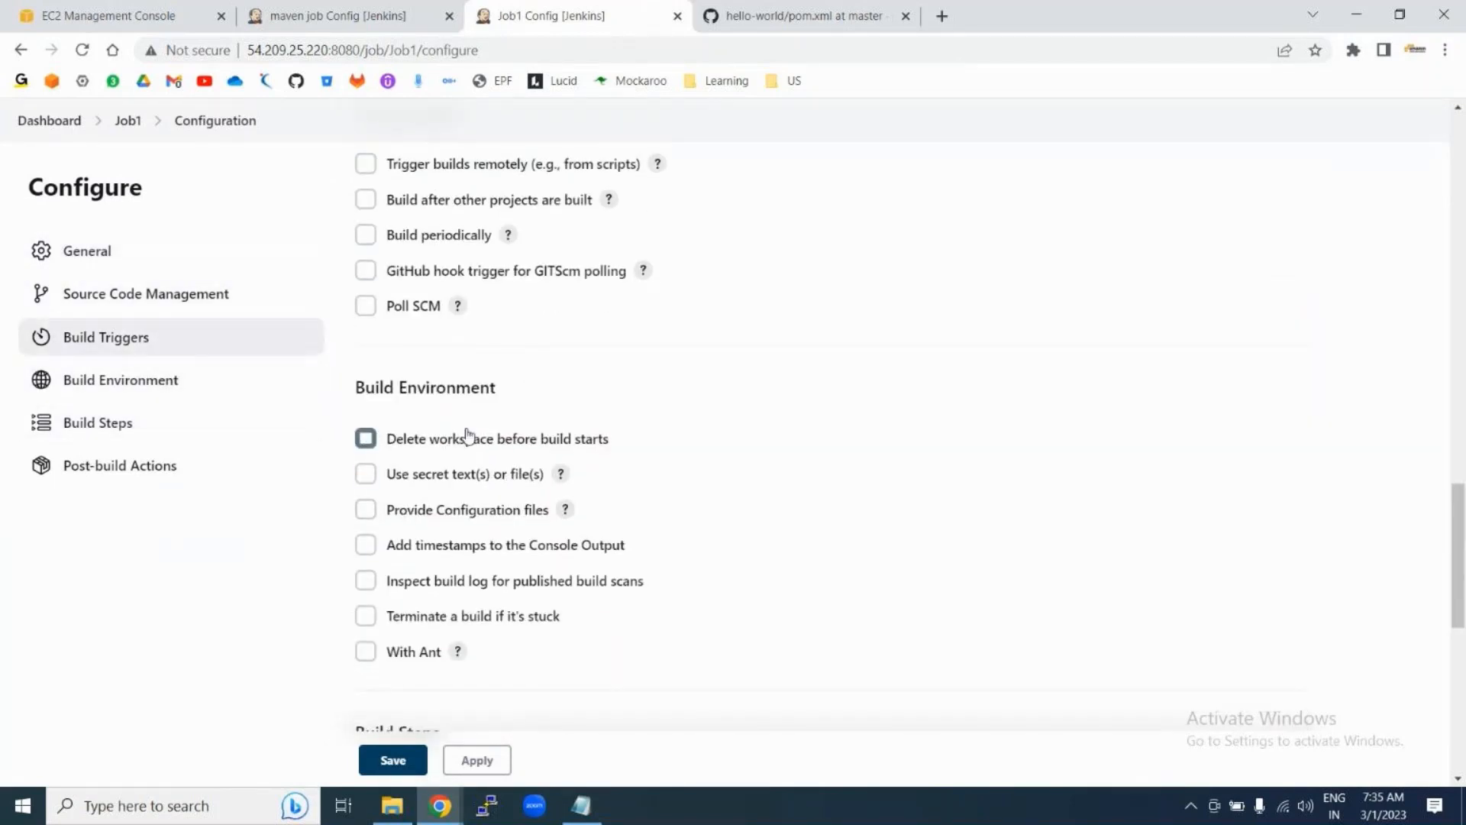
drag(388, 445, 604, 444)
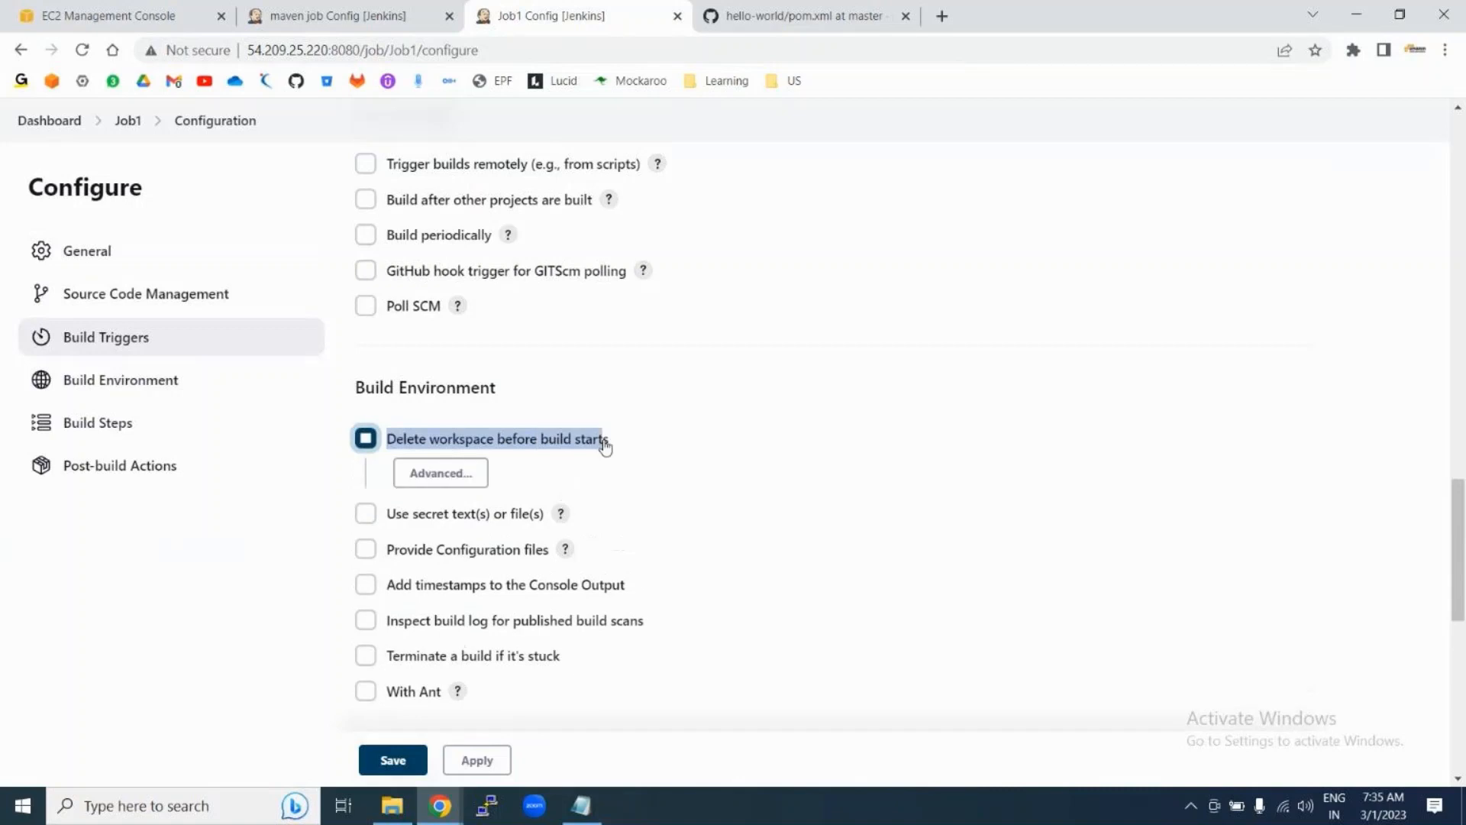
click(366, 440)
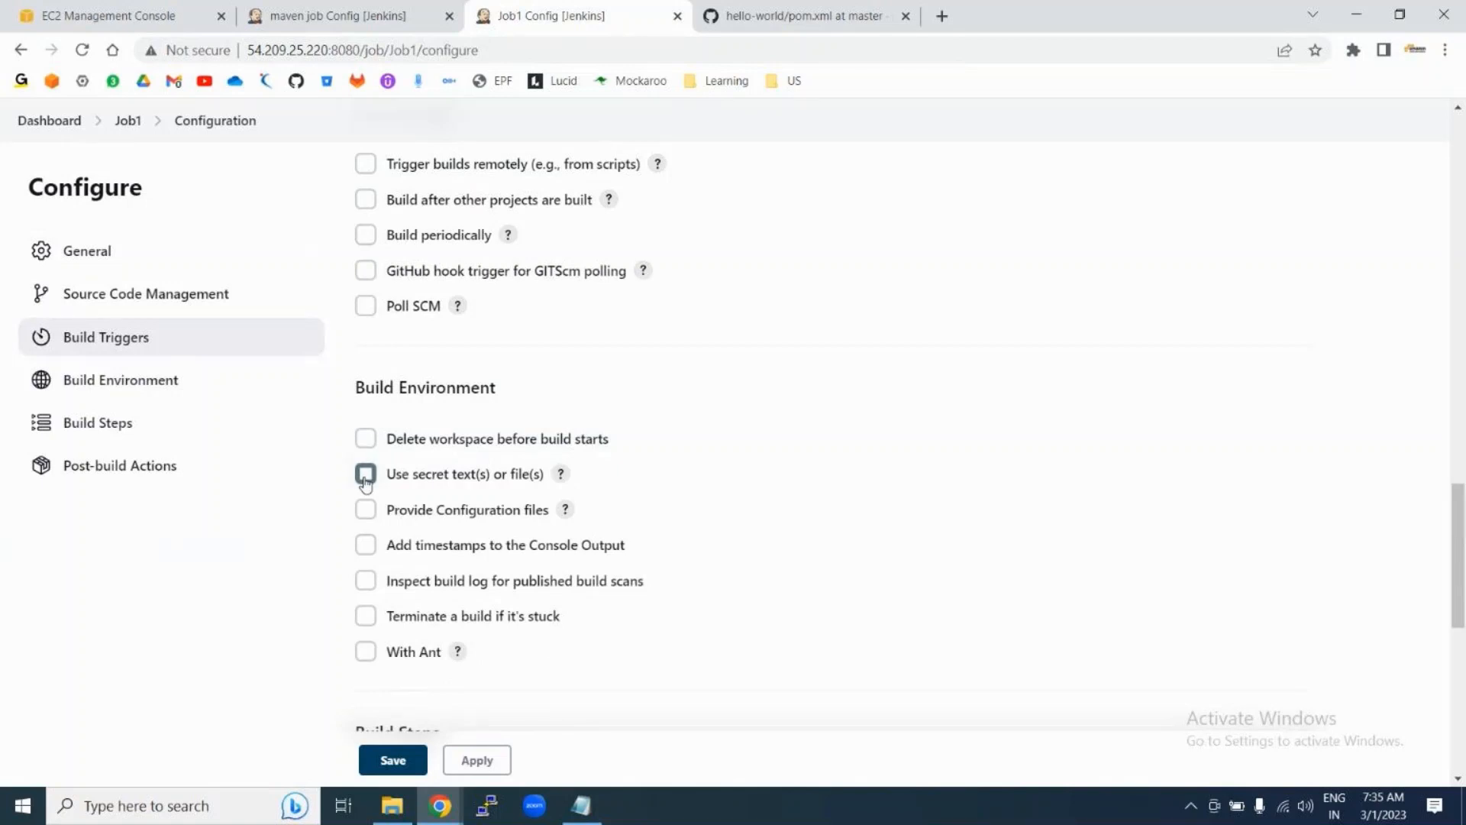
Step: Enable Use secret text(s), view its binding types, then turn it back off
click(365, 475)
click(441, 565)
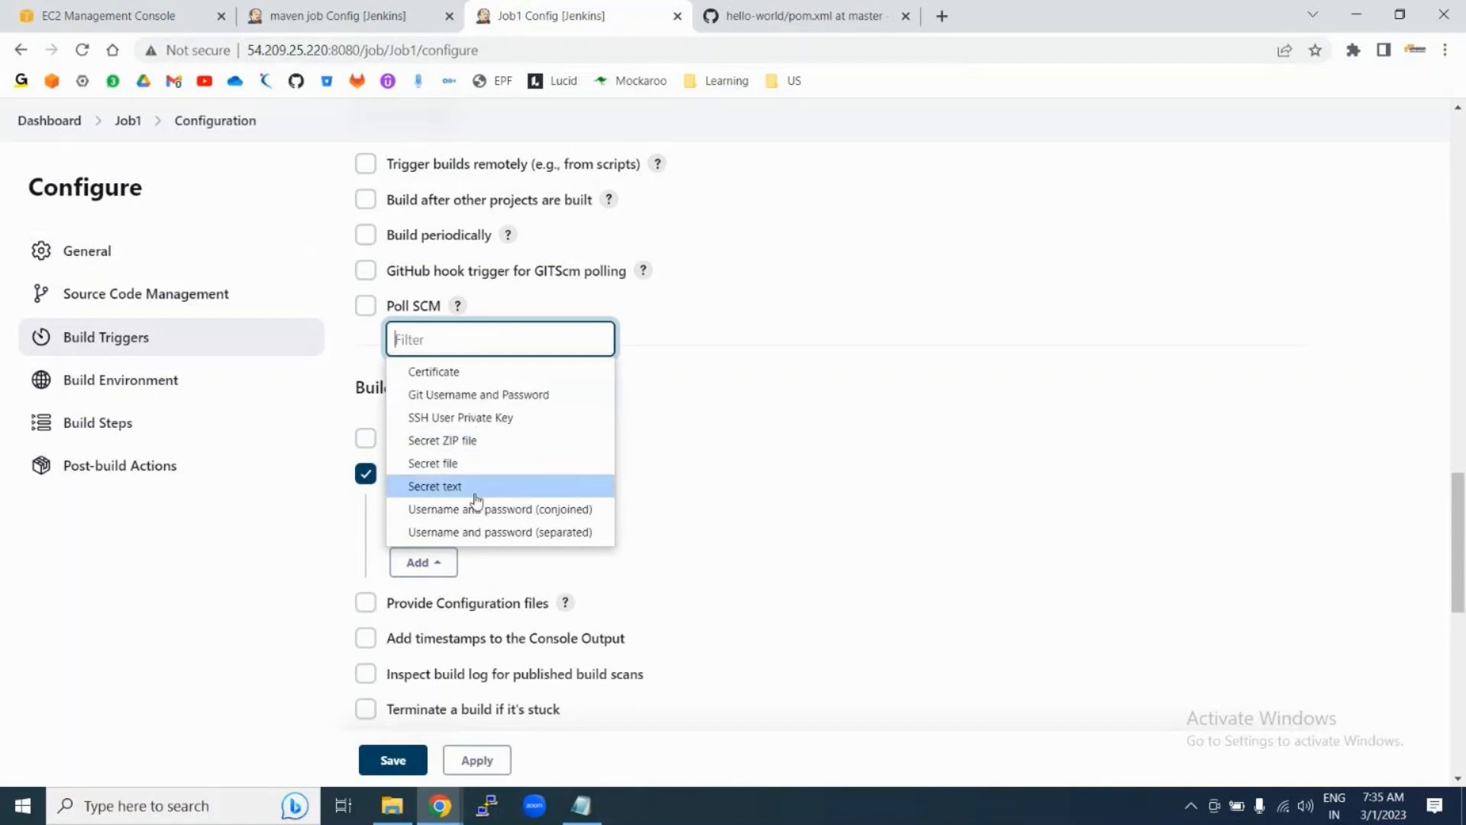
click(308, 546)
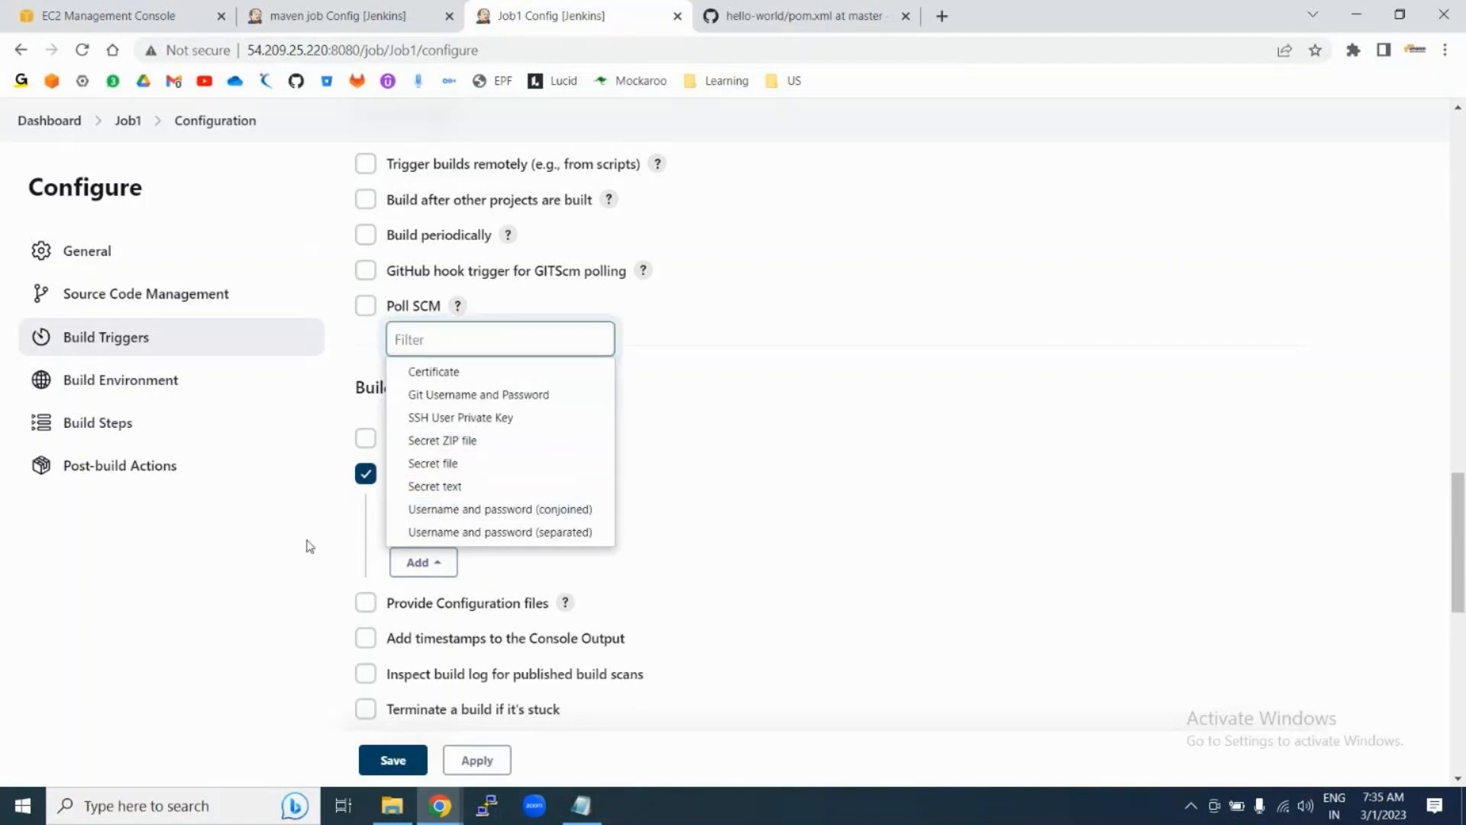
click(366, 475)
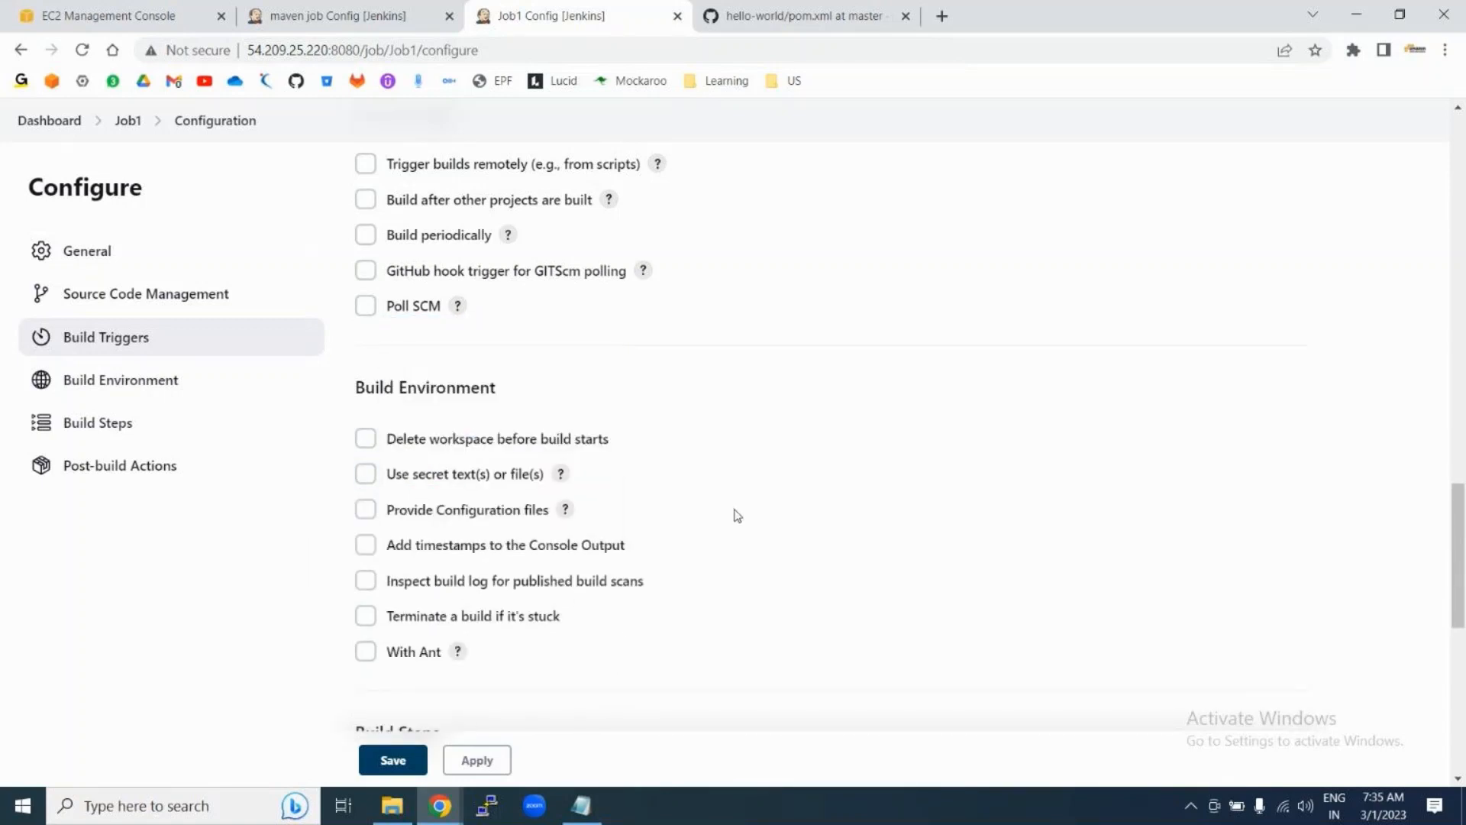
Step: Toggle Add timestamps to the Console Output on and back off
scroll(737, 516, down, 2)
scroll(647, 359, down, 3)
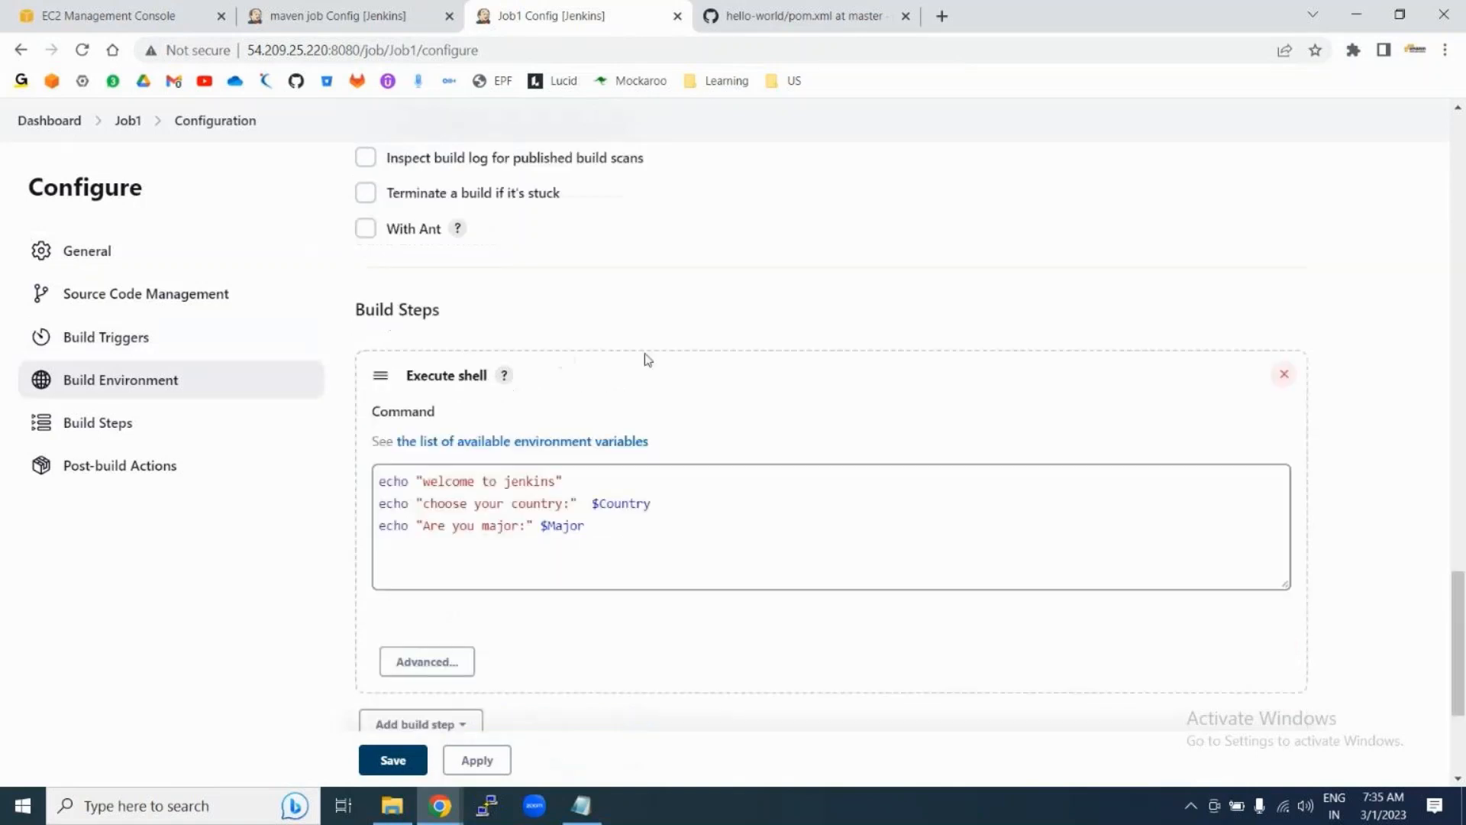
scroll(645, 315, up, 6)
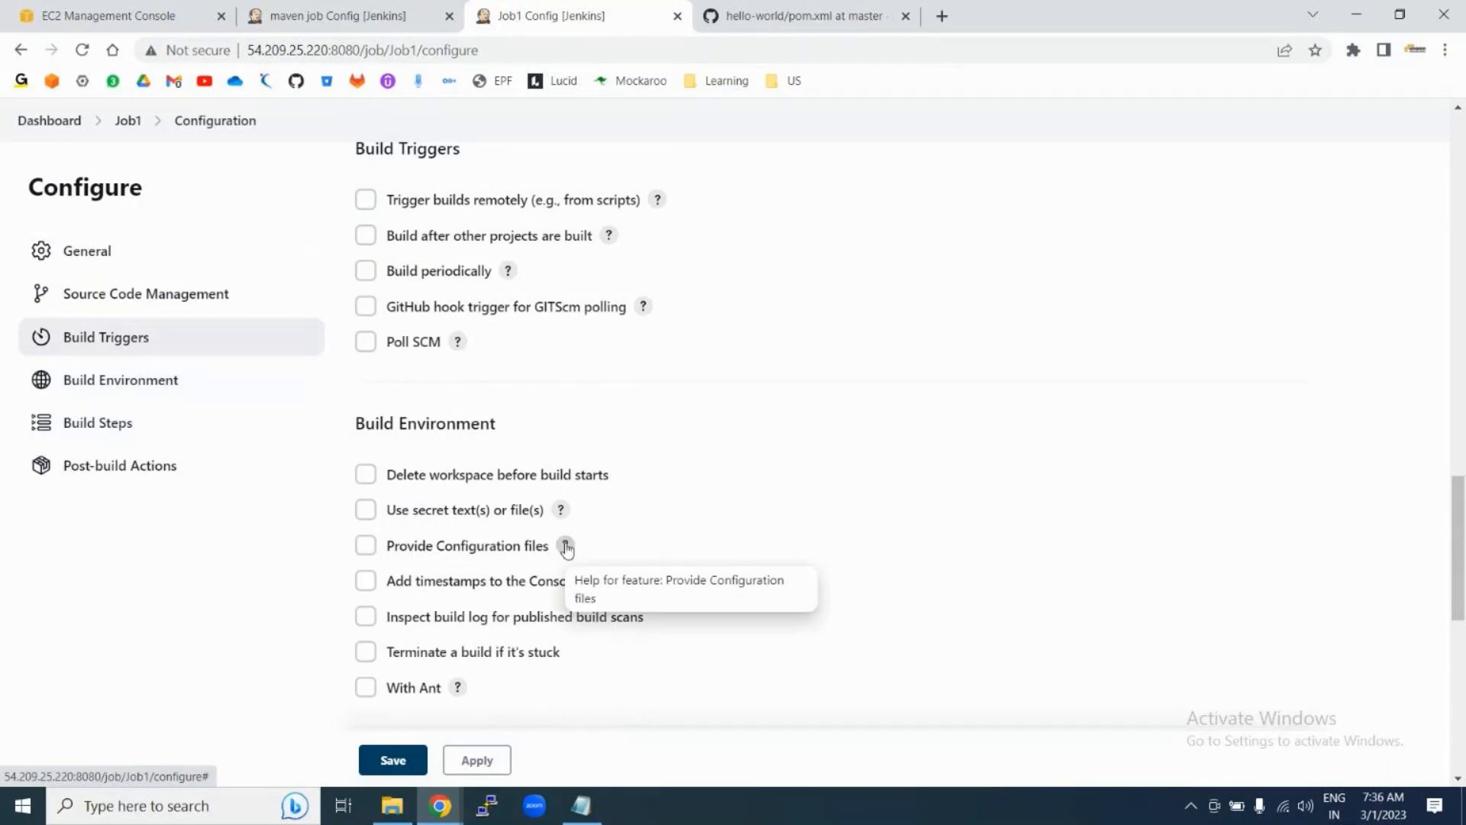
scroll(726, 541, down, 3)
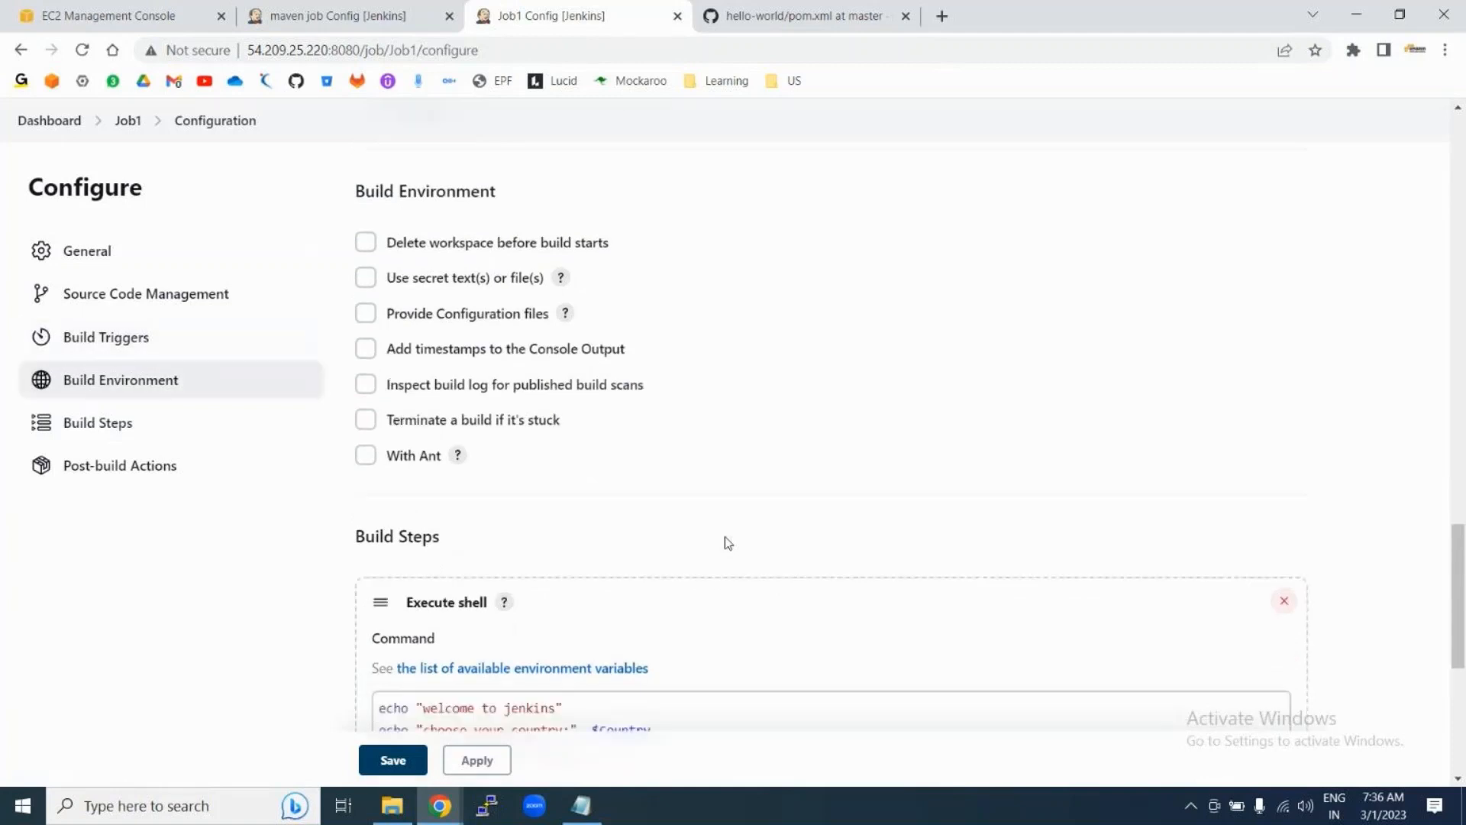
scroll(725, 541, down, 2)
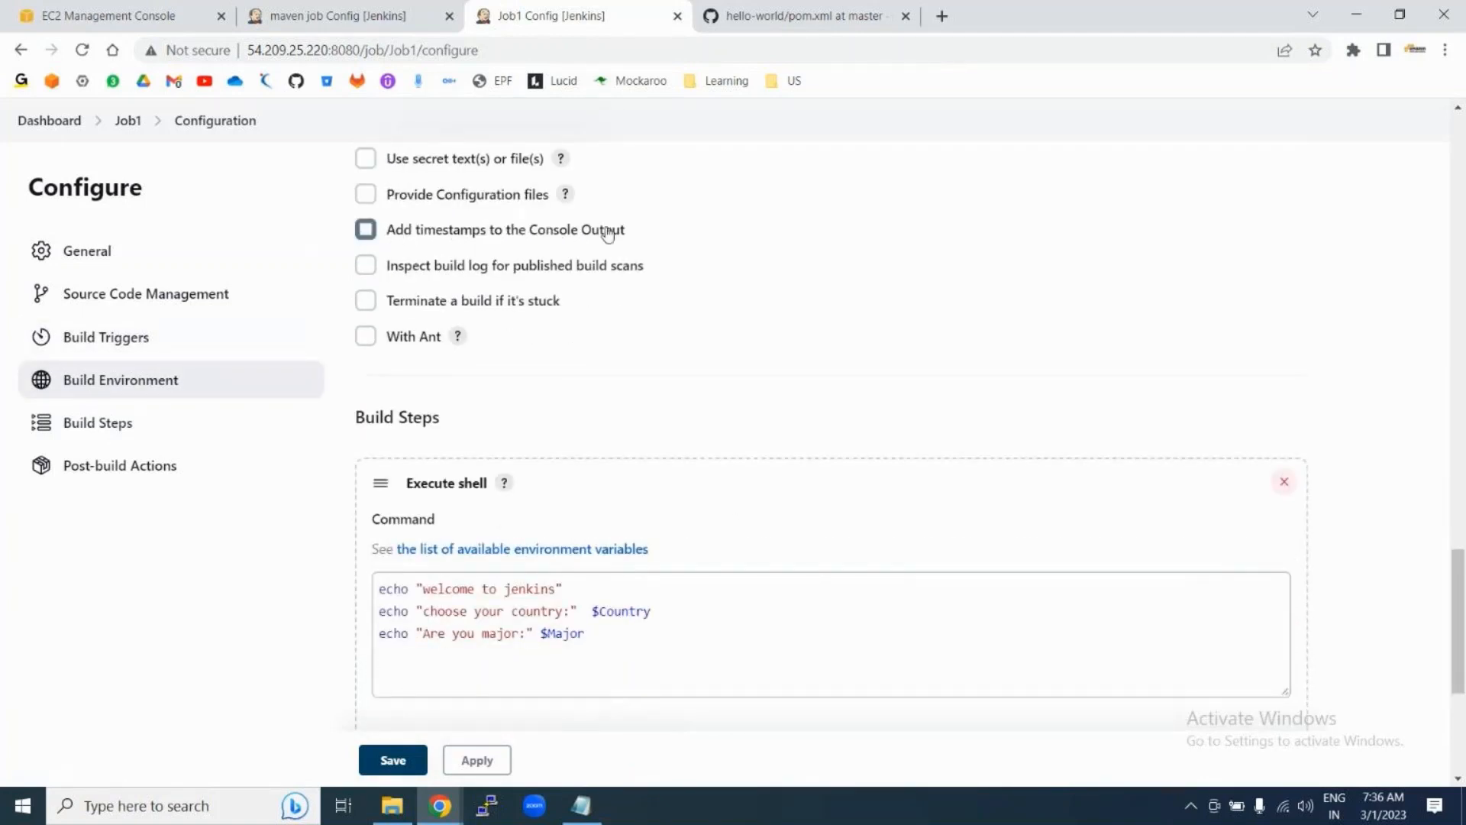
click(368, 232)
click(366, 230)
Step: List the available build step types under Add build step
scroll(761, 455, down, 4)
scroll(764, 457, up, 1)
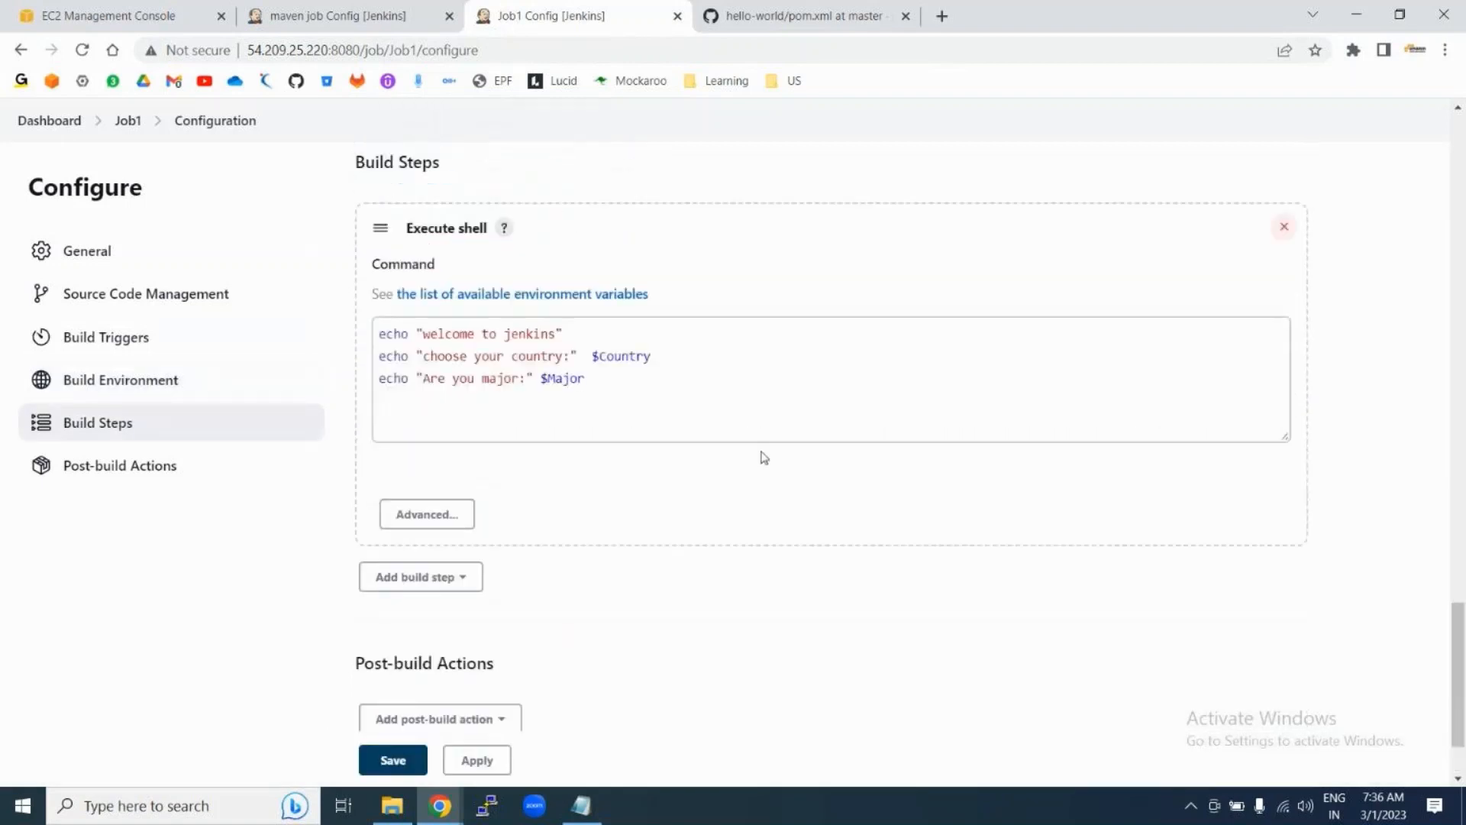
scroll(736, 396, up, 2)
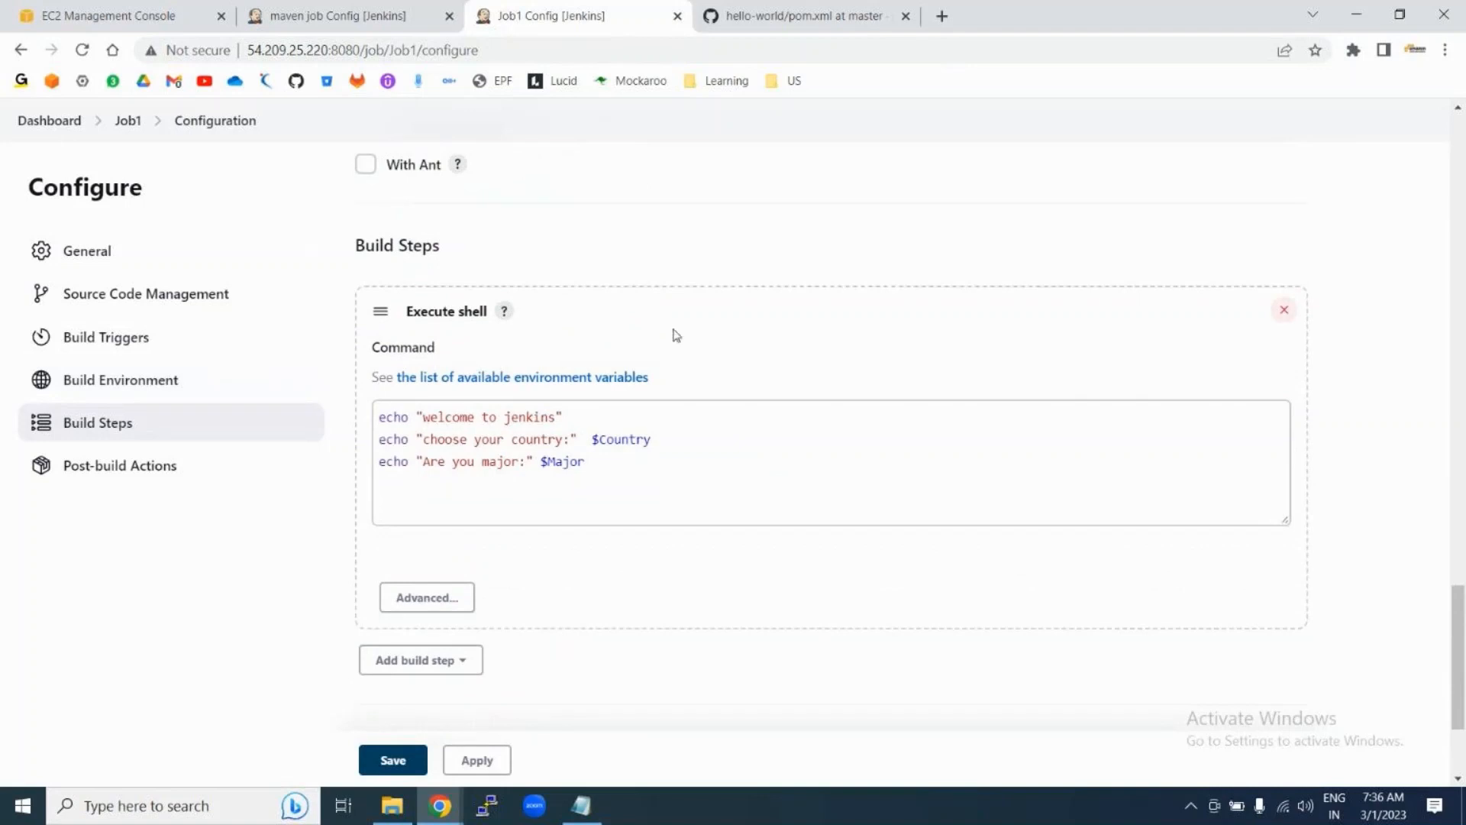
scroll(675, 334, down, 1)
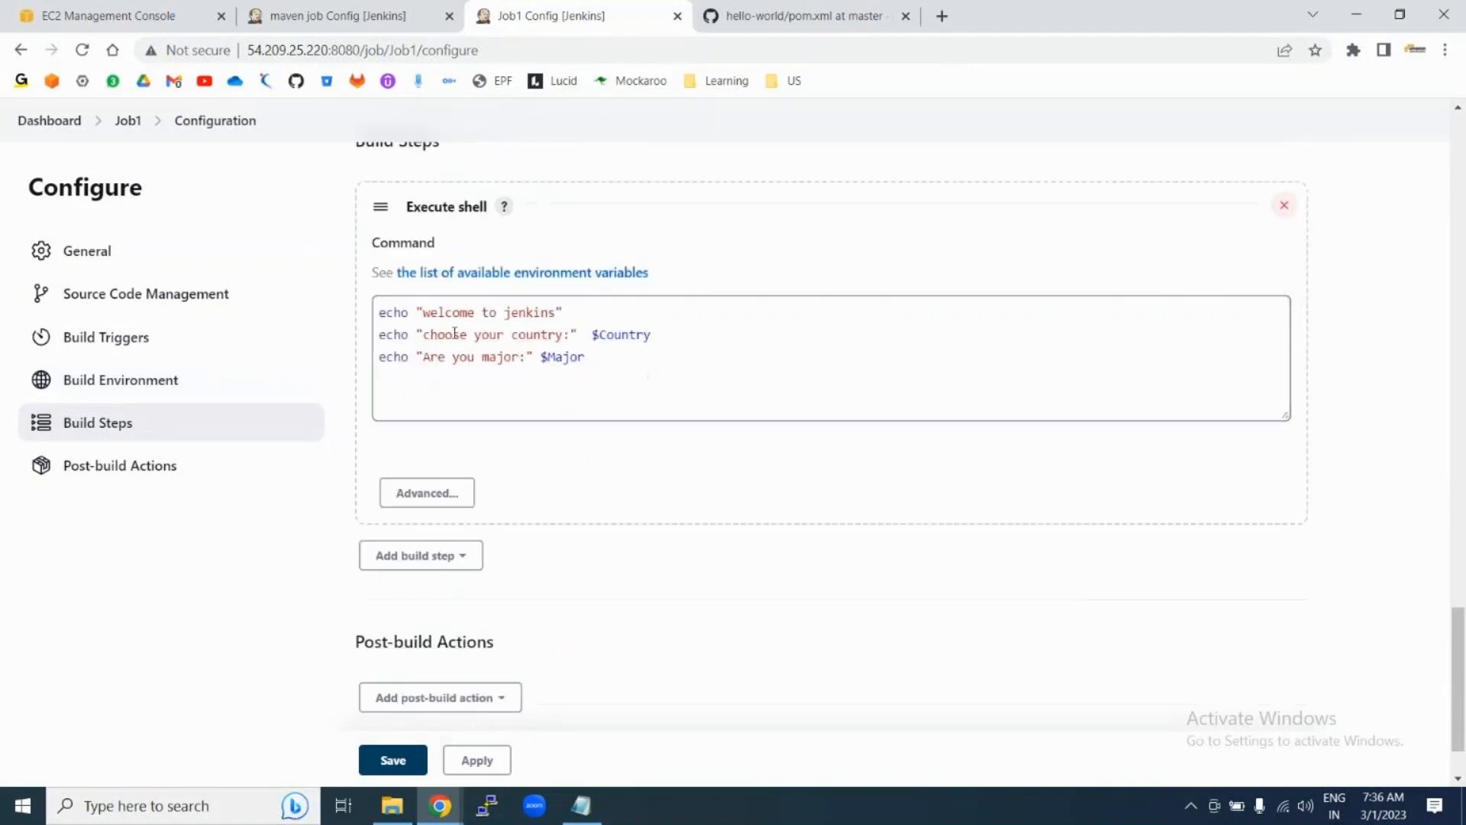
click(445, 560)
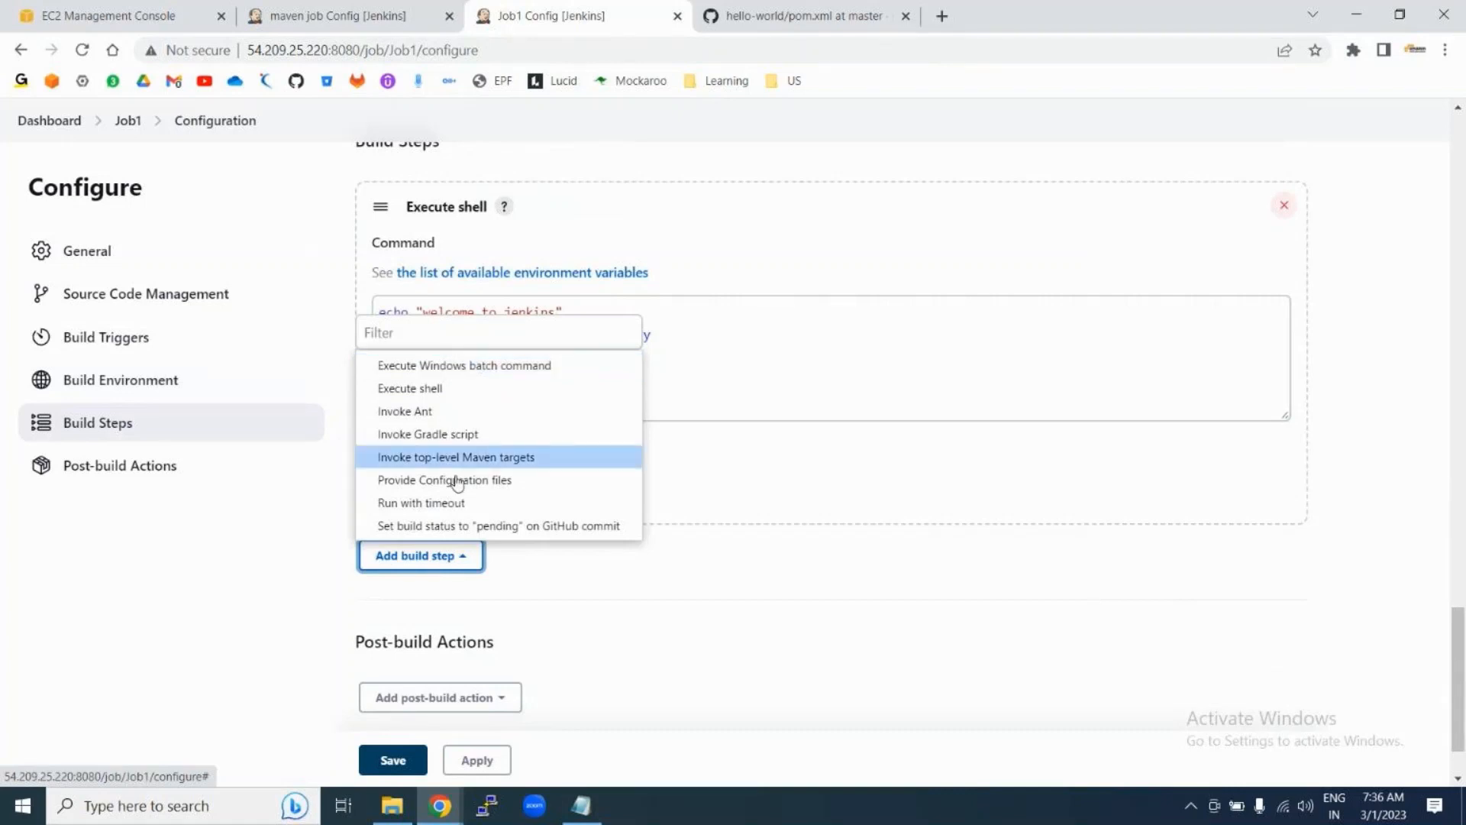
Step: Add an E-mail Notification post-build action to Job1
click(595, 670)
scroll(385, 549, down, 2)
drag(357, 547, 516, 549)
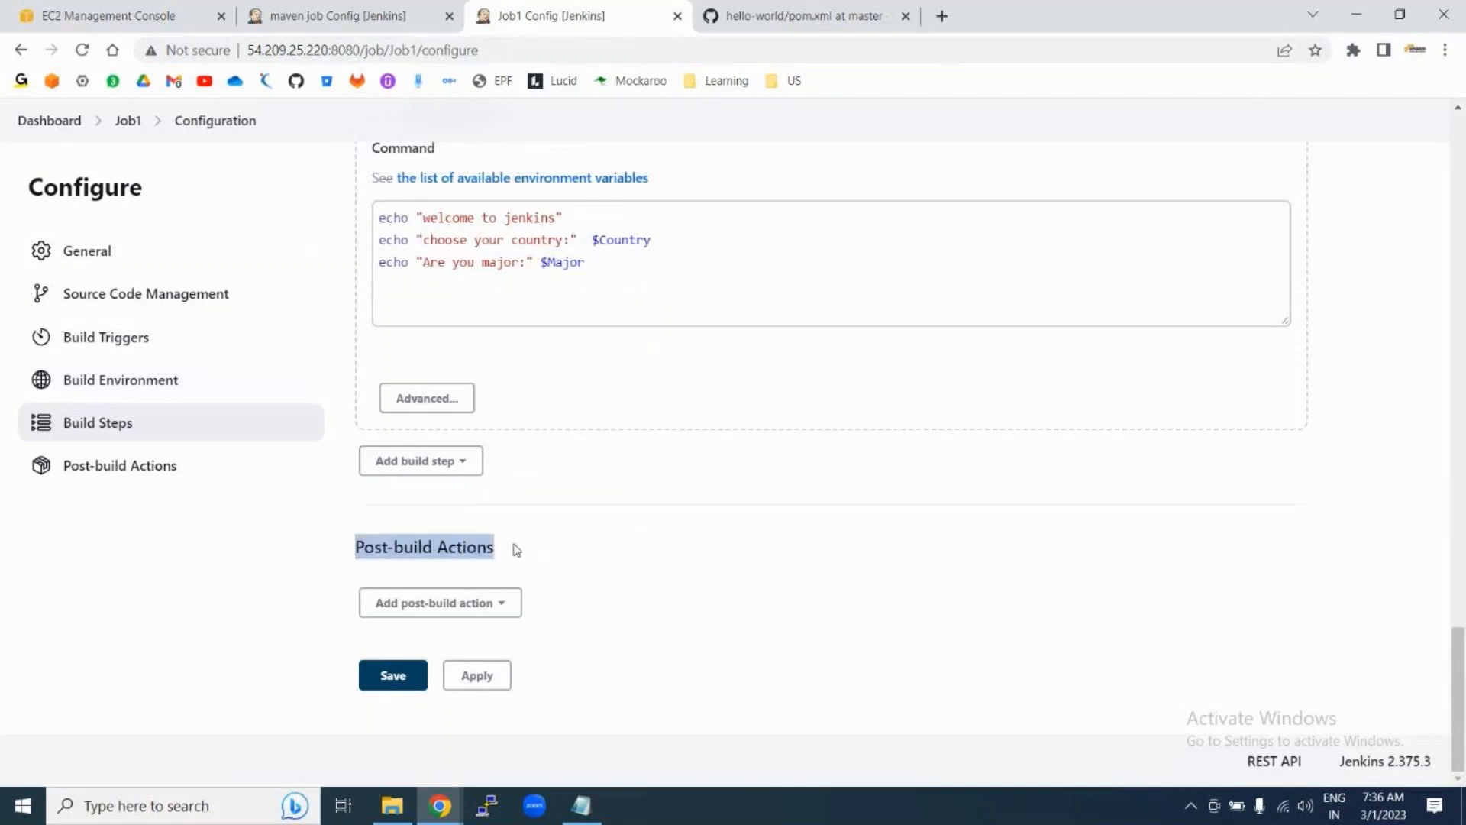
click(491, 608)
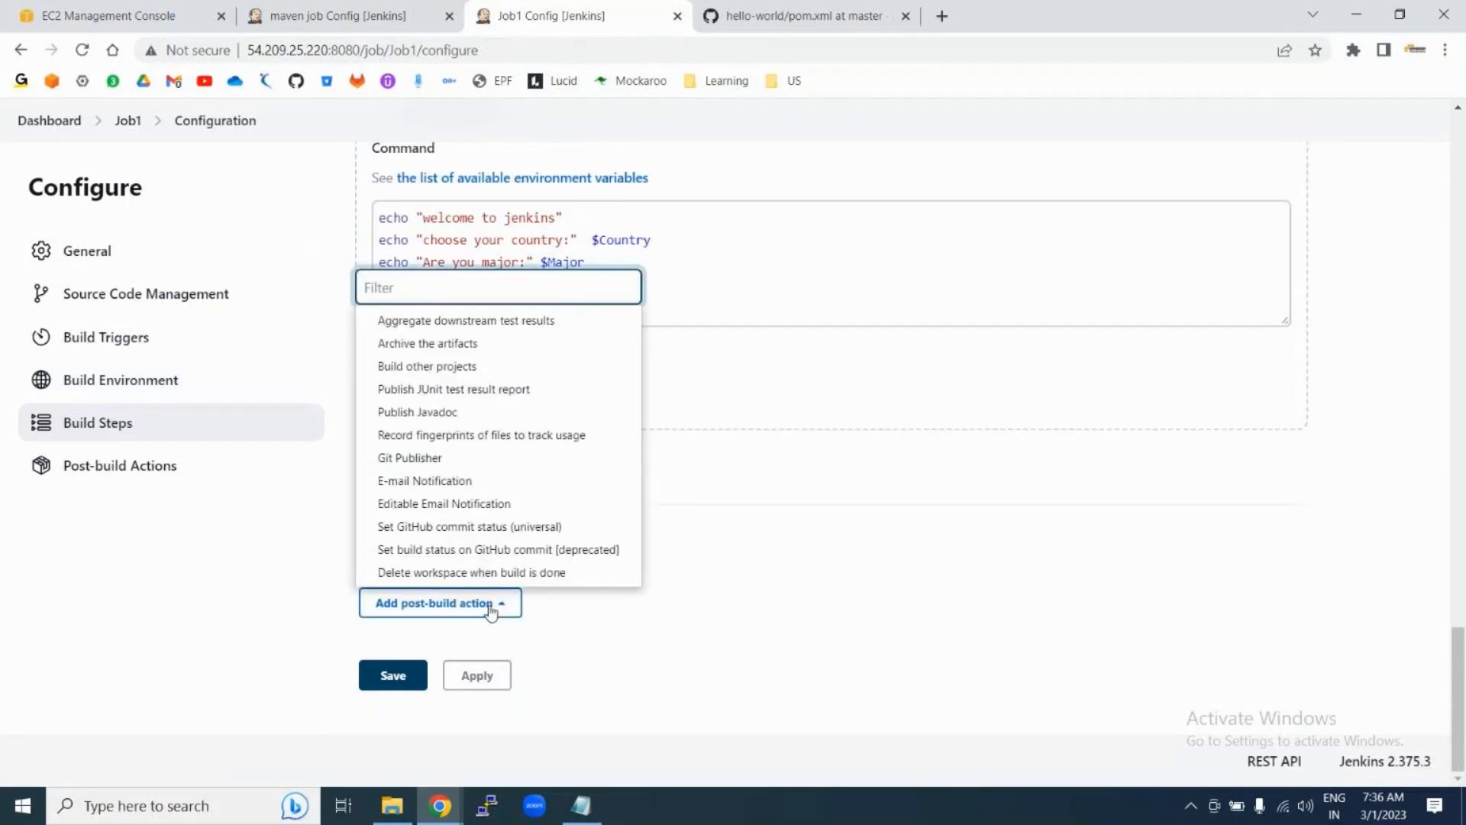
click(443, 486)
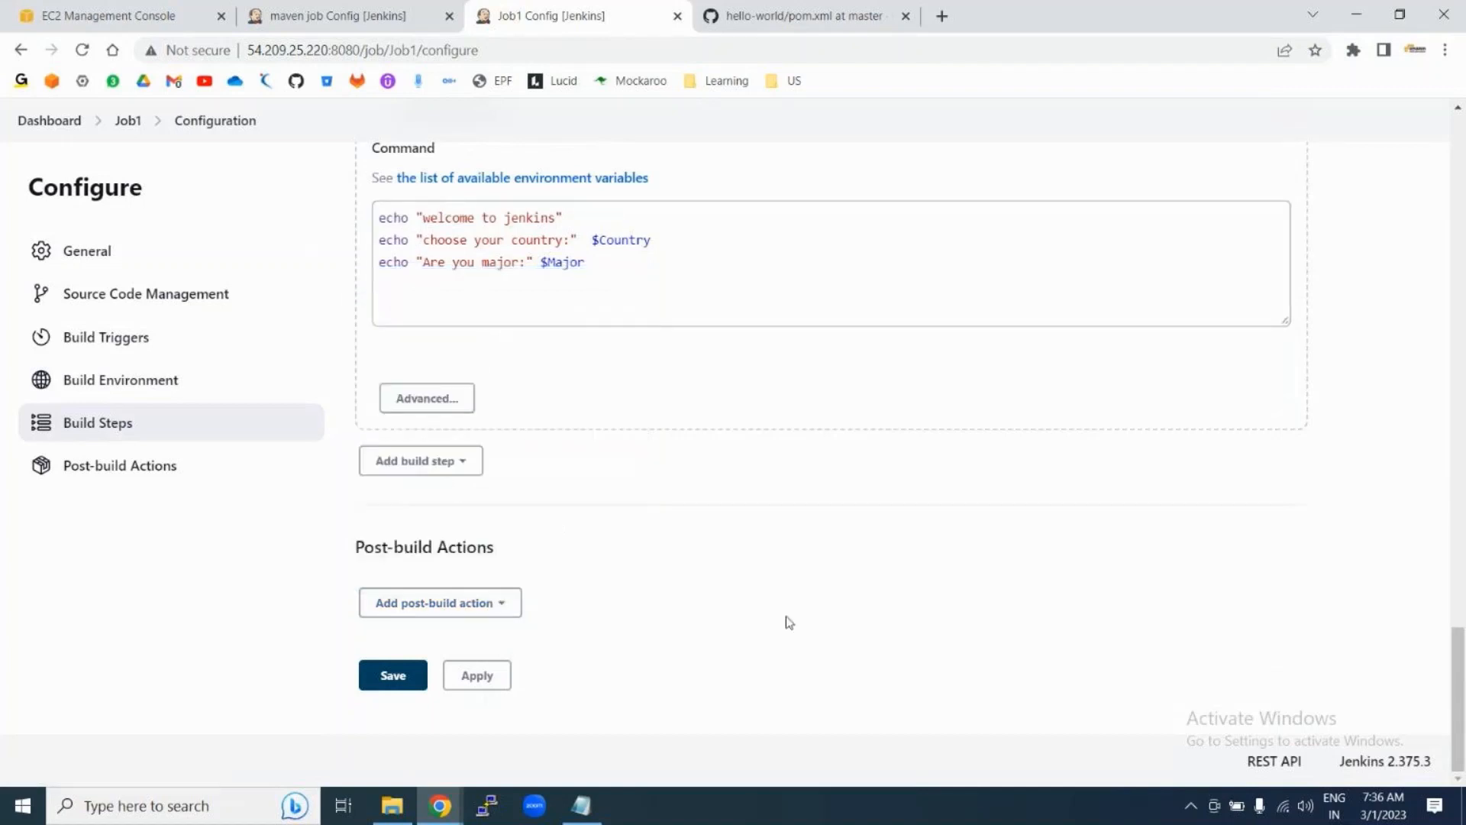
Step: Enter the recipient's e-mail address, keeping 'Send e-mail for every unstable build' checked
scroll(788, 616, down, 5)
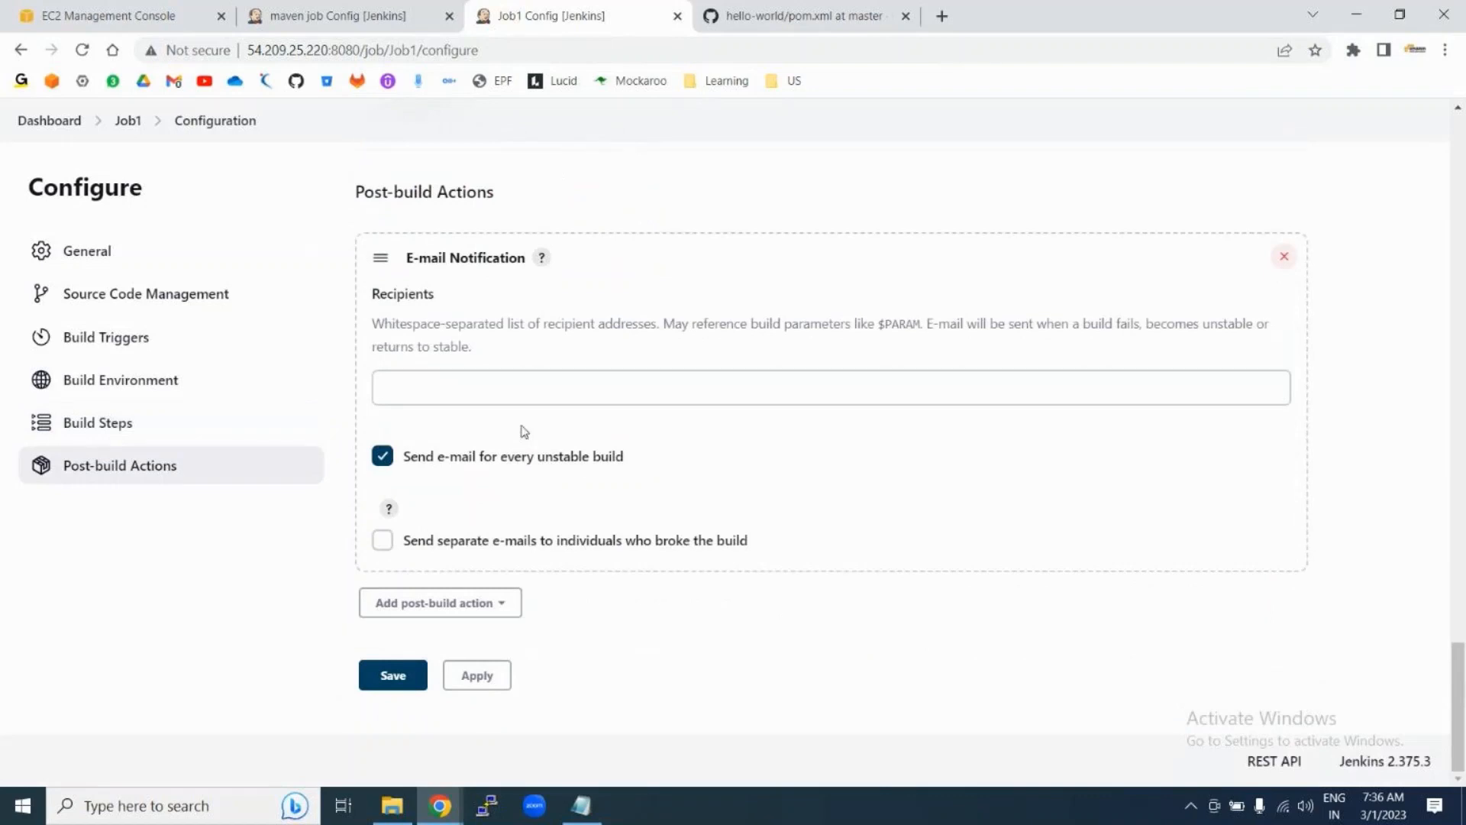
click(474, 383)
click(447, 489)
drag(440, 467, 622, 463)
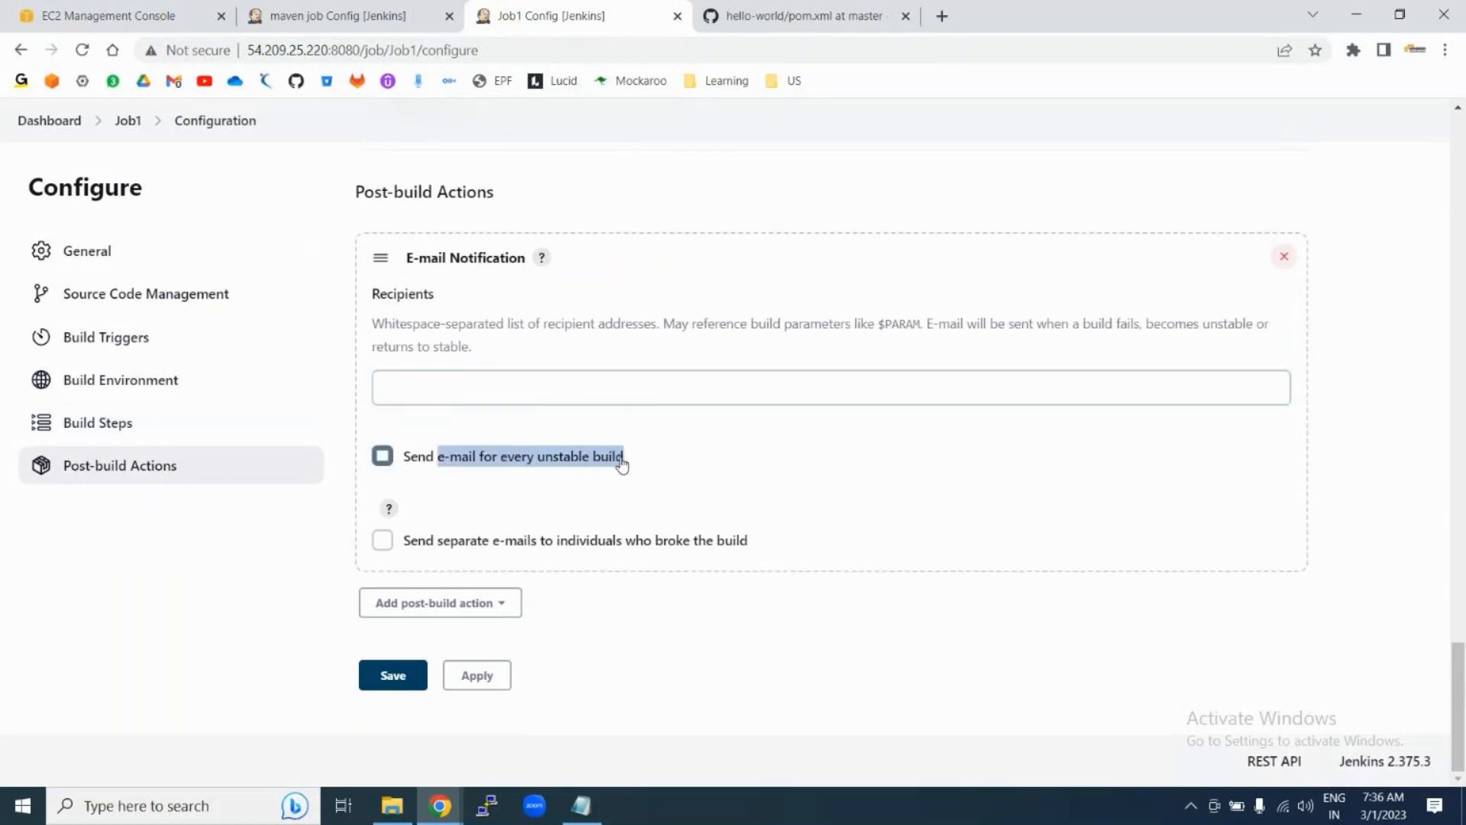
click(382, 458)
click(415, 399)
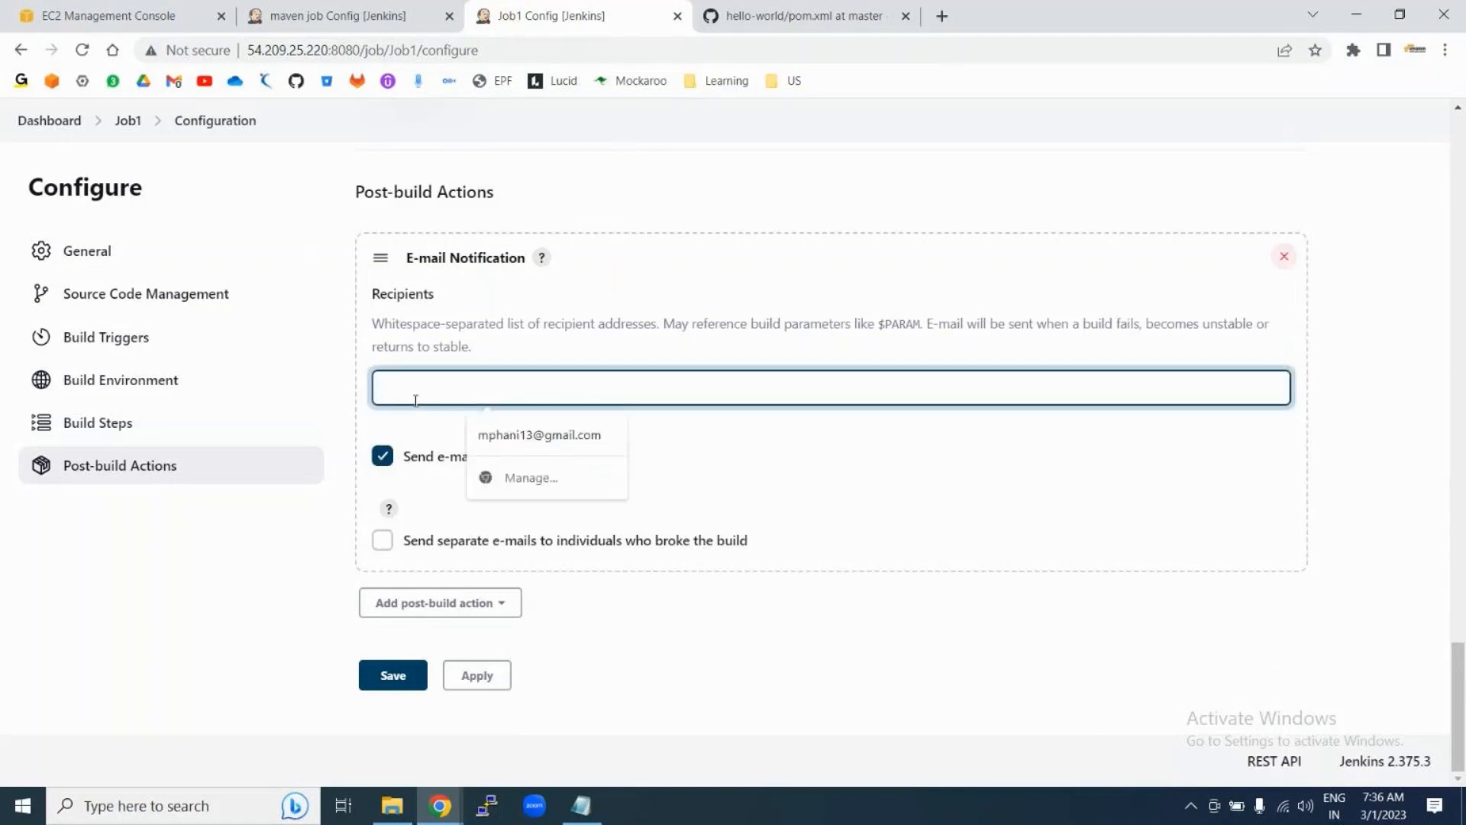
click(491, 430)
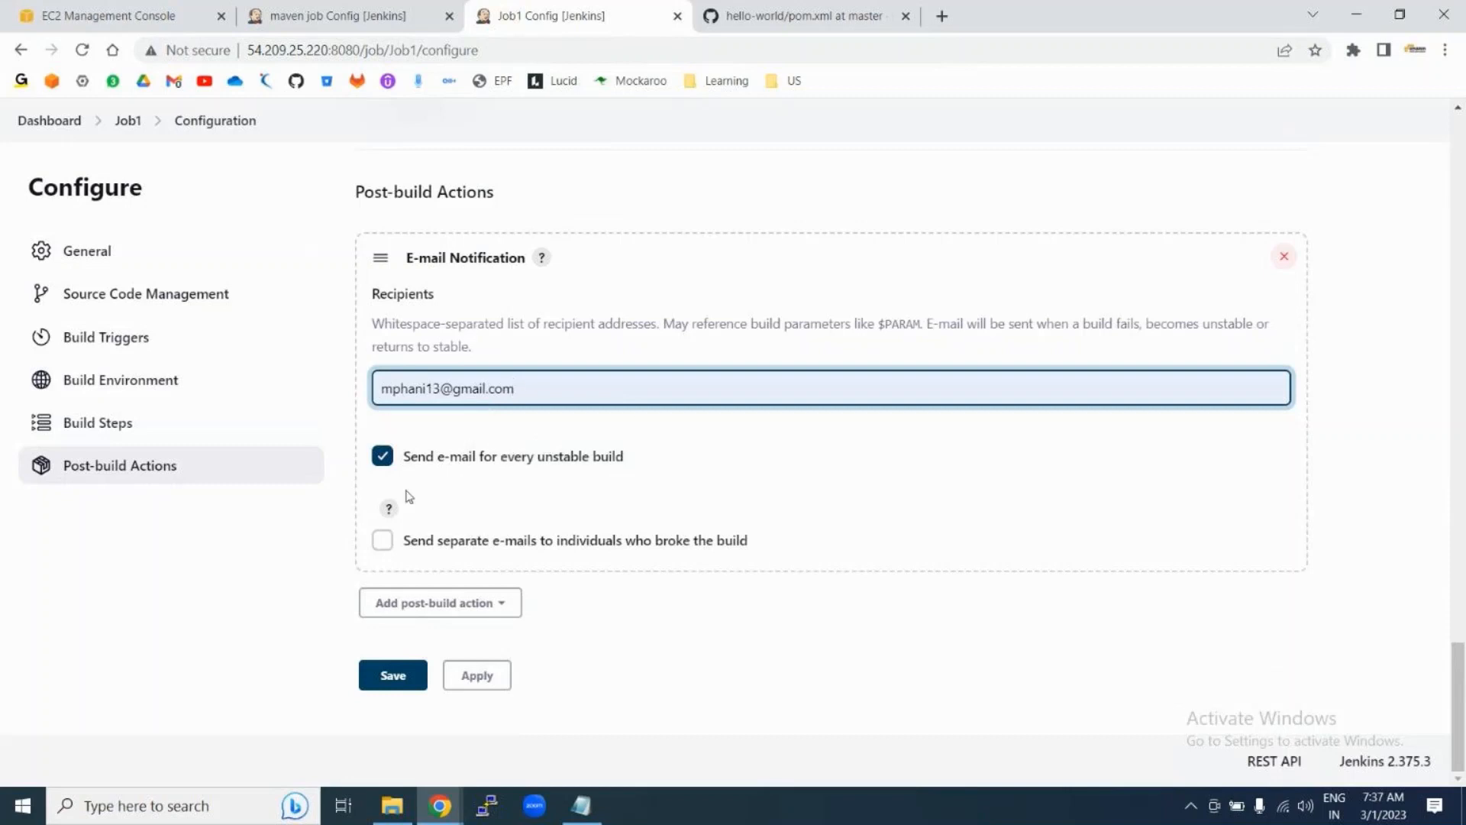
text(,)
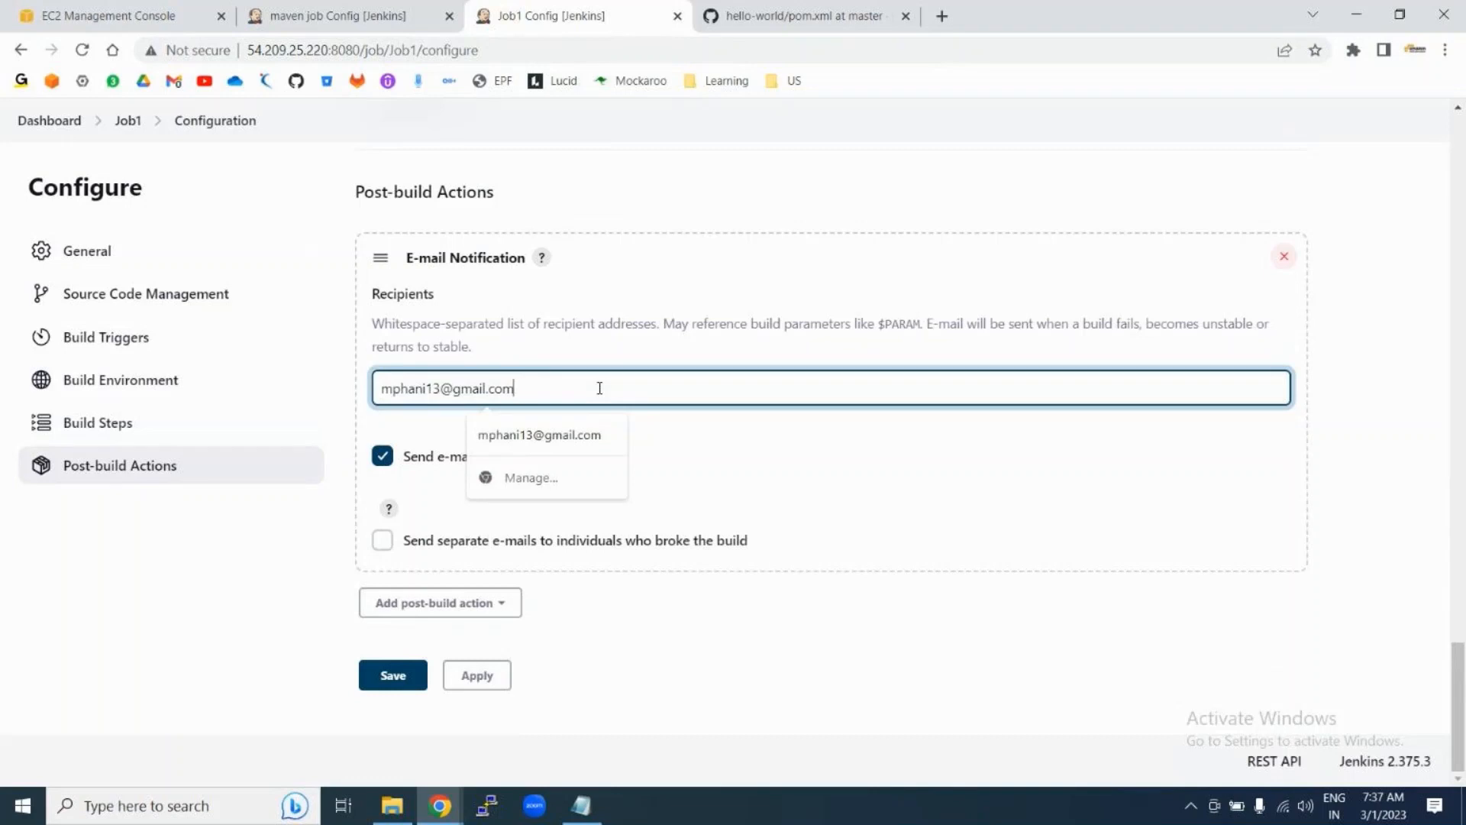
click(868, 503)
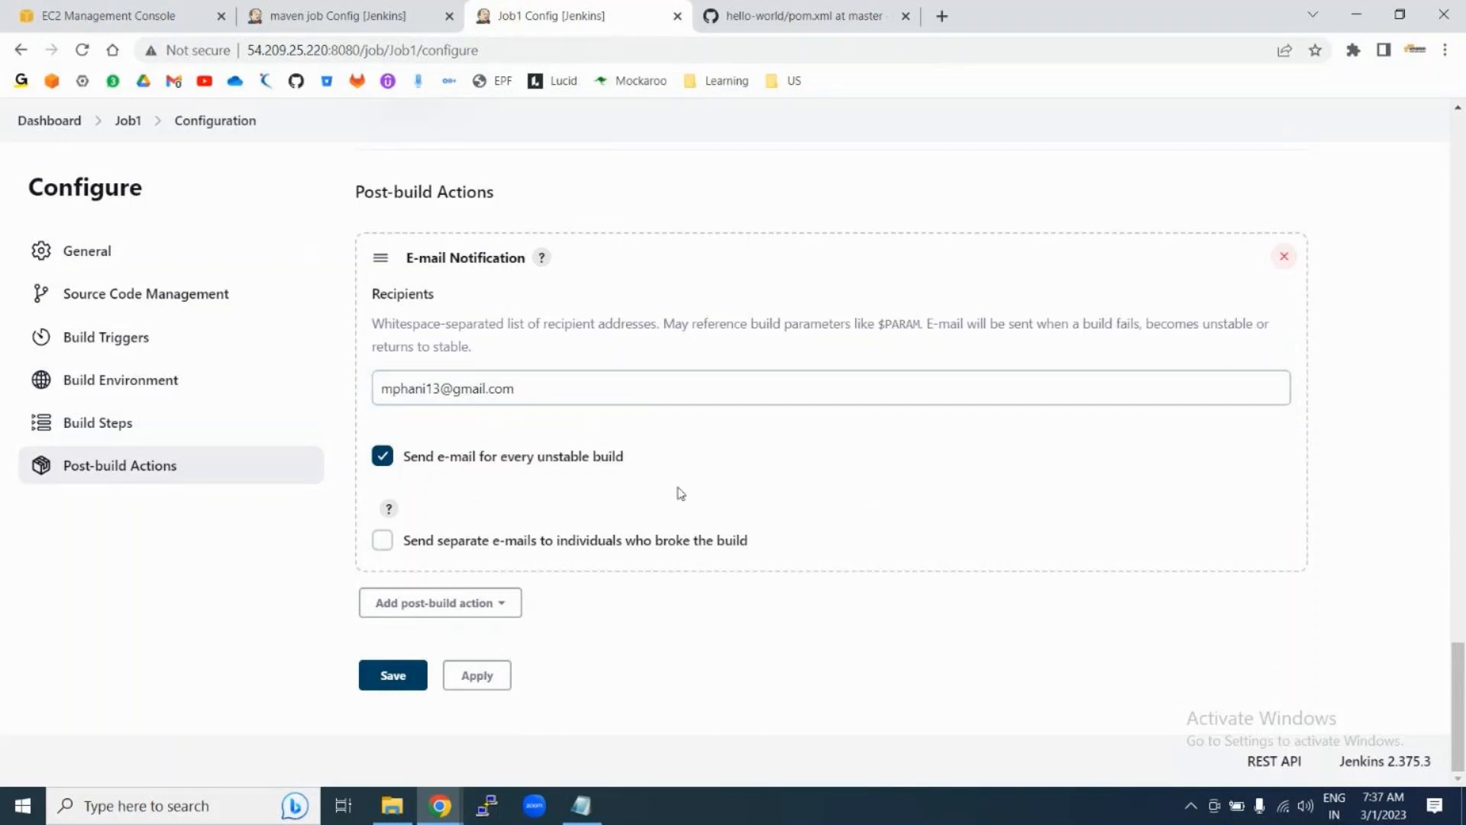
Step: Add the 'Delete workspace when build is done' post-build action and apply the configuration
click(477, 603)
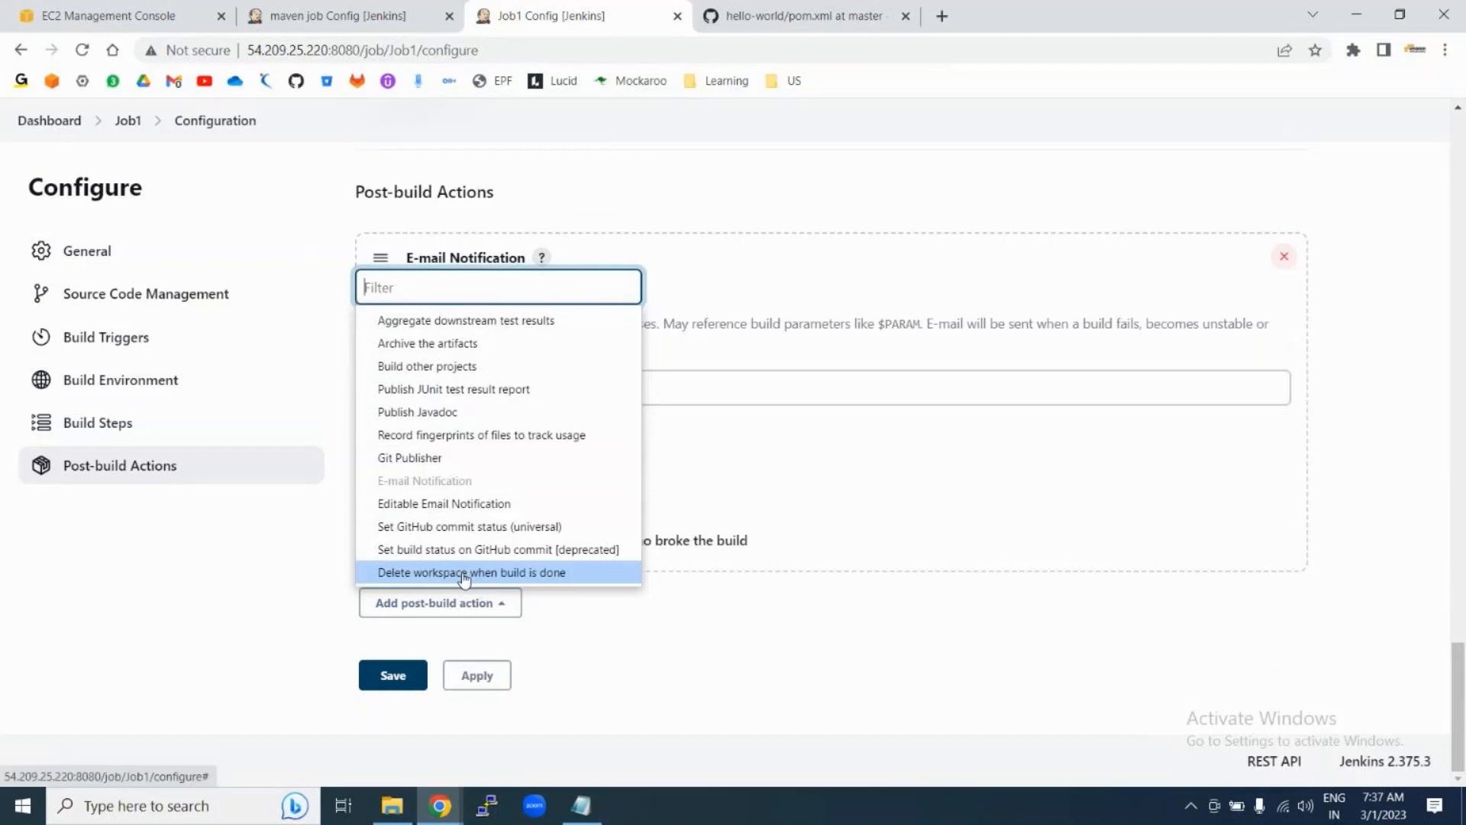
click(429, 577)
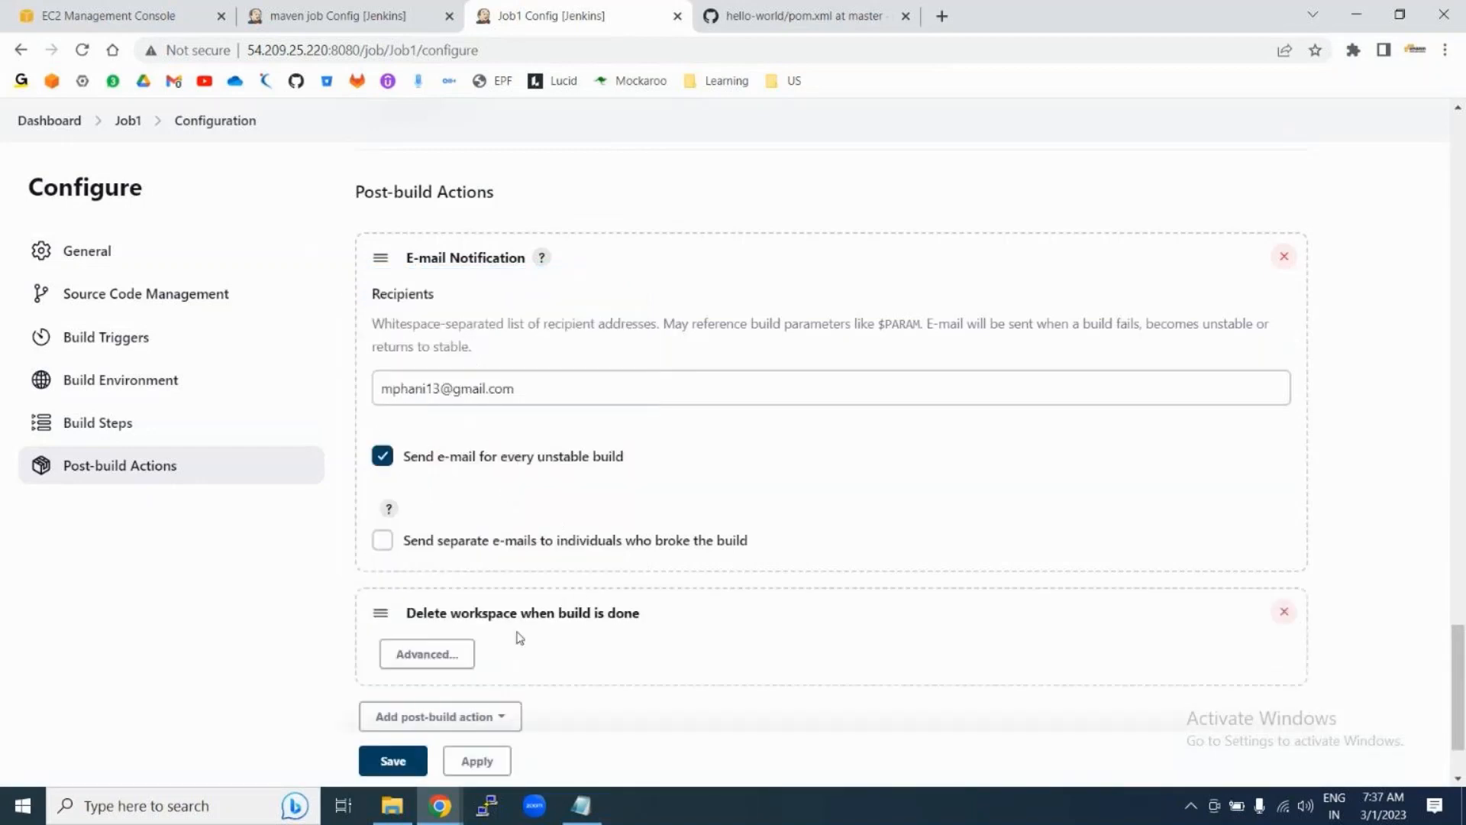
scroll(520, 638, down, 3)
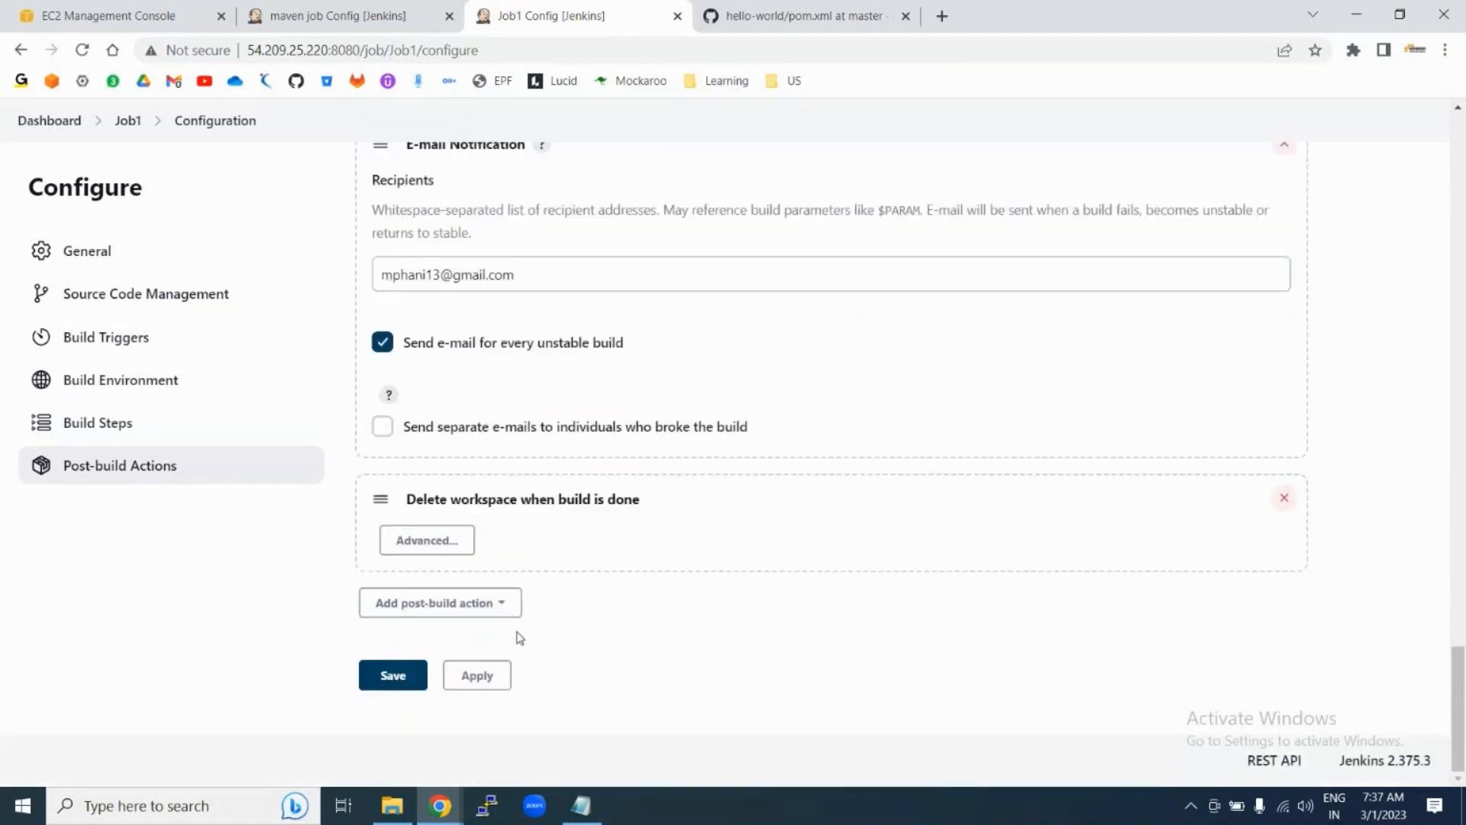
click(507, 670)
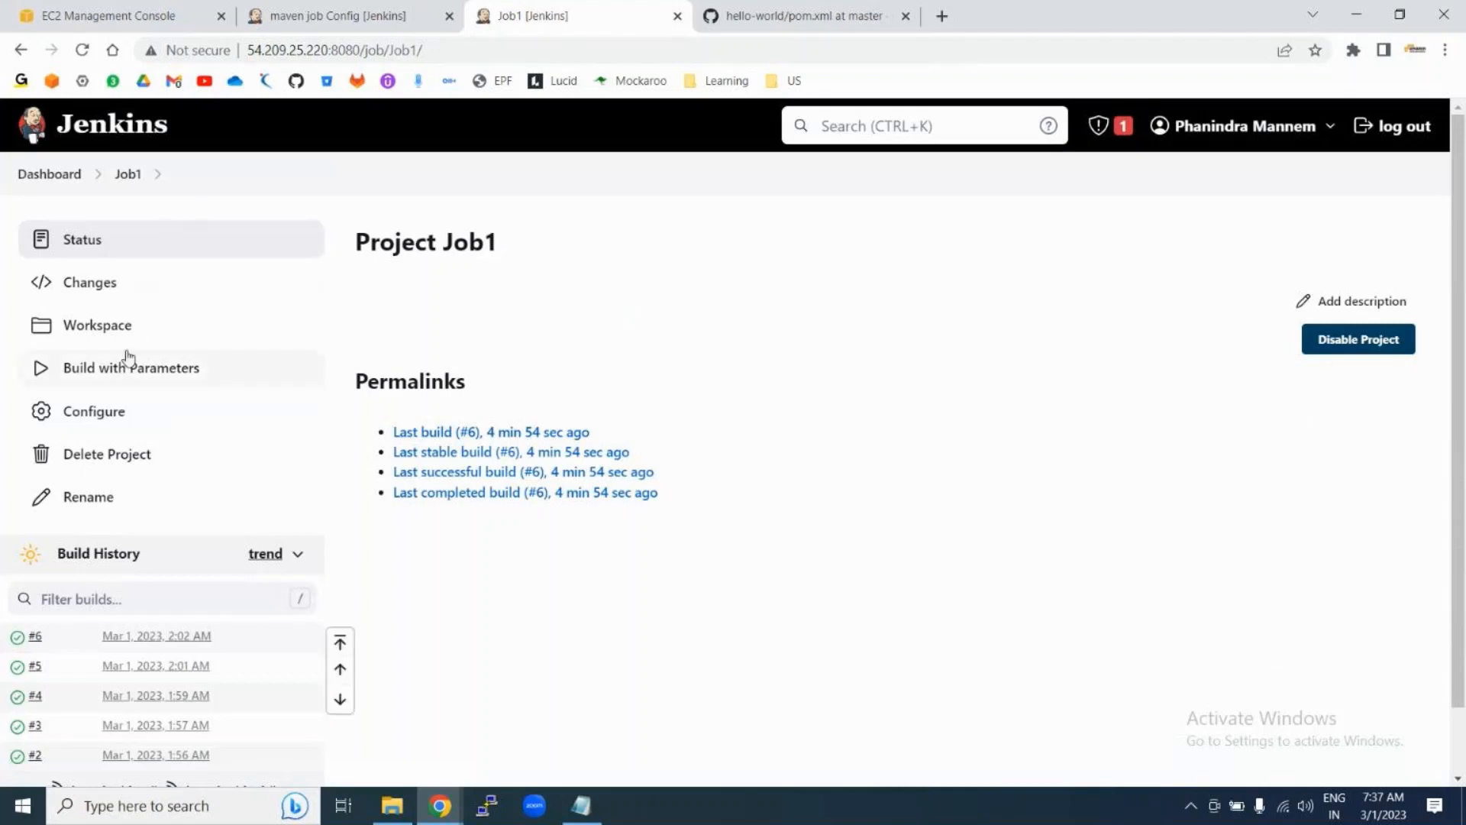
click(98, 414)
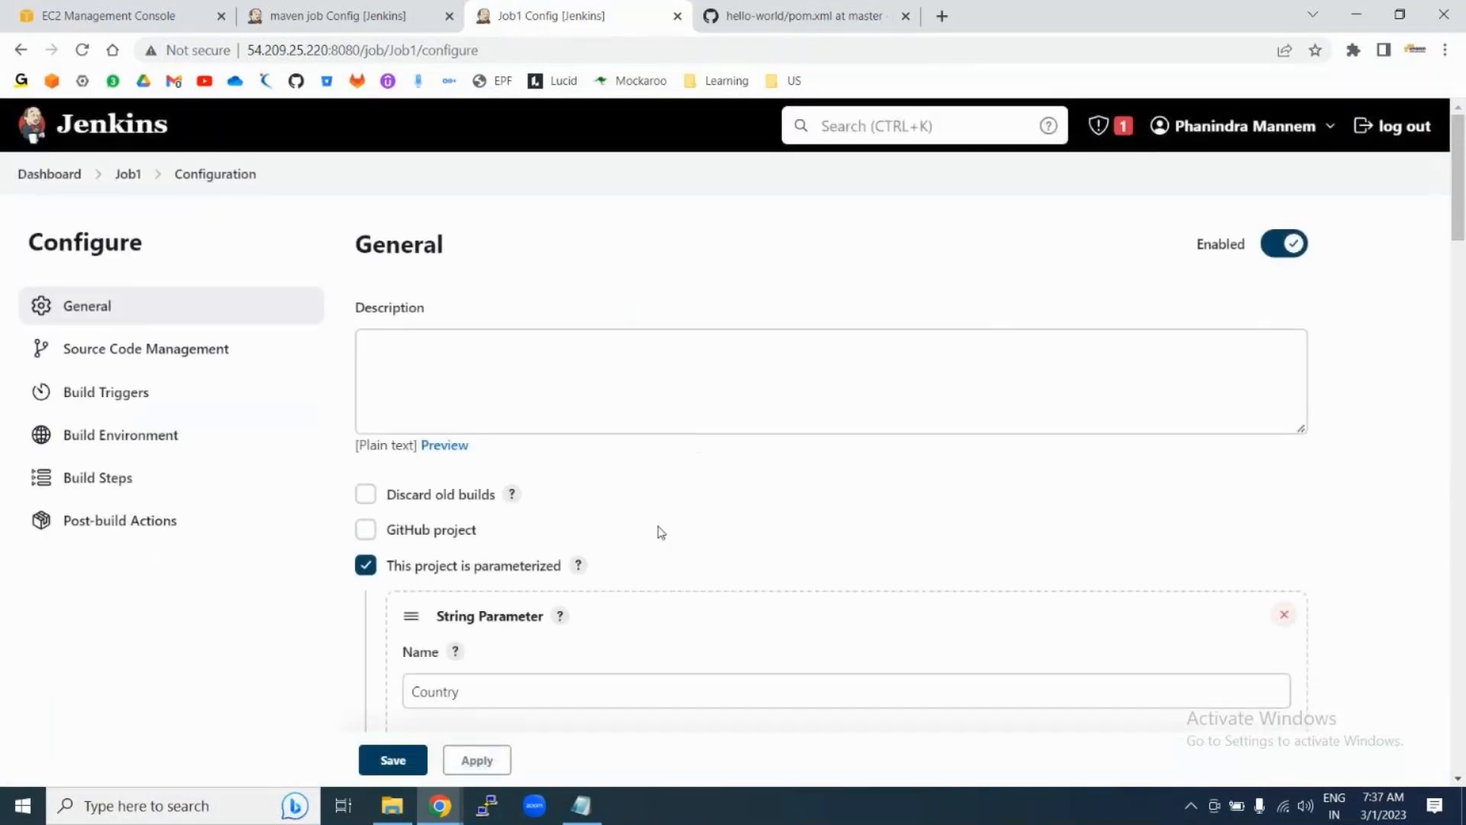
scroll(662, 533, down, 10)
scroll(661, 532, down, 8)
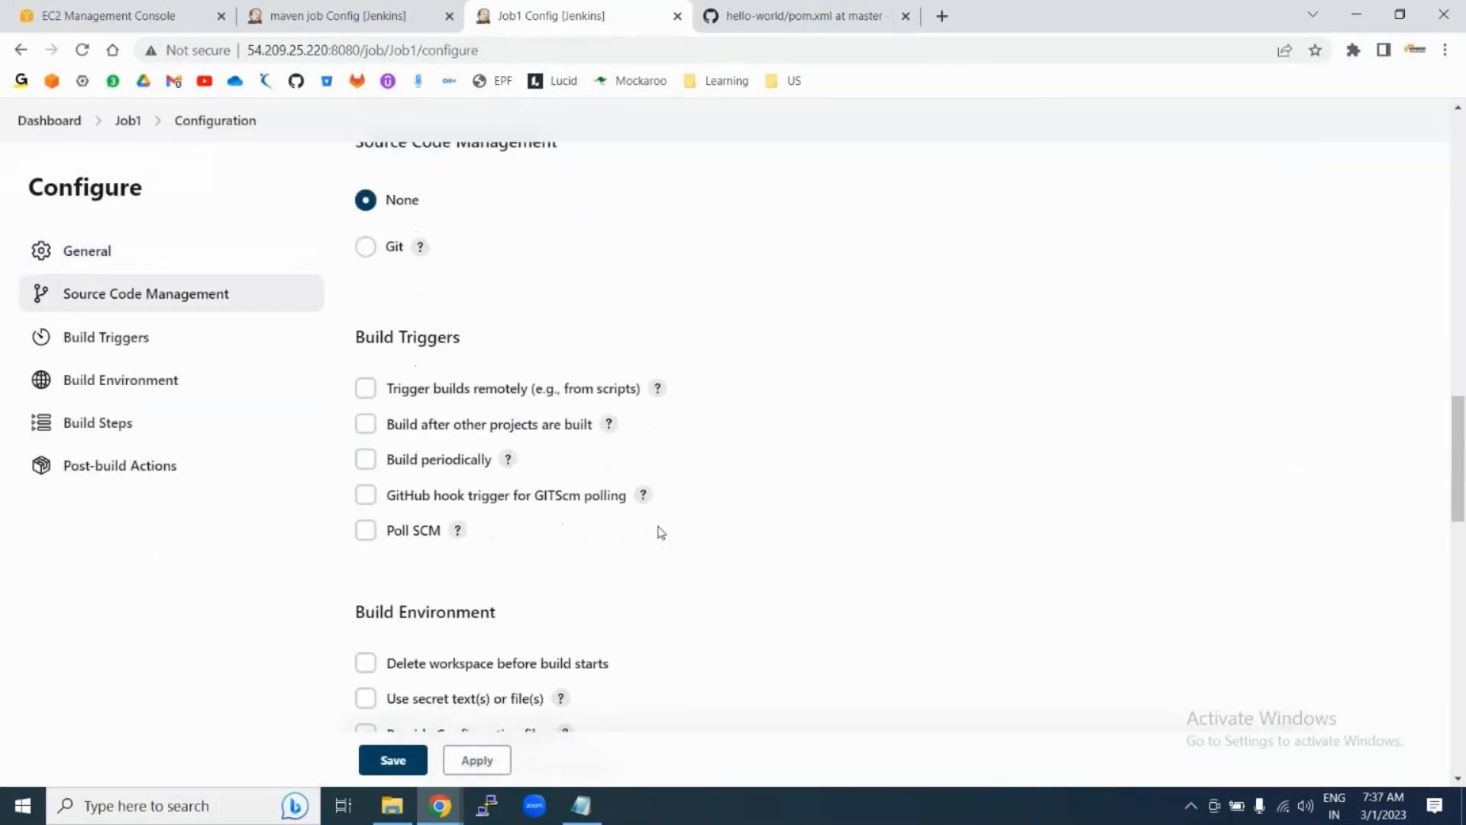
drag(347, 382, 574, 546)
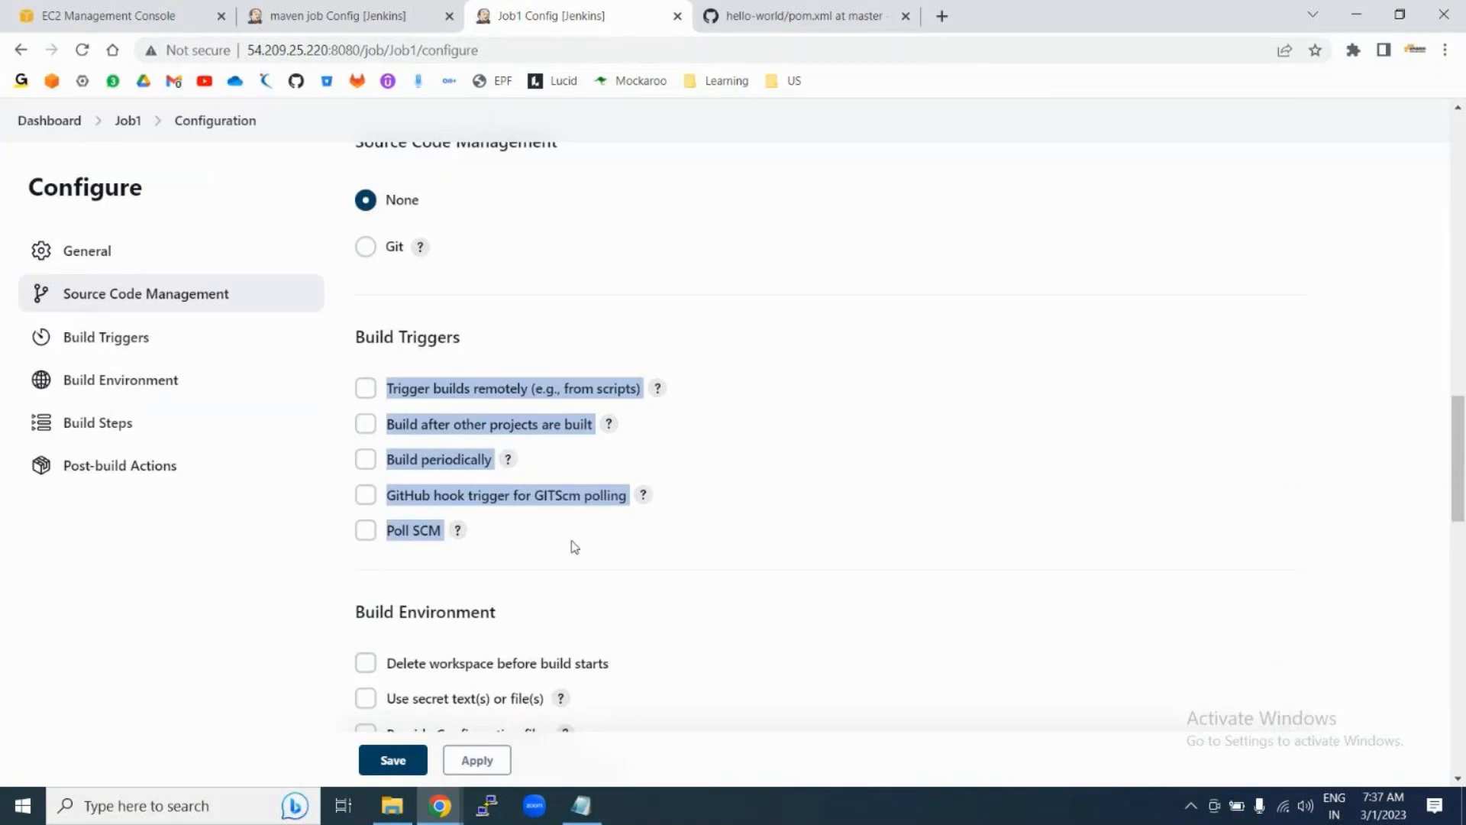
click(549, 532)
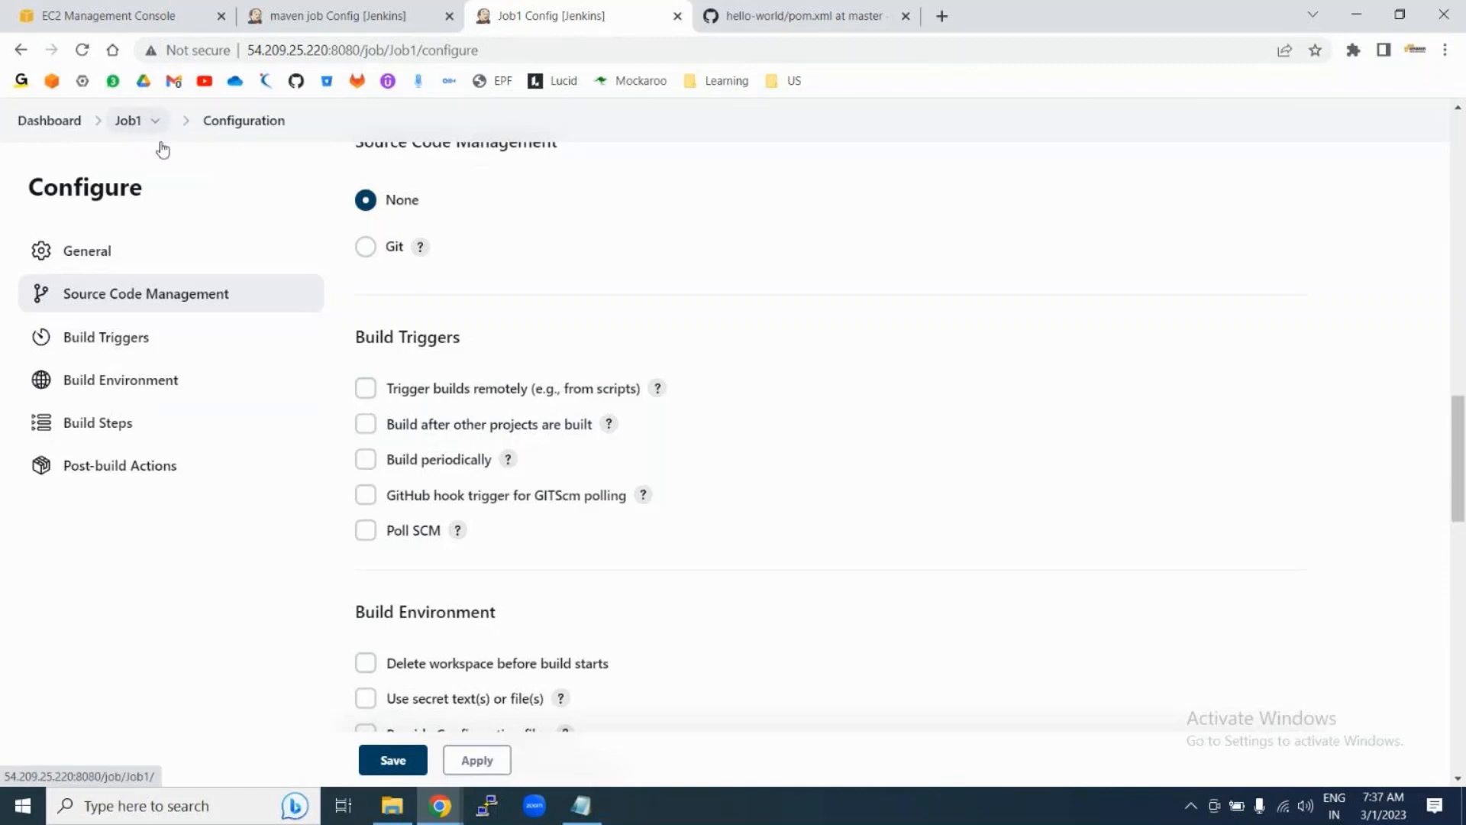
drag(387, 497, 437, 498)
click(373, 501)
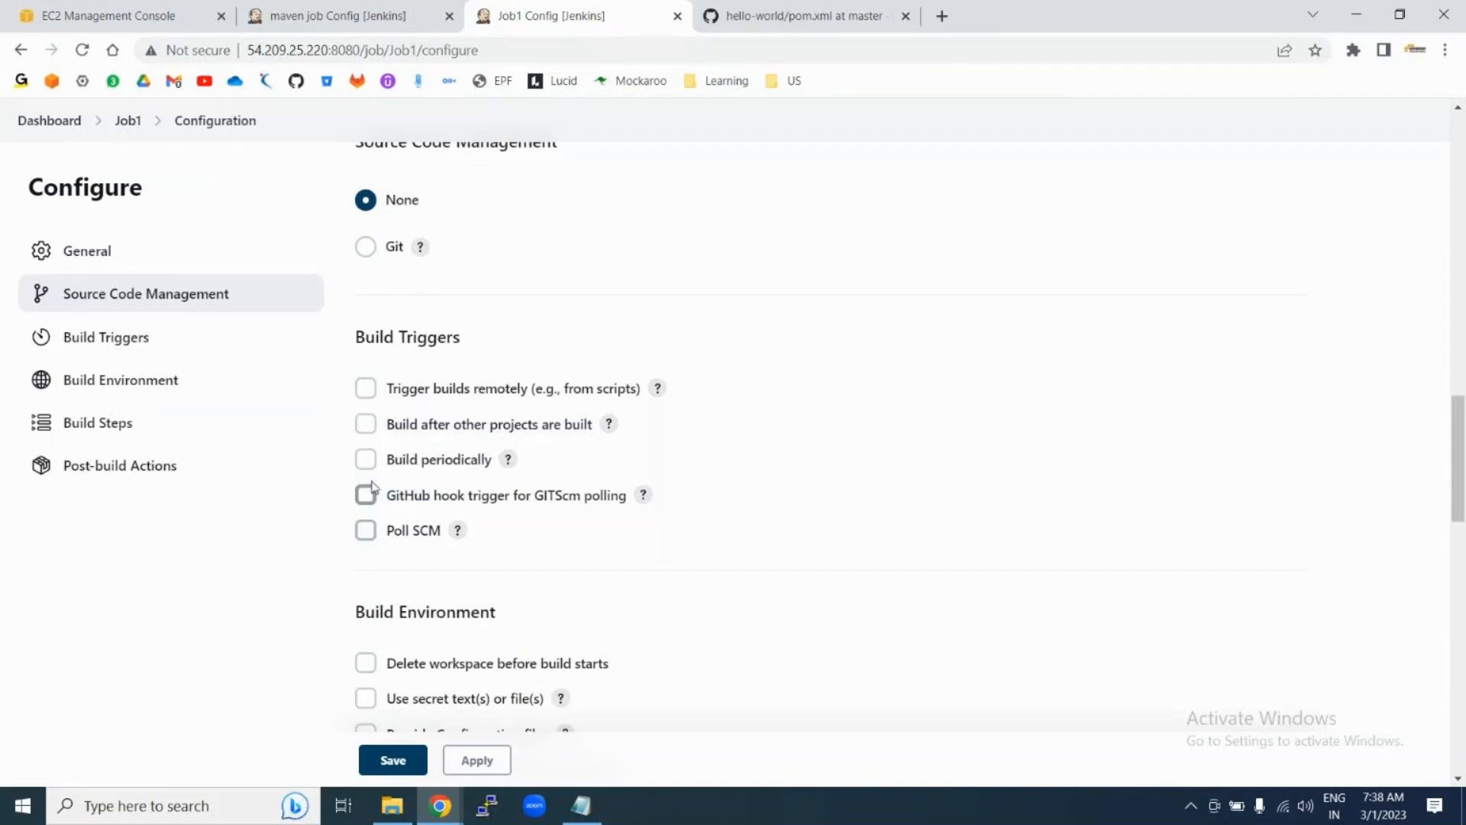
click(366, 459)
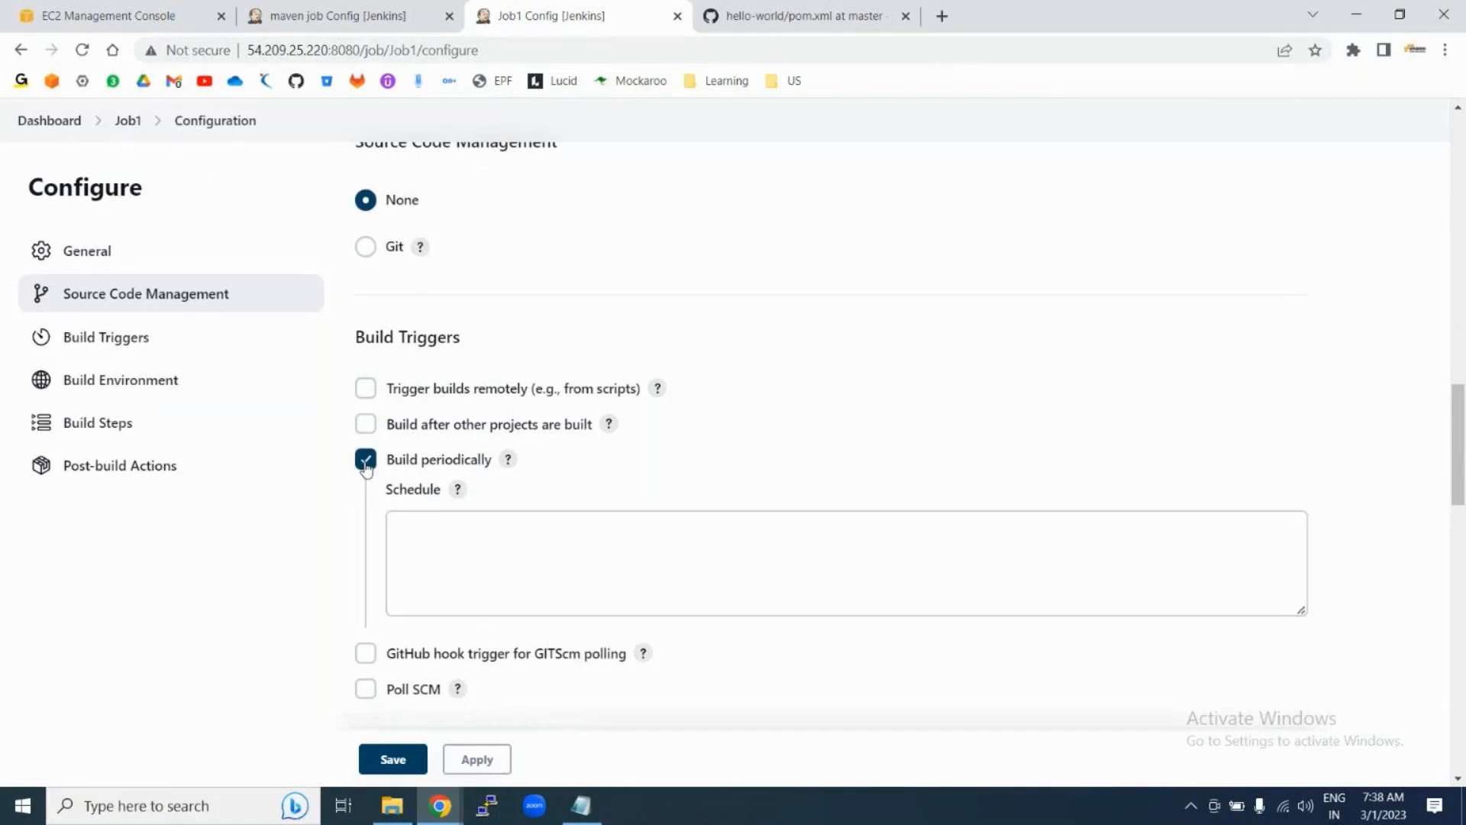
click(366, 460)
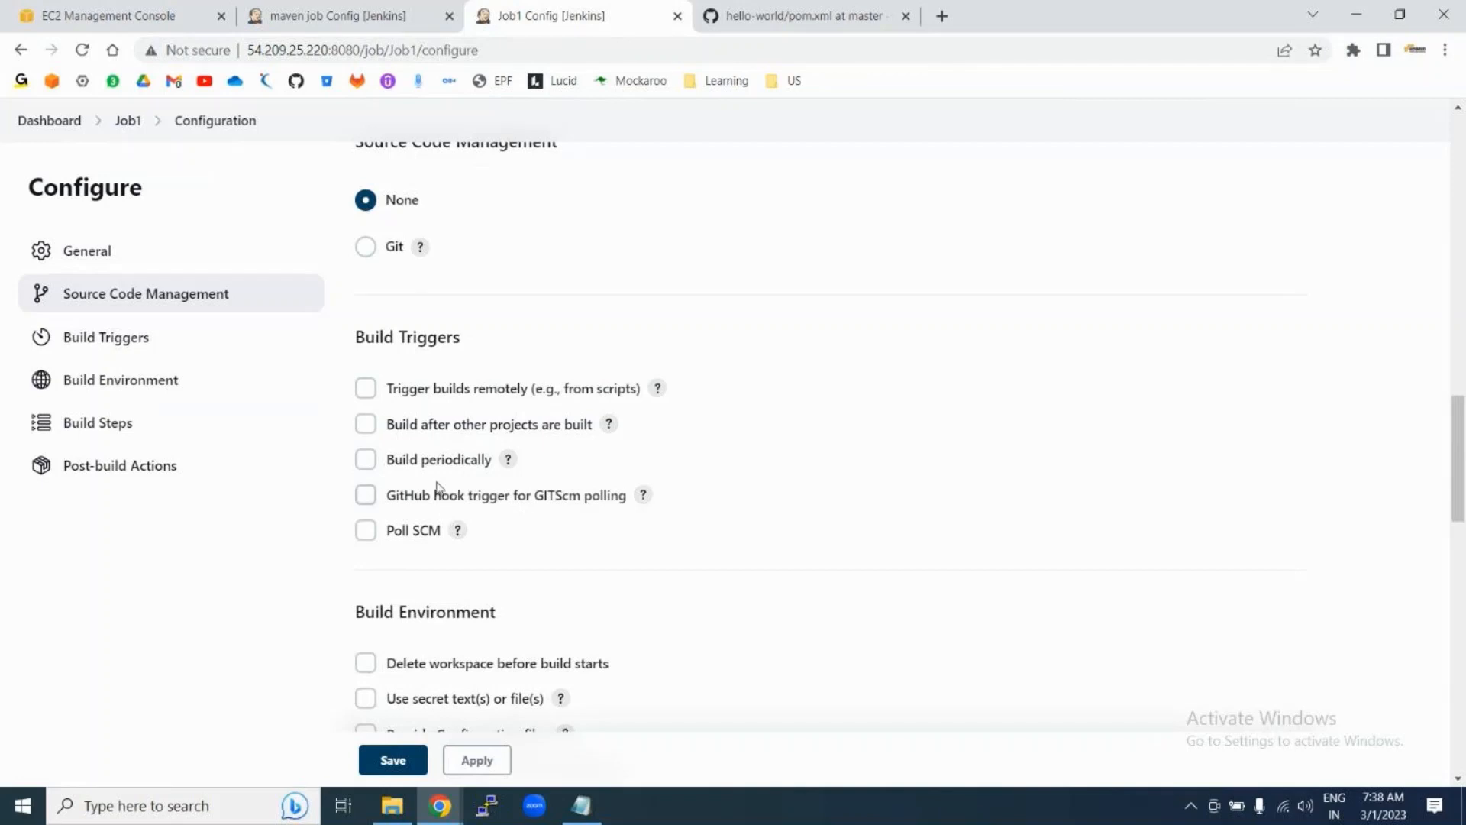
click(366, 460)
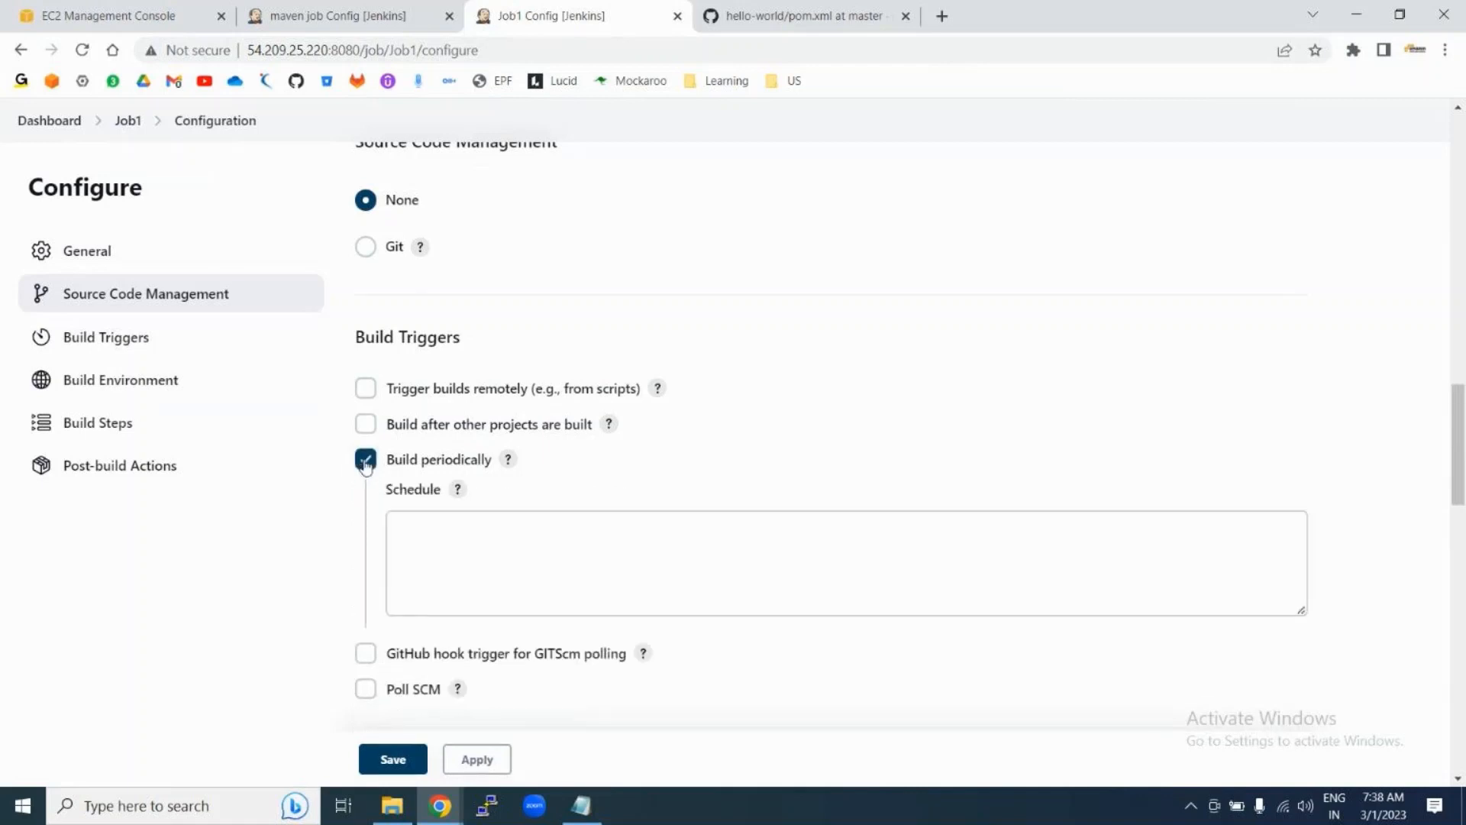
click(366, 460)
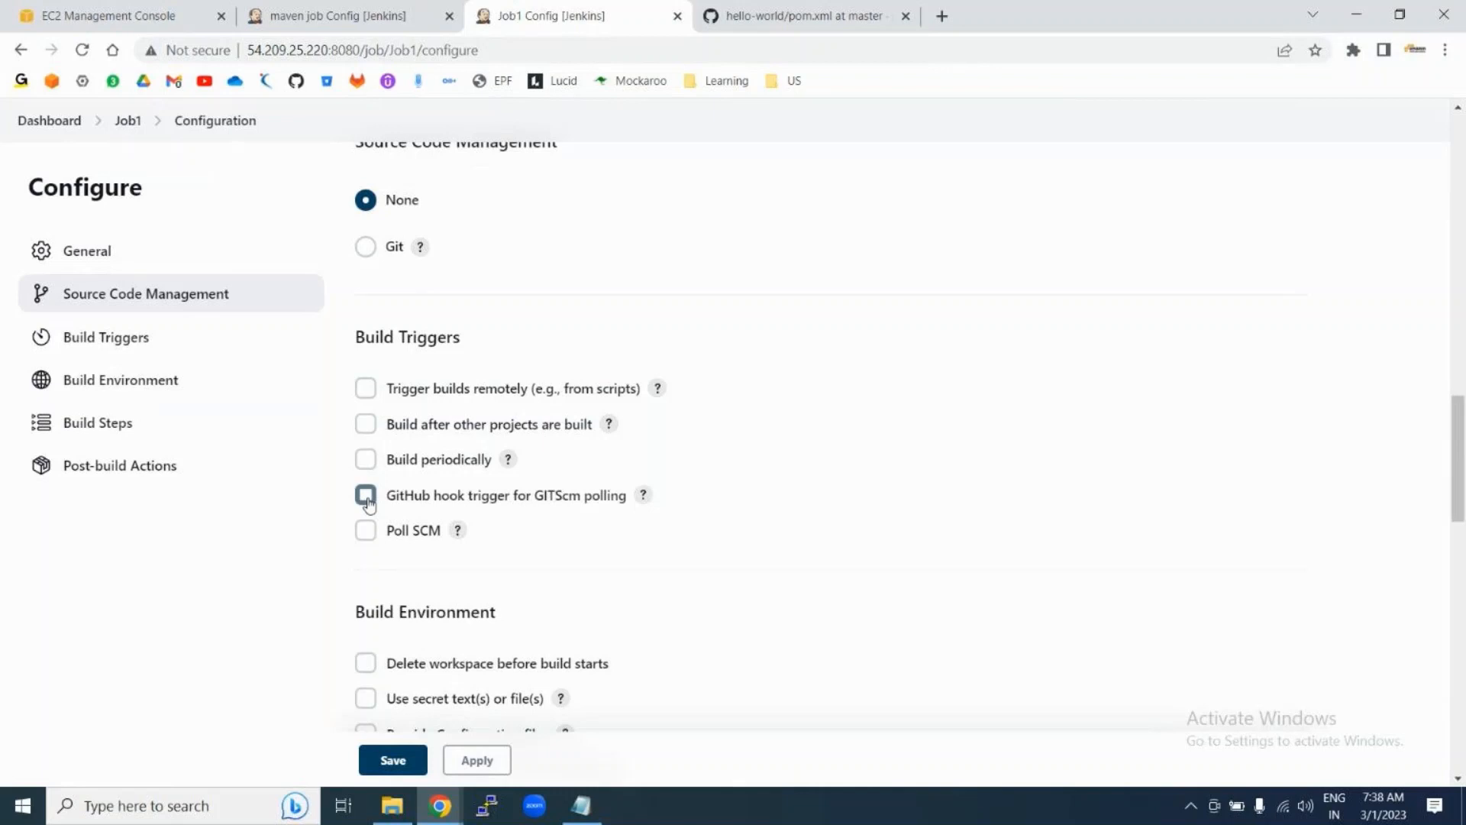
click(366, 497)
click(366, 500)
Step: Bring the GoTo Meeting window forward, show the participant list, and choose Leave
click(440, 808)
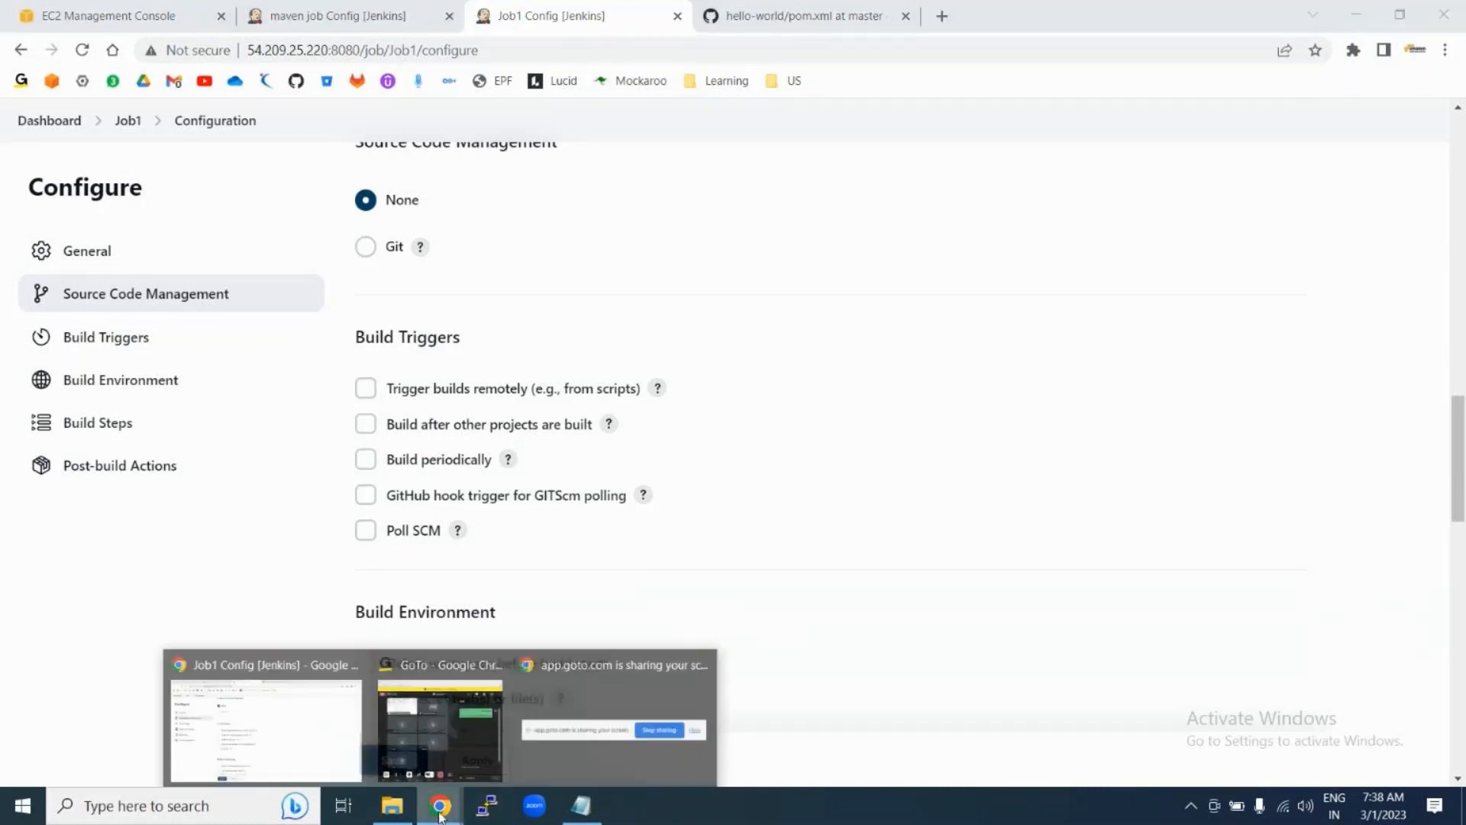
click(474, 741)
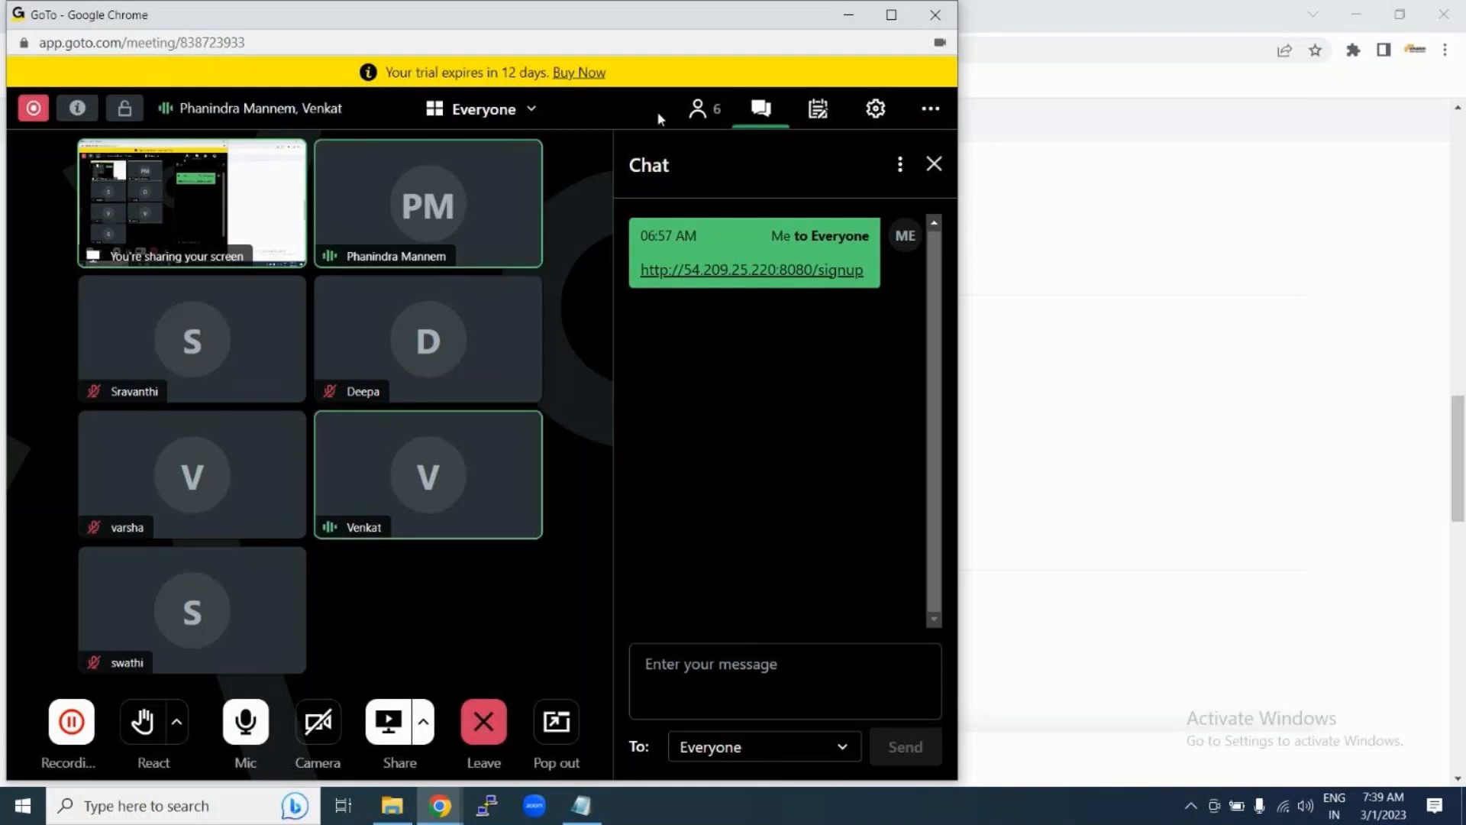
click(699, 108)
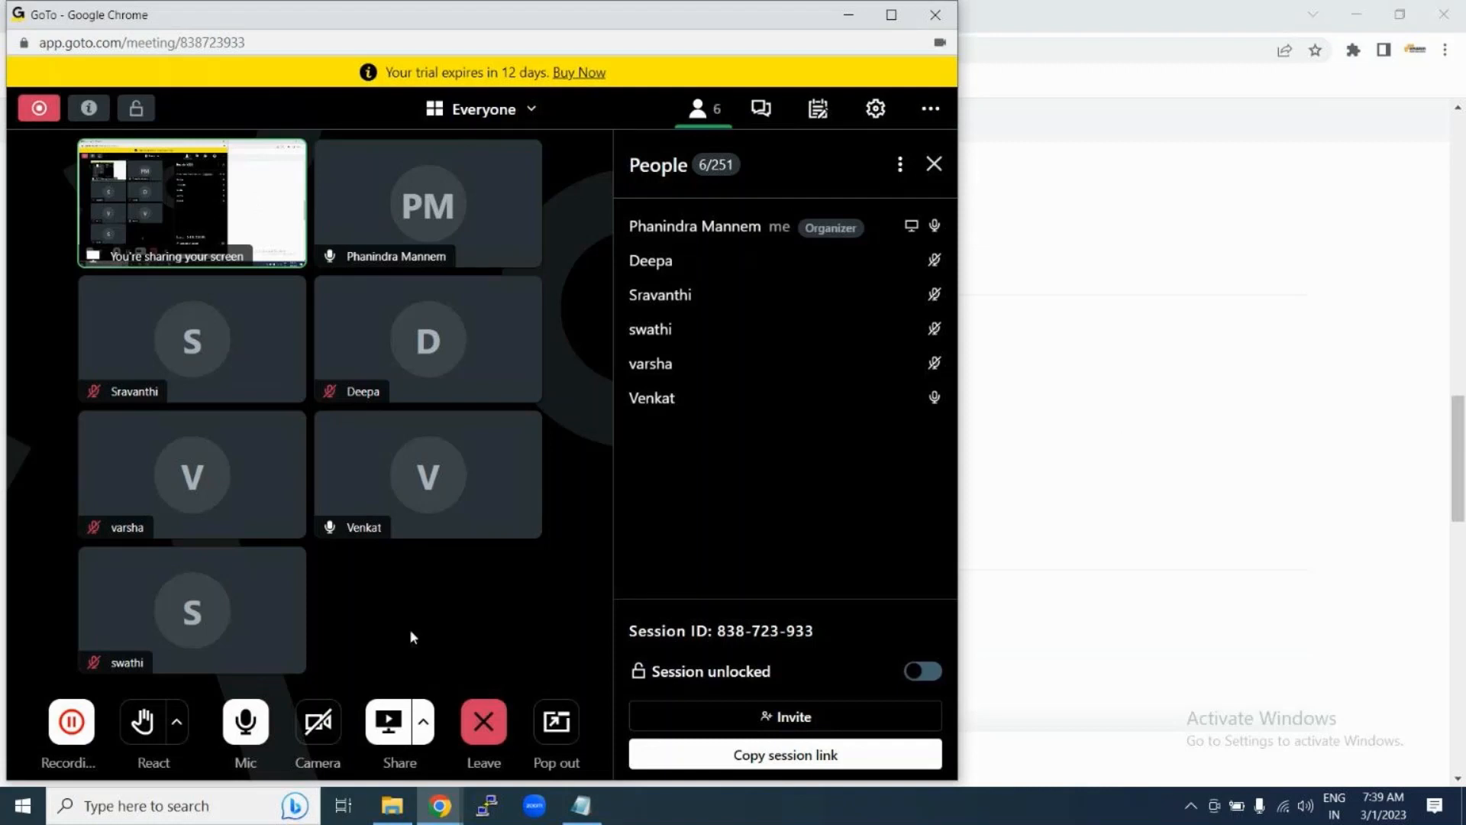
click(487, 730)
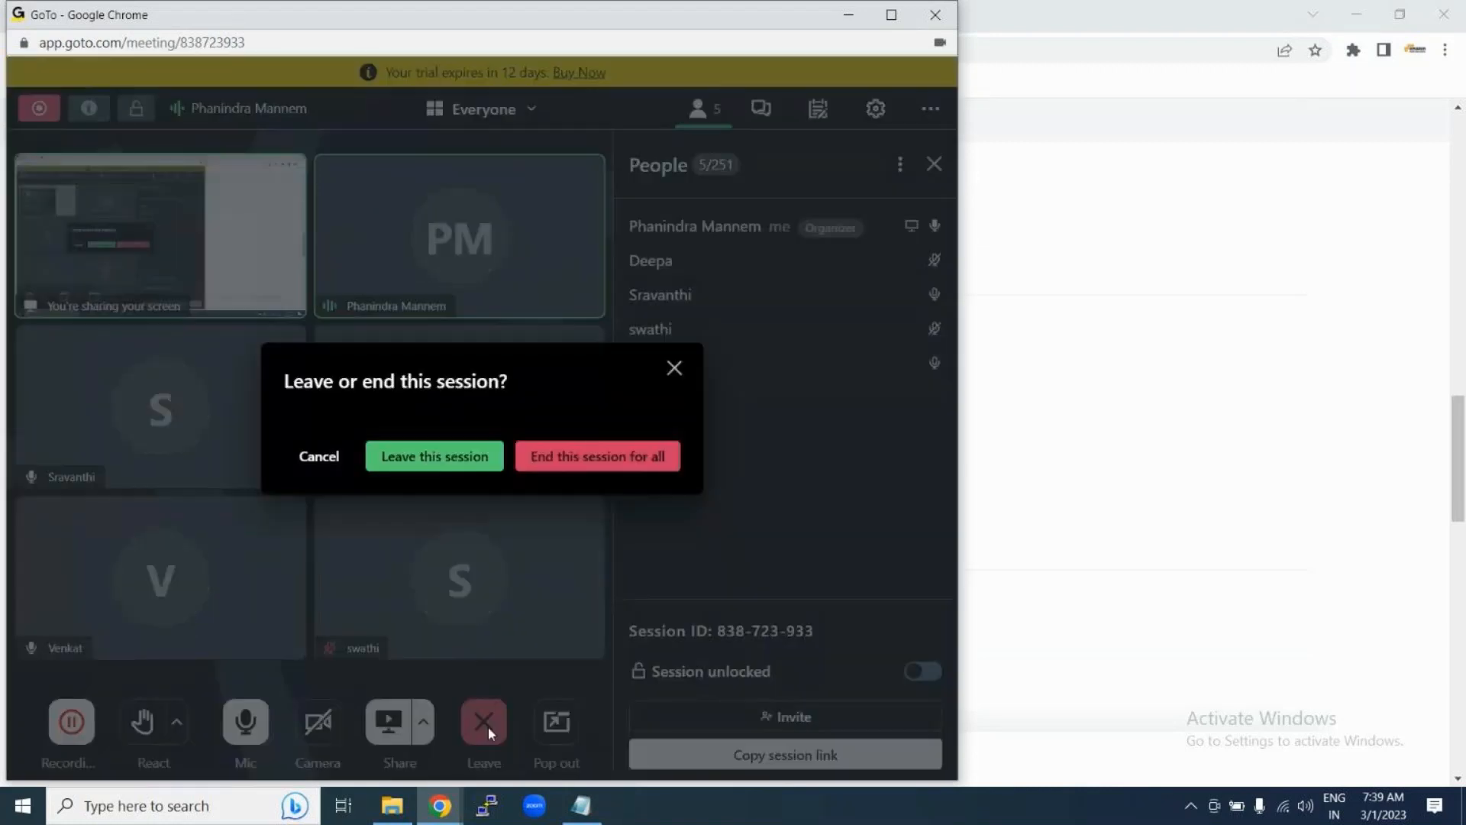